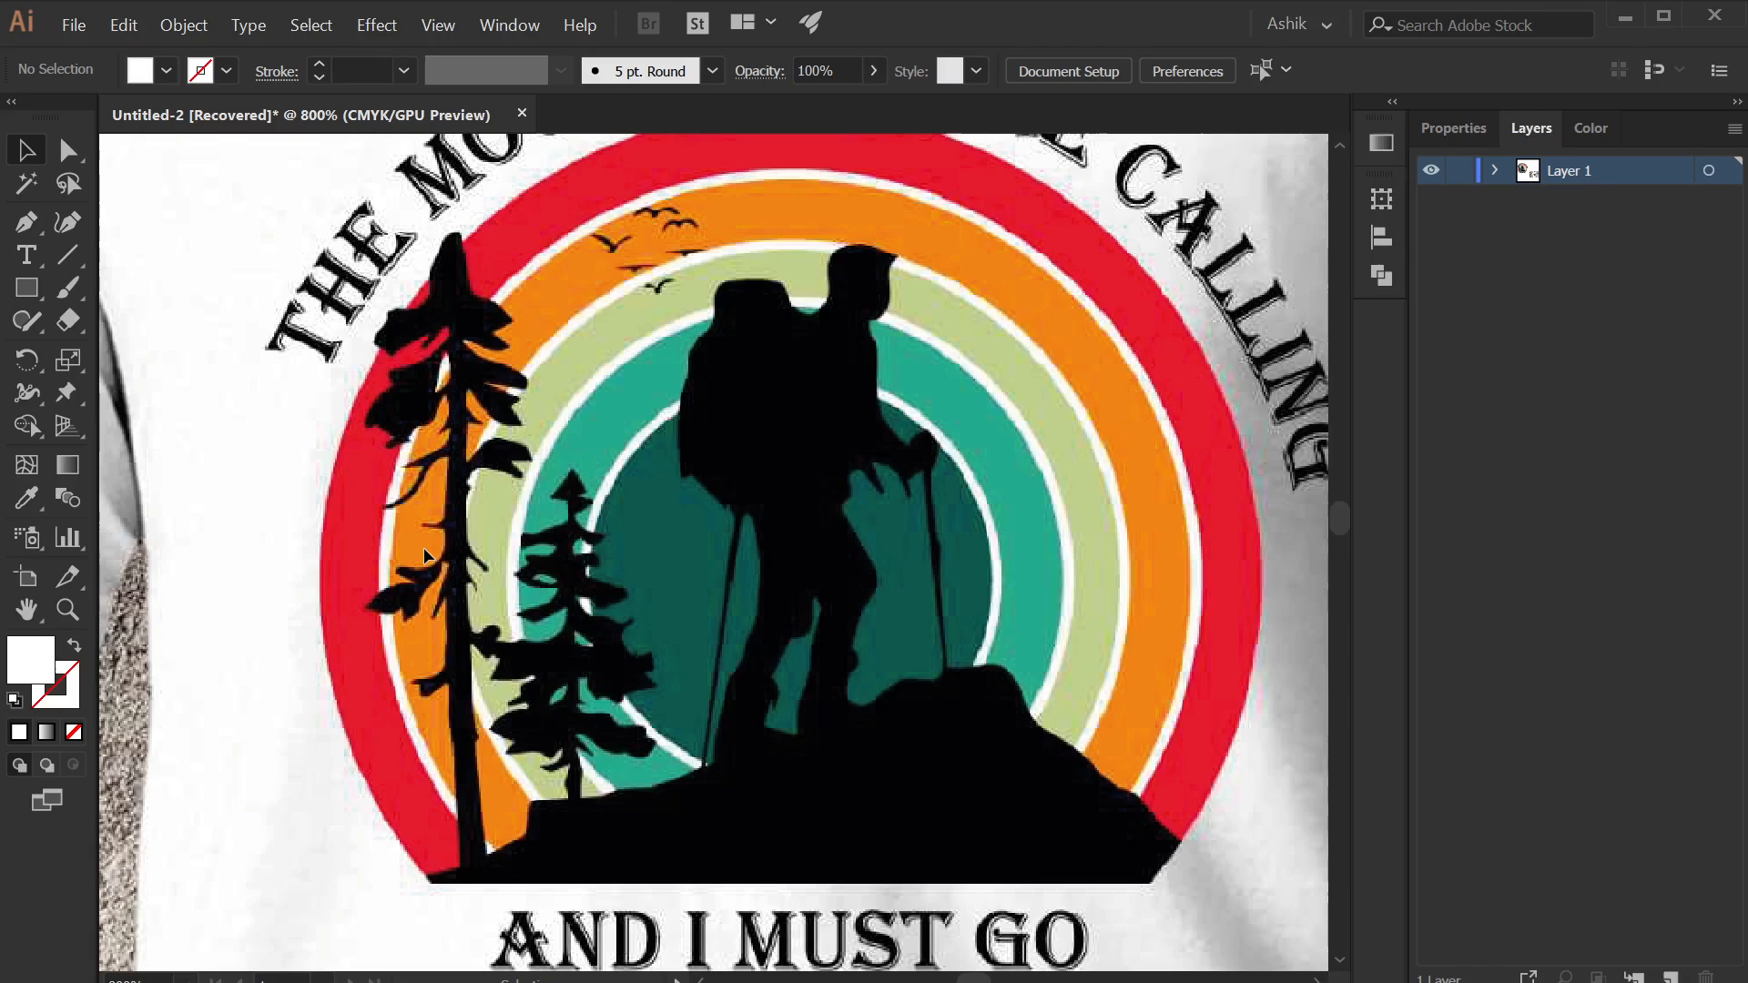
- Examine the reference T-shirt mockup closely, including the curved lettering, coloured rings, trees, hiker and bottom text
{"action": "scroll", "coordinate": [692, 610], "scroll_direction": "up", "scroll_amount": 1}
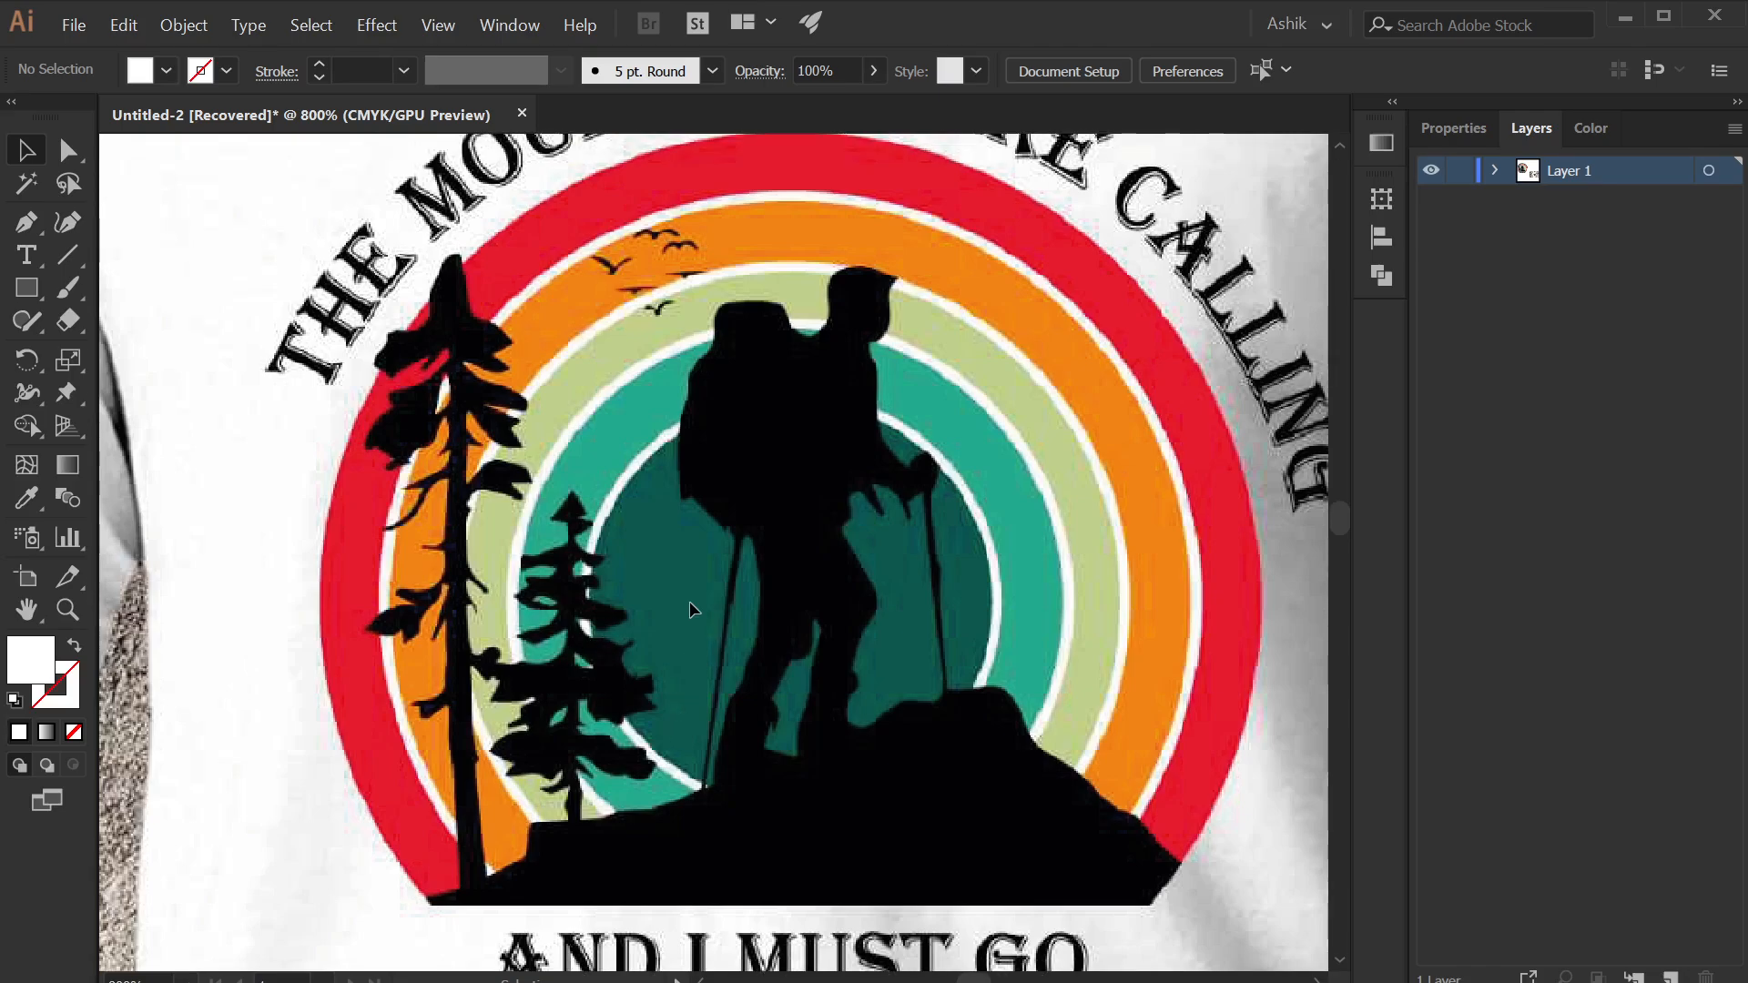
{"action": "scroll", "coordinate": [691, 610], "scroll_direction": "up", "scroll_amount": 3}
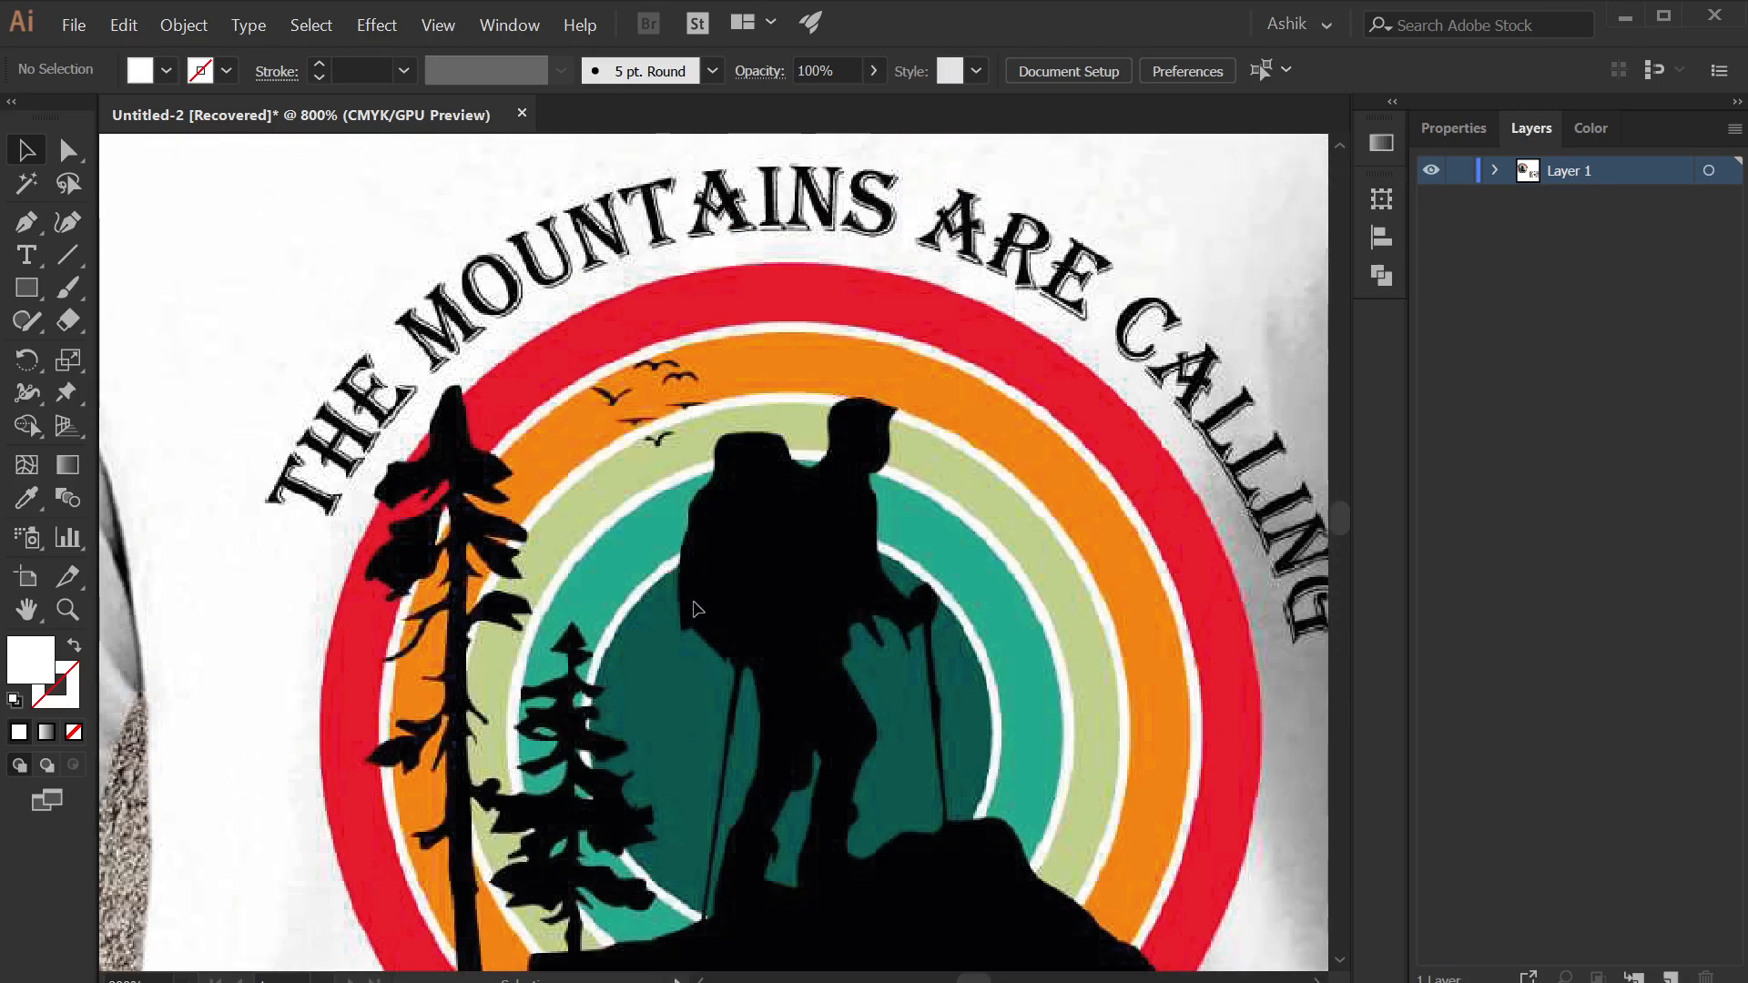
{"action": "left_click_drag", "start_coordinate": [759, 546], "coordinate": [583, 536]}
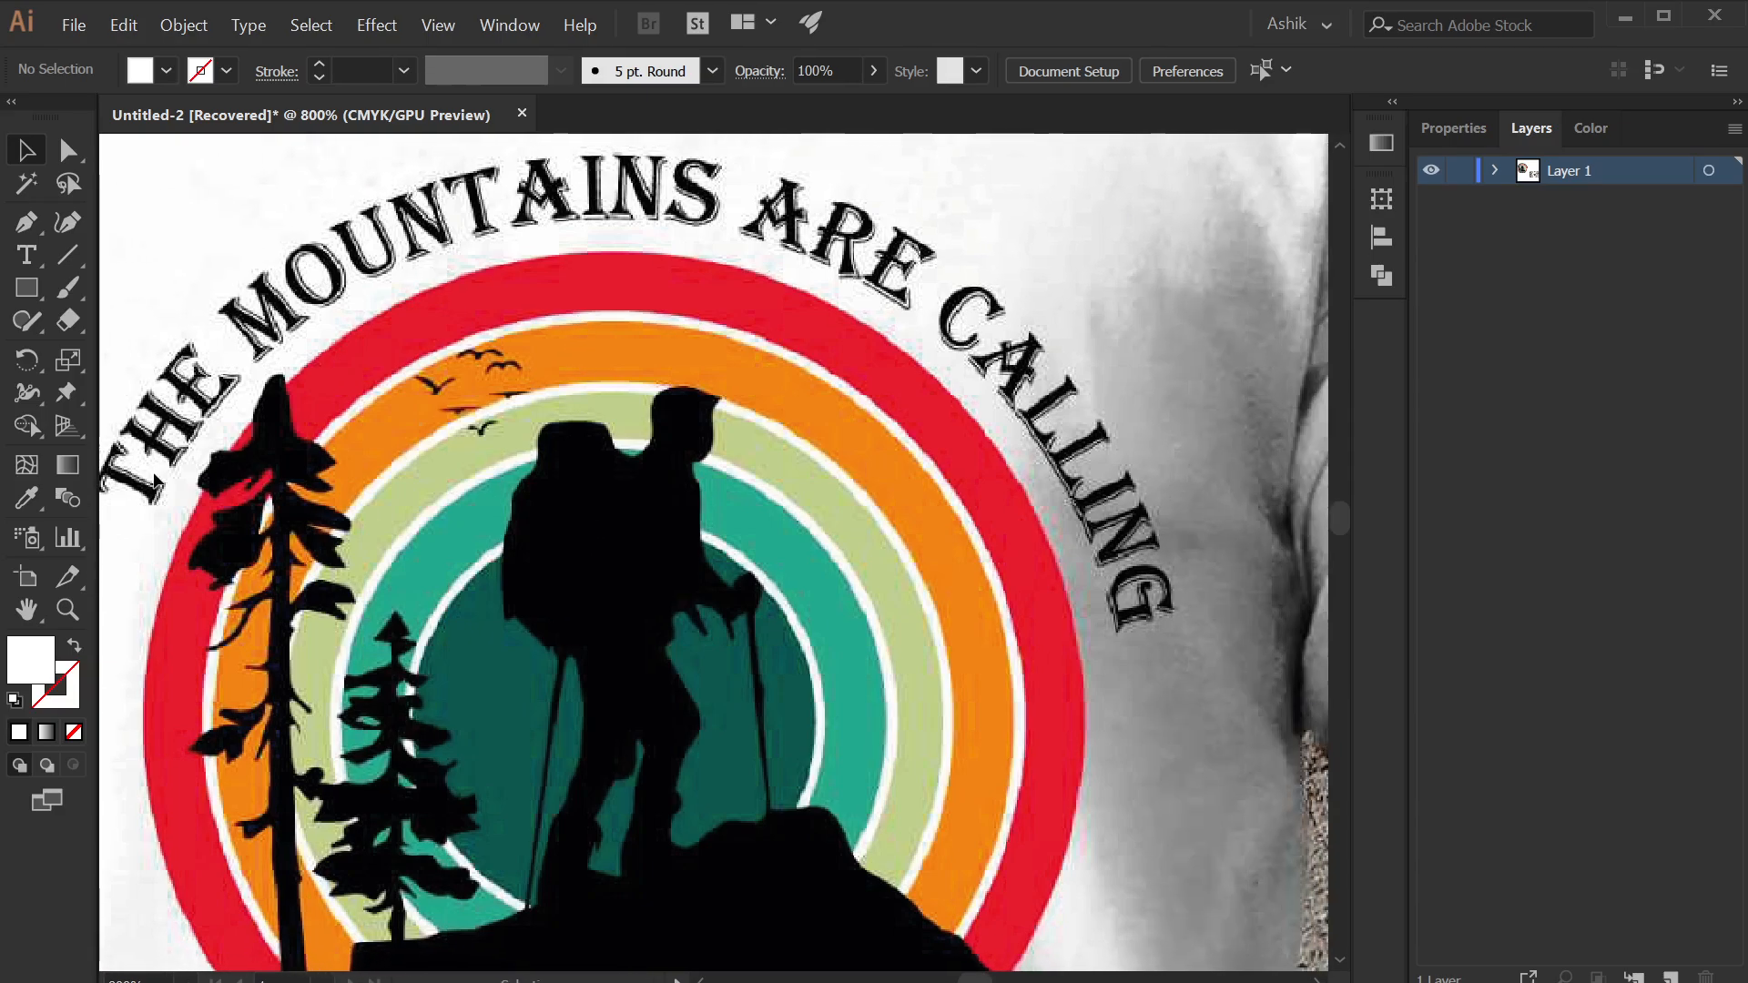
{"action": "scroll", "coordinate": [979, 644], "scroll_direction": "down", "scroll_amount": 5}
{"action": "scroll", "coordinate": [642, 364], "scroll_direction": "up", "scroll_amount": 7}
{"action": "scroll", "coordinate": [642, 365], "scroll_direction": "down", "scroll_amount": 6}
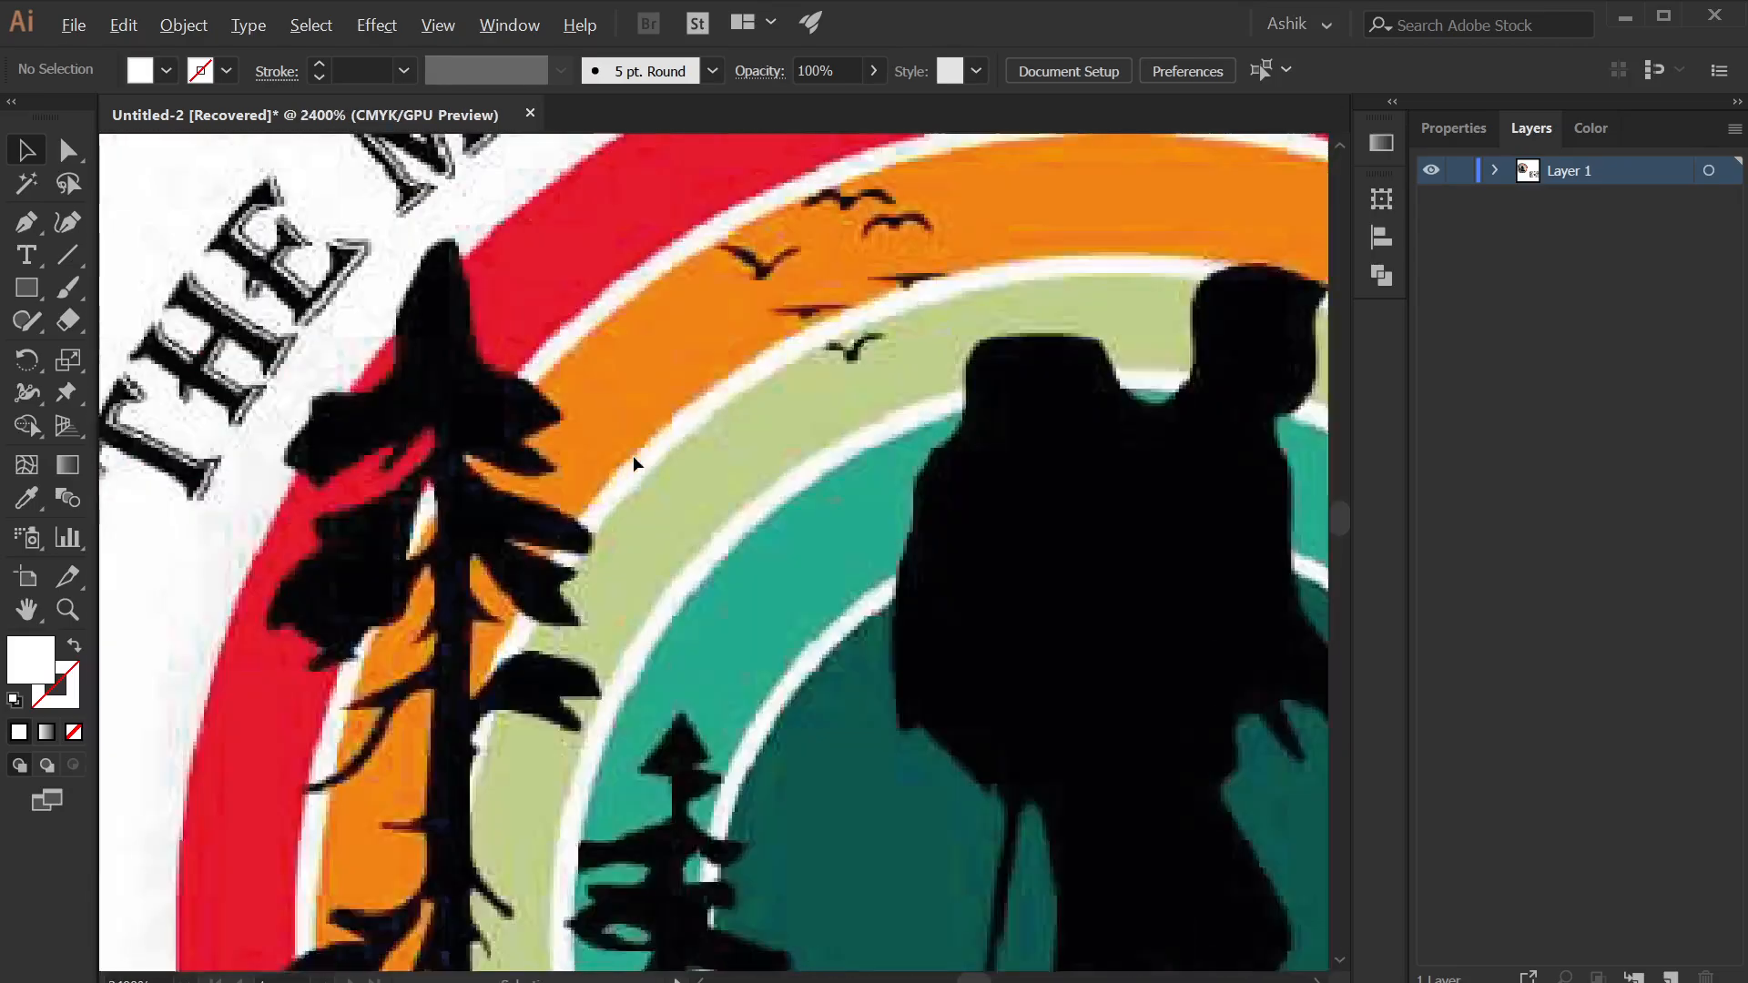
{"action": "scroll", "coordinate": [743, 509], "scroll_direction": "up", "scroll_amount": 3}
{"action": "scroll", "coordinate": [670, 775], "scroll_direction": "down", "scroll_amount": 4}
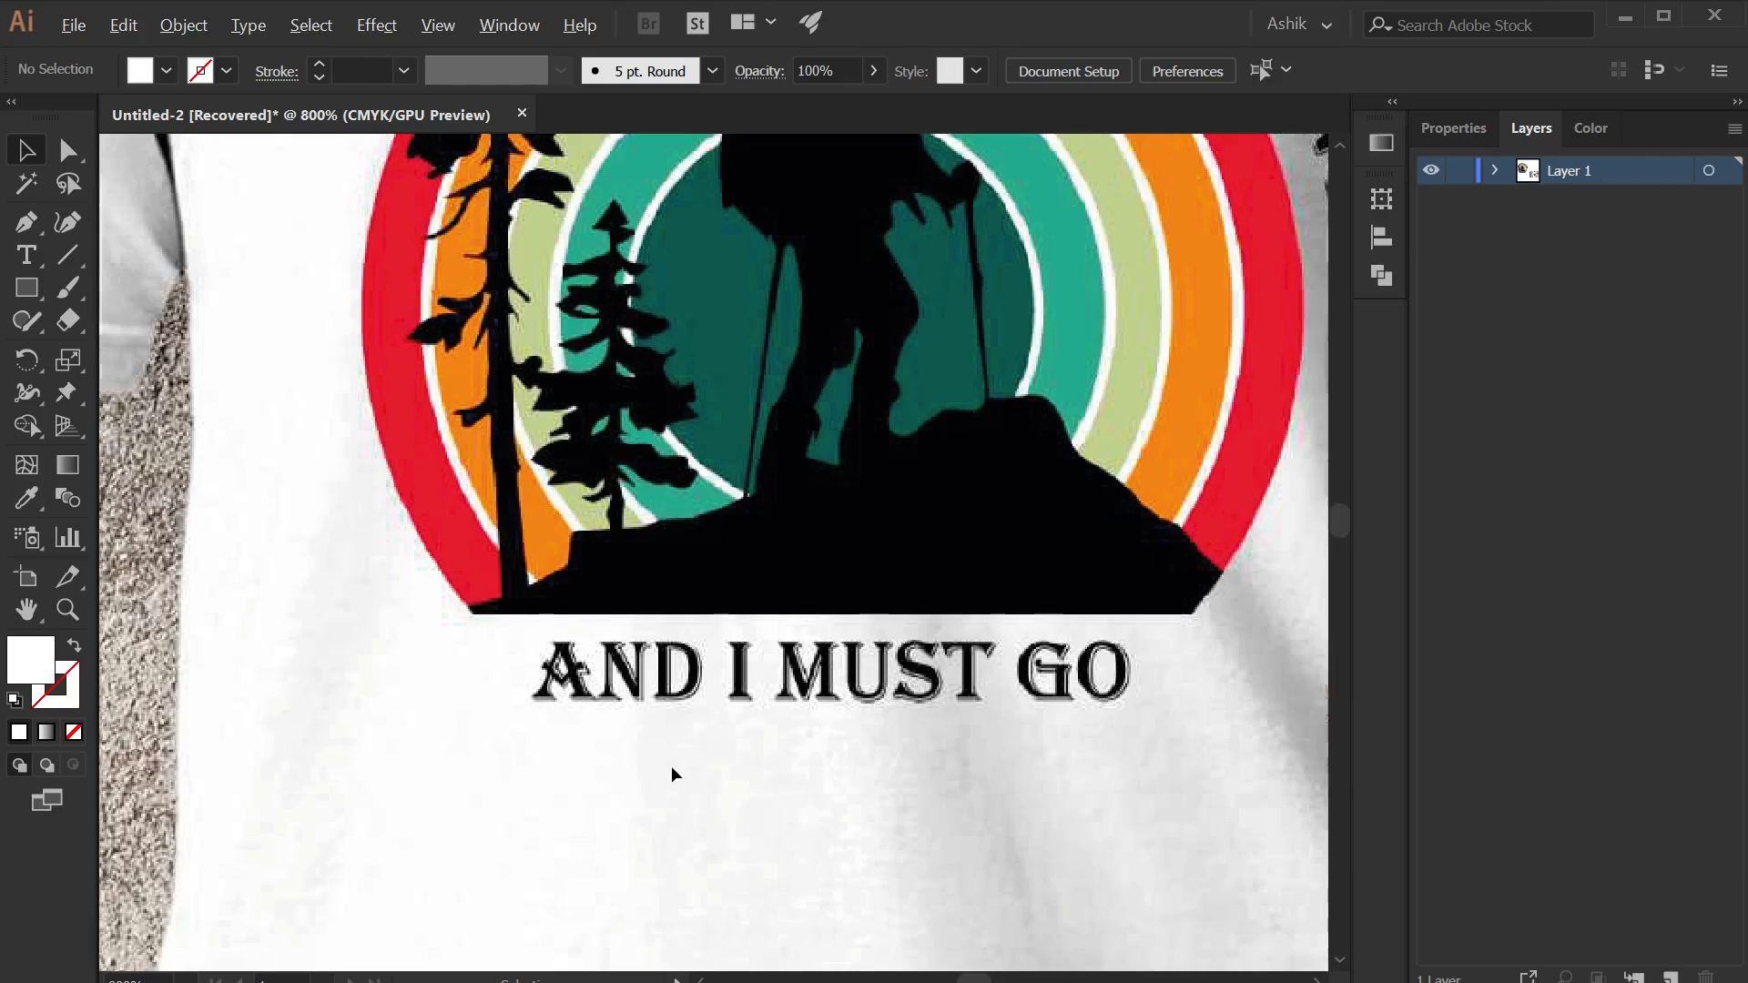
{"action": "scroll", "coordinate": [703, 678], "scroll_direction": "up", "scroll_amount": 2}
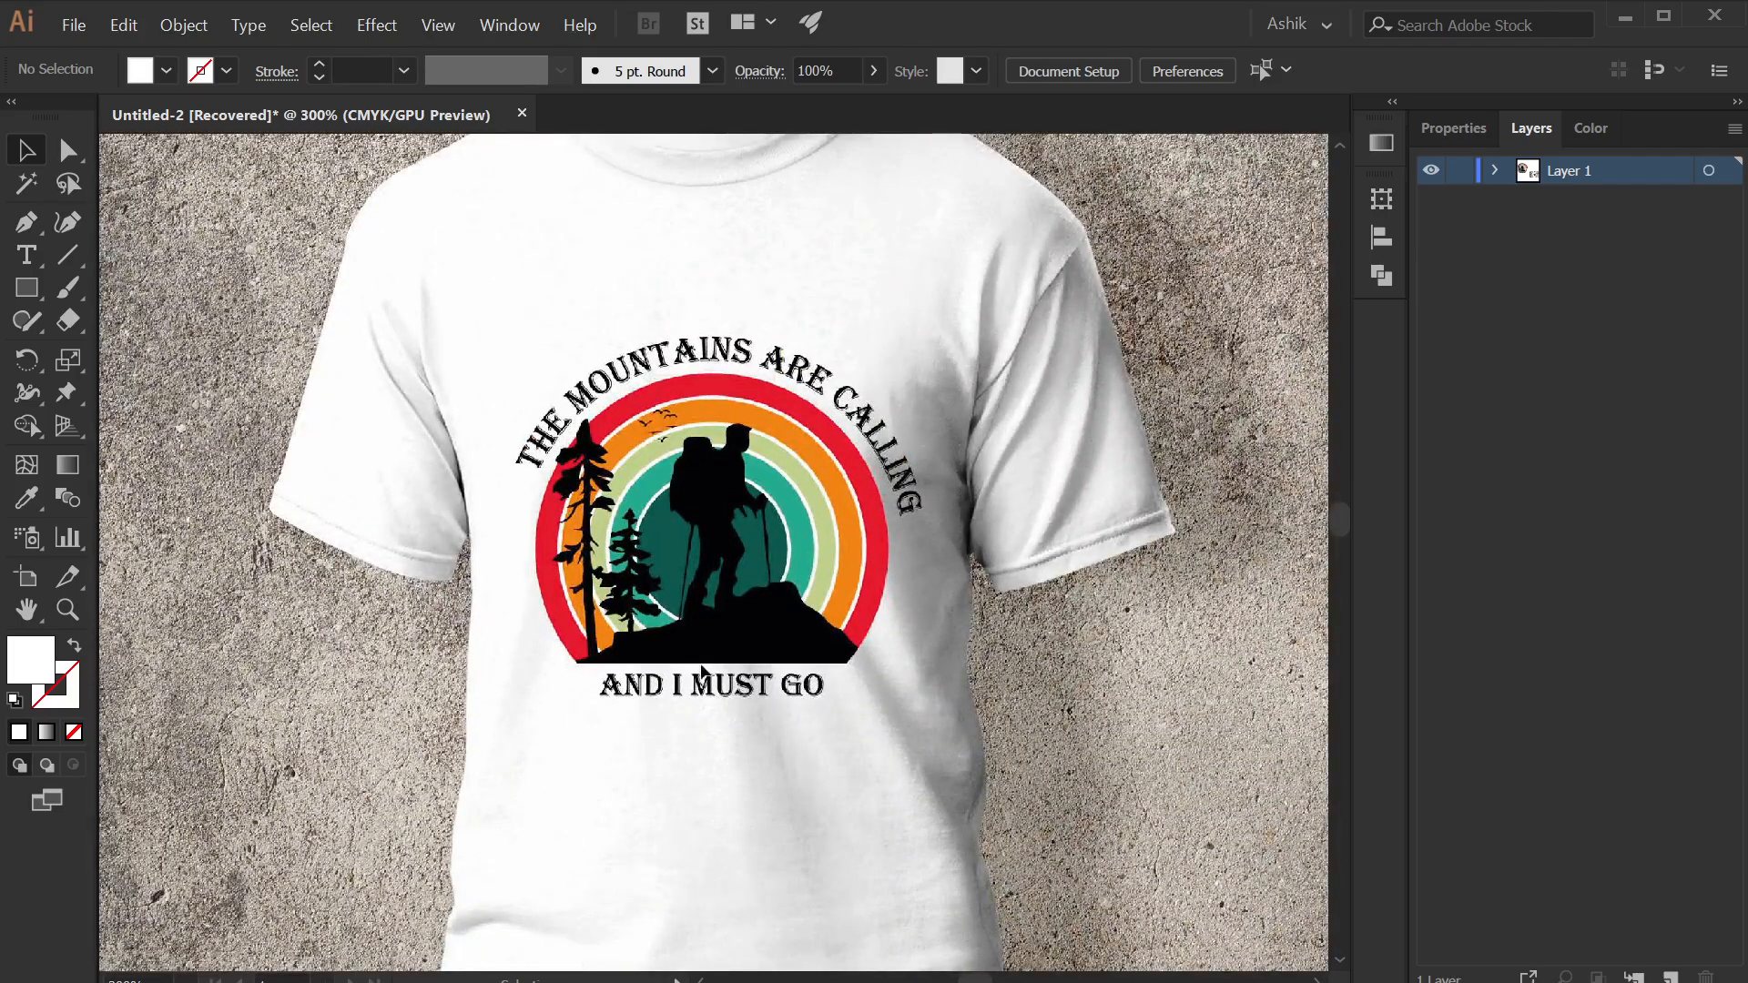
{"action": "scroll", "coordinate": [744, 617], "scroll_direction": "up", "scroll_amount": 3}
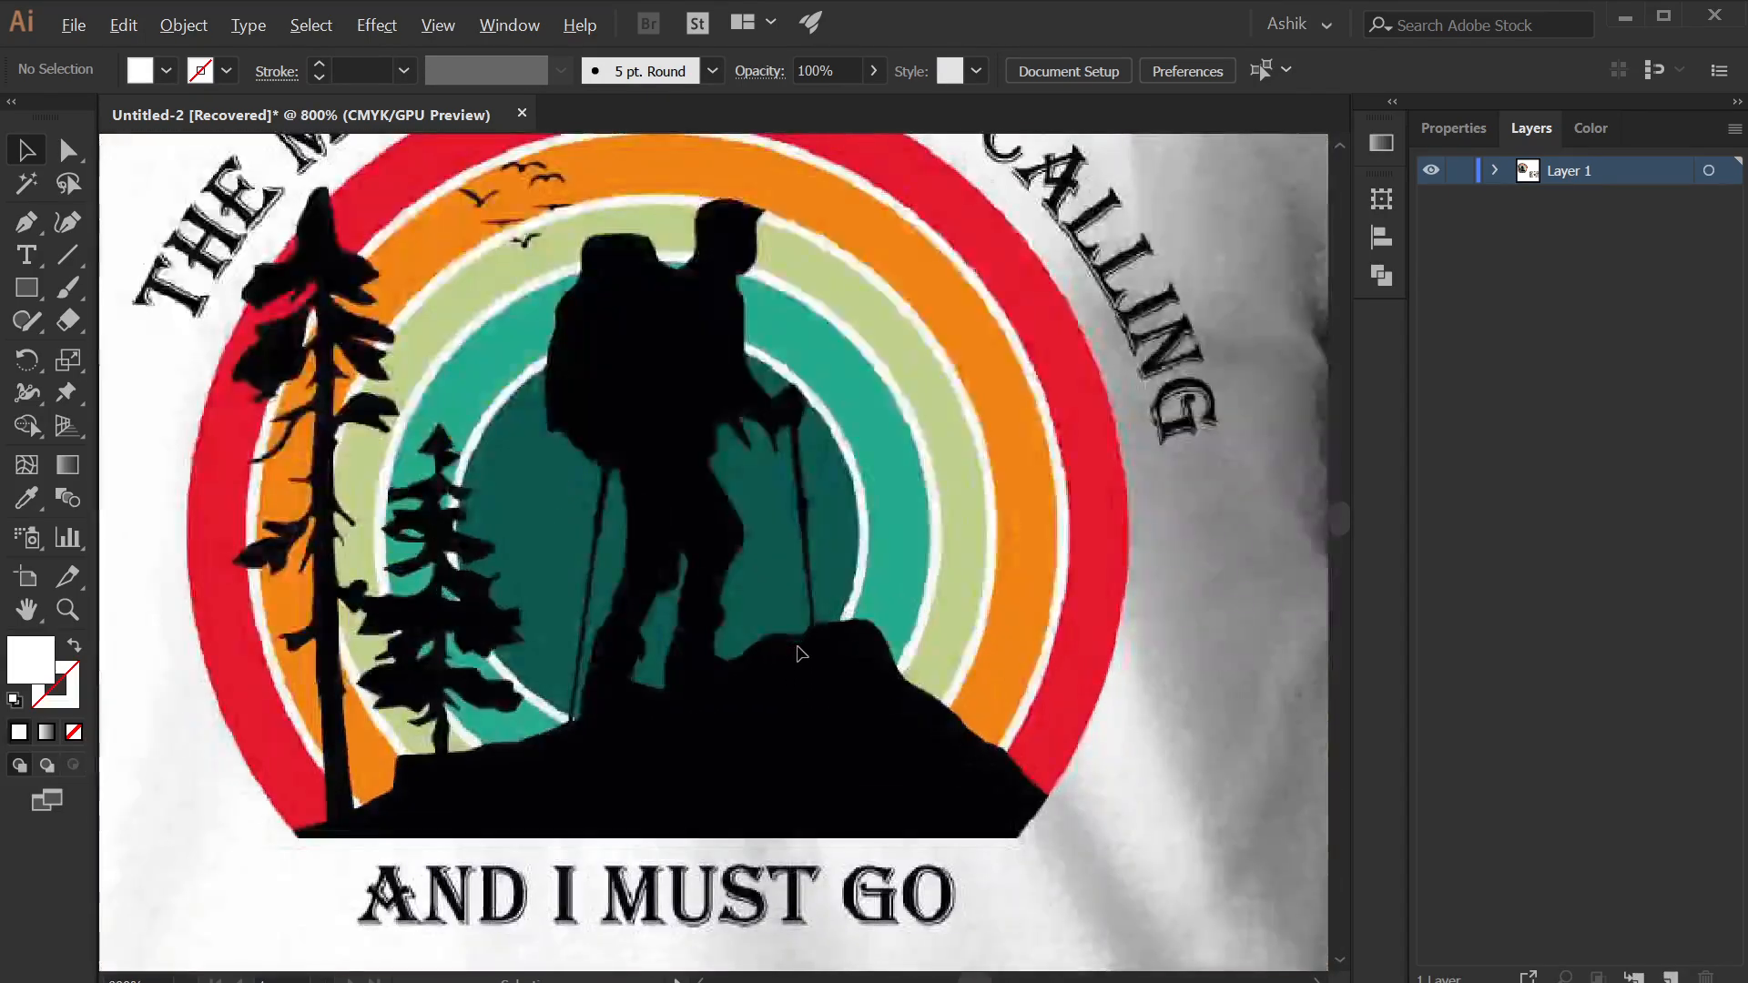
{"action": "scroll", "coordinate": [778, 674], "scroll_direction": "down", "scroll_amount": 6}
{"action": "scroll", "coordinate": [713, 625], "scroll_direction": "up", "scroll_amount": 4}
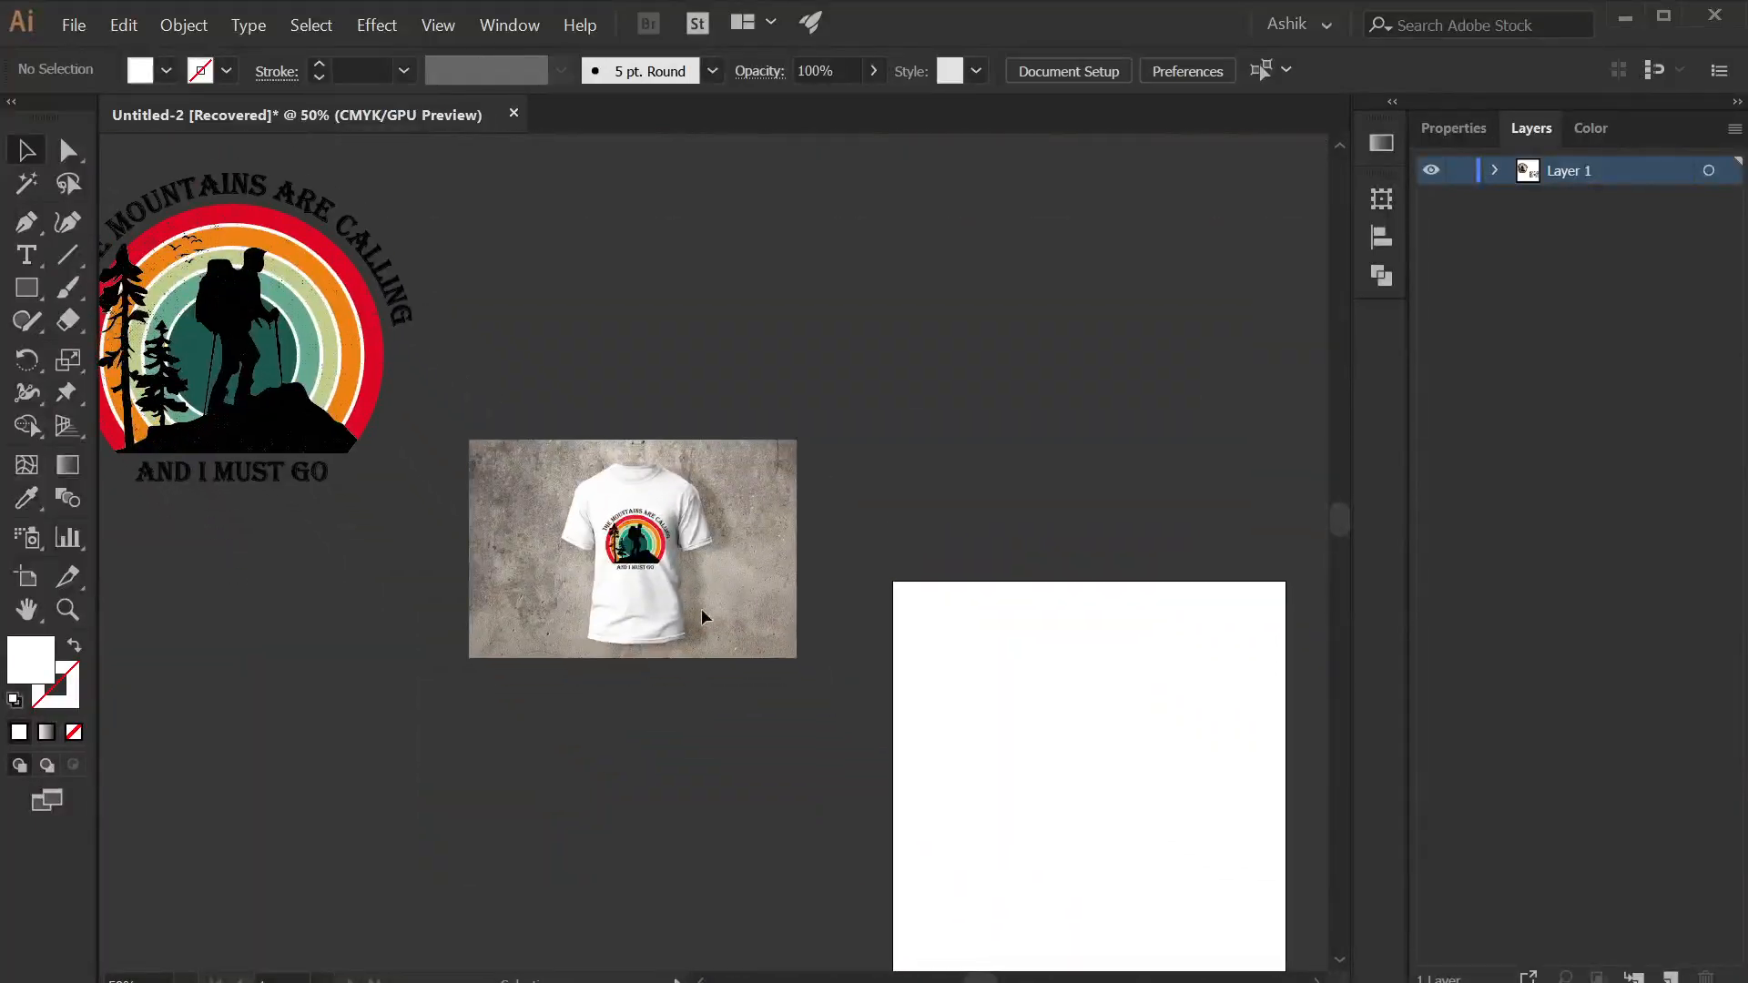
{"action": "scroll", "coordinate": [629, 544], "scroll_direction": "up", "scroll_amount": 3}
{"action": "scroll", "coordinate": [632, 546], "scroll_direction": "down", "scroll_amount": 4}
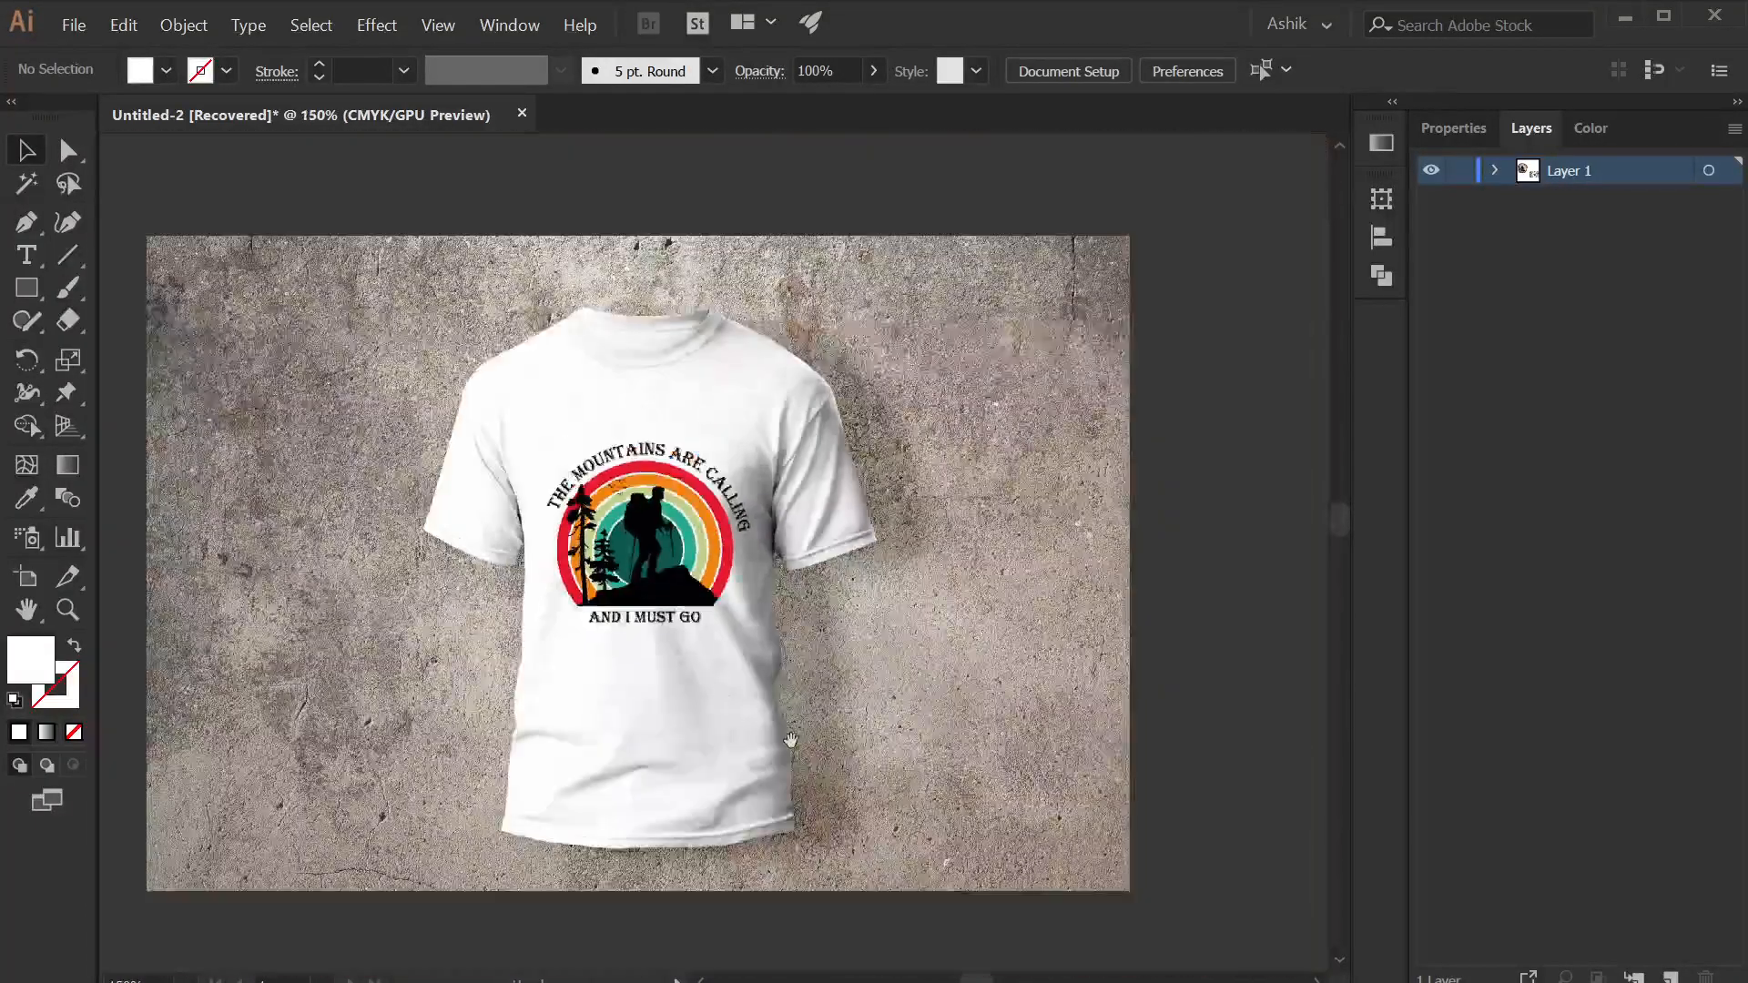
{"action": "left_click_drag", "start_coordinate": [783, 732], "coordinate": [504, 656]}
{"action": "left_click_drag", "start_coordinate": [761, 733], "coordinate": [388, 563]}
{"action": "left_click_drag", "start_coordinate": [745, 726], "coordinate": [652, 652]}
{"action": "scroll", "coordinate": [652, 652], "scroll_direction": "down", "scroll_amount": 1}
{"action": "scroll", "coordinate": [655, 657], "scroll_direction": "down", "scroll_amount": 2}
{"action": "scroll", "coordinate": [452, 538], "scroll_direction": "left", "scroll_amount": 1}
{"action": "scroll", "coordinate": [449, 526], "scroll_direction": "up", "scroll_amount": 7}
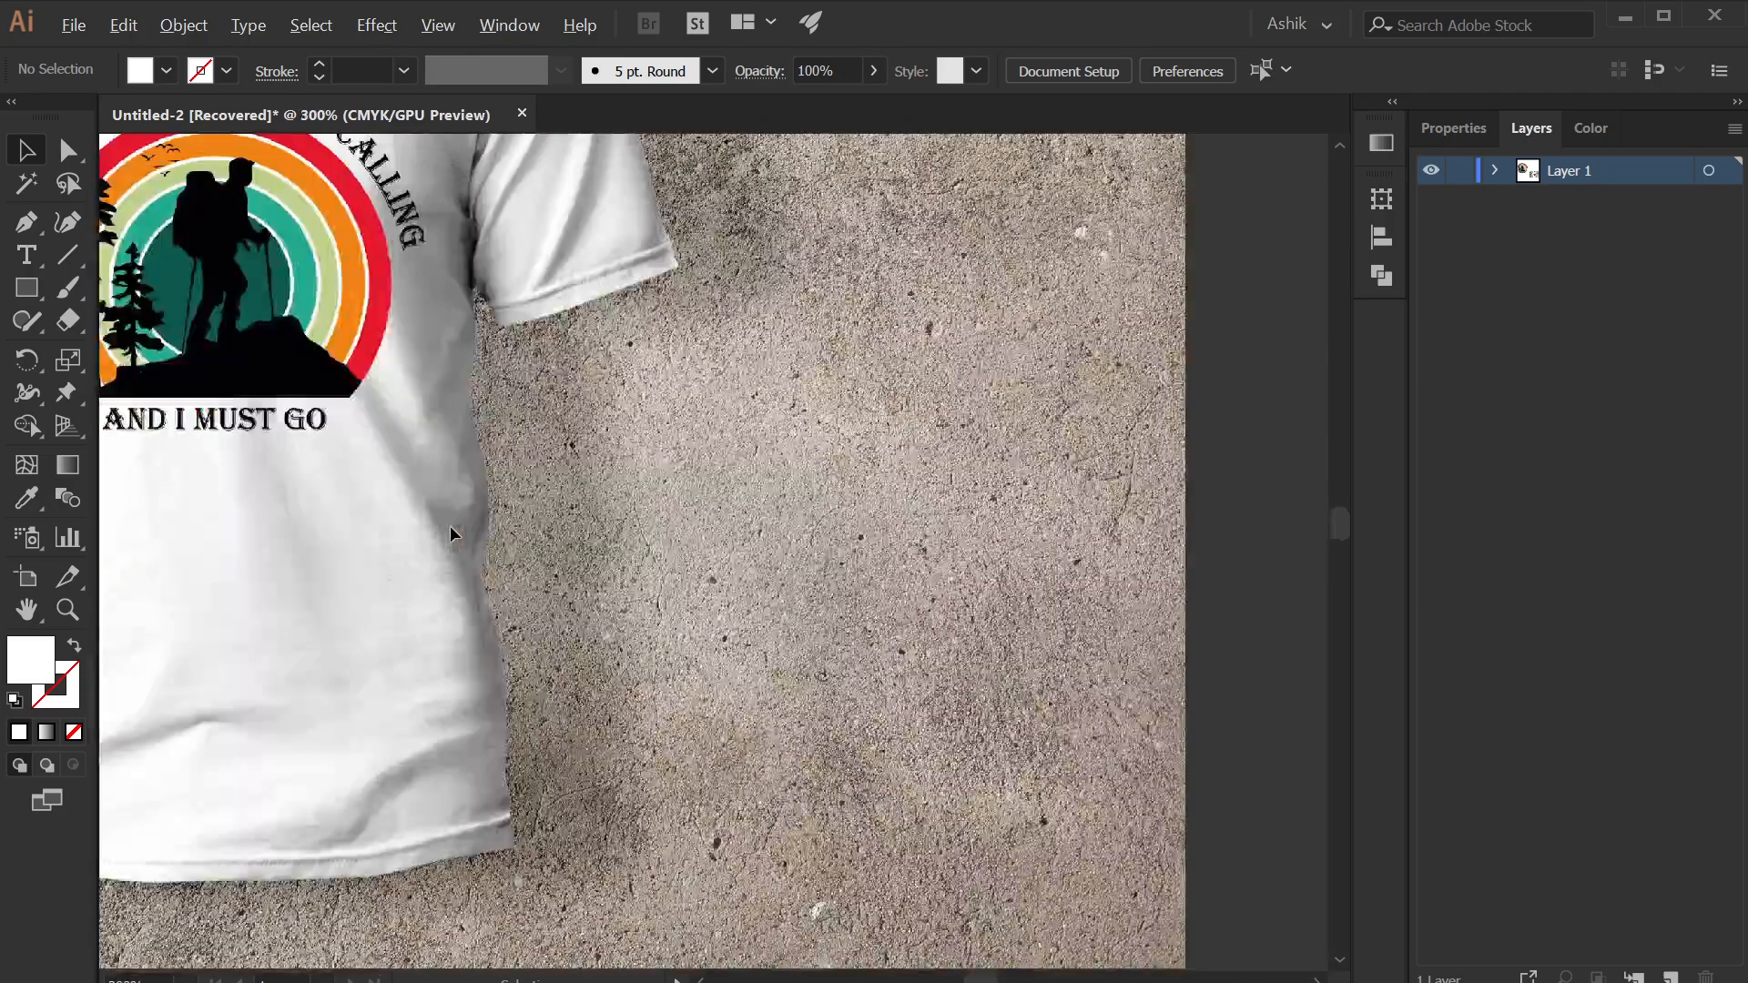
- Draw a circle with the Ellipse tool in the middle of the blank artboard
{"action": "scroll", "coordinate": [495, 579], "scroll_direction": "down", "scroll_amount": 3}
{"action": "left_click_drag", "start_coordinate": [683, 725], "coordinate": [536, 562]}
{"action": "left_click_drag", "start_coordinate": [937, 785], "coordinate": [652, 624]}
{"action": "left_click_drag", "start_coordinate": [811, 773], "coordinate": [775, 660]}
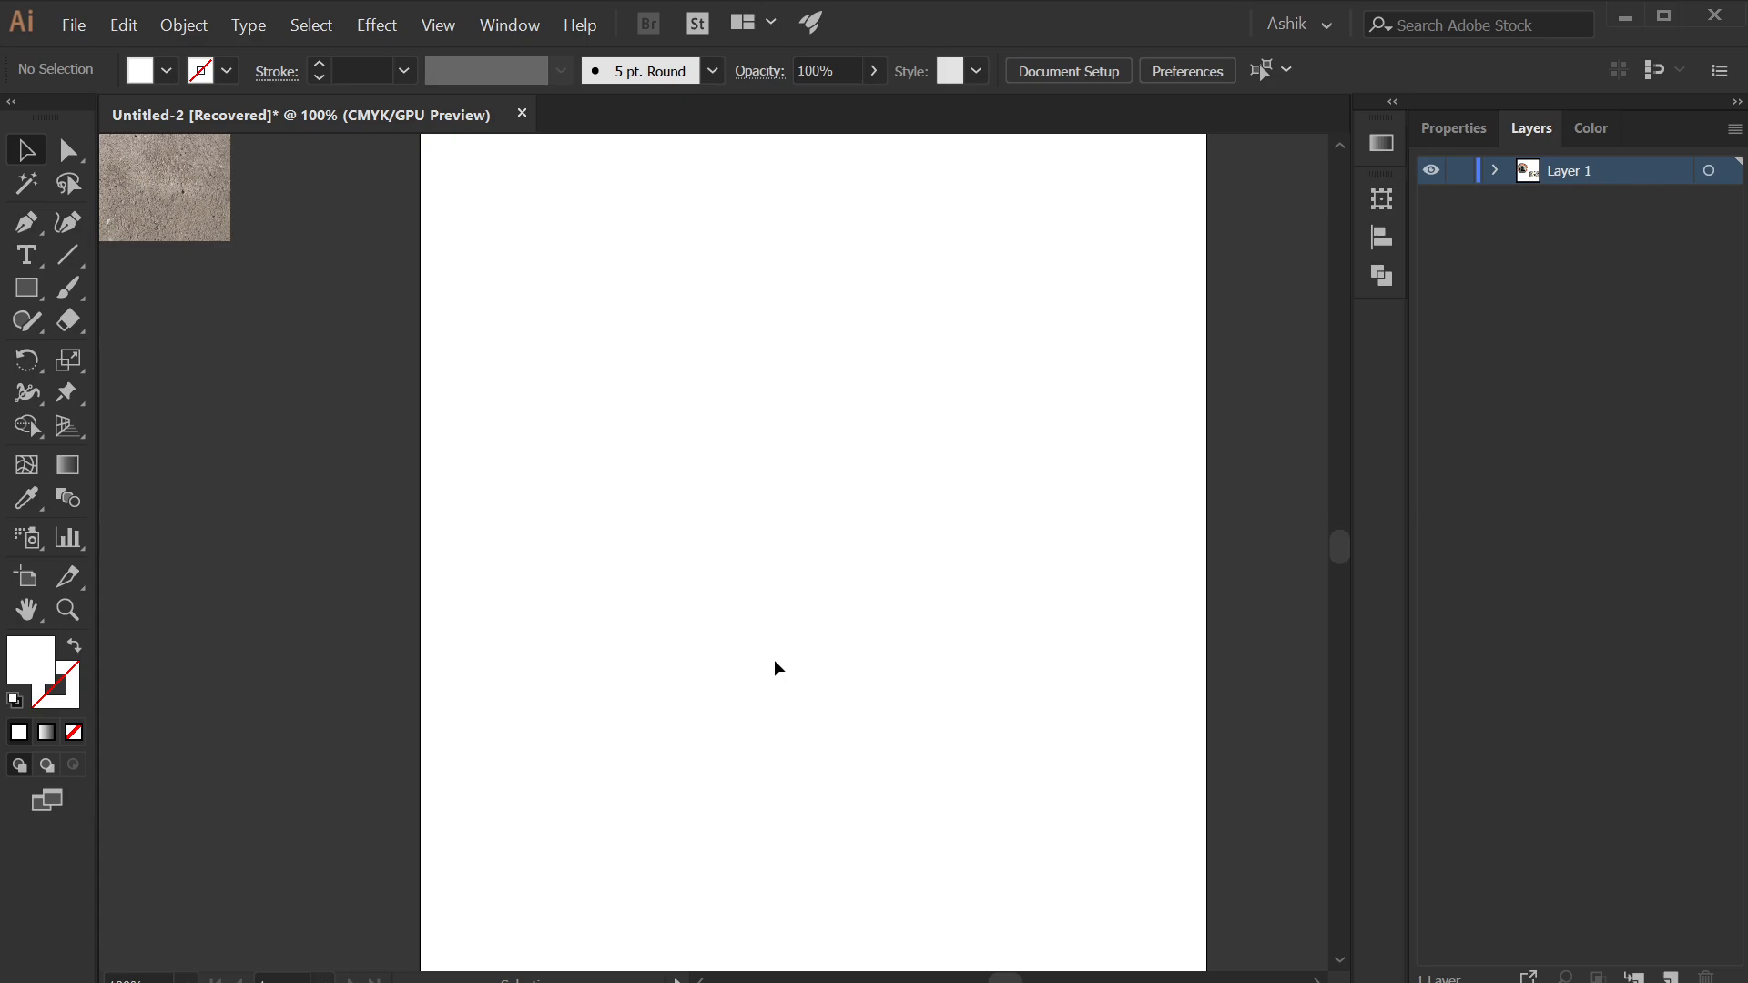
{"action": "key", "text": "l"}
{"action": "left_click_drag", "start_coordinate": [730, 461], "coordinate": [842, 722]}
- Fill the circle with the dark green sampled from the innermost disc of the T-shirt design
{"action": "scroll", "coordinate": [120, 592], "scroll_direction": "down", "scroll_amount": 2}
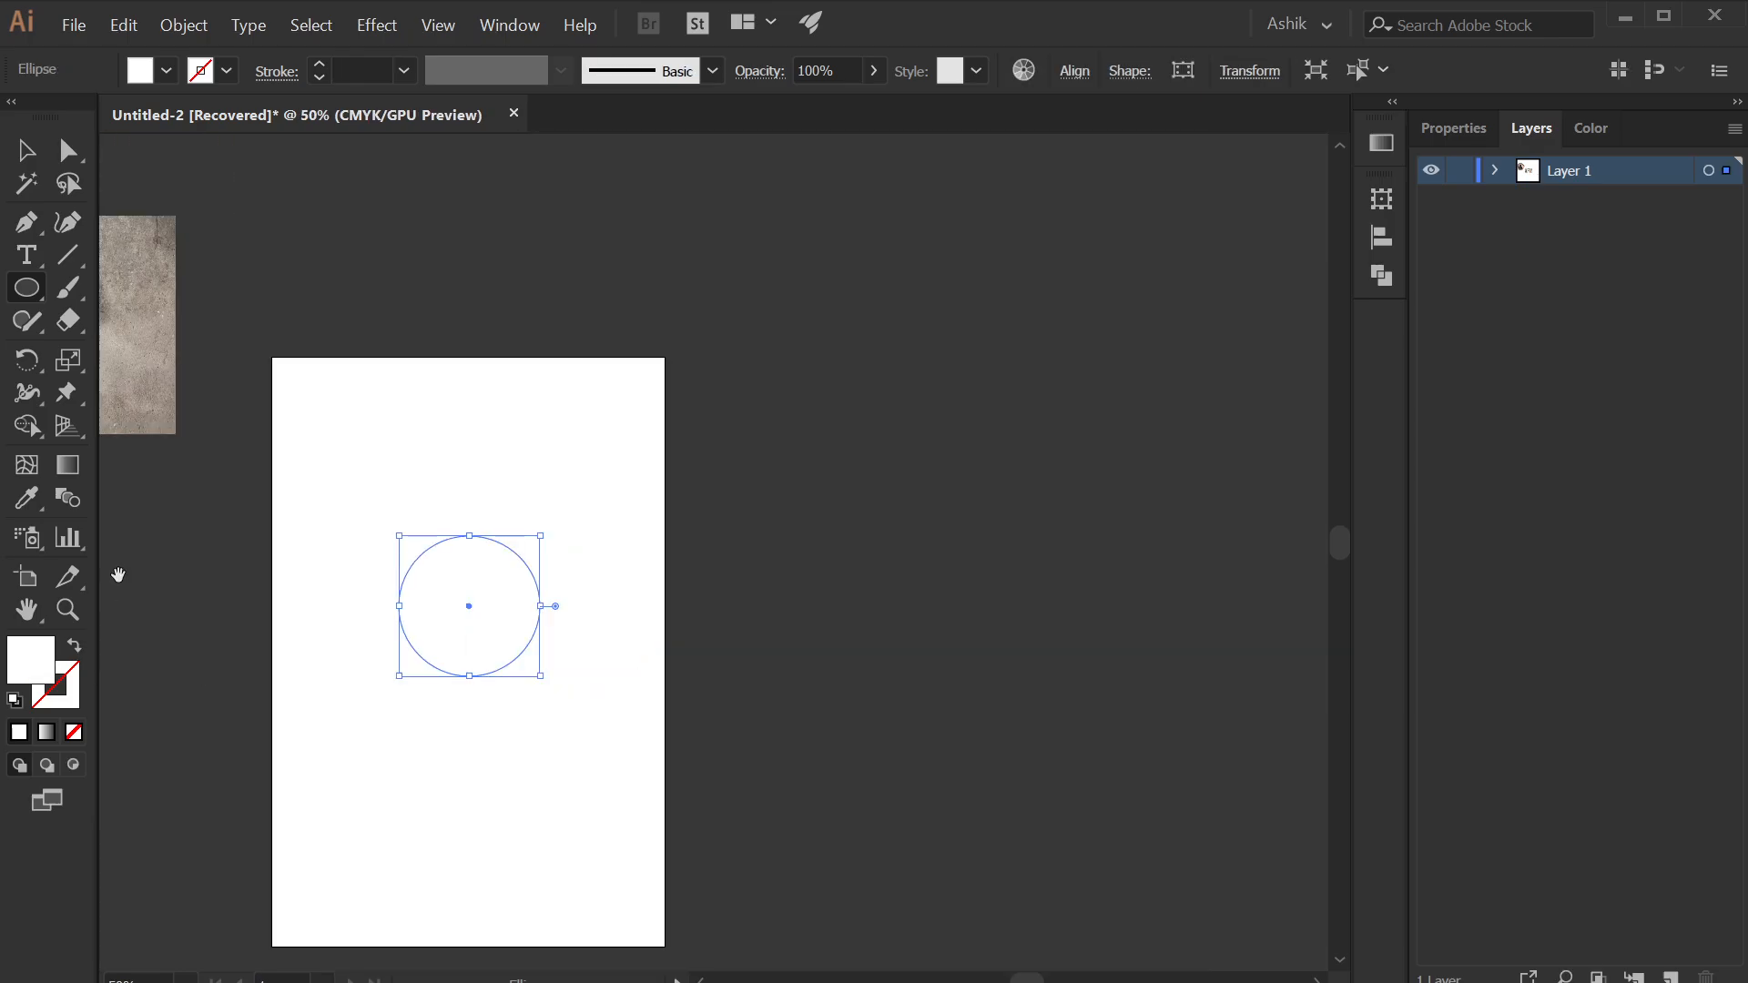
{"action": "left_click_drag", "start_coordinate": [120, 591], "coordinate": [518, 735]}
{"action": "key", "text": "i"}
{"action": "scroll", "coordinate": [407, 499], "scroll_direction": "up", "scroll_amount": 4}
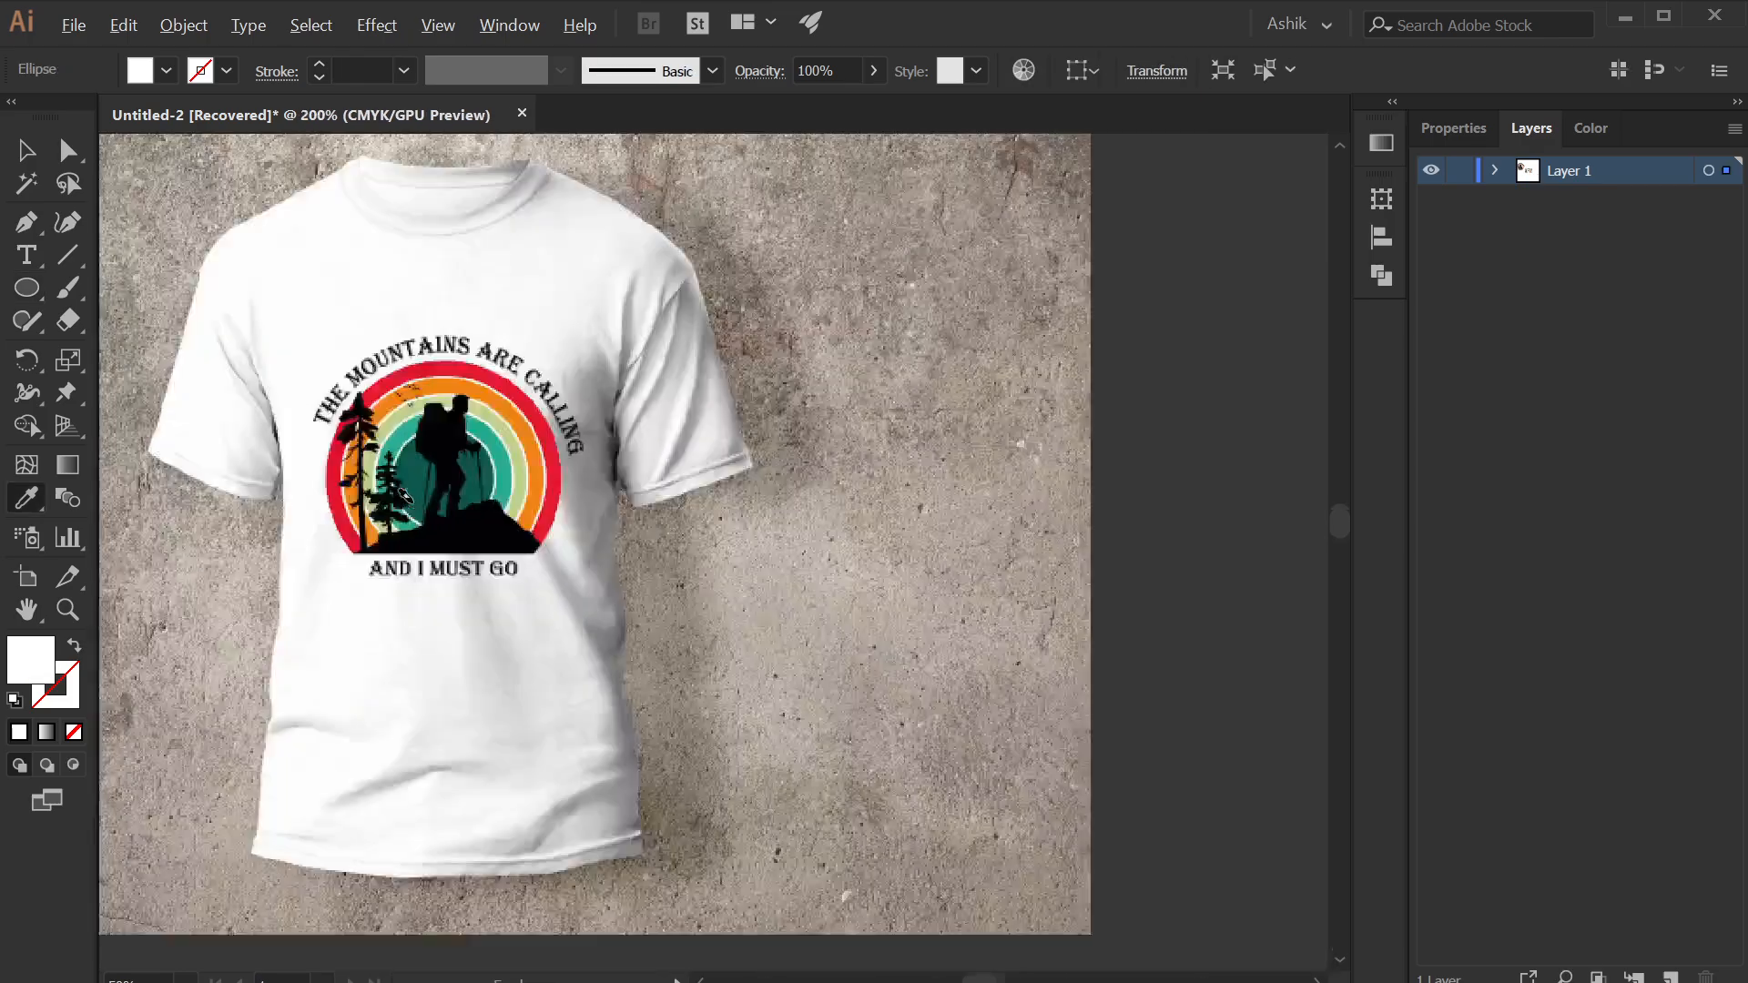
{"action": "scroll", "coordinate": [406, 500], "scroll_direction": "up", "scroll_amount": 1}
{"action": "left_click", "coordinate": [406, 462]}
{"action": "scroll", "coordinate": [498, 576], "scroll_direction": "down", "scroll_amount": 5}
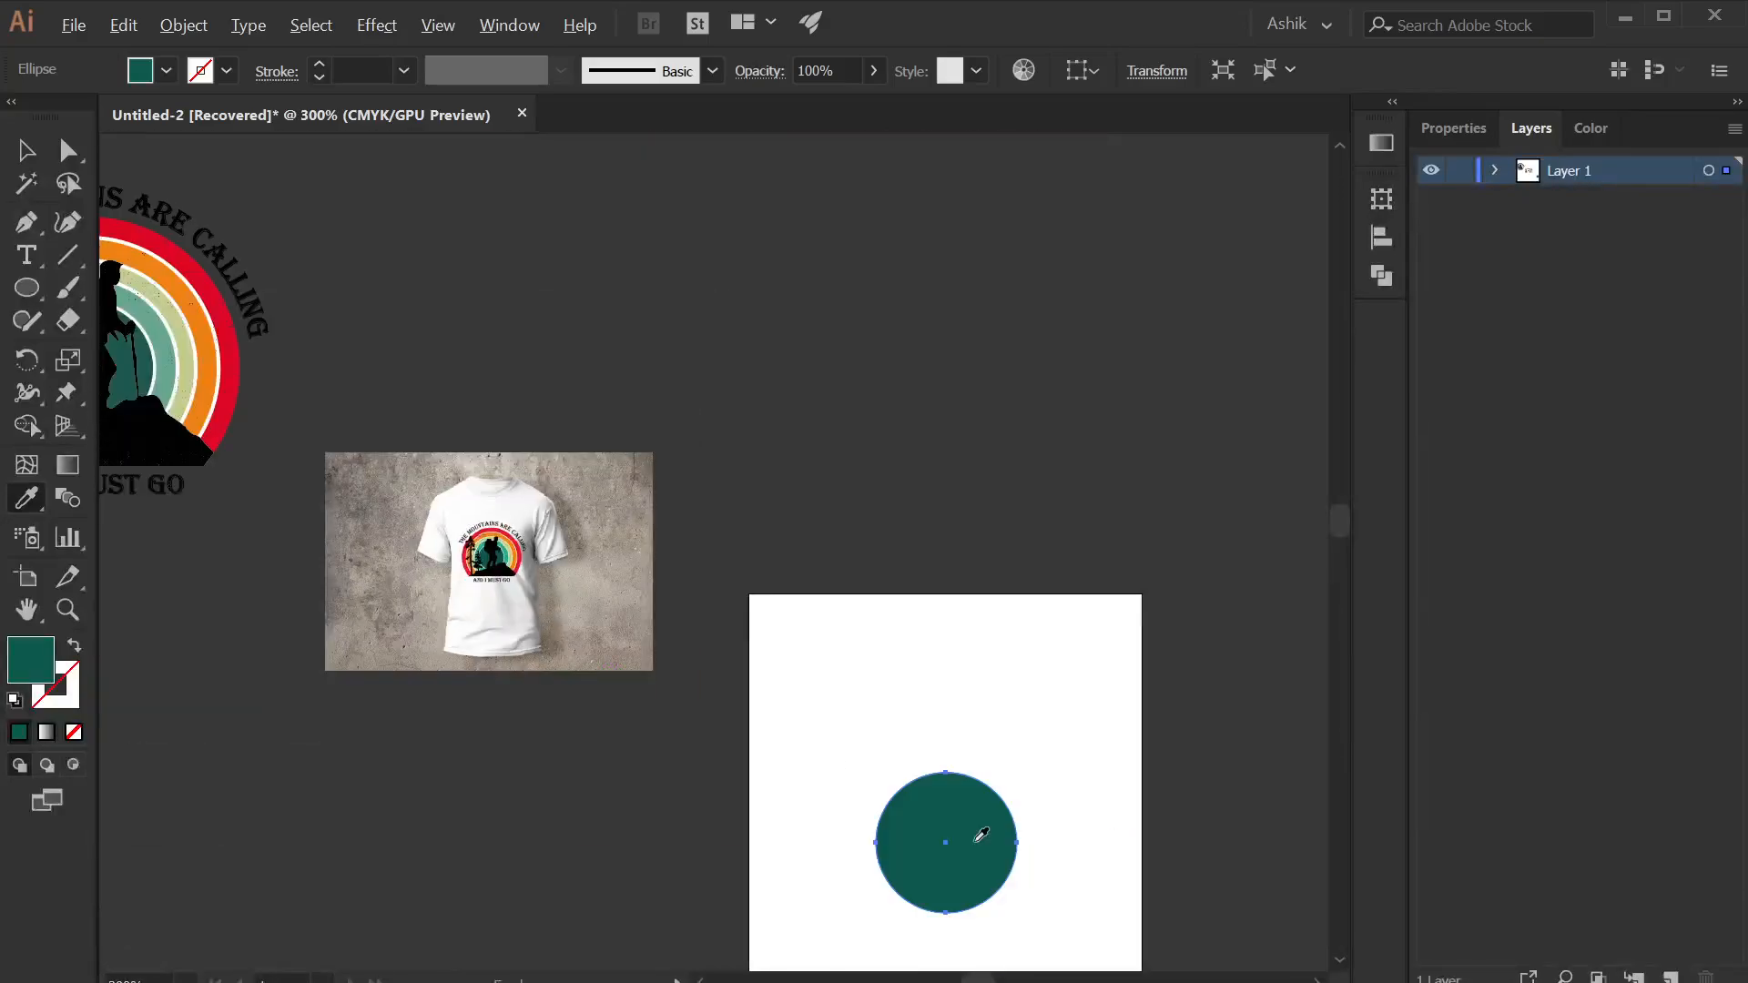
{"action": "left_click_drag", "start_coordinate": [982, 833], "coordinate": [847, 668]}
- Duplicate the dark green circle in place behind the original and enlarge the copy evenly from its centre
{"action": "left_click", "coordinate": [25, 150]}
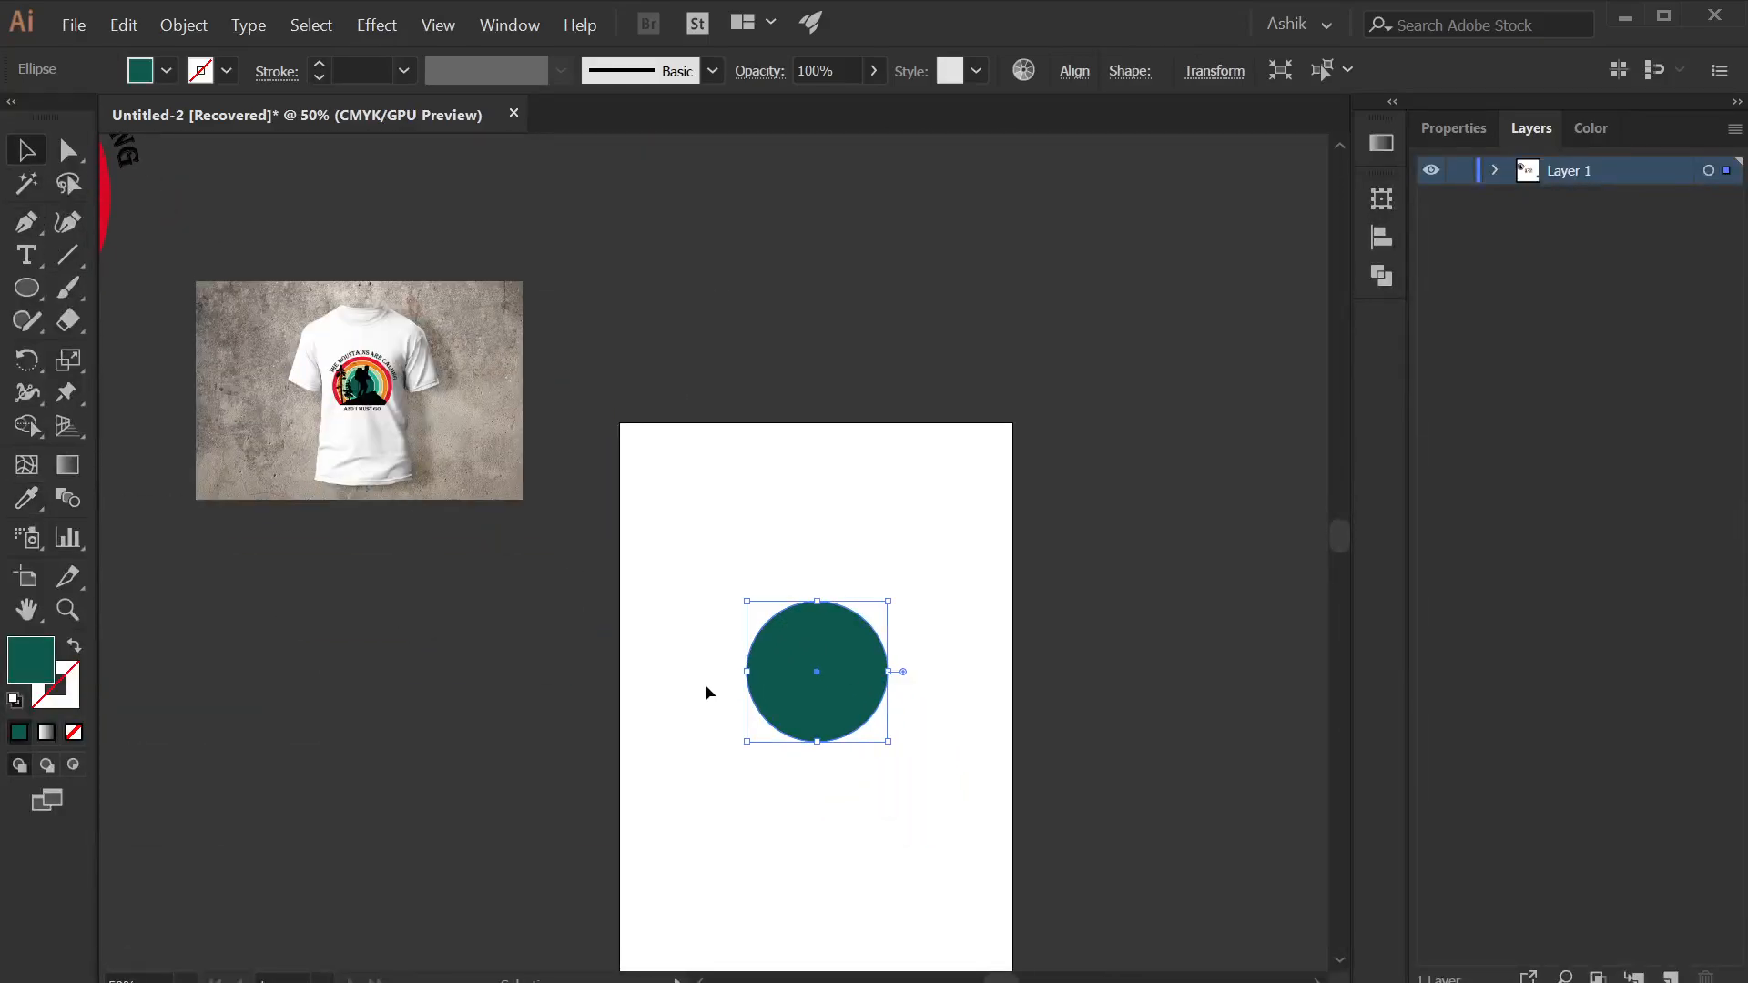
{"action": "scroll", "coordinate": [728, 719], "scroll_direction": "up", "scroll_amount": 3}
{"action": "left_click_drag", "start_coordinate": [920, 888], "coordinate": [745, 805]}
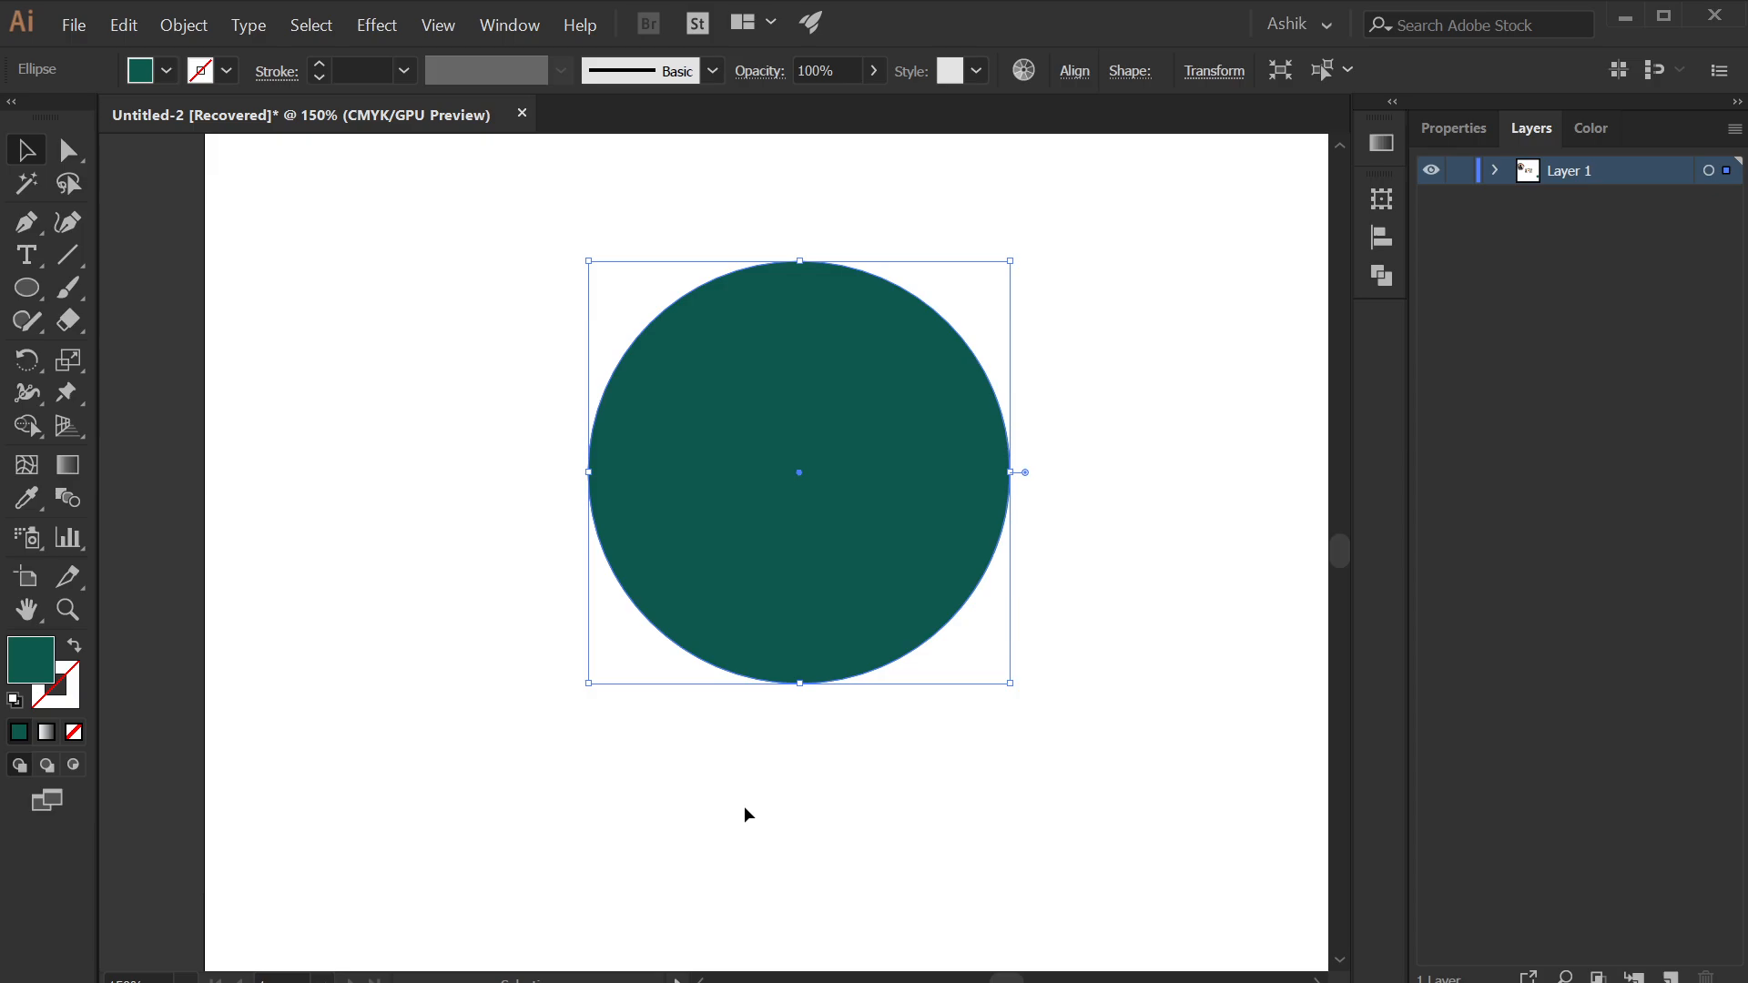
{"action": "key", "text": "a"}
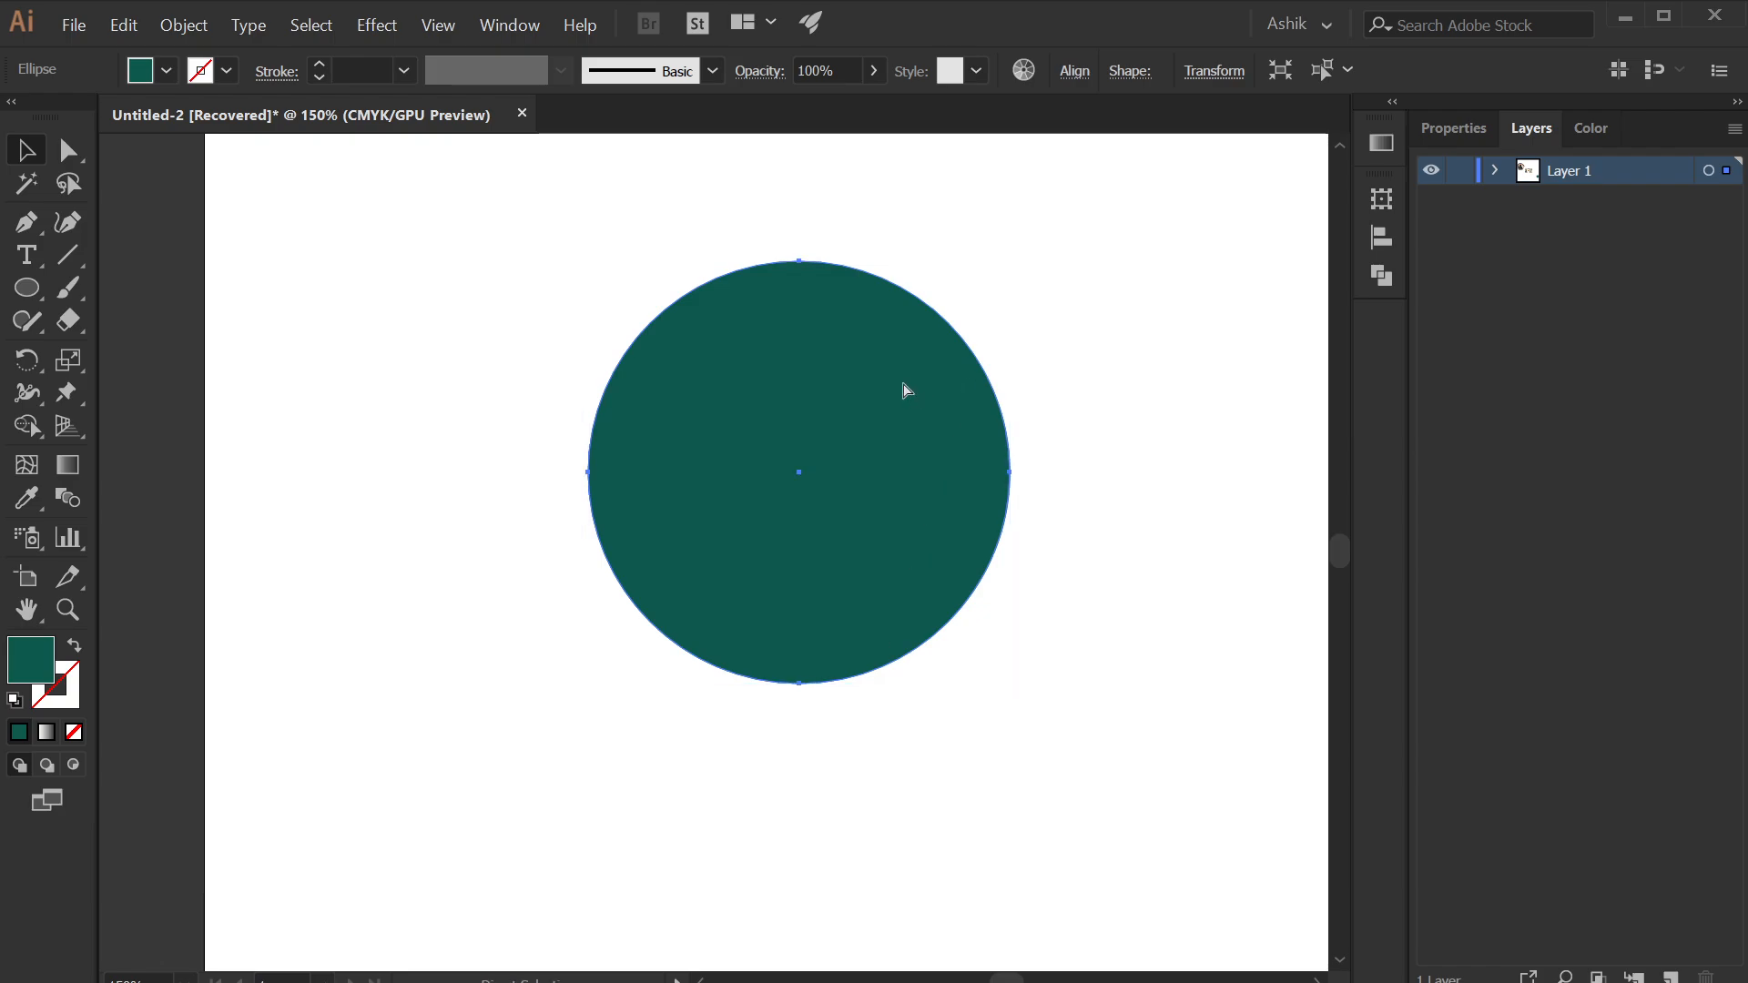
{"action": "key", "text": "v"}
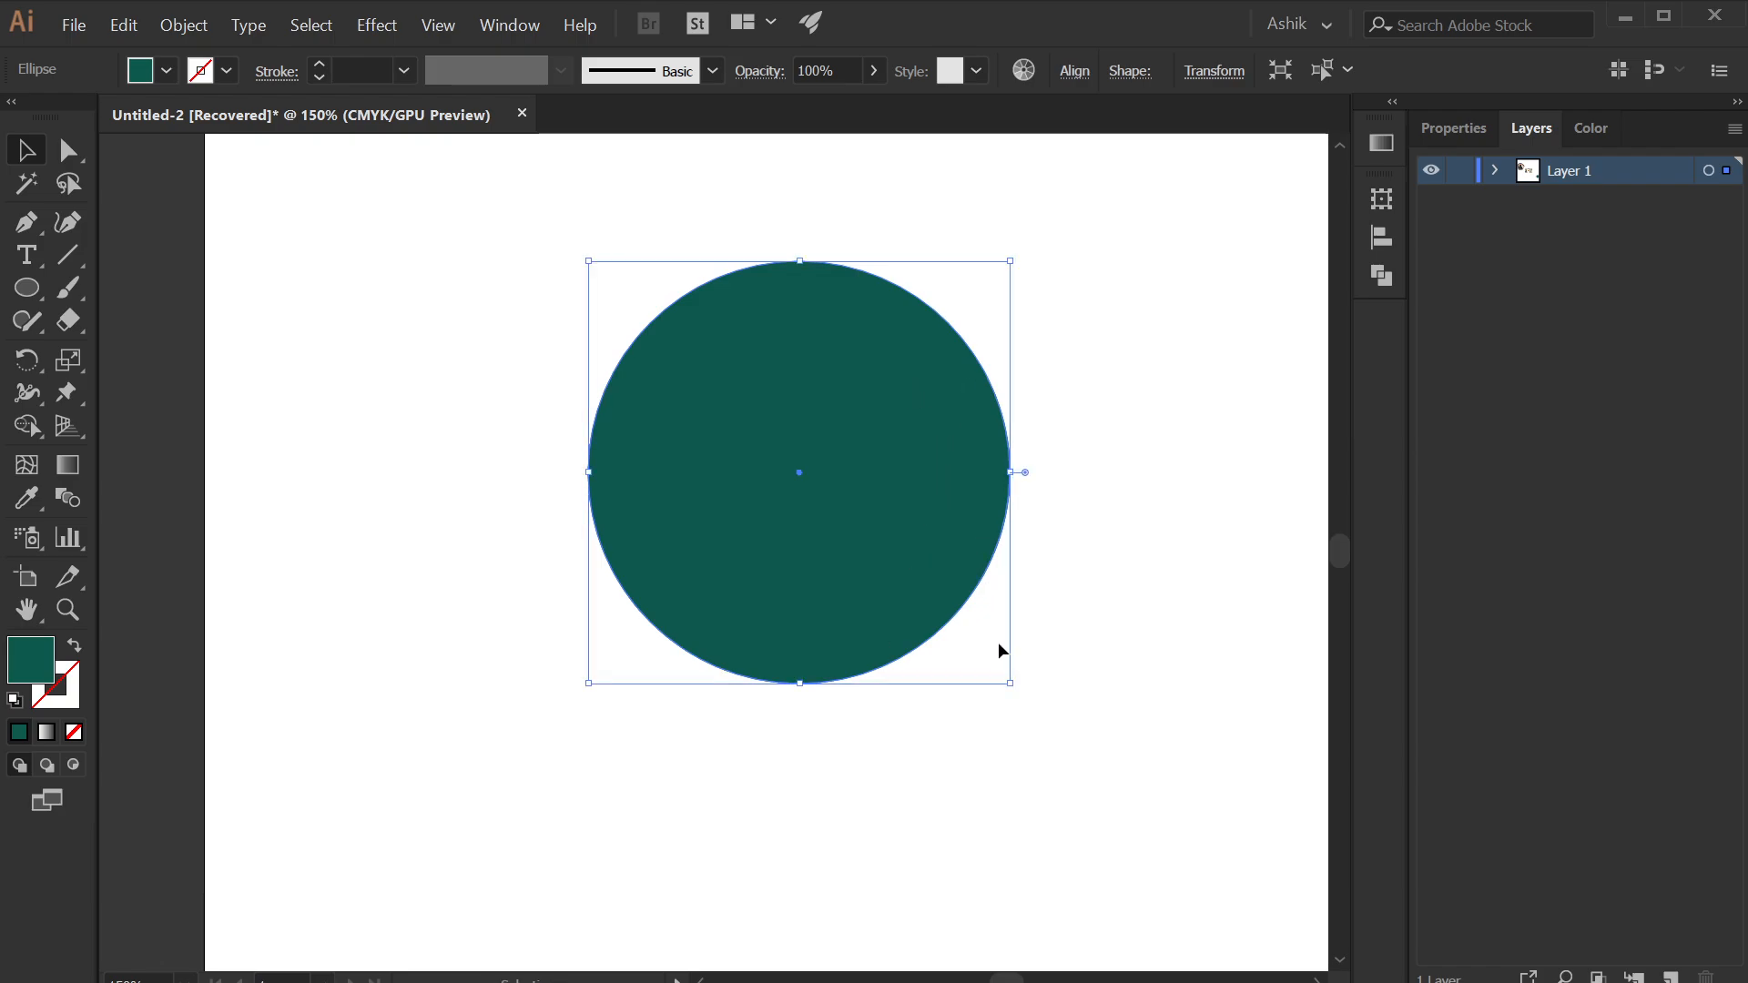
{"action": "left_click_drag", "start_coordinate": [1007, 692], "coordinate": [1081, 788]}
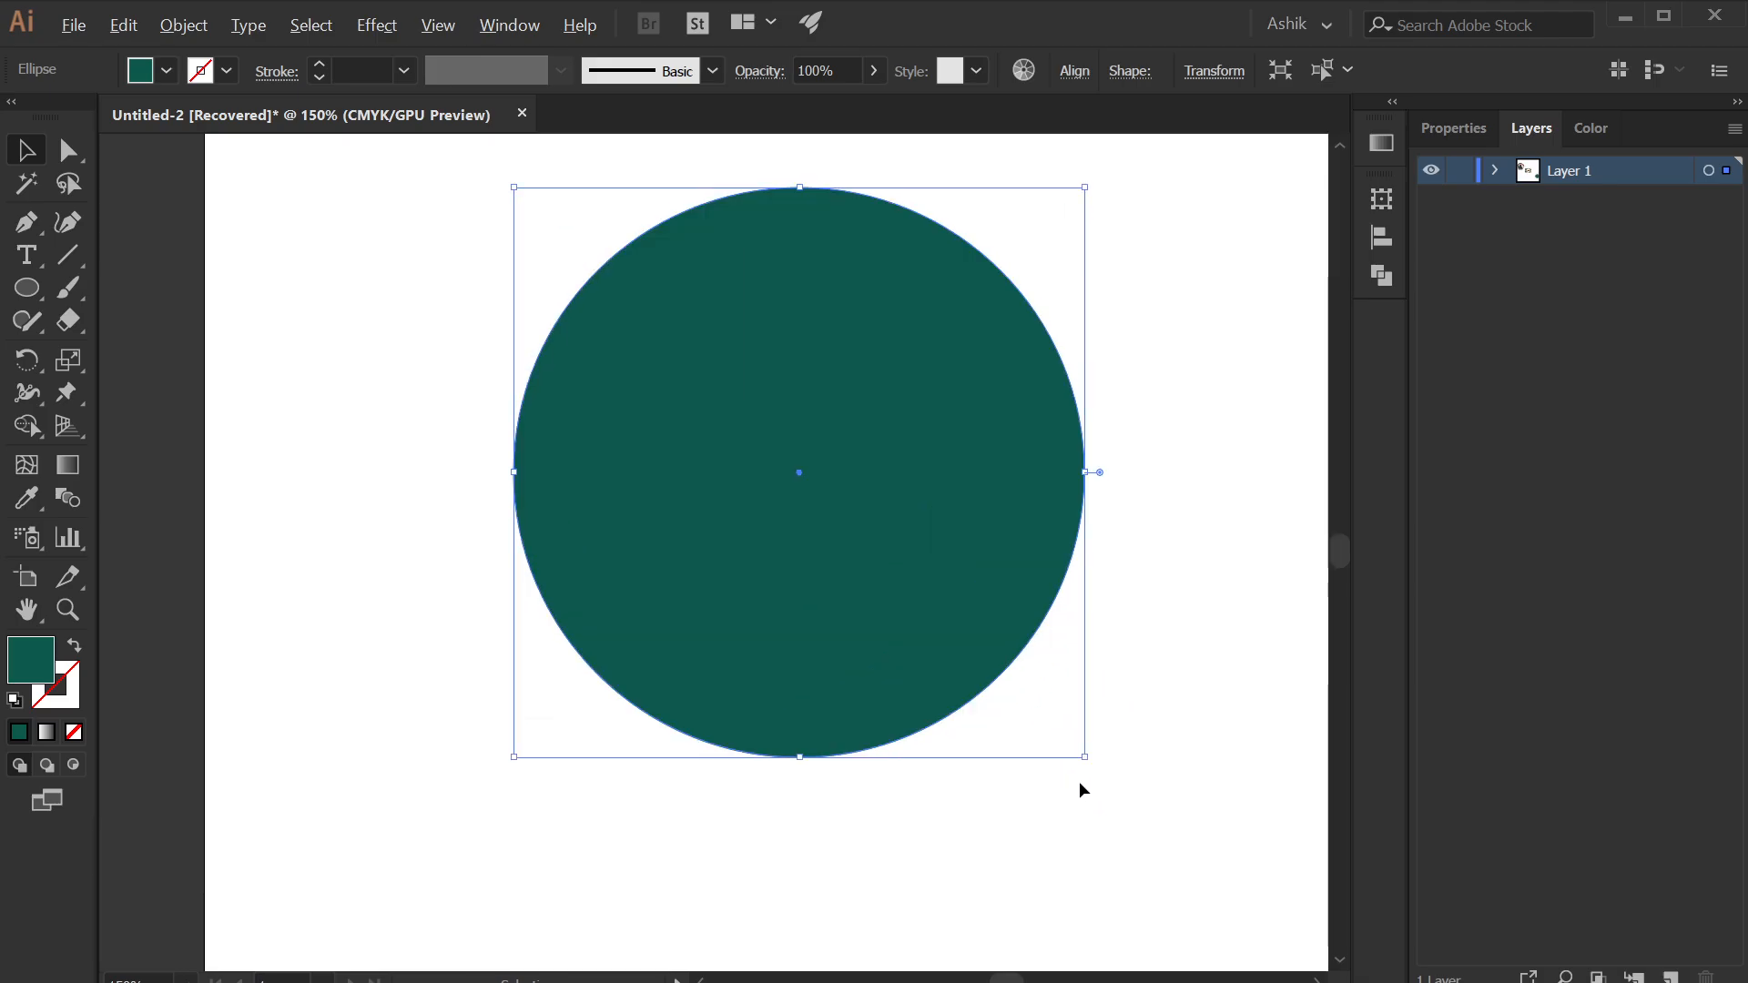
- Recolour the enlarged back circle with the teal sampled from the second ring of the T-shirt design
{"action": "scroll", "coordinate": [1080, 788], "scroll_direction": "down", "scroll_amount": 3}
{"action": "scroll", "coordinate": [528, 380], "scroll_direction": "up", "scroll_amount": 5}
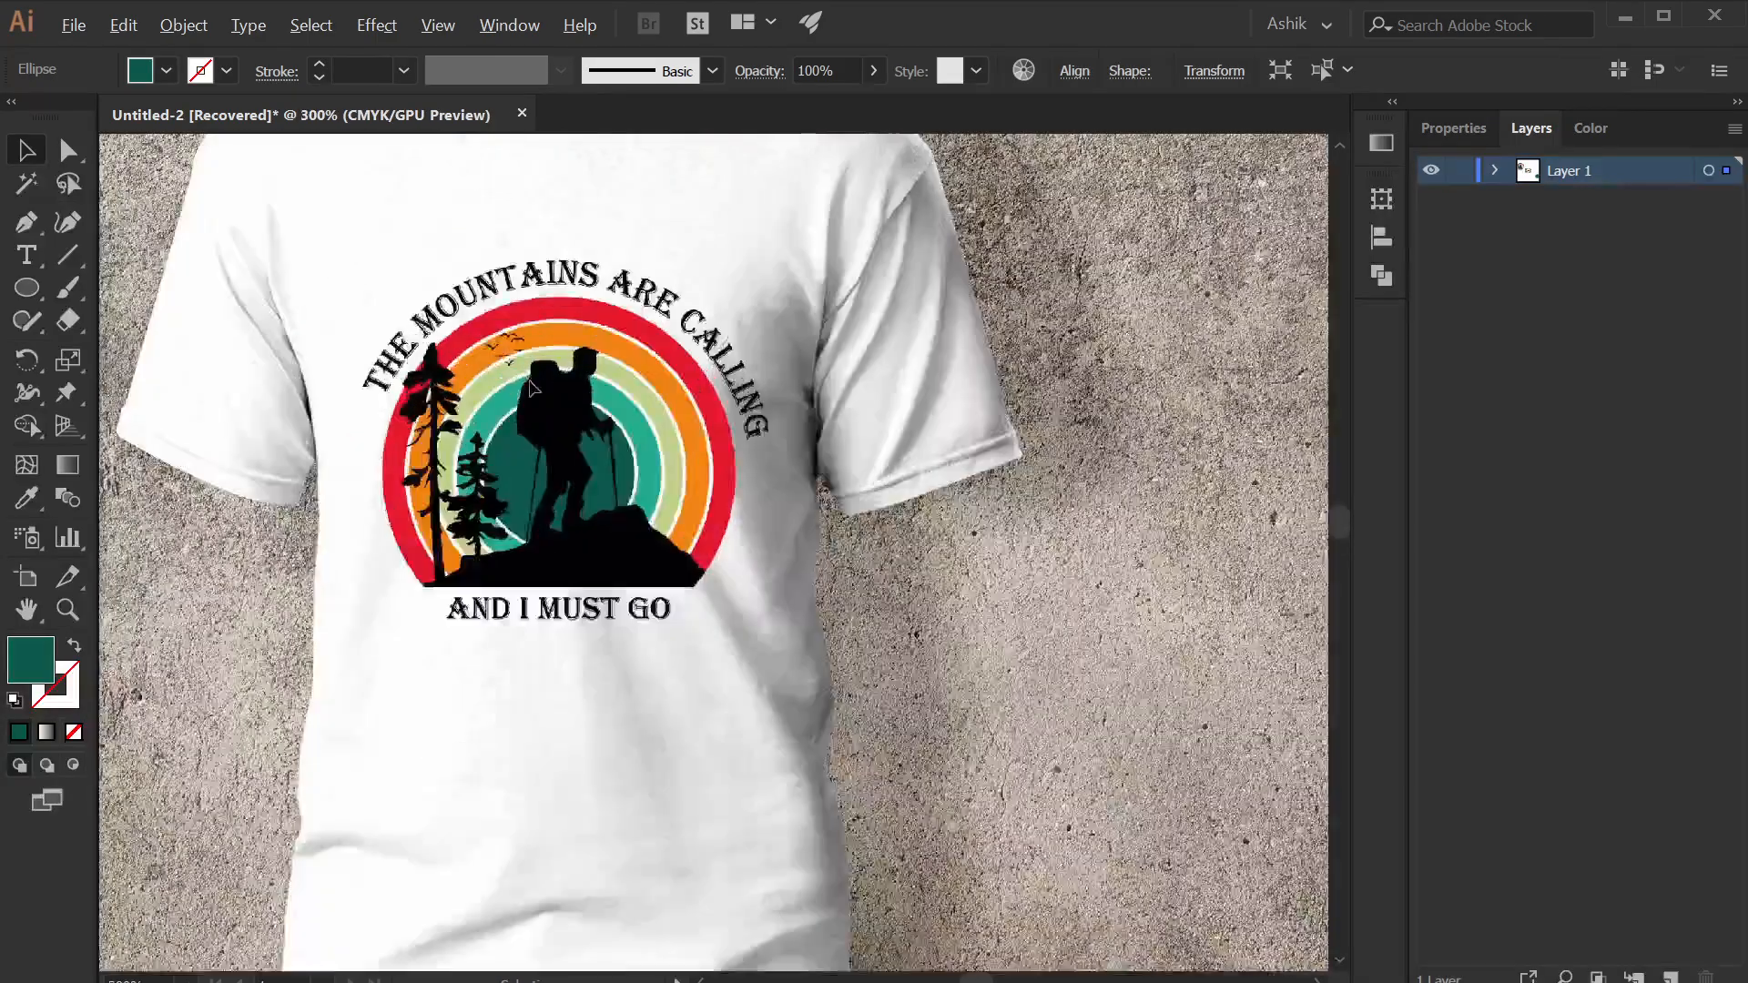
{"action": "key", "text": "i"}
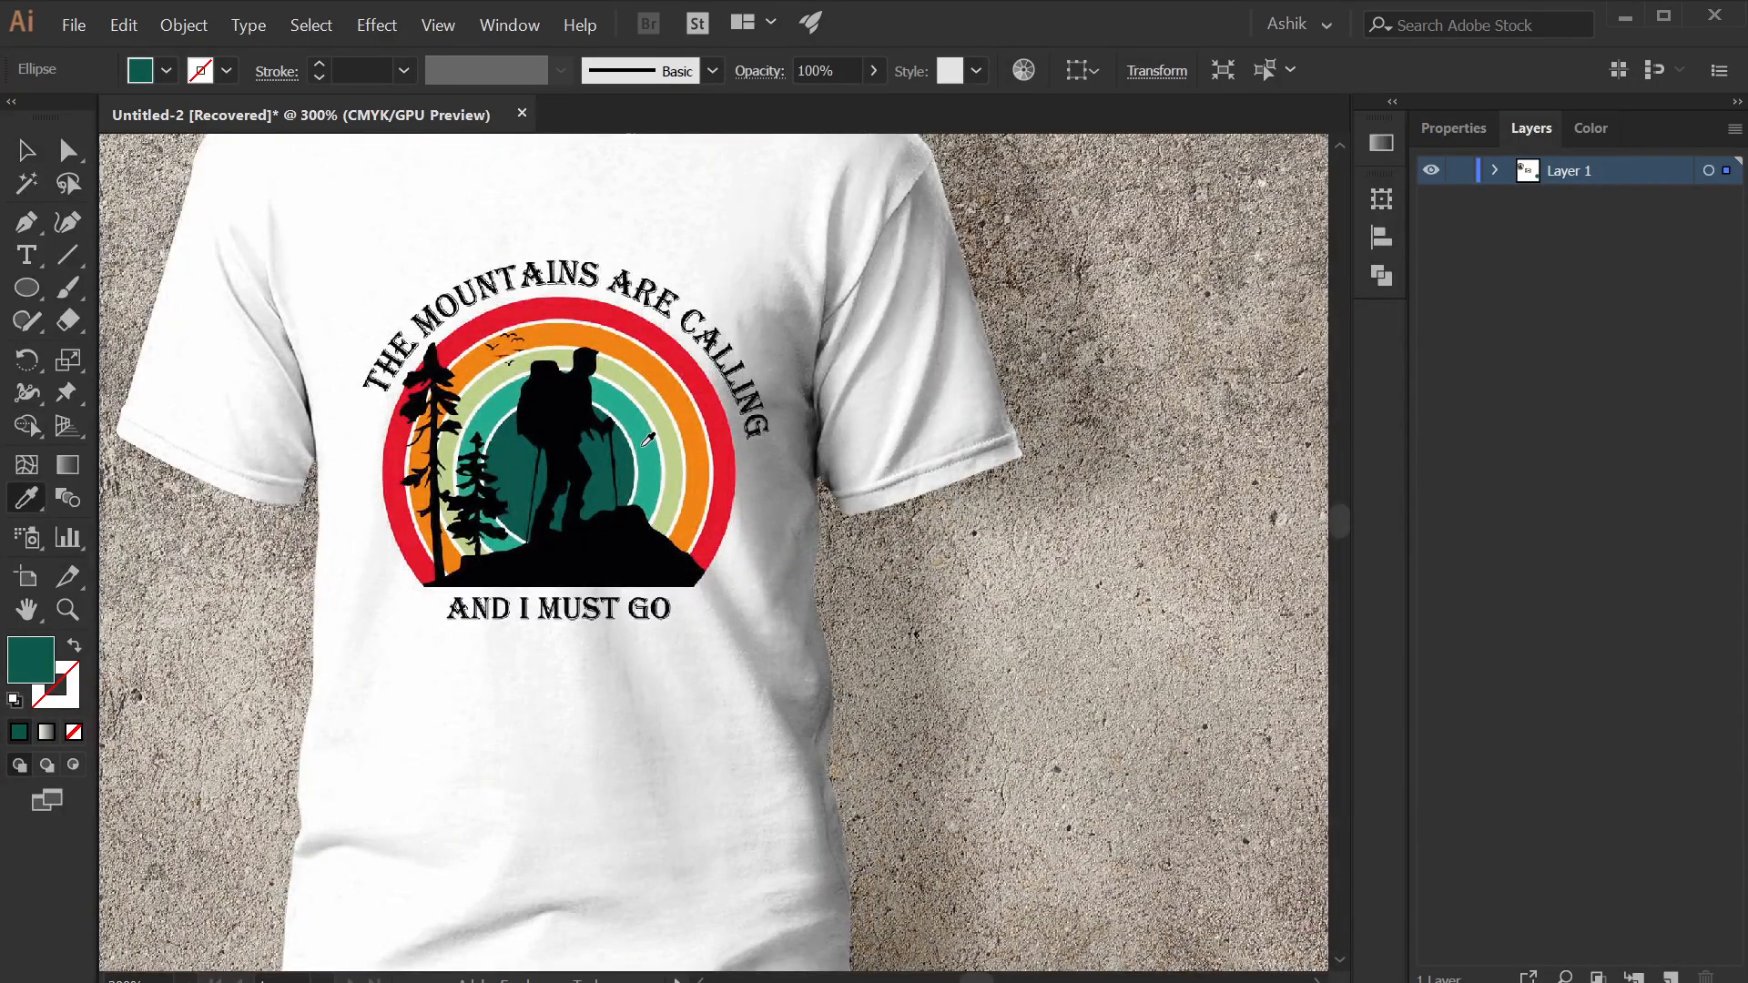
{"action": "left_click", "coordinate": [632, 450]}
{"action": "scroll", "coordinate": [634, 448], "scroll_direction": "down", "scroll_amount": 5}
{"action": "left_click_drag", "start_coordinate": [789, 573], "coordinate": [691, 554]}
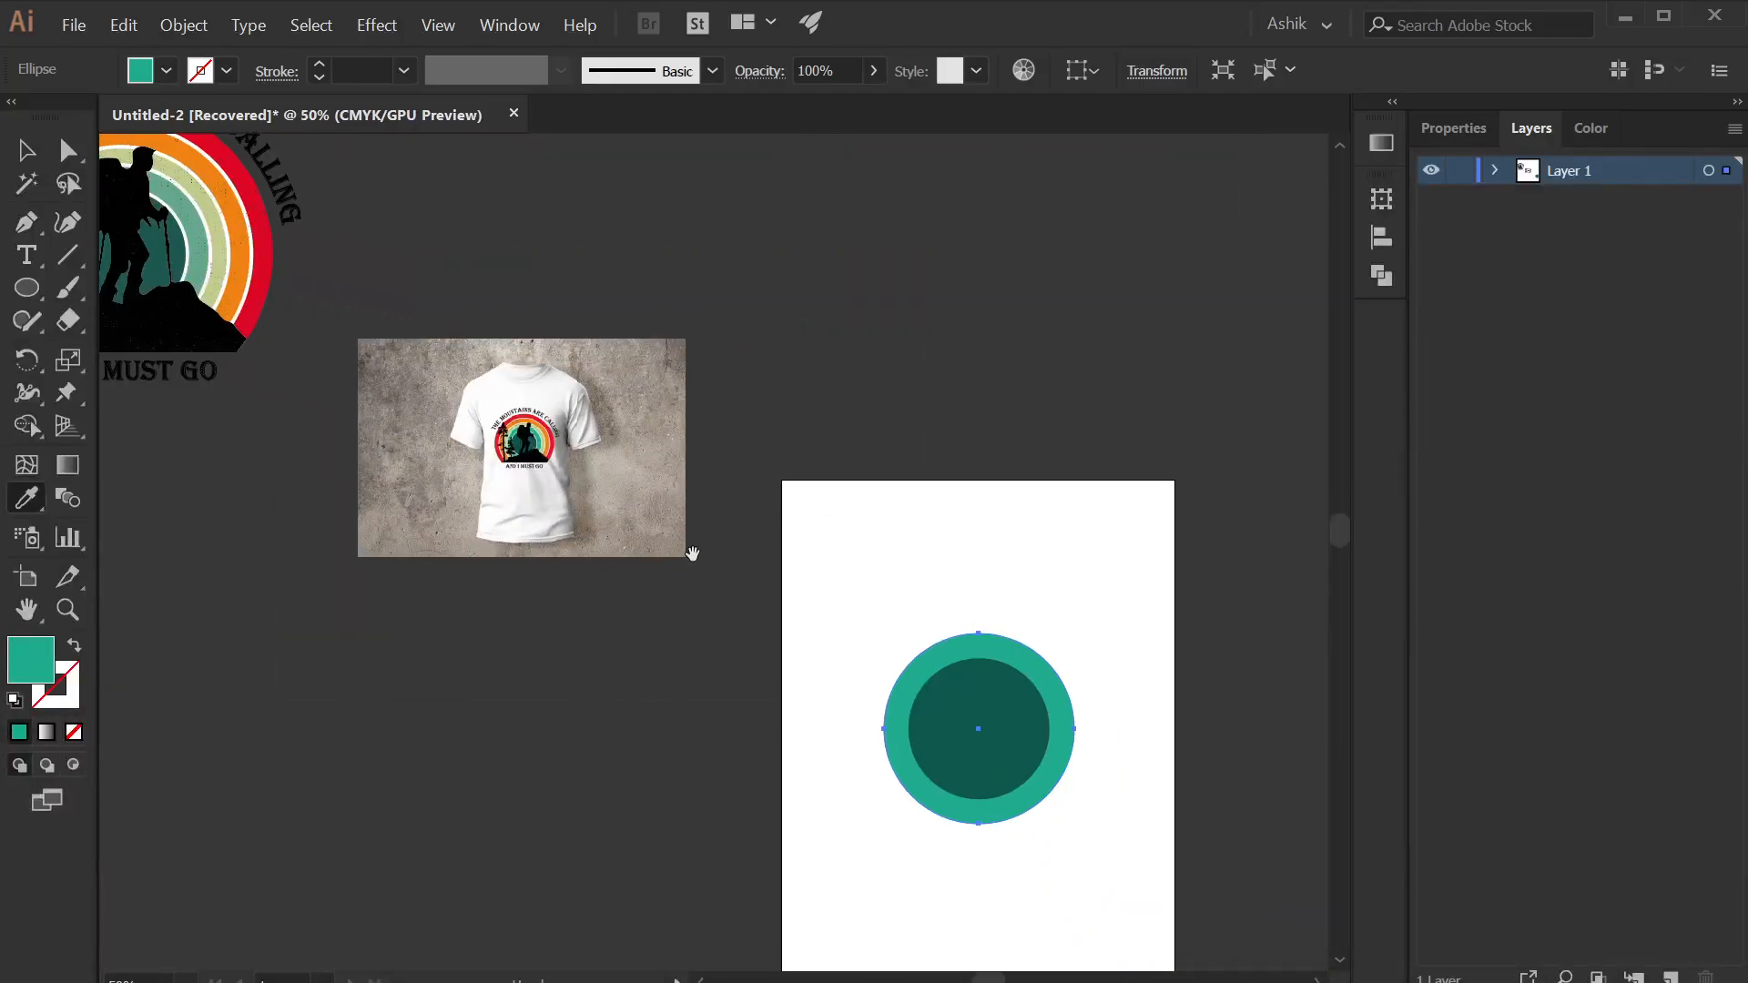
- Duplicate the teal circle in place behind the stack and enlarge the copy from its centre to form a third ring
{"action": "left_click", "coordinate": [25, 150]}
{"action": "left_click", "coordinate": [1089, 794]}
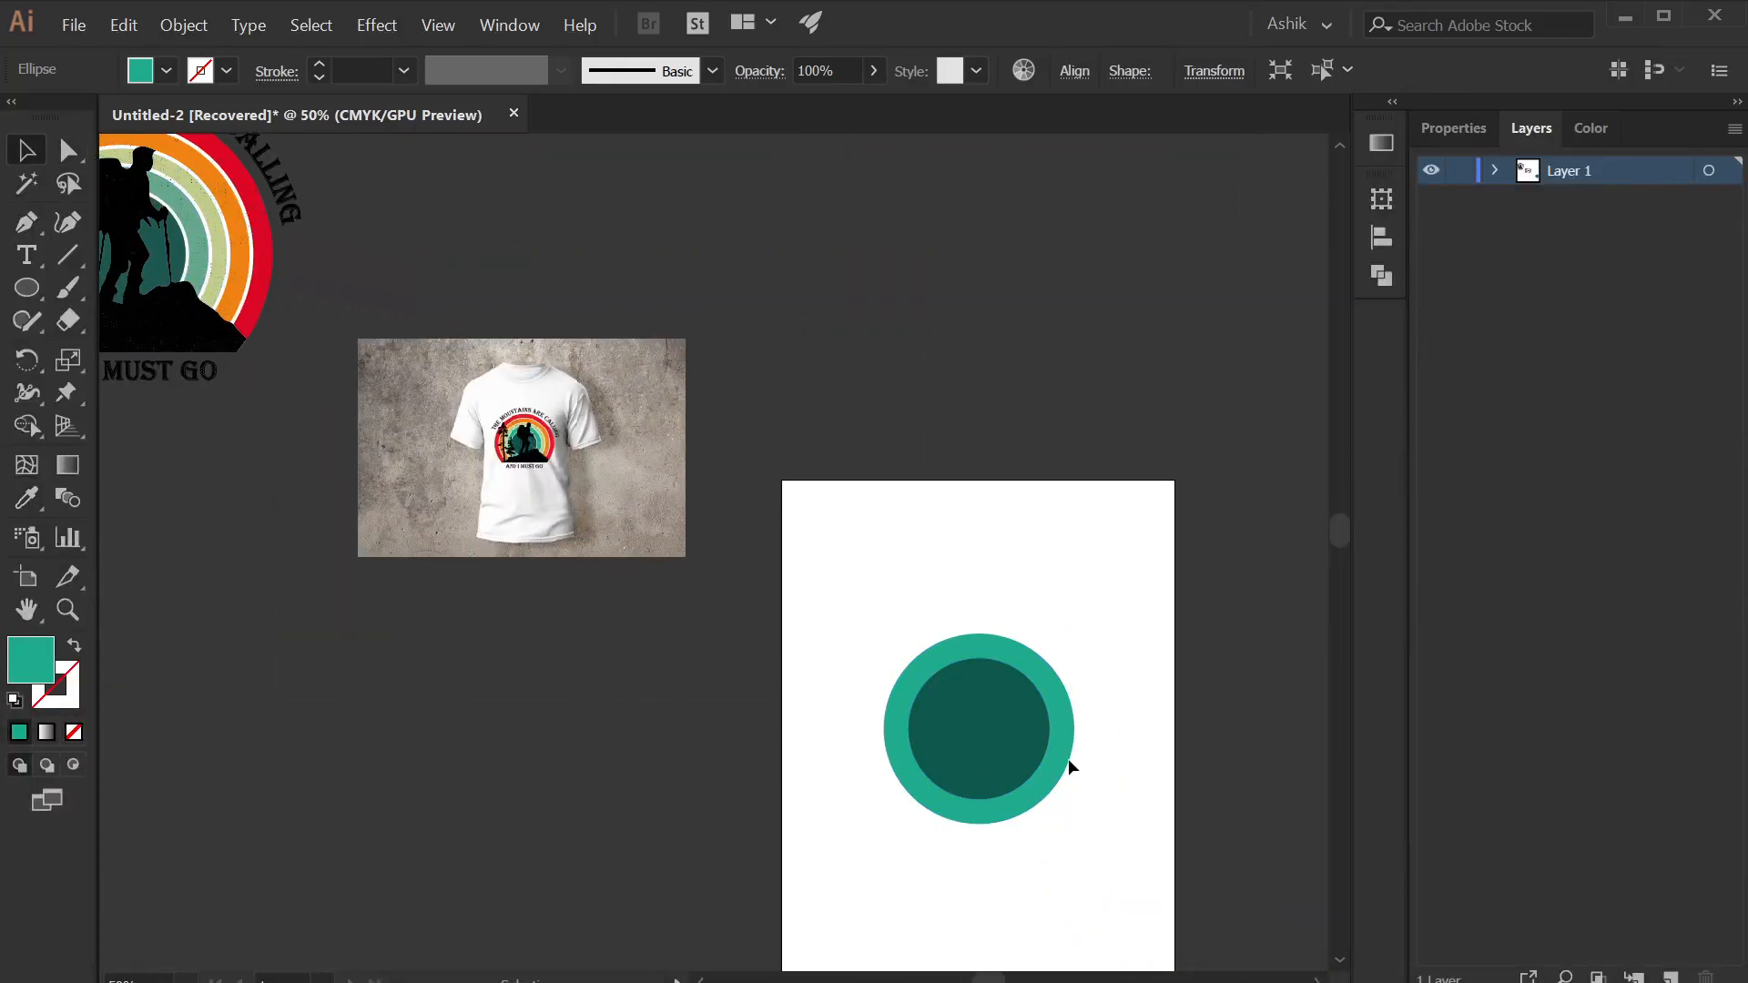
{"action": "left_click", "coordinate": [1067, 766]}
{"action": "key", "text": "a"}
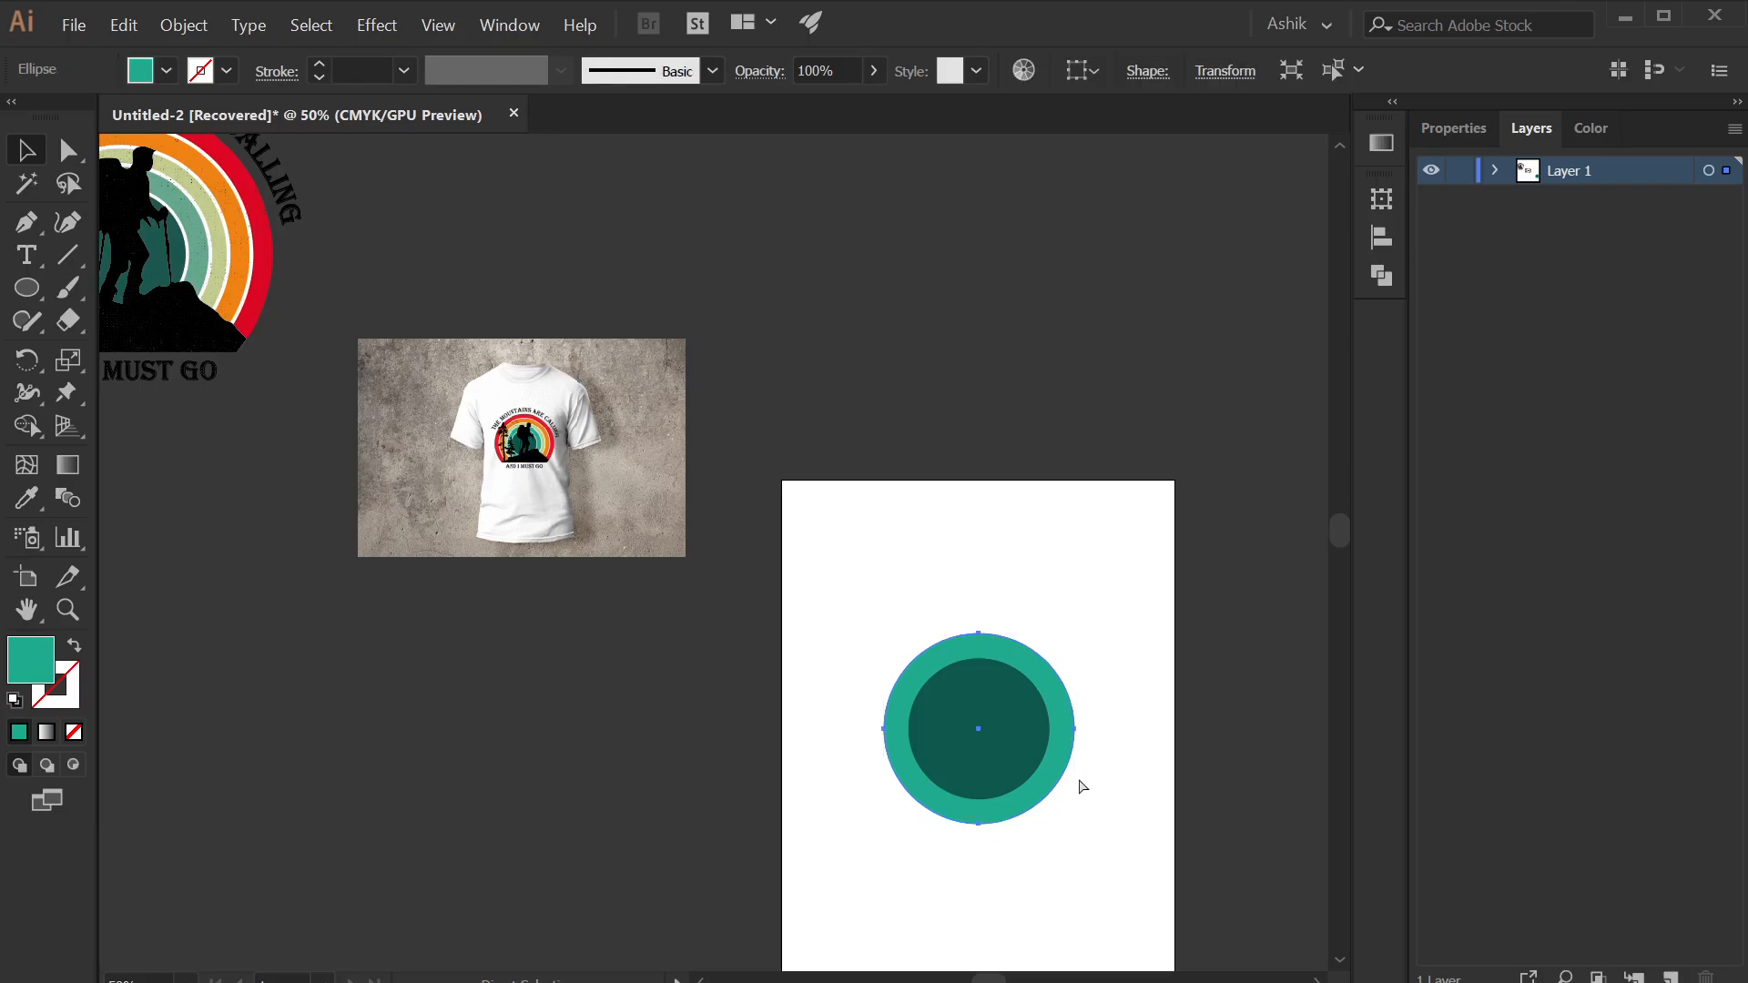
{"action": "key", "text": "v"}
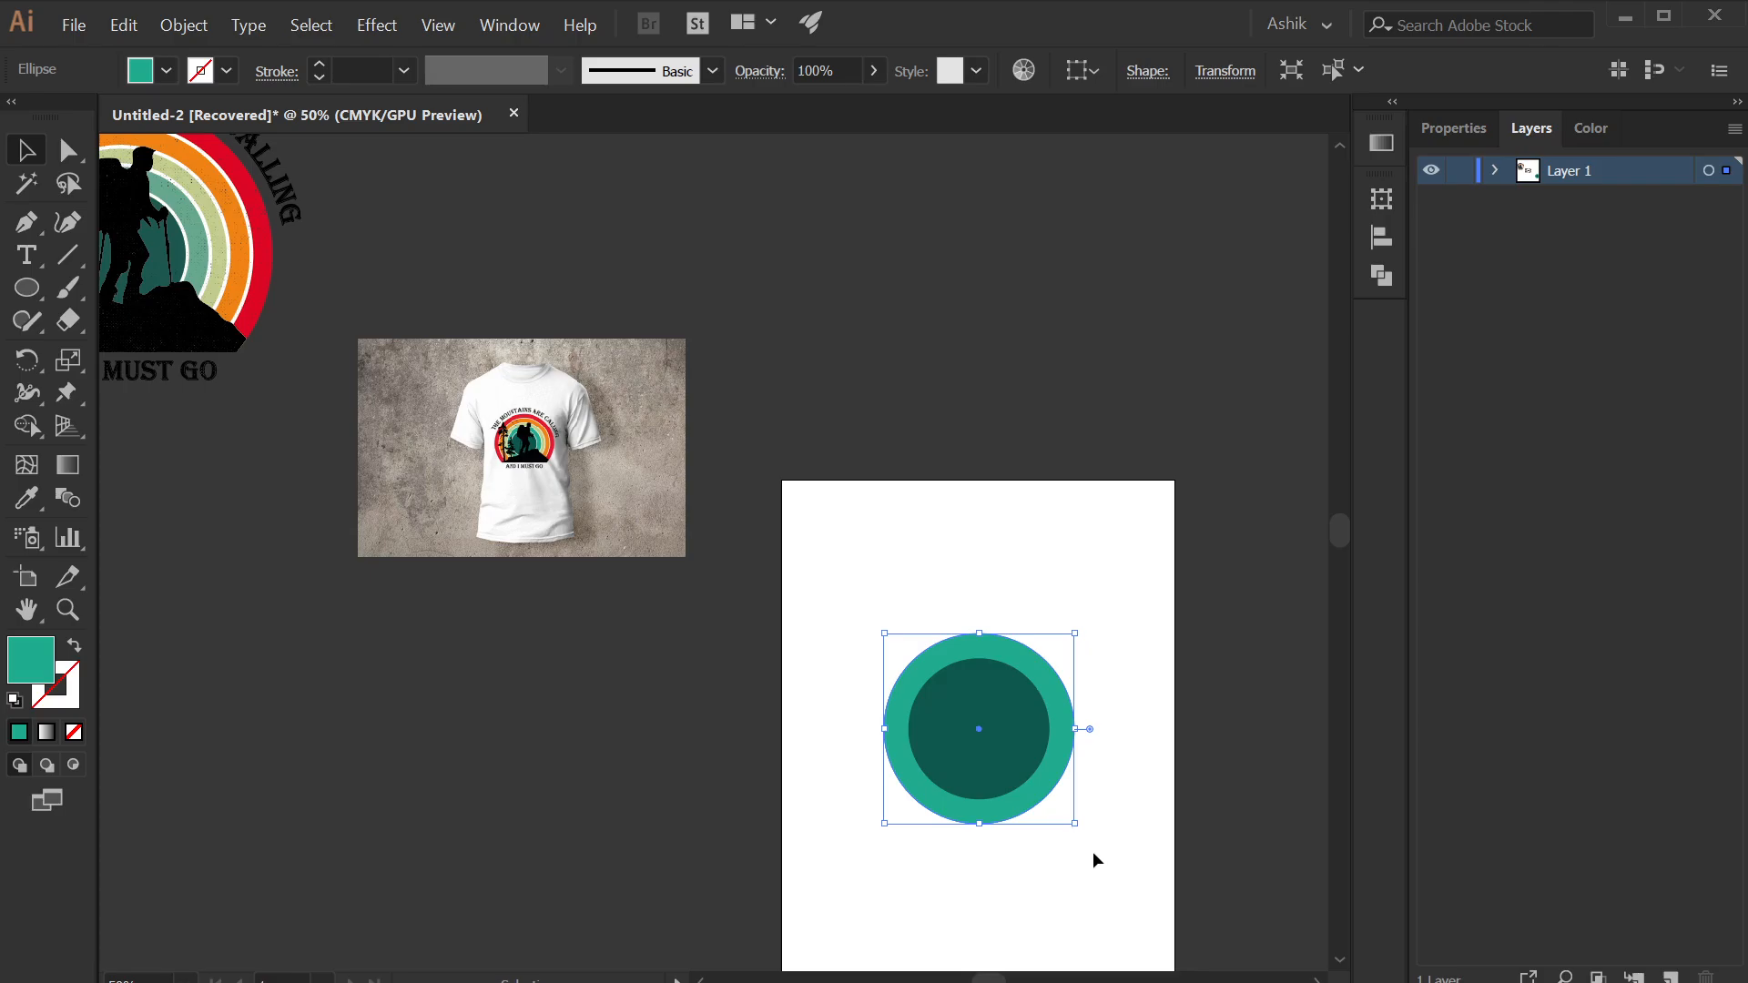
{"action": "left_click_drag", "start_coordinate": [1074, 823], "coordinate": [1102, 849]}
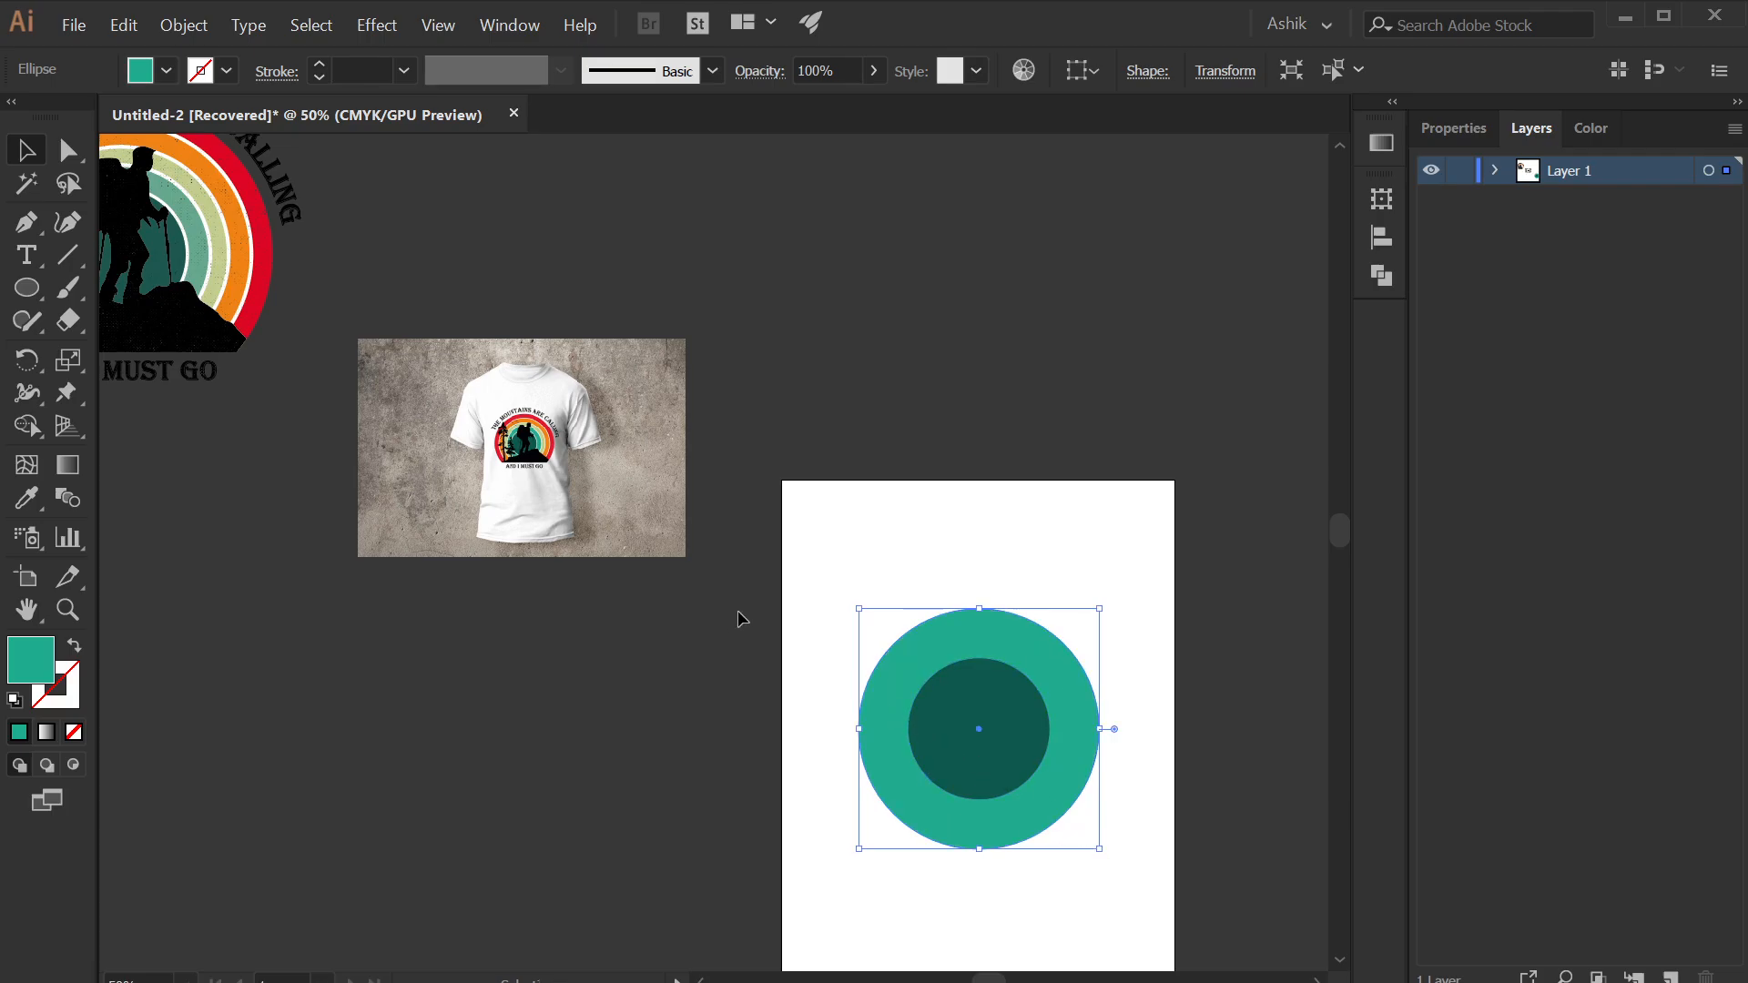
- Recolour the new outer circle with the light olive green sampled from the original vector artwork's ring
{"action": "scroll", "coordinate": [452, 435], "scroll_direction": "up", "scroll_amount": 1}
{"action": "key", "text": "i"}
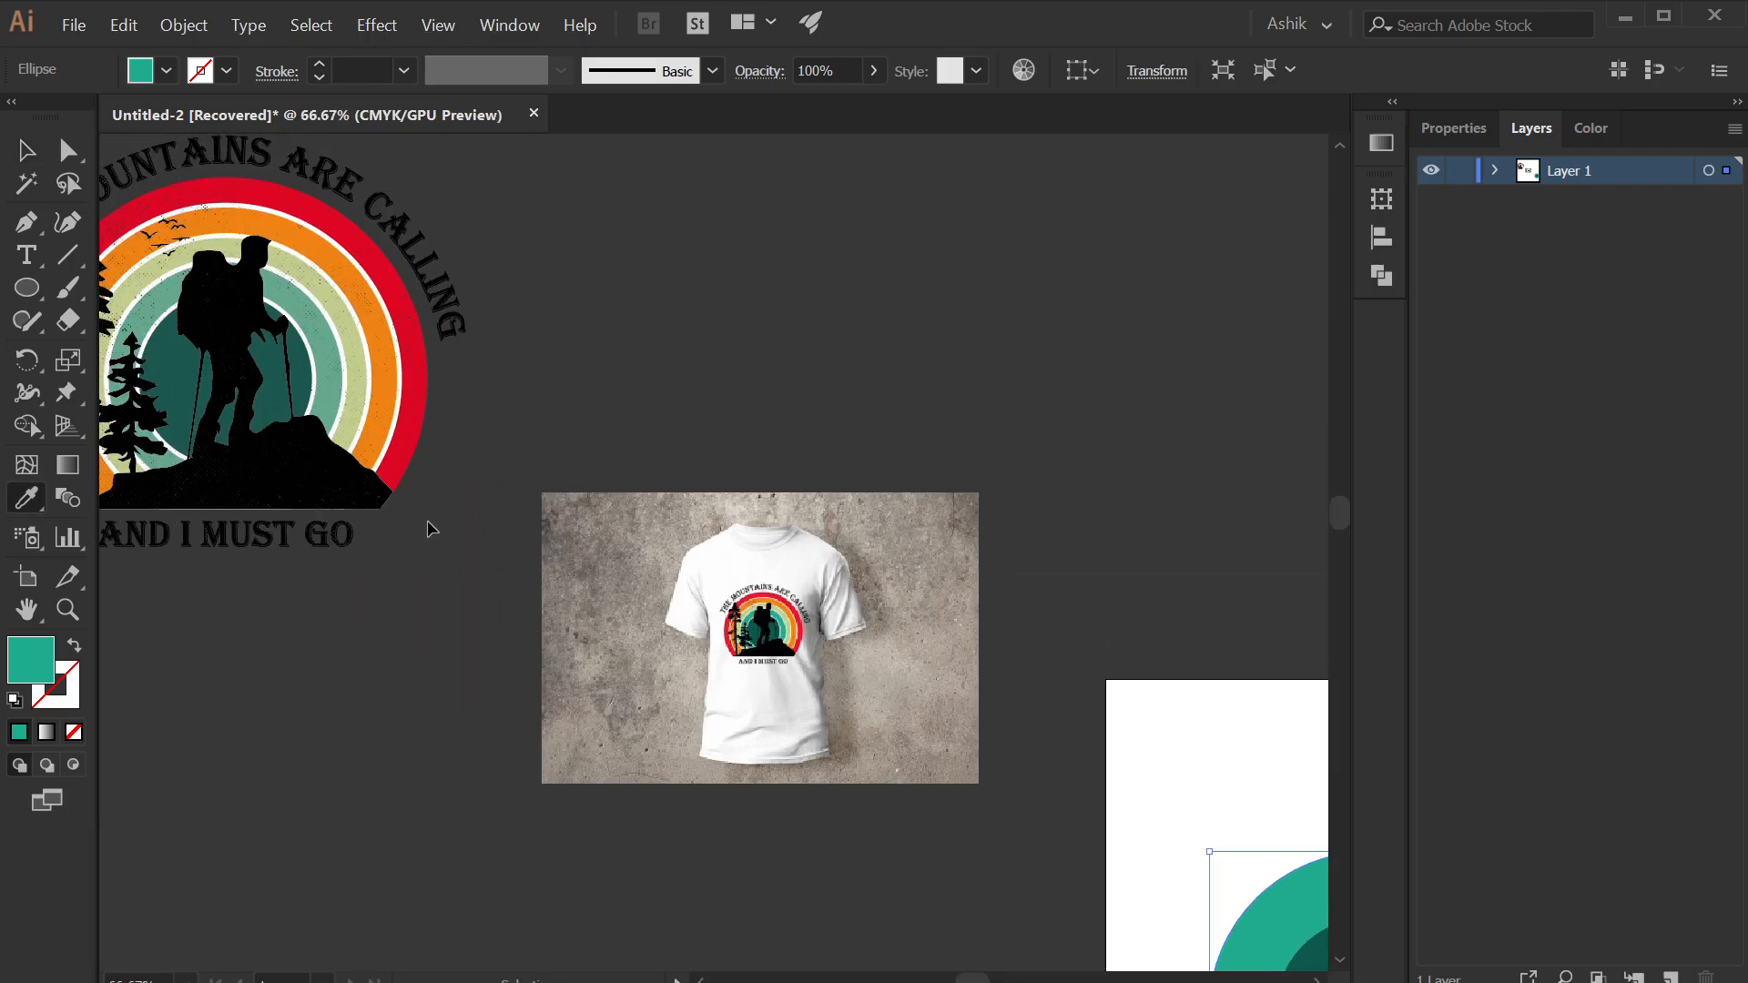
{"action": "left_click", "coordinate": [362, 368]}
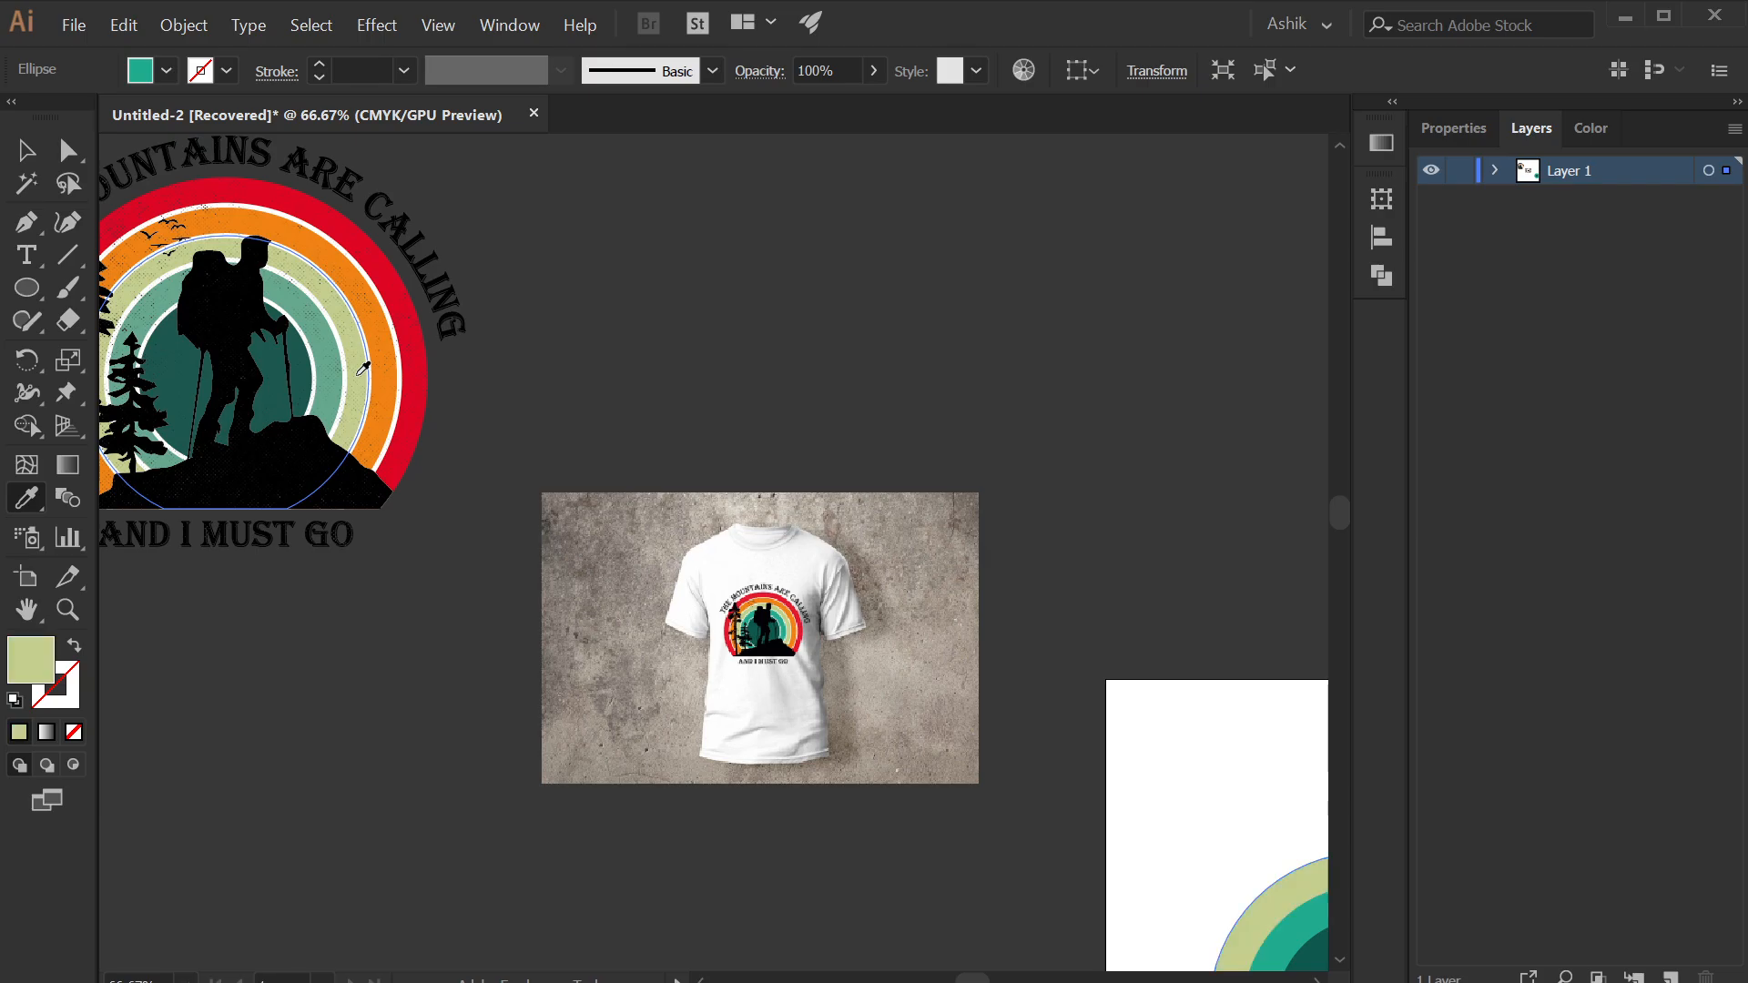
{"action": "scroll", "coordinate": [360, 373], "scroll_direction": "down", "scroll_amount": 2}
{"action": "left_click_drag", "start_coordinate": [548, 639], "coordinate": [500, 636]}
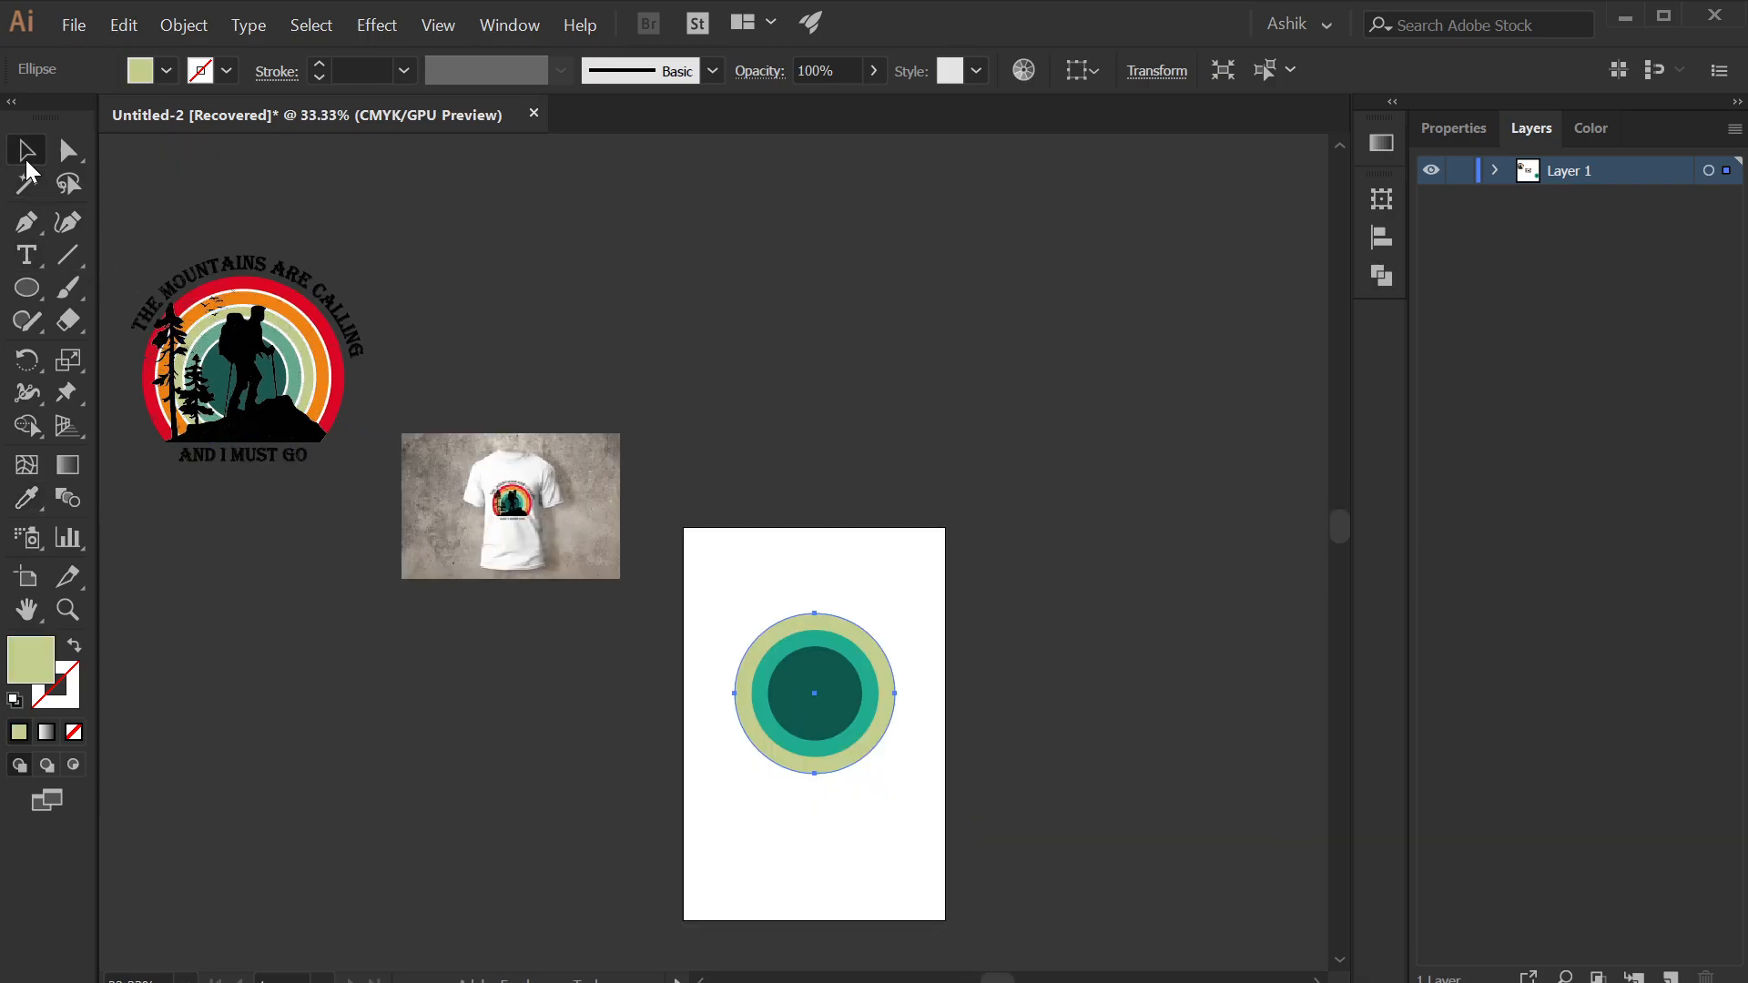
- Copy the light green circle, paste it in back and enlarge the copy from its centre to form a fourth ring
{"action": "left_click", "coordinate": [26, 160]}
{"action": "left_click", "coordinate": [826, 878]}
{"action": "scroll", "coordinate": [882, 788], "scroll_direction": "up", "scroll_amount": 2}
{"action": "left_click", "coordinate": [861, 696]}
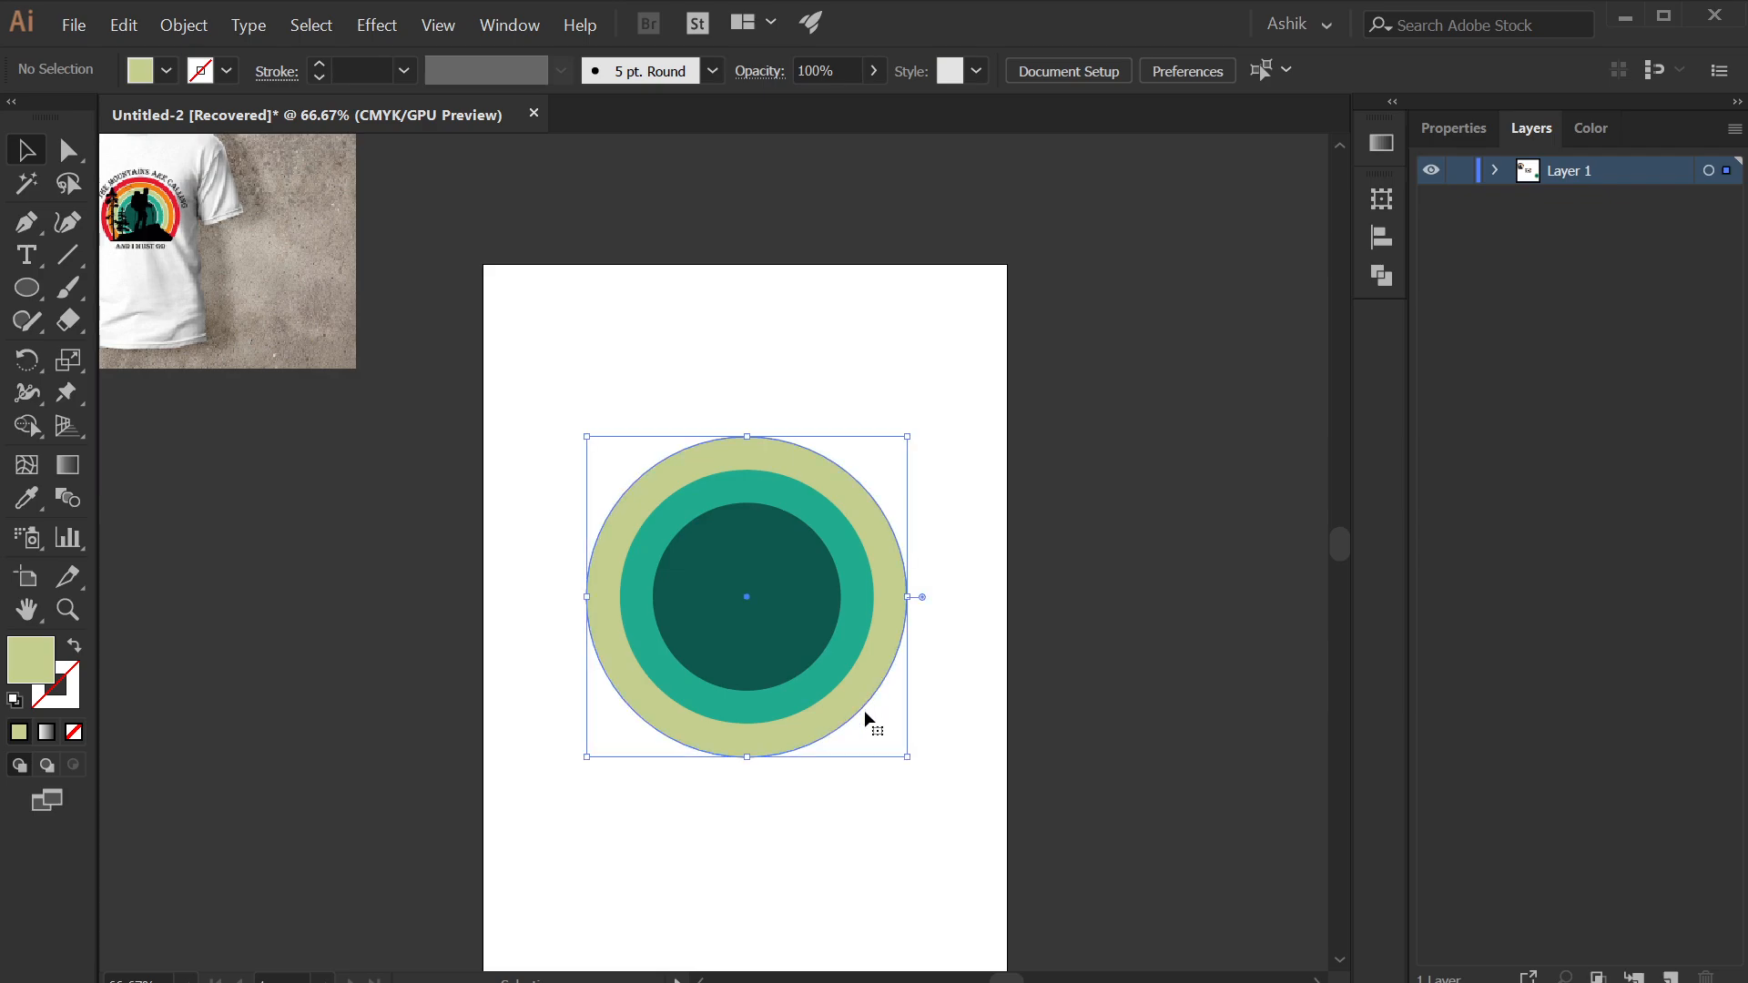
{"action": "key", "text": "ctrl+c"}
{"action": "key", "text": "ctrl+b"}
{"action": "left_click_drag", "start_coordinate": [907, 759], "coordinate": [936, 785]}
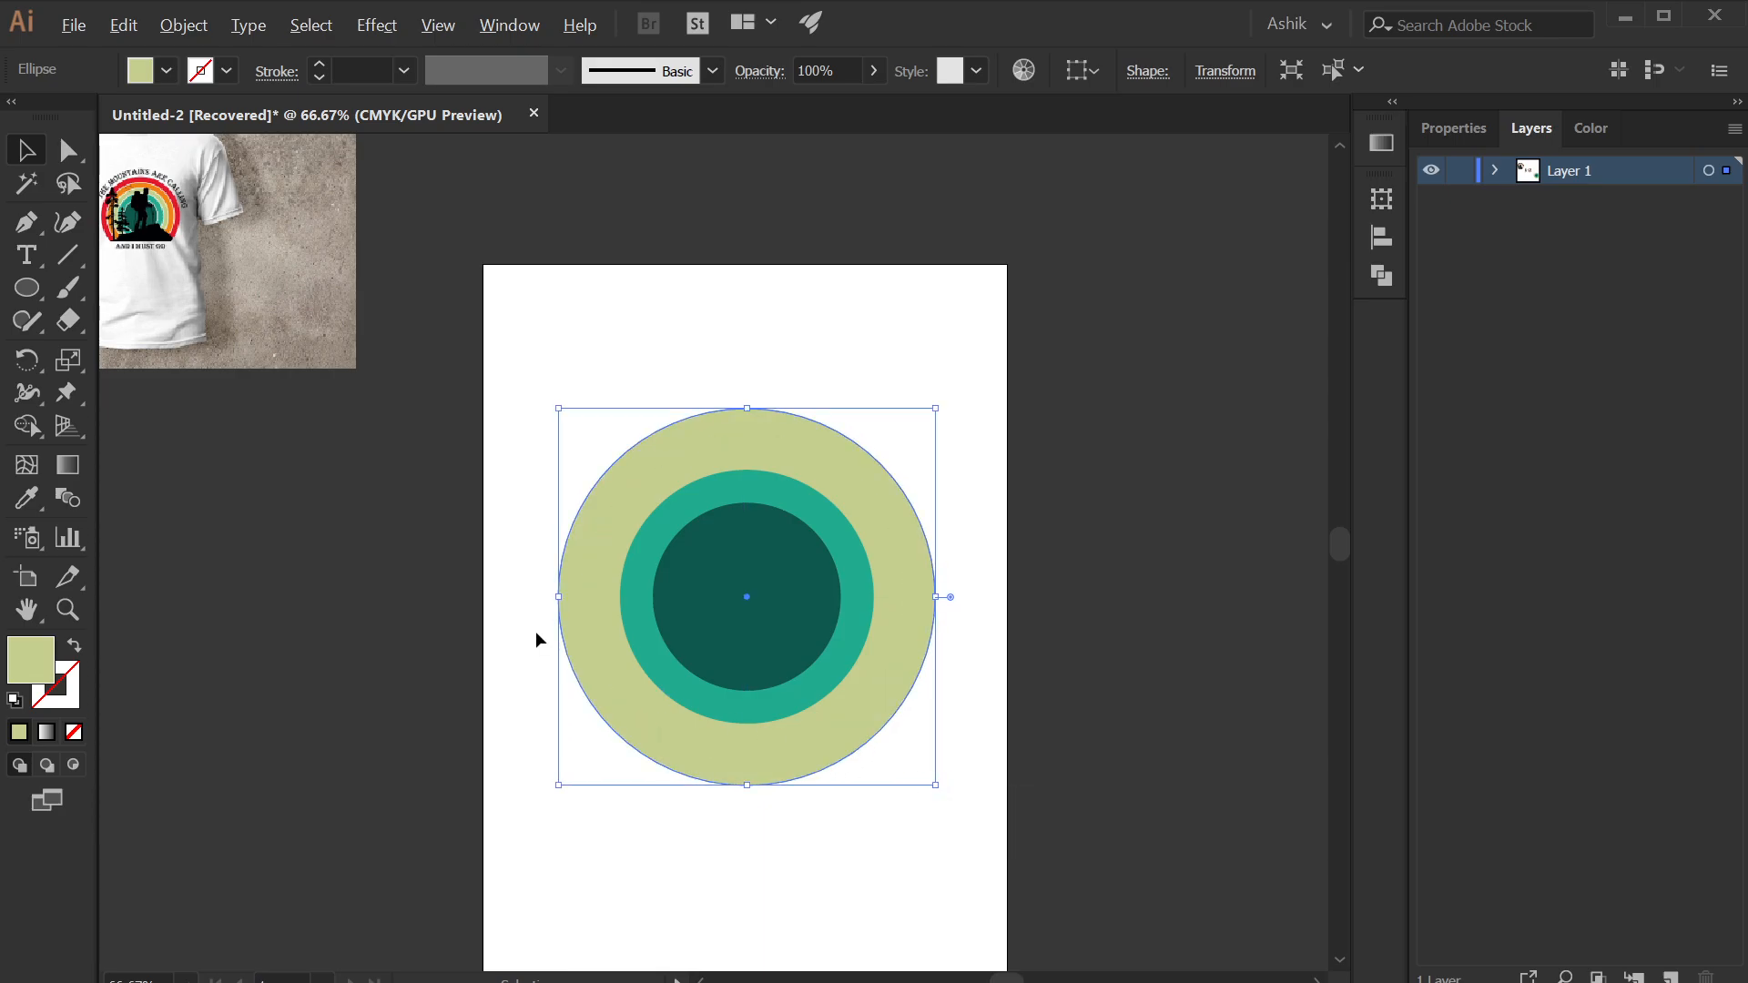
- Recolour the fourth, outermost circle with the orange sampled from the T-shirt design's ring
{"action": "left_click_drag", "start_coordinate": [429, 607], "coordinate": [808, 864]}
{"action": "scroll", "coordinate": [554, 493], "scroll_direction": "up", "scroll_amount": 4}
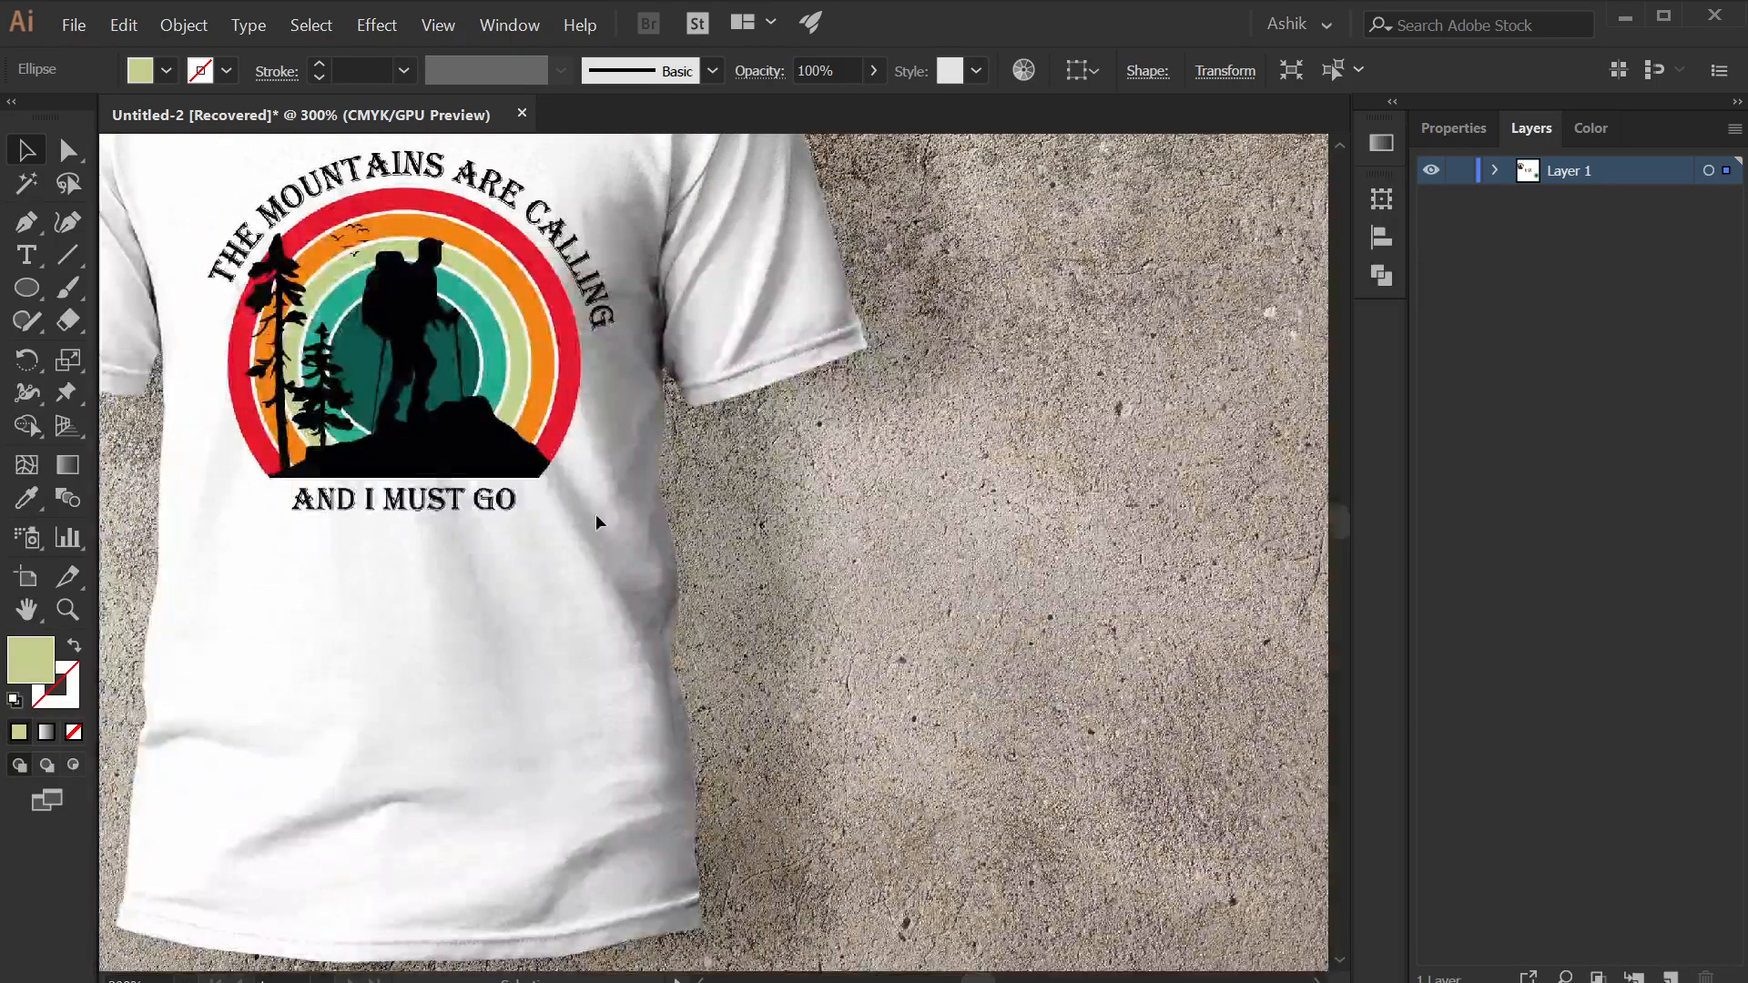
{"action": "key", "text": "i"}
{"action": "left_click", "coordinate": [544, 314]}
{"action": "scroll", "coordinate": [544, 319], "scroll_direction": "down", "scroll_amount": 4}
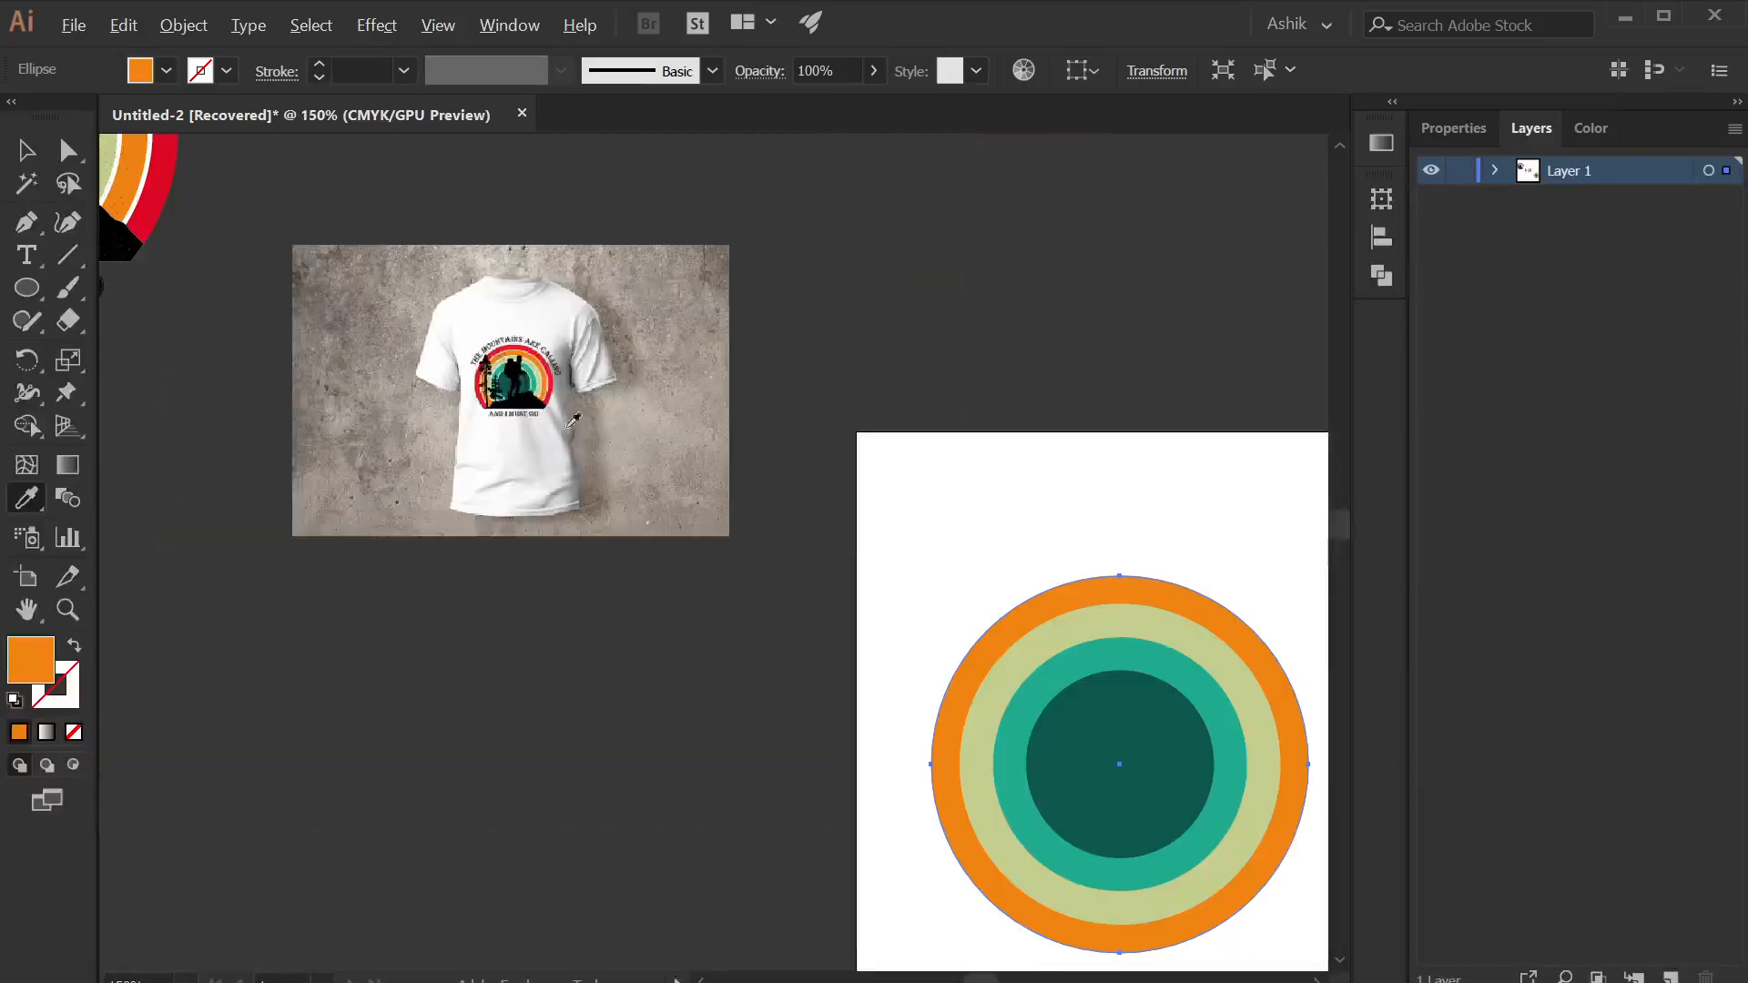
{"action": "left_click_drag", "start_coordinate": [670, 532], "coordinate": [491, 496]}
- Duplicate the orange circle in place behind the stack and enlarge the copy from its centre to form a fifth ring
{"action": "key", "text": "v"}
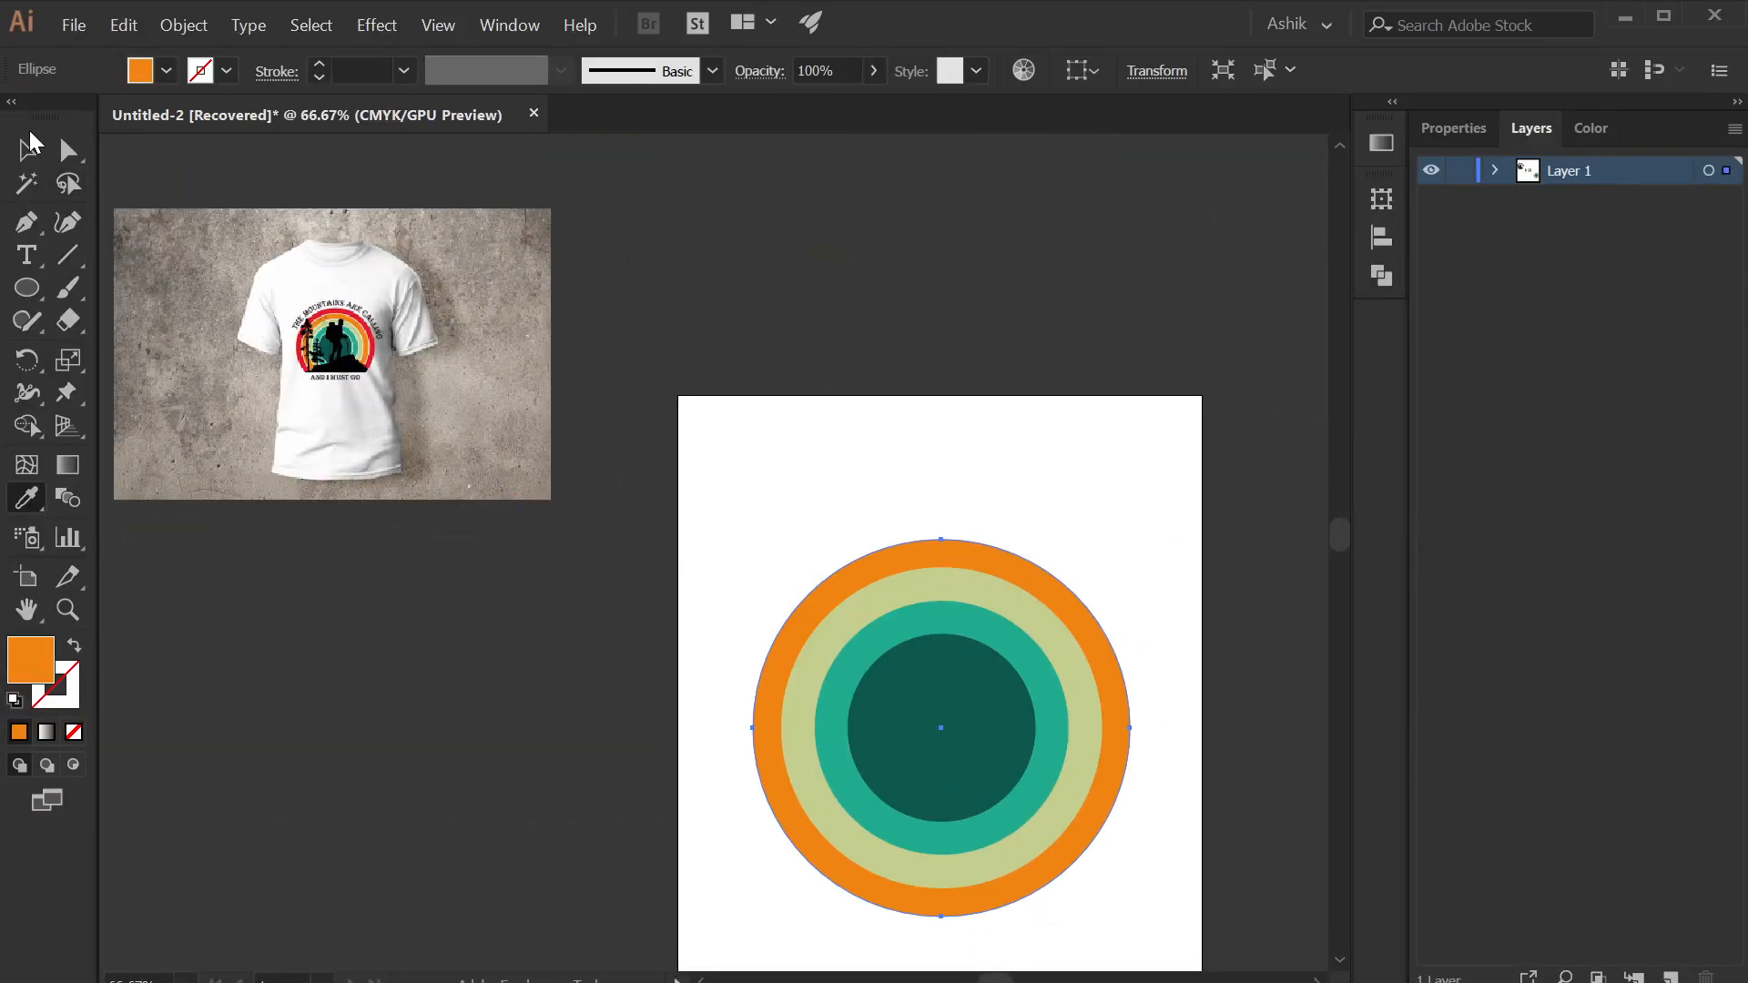
{"action": "left_click", "coordinate": [1134, 563]}
{"action": "left_click", "coordinate": [1075, 605]}
{"action": "key", "text": "a"}
{"action": "key", "text": "v"}
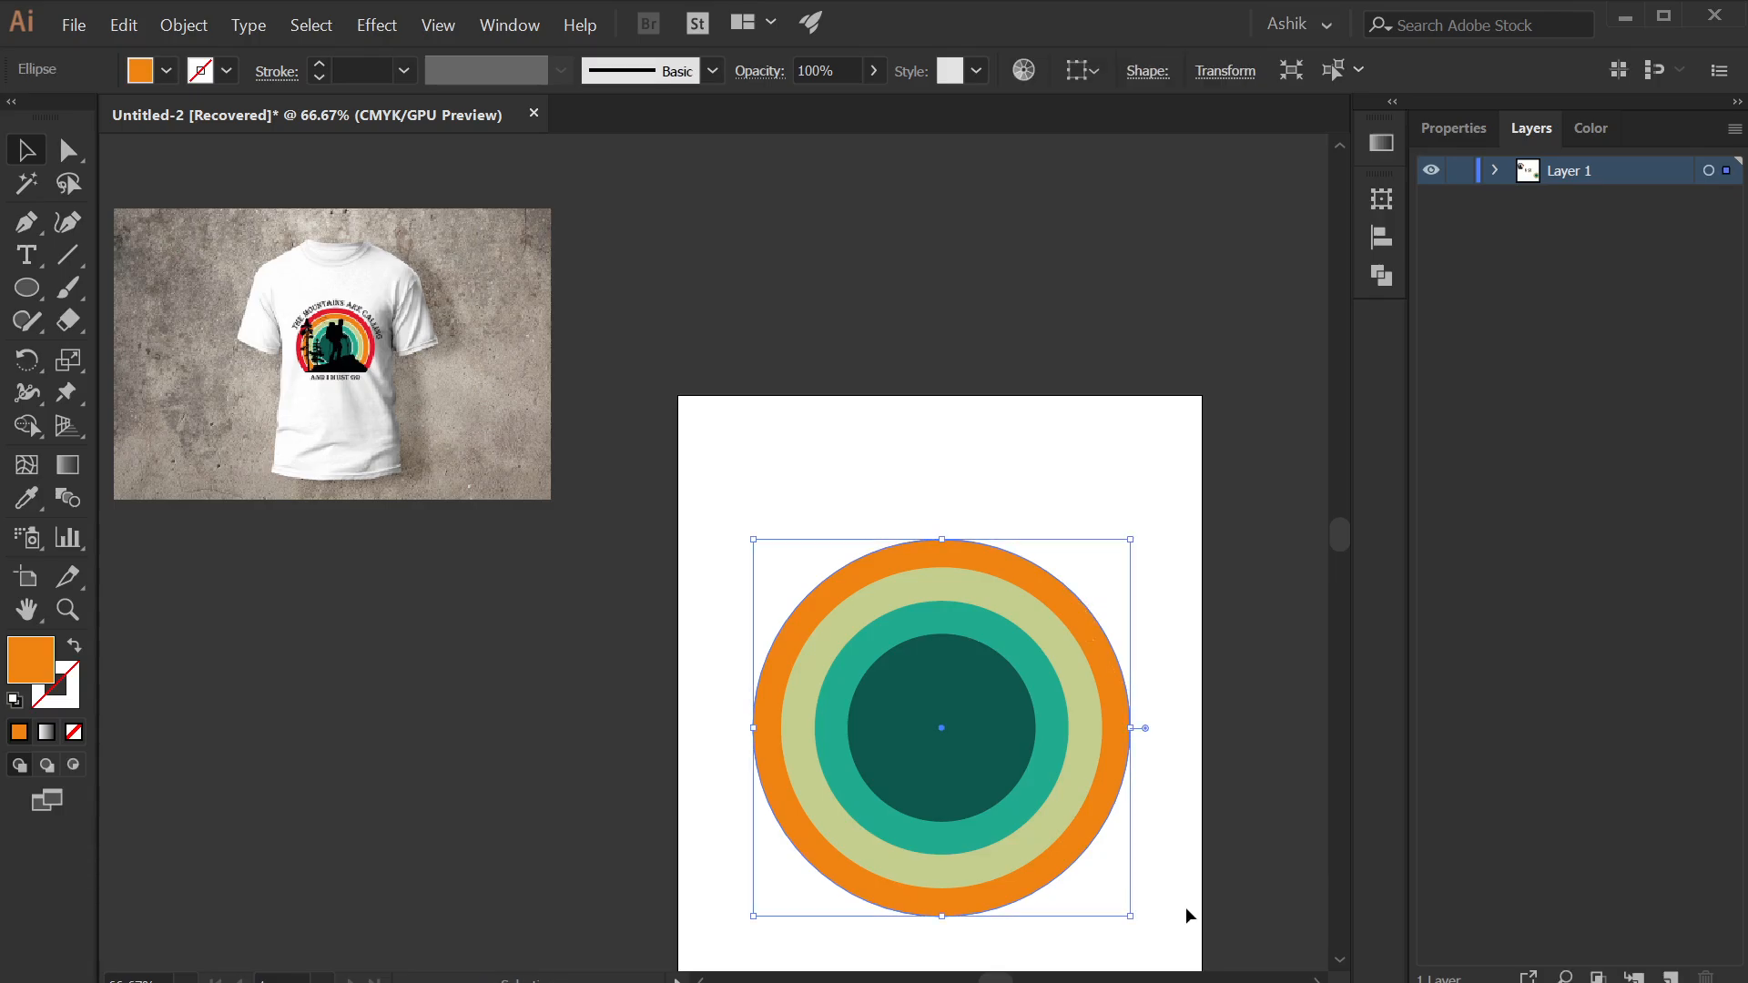
{"action": "left_click_drag", "start_coordinate": [1135, 922], "coordinate": [1170, 950]}
- Recolour the fifth, outermost circle with the red sampled from the T-shirt design's outer ring, and deselect it
{"action": "scroll", "coordinate": [356, 311], "scroll_direction": "up", "scroll_amount": 4}
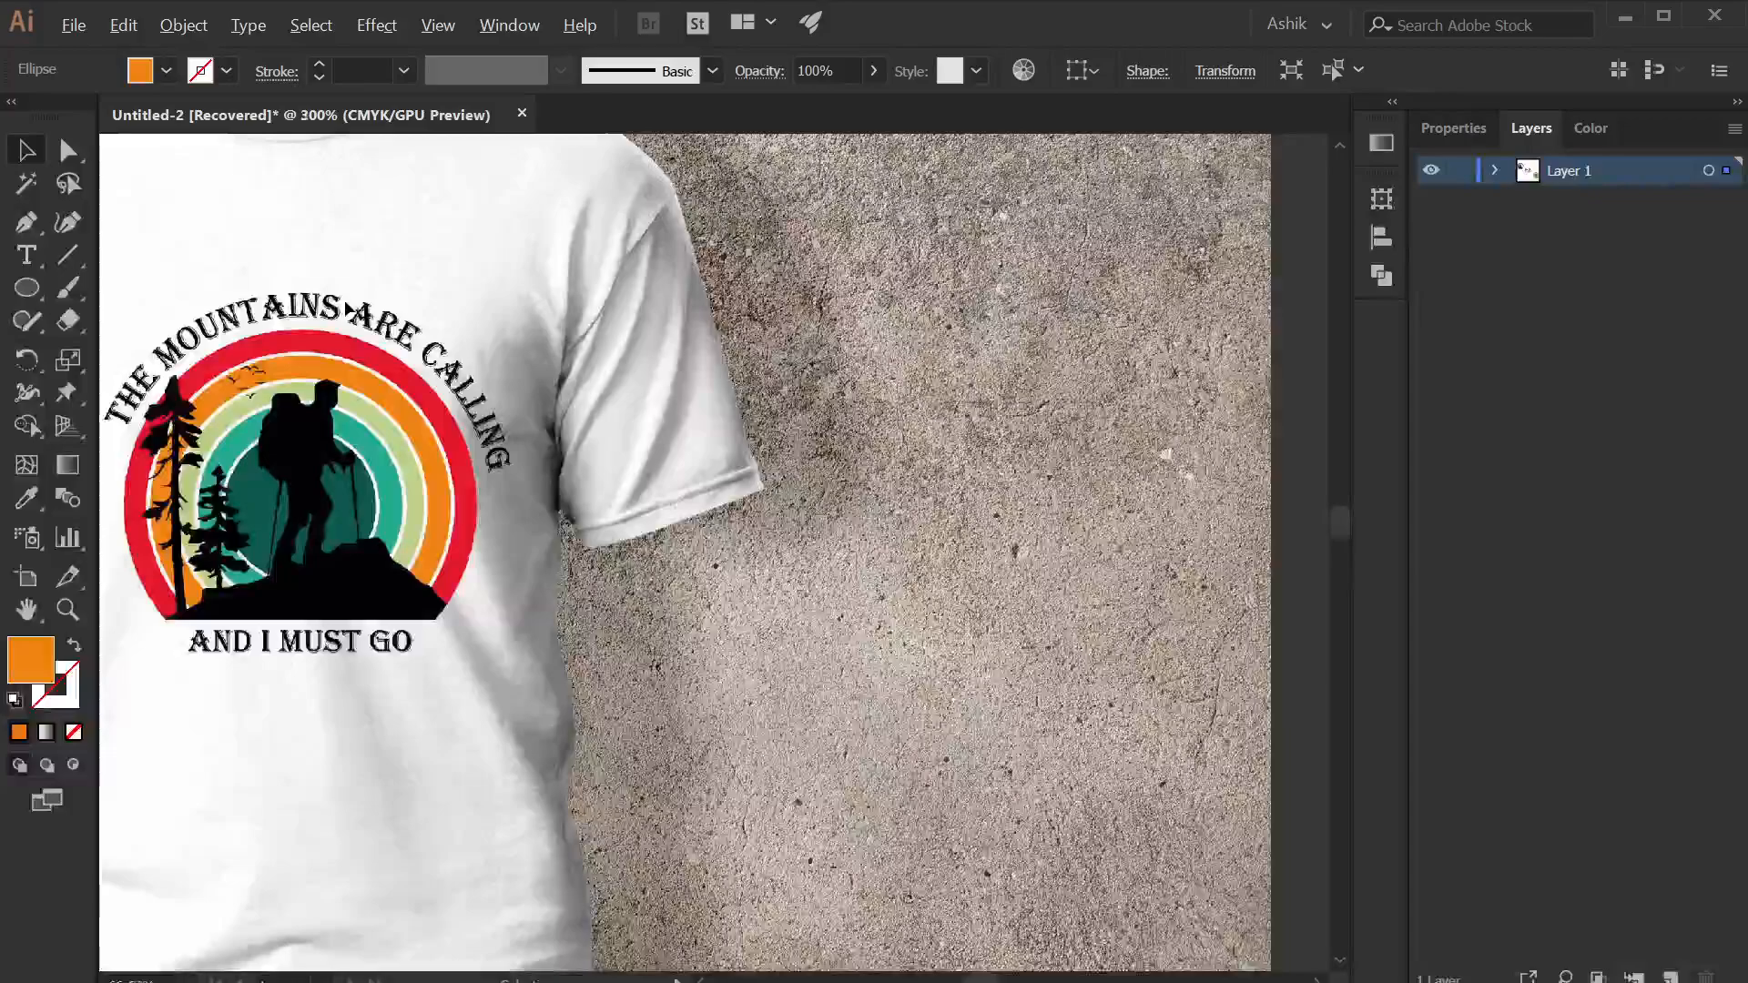
{"action": "key", "text": "i"}
{"action": "left_click", "coordinate": [432, 384]}
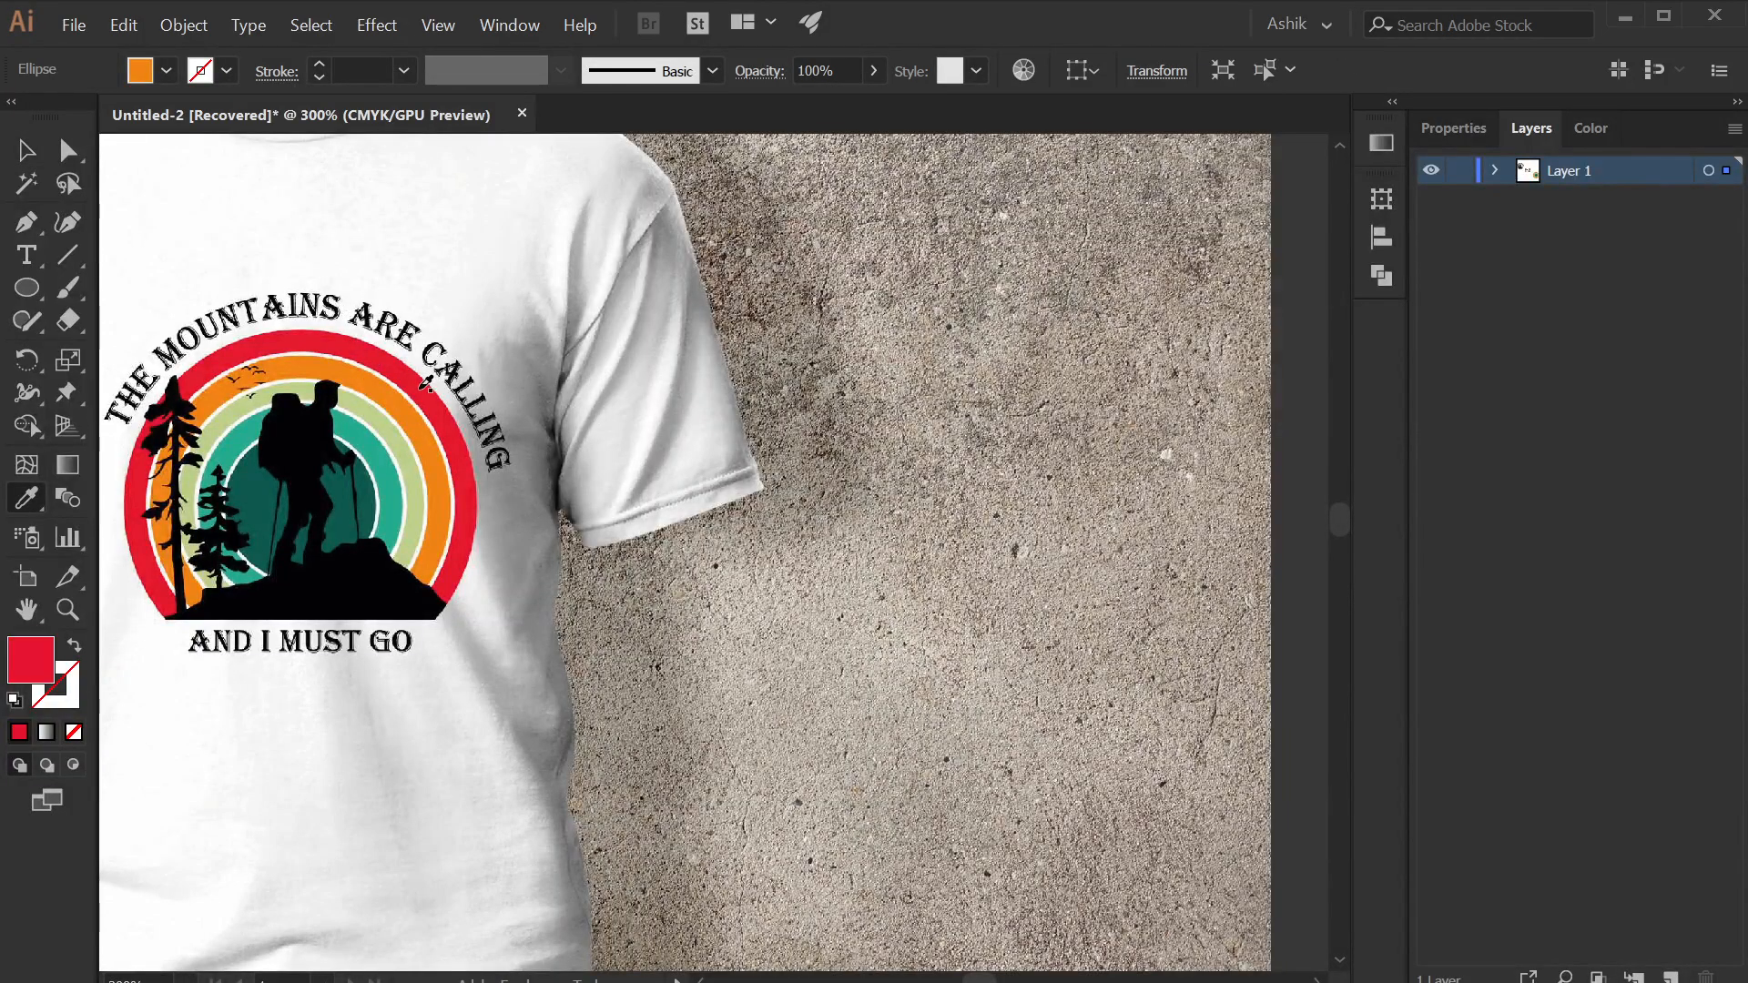
{"action": "key", "text": "v"}
{"action": "scroll", "coordinate": [519, 481], "scroll_direction": "down", "scroll_amount": 4}
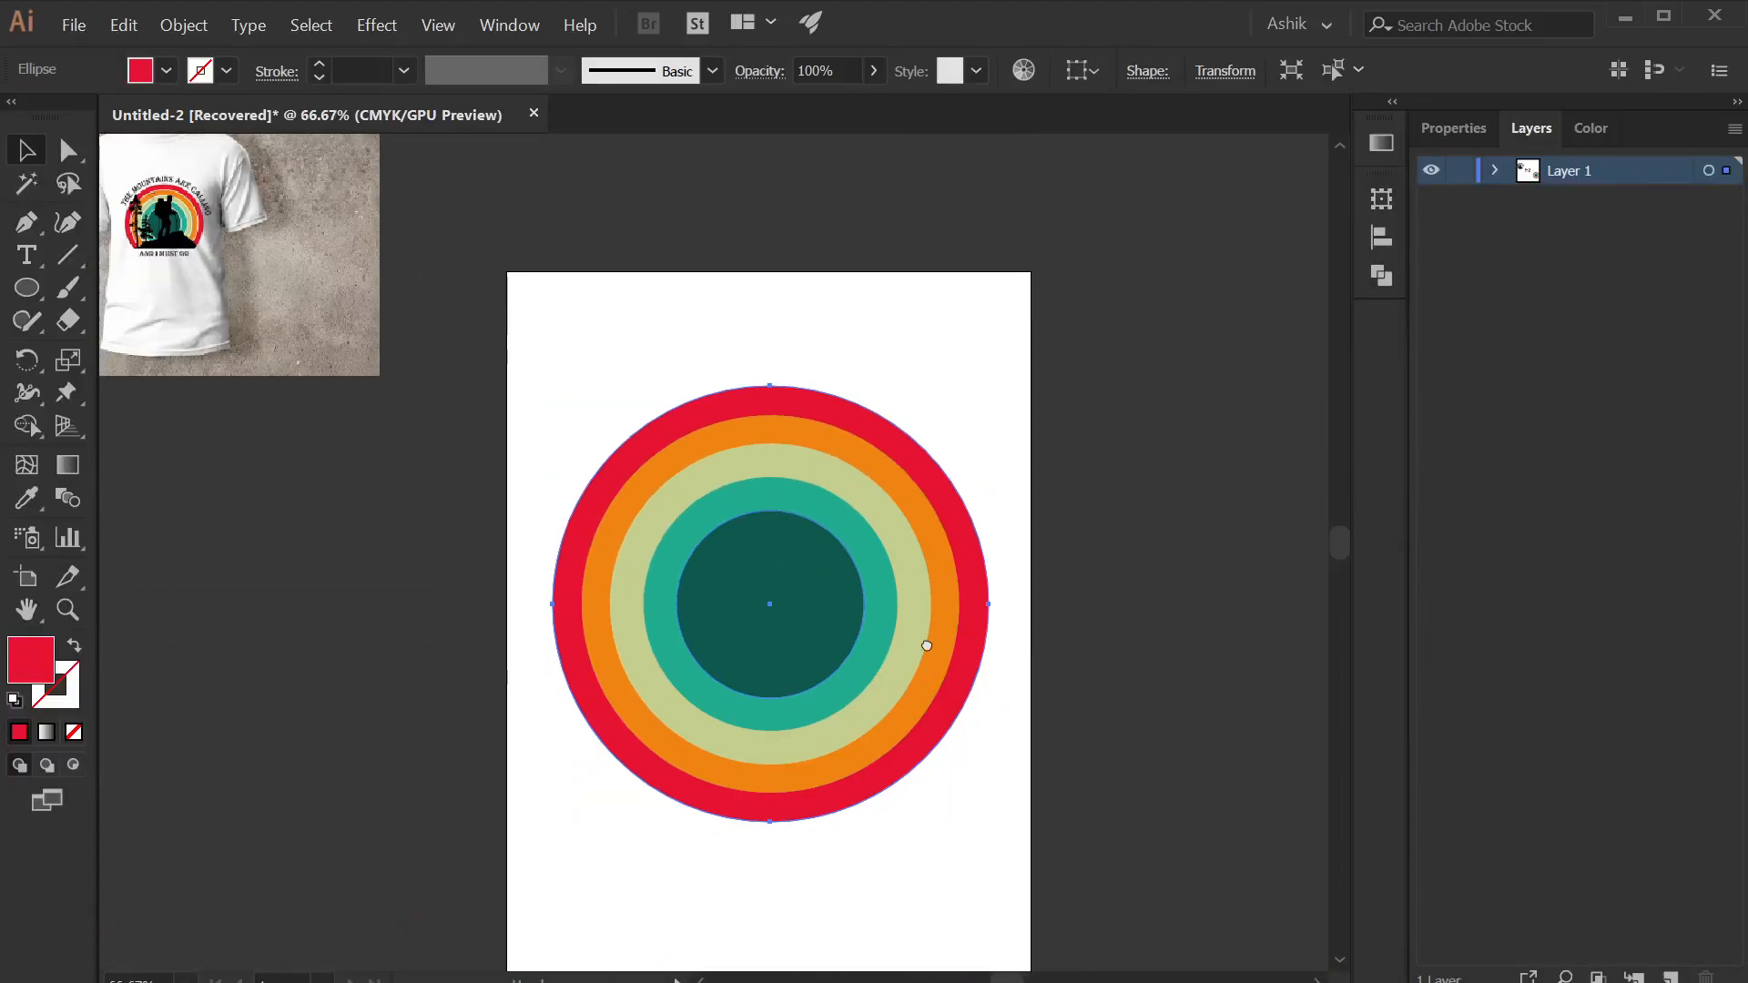
{"action": "left_click", "coordinate": [1018, 580]}
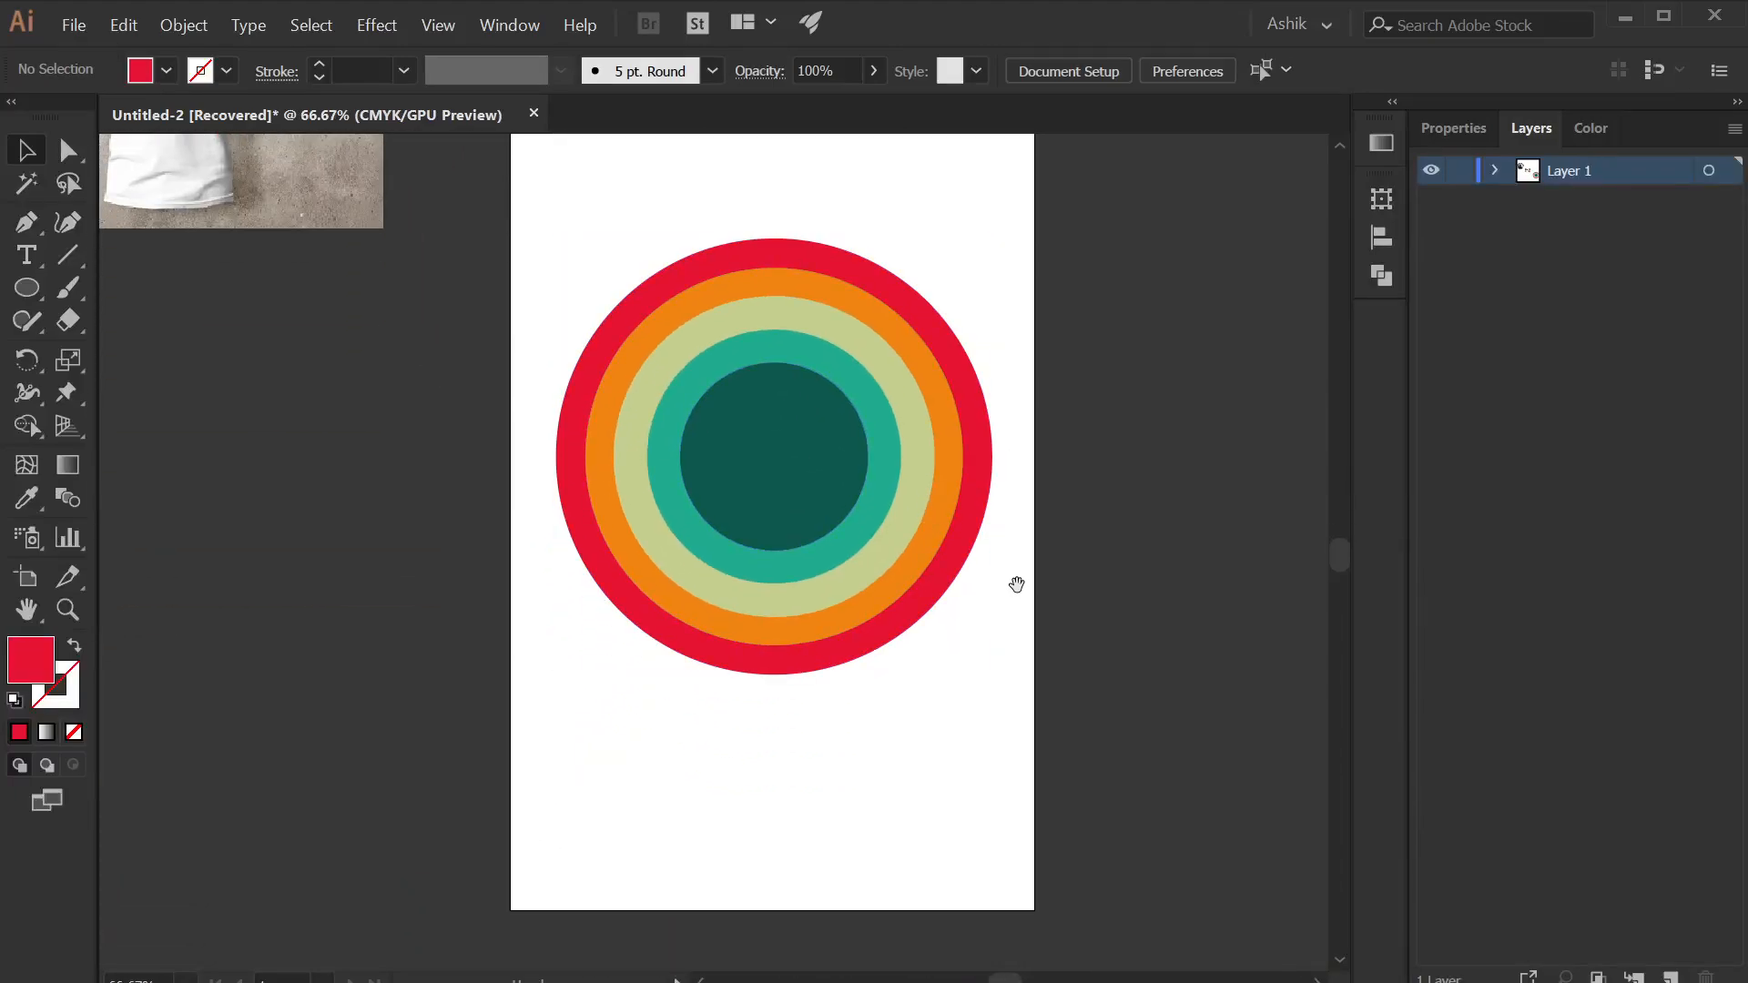
- Compare the five coloured rings on the artboard with the rings in the T-shirt reference design
{"action": "scroll", "coordinate": [949, 582], "scroll_direction": "up", "scroll_amount": 3}
{"action": "scroll", "coordinate": [772, 426], "scroll_direction": "down", "scroll_amount": 2}
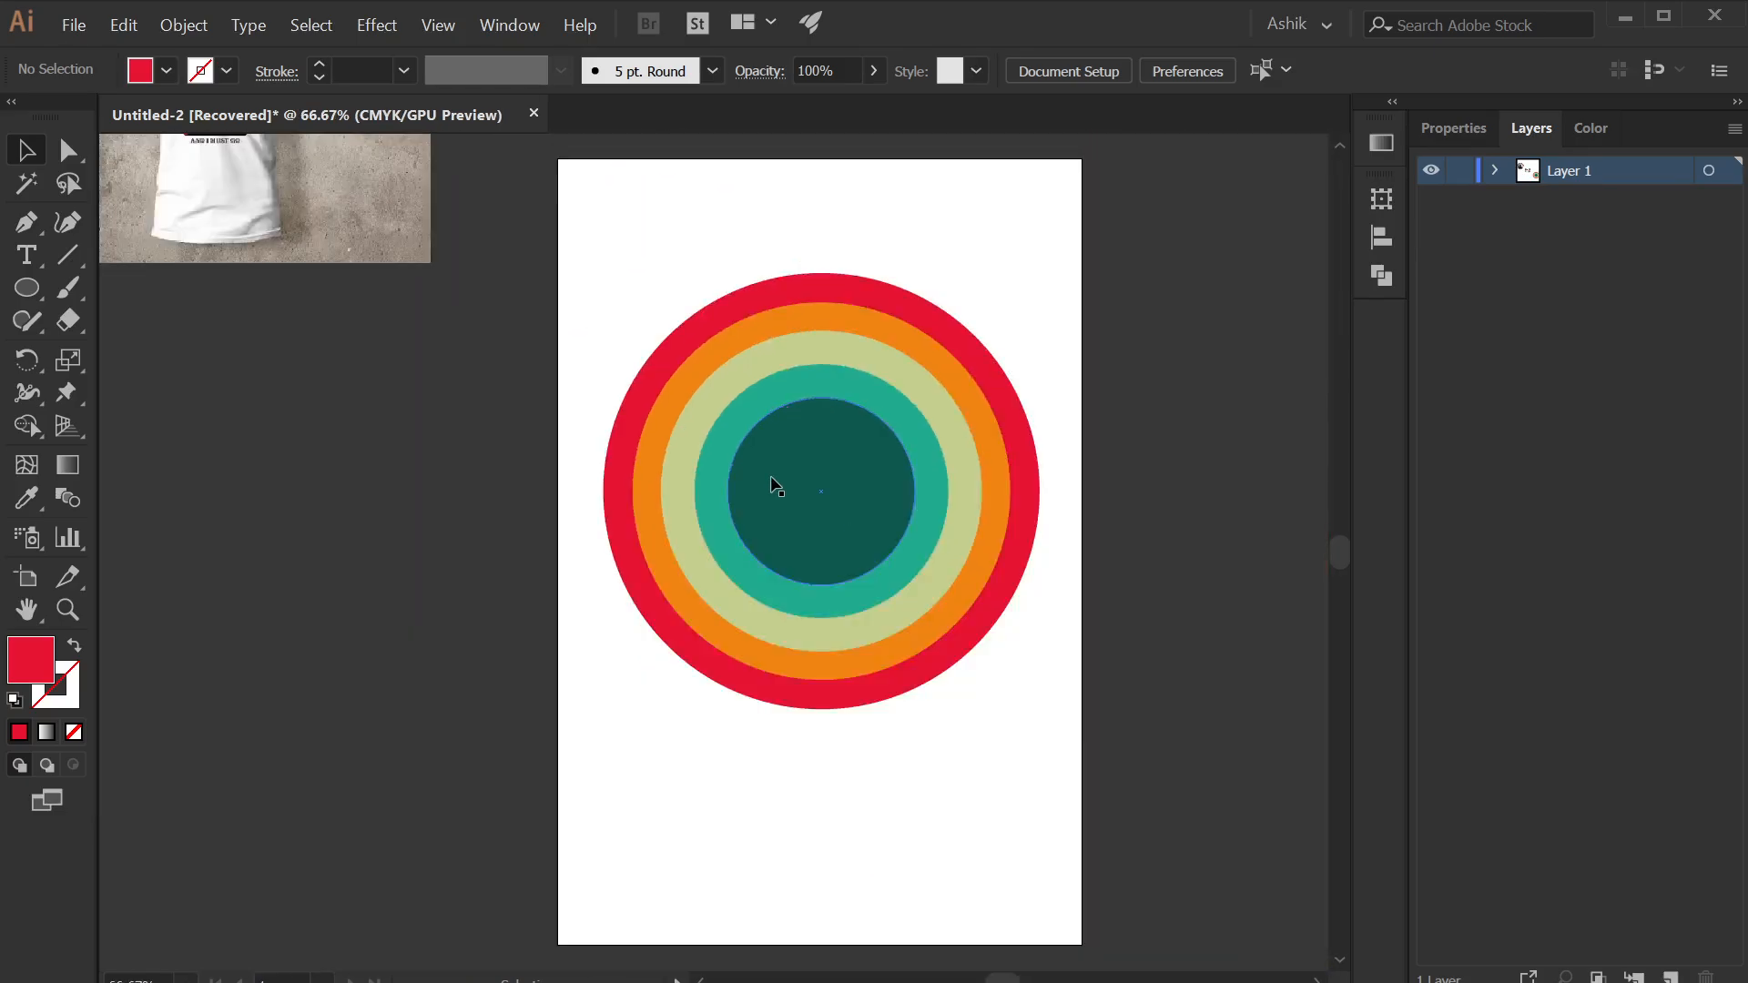
{"action": "scroll", "coordinate": [784, 517], "scroll_direction": "up", "scroll_amount": 4}
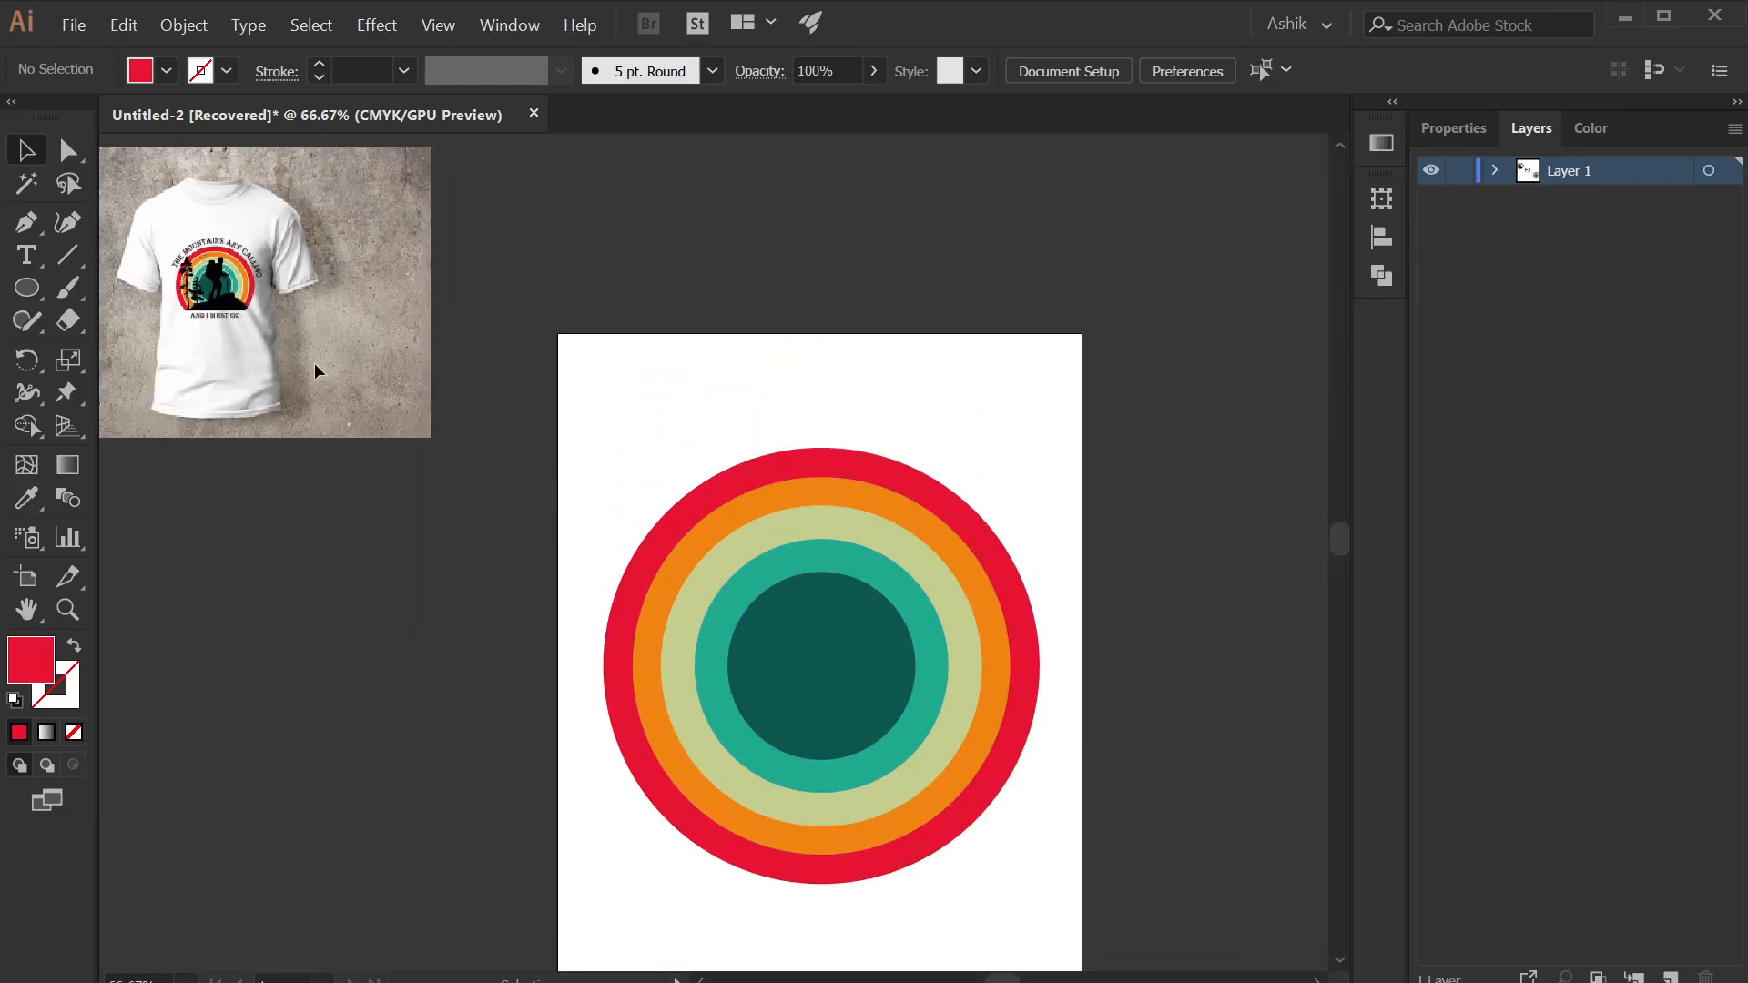
{"action": "scroll", "coordinate": [222, 237], "scroll_direction": "up", "scroll_amount": 5}
{"action": "left_click_drag", "start_coordinate": [328, 439], "coordinate": [860, 458]}
{"action": "scroll", "coordinate": [533, 457], "scroll_direction": "up", "scroll_amount": 4}
{"action": "scroll", "coordinate": [860, 464], "scroll_direction": "down", "scroll_amount": 1}
{"action": "scroll", "coordinate": [863, 537], "scroll_direction": "down", "scroll_amount": 1}
{"action": "scroll", "coordinate": [861, 532], "scroll_direction": "down", "scroll_amount": 1}
{"action": "left_click_drag", "start_coordinate": [861, 531], "coordinate": [186, 400]}
{"action": "scroll", "coordinate": [635, 566], "scroll_direction": "down", "scroll_amount": 1}
{"action": "scroll", "coordinate": [635, 569], "scroll_direction": "down", "scroll_amount": 1}
{"action": "left_click_drag", "start_coordinate": [616, 694], "coordinate": [487, 475]}
{"action": "scroll", "coordinate": [884, 608], "scroll_direction": "up", "scroll_amount": 1}
{"action": "left_click_drag", "start_coordinate": [888, 612], "coordinate": [818, 548]}
- Give all five concentric circles a 4 pt white stroke, and deselect them
{"action": "left_click_drag", "start_coordinate": [444, 273], "coordinate": [872, 729]}
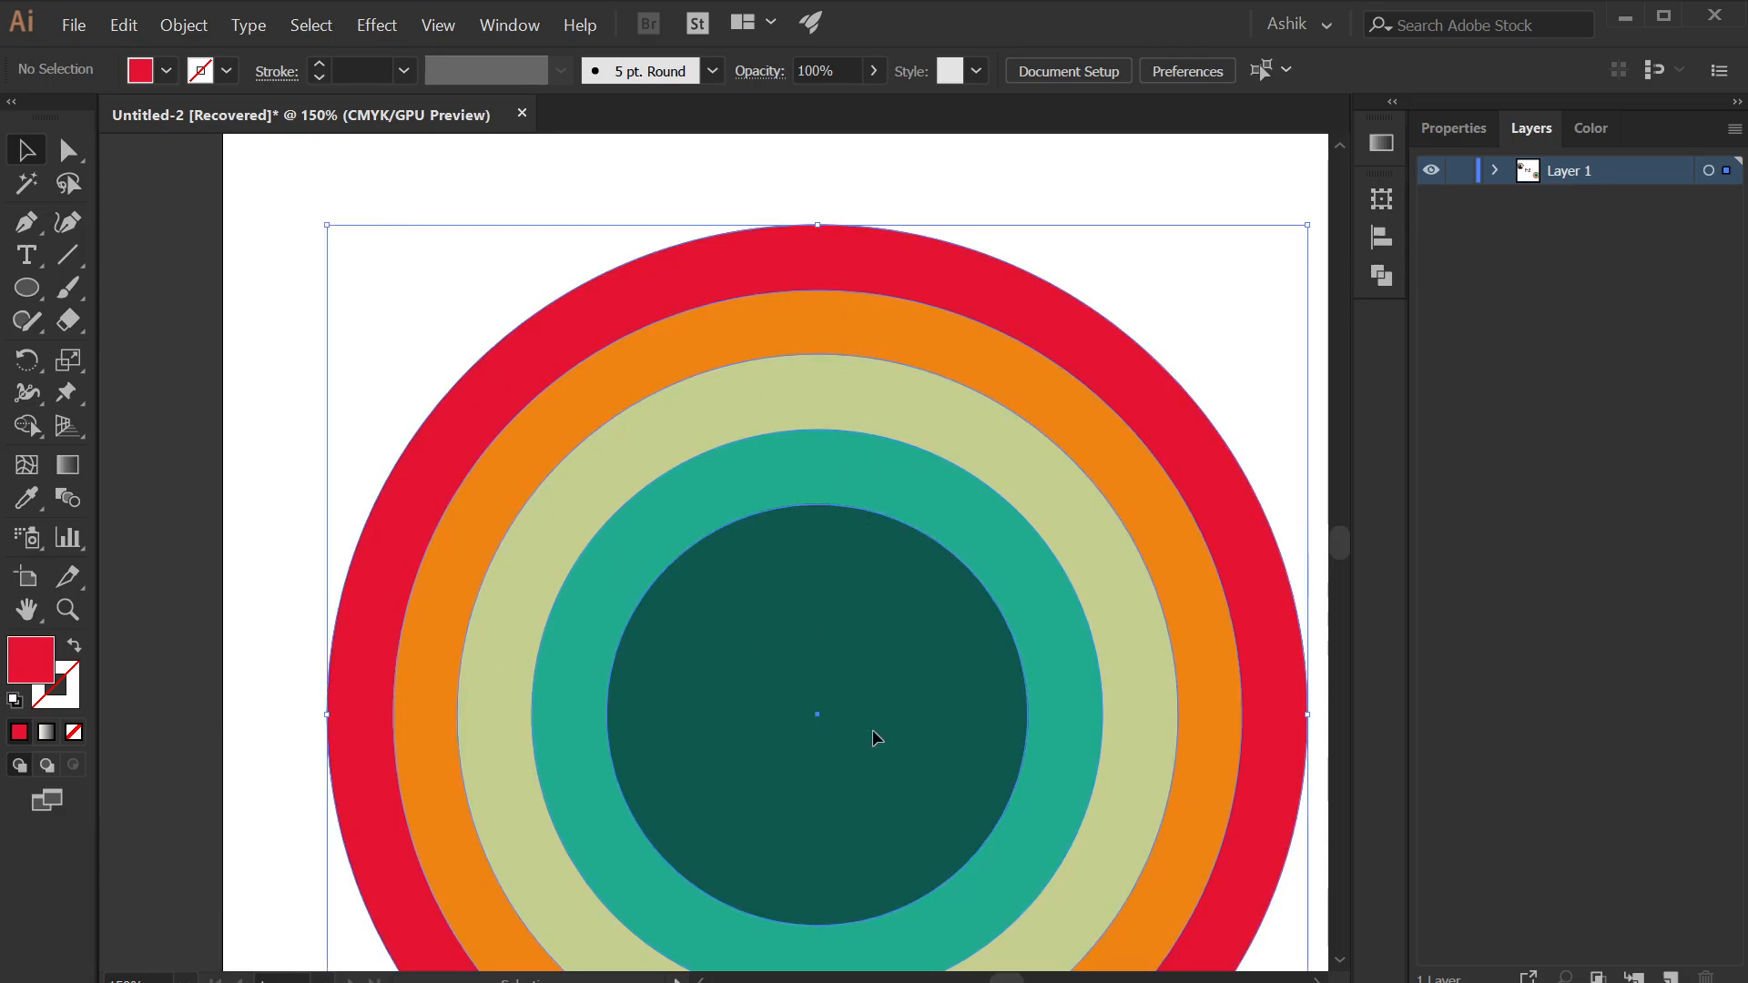
{"action": "left_click", "coordinate": [317, 64]}
{"action": "left_click", "coordinate": [319, 65]}
{"action": "left_click", "coordinate": [319, 65]}
{"action": "left_click", "coordinate": [319, 66]}
{"action": "left_click", "coordinate": [318, 65]}
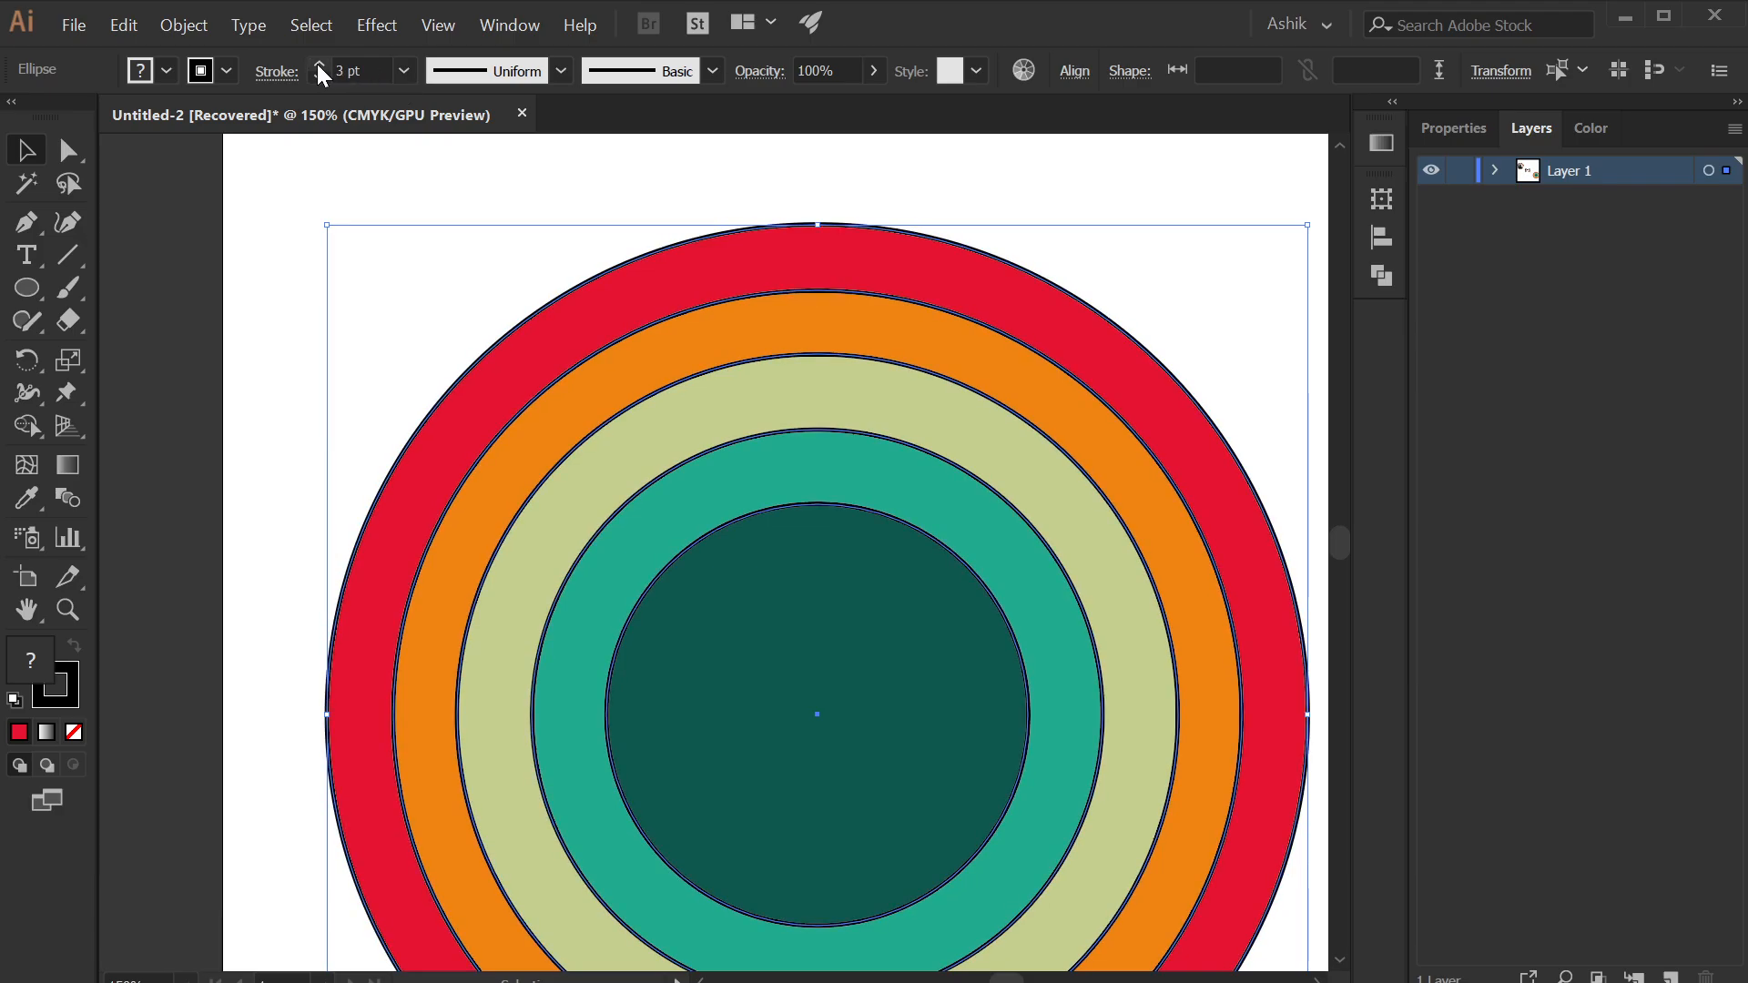
{"action": "left_click", "coordinate": [319, 66]}
{"action": "left_click", "coordinate": [224, 72]}
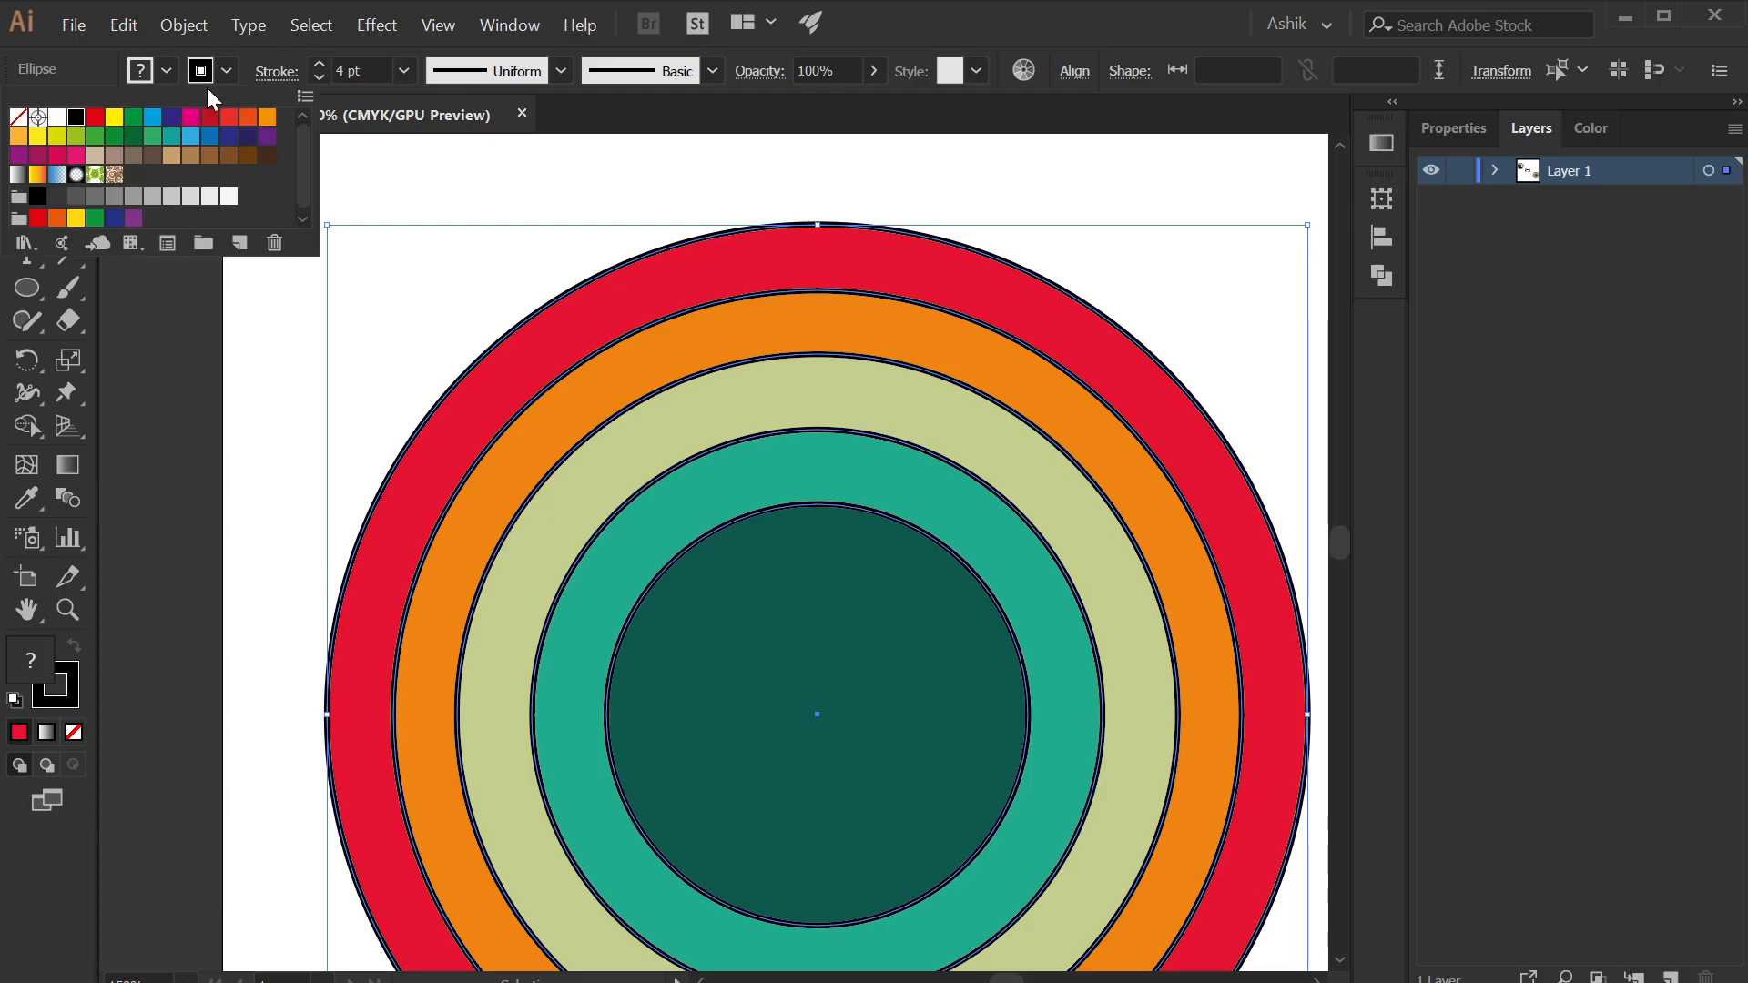
{"action": "left_click", "coordinate": [58, 117]}
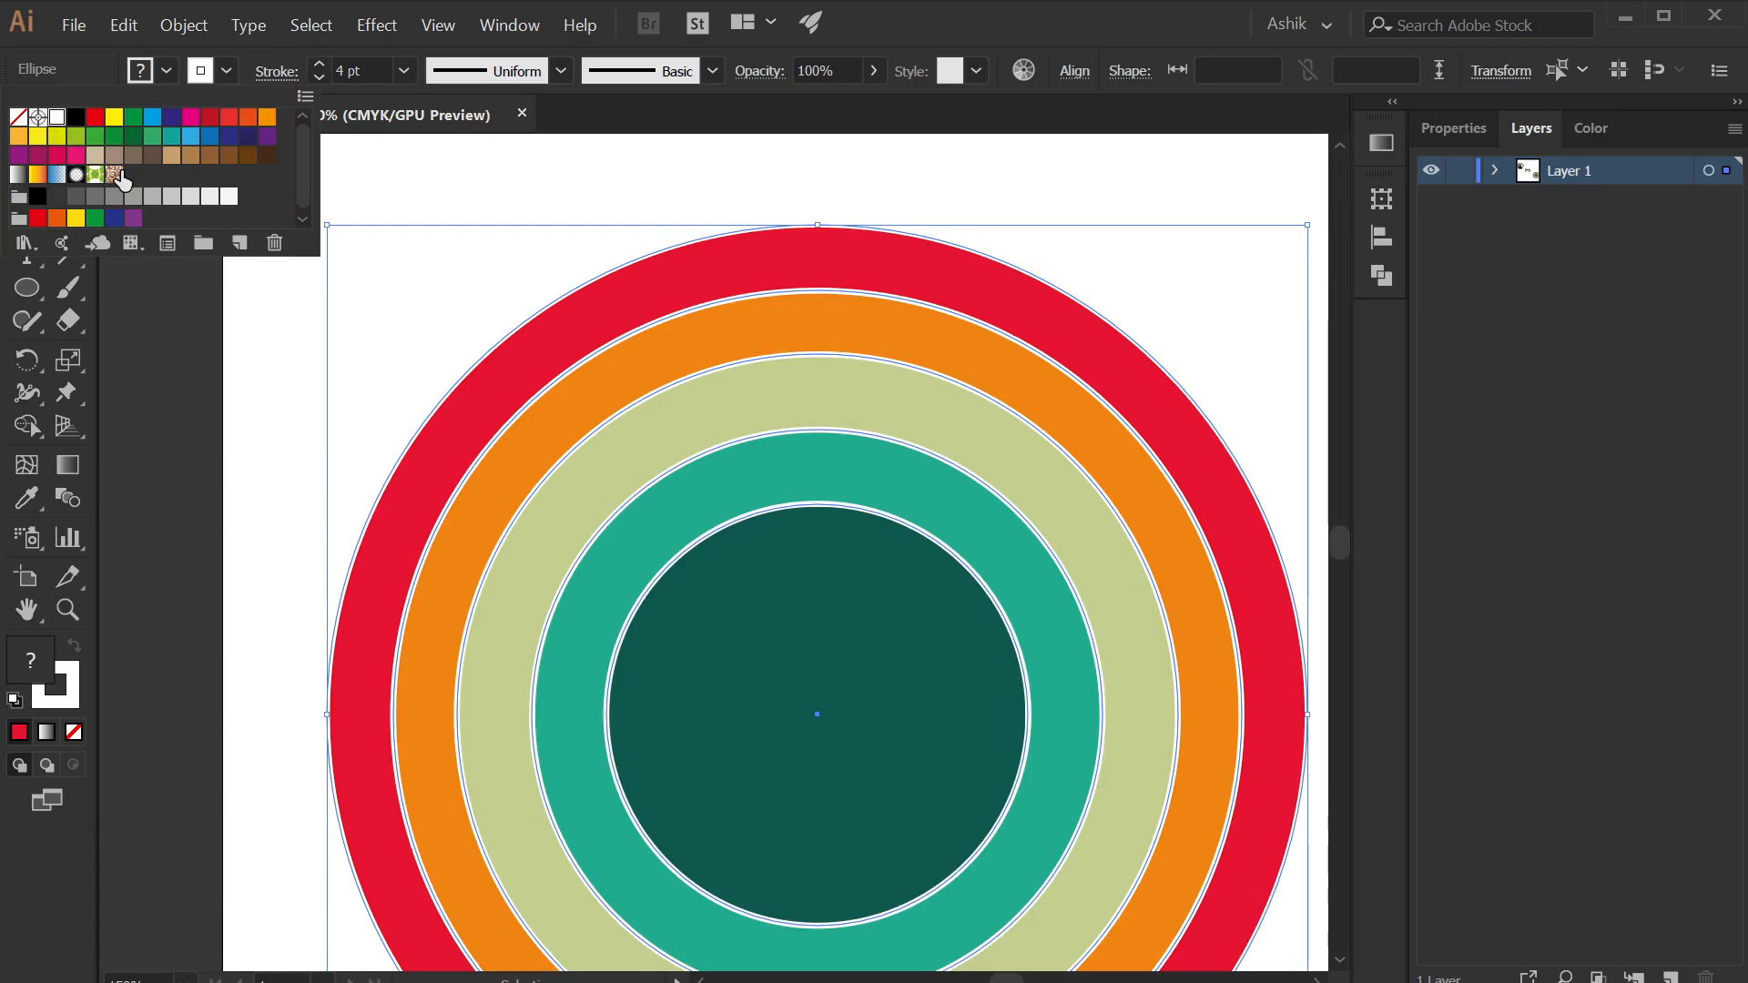
{"action": "left_click", "coordinate": [430, 314]}
{"action": "left_click", "coordinate": [429, 314]}
- Examine the hiker, trees, birds, white ring gaps and curved lettering in the T-shirt reference design
{"action": "left_click_drag", "start_coordinate": [462, 458], "coordinate": [444, 227]}
{"action": "scroll", "coordinate": [446, 247], "scroll_direction": "down", "scroll_amount": 2}
{"action": "left_click_drag", "start_coordinate": [694, 862], "coordinate": [869, 884]}
{"action": "scroll", "coordinate": [828, 696], "scroll_direction": "up", "scroll_amount": 1}
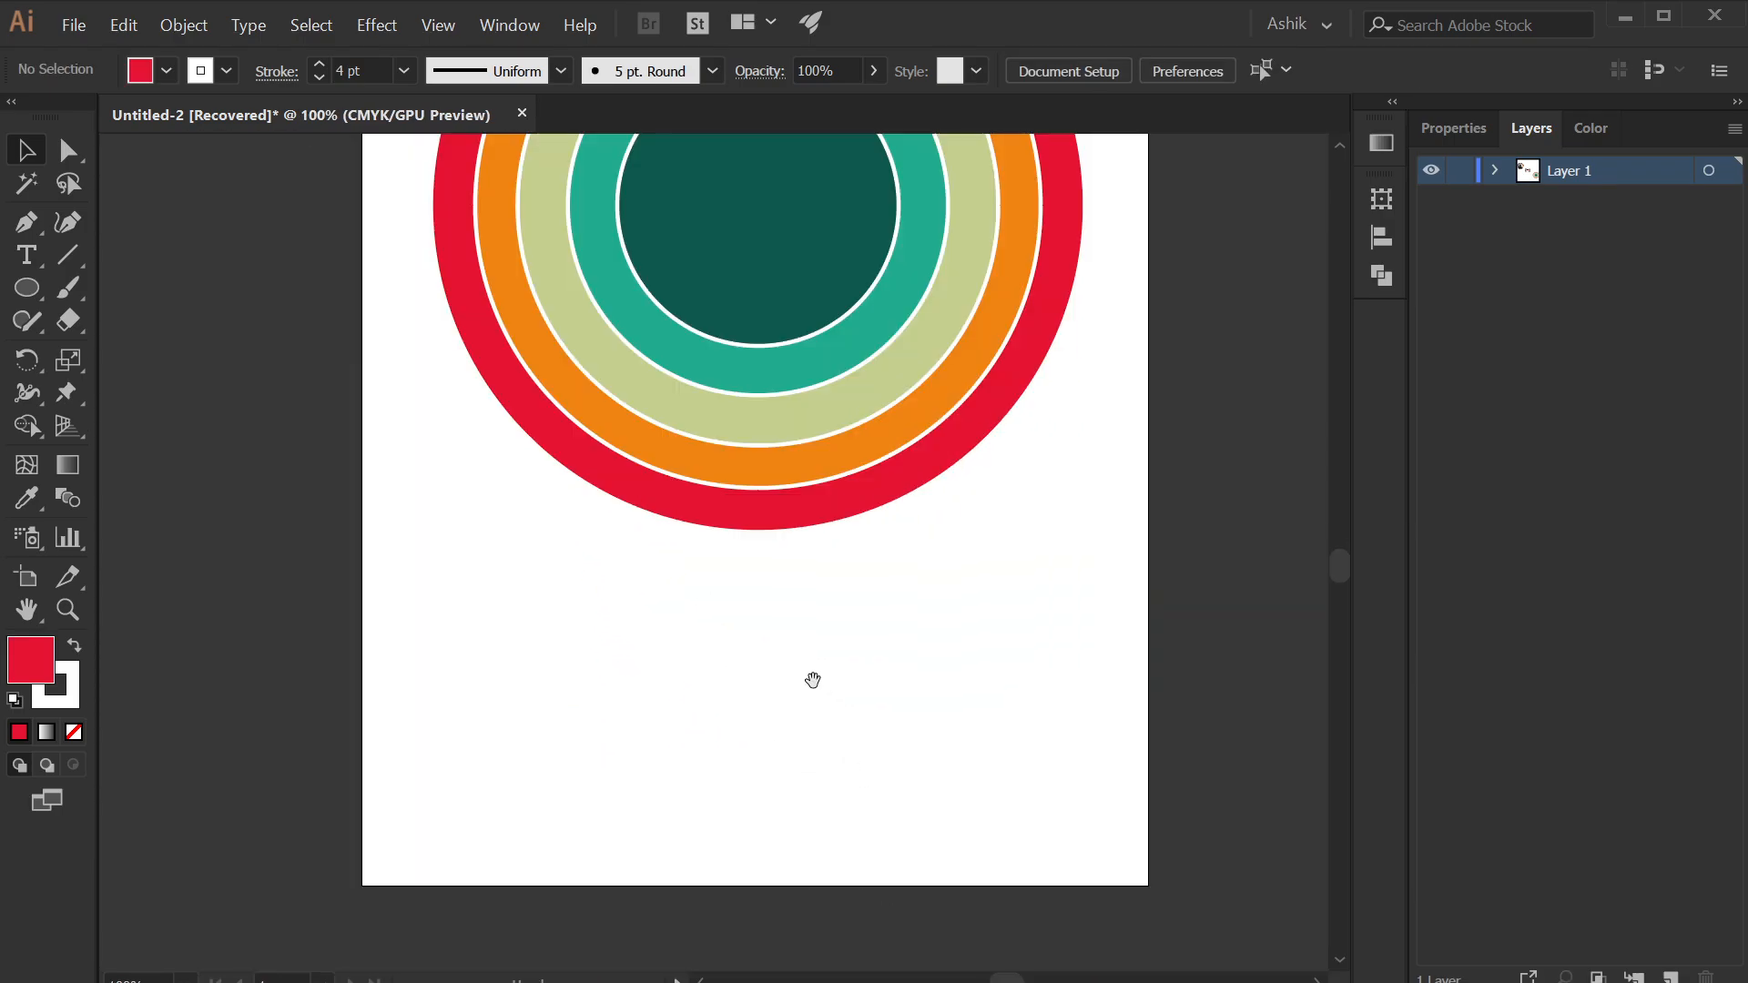
{"action": "left_click_drag", "start_coordinate": [811, 679], "coordinate": [978, 833]}
{"action": "scroll", "coordinate": [919, 750], "scroll_direction": "down", "scroll_amount": 1}
{"action": "left_click_drag", "start_coordinate": [911, 770], "coordinate": [1007, 866]}
{"action": "left_click_drag", "start_coordinate": [568, 658], "coordinate": [732, 806]}
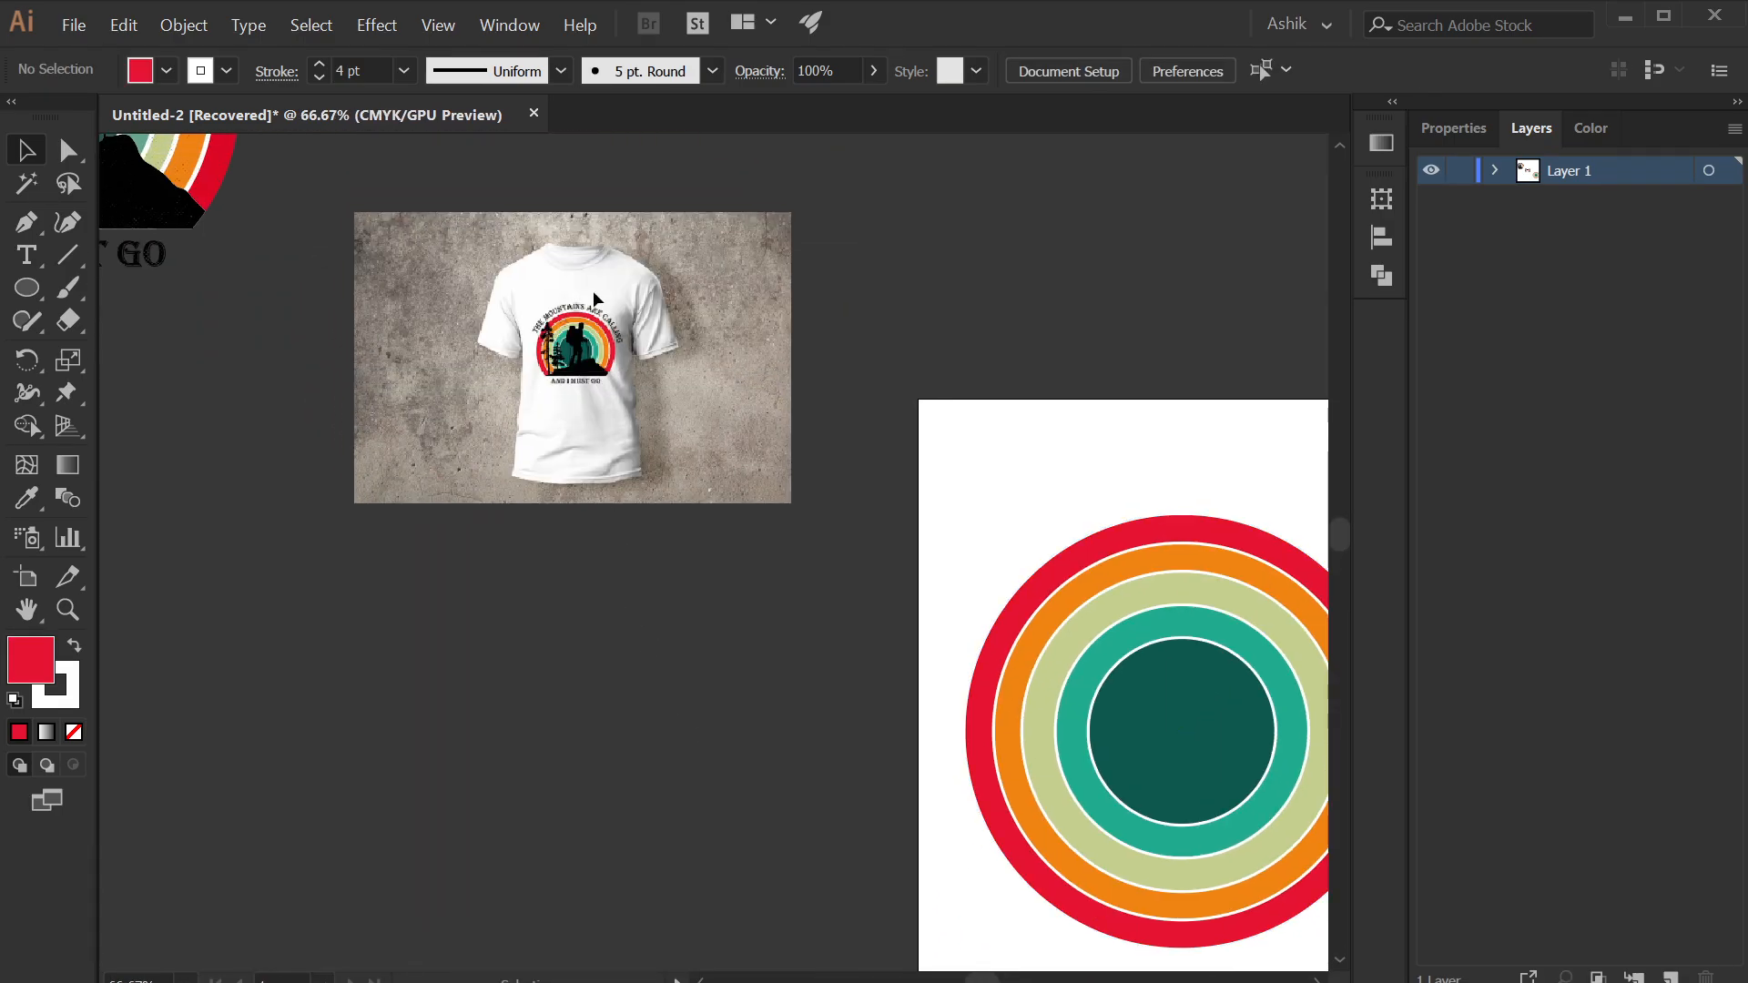
{"action": "scroll", "coordinate": [592, 292], "scroll_direction": "up", "scroll_amount": 4}
{"action": "left_click_drag", "start_coordinate": [571, 714], "coordinate": [741, 698]}
{"action": "scroll", "coordinate": [724, 624], "scroll_direction": "up", "scroll_amount": 4}
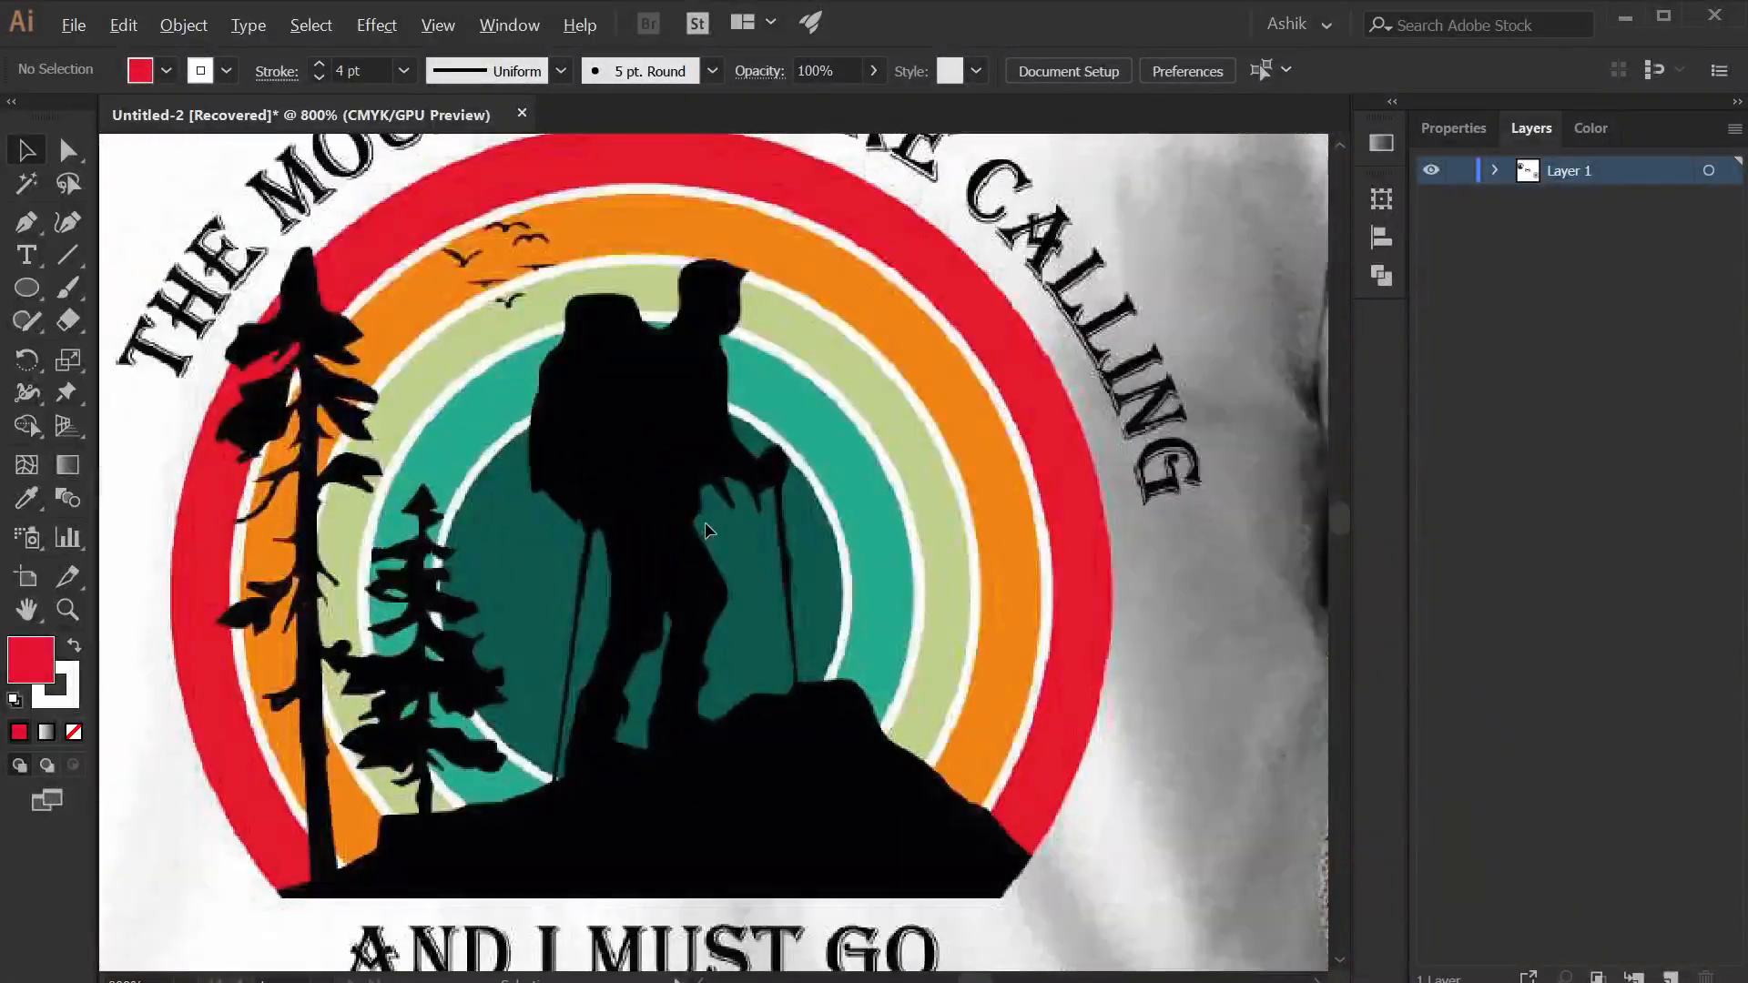
{"action": "scroll", "coordinate": [710, 528], "scroll_direction": "down", "scroll_amount": 1}
{"action": "left_click_drag", "start_coordinate": [632, 684], "coordinate": [877, 792]}
{"action": "left_click_drag", "start_coordinate": [730, 584], "coordinate": [949, 651]}
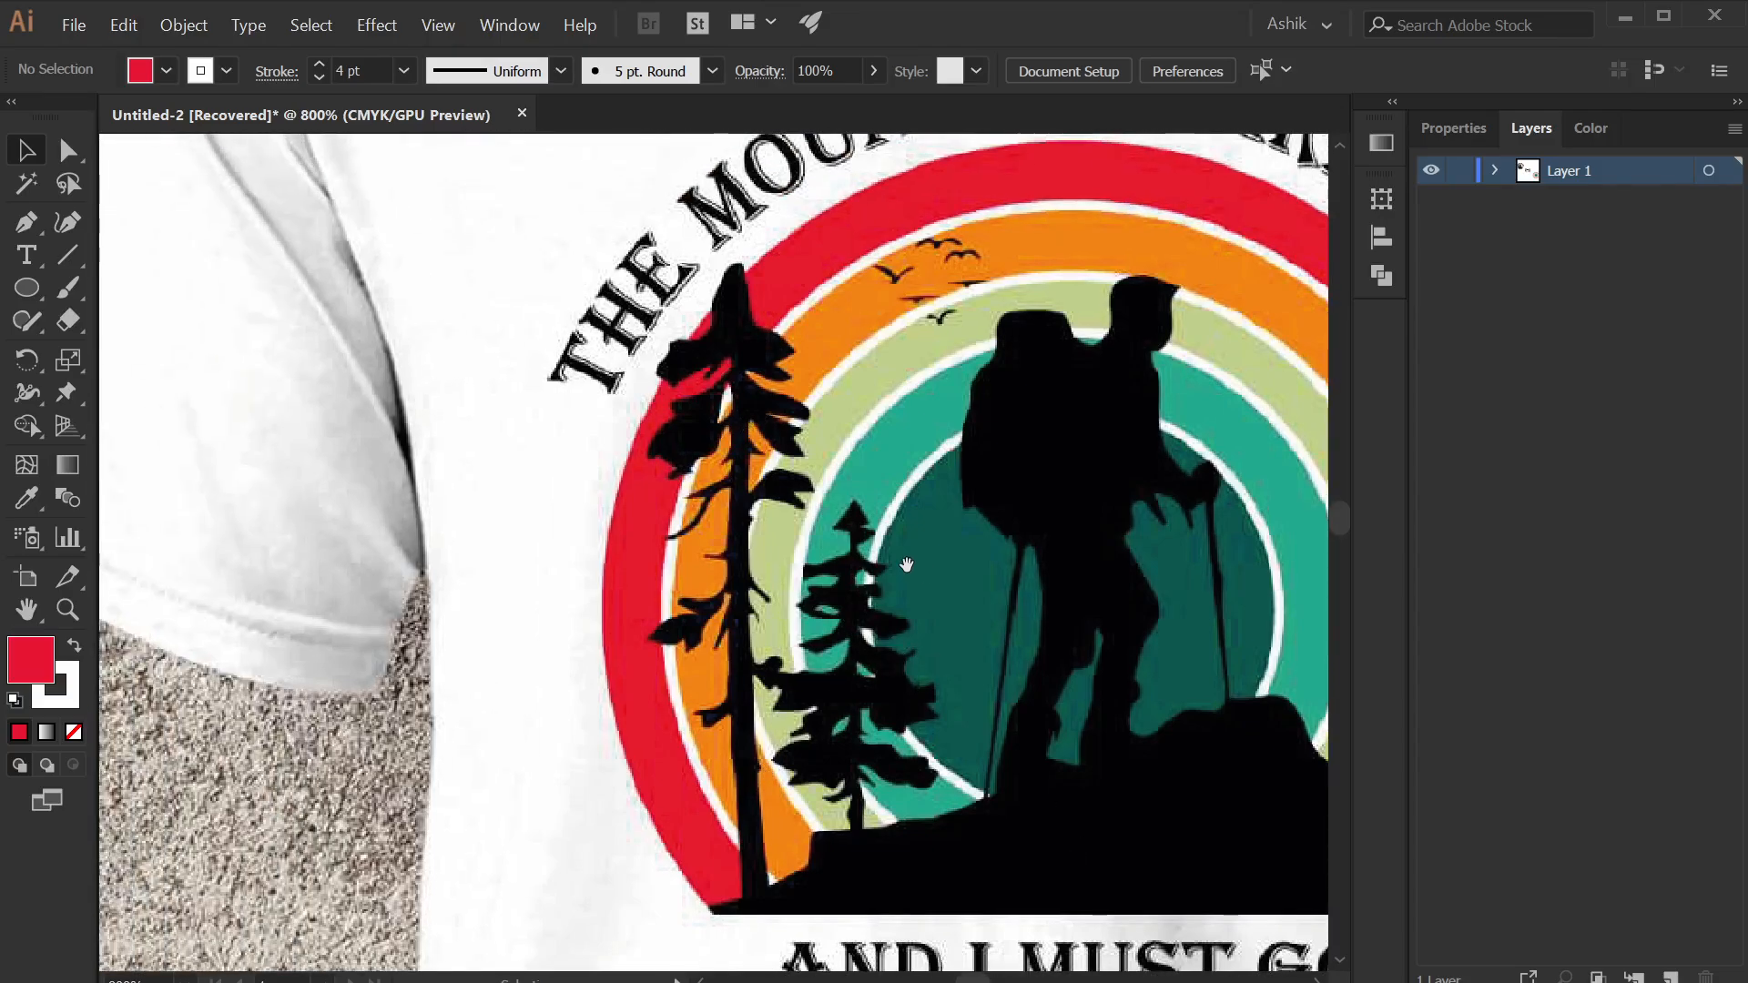
{"action": "scroll", "coordinate": [616, 372], "scroll_direction": "down", "scroll_amount": 1}
{"action": "scroll", "coordinate": [616, 369], "scroll_direction": "up", "scroll_amount": 4}
{"action": "scroll", "coordinate": [617, 378], "scroll_direction": "down", "scroll_amount": 5}
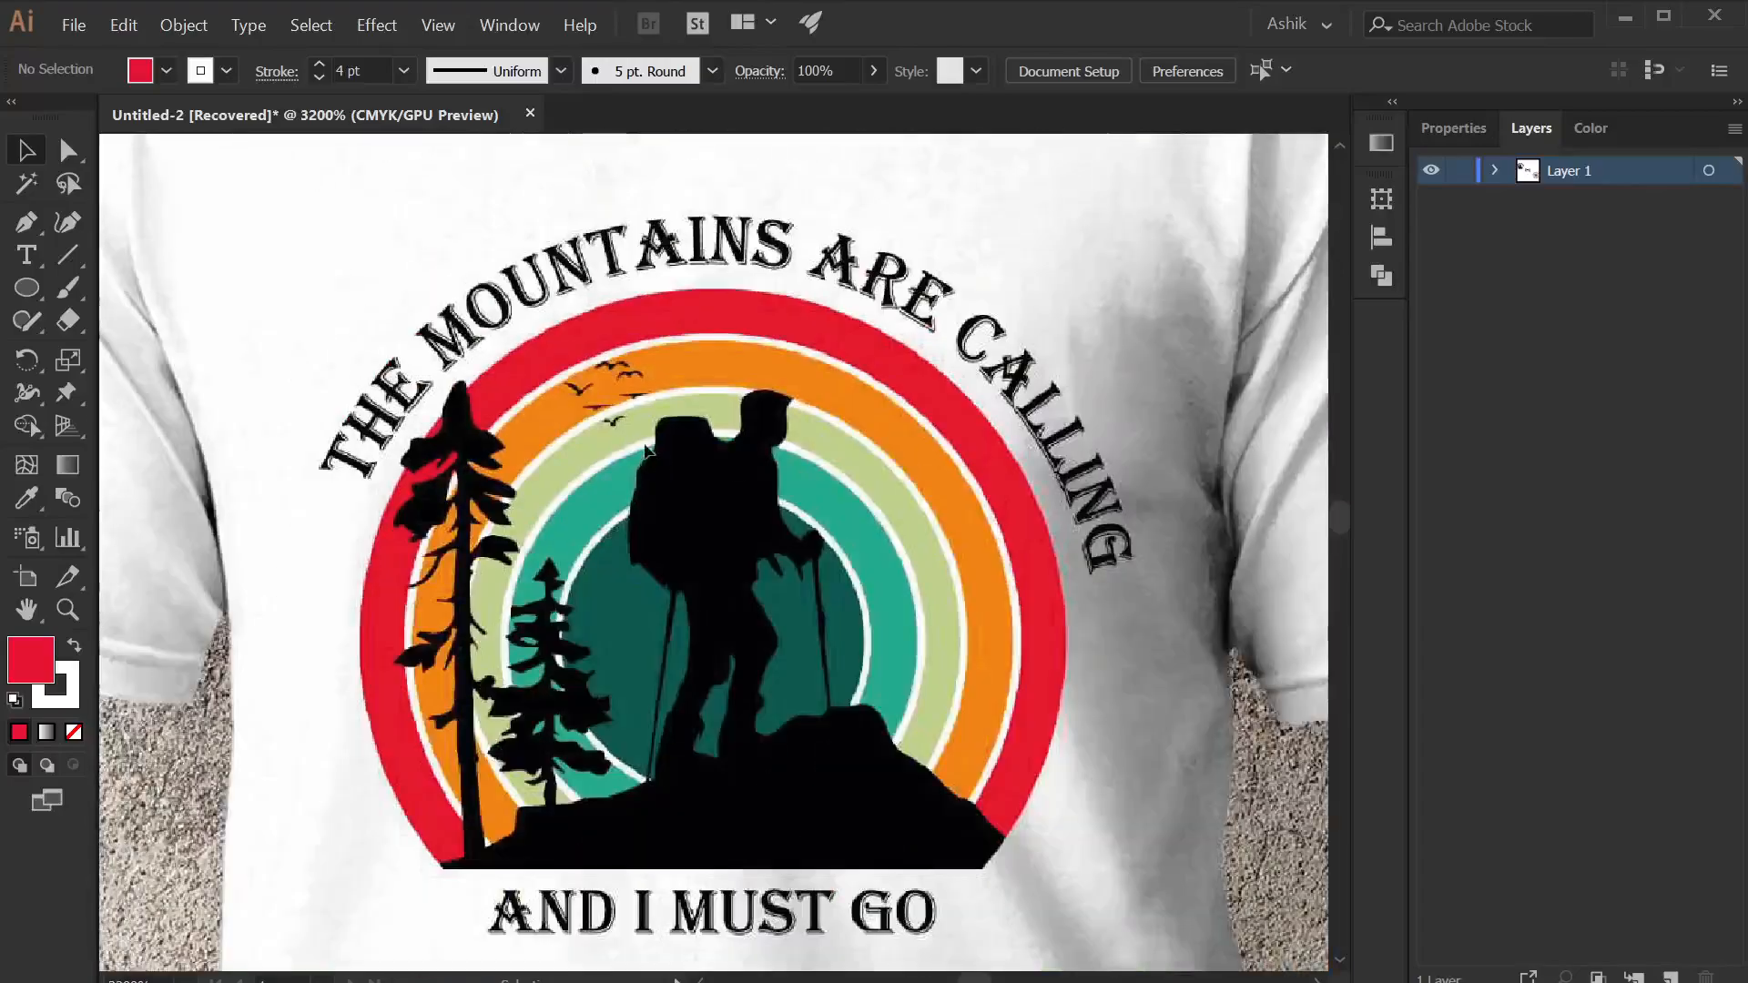
{"action": "scroll", "coordinate": [620, 355], "scroll_direction": "up", "scroll_amount": 3}
{"action": "scroll", "coordinate": [620, 355], "scroll_direction": "down", "scroll_amount": 3}
{"action": "left_click_drag", "start_coordinate": [612, 398], "coordinate": [582, 540]}
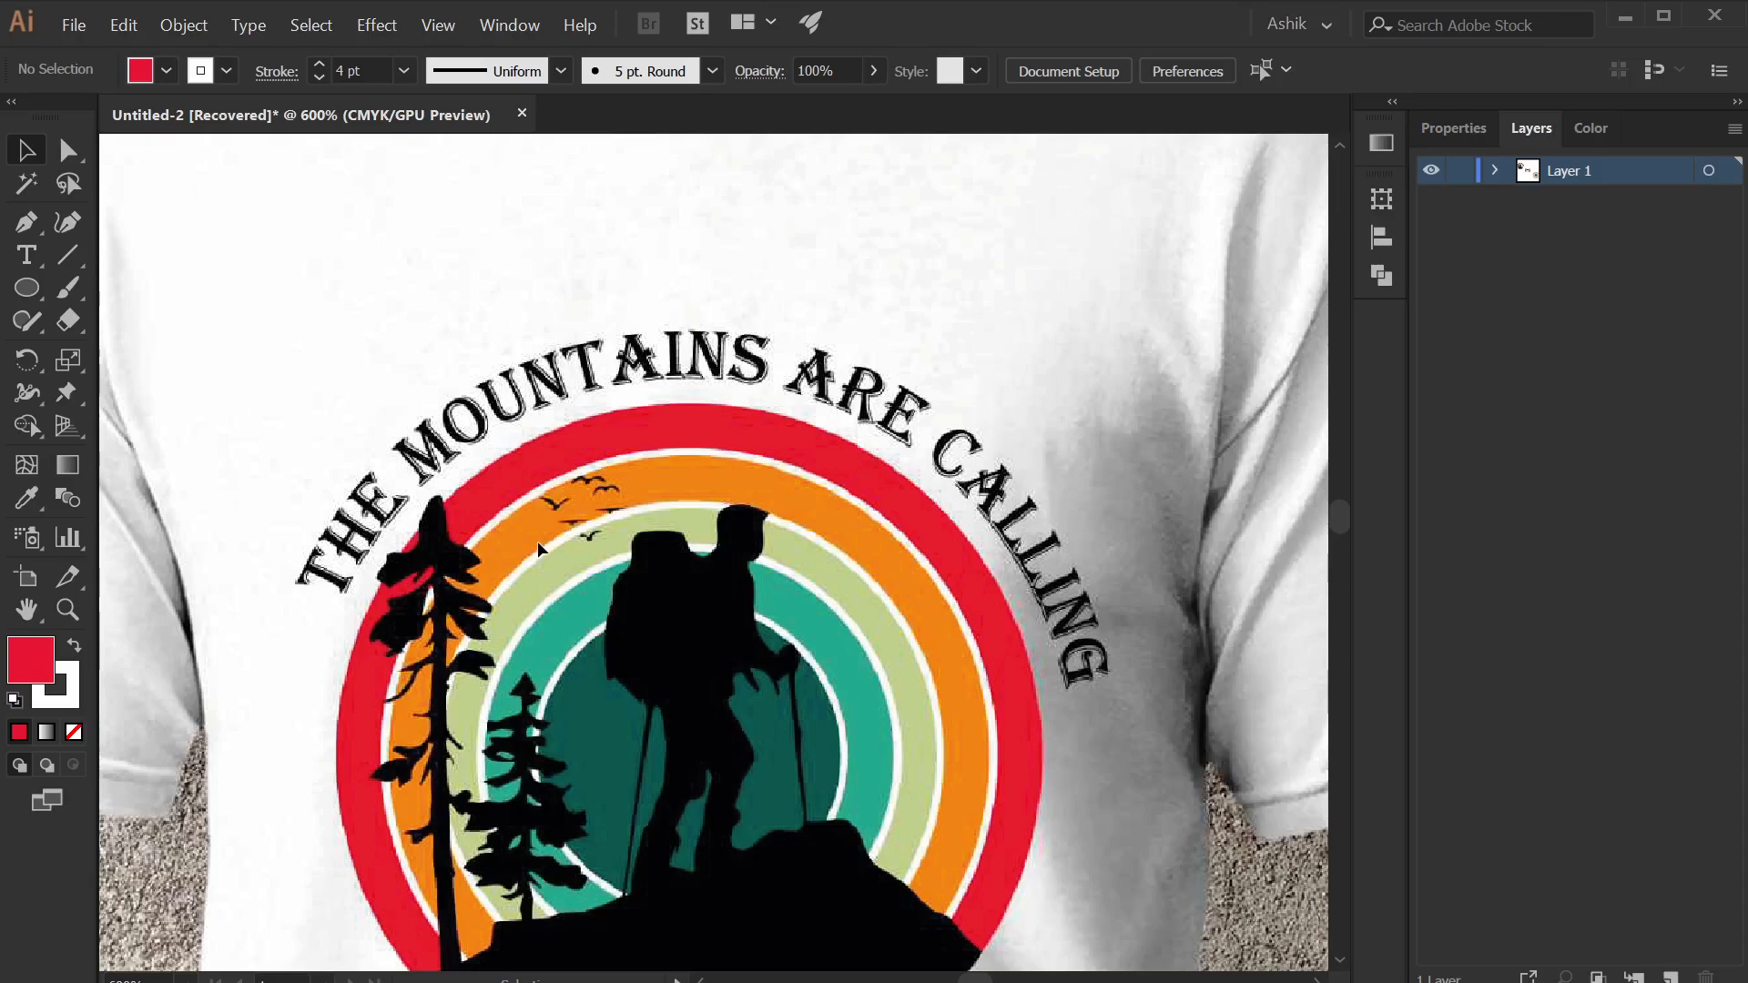
{"action": "scroll", "coordinate": [538, 542], "scroll_direction": "down", "scroll_amount": 2}
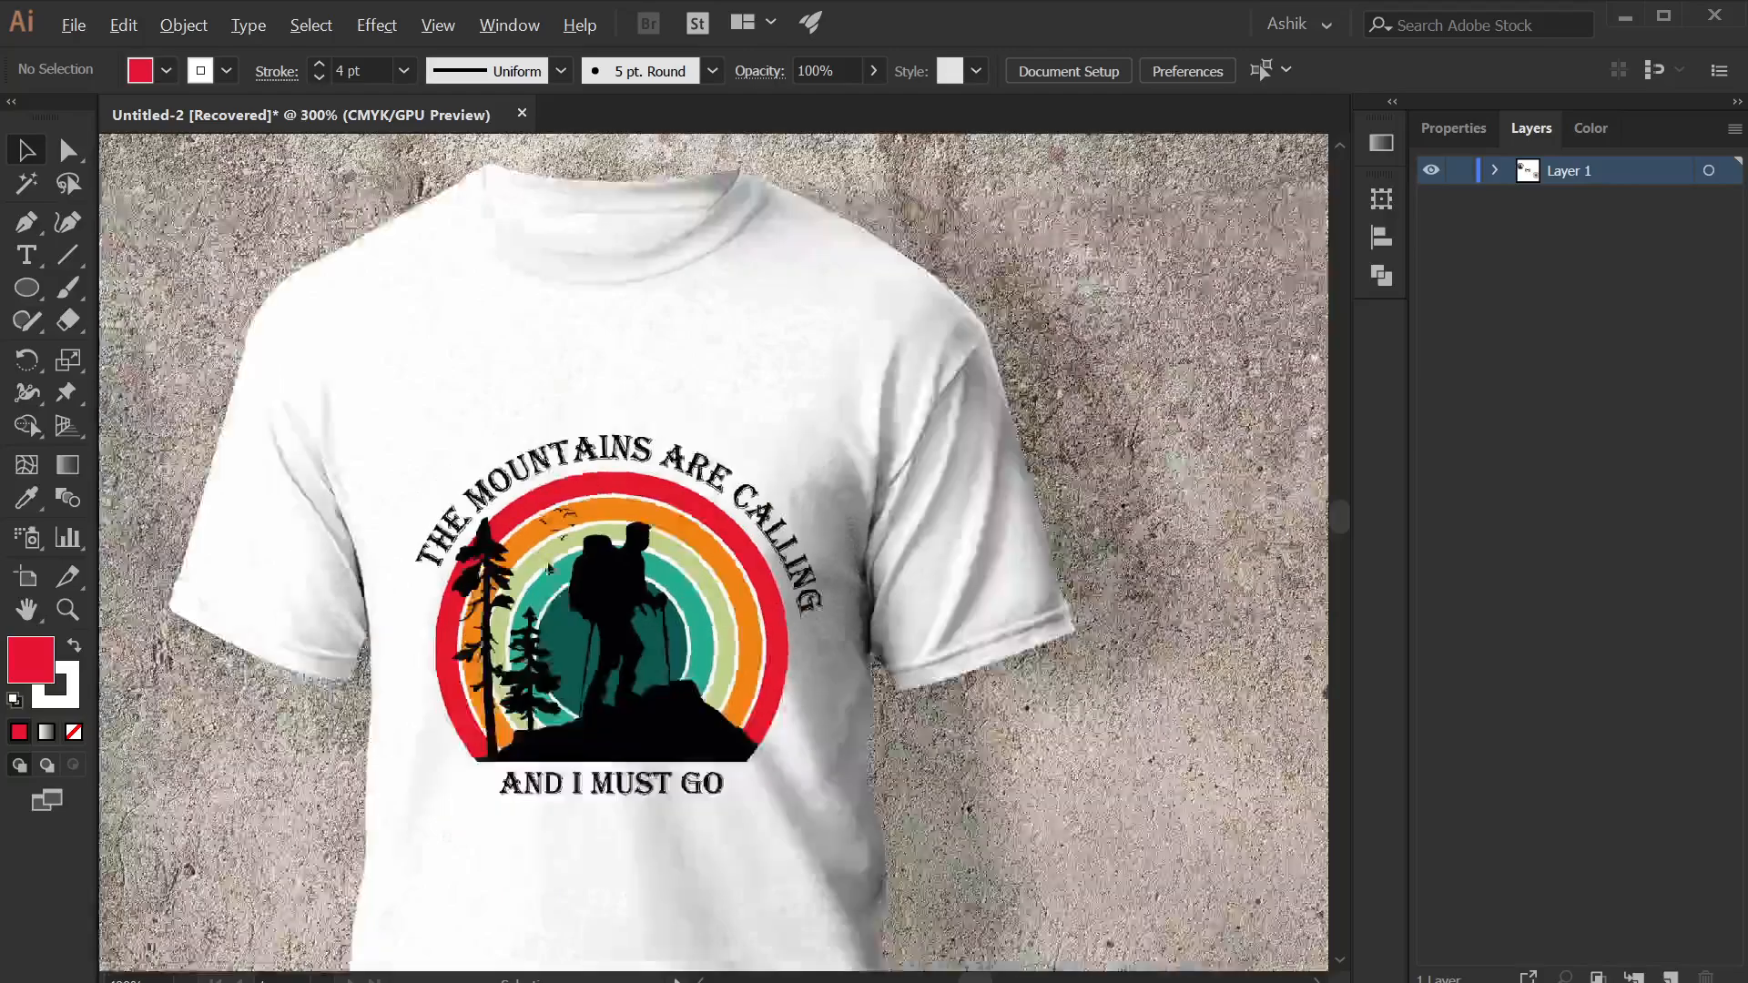
- Inspect the white-outlined concentric circles on the artboard
{"action": "left_click_drag", "start_coordinate": [1009, 848], "coordinate": [706, 619]}
{"action": "scroll", "coordinate": [706, 623], "scroll_direction": "down", "scroll_amount": 3}
{"action": "left_click_drag", "start_coordinate": [843, 683], "coordinate": [235, 190]}
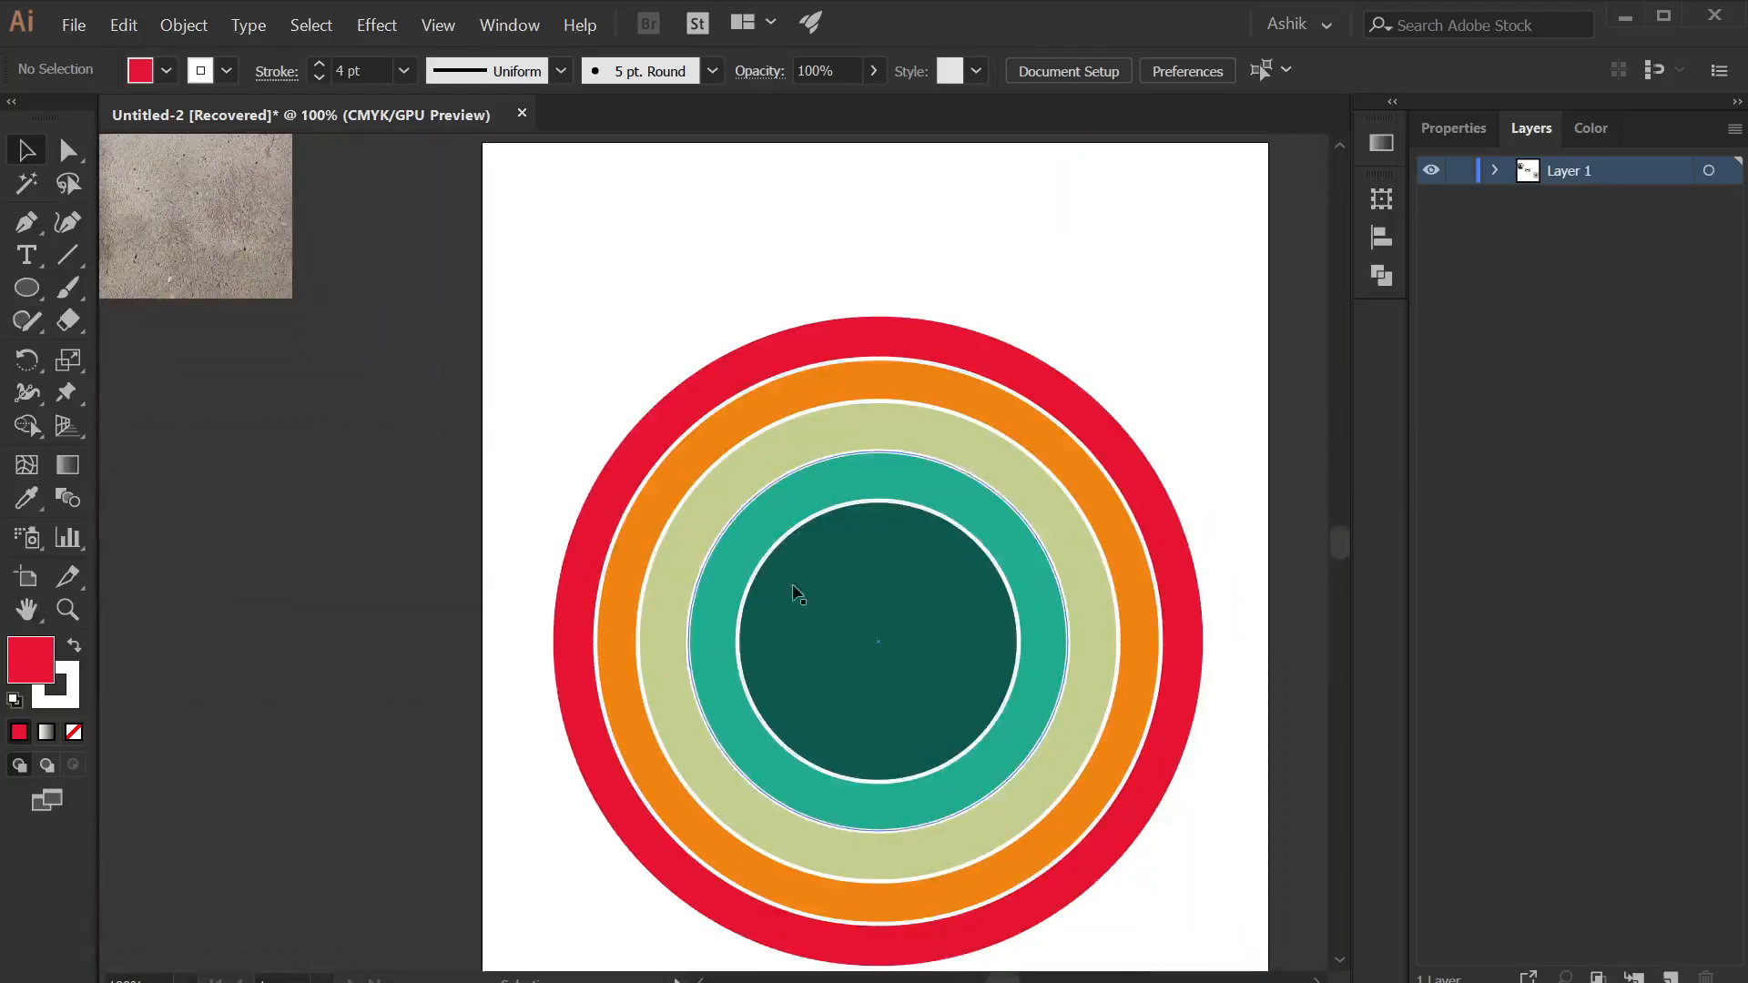
{"action": "left_click_drag", "start_coordinate": [838, 609], "coordinate": [483, 491]}
{"action": "scroll", "coordinate": [484, 488], "scroll_direction": "down", "scroll_amount": 2}
{"action": "left_click_drag", "start_coordinate": [862, 659], "coordinate": [949, 667]}
{"action": "scroll", "coordinate": [611, 445], "scroll_direction": "up", "scroll_amount": 4}
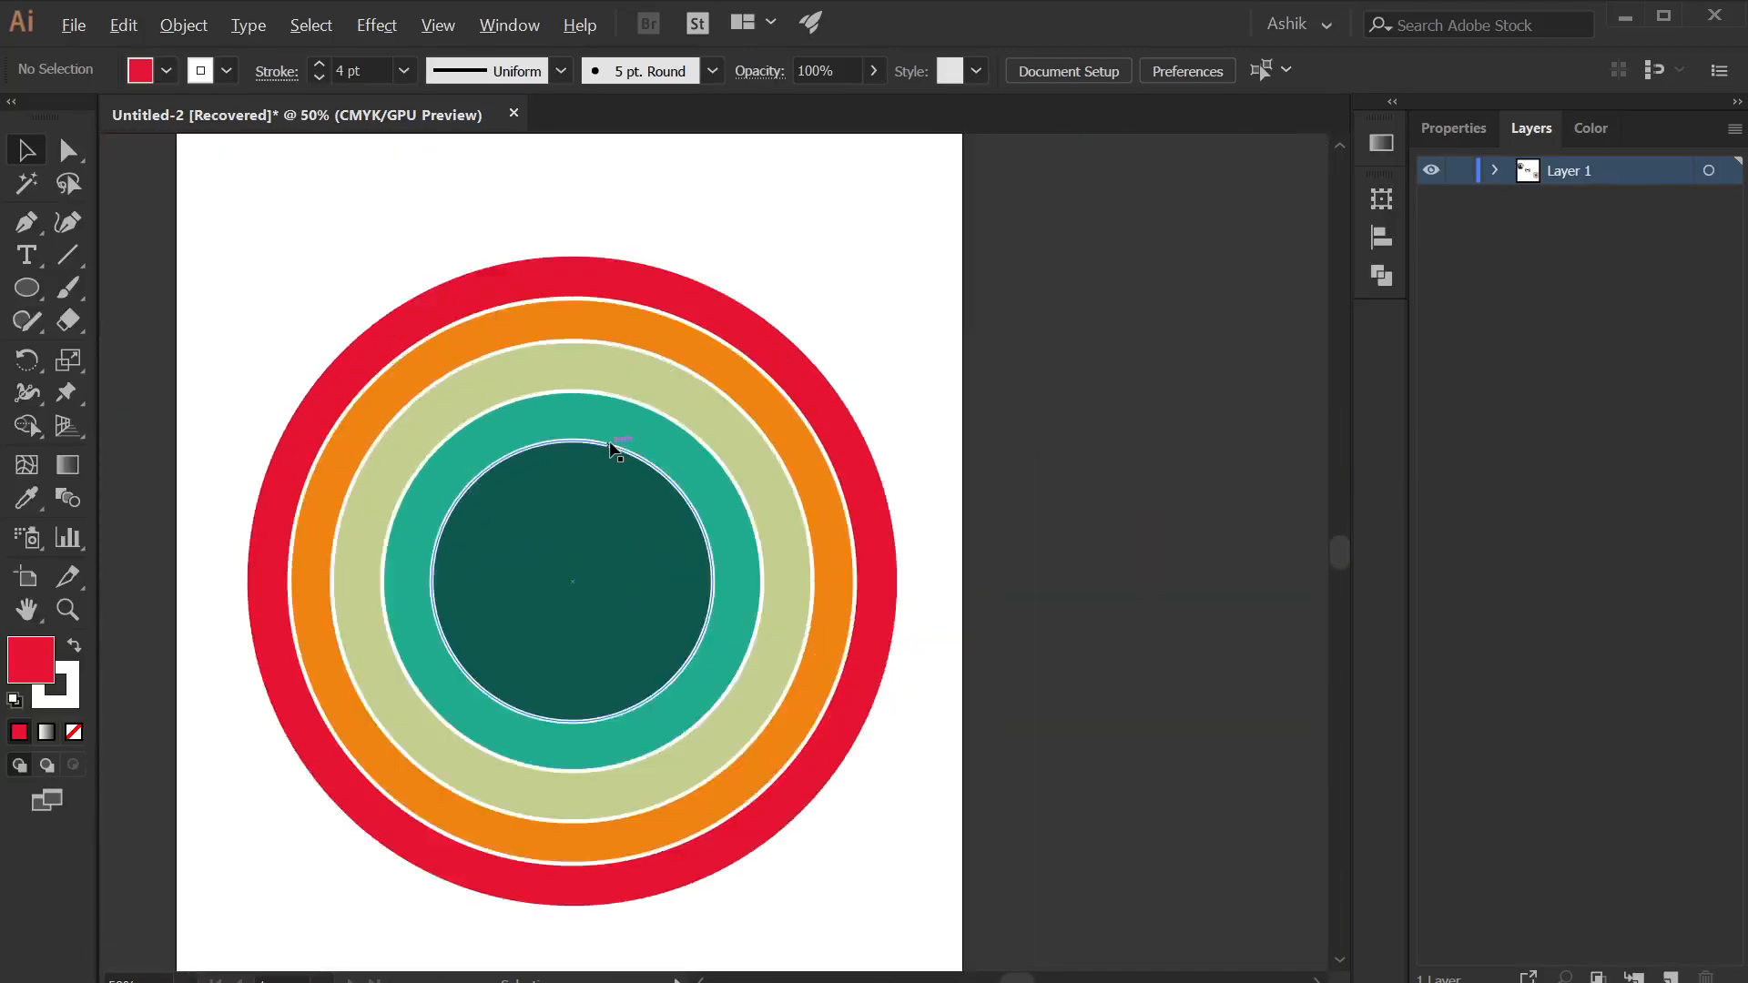
{"action": "scroll", "coordinate": [615, 445], "scroll_direction": "down", "scroll_amount": 1}
{"action": "left_click_drag", "start_coordinate": [684, 576], "coordinate": [799, 432]}
- Compare the hill and flat lower edge of the T-shirt reference design with the full circles on the artboard
{"action": "scroll", "coordinate": [798, 431], "scroll_direction": "down", "scroll_amount": 3}
{"action": "left_click_drag", "start_coordinate": [371, 484], "coordinate": [749, 663]}
{"action": "scroll", "coordinate": [677, 350], "scroll_direction": "up", "scroll_amount": 8}
{"action": "left_click_drag", "start_coordinate": [739, 577], "coordinate": [686, 298]}
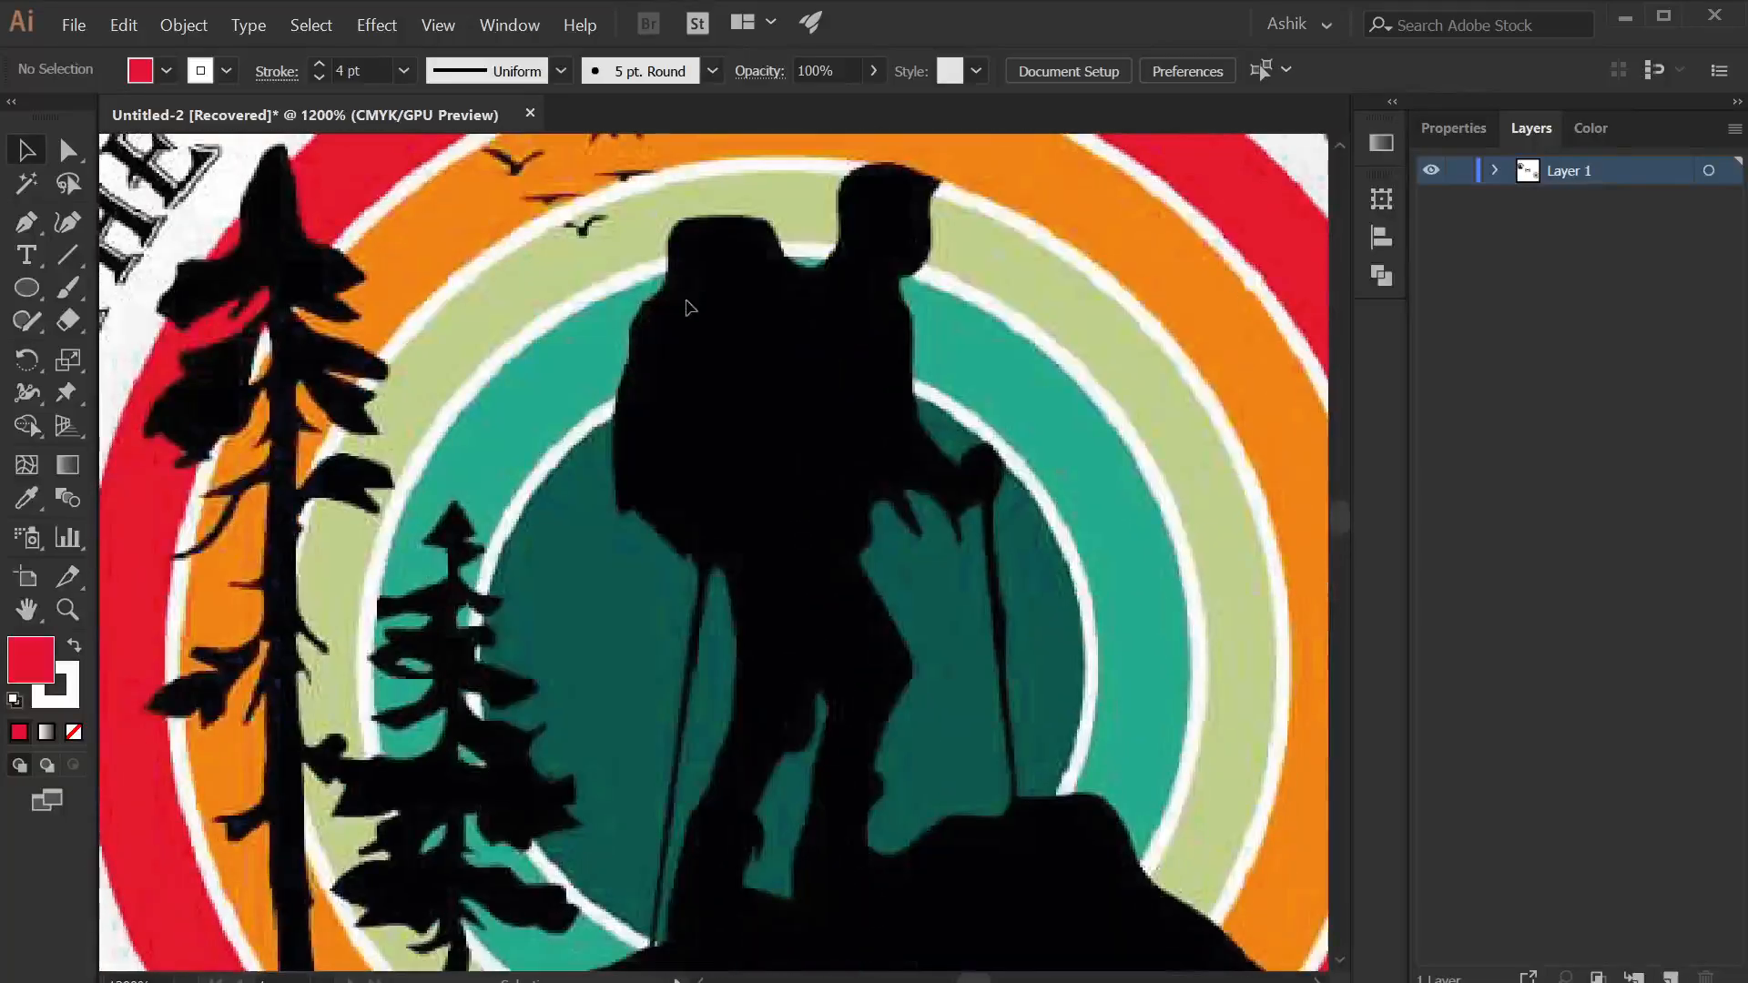
{"action": "scroll", "coordinate": [688, 310], "scroll_direction": "down", "scroll_amount": 2}
{"action": "left_click_drag", "start_coordinate": [698, 537], "coordinate": [608, 448]}
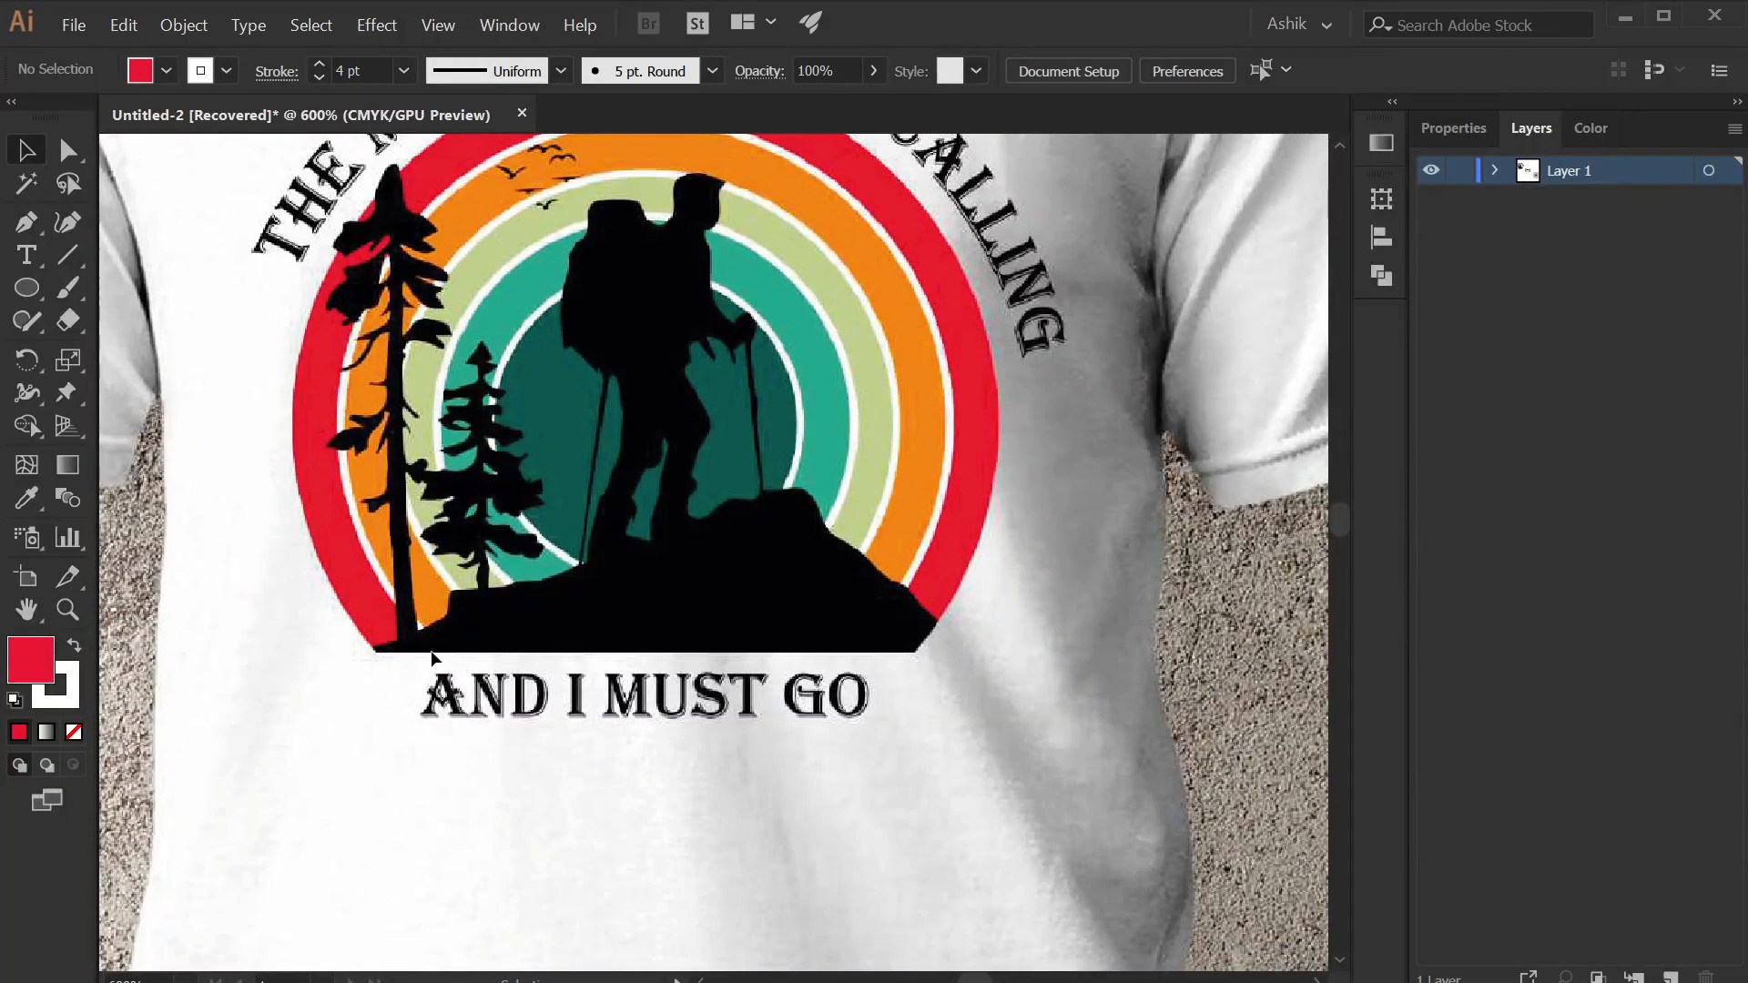
{"action": "scroll", "coordinate": [454, 665], "scroll_direction": "down", "scroll_amount": 4}
{"action": "left_click_drag", "start_coordinate": [812, 744], "coordinate": [224, 373]}
{"action": "scroll", "coordinate": [218, 562], "scroll_direction": "down", "scroll_amount": 2}
{"action": "scroll", "coordinate": [778, 750], "scroll_direction": "up", "scroll_amount": 3}
{"action": "left_click_drag", "start_coordinate": [746, 739], "coordinate": [794, 591]}
{"action": "scroll", "coordinate": [780, 623], "scroll_direction": "down", "scroll_amount": 1}
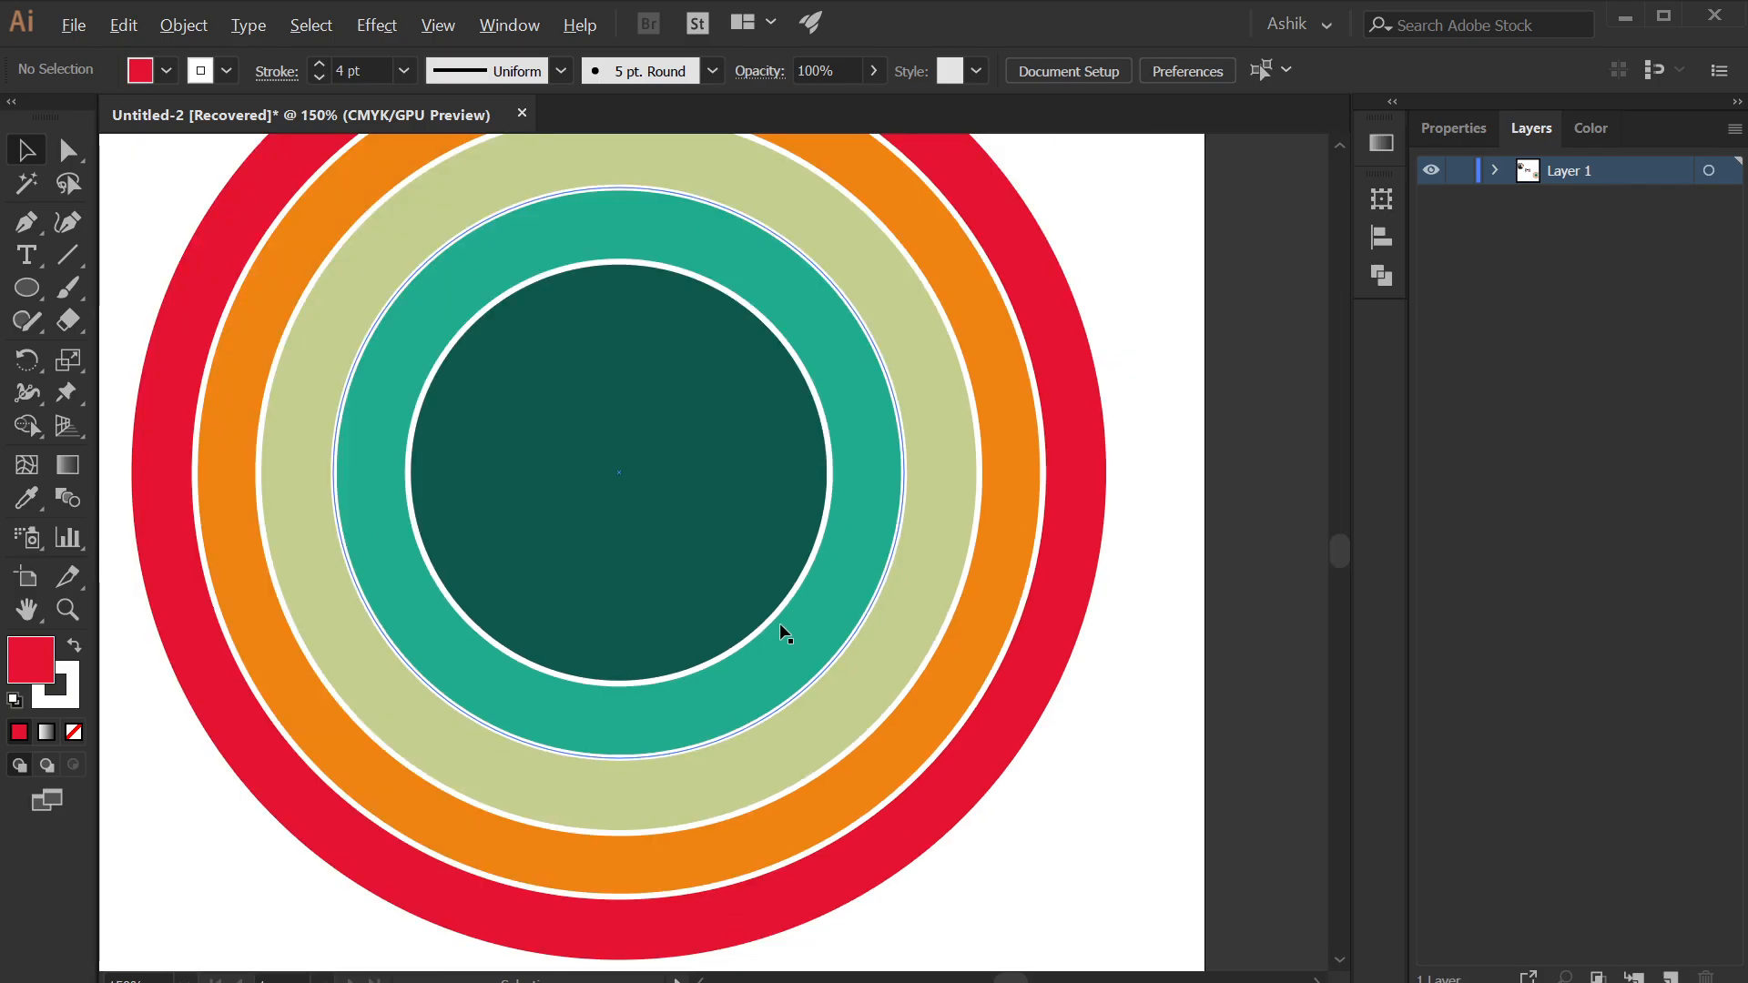
{"action": "left_click_drag", "start_coordinate": [683, 565], "coordinate": [781, 674]}
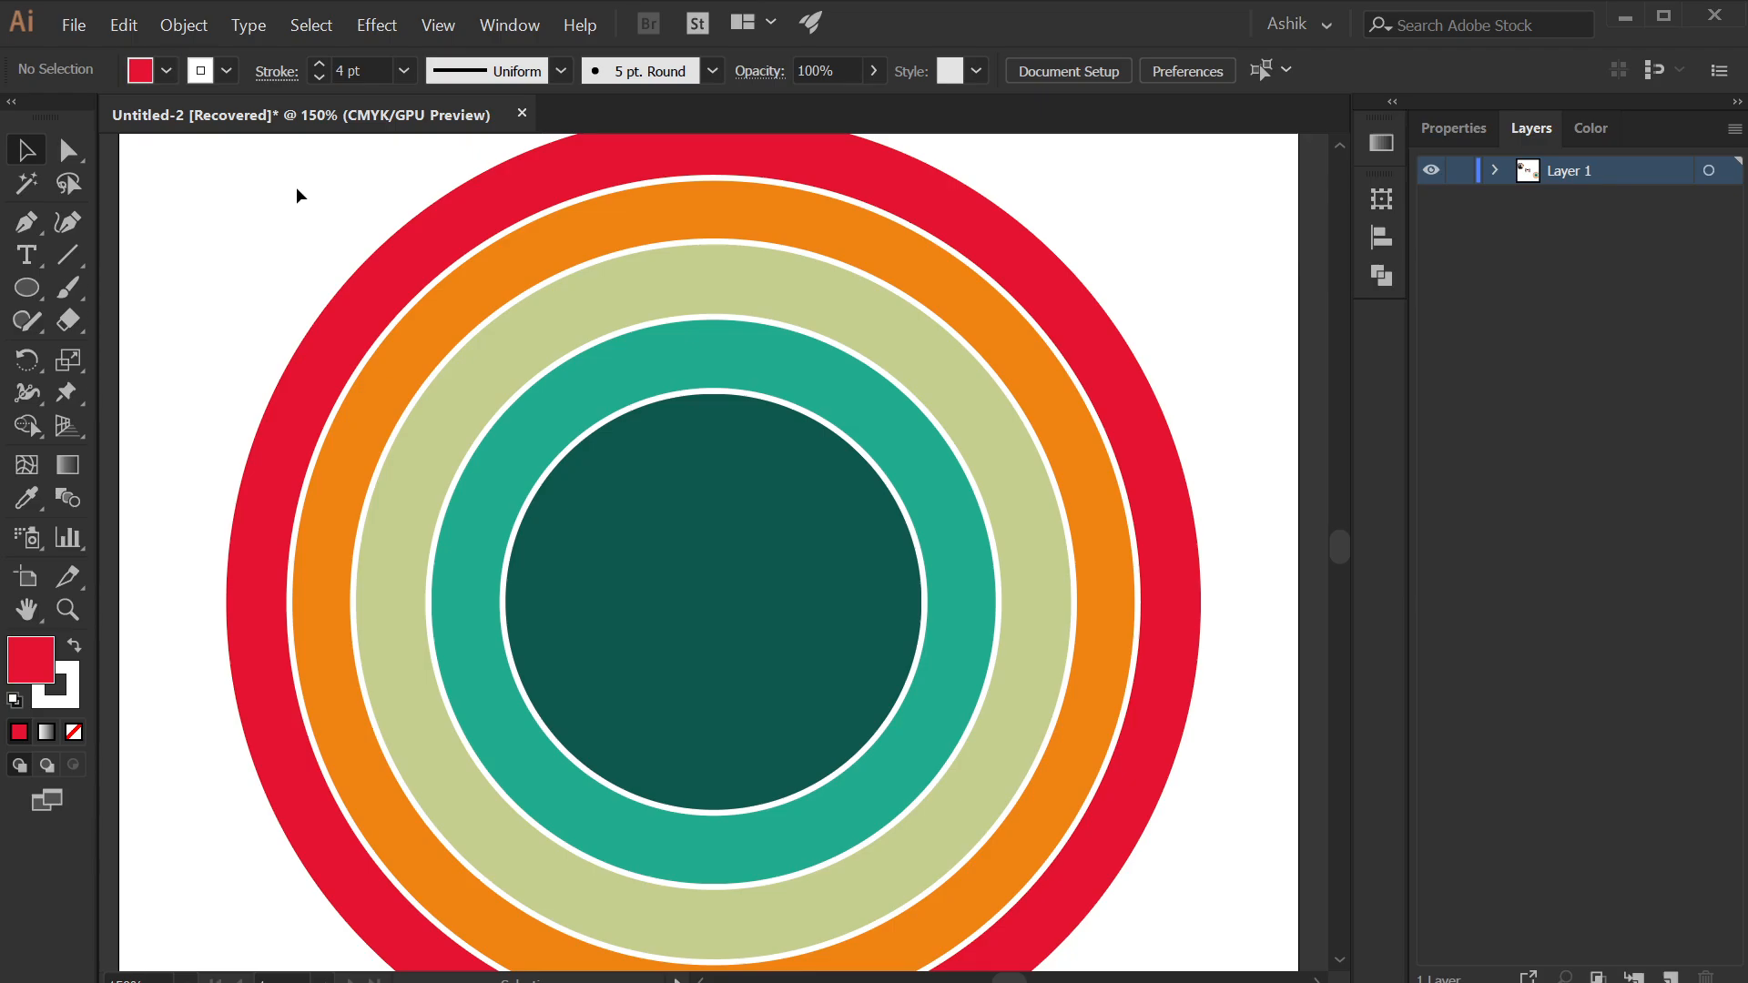
- Select all the white-outlined circles and expand their fills and strokes into separate shapes
{"action": "scroll", "coordinate": [1013, 417], "scroll_direction": "right", "scroll_amount": 2}
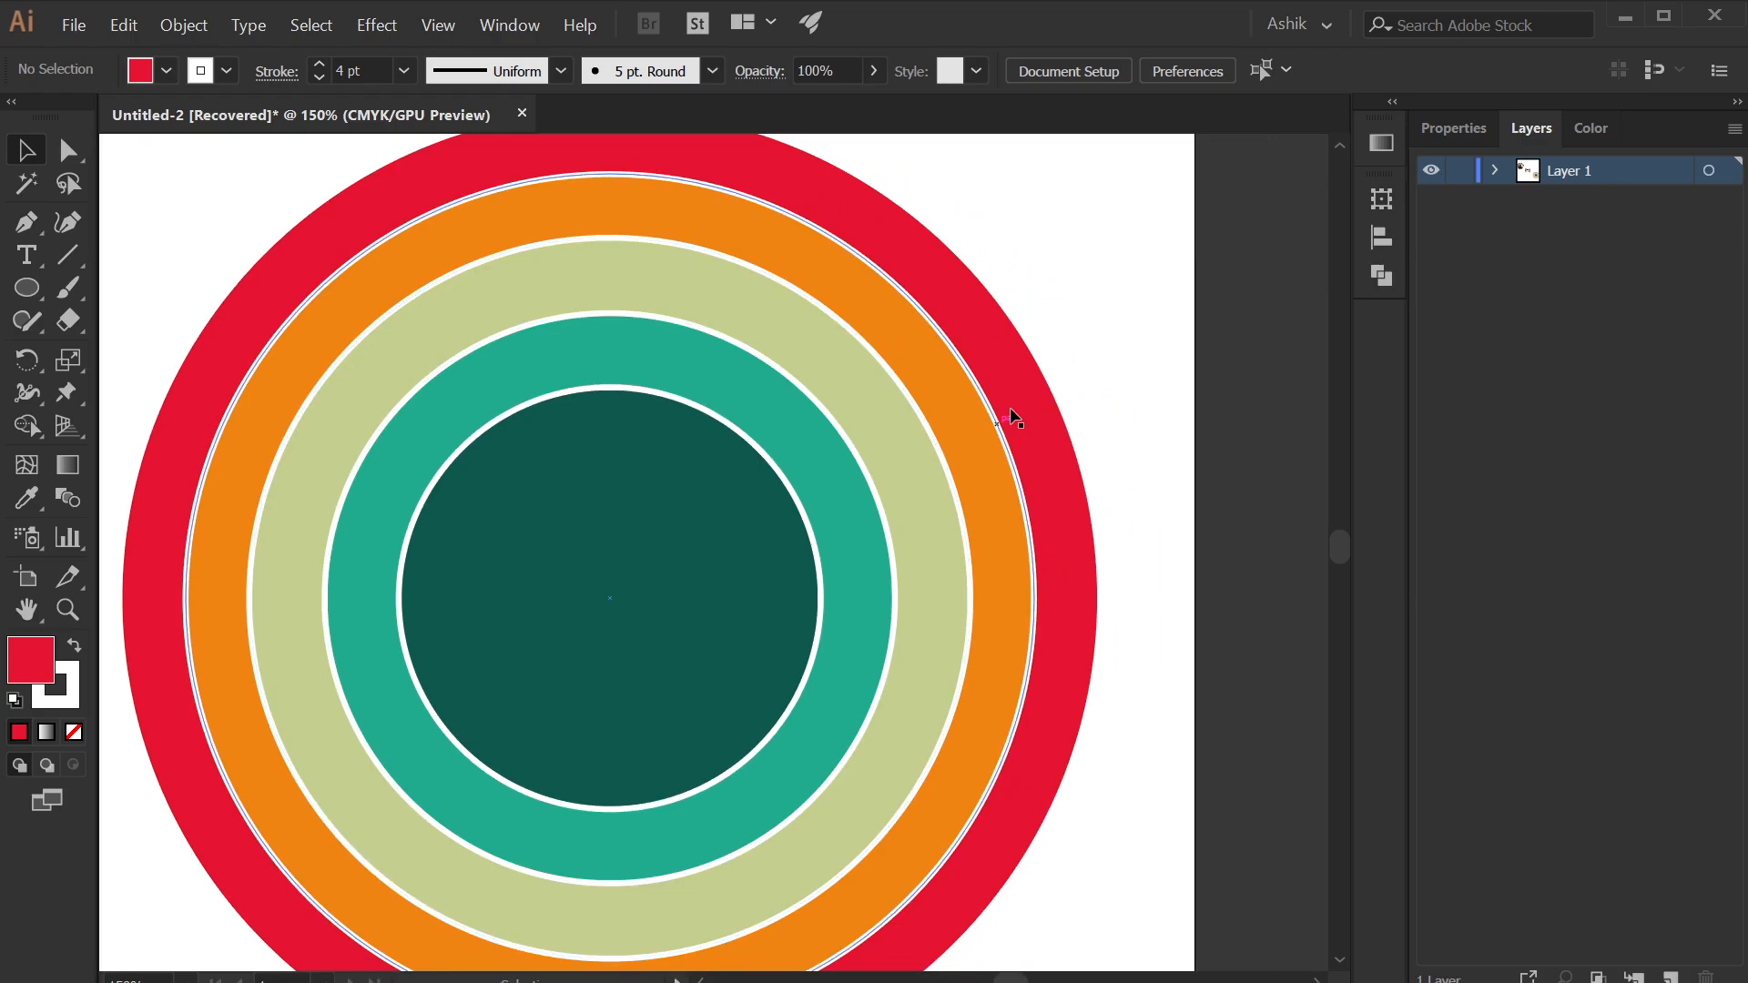
{"action": "left_click", "coordinate": [983, 394]}
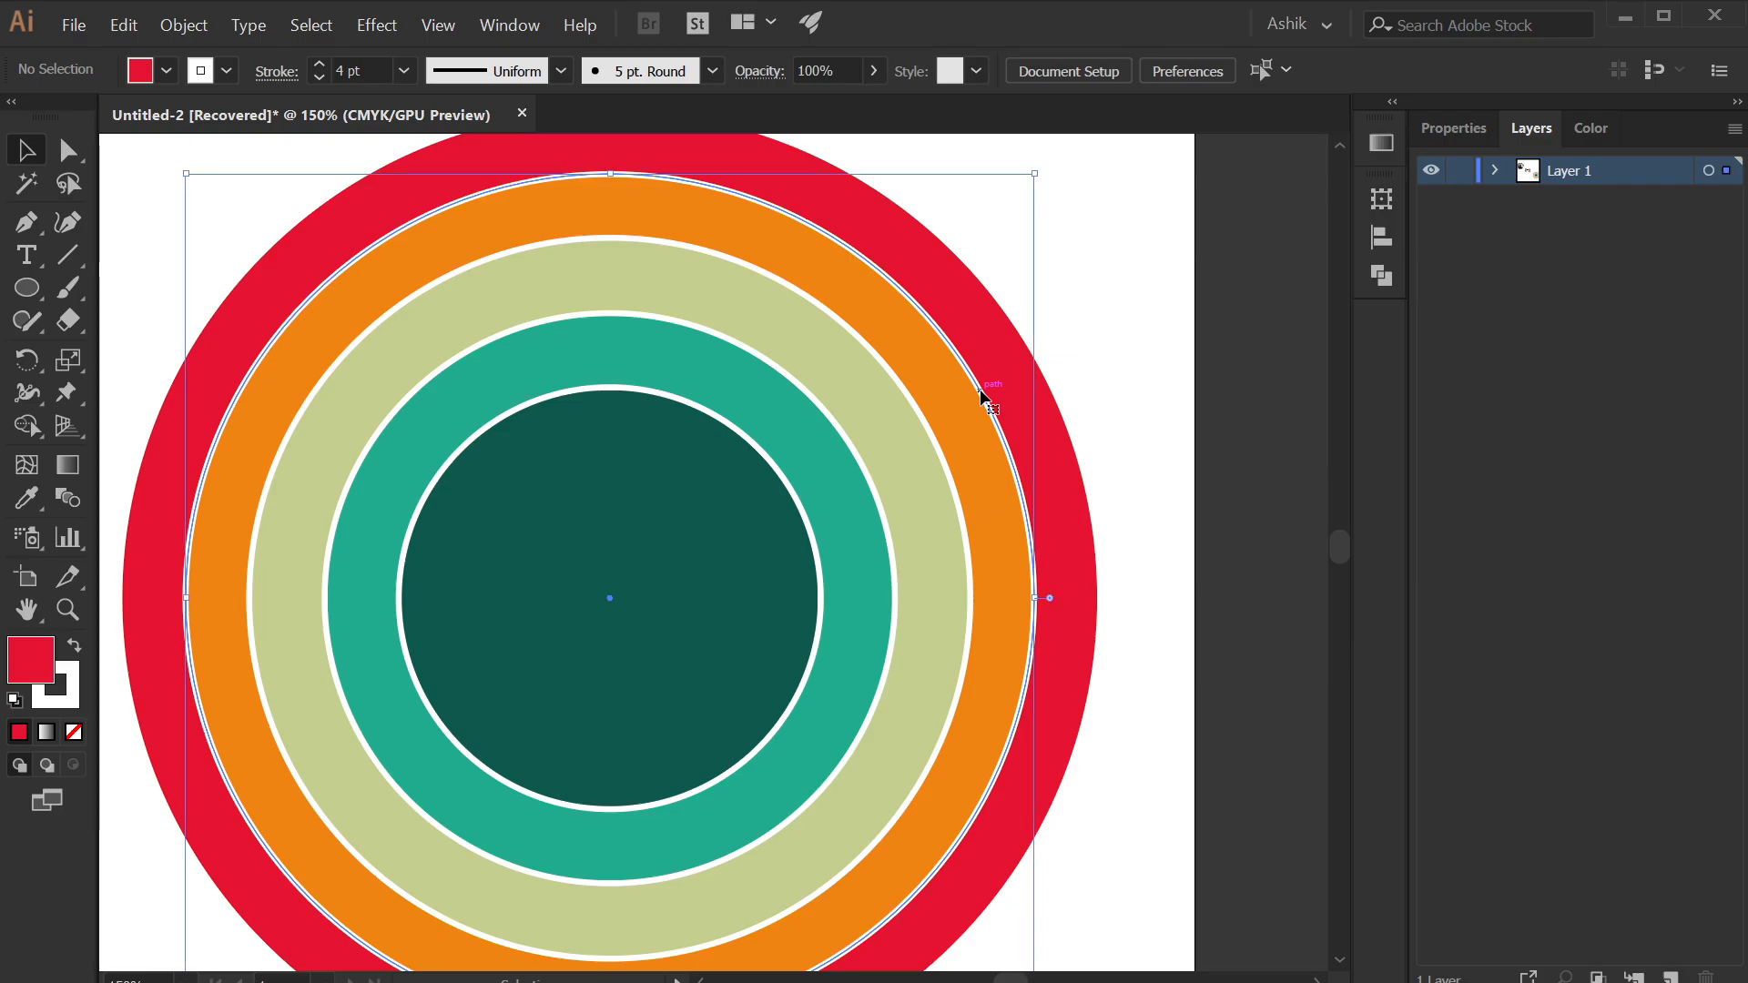
{"action": "left_click_drag", "start_coordinate": [793, 441], "coordinate": [869, 515]}
{"action": "left_click_drag", "start_coordinate": [321, 190], "coordinate": [734, 758]}
{"action": "left_click", "coordinate": [183, 40]}
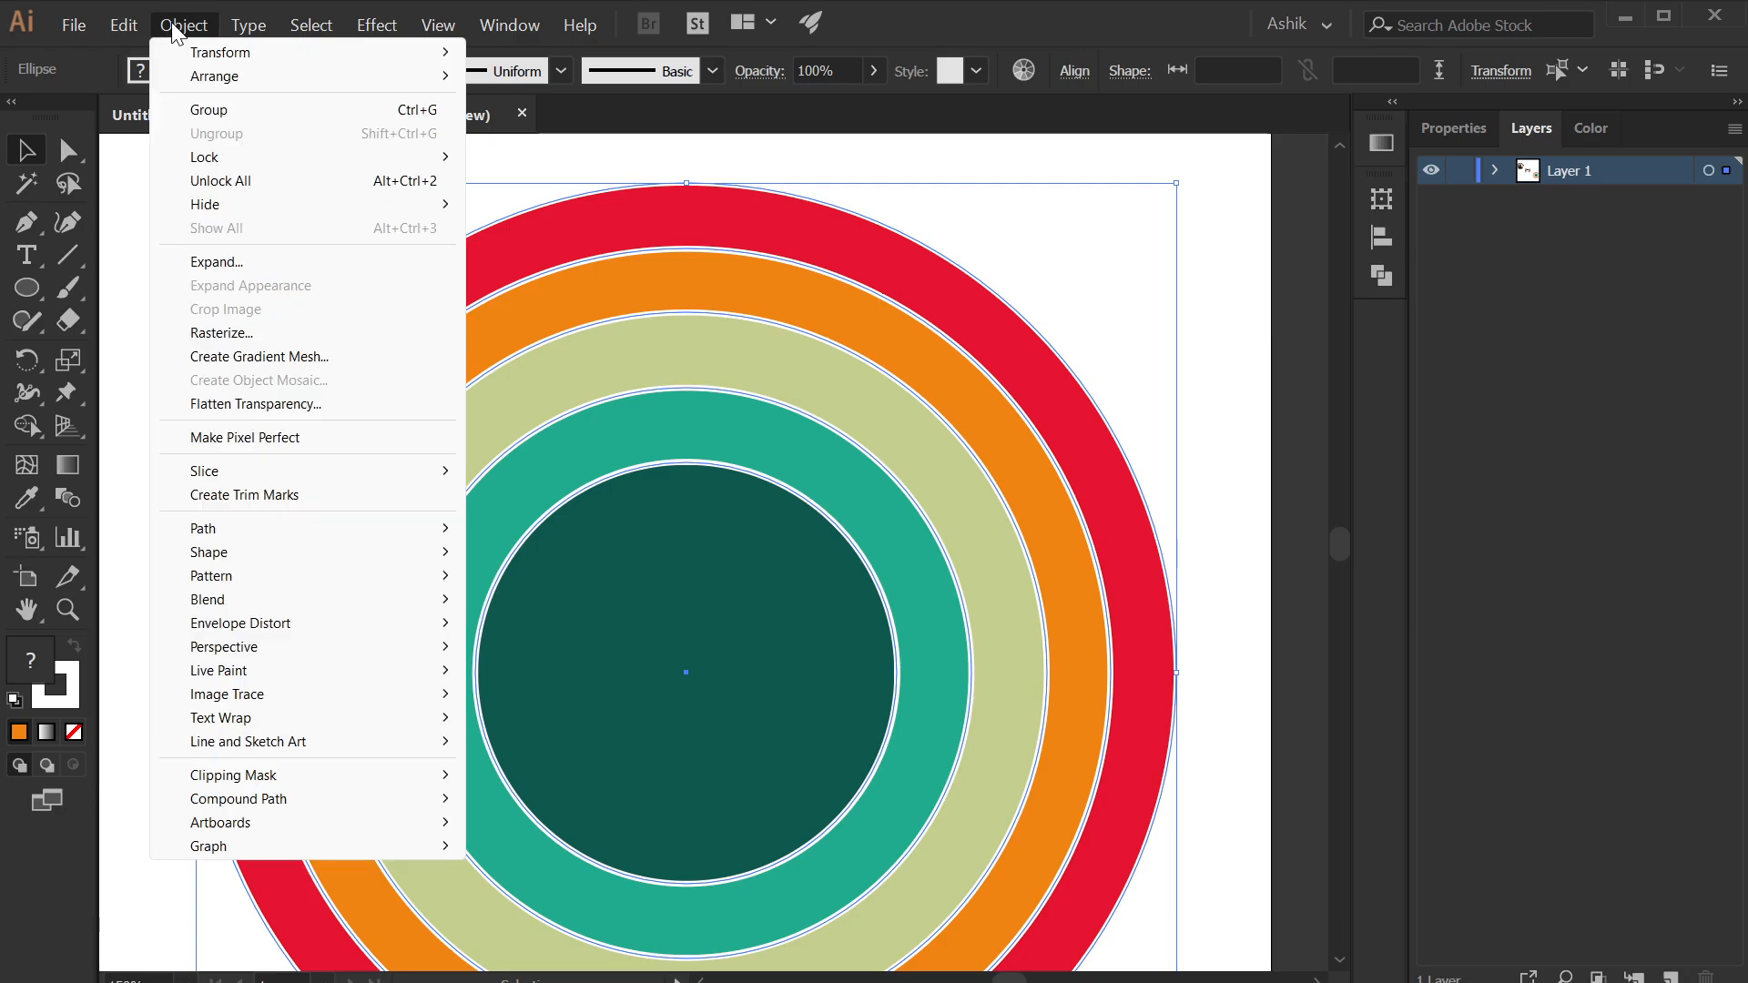
{"action": "left_click", "coordinate": [237, 253]}
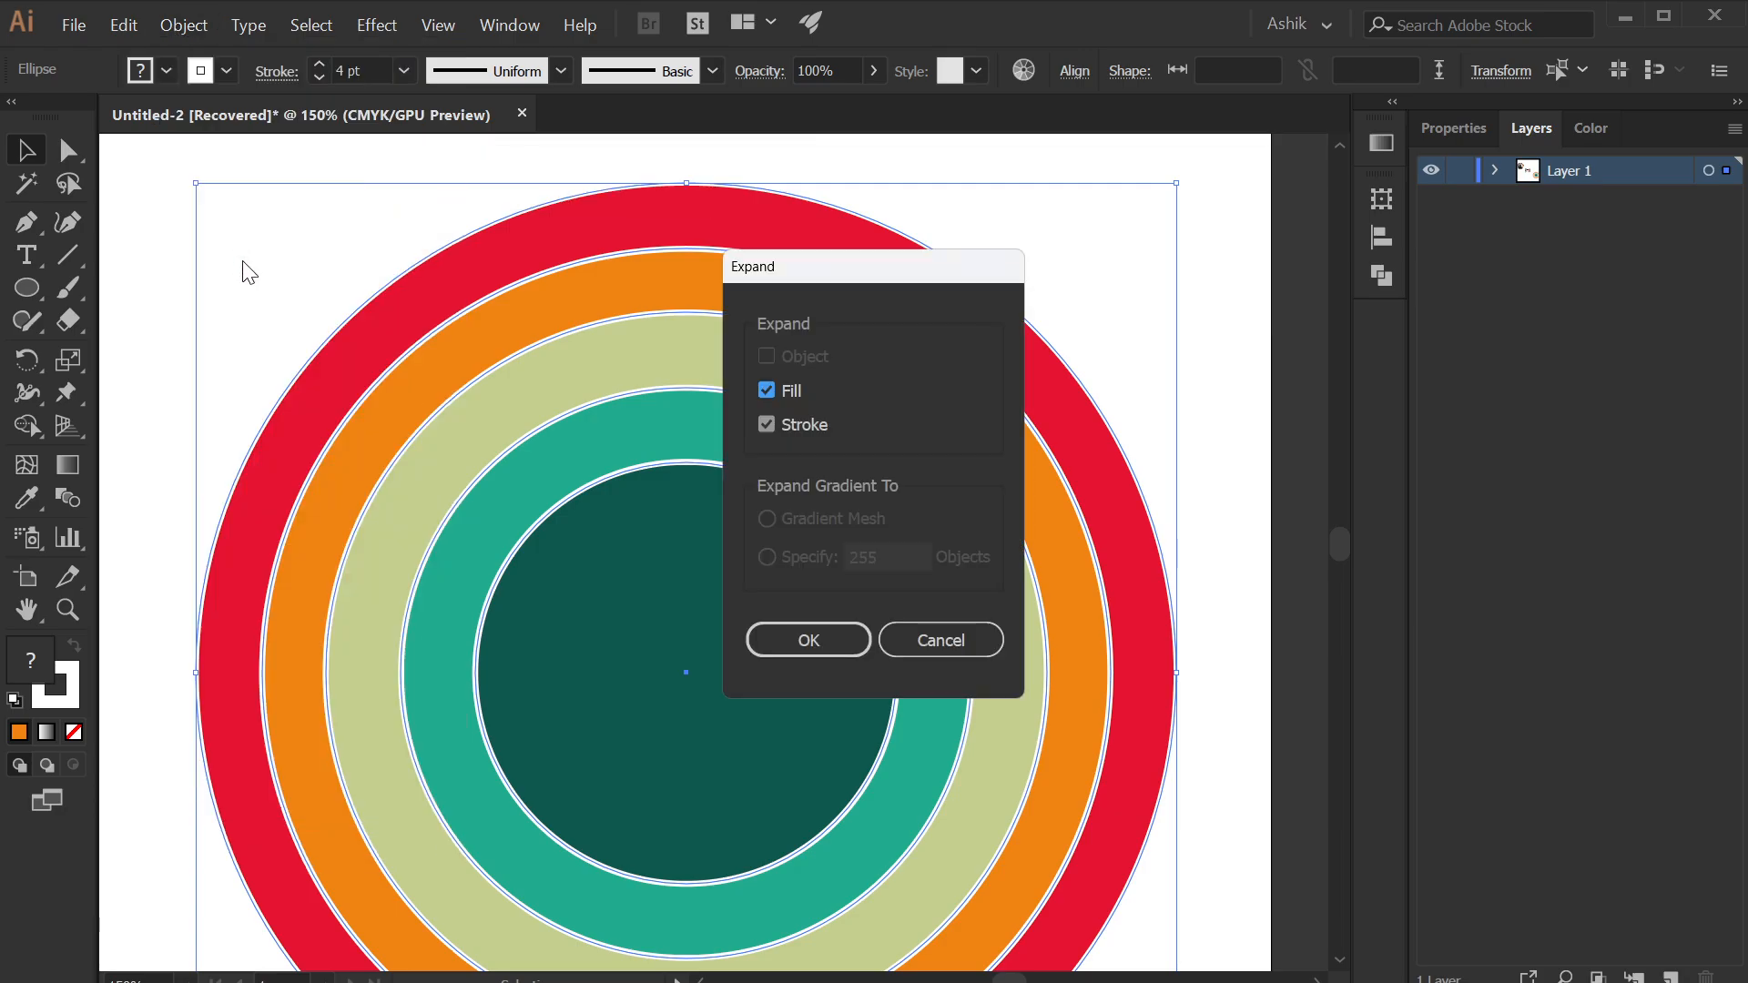
{"action": "left_click", "coordinate": [790, 644]}
- Ungroup the expanded circles and deselect everything
{"action": "left_click", "coordinate": [206, 30]}
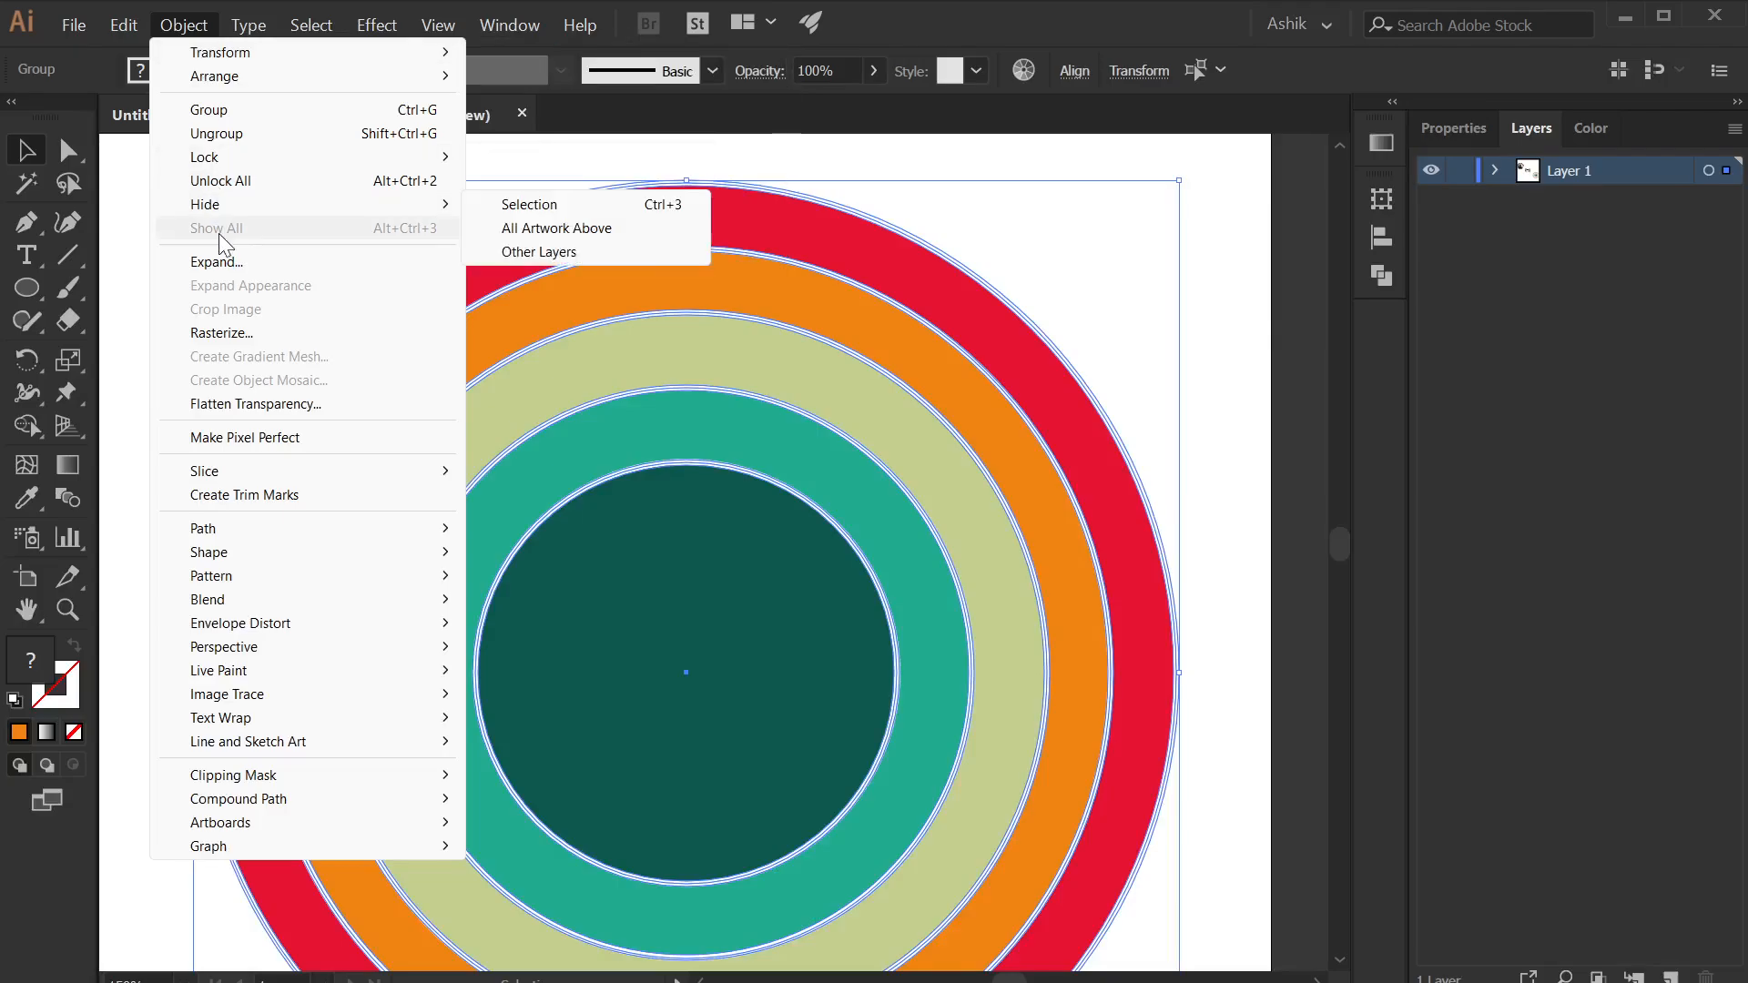
{"action": "left_click", "coordinate": [657, 553]}
{"action": "right_click", "coordinate": [650, 437]}
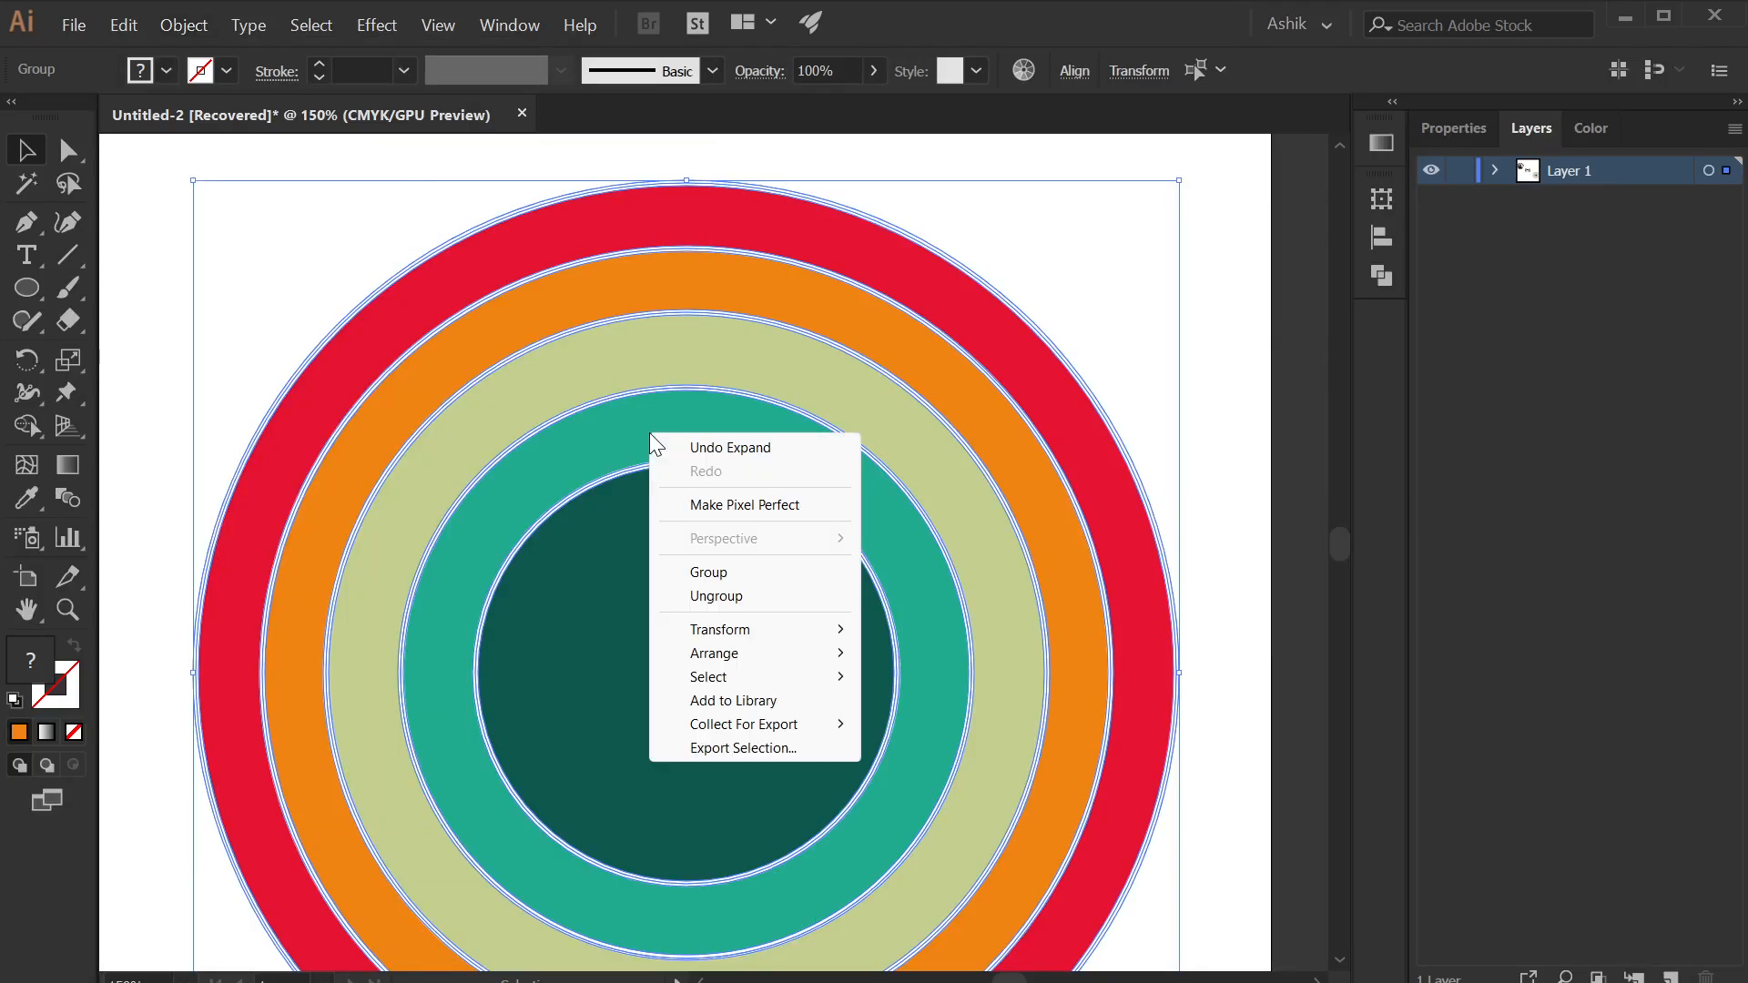
{"action": "left_click", "coordinate": [711, 598]}
{"action": "left_click", "coordinate": [1139, 464]}
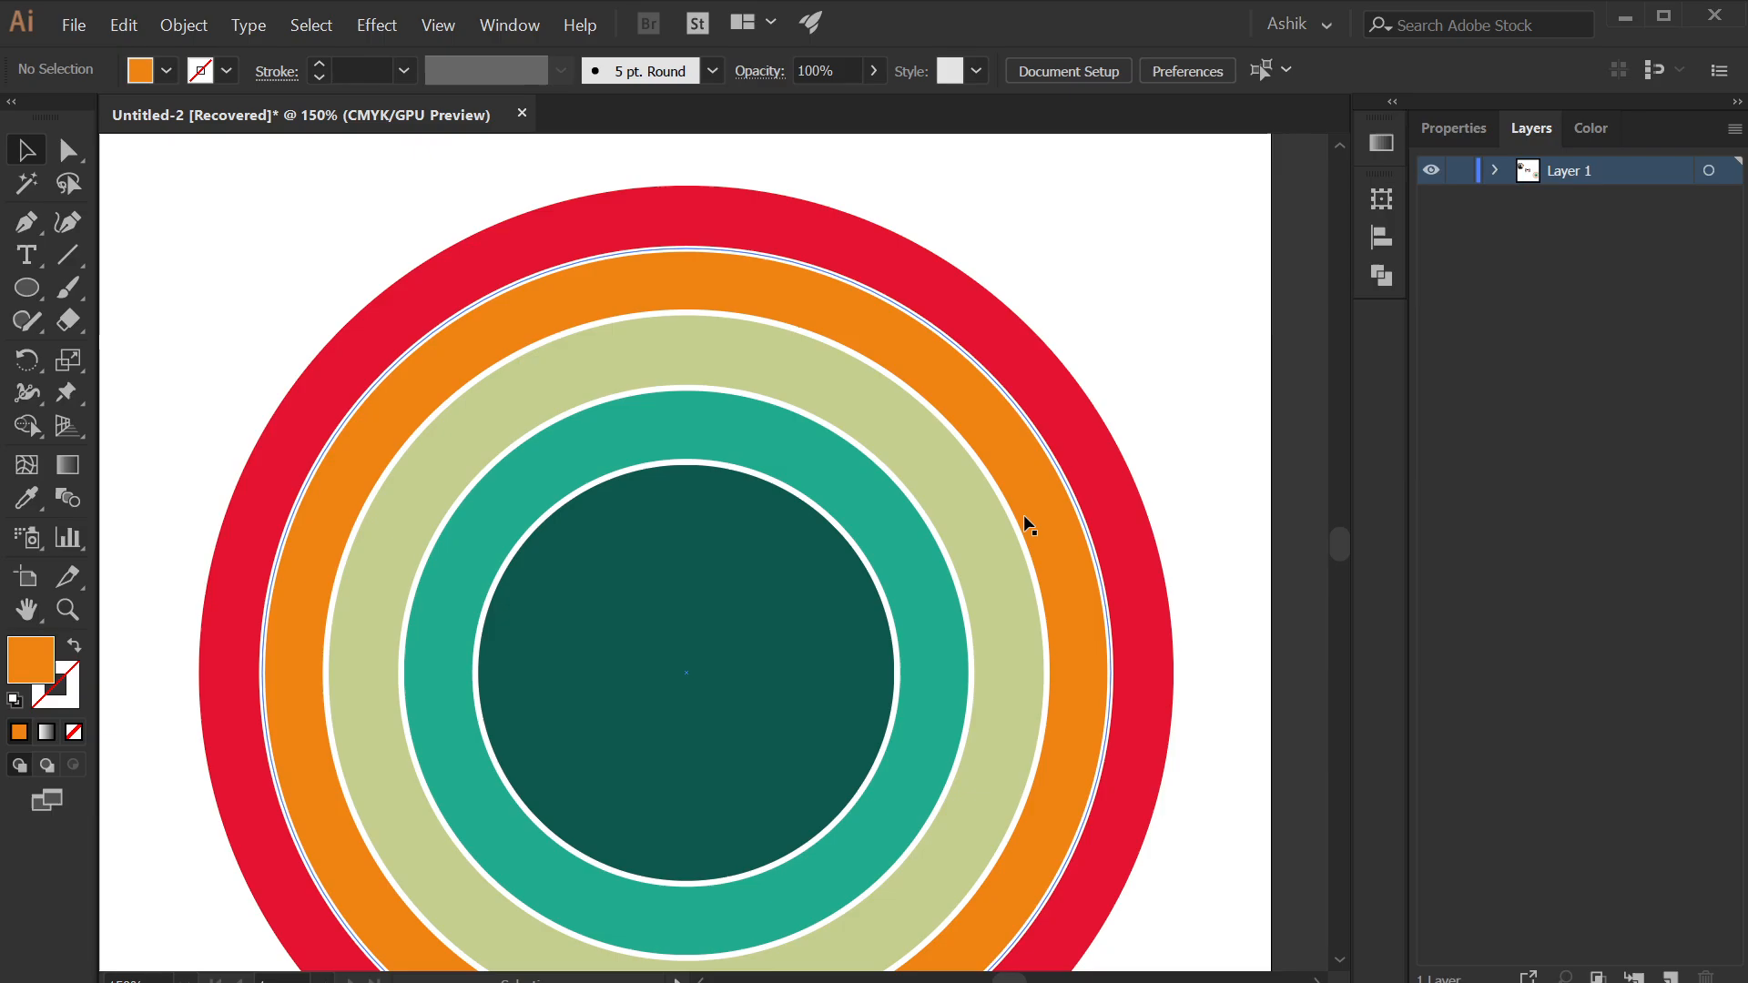
- Move the expanded white ring around the orange circle off-centre to the right and examine its edges up close
{"action": "left_click_drag", "start_coordinate": [1089, 501], "coordinate": [1133, 492]}
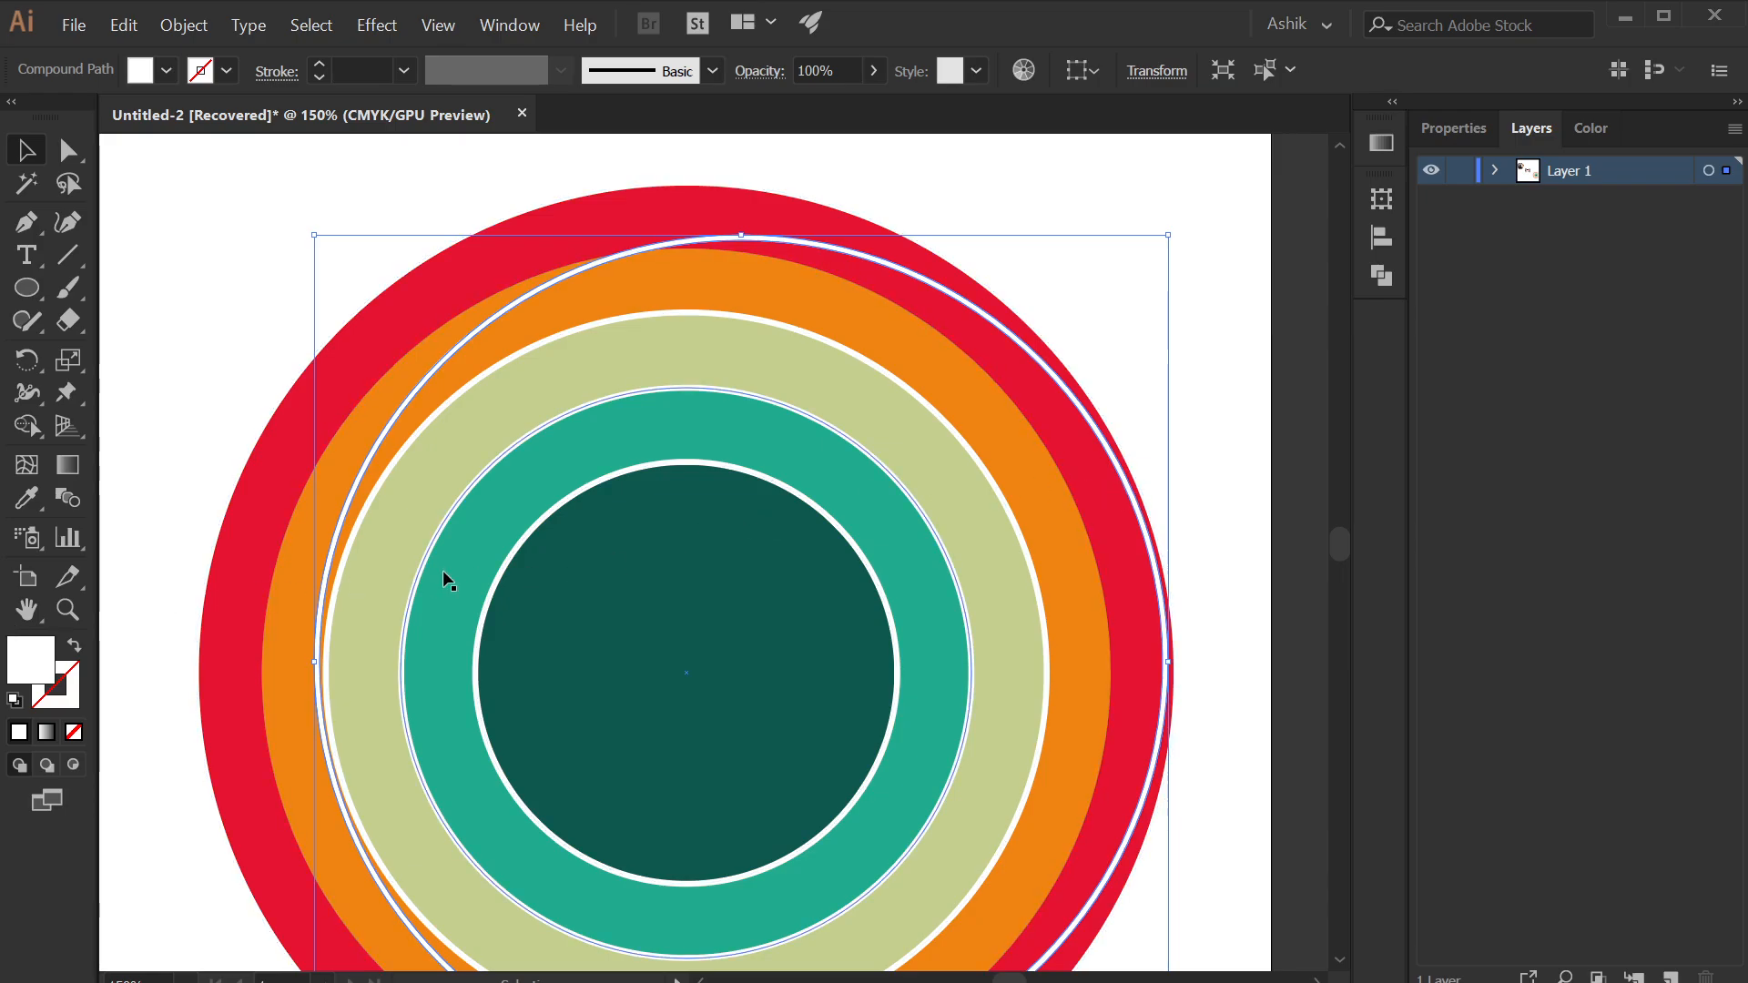
{"action": "scroll", "coordinate": [1061, 363], "scroll_direction": "up", "scroll_amount": 9}
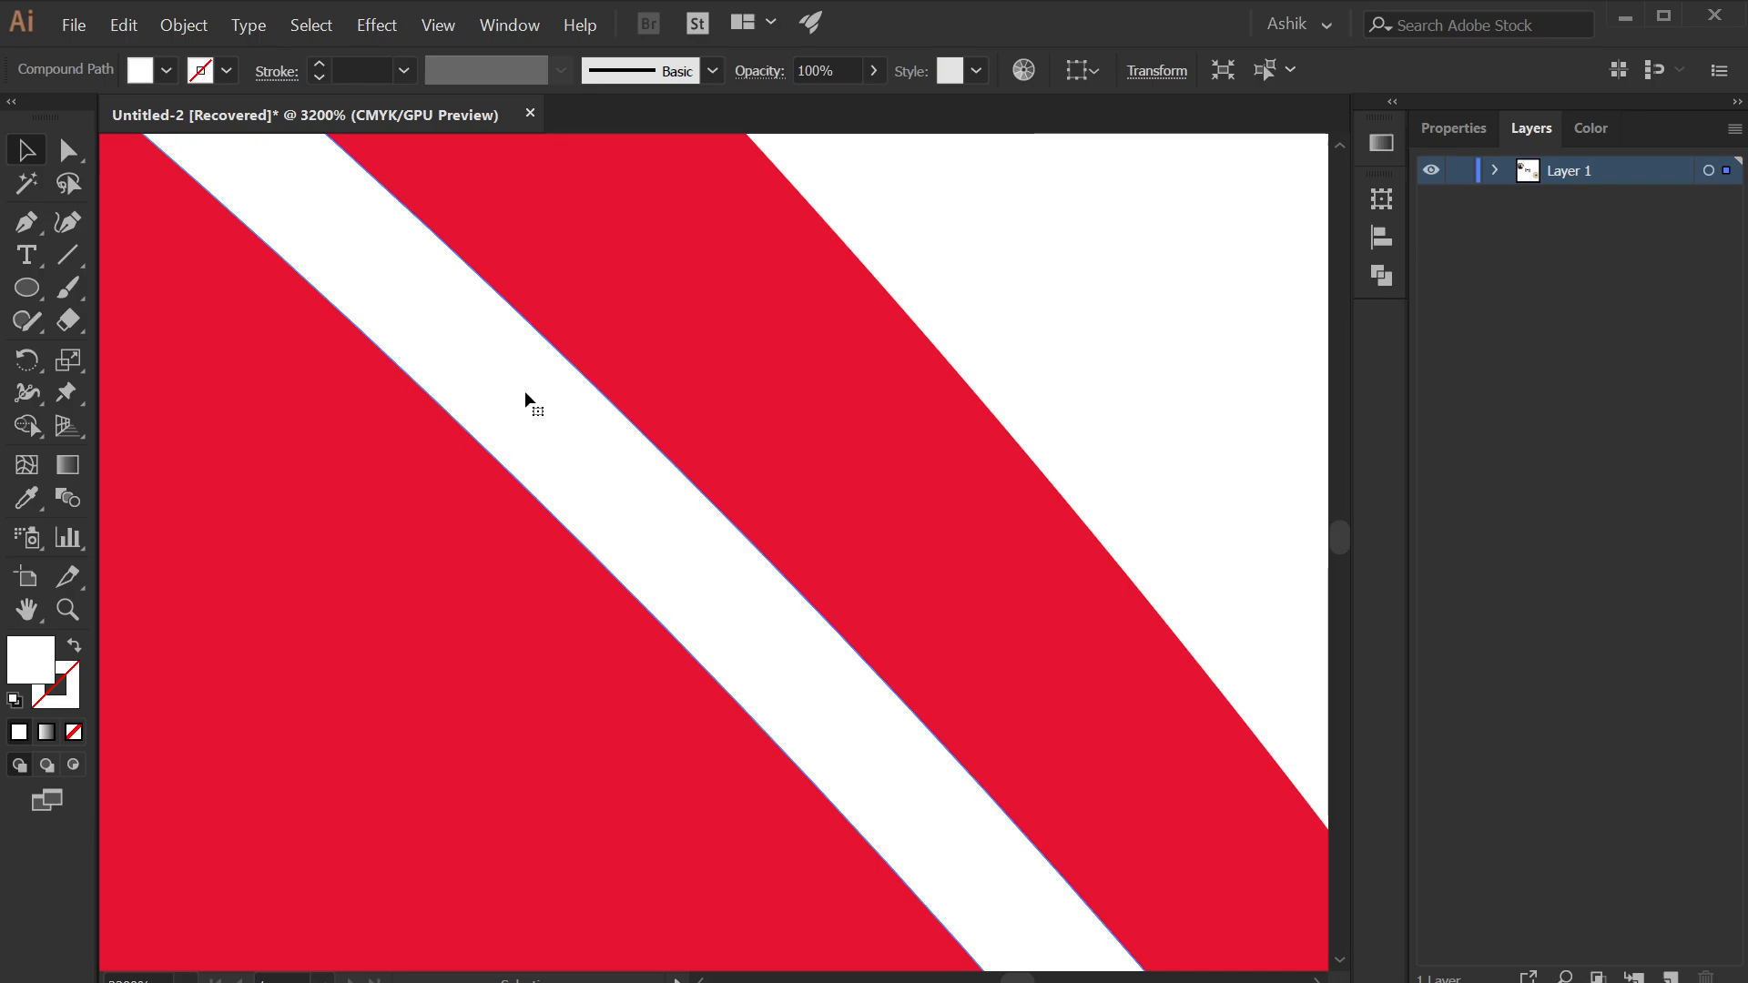
{"action": "key", "text": "ctrl+minus"}
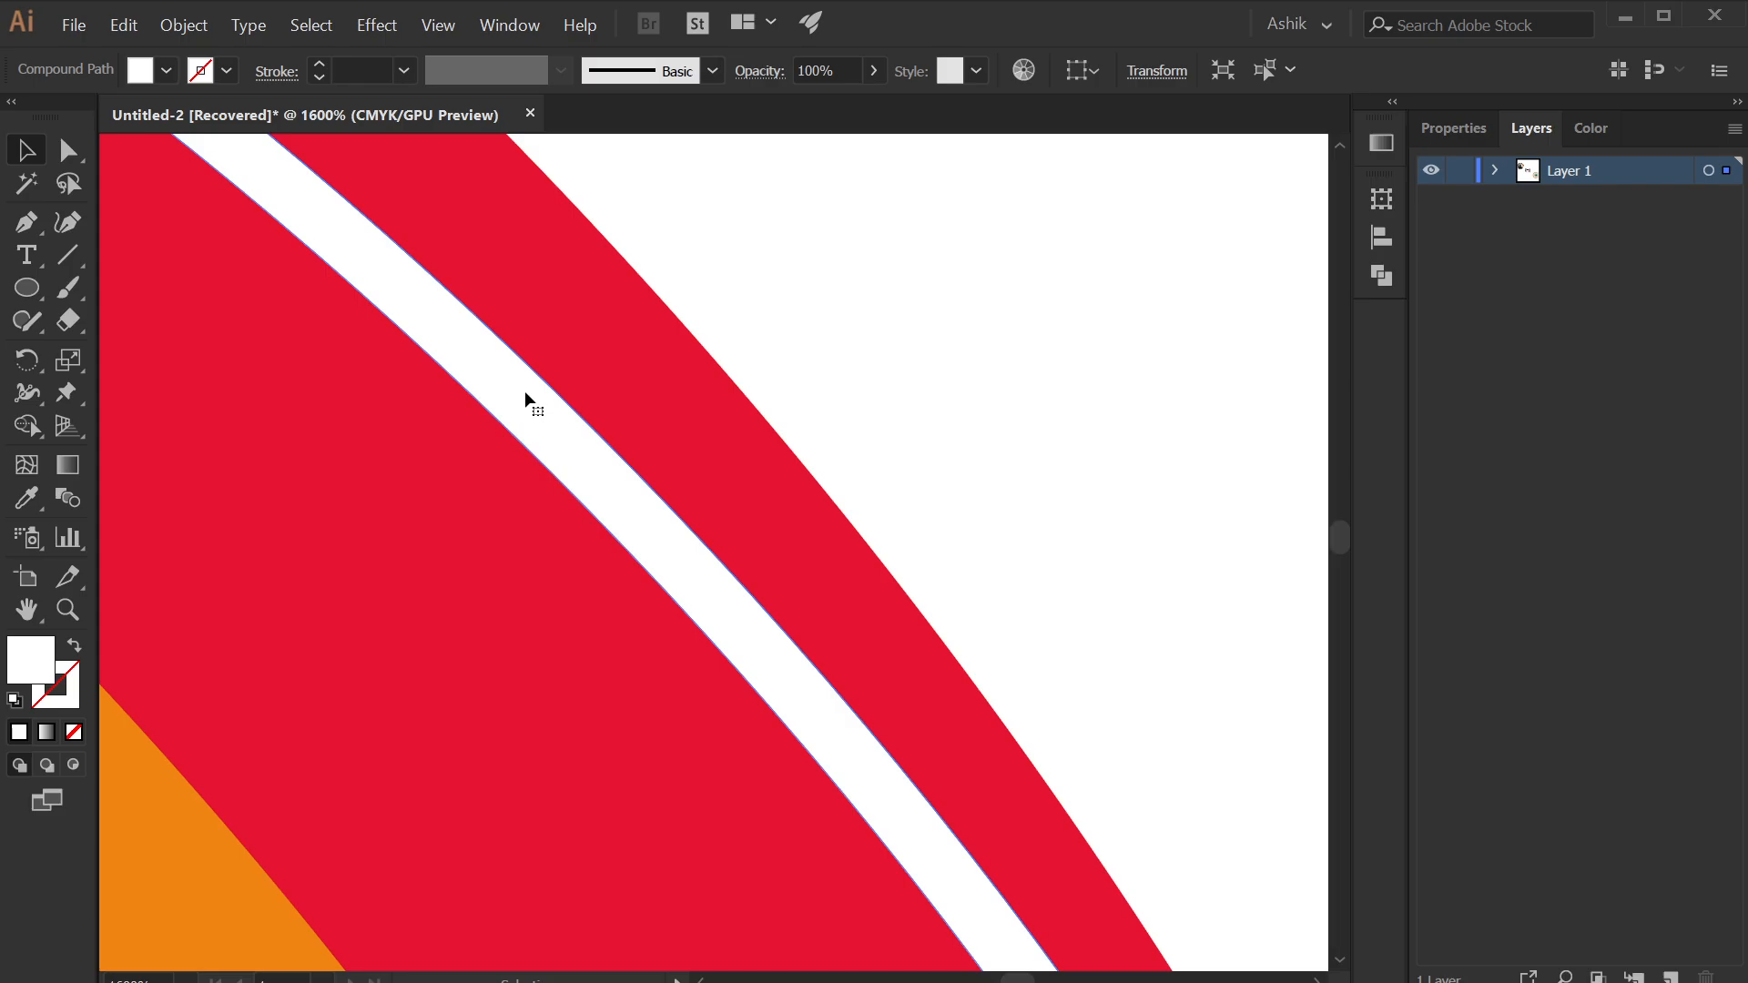
- Examine the whole set of coloured circles and white rings on the artboard
{"action": "key", "text": "ctrl+minus"}
{"action": "key", "text": "ctrl+minus"}
{"action": "key", "text": "ctrl+minus"}
{"action": "key", "text": "ctrl+minus"}
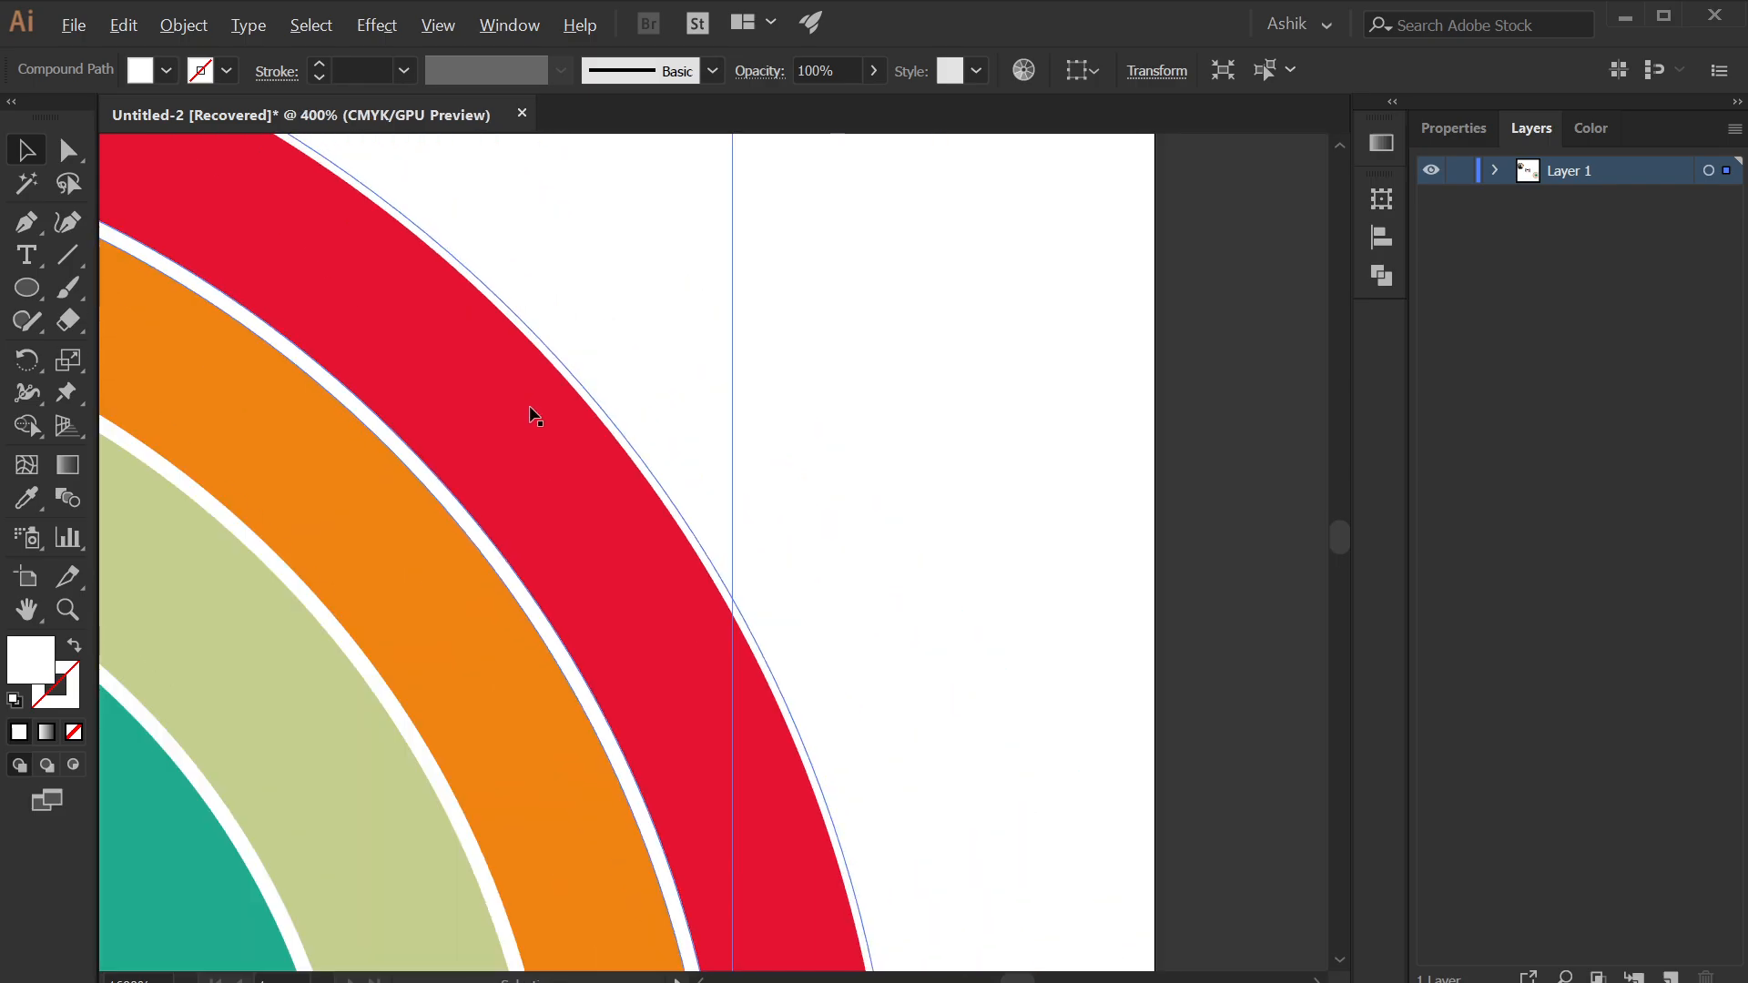
{"action": "key", "text": "ctrl+minus"}
{"action": "key", "text": "ctrl+minus"}
{"action": "key", "text": "ctrl+minus"}
{"action": "key", "text": "ctrl+minus"}
{"action": "key", "text": "ctrl+minus"}
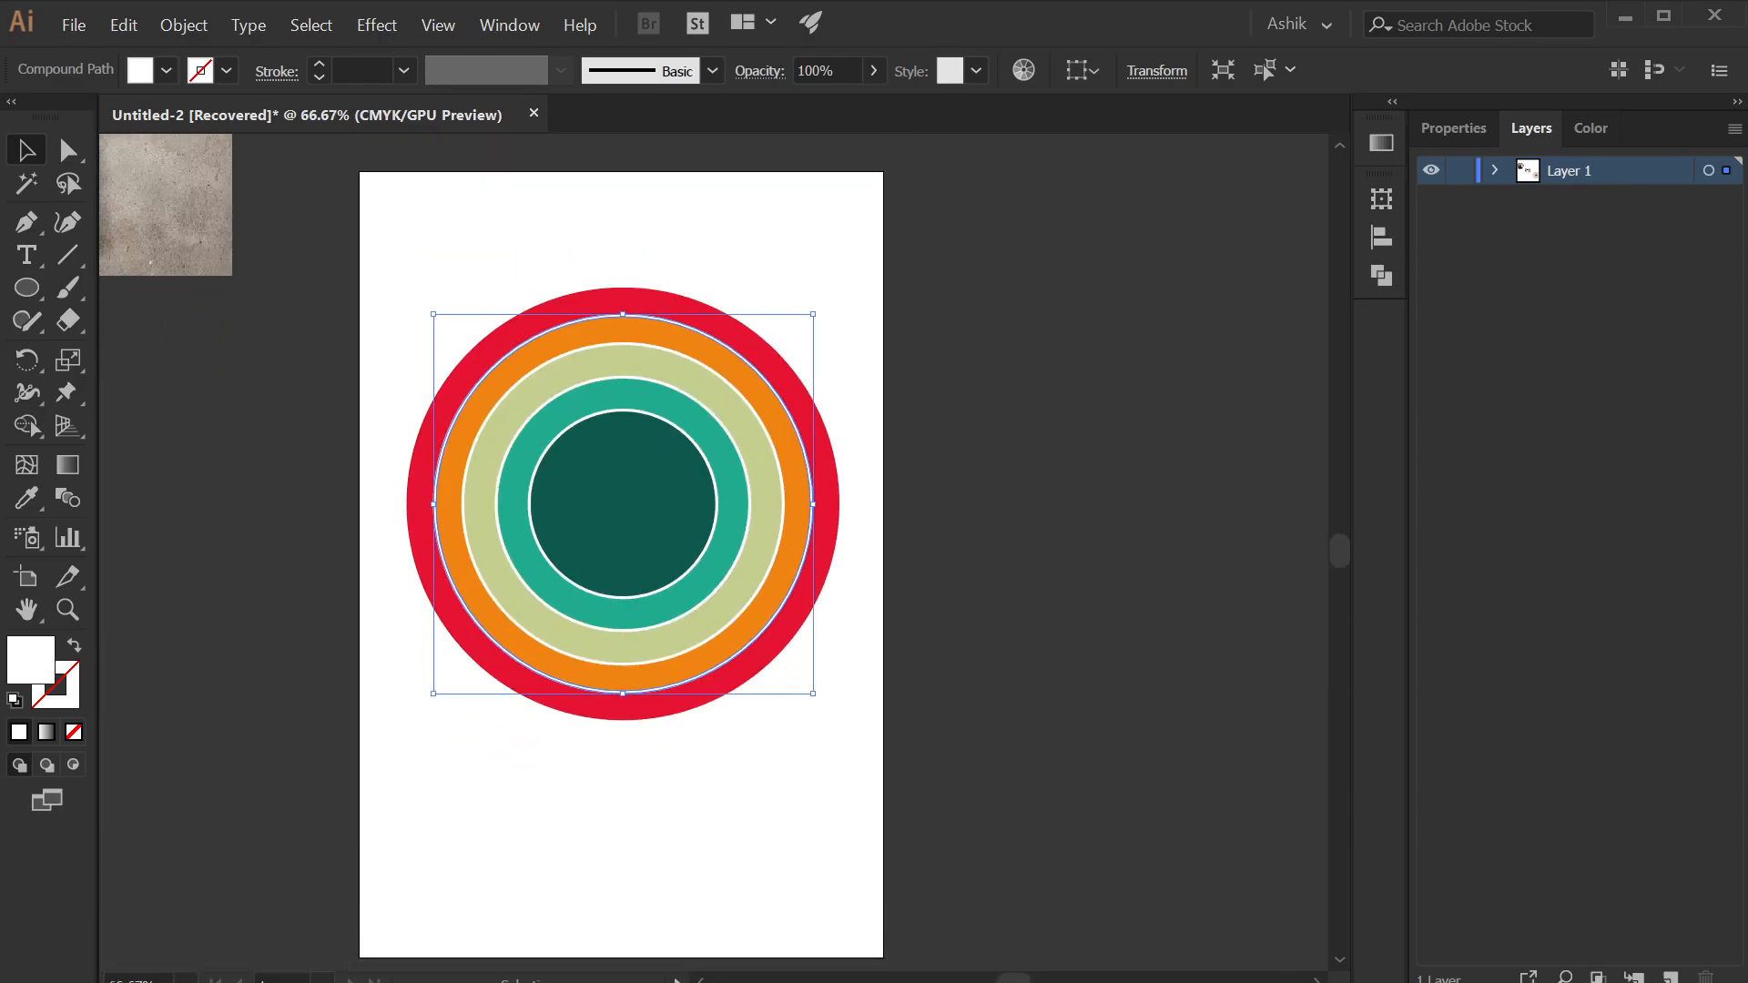
- Switch to Microsoft Edge and search Google Images for "mountain climber person with stick"
{"action": "key", "text": "super"}
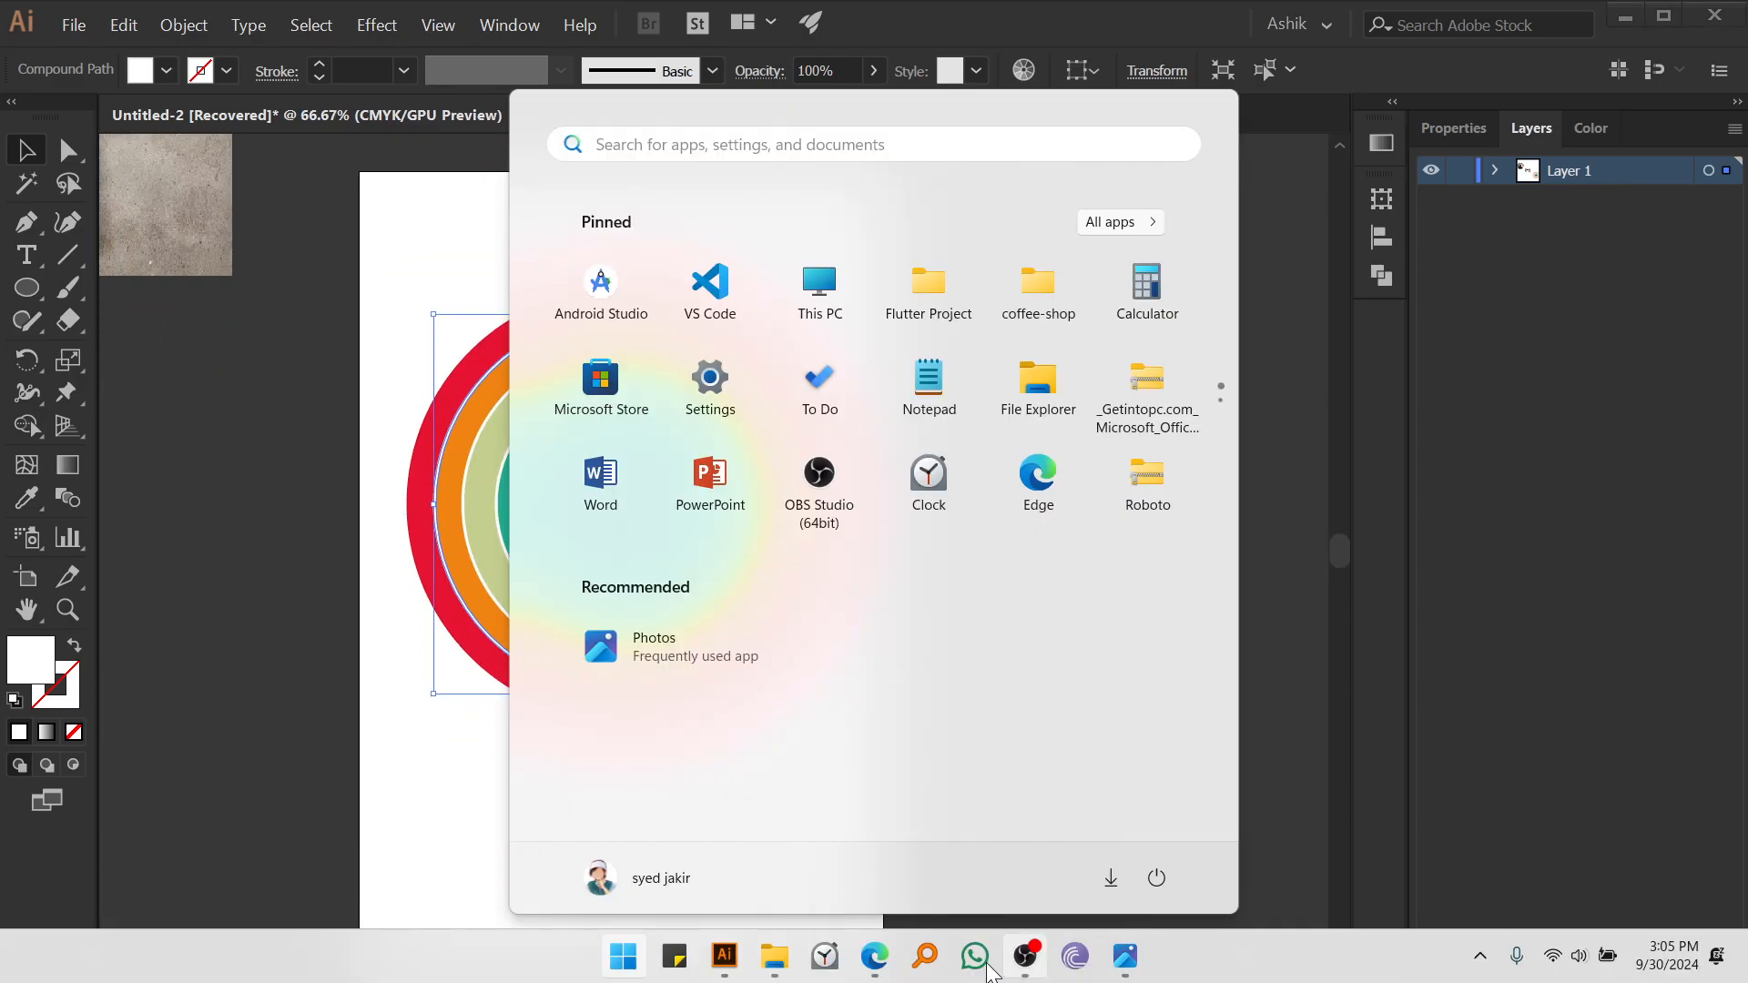
{"action": "left_click", "coordinate": [883, 963]}
{"action": "left_click", "coordinate": [232, 56]}
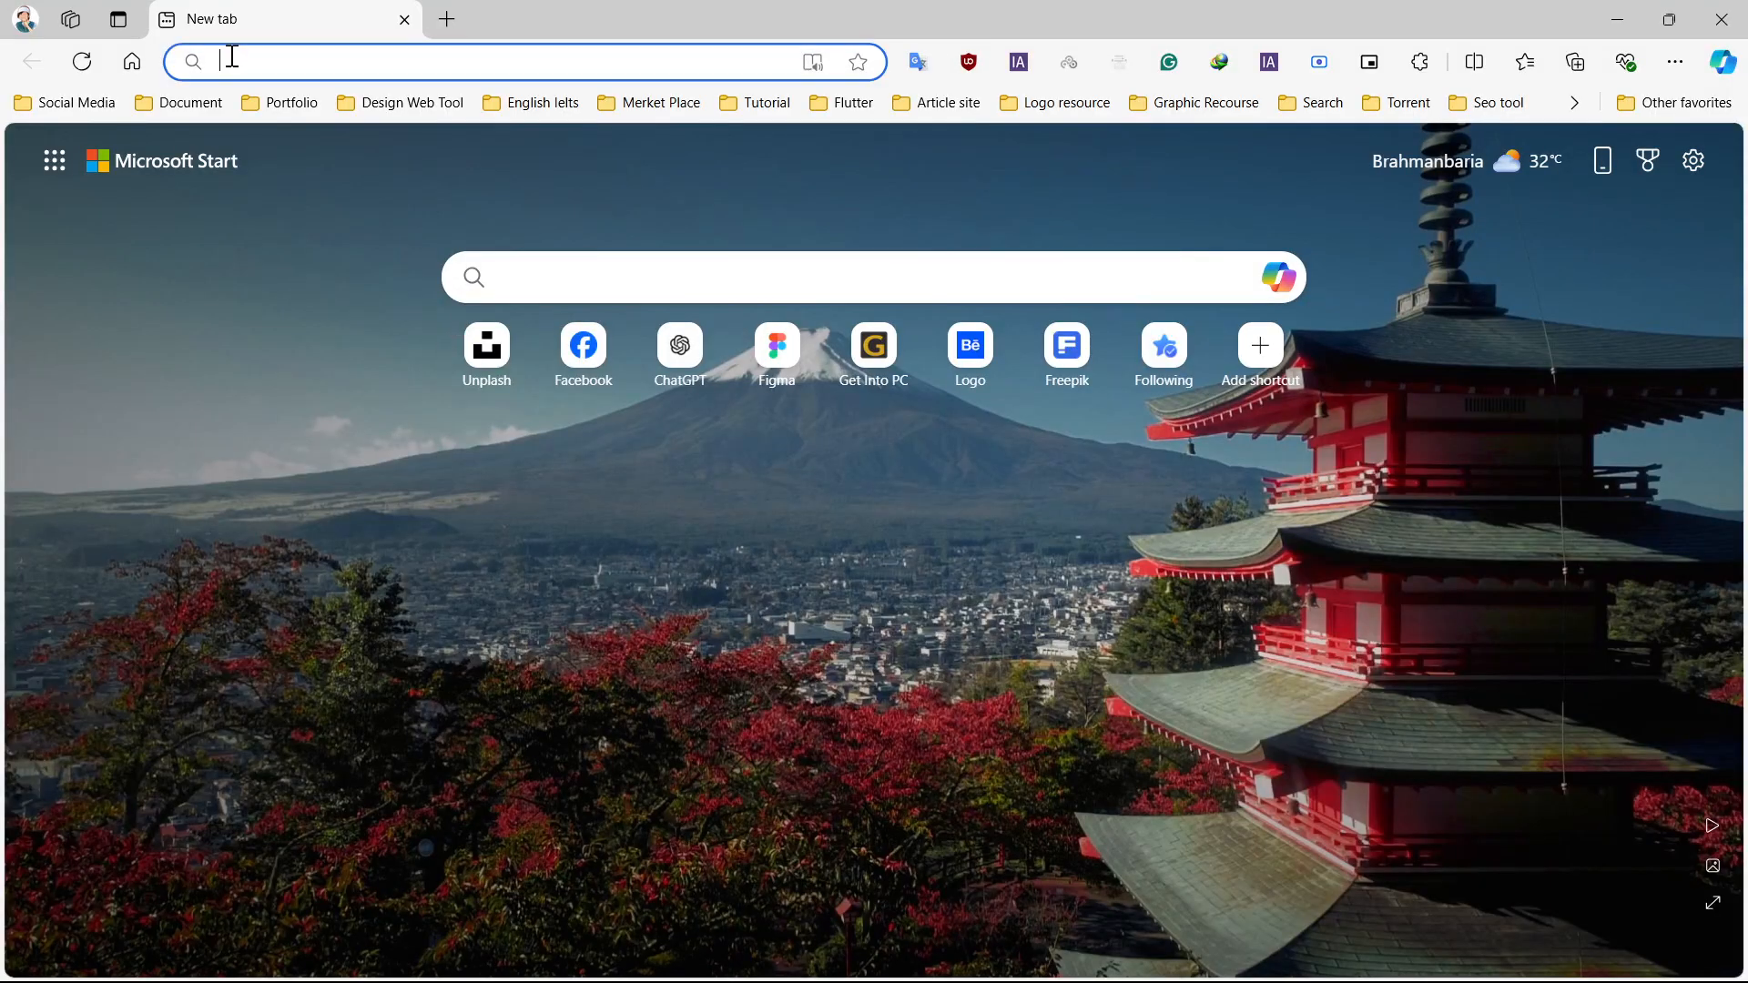
{"action": "type", "text": "mo"}
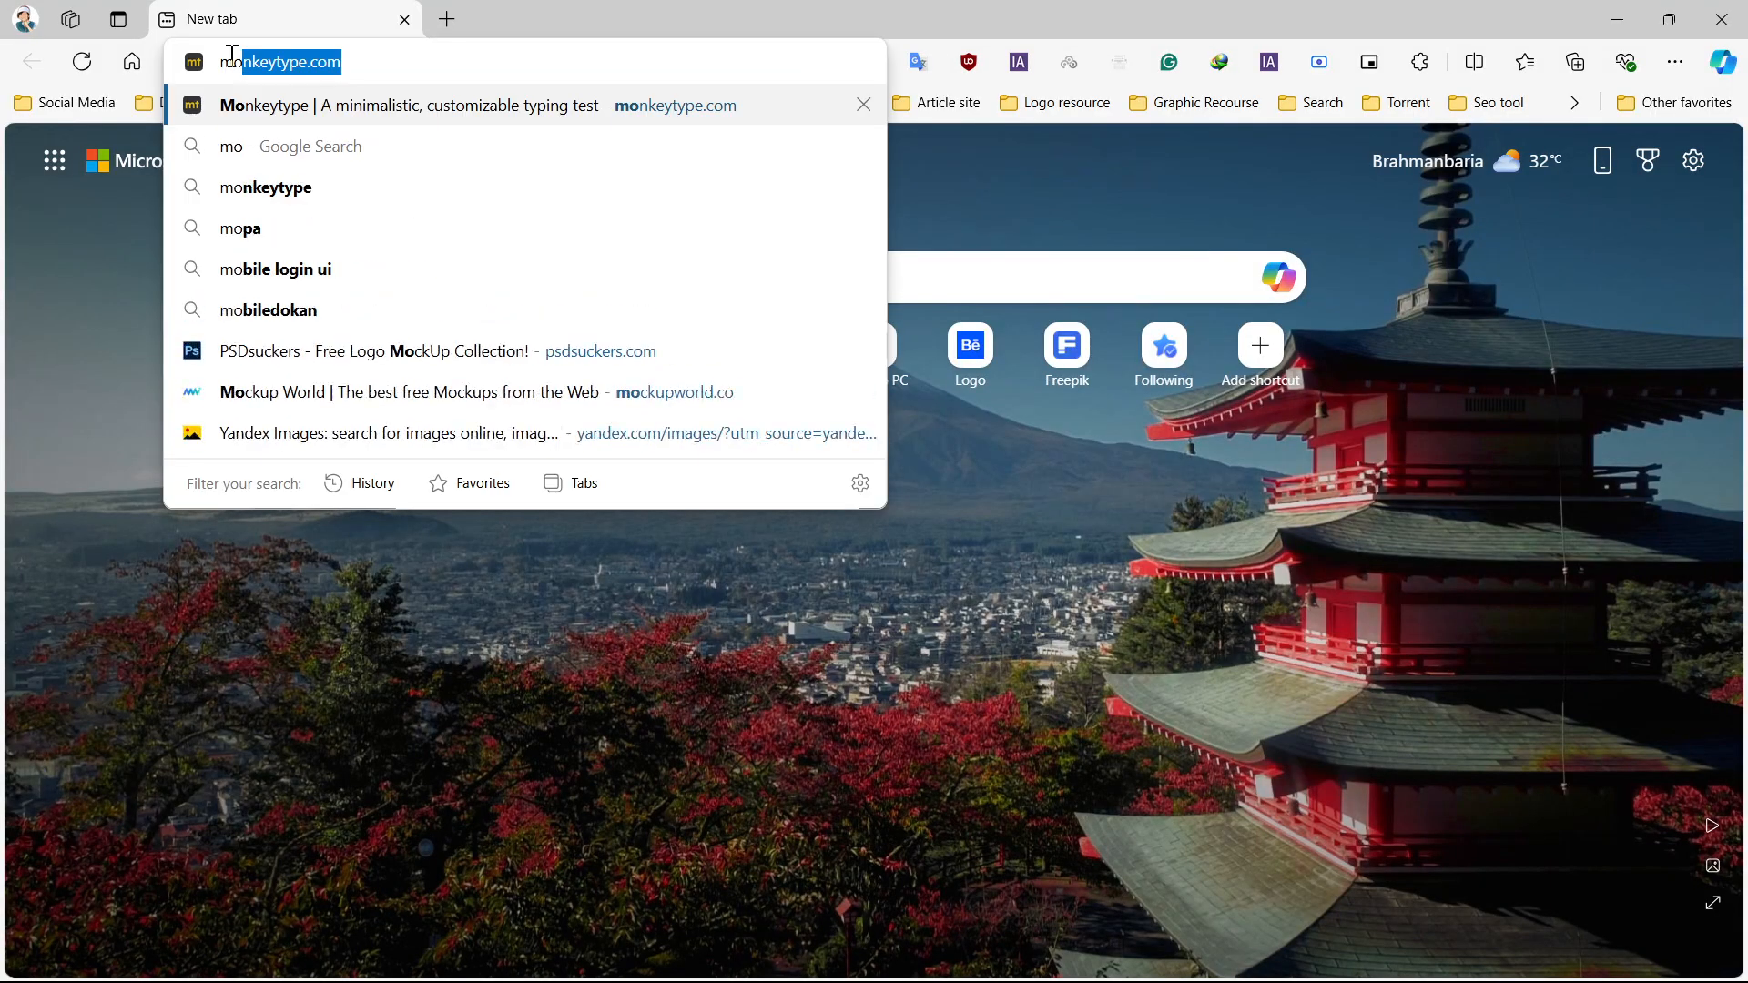
{"action": "type", "text": "ntain cli"}
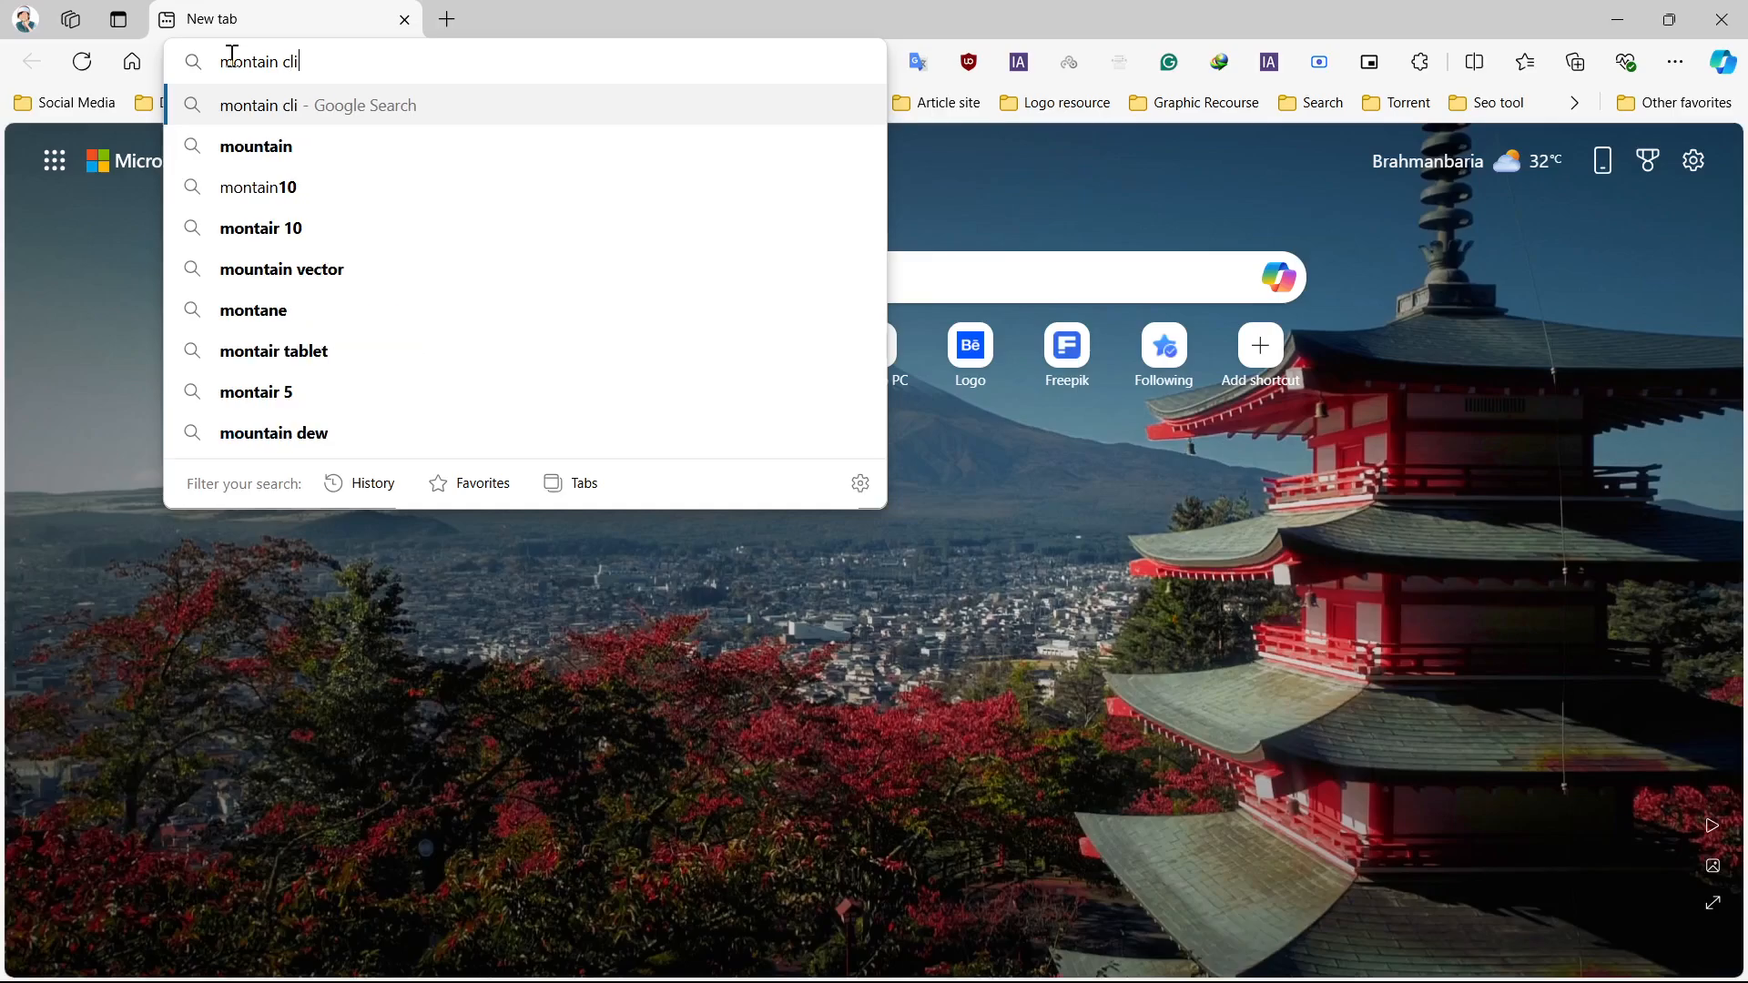
{"action": "type", "text": "mber pe"}
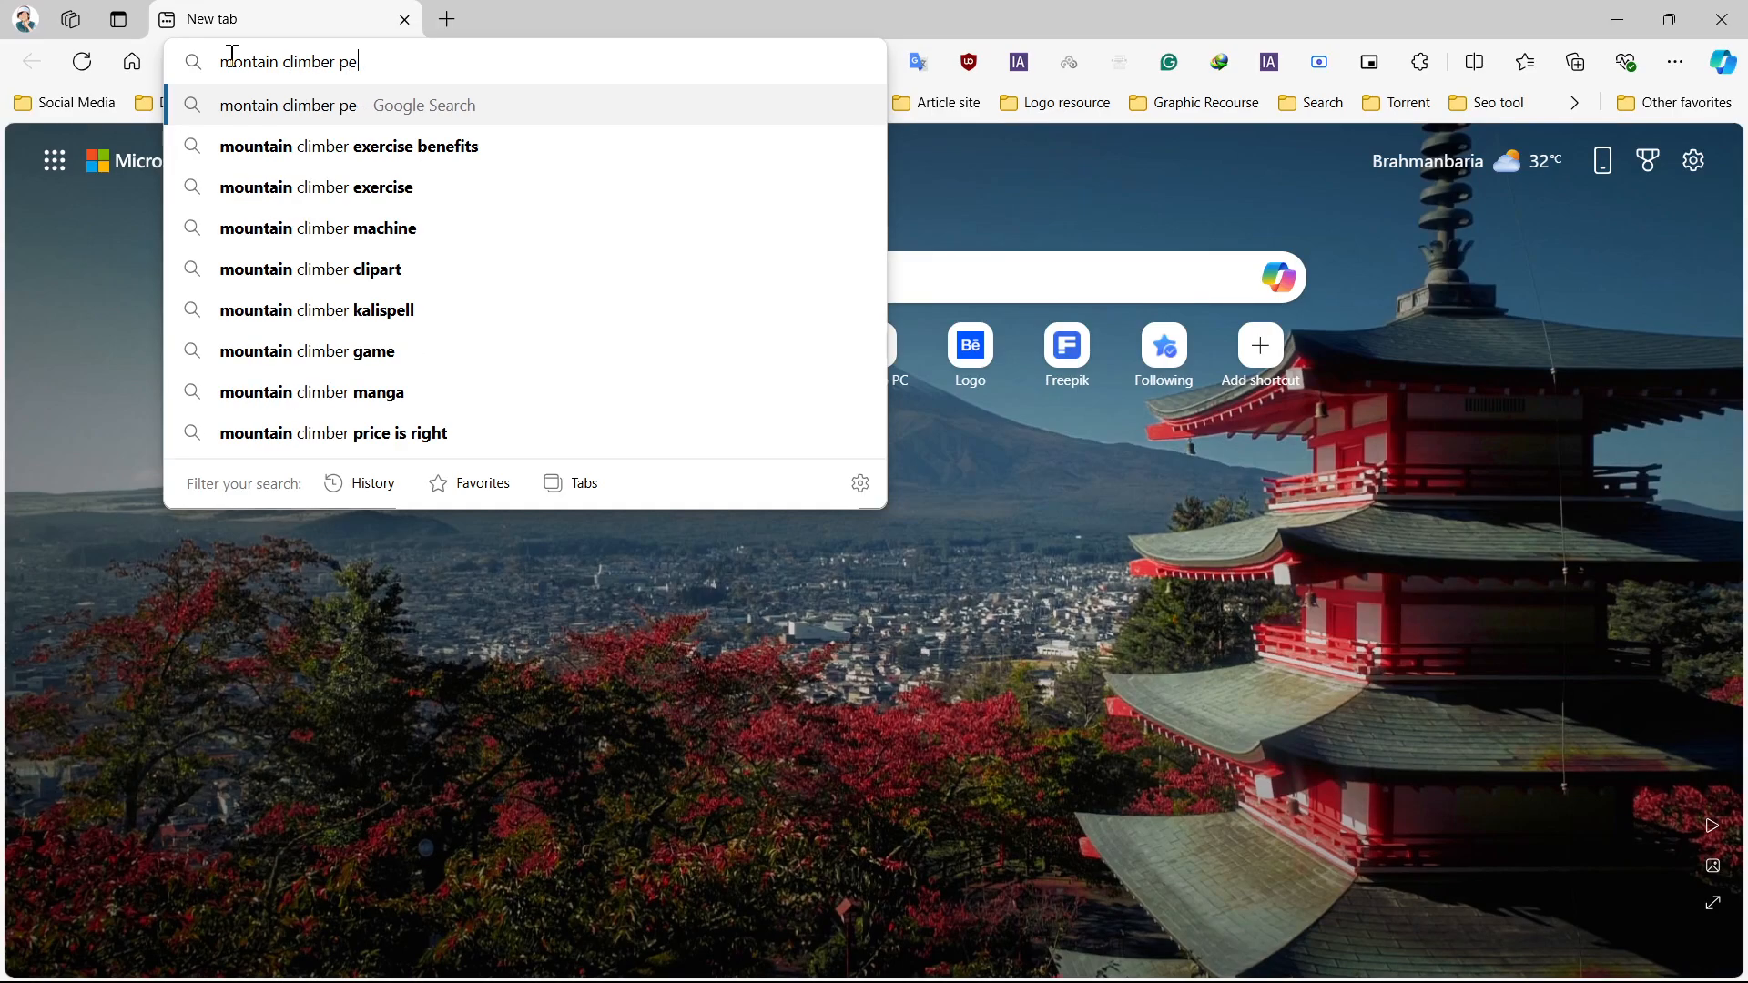
{"action": "type", "text": "rson w"}
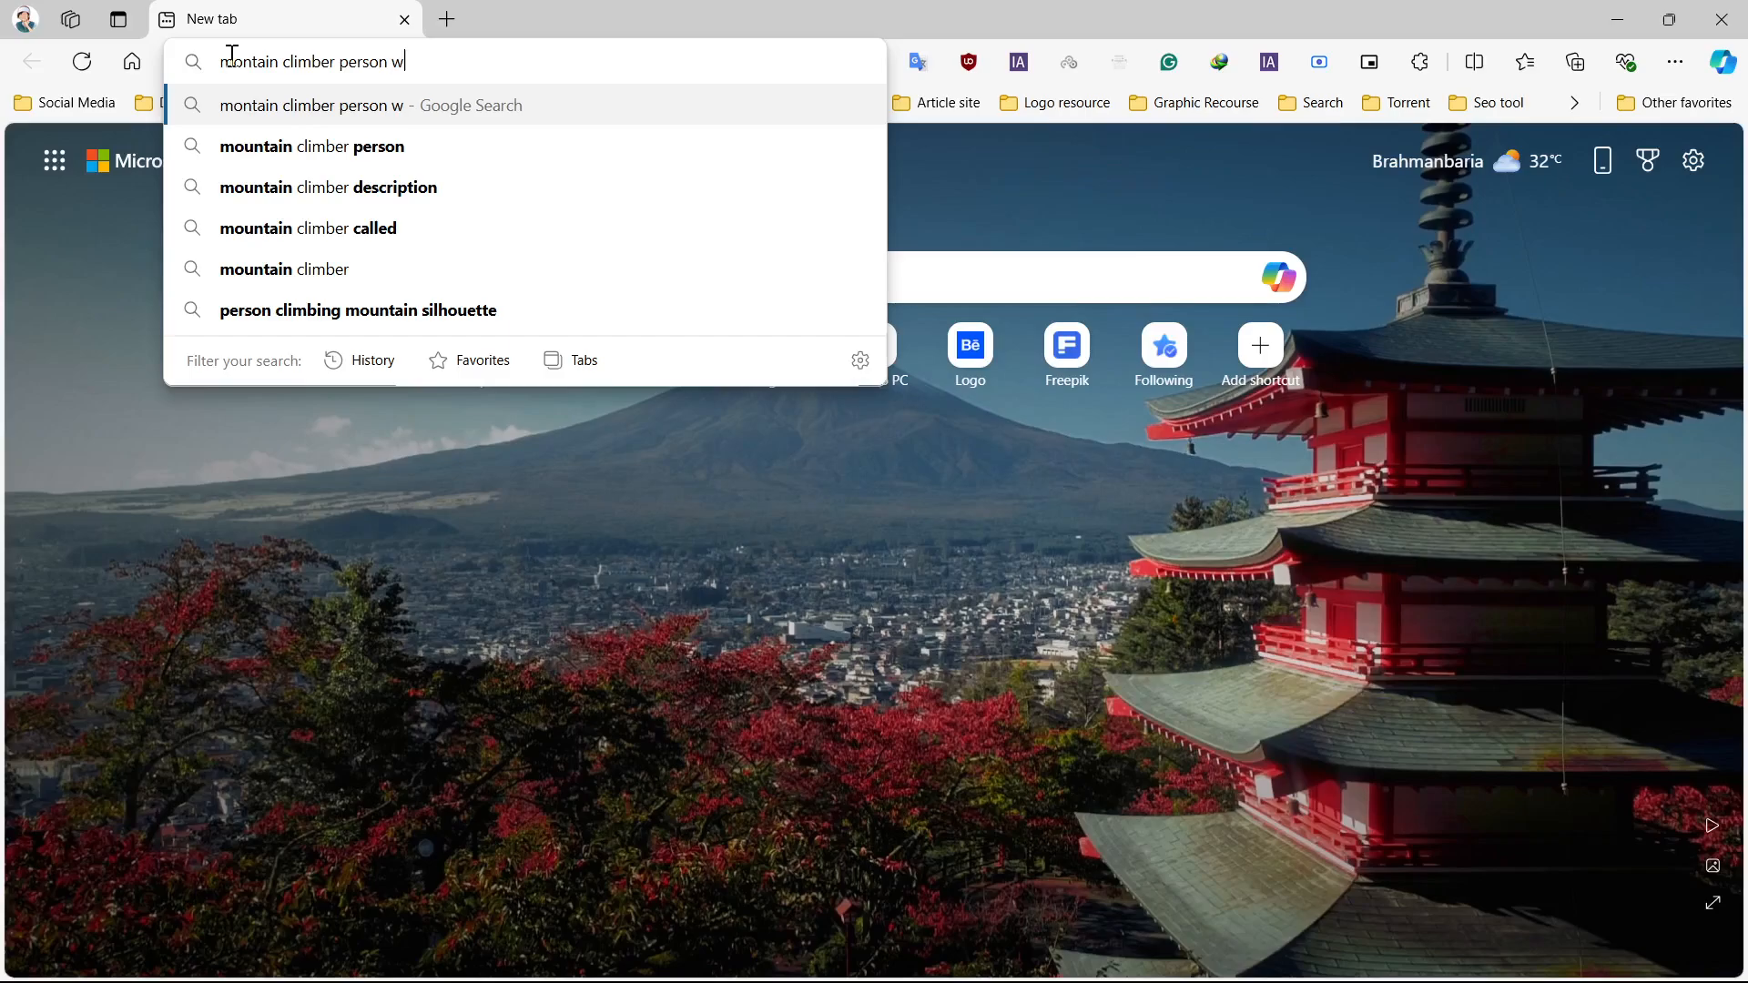
{"action": "type", "text": "ith stick"}
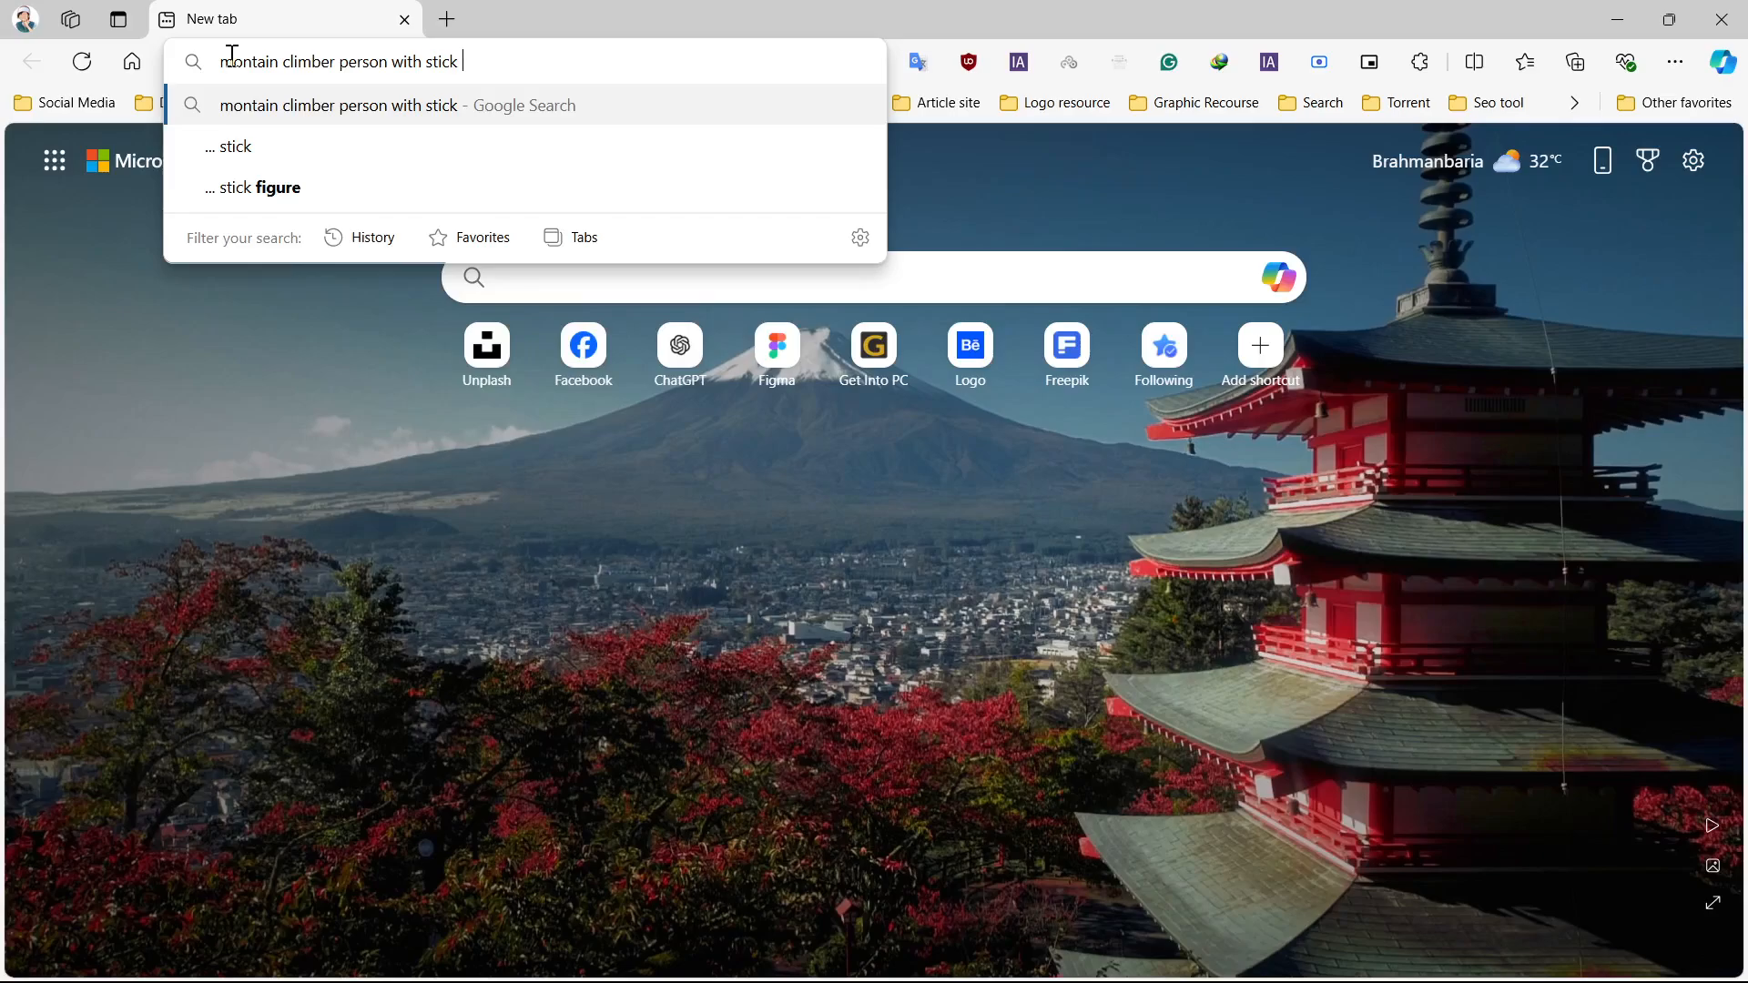
{"action": "key", "text": "Return"}
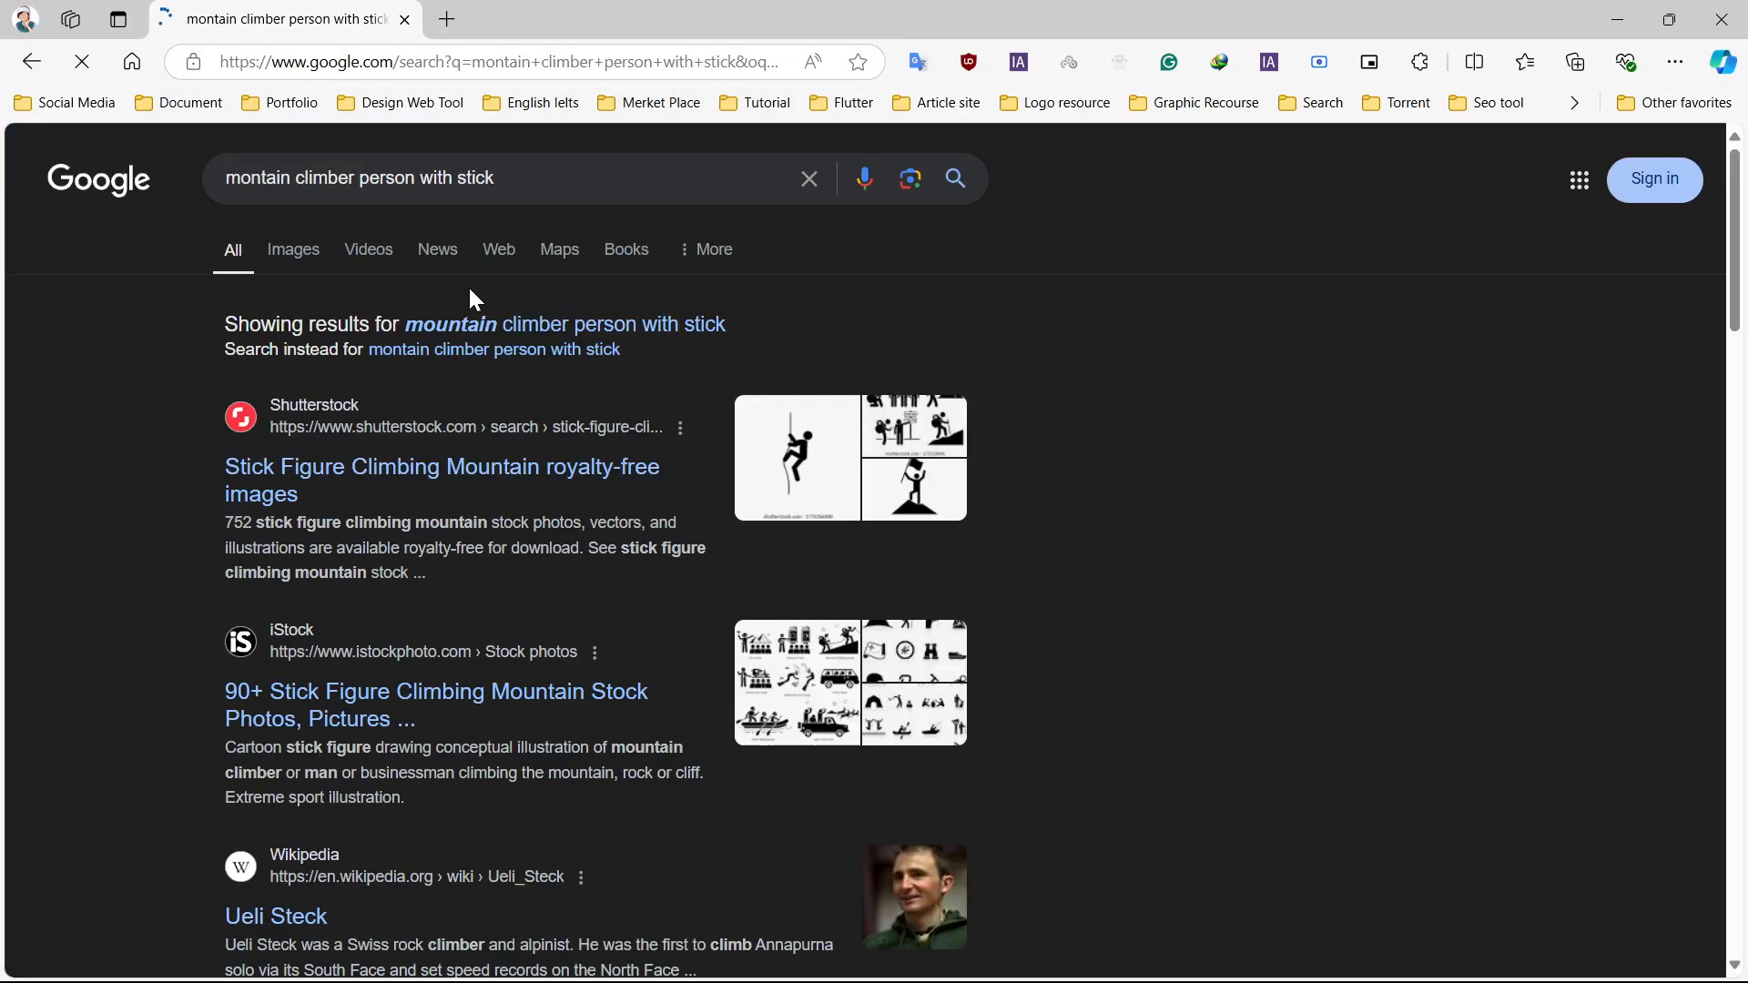
{"action": "left_click", "coordinate": [299, 252]}
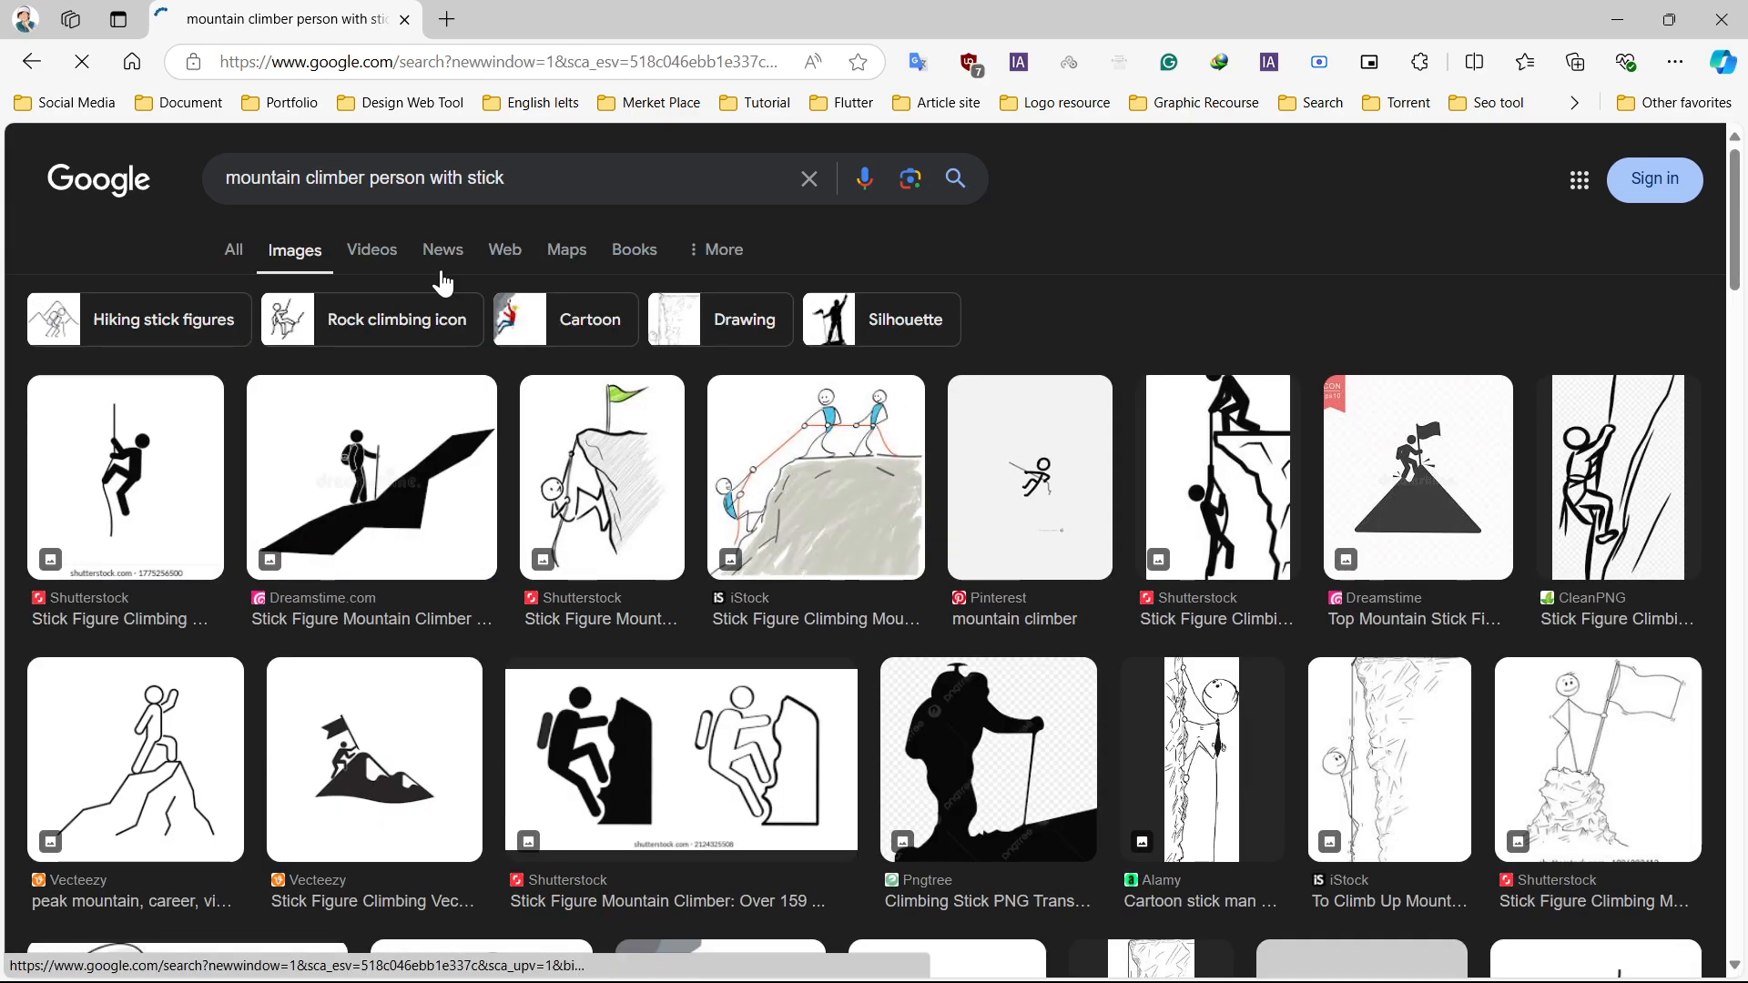
- Look through the climber images and refine the search to "mountain climber vector with stick"
{"action": "scroll", "coordinate": [443, 282], "scroll_direction": "down", "scroll_amount": 2}
{"action": "scroll", "coordinate": [443, 283], "scroll_direction": "down", "scroll_amount": 6}
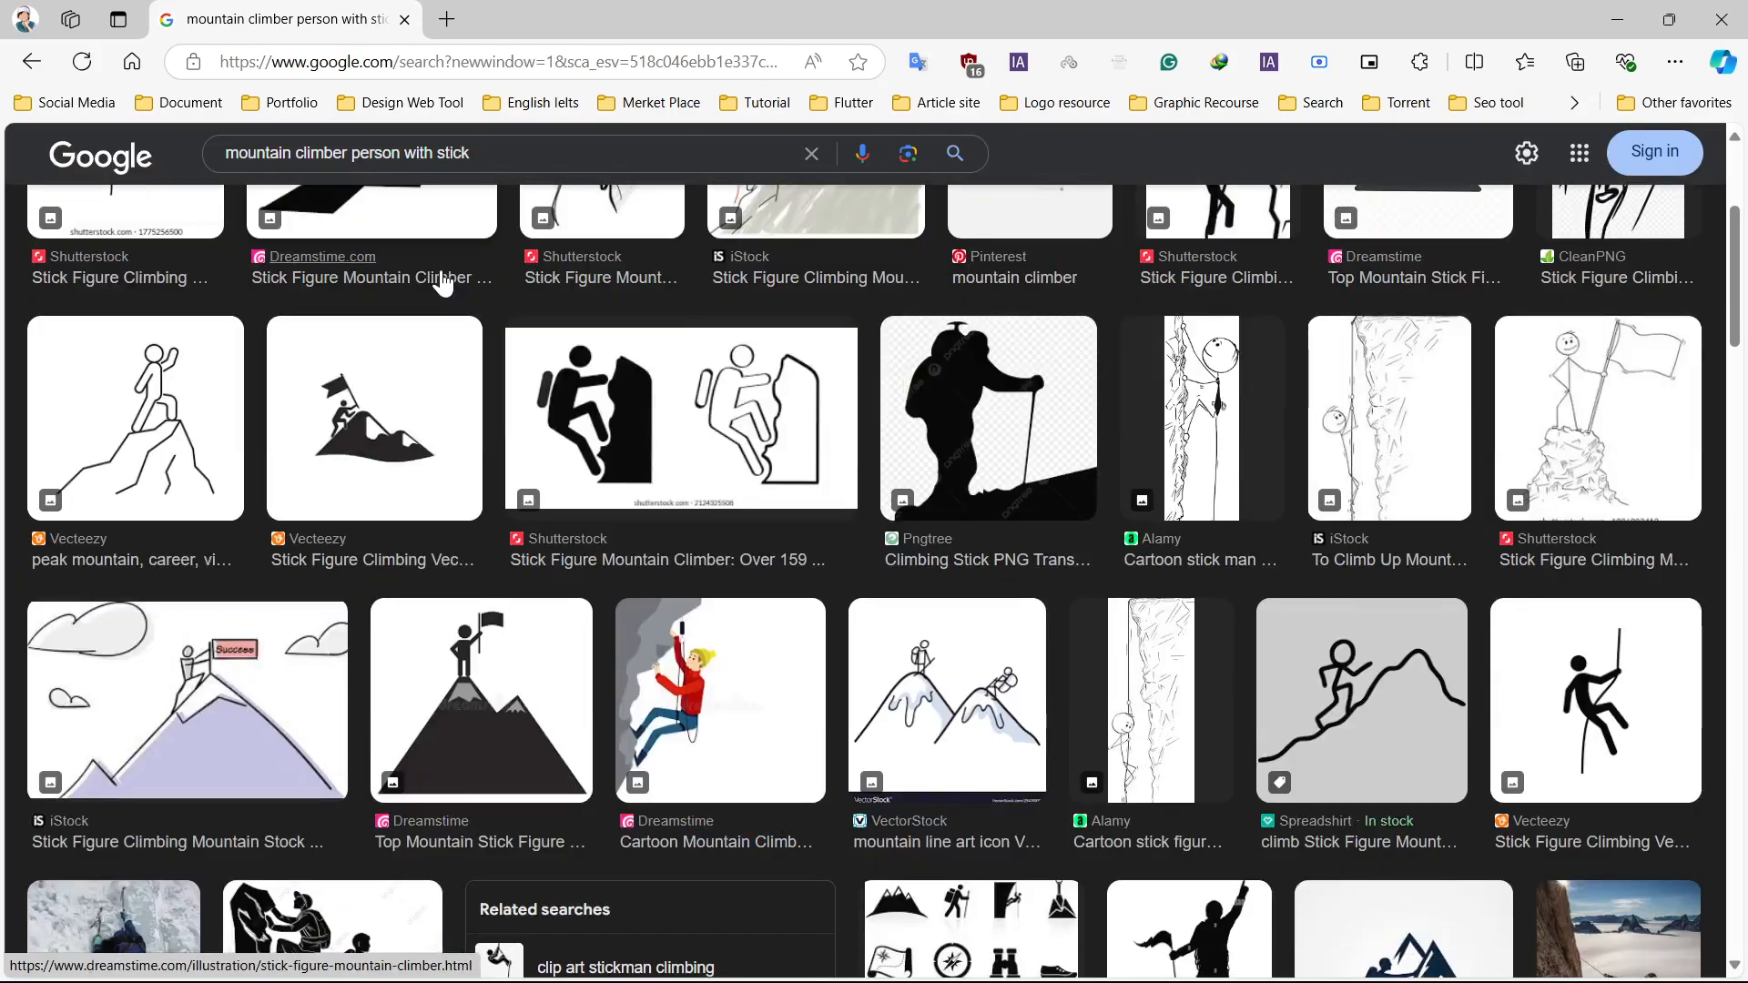
{"action": "scroll", "coordinate": [443, 282], "scroll_direction": "down", "scroll_amount": 8}
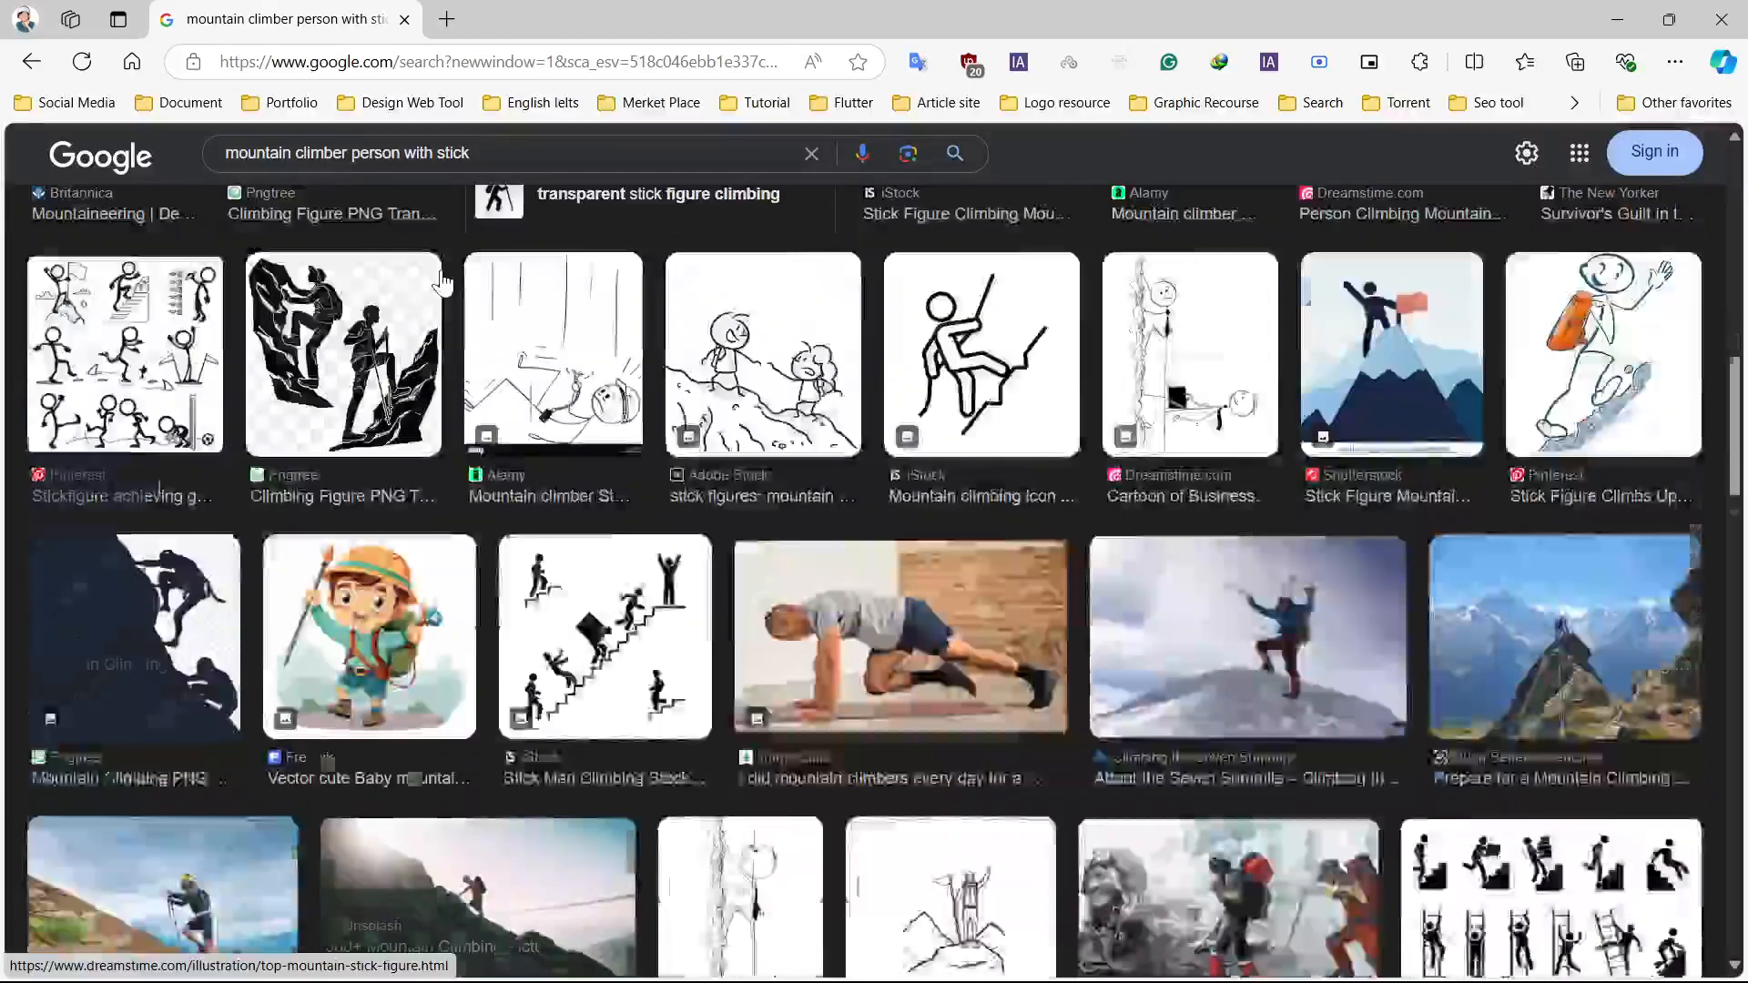
{"action": "scroll", "coordinate": [492, 316], "scroll_direction": "up", "scroll_amount": 5}
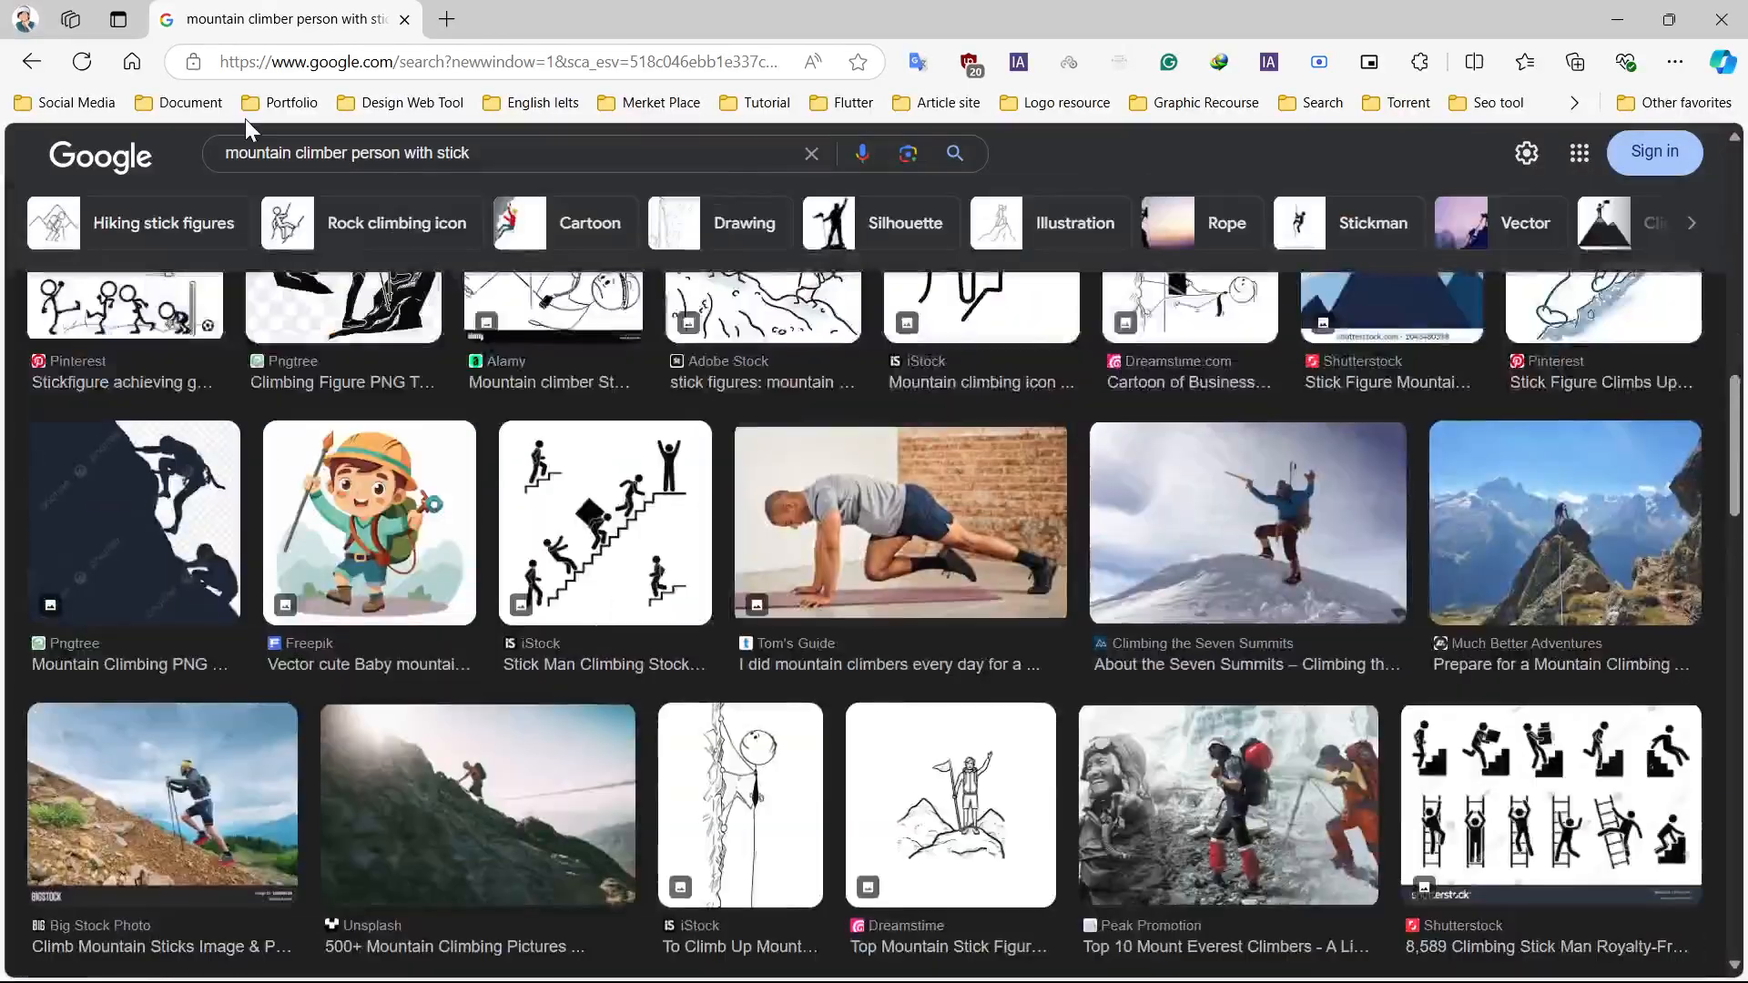
{"action": "left_click", "coordinate": [361, 152]}
{"action": "key", "text": "ctrl+Delete"}
{"action": "key", "text": "BackSpace"}
{"action": "type", "text": "vecto"}
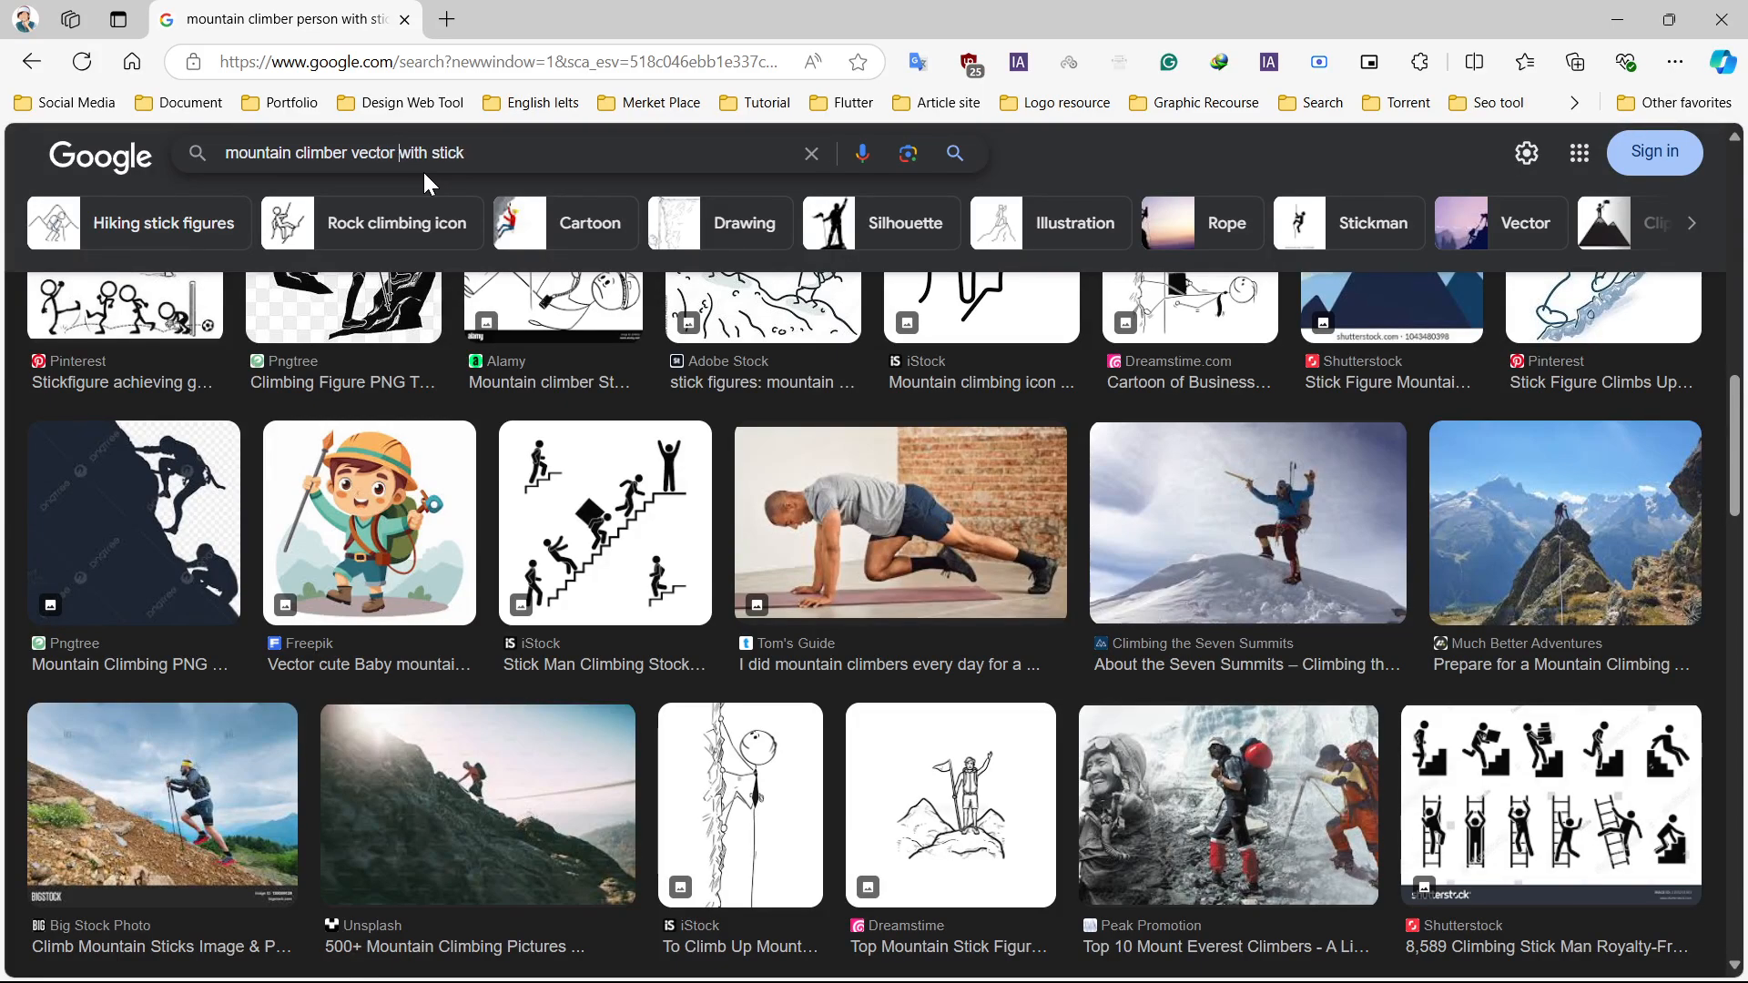
{"action": "key", "text": "Return"}
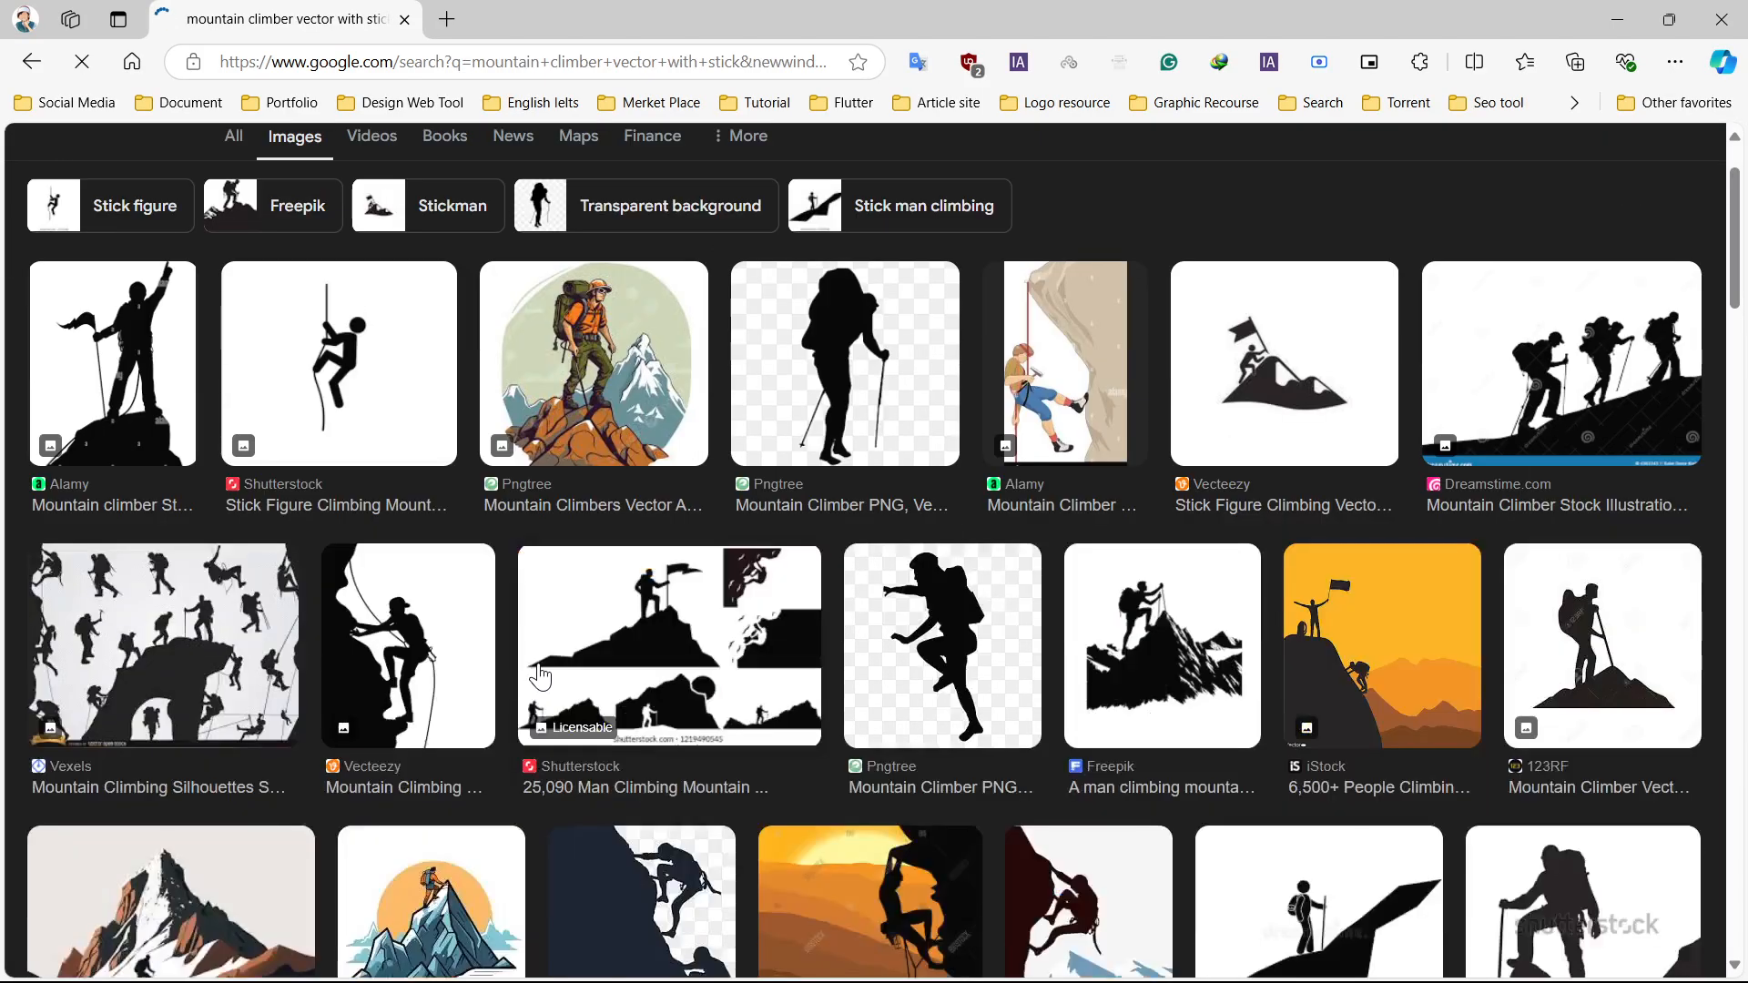
- Look through the vector climber images and limit the results to the Large size
{"action": "scroll", "coordinate": [542, 676], "scroll_direction": "down", "scroll_amount": 3}
{"action": "scroll", "coordinate": [537, 673], "scroll_direction": "down", "scroll_amount": 5}
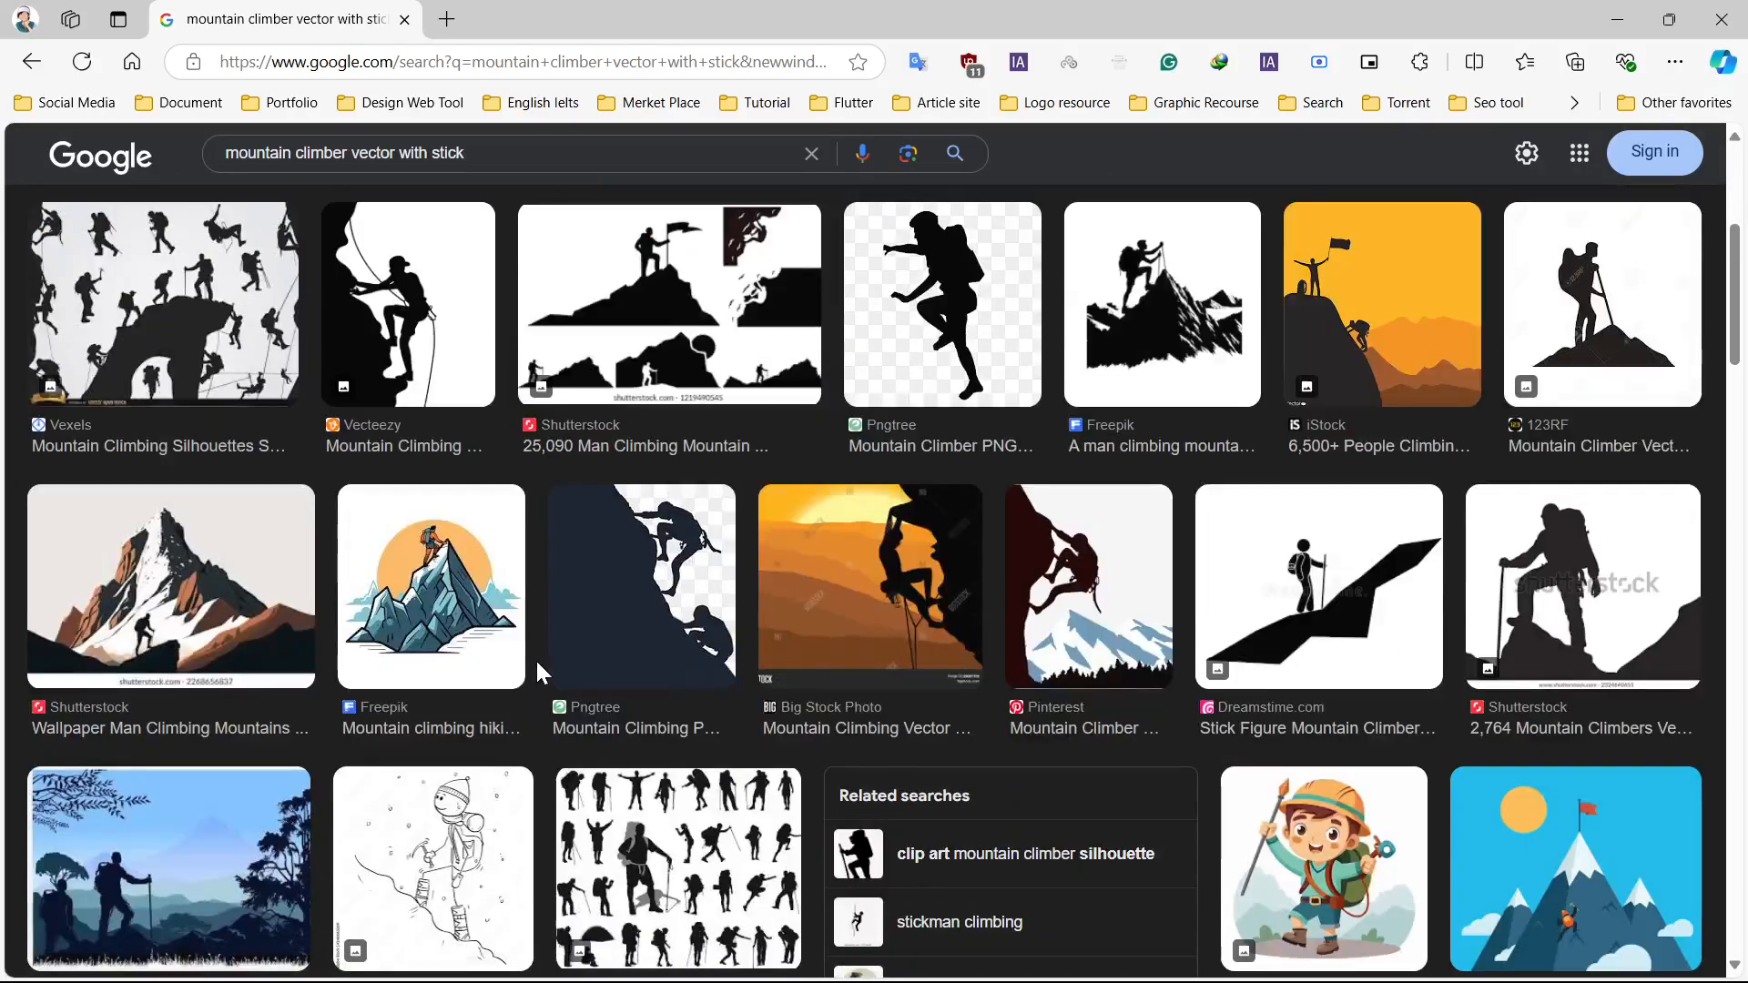
{"action": "scroll", "coordinate": [537, 661], "scroll_direction": "down", "scroll_amount": 6}
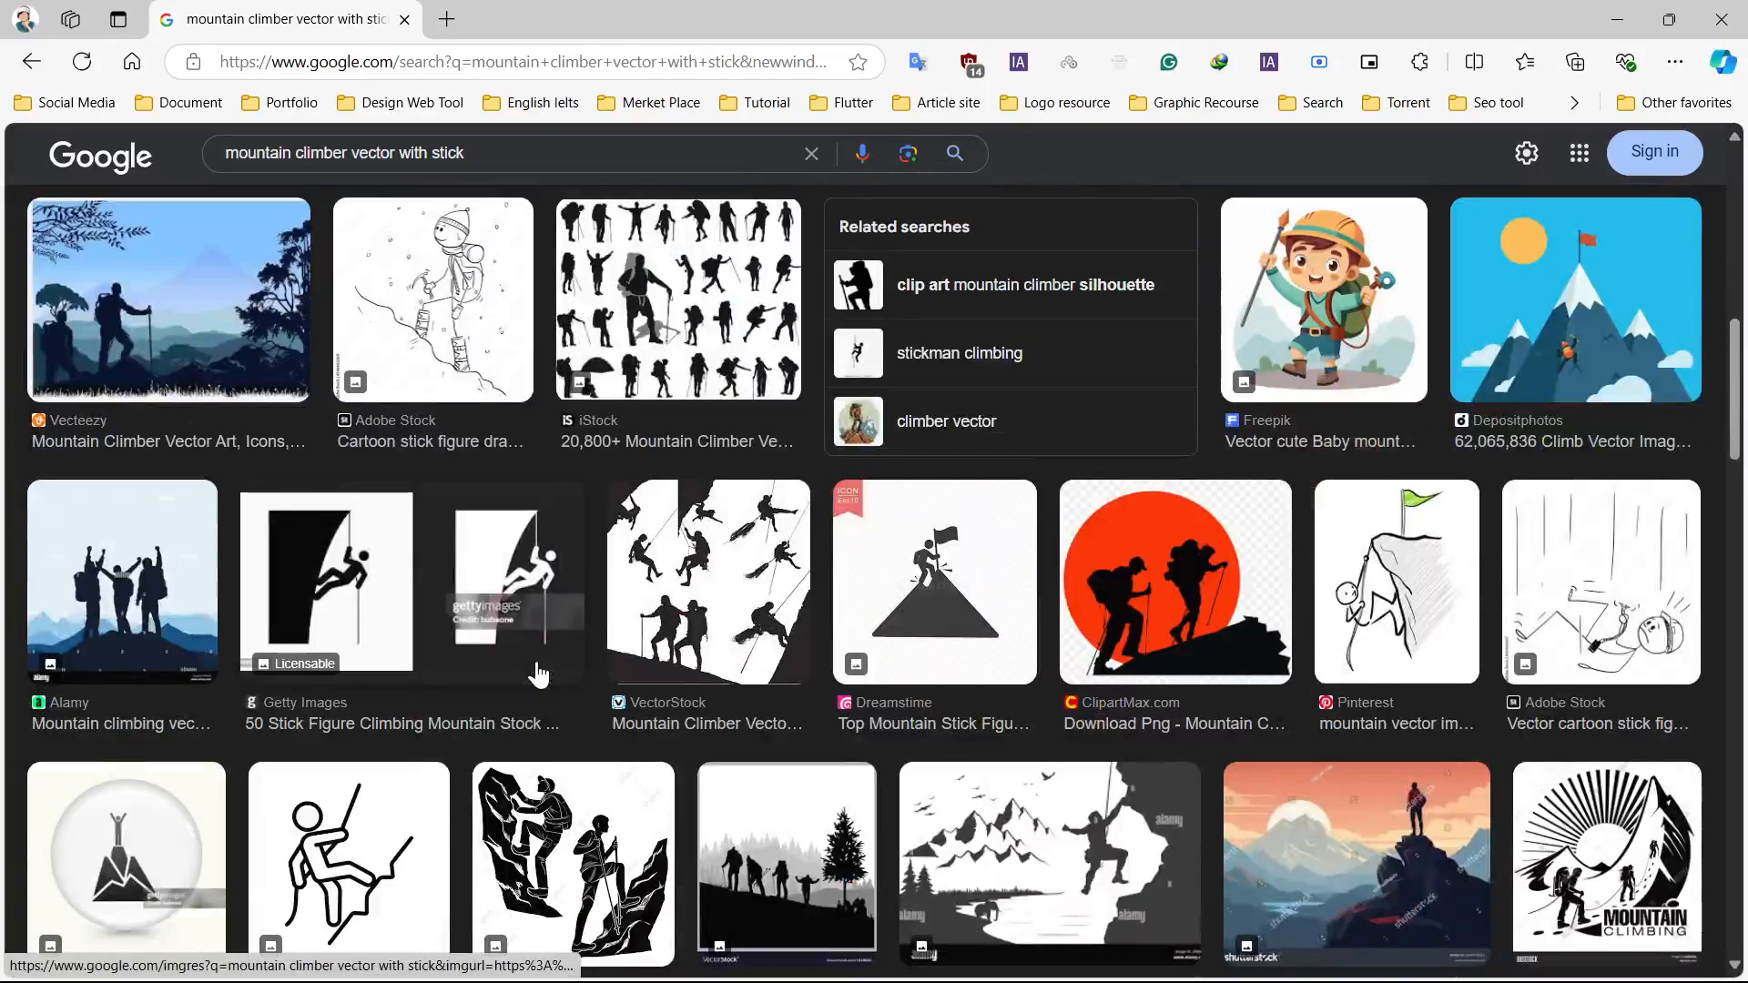
{"action": "scroll", "coordinate": [686, 631], "scroll_direction": "down", "scroll_amount": 2}
{"action": "scroll", "coordinate": [686, 631], "scroll_direction": "up", "scroll_amount": 15}
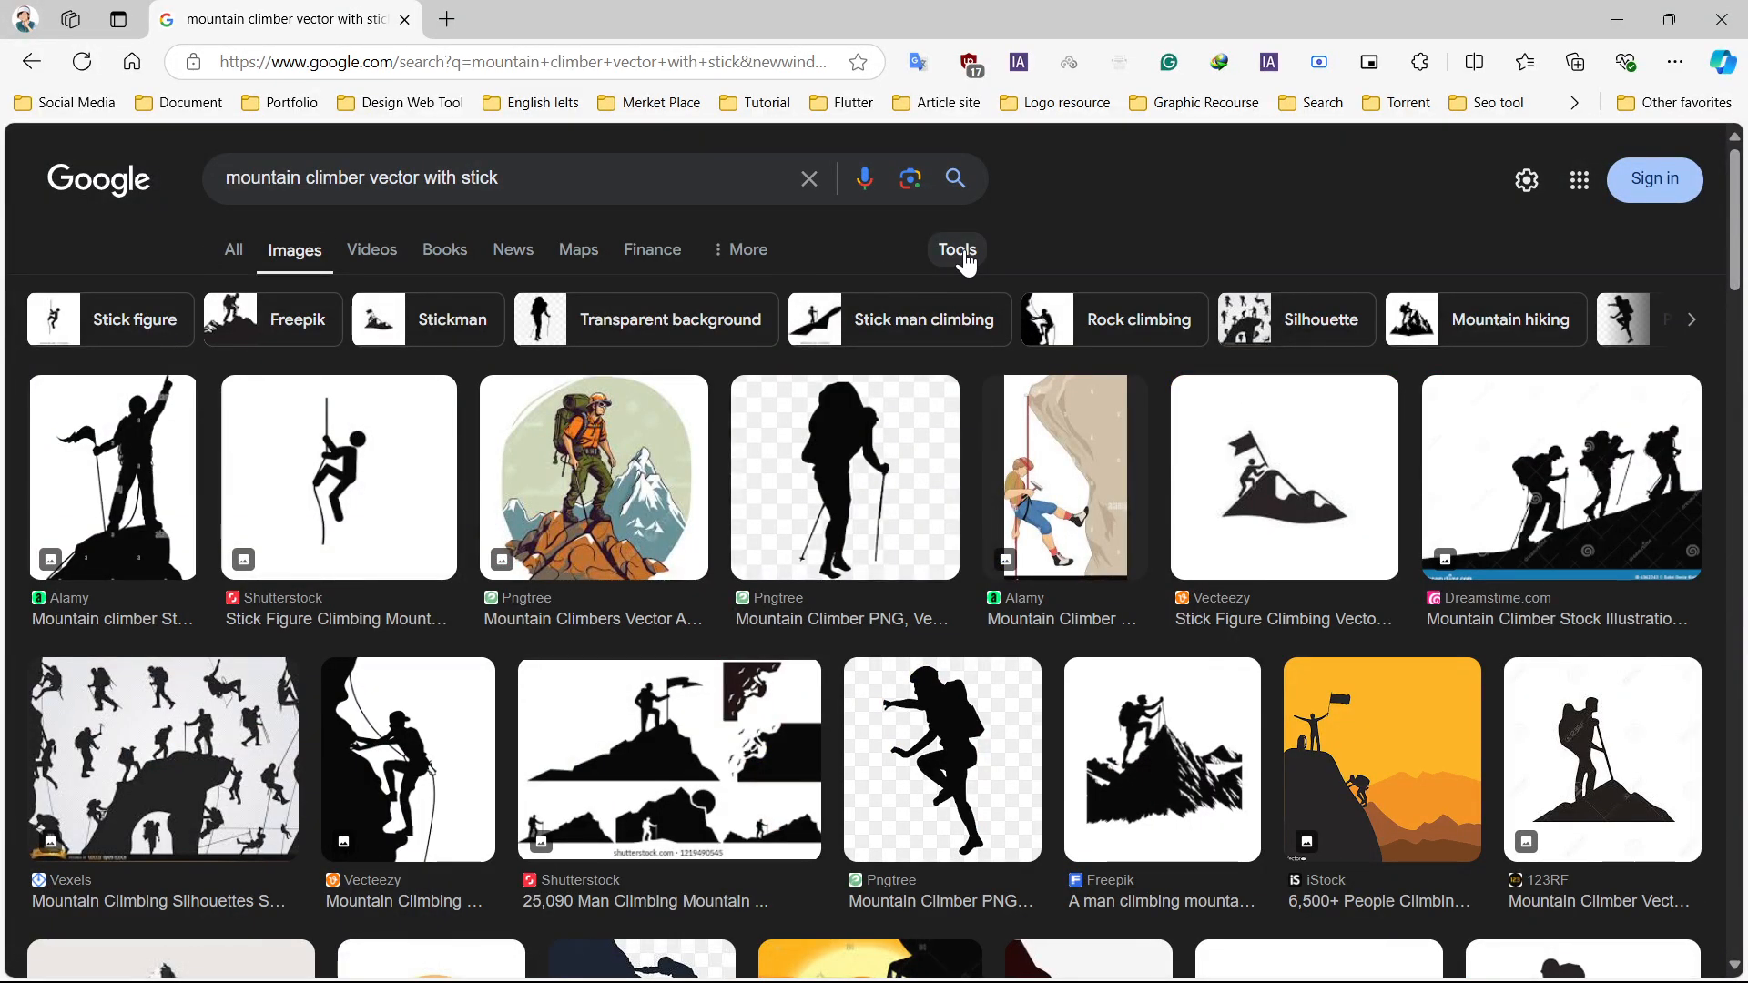
{"action": "left_click", "coordinate": [967, 262]}
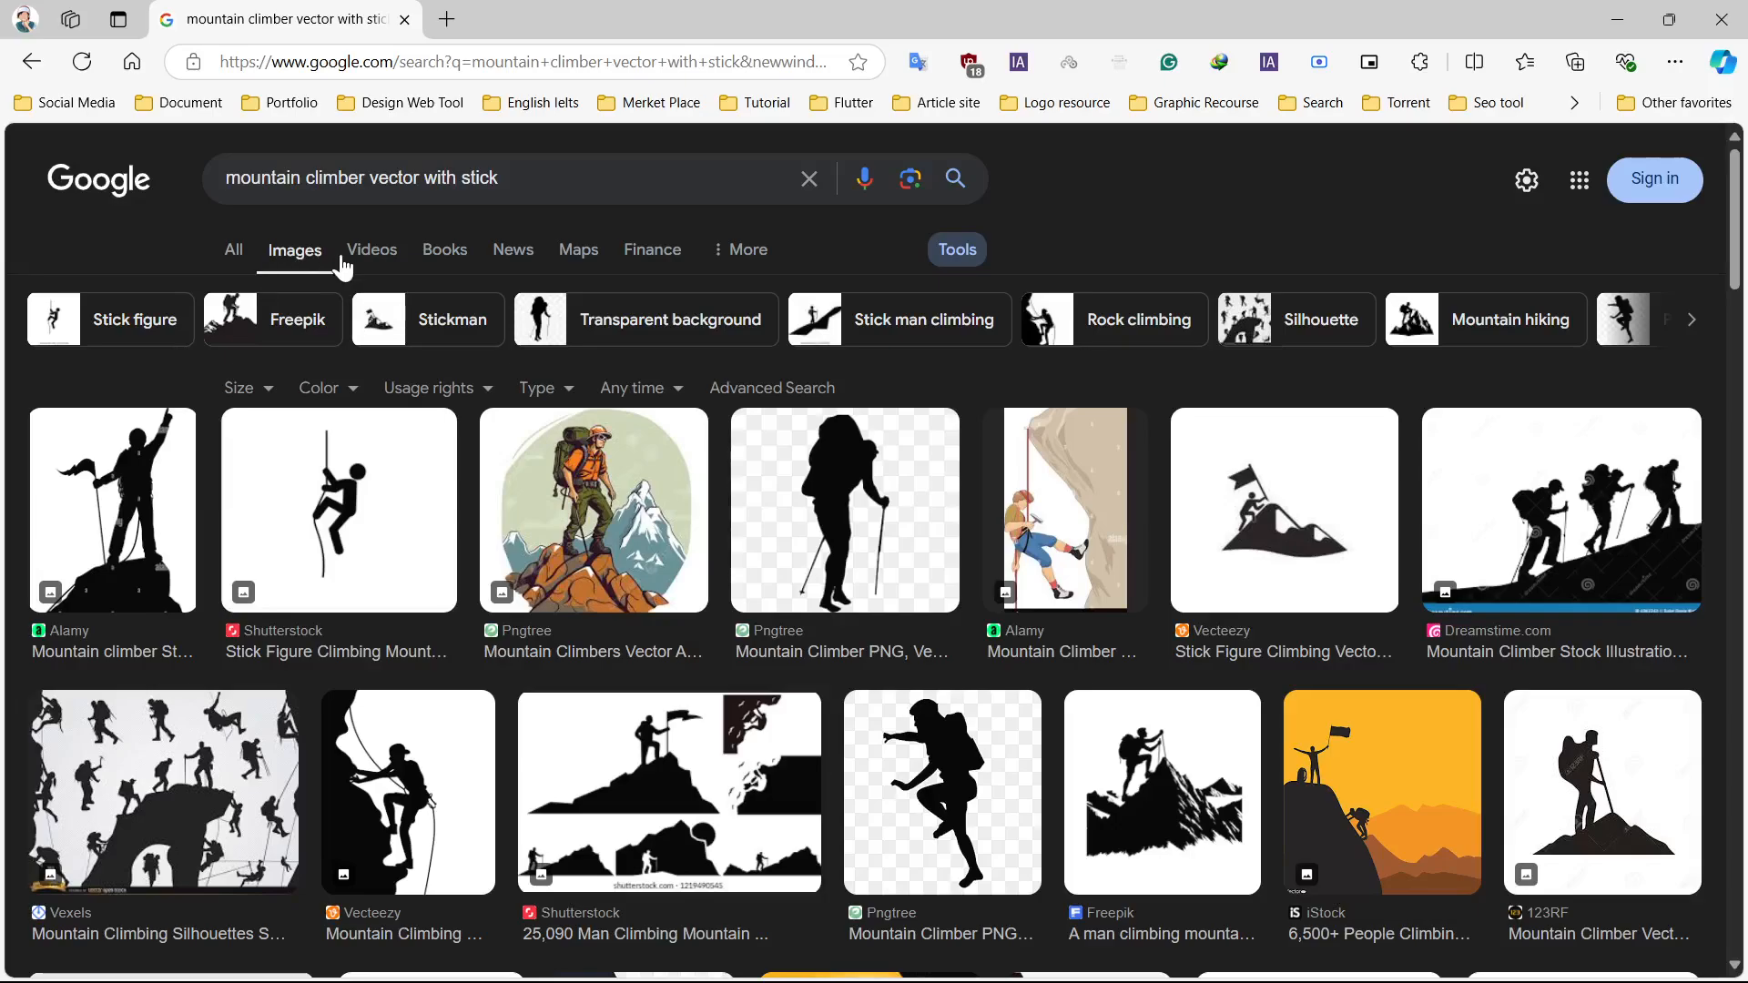
{"action": "left_click", "coordinate": [967, 255]}
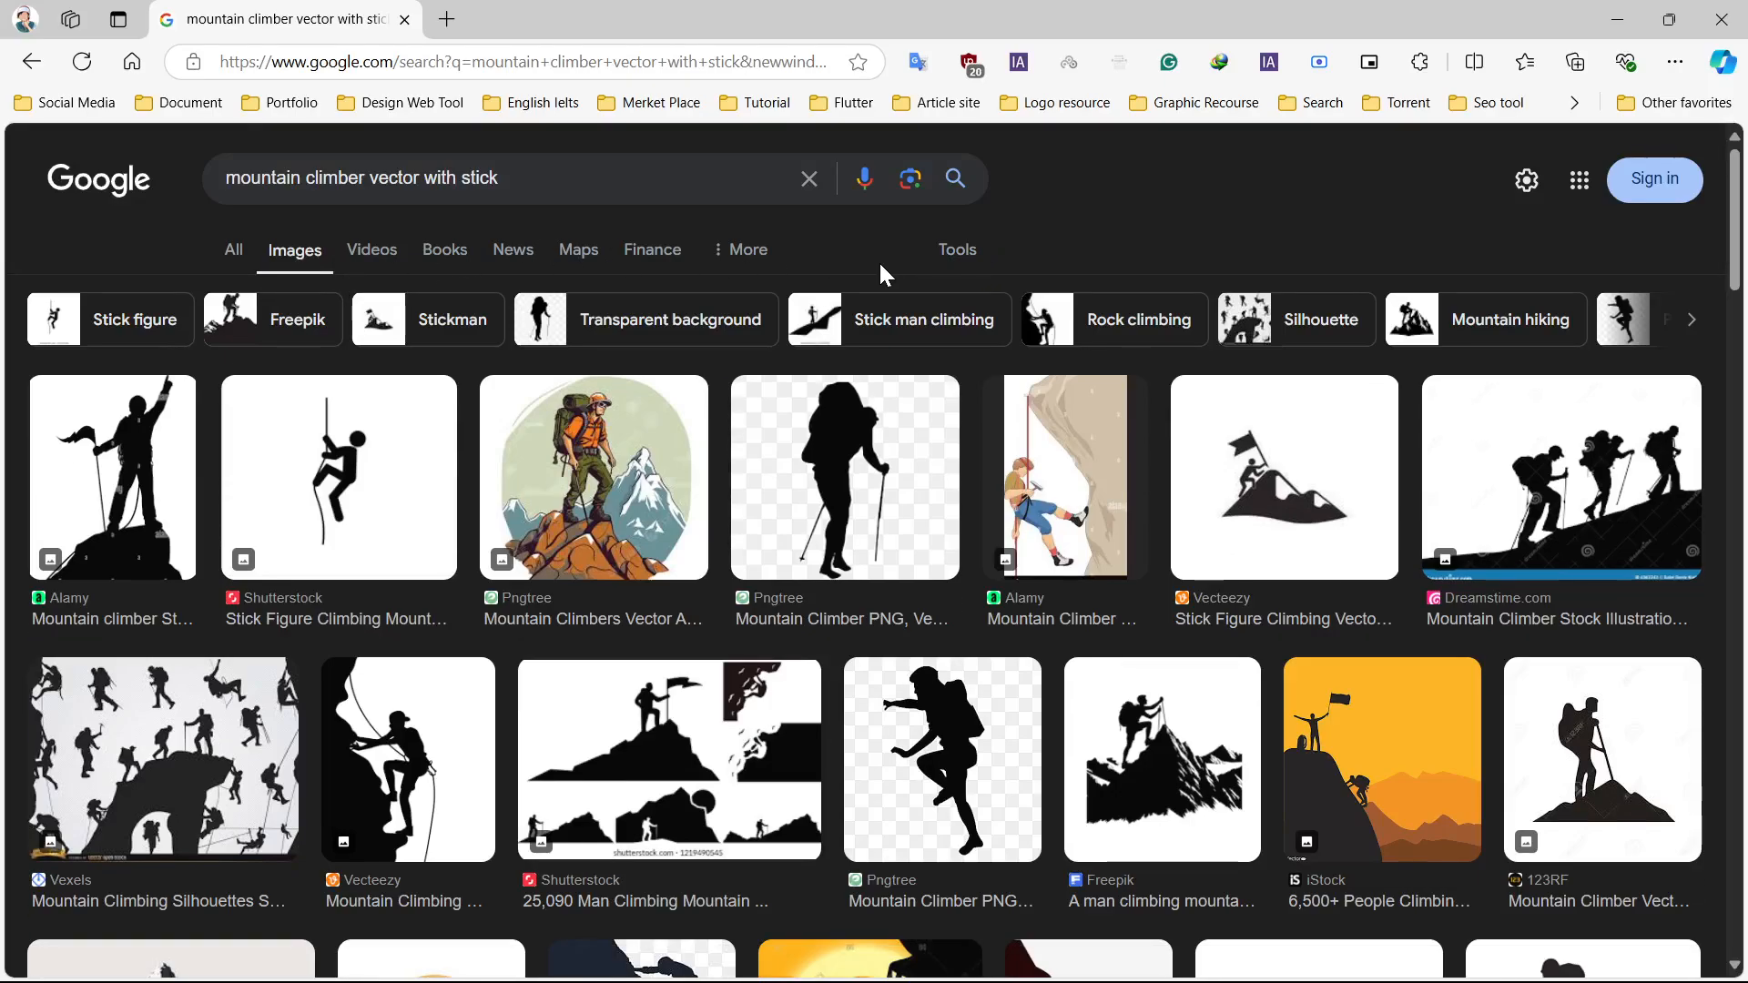
{"action": "left_click", "coordinate": [954, 253]}
{"action": "left_click", "coordinate": [266, 399]}
{"action": "left_click", "coordinate": [273, 461]}
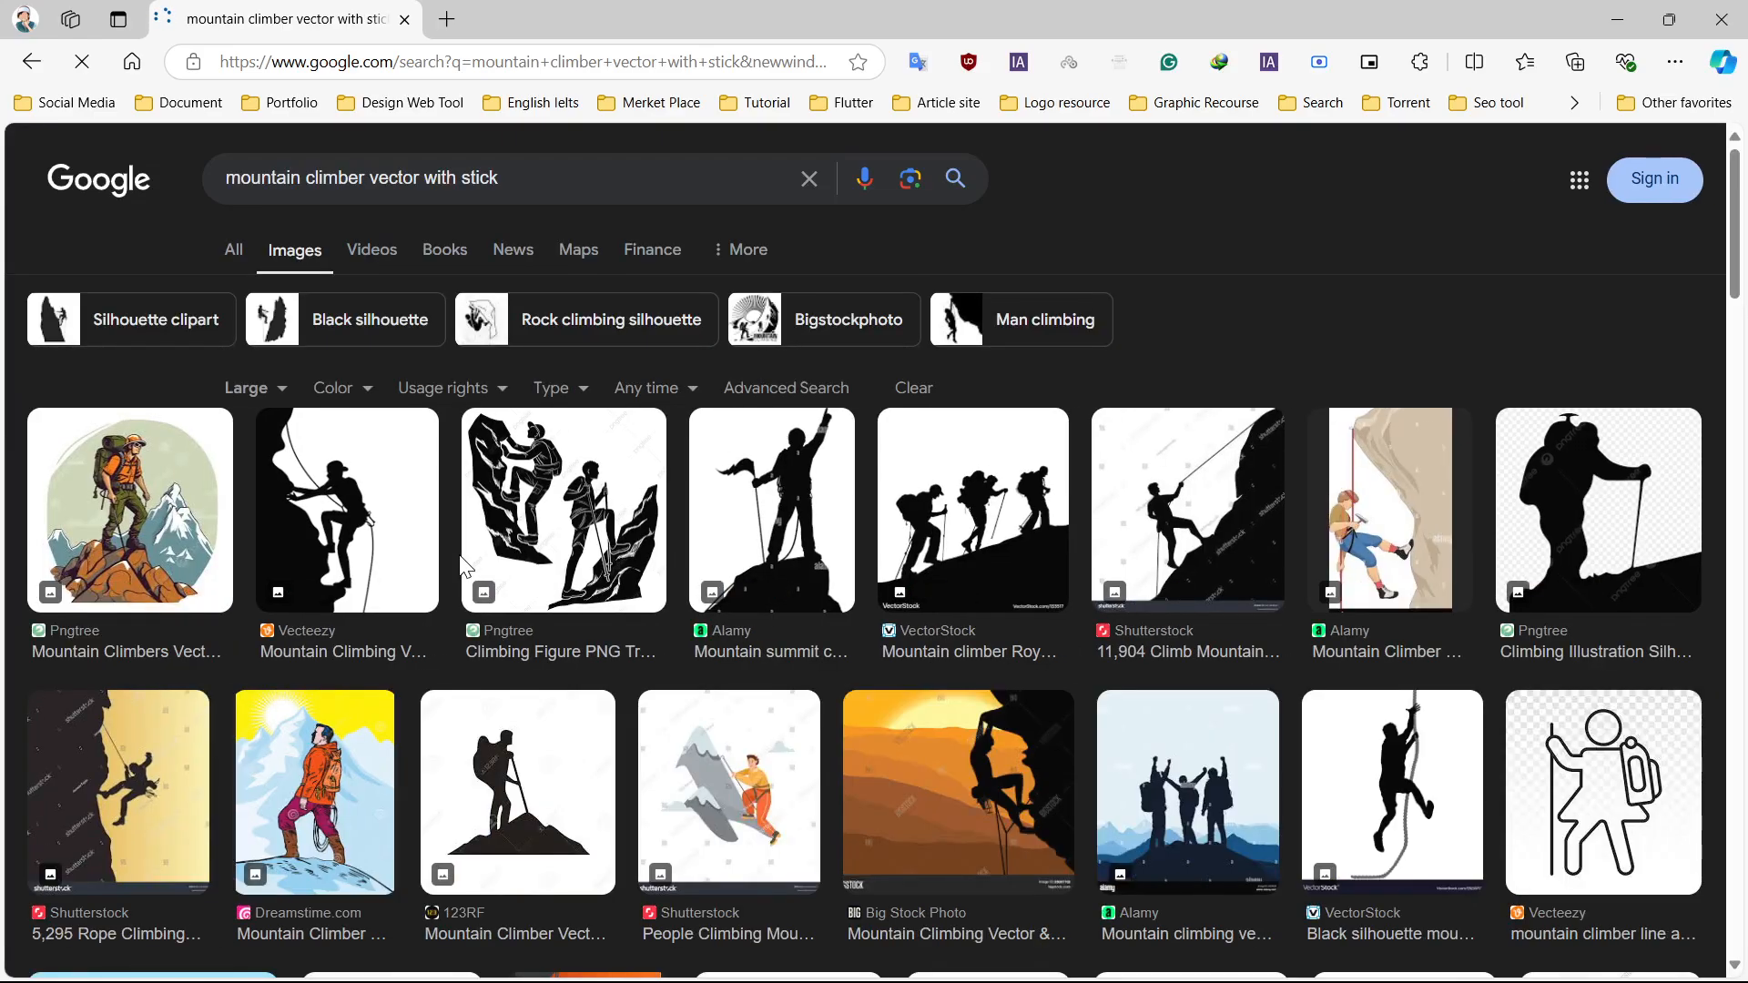
- Look through the large images for a hiker silhouette with a stick and preview the orange Adobe Stock "Climber" illustration
{"action": "scroll", "coordinate": [464, 566], "scroll_direction": "down", "scroll_amount": 1}
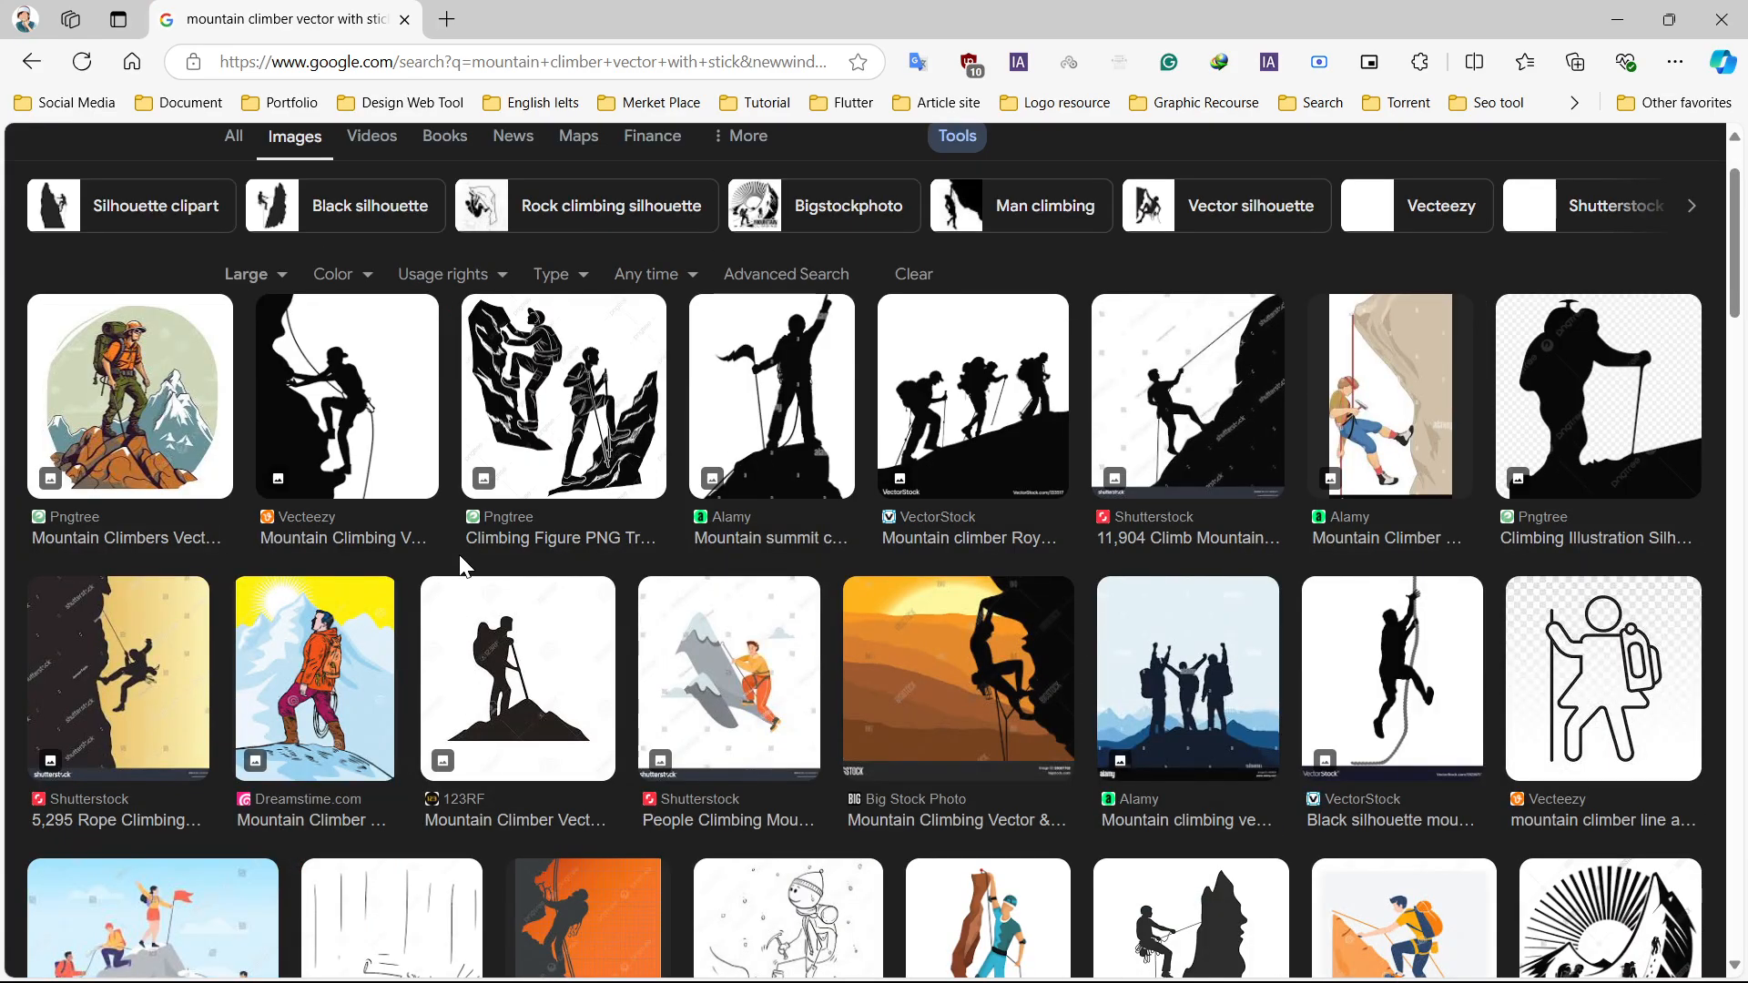
{"action": "scroll", "coordinate": [464, 566], "scroll_direction": "down", "scroll_amount": 1}
{"action": "scroll", "coordinate": [461, 568], "scroll_direction": "down", "scroll_amount": 6}
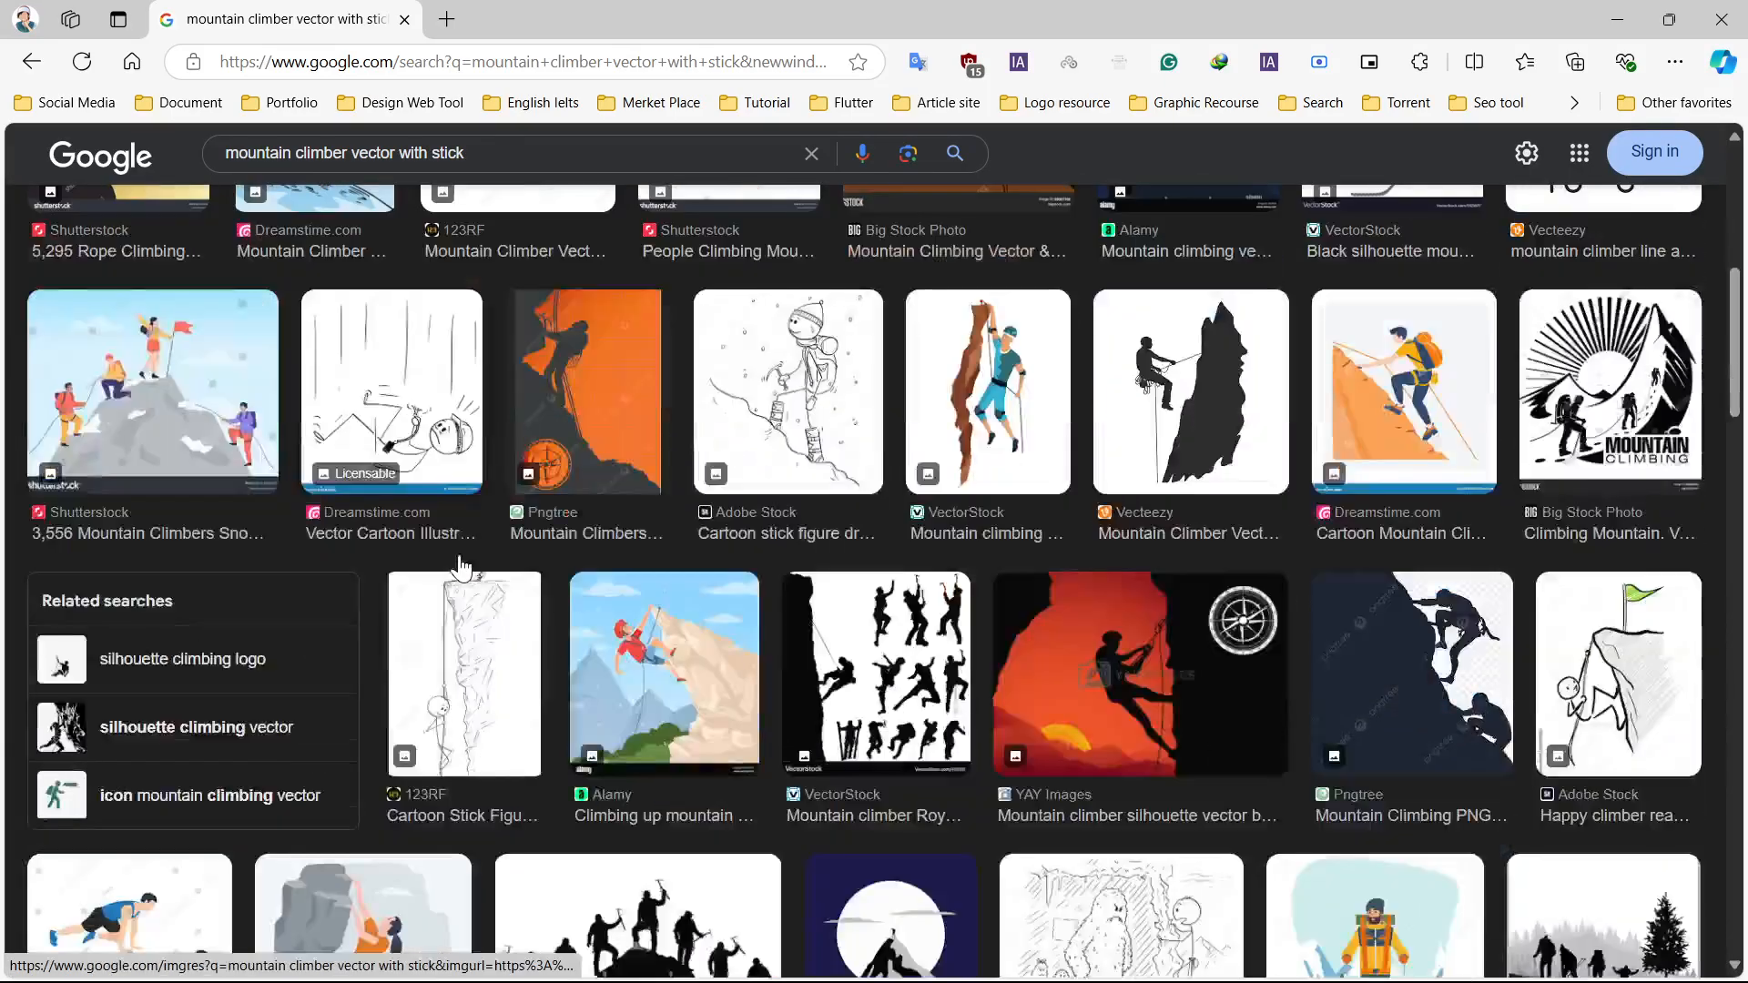
{"action": "scroll", "coordinate": [462, 566], "scroll_direction": "down", "scroll_amount": 4}
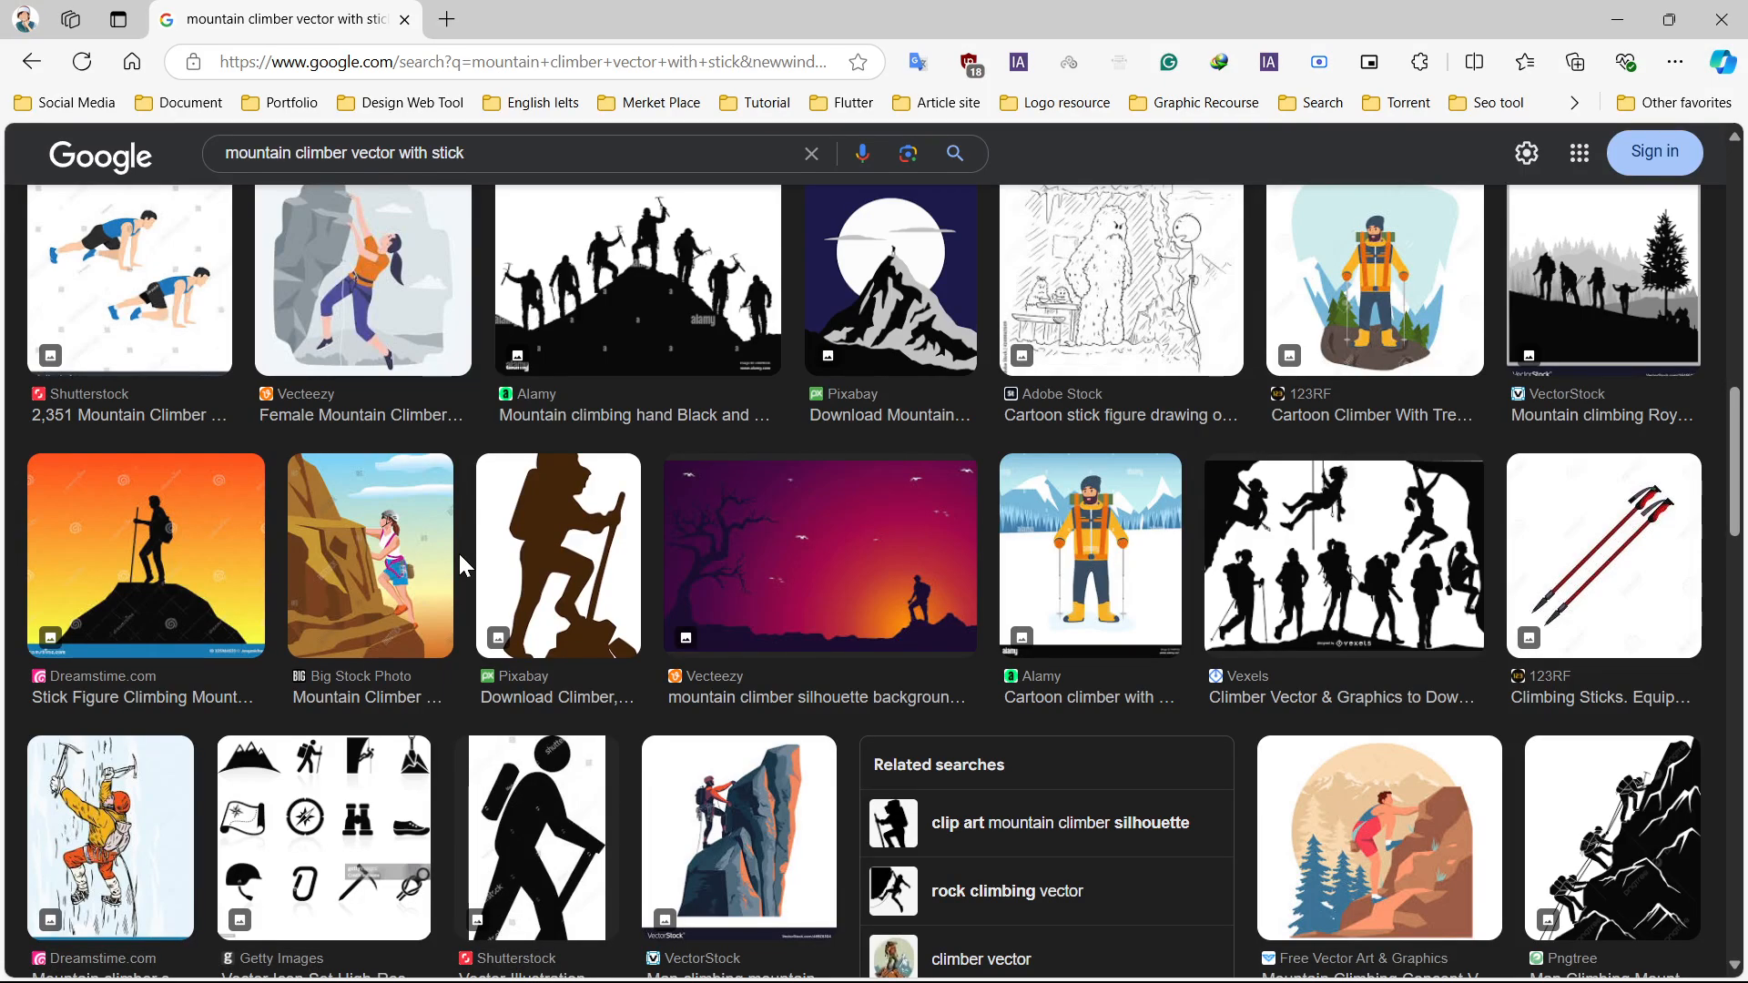
{"action": "scroll", "coordinate": [459, 553], "scroll_direction": "down", "scroll_amount": 1}
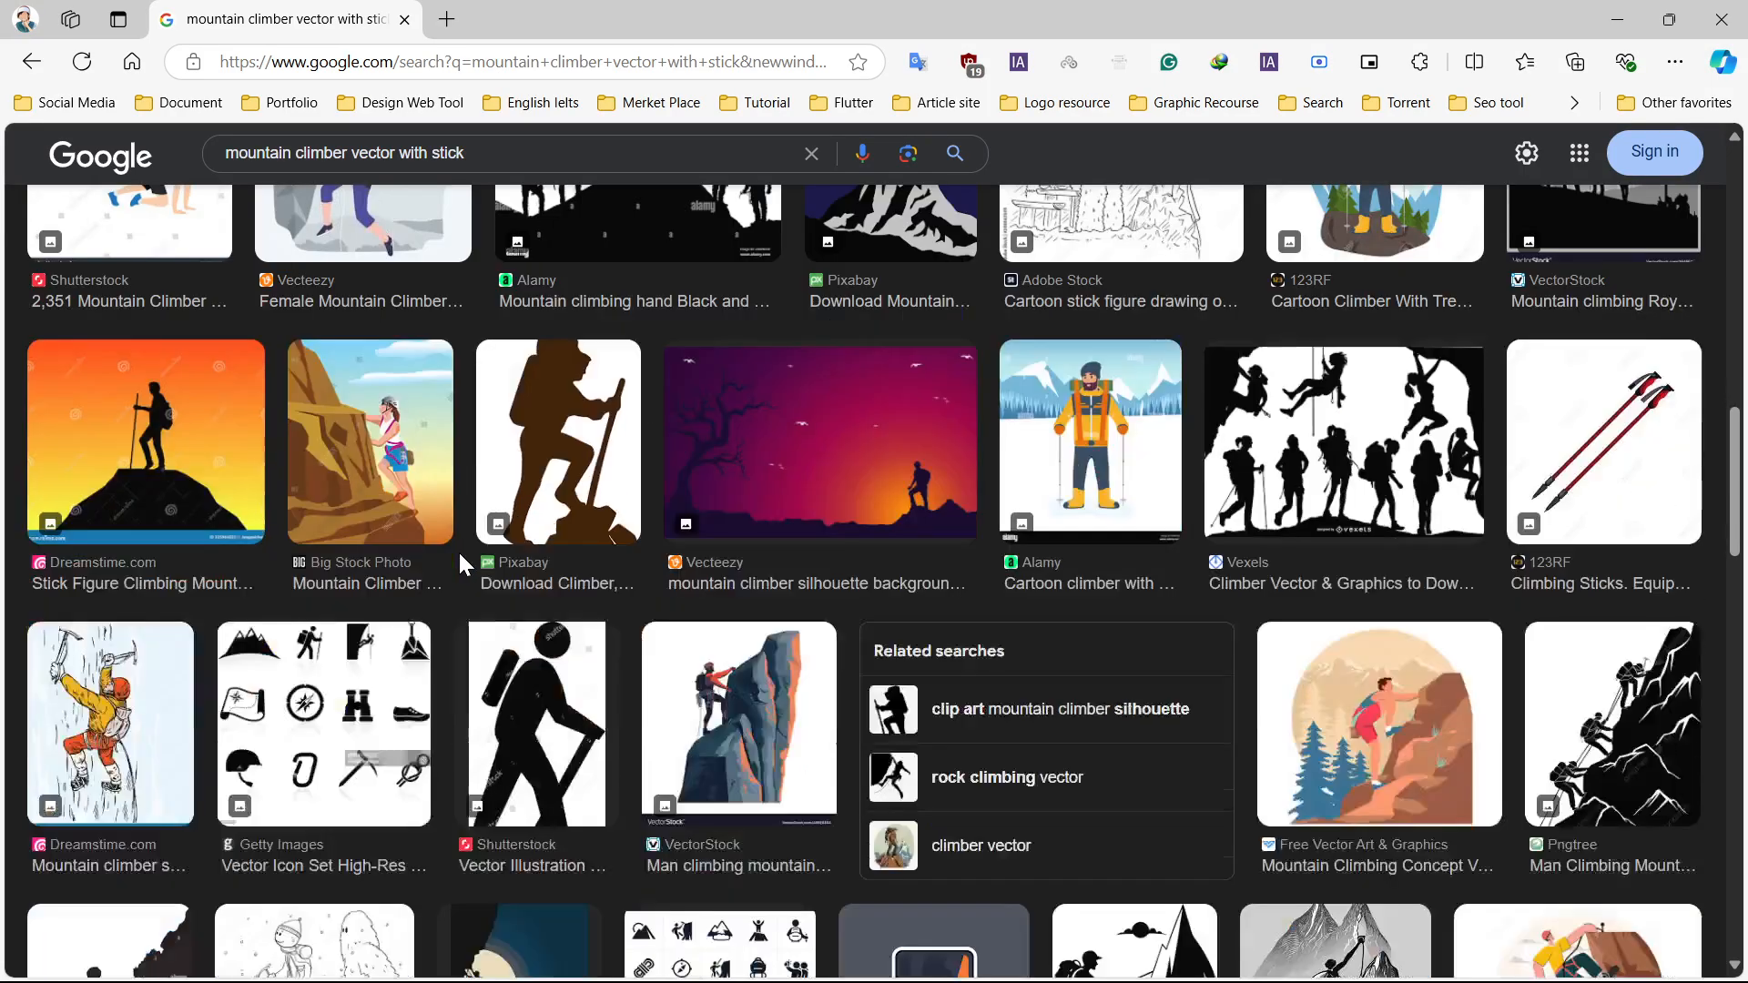
{"action": "scroll", "coordinate": [457, 550], "scroll_direction": "down", "scroll_amount": 4}
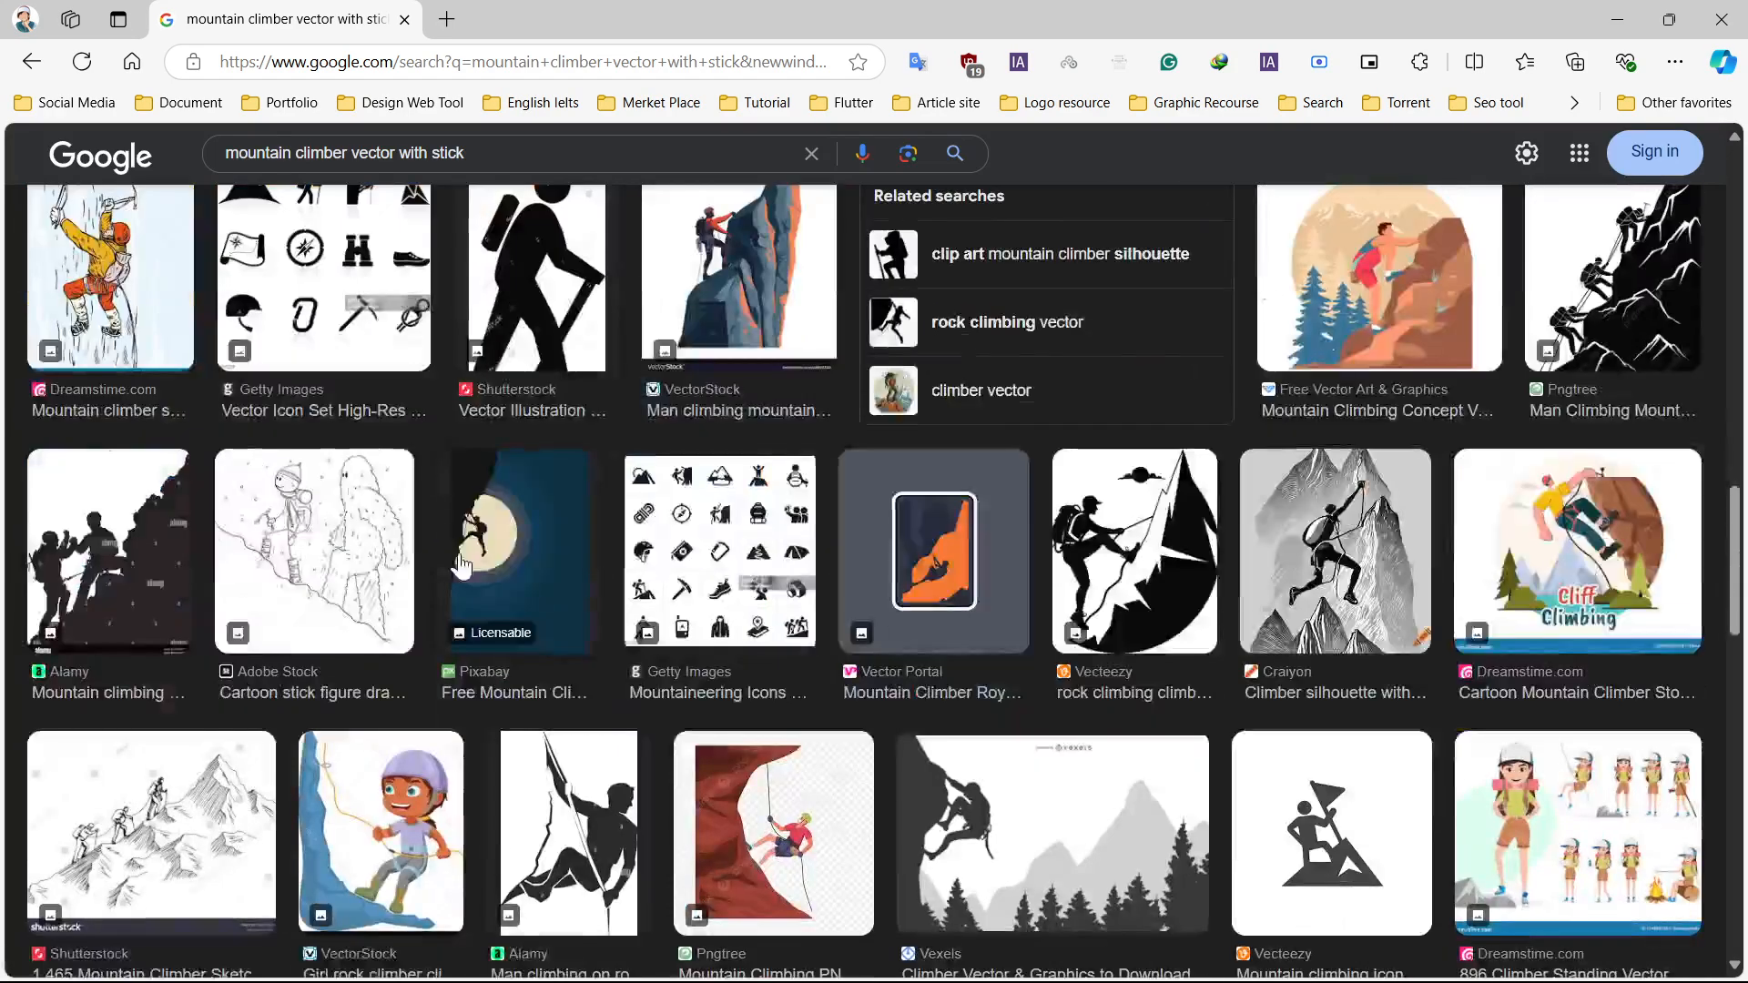
{"action": "scroll", "coordinate": [459, 566], "scroll_direction": "down", "scroll_amount": 2}
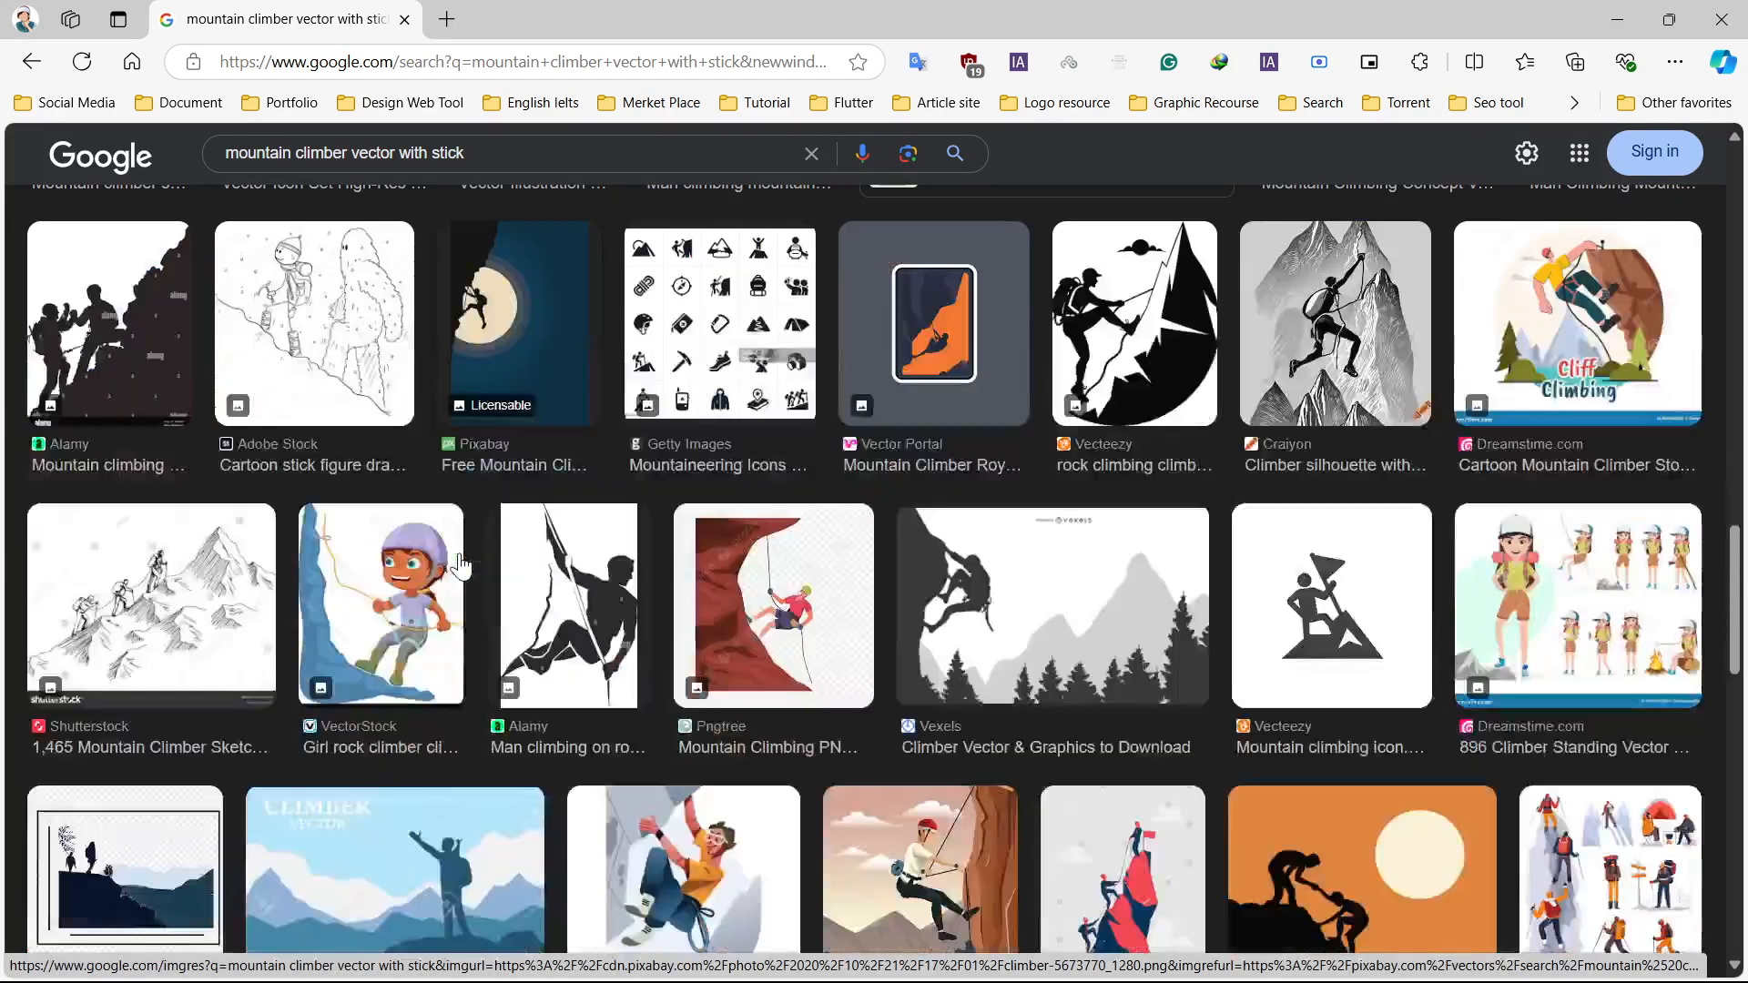
{"action": "scroll", "coordinate": [558, 564], "scroll_direction": "down", "scroll_amount": 1}
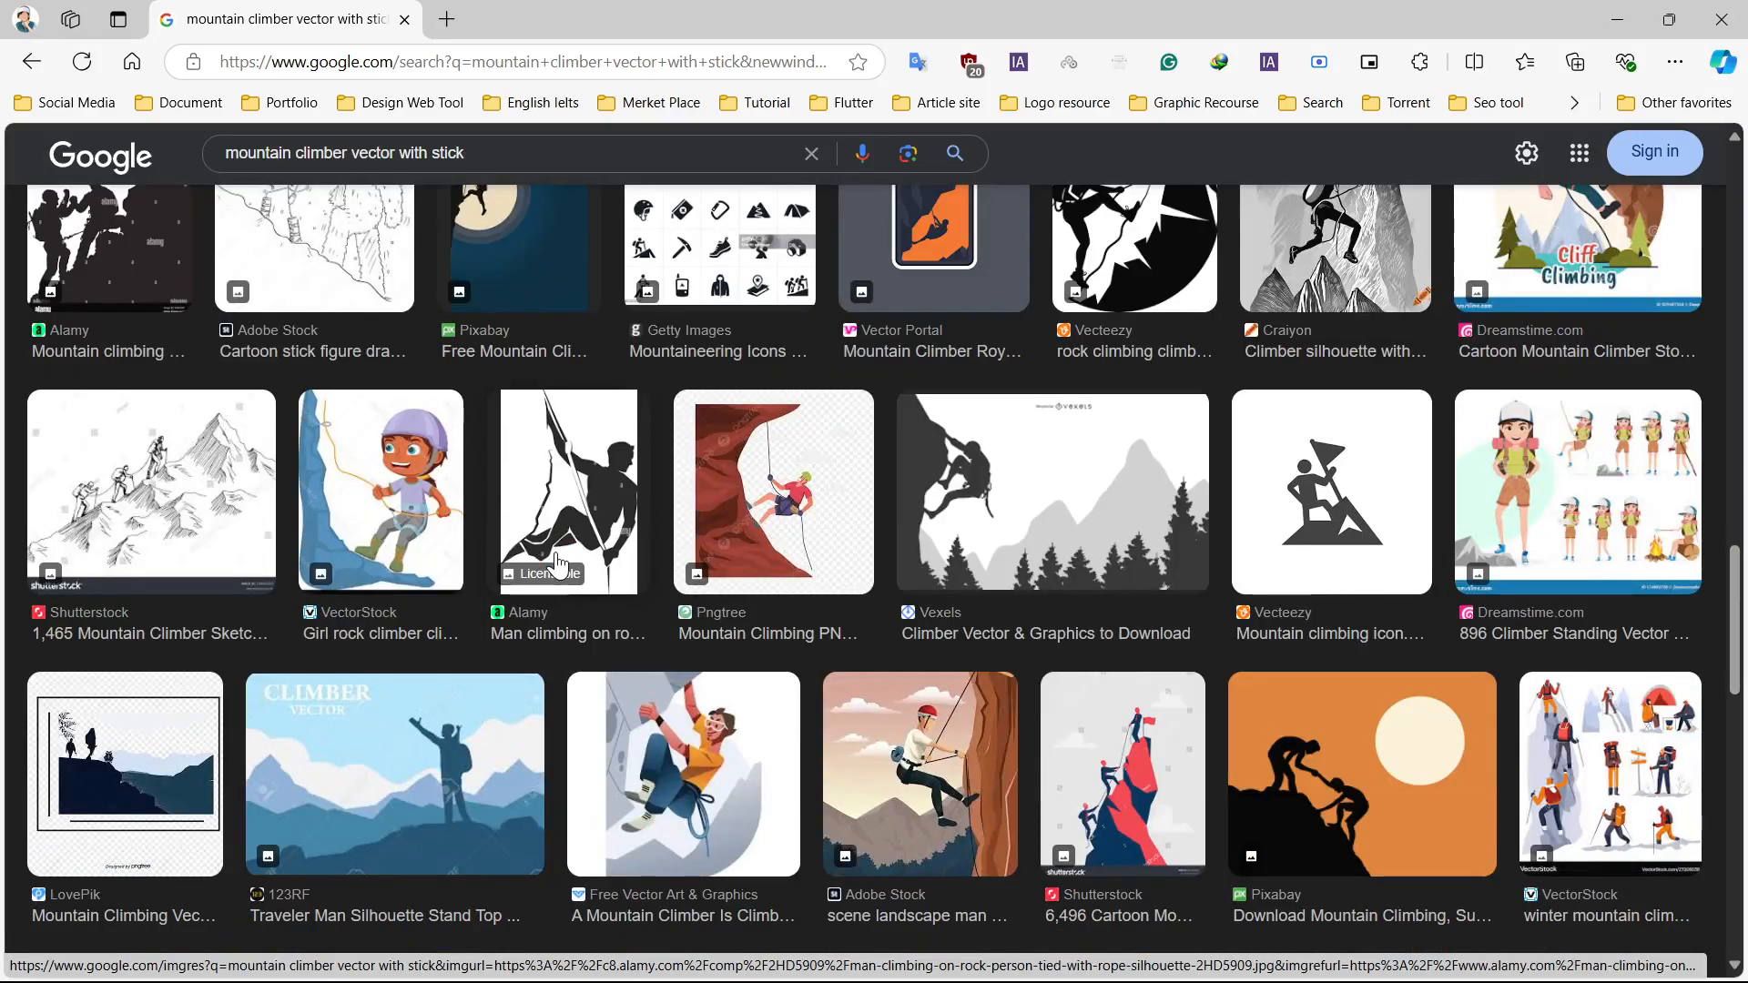
{"action": "scroll", "coordinate": [557, 563], "scroll_direction": "down", "scroll_amount": 1}
{"action": "scroll", "coordinate": [557, 562], "scroll_direction": "down", "scroll_amount": 1}
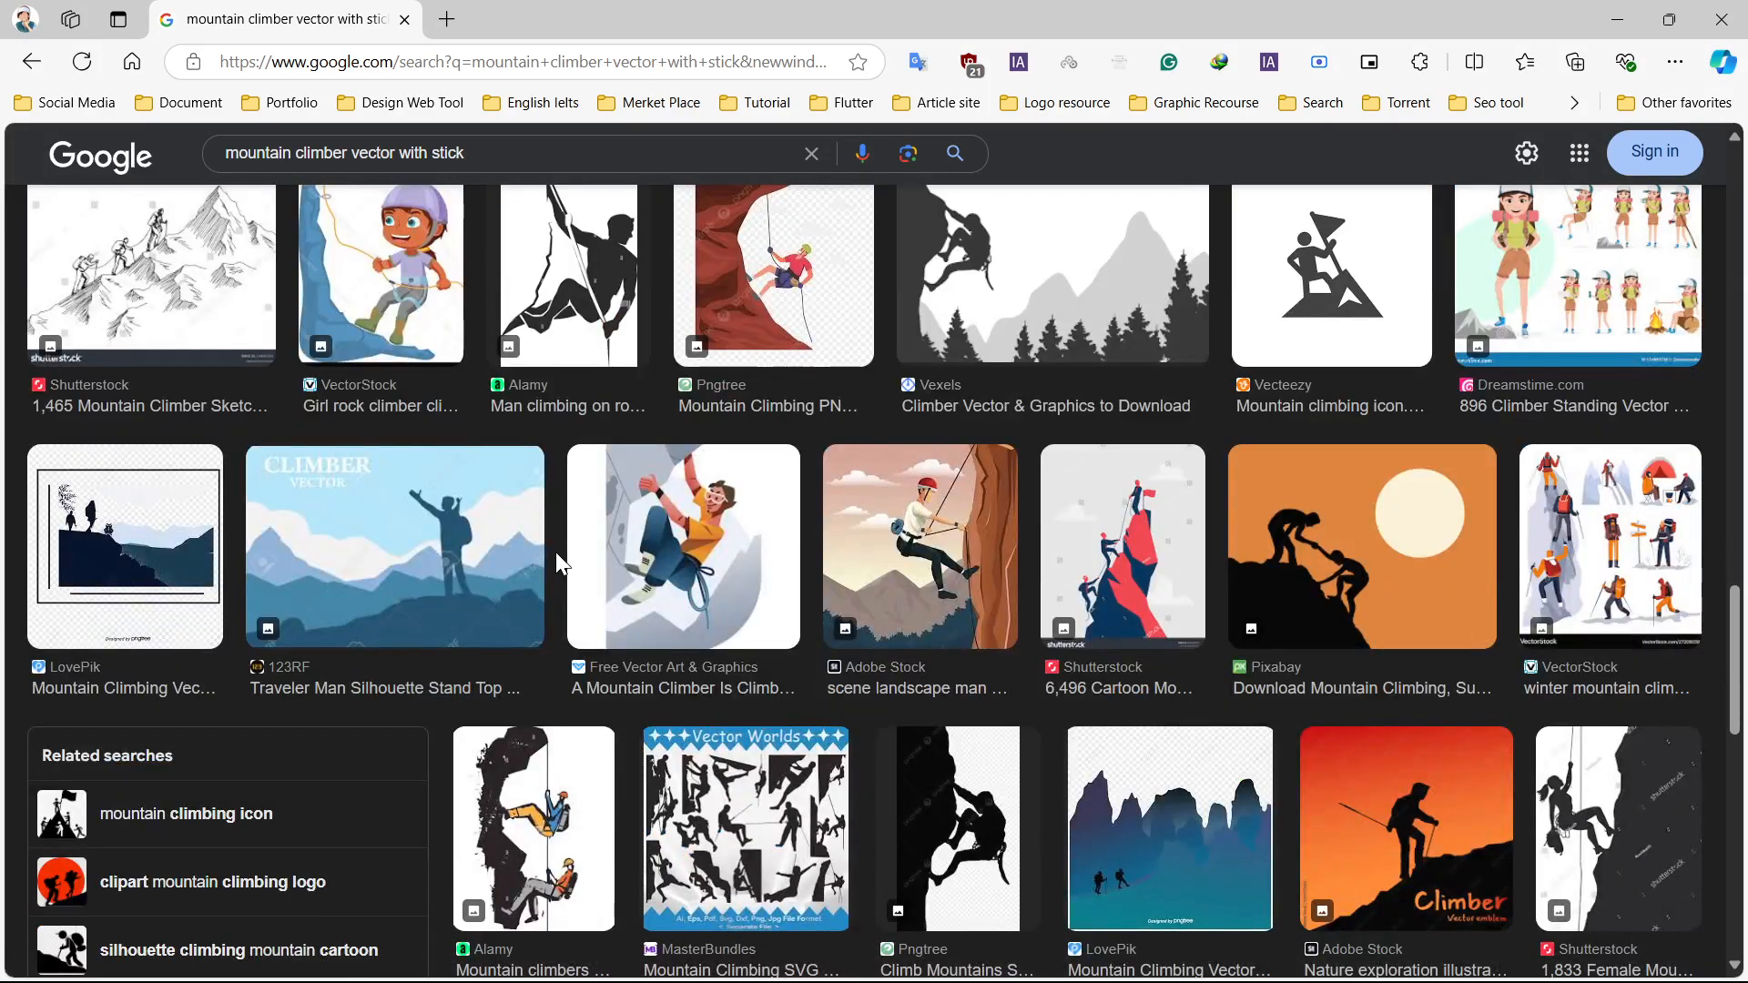
{"action": "scroll", "coordinate": [557, 563], "scroll_direction": "down", "scroll_amount": 1}
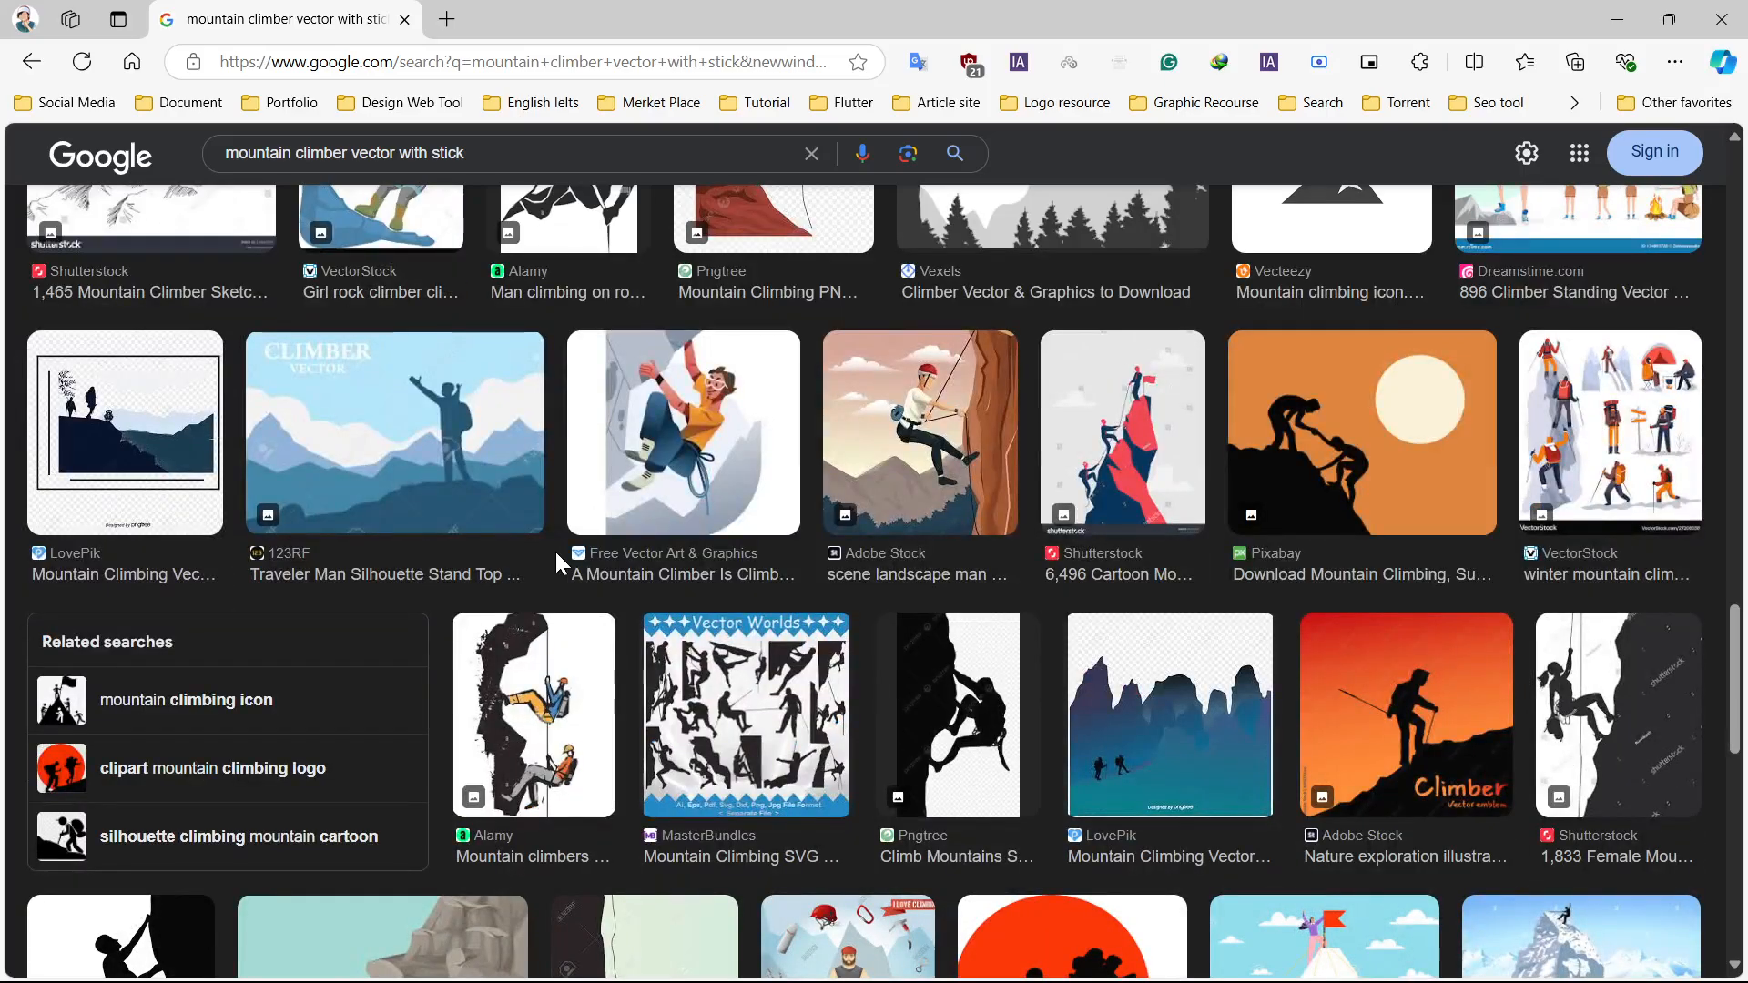
{"action": "scroll", "coordinate": [555, 551], "scroll_direction": "down", "scroll_amount": 1}
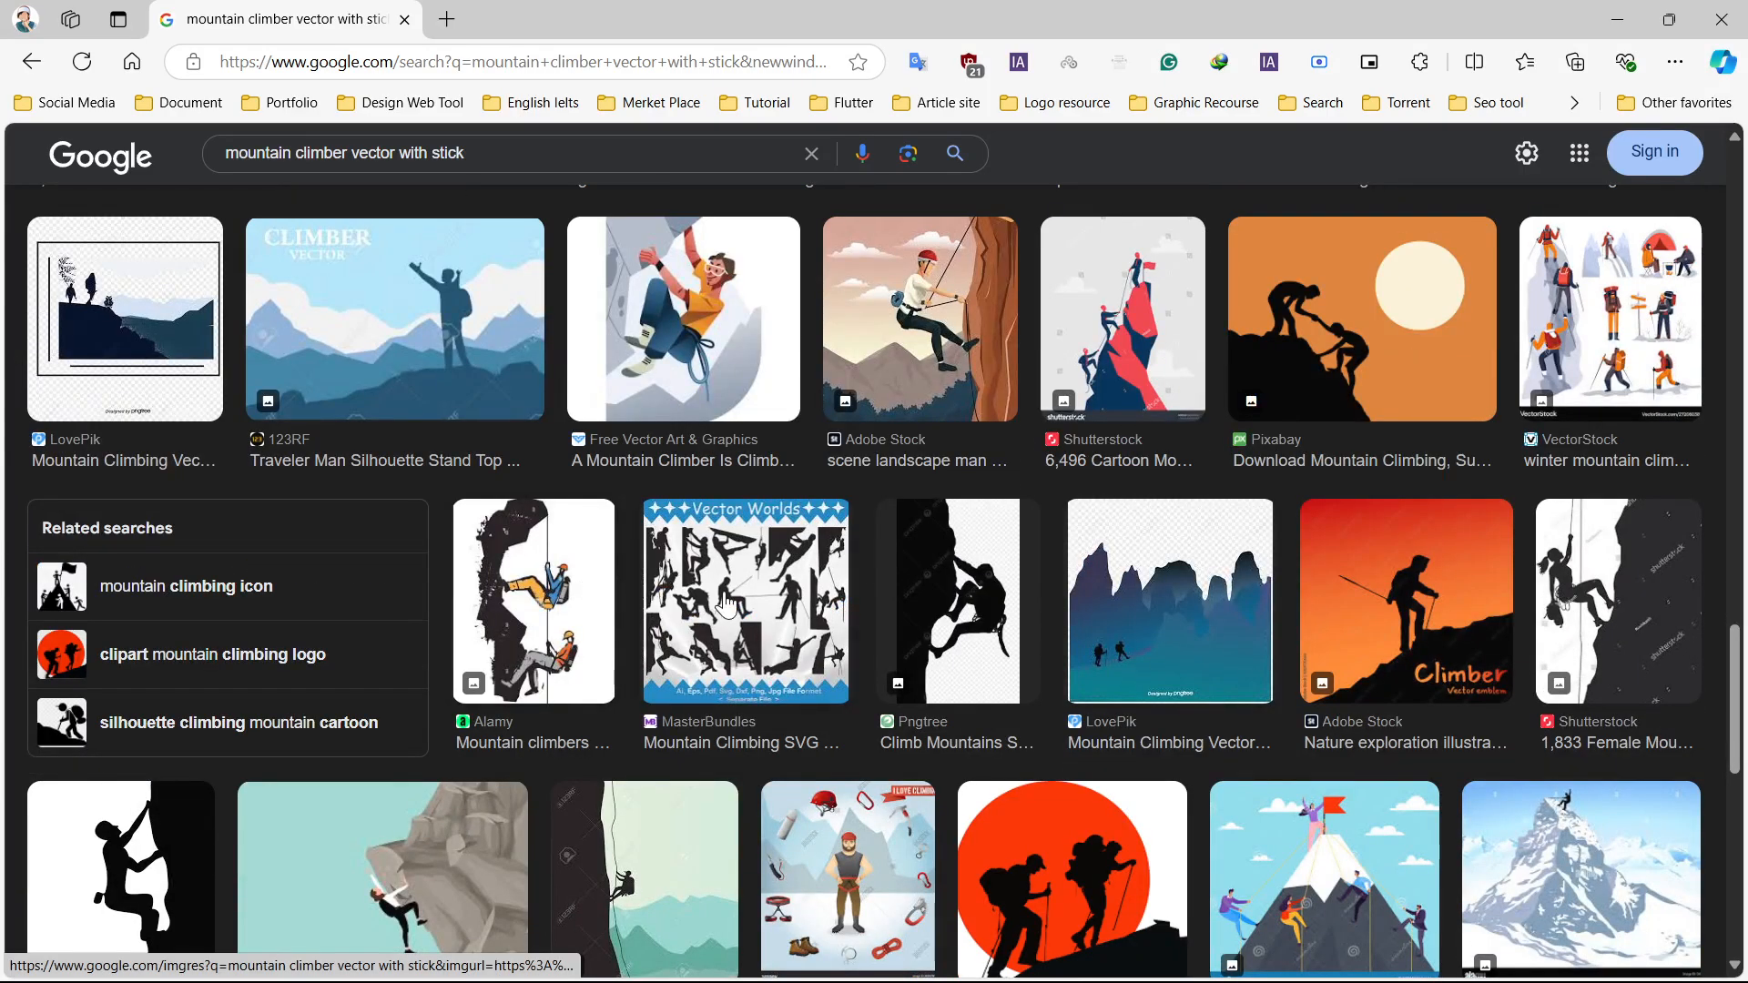
{"action": "scroll", "coordinate": [701, 741], "scroll_direction": "down", "scroll_amount": 4}
{"action": "scroll", "coordinate": [695, 741], "scroll_direction": "up", "scroll_amount": 2}
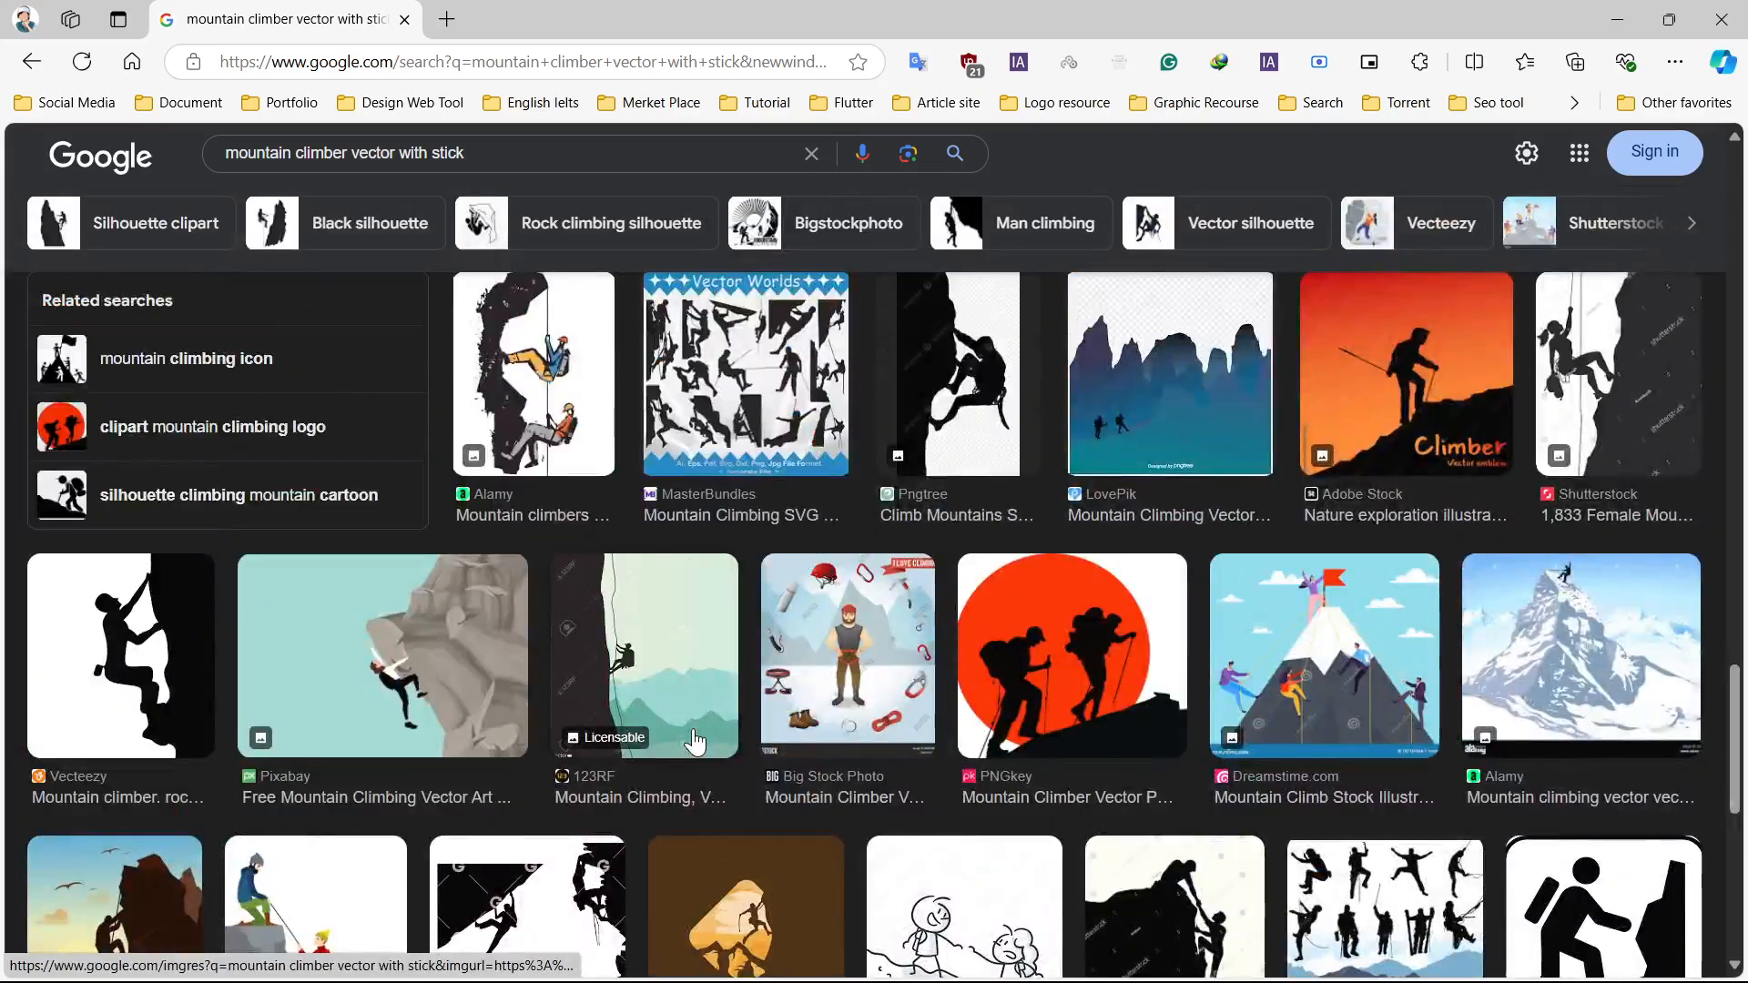
{"action": "scroll", "coordinate": [695, 741], "scroll_direction": "down", "scroll_amount": 5}
{"action": "scroll", "coordinate": [969, 671], "scroll_direction": "down", "scroll_amount": 2}
{"action": "scroll", "coordinate": [968, 671], "scroll_direction": "up", "scroll_amount": 7}
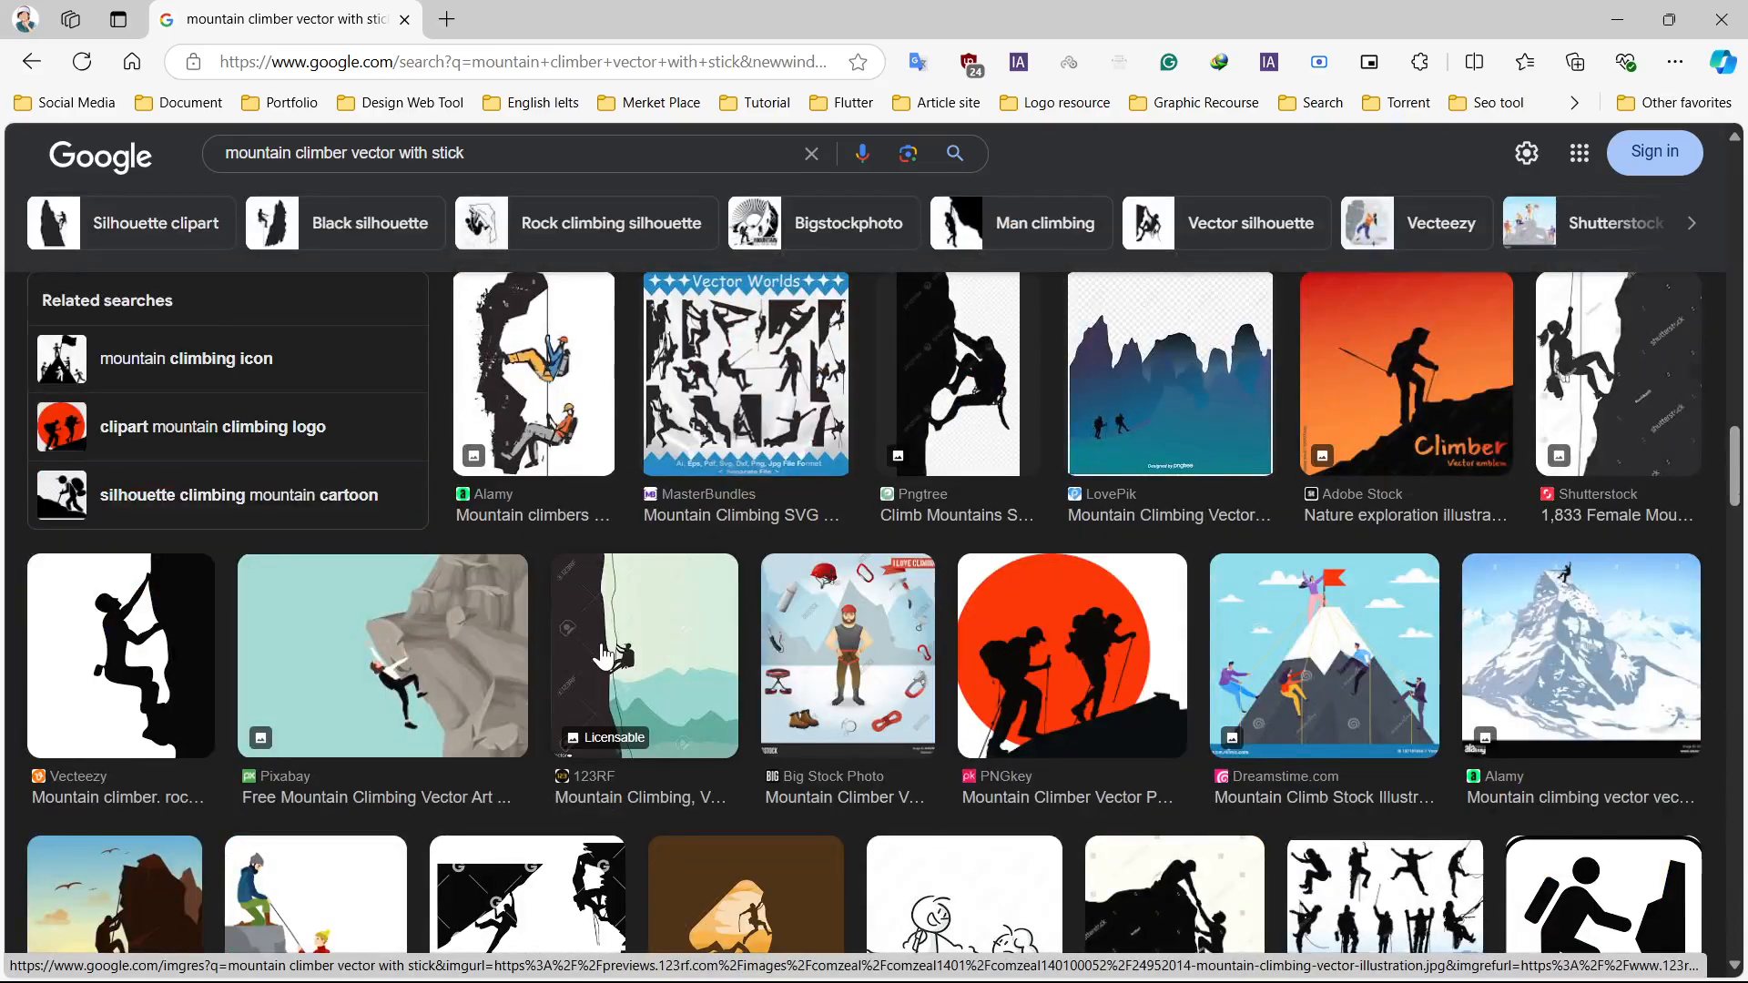
{"action": "scroll", "coordinate": [604, 656], "scroll_direction": "up", "scroll_amount": 6}
{"action": "scroll", "coordinate": [604, 655], "scroll_direction": "down", "scroll_amount": 2}
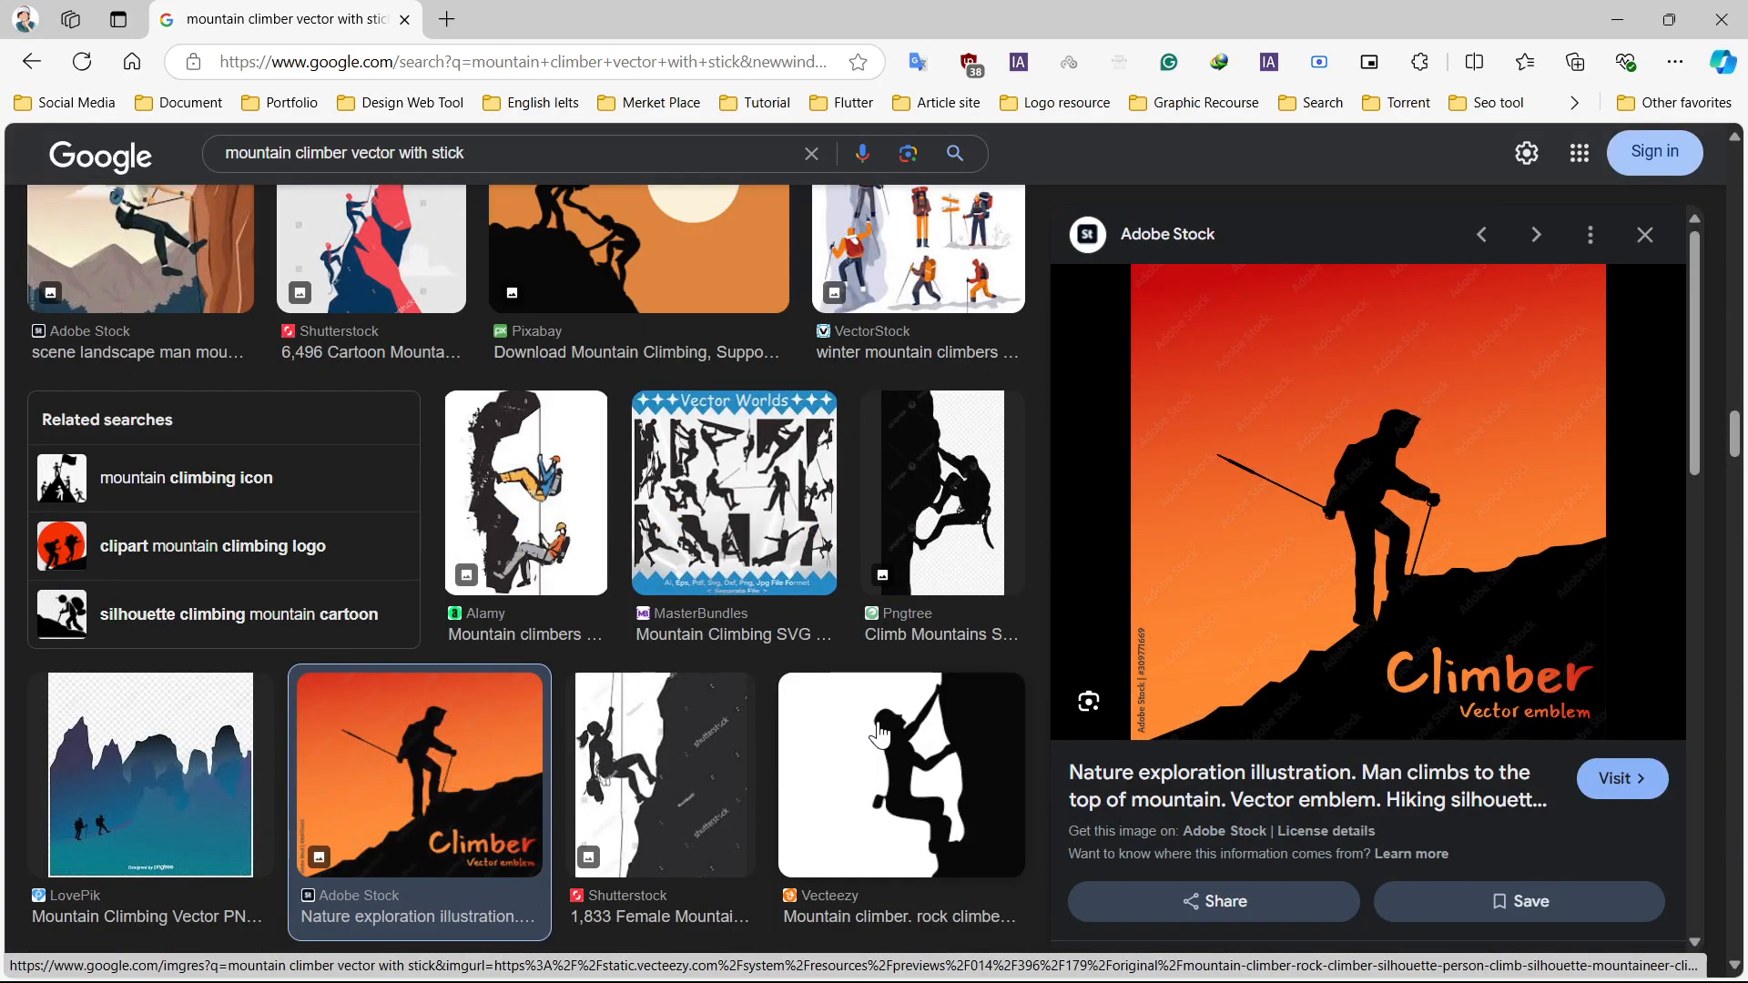
- Copy the orange "Climber" illustration, switch to Adobe Illustrator and paste it beside the artboard, clear of the coloured rings
{"action": "right_click", "coordinate": [1341, 444]}
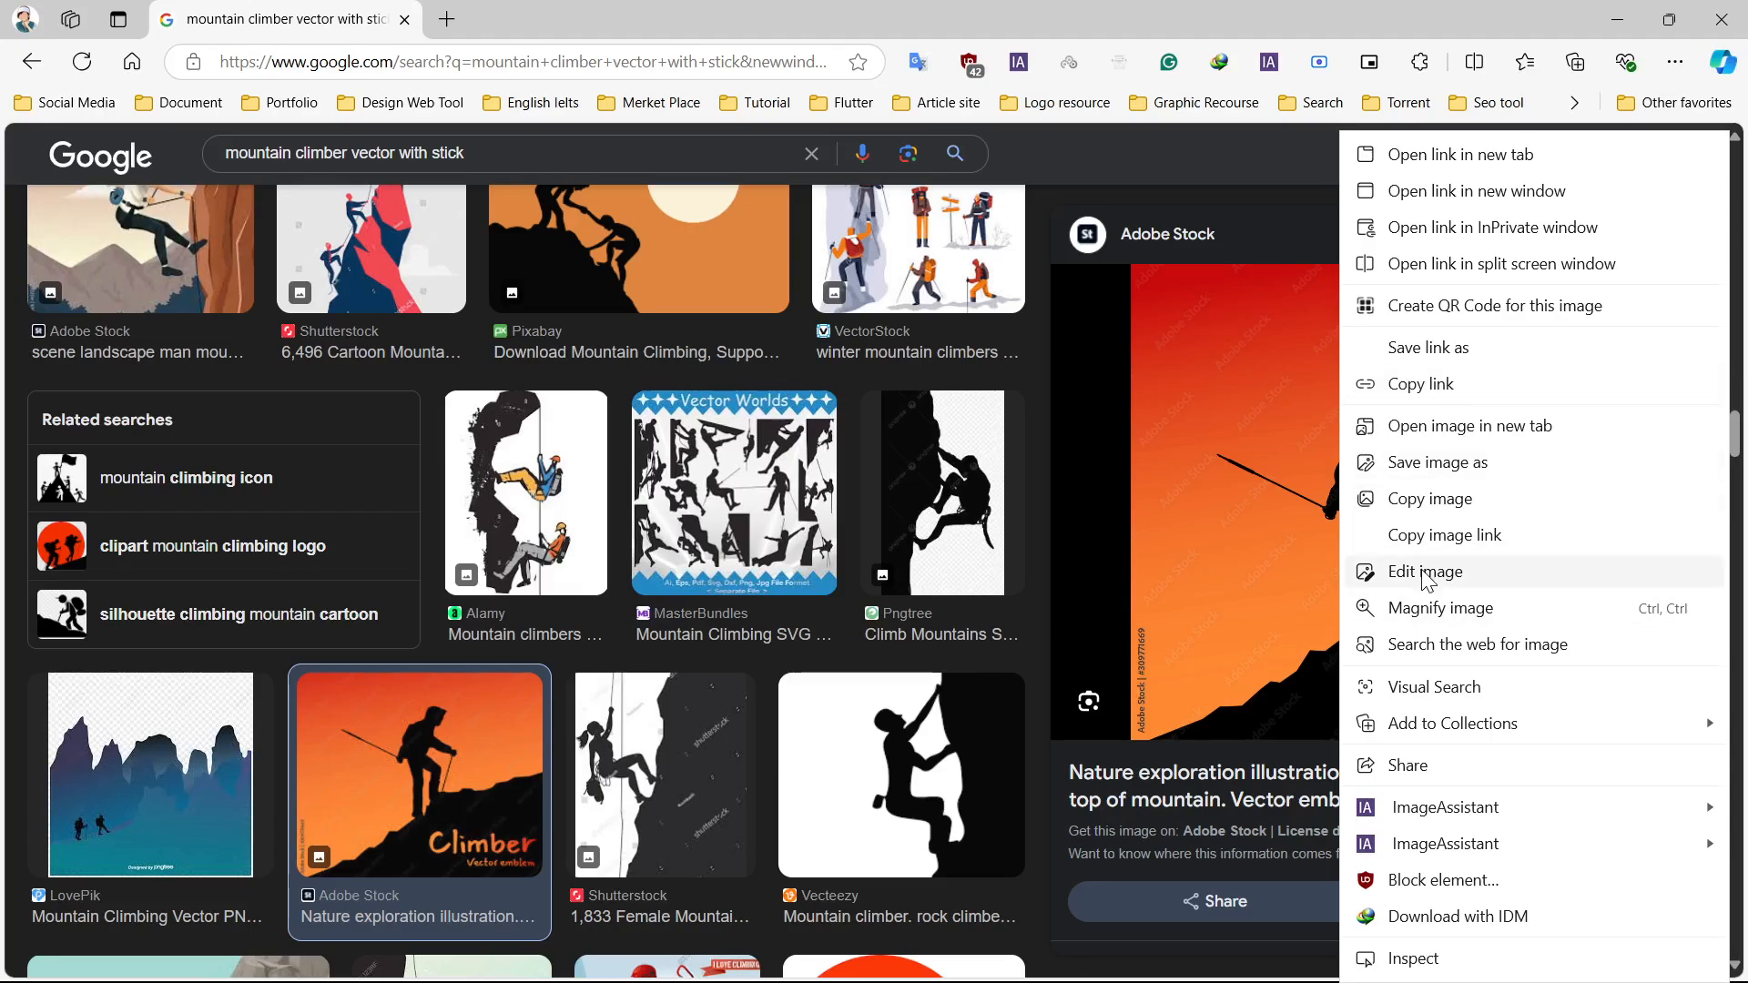
{"action": "left_click", "coordinate": [1444, 535]}
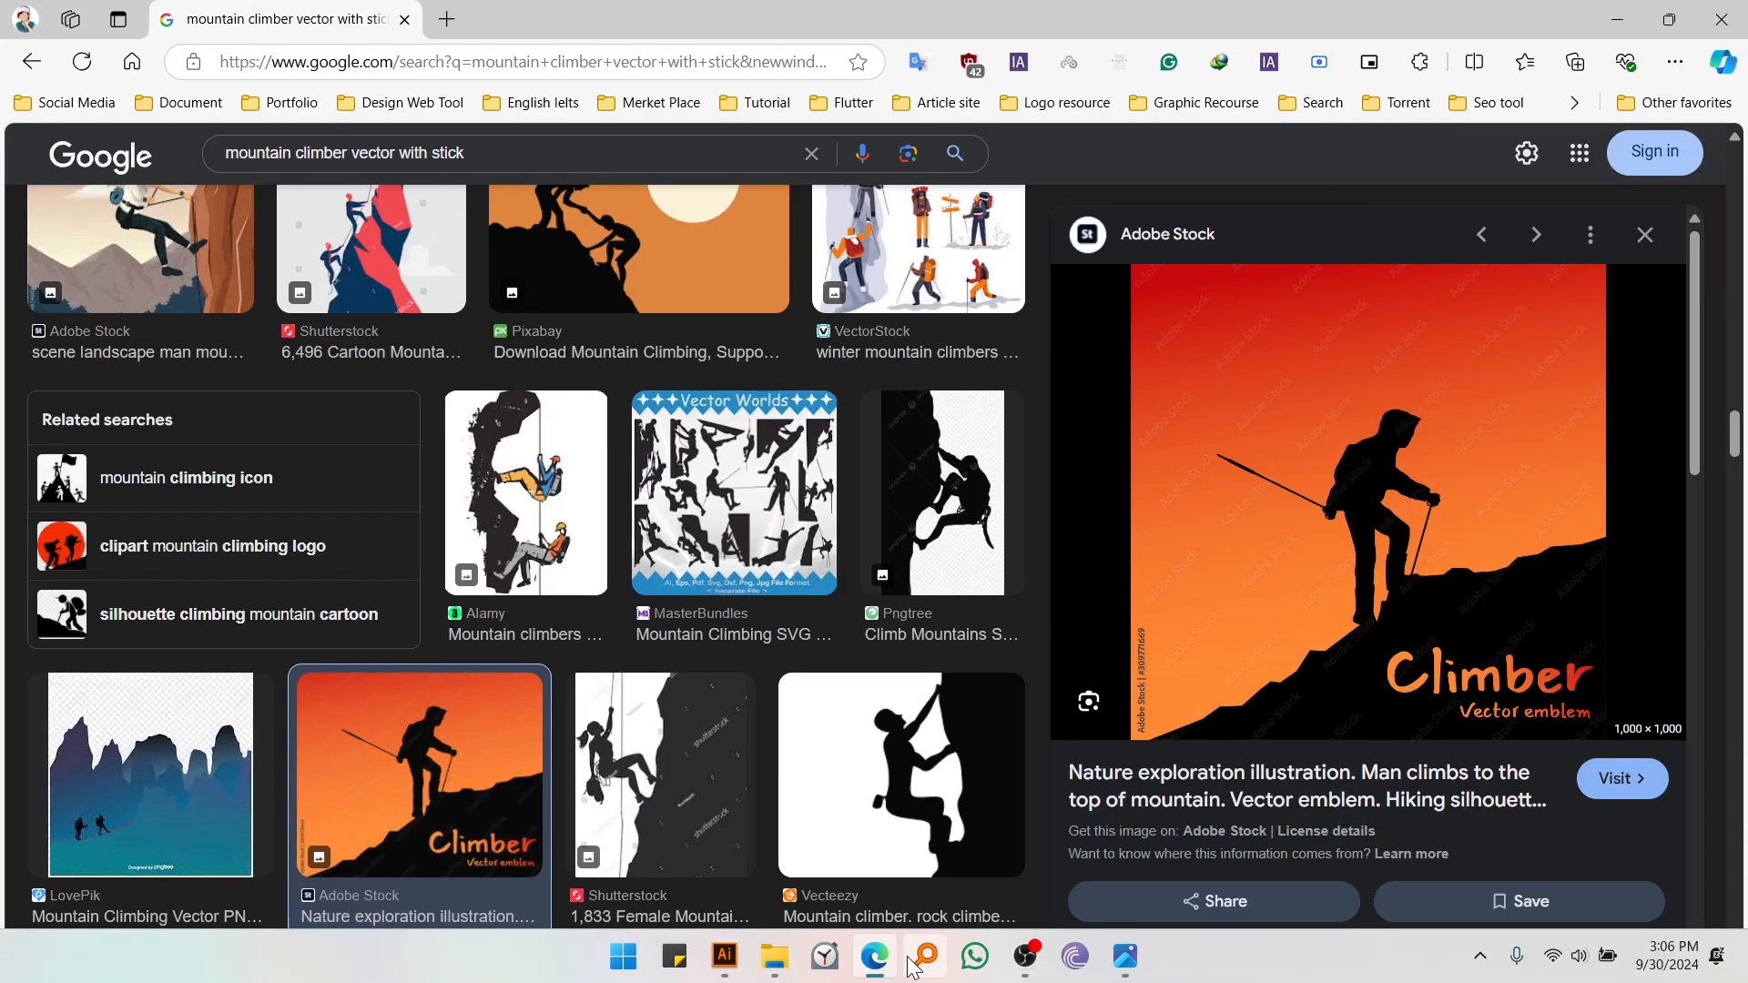
{"action": "left_click", "coordinate": [737, 963]}
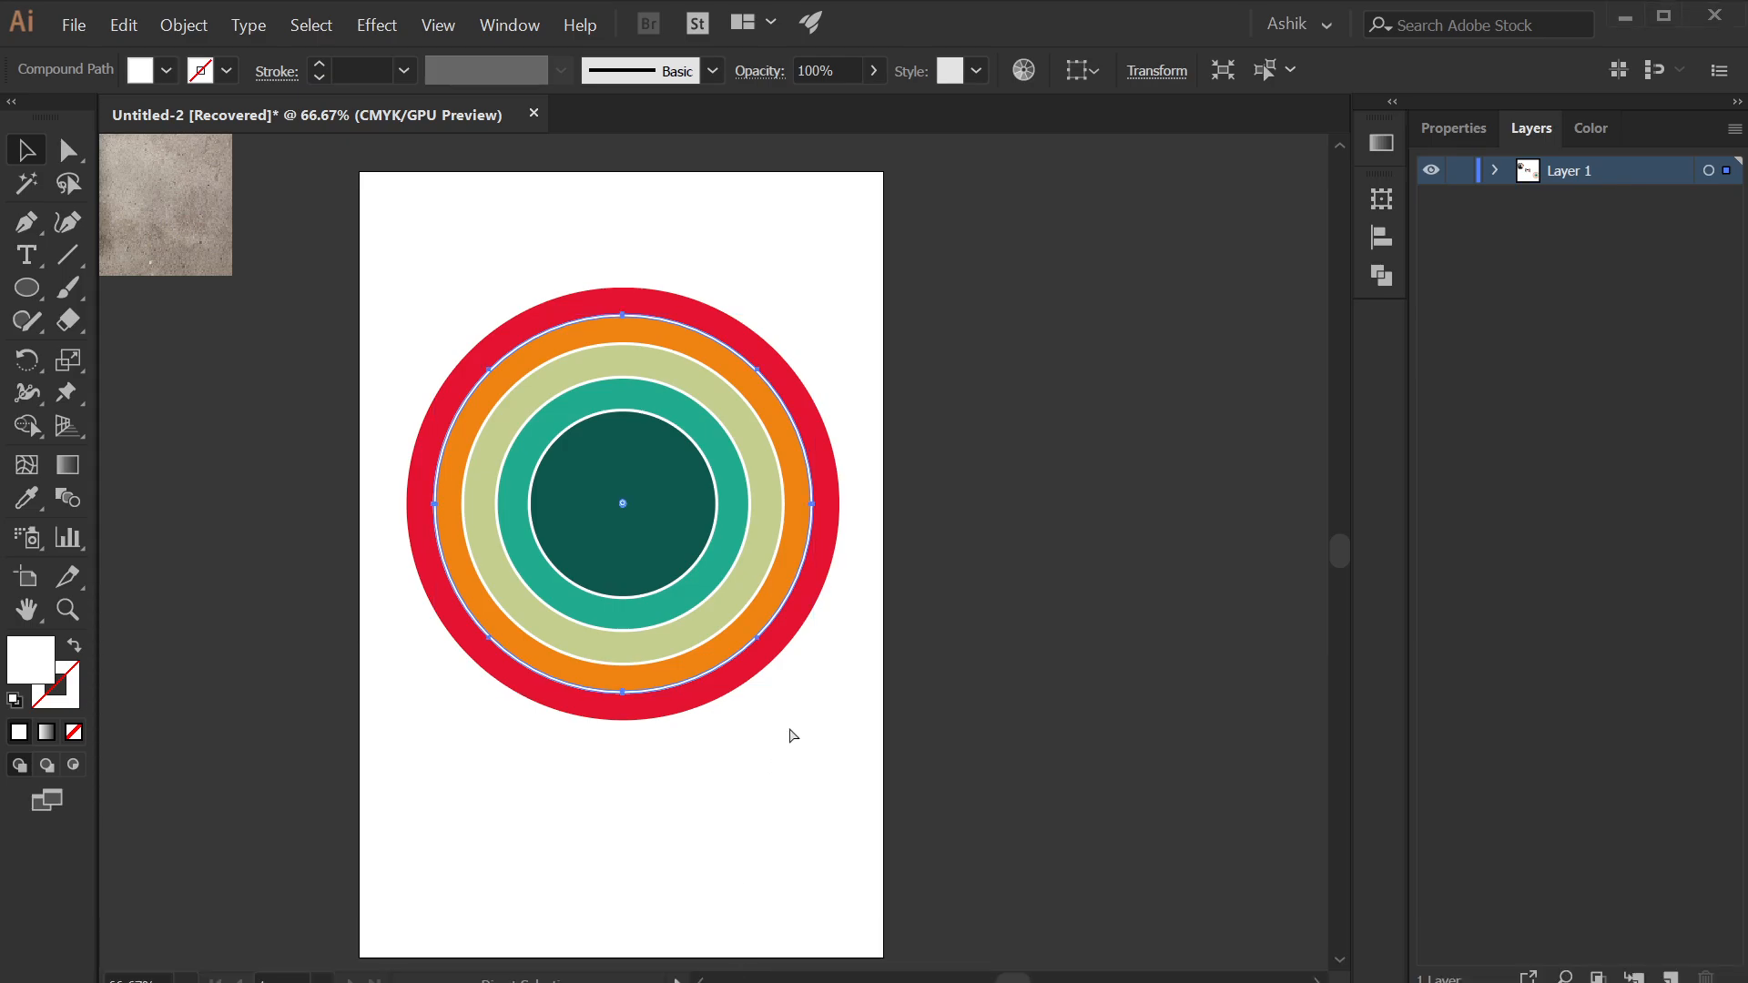
{"action": "key", "text": "ctrl+v"}
{"action": "key", "text": "ctrl+minus"}
{"action": "scroll", "coordinate": [949, 728], "scroll_direction": "right", "scroll_amount": 5}
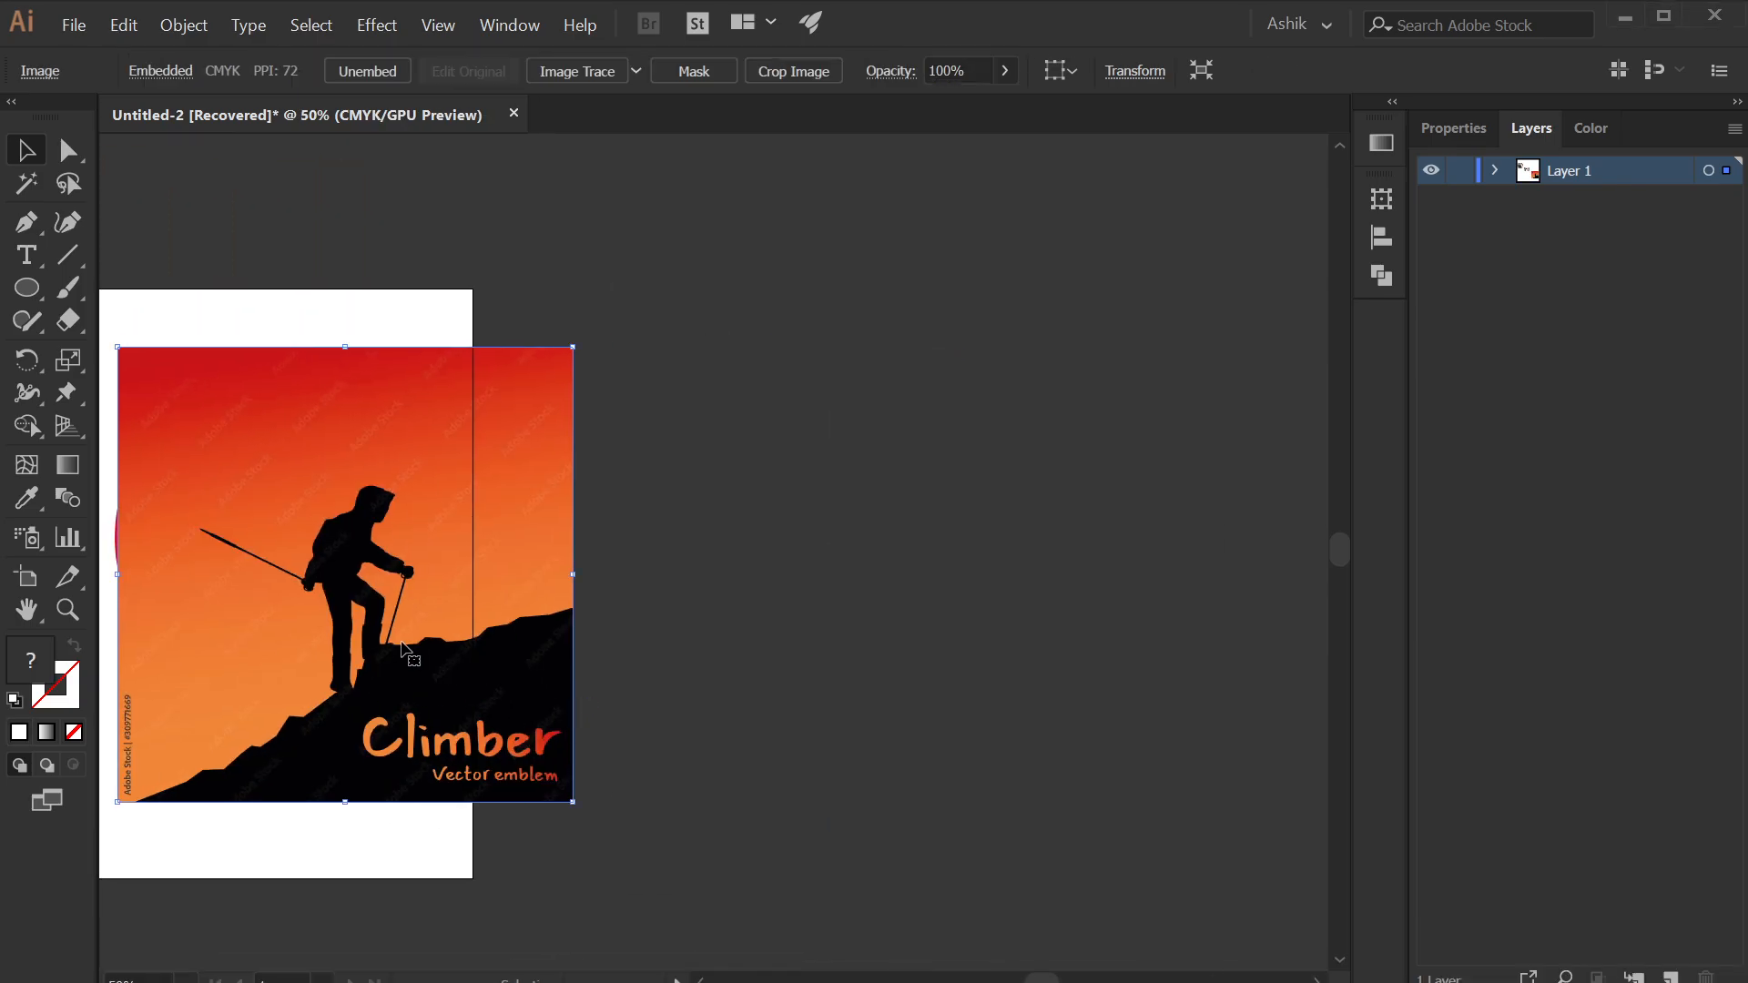
{"action": "left_click_drag", "start_coordinate": [401, 642], "coordinate": [1019, 468]}
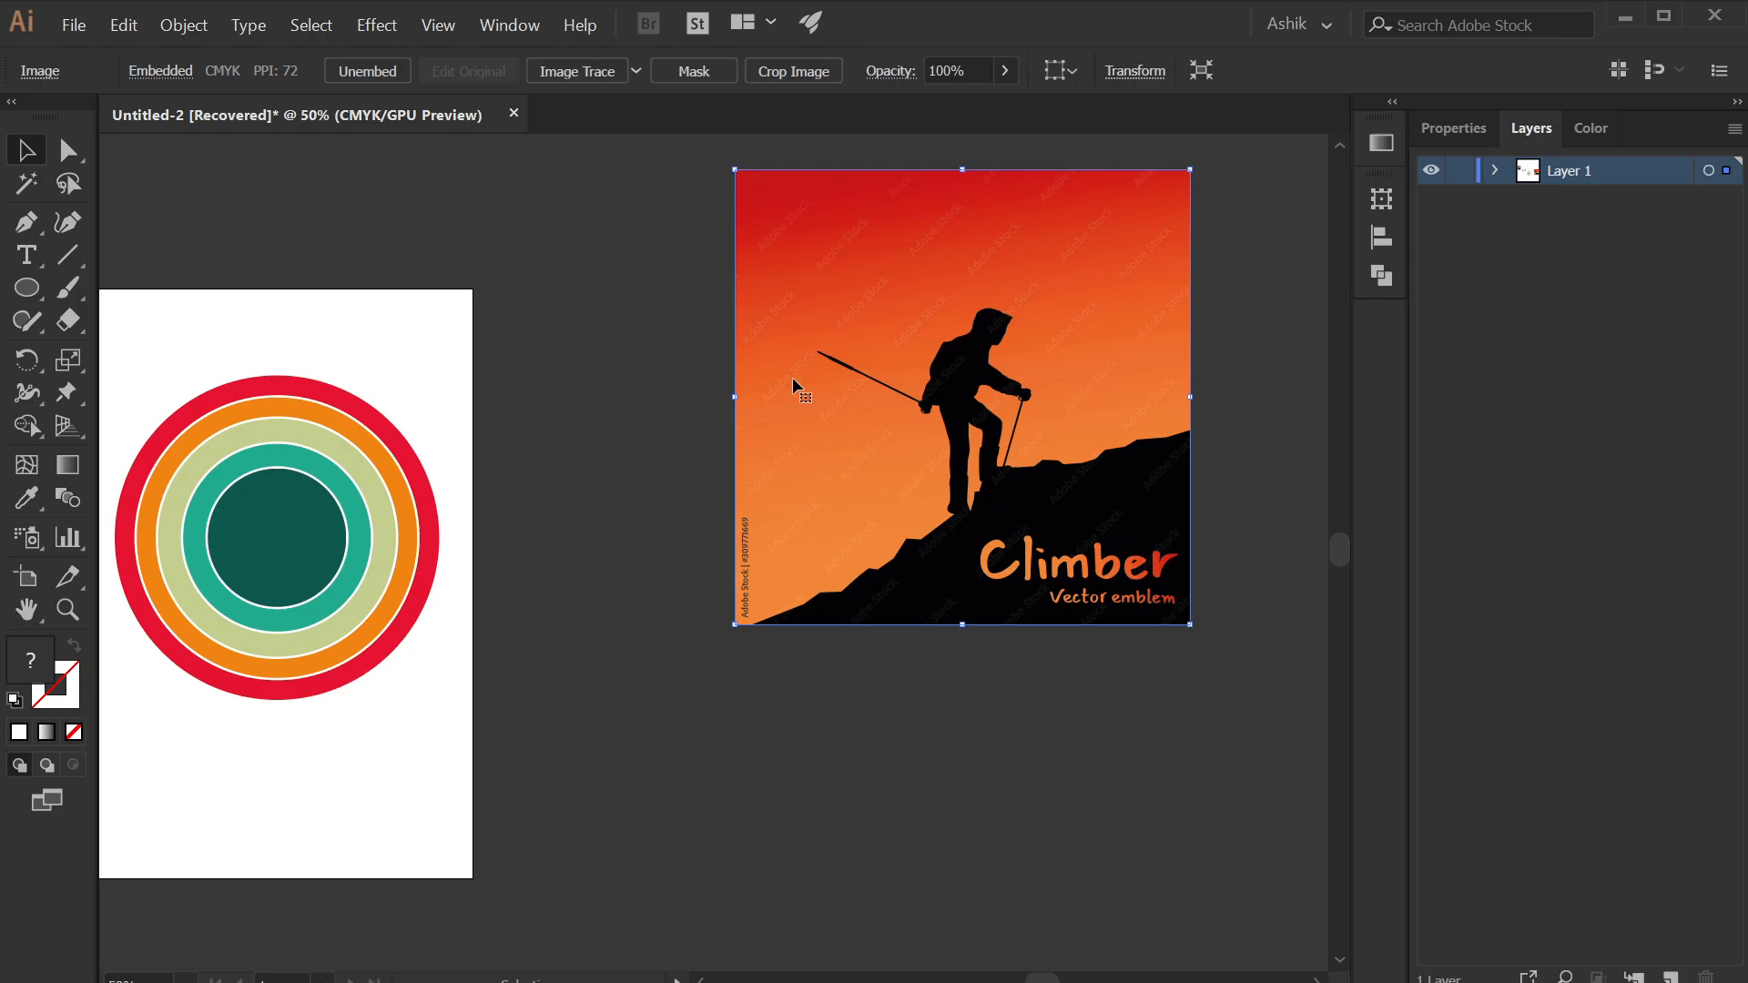
- Trace the climber image with the 3 Colors preset, then expand the tracing and ungroup it
{"action": "left_click", "coordinate": [576, 72]}
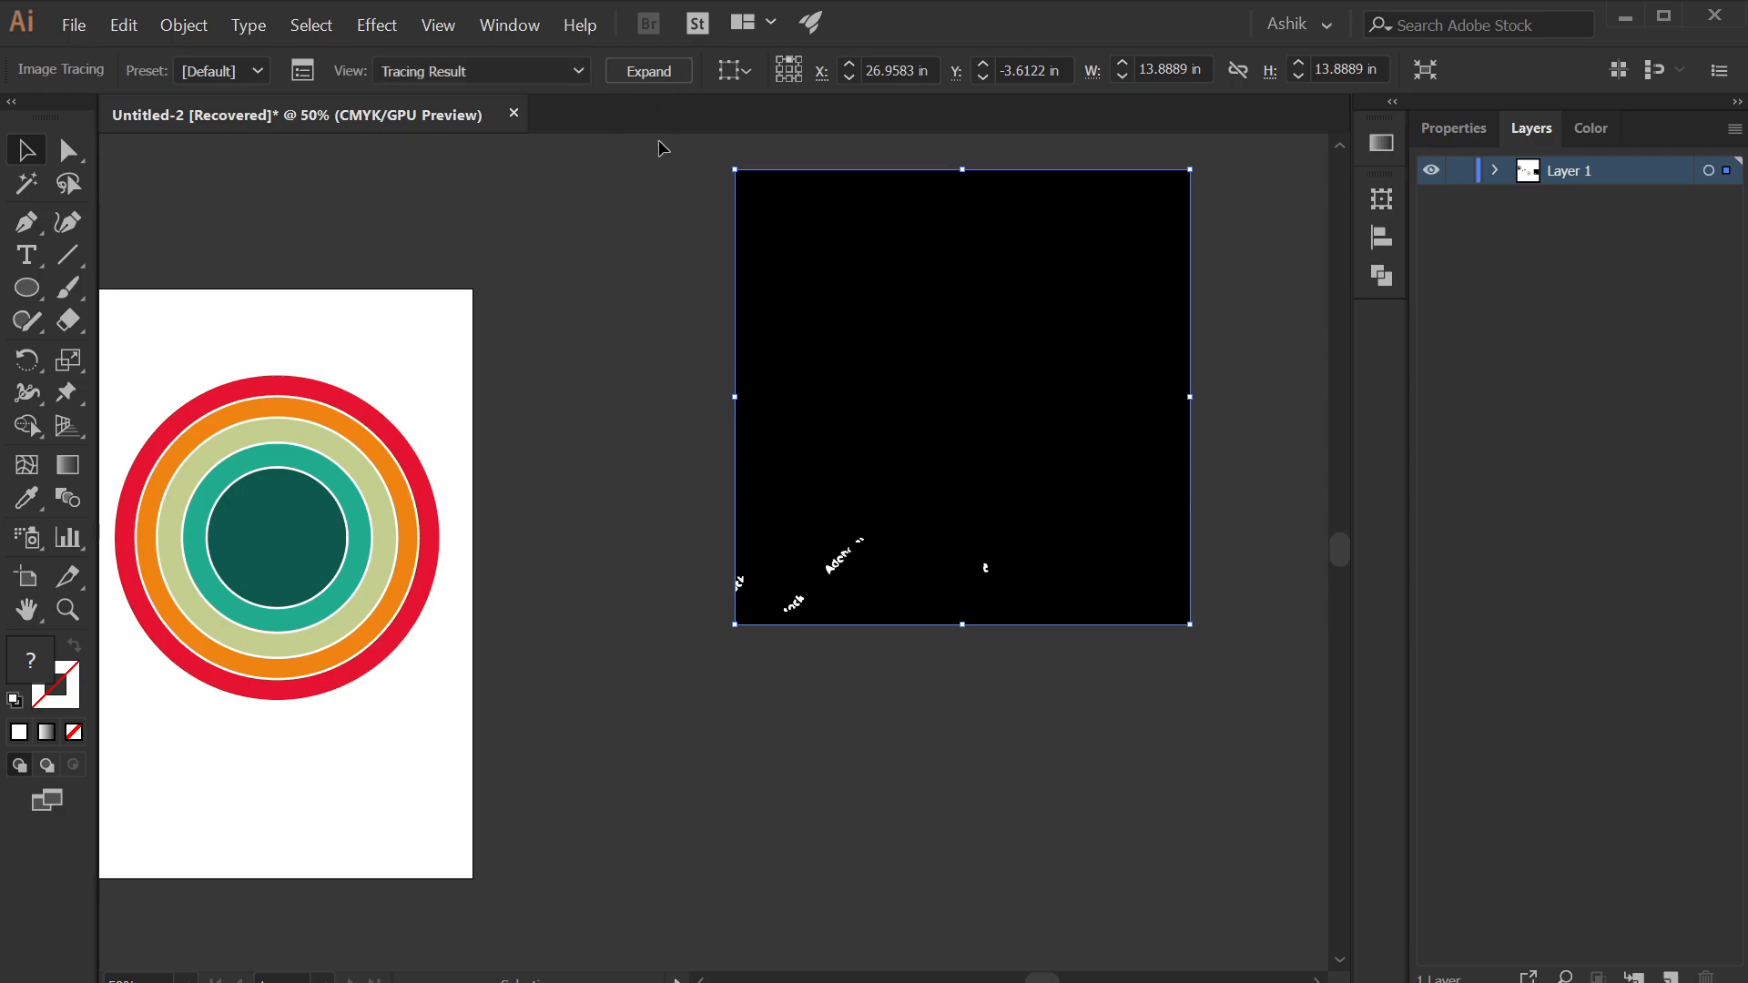
{"action": "key", "text": "ctrl+z"}
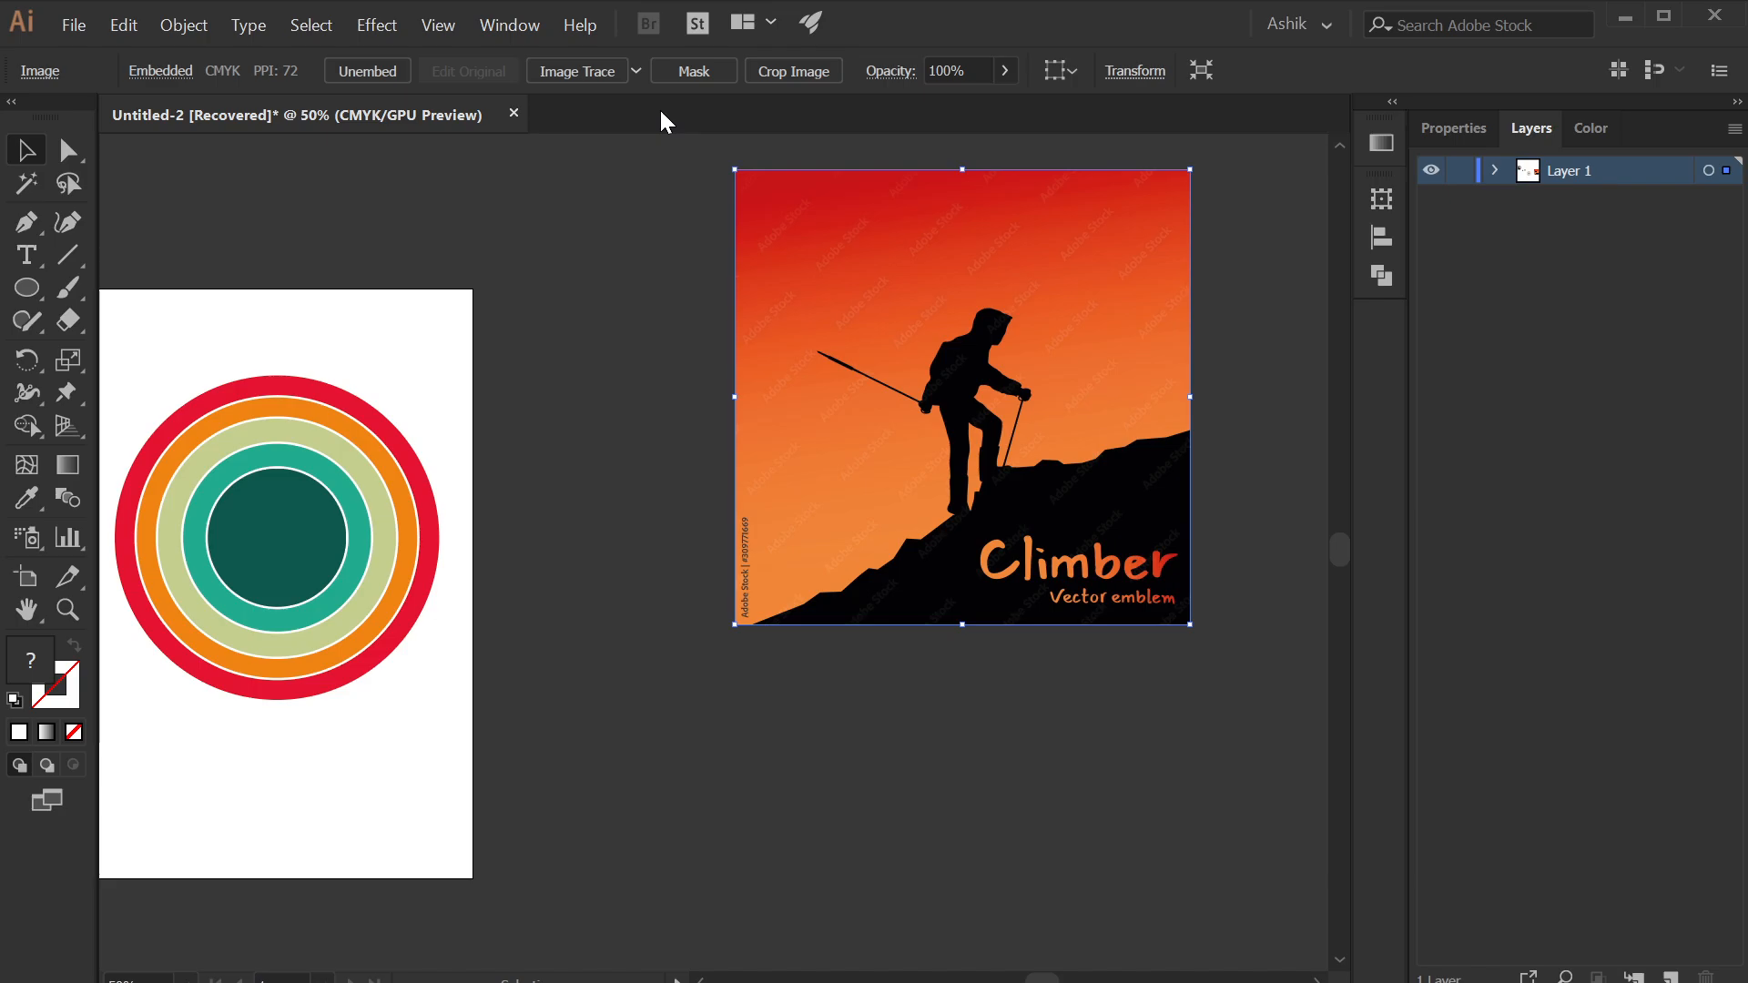
{"action": "left_click", "coordinate": [635, 69]}
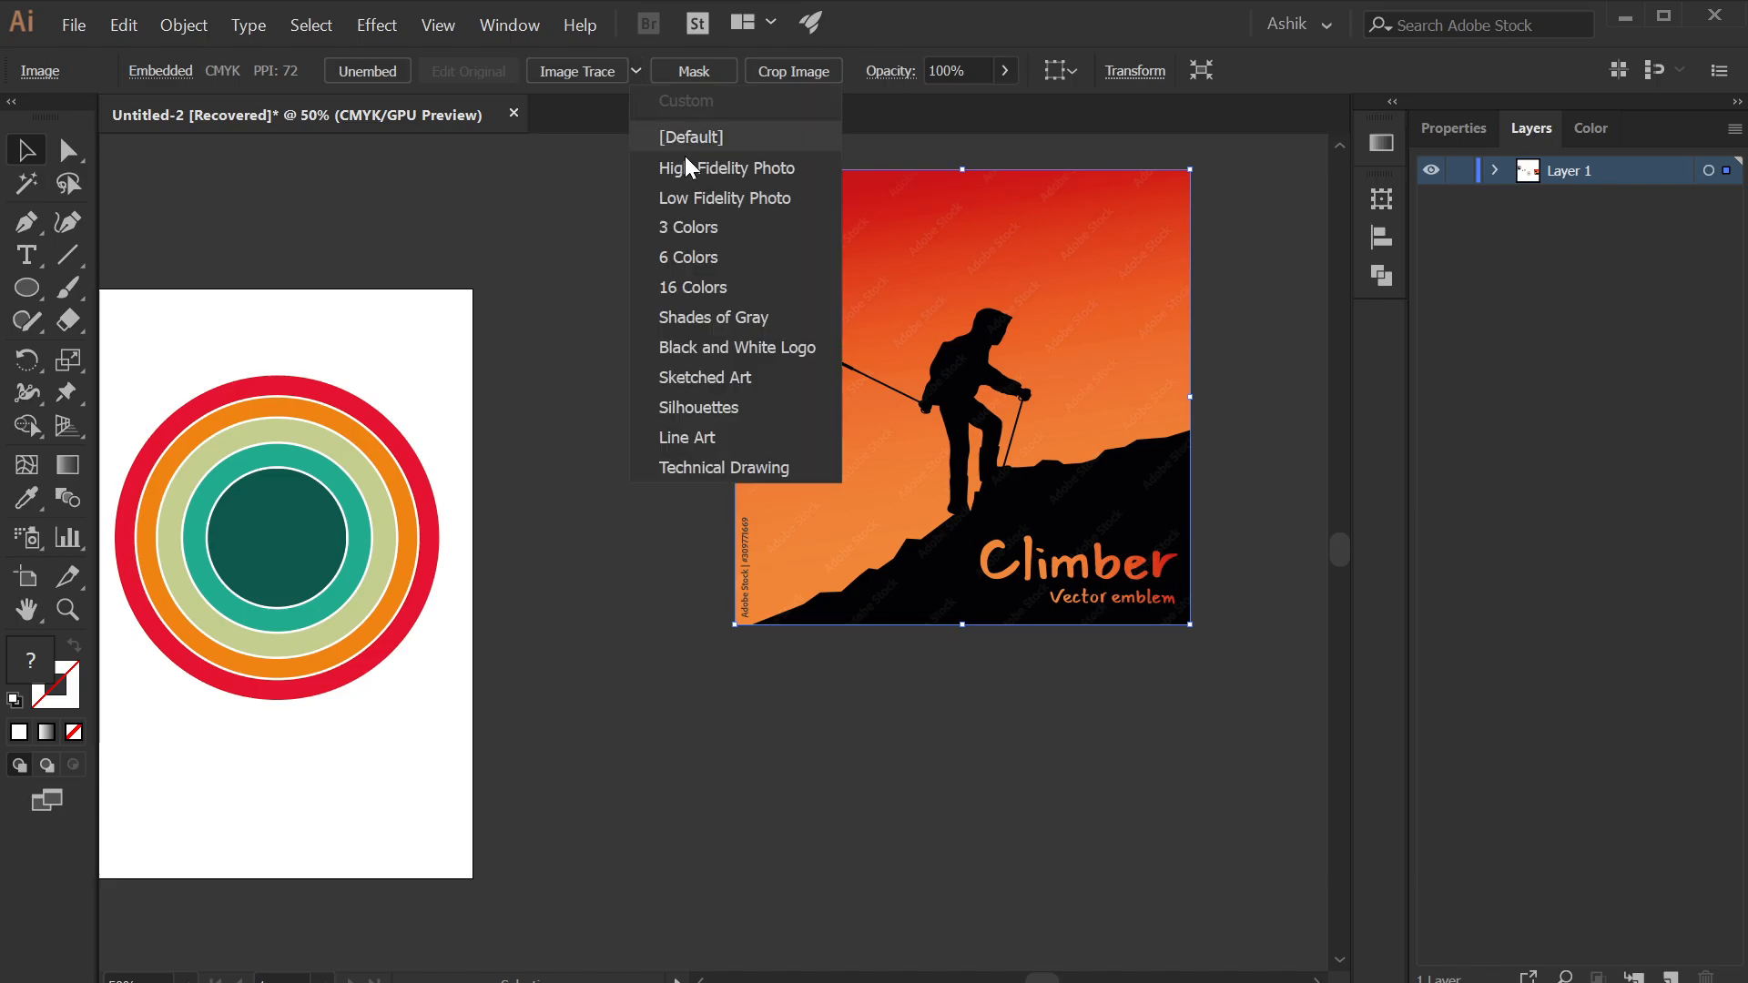
{"action": "left_click", "coordinate": [697, 227]}
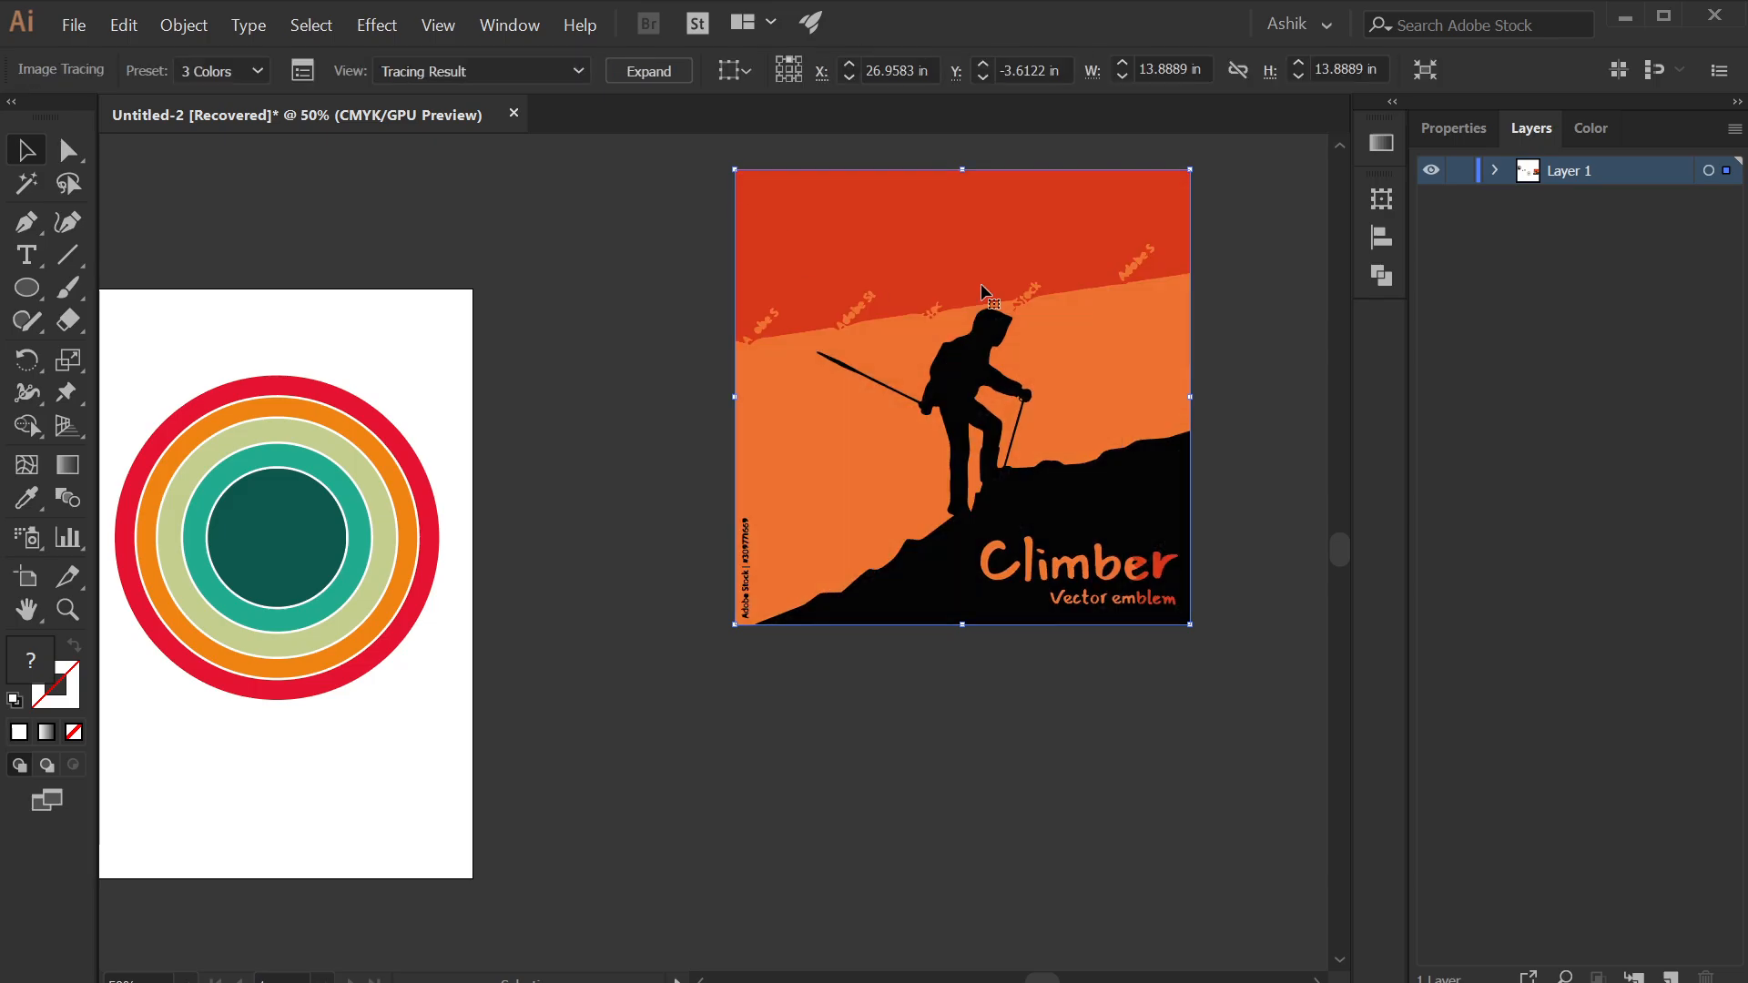
{"action": "left_click", "coordinate": [648, 71]}
{"action": "right_click", "coordinate": [906, 302]}
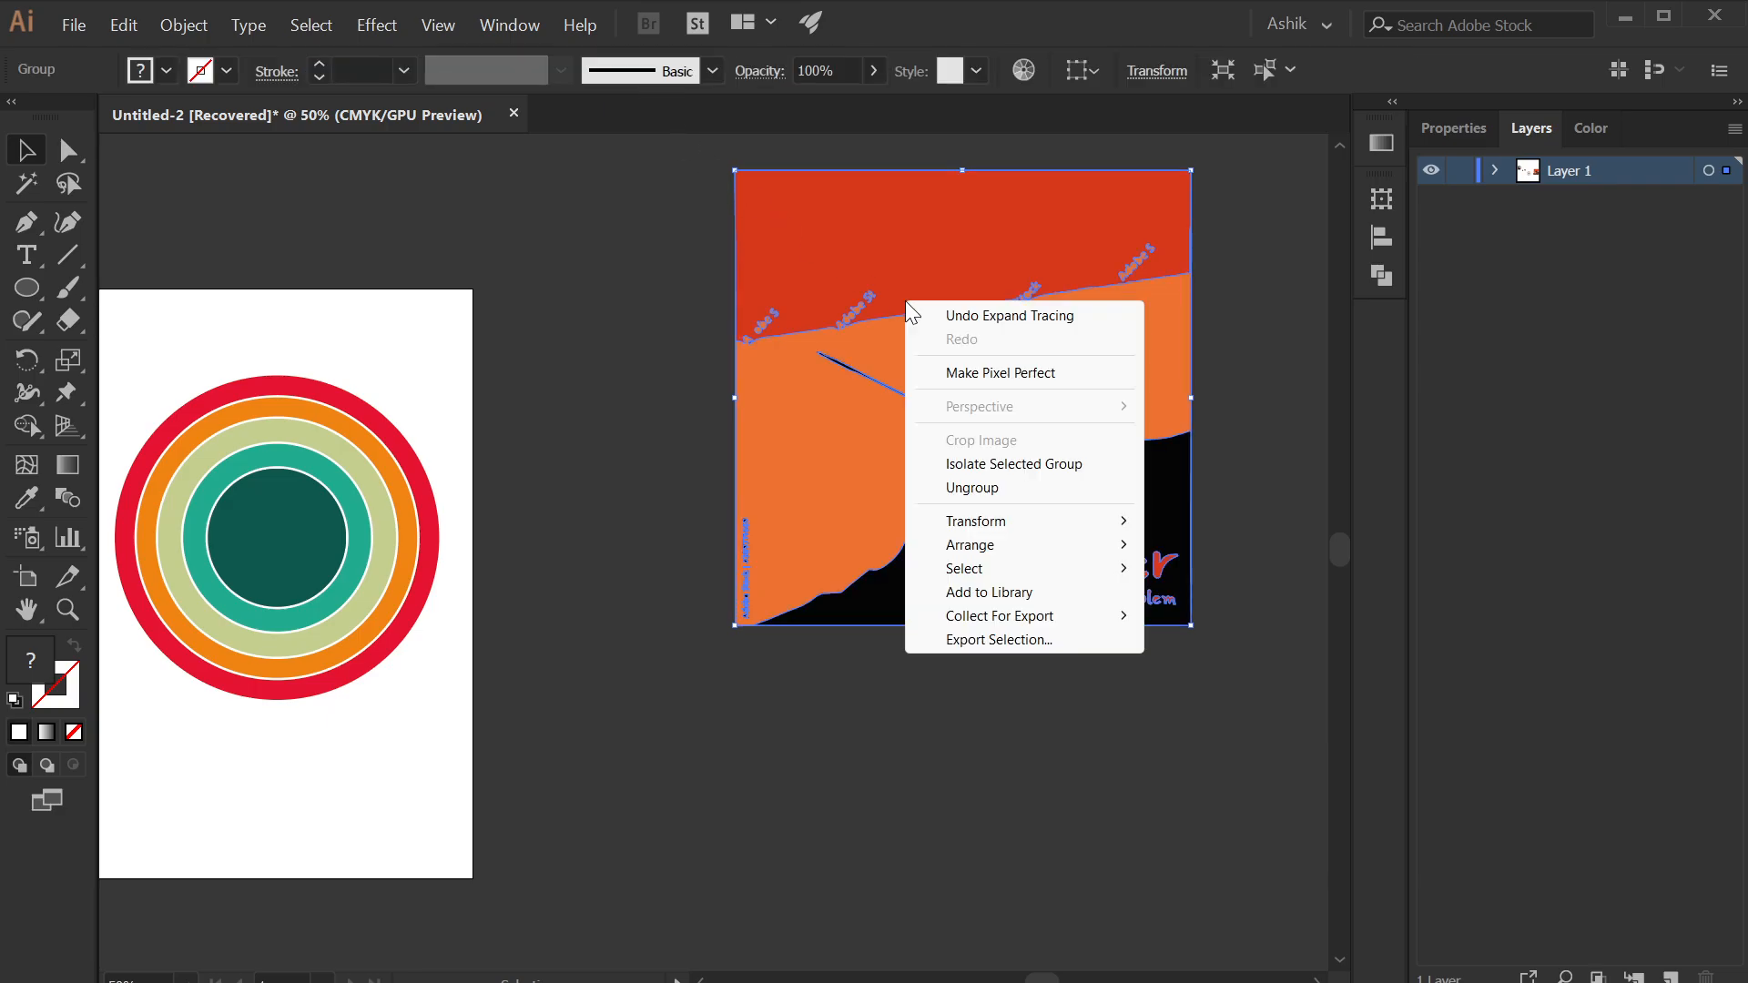
{"action": "left_click", "coordinate": [972, 488]}
{"action": "left_click", "coordinate": [1131, 699]}
- Delete the traced orange and red sky shapes, including the orange areas between the hiker's legs and stick
{"action": "left_click_drag", "start_coordinate": [1104, 349], "coordinate": [1172, 284]}
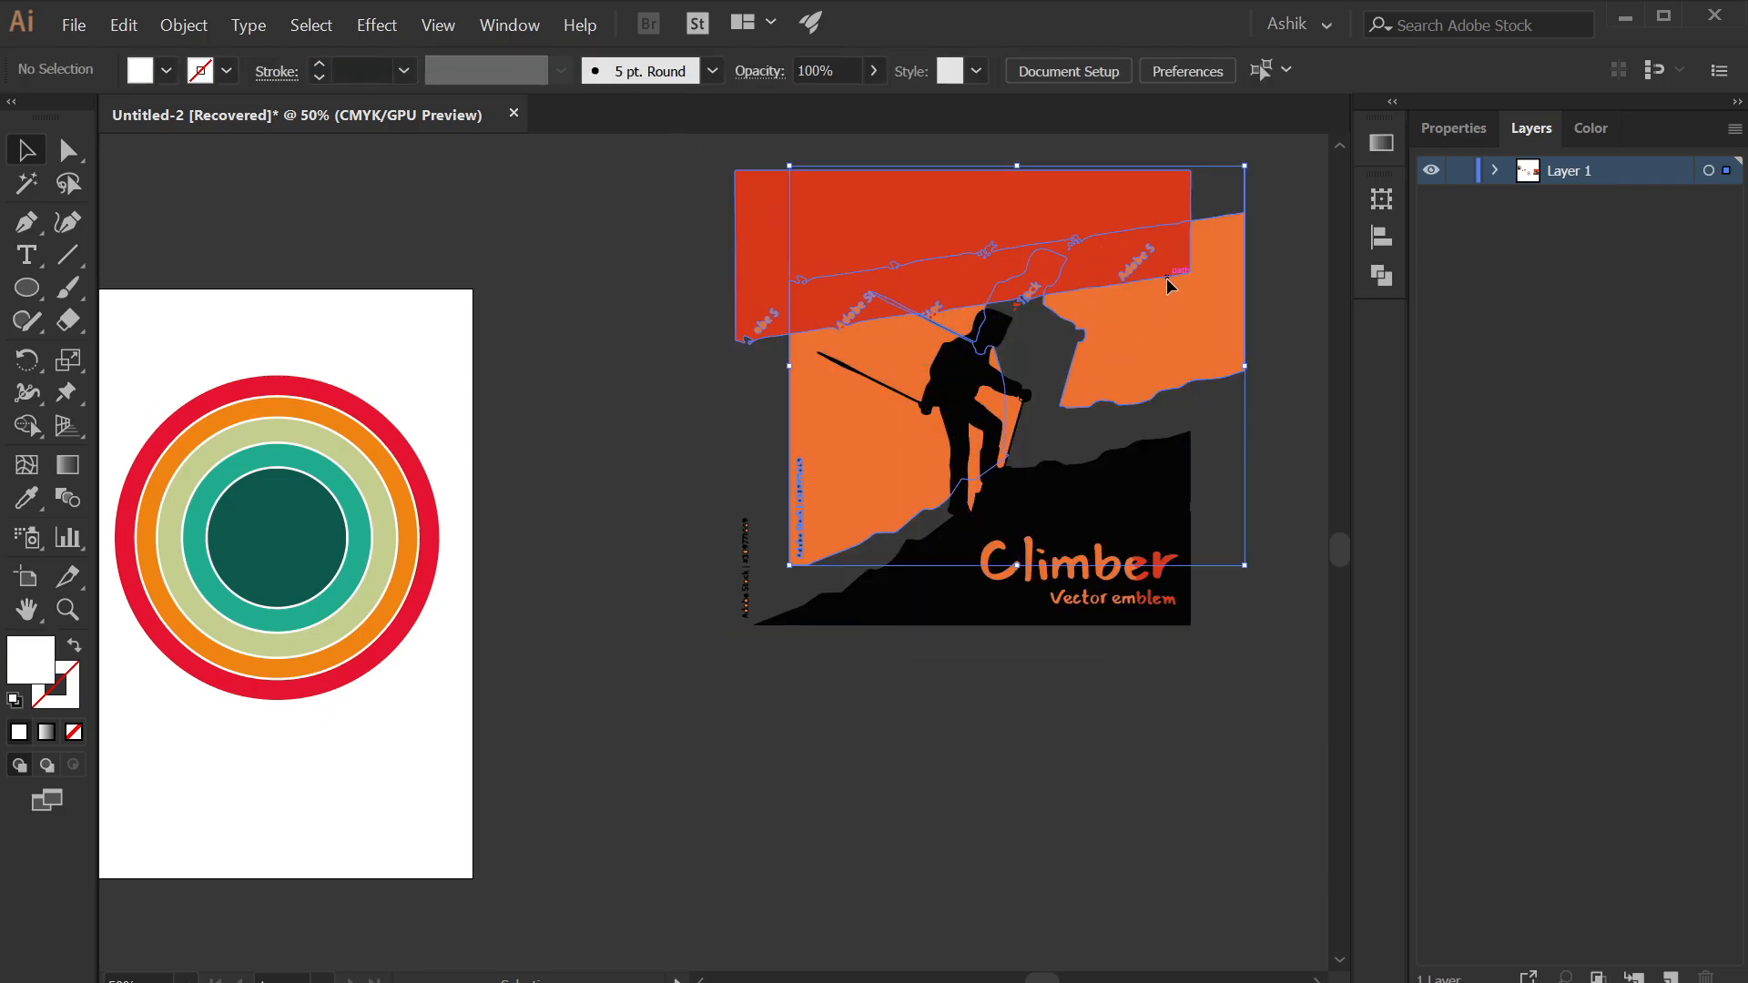
{"action": "key", "text": "Delete"}
{"action": "left_click_drag", "start_coordinate": [908, 260], "coordinate": [894, 230]}
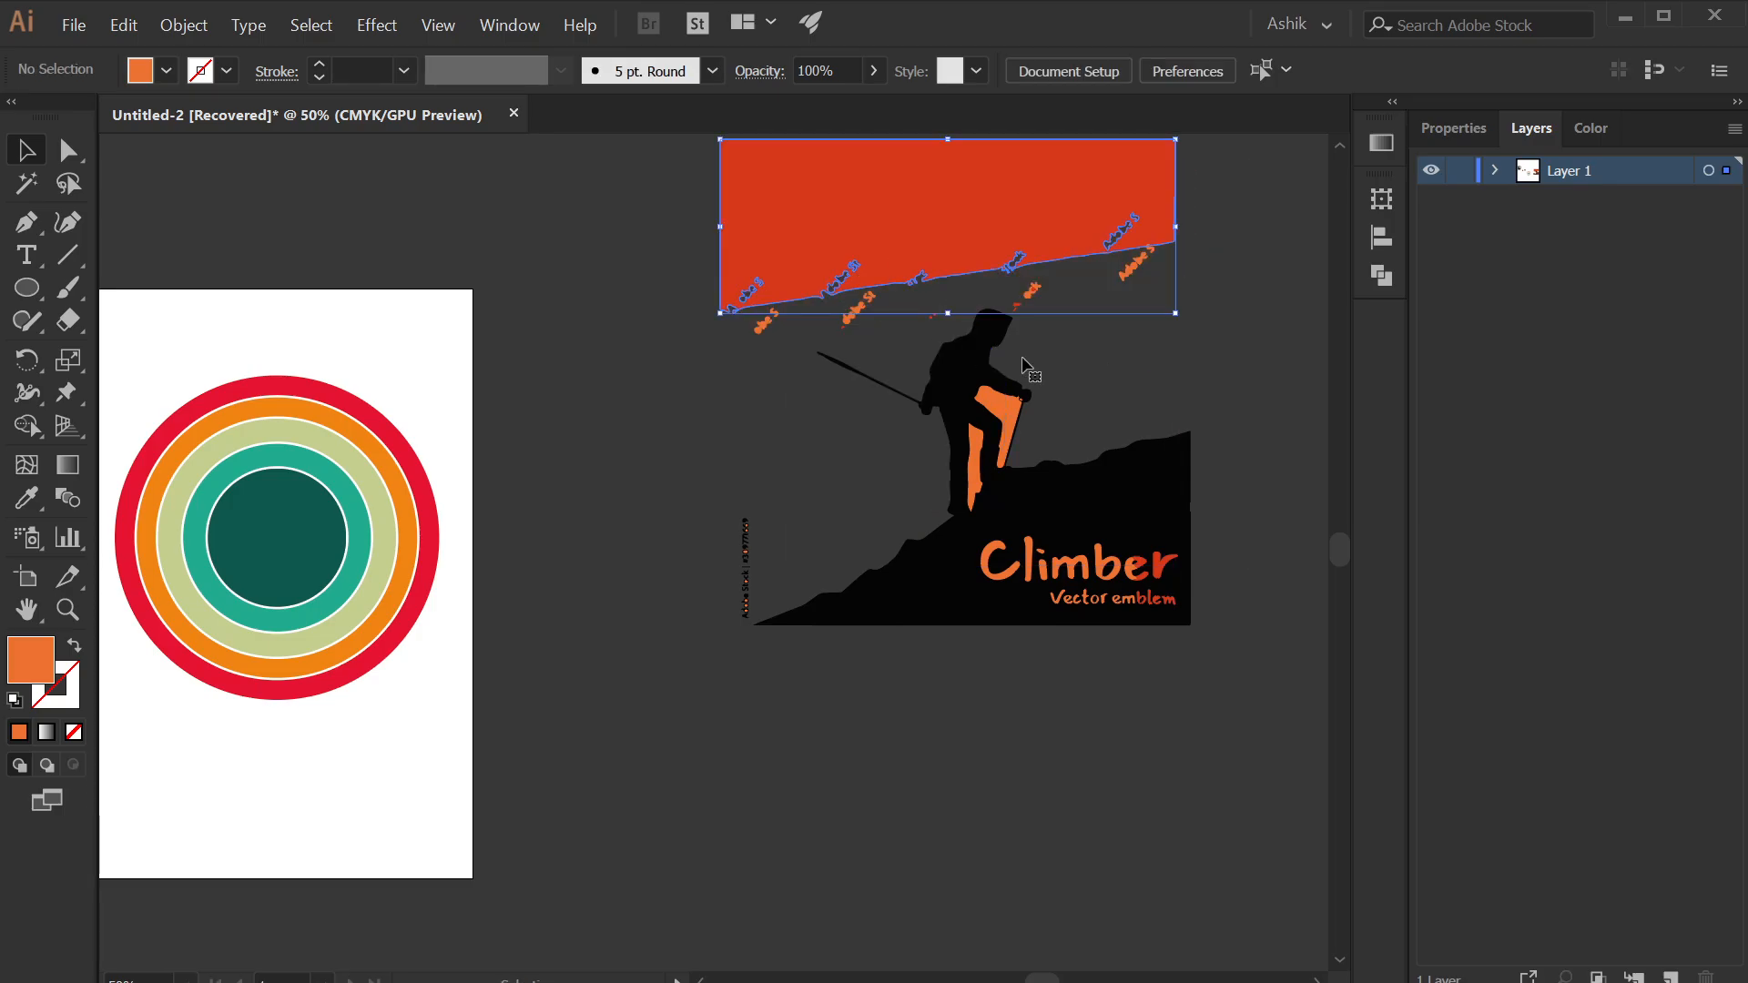
{"action": "key", "text": "Delete"}
{"action": "left_click", "coordinate": [1021, 410]}
{"action": "key", "text": "Delete"}
{"action": "left_click", "coordinate": [976, 446]}
{"action": "key", "text": "Delete"}
- Delete the vertical Adobe Stock watermark text beside the mountain slope
{"action": "left_click", "coordinate": [1029, 582]}
{"action": "left_click", "coordinate": [808, 571]}
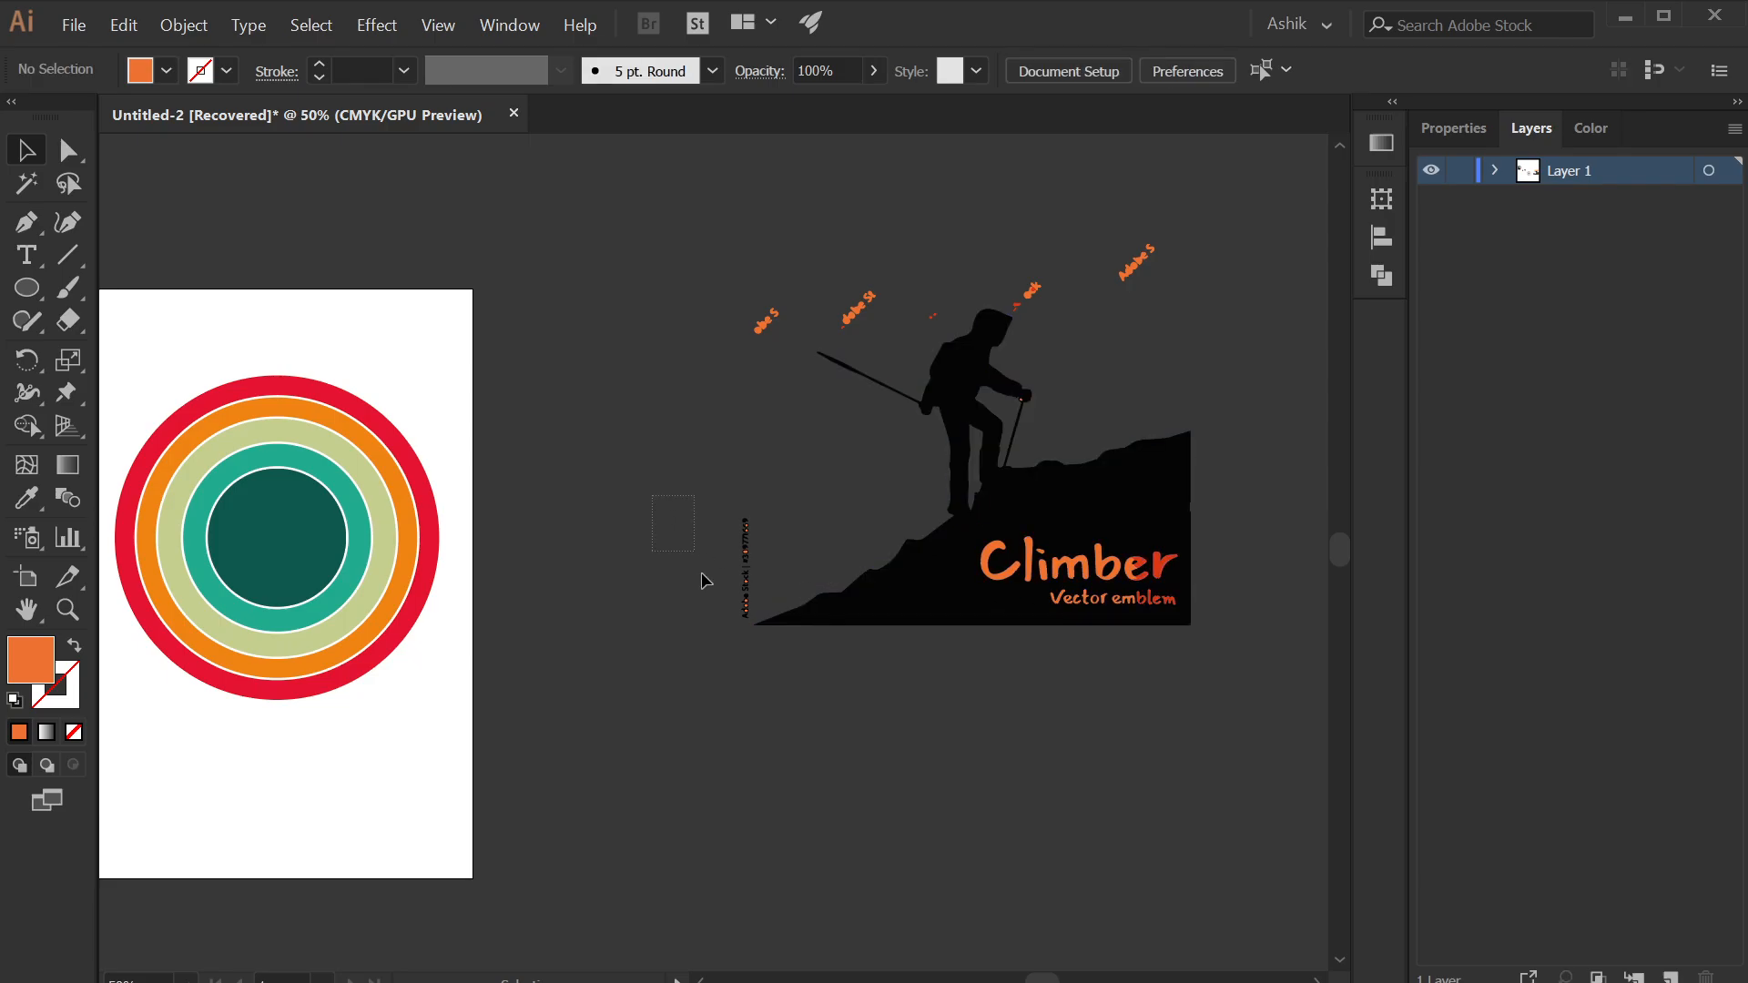
{"action": "left_click", "coordinate": [744, 606]}
{"action": "key", "text": "Delete"}
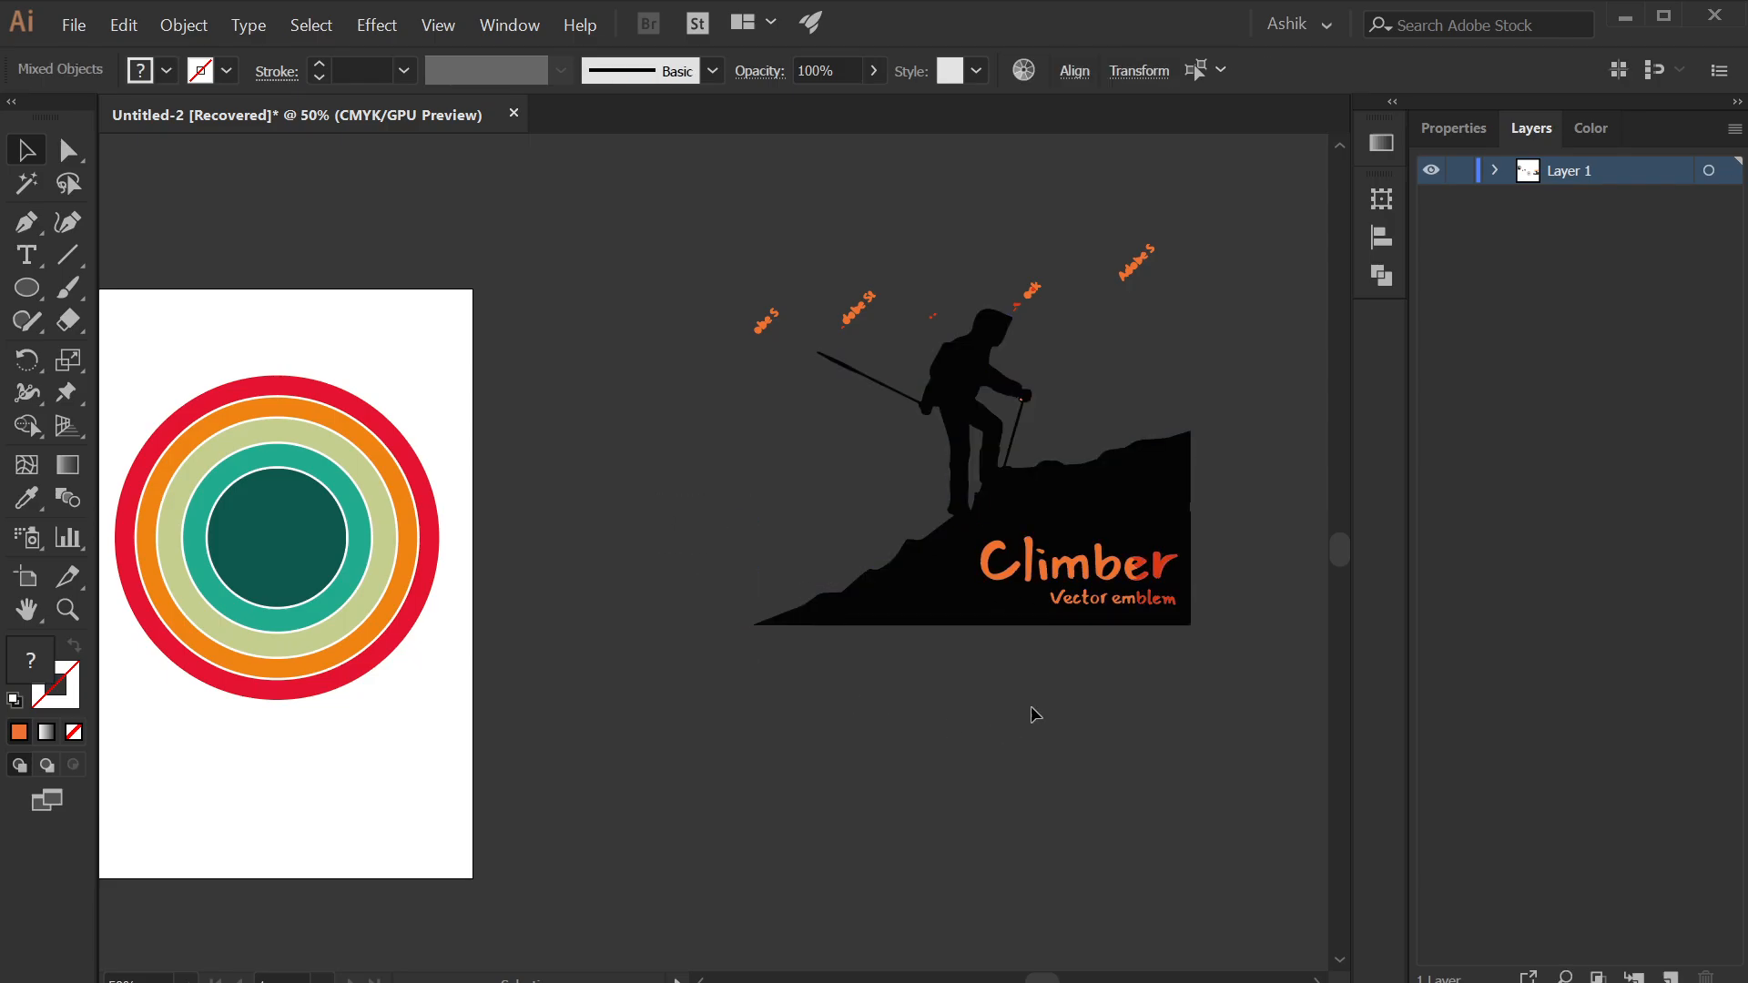
- Draw a rectangle covering the "Climber Vector emblem" lettering and fill it with the mountain's black using the Eyedropper
{"action": "scroll", "coordinate": [1149, 587], "scroll_direction": "up", "scroll_amount": 3}
{"action": "scroll", "coordinate": [1149, 587], "scroll_direction": "down", "scroll_amount": 2}
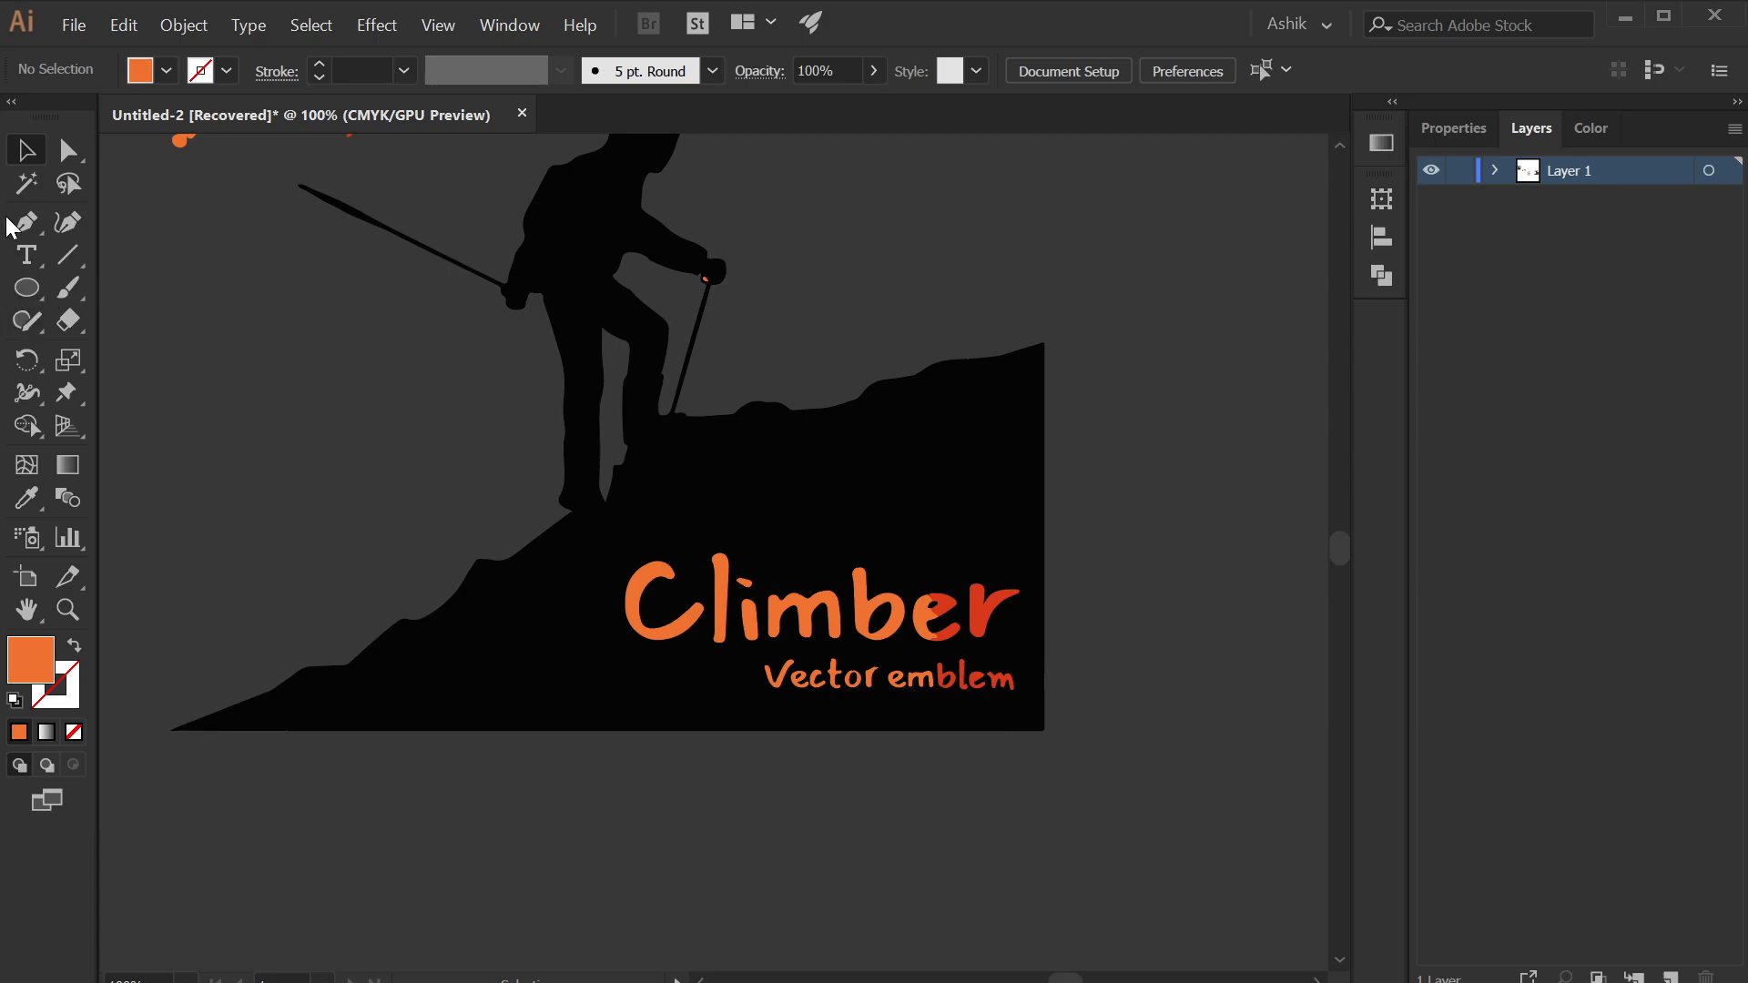
{"action": "left_click", "coordinate": [26, 288]}
{"action": "left_click", "coordinate": [146, 285]}
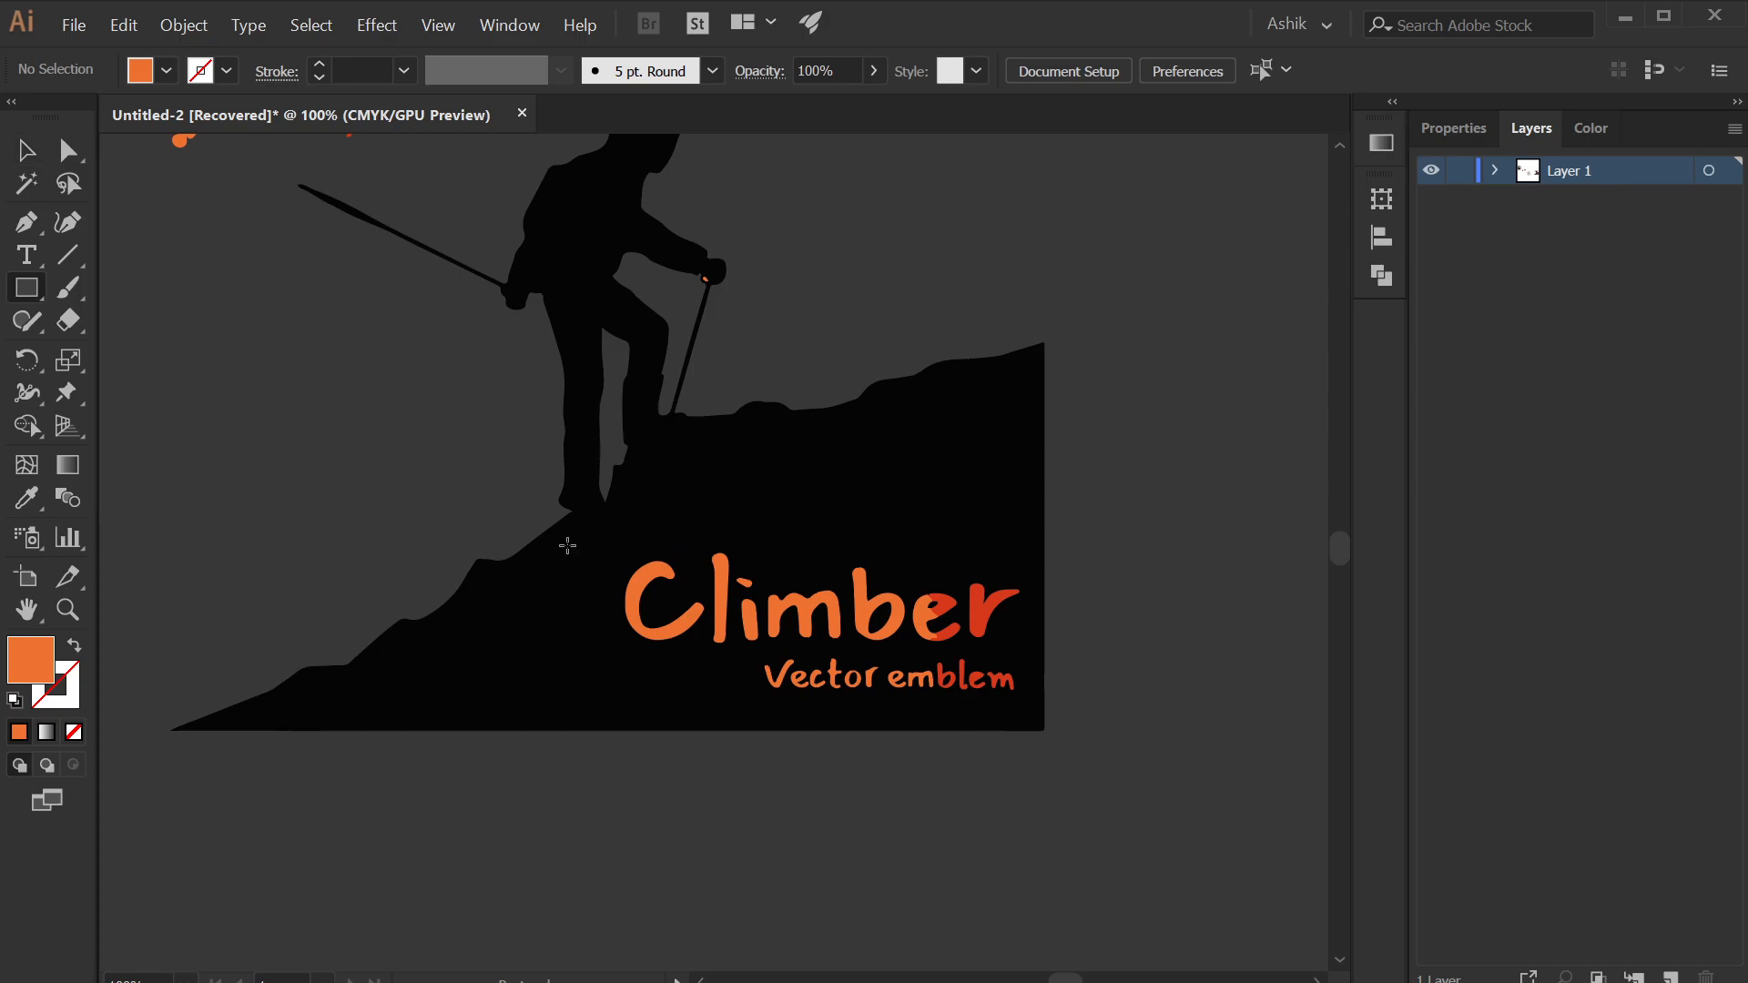
{"action": "left_click_drag", "start_coordinate": [591, 533], "coordinate": [1028, 707]}
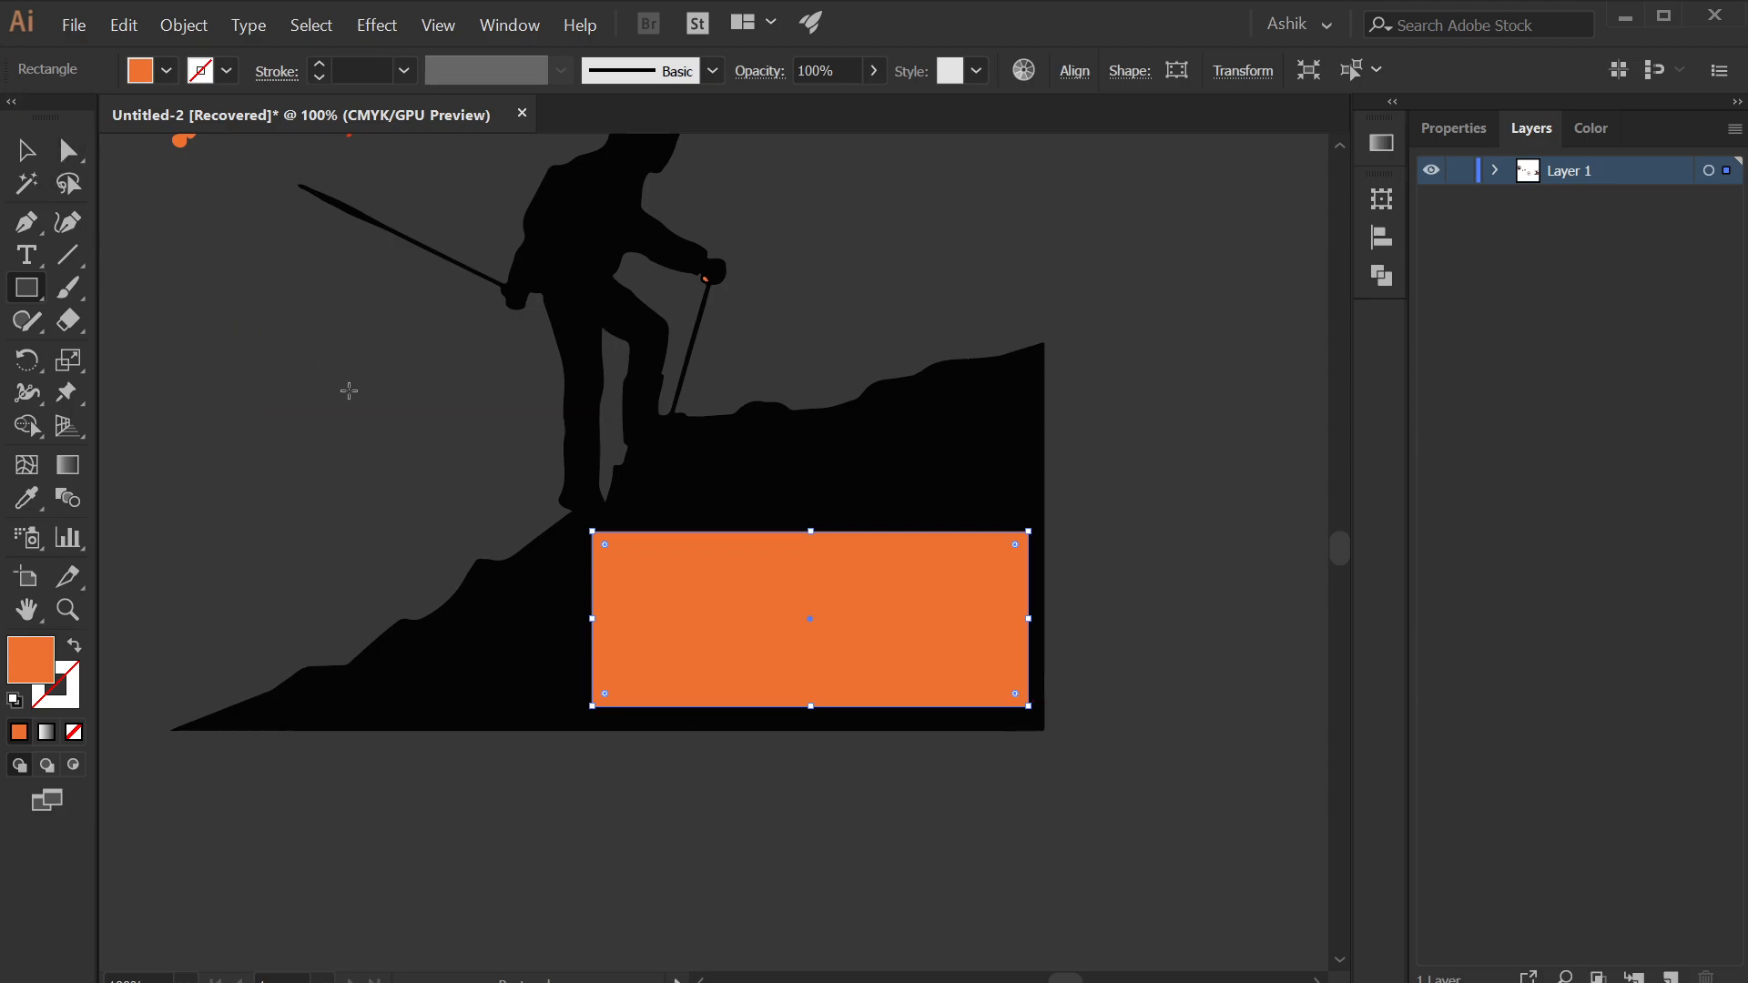
{"action": "left_click", "coordinate": [441, 620]}
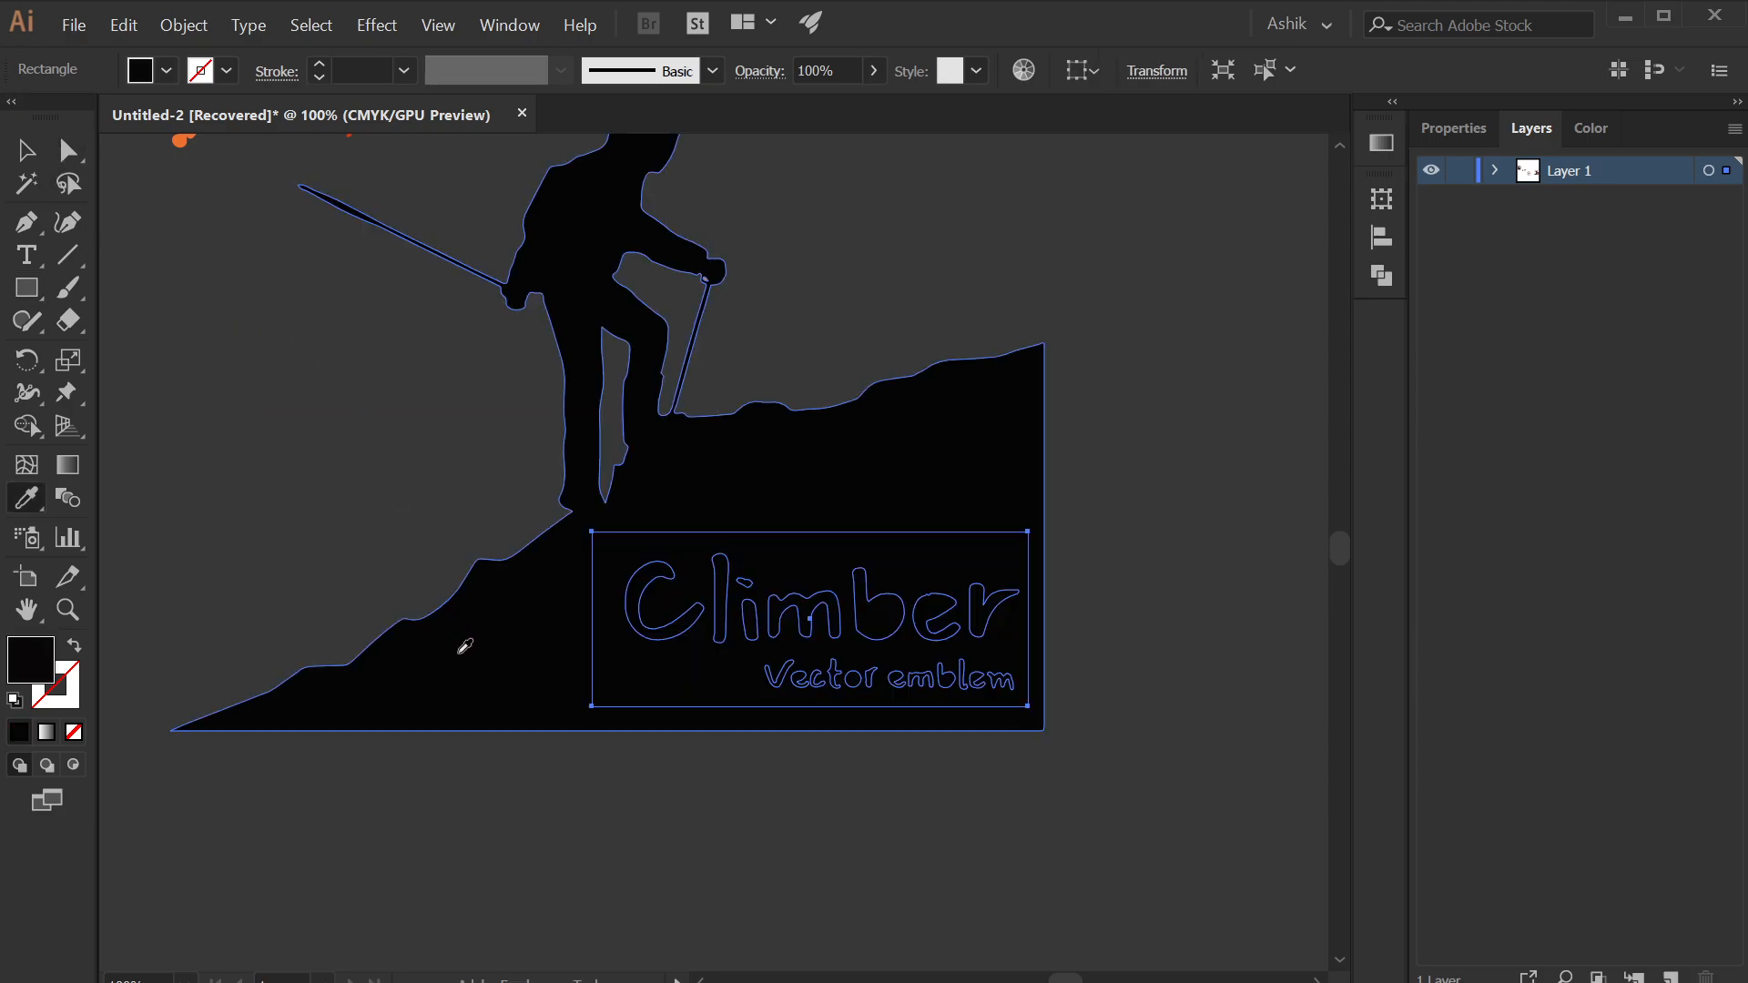
- Select the silhouette, lettering and covering rectangle and split them with the Pathfinder Divide operation
{"action": "left_click", "coordinate": [25, 144]}
{"action": "left_click", "coordinate": [877, 892]}
{"action": "left_click_drag", "start_coordinate": [1244, 831], "coordinate": [466, 511]}
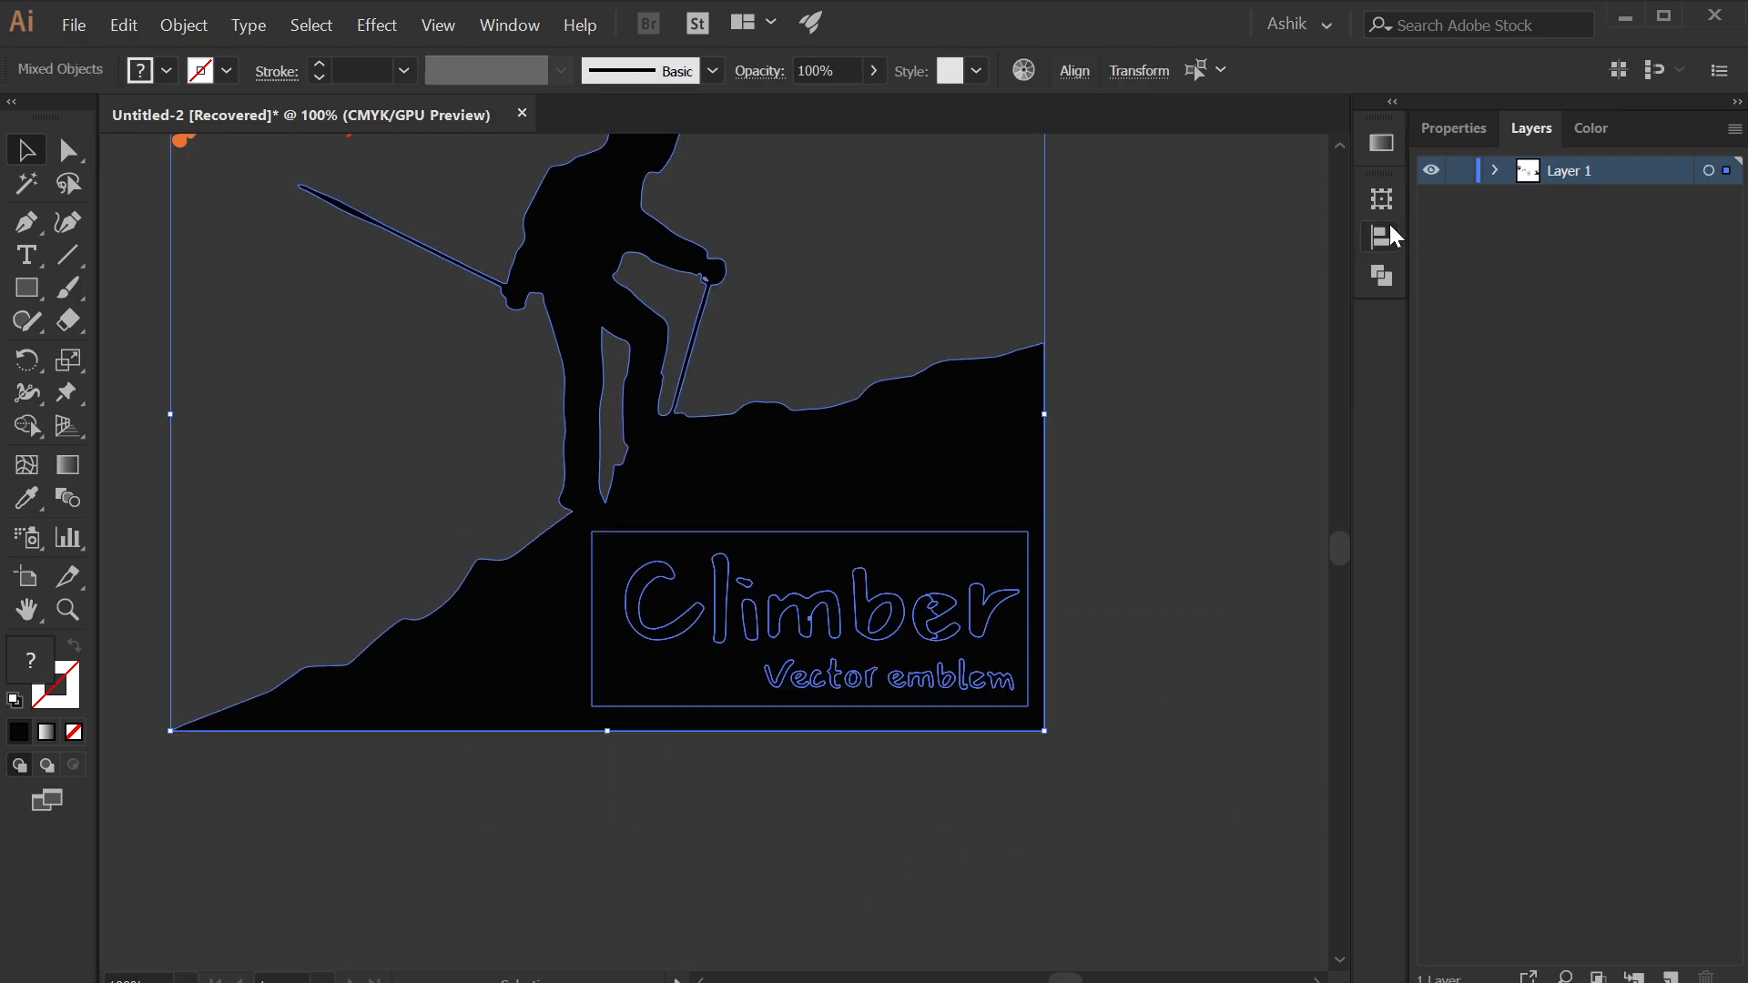
{"action": "left_click", "coordinate": [1383, 266]}
{"action": "left_click", "coordinate": [1067, 328]}
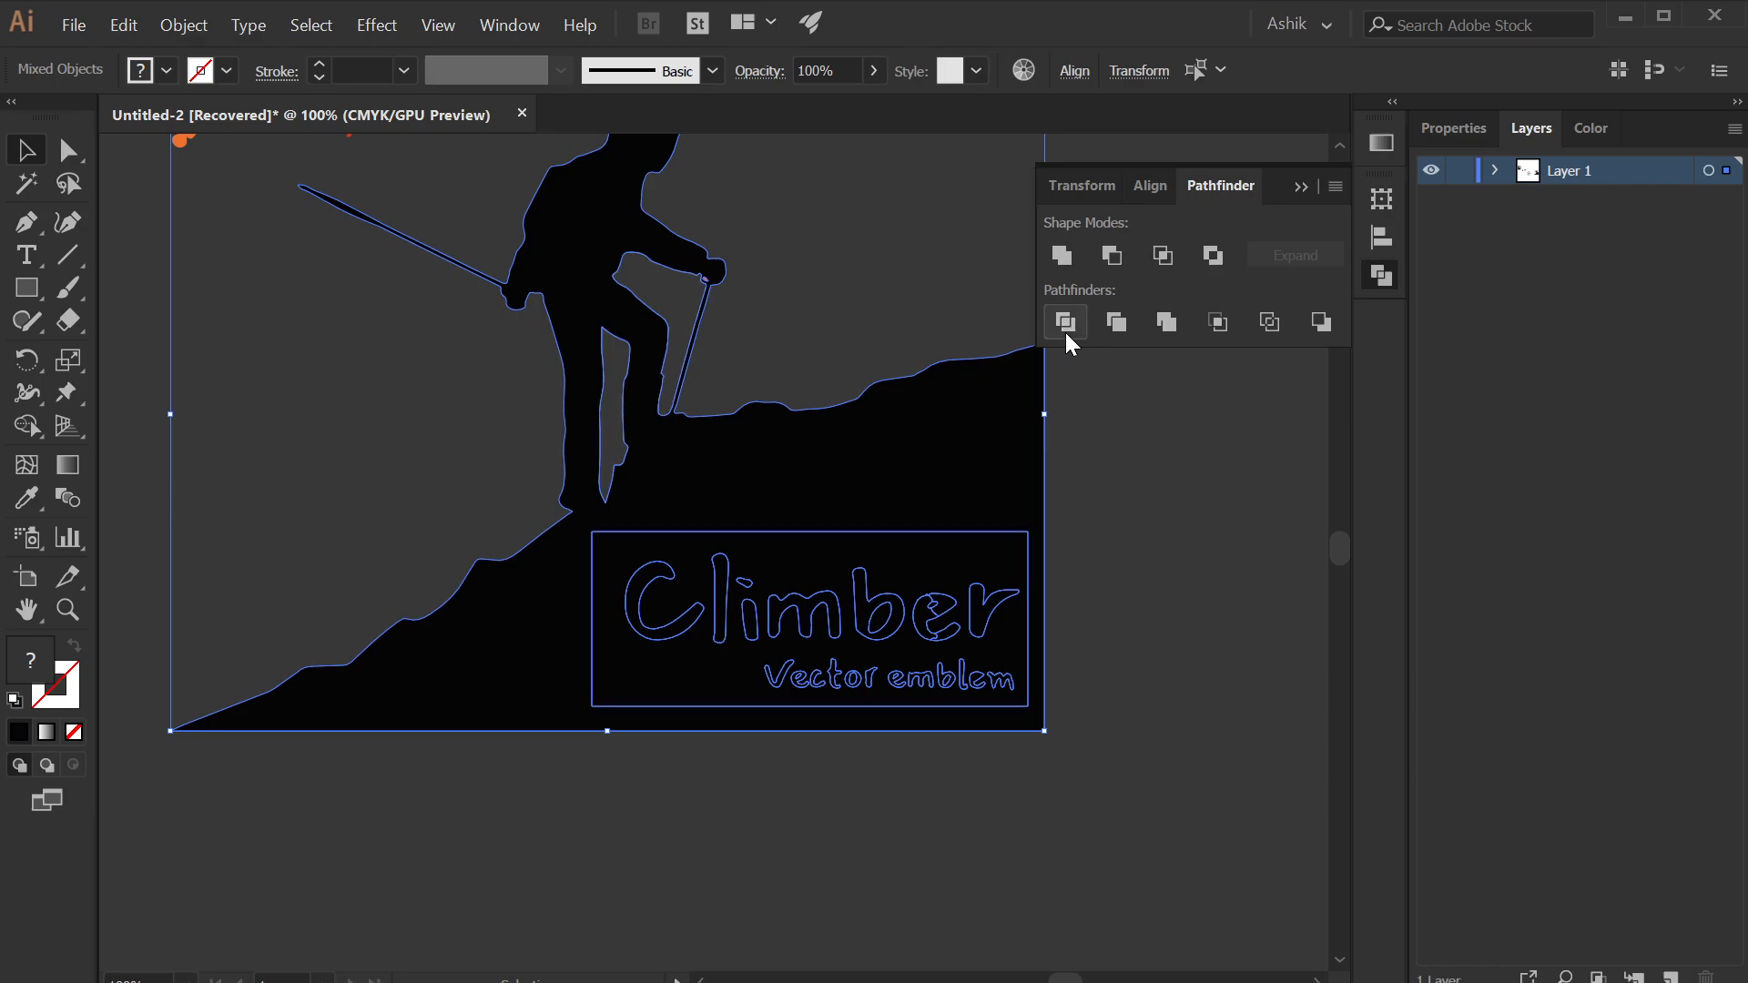
{"action": "left_click", "coordinate": [1211, 601]}
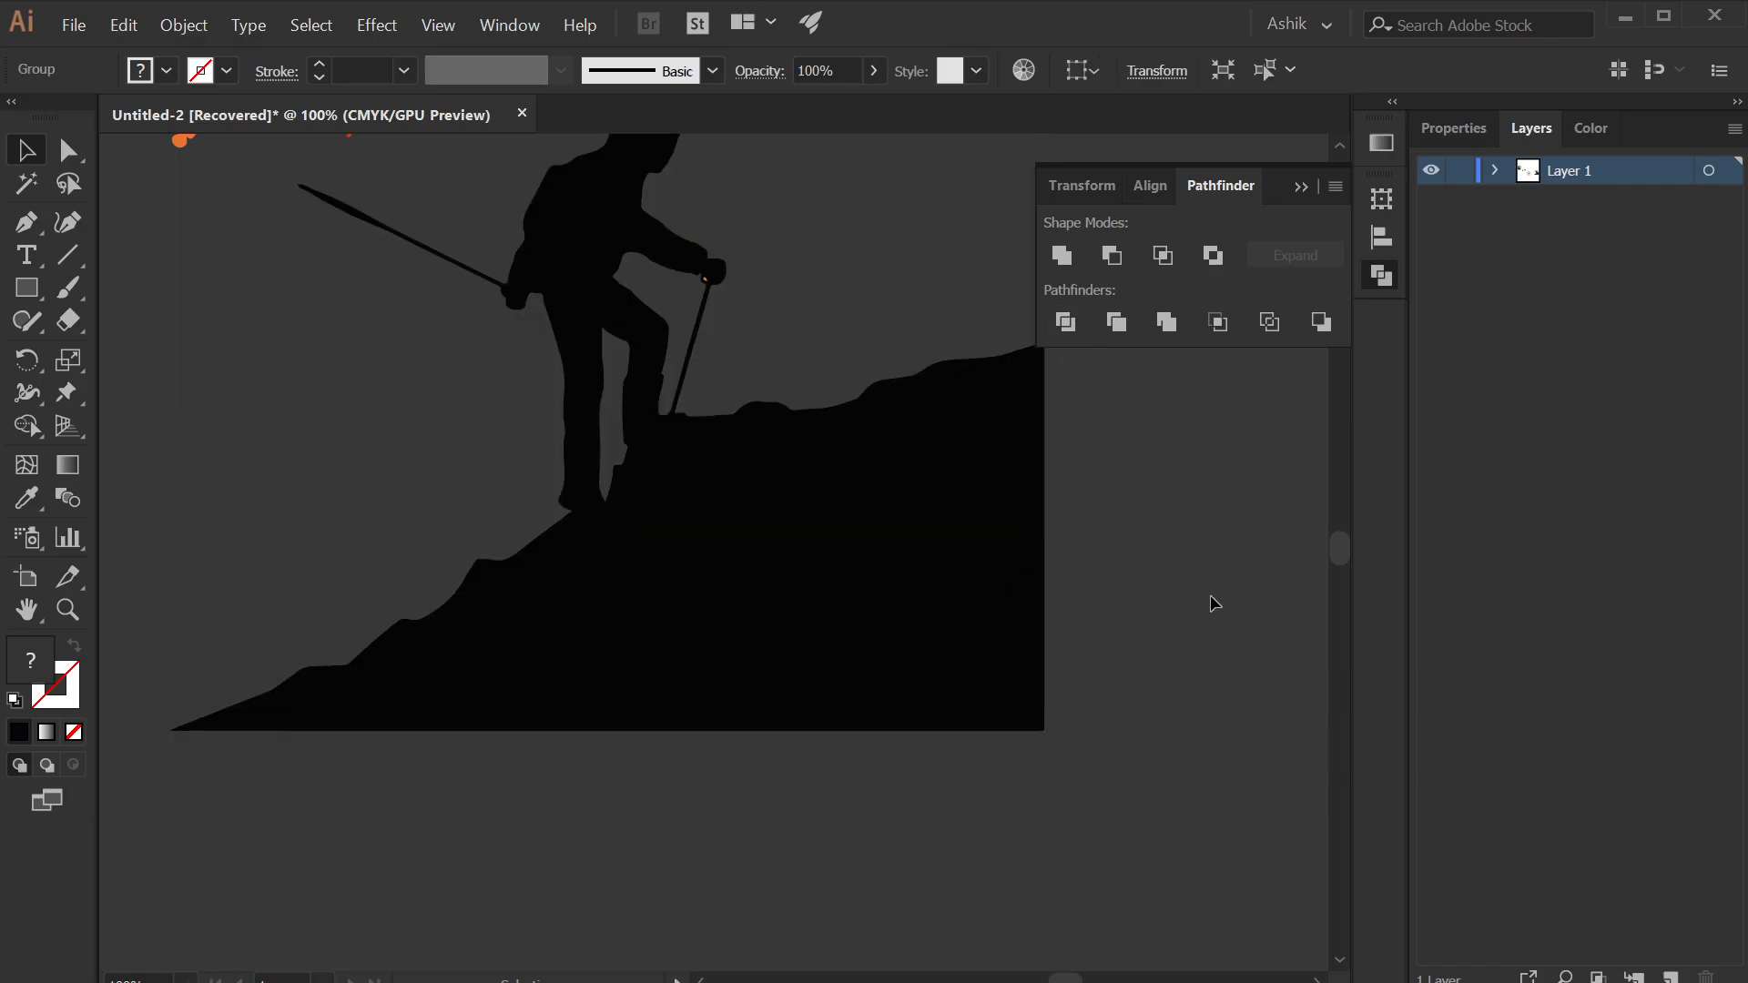
{"action": "left_click_drag", "start_coordinate": [652, 604], "coordinate": [942, 894]}
{"action": "key", "text": "ctrl+z"}
- Merge the divided lettering and rectangle pieces into the black mountain with the Shape Builder tool
{"action": "left_click_drag", "start_coordinate": [1230, 690], "coordinate": [371, 494]}
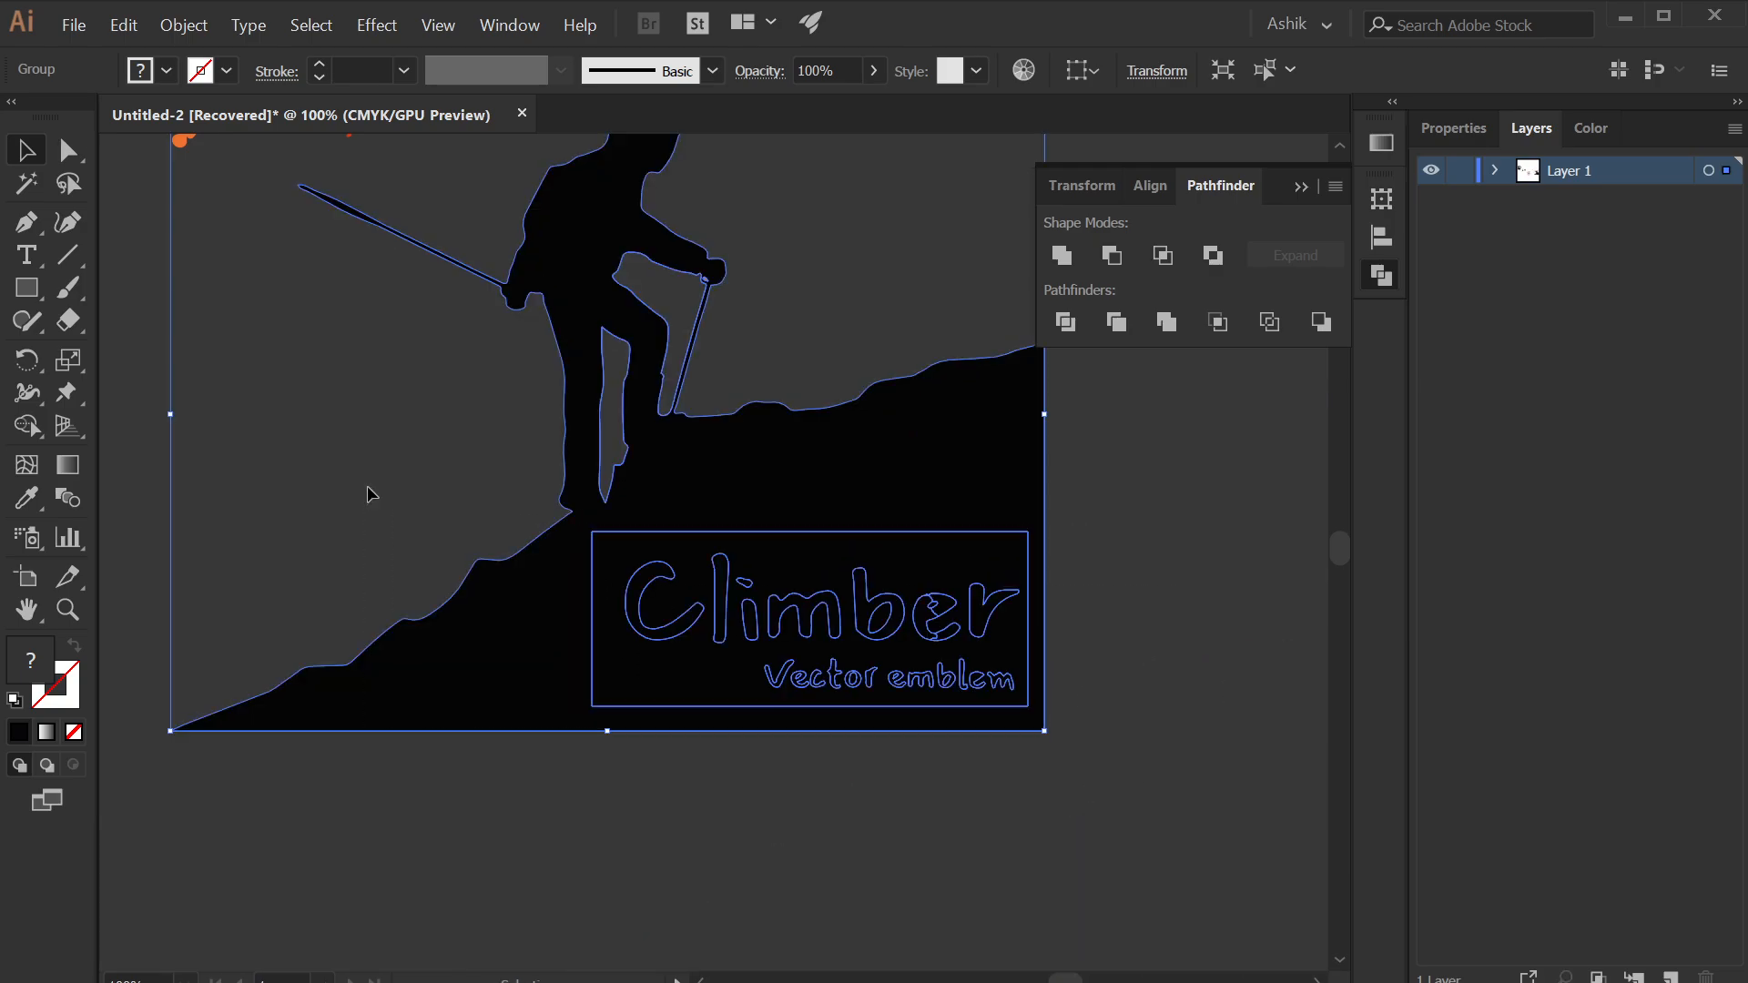
{"action": "key", "text": "shift+m"}
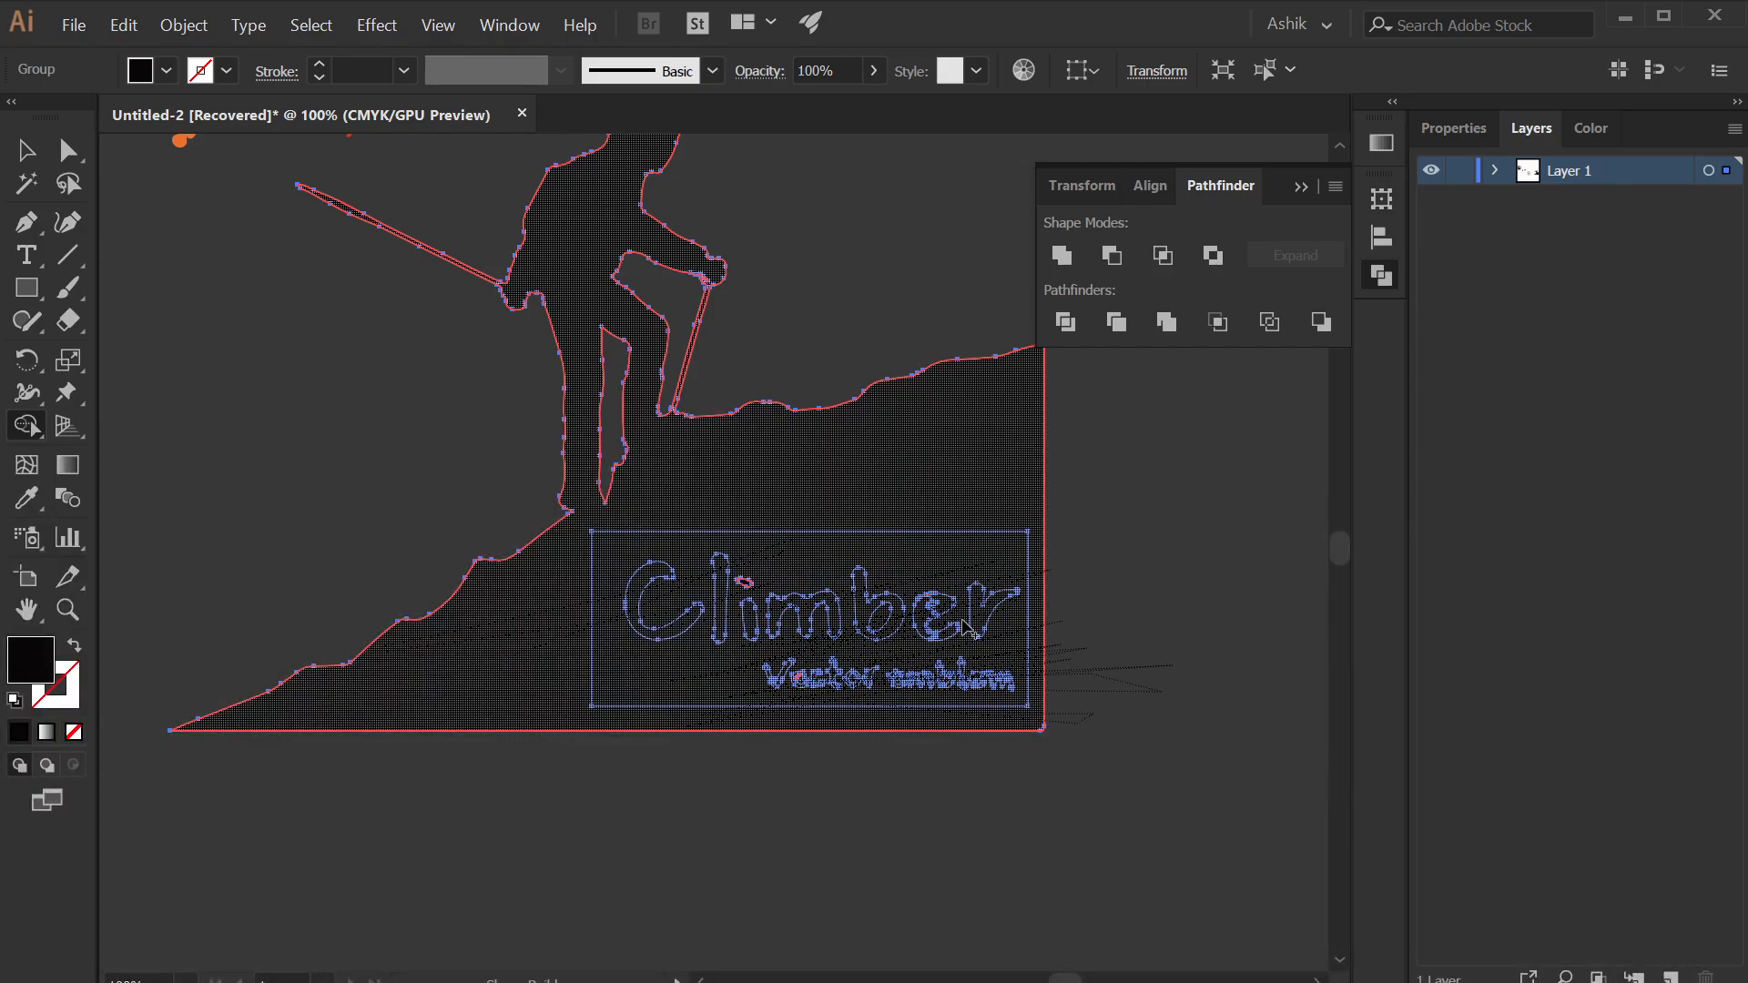
{"action": "left_click", "coordinate": [746, 596]}
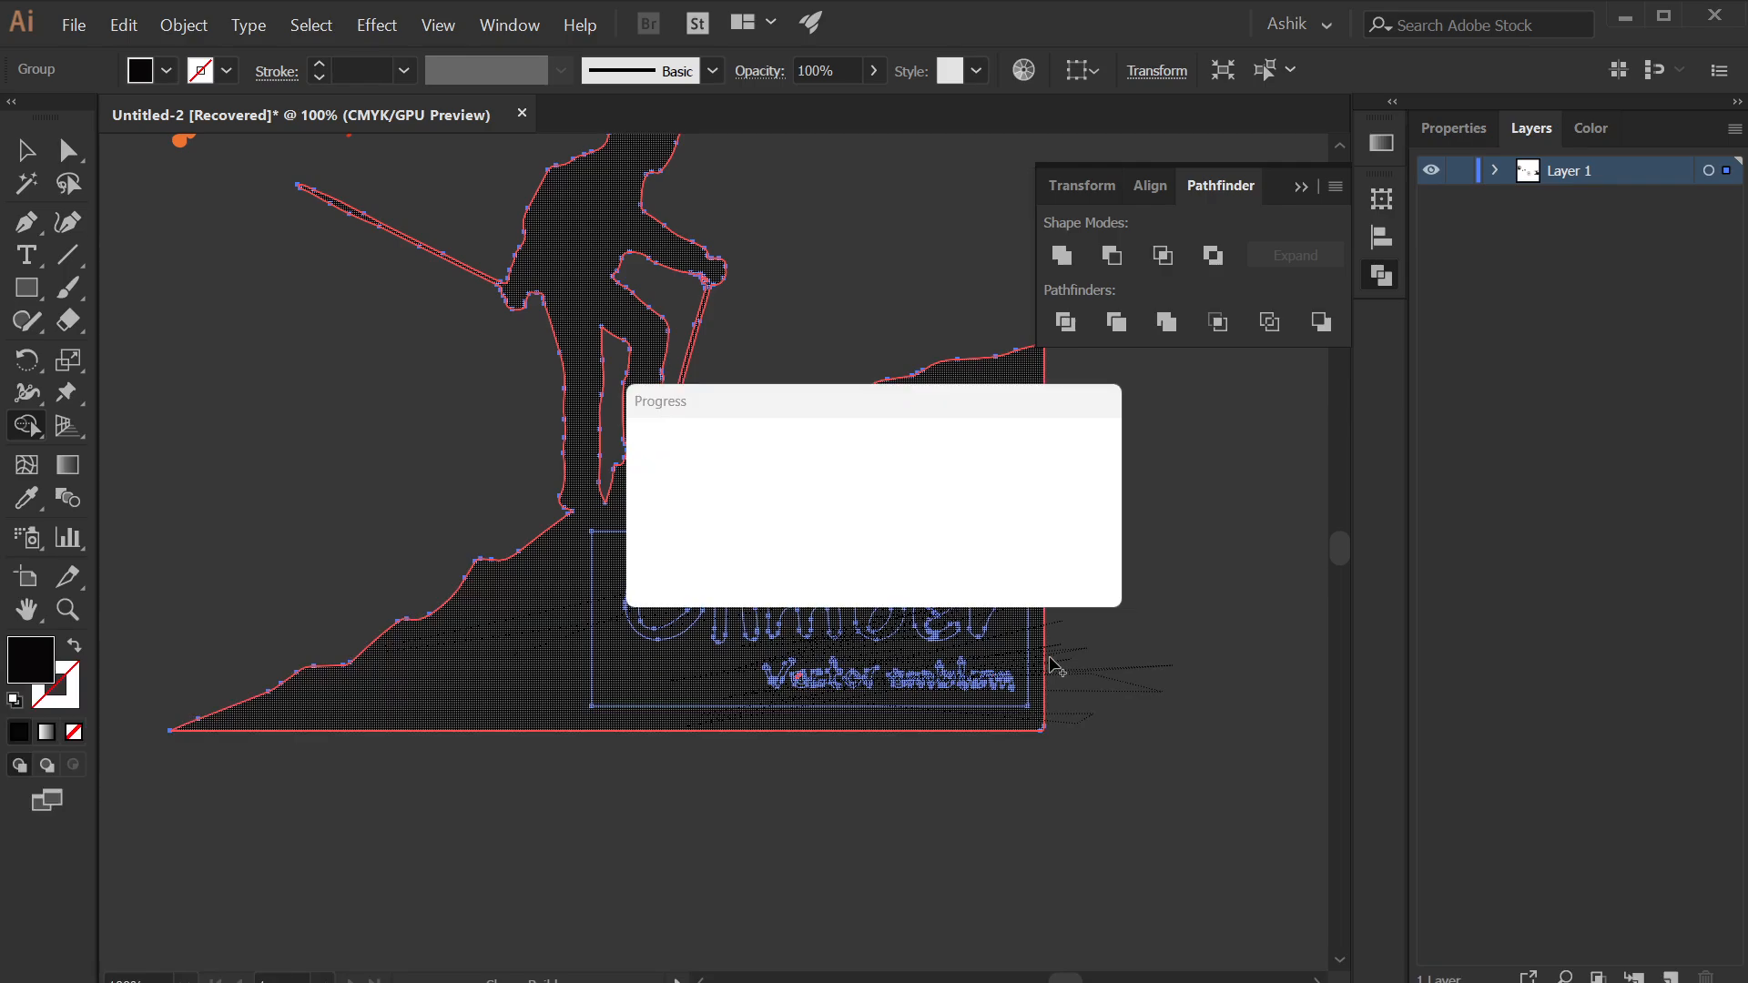
{"action": "scroll", "coordinate": [769, 696], "scroll_direction": "up", "scroll_amount": 4}
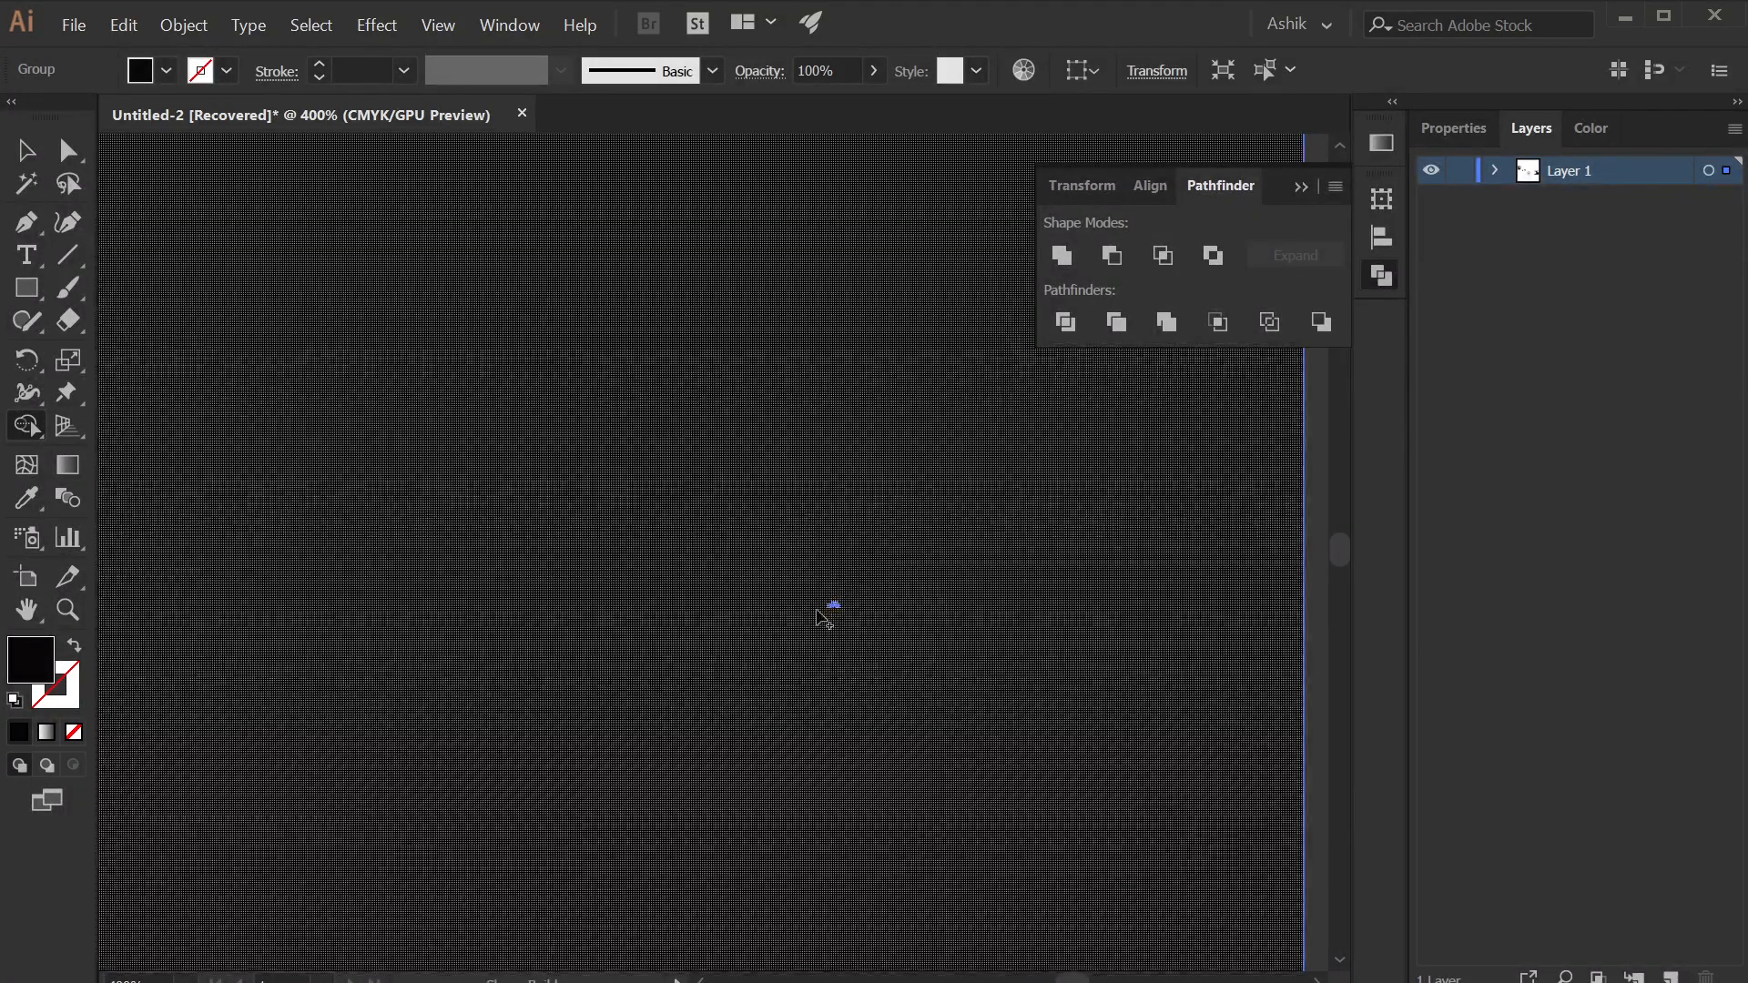
{"action": "scroll", "coordinate": [828, 633], "scroll_direction": "down", "scroll_amount": 8}
- Delete the orange and red Adobe Stock watermark fragments scattered above and around the hiker
{"action": "left_click", "coordinate": [27, 153]}
{"action": "scroll", "coordinate": [864, 551], "scroll_direction": "up", "scroll_amount": 5}
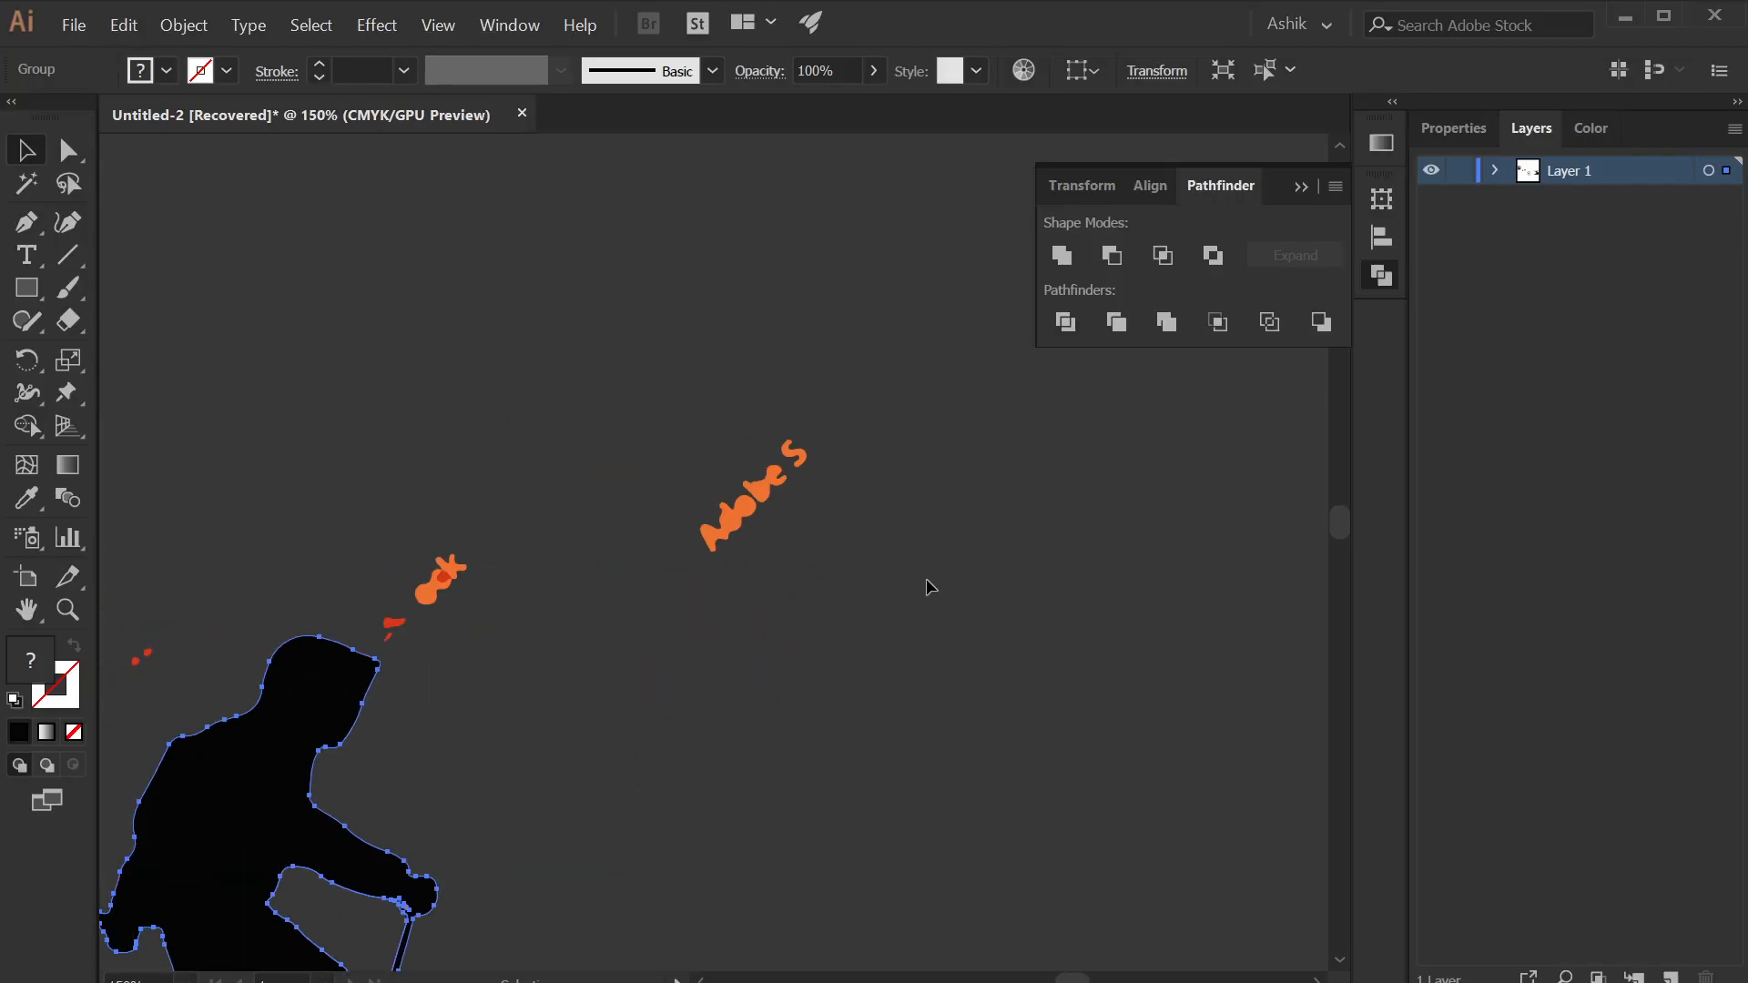
{"action": "left_click_drag", "start_coordinate": [926, 627], "coordinate": [928, 628]}
{"action": "key", "text": "Delete"}
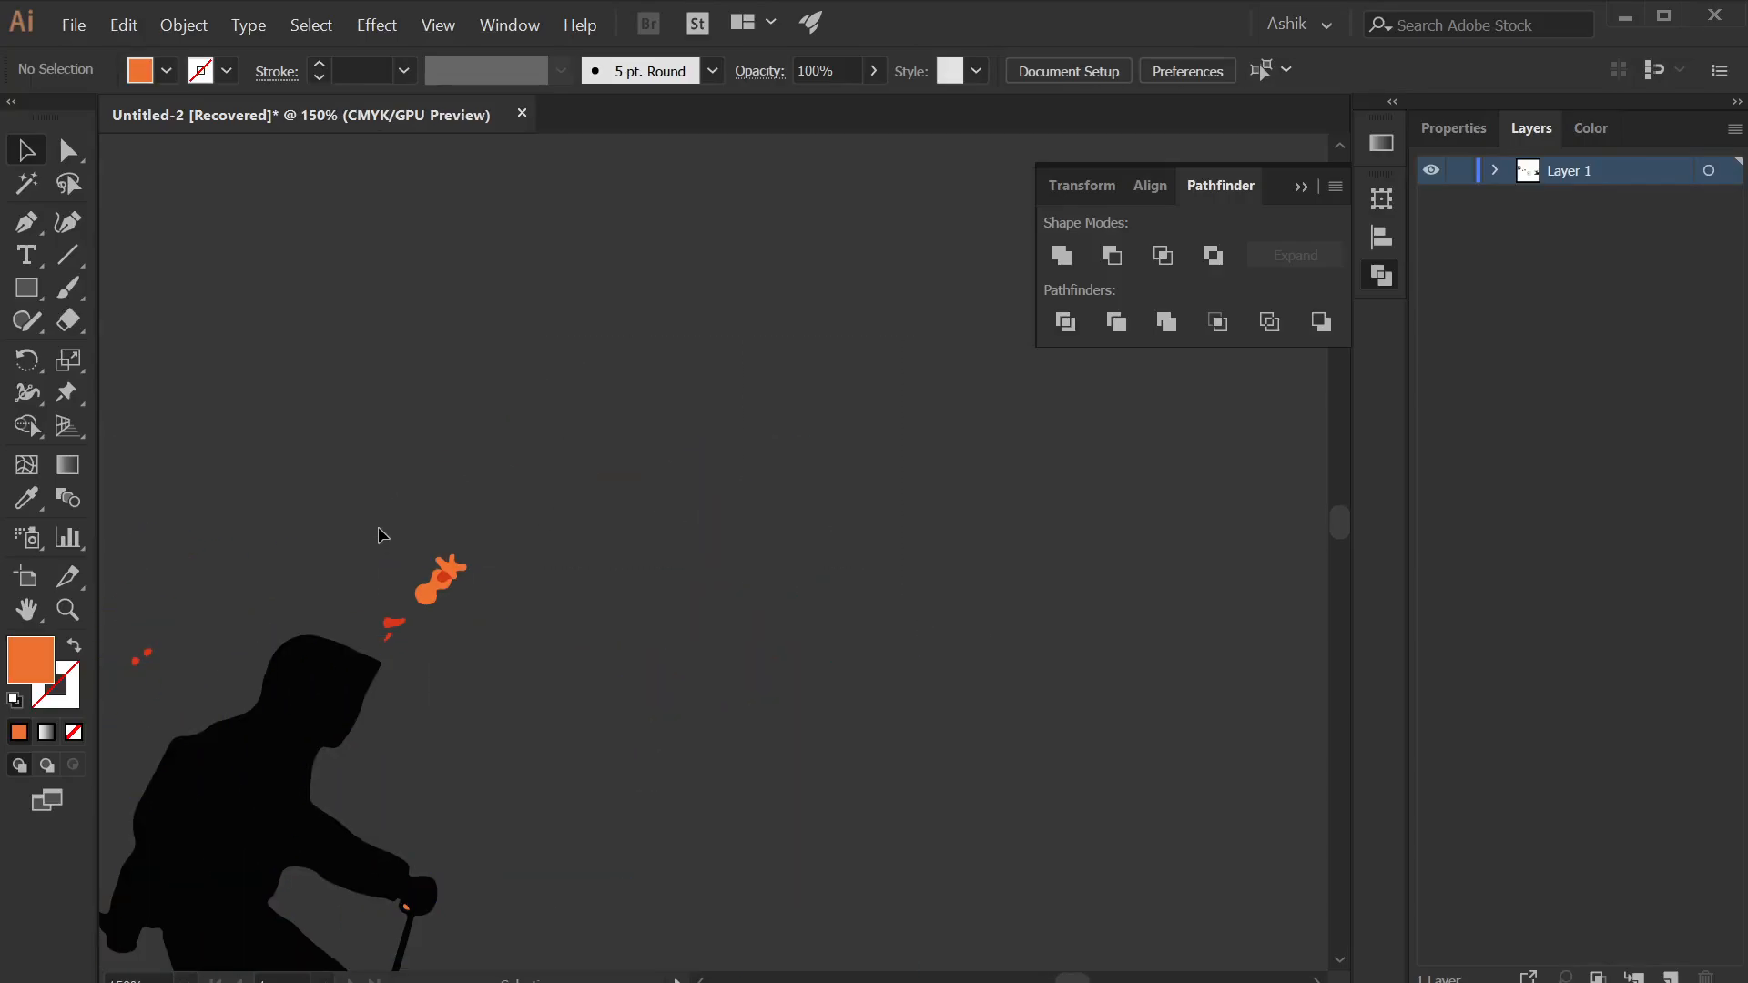
{"action": "left_click_drag", "start_coordinate": [500, 651], "coordinate": [496, 648]}
{"action": "key", "text": "Delete"}
{"action": "scroll", "coordinate": [519, 637], "scroll_direction": "left", "scroll_amount": 5}
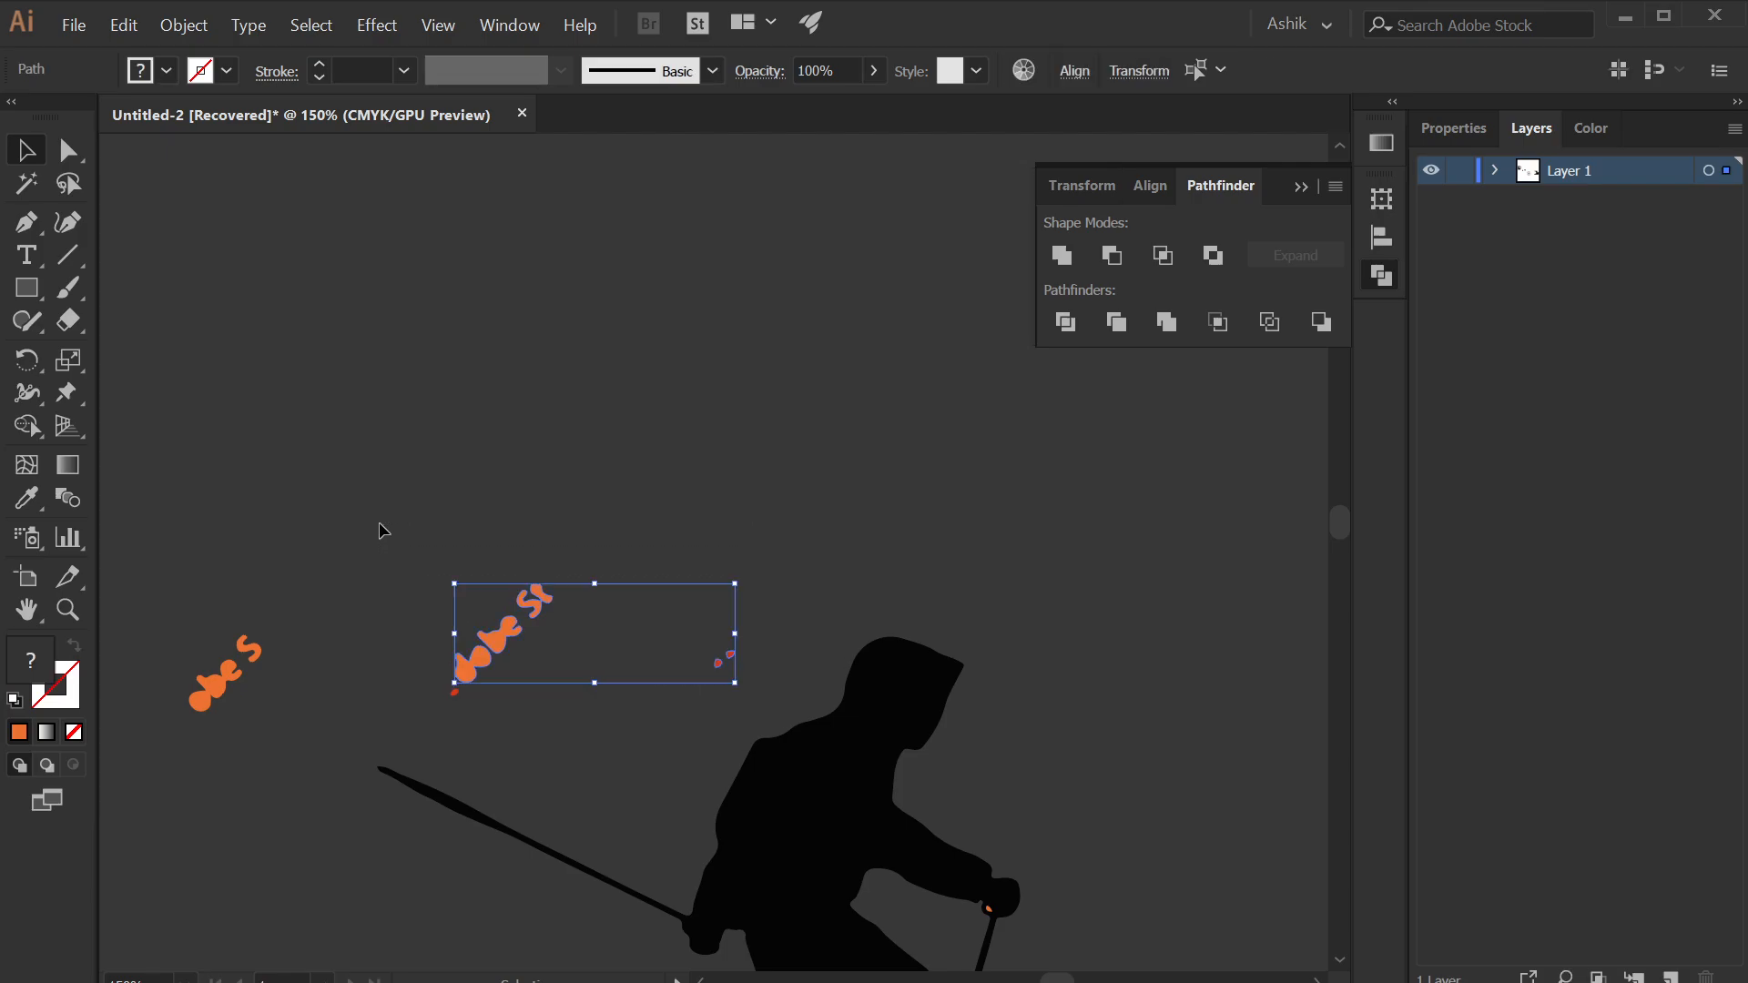
{"action": "key", "text": "Delete"}
{"action": "scroll", "coordinate": [439, 508], "scroll_direction": "left", "scroll_amount": 5}
{"action": "scroll", "coordinate": [440, 508], "scroll_direction": "down", "scroll_amount": 2}
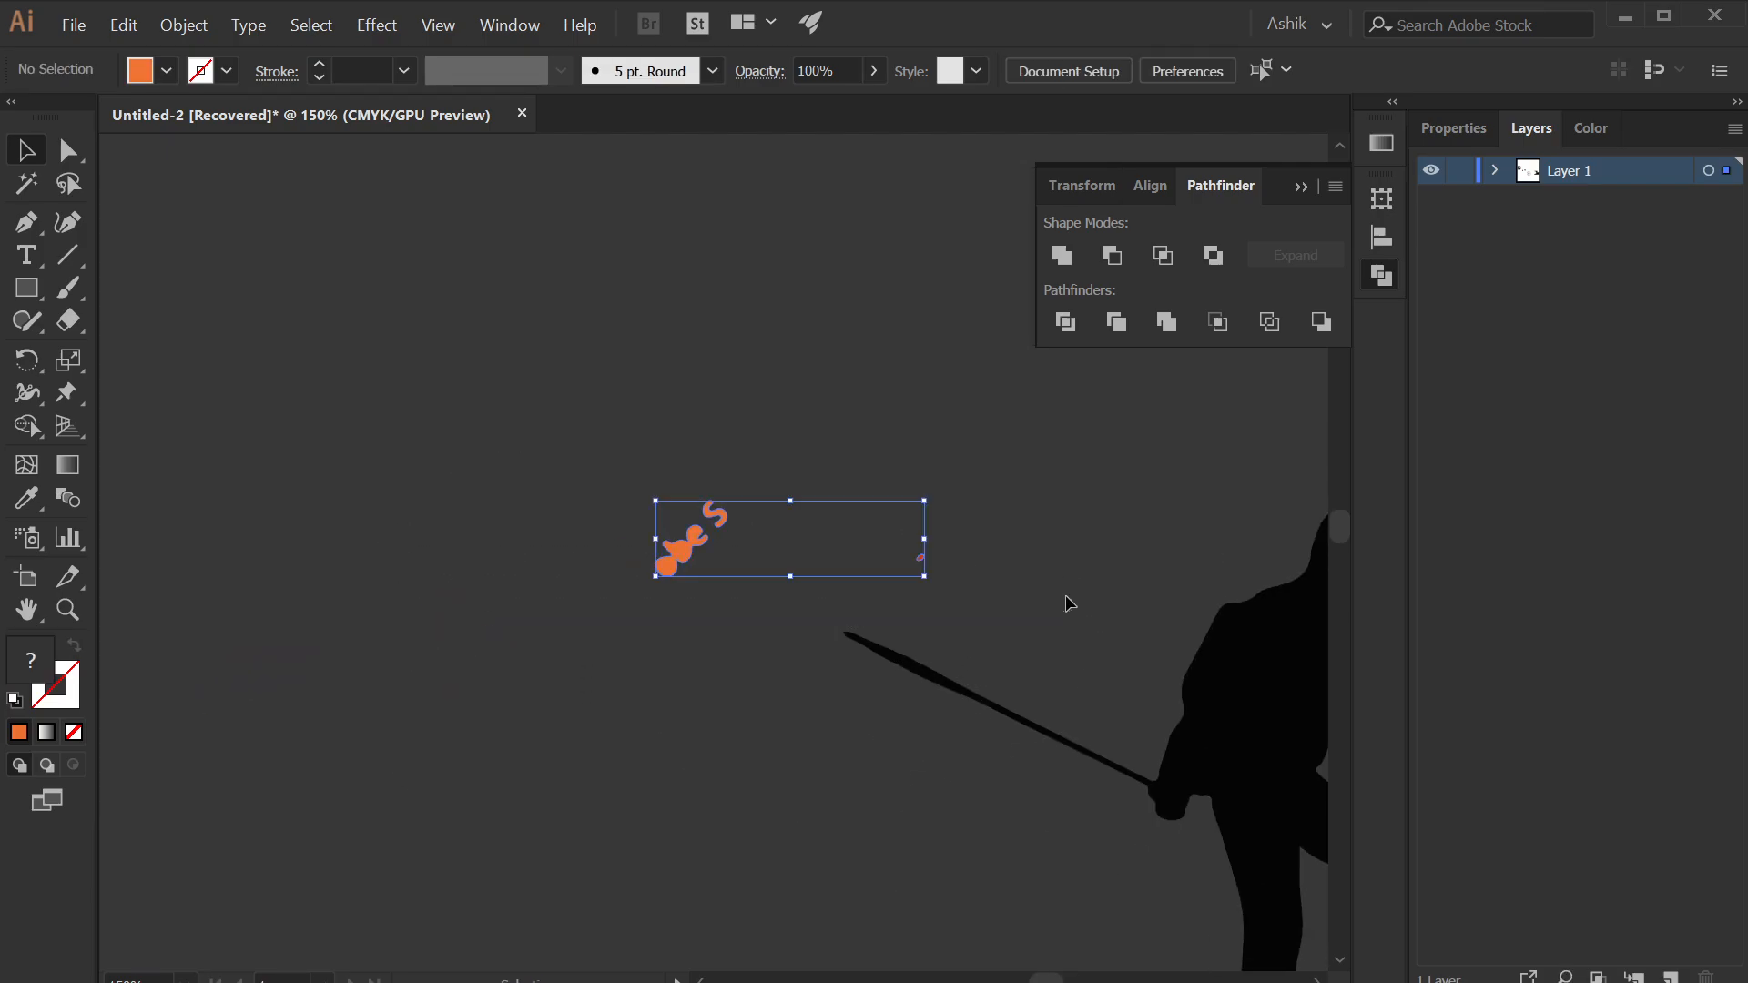
{"action": "key", "text": "Delete"}
- Delete the small orange remnant in the hiker's forward hand
{"action": "scroll", "coordinate": [976, 590], "scroll_direction": "down", "scroll_amount": 3}
{"action": "scroll", "coordinate": [830, 637], "scroll_direction": "right", "scroll_amount": 4}
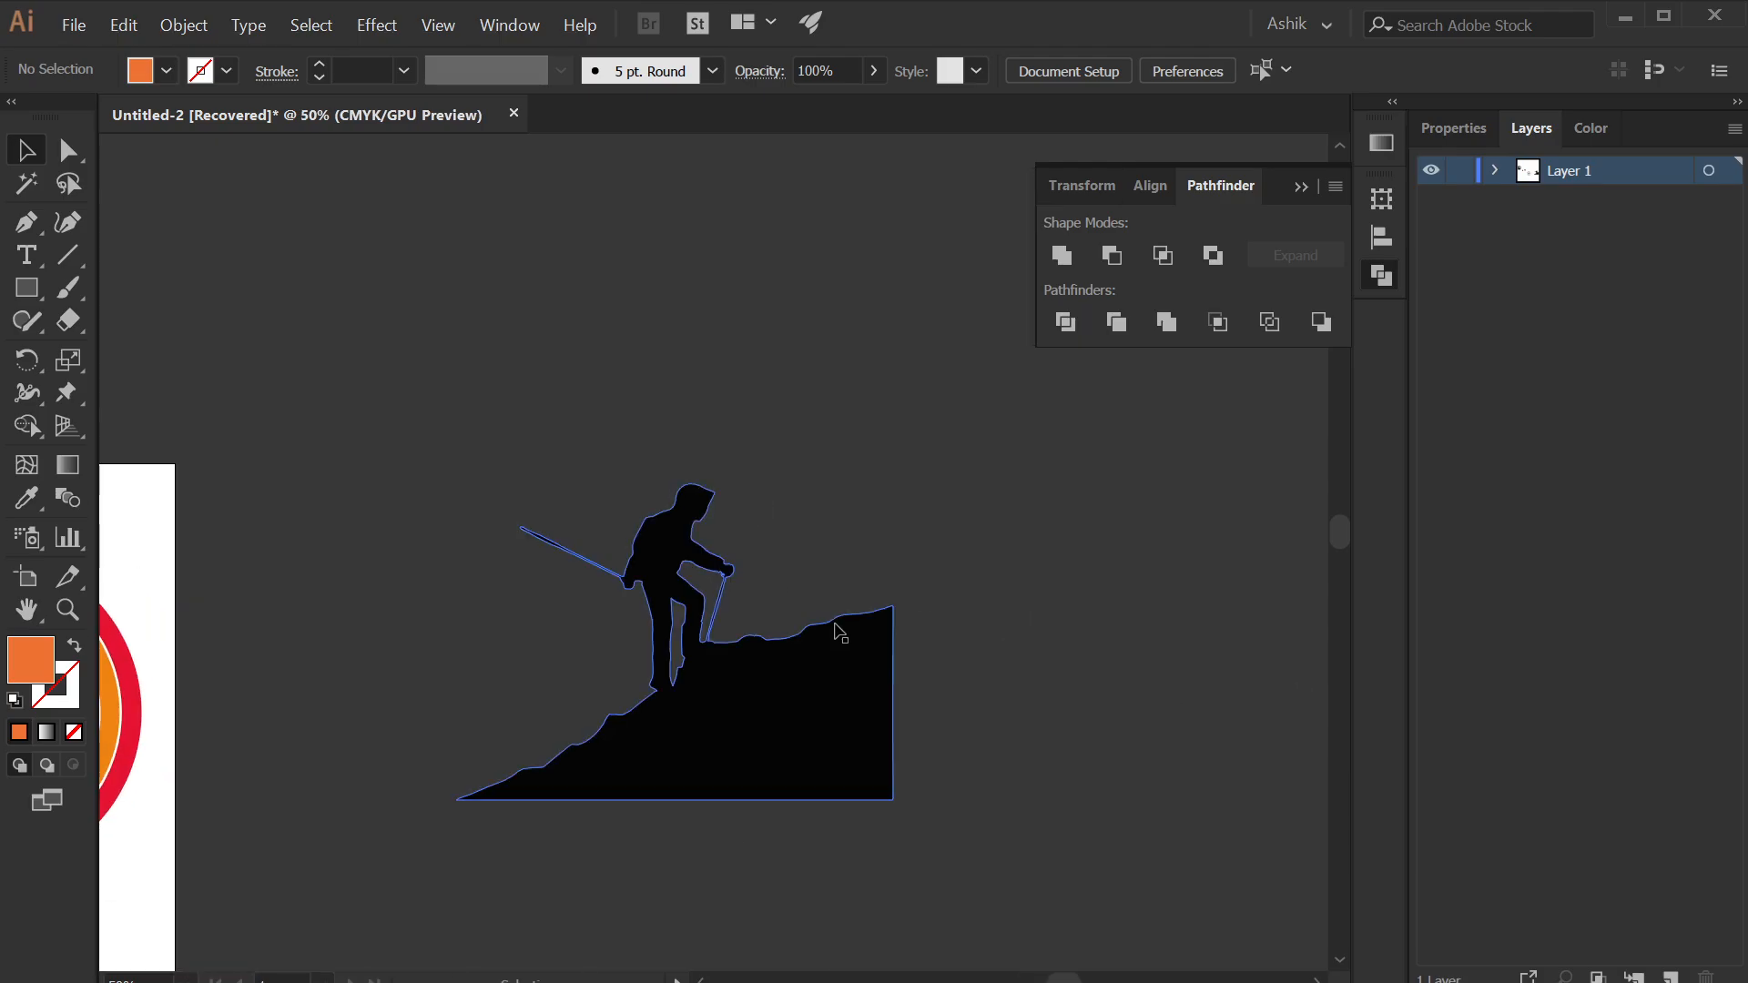
{"action": "scroll", "coordinate": [846, 603], "scroll_direction": "up", "scroll_amount": 3}
{"action": "scroll", "coordinate": [378, 515], "scroll_direction": "up", "scroll_amount": 5}
{"action": "left_click_drag", "start_coordinate": [979, 665], "coordinate": [899, 729]}
{"action": "left_click", "coordinate": [829, 619]}
{"action": "key", "text": "Delete"}
{"action": "scroll", "coordinate": [1030, 772], "scroll_direction": "down", "scroll_amount": 7}
{"action": "scroll", "coordinate": [870, 574], "scroll_direction": "down", "scroll_amount": 2}
{"action": "scroll", "coordinate": [879, 619], "scroll_direction": "down", "scroll_amount": 3}
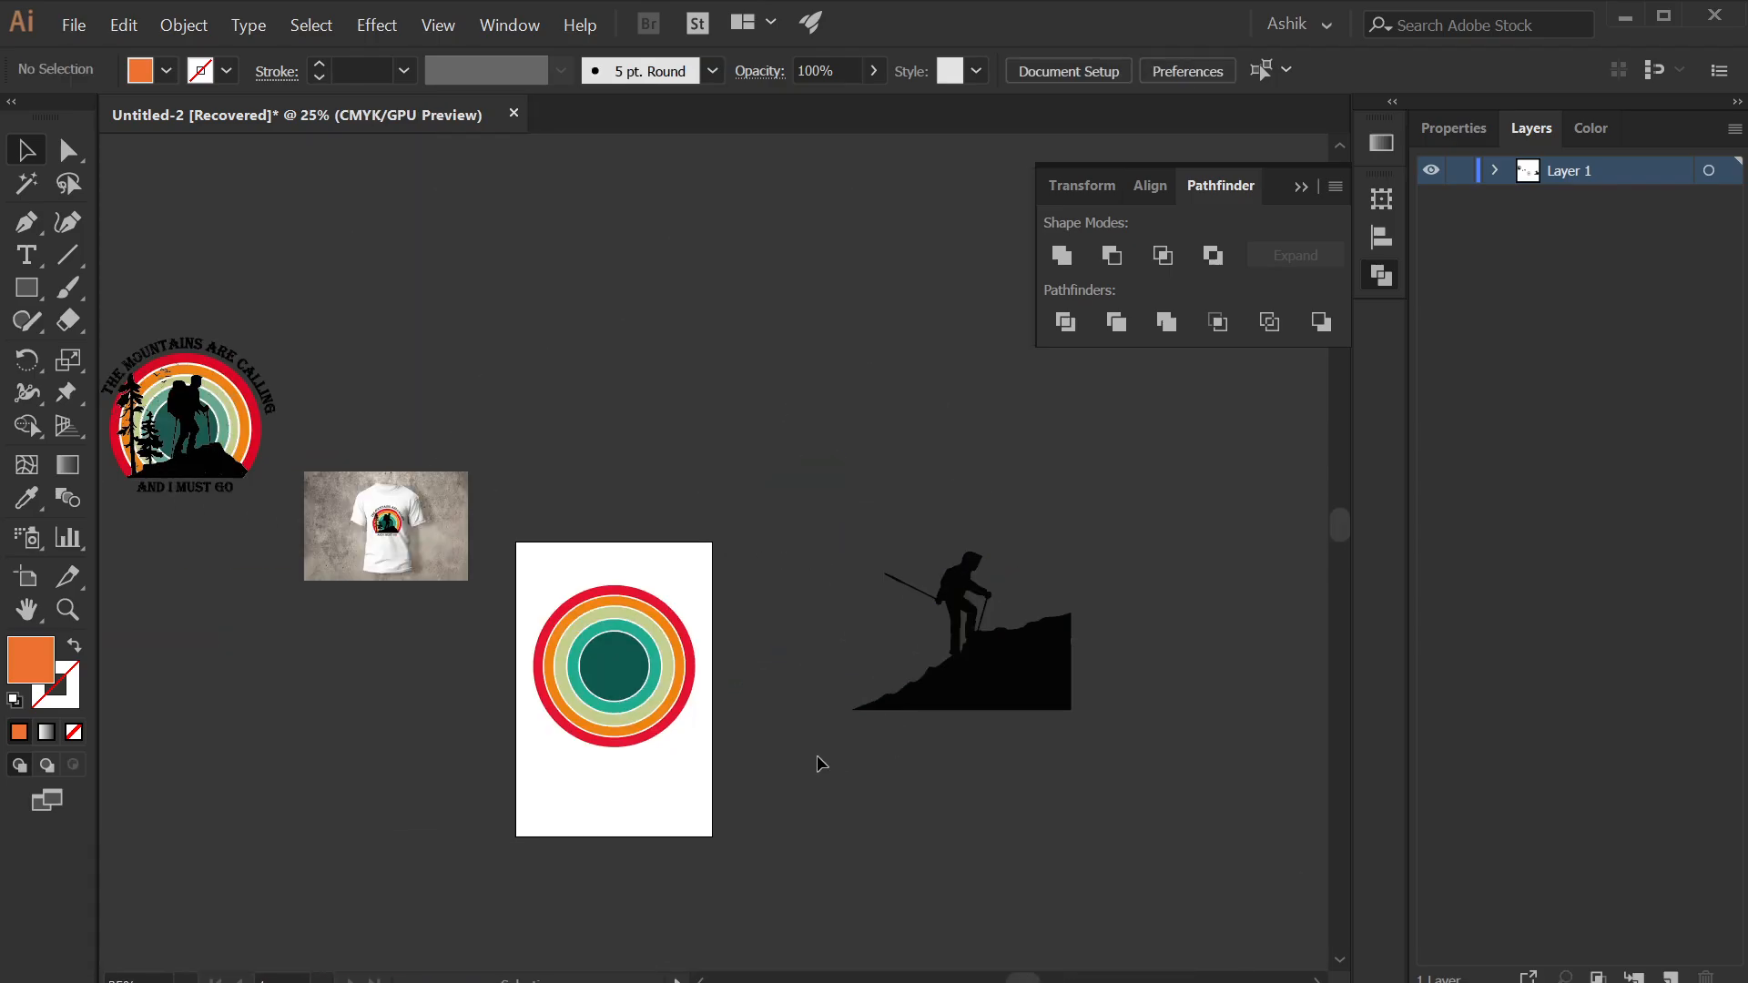
- Group the hiker and mountain silhouette and place it over the coloured rings on the artboard
{"action": "scroll", "coordinate": [838, 772], "scroll_direction": "up", "scroll_amount": 2}
{"action": "scroll", "coordinate": [511, 862], "scroll_direction": "right", "scroll_amount": 3}
{"action": "left_click_drag", "start_coordinate": [367, 456], "coordinate": [1062, 862]}
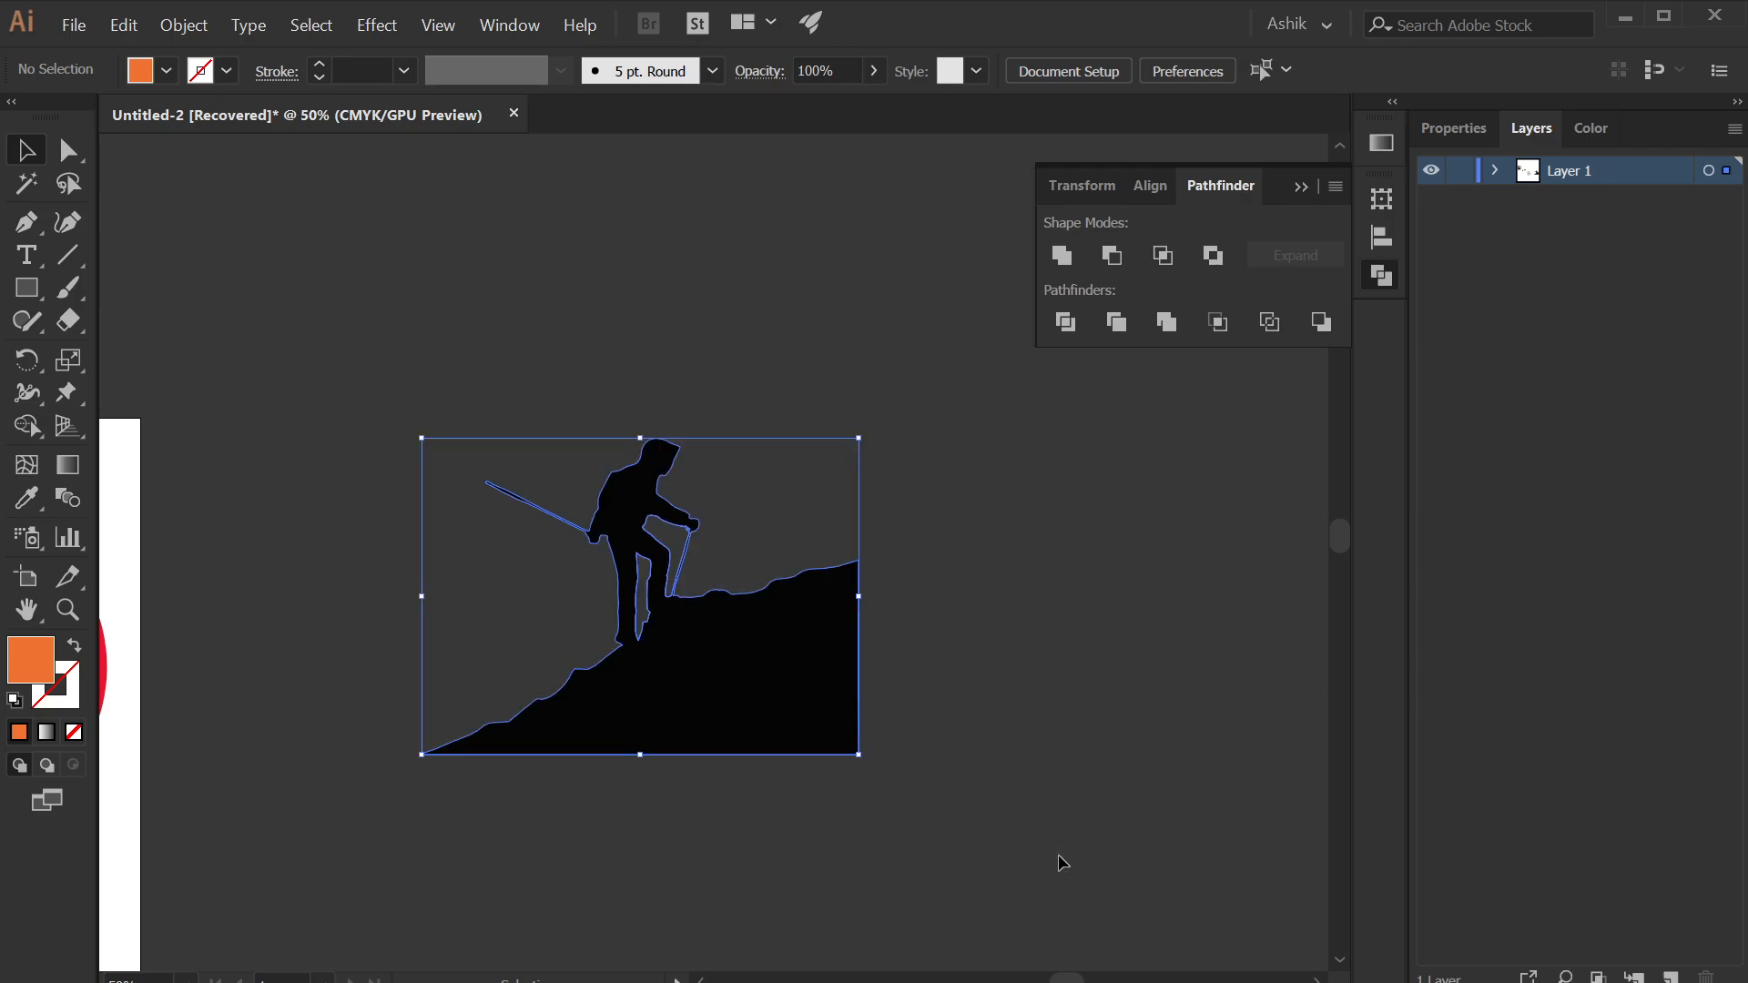
{"action": "key", "text": "ctrl+g"}
{"action": "scroll", "coordinate": [912, 803], "scroll_direction": "down", "scroll_amount": 2}
{"action": "left_click_drag", "start_coordinate": [797, 786], "coordinate": [1074, 670]}
{"action": "left_click_drag", "start_coordinate": [1143, 619], "coordinate": [771, 654]}
{"action": "scroll", "coordinate": [725, 643], "scroll_direction": "up", "scroll_amount": 4}
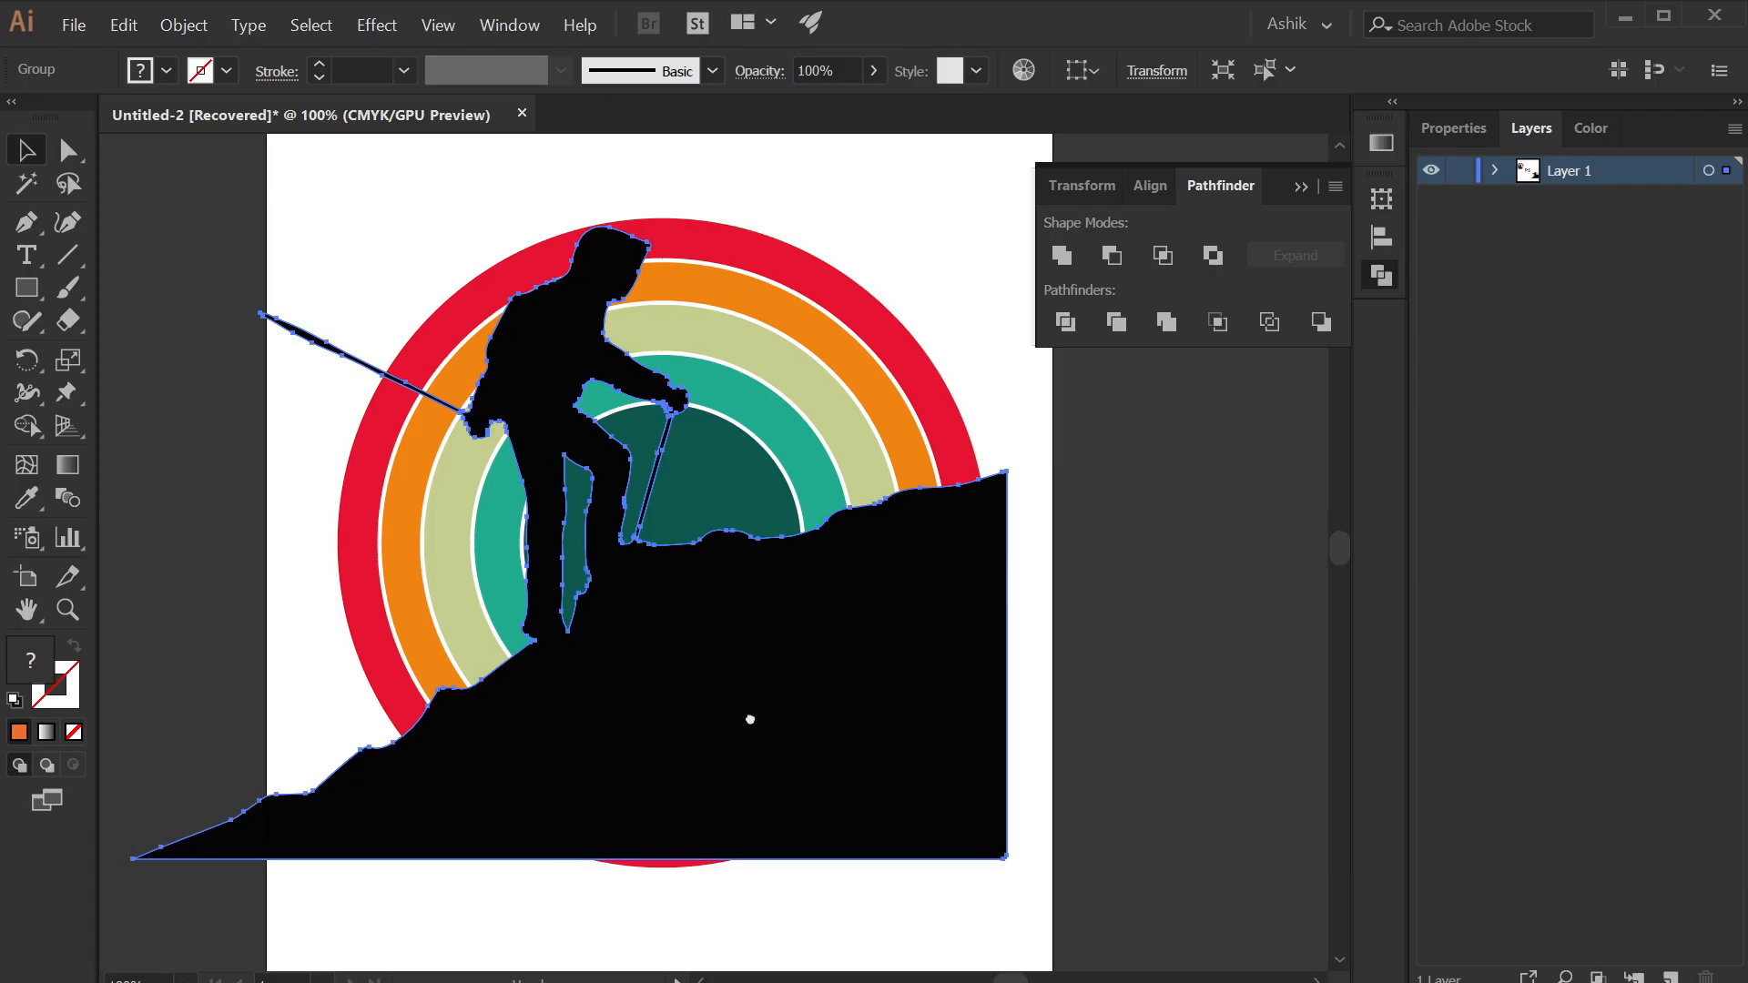
- Rotate the hiker and mountain silhouette slightly clockwise over the rings
{"action": "scroll", "coordinate": [838, 690], "scroll_direction": "down", "scroll_amount": 1}
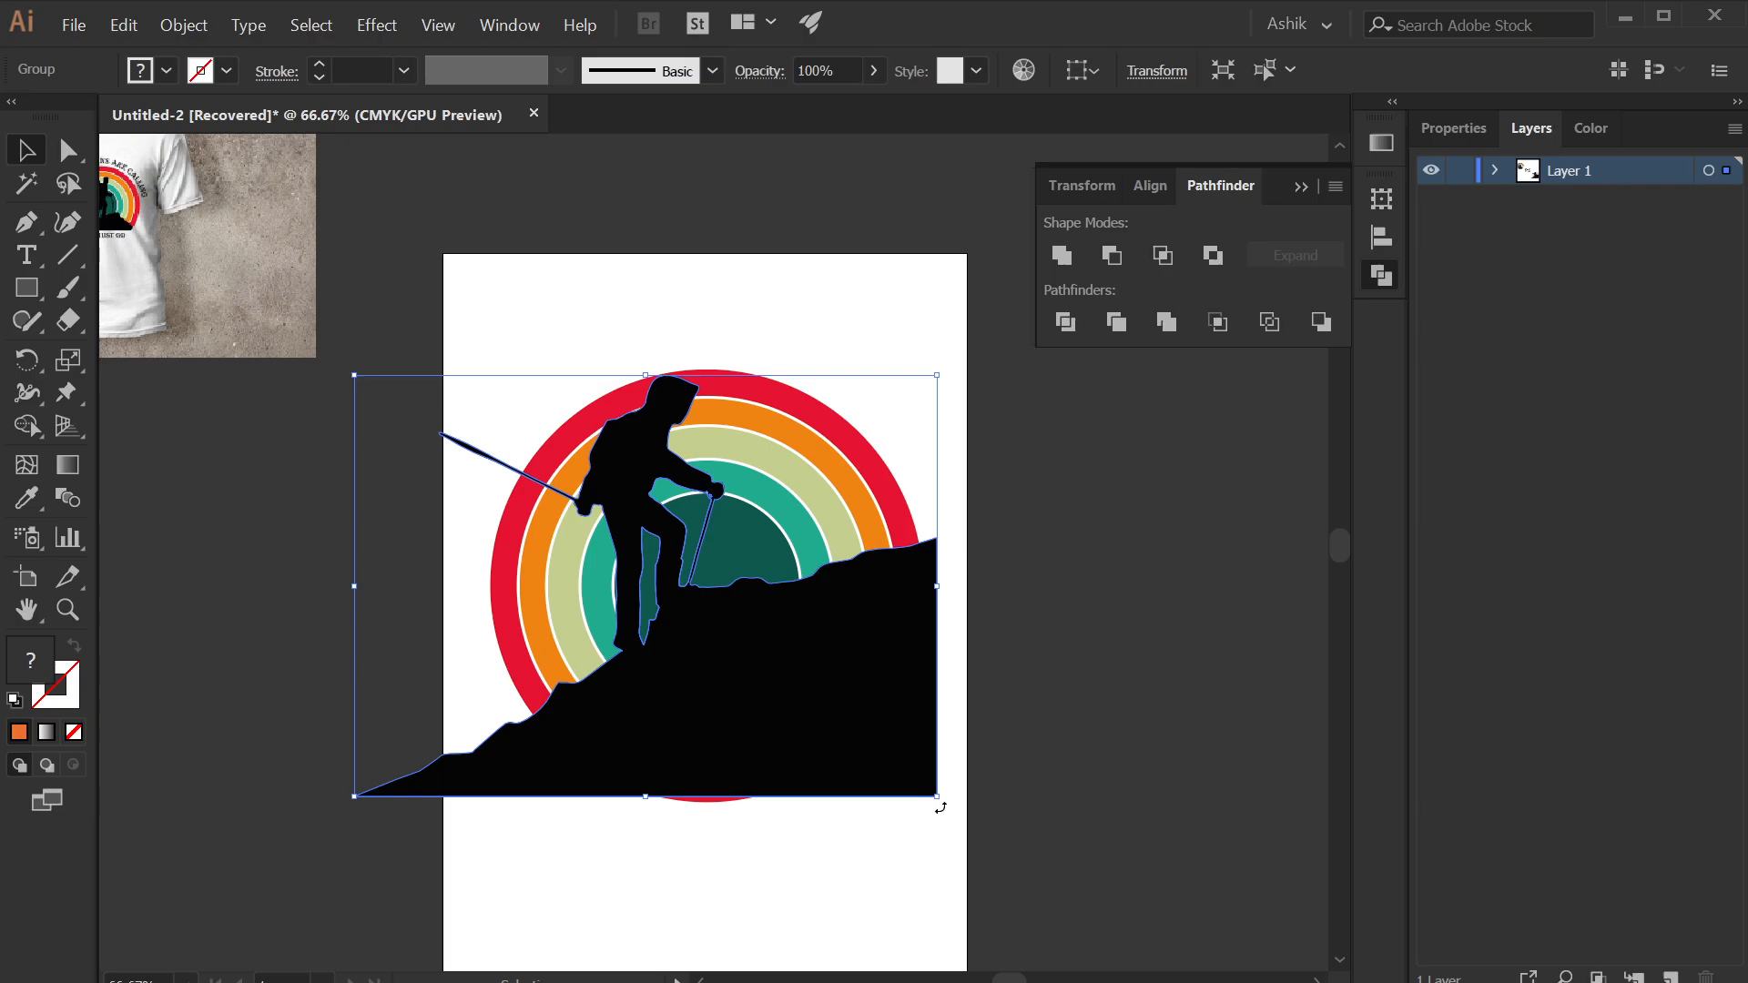
{"action": "left_click_drag", "start_coordinate": [942, 808], "coordinate": [875, 856]}
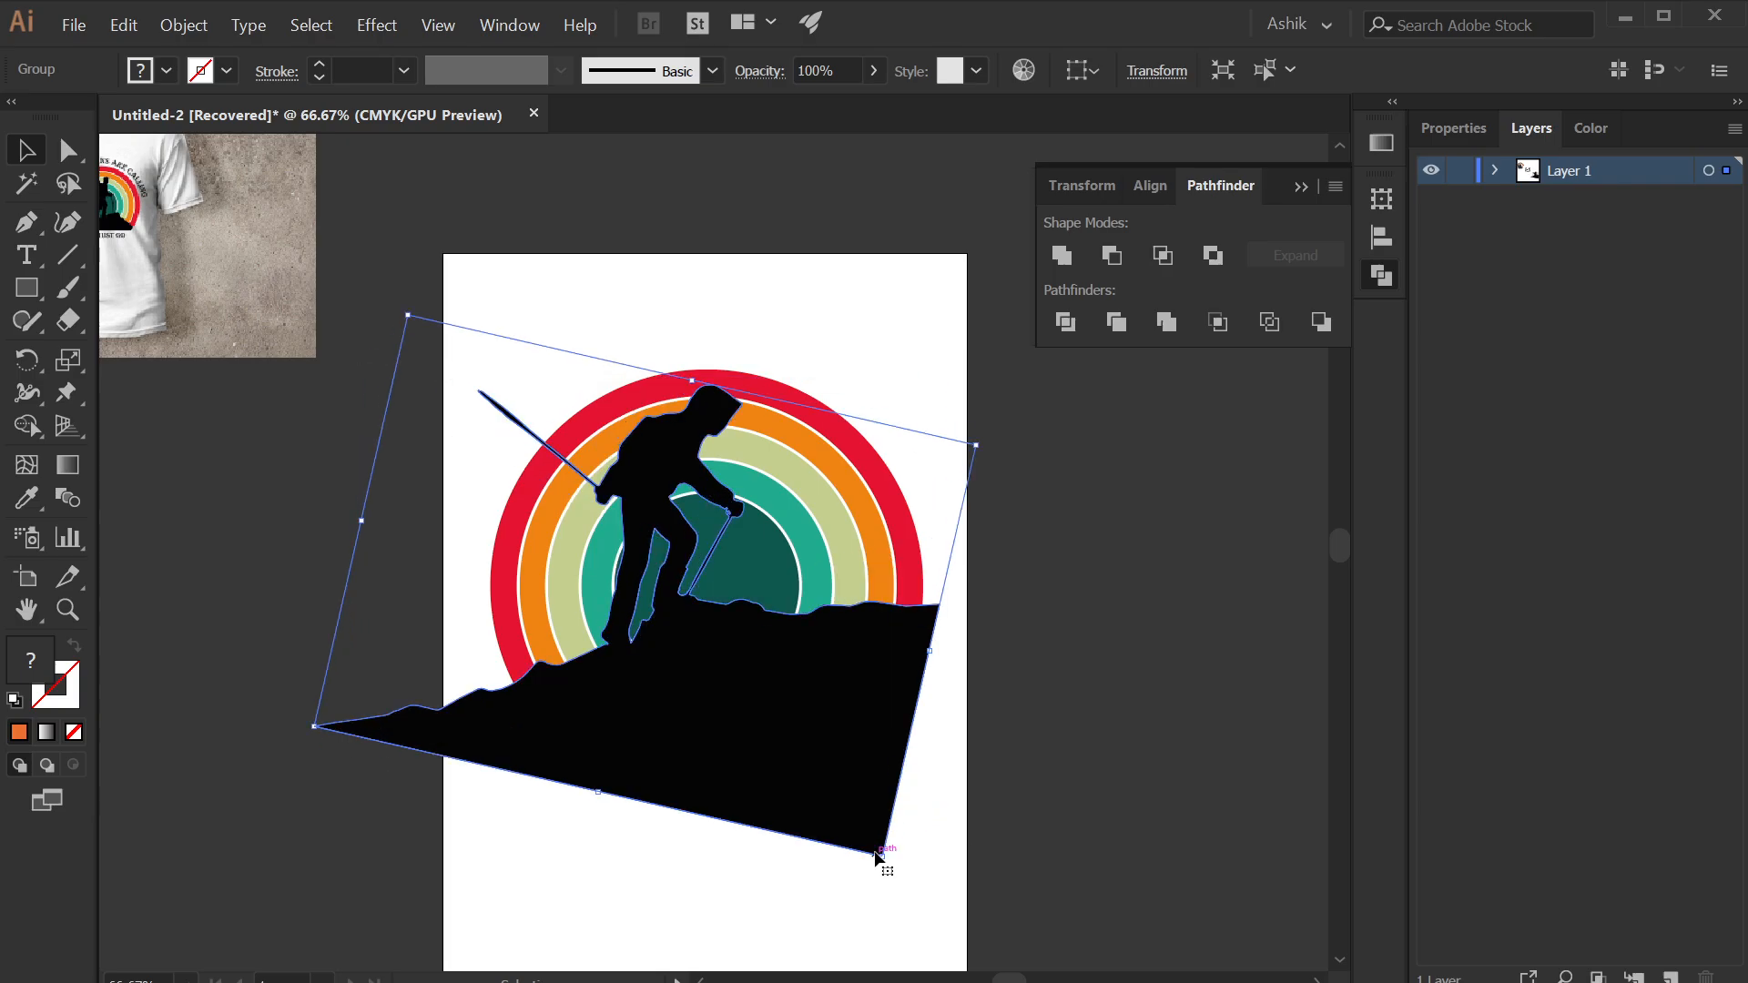
- Undo the last rotation, then scale and move the hiker and mountain silhouette to align with the outer ring's right edge
{"action": "key", "text": "ctrl+z"}
{"action": "left_click_drag", "start_coordinate": [814, 795], "coordinate": [816, 743]}
{"action": "left_click_drag", "start_coordinate": [939, 744], "coordinate": [868, 690]}
{"action": "scroll", "coordinate": [796, 674], "scroll_direction": "up", "scroll_amount": 1}
{"action": "scroll", "coordinate": [888, 628], "scroll_direction": "left", "scroll_amount": 3}
{"action": "left_click_drag", "start_coordinate": [882, 628], "coordinate": [901, 723]}
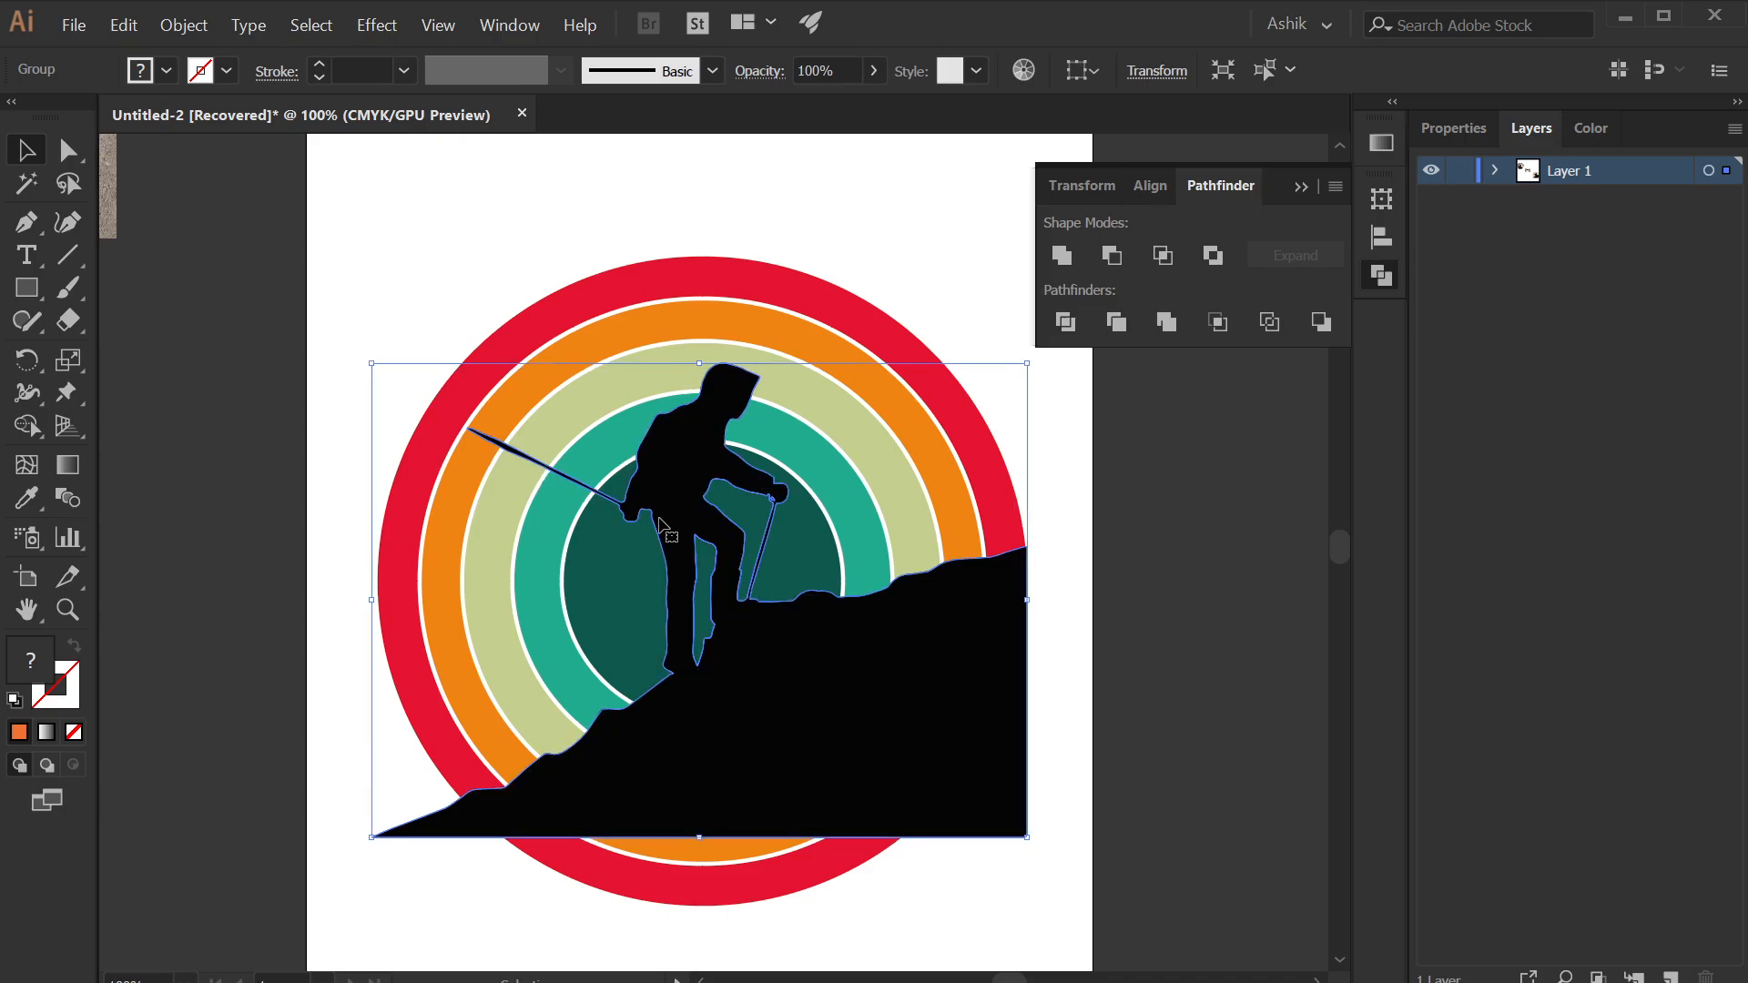
- Reduce the silhouette's height slightly and nudge it so the mountain meets the outer ring's right edge
{"action": "left_click_drag", "start_coordinate": [699, 363], "coordinate": [699, 409]}
{"action": "mouse_move", "coordinate": [792, 745]}
{"action": "left_mouse_down"}
{"action": "mouse_move", "coordinate": [829, 735]}
{"action": "mouse_move", "coordinate": [794, 754]}
{"action": "left_mouse_up"}
{"action": "left_click", "coordinate": [1134, 548]}
{"action": "scroll", "coordinate": [1055, 609], "scroll_direction": "down", "scroll_amount": 3}
{"action": "left_click_drag", "start_coordinate": [761, 620], "coordinate": [759, 602]}
{"action": "scroll", "coordinate": [758, 602], "scroll_direction": "down", "scroll_amount": 2}
{"action": "left_click_drag", "start_coordinate": [669, 745], "coordinate": [857, 846]}
{"action": "scroll", "coordinate": [1129, 635], "scroll_direction": "up", "scroll_amount": 3}
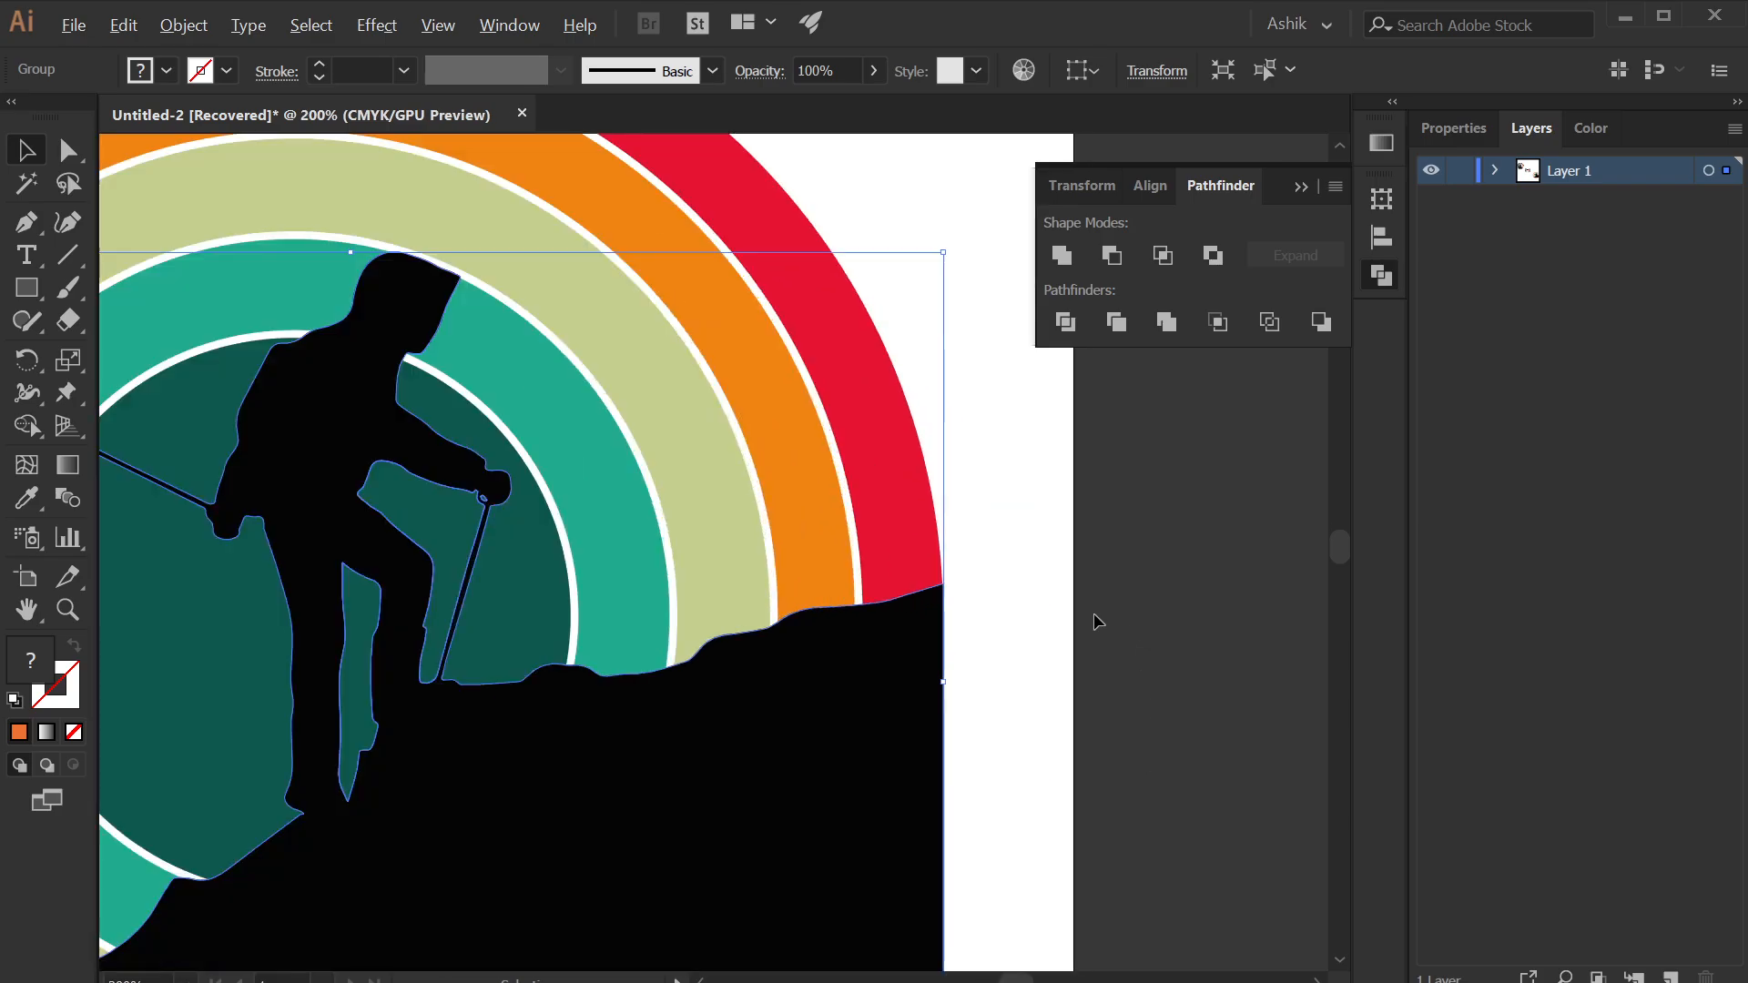
- With all rings and the silhouette selected, use Shape Builder to remove the red band below the mountain and its lower-right corner outside the ring
{"action": "key", "text": "ctrl+a"}
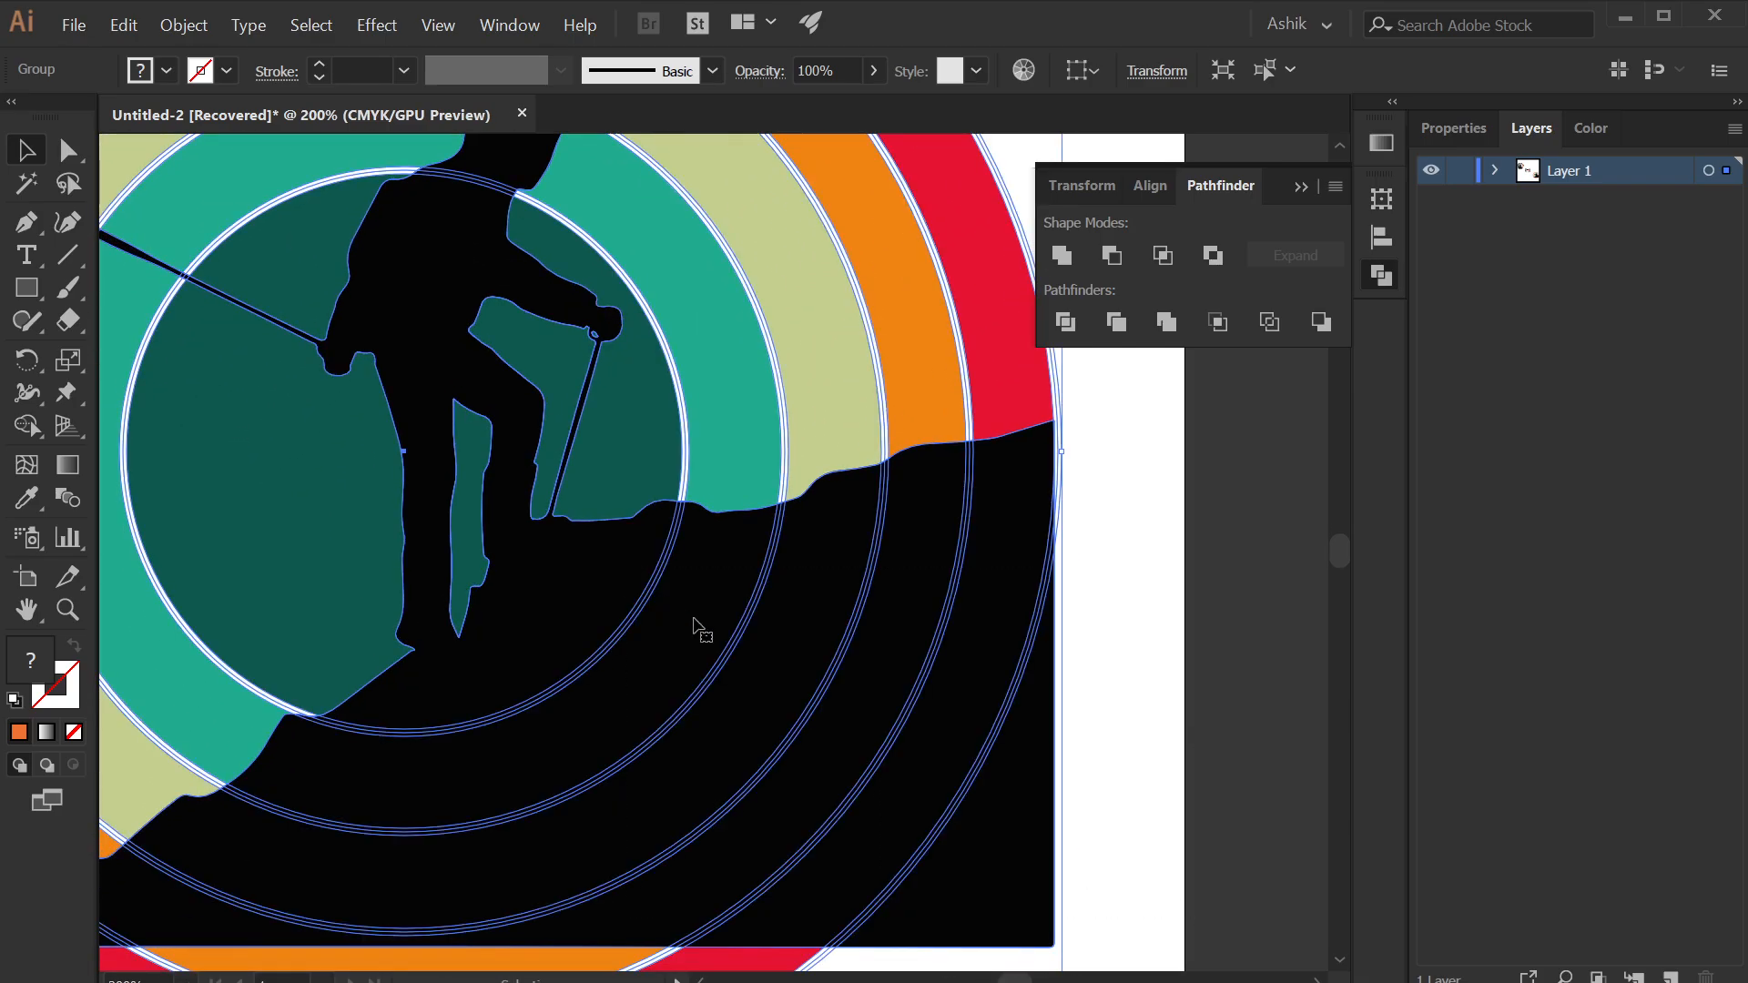
{"action": "left_click_drag", "start_coordinate": [905, 898], "coordinate": [1016, 619]}
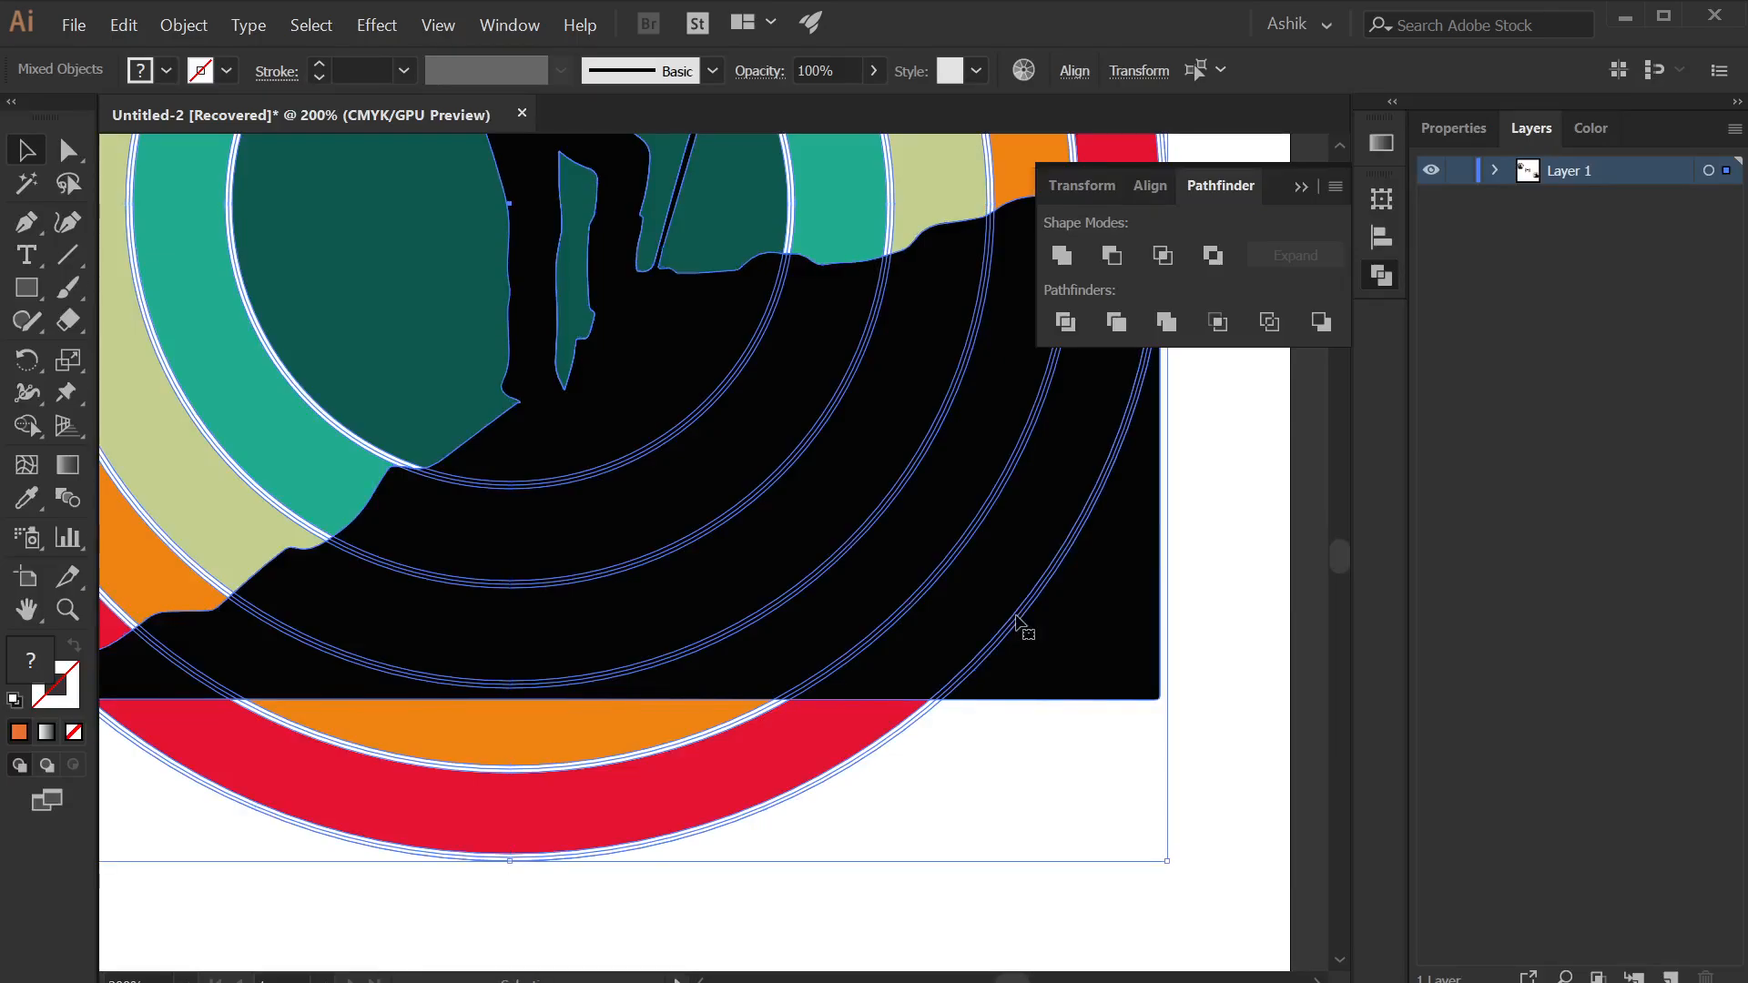
{"action": "scroll", "coordinate": [1022, 628], "scroll_direction": "down", "scroll_amount": 1}
{"action": "scroll", "coordinate": [848, 761], "scroll_direction": "down", "scroll_amount": 1}
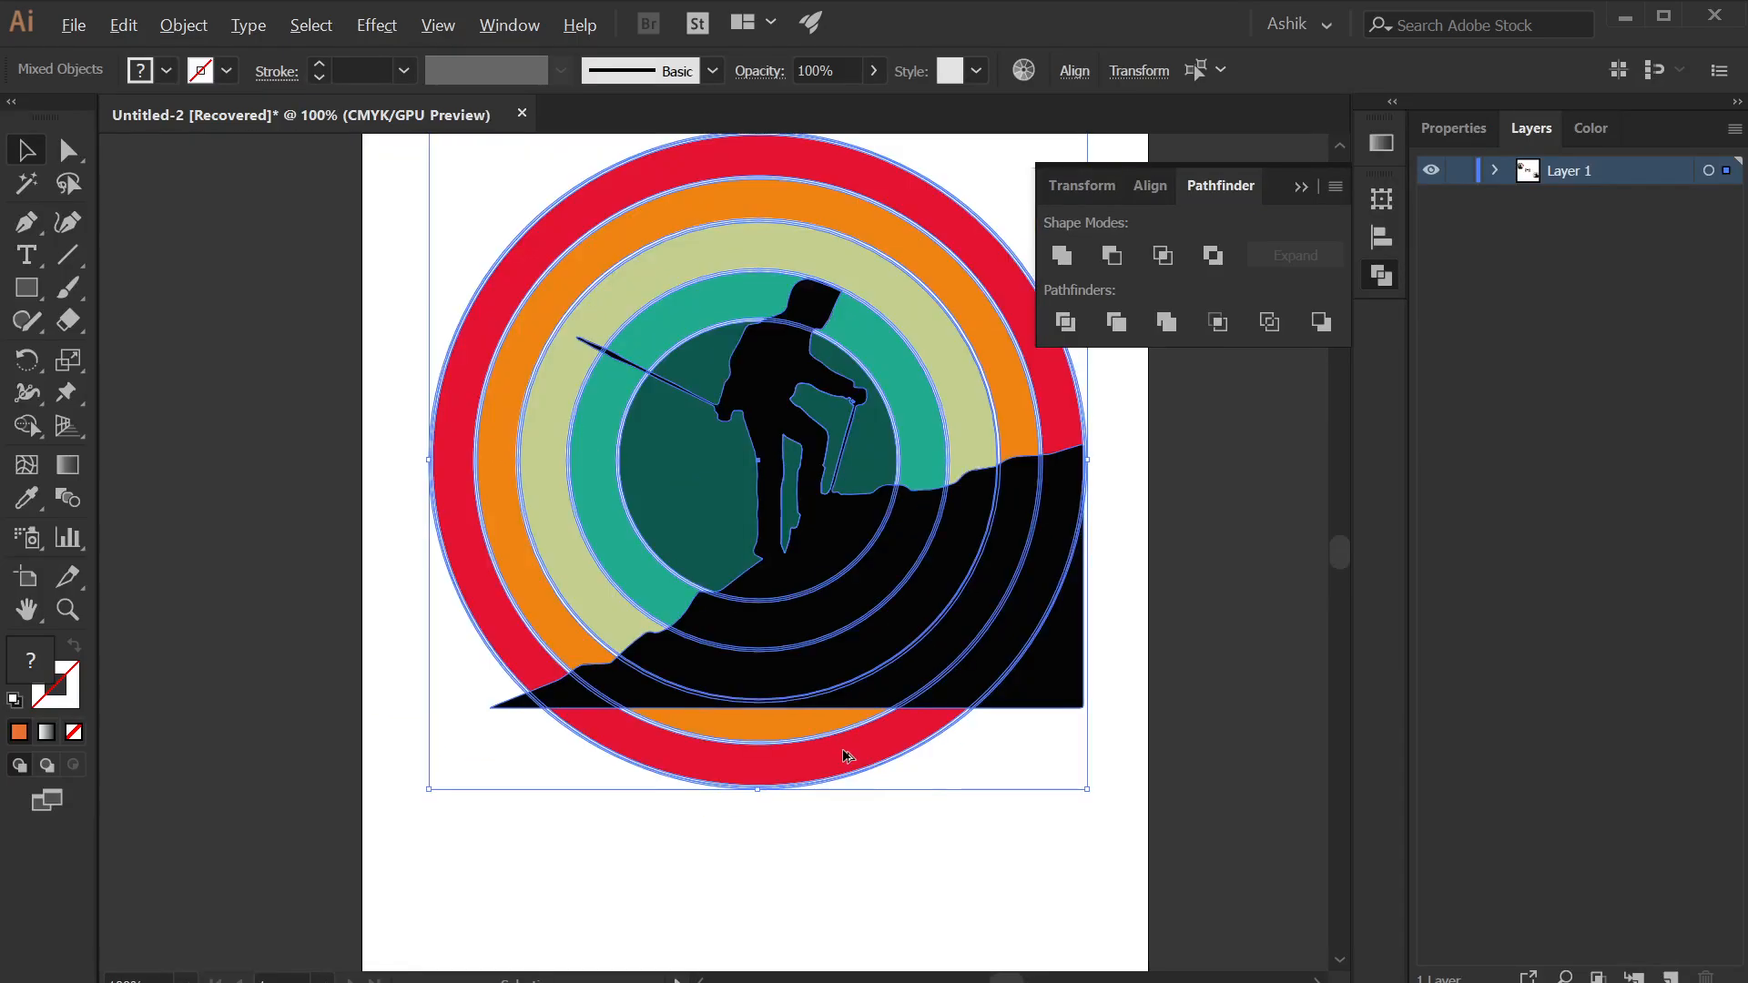
{"action": "left_click_drag", "start_coordinate": [1095, 920], "coordinate": [384, 451]}
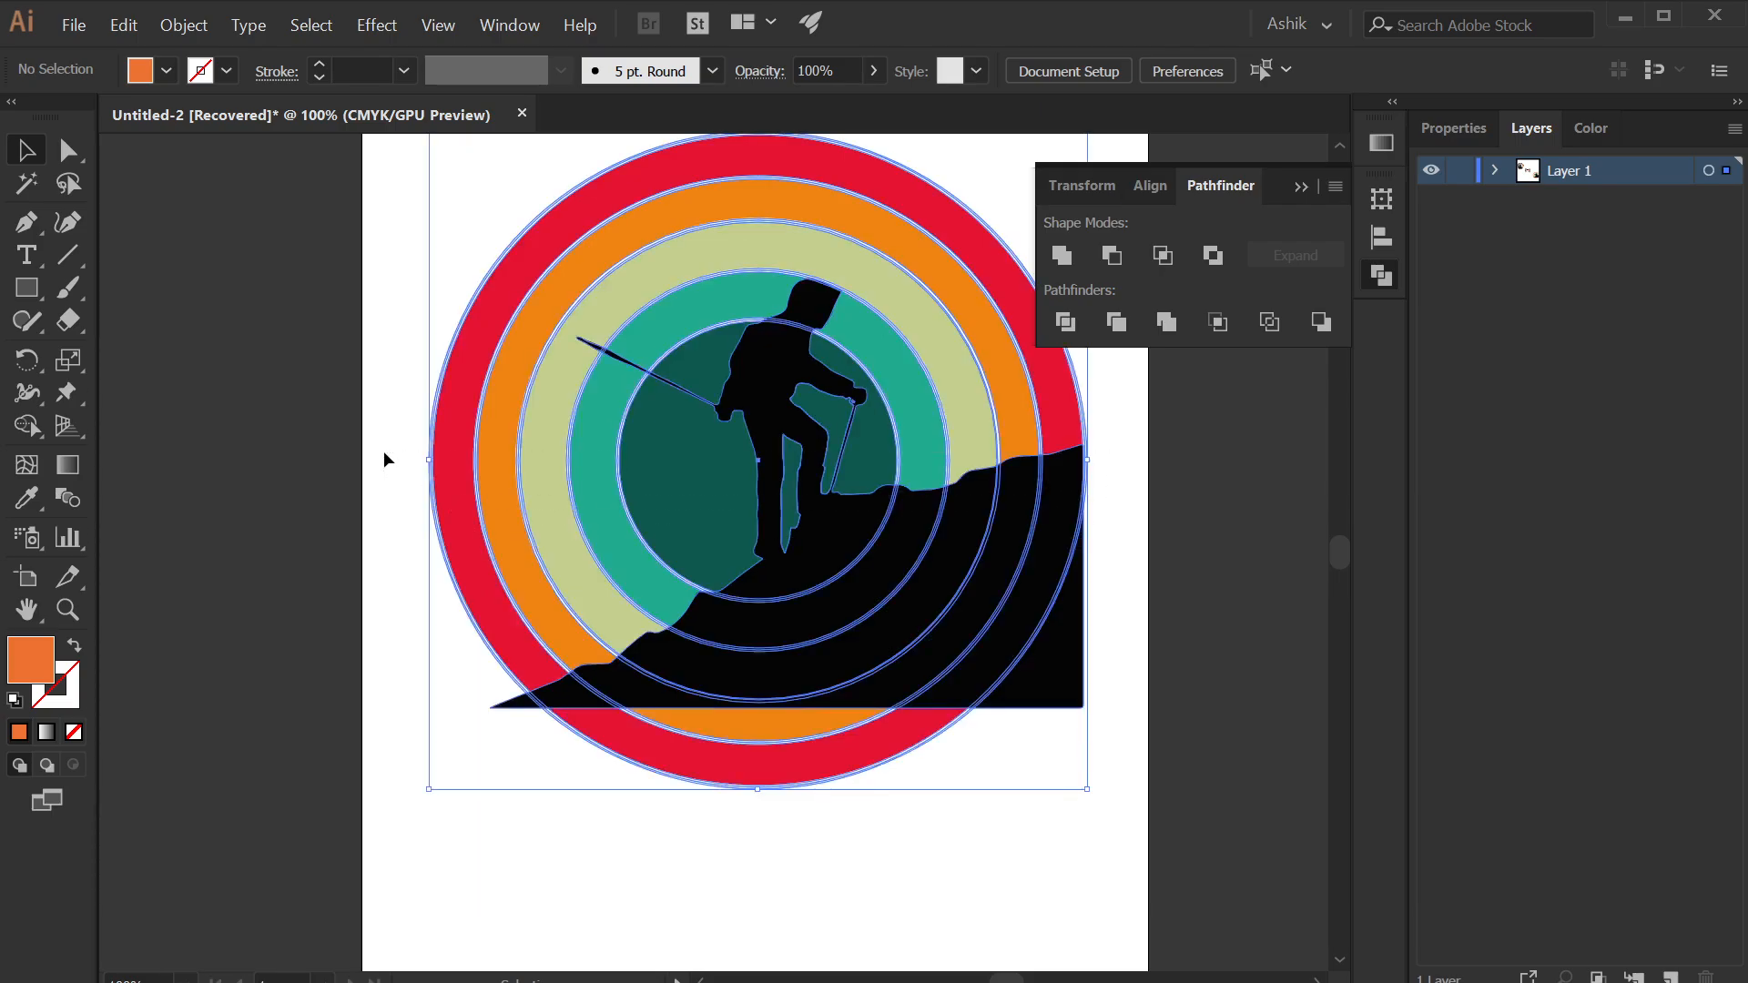
{"action": "key", "text": "shift+m"}
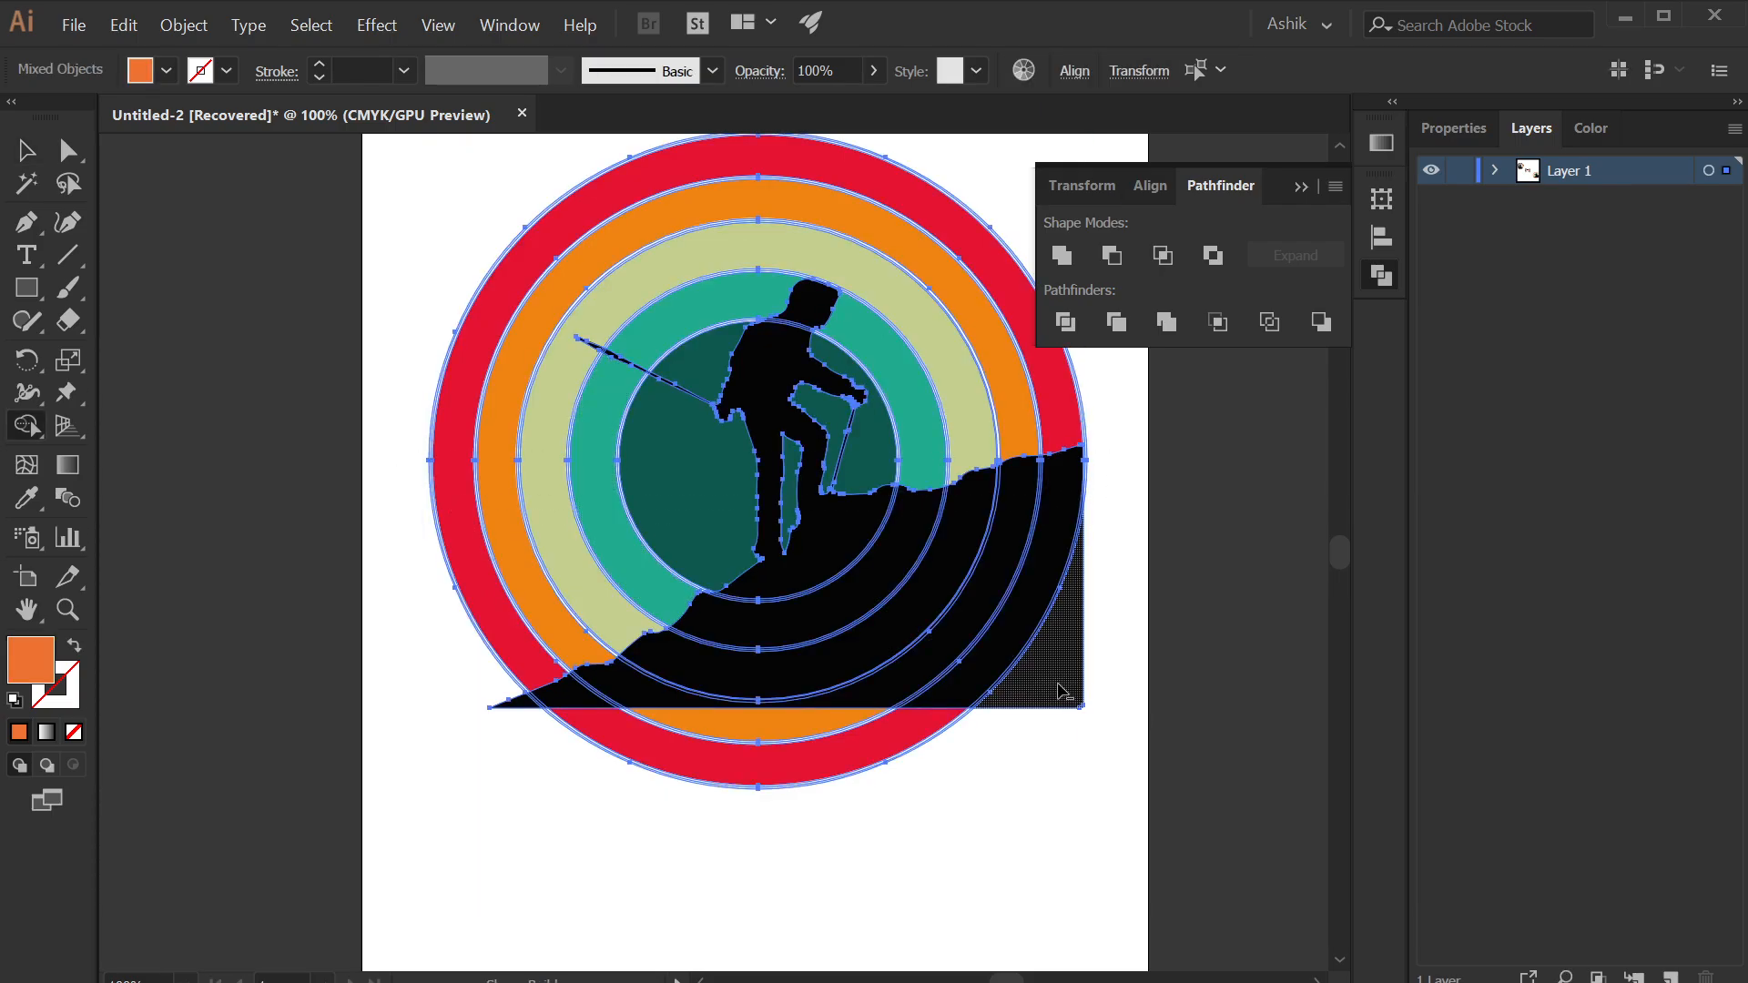
{"action": "scroll", "coordinate": [750, 752], "scroll_direction": "up", "scroll_amount": 2}
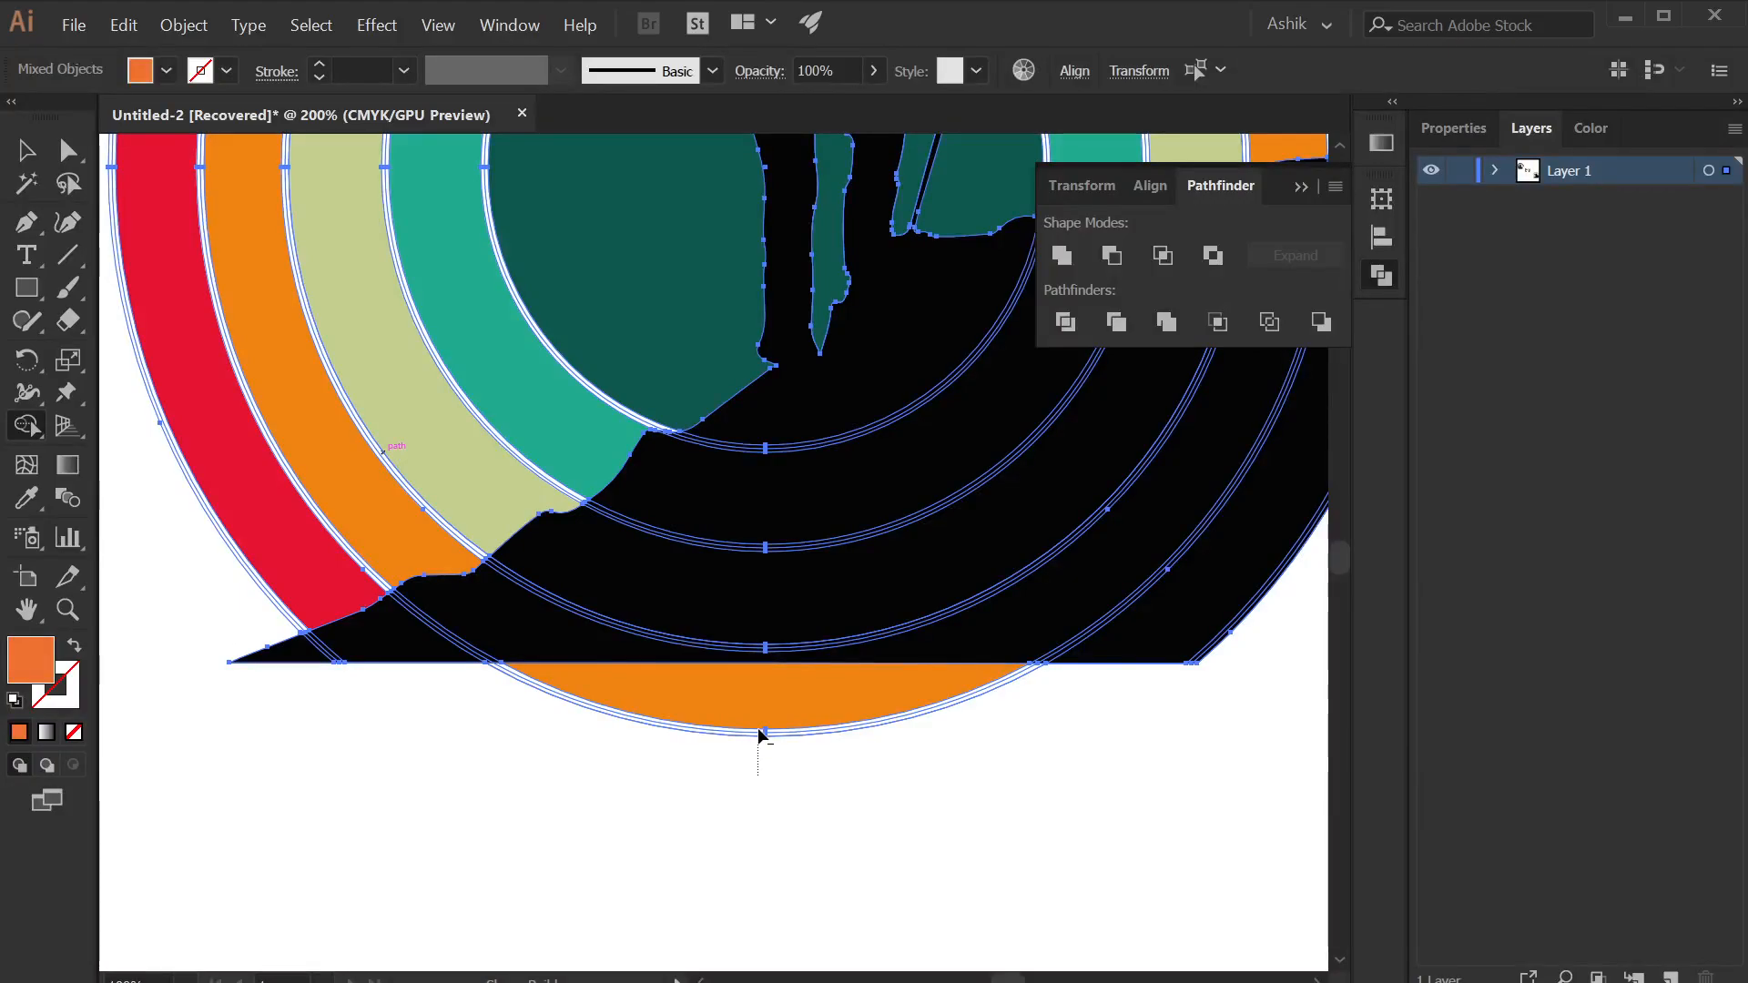
- Remove the remaining orange band below the mountain and the mountain's left tip outside the rings, and deselect the artwork
{"action": "left_click_drag", "start_coordinate": [198, 646], "coordinate": [269, 651]}
{"action": "scroll", "coordinate": [287, 697], "scroll_direction": "down", "scroll_amount": 1}
{"action": "left_click_drag", "start_coordinate": [745, 788], "coordinate": [712, 883]}
{"action": "scroll", "coordinate": [679, 774], "scroll_direction": "up", "scroll_amount": 3}
{"action": "scroll", "coordinate": [679, 774], "scroll_direction": "down", "scroll_amount": 5}
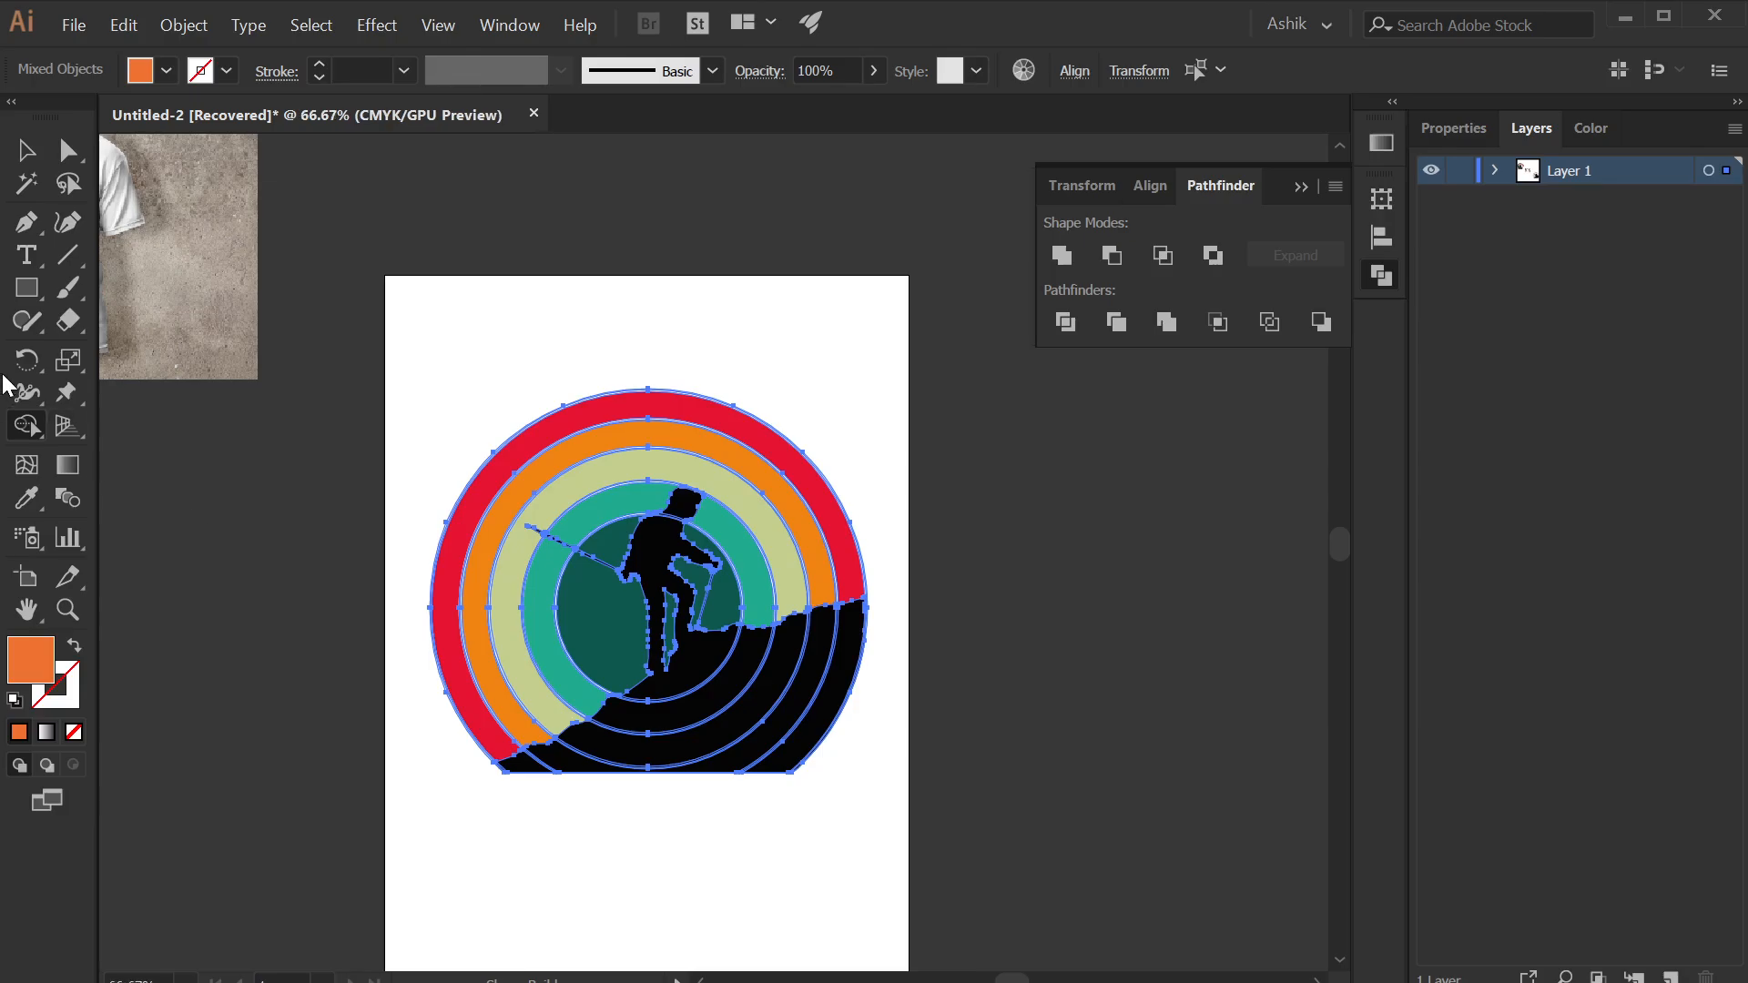
{"action": "key", "text": "v"}
{"action": "left_click", "coordinate": [1073, 646]}
{"action": "left_click_drag", "start_coordinate": [1038, 664], "coordinate": [1006, 702]}
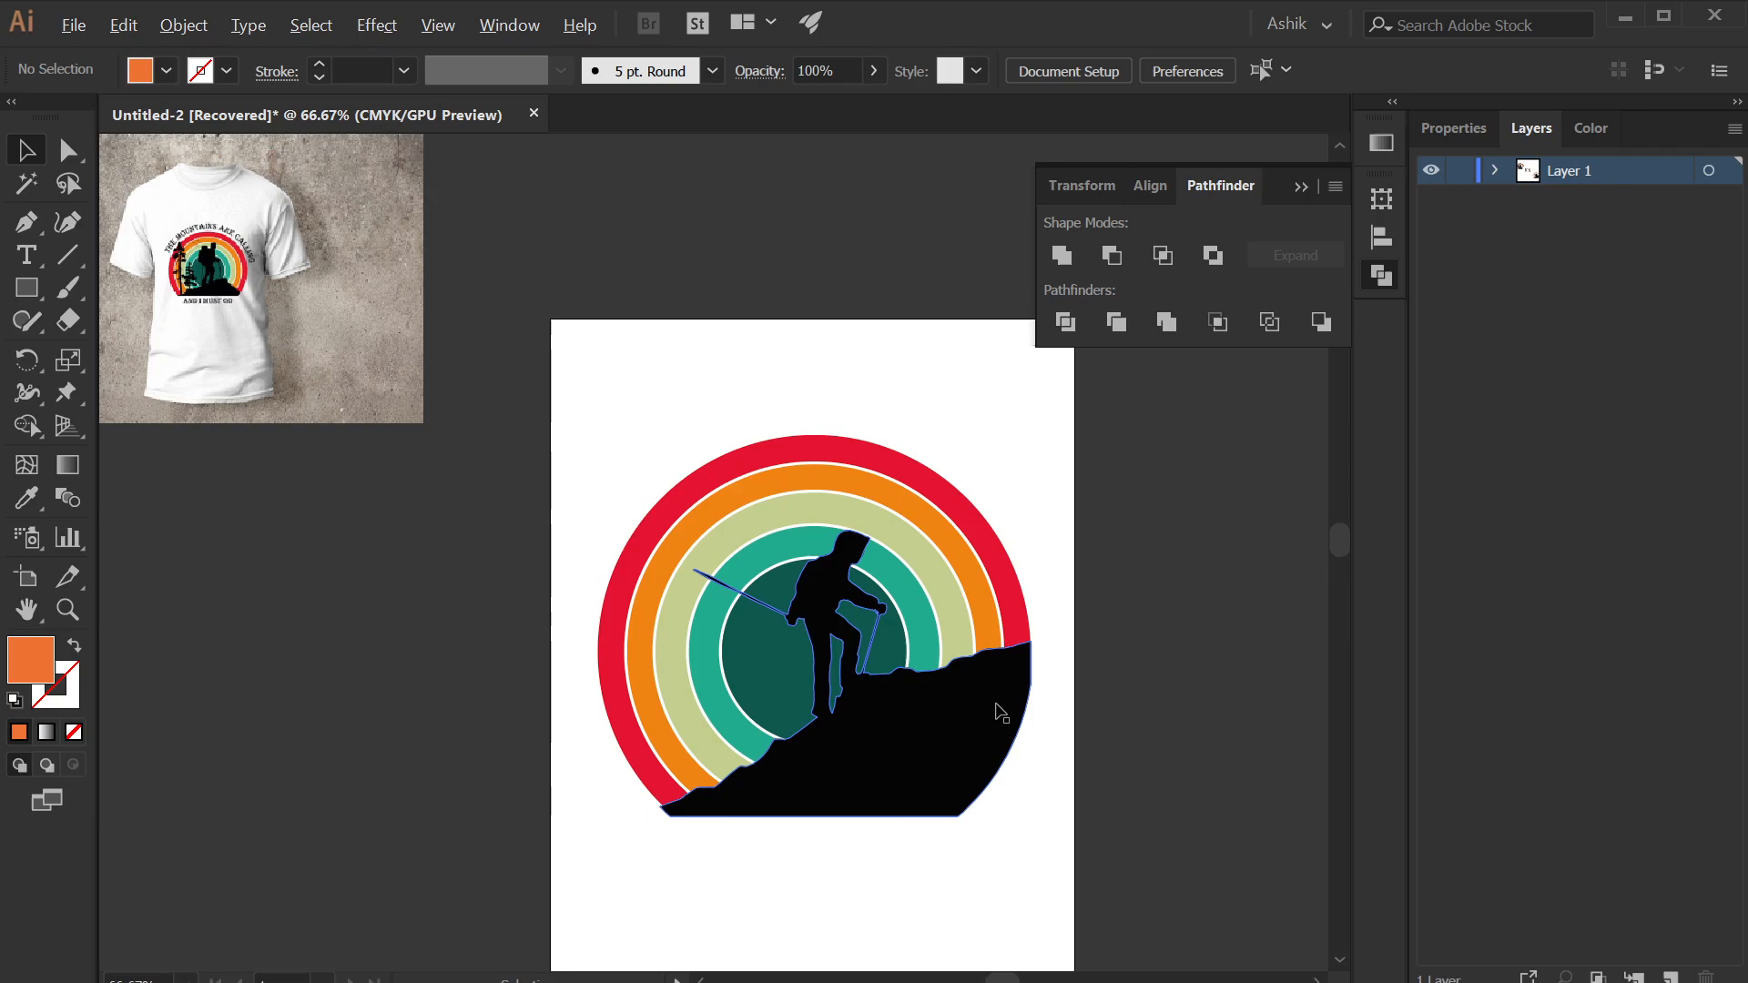
- Use the Pen tool to outline a closed shape with a jagged lower edge over the upper part of the mountain's right slope
{"action": "scroll", "coordinate": [1001, 713], "scroll_direction": "down", "scroll_amount": 1}
{"action": "left_click_drag", "start_coordinate": [680, 668], "coordinate": [510, 752]}
{"action": "scroll", "coordinate": [866, 782], "scroll_direction": "up", "scroll_amount": 3}
{"action": "left_click_drag", "start_coordinate": [889, 828], "coordinate": [961, 599]}
{"action": "left_click", "coordinate": [943, 503]}
{"action": "left_click_drag", "start_coordinate": [1084, 679], "coordinate": [1102, 594]}
{"action": "left_click", "coordinate": [1096, 606]}
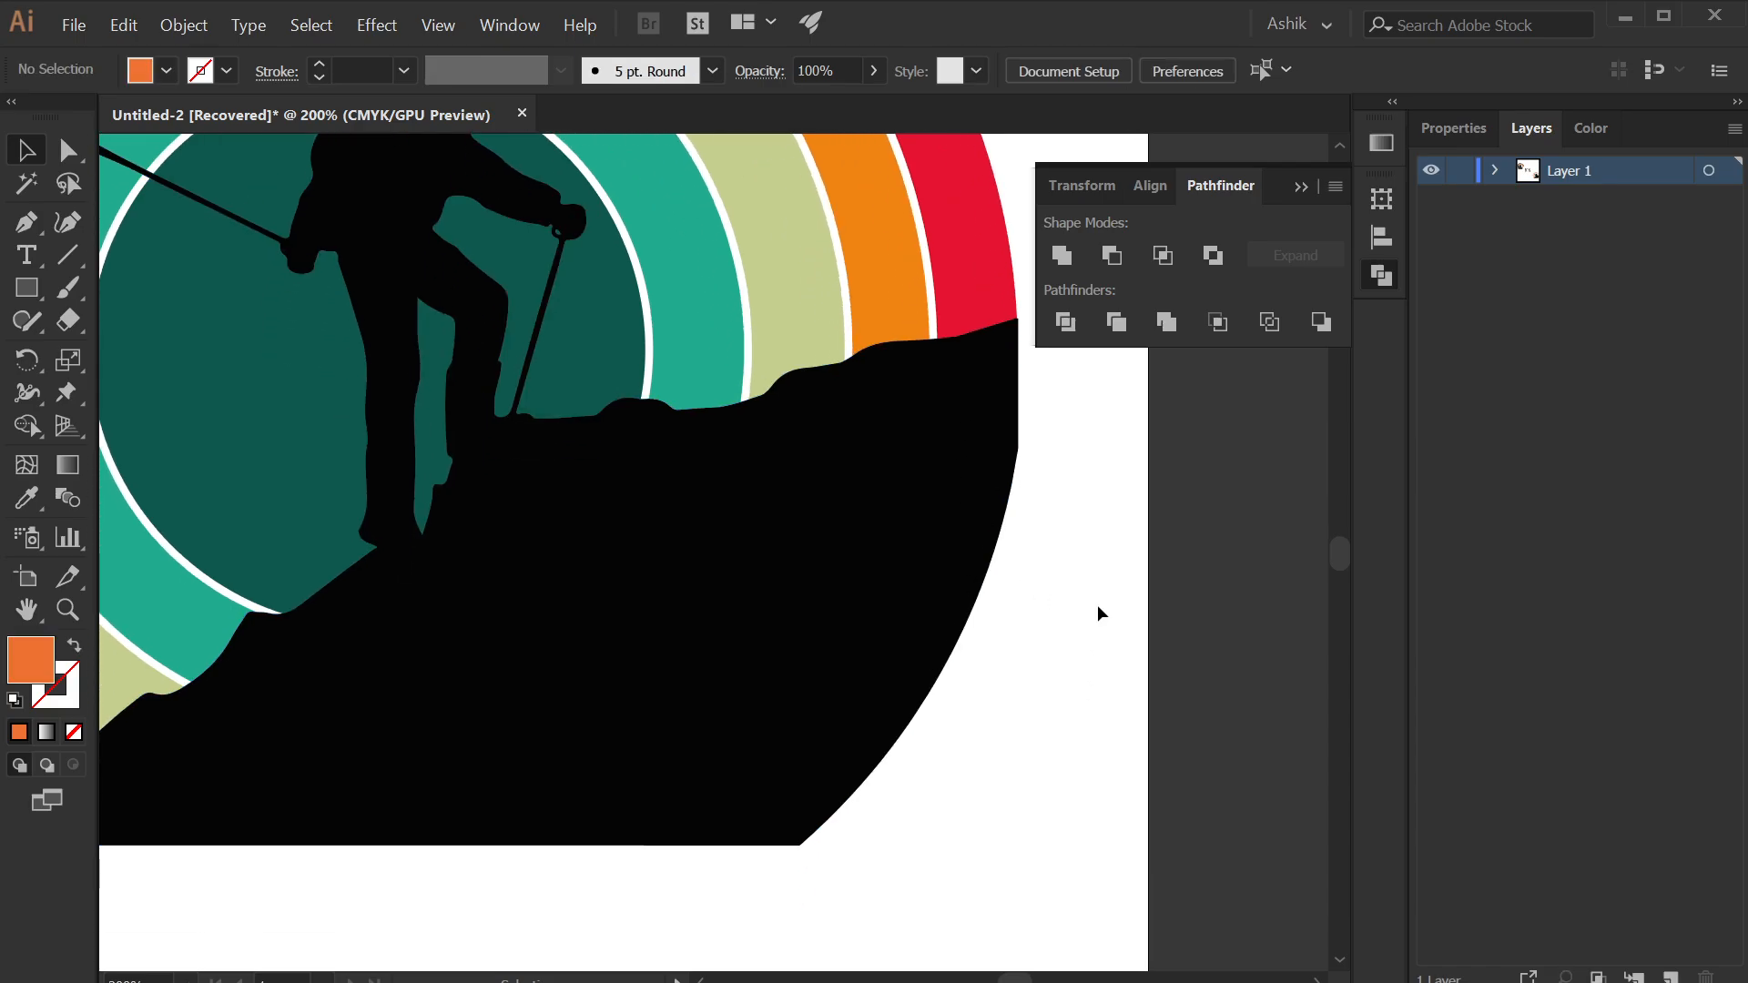
{"action": "key", "text": "p"}
{"action": "left_click", "coordinate": [728, 406]}
{"action": "mouse_move", "coordinate": [815, 410]}
{"action": "left_mouse_down"}
{"action": "mouse_move", "coordinate": [901, 408]}
{"action": "mouse_move", "coordinate": [1000, 448]}
{"action": "mouse_move", "coordinate": [1015, 497]}
{"action": "mouse_move", "coordinate": [1092, 519]}
{"action": "left_mouse_up"}
{"action": "left_click", "coordinate": [945, 451]}
{"action": "scroll", "coordinate": [1057, 537], "scroll_direction": "up", "scroll_amount": 3}
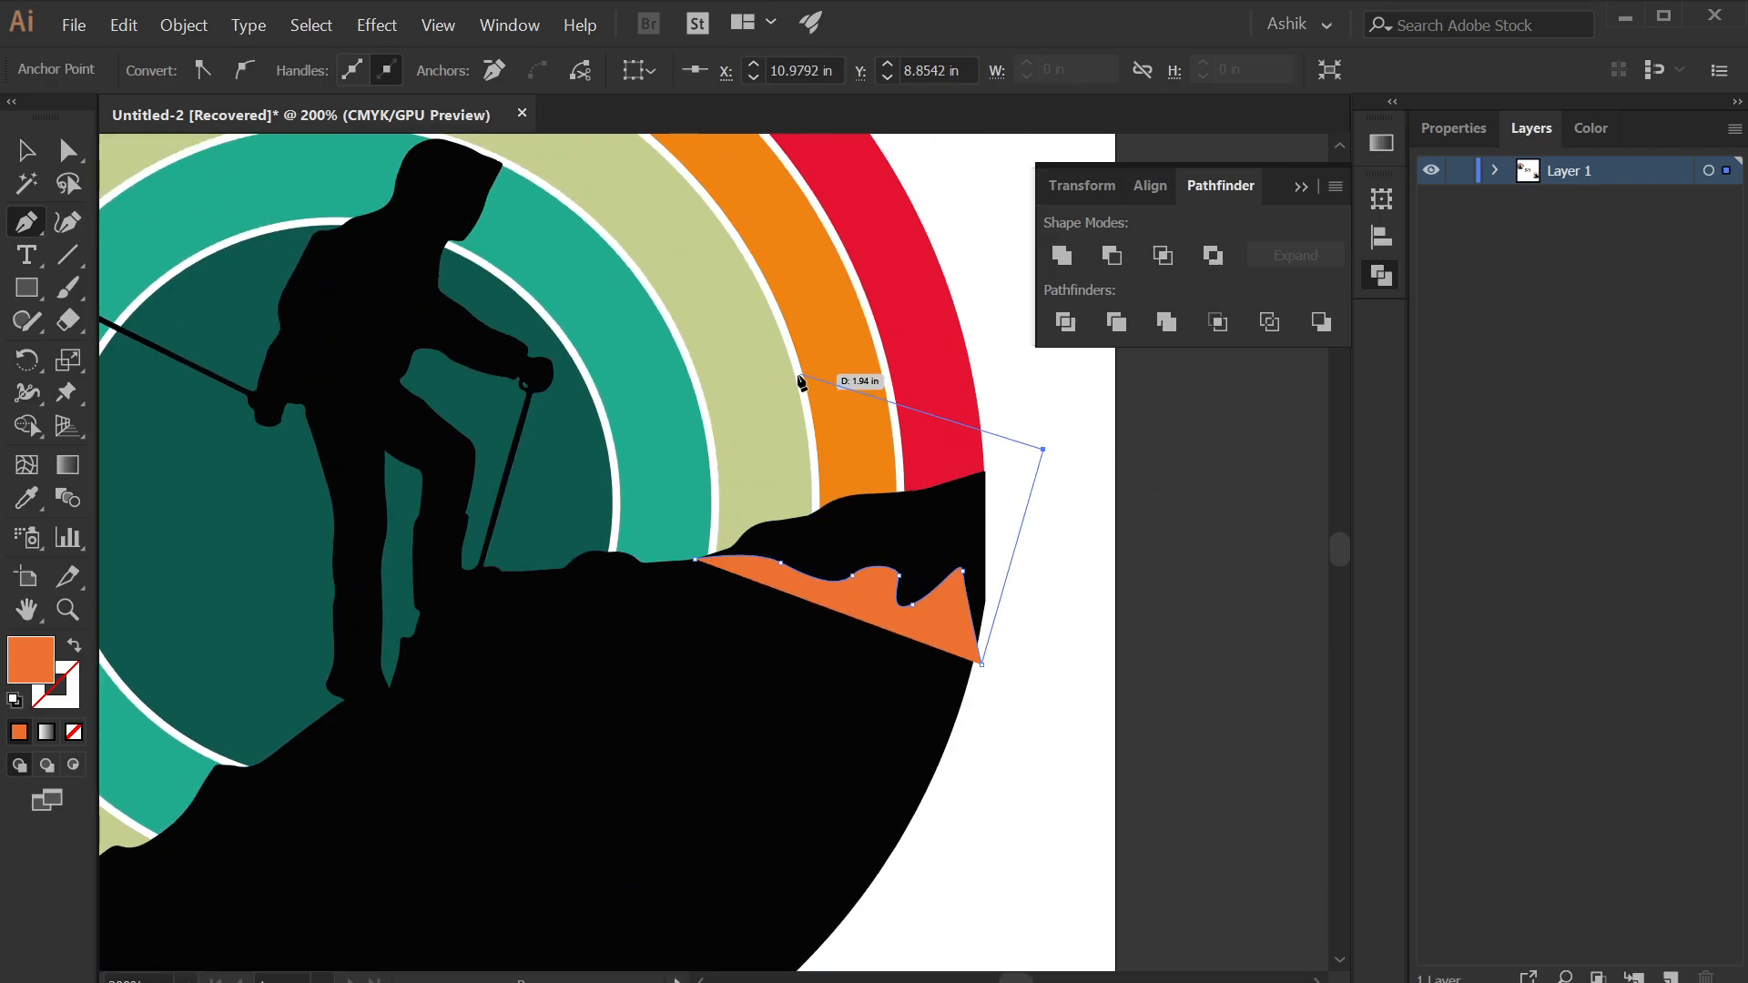
{"action": "left_click_drag", "start_coordinate": [696, 559], "coordinate": [692, 623]}
{"action": "left_click", "coordinate": [22, 162]}
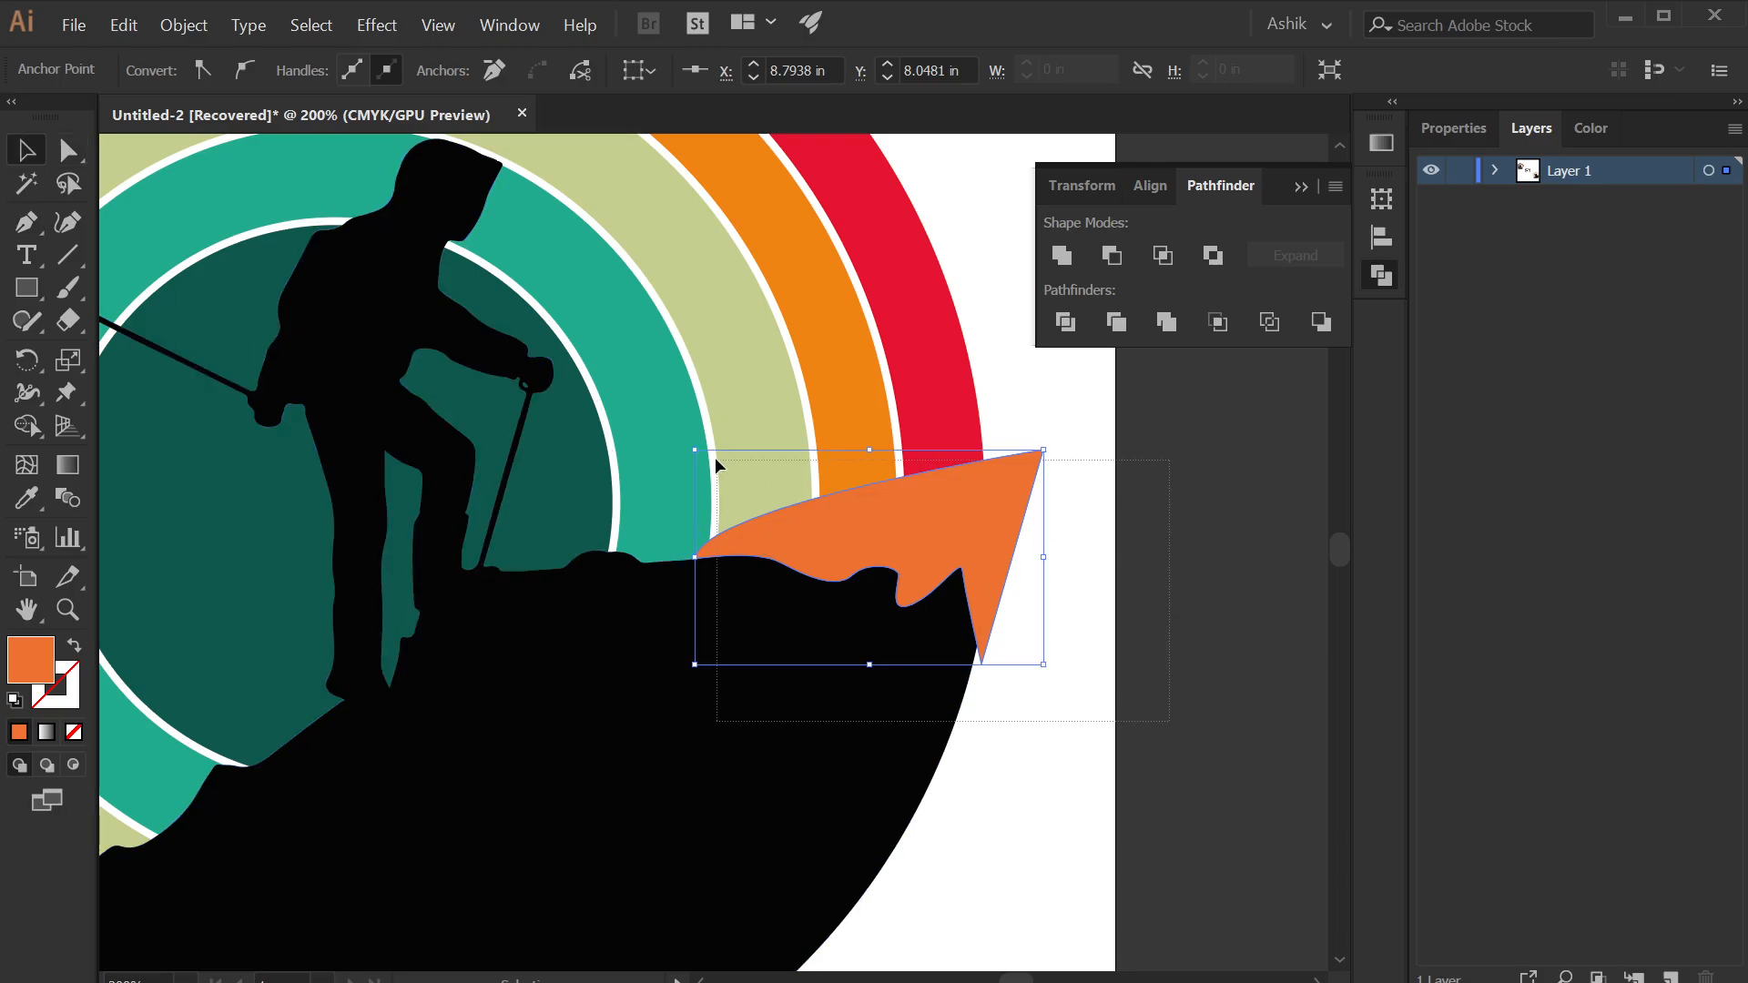
{"action": "key", "text": "ctrl+a"}
{"action": "key", "text": "shift+m"}
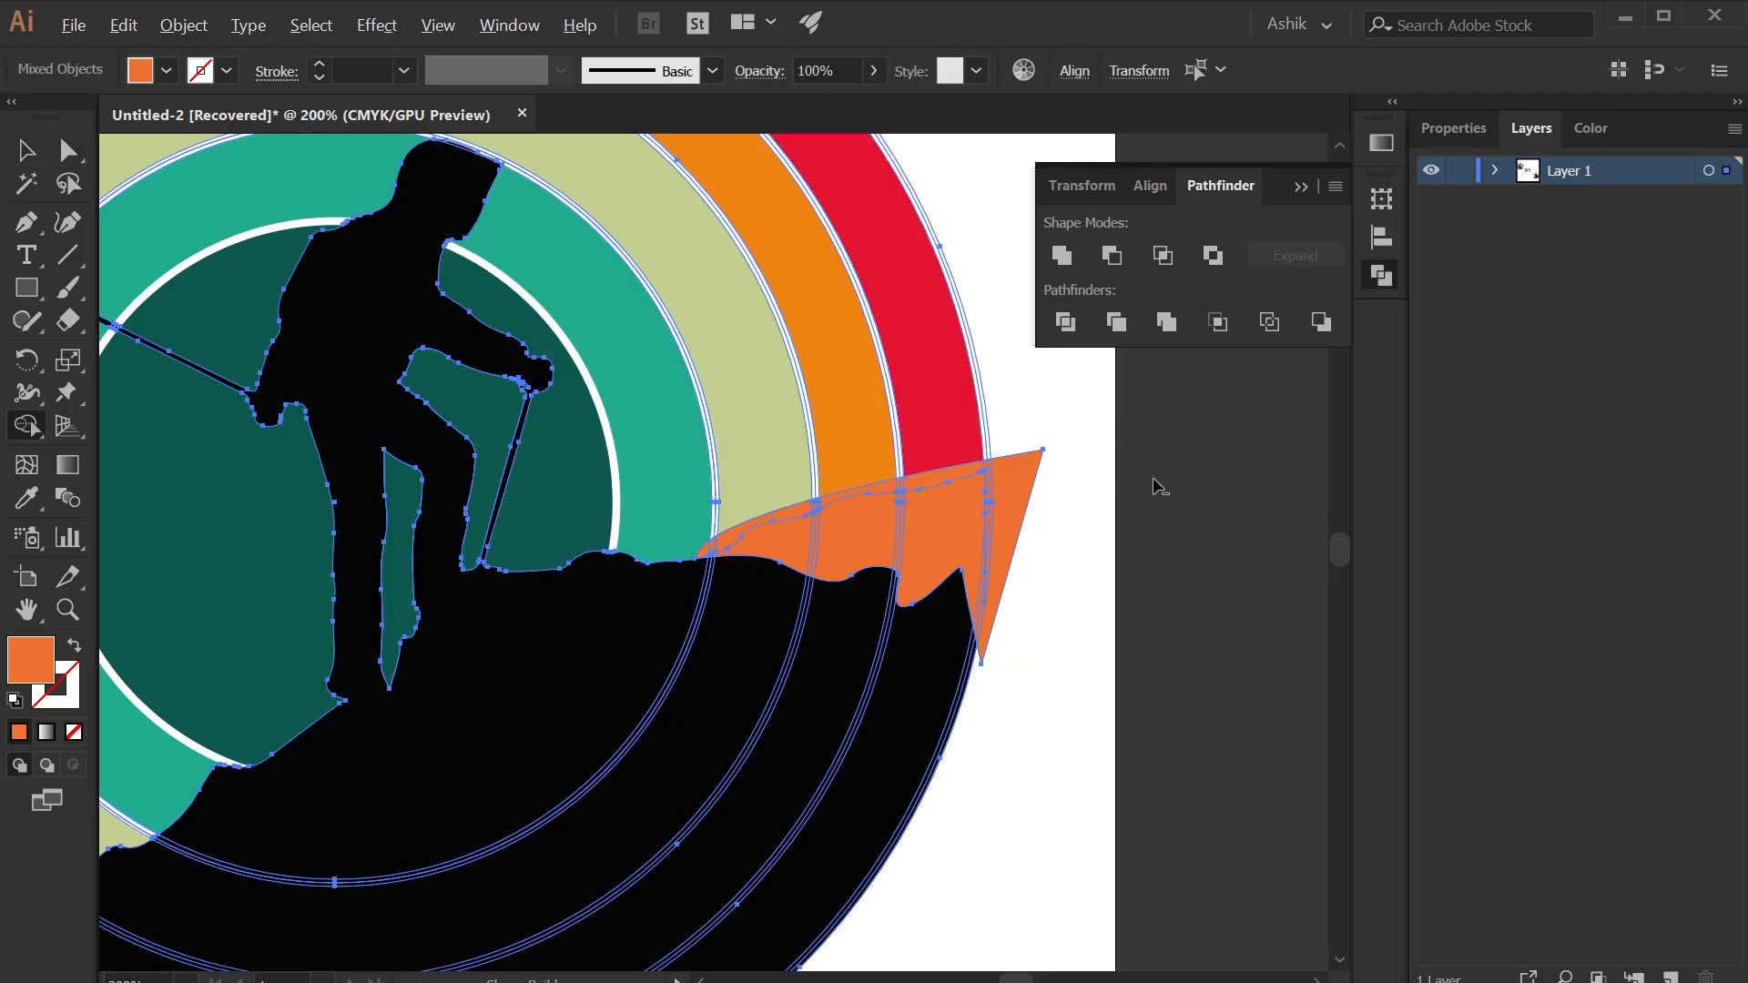
{"action": "left_click", "coordinate": [29, 139]}
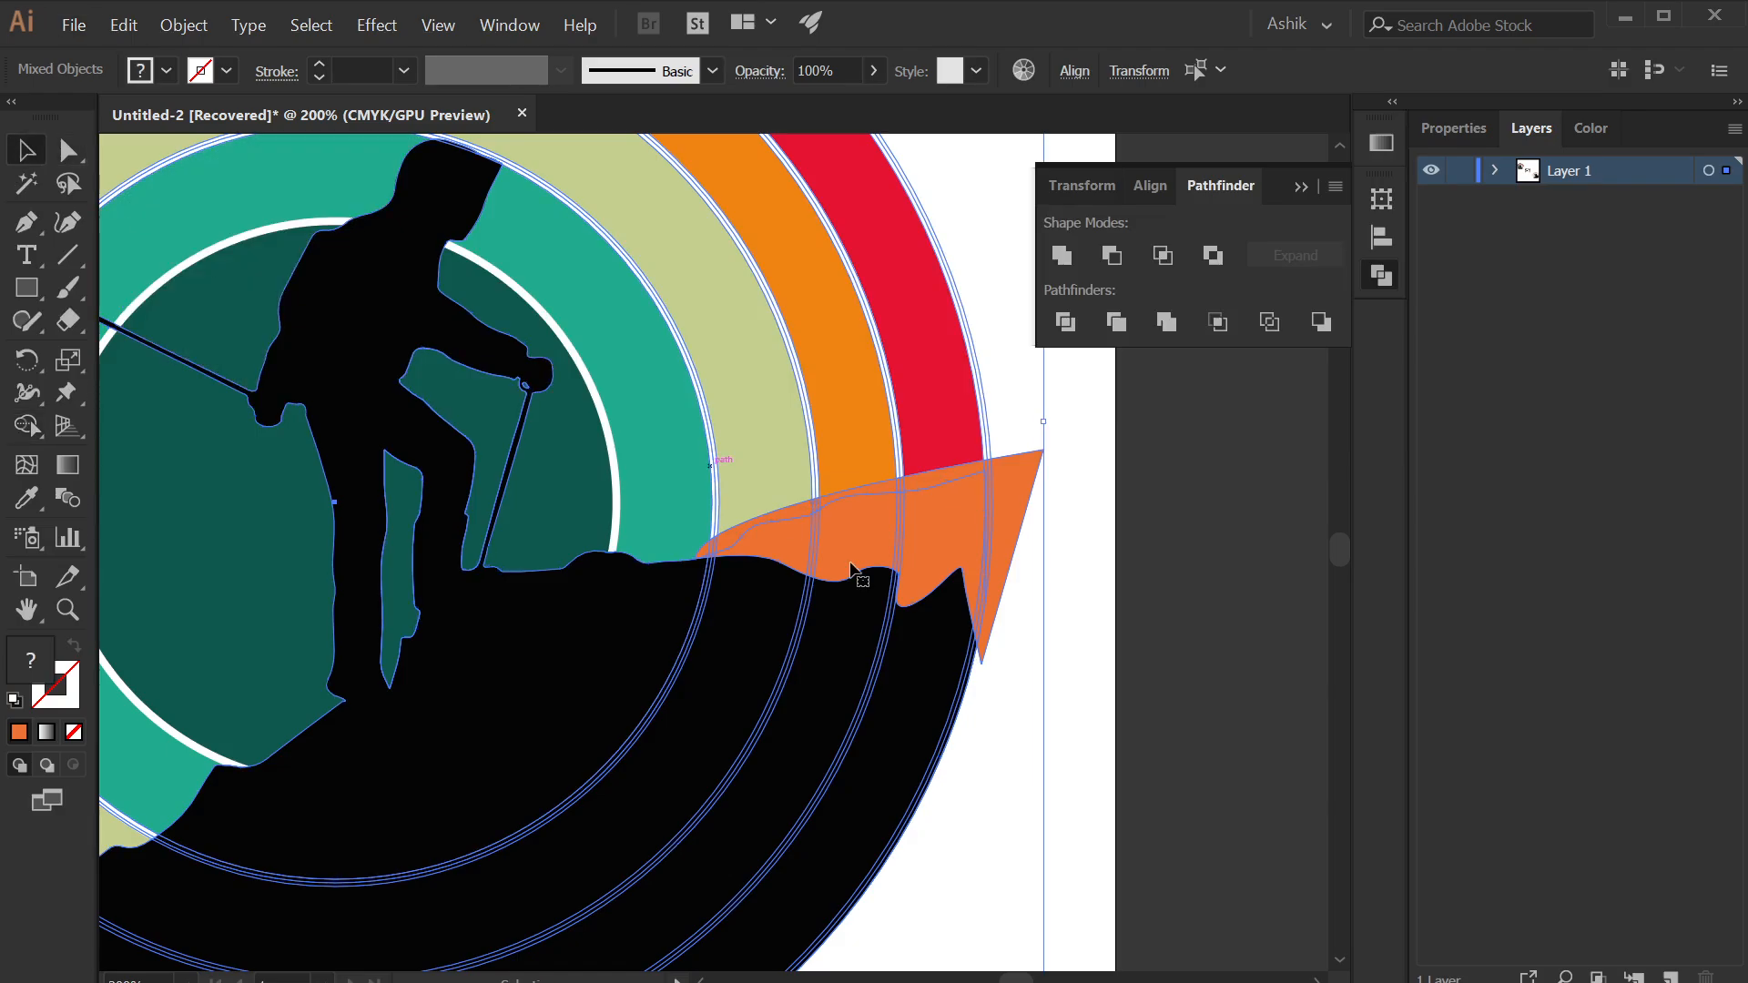
{"action": "left_click", "coordinate": [1199, 690]}
- Select the orange shape with the silhouette and use Shape Builder to cut it away, leaving a jagged ridge on the right slope
{"action": "left_click", "coordinate": [925, 521]}
{"action": "key", "text": "ctrl+a"}
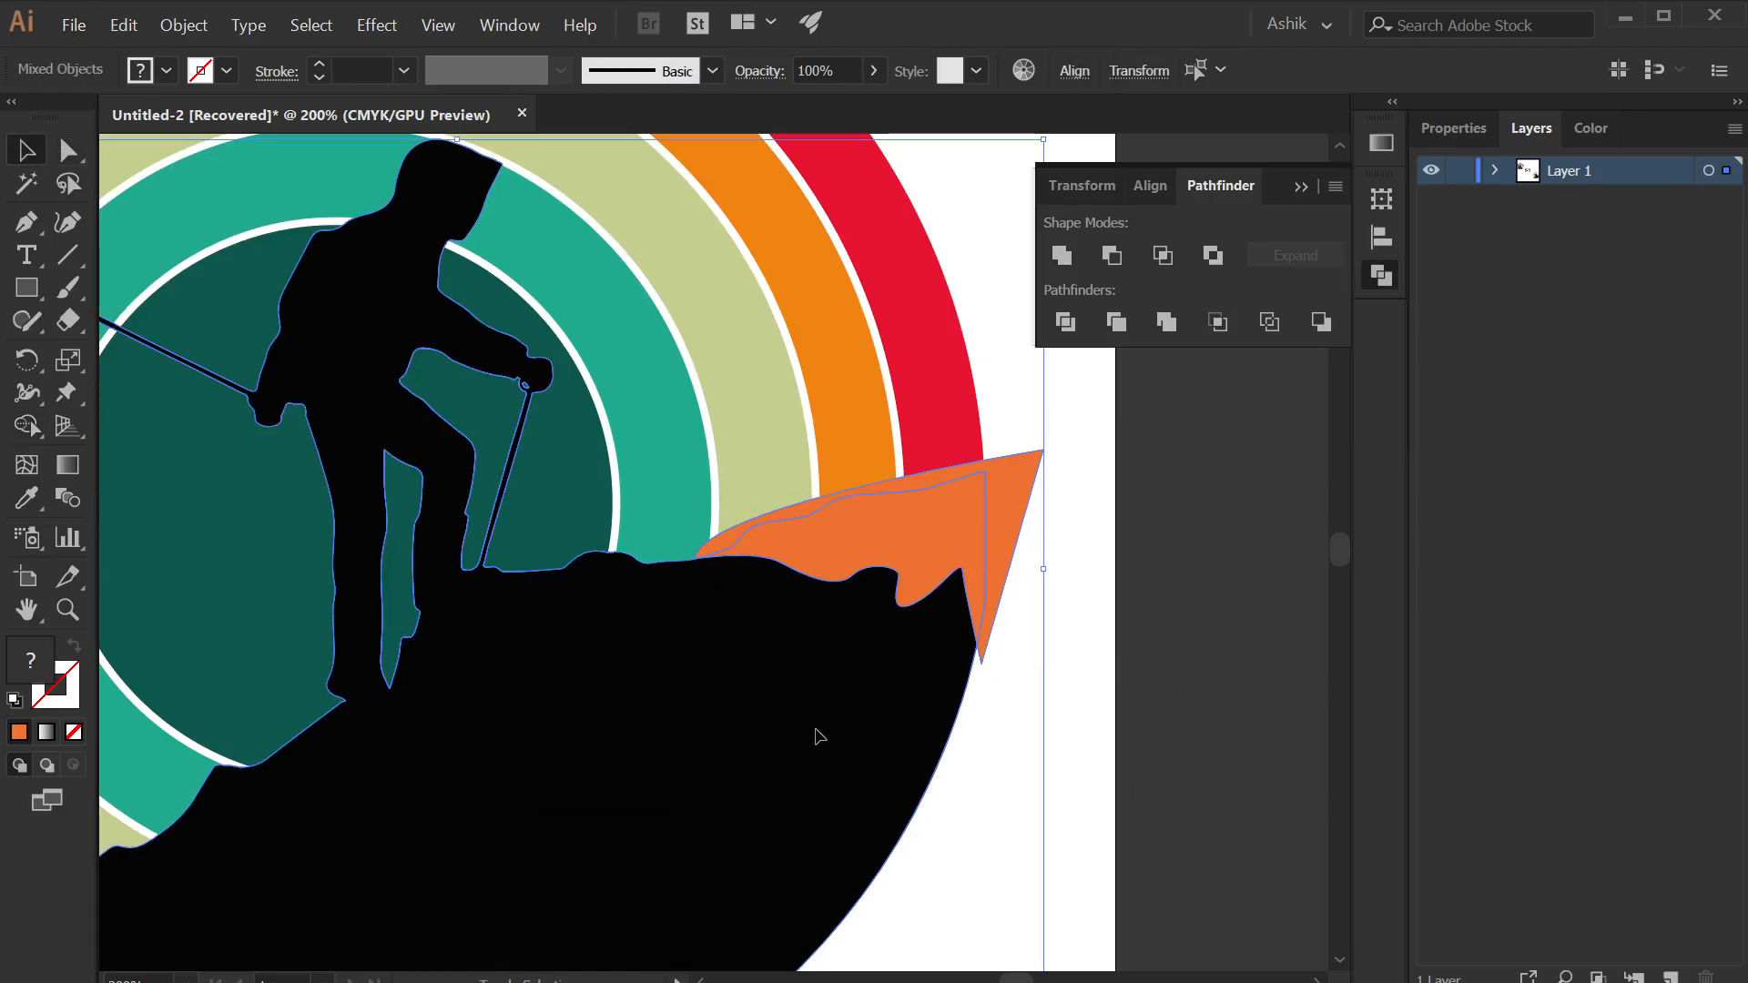
{"action": "key", "text": "shift+m"}
{"action": "left_click", "coordinate": [1001, 501], "text": "alt"}
{"action": "left_click", "coordinate": [25, 150]}
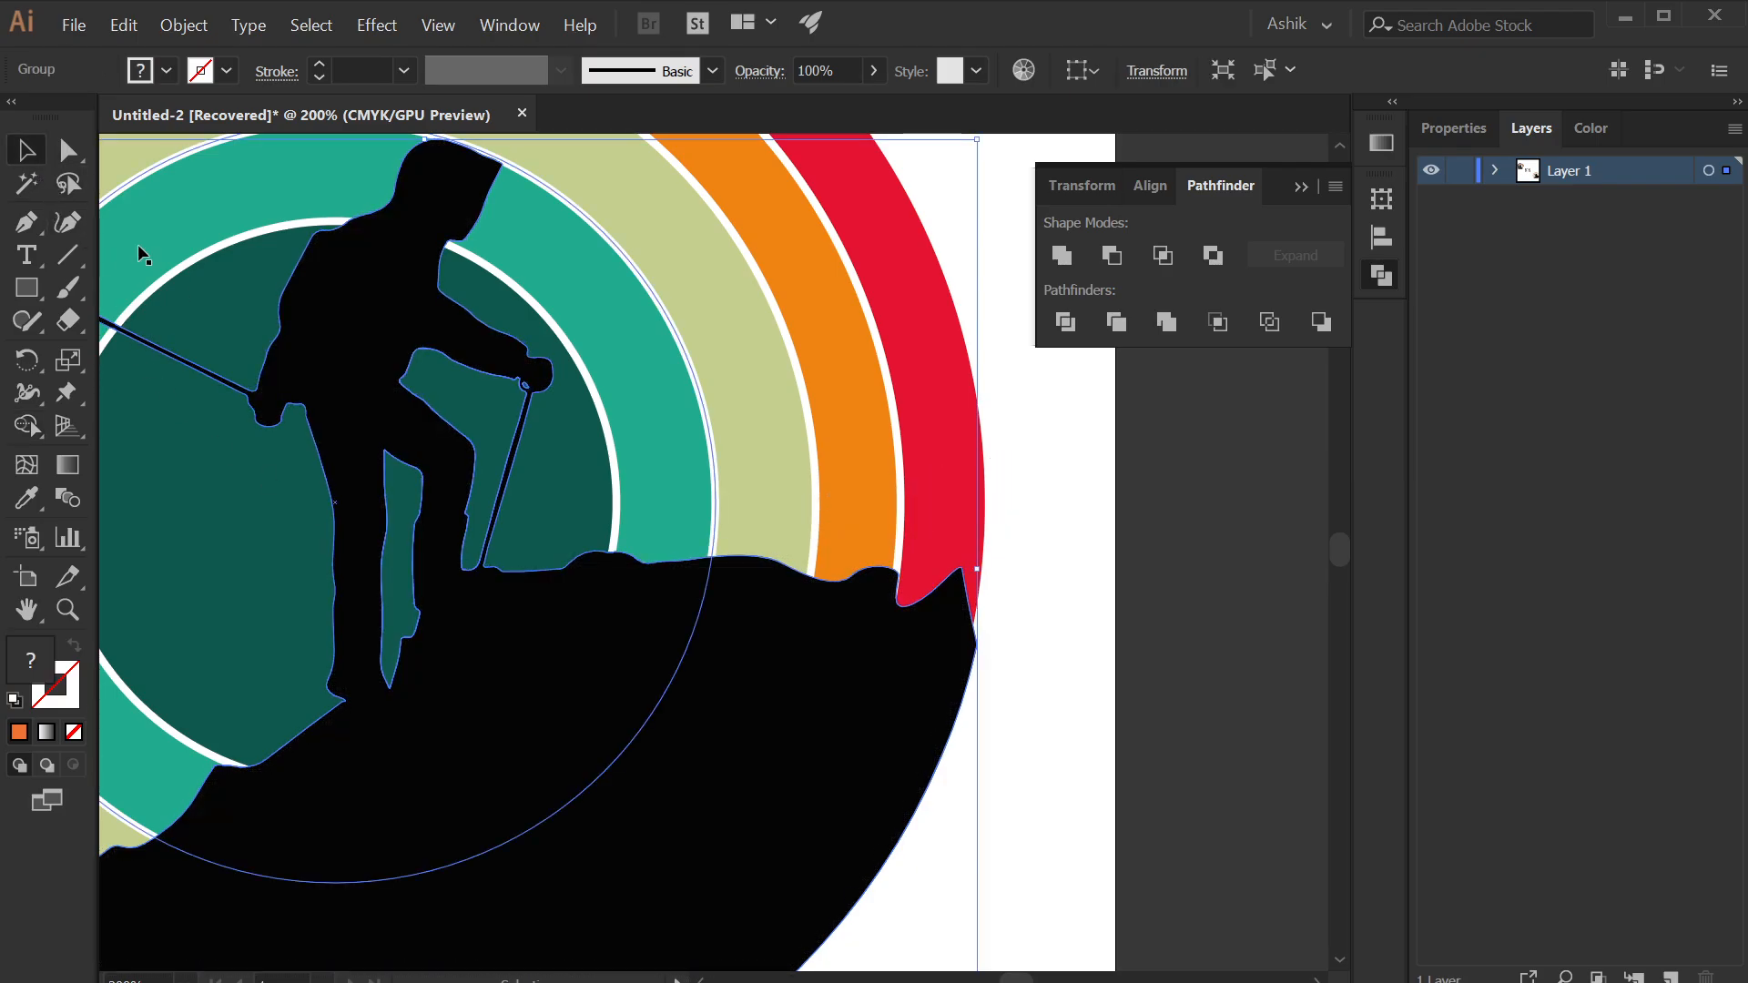
{"action": "left_click", "coordinate": [1025, 668]}
- Select the rings and silhouette and use Shape Builder to remove the thin slivers along the mountain's right edge
{"action": "scroll", "coordinate": [1018, 668], "scroll_direction": "down", "scroll_amount": 3}
{"action": "left_click_drag", "start_coordinate": [1035, 779], "coordinate": [534, 492]}
{"action": "key", "text": "shift+m"}
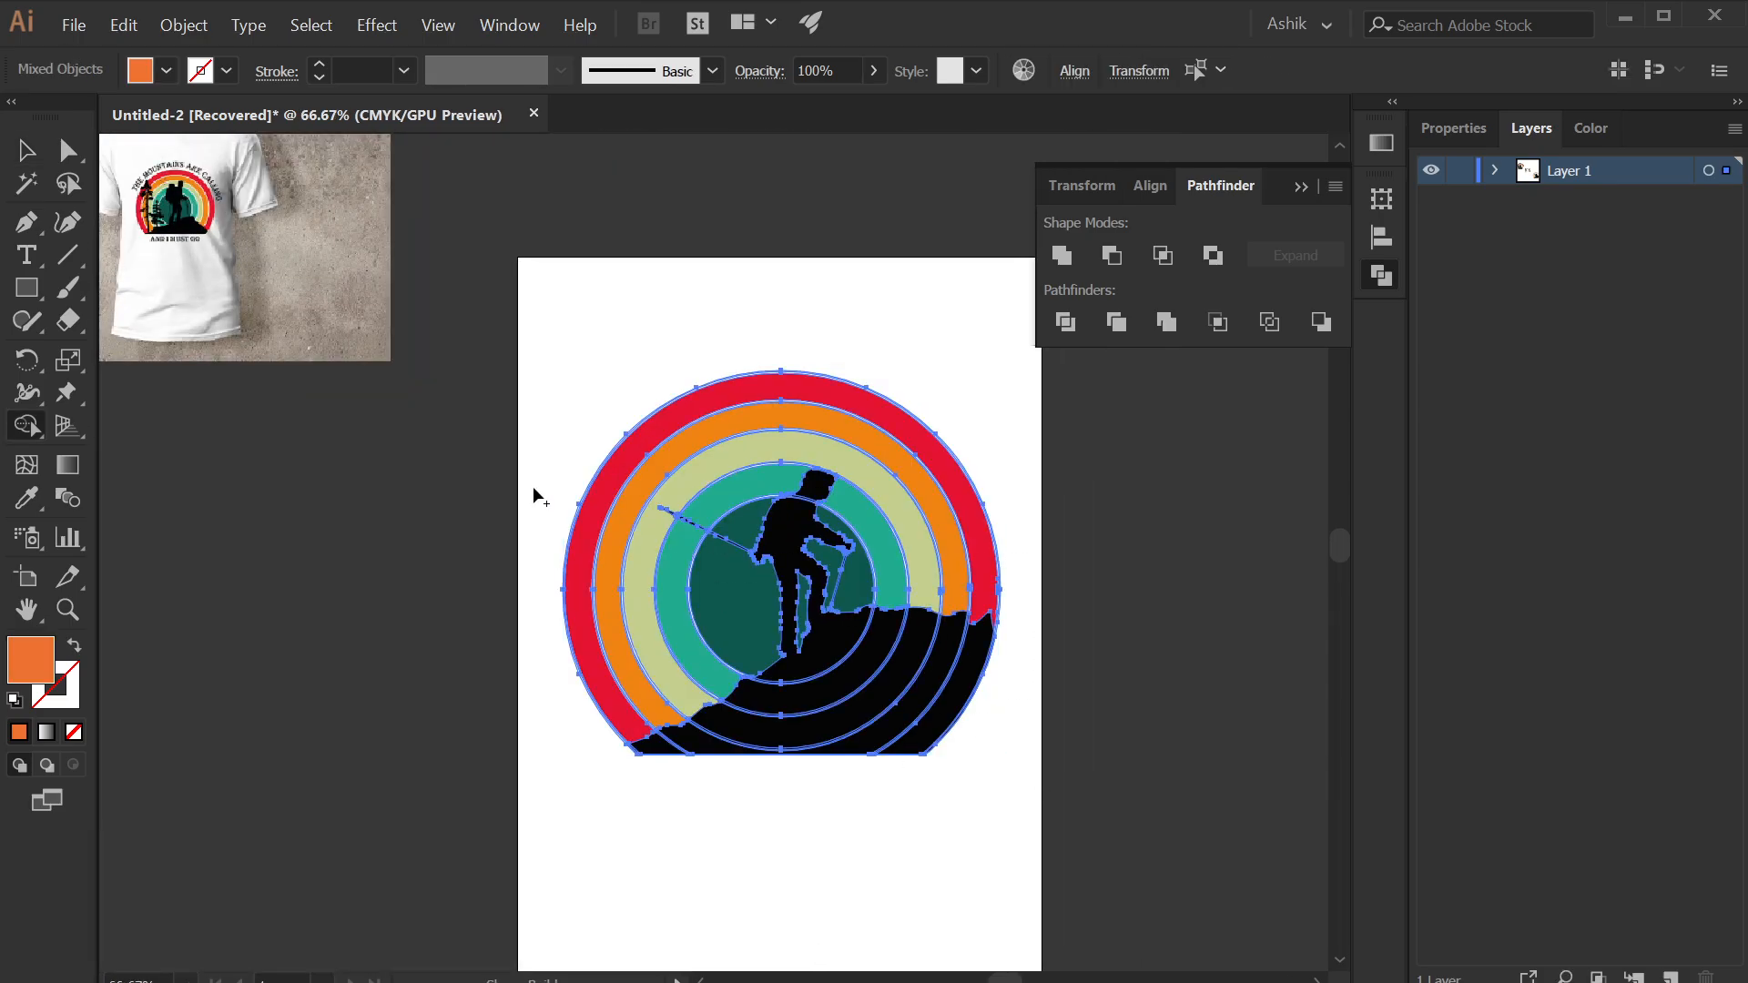
{"action": "scroll", "coordinate": [890, 685], "scroll_direction": "up", "scroll_amount": 4}
{"action": "left_click_drag", "start_coordinate": [965, 737], "coordinate": [257, 688]}
{"action": "scroll", "coordinate": [554, 513], "scroll_direction": "up", "scroll_amount": 2}
{"action": "left_click_drag", "start_coordinate": [592, 549], "coordinate": [670, 702]}
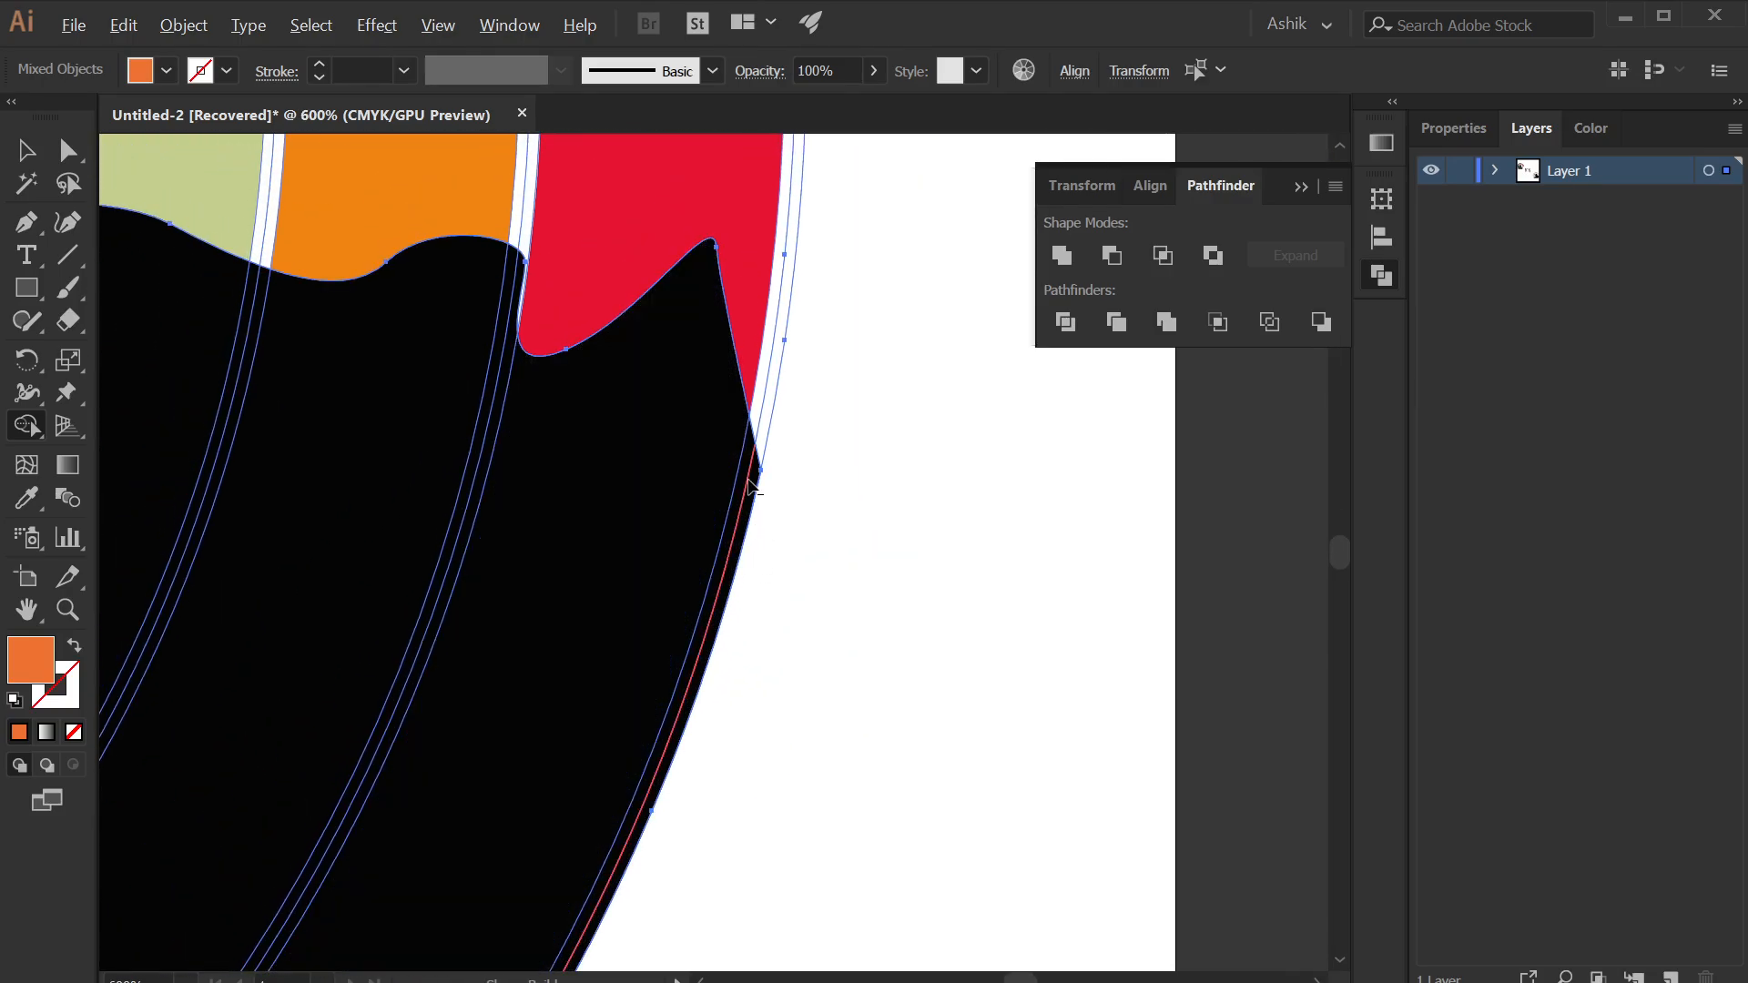
{"action": "left_click_drag", "start_coordinate": [762, 508], "coordinate": [744, 498], "text": "alt"}
{"action": "mouse_move", "coordinate": [777, 405]}
{"action": "left_mouse_down", "text": "alt"}
{"action": "mouse_move", "coordinate": [765, 390]}
{"action": "mouse_move", "coordinate": [774, 405]}
{"action": "left_mouse_up", "text": "alt"}
{"action": "left_click", "coordinate": [761, 394], "text": "alt"}
{"action": "scroll", "coordinate": [784, 469], "scroll_direction": "down", "scroll_amount": 8}
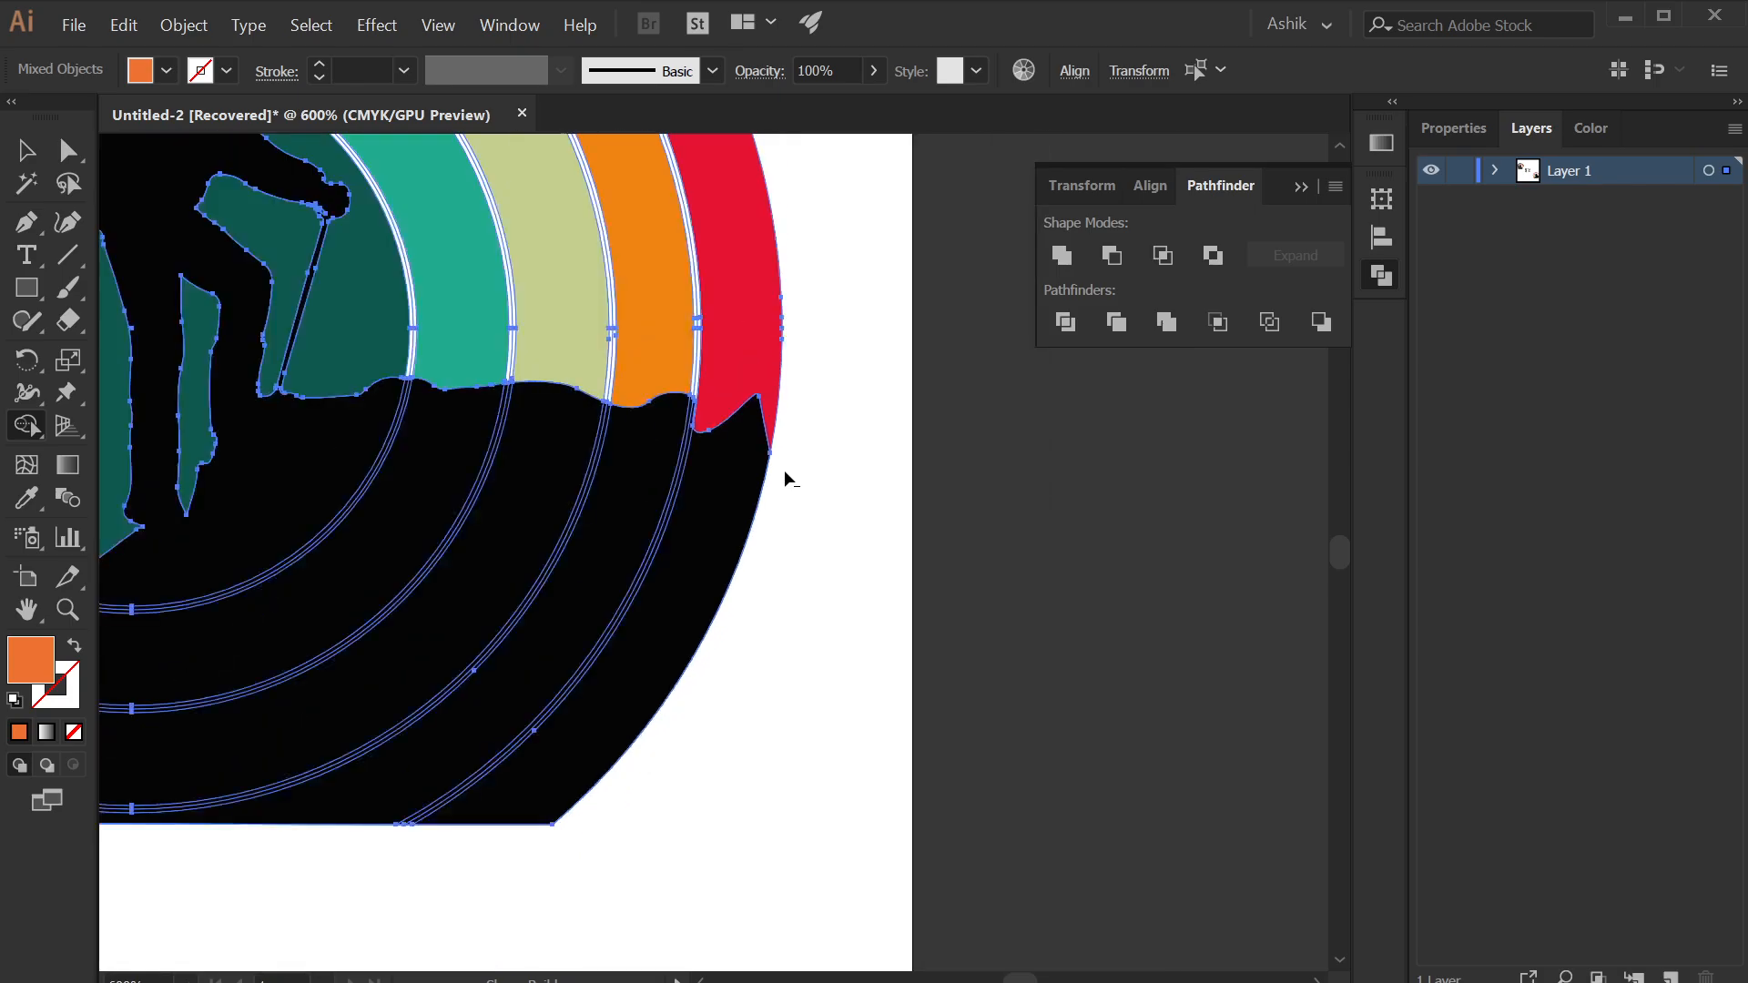
- Remove the remaining sliver at the outer edge of the mountain's base with Shape Builder
{"action": "scroll", "coordinate": [788, 591], "scroll_direction": "up", "scroll_amount": 8}
{"action": "scroll", "coordinate": [788, 628], "scroll_direction": "down", "scroll_amount": 8}
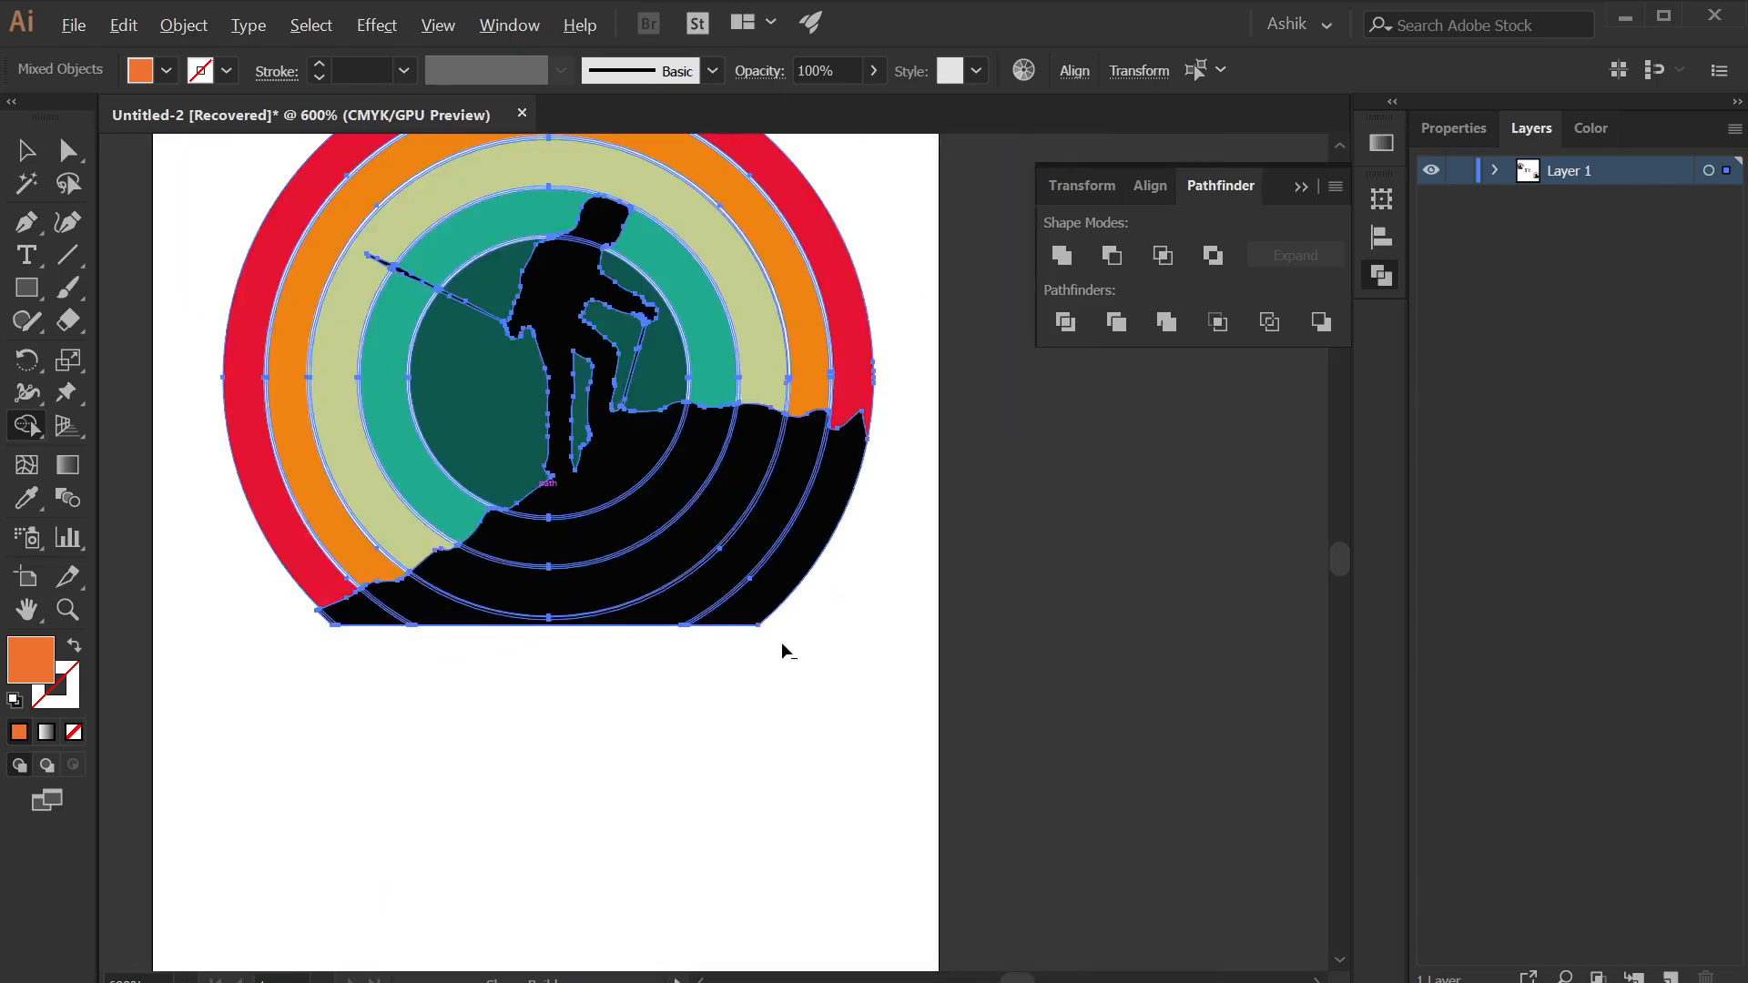
{"action": "scroll", "coordinate": [761, 746], "scroll_direction": "up", "scroll_amount": 9}
{"action": "left_click_drag", "start_coordinate": [643, 501], "coordinate": [674, 475], "text": "alt"}
{"action": "scroll", "coordinate": [468, 585], "scroll_direction": "down", "scroll_amount": 7}
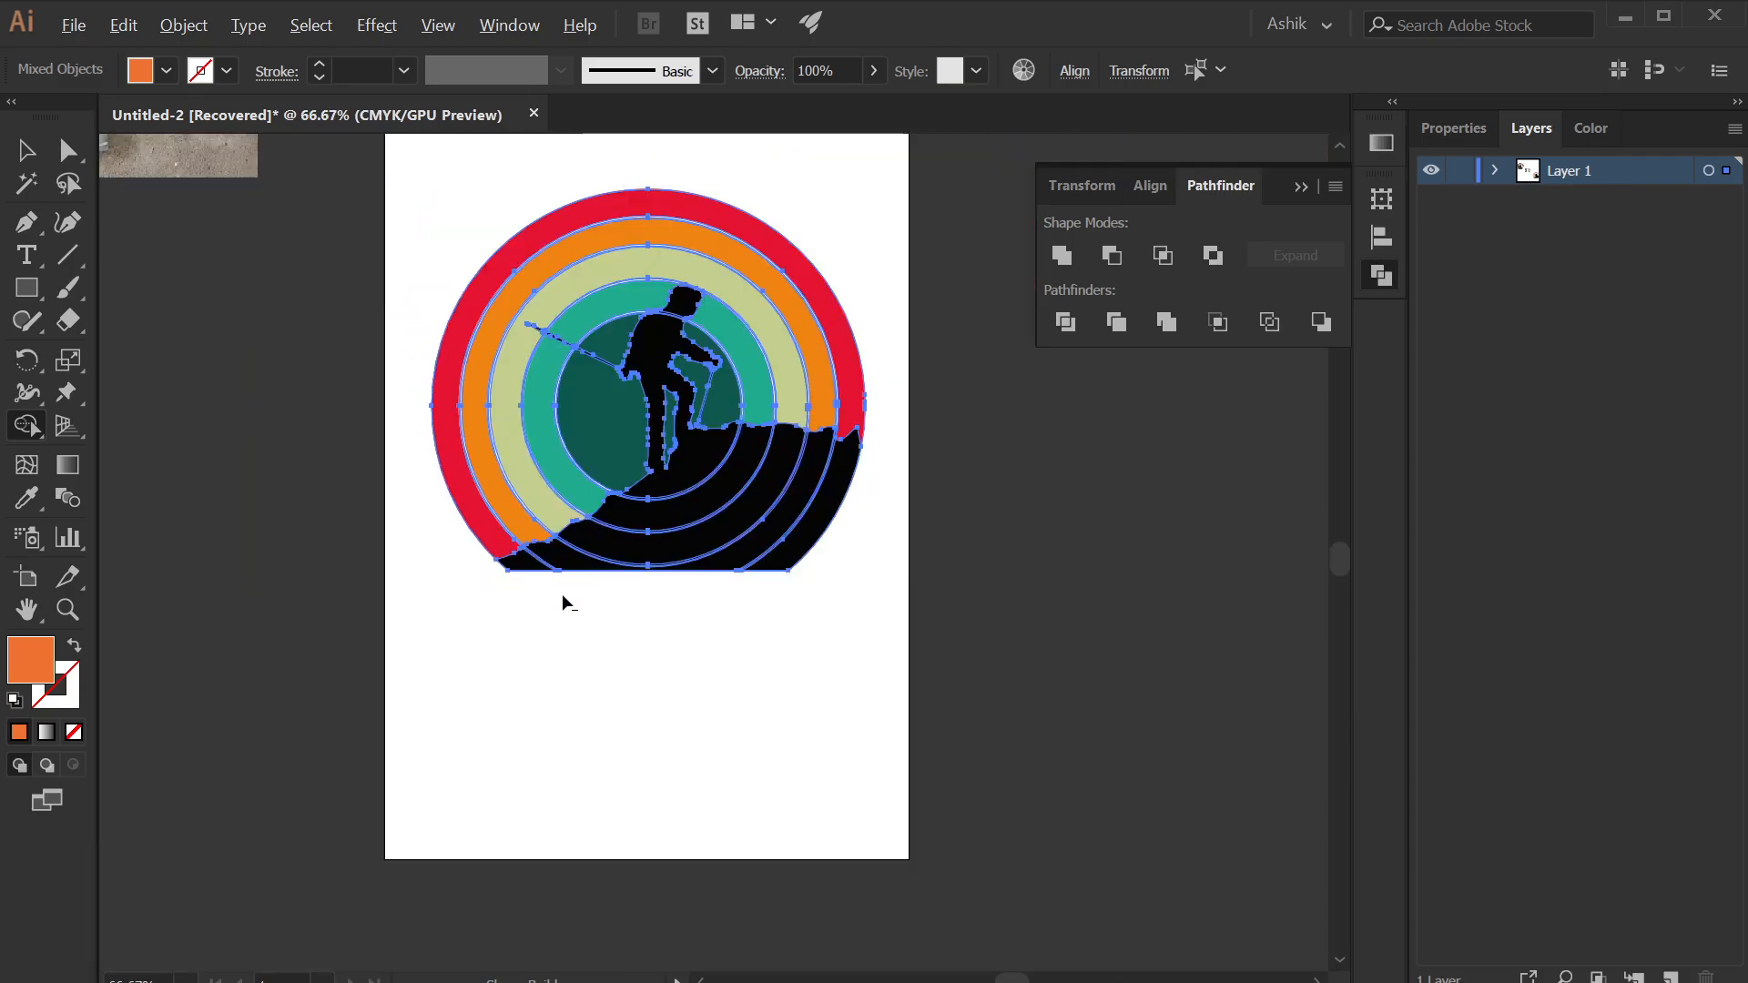
- Deselect the artwork and compare the hiker and rings with the reference T-shirt mockup
{"action": "left_click", "coordinate": [43, 163]}
{"action": "left_click", "coordinate": [942, 673]}
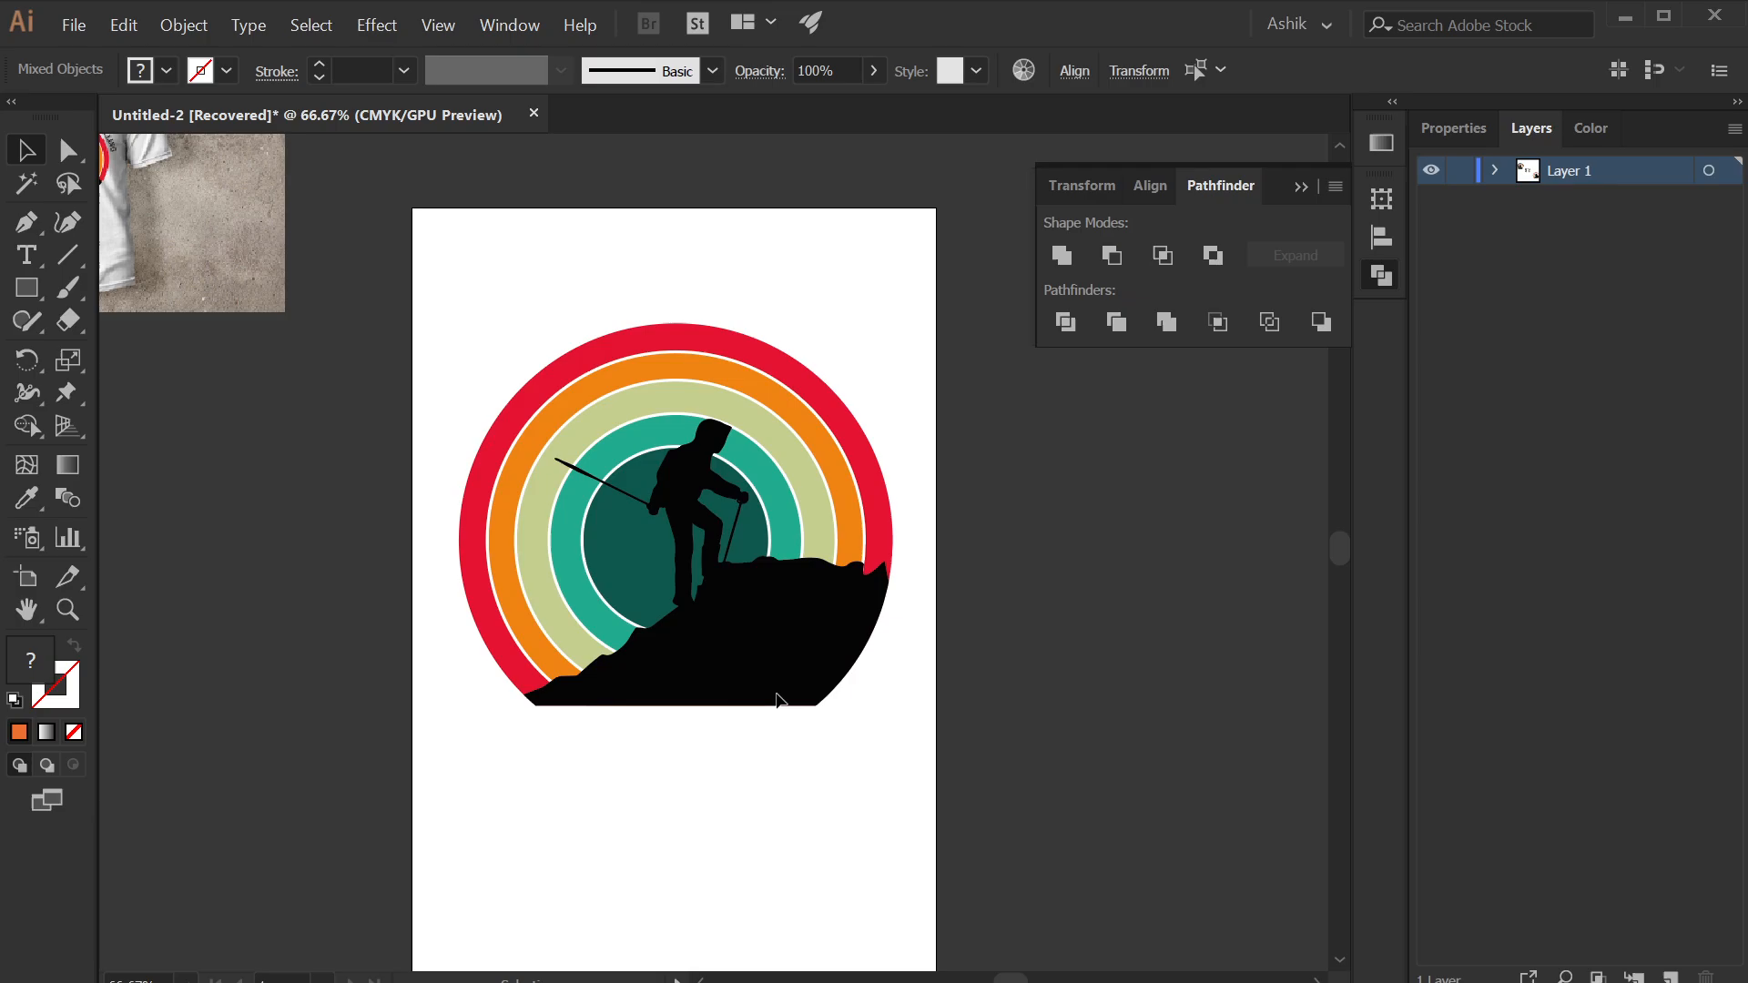
{"action": "scroll", "coordinate": [781, 788], "scroll_direction": "up", "scroll_amount": 1}
{"action": "scroll", "coordinate": [726, 612], "scroll_direction": "up", "scroll_amount": 1}
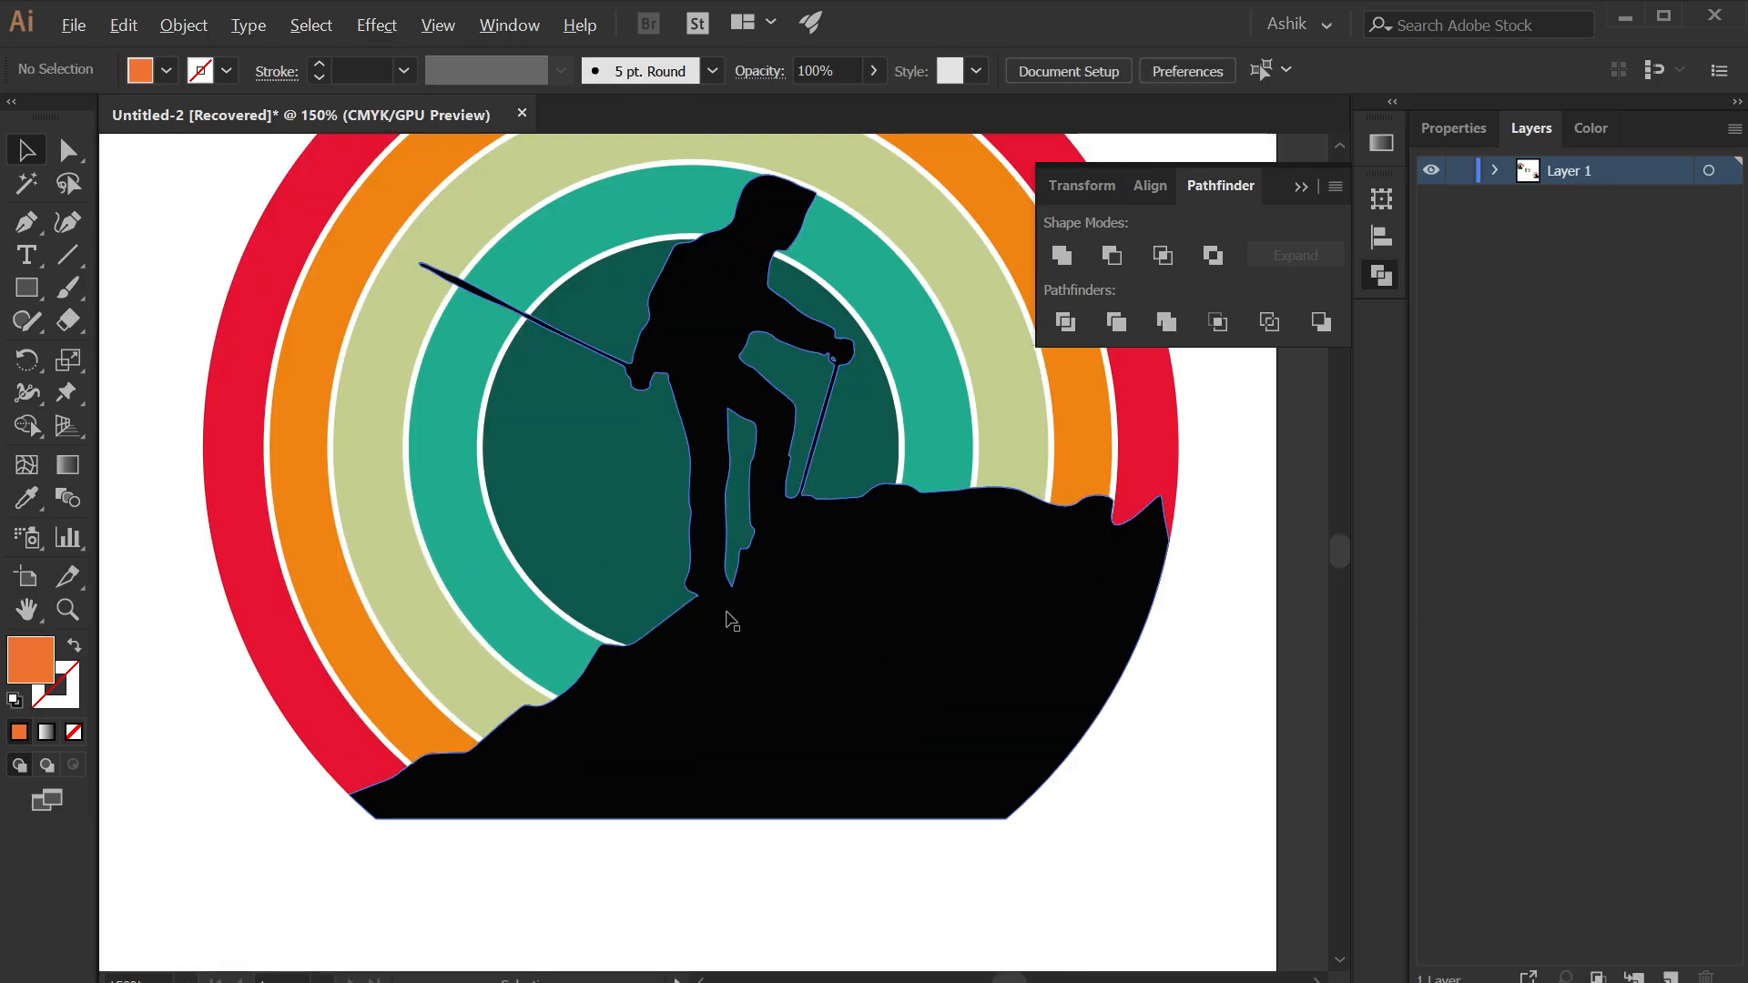
{"action": "scroll", "coordinate": [724, 612], "scroll_direction": "down", "scroll_amount": 2}
{"action": "left_click_drag", "start_coordinate": [351, 411], "coordinate": [446, 378]}
{"action": "scroll", "coordinate": [268, 323], "scroll_direction": "up", "scroll_amount": 4}
{"action": "scroll", "coordinate": [800, 604], "scroll_direction": "down", "scroll_amount": 2}
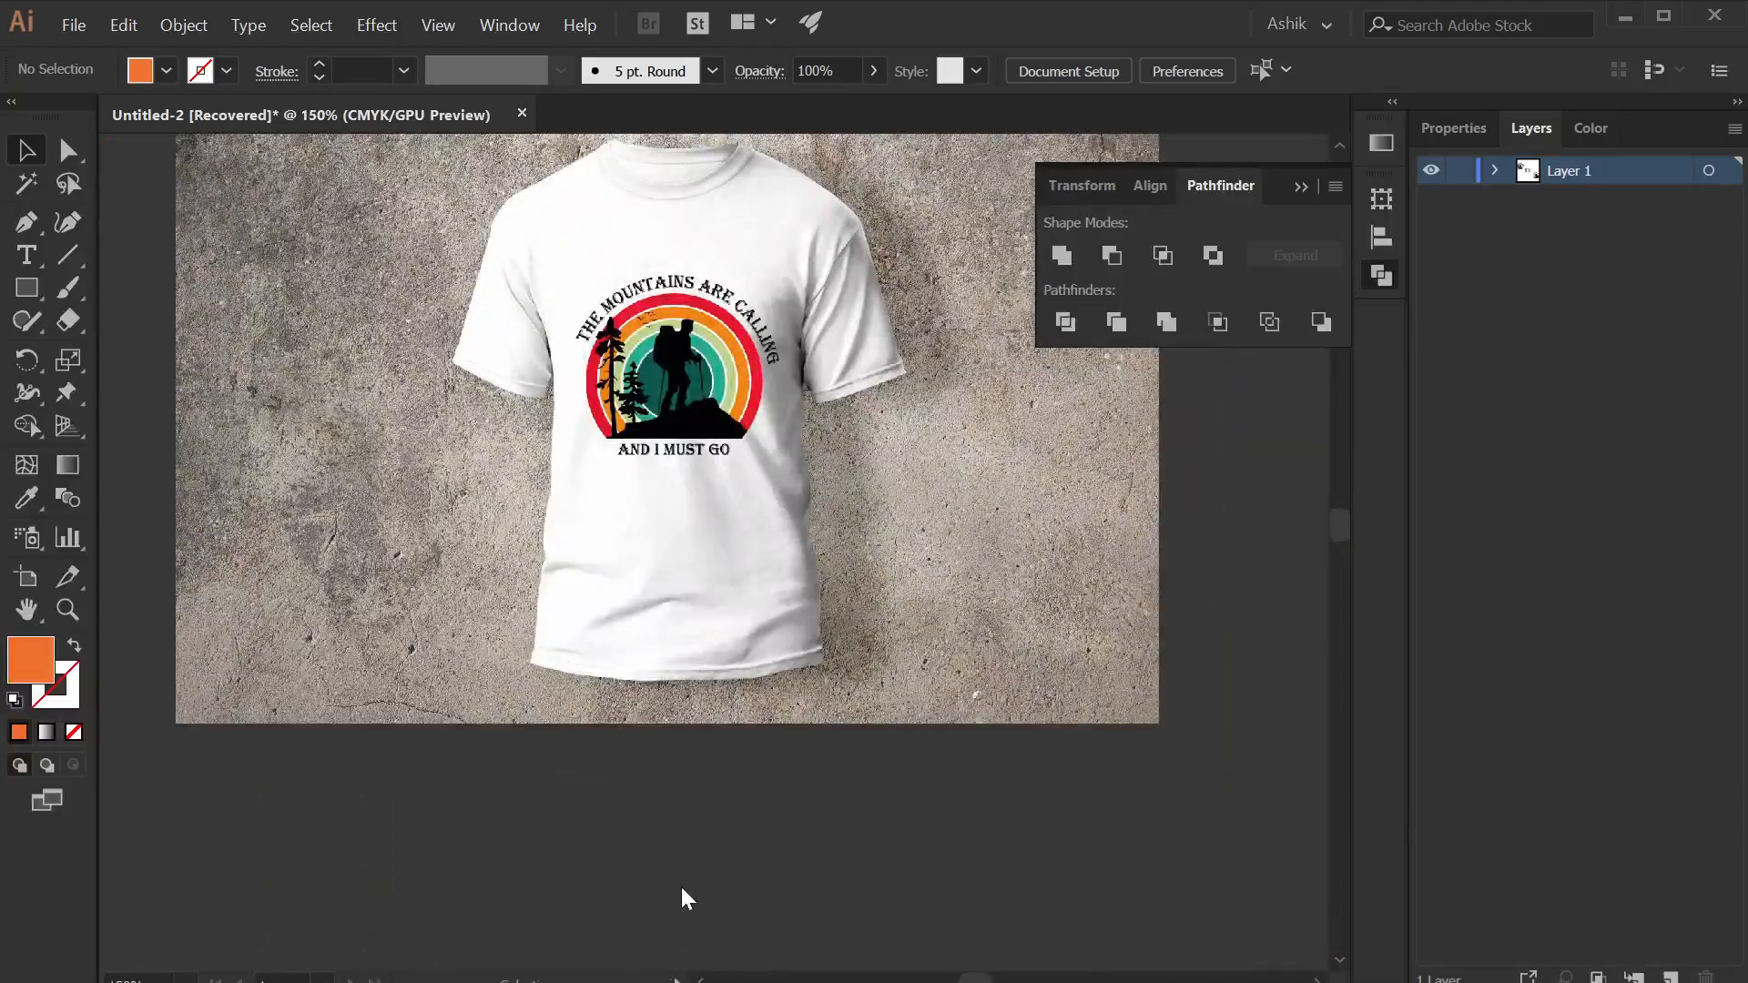
- Switch to the Edge browser and search Google Images for "tree vector" in a new tab
{"action": "key", "text": "super"}
{"action": "left_click", "coordinate": [873, 956]}
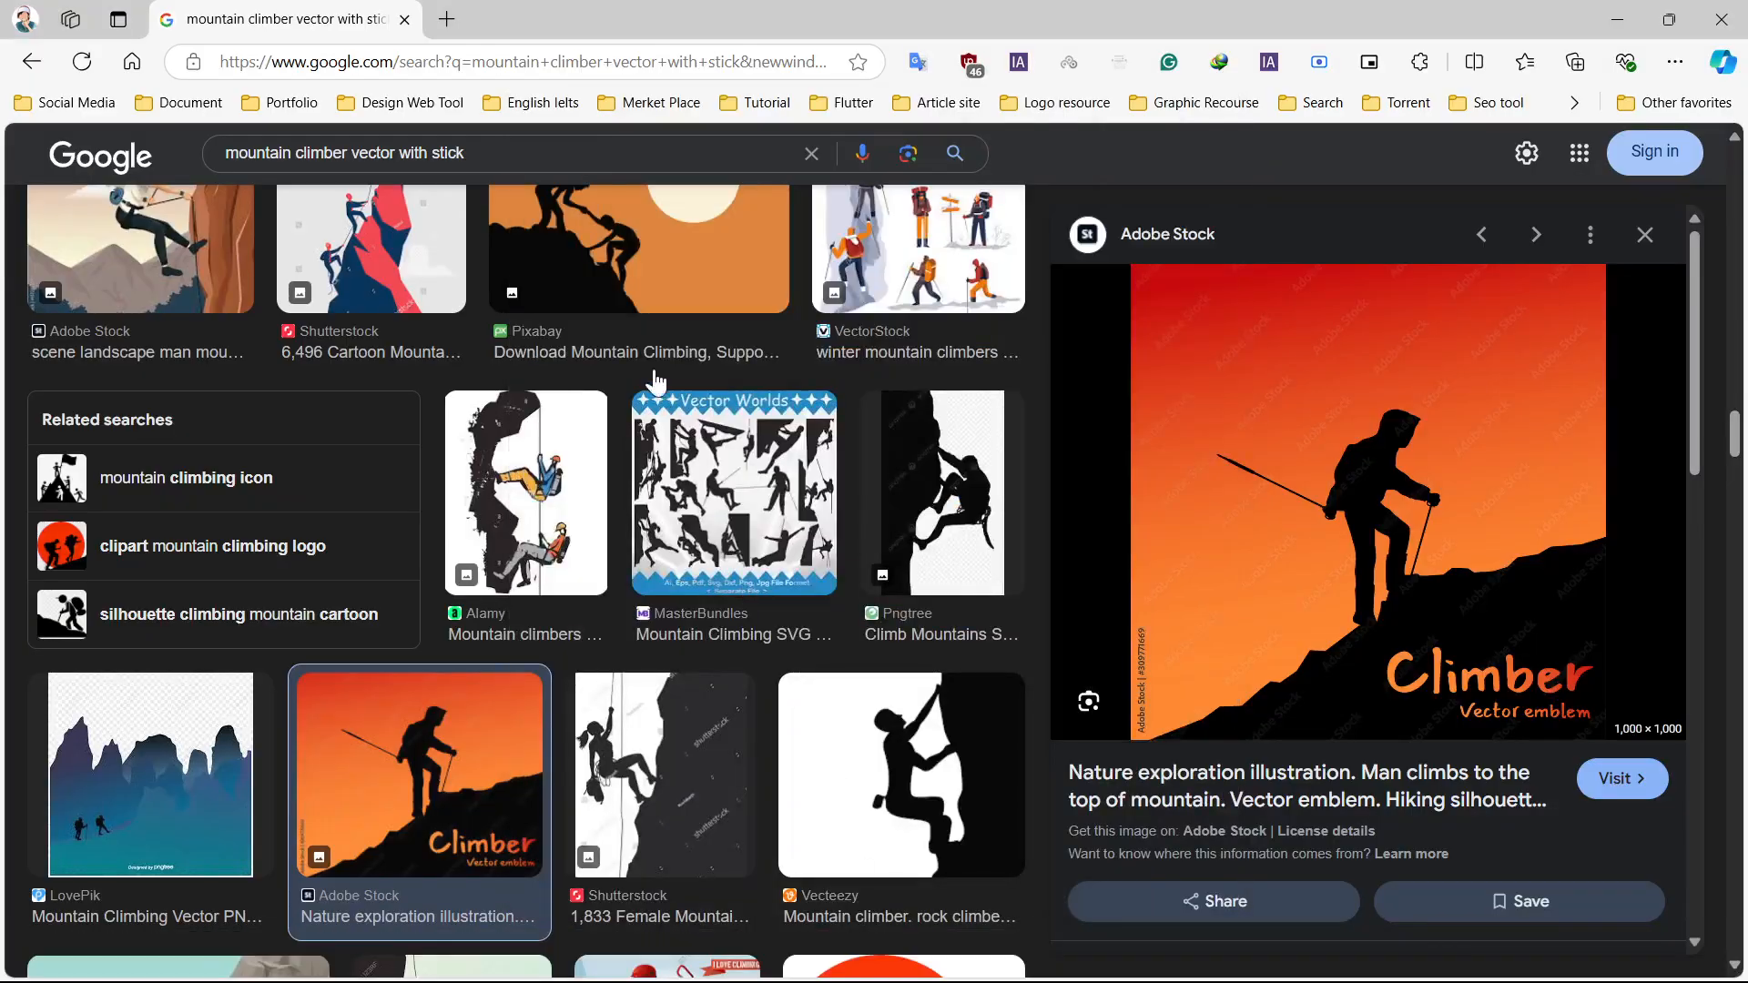
{"action": "left_click", "coordinate": [446, 20]}
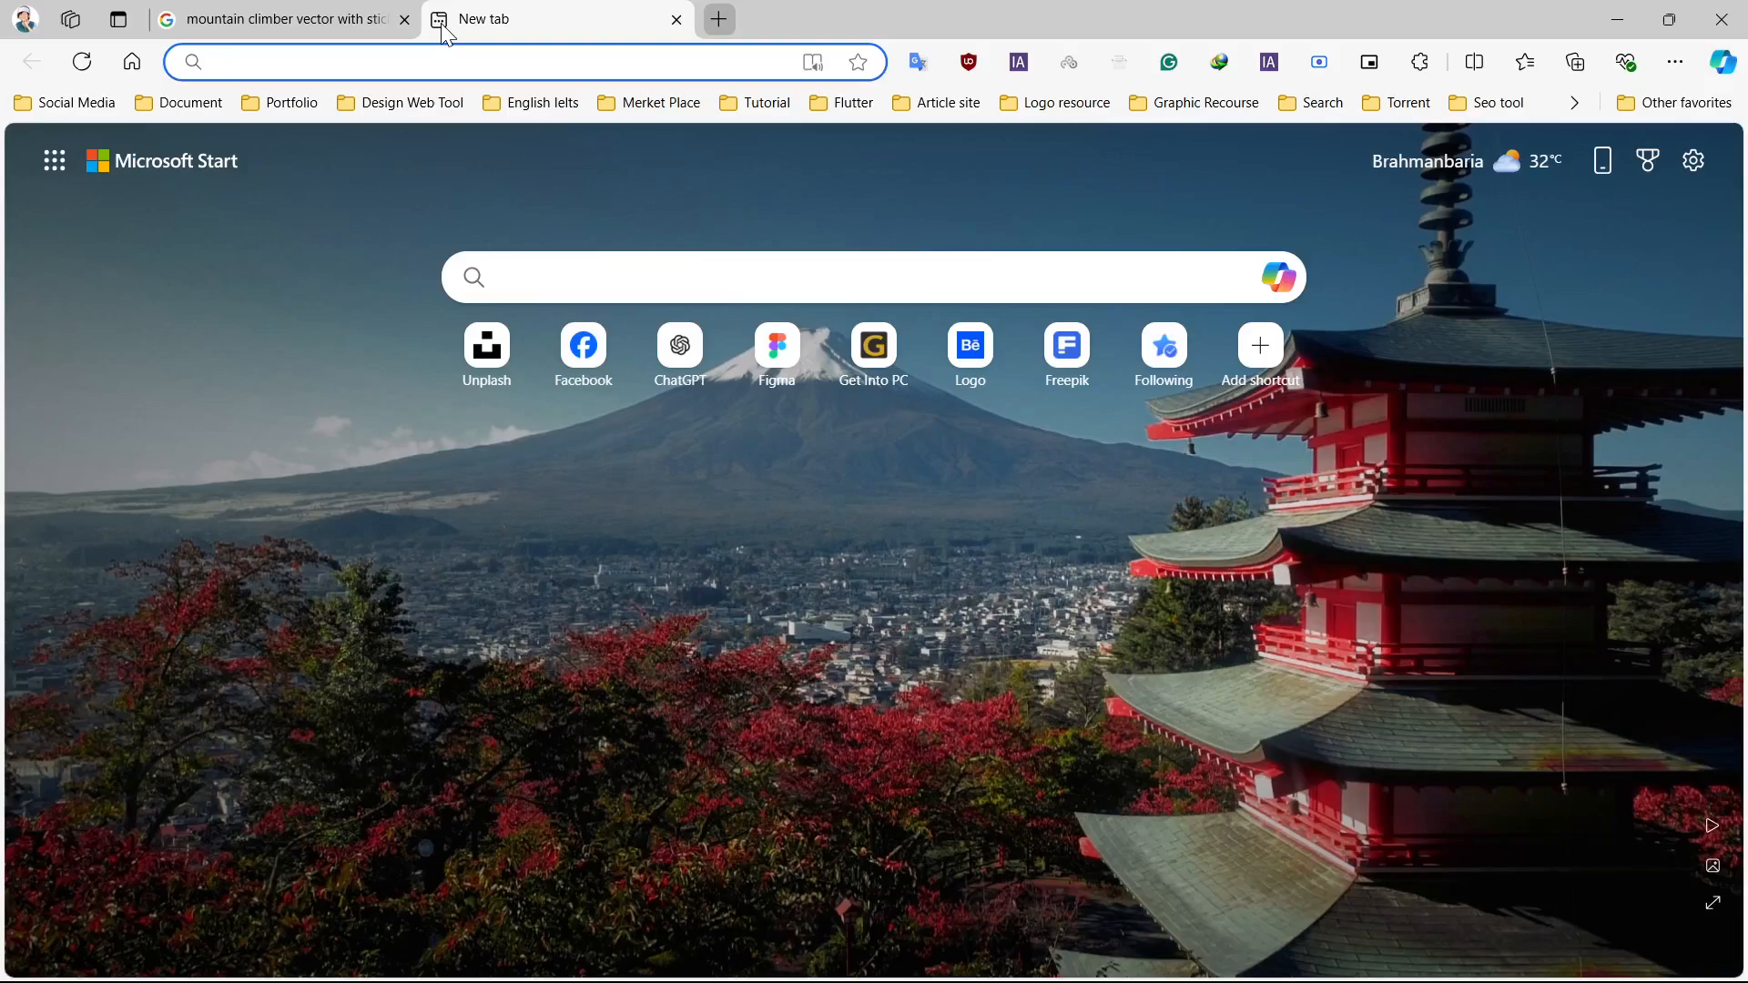
{"action": "type", "text": "tree "}
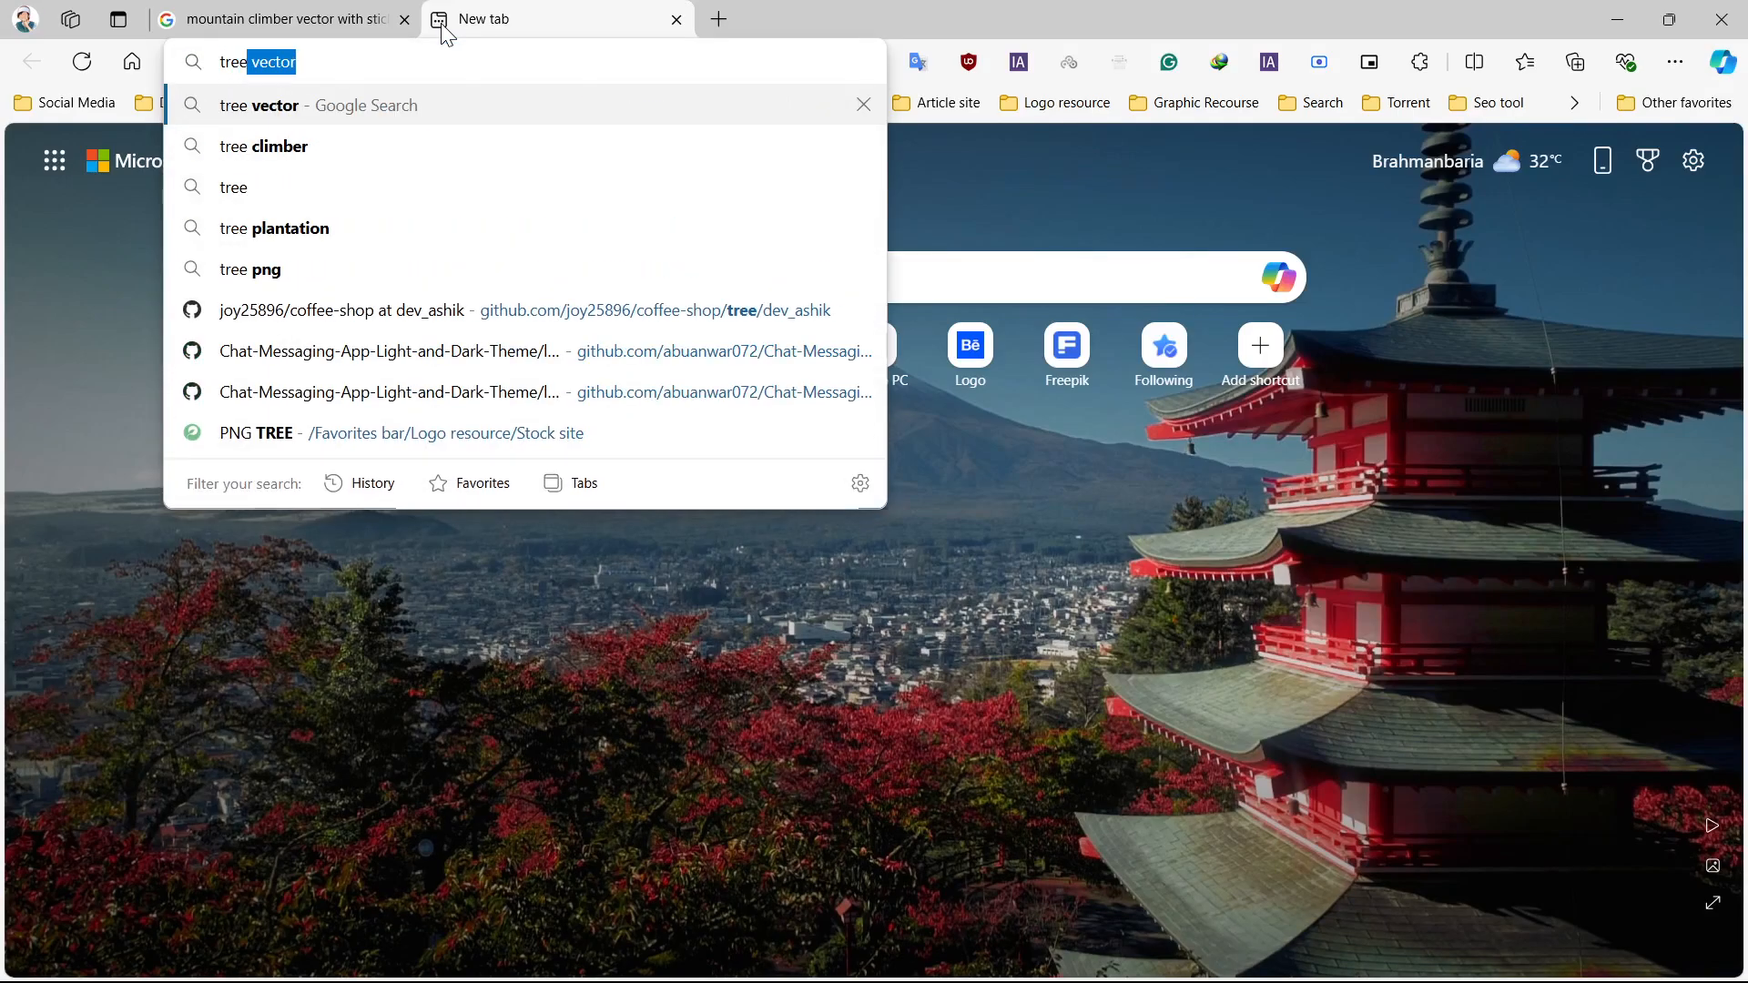
{"action": "type", "text": "vect"}
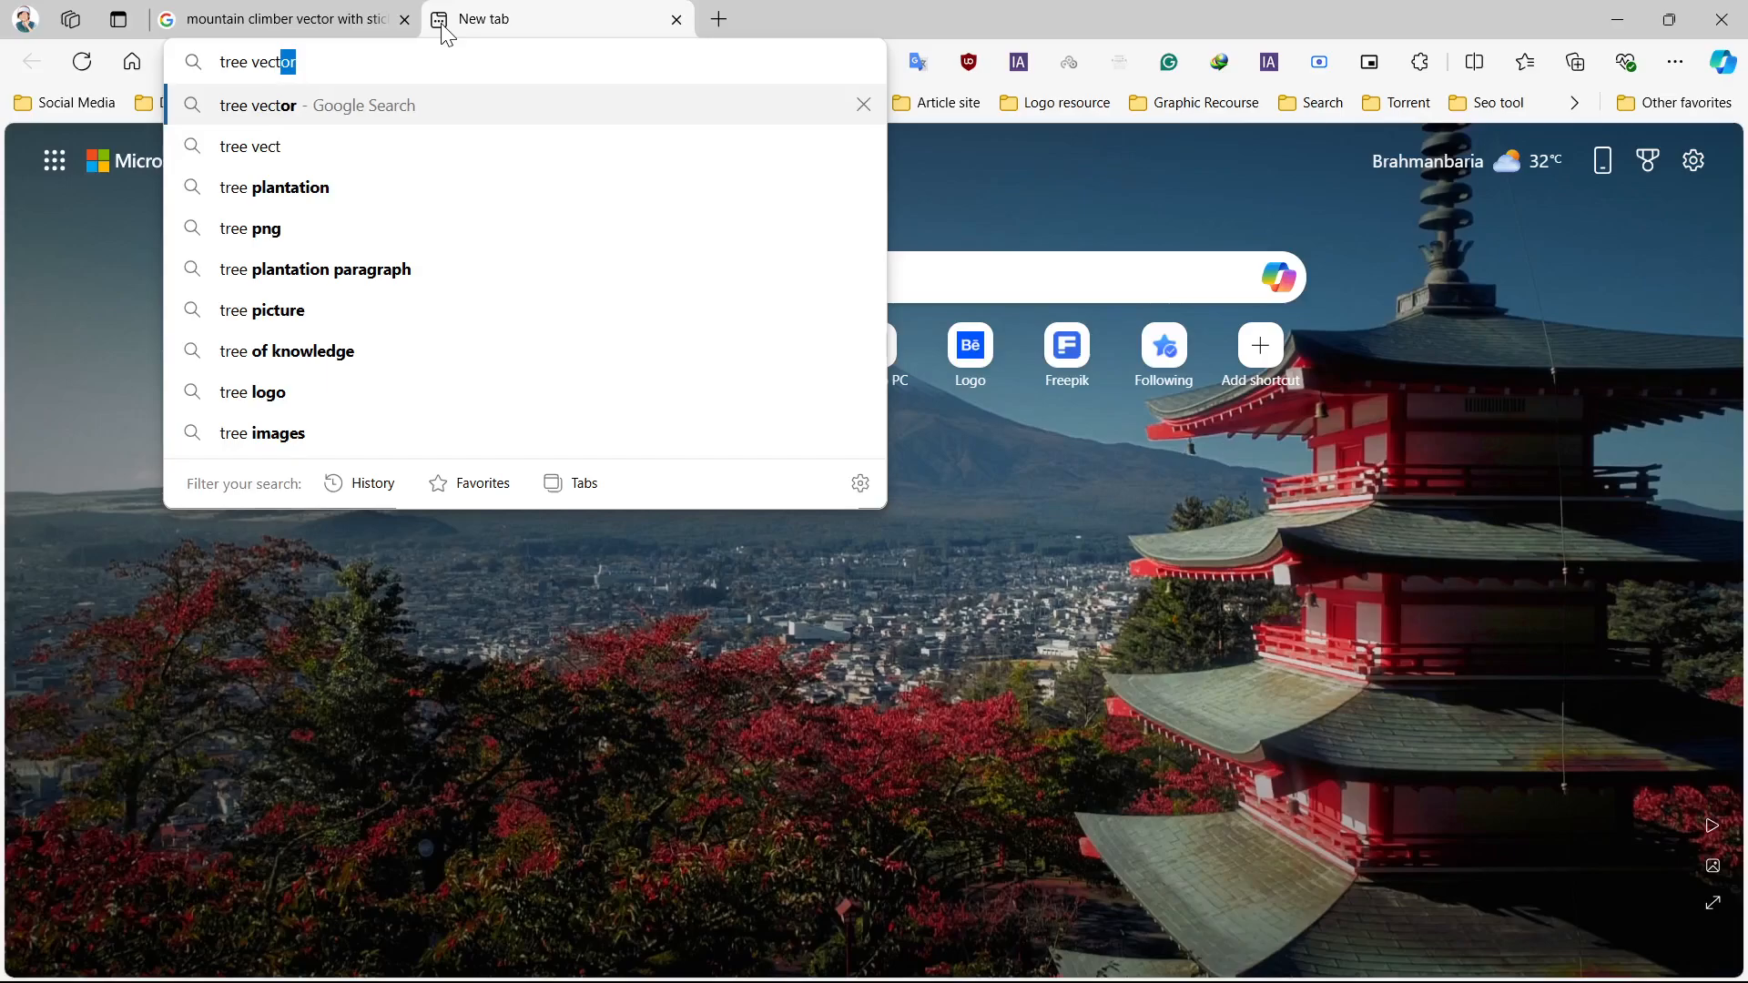
{"action": "type", "text": "or"}
{"action": "key", "text": "Return"}
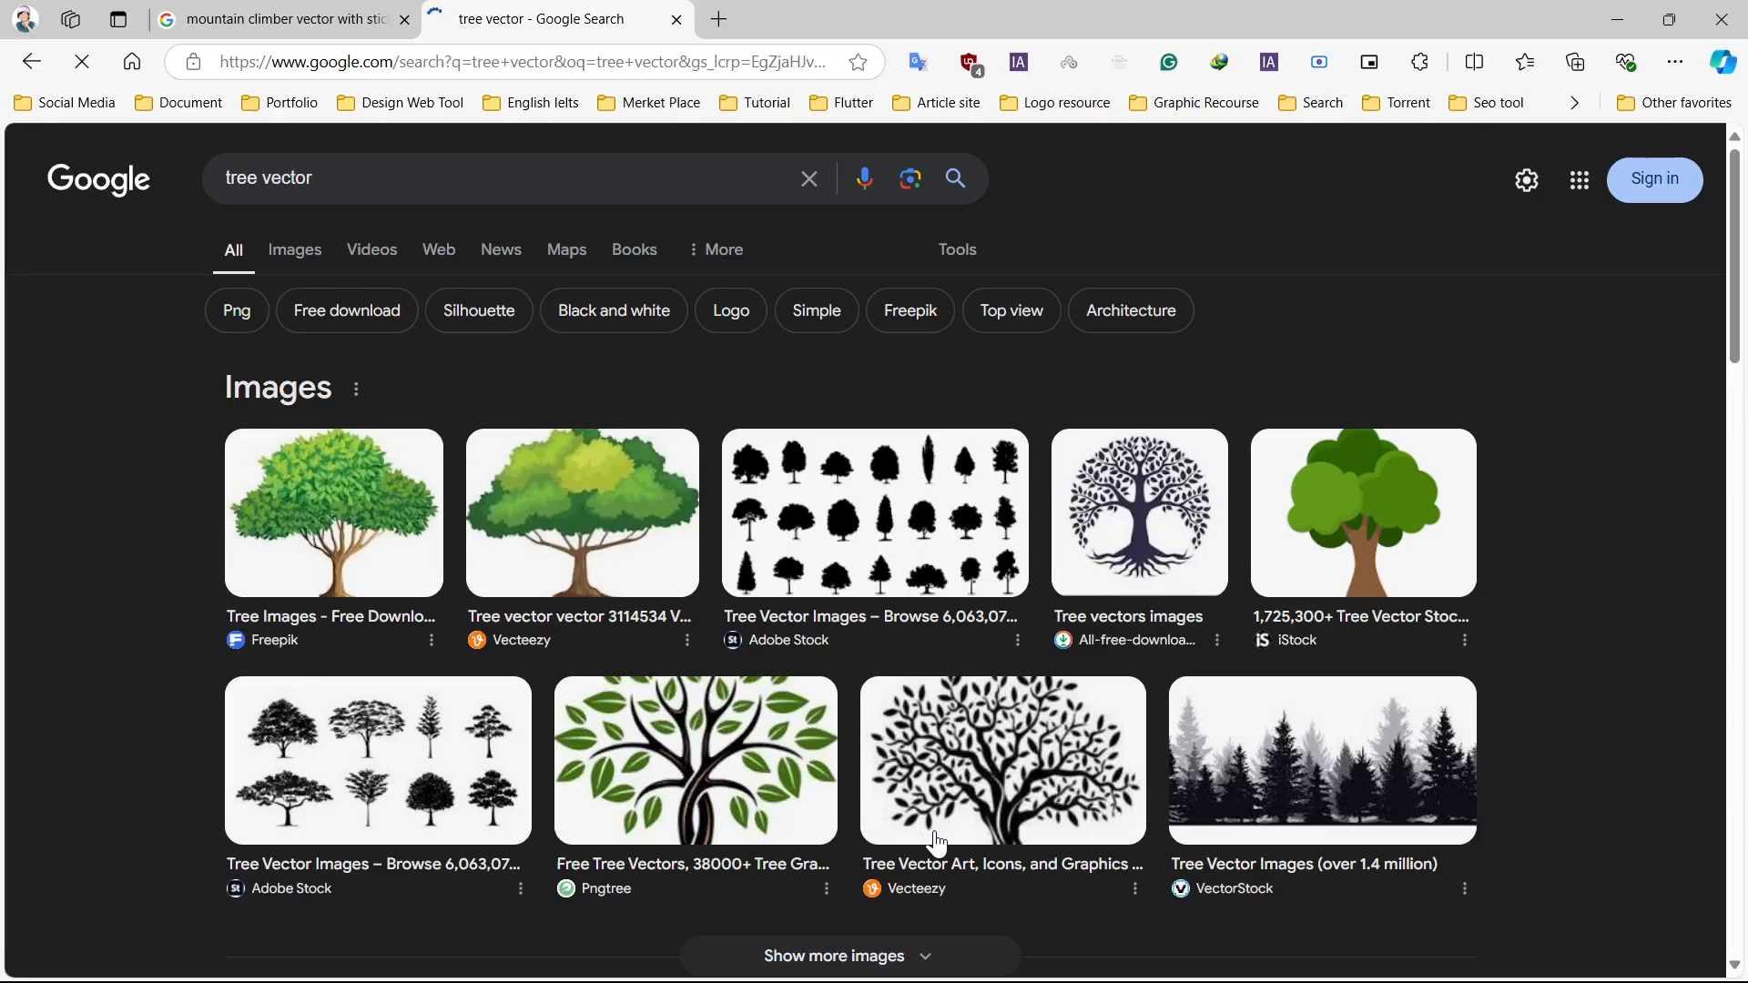
{"action": "left_click", "coordinate": [310, 265]}
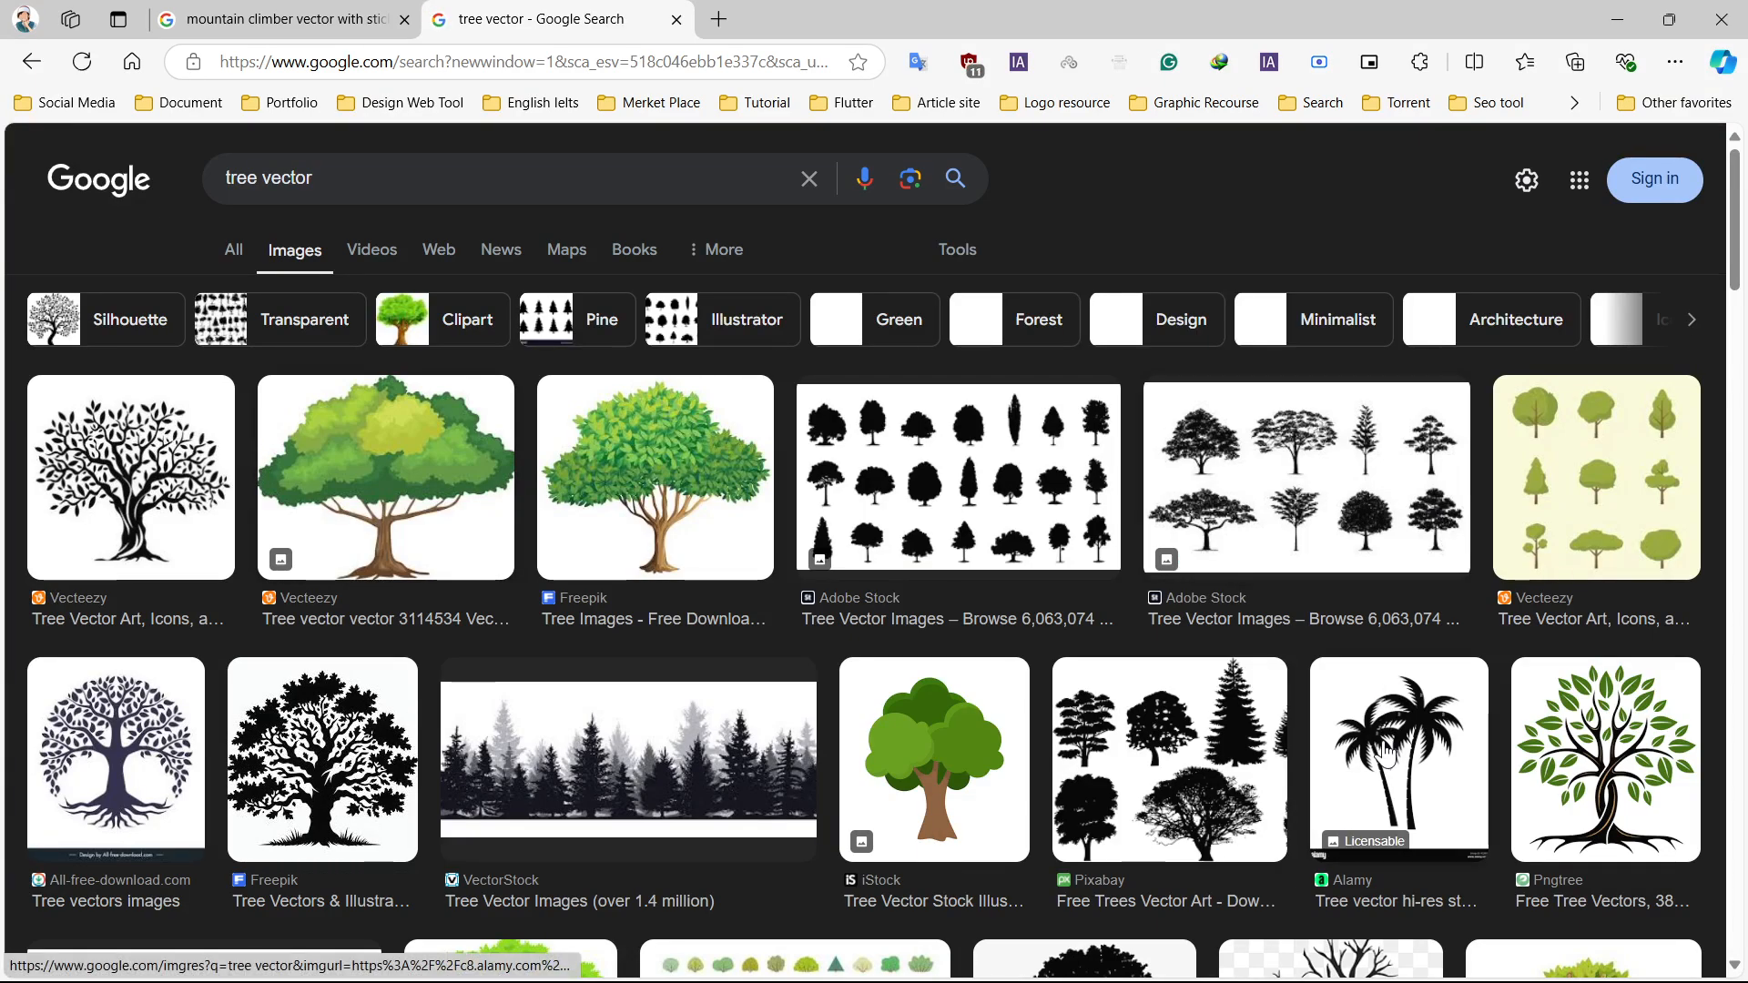
- Browse the tree images and open the preview of the Adobe Stock sheet with rows of conifer silhouettes
{"action": "scroll", "coordinate": [1291, 732], "scroll_direction": "down", "scroll_amount": 1}
{"action": "scroll", "coordinate": [1291, 739], "scroll_direction": "down", "scroll_amount": 10}
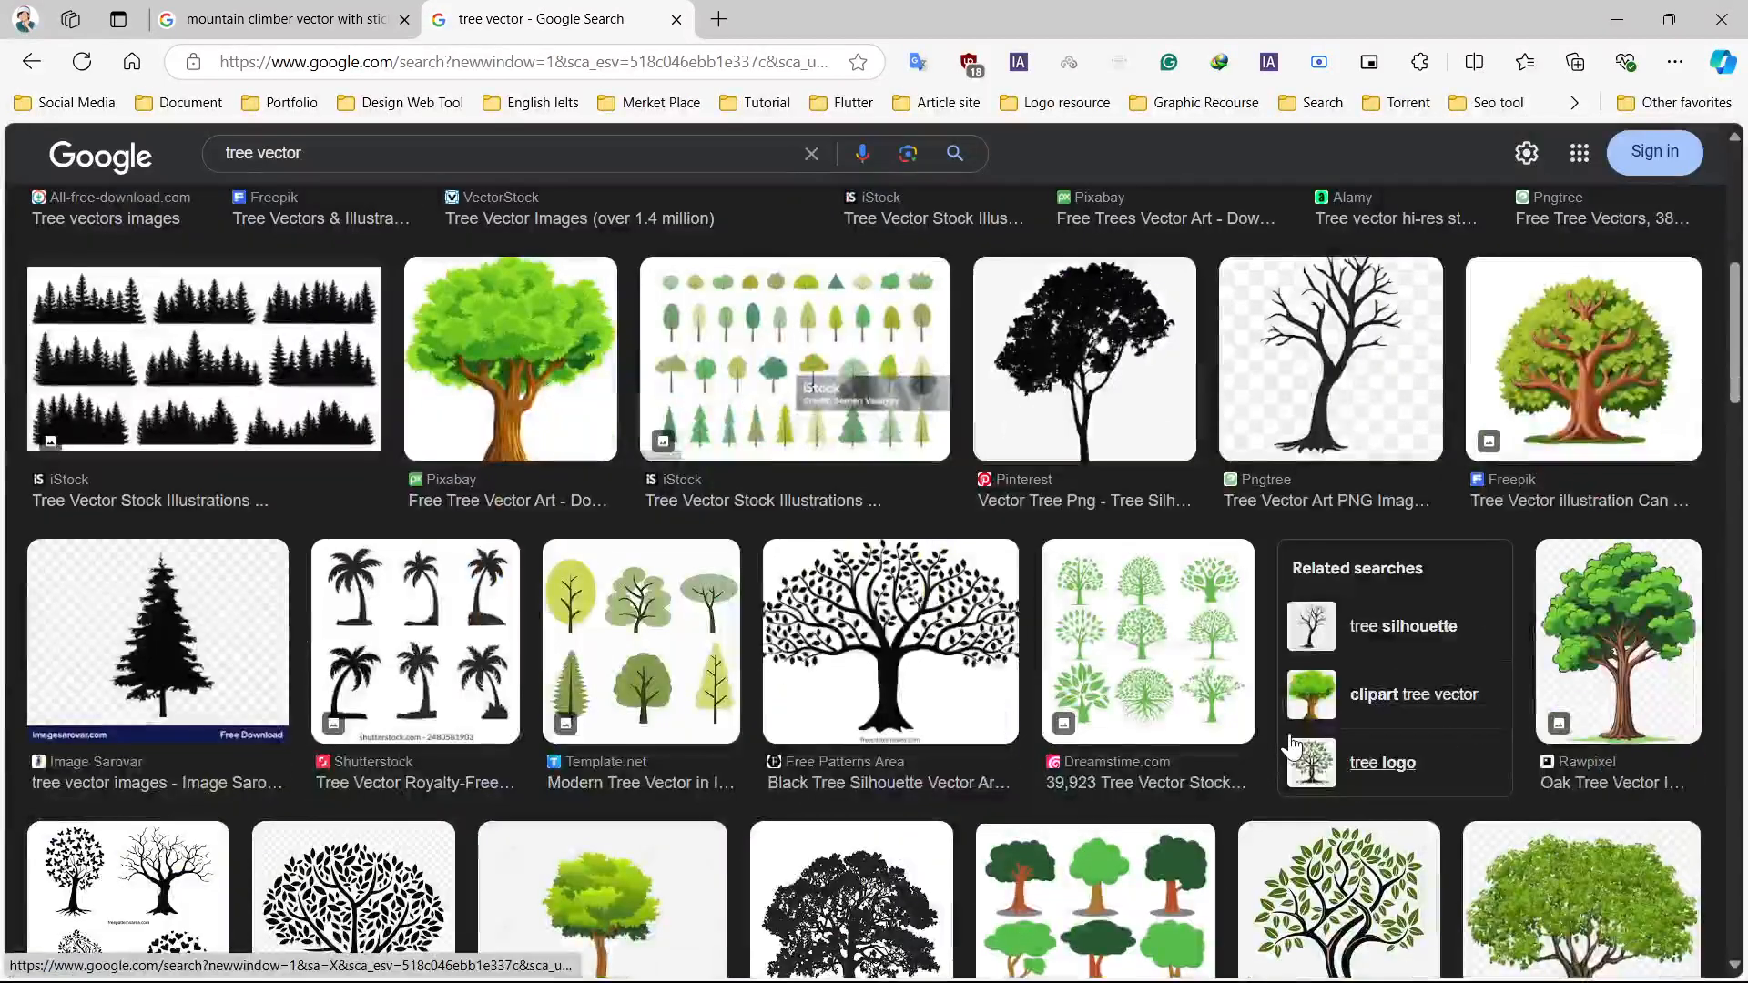
{"action": "scroll", "coordinate": [1291, 739], "scroll_direction": "down", "scroll_amount": 10}
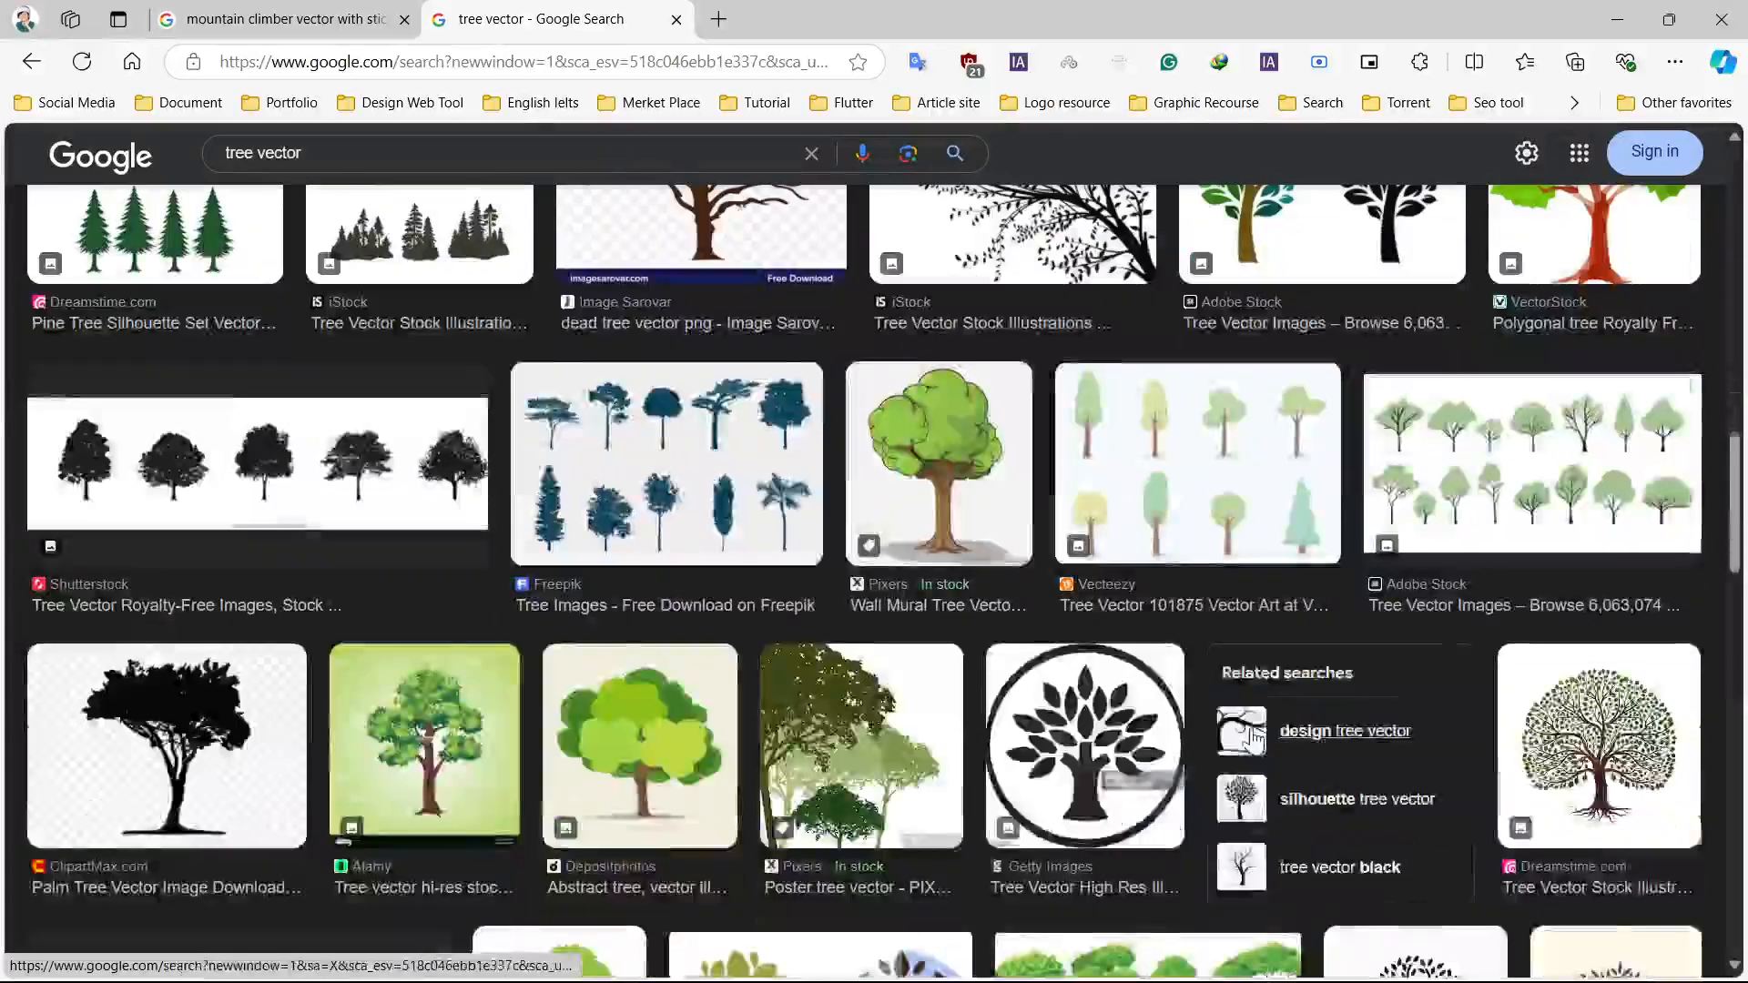
{"action": "scroll", "coordinate": [1252, 740], "scroll_direction": "down", "scroll_amount": 5}
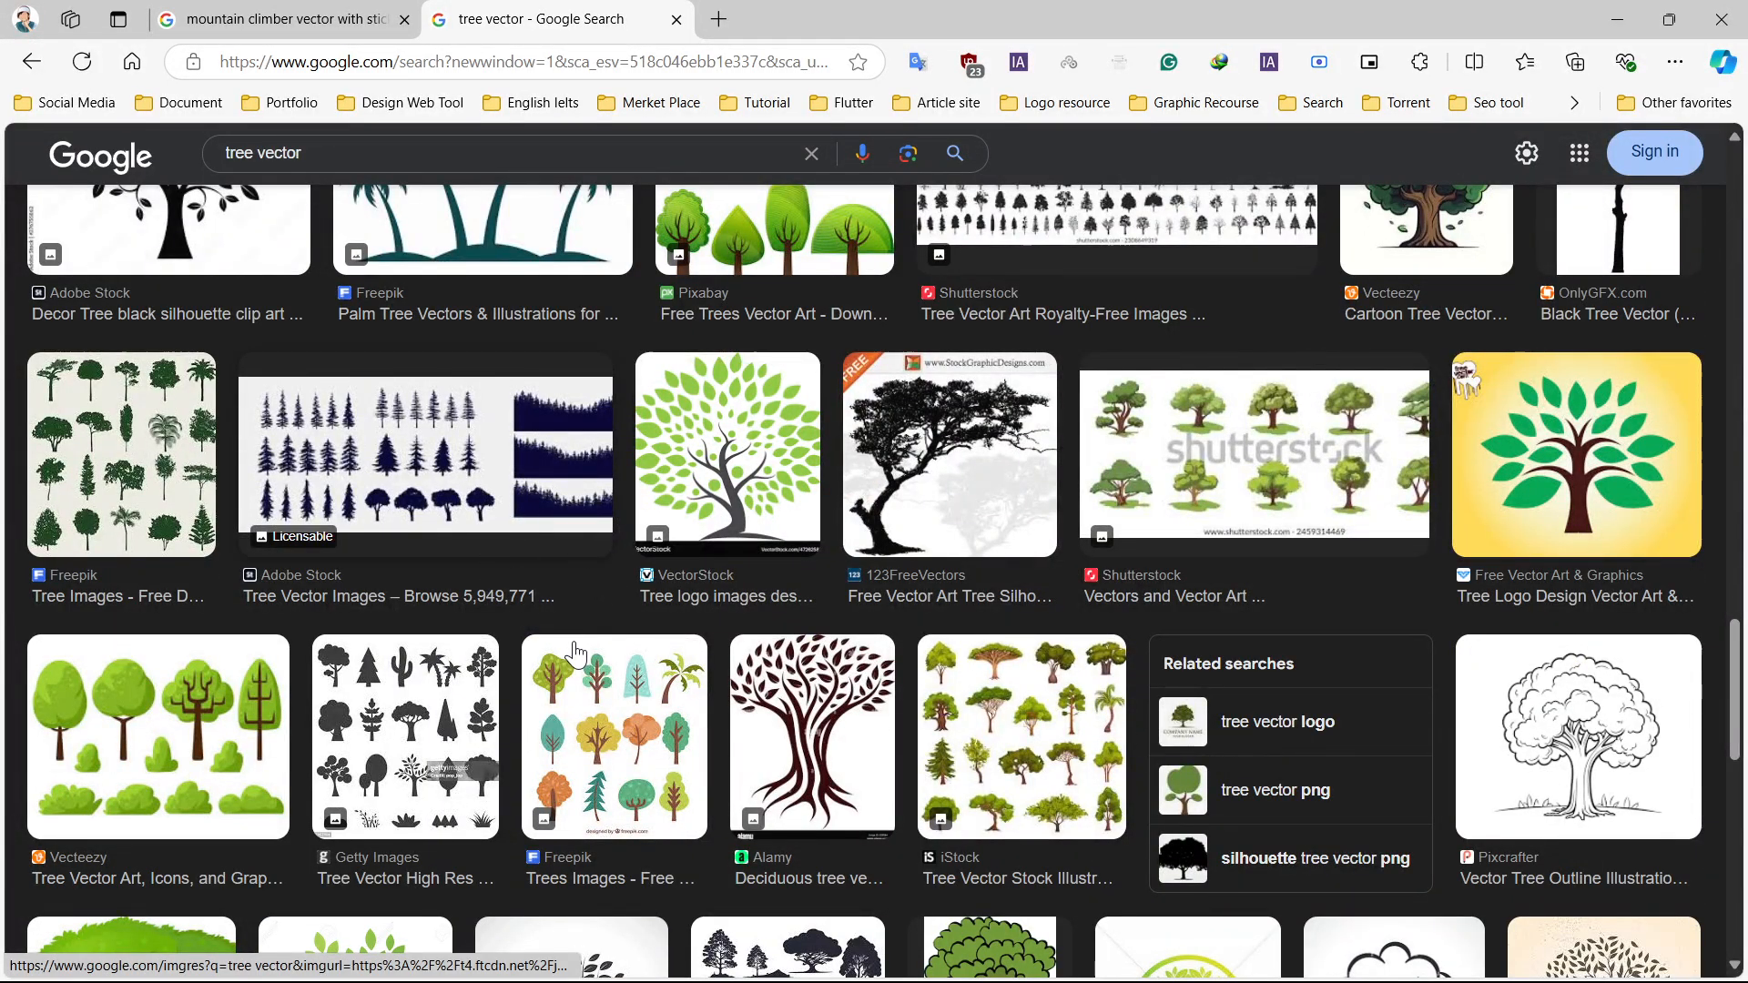
{"action": "left_click", "coordinate": [574, 600]}
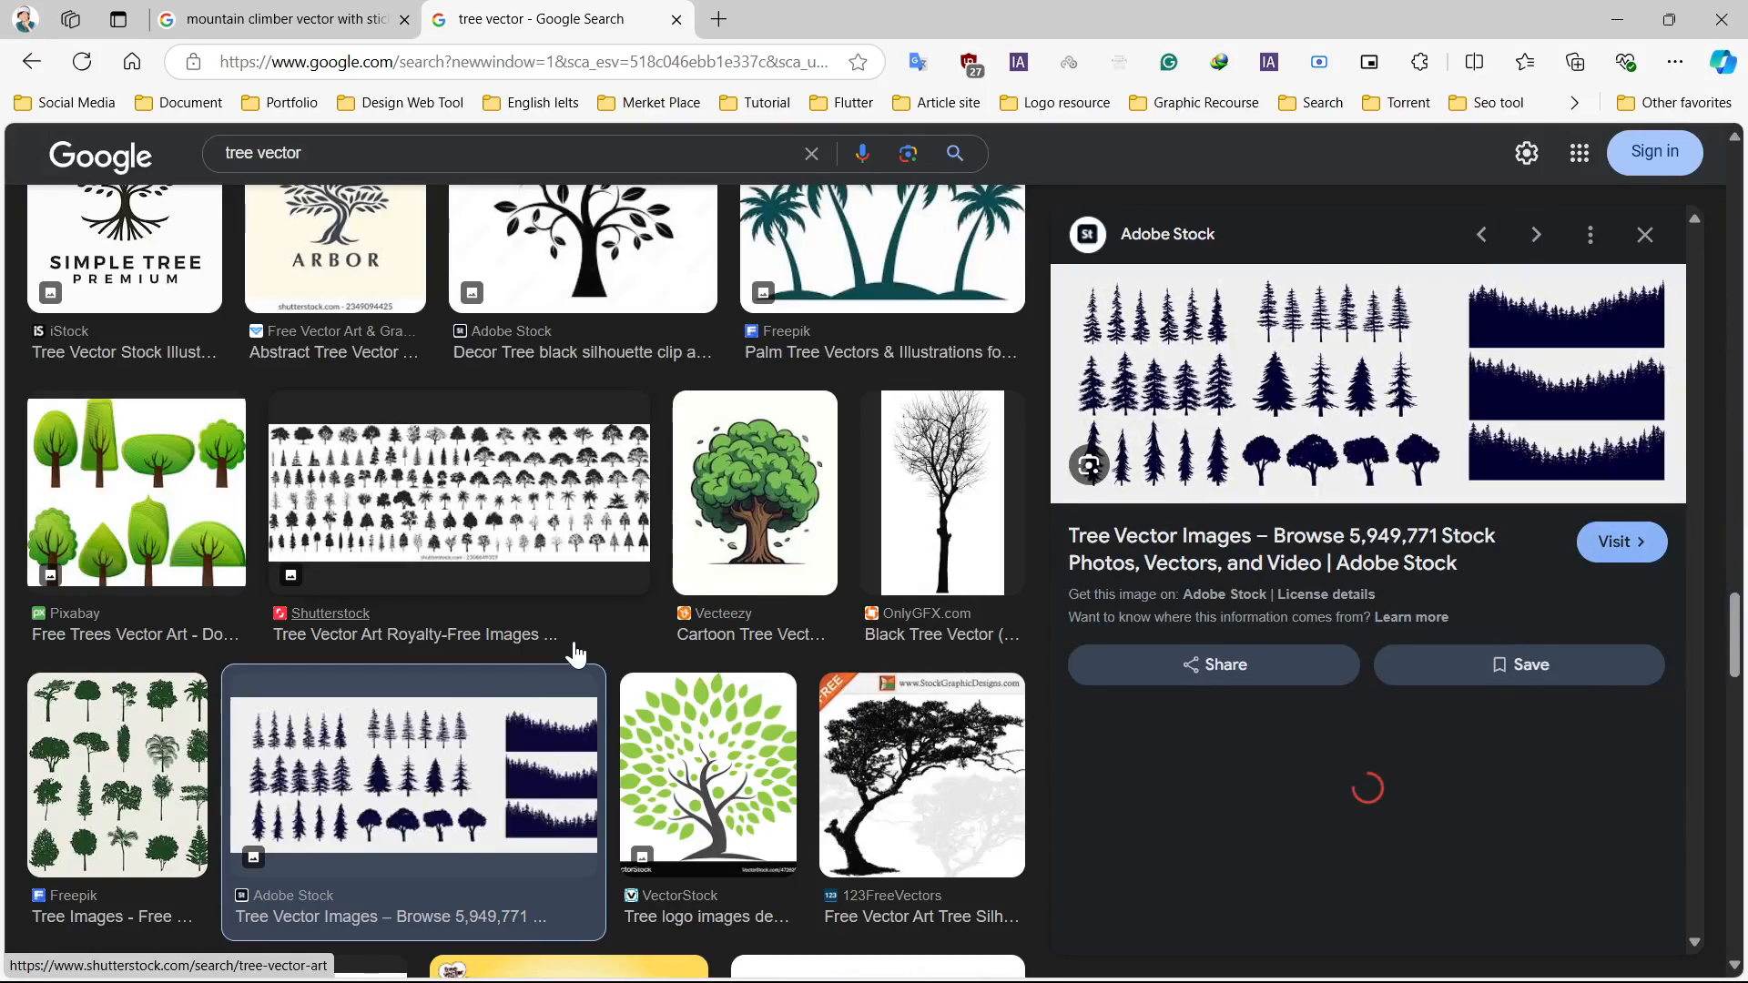
- Copy the Adobe Stock sheet of conifer silhouettes from the image preview and switch back to Illustrator
{"action": "right_click", "coordinate": [1389, 410]}
{"action": "left_click", "coordinate": [1442, 495]}
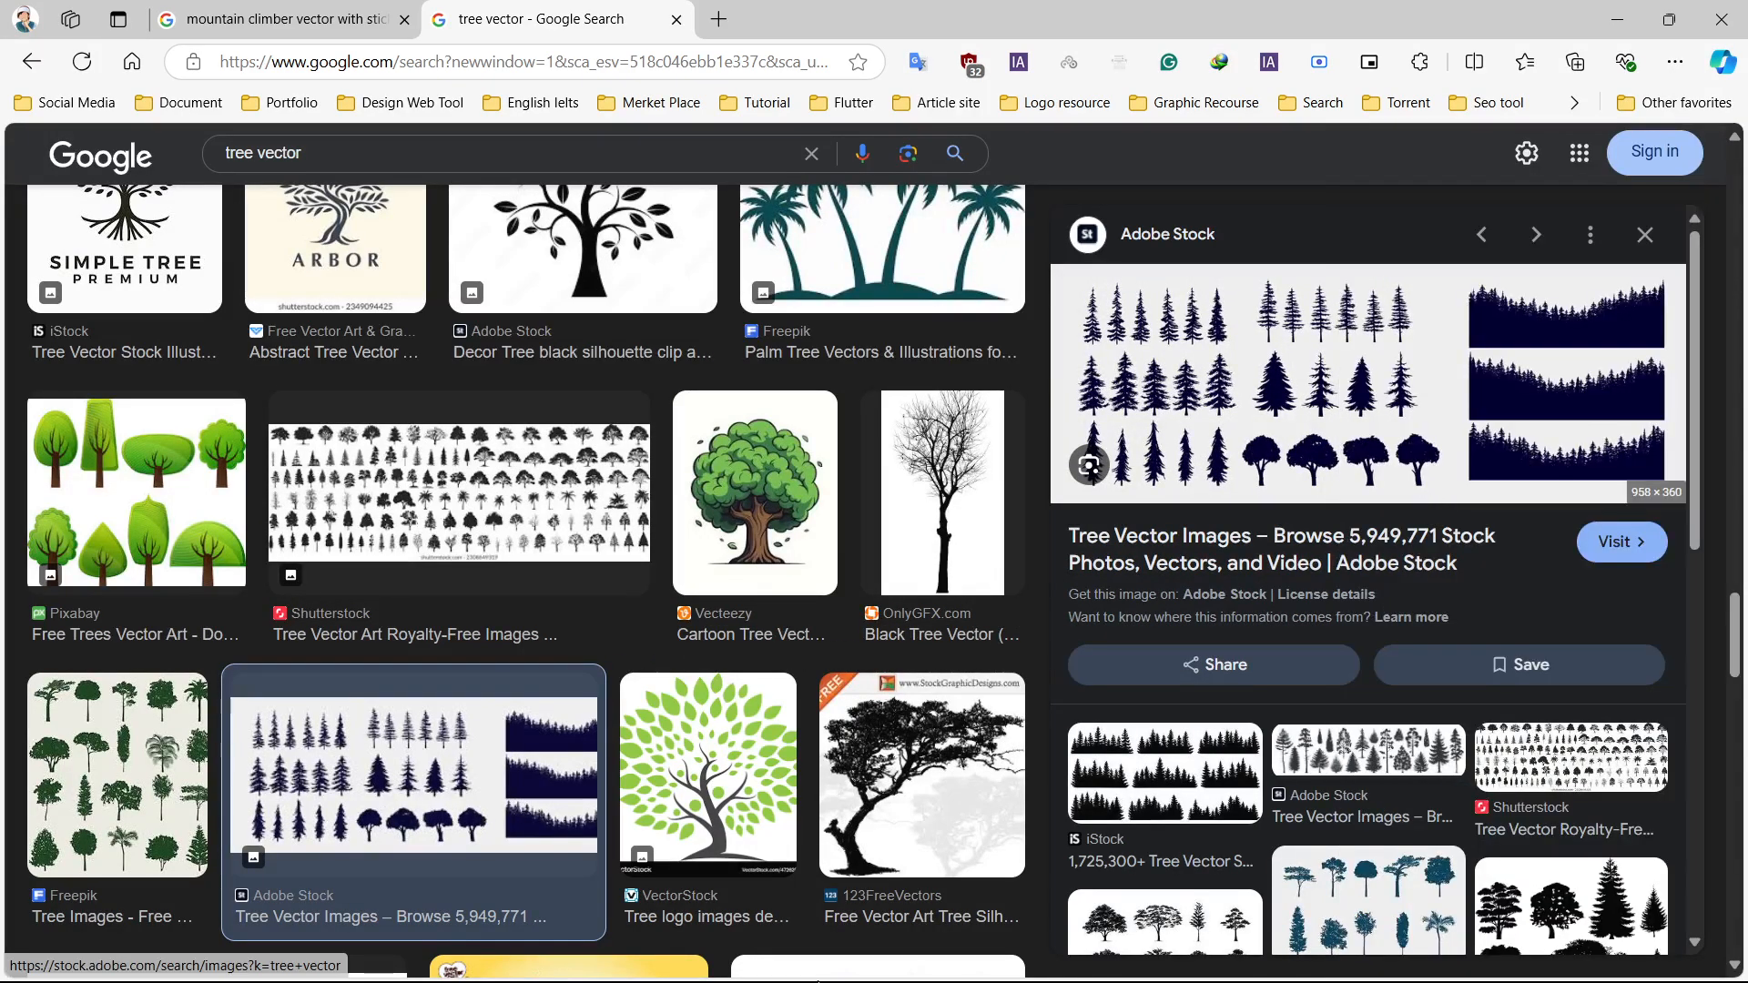
{"action": "mouse_move", "coordinate": [836, 980]}
{"action": "left_click", "coordinate": [734, 961]}
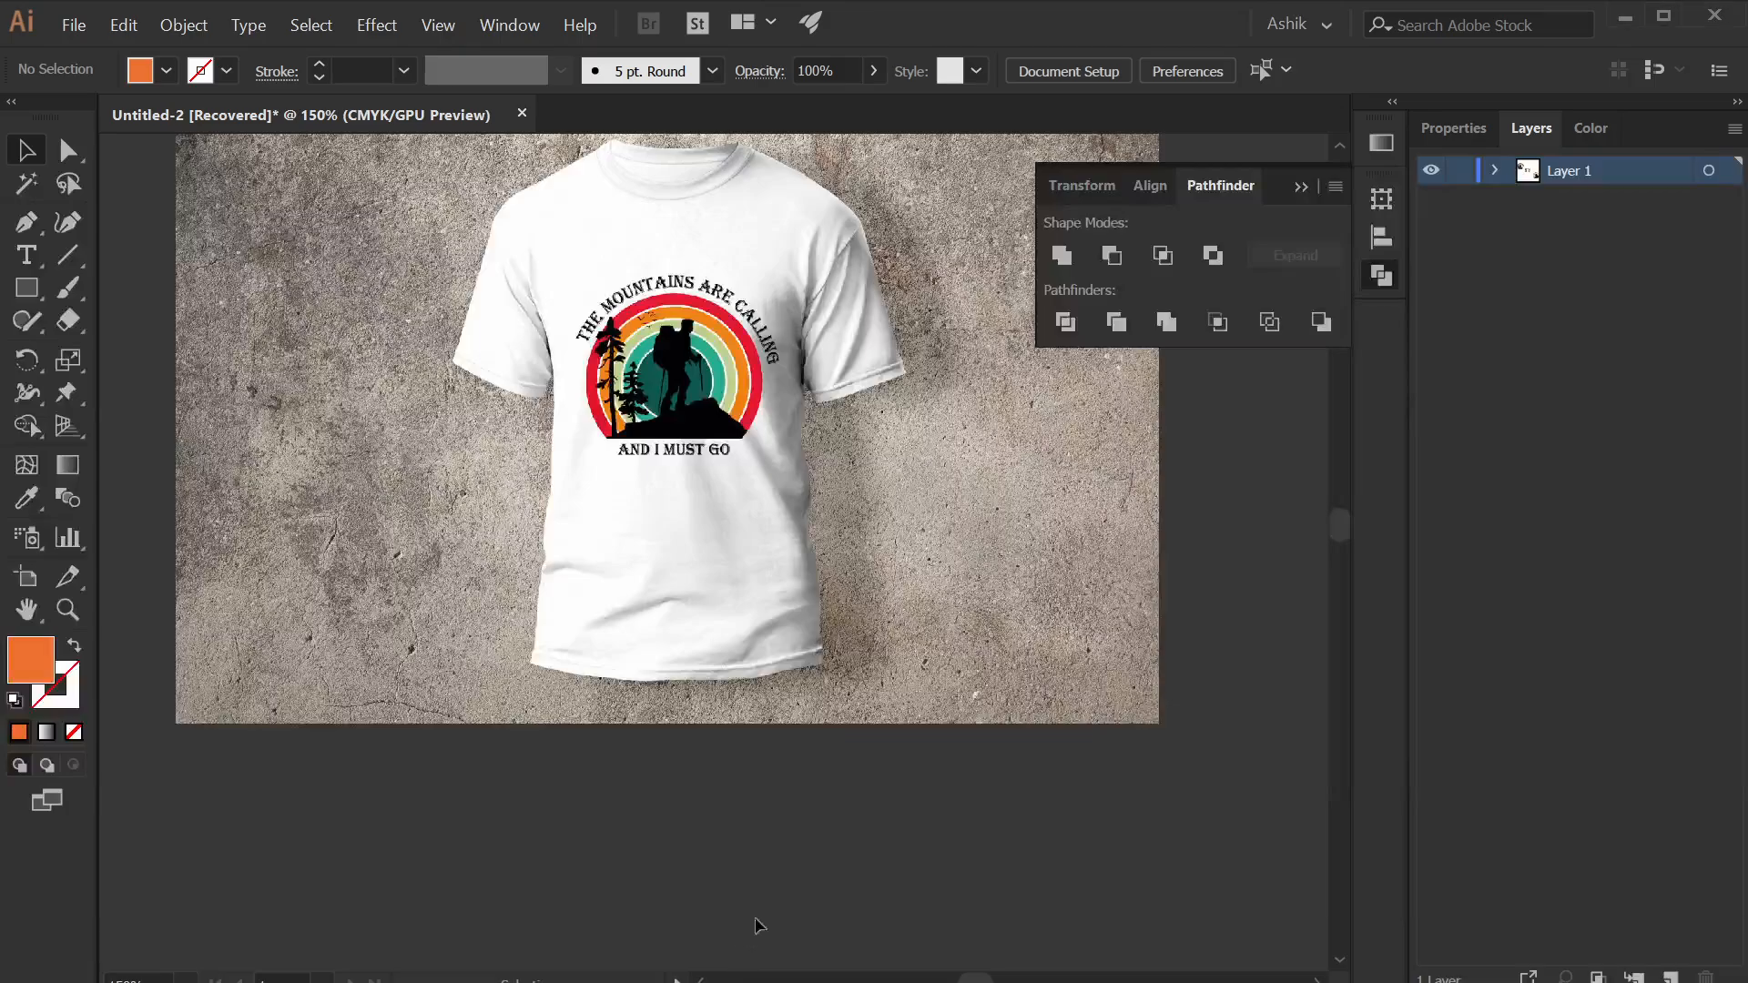
- Paste the copied tree silhouette sheet and move it onto the empty canvas above the artboard
{"action": "scroll", "coordinate": [887, 615], "scroll_direction": "down", "scroll_amount": 1}
{"action": "left_click_drag", "start_coordinate": [994, 659], "coordinate": [190, 487]}
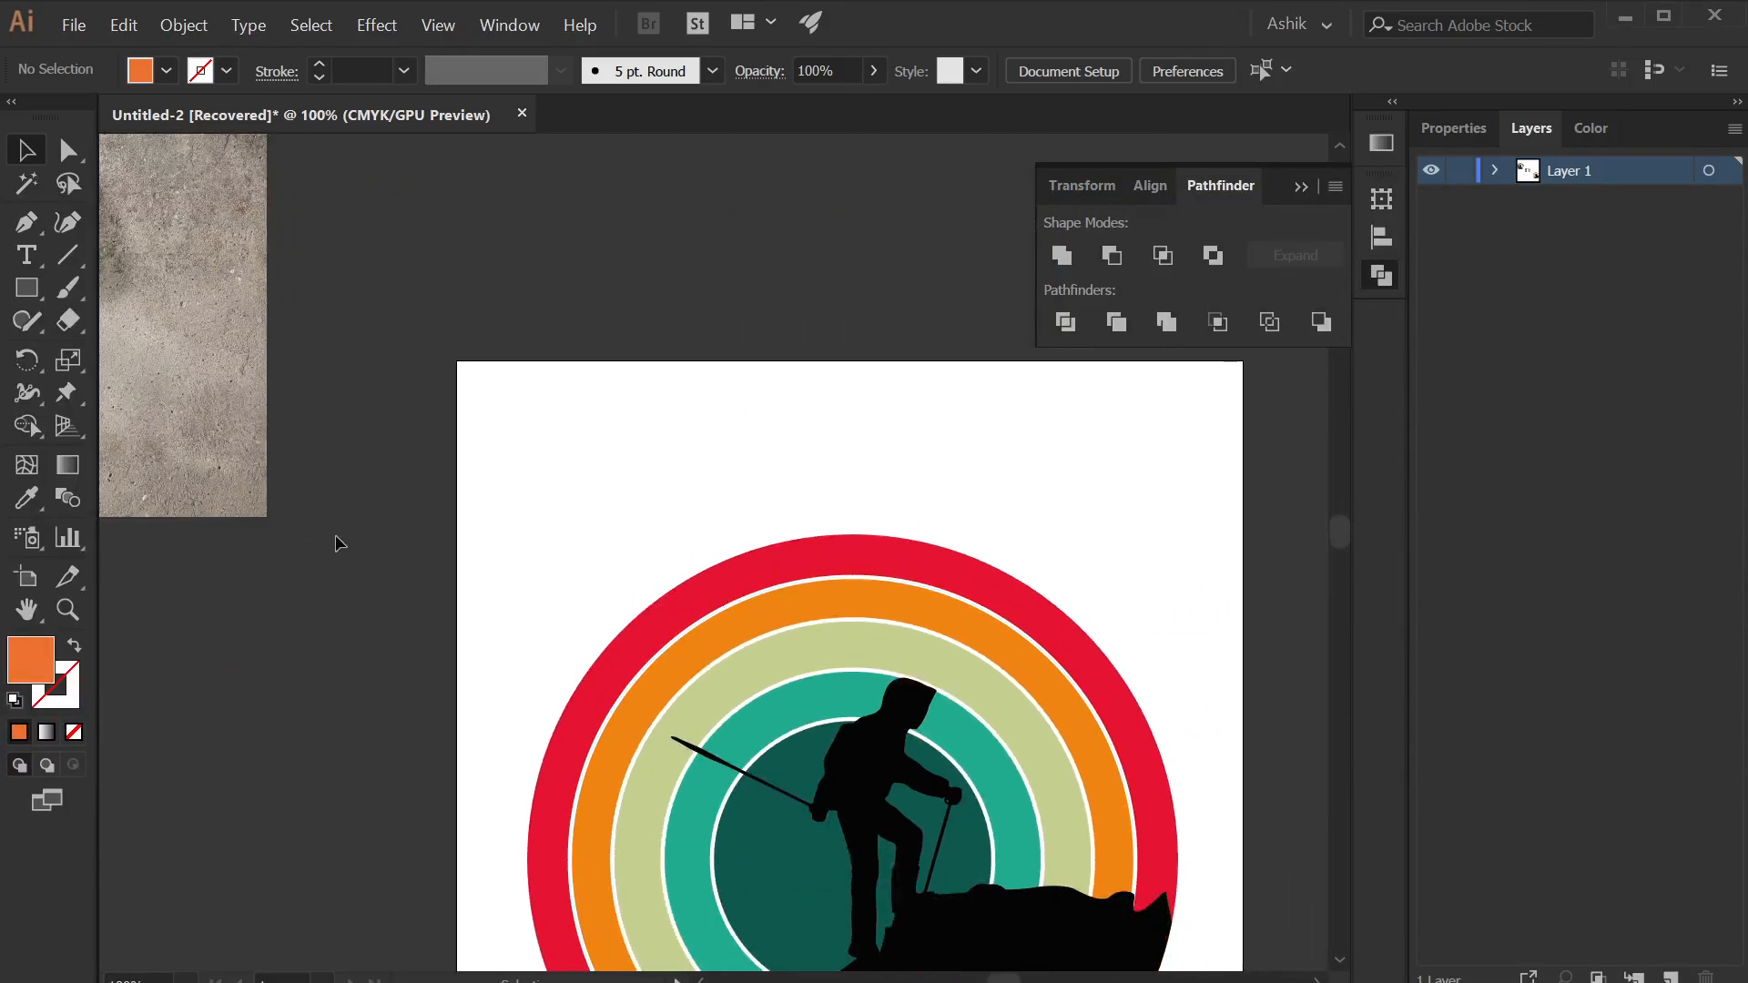
{"action": "scroll", "coordinate": [487, 599], "scroll_direction": "down", "scroll_amount": 3}
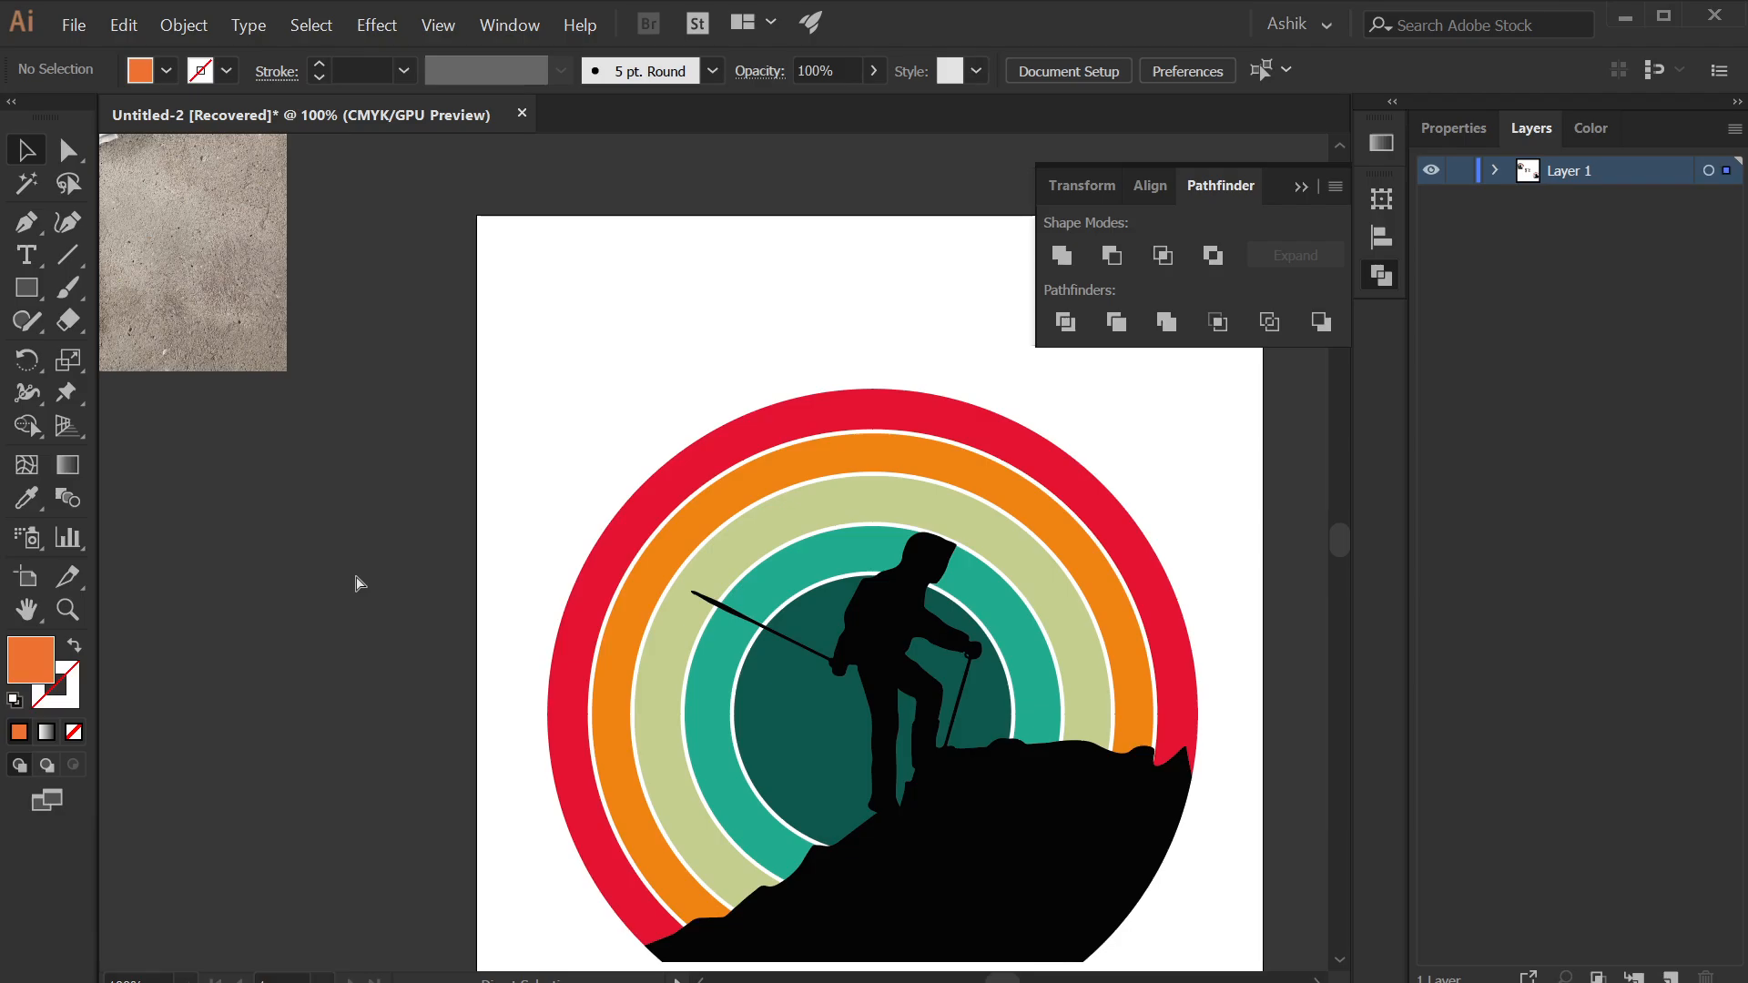
{"action": "key", "text": "ctrl+v"}
{"action": "scroll", "coordinate": [699, 543], "scroll_direction": "up", "scroll_amount": 3}
{"action": "scroll", "coordinate": [697, 543], "scroll_direction": "down", "scroll_amount": 5}
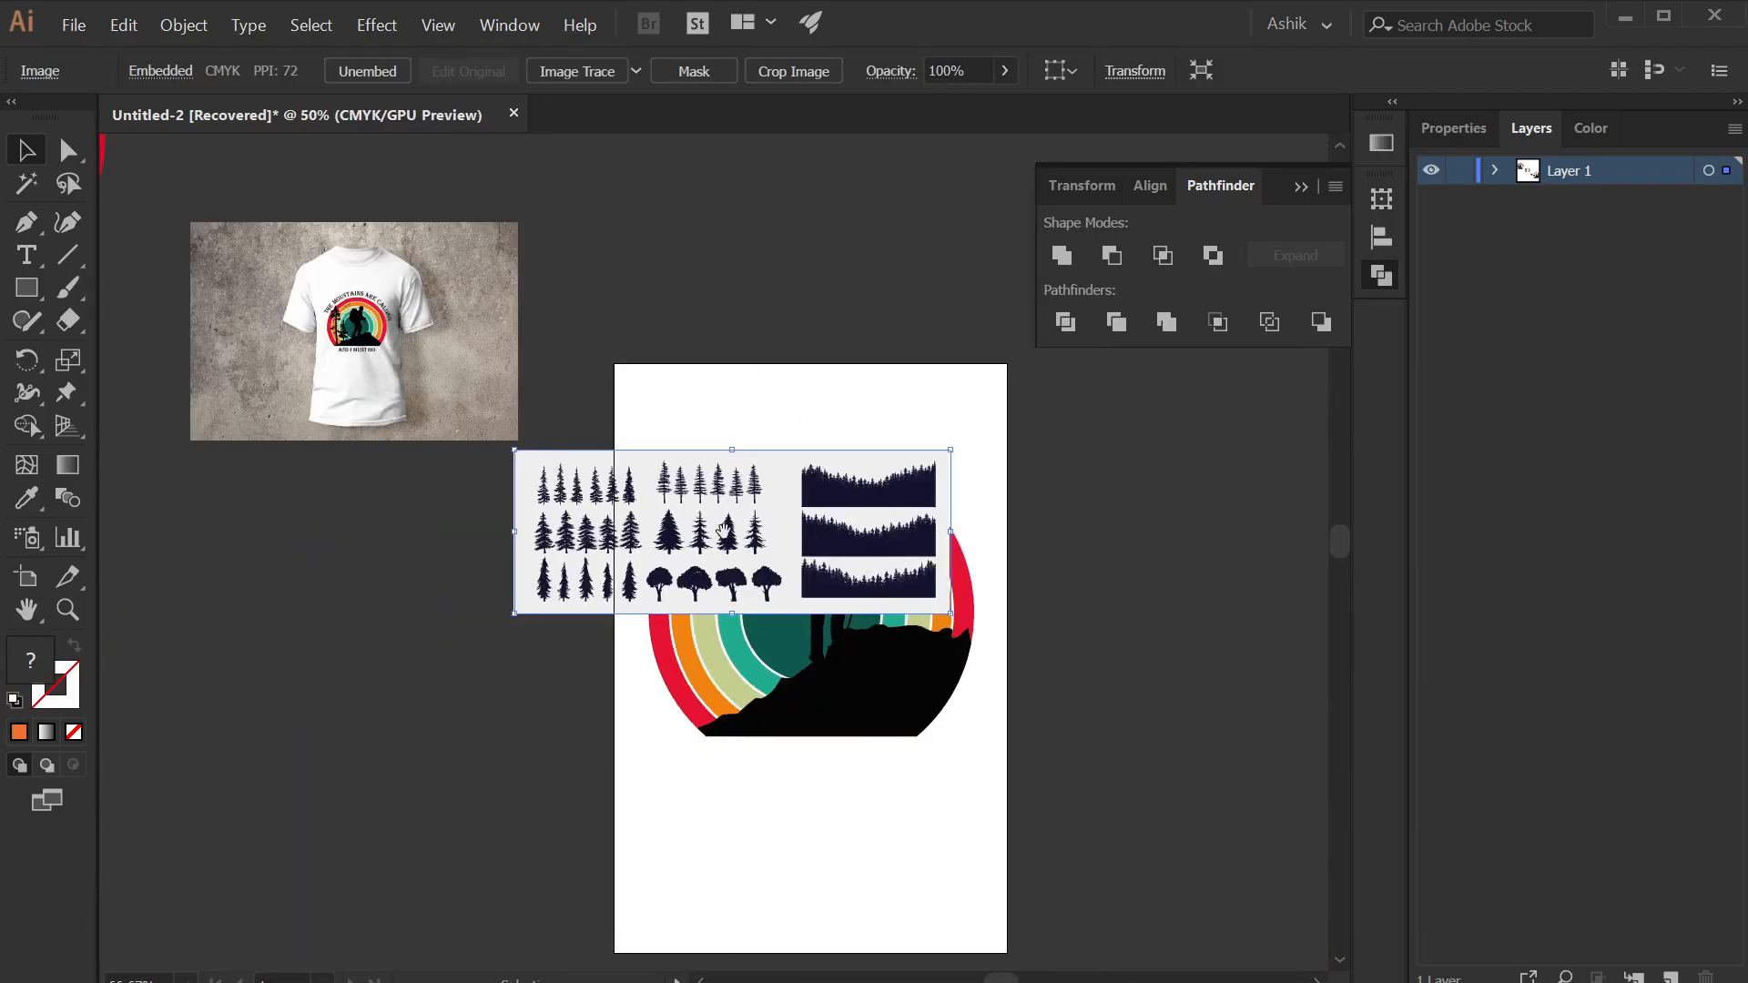
{"action": "left_click_drag", "start_coordinate": [697, 544], "coordinate": [679, 363]}
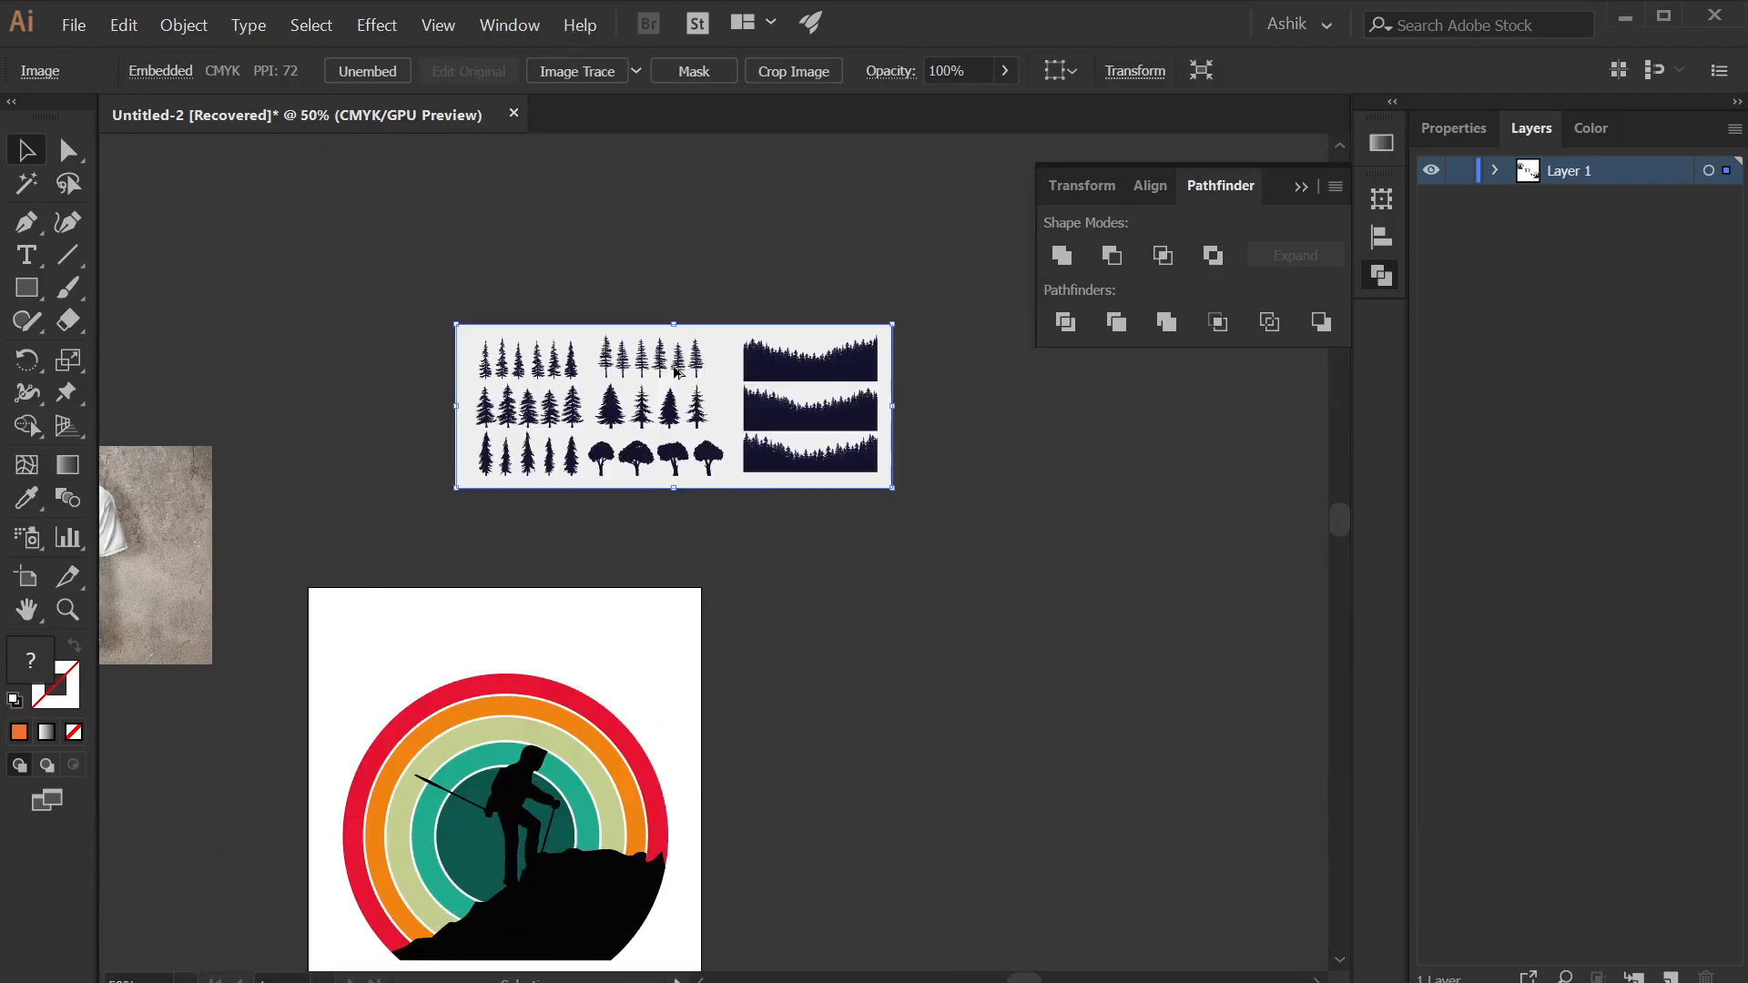
- Image Trace the tree sheet with the default preset and expand the tracing into paths
{"action": "scroll", "coordinate": [676, 363], "scroll_direction": "up", "scroll_amount": 5}
{"action": "scroll", "coordinate": [453, 446], "scroll_direction": "down", "scroll_amount": 1}
{"action": "left_click_drag", "start_coordinate": [453, 446], "coordinate": [727, 489]}
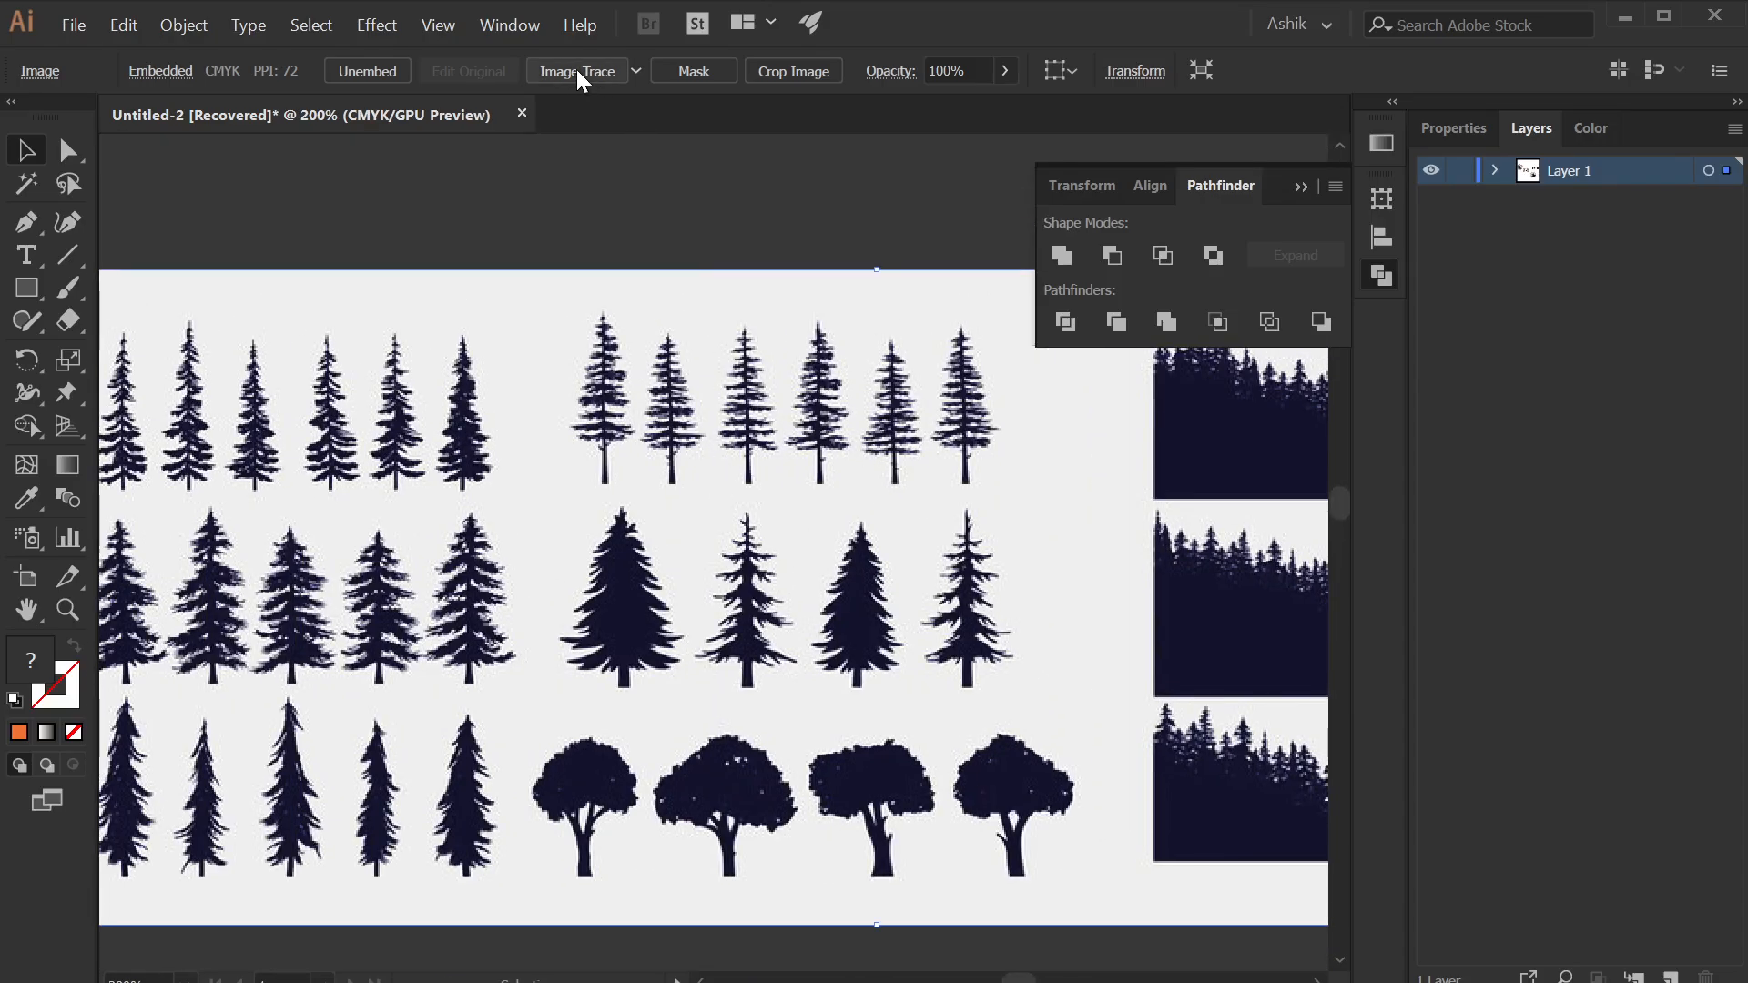
{"action": "left_click", "coordinate": [576, 71]}
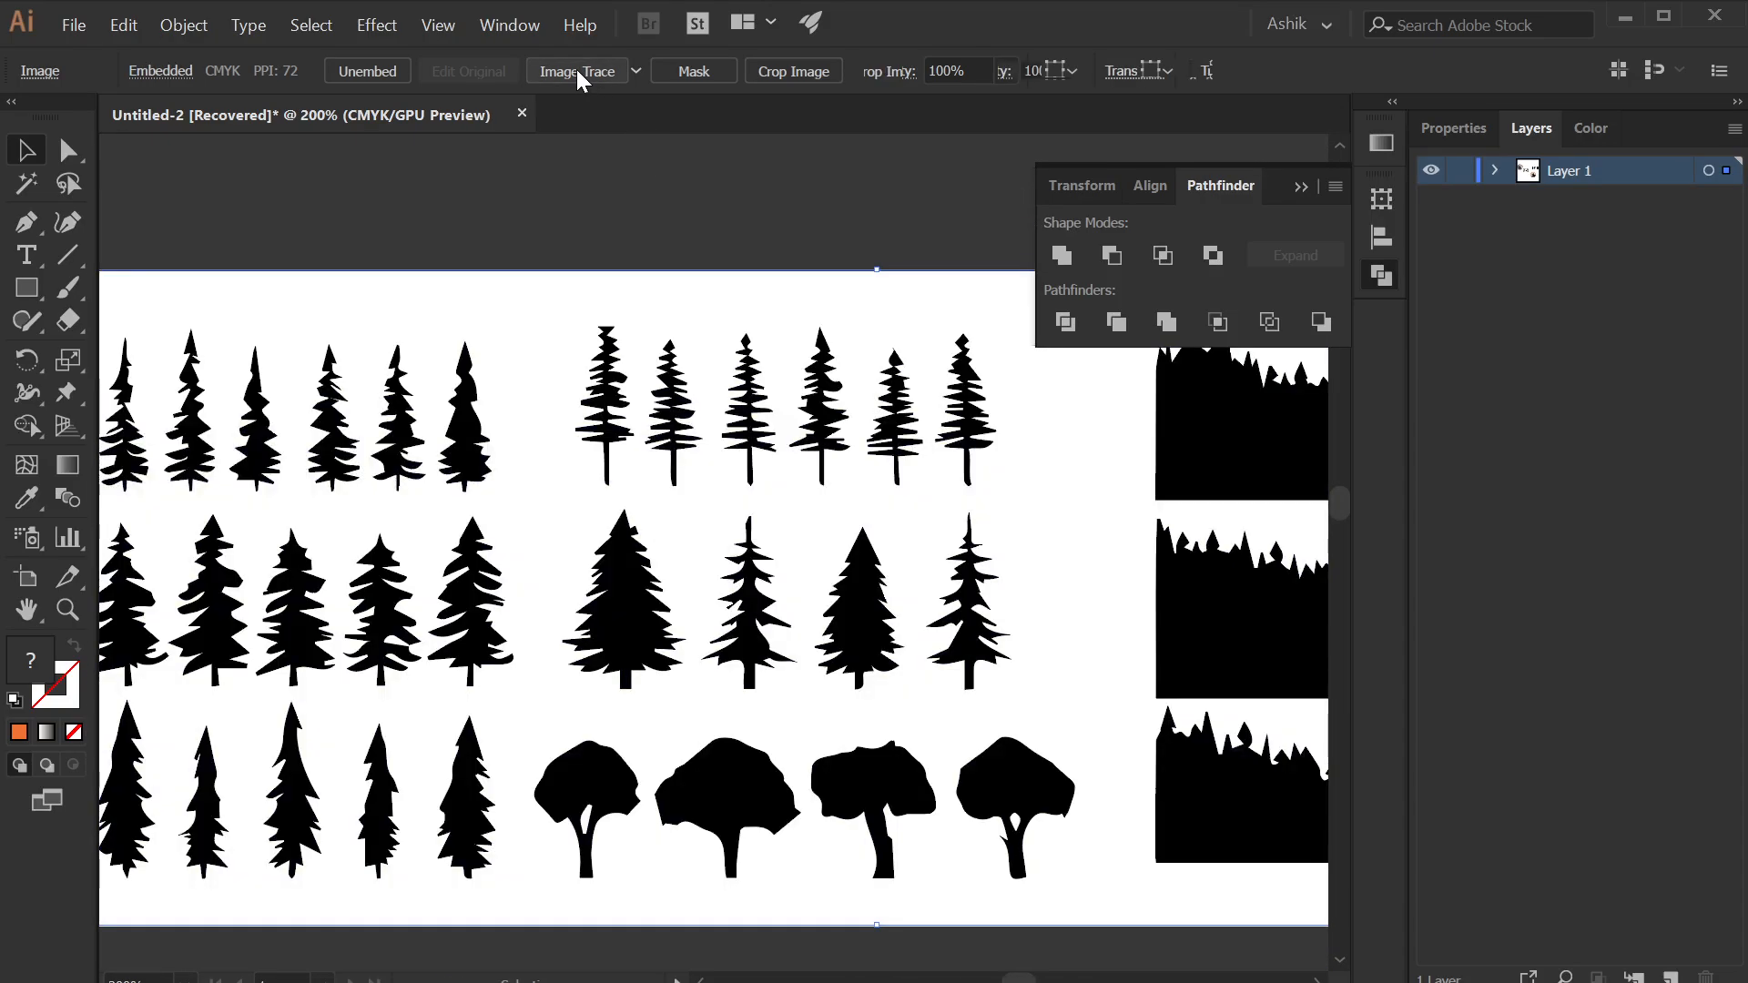
{"action": "scroll", "coordinate": [609, 223], "scroll_direction": "down", "scroll_amount": 1}
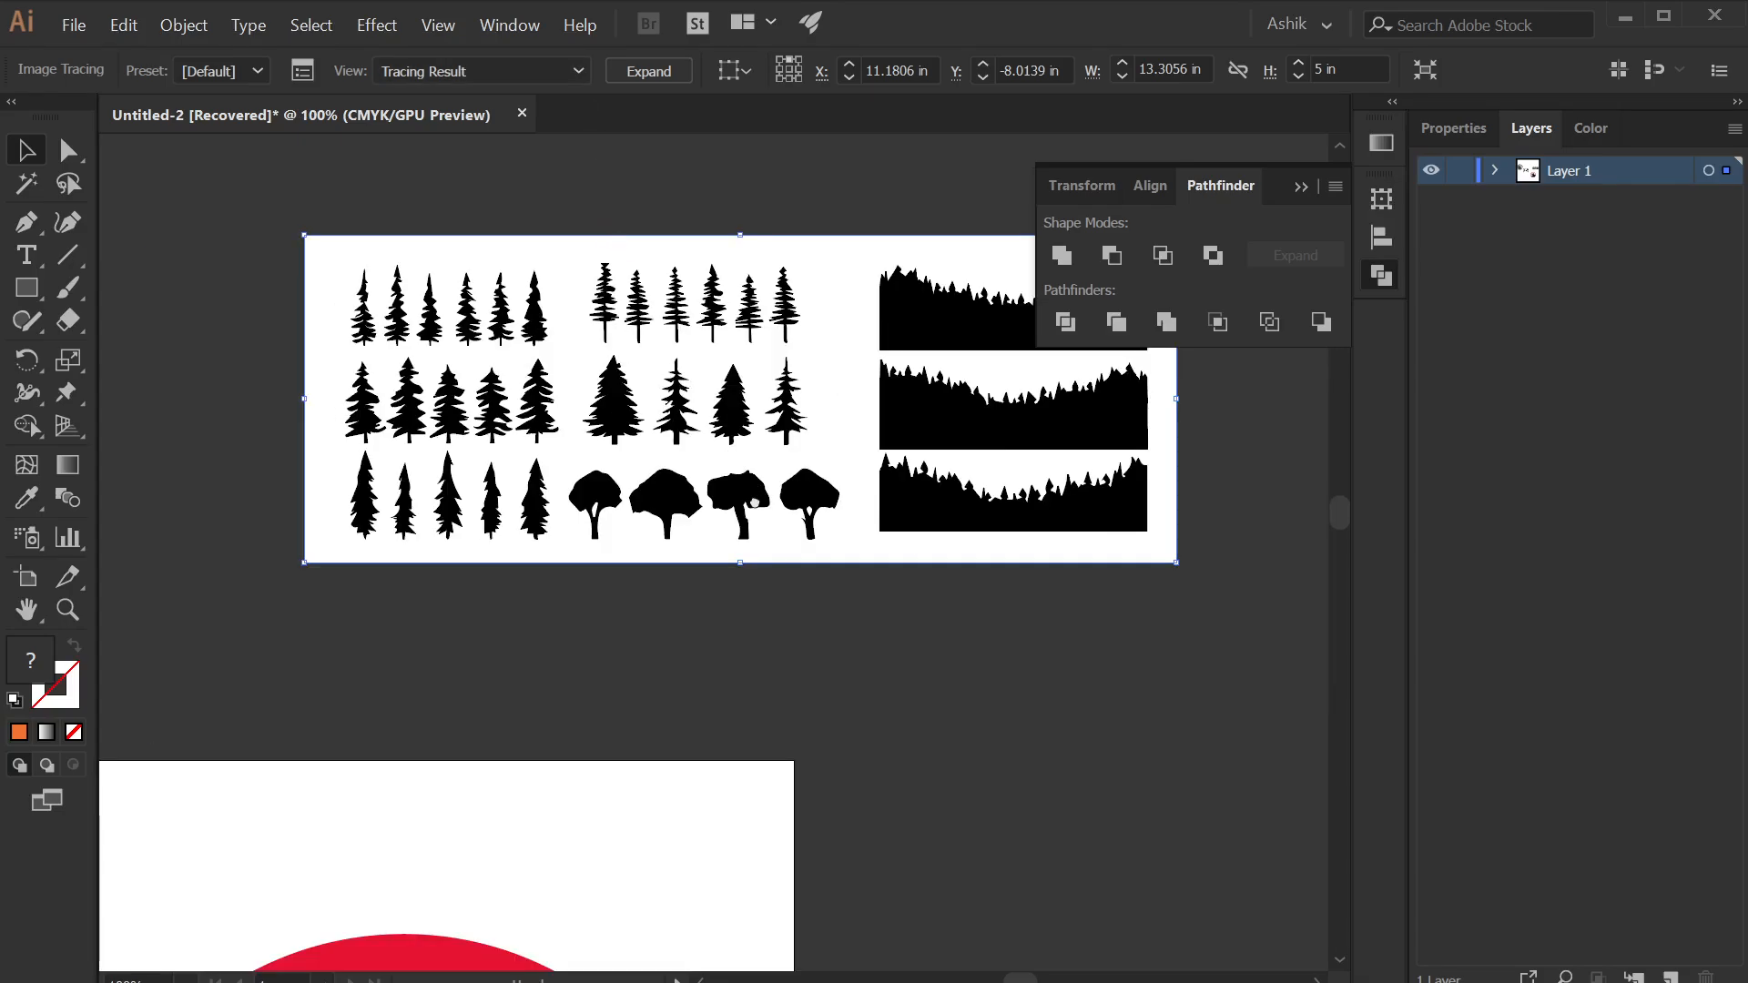
{"action": "left_click_drag", "start_coordinate": [754, 502], "coordinate": [767, 553]}
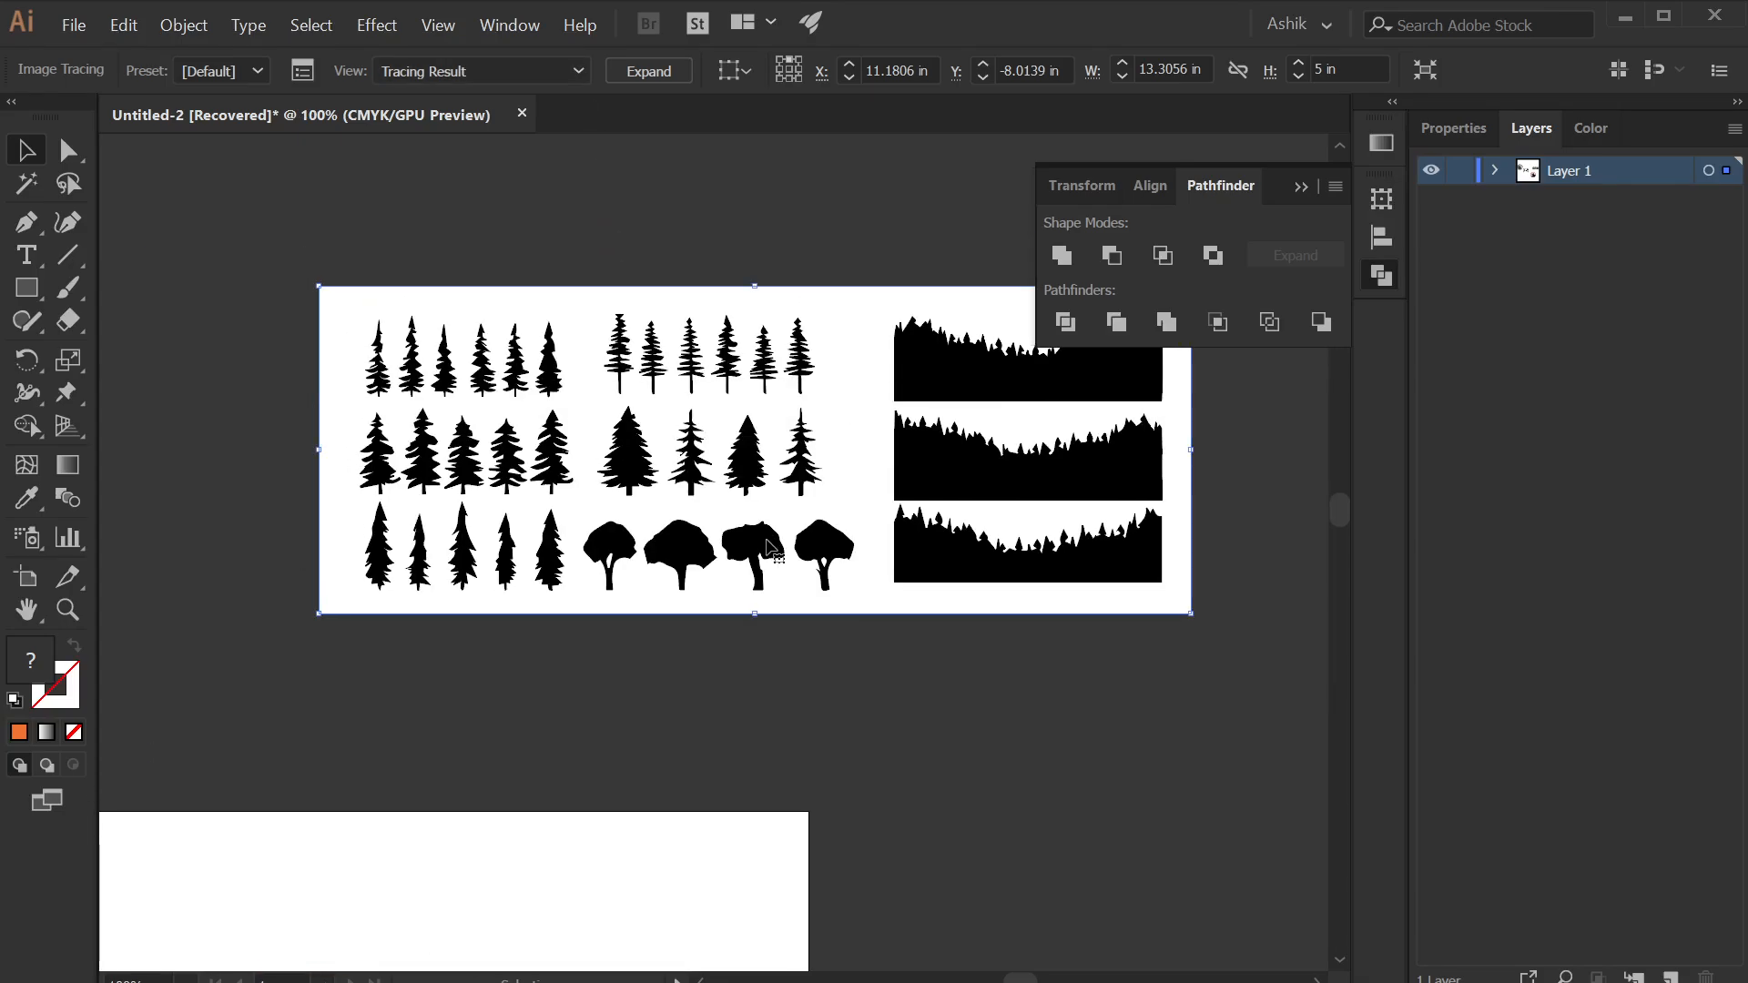
{"action": "right_click", "coordinate": [437, 457]}
{"action": "left_click", "coordinate": [650, 78]}
- Ungroup the expanded tracing and delete its white background shape from behind the trees
{"action": "right_click", "coordinate": [591, 375]}
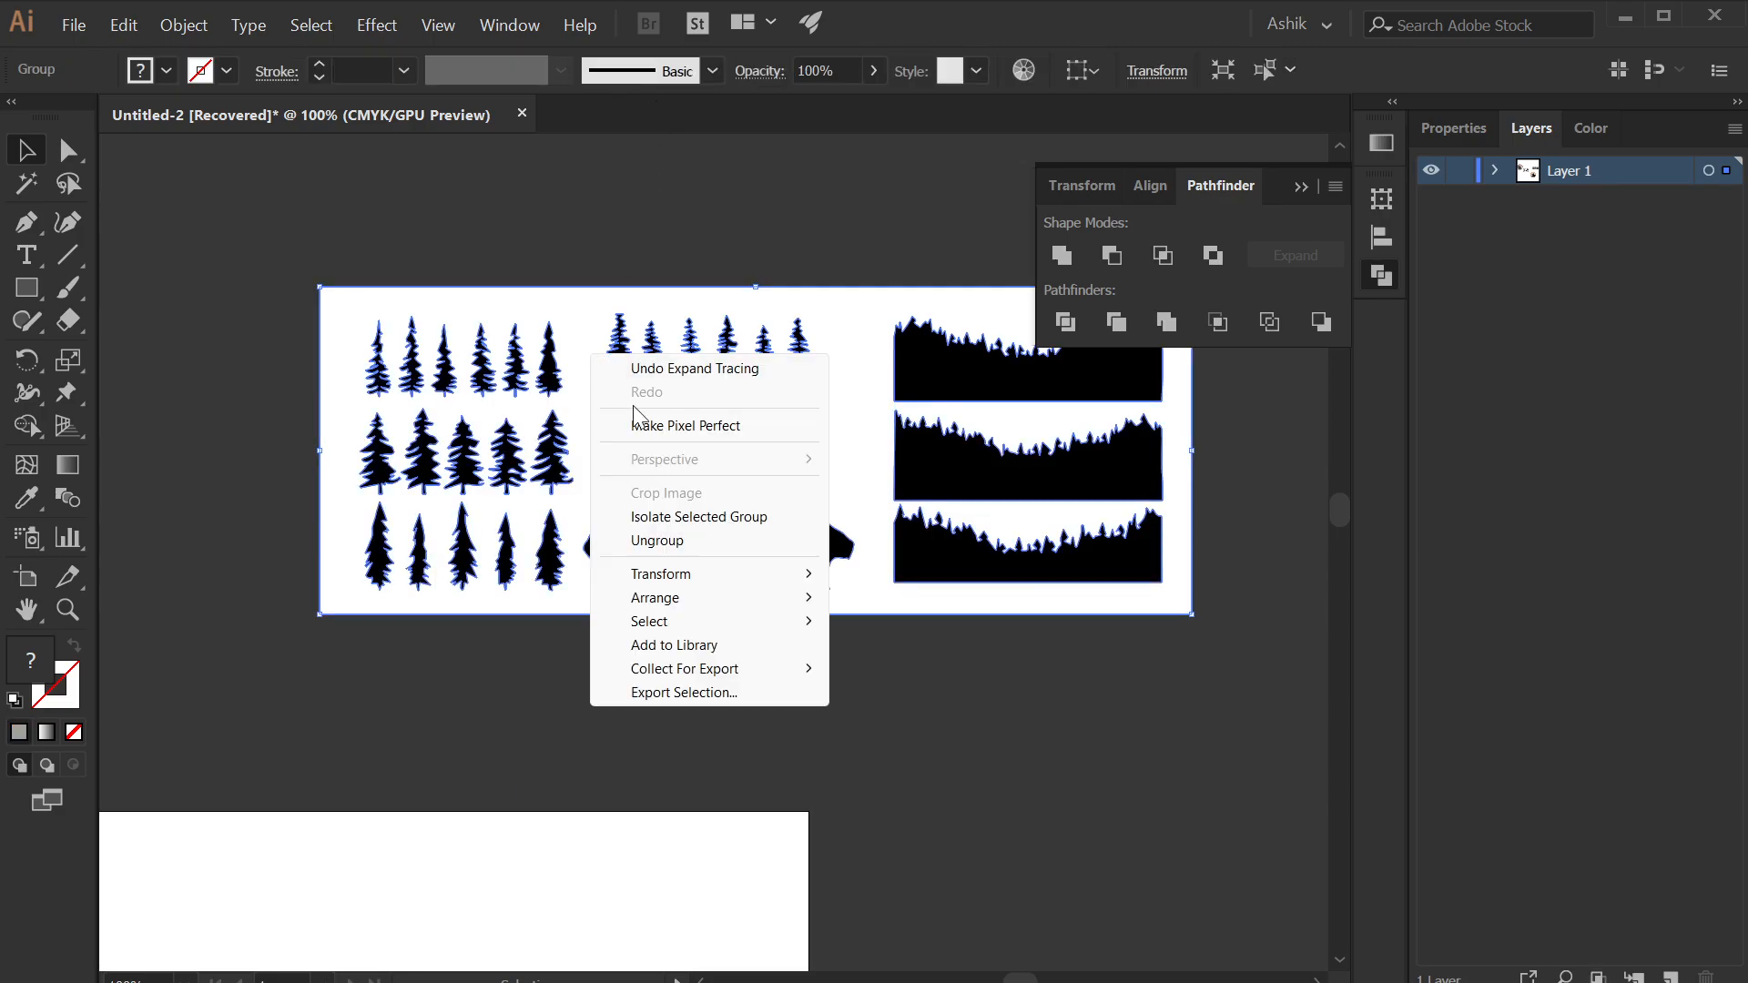
{"action": "left_click", "coordinate": [638, 539]}
{"action": "left_click", "coordinate": [871, 297]}
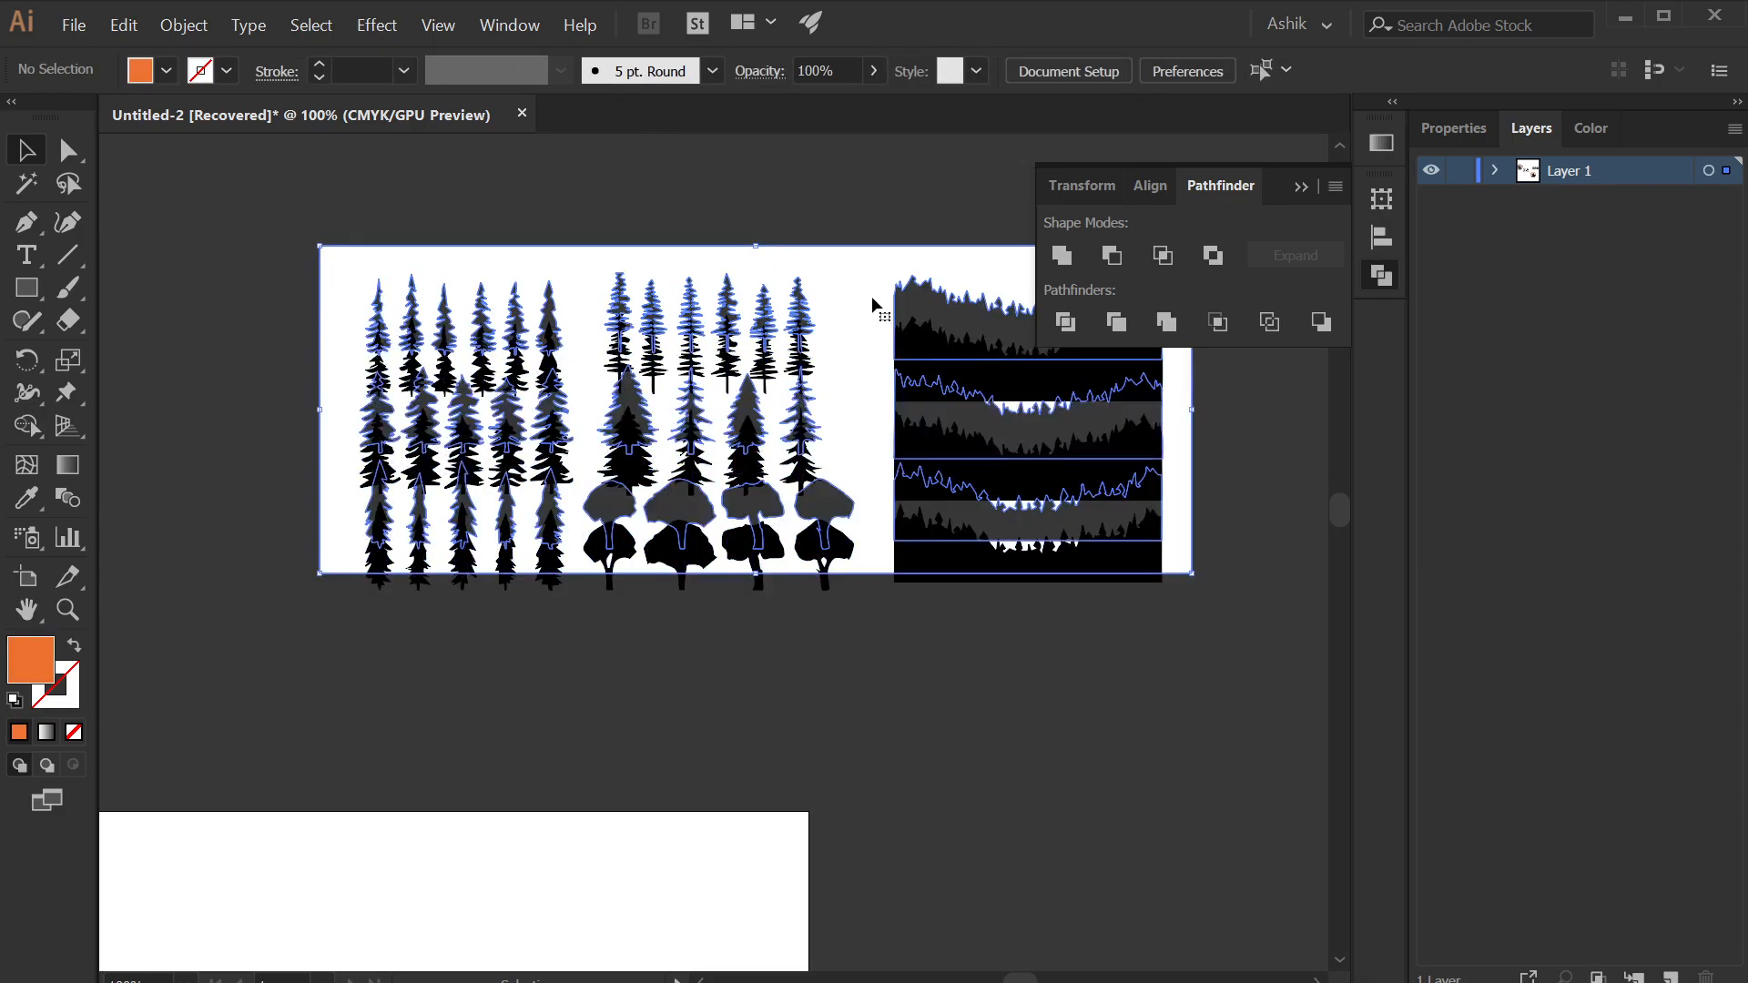
{"action": "key", "text": "Delete"}
- Pull two conifers out of the sheet: the last slender one of the upper row and the first dense one of the lower row
{"action": "left_click_drag", "start_coordinate": [626, 547], "coordinate": [770, 635]}
{"action": "scroll", "coordinate": [920, 371], "scroll_direction": "up", "scroll_amount": 2}
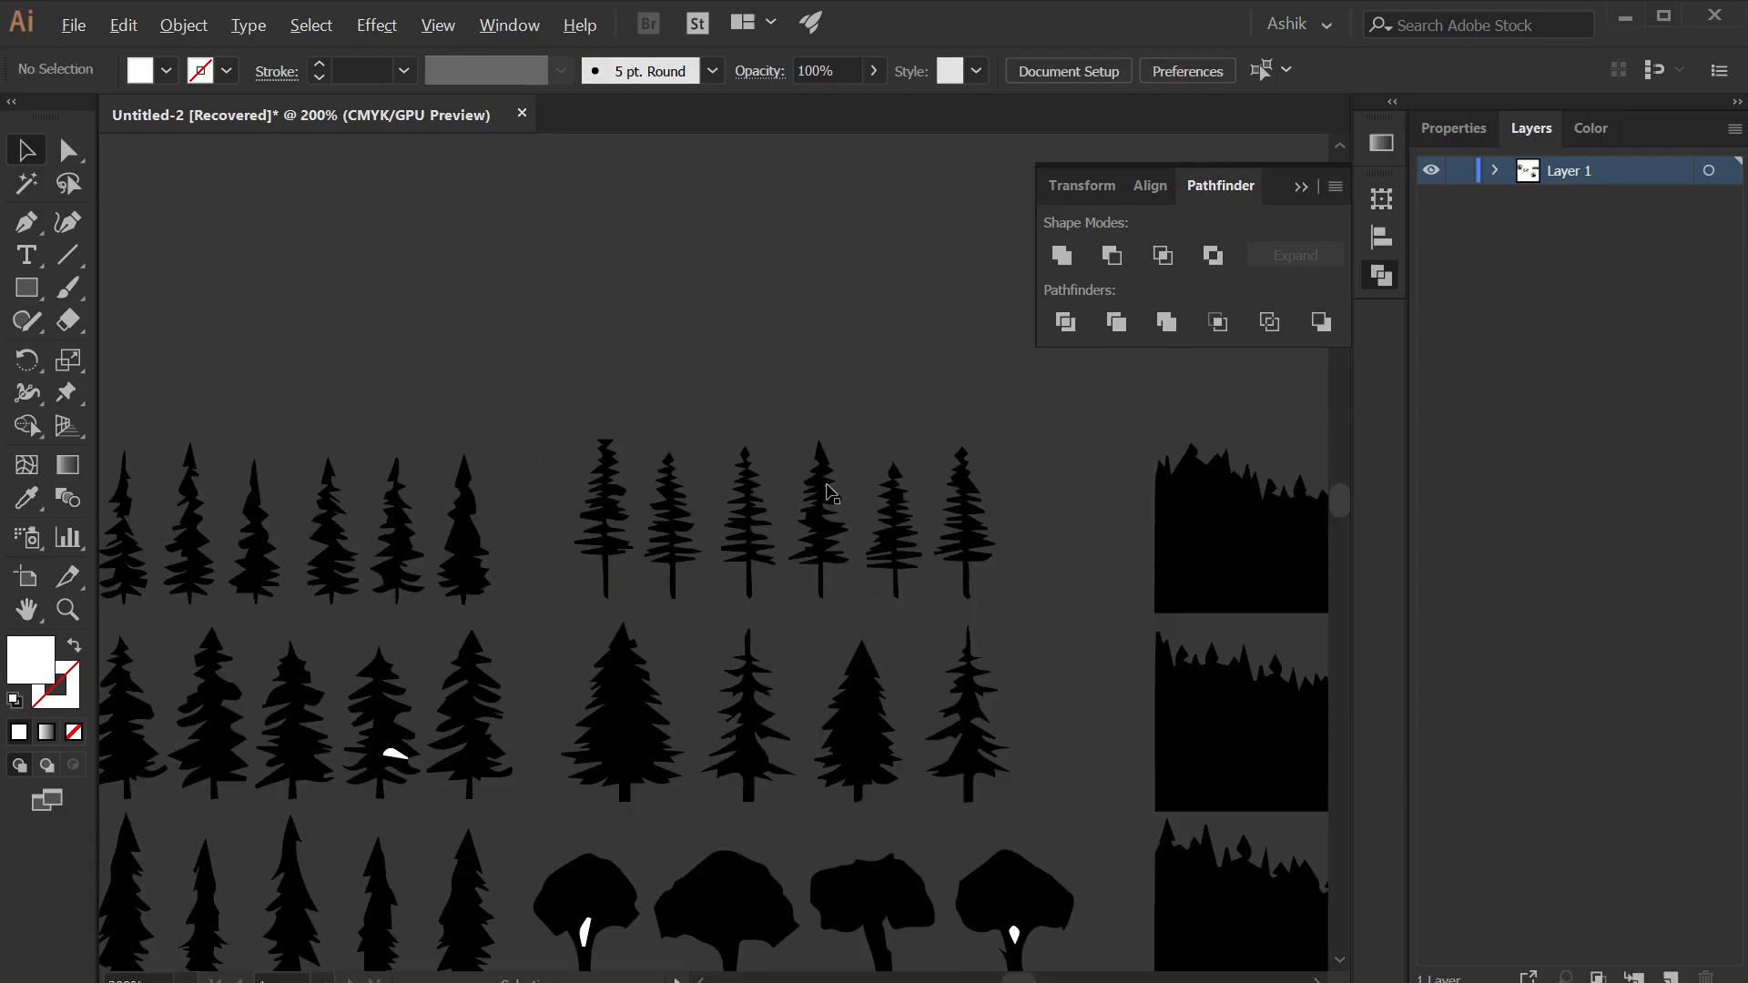
{"action": "left_click_drag", "start_coordinate": [736, 557], "coordinate": [788, 491]}
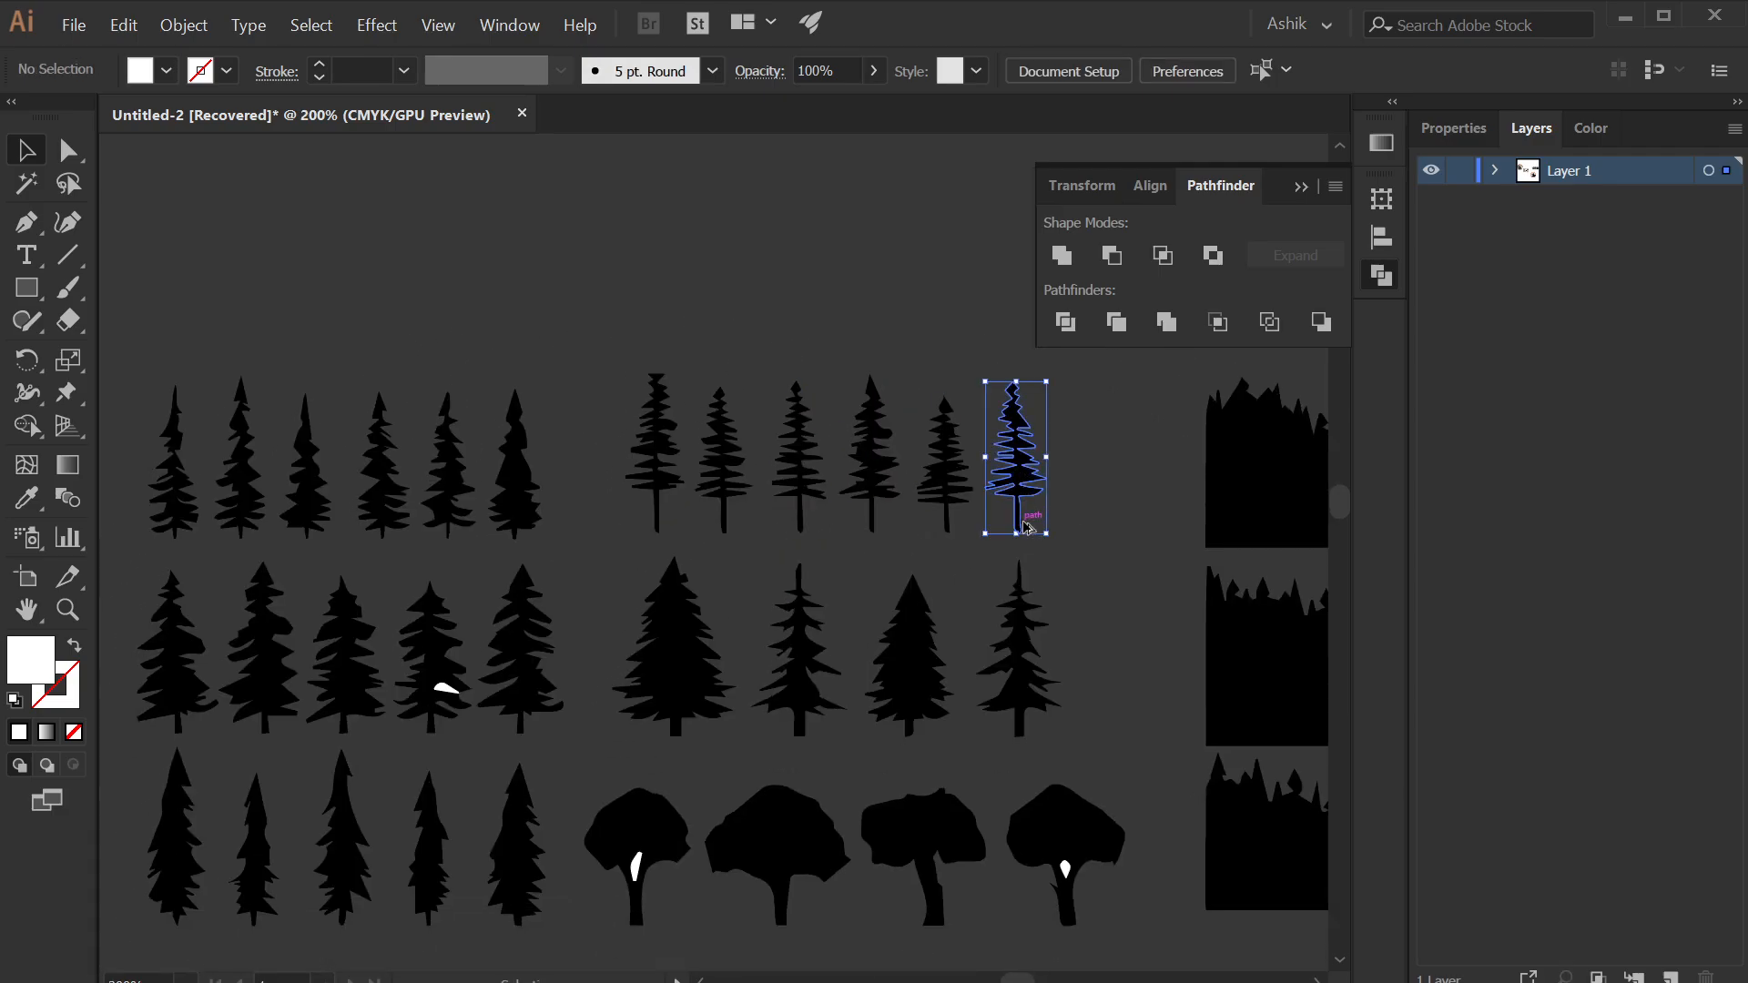
{"action": "scroll", "coordinate": [1023, 526], "scroll_direction": "down", "scroll_amount": 2}
{"action": "left_click_drag", "start_coordinate": [746, 718], "coordinate": [778, 658]}
{"action": "left_click", "coordinate": [639, 635], "text": "shift"}
{"action": "left_click_drag", "start_coordinate": [626, 634], "coordinate": [393, 820]}
{"action": "scroll", "coordinate": [663, 755], "scroll_direction": "down", "scroll_amount": 2}
{"action": "left_click_drag", "start_coordinate": [631, 671], "coordinate": [401, 635]}
{"action": "left_click", "coordinate": [646, 671]}
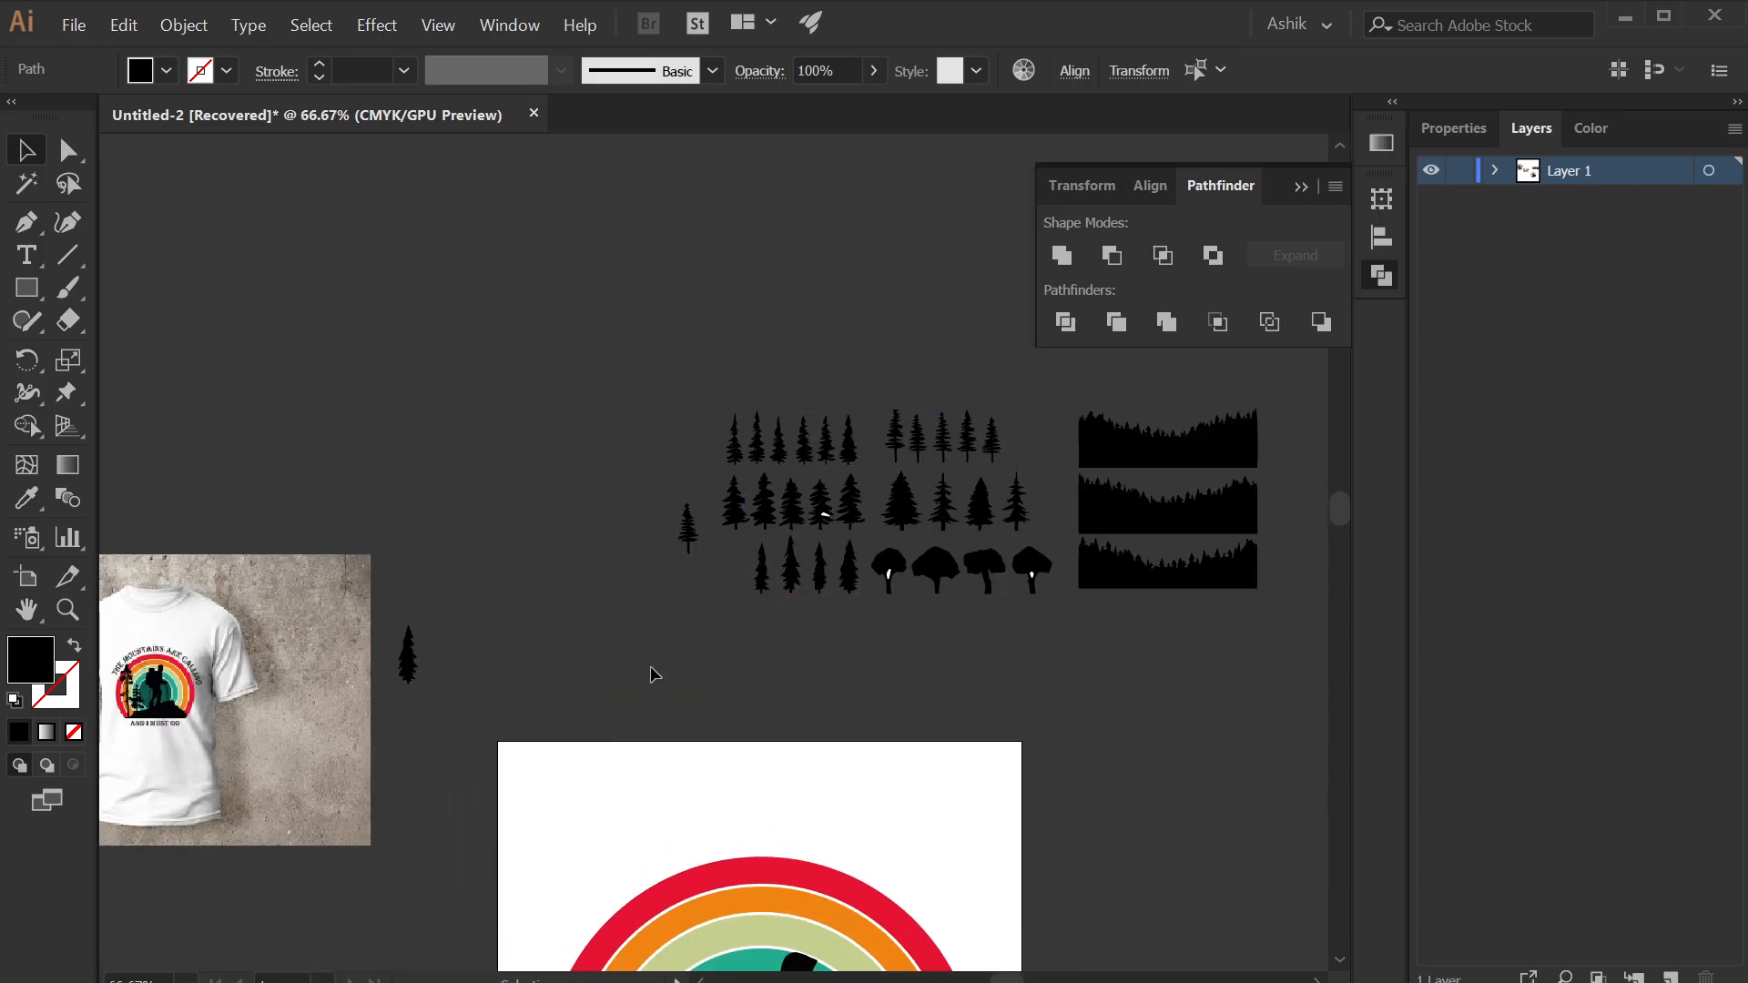
- Move the slender conifer to the artboard's upper-left corner and enlarge it
{"action": "left_click_drag", "start_coordinate": [790, 619], "coordinate": [786, 526]}
{"action": "left_click_drag", "start_coordinate": [681, 435], "coordinate": [492, 780]}
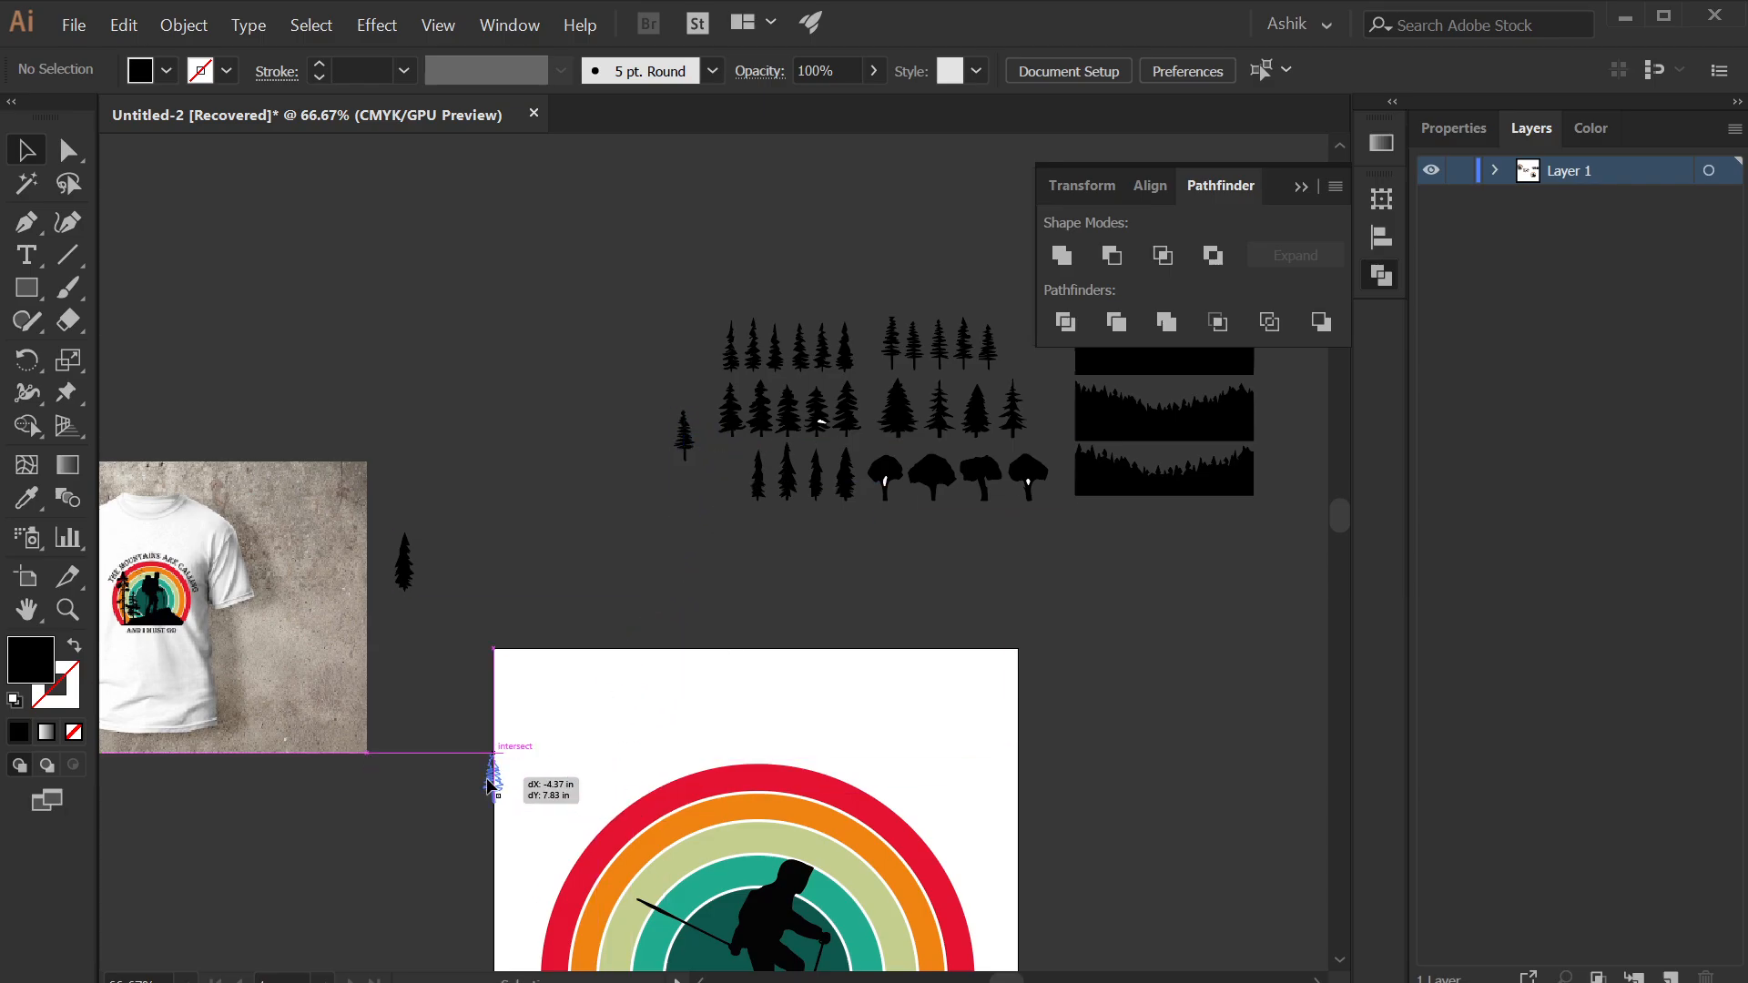
{"action": "left_click_drag", "start_coordinate": [590, 727], "coordinate": [669, 451]}
{"action": "scroll", "coordinate": [601, 309], "scroll_direction": "down", "scroll_amount": 4}
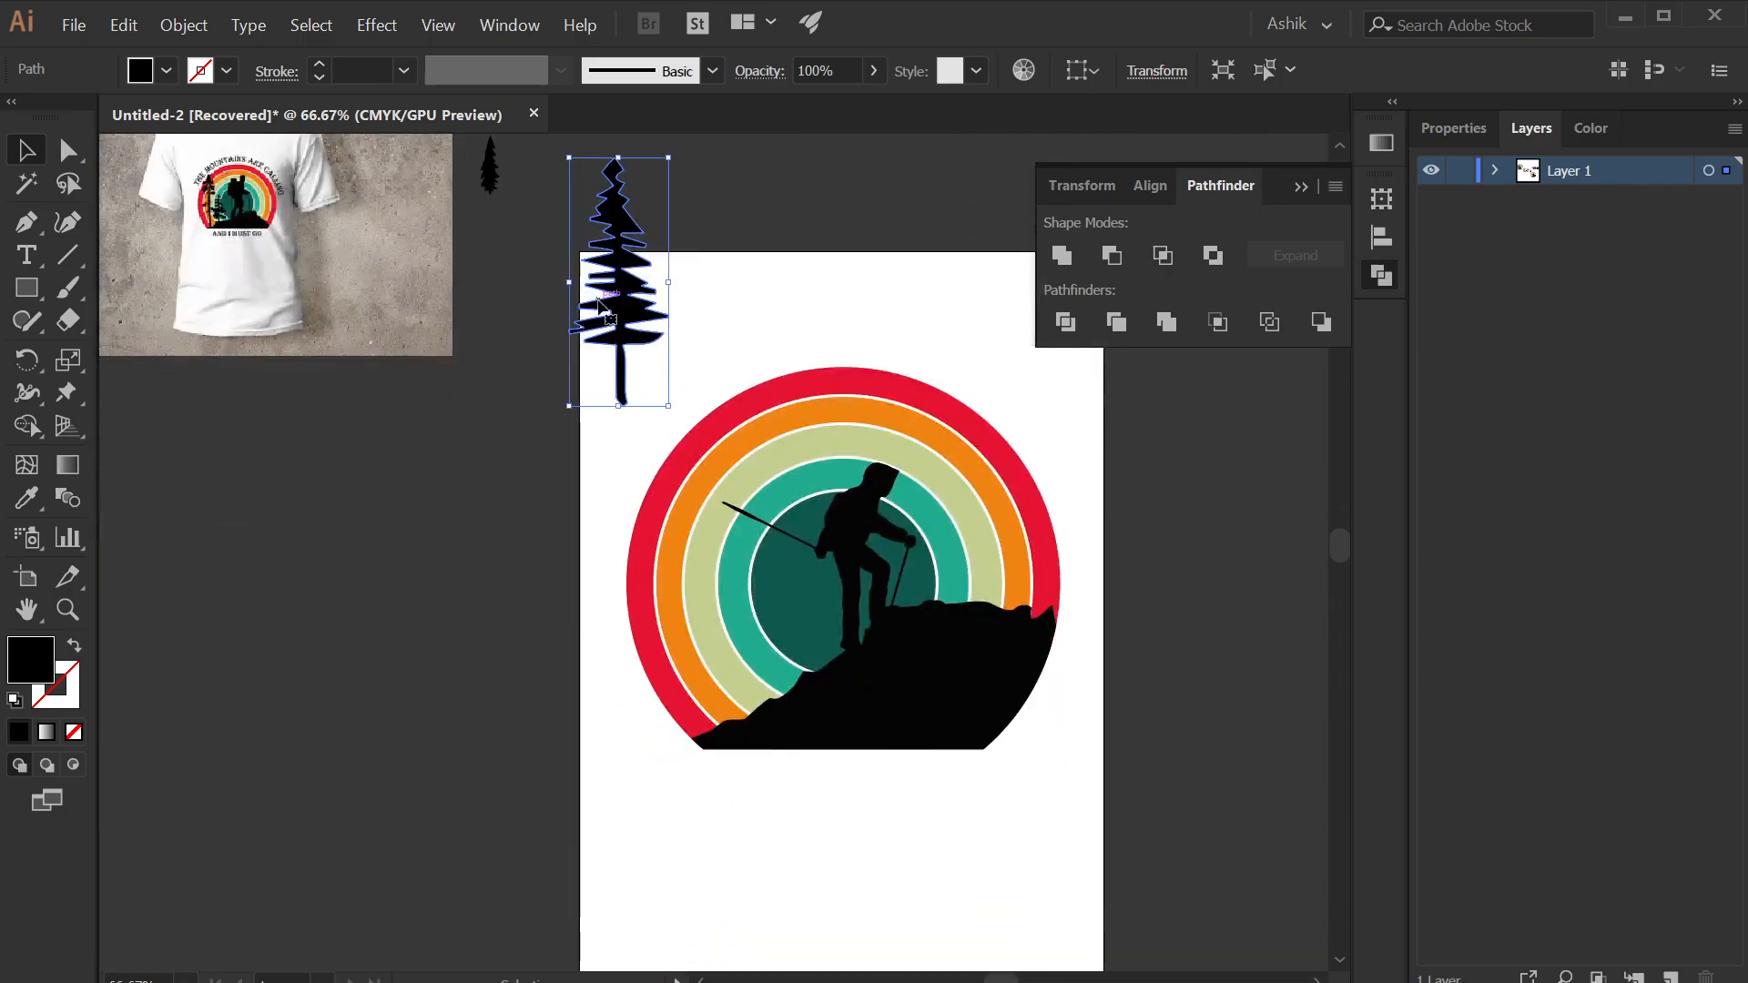
{"action": "left_click", "coordinate": [699, 513]}
{"action": "left_click", "coordinate": [734, 312]}
- Place the slender conifer over the left side of the rings, rooted on the mountain's lower slope, and adjust its size
{"action": "left_click_drag", "start_coordinate": [615, 284], "coordinate": [706, 609]}
{"action": "left_click_drag", "start_coordinate": [702, 487], "coordinate": [703, 421]}
{"action": "scroll", "coordinate": [710, 457], "scroll_direction": "up", "scroll_amount": 1}
{"action": "left_click_drag", "start_coordinate": [710, 640], "coordinate": [608, 587]}
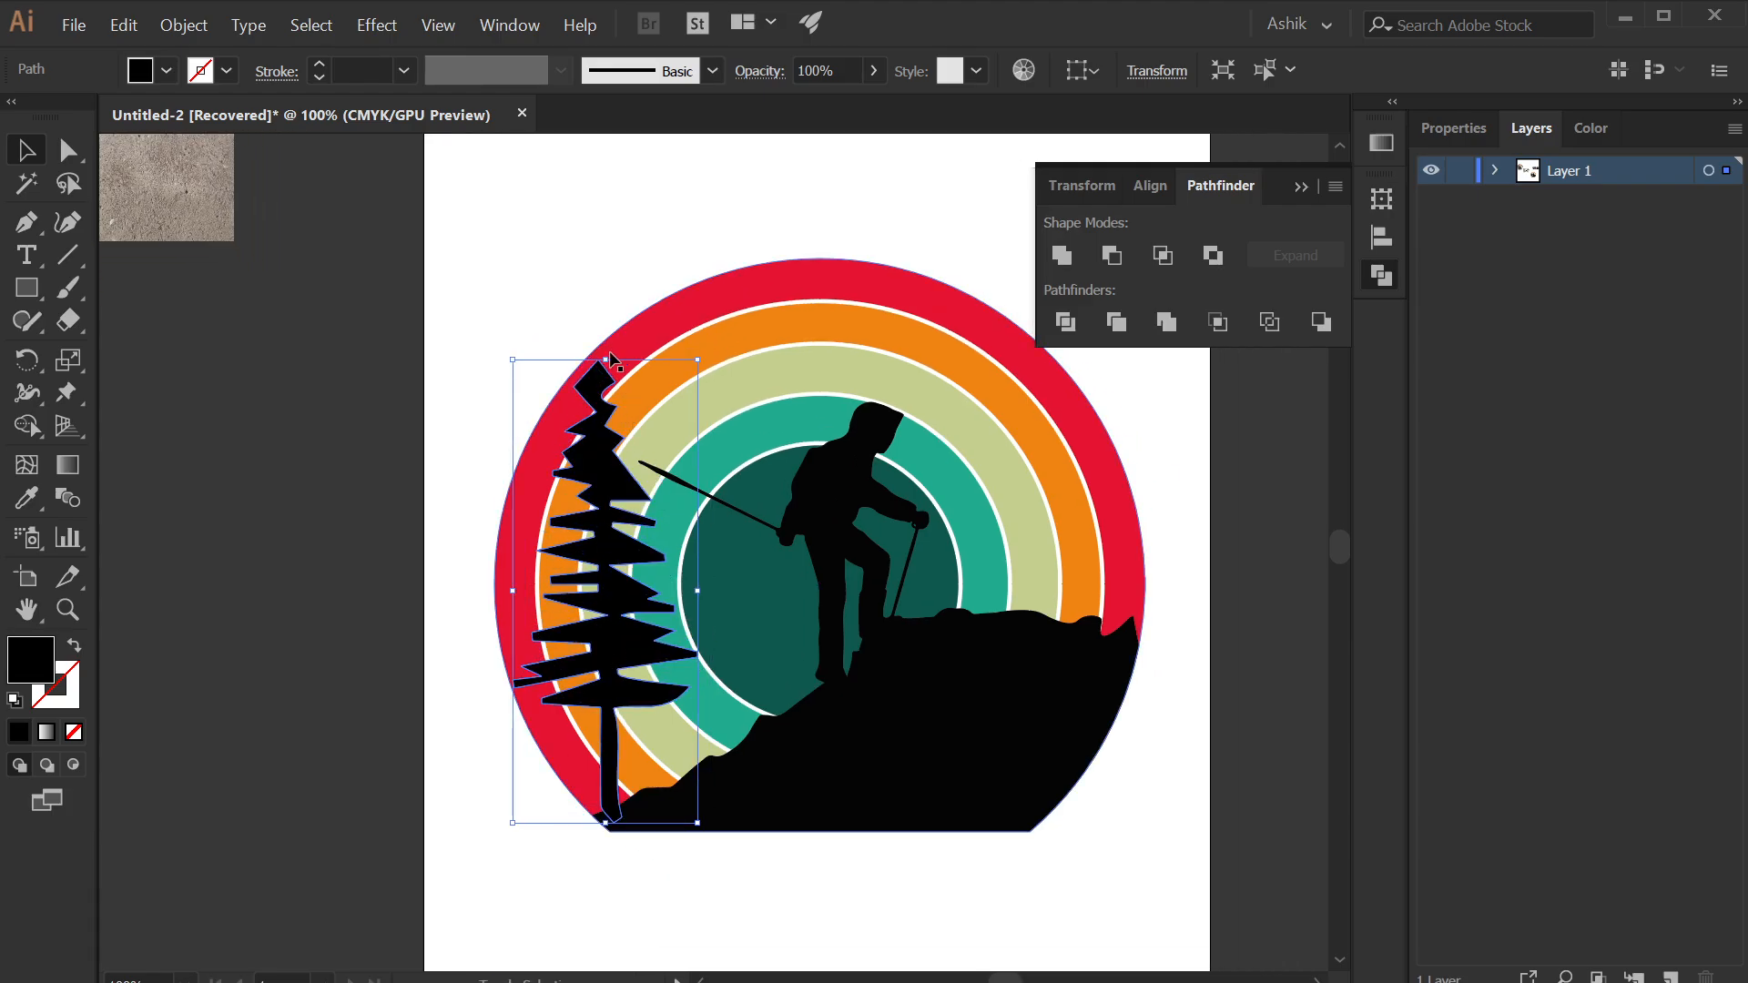
{"action": "left_click_drag", "start_coordinate": [608, 363], "coordinate": [378, 584]}
- Move the dense conifer from beside the T-shirt mockup onto the artboard's white area next to the rings
{"action": "scroll", "coordinate": [437, 511], "scroll_direction": "down", "scroll_amount": 1}
{"action": "scroll", "coordinate": [437, 512], "scroll_direction": "down", "scroll_amount": 1}
{"action": "left_click_drag", "start_coordinate": [436, 512], "coordinate": [733, 614]}
{"action": "scroll", "coordinate": [620, 418], "scroll_direction": "down", "scroll_amount": 1}
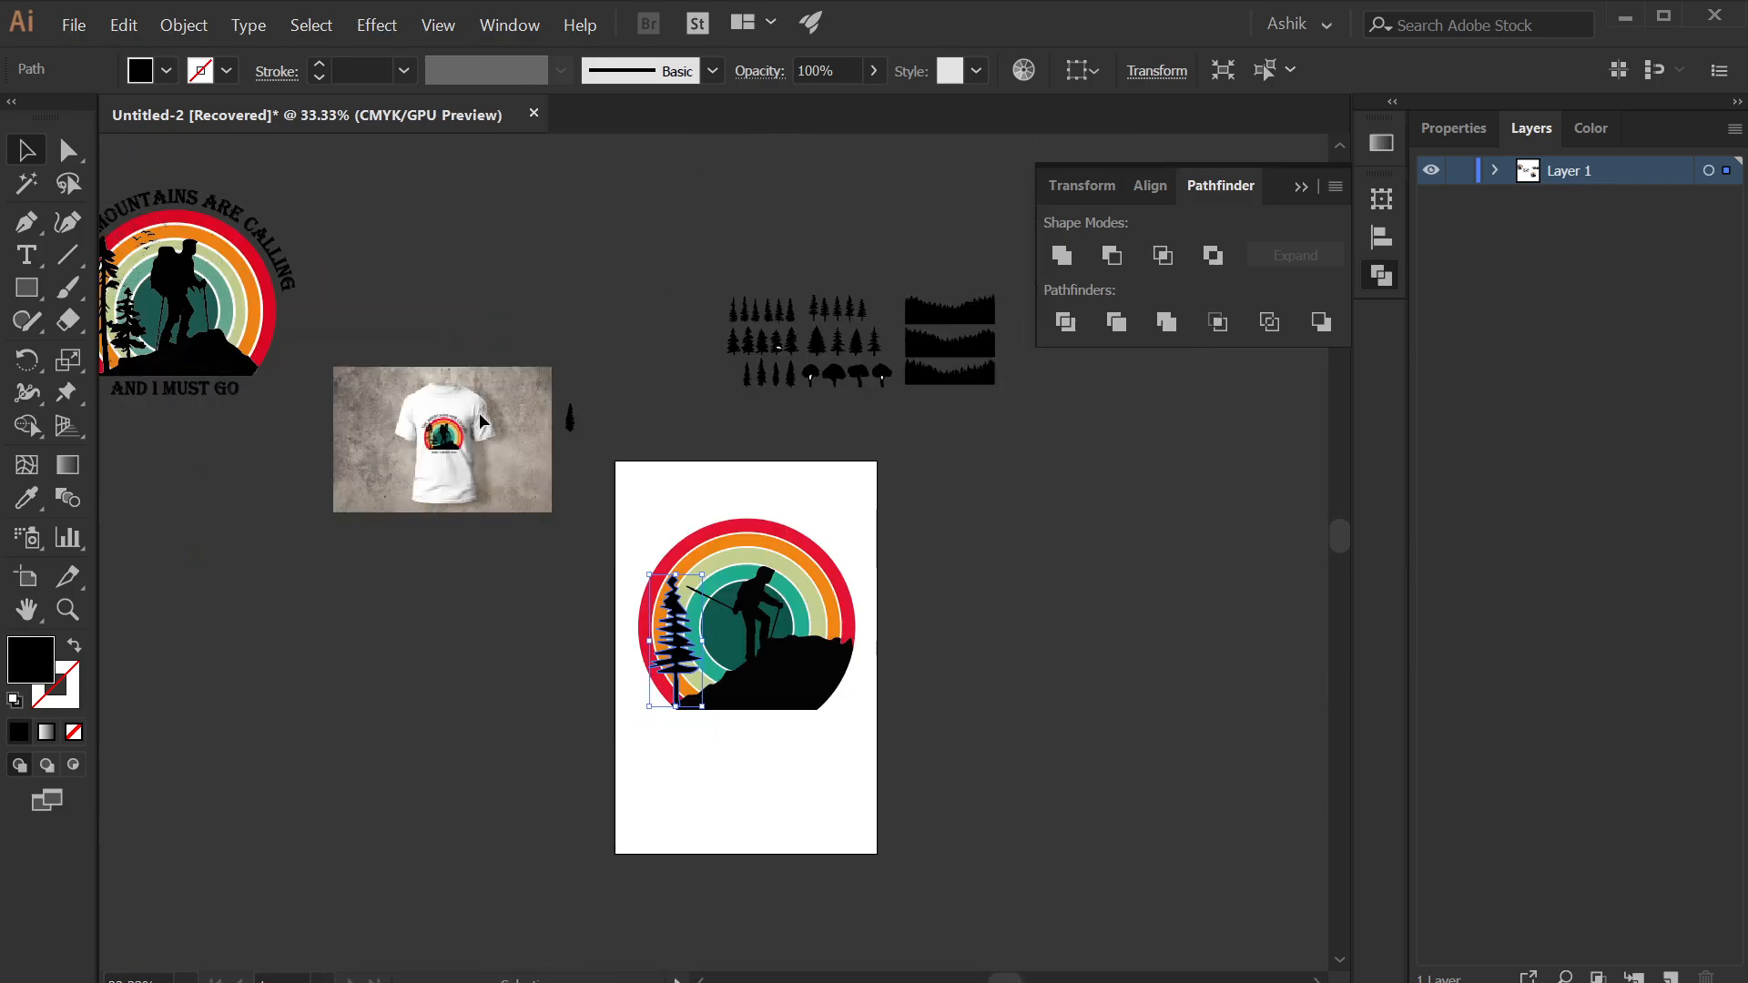
{"action": "scroll", "coordinate": [481, 415], "scroll_direction": "up", "scroll_amount": 5}
{"action": "left_click_drag", "start_coordinate": [899, 489], "coordinate": [671, 595]}
{"action": "left_click_drag", "start_coordinate": [643, 724], "coordinate": [435, 416]}
{"action": "scroll", "coordinate": [433, 400], "scroll_direction": "down", "scroll_amount": 1}
{"action": "left_click_drag", "start_coordinate": [522, 542], "coordinate": [504, 485]}
{"action": "left_click_drag", "start_coordinate": [431, 251], "coordinate": [648, 656]}
{"action": "left_click_drag", "start_coordinate": [693, 719], "coordinate": [499, 423]}
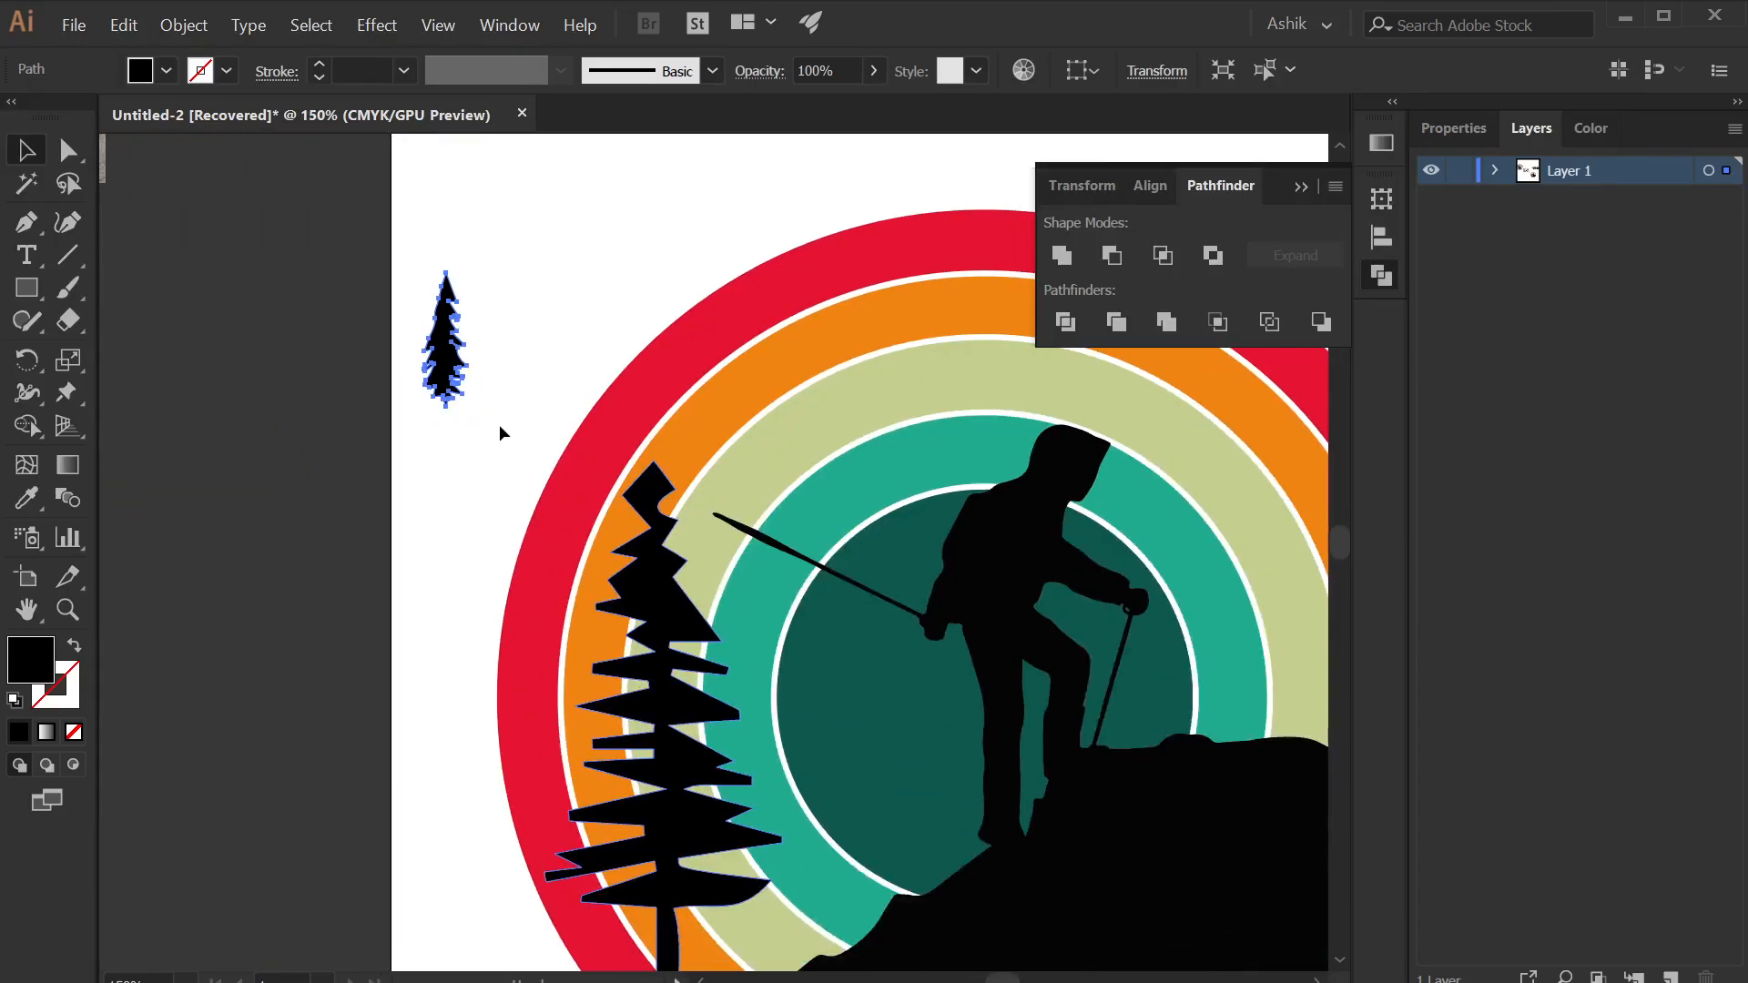
- Enlarge the dense conifer and stand it on the mountain slope between the slender conifer and the hiker
{"action": "scroll", "coordinate": [499, 430], "scroll_direction": "down", "scroll_amount": 2}
{"action": "left_click_drag", "start_coordinate": [522, 518], "coordinate": [477, 532]}
{"action": "left_click_drag", "start_coordinate": [594, 672], "coordinate": [587, 467]}
{"action": "scroll", "coordinate": [592, 583], "scroll_direction": "up", "scroll_amount": 2}
{"action": "left_click_drag", "start_coordinate": [582, 594], "coordinate": [535, 530]}
{"action": "left_click_drag", "start_coordinate": [522, 573], "coordinate": [527, 553]}
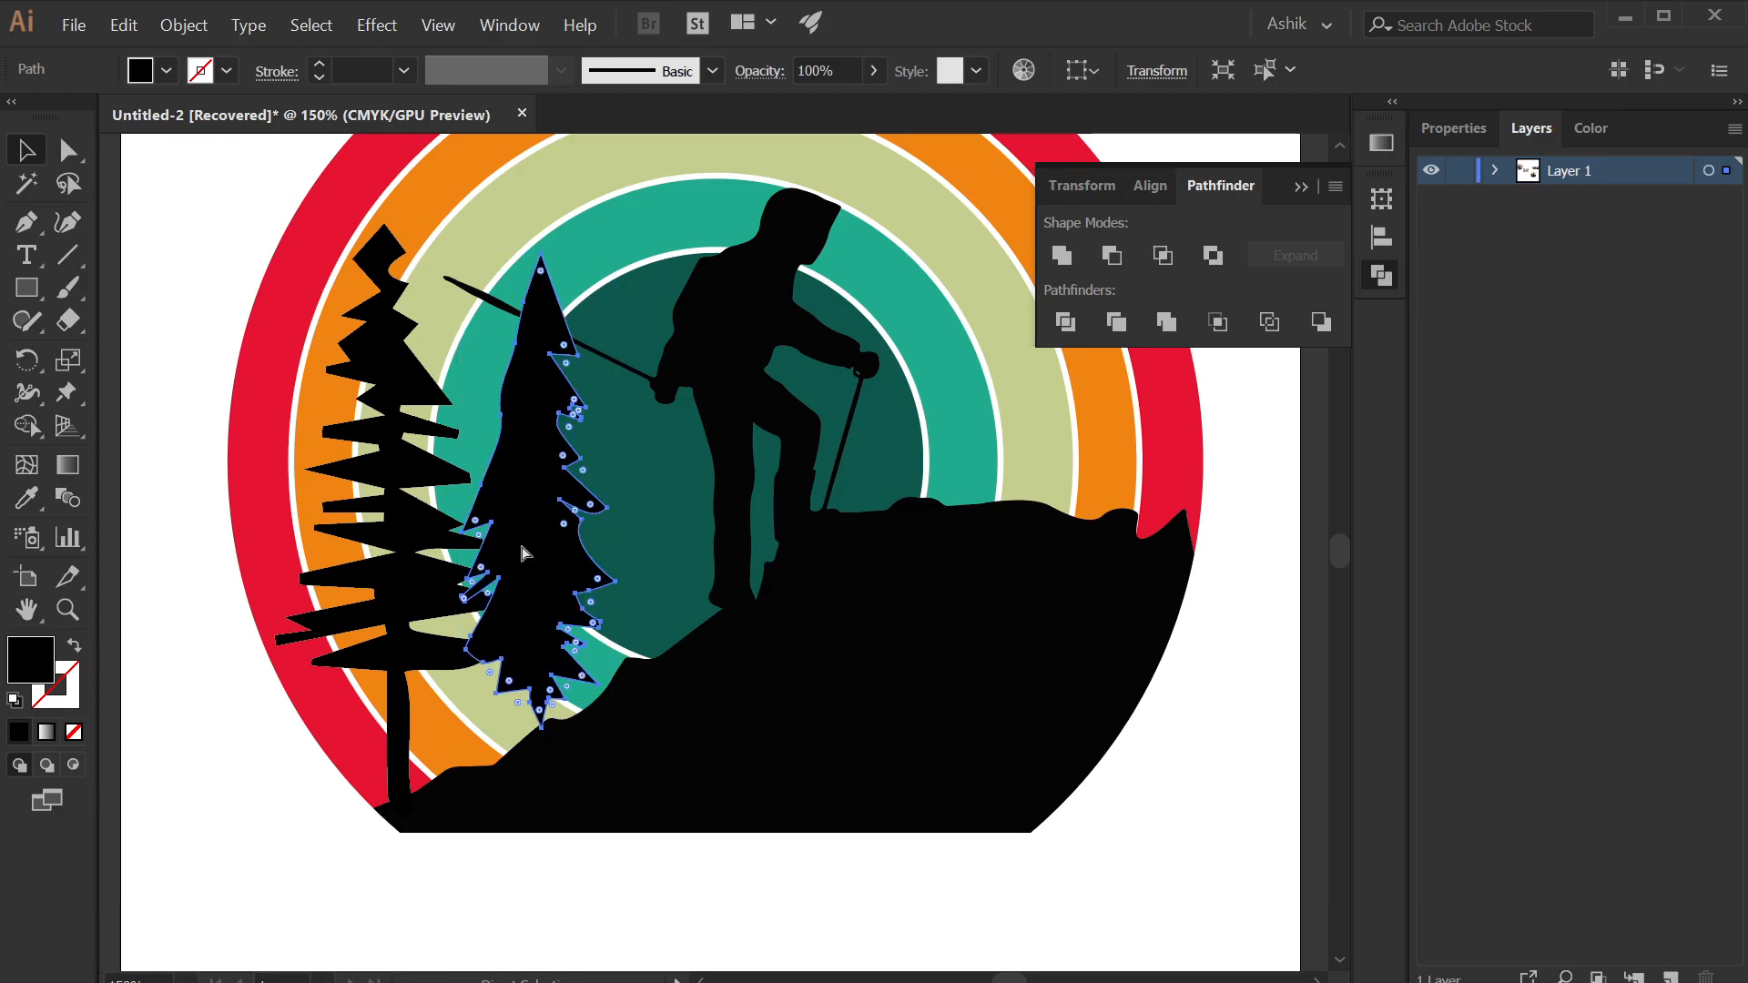
{"action": "left_click_drag", "start_coordinate": [739, 695], "coordinate": [698, 815]}
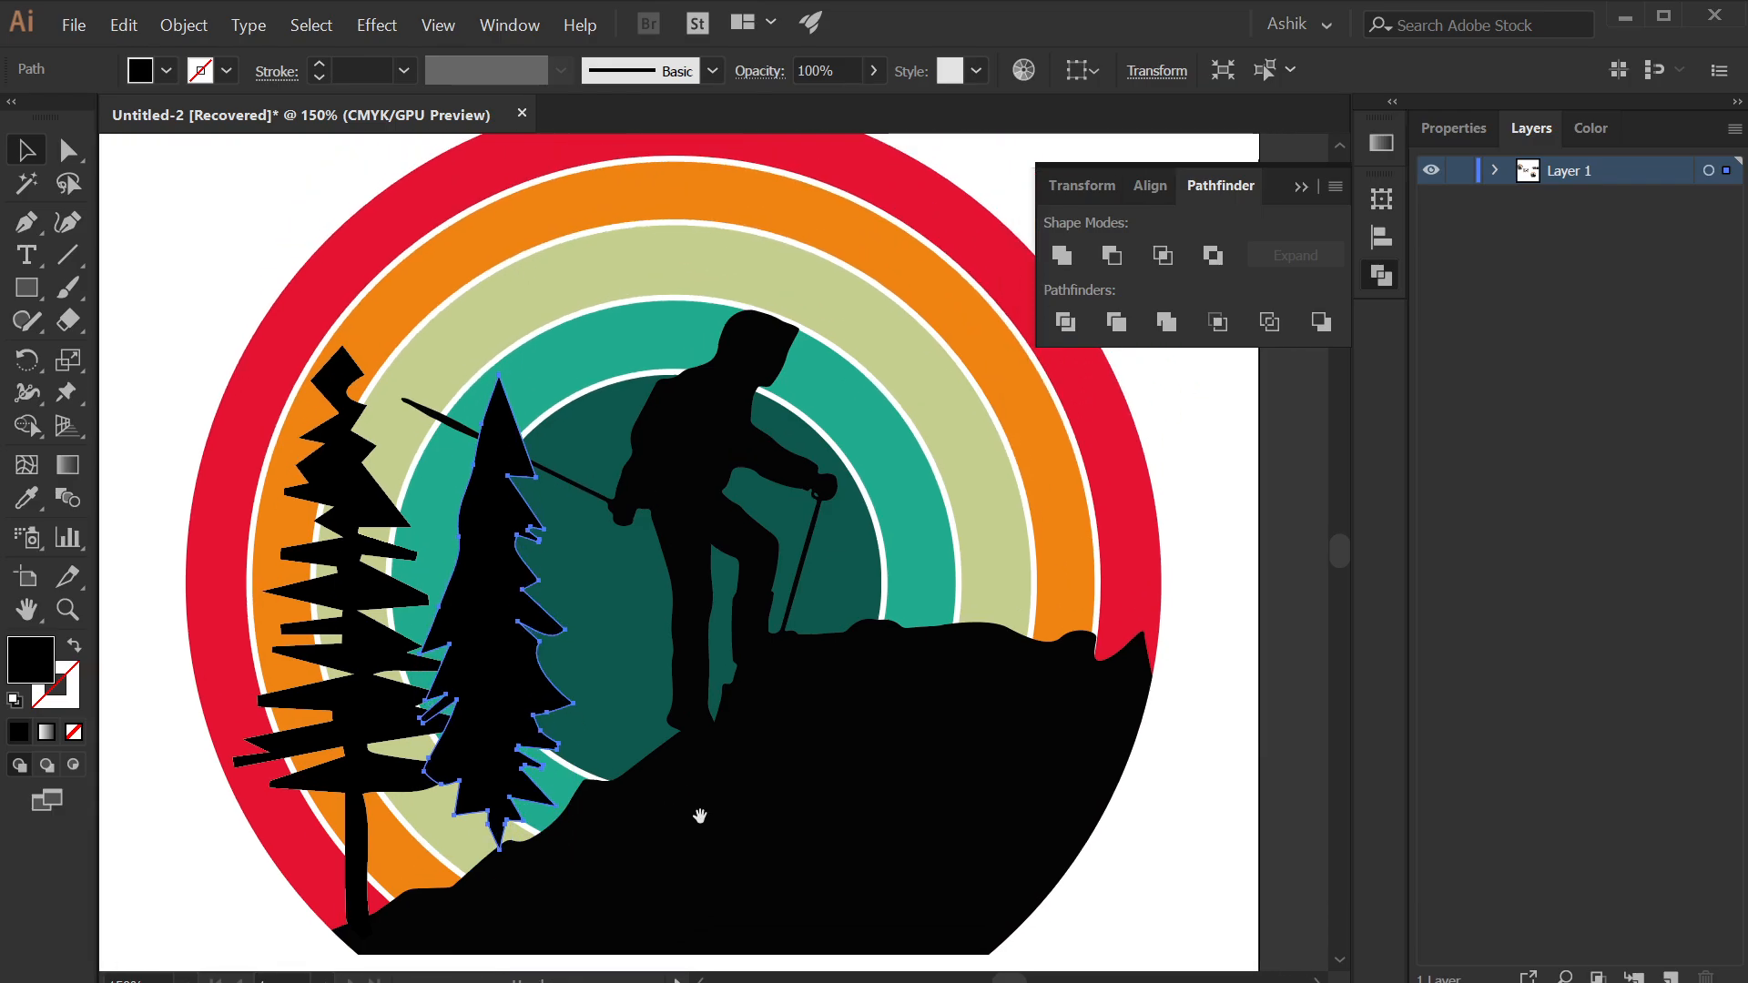
{"action": "left_click", "coordinate": [1199, 616]}
- Try sending the dense conifer backward in the stacking order, and bring it forward in front of the rings again
{"action": "left_click", "coordinate": [514, 622]}
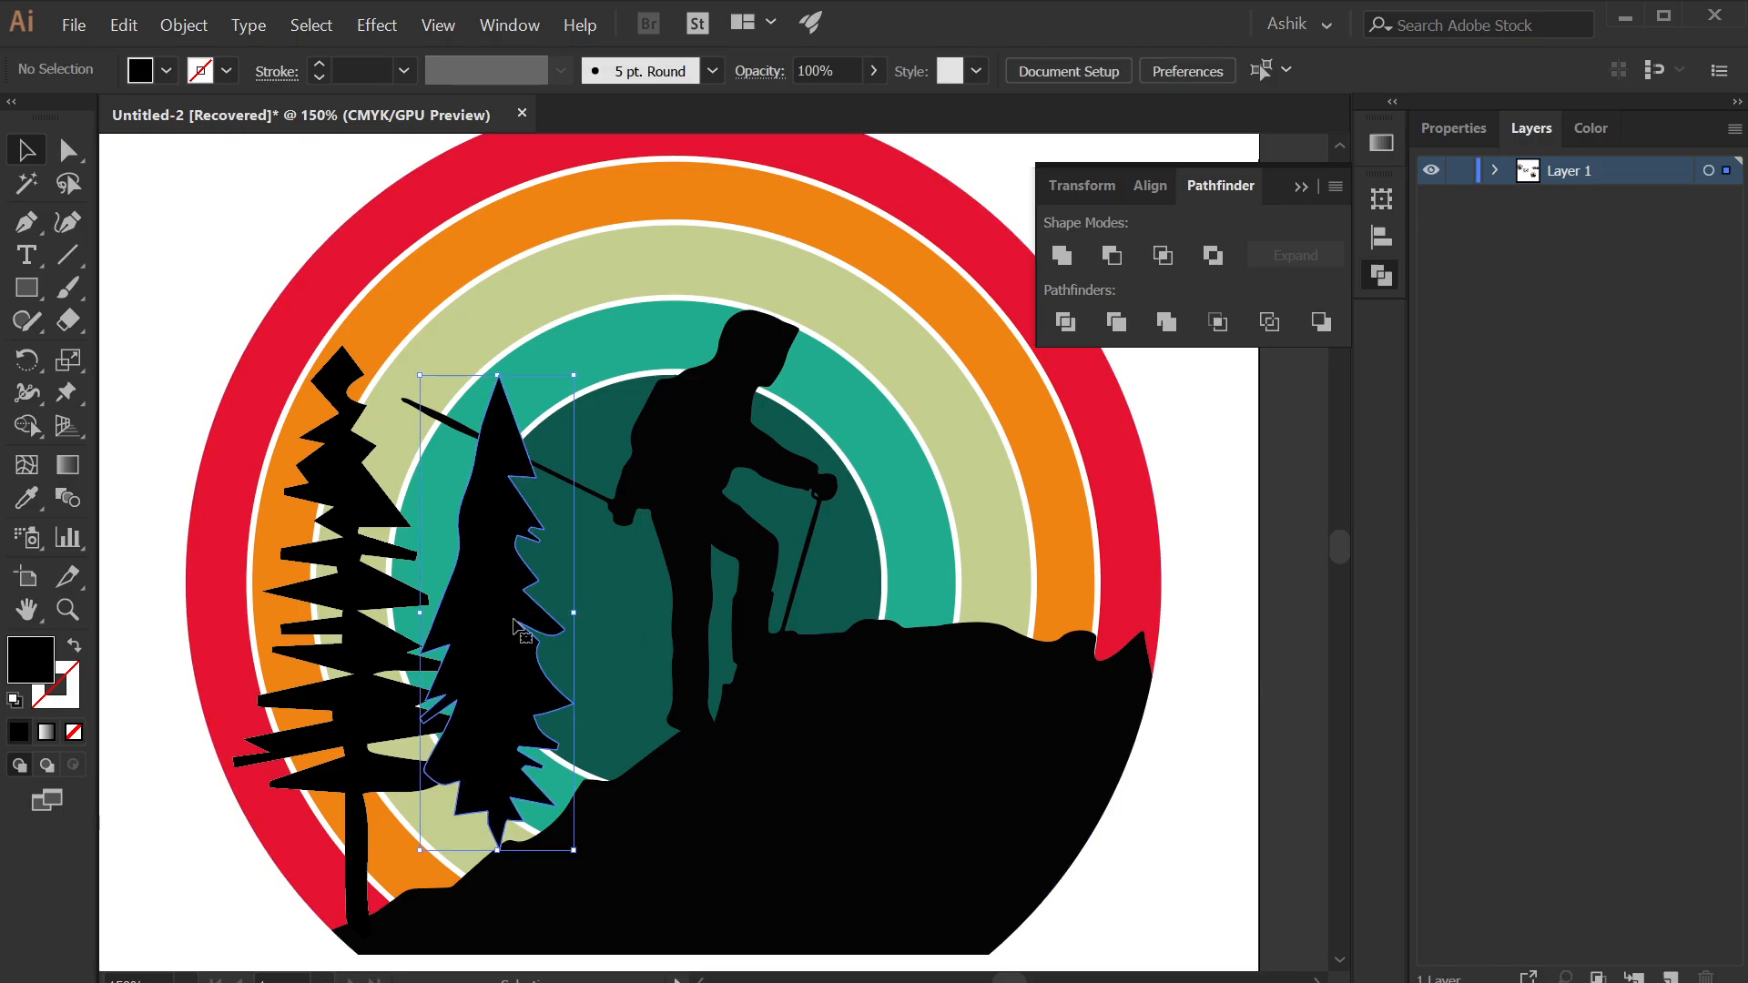
{"action": "key", "text": "a"}
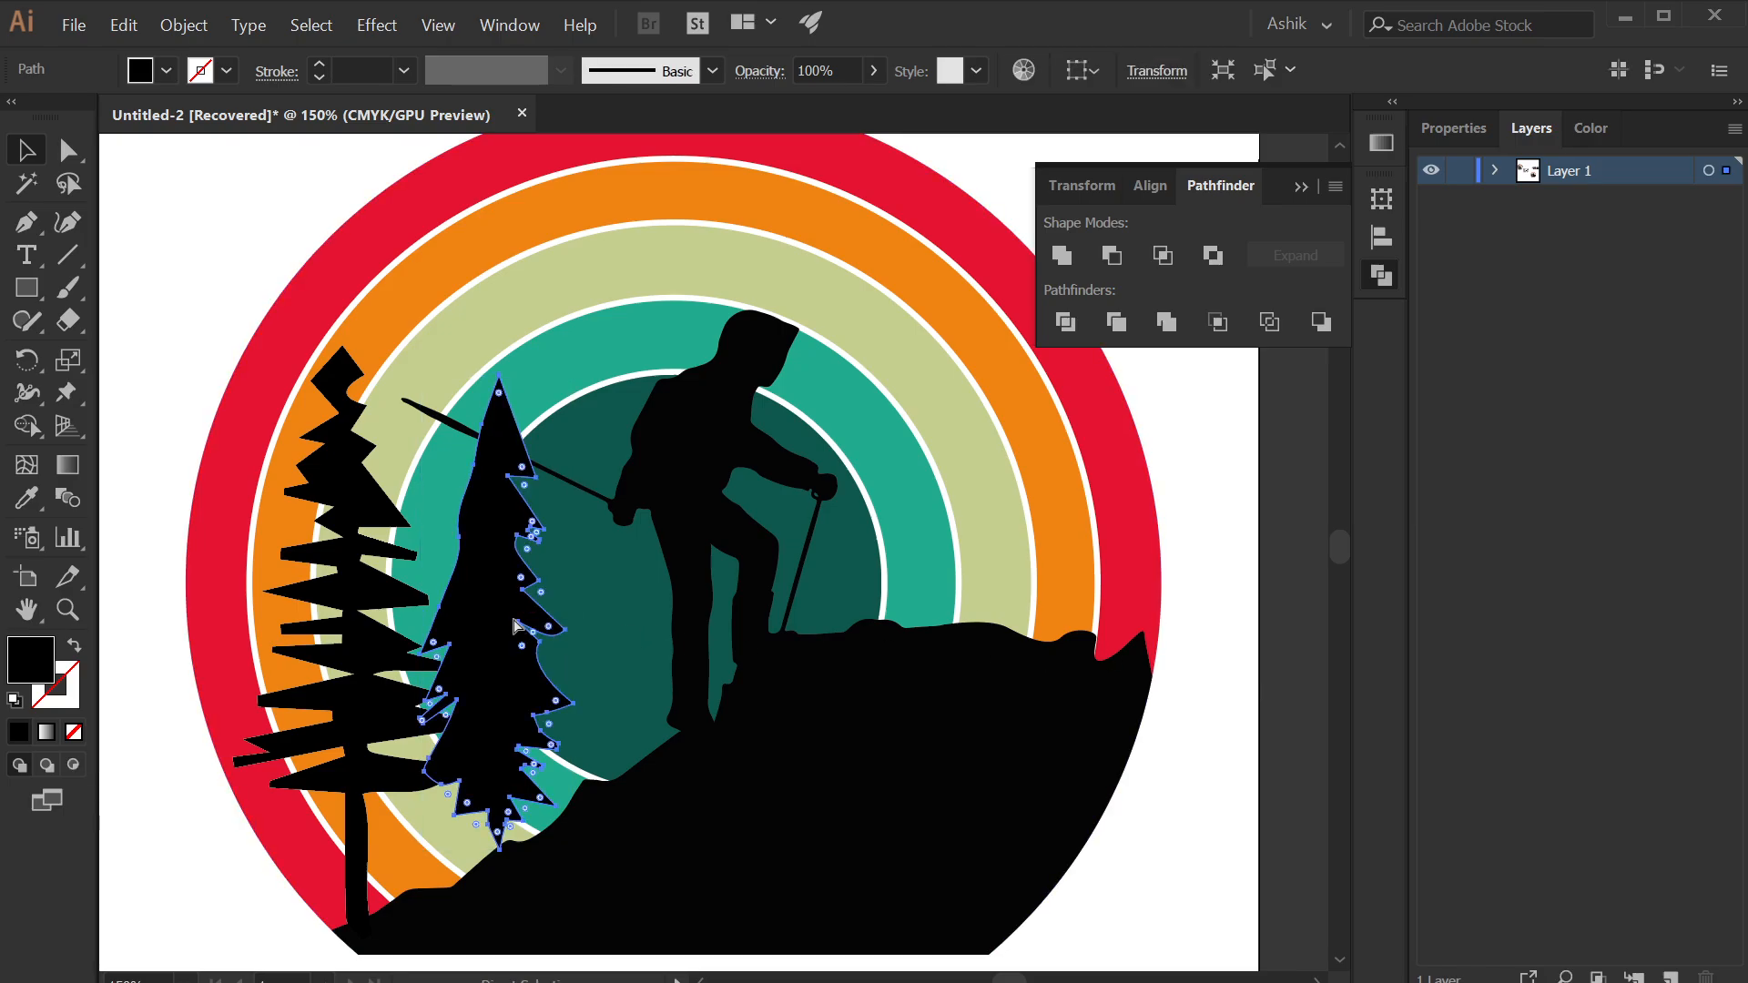
{"action": "key", "text": "ctrl+bracketleft"}
{"action": "key", "text": "ctrl+bracketleft"}
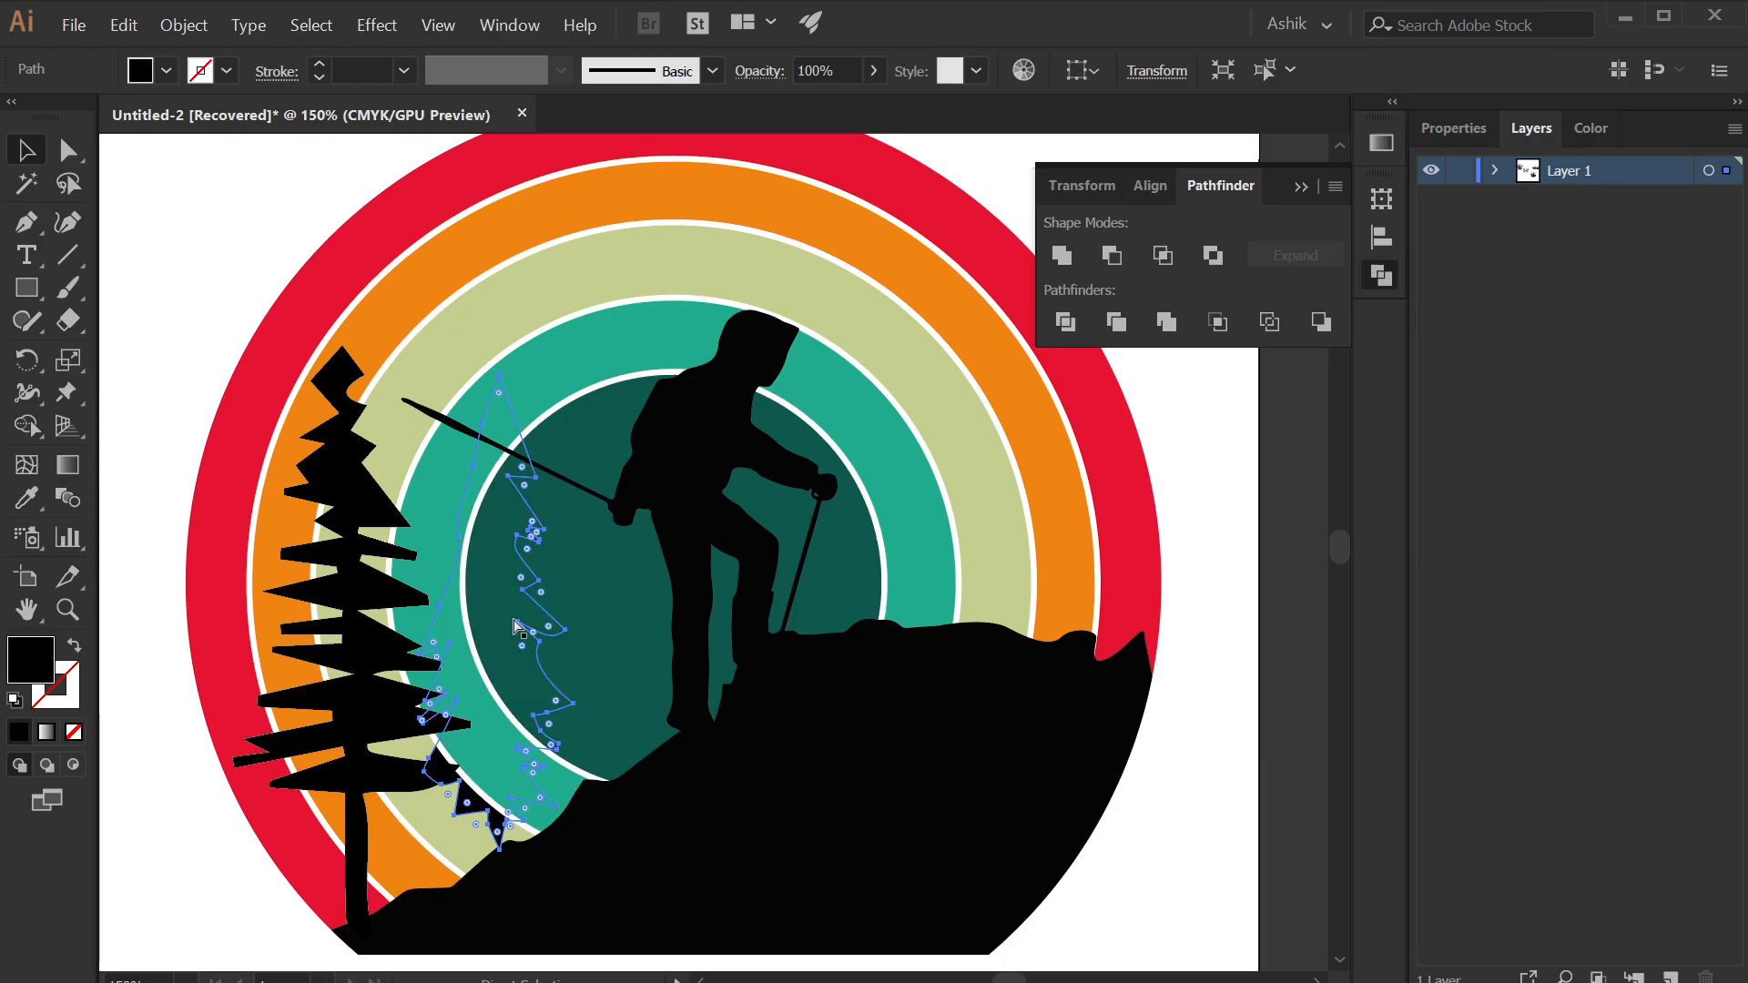
{"action": "key", "text": "ctrl+bracketright"}
{"action": "key", "text": "ctrl+bracketright"}
{"action": "key", "text": "v"}
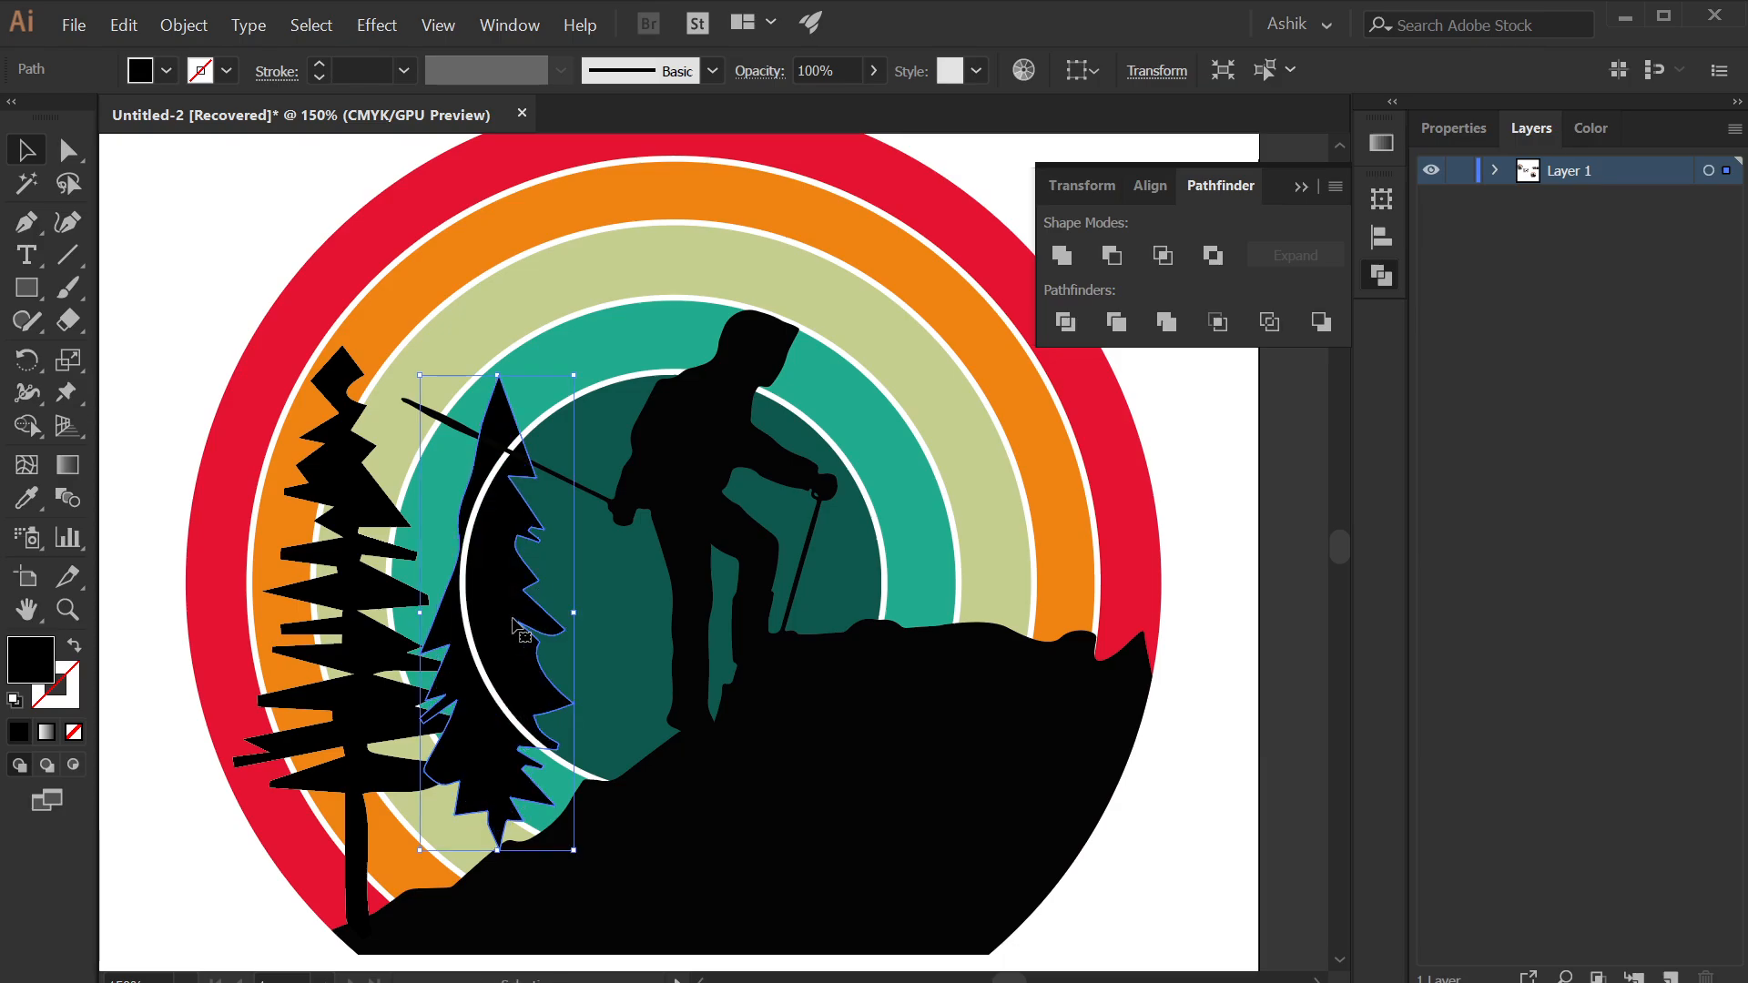
{"action": "key", "text": "v"}
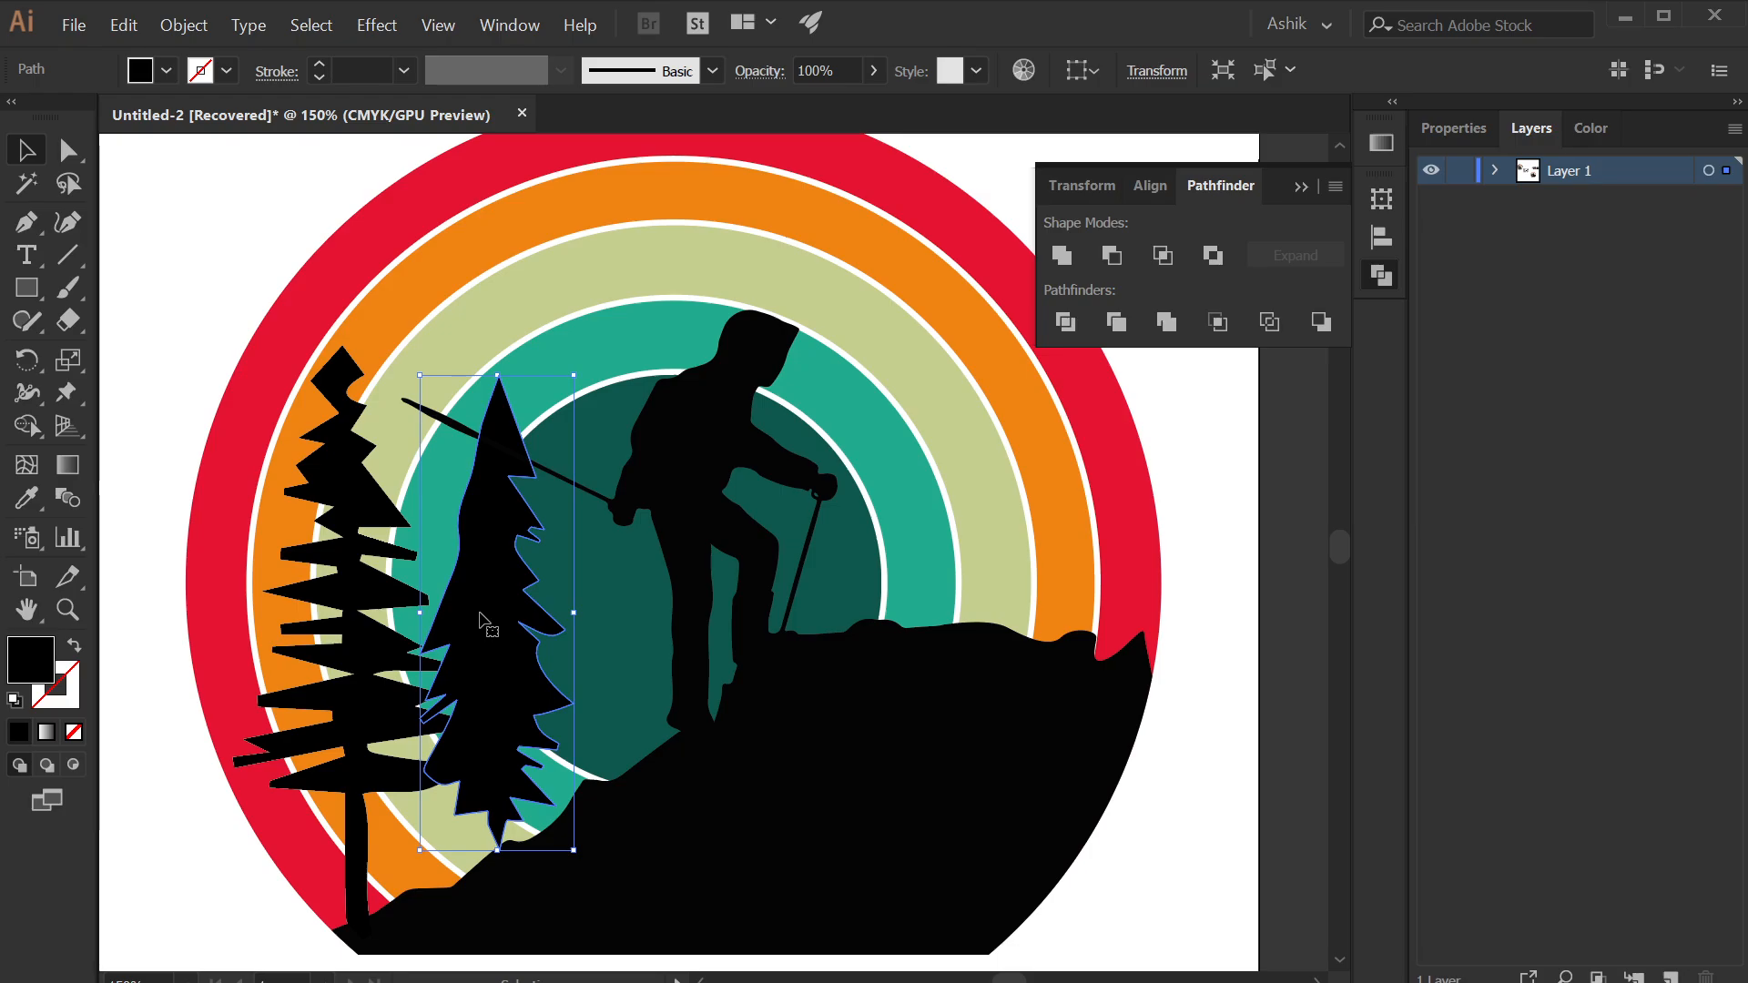
- Move the dense conifer down the slope so it overlaps the slender one, and scale the slender conifer up
{"action": "left_click_drag", "start_coordinate": [482, 626], "coordinate": [432, 665]}
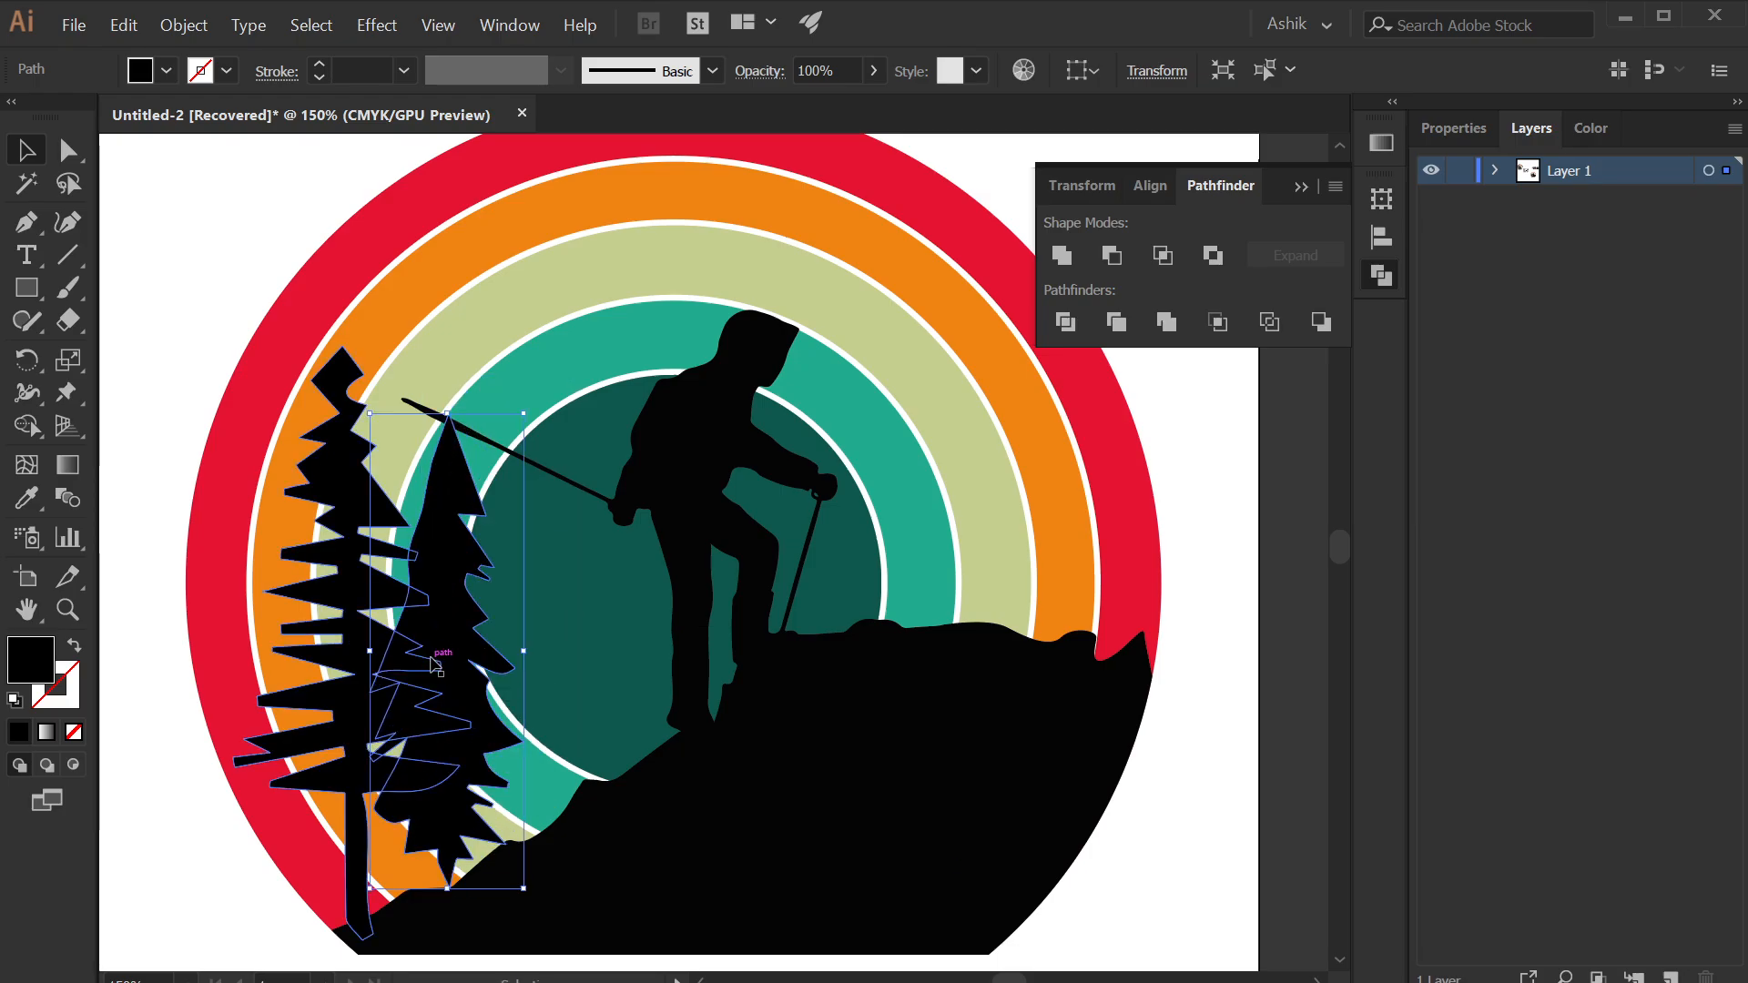
{"action": "left_click", "coordinate": [348, 363]}
{"action": "left_click_drag", "start_coordinate": [351, 346], "coordinate": [352, 232]}
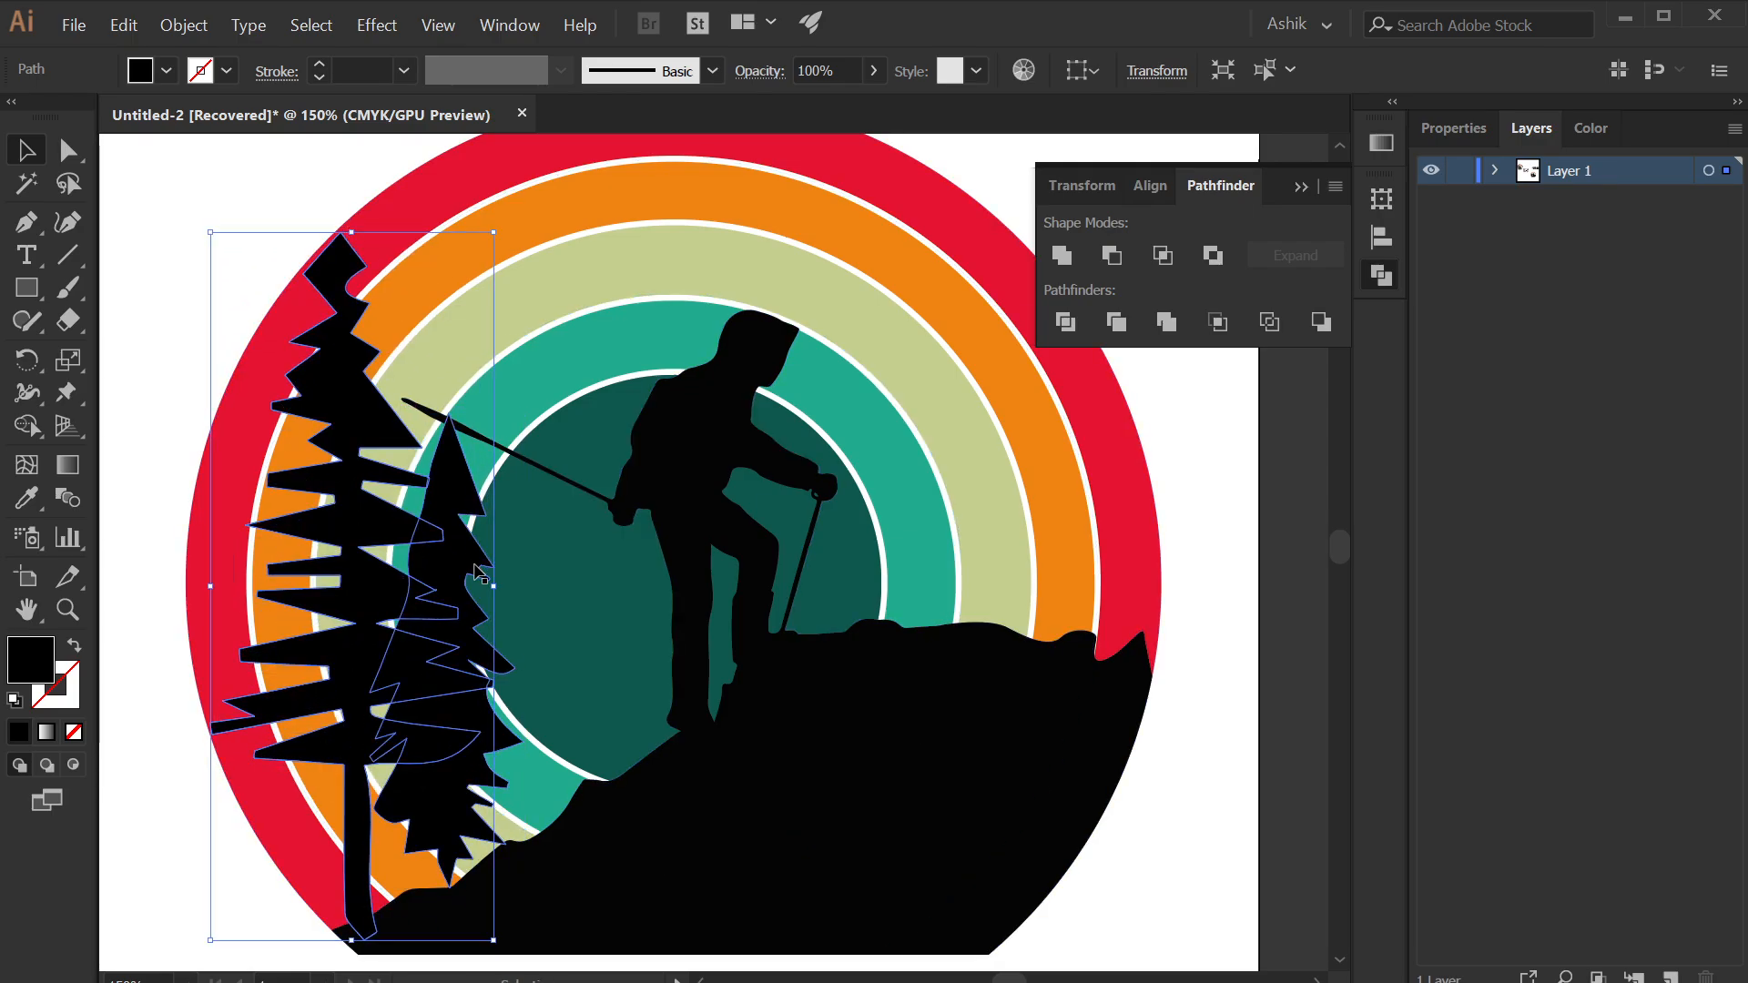
{"action": "left_click", "coordinate": [1145, 789]}
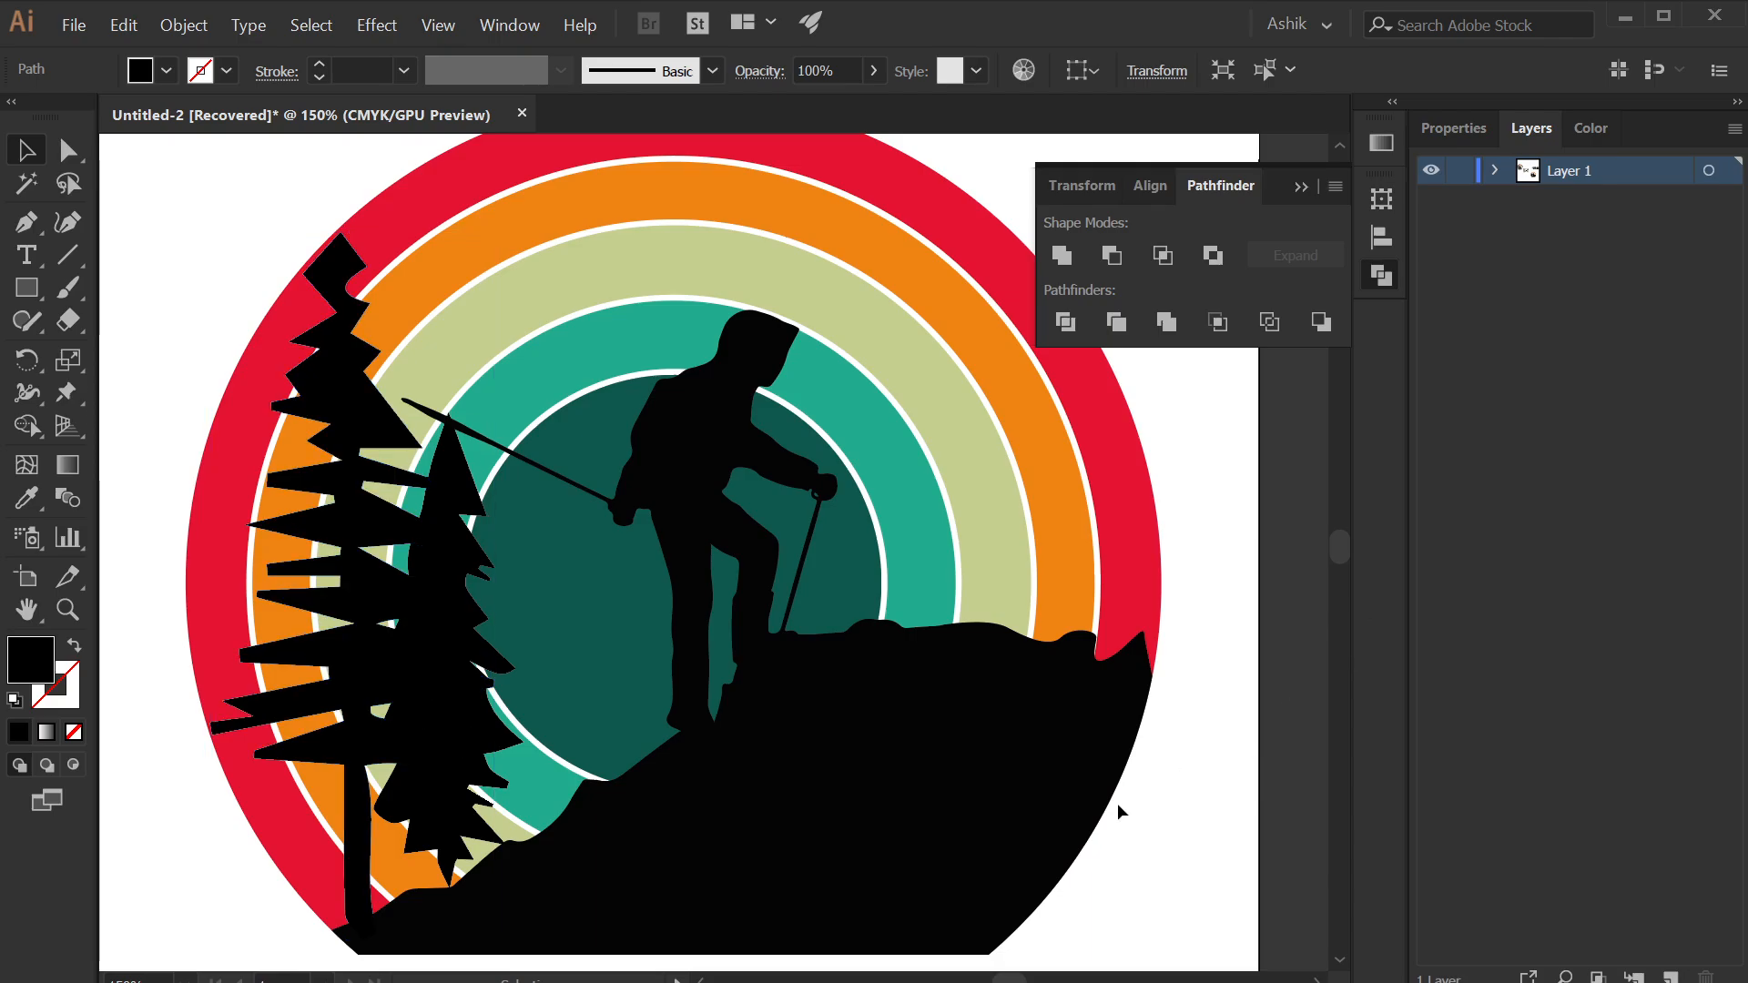
- Undo the accidental shift of the slender conifer and delete the dense conifer from the design
{"action": "left_click_drag", "start_coordinate": [994, 724], "coordinate": [794, 559]}
{"action": "left_click_drag", "start_coordinate": [230, 562], "coordinate": [260, 574]}
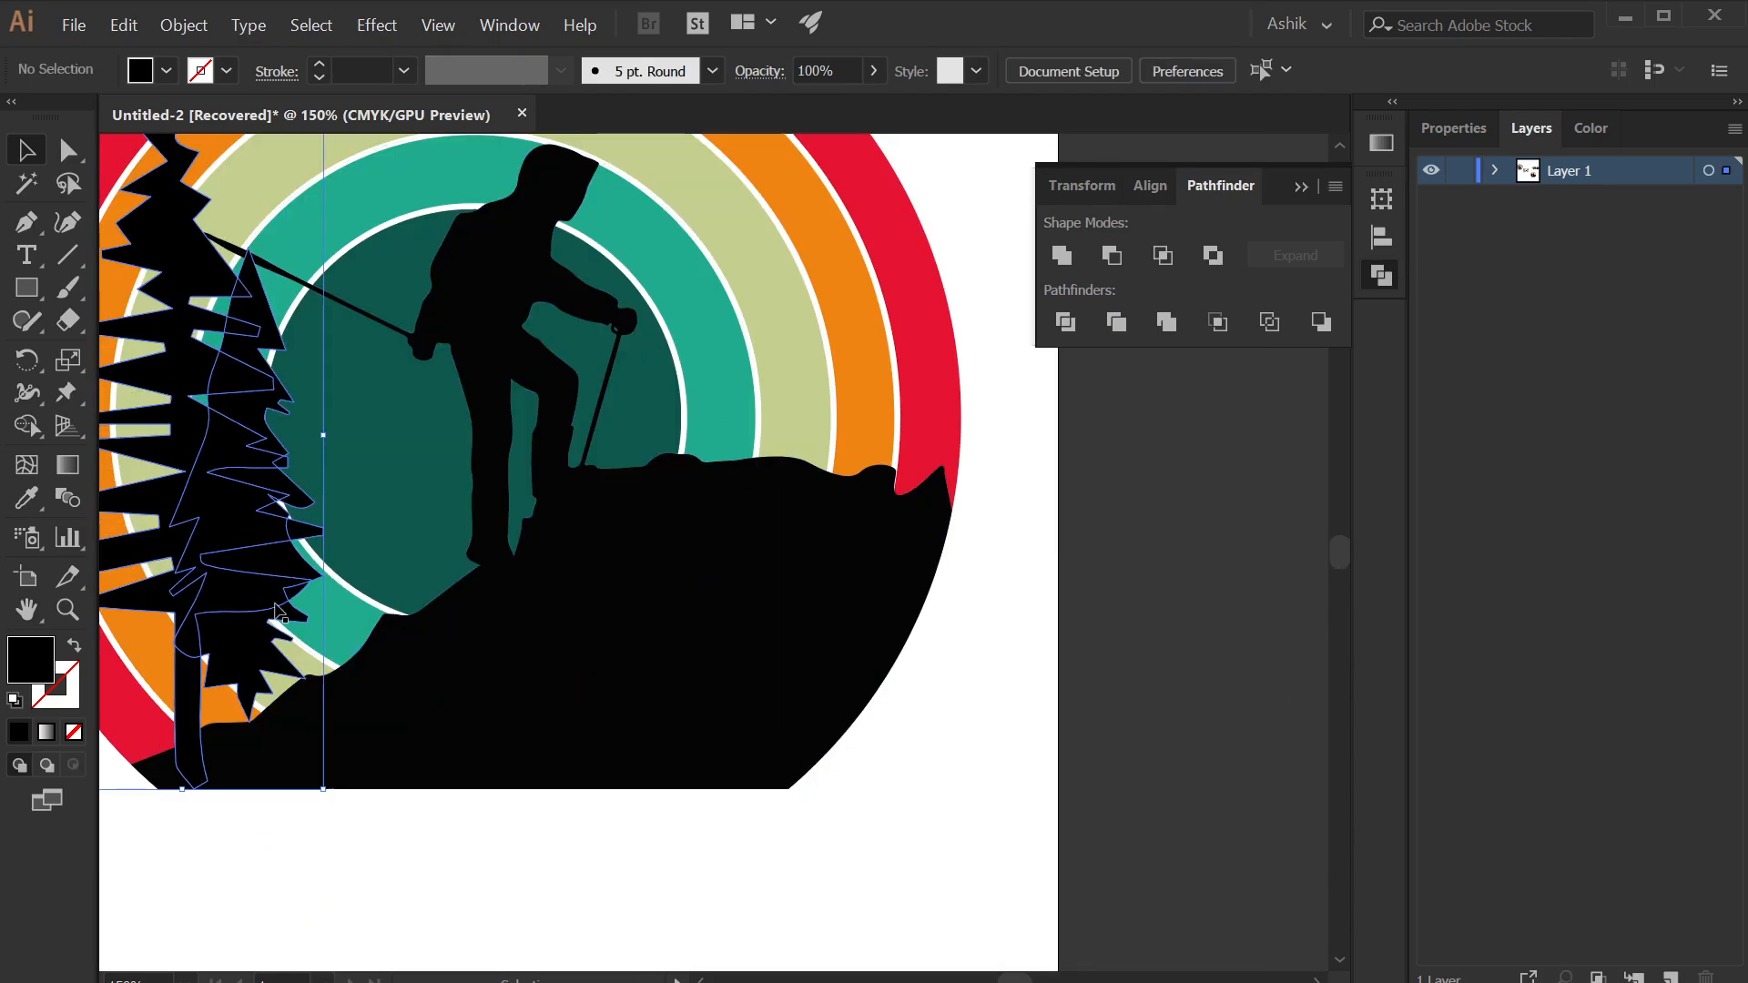
{"action": "key", "text": "ctrl+z"}
{"action": "left_click_drag", "start_coordinate": [702, 821], "coordinate": [1056, 796]}
{"action": "left_click", "coordinate": [614, 296]}
{"action": "key", "text": "Delete"}
{"action": "scroll", "coordinate": [657, 716], "scroll_direction": "down", "scroll_amount": 2}
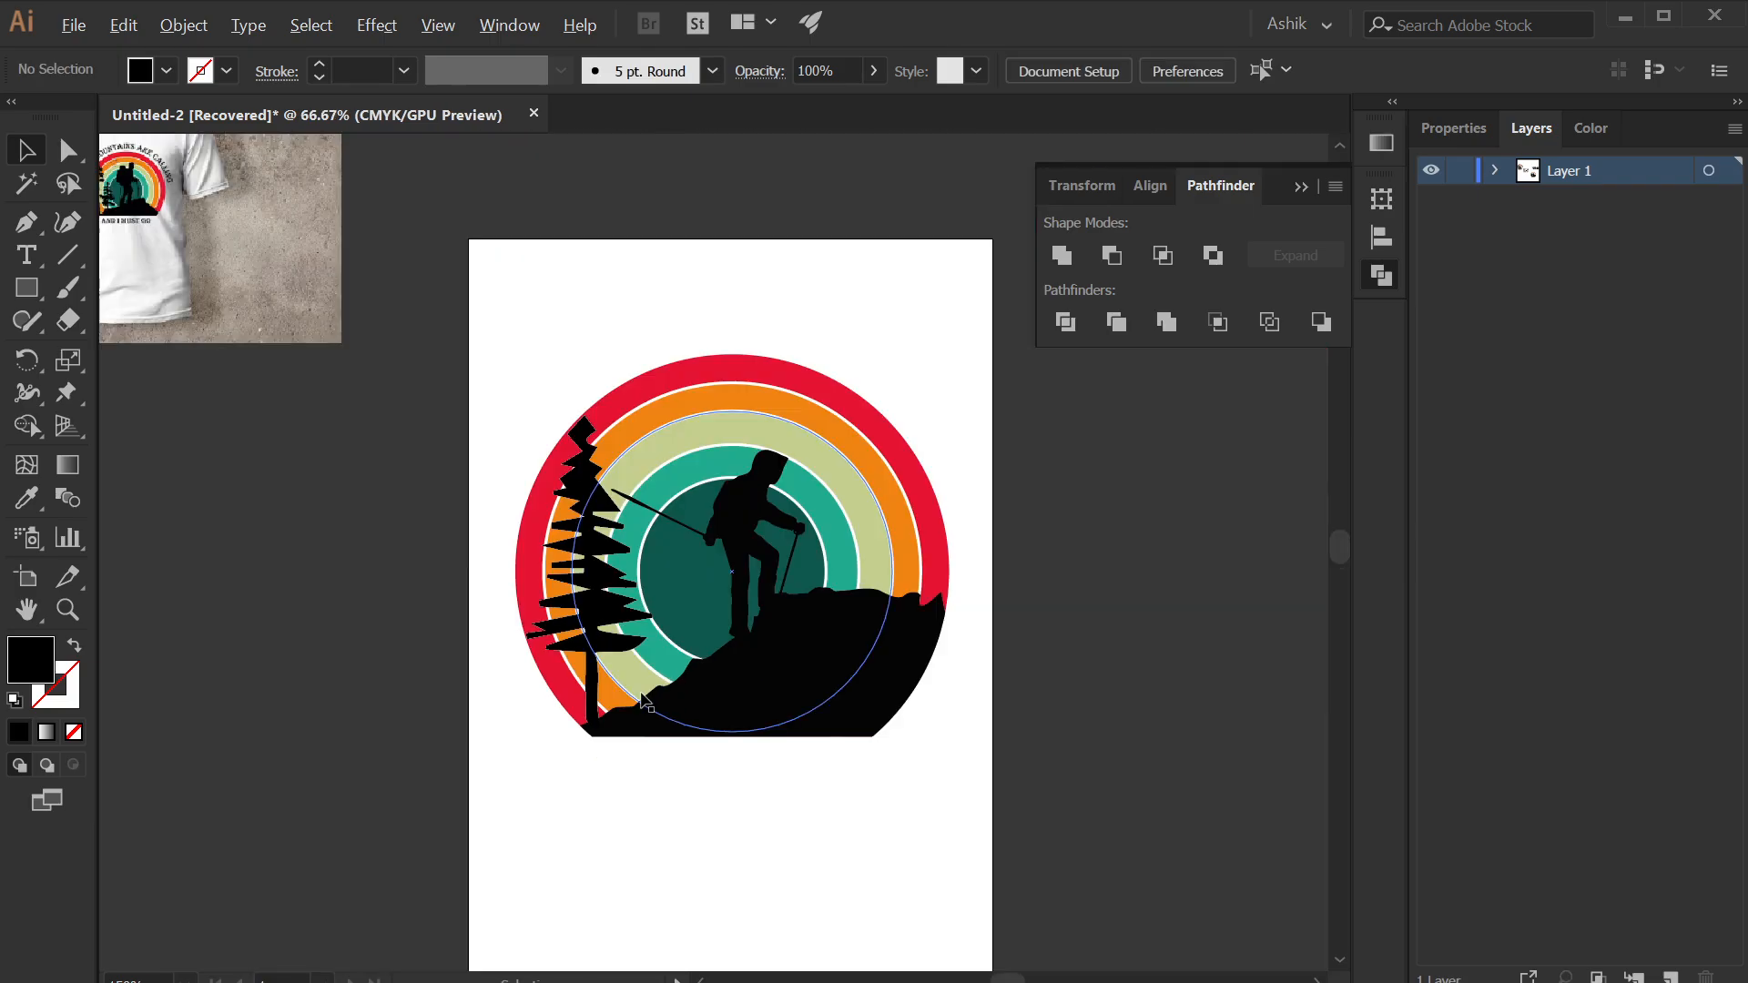
- Scale the remaining slender conifer down, keeping its trunk at the foot of the mountain
{"action": "left_click_drag", "start_coordinate": [804, 791], "coordinate": [777, 820]}
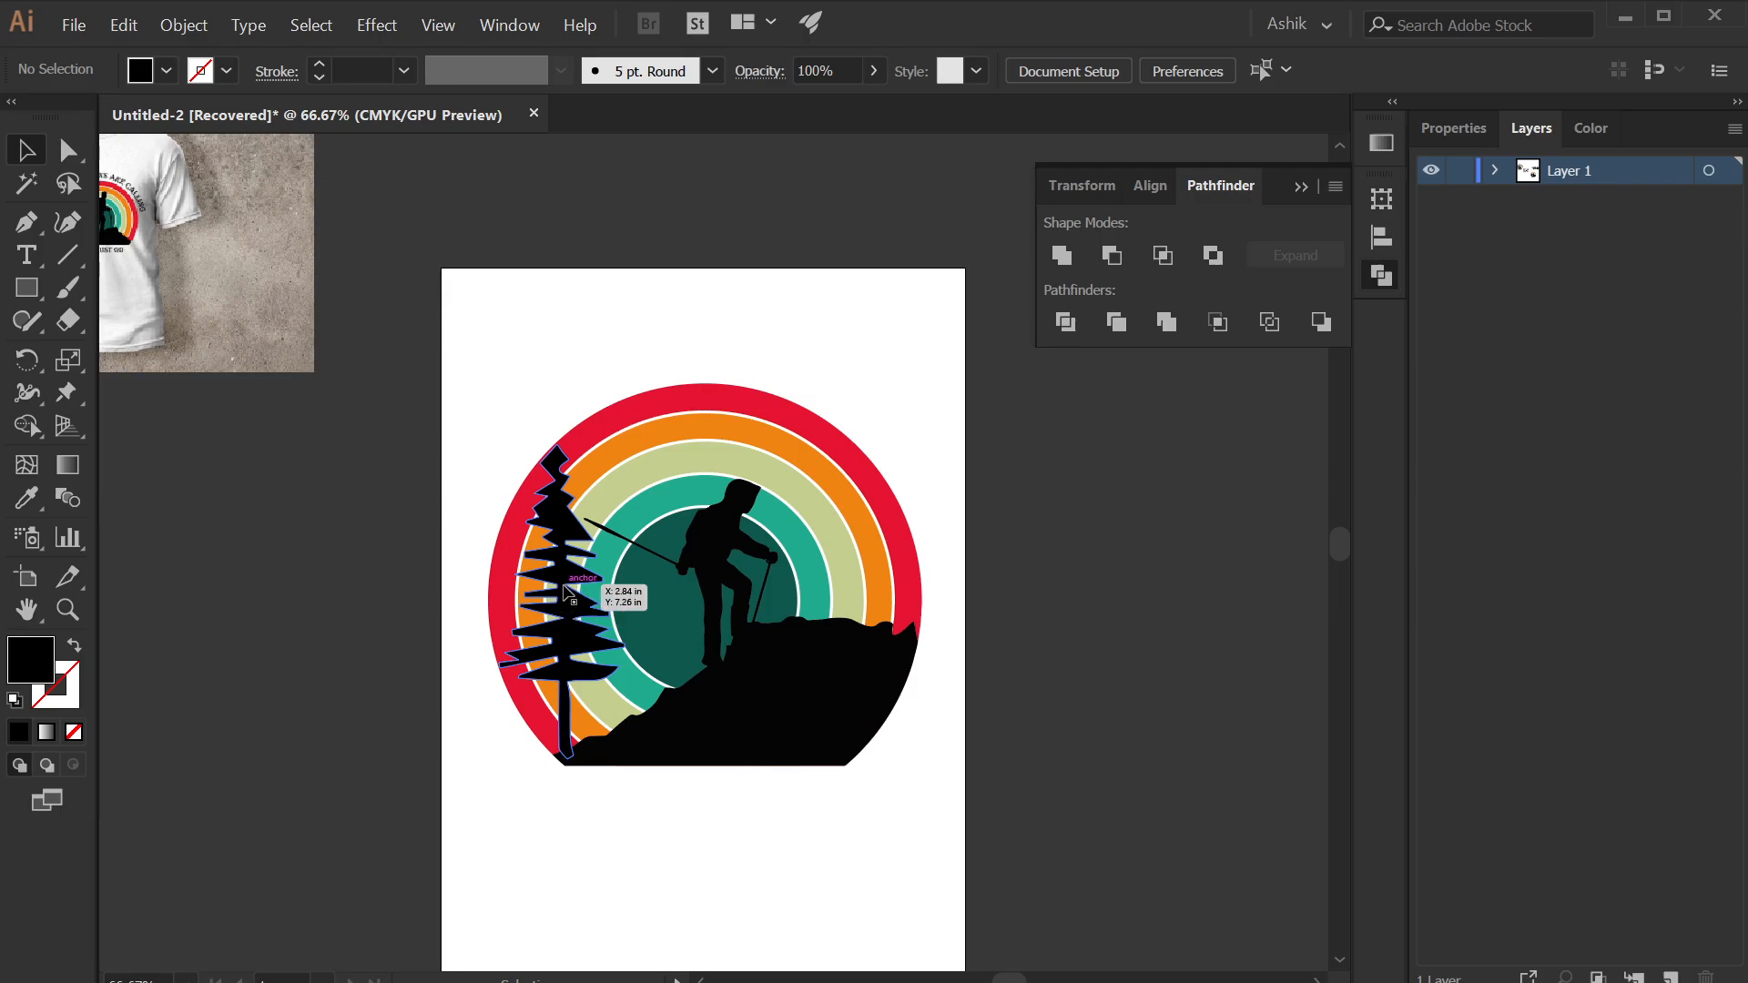
{"action": "left_click", "coordinate": [564, 601]}
{"action": "left_click_drag", "start_coordinate": [556, 445], "coordinate": [553, 499]}
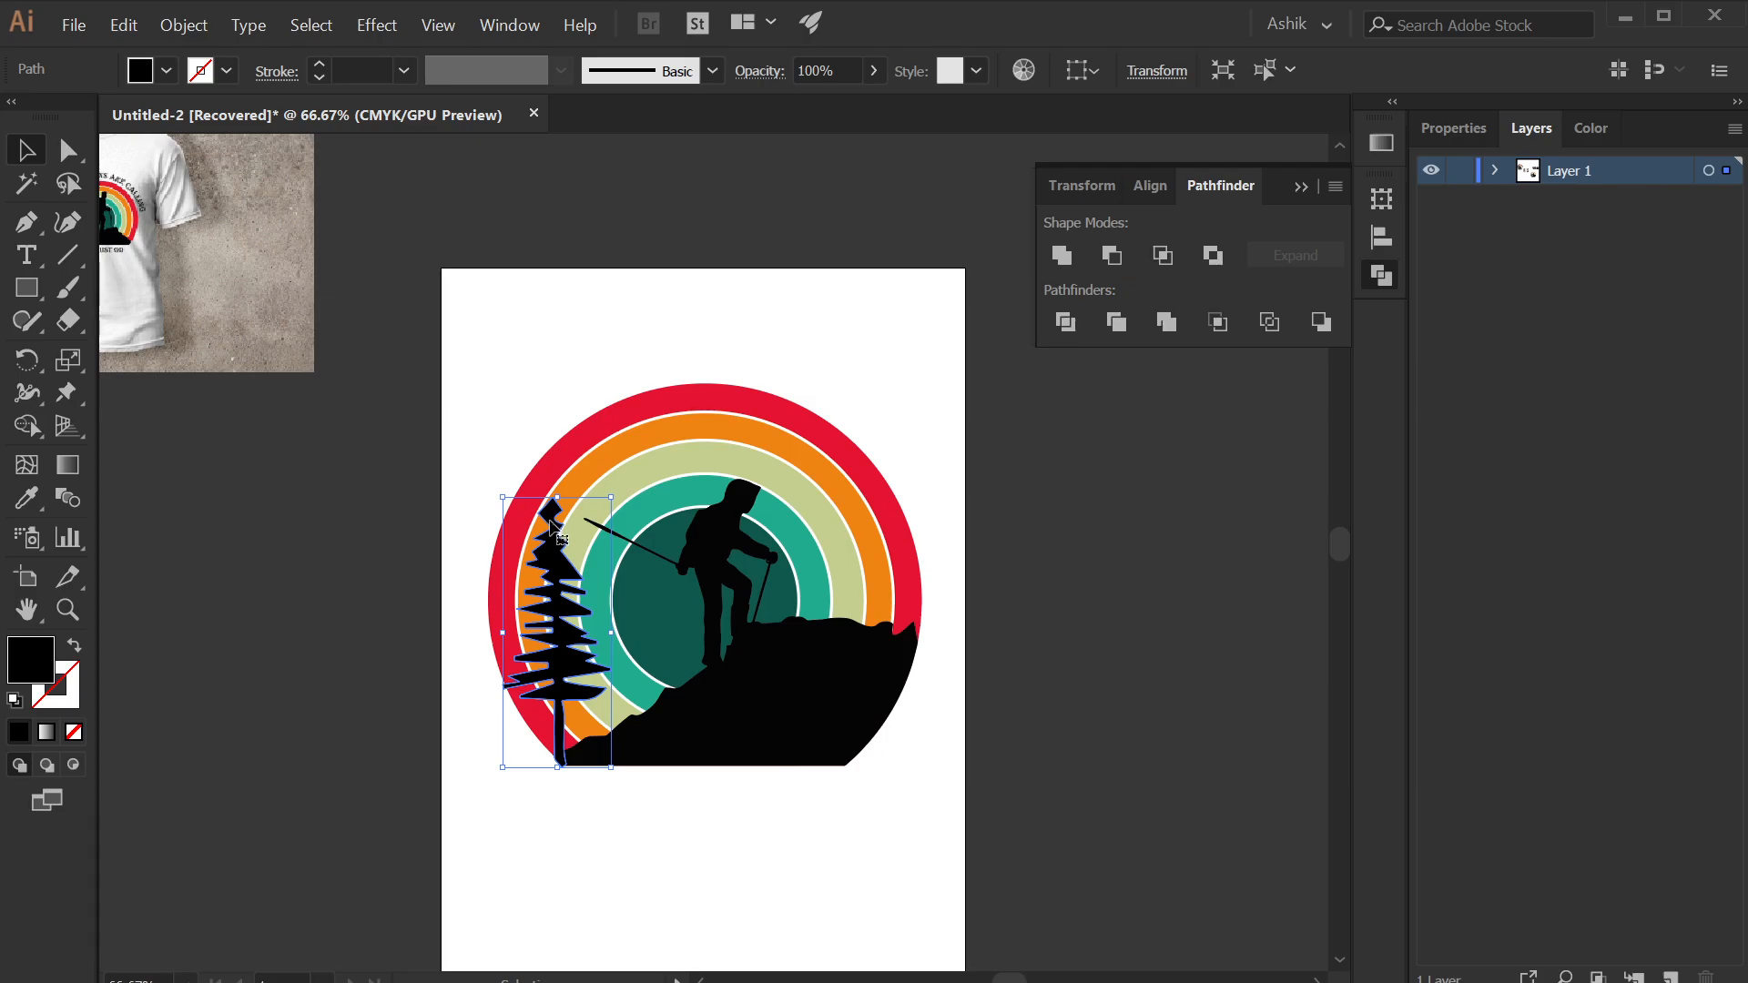
{"action": "left_click_drag", "start_coordinate": [557, 497], "coordinate": [556, 536]}
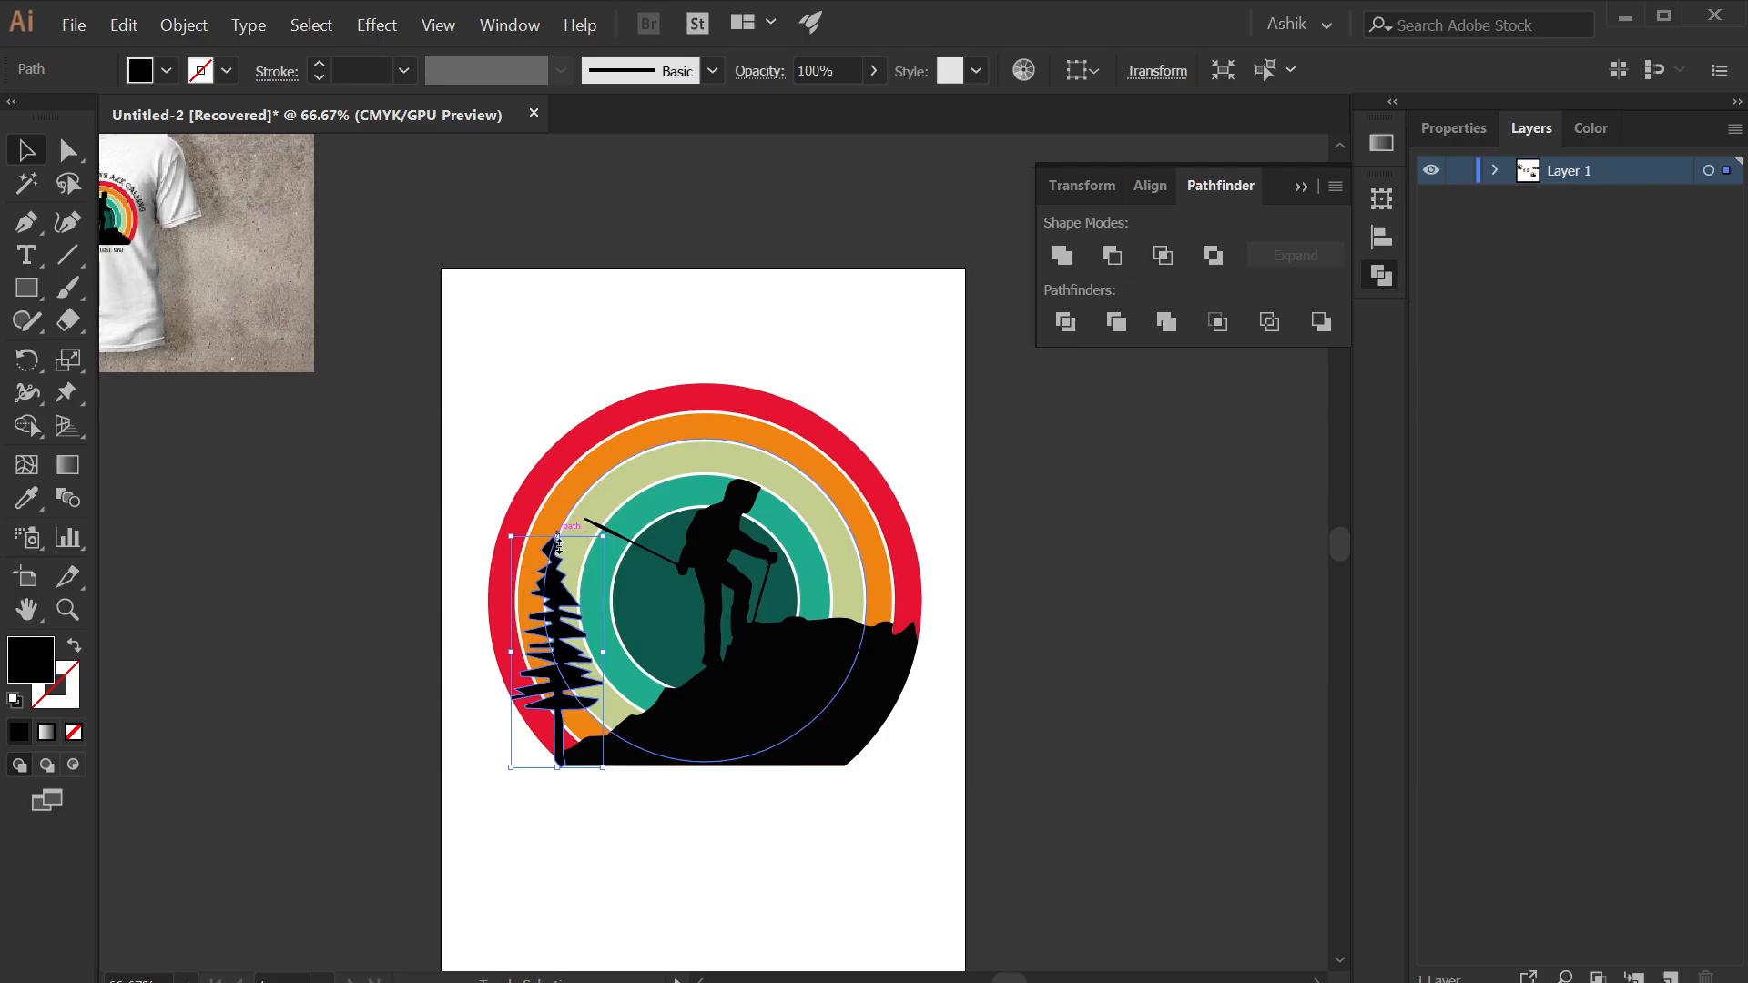
- Nudge the conifer so its trunk meets the foot of the mountain slope, and deselect it
{"action": "scroll", "coordinate": [565, 657], "scroll_direction": "up", "scroll_amount": 5}
{"action": "left_click_drag", "start_coordinate": [583, 707], "coordinate": [588, 355]}
{"action": "scroll", "coordinate": [608, 364], "scroll_direction": "down", "scroll_amount": 2}
{"action": "left_click", "coordinate": [492, 608]}
{"action": "left_click", "coordinate": [548, 713]}
{"action": "scroll", "coordinate": [548, 713], "scroll_direction": "down", "scroll_amount": 3}
{"action": "left_click_drag", "start_coordinate": [717, 744], "coordinate": [566, 817]}
{"action": "scroll", "coordinate": [391, 516], "scroll_direction": "up", "scroll_amount": 2}
{"action": "left_click_drag", "start_coordinate": [618, 651], "coordinate": [730, 437]}
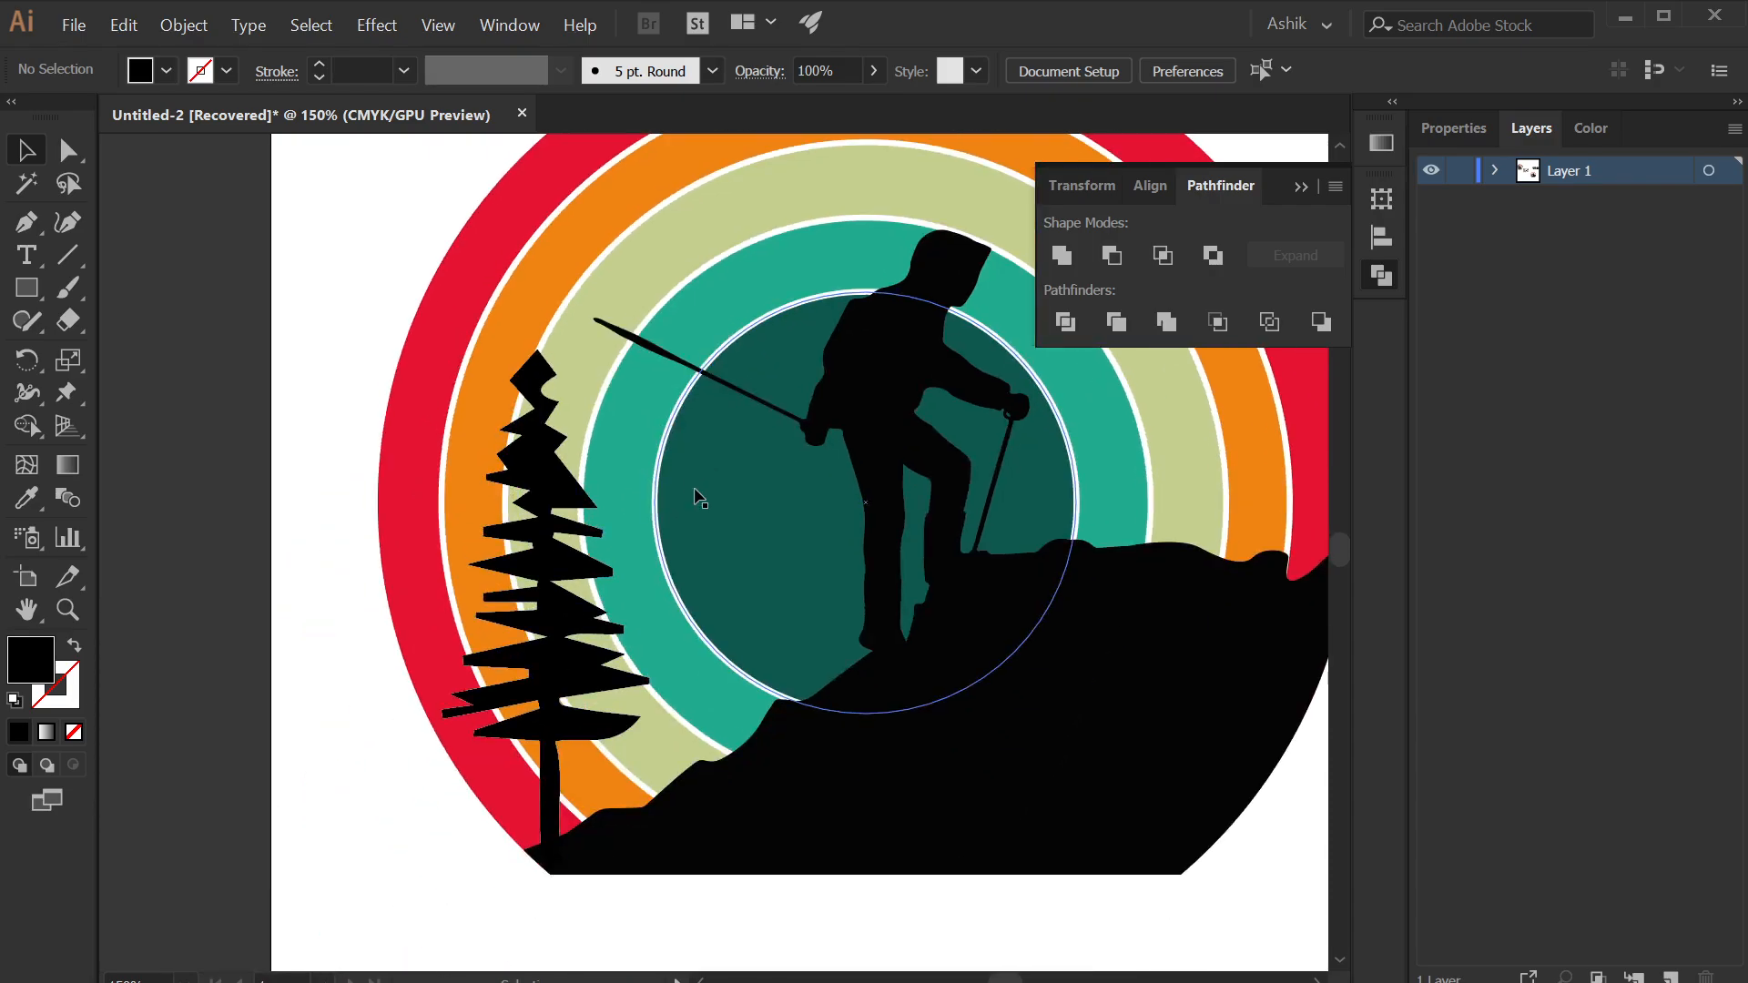
{"action": "key", "text": "ctrl+1"}
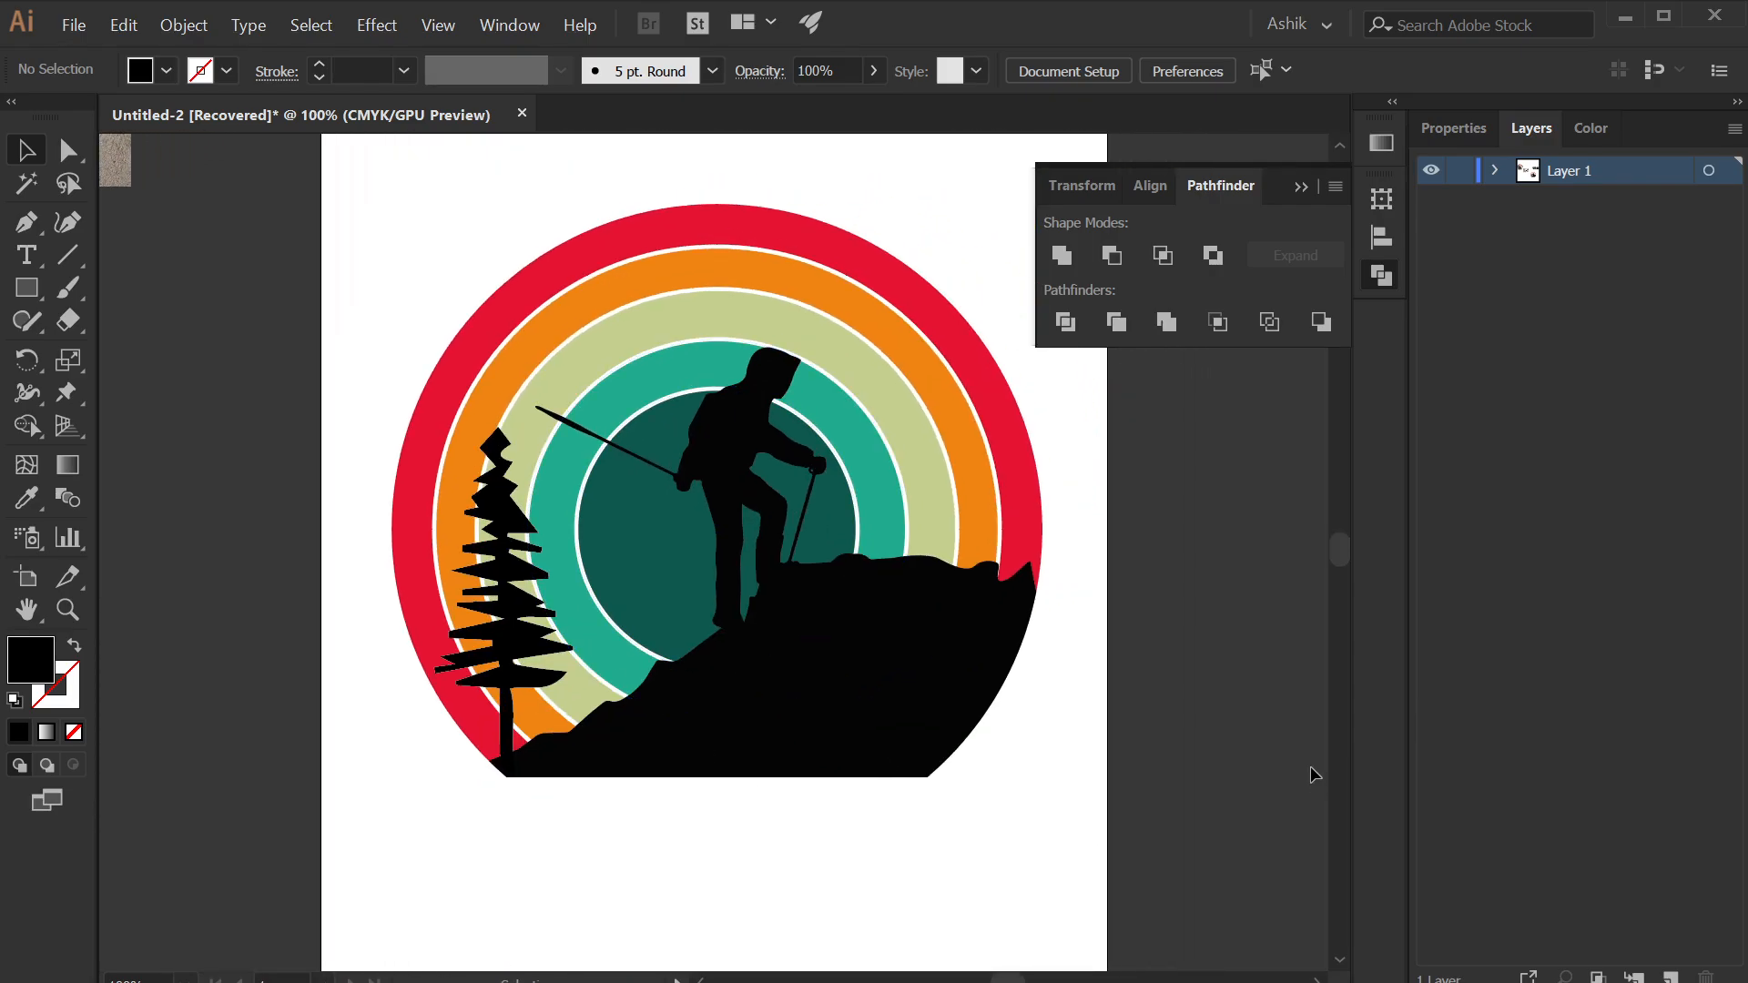
{"action": "scroll", "coordinate": [1220, 691], "scroll_direction": "up", "scroll_amount": 3}
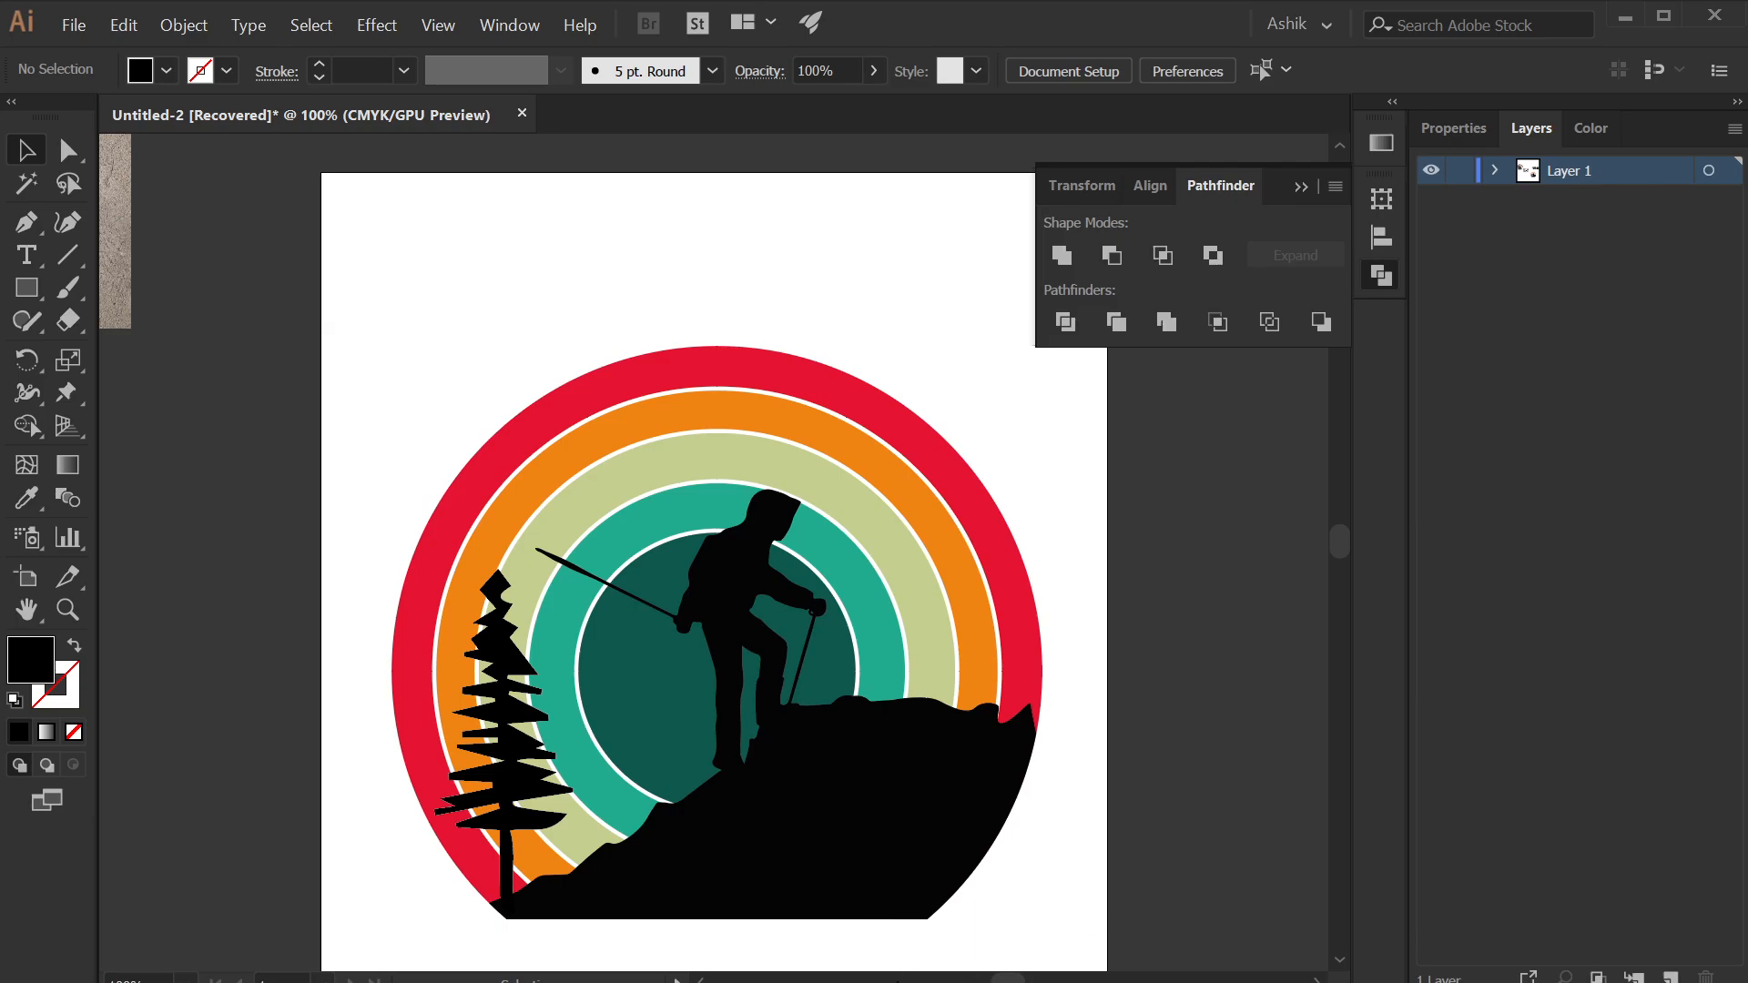
- Switch to the Edge browser and search Google Images for "flock of birds vector"
{"action": "key", "text": "super"}
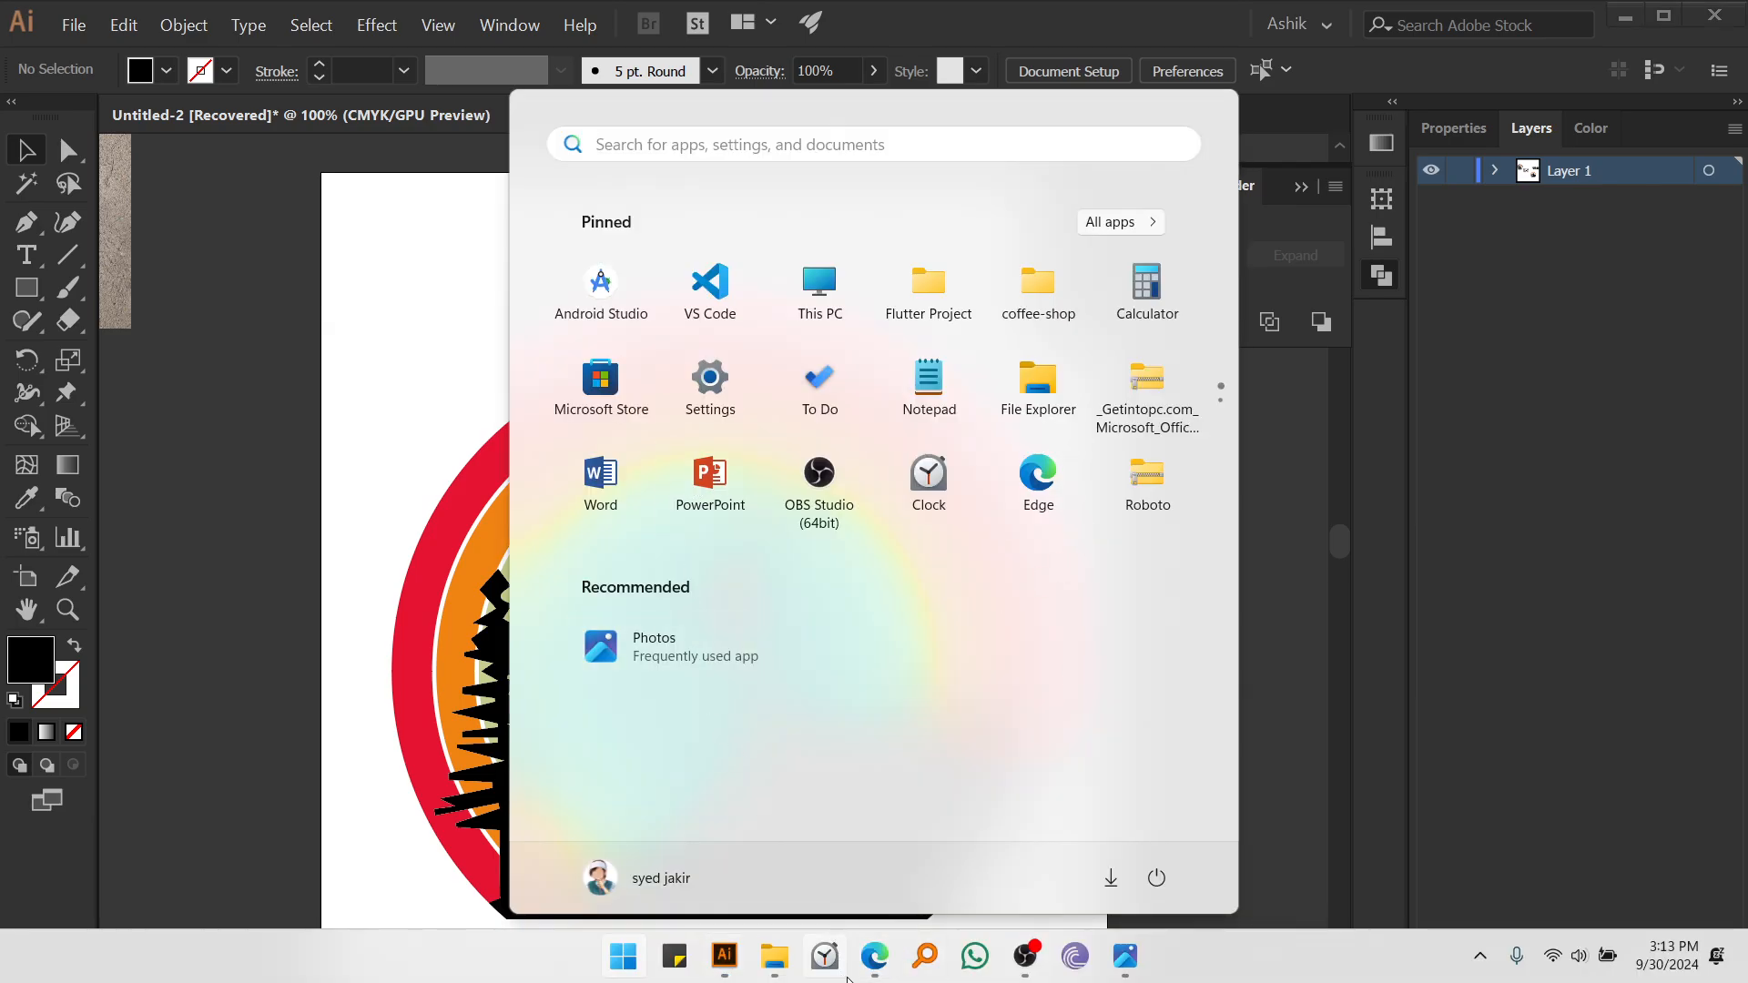
{"action": "left_click", "coordinate": [872, 957]}
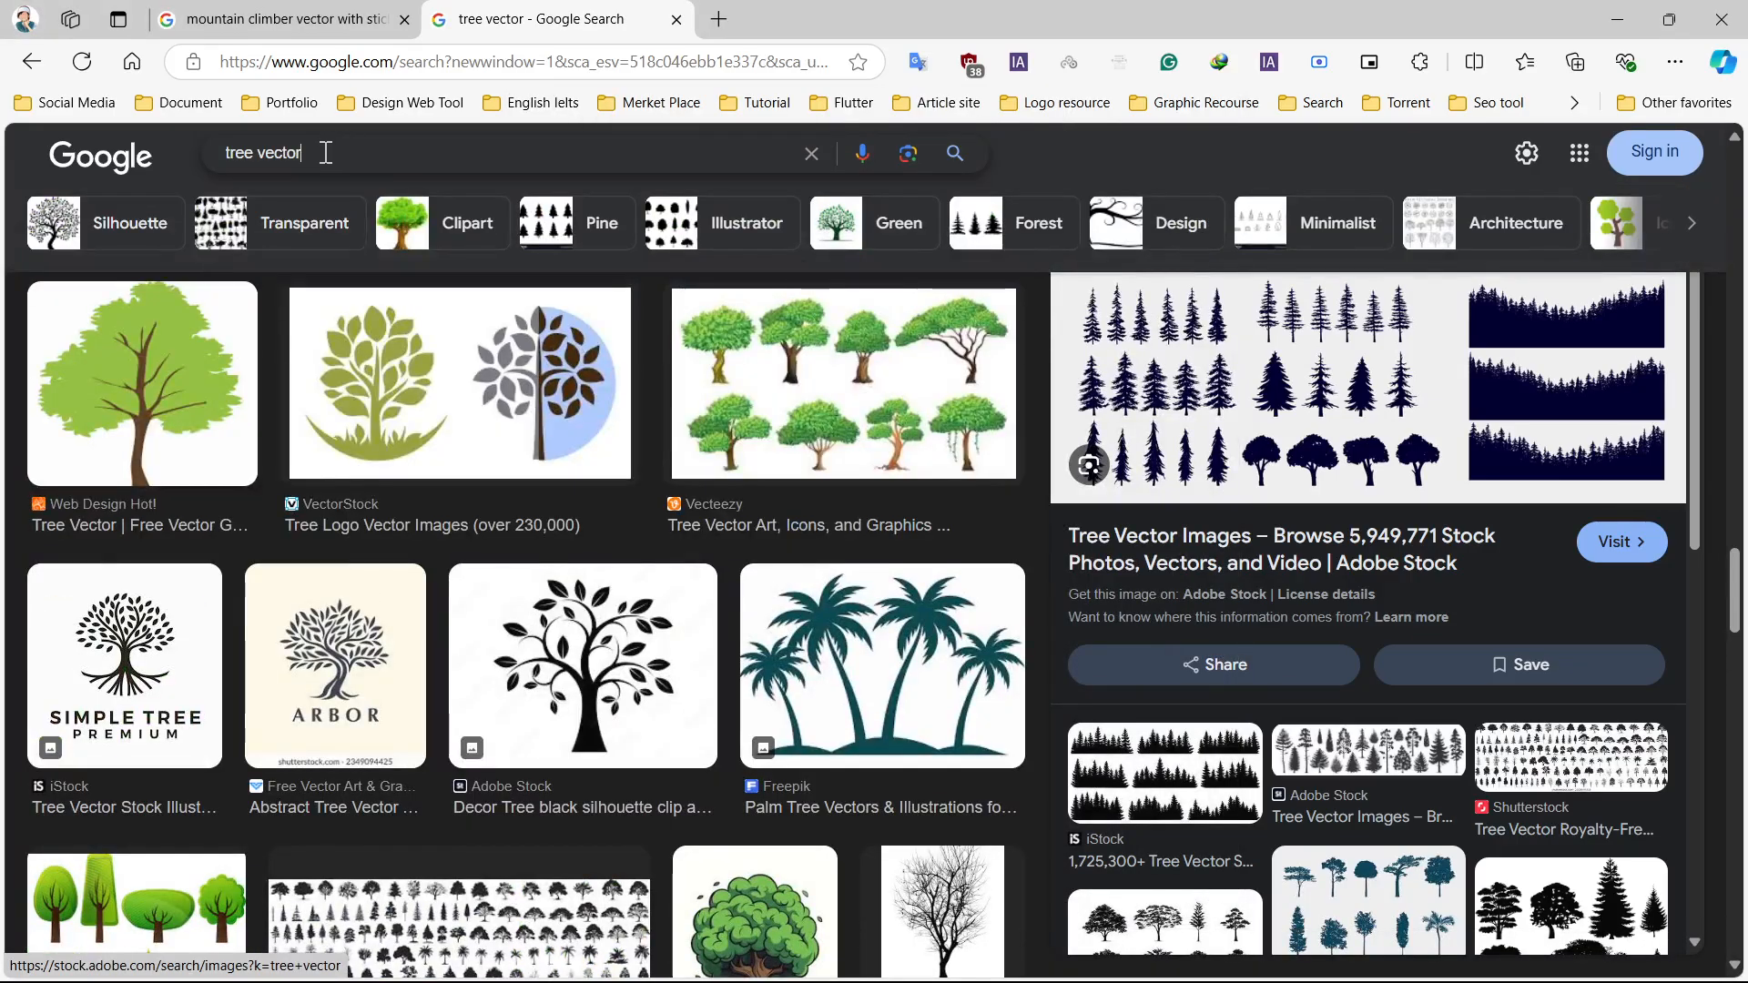
{"action": "key", "text": "ctrl+a"}
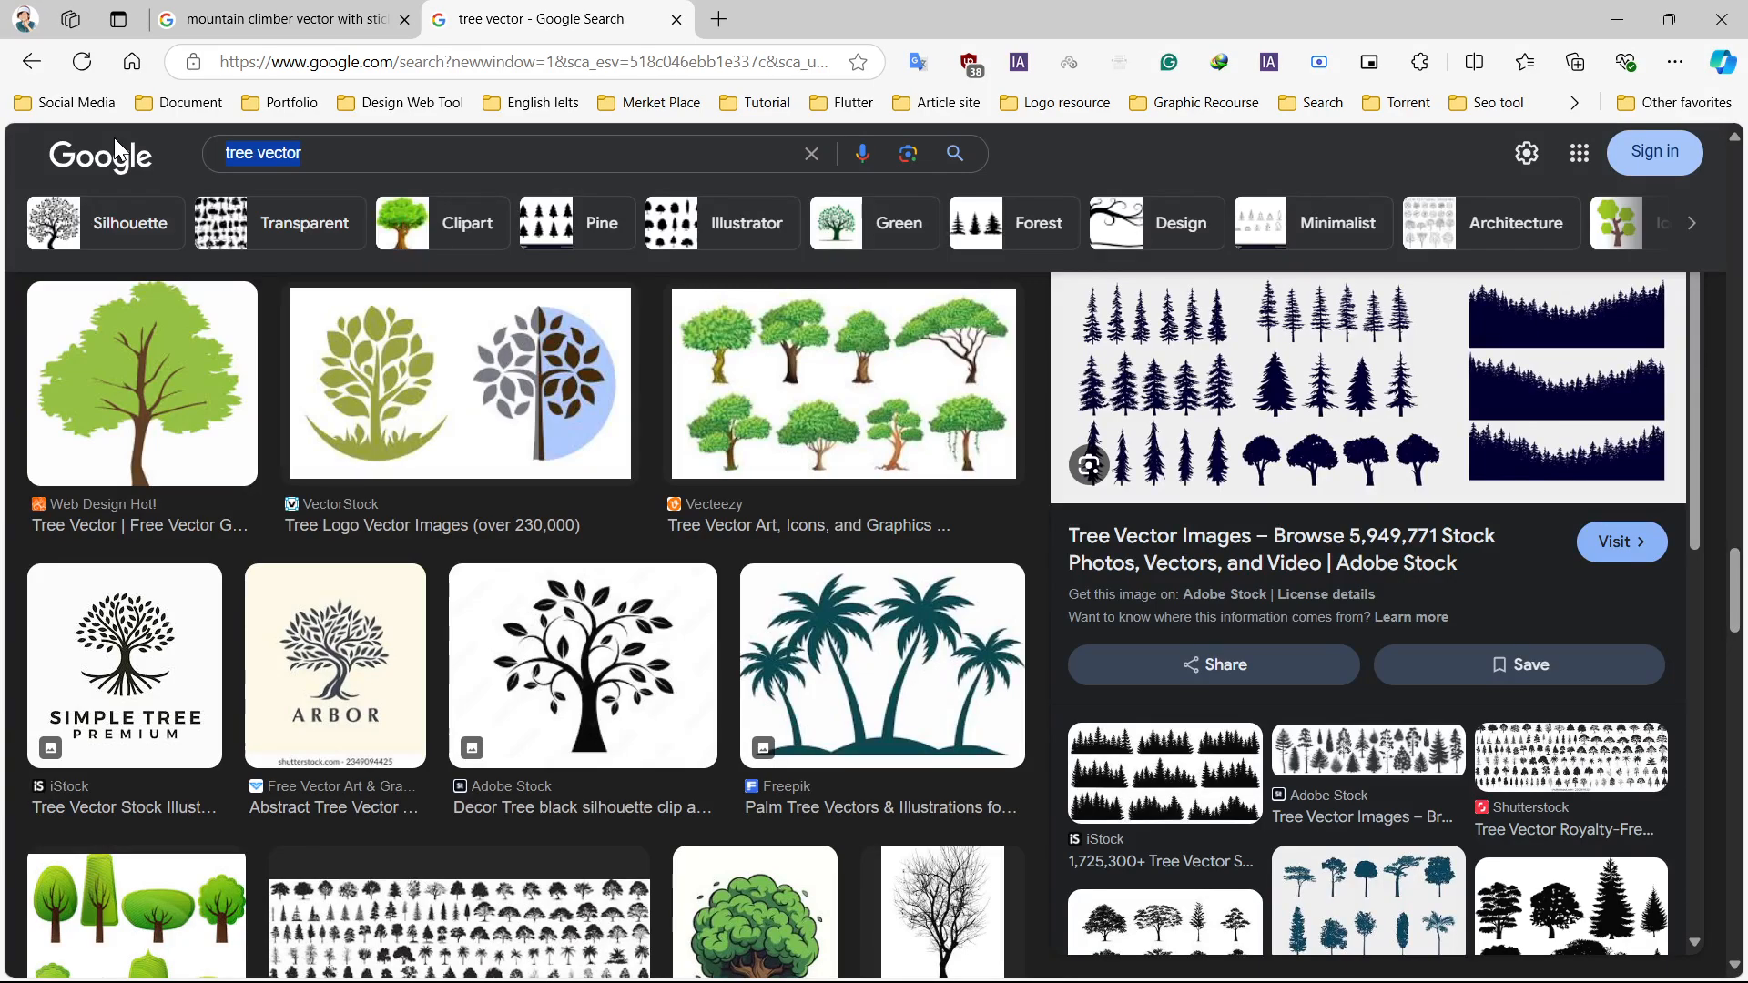
{"action": "type", "text": "flock"}
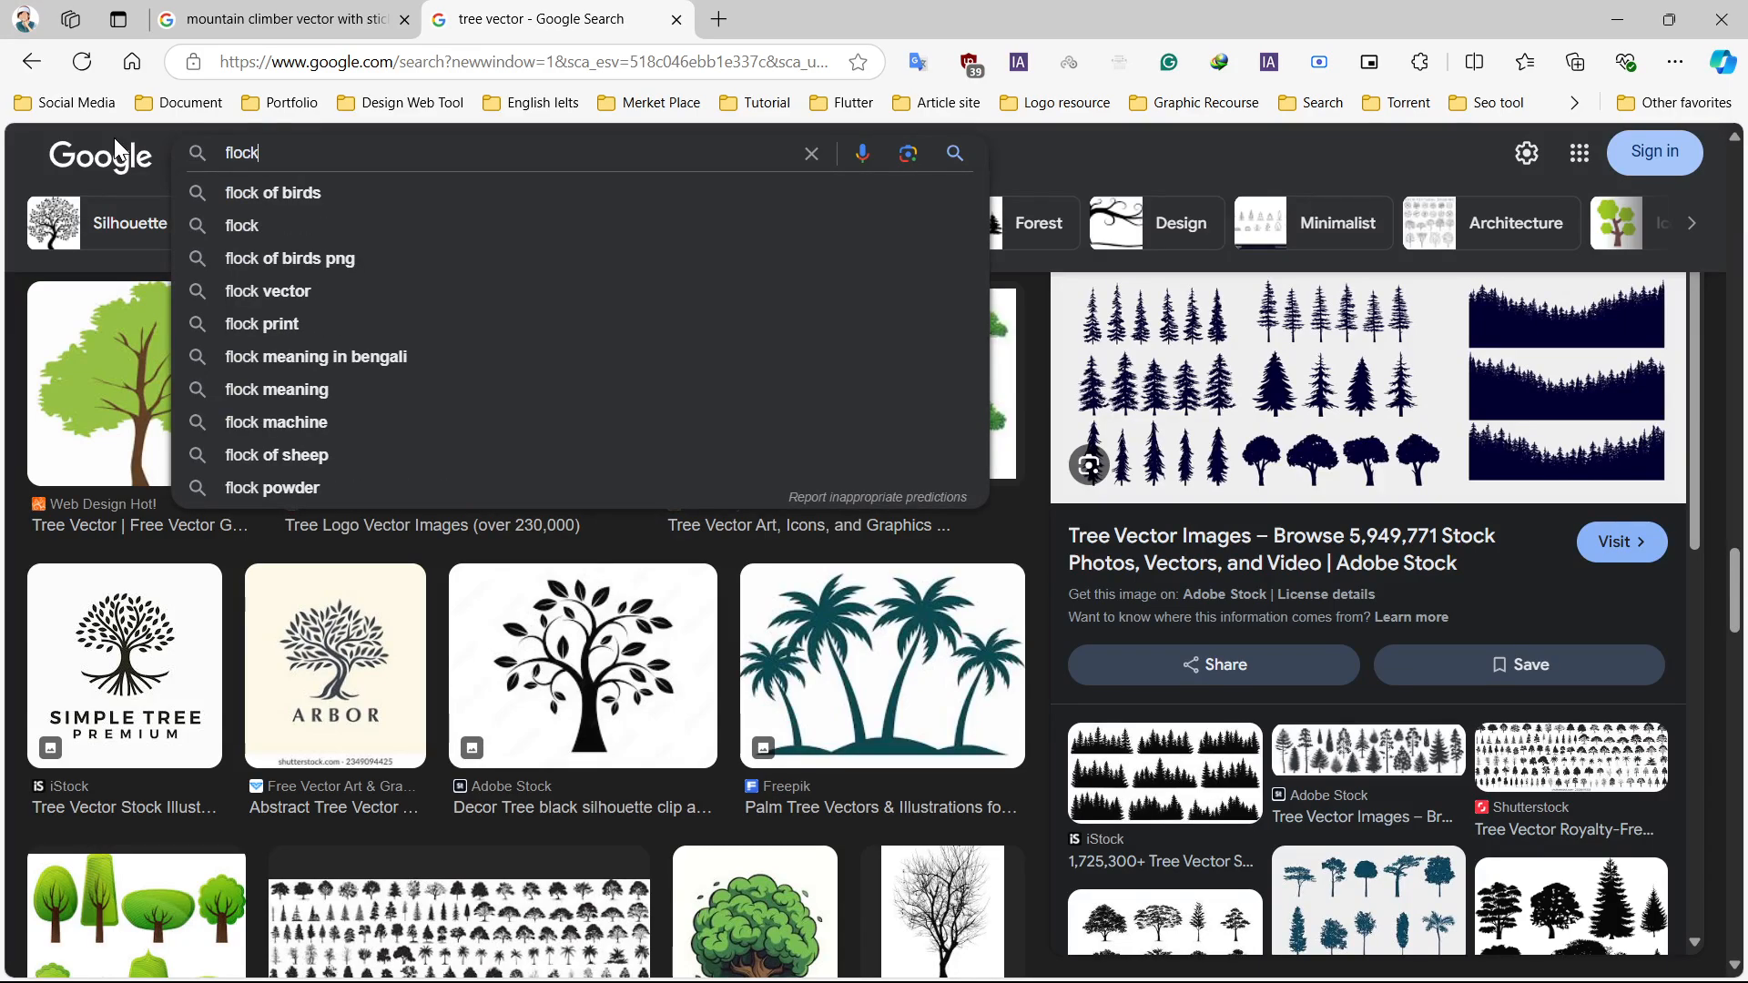
{"action": "key", "text": "Down"}
{"action": "key", "text": "Up"}
{"action": "key", "text": "Down"}
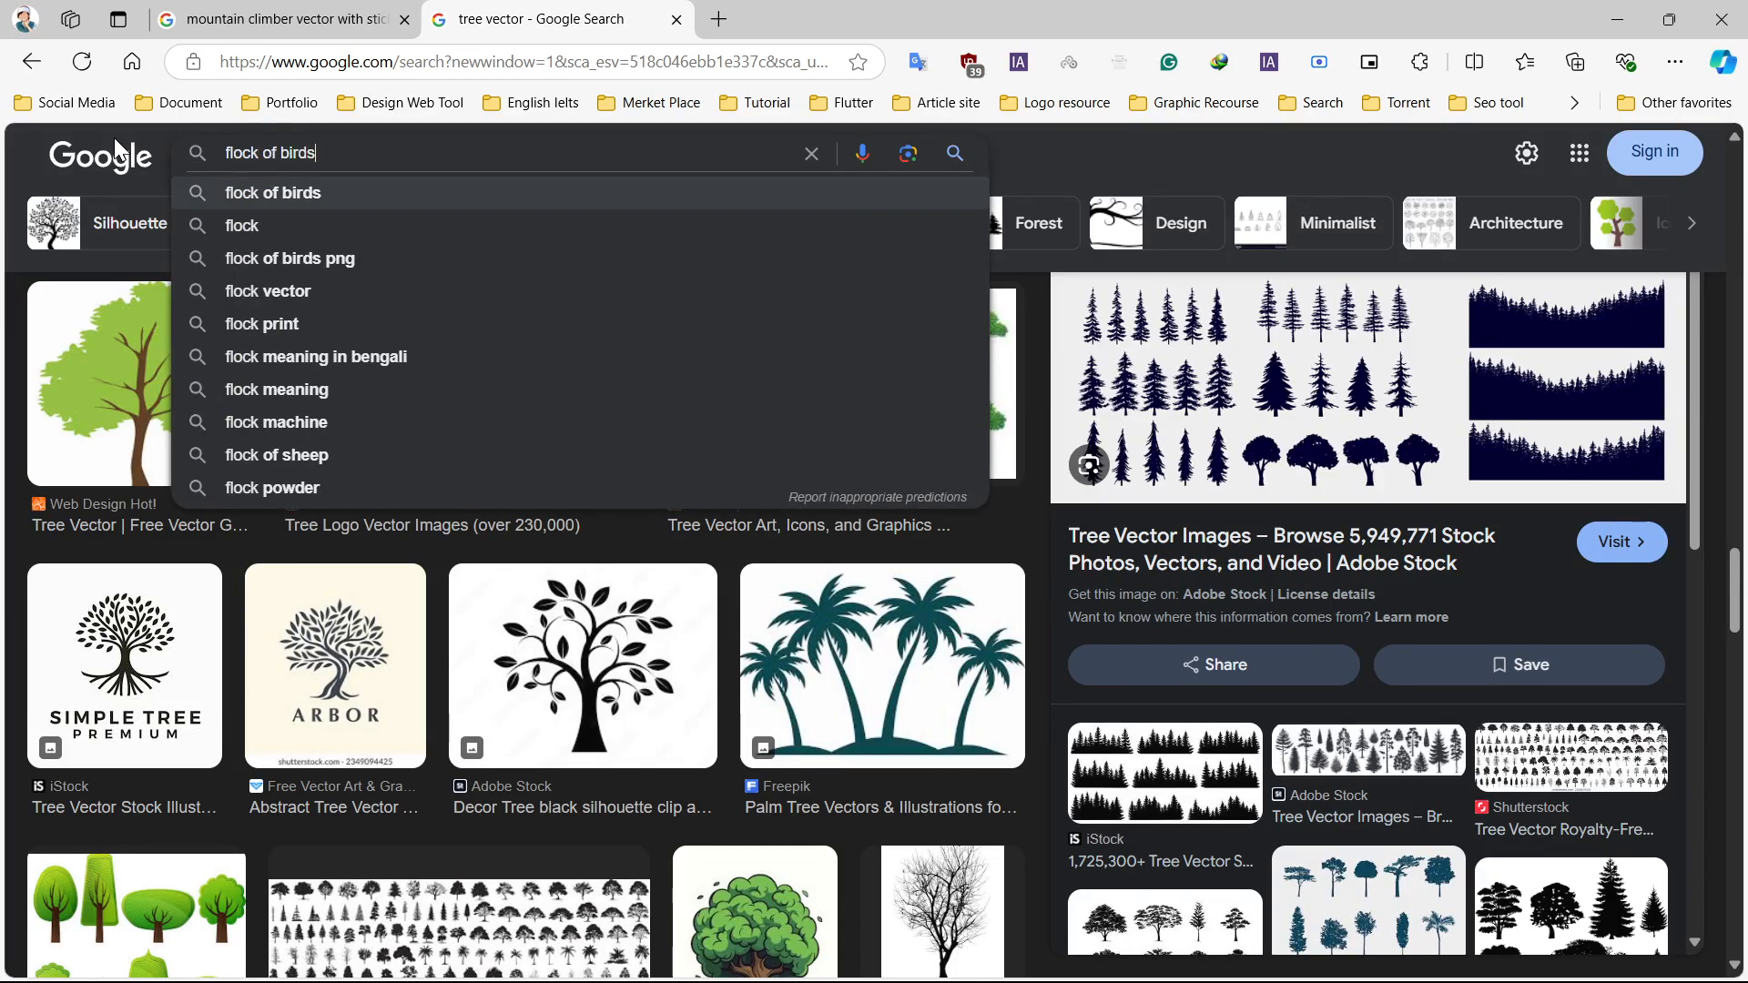
{"action": "type", "text": "vecot"}
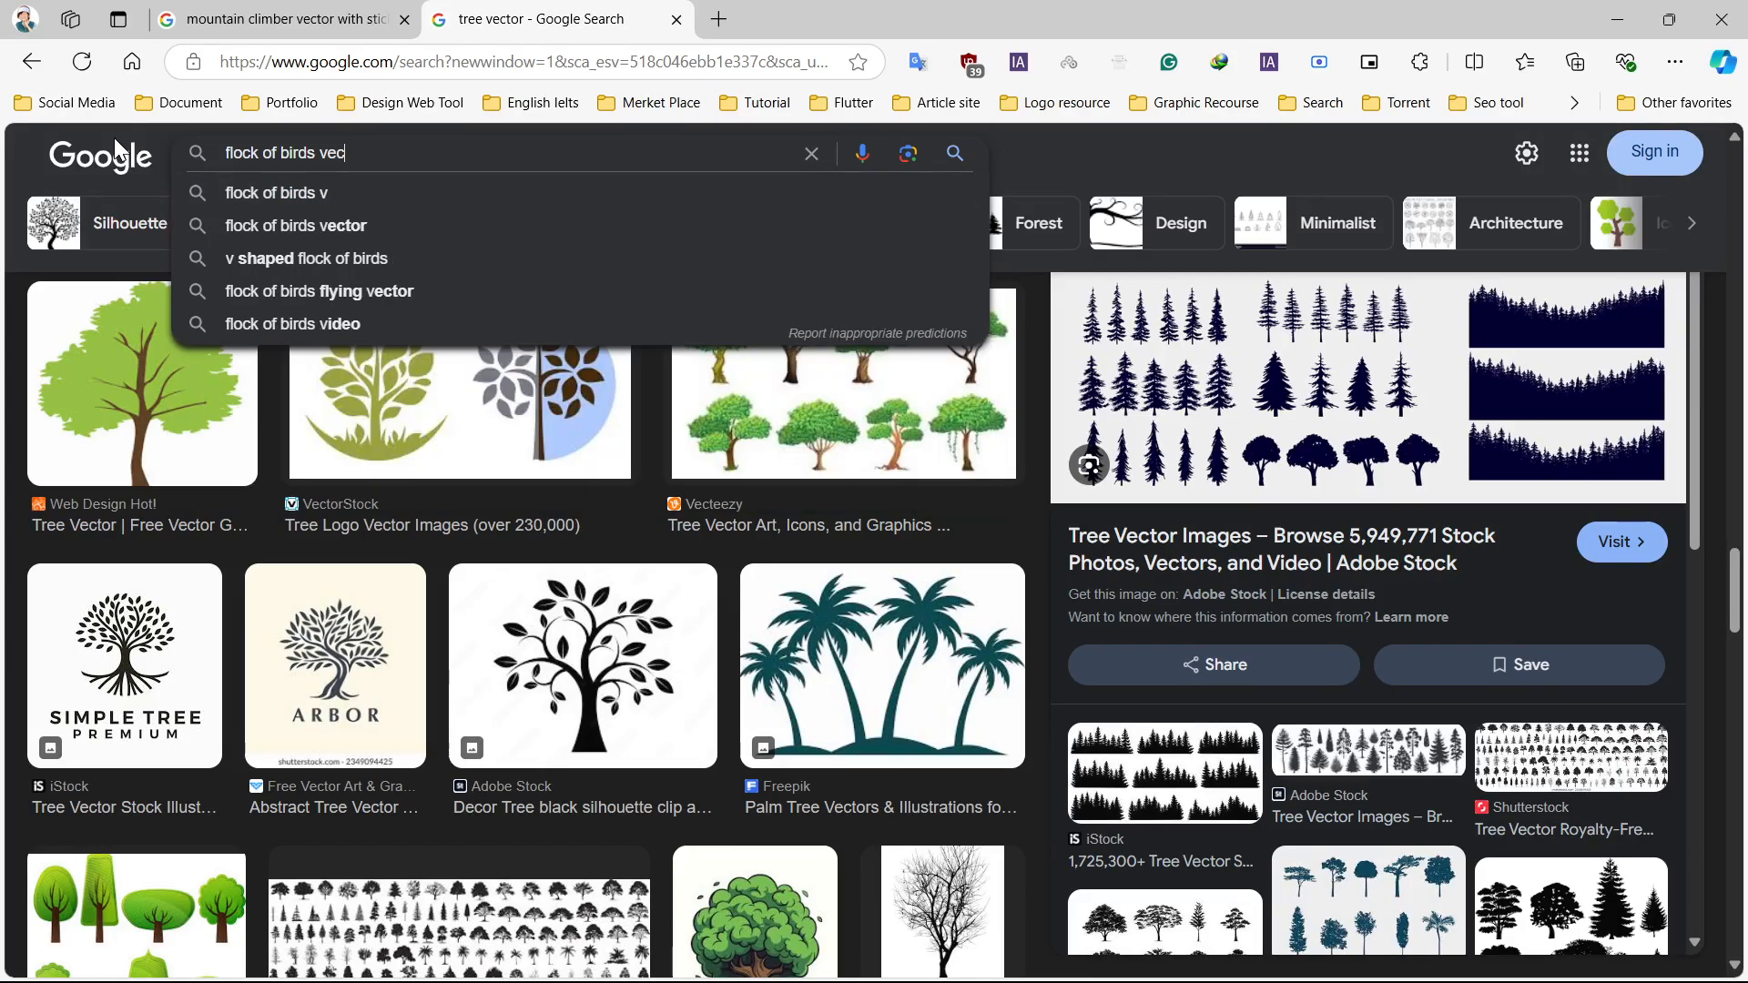
{"action": "key", "text": "BackSpace"}
{"action": "key", "text": "BackSpace"}
{"action": "key", "text": "BackSpace"}
{"action": "key", "text": "BackSpace"}
{"action": "key", "text": "BackSpace"}
{"action": "type", "text": "vector"}
{"action": "key", "text": "Return"}
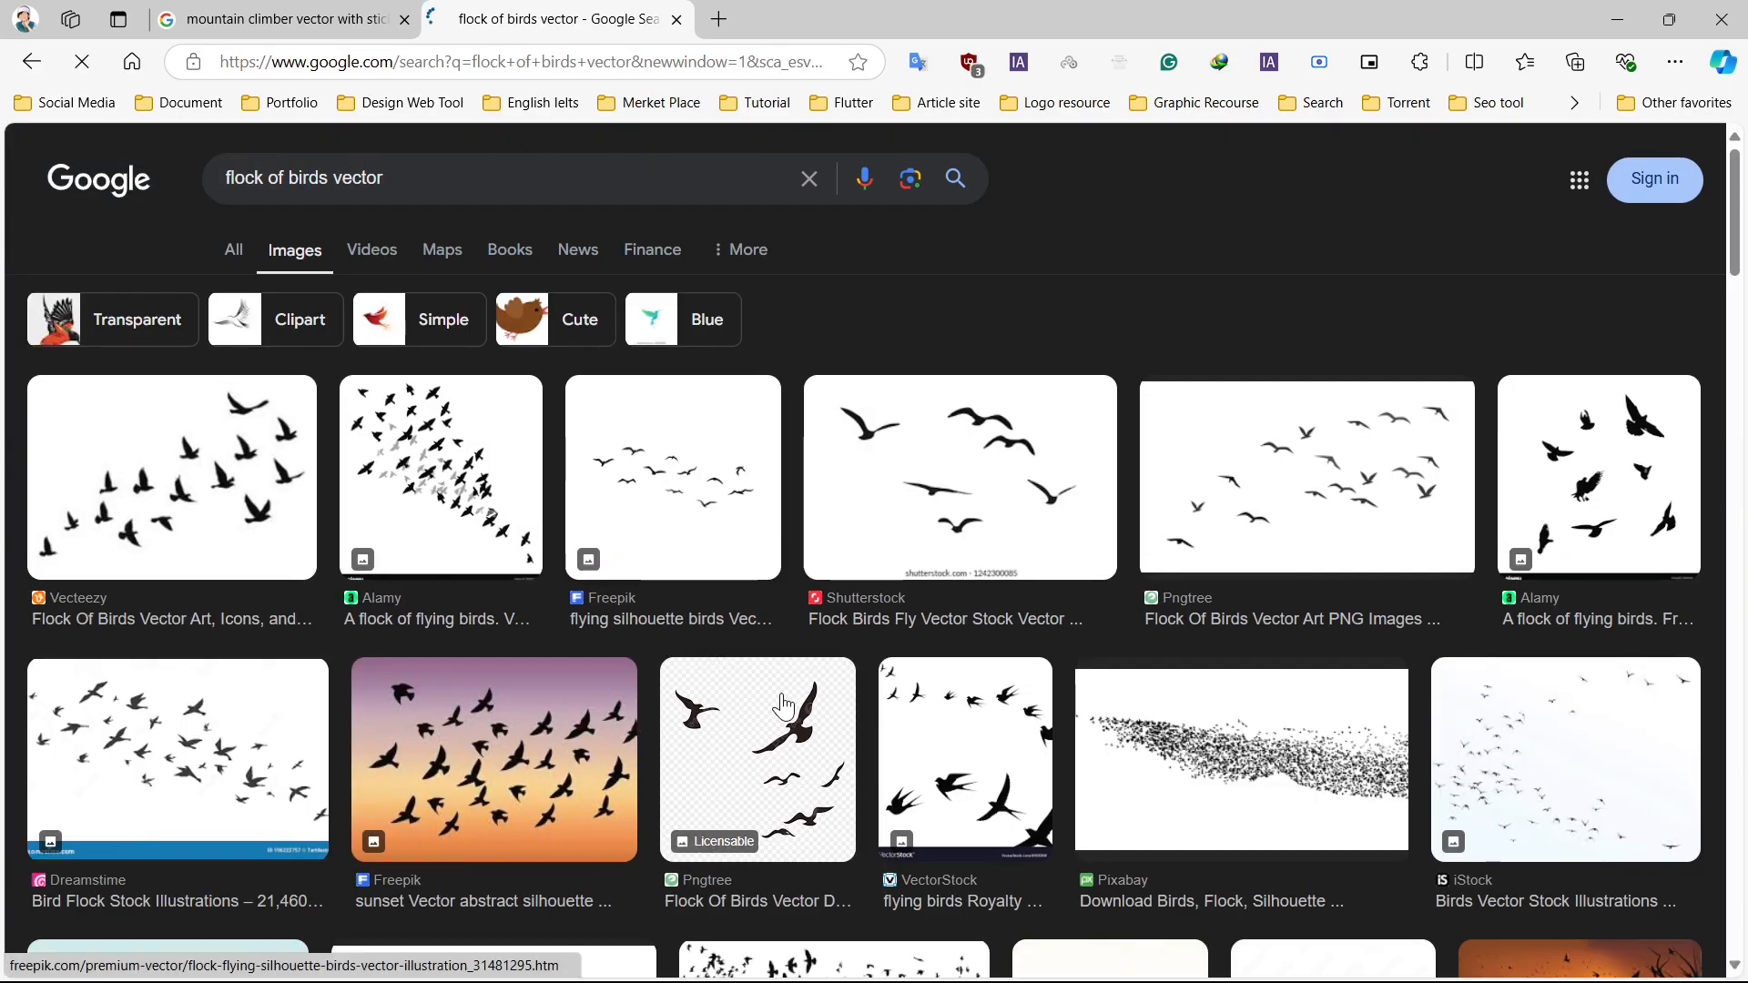
- Browse the results and copy the Shutterstock image of six black flying birds on white
{"action": "scroll", "coordinate": [990, 717], "scroll_direction": "down", "scroll_amount": 1}
{"action": "scroll", "coordinate": [990, 716], "scroll_direction": "down", "scroll_amount": 1}
{"action": "scroll", "coordinate": [942, 705], "scroll_direction": "down", "scroll_amount": 1}
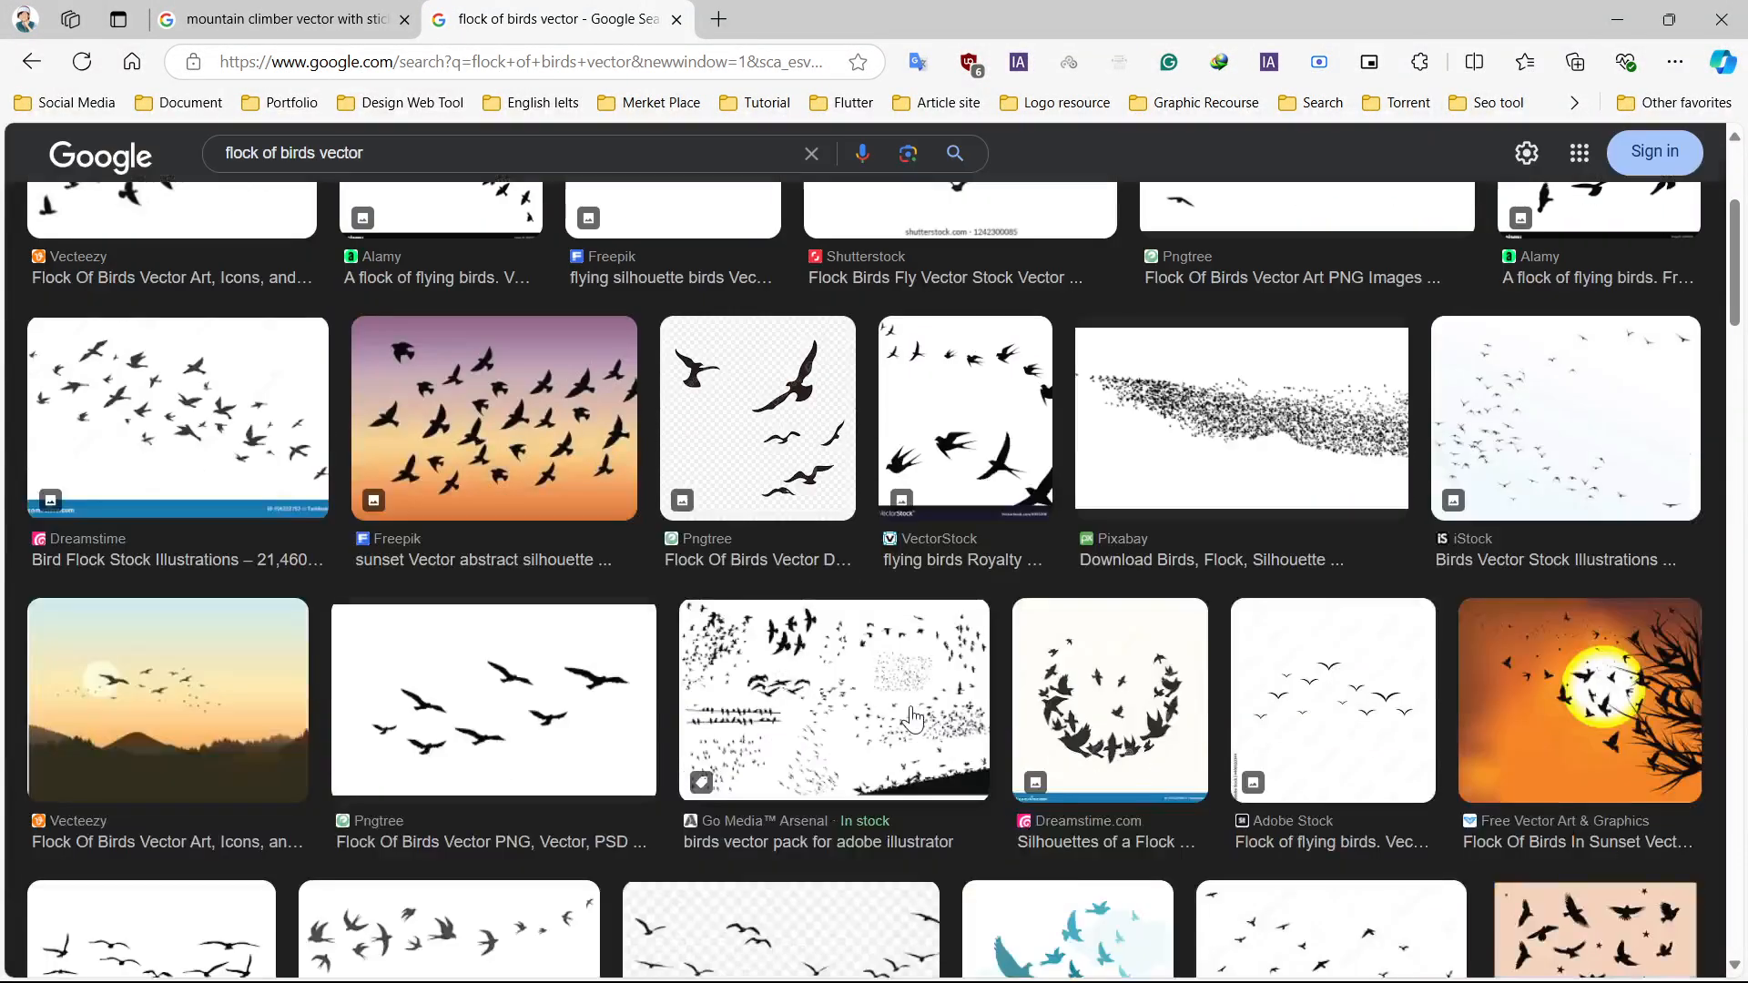
{"action": "scroll", "coordinate": [938, 720], "scroll_direction": "up", "scroll_amount": 2}
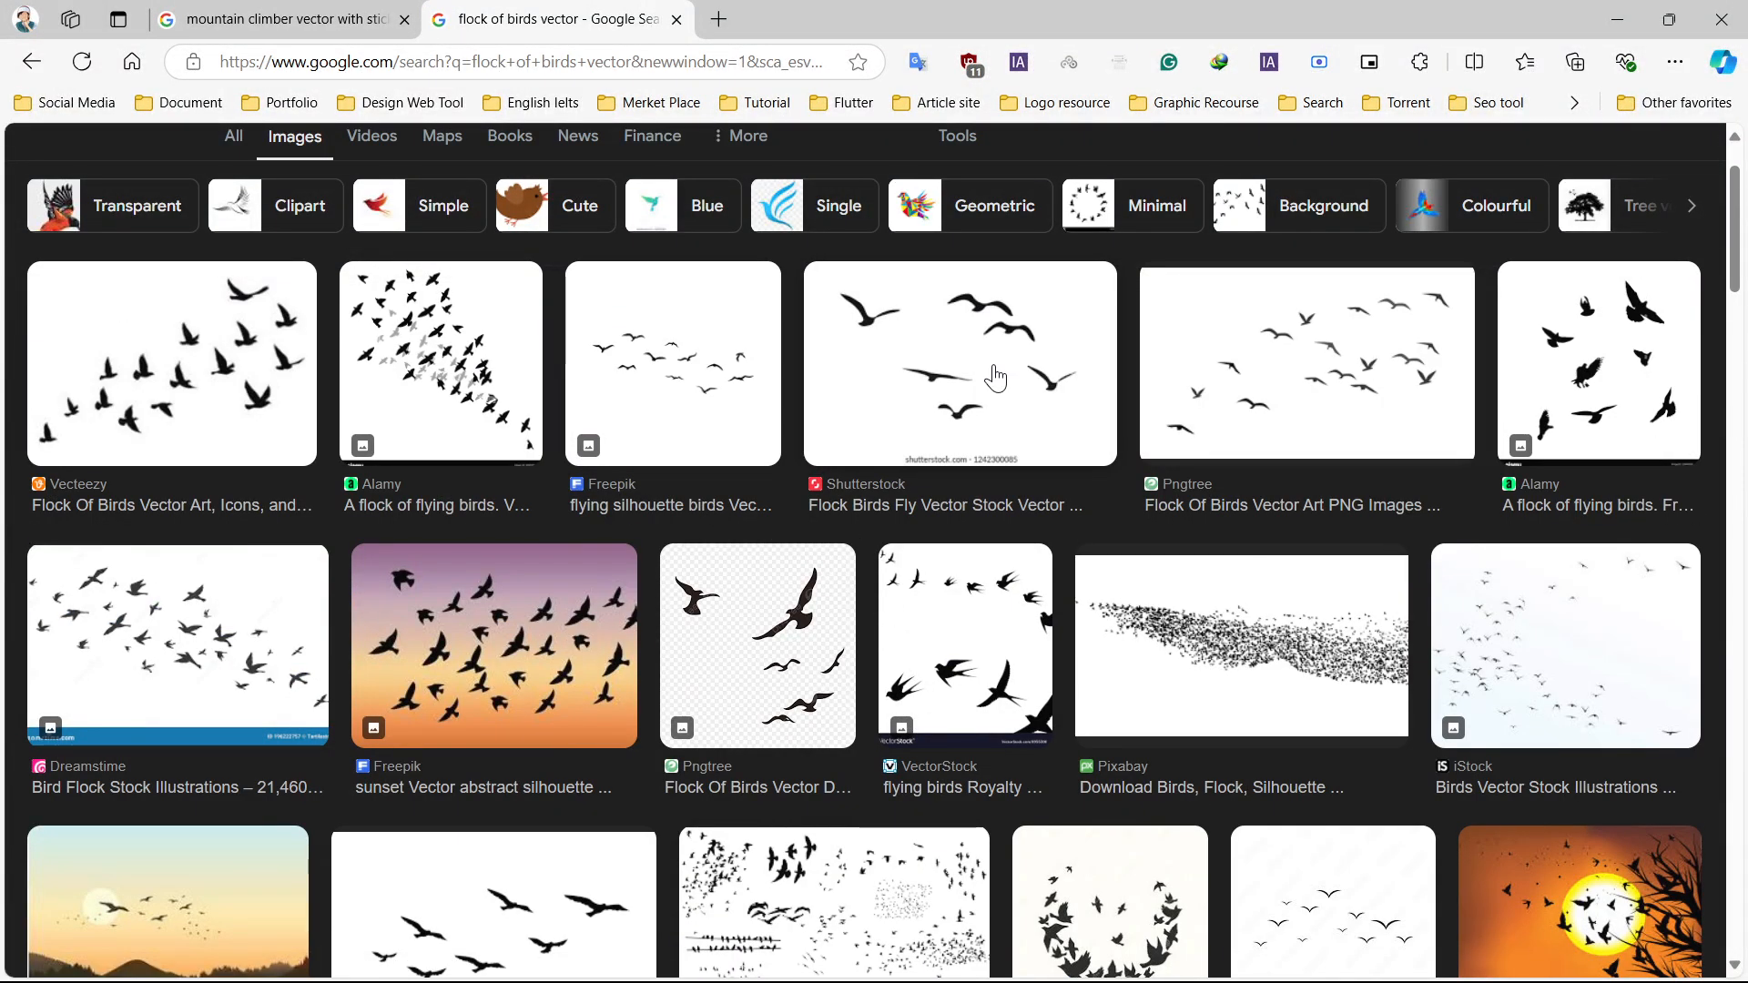
{"action": "left_click", "coordinate": [996, 377]}
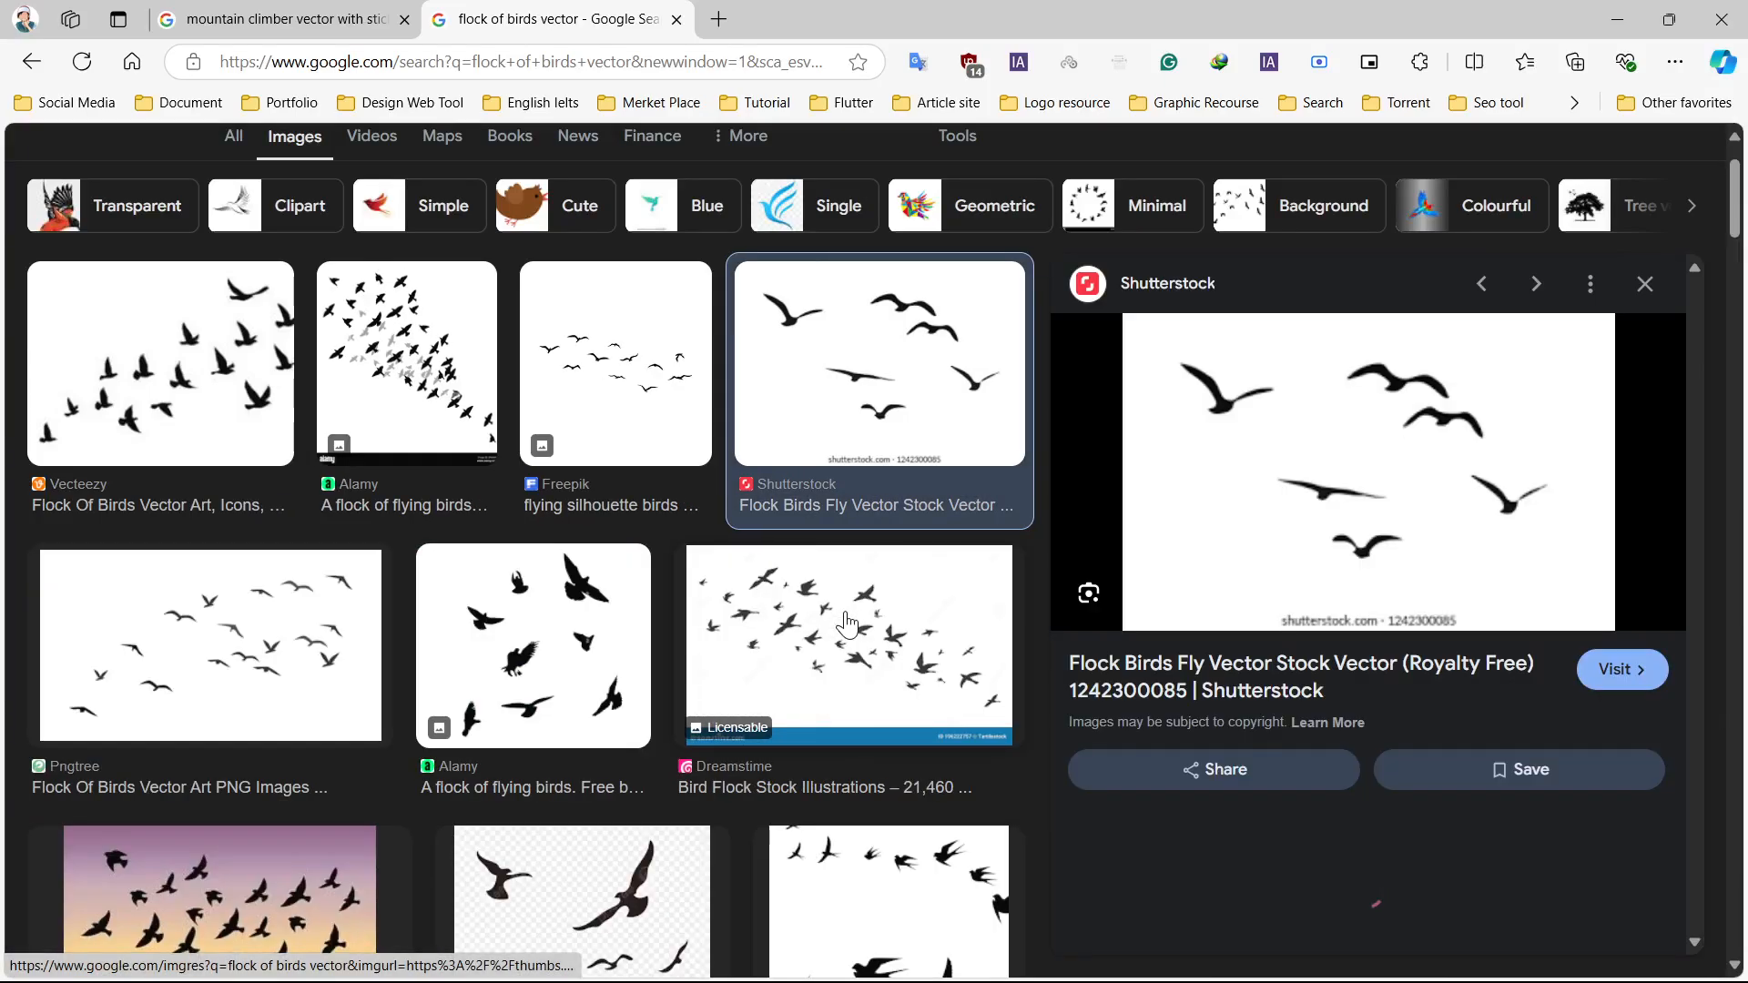
{"action": "right_click", "coordinate": [1231, 507]}
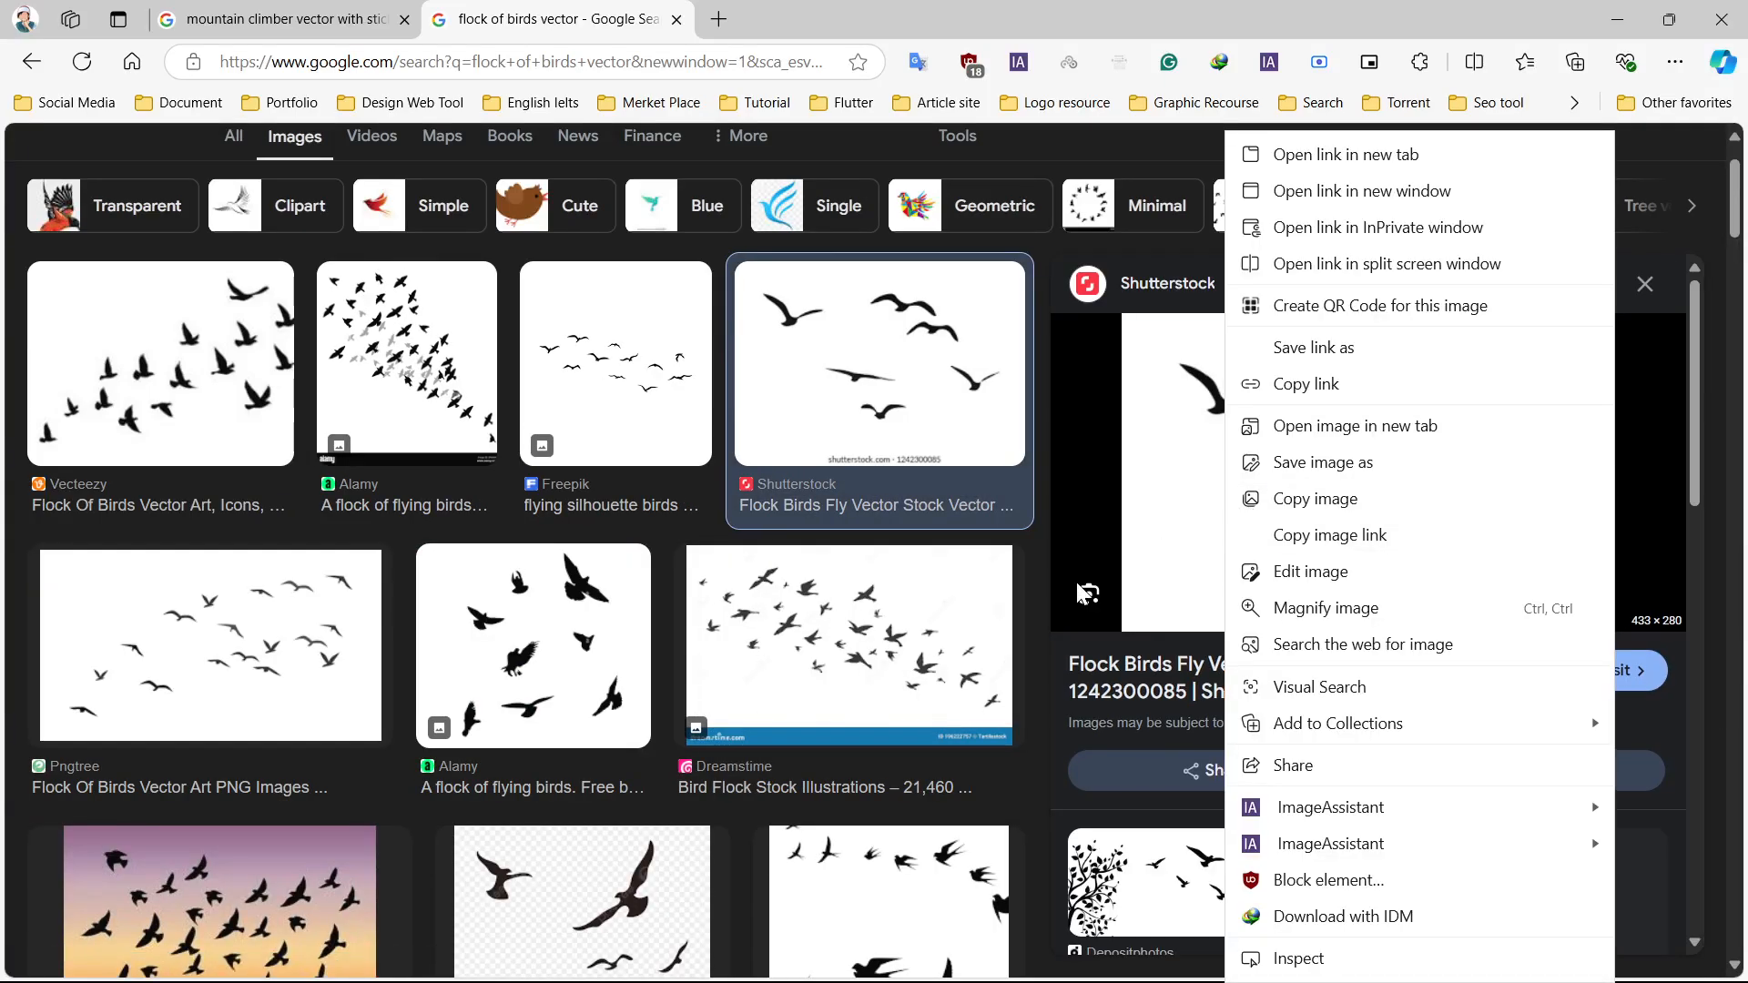
{"action": "left_click", "coordinate": [1038, 609]}
{"action": "right_click", "coordinate": [1393, 505]}
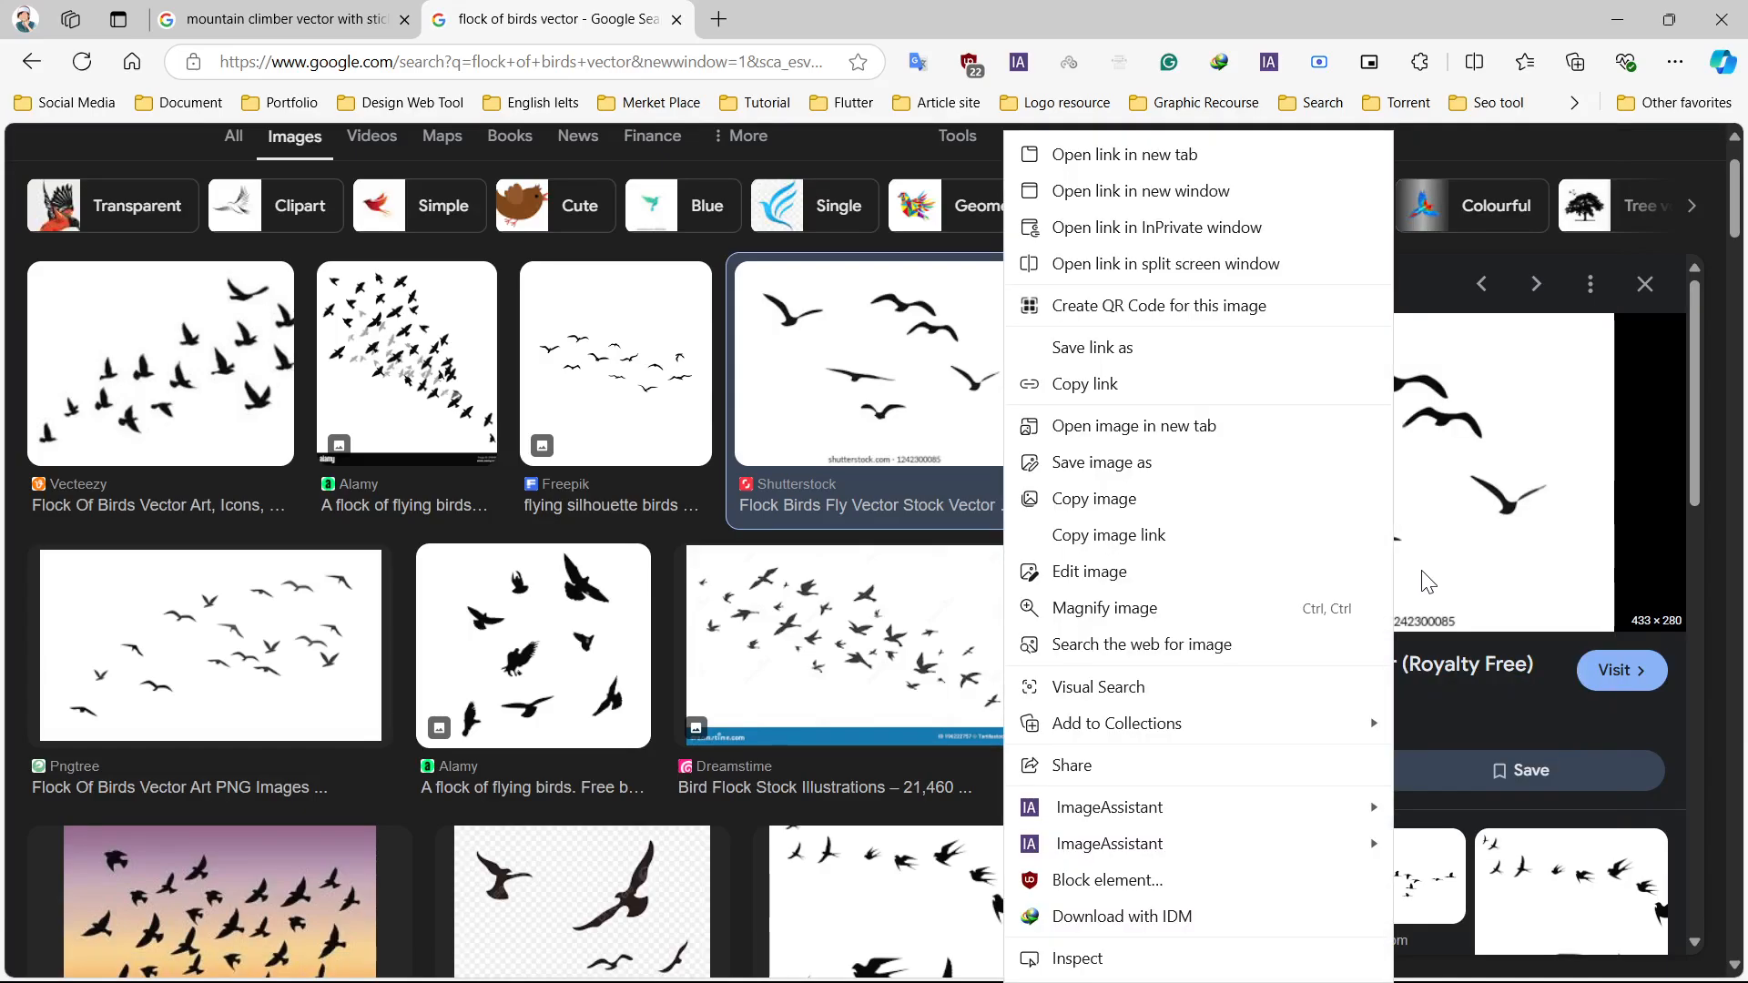
{"action": "left_click", "coordinate": [1143, 506]}
- Switch back to Illustrator, paste the bird image and place it on the empty canvas beside the artboard
{"action": "mouse_move", "coordinate": [766, 977]}
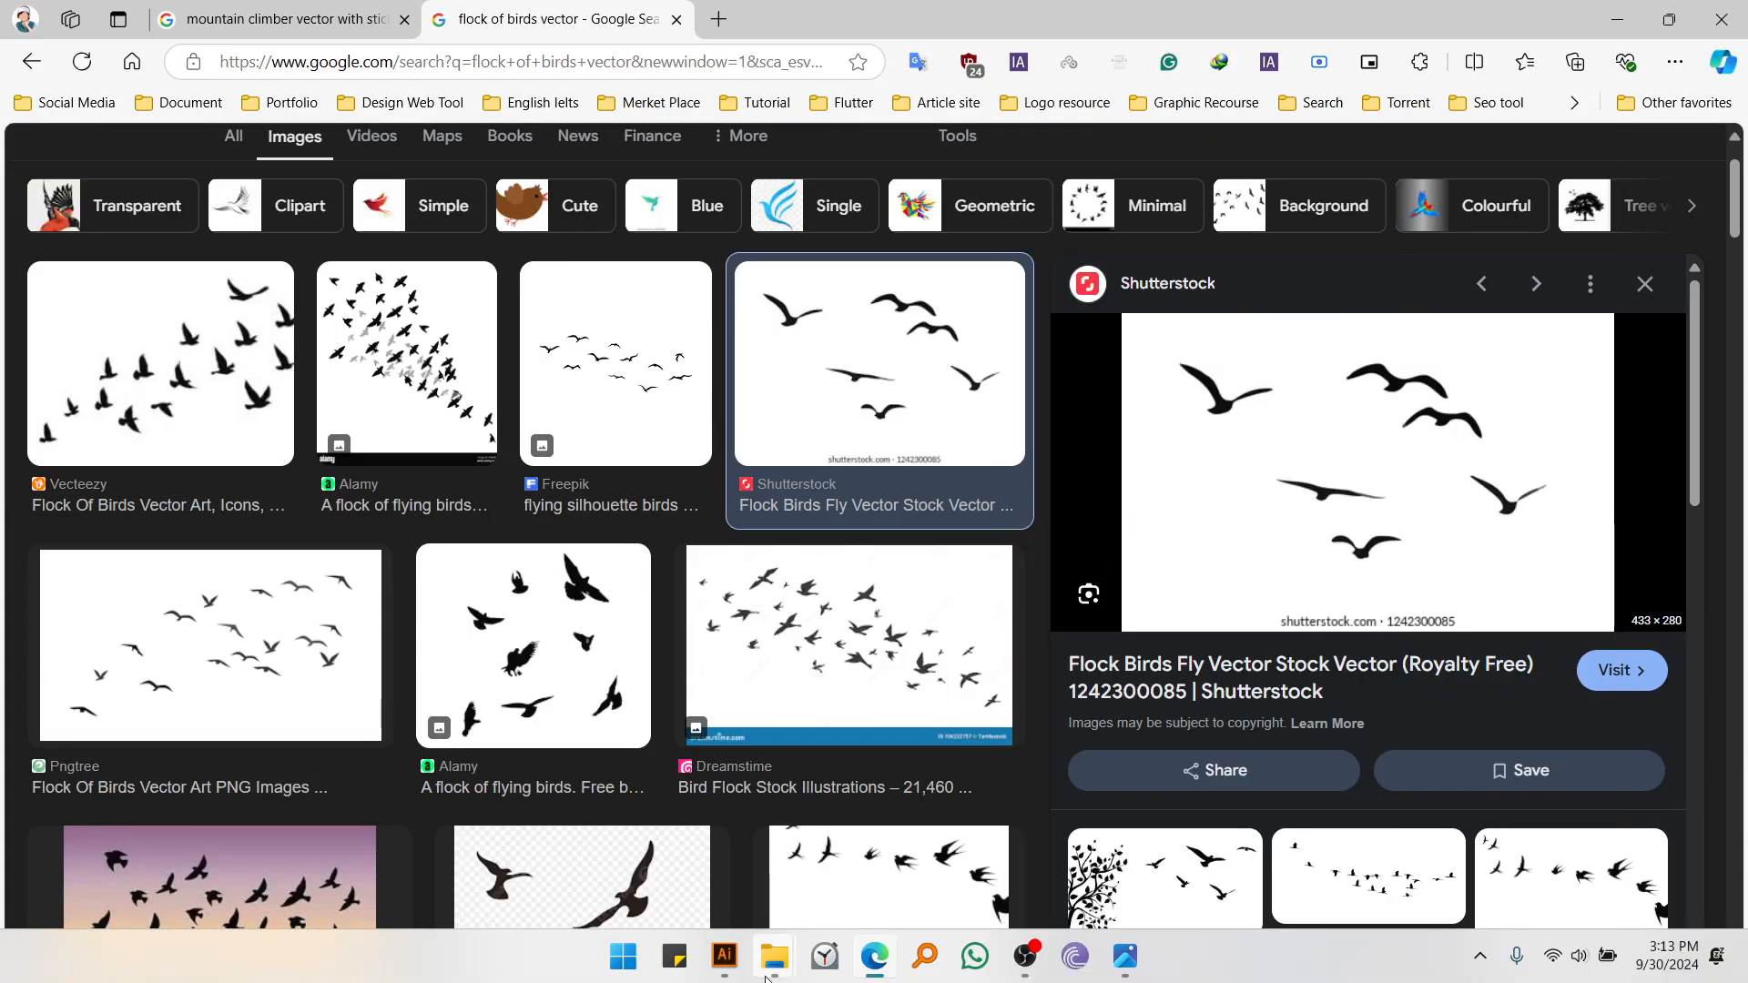
{"action": "left_click", "coordinate": [717, 963]}
{"action": "scroll", "coordinate": [749, 756], "scroll_direction": "down", "scroll_amount": 1}
{"action": "left_click_drag", "start_coordinate": [793, 747], "coordinate": [594, 740]}
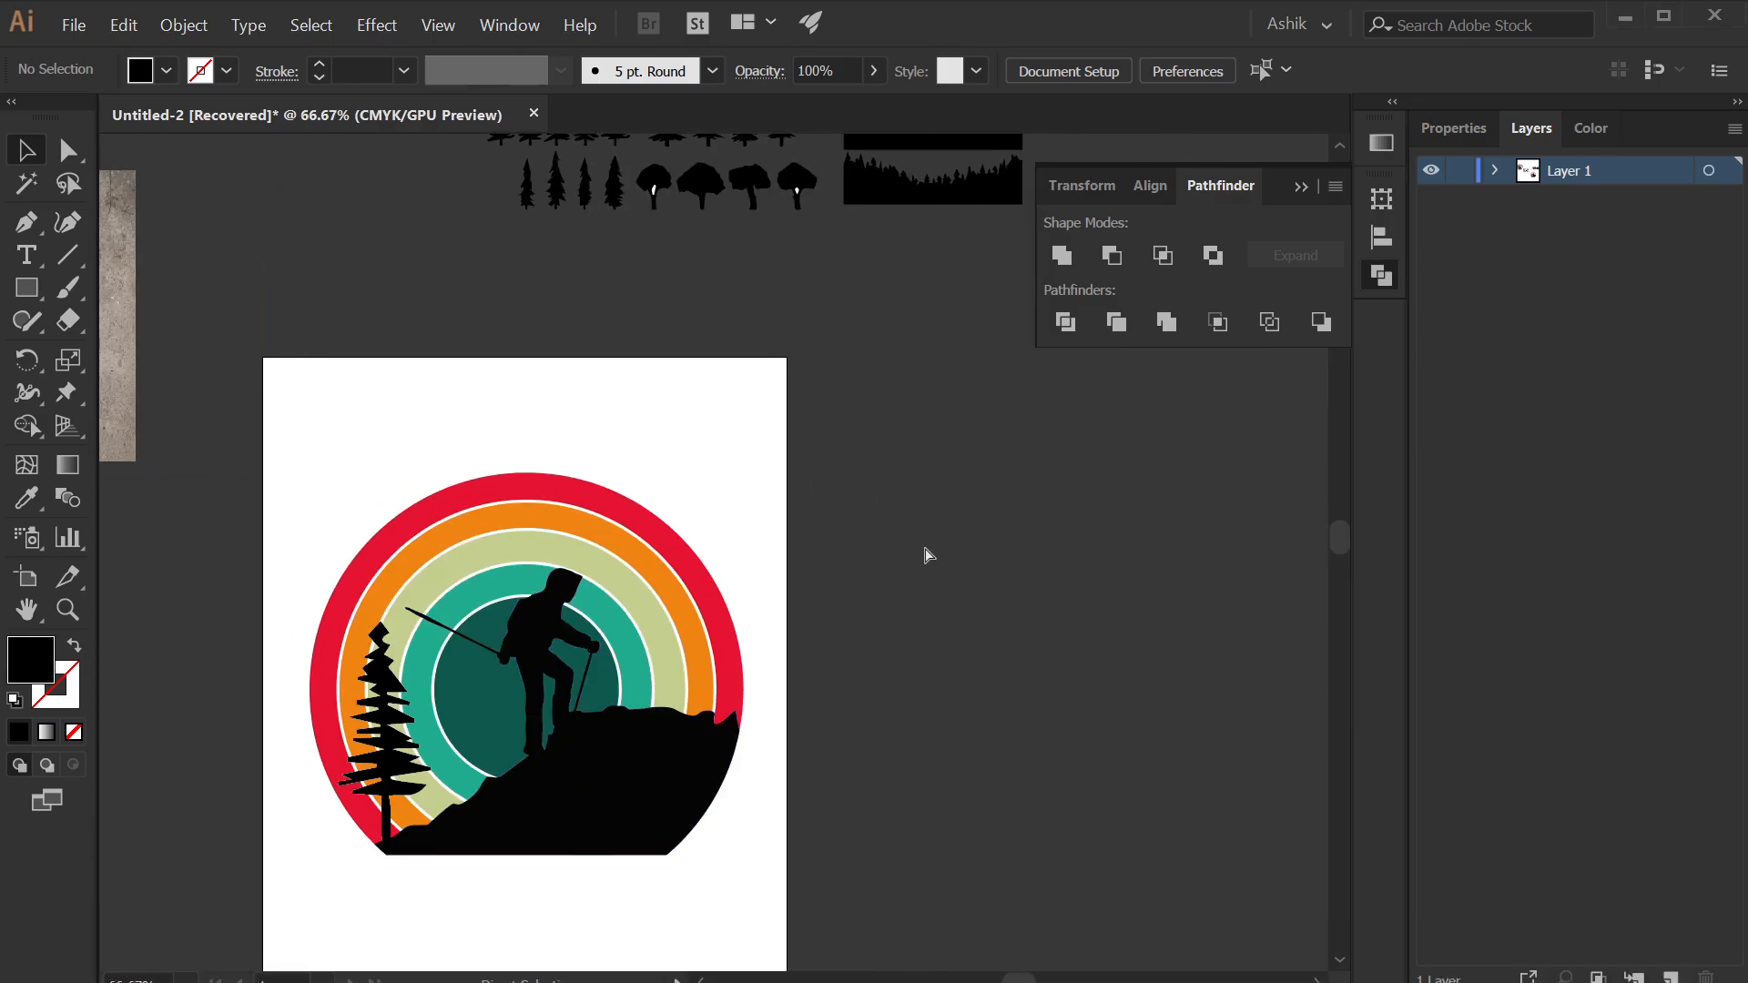
{"action": "key", "text": "ctrl+v"}
{"action": "scroll", "coordinate": [756, 535], "scroll_direction": "up", "scroll_amount": 2}
{"action": "scroll", "coordinate": [760, 637], "scroll_direction": "right", "scroll_amount": 2}
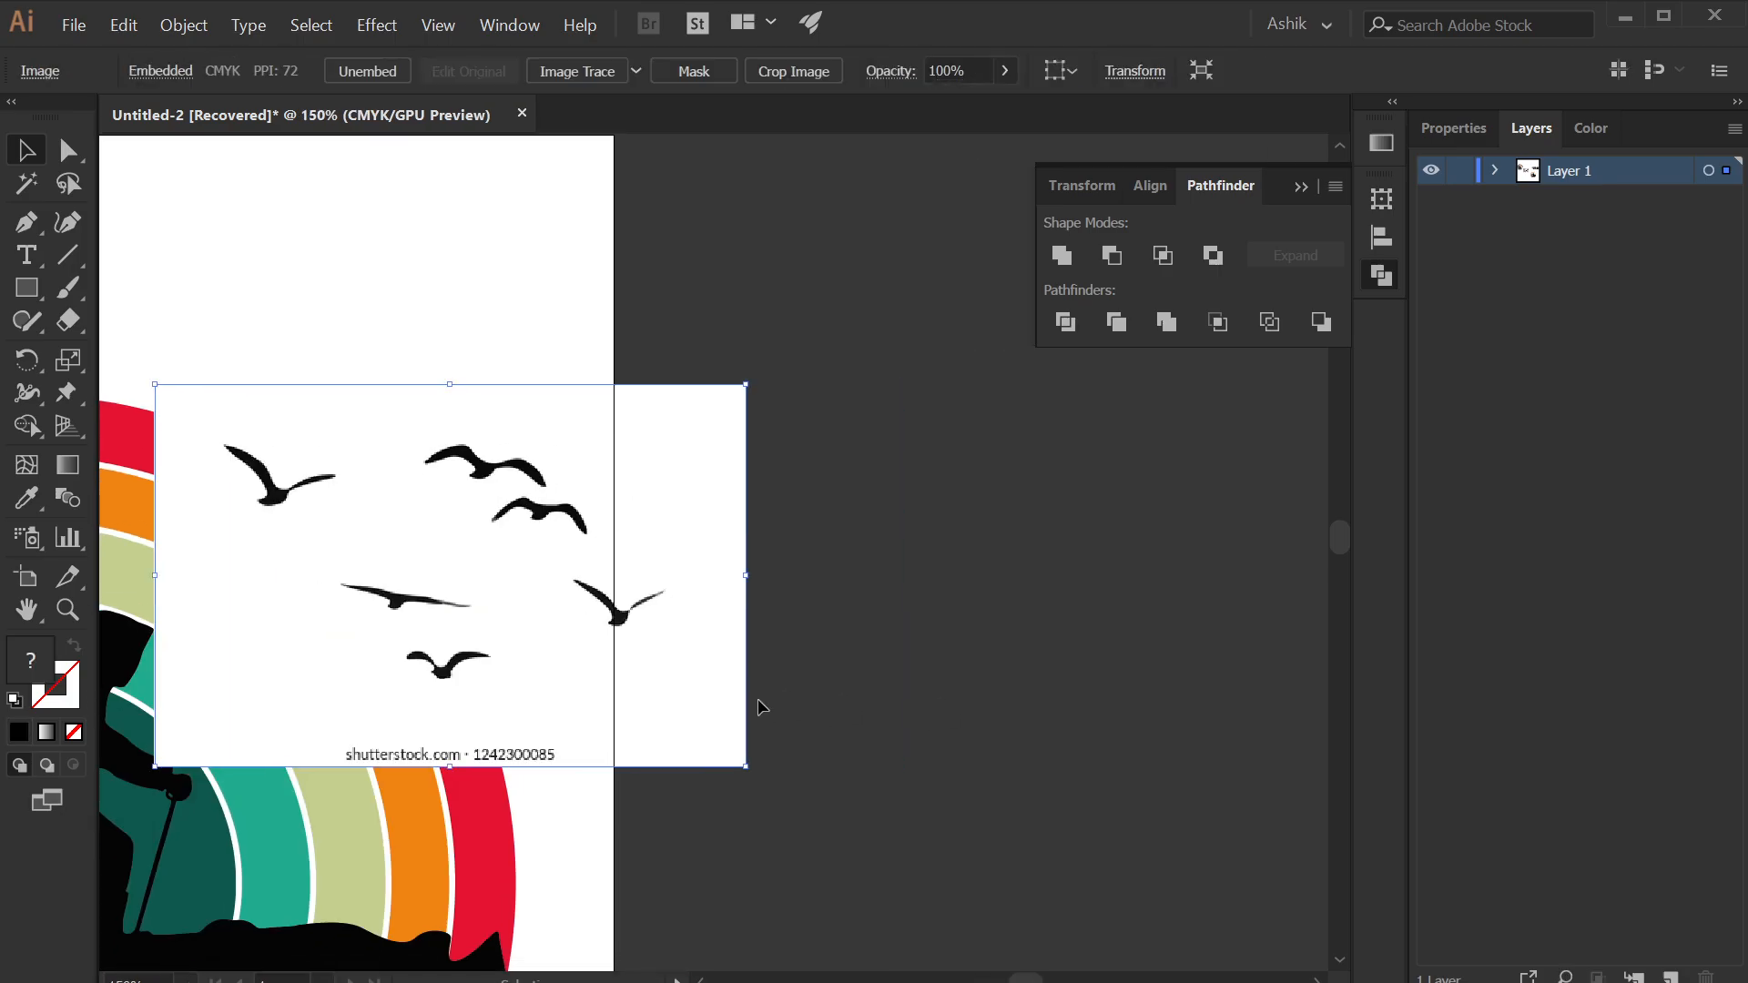
{"action": "scroll", "coordinate": [759, 700], "scroll_direction": "down", "scroll_amount": 1}
{"action": "left_click_drag", "start_coordinate": [749, 713], "coordinate": [624, 773]}
{"action": "left_click_drag", "start_coordinate": [525, 680], "coordinate": [921, 507]}
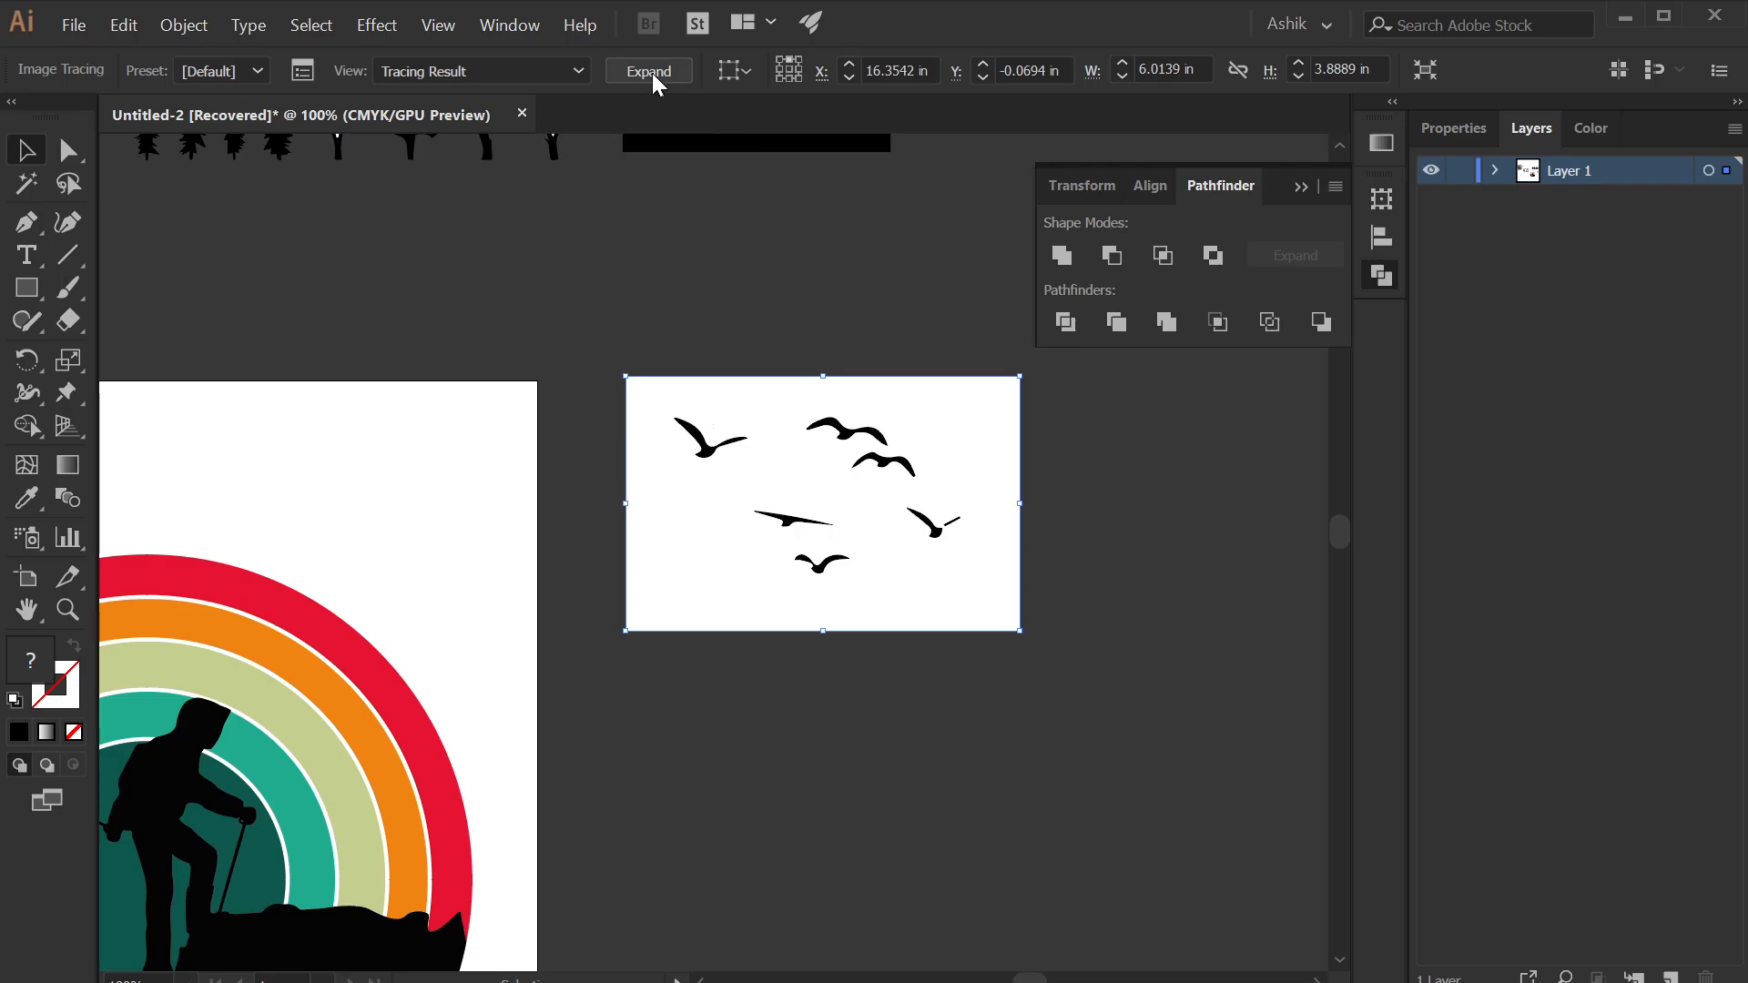
- Expand the bird image's tracing result into vector paths and ungroup them
{"action": "left_click", "coordinate": [649, 71]}
{"action": "right_click", "coordinate": [766, 401]}
{"action": "left_click", "coordinate": [832, 584]}
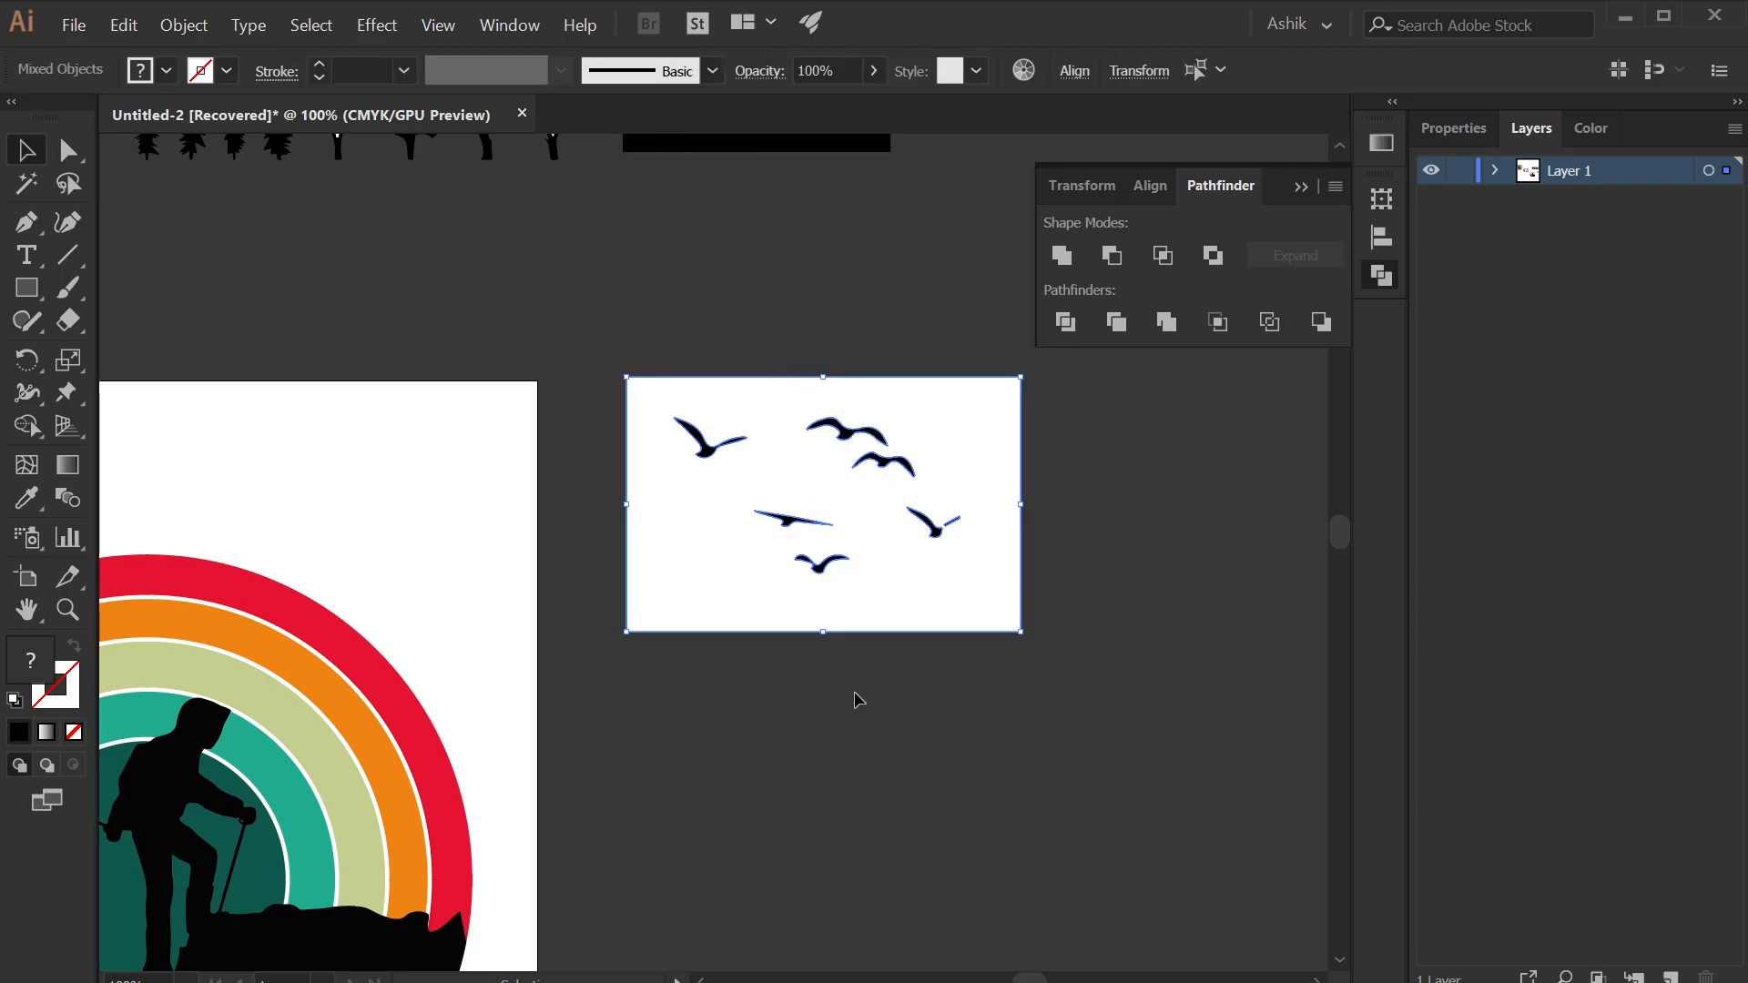
- Delete the white background shape behind the traced birds and group all the birds together
{"action": "left_click", "coordinate": [905, 640]}
{"action": "left_click", "coordinate": [890, 613]}
{"action": "key", "text": "Delete"}
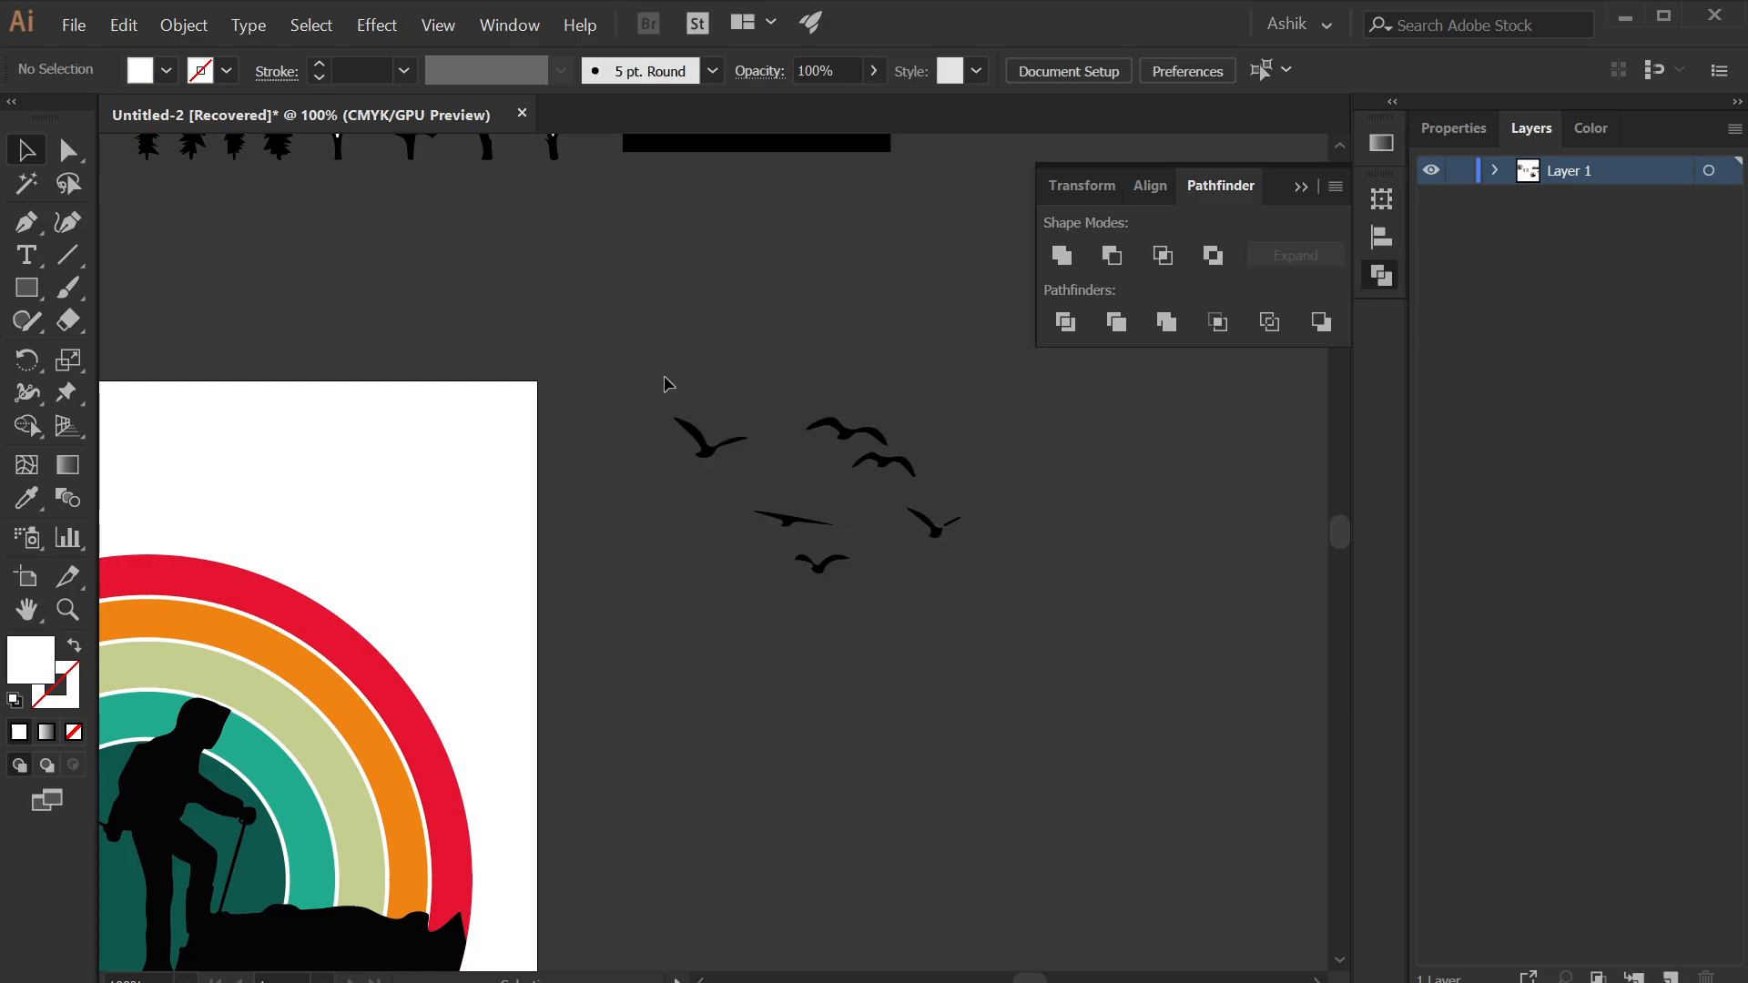
{"action": "left_click_drag", "start_coordinate": [1200, 836], "coordinate": [1200, 836]}
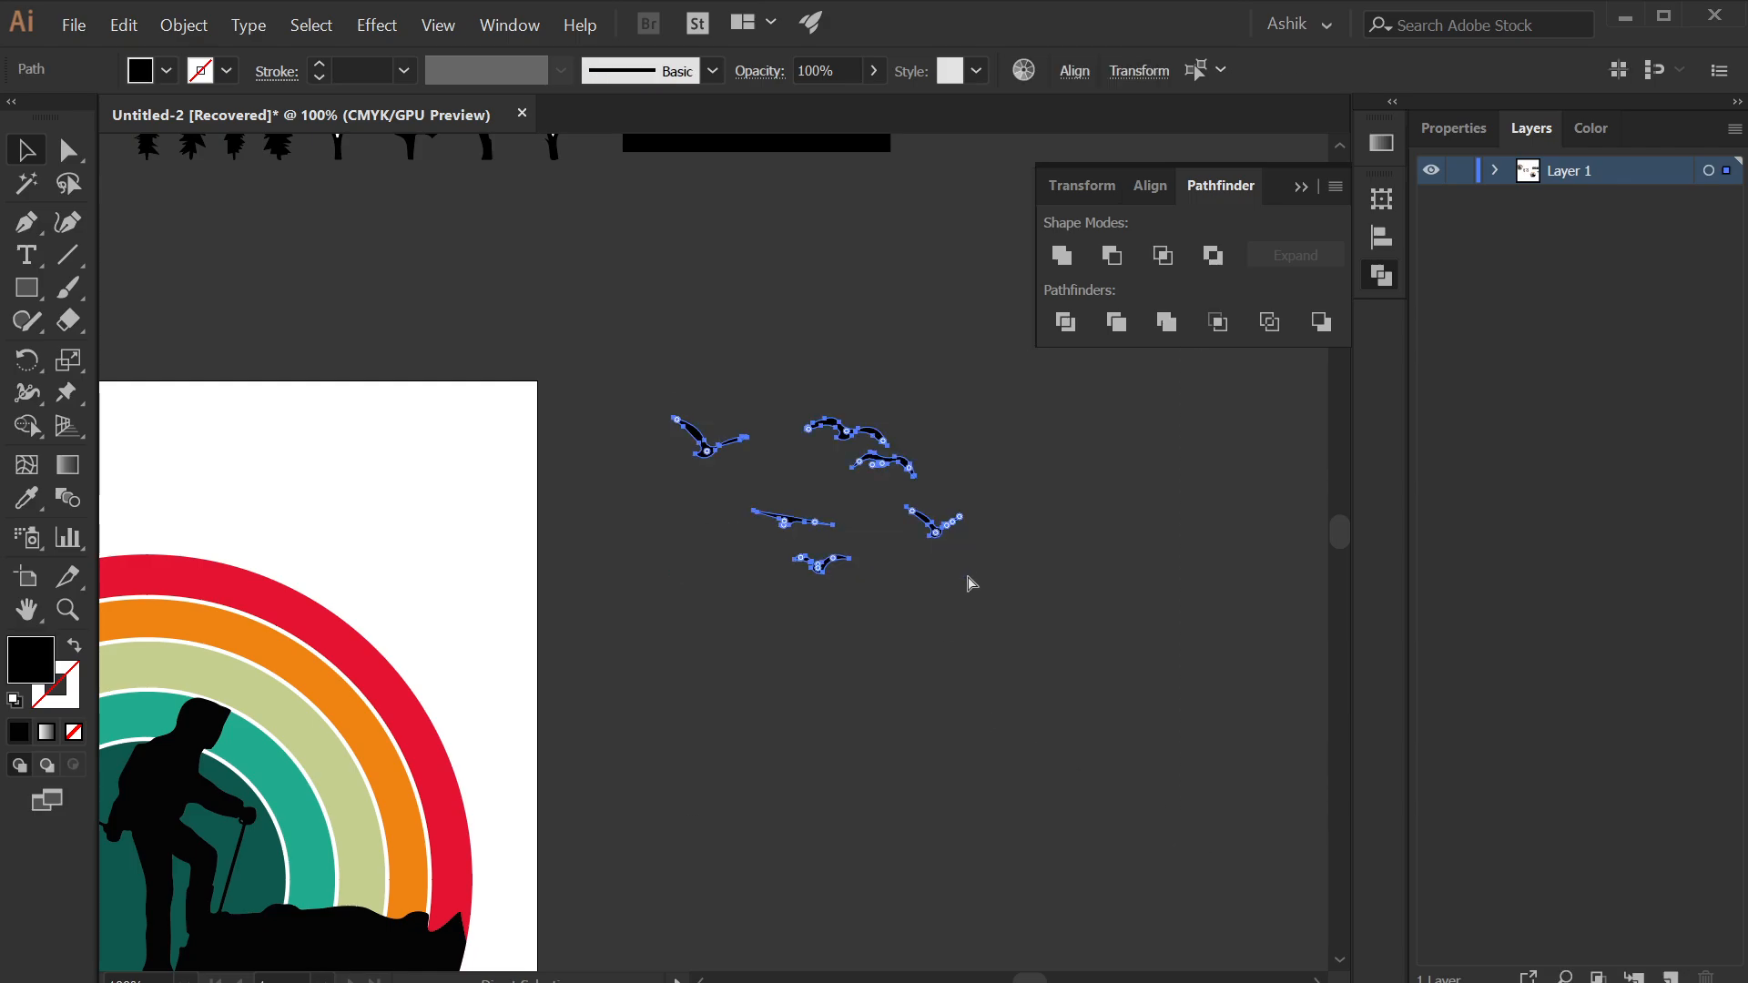
{"action": "key", "text": "ctrl+g"}
- Move the bird group onto the artboard above the rings and scale it down
{"action": "left_click_drag", "start_coordinate": [936, 536], "coordinate": [578, 546]}
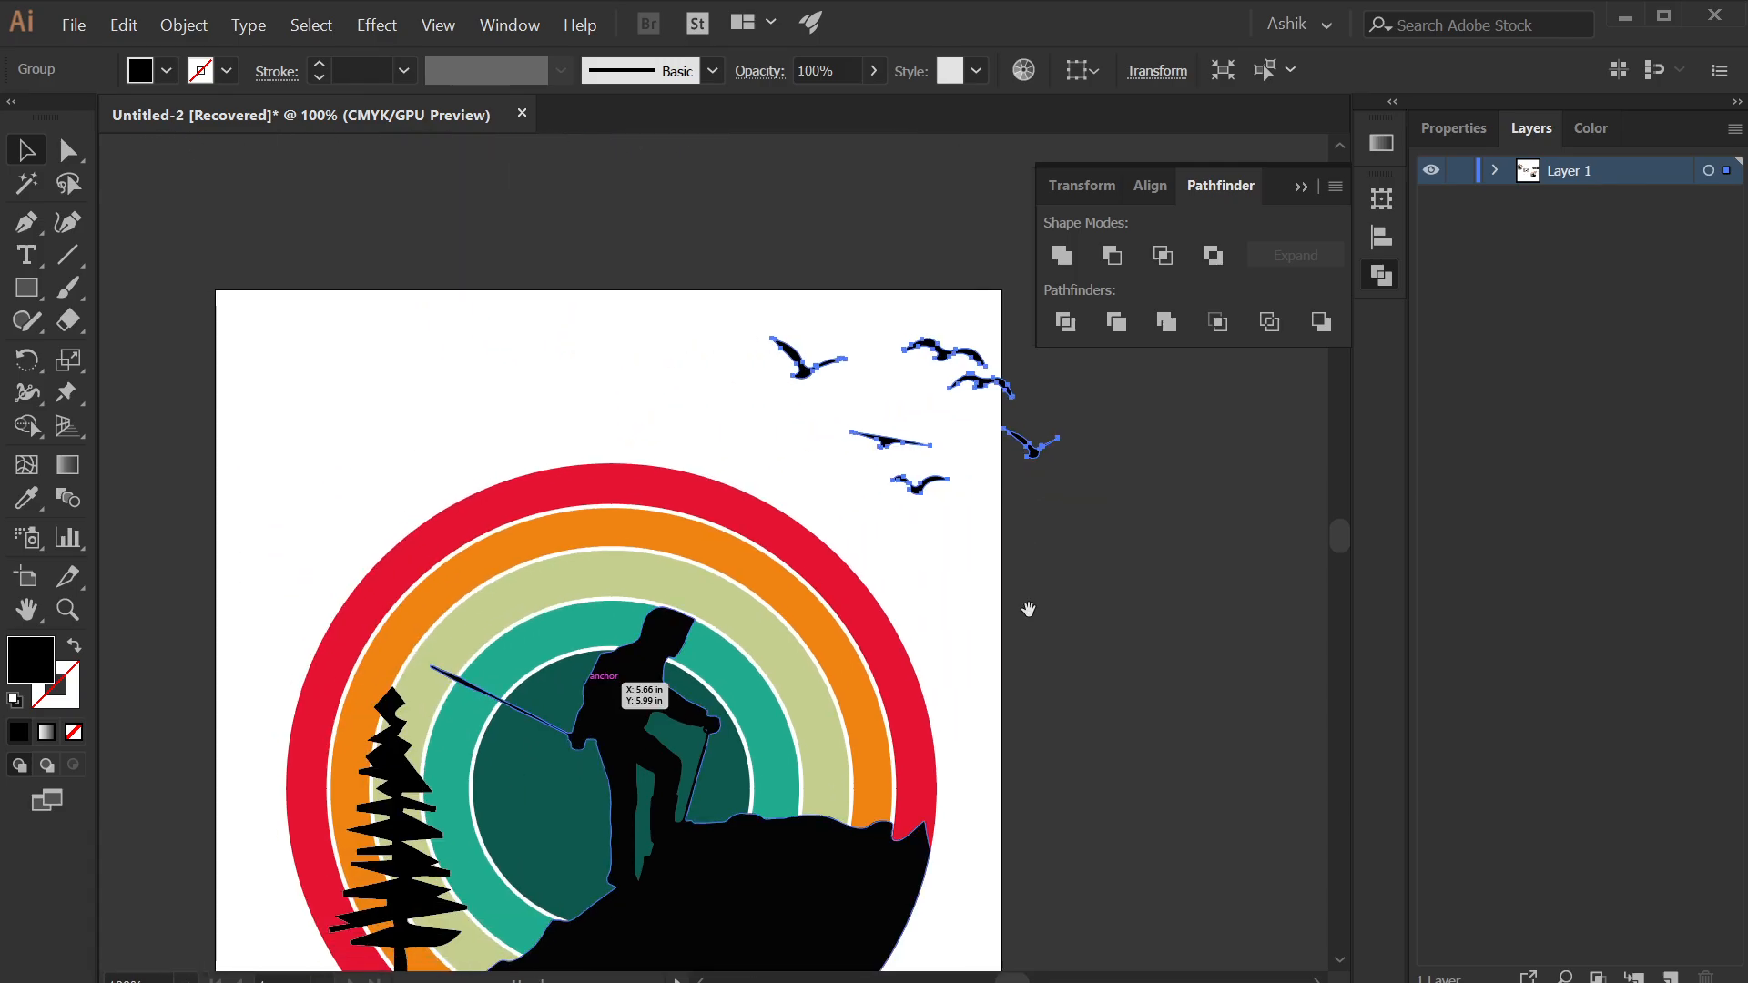
{"action": "left_click_drag", "start_coordinate": [1057, 496], "coordinate": [979, 441]}
{"action": "scroll", "coordinate": [974, 437], "scroll_direction": "up", "scroll_amount": 2}
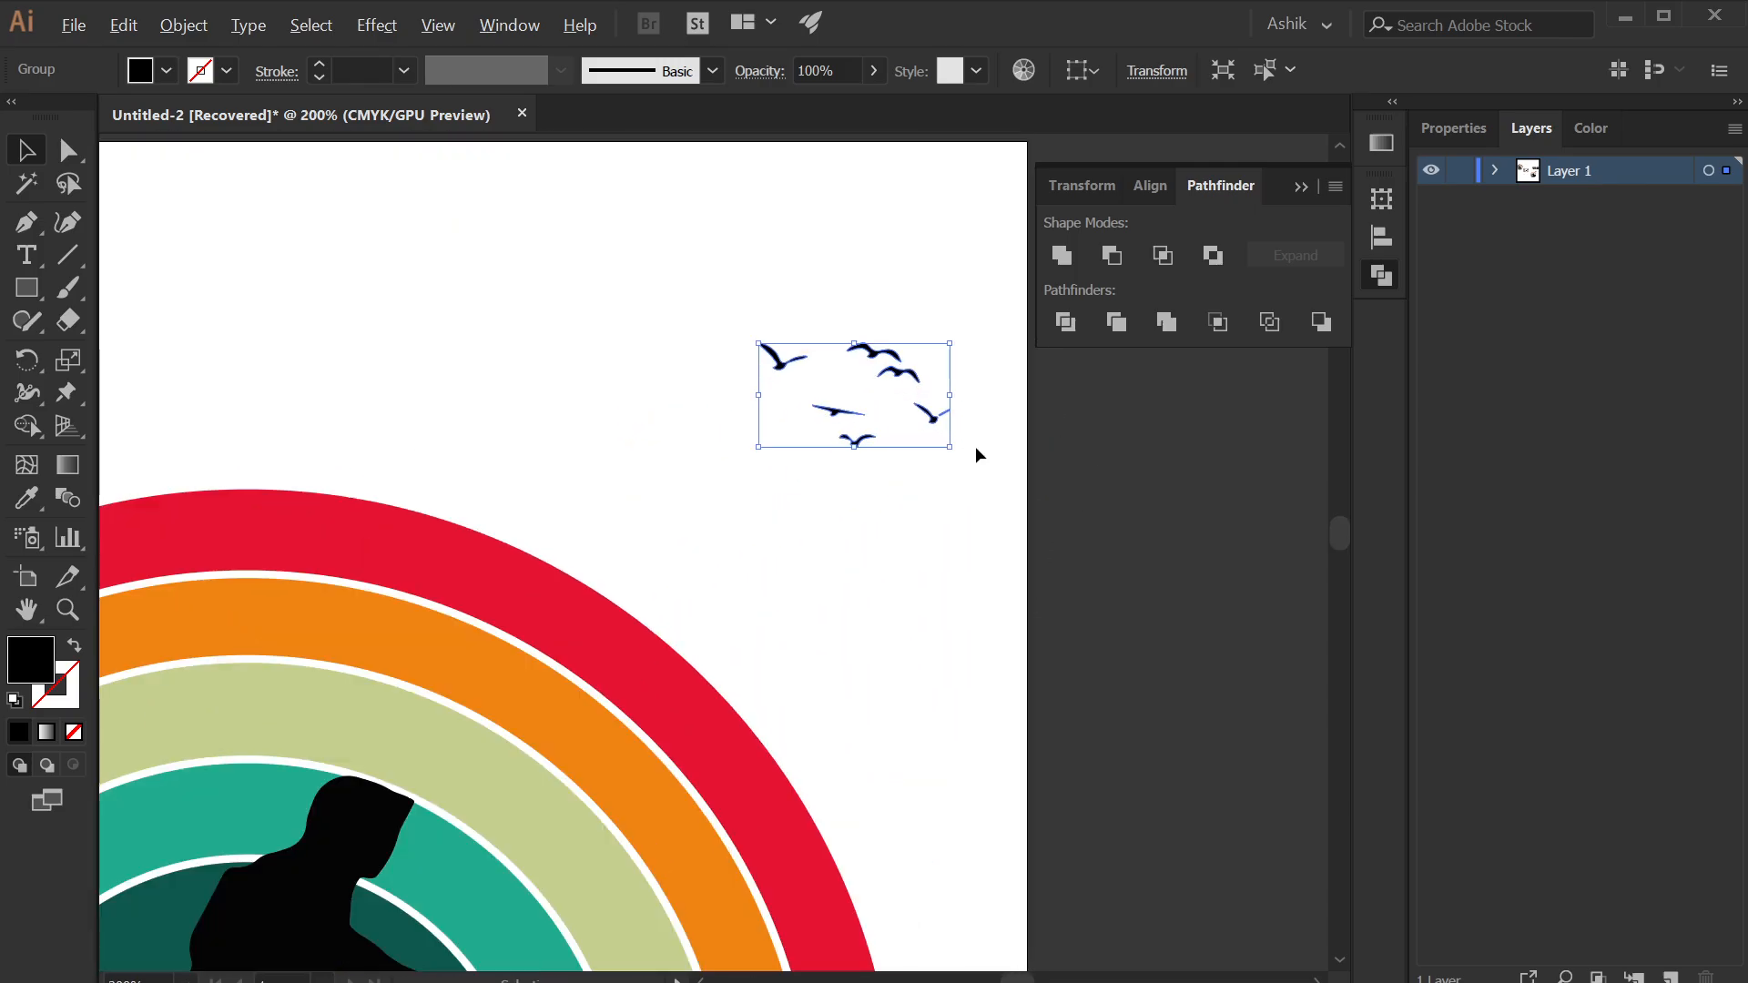
{"action": "left_click_drag", "start_coordinate": [882, 509], "coordinate": [1045, 379]}
- Place the bird group over the orange and pale green rings above the hiker's raised pole, and deselect it
{"action": "left_click_drag", "start_coordinate": [944, 235], "coordinate": [155, 702]}
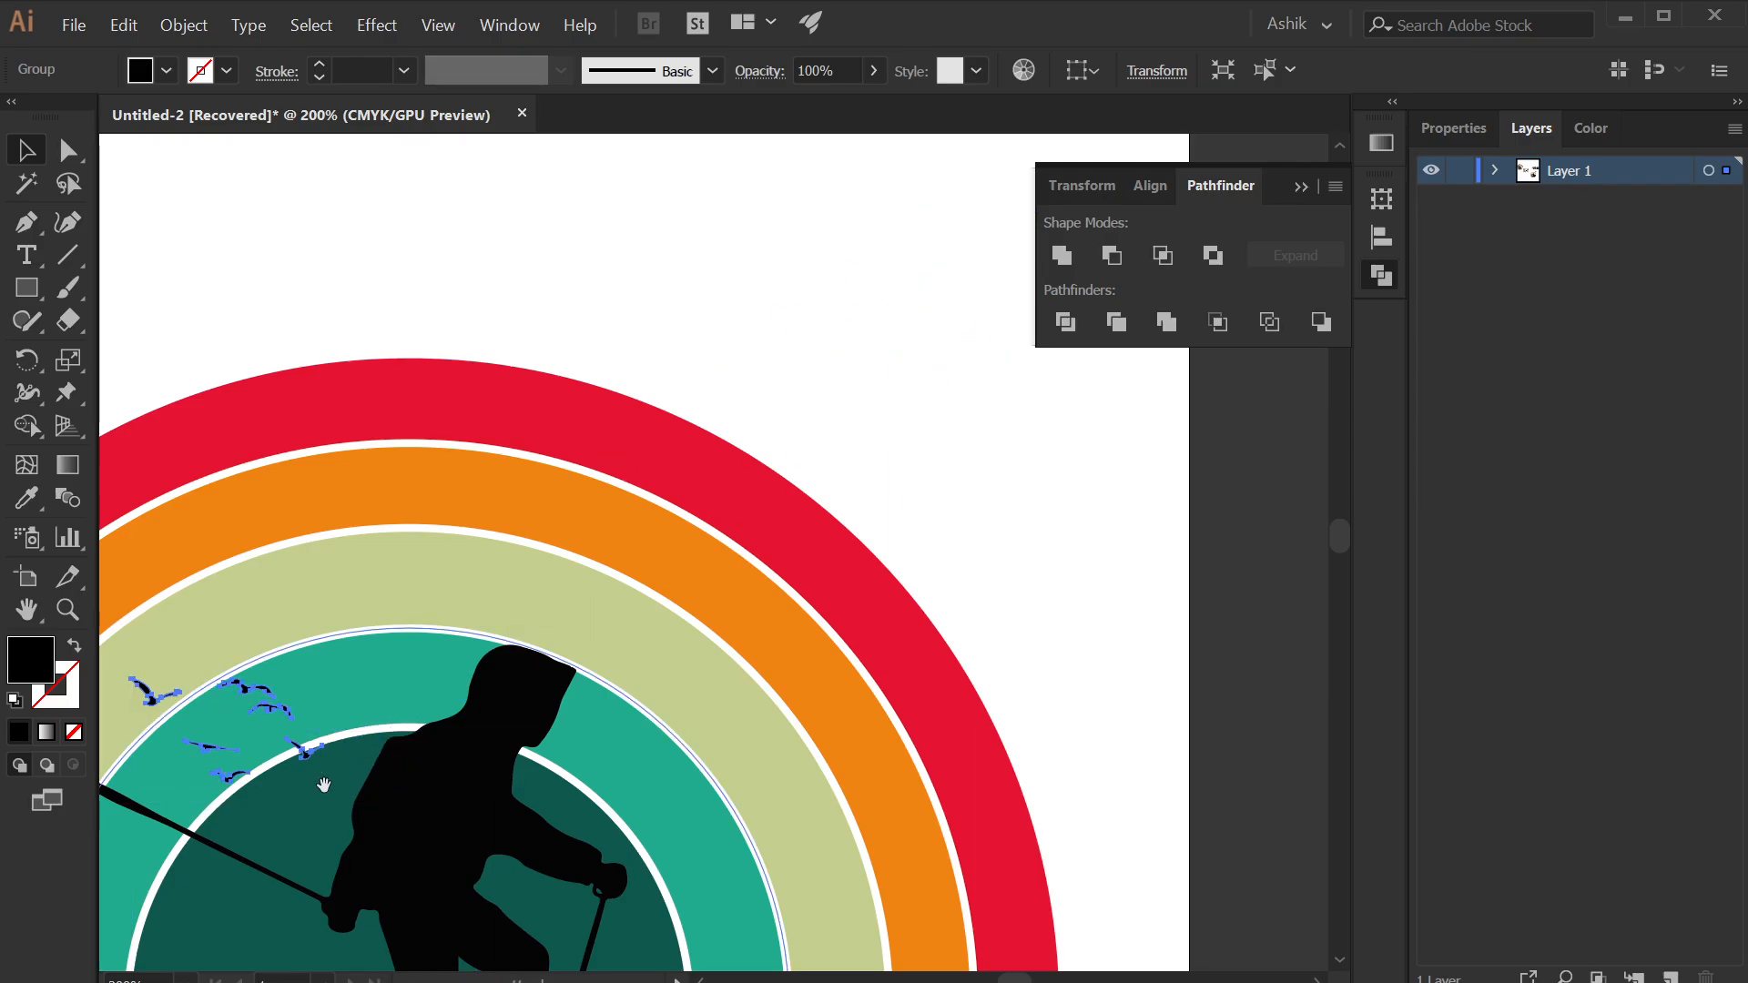
{"action": "left_click_drag", "start_coordinate": [324, 783], "coordinate": [798, 445]}
{"action": "left_click_drag", "start_coordinate": [711, 355], "coordinate": [663, 270]}
{"action": "left_click_drag", "start_coordinate": [749, 358], "coordinate": [672, 475]}
{"action": "scroll", "coordinate": [774, 446], "scroll_direction": "up", "scroll_amount": 3}
{"action": "left_click_drag", "start_coordinate": [770, 605], "coordinate": [661, 398]}
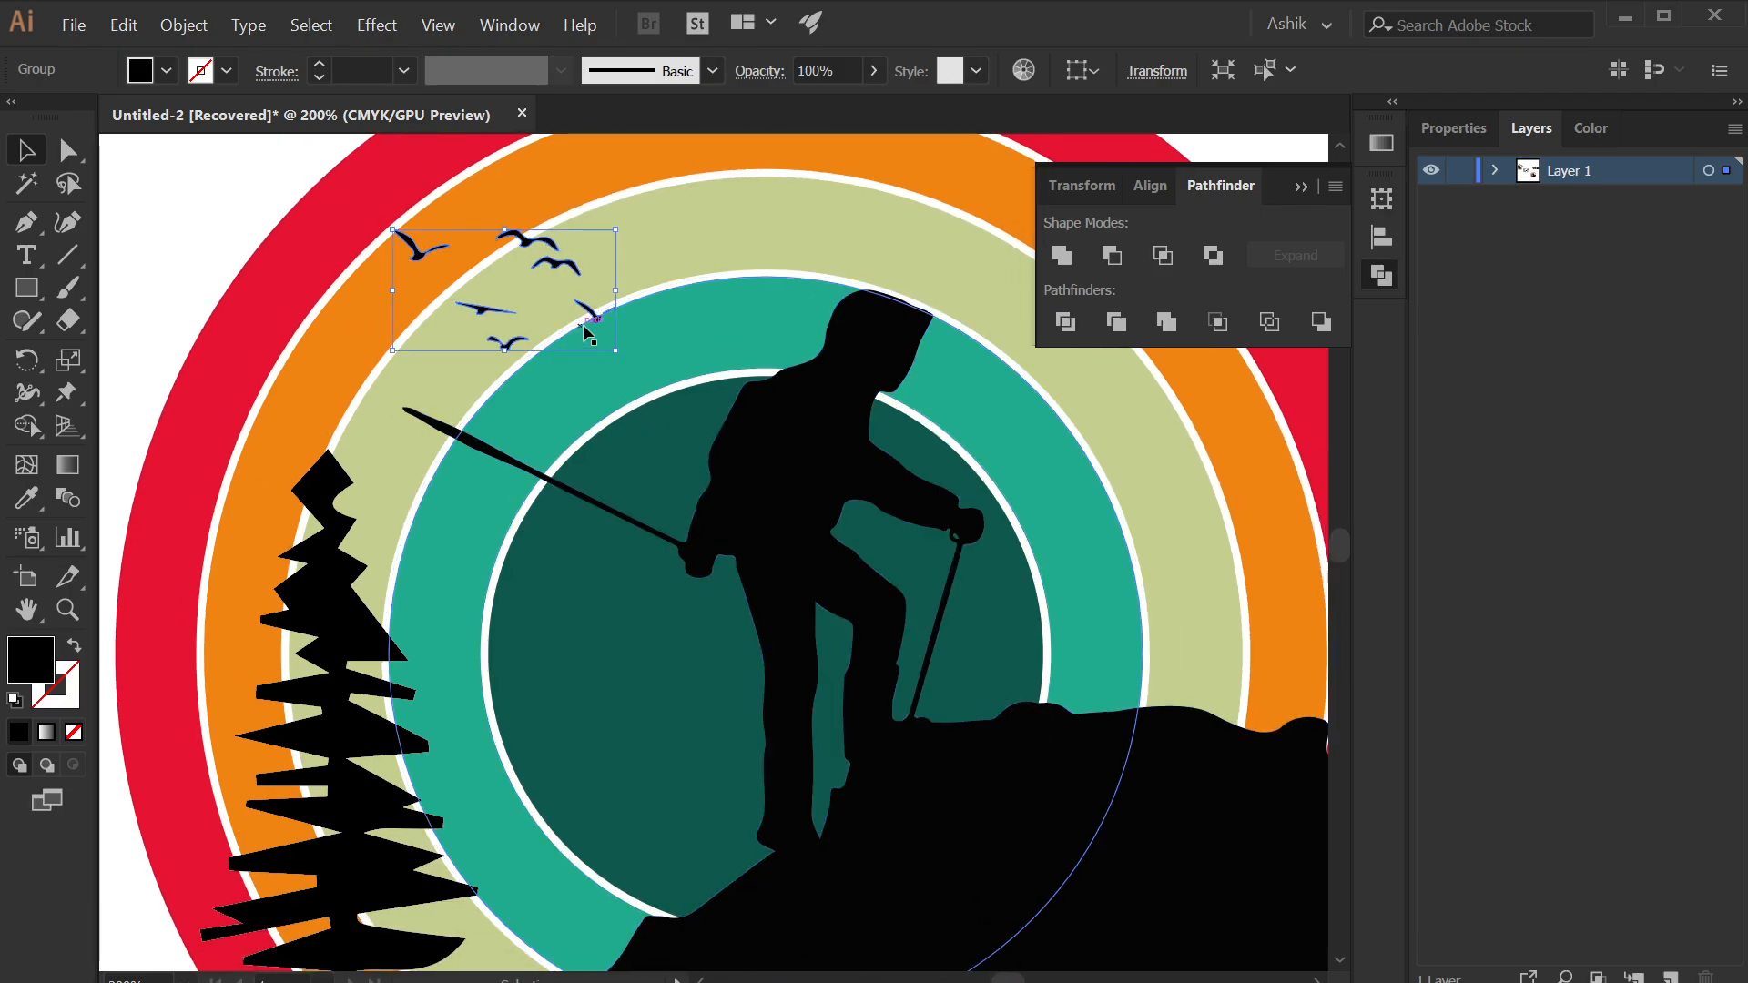
{"action": "key", "text": "ctrl+shift+a"}
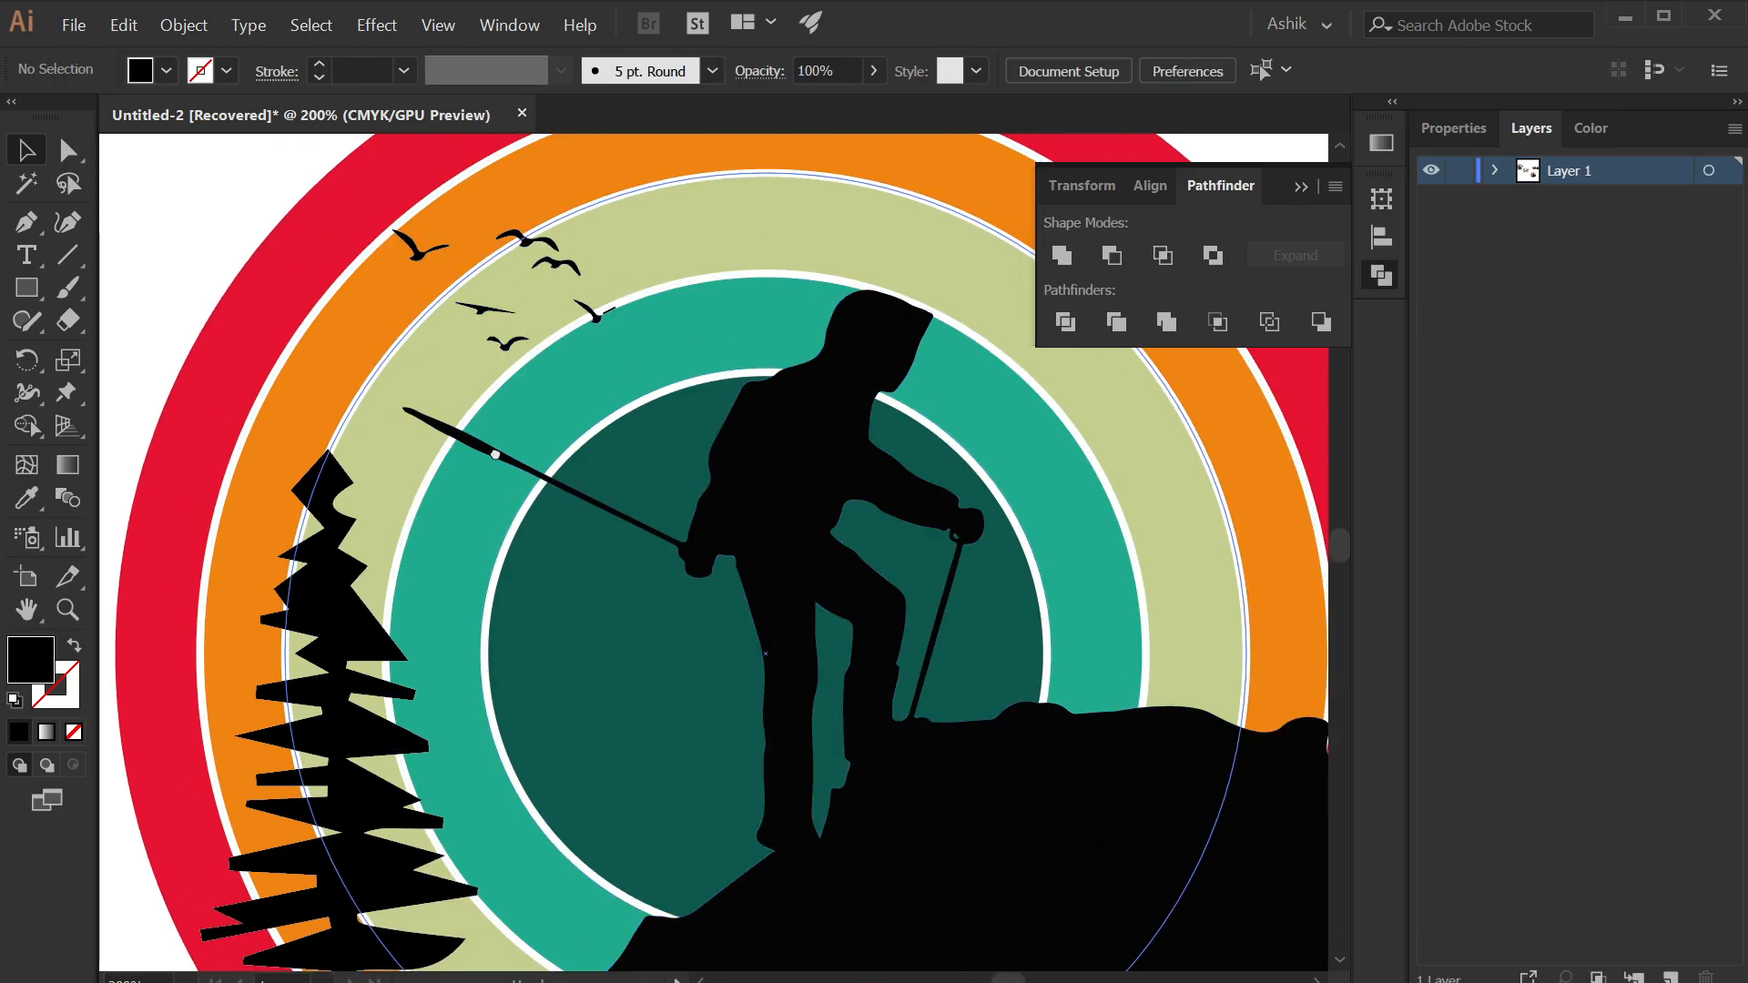
- Enlarge the bird group slightly and fine-tune its position between the hiker's head and the conifer
{"action": "left_click_drag", "start_coordinate": [491, 452], "coordinate": [571, 618]}
{"action": "left_click", "coordinate": [637, 444]}
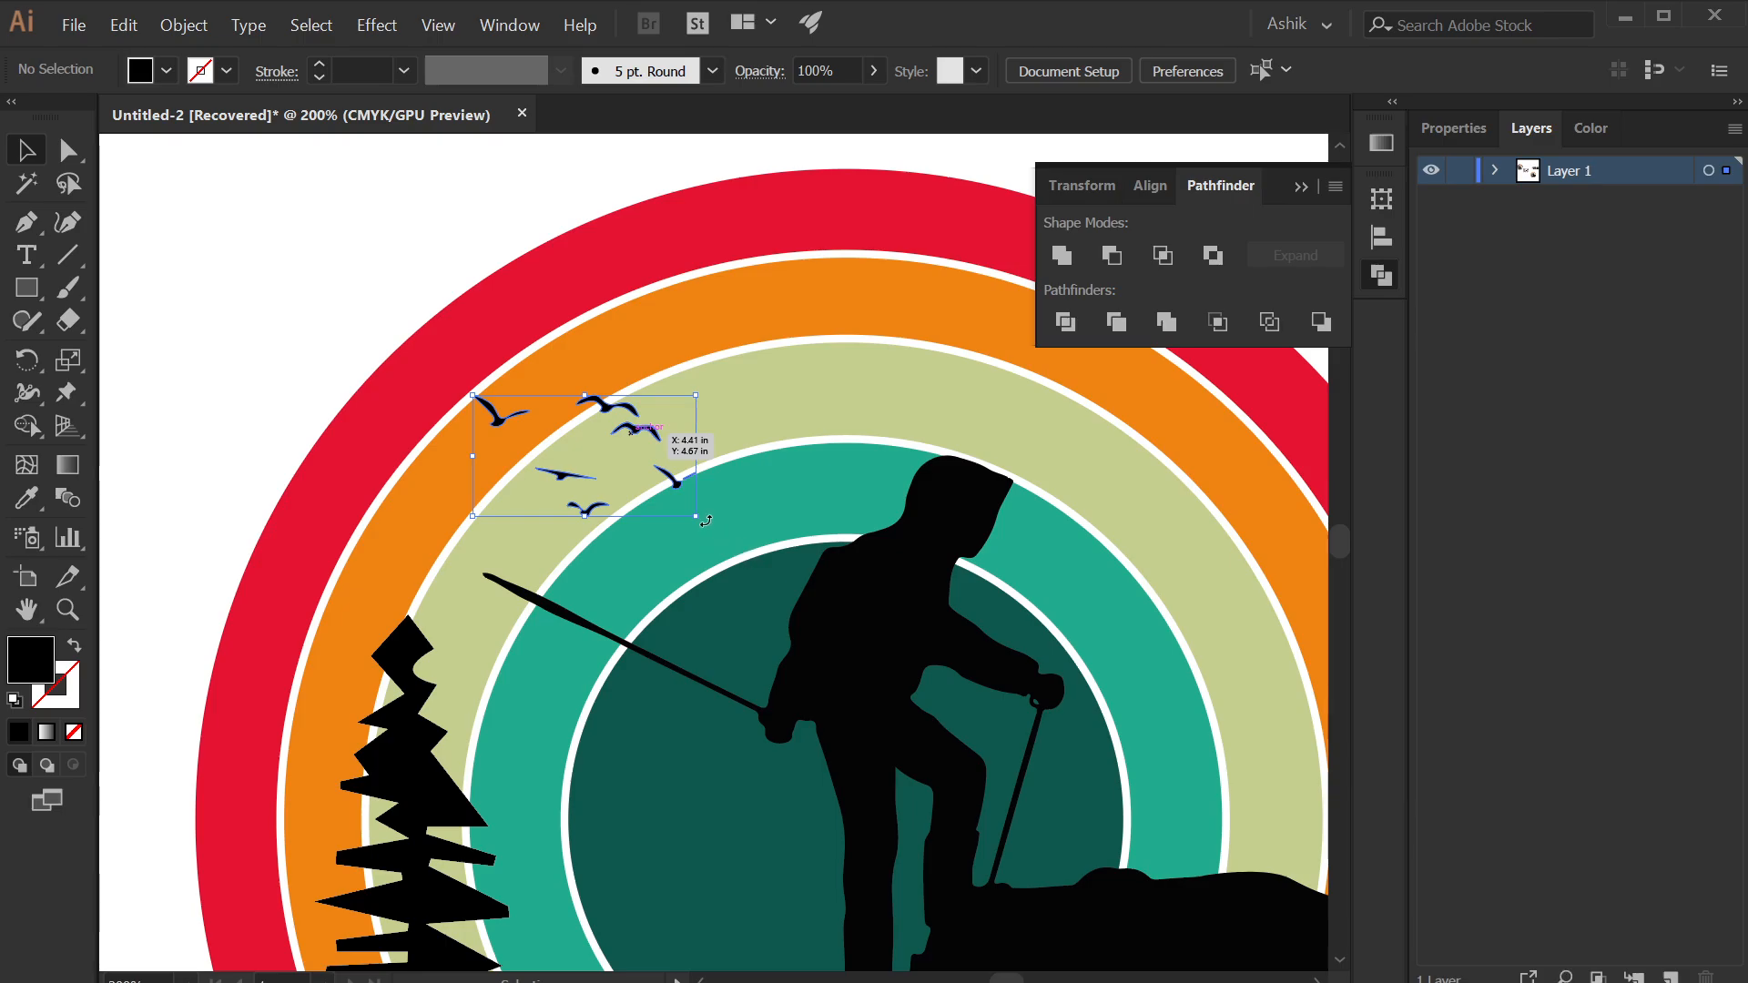
{"action": "left_click_drag", "start_coordinate": [703, 521], "coordinate": [759, 550]}
{"action": "left_click_drag", "start_coordinate": [696, 440], "coordinate": [704, 431]}
{"action": "left_click_drag", "start_coordinate": [822, 613], "coordinate": [686, 594]}
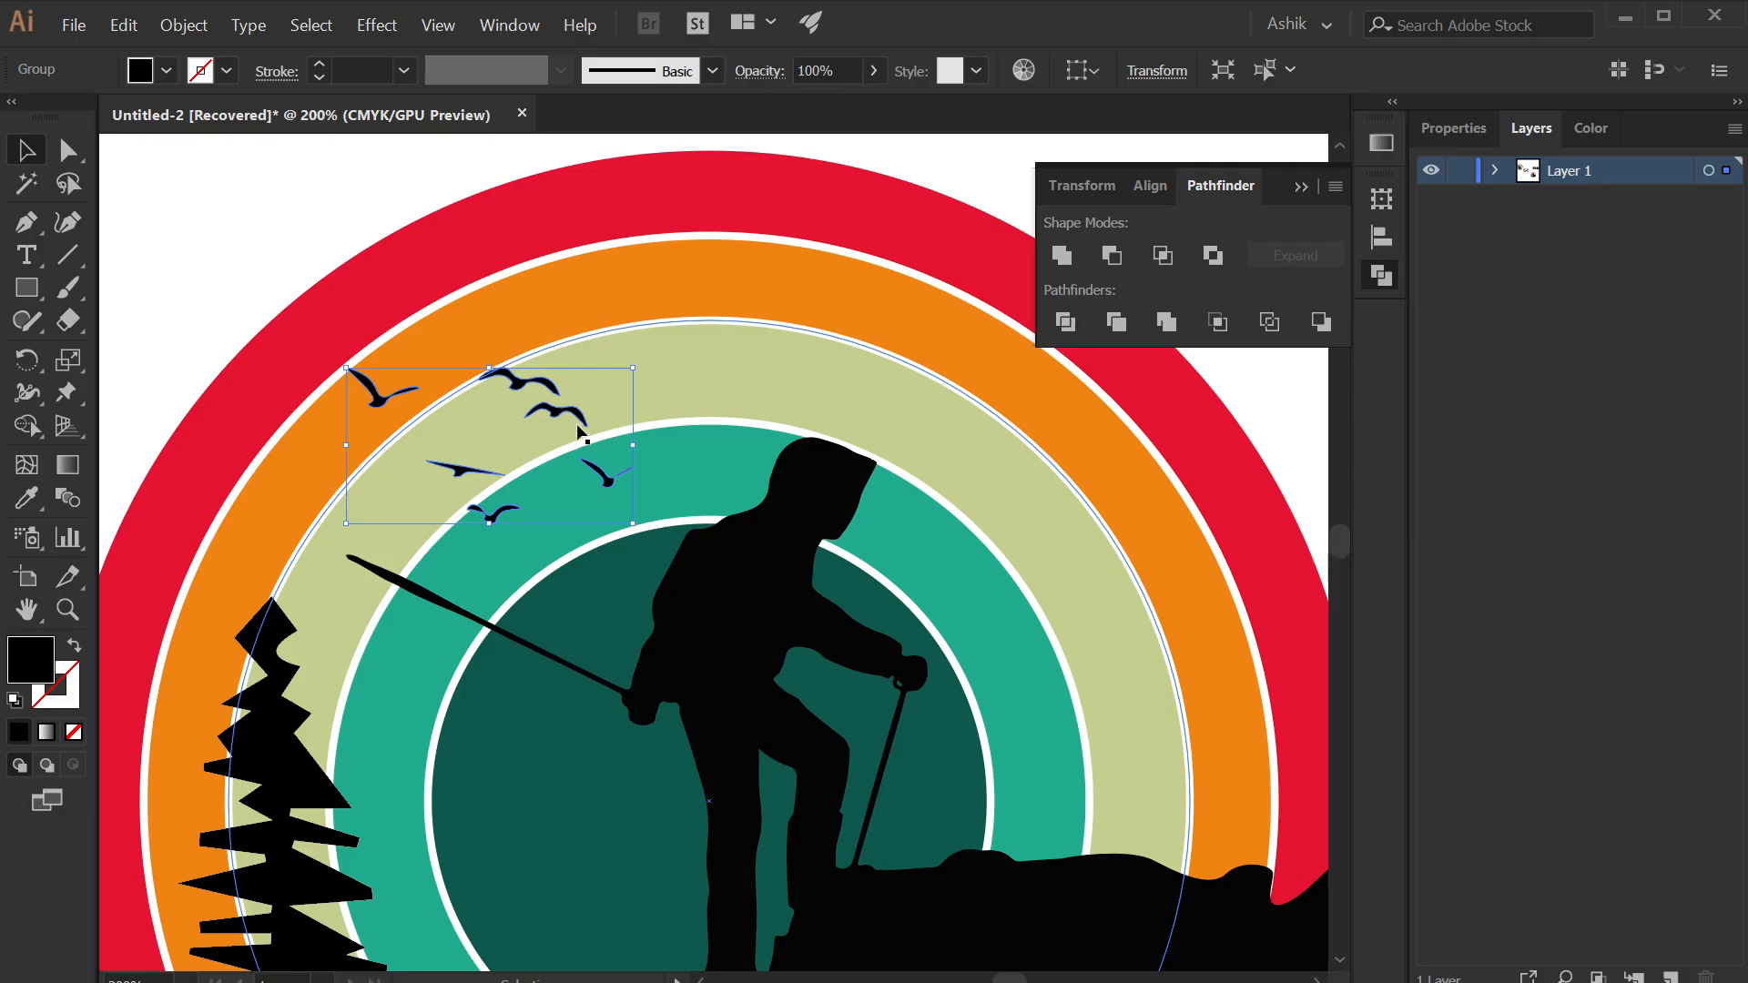
{"action": "left_click_drag", "start_coordinate": [566, 412], "coordinate": [555, 412]}
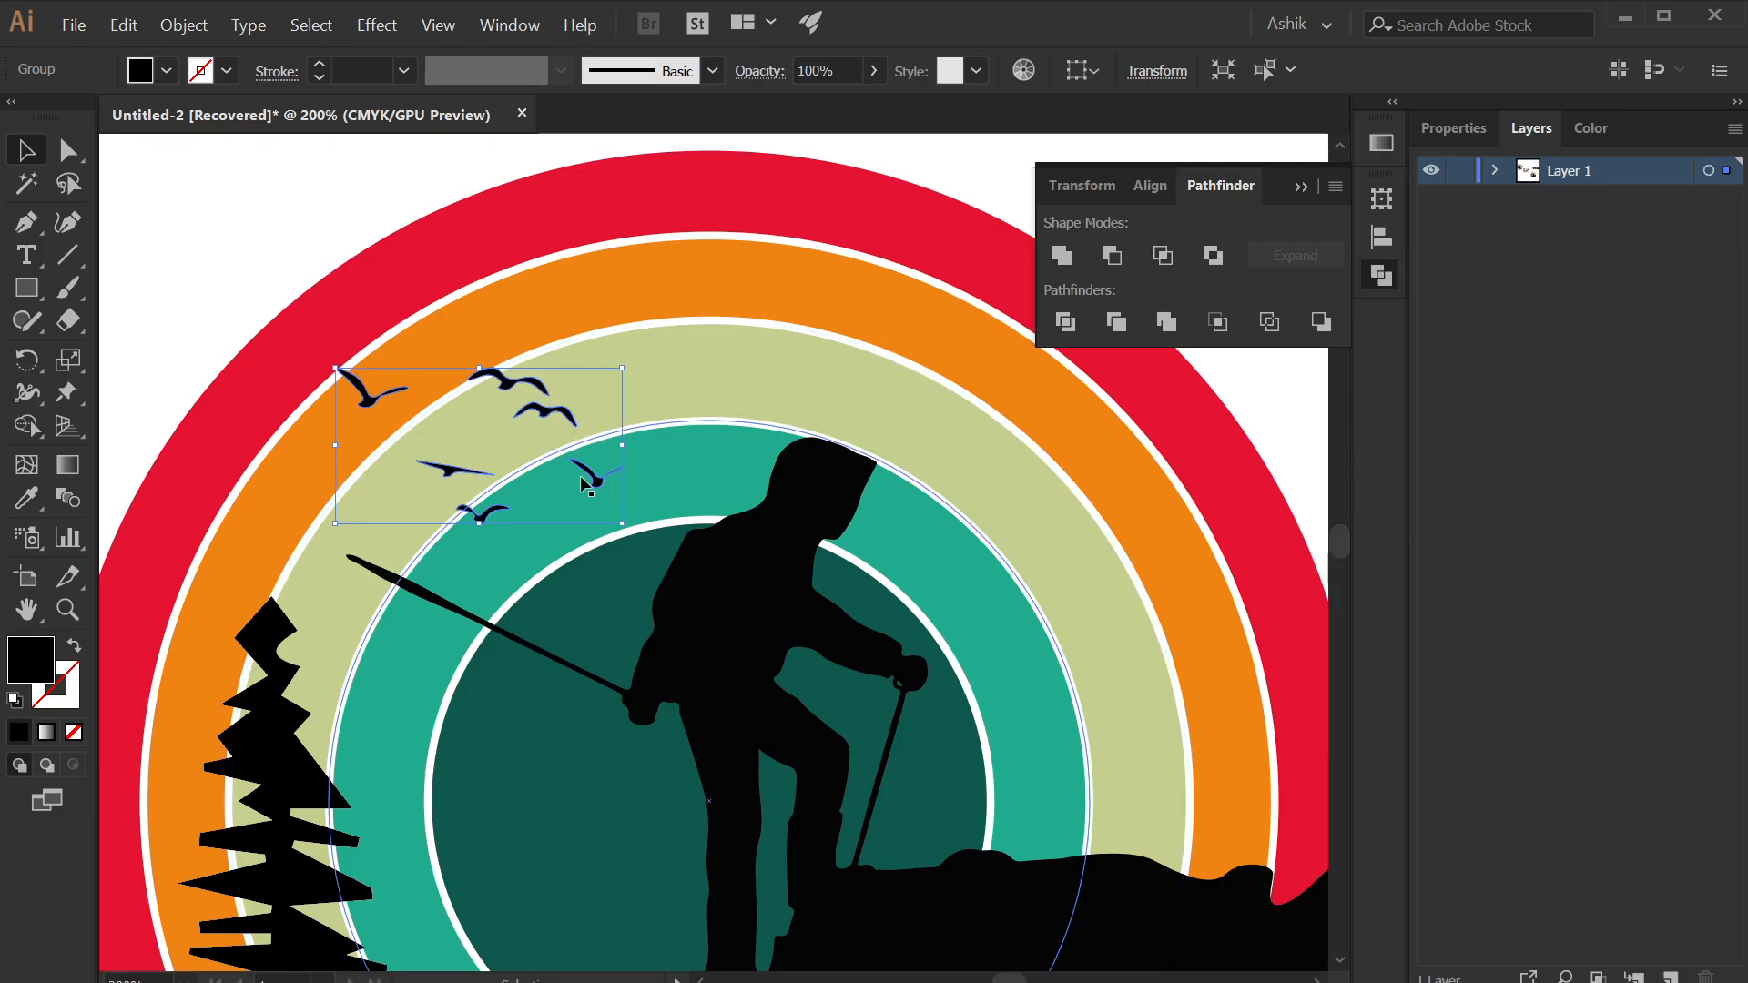
{"action": "scroll", "coordinate": [581, 477], "scroll_direction": "down", "scroll_amount": 1}
{"action": "left_click_drag", "start_coordinate": [586, 542], "coordinate": [558, 487]}
{"action": "left_click_drag", "start_coordinate": [522, 374], "coordinate": [514, 382]}
{"action": "scroll", "coordinate": [867, 628], "scroll_direction": "down", "scroll_amount": 2}
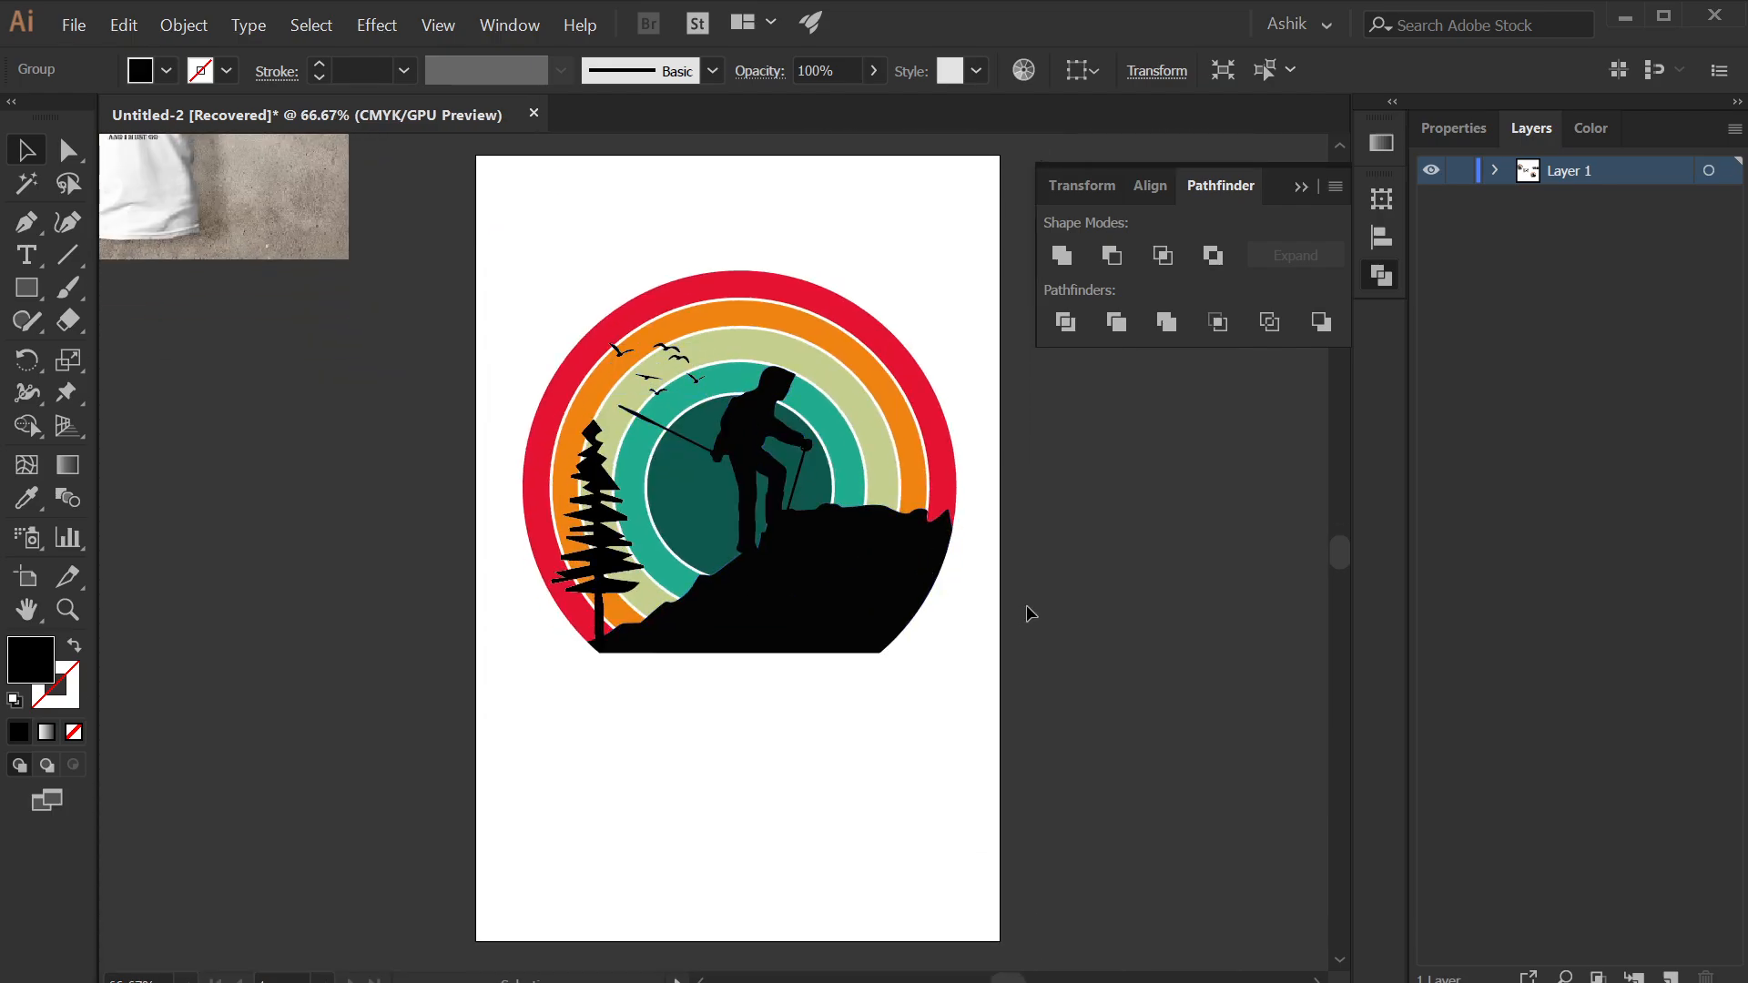
{"action": "left_click", "coordinate": [1026, 613]}
- Compare the design with the printed reference on the T-shirt mockup, checking the trees, birds and curved lettering
{"action": "left_click_drag", "start_coordinate": [382, 155], "coordinate": [586, 349]}
{"action": "left_click_drag", "start_coordinate": [585, 246], "coordinate": [695, 409]}
{"action": "scroll", "coordinate": [437, 427], "scroll_direction": "up", "scroll_amount": 5}
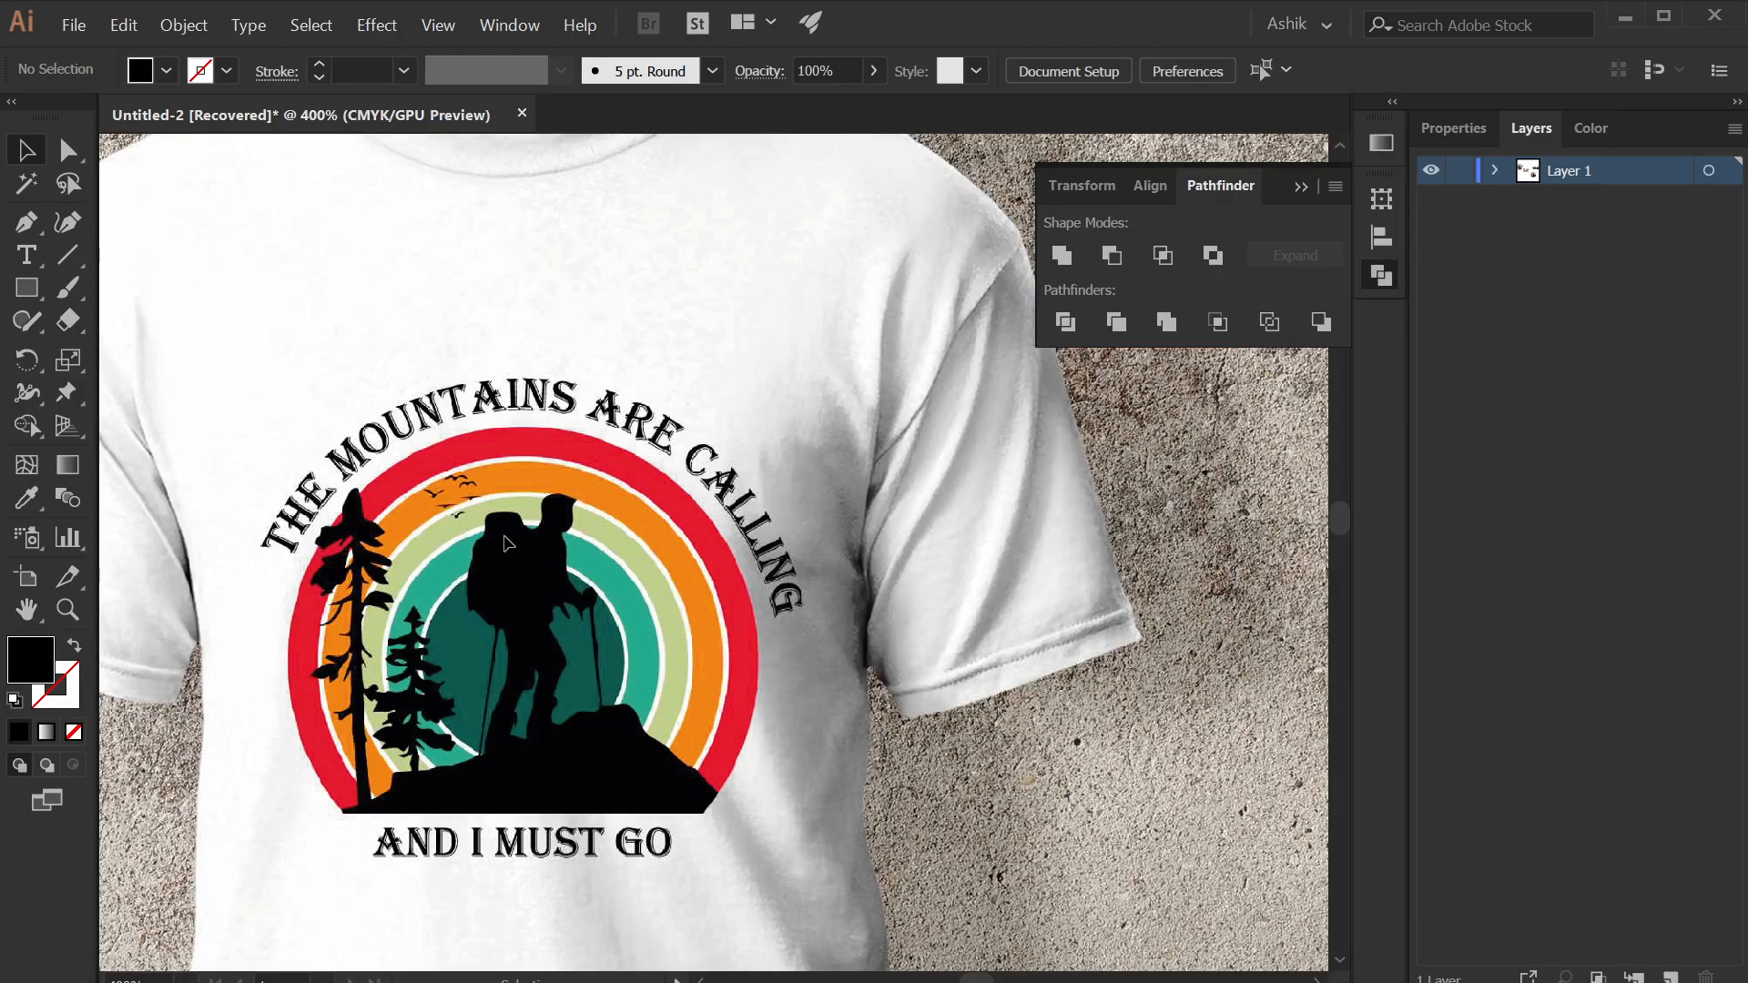
{"action": "left_click_drag", "start_coordinate": [1127, 729], "coordinate": [380, 451]}
{"action": "scroll", "coordinate": [380, 452], "scroll_direction": "down", "scroll_amount": 4}
{"action": "left_click_drag", "start_coordinate": [903, 744], "coordinate": [476, 437]}
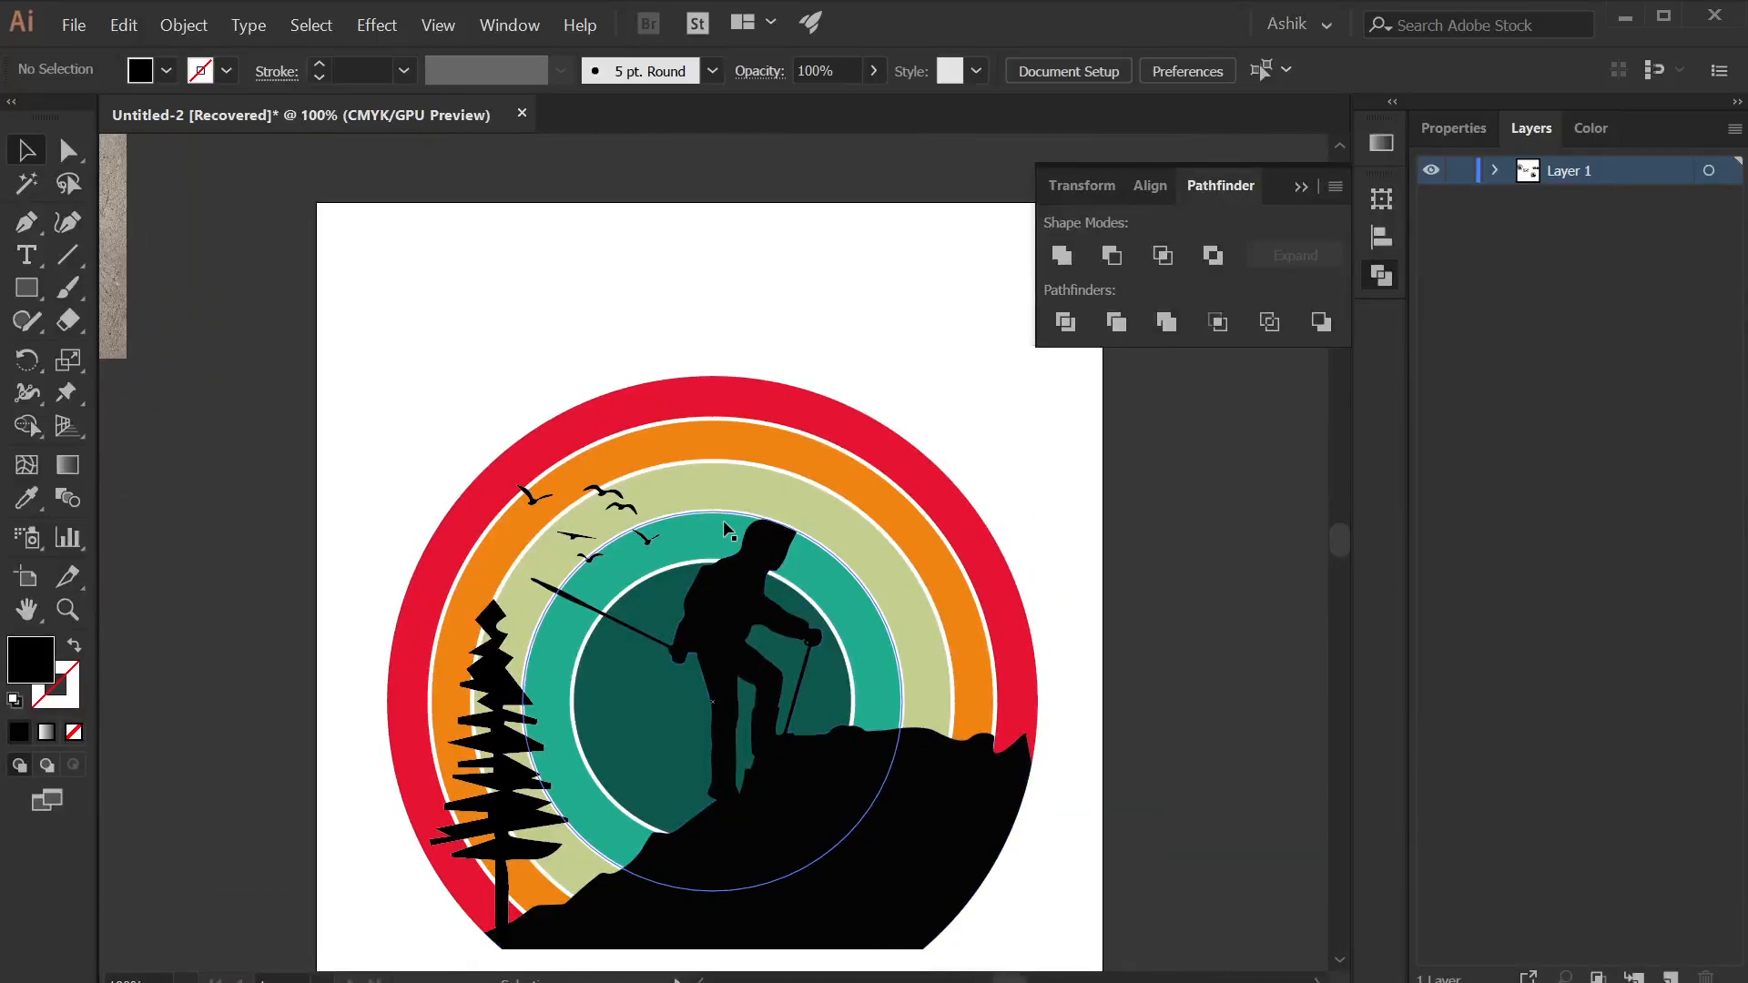
{"action": "scroll", "coordinate": [726, 524], "scroll_direction": "down", "scroll_amount": 3}
{"action": "left_click_drag", "start_coordinate": [112, 198], "coordinate": [284, 305]}
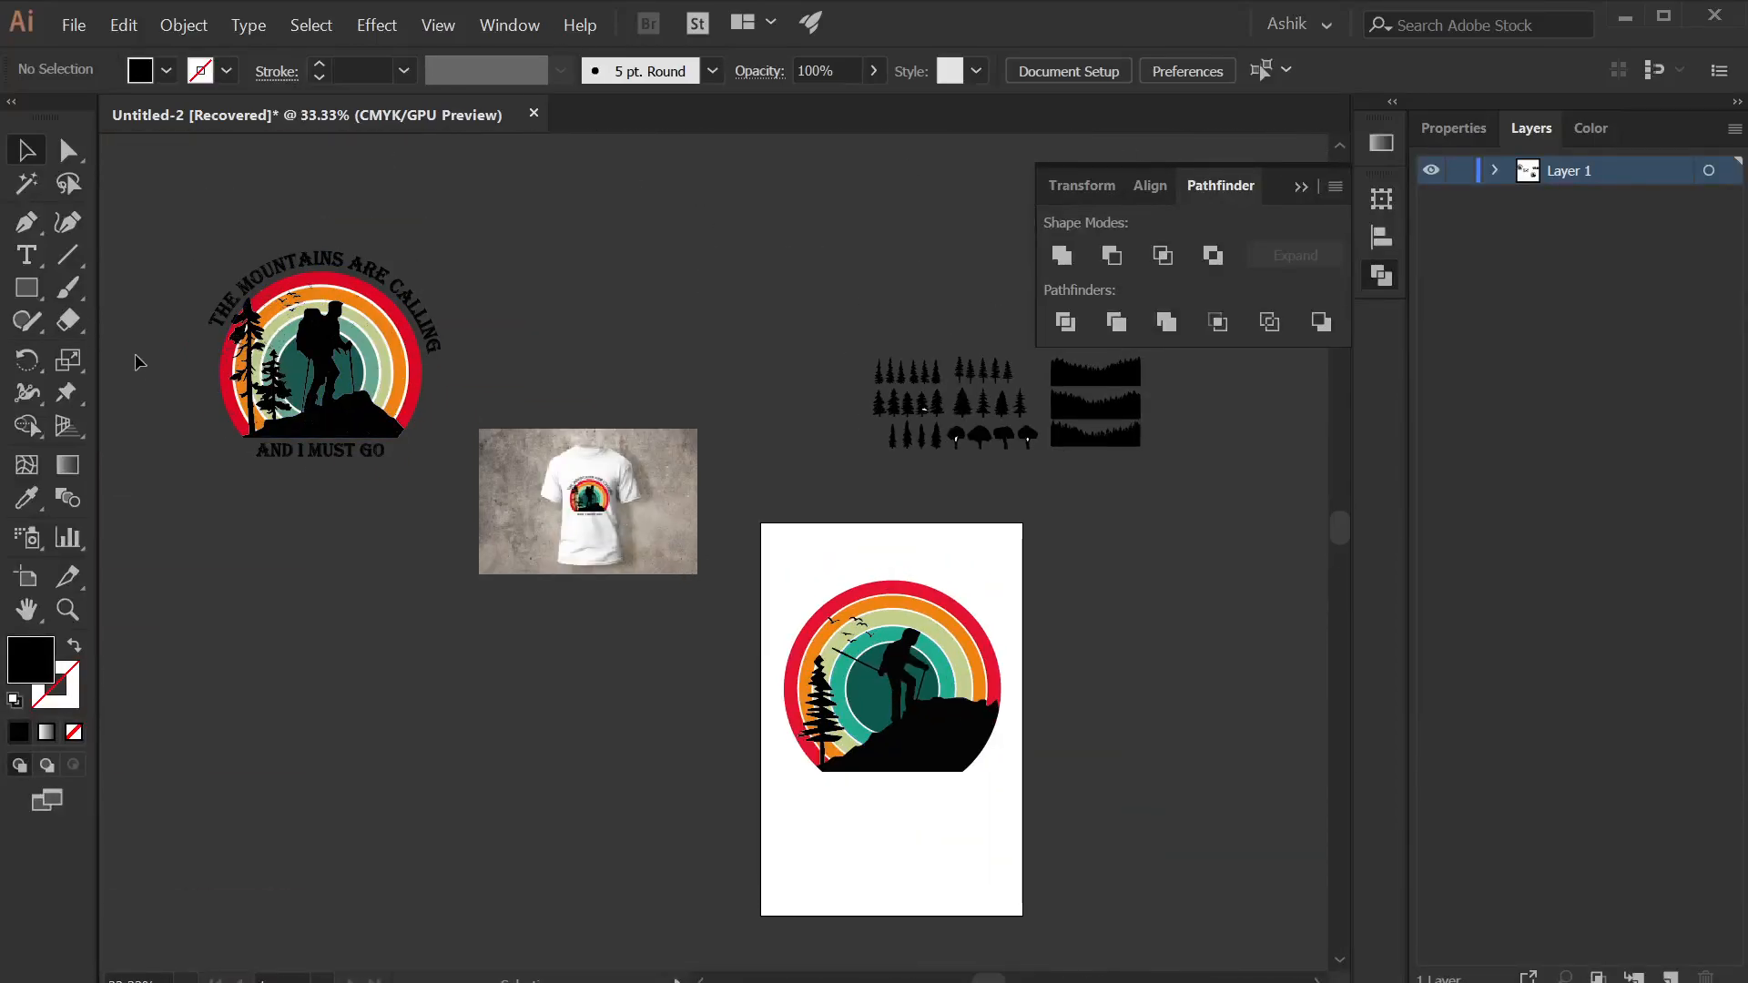
- Create an enlarged, centred copy of the outer red circle shape around the artwork as an unfilled outline with a 1 pt red stroke
{"action": "scroll", "coordinate": [981, 723], "scroll_direction": "up", "scroll_amount": 3}
{"action": "left_click_drag", "start_coordinate": [984, 685], "coordinate": [959, 679]}
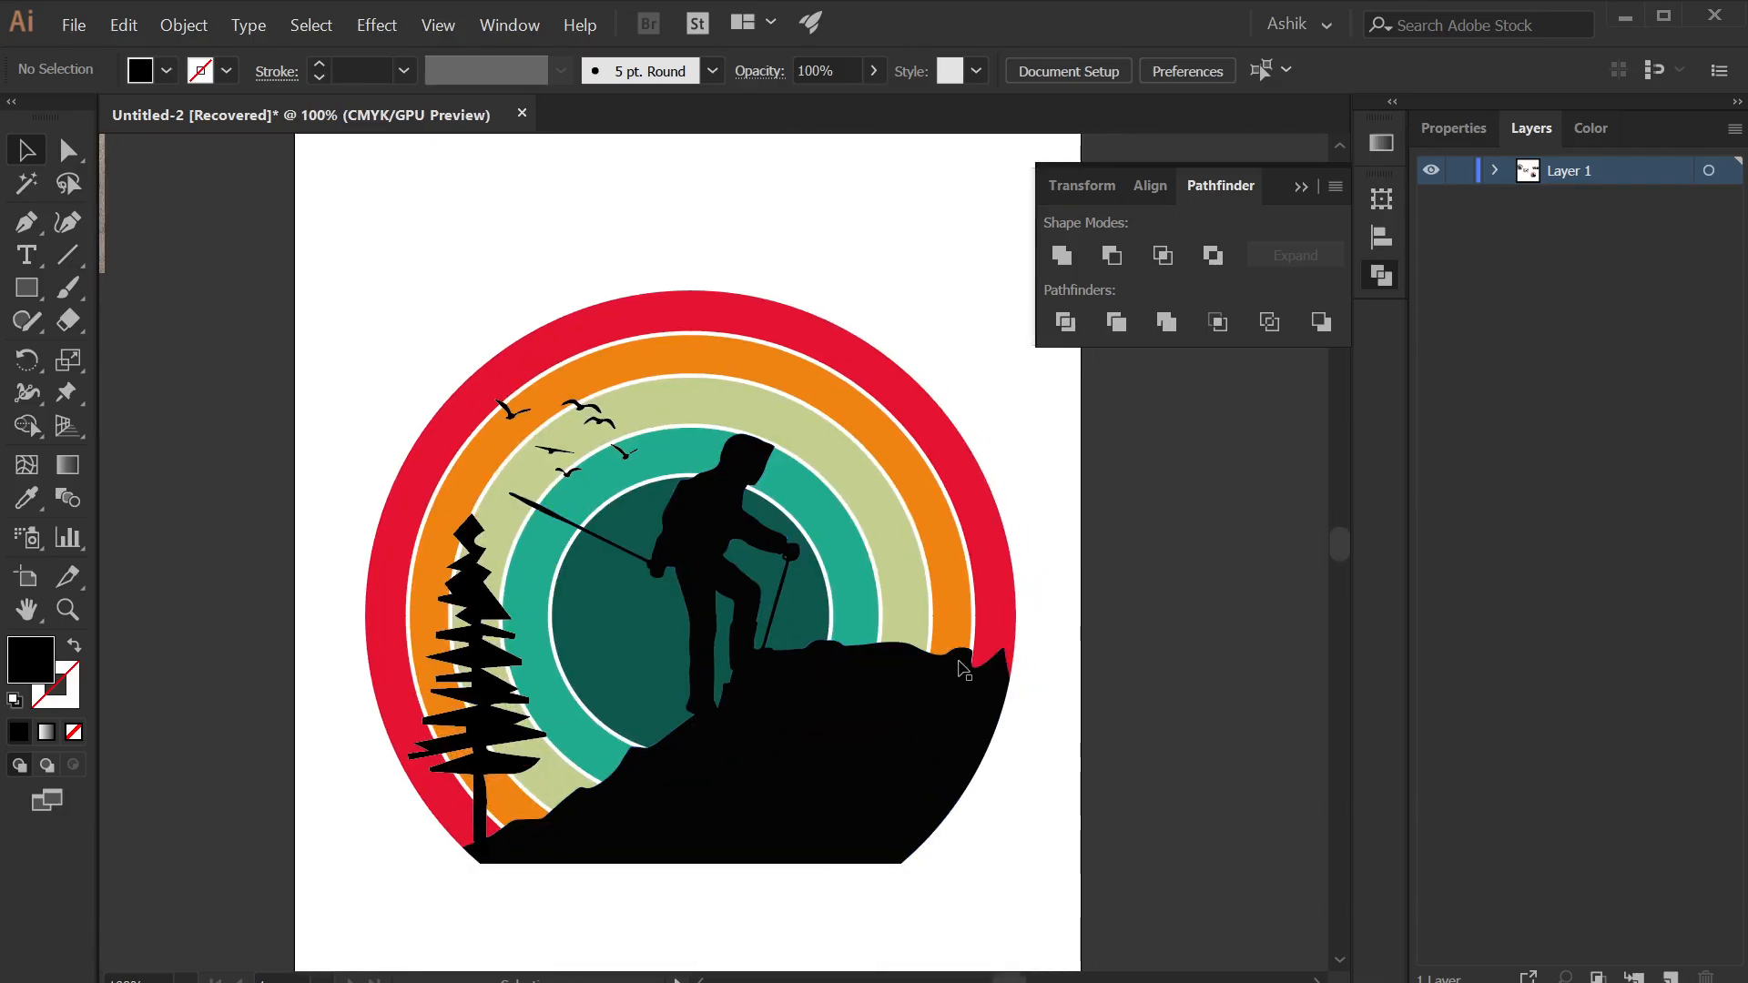
{"action": "left_click", "coordinate": [969, 462]}
{"action": "left_click_drag", "start_coordinate": [969, 462], "coordinate": [1019, 369]}
{"action": "key", "text": "ctrl+z"}
{"action": "key", "text": "a"}
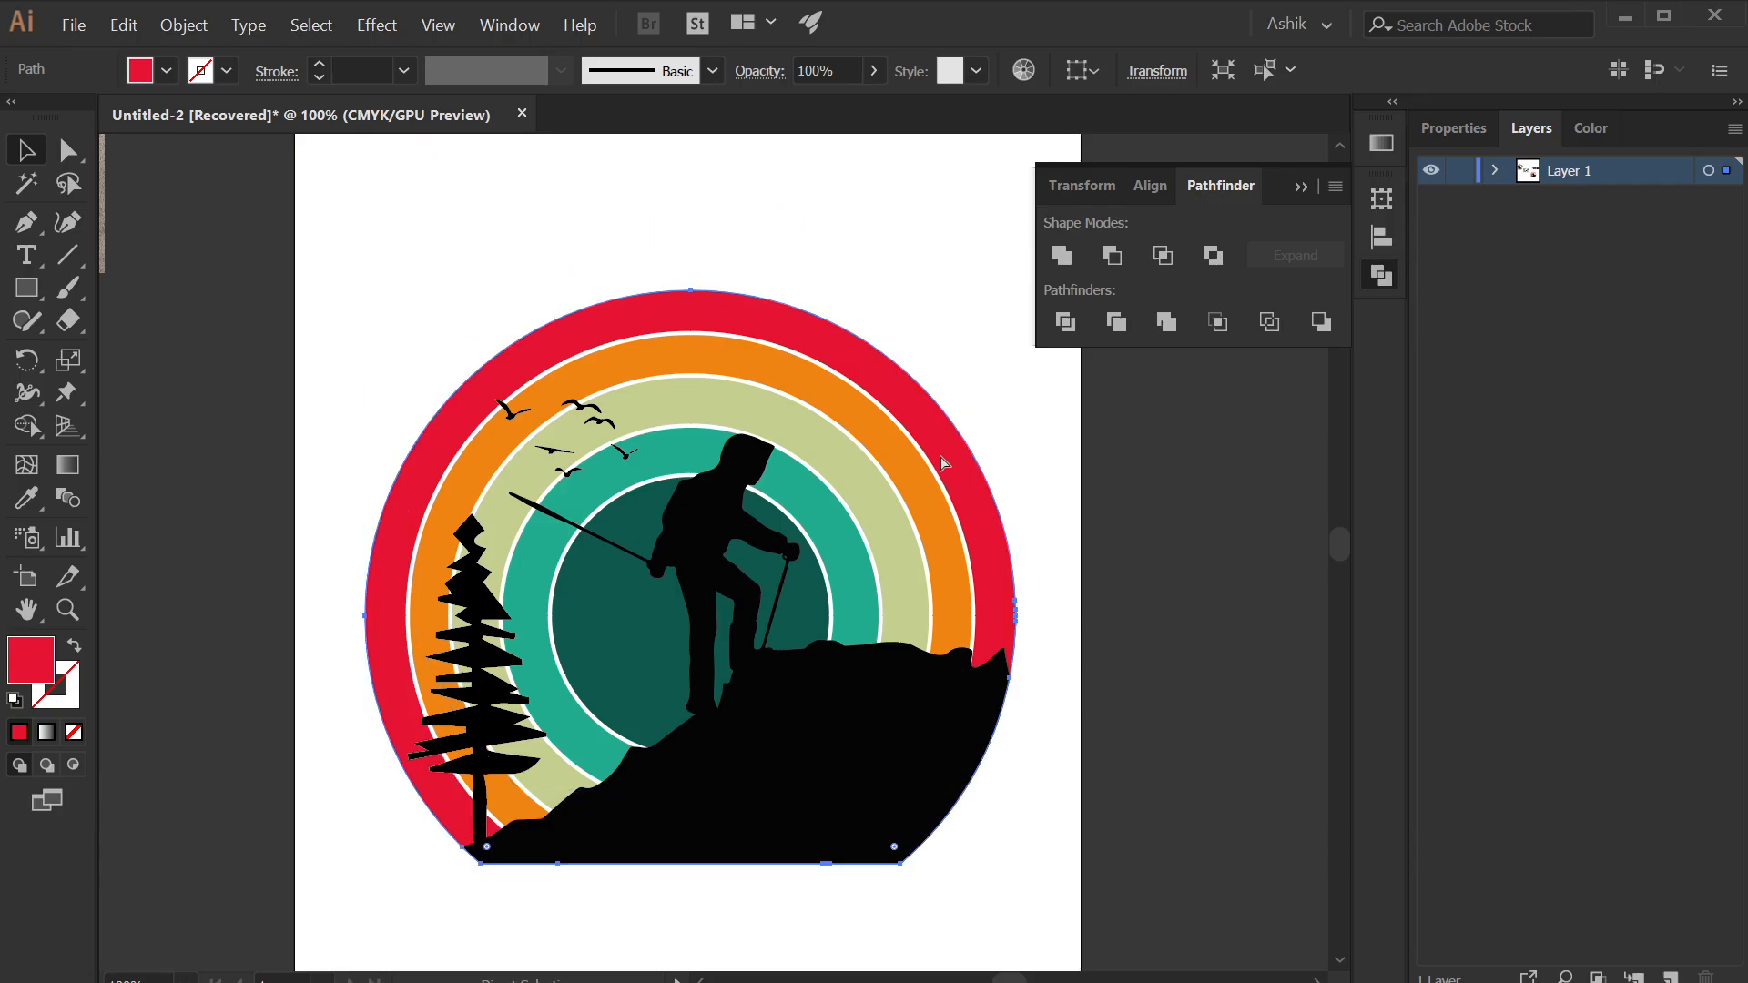
{"action": "key", "text": "v"}
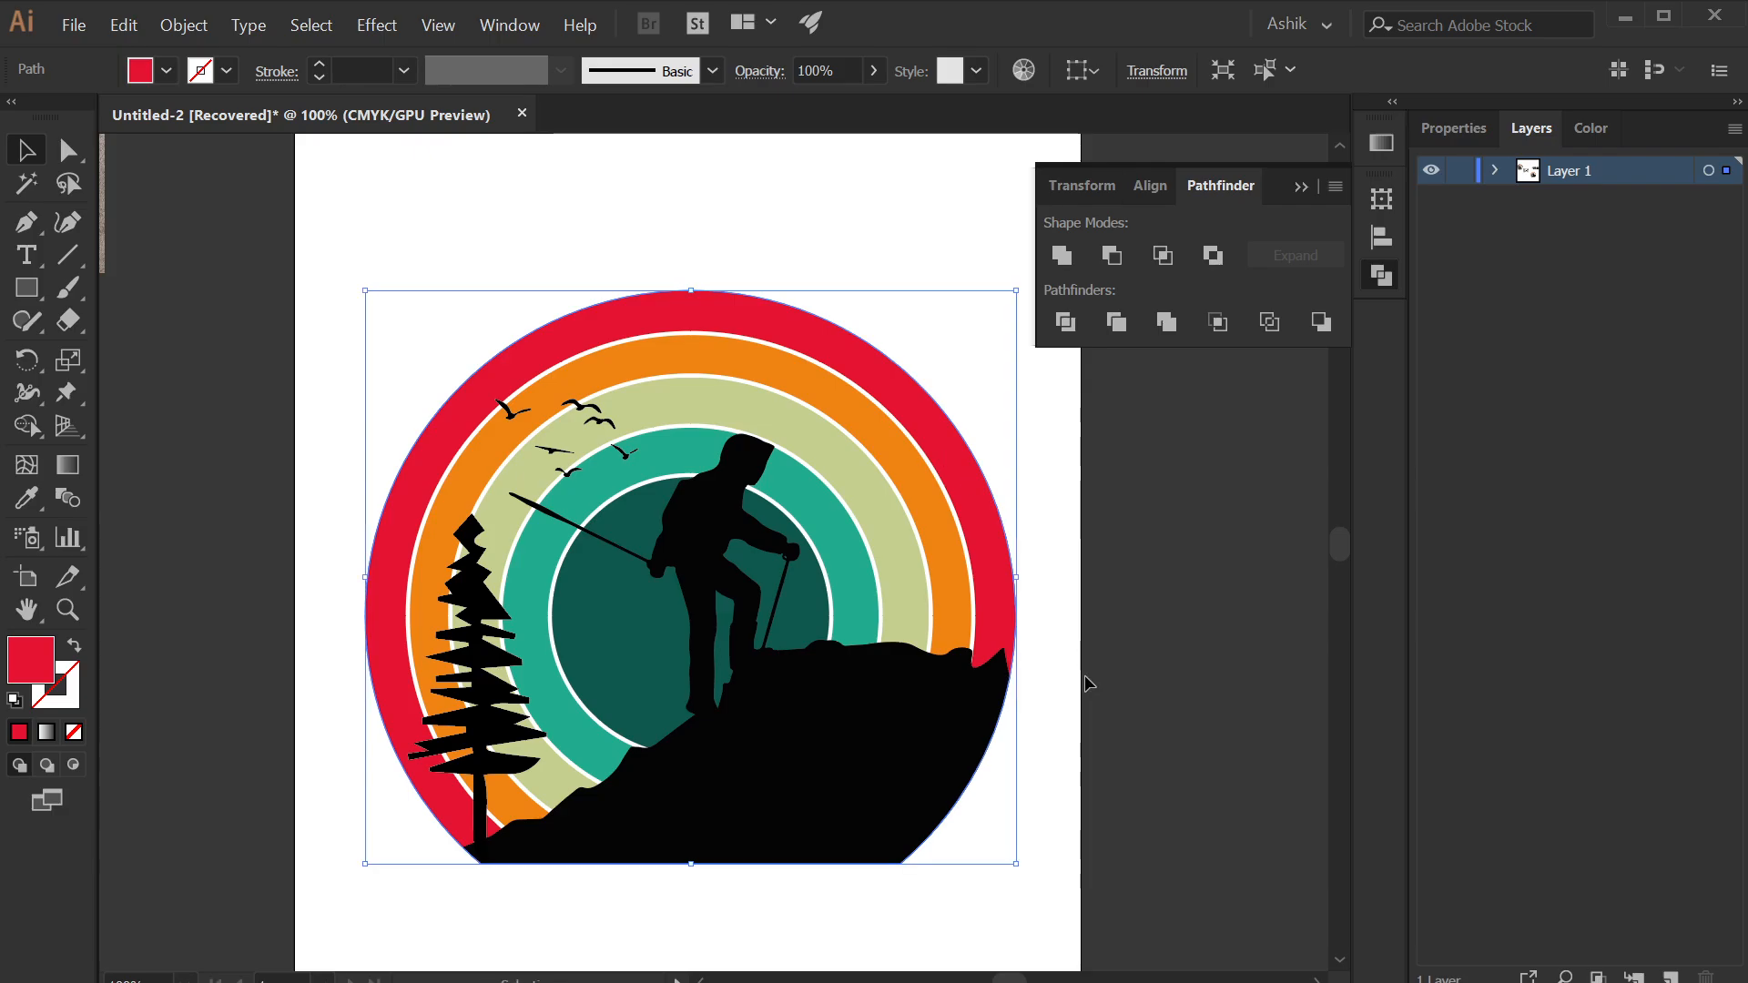
{"action": "left_click_drag", "start_coordinate": [1014, 285], "coordinate": [1050, 219]}
{"action": "key", "text": "shift+x"}
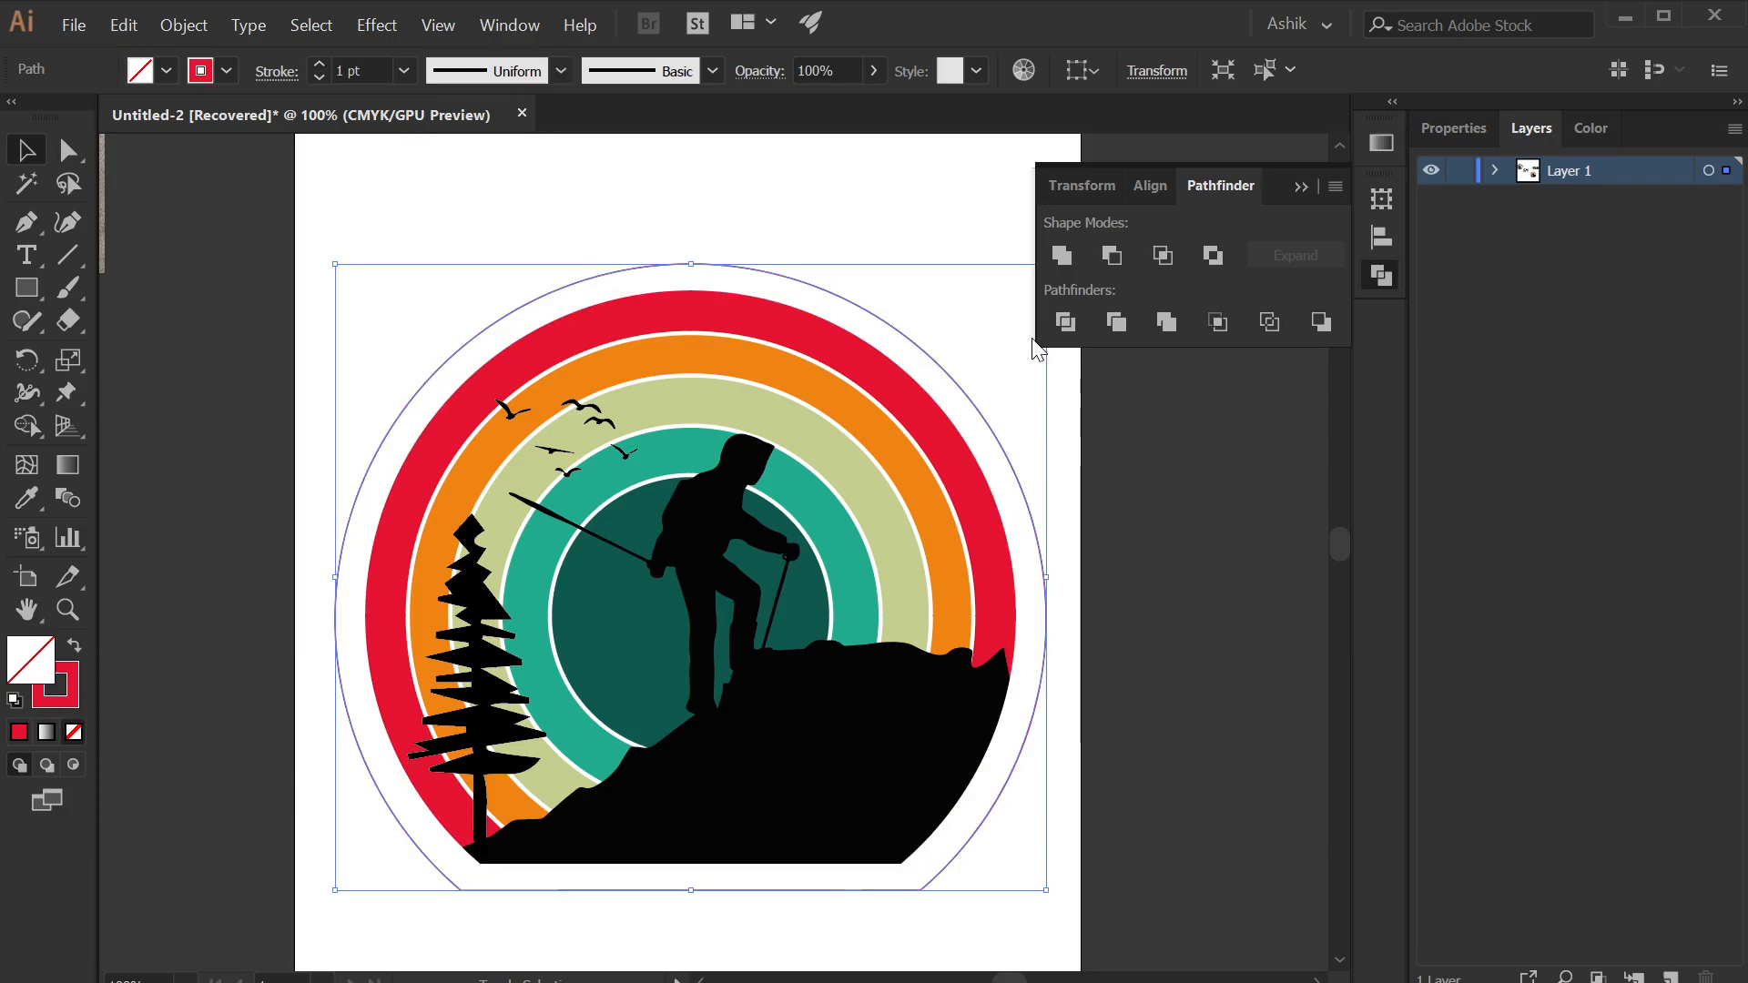
{"action": "left_click", "coordinate": [1140, 639]}
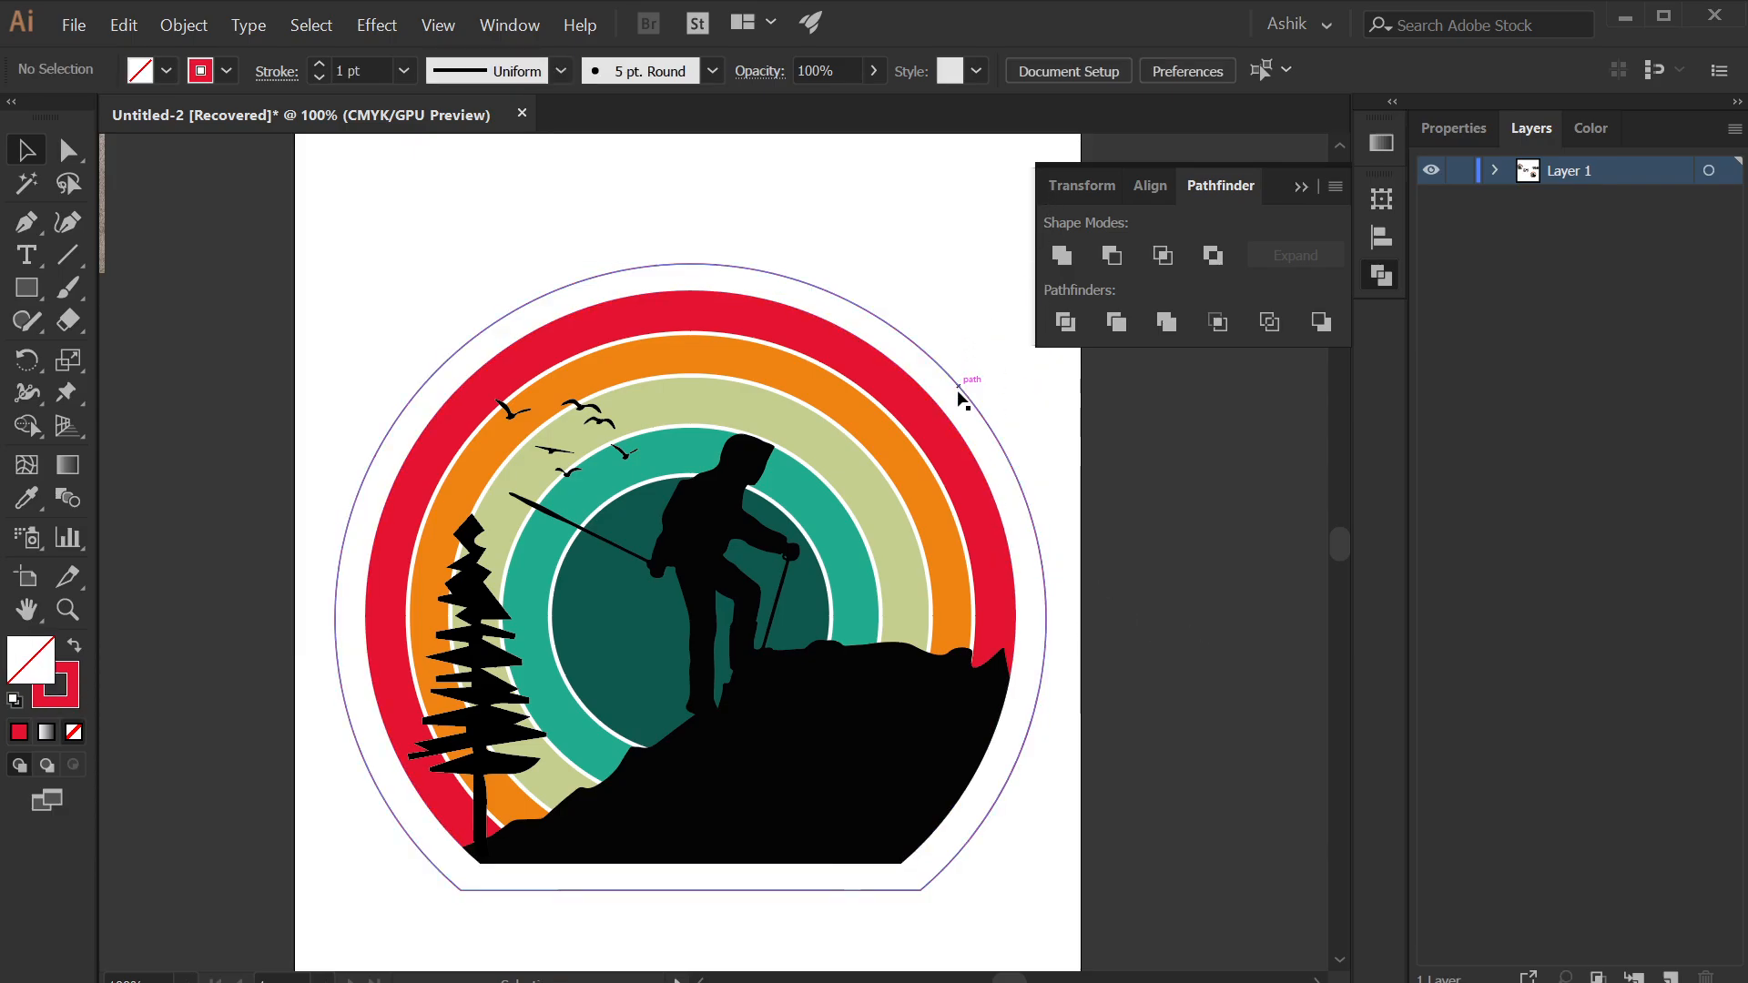
{"action": "left_click", "coordinate": [923, 351]}
{"action": "left_click", "coordinate": [1291, 585]}
- Examine the curved lettering and grouping of the finished reference design with the backpacker
{"action": "scroll", "coordinate": [1187, 582], "scroll_direction": "down", "scroll_amount": 4}
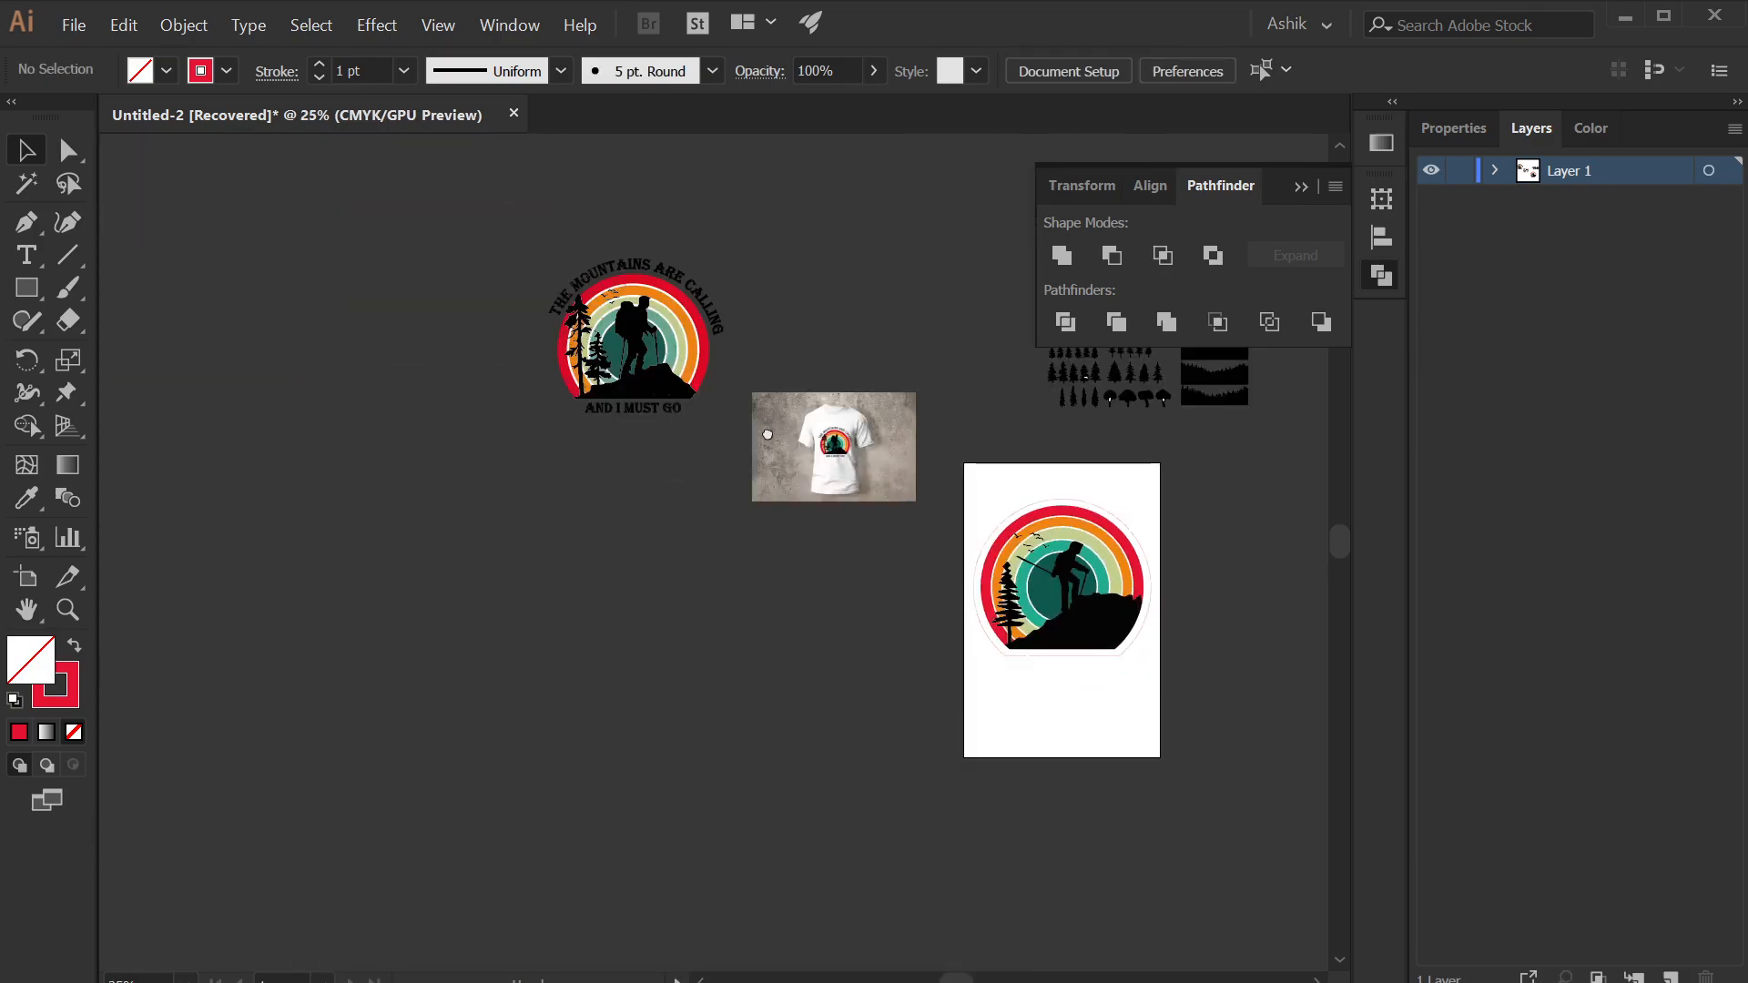
{"action": "left_click_drag", "start_coordinate": [767, 430], "coordinate": [754, 586]}
{"action": "scroll", "coordinate": [530, 399], "scroll_direction": "up", "scroll_amount": 1}
{"action": "scroll", "coordinate": [529, 399], "scroll_direction": "up", "scroll_amount": 3}
{"action": "left_click_drag", "start_coordinate": [901, 579], "coordinate": [629, 478]}
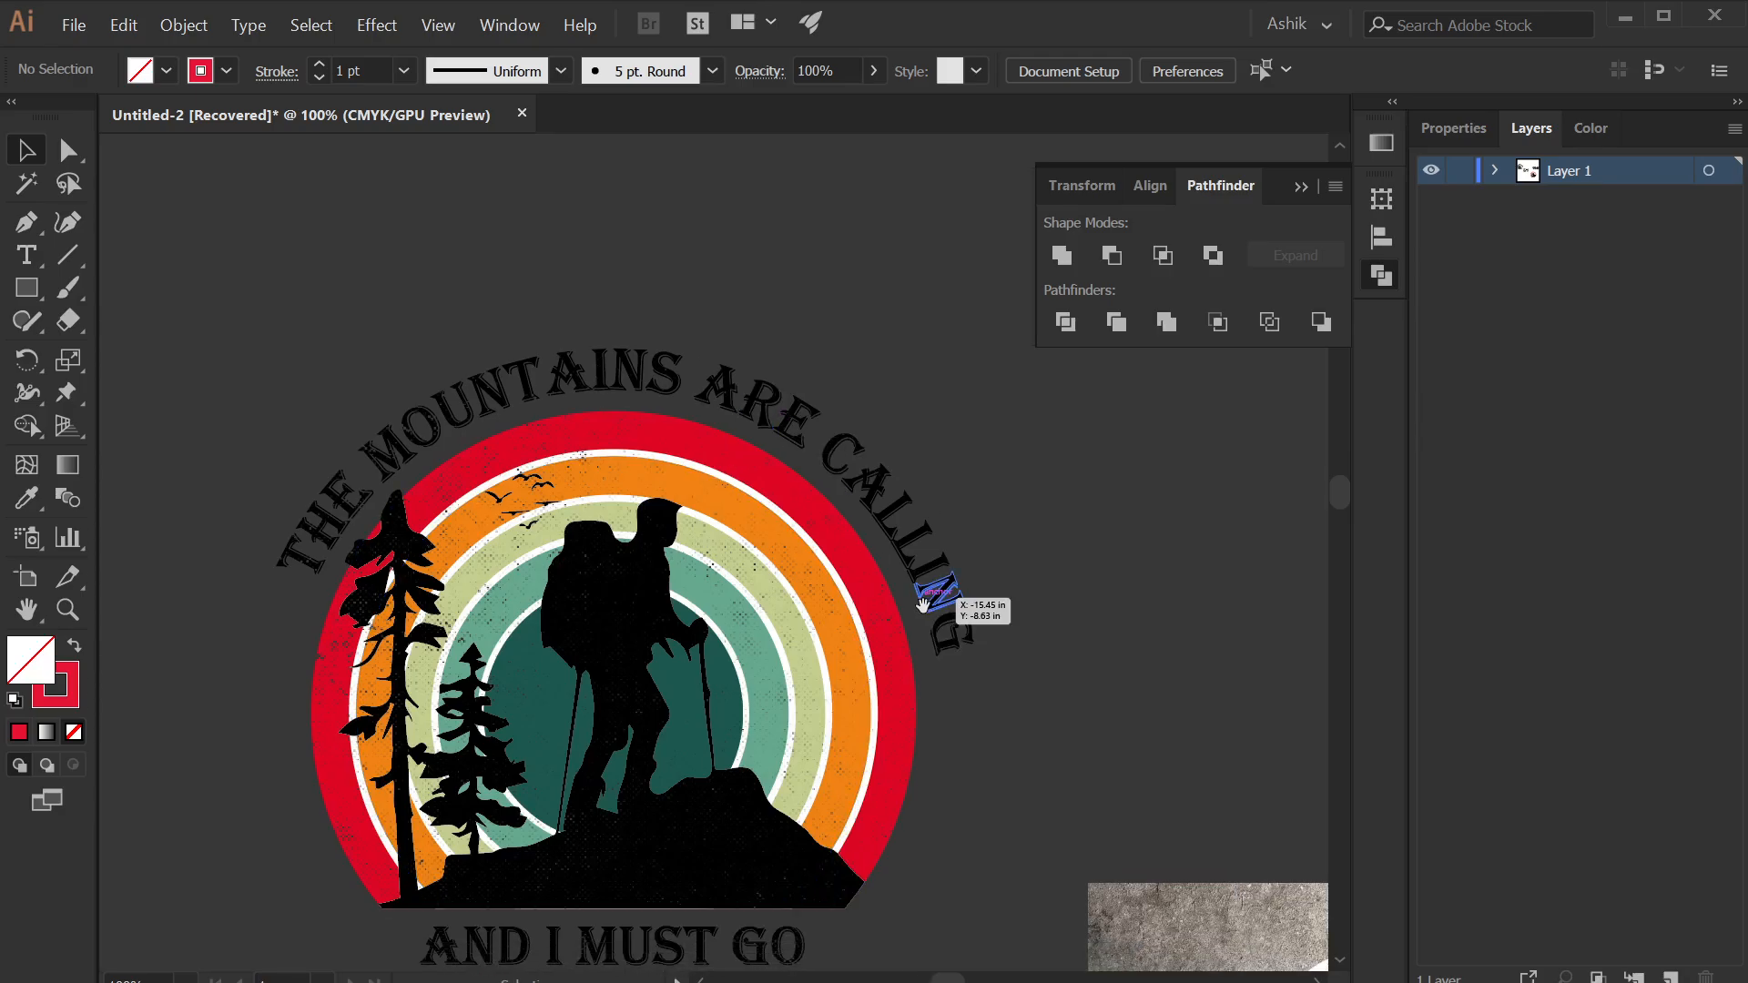
{"action": "left_click_drag", "start_coordinate": [918, 601], "coordinate": [879, 551]}
{"action": "left_click", "coordinate": [841, 456]}
{"action": "right_click", "coordinate": [842, 456]}
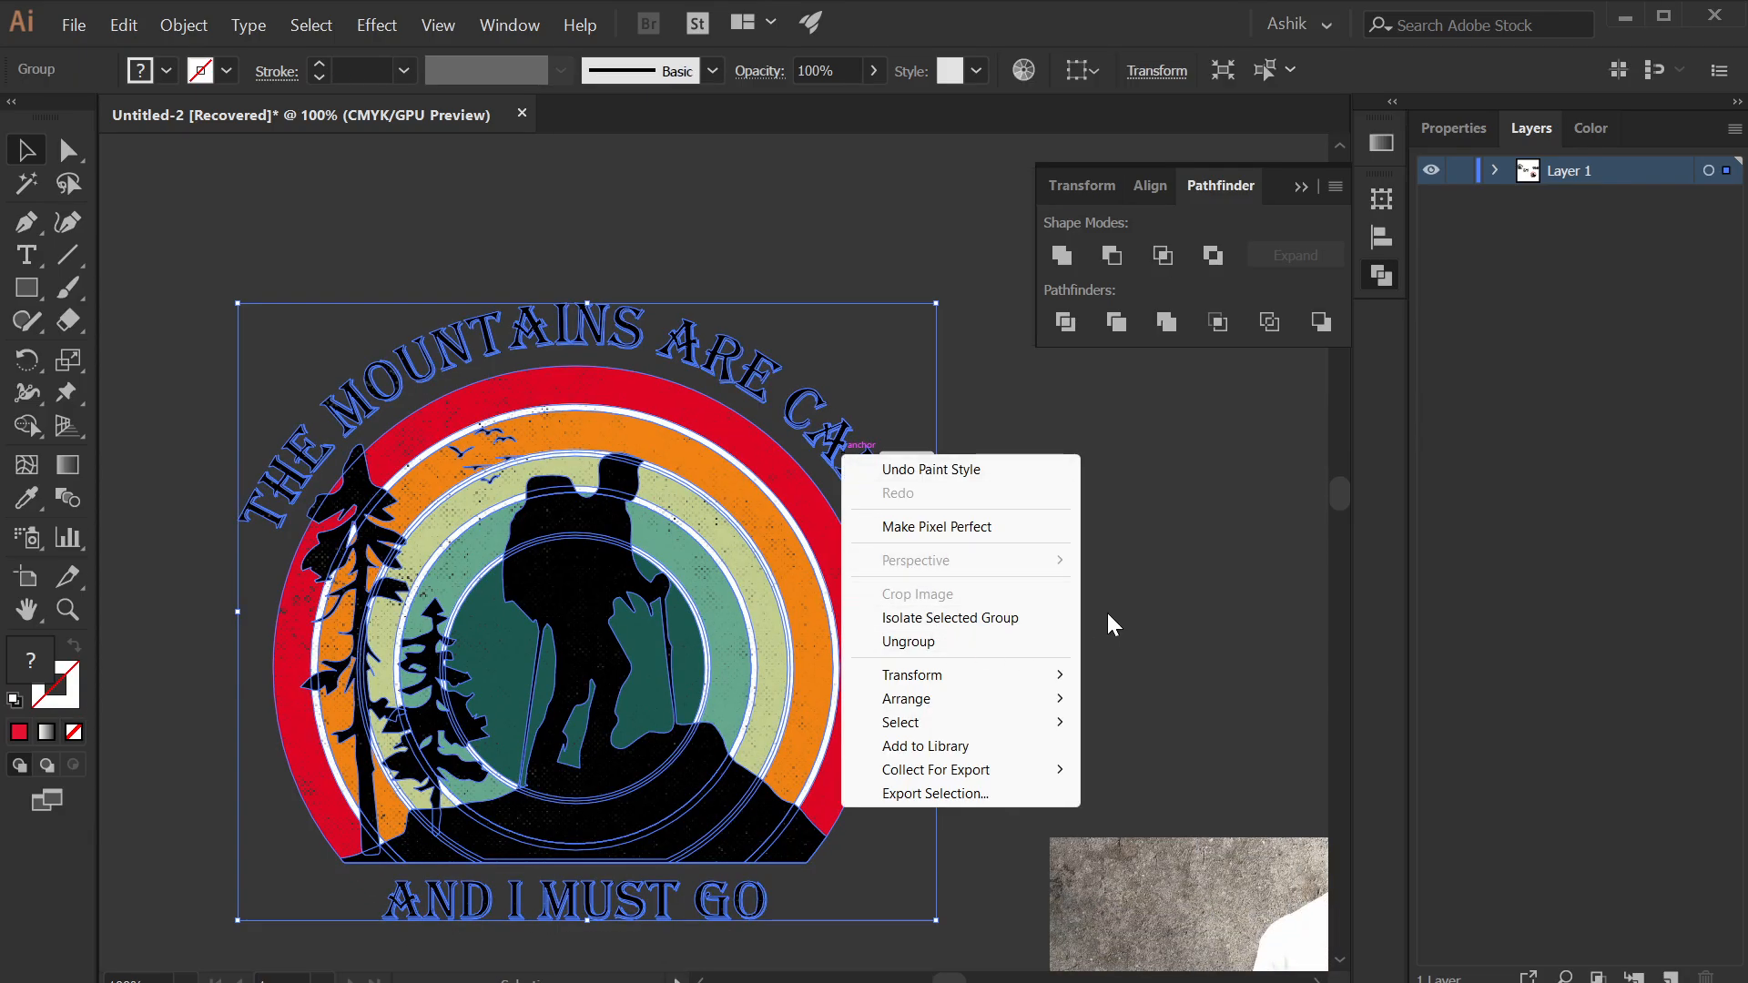
{"action": "left_click", "coordinate": [1107, 620]}
{"action": "left_click", "coordinate": [1090, 557]}
{"action": "left_click", "coordinate": [815, 444]}
- Start a text object reading "mou" in the empty area beside the reference design
{"action": "left_click_drag", "start_coordinate": [1063, 665], "coordinate": [910, 610]}
{"action": "key", "text": "t"}
{"action": "left_click", "coordinate": [877, 560]}
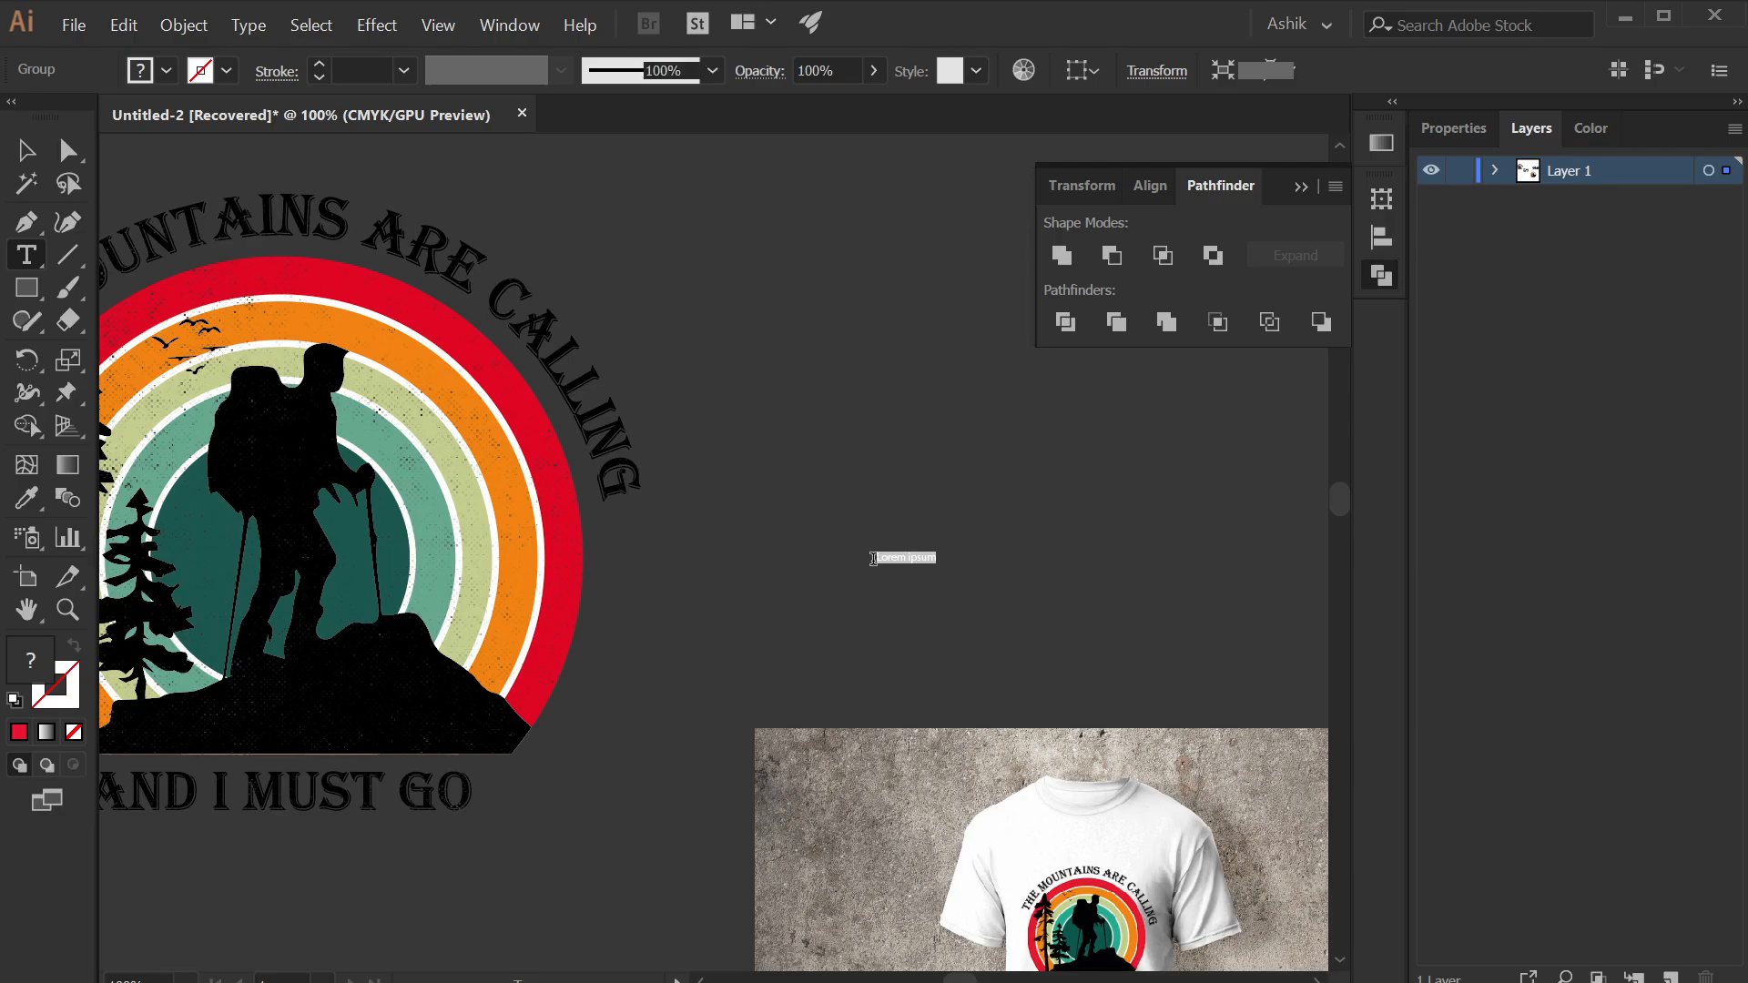
{"action": "type", "text": "mou"}
{"action": "left_click", "coordinate": [27, 154]}
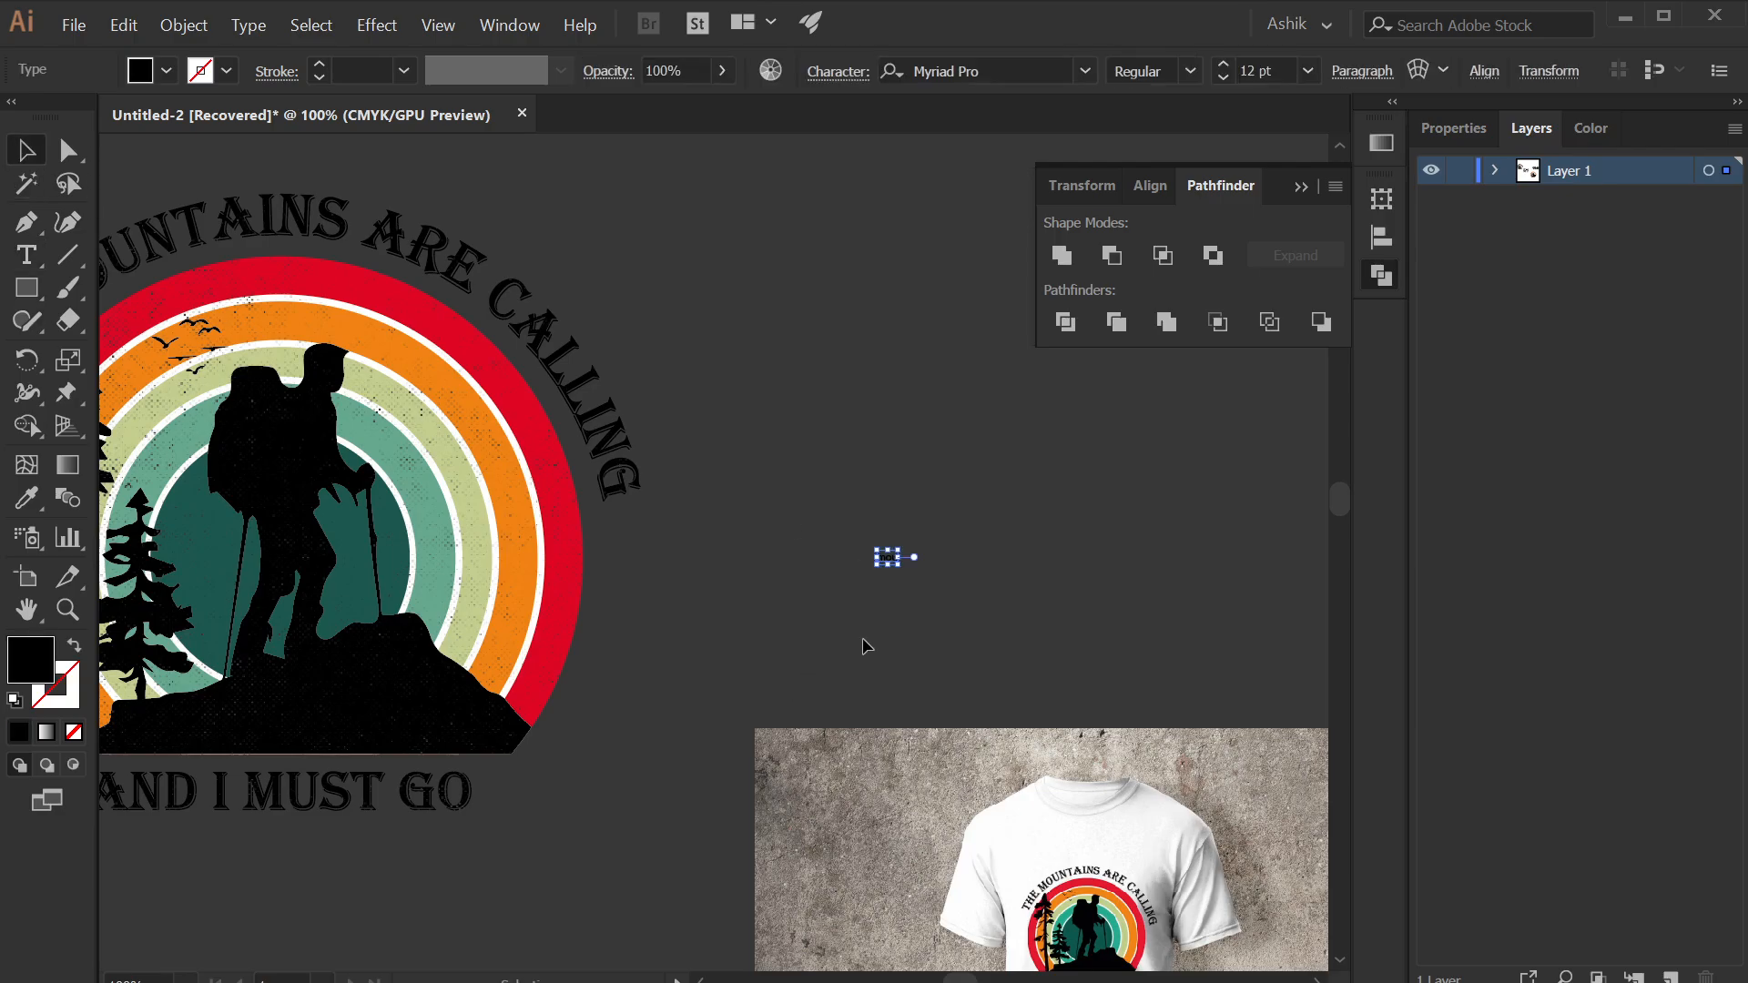
- Complete the new text so it reads "mountains are calling"
{"action": "scroll", "coordinate": [960, 579], "scroll_direction": "up", "scroll_amount": 5}
{"action": "left_click_drag", "start_coordinate": [542, 537], "coordinate": [710, 636]}
{"action": "double_click", "coordinate": [739, 566]}
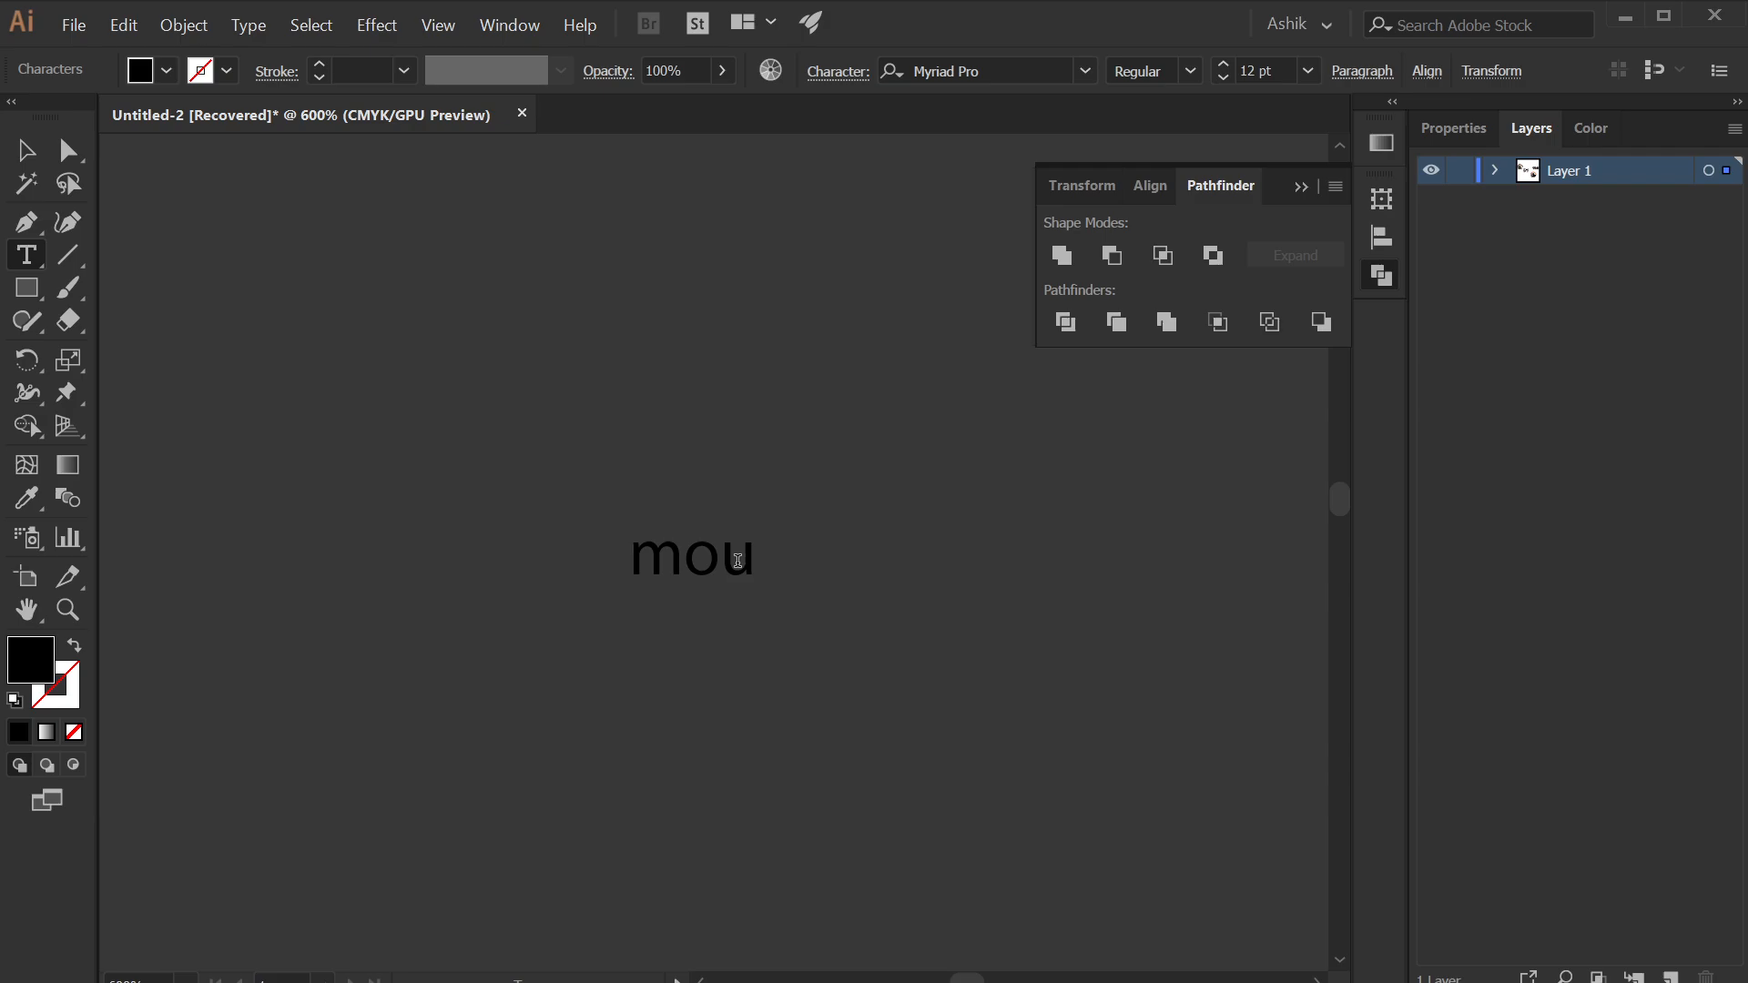
{"action": "key", "text": "Right"}
{"action": "type", "text": "ntains"}
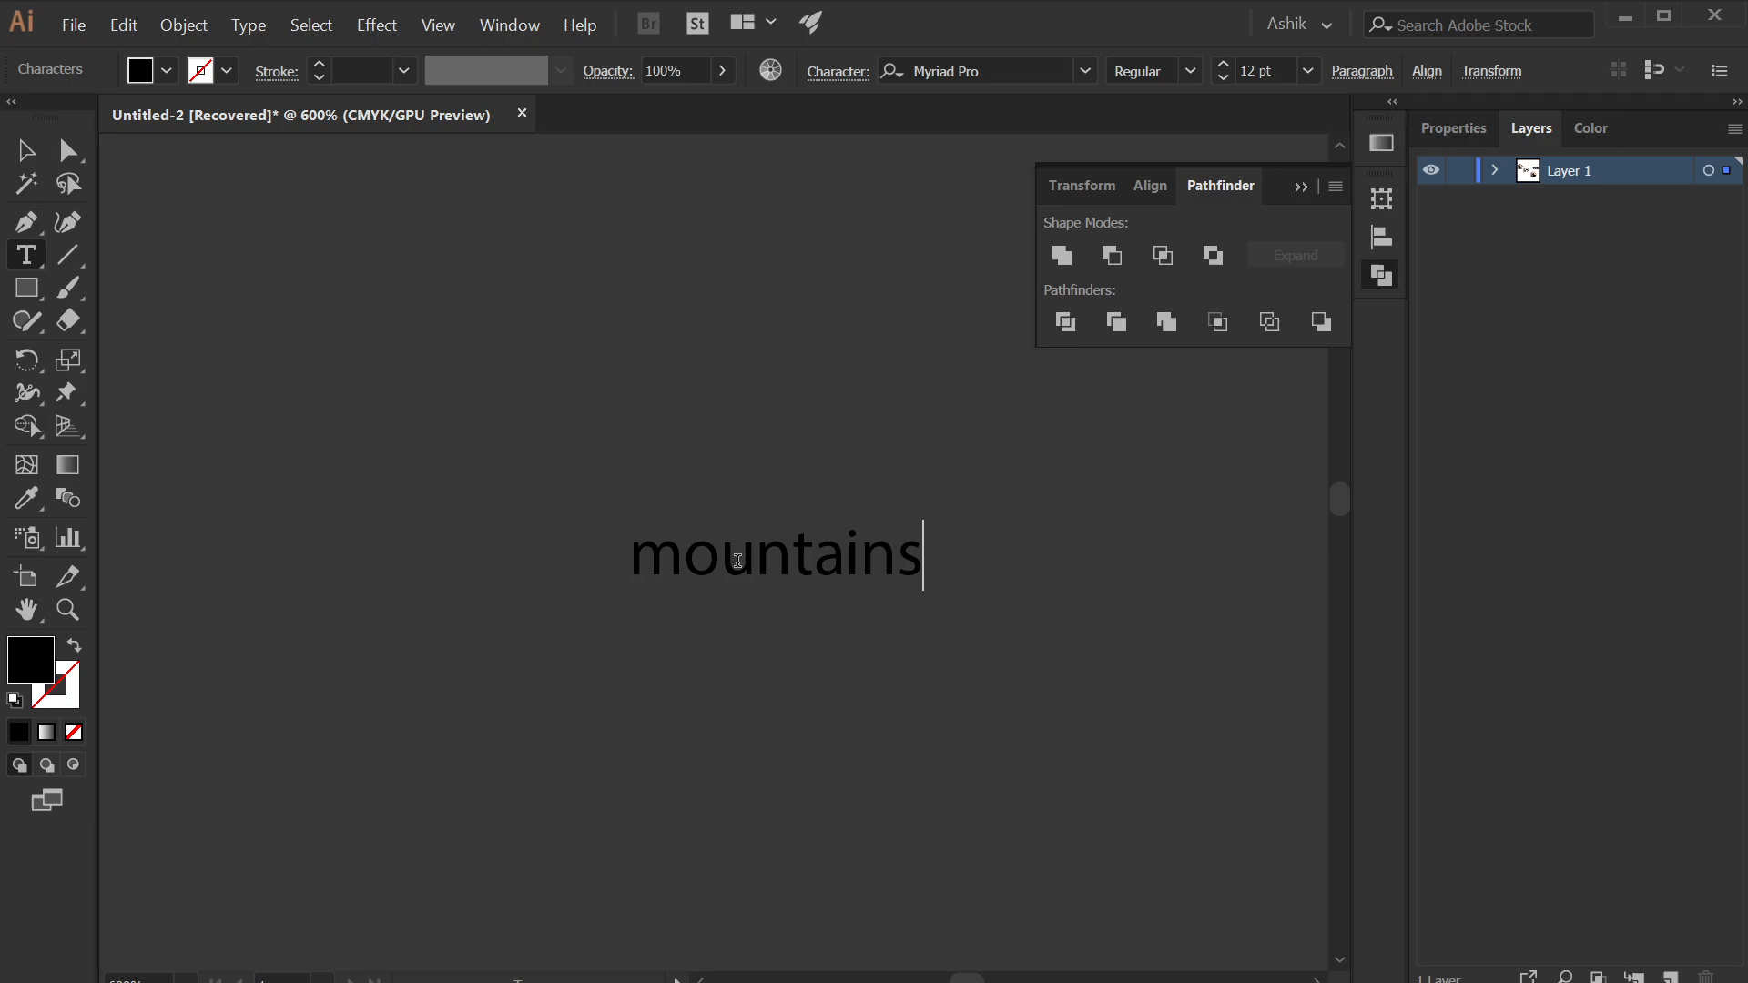
{"action": "type", "text": " are cla"}
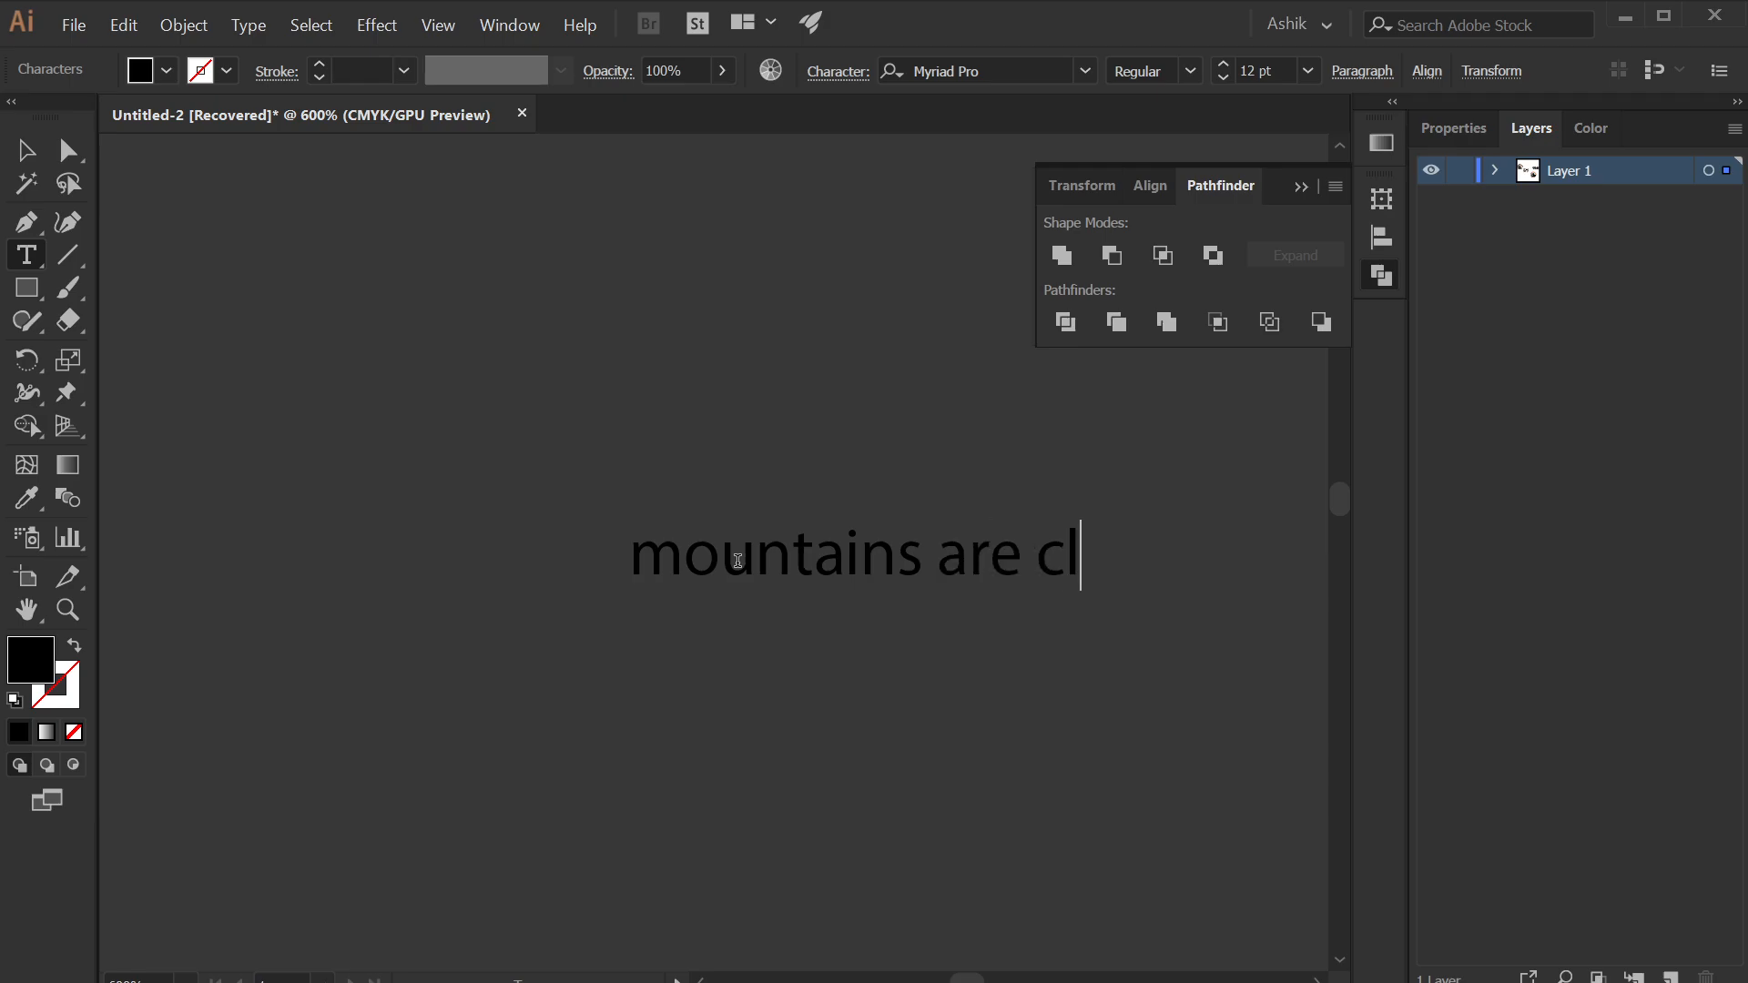
{"action": "key", "text": "BackSpace"}
{"action": "key", "text": "BackSpace"}
{"action": "type", "text": "alling"}
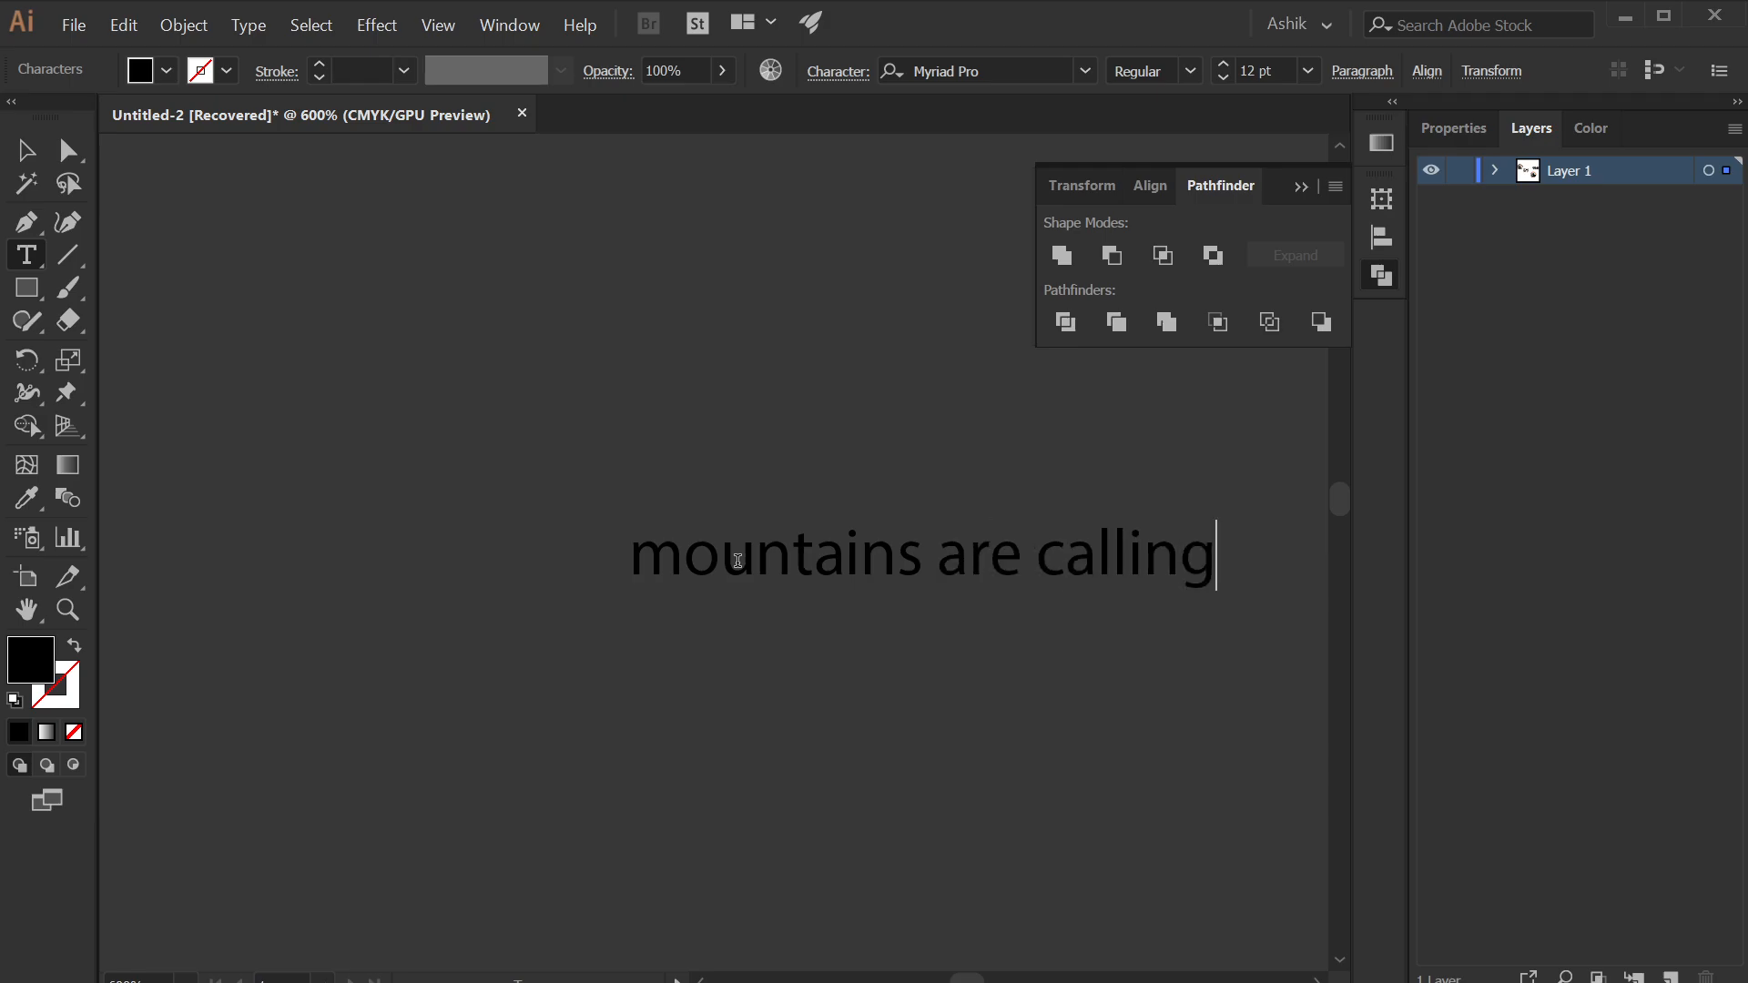
- Insert "the" at the beginning of the text so it reads "the mountains are calling"
{"action": "scroll", "coordinate": [728, 554], "scroll_direction": "down", "scroll_amount": 4}
{"action": "scroll", "coordinate": [546, 497], "scroll_direction": "down", "scroll_amount": 2}
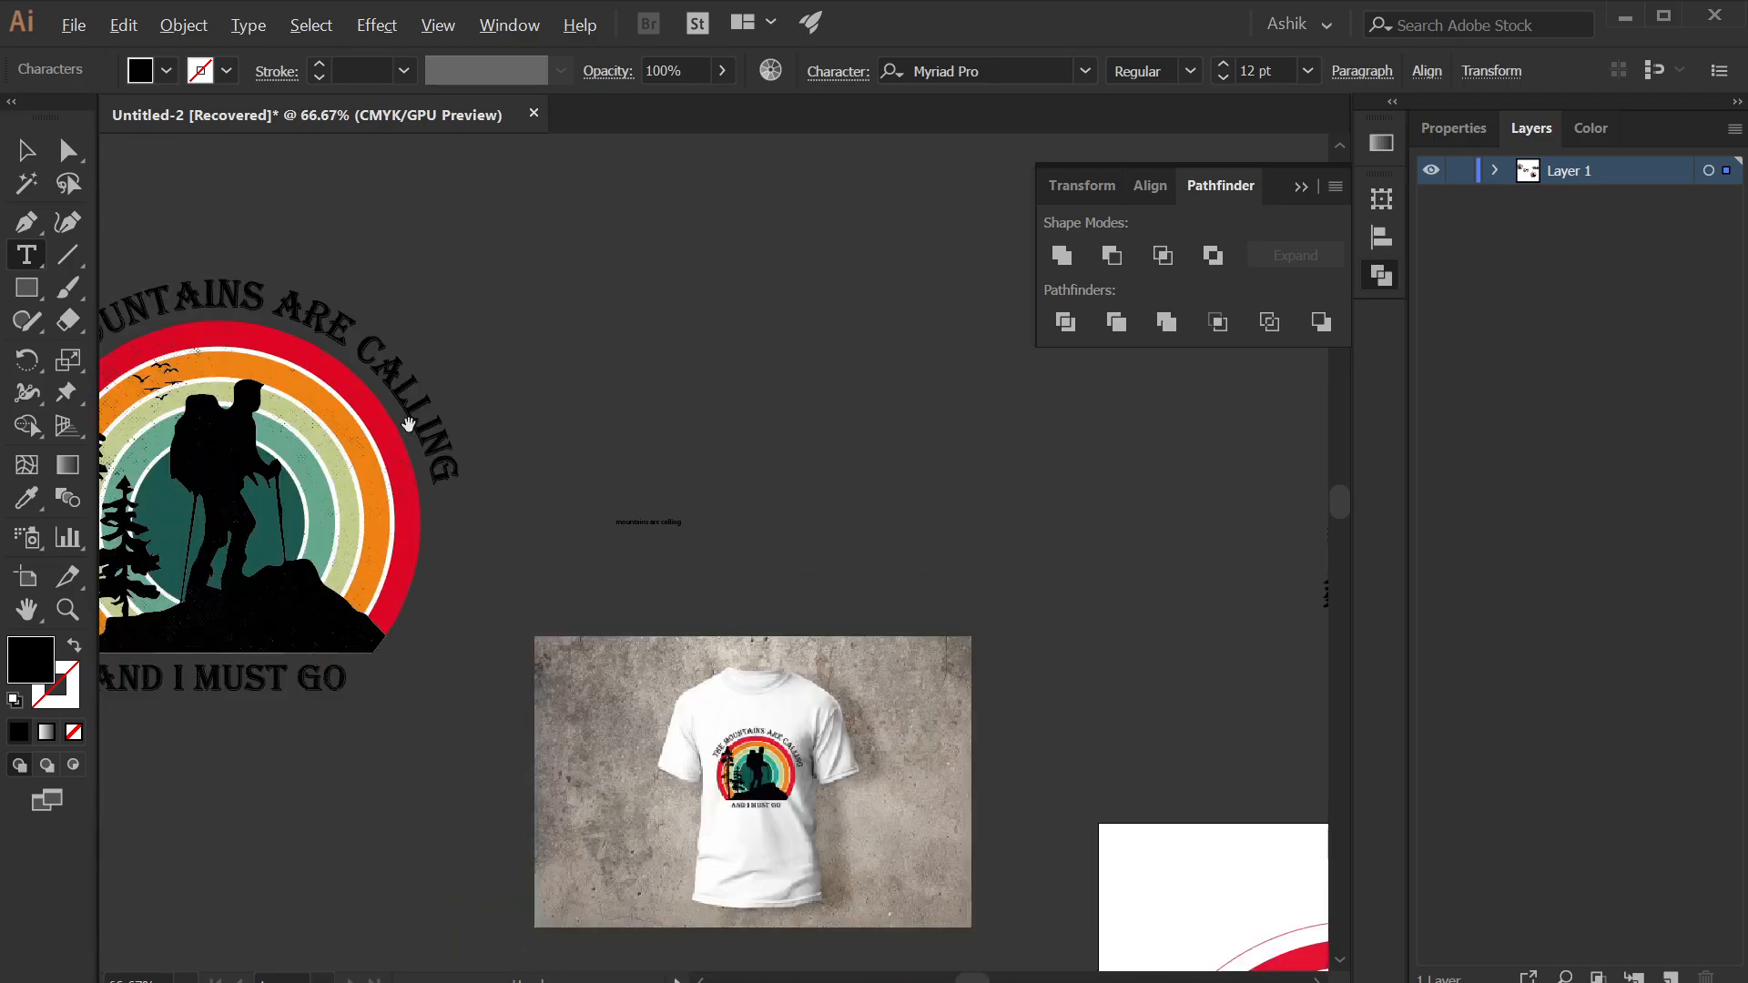
{"action": "scroll", "coordinate": [361, 420], "scroll_direction": "down", "scroll_amount": 2}
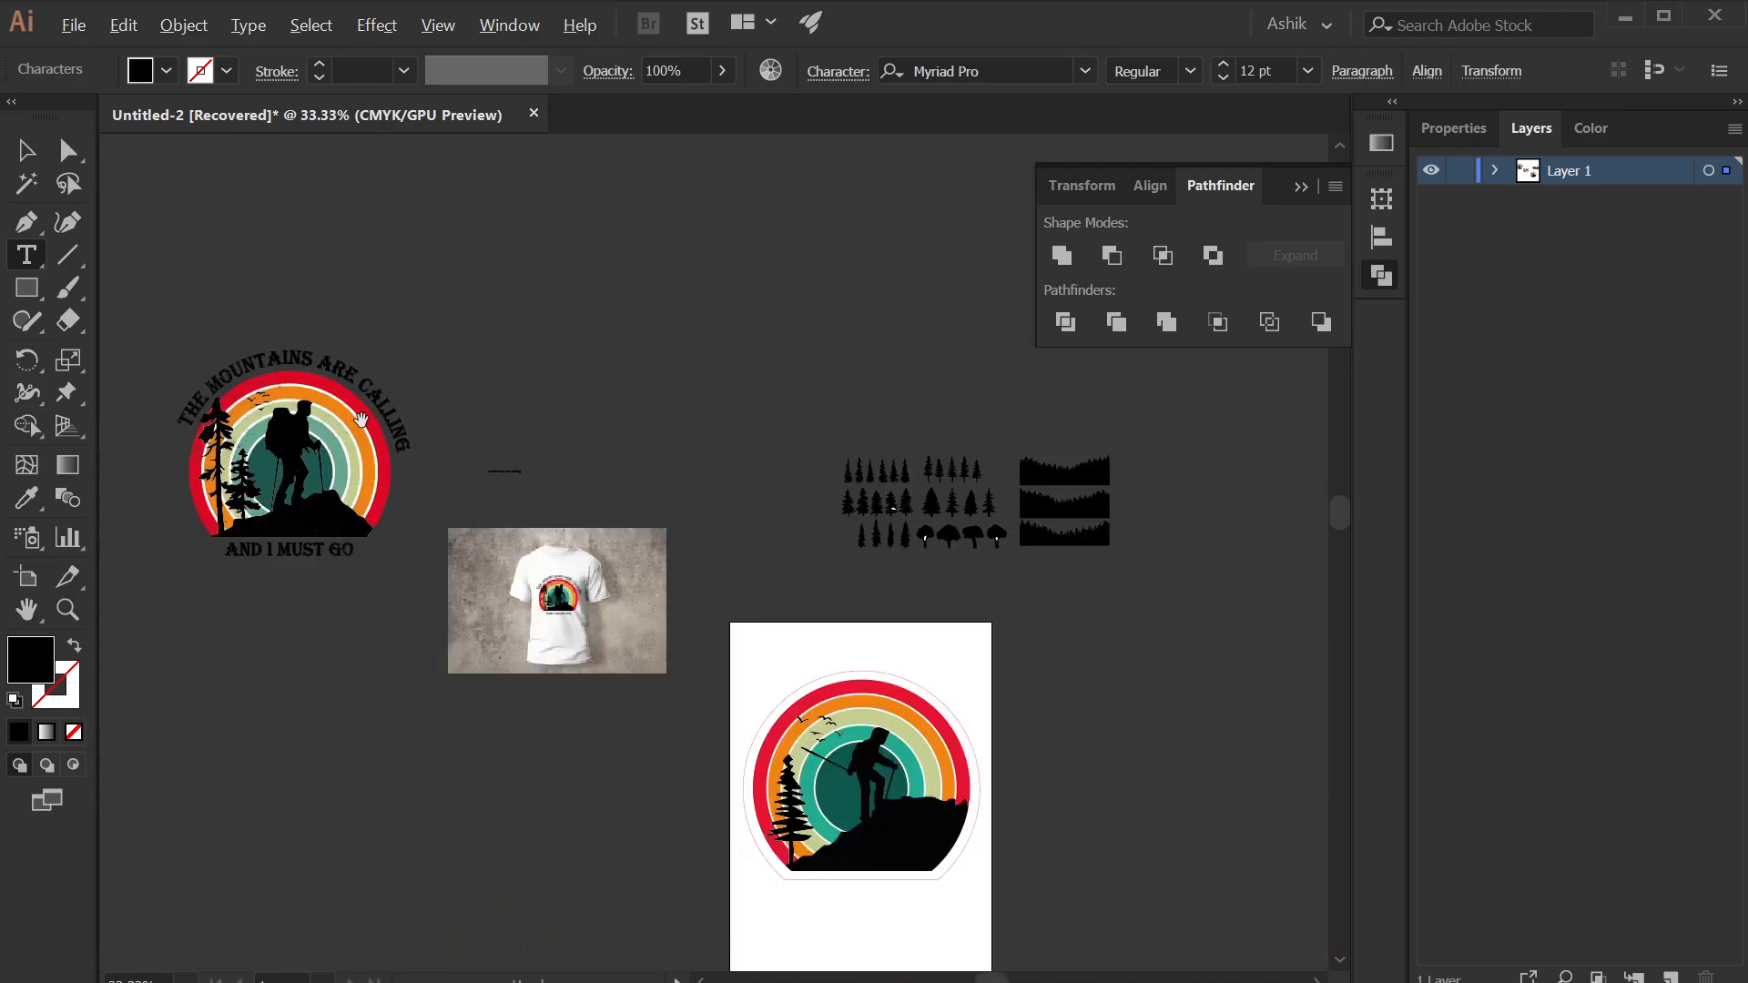
{"action": "scroll", "coordinate": [361, 420], "scroll_direction": "up", "scroll_amount": 4}
{"action": "scroll", "coordinate": [668, 521], "scroll_direction": "up", "scroll_amount": 3}
{"action": "scroll", "coordinate": [850, 665], "scroll_direction": "down", "scroll_amount": 3}
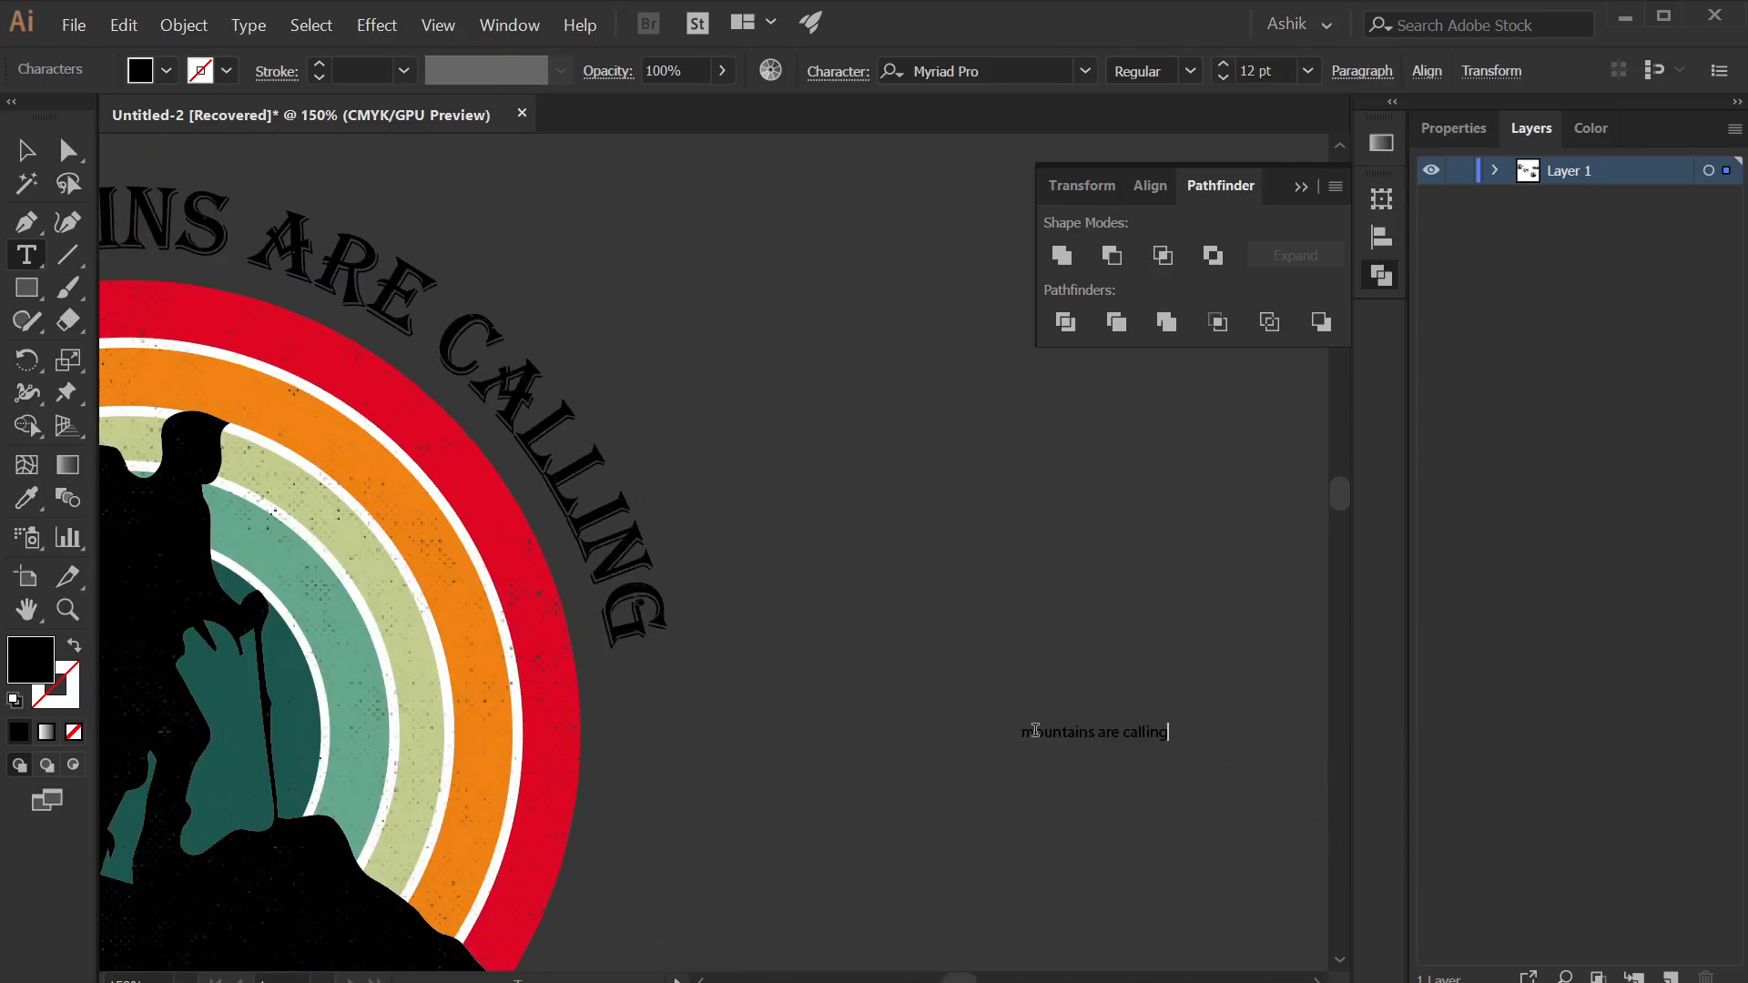
{"action": "key", "text": "Left"}
{"action": "type", "text": "t"}
{"action": "type", "text": "the"}
{"action": "left_click", "coordinate": [20, 155]}
- Enlarge the text to about 105.49 pt and place it above the striped circle on the artboard
{"action": "scroll", "coordinate": [1017, 794], "scroll_direction": "down", "scroll_amount": 2}
{"action": "left_click_drag", "start_coordinate": [944, 695], "coordinate": [523, 317]}
{"action": "left_click_drag", "start_coordinate": [740, 543], "coordinate": [540, 527]}
{"action": "left_click_drag", "start_coordinate": [437, 373], "coordinate": [1039, 755]}
{"action": "scroll", "coordinate": [866, 675], "scroll_direction": "up", "scroll_amount": 1}
{"action": "left_click_drag", "start_coordinate": [862, 671], "coordinate": [1015, 717]}
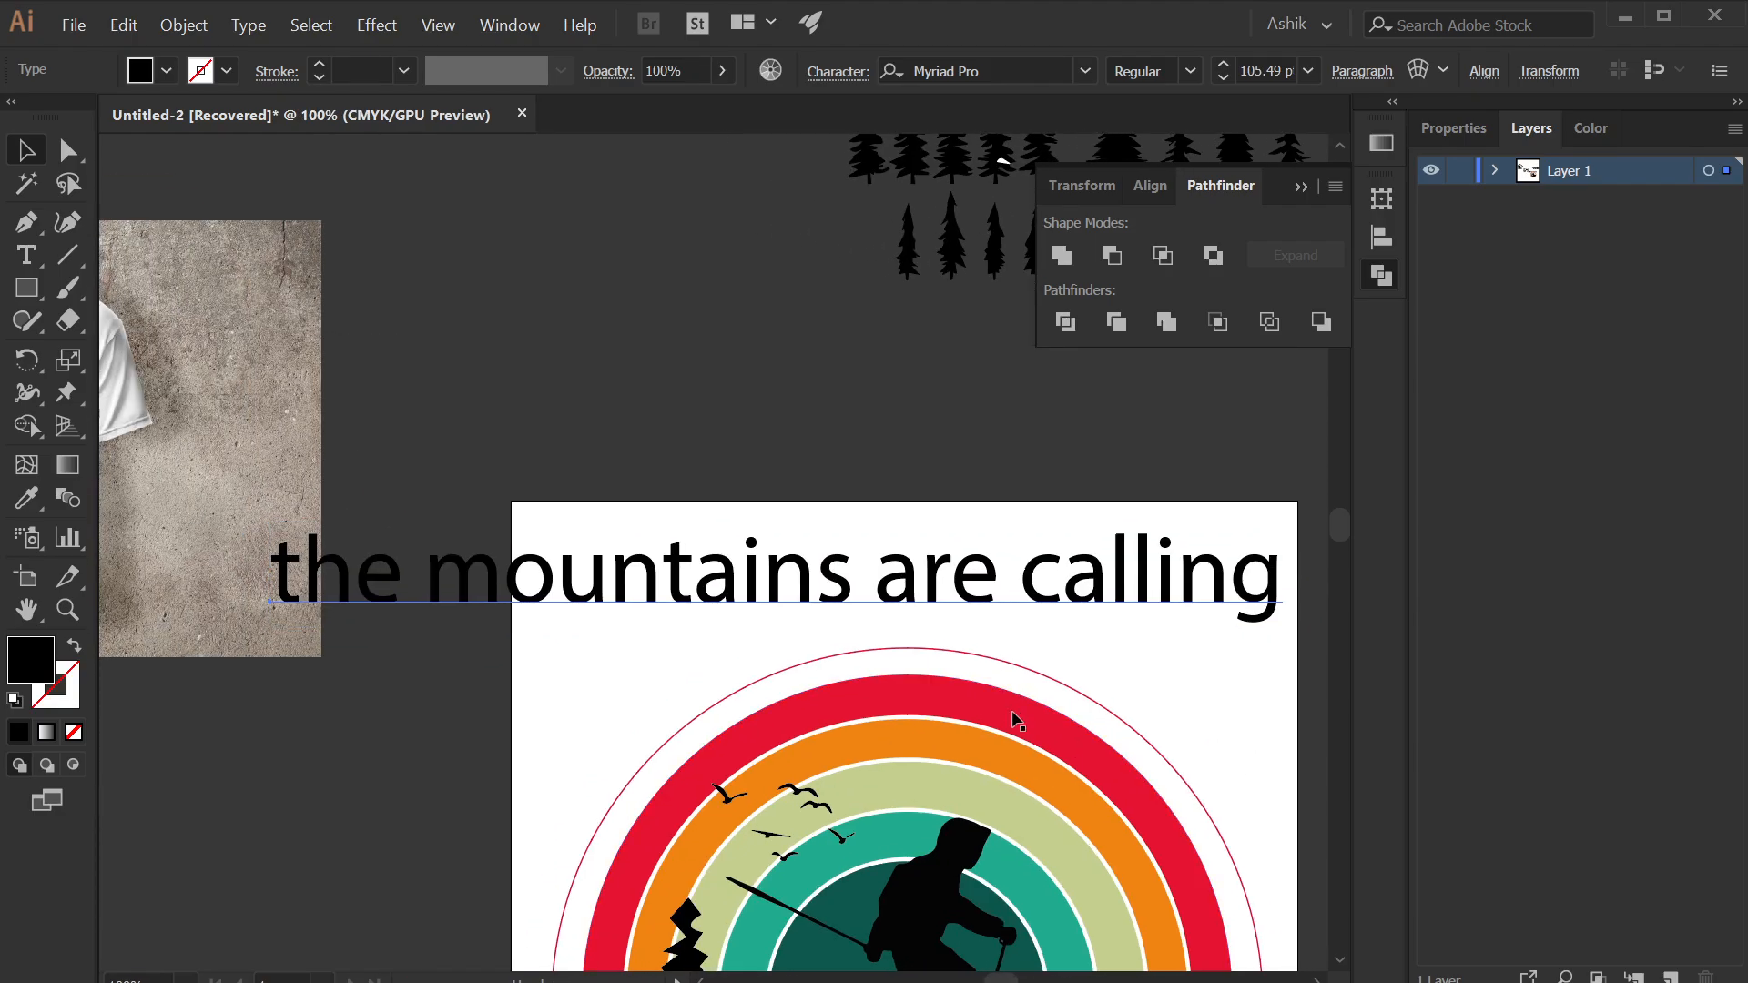
{"action": "left_click_drag", "start_coordinate": [966, 583], "coordinate": [1088, 600]}
{"action": "left_click_drag", "start_coordinate": [1039, 719], "coordinate": [885, 659]}
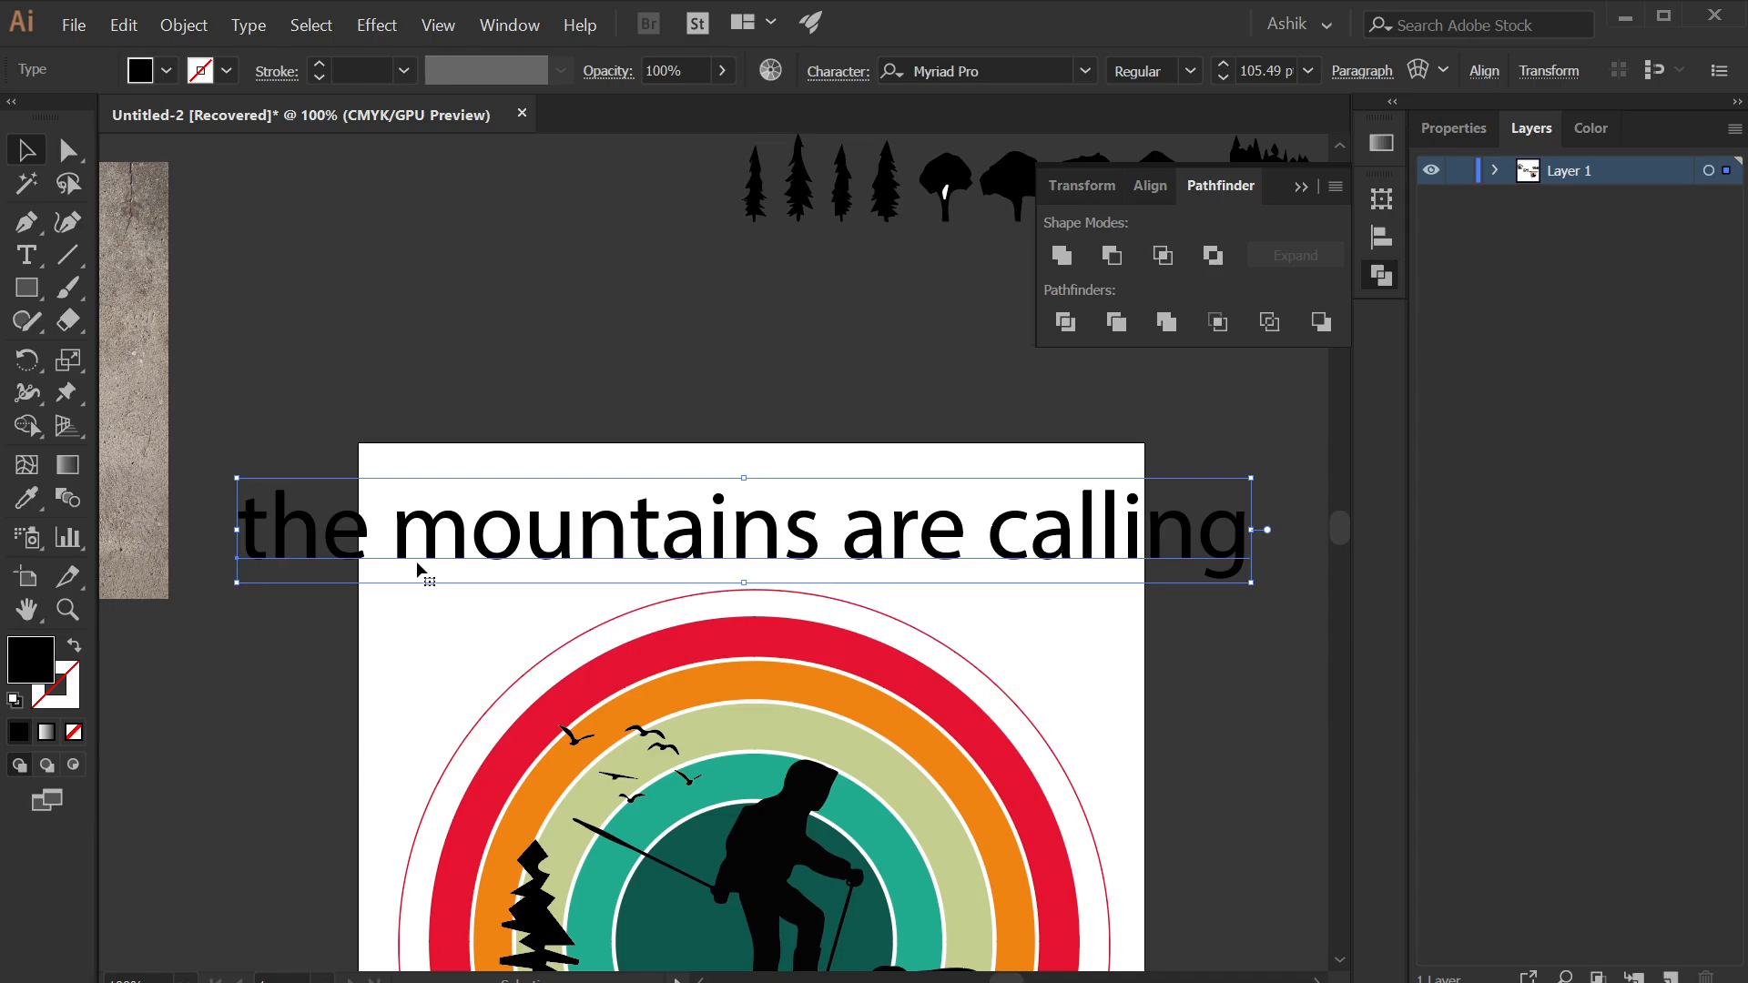
- Shift the text line to the right and slightly up, near the artboard's upper edge
{"action": "scroll", "coordinate": [723, 577], "scroll_direction": "up", "scroll_amount": 1}
{"action": "scroll", "coordinate": [724, 577], "scroll_direction": "down", "scroll_amount": 1}
{"action": "left_click_drag", "start_coordinate": [783, 651], "coordinate": [676, 593]}
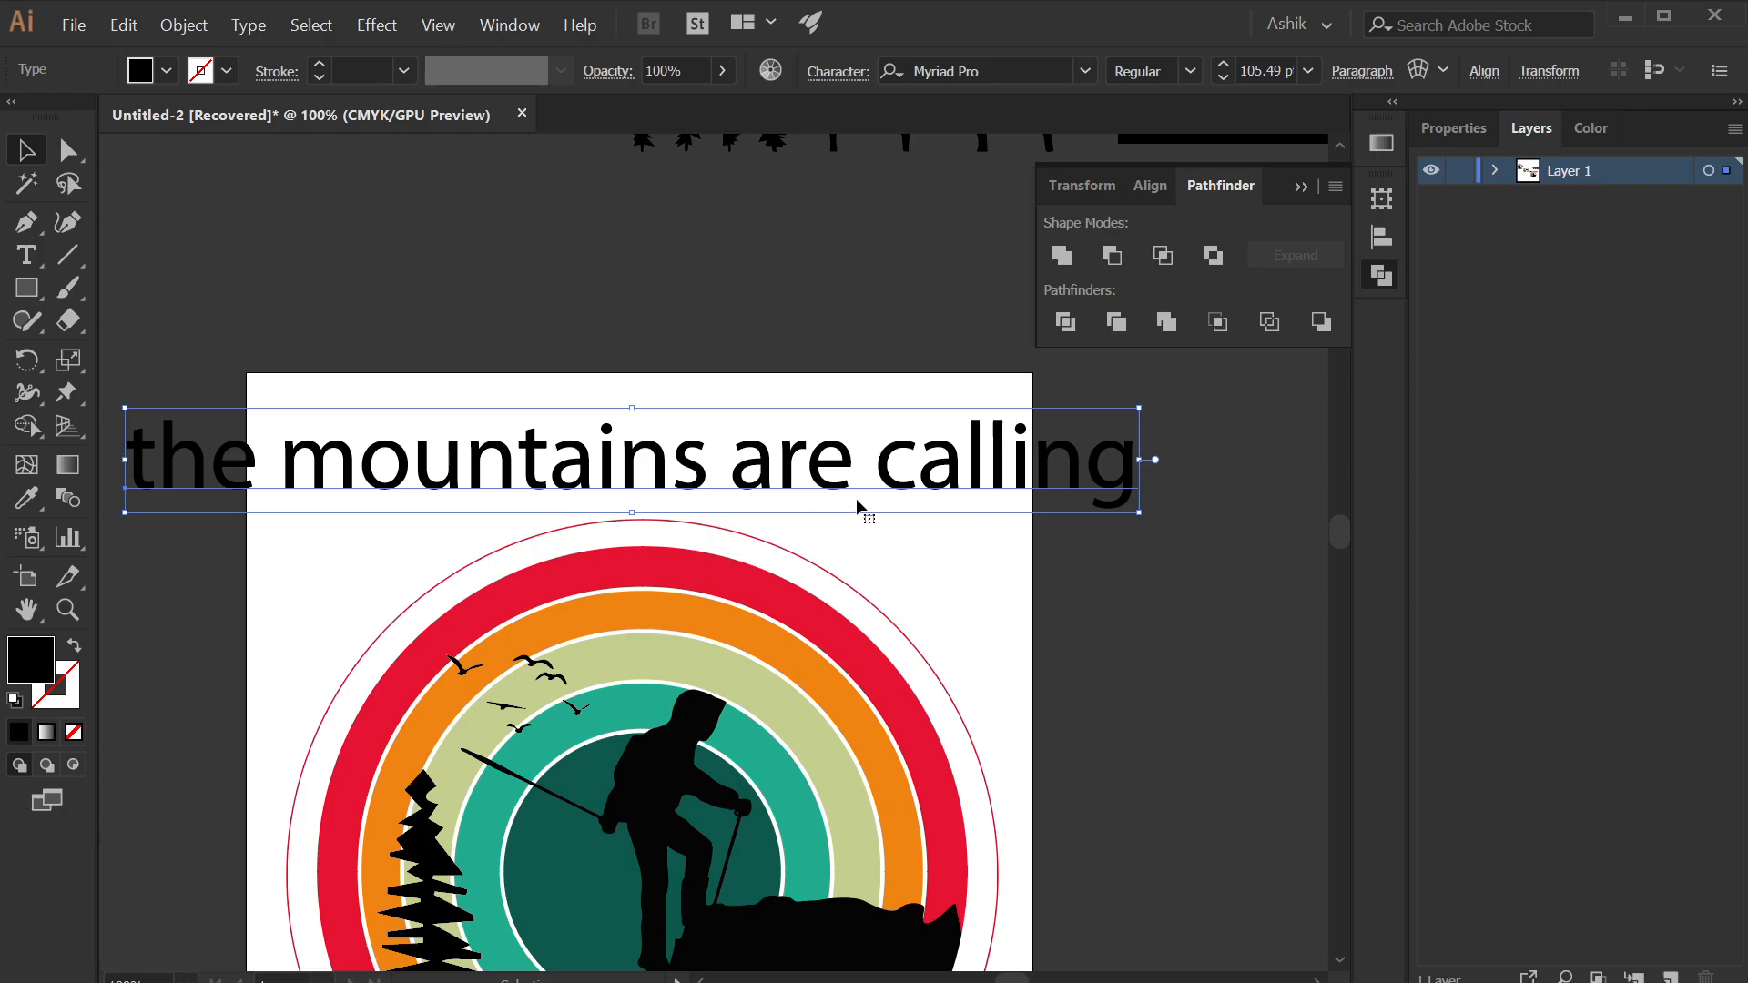
{"action": "left_click", "coordinate": [889, 573]}
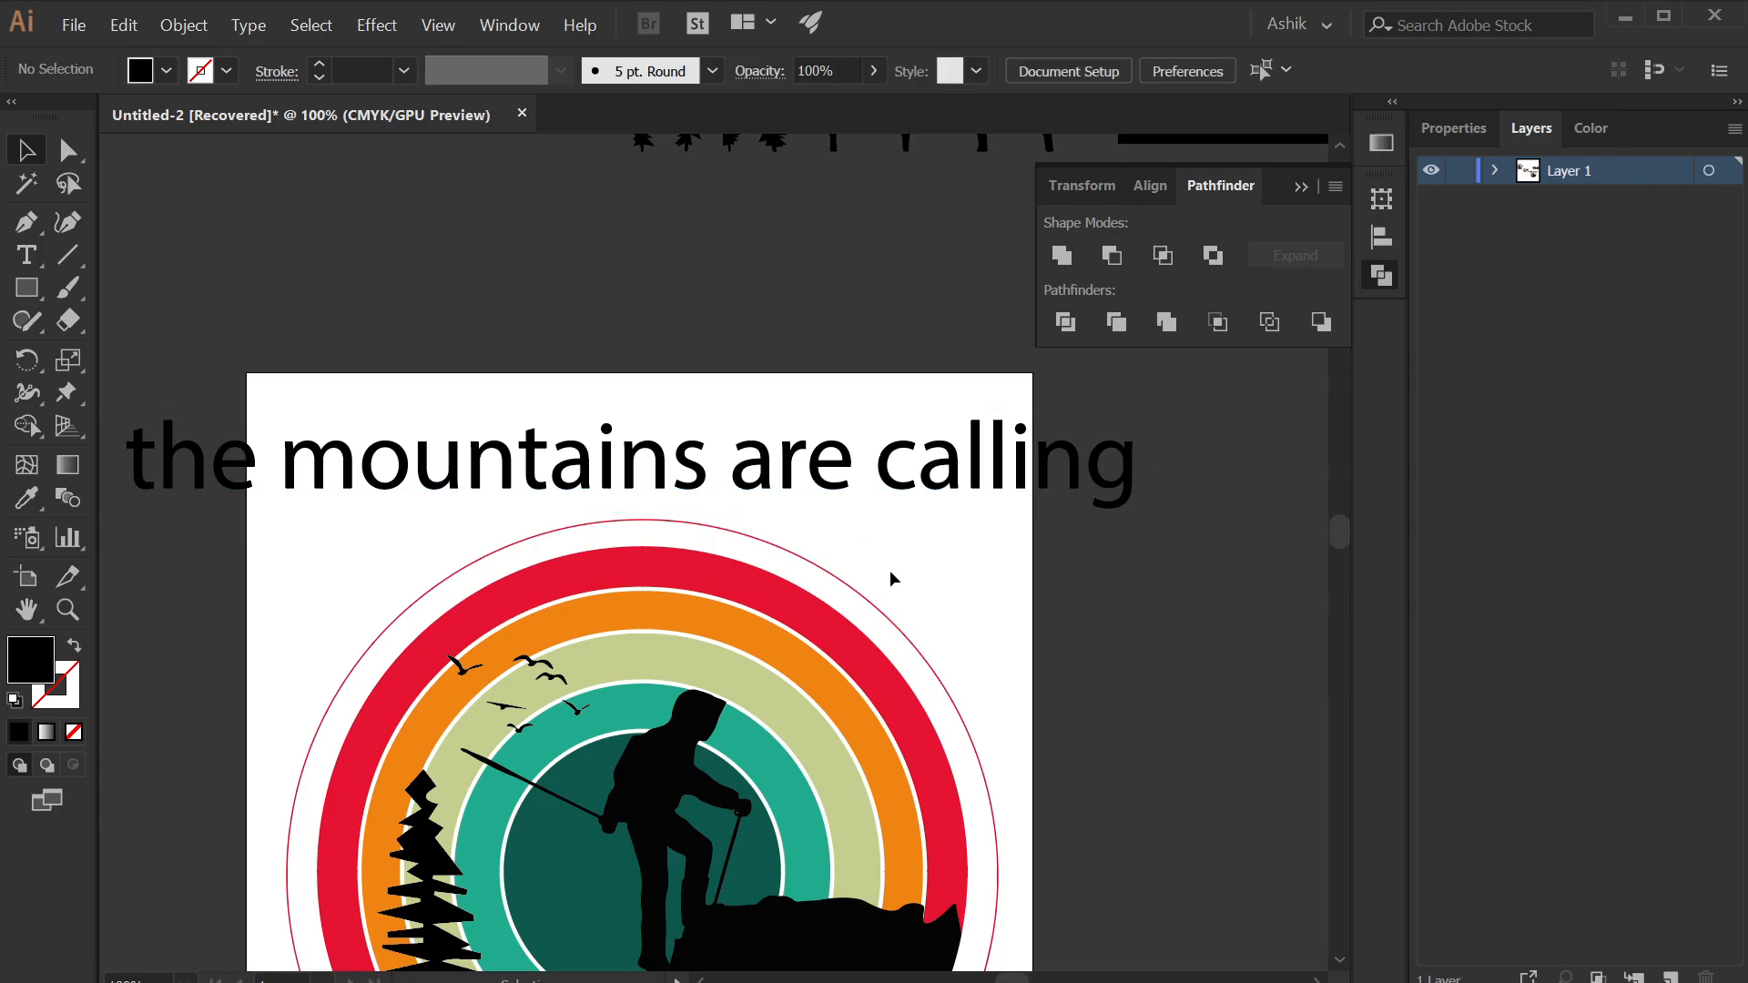
{"action": "left_click_drag", "start_coordinate": [916, 483], "coordinate": [1038, 487]}
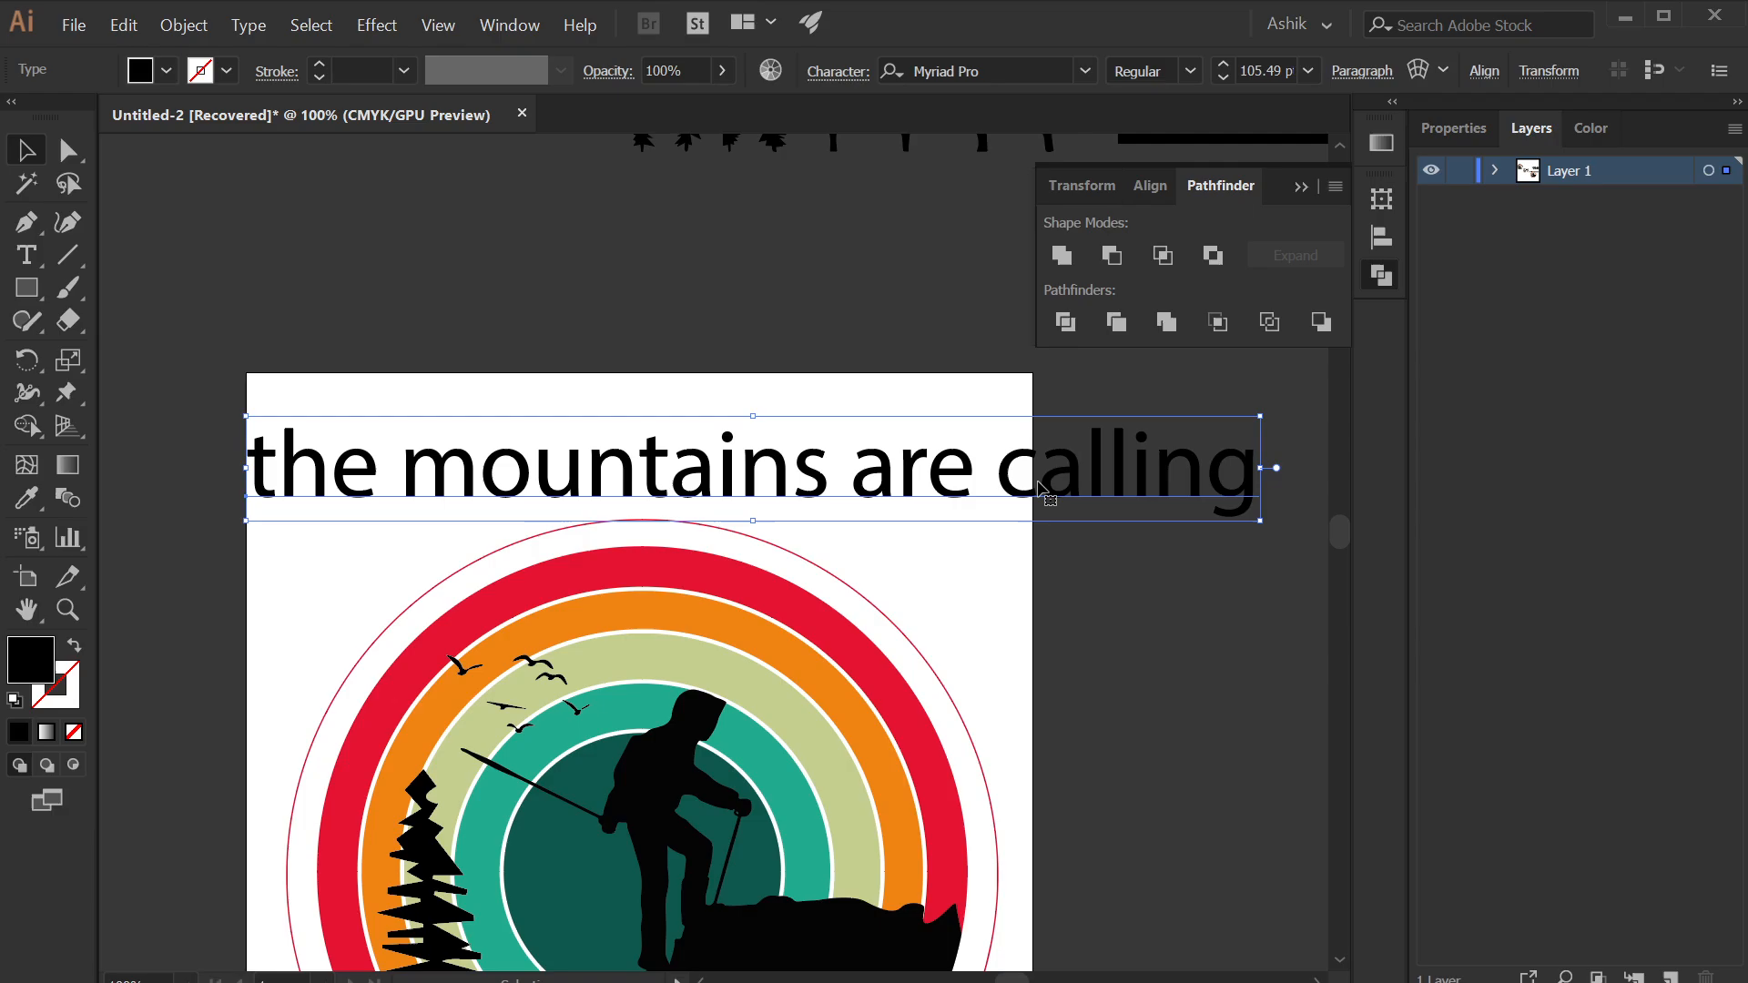
{"action": "left_click_drag", "start_coordinate": [841, 503], "coordinate": [804, 468]}
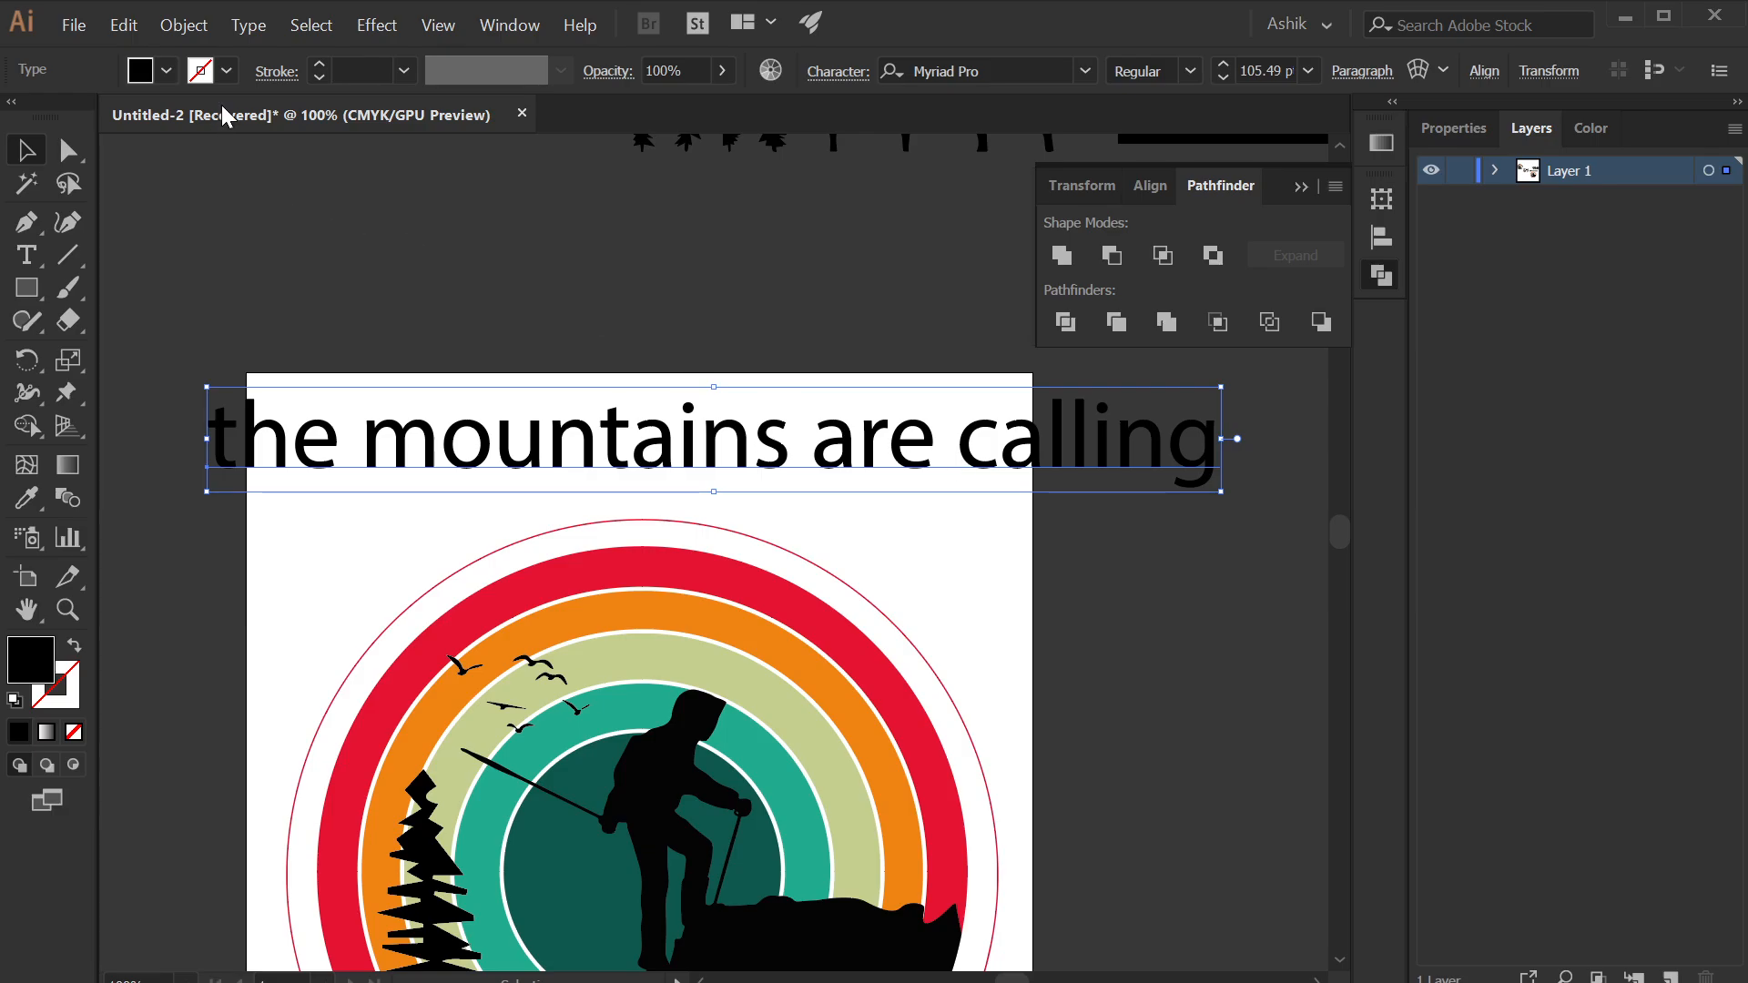
- Change the case of the text line above the circle to UPPERCASE
{"action": "left_click", "coordinate": [251, 29]}
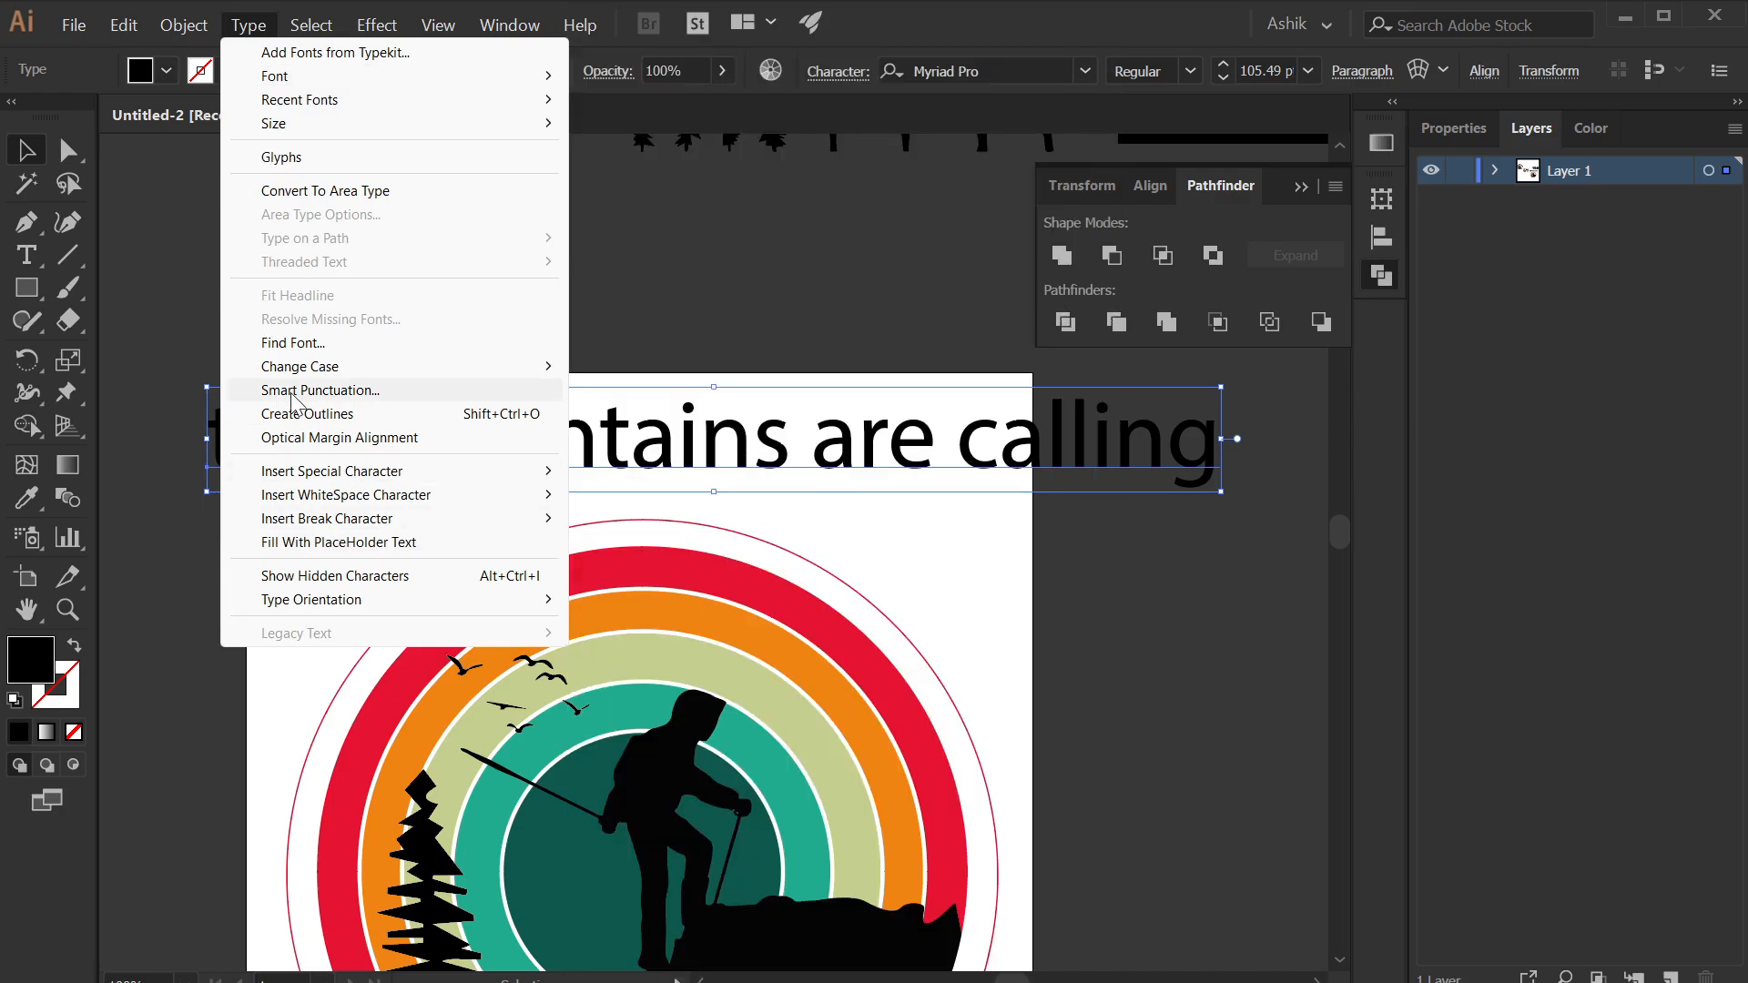
{"action": "mouse_move", "coordinate": [319, 372]}
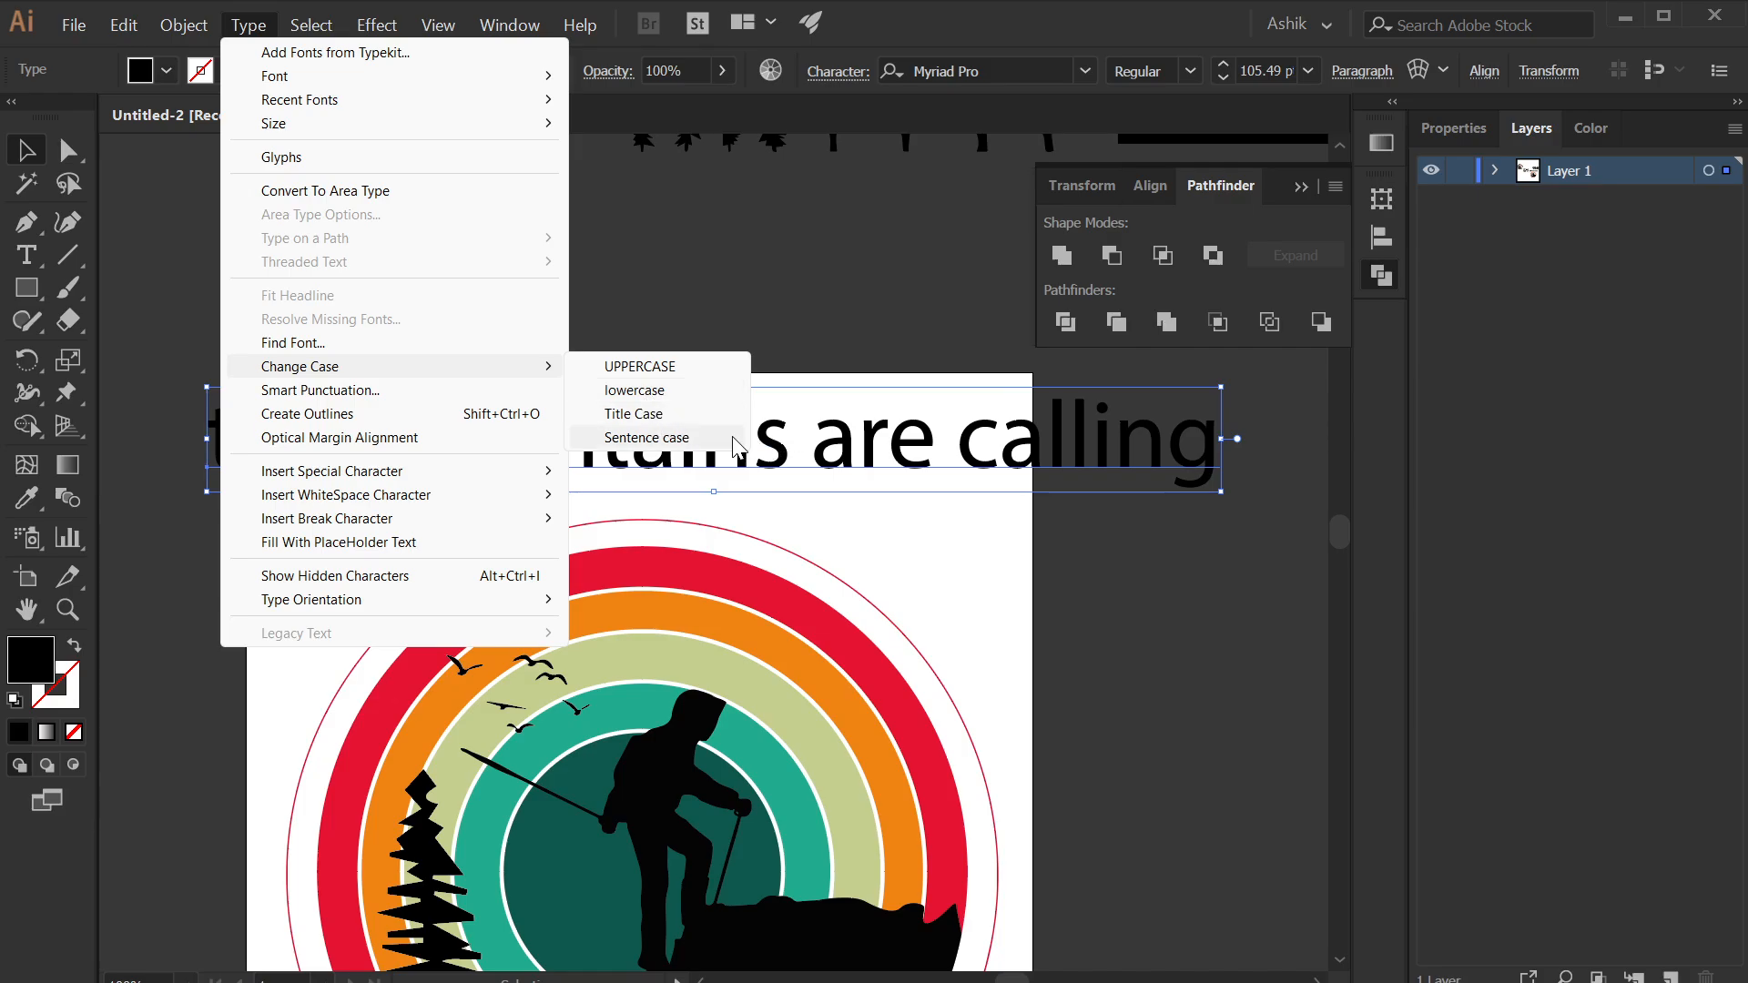
{"action": "left_click", "coordinate": [642, 364]}
- Scale the uppercase text down to about 75.02 pt and position it above the outer circle outline
{"action": "key", "text": "space"}
{"action": "left_click_drag", "start_coordinate": [1014, 570], "coordinate": [675, 550]}
{"action": "left_click_drag", "start_coordinate": [1099, 470], "coordinate": [744, 441]}
{"action": "key", "text": "space"}
{"action": "left_click_drag", "start_coordinate": [638, 556], "coordinate": [1199, 589]}
{"action": "left_click_drag", "start_coordinate": [1047, 461], "coordinate": [1033, 482]}
{"action": "scroll", "coordinate": [1033, 487], "scroll_direction": "up", "scroll_amount": 1}
{"action": "scroll", "coordinate": [1033, 487], "scroll_direction": "down", "scroll_amount": 1}
{"action": "key", "text": "ctrl+1"}
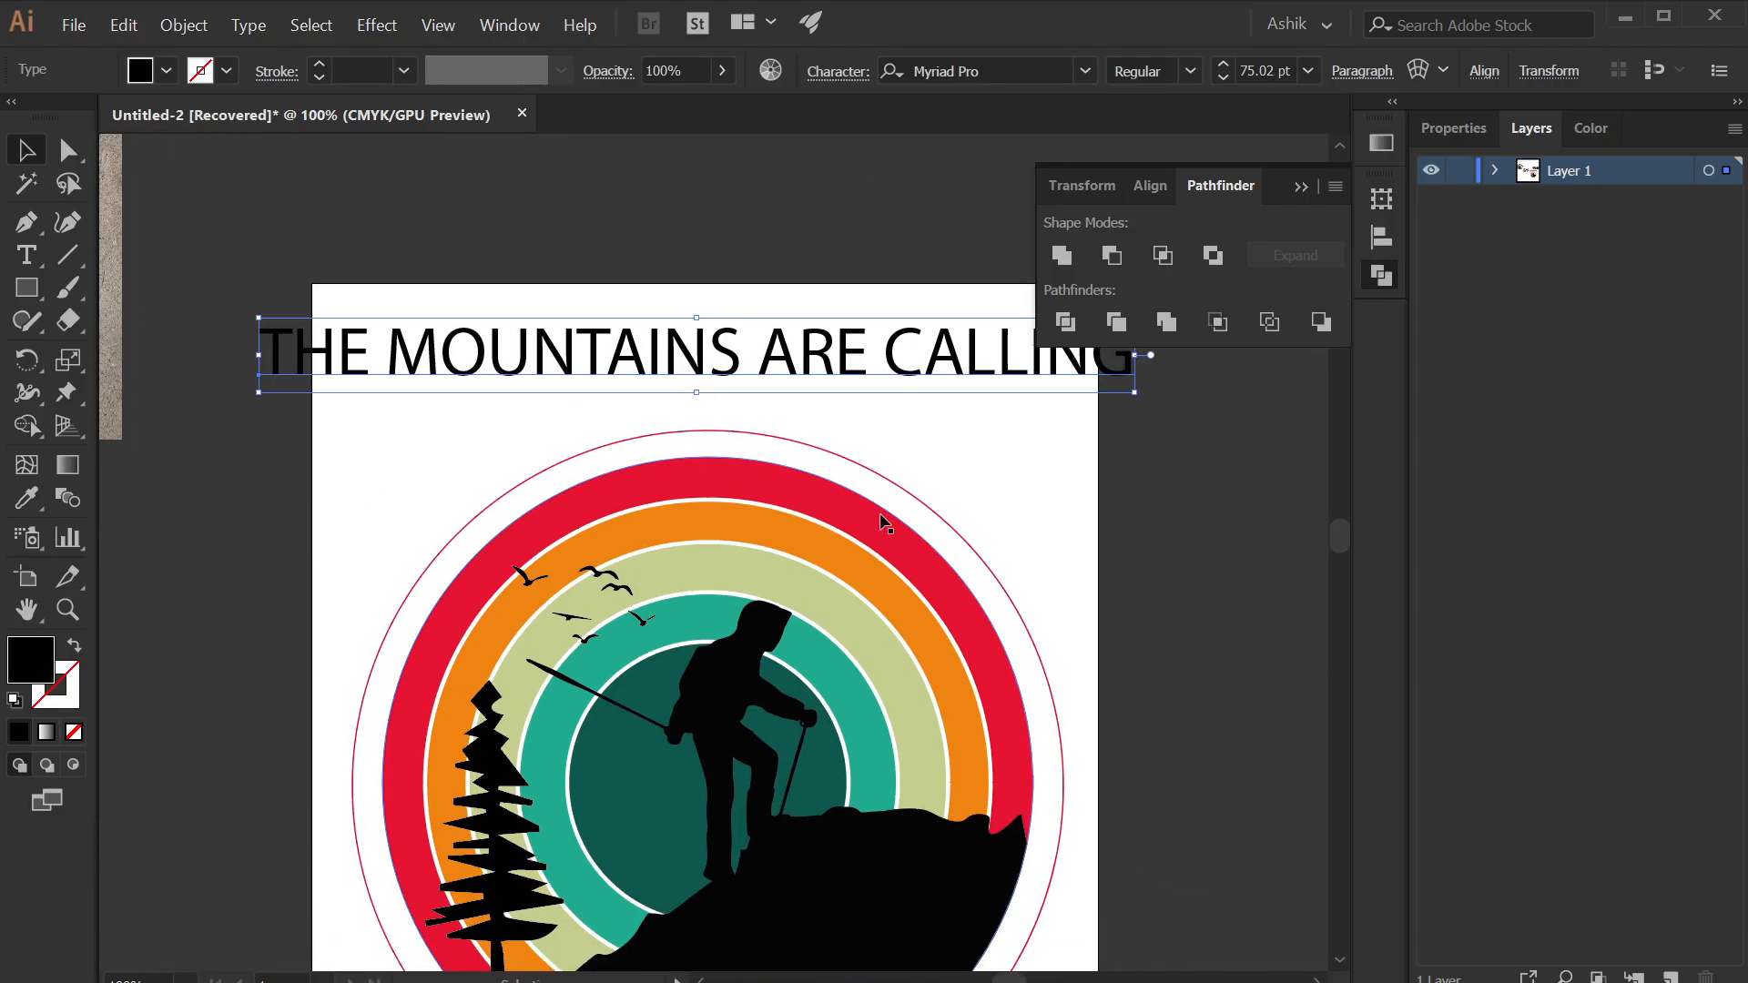
{"action": "left_click_drag", "start_coordinate": [648, 372], "coordinate": [658, 392]}
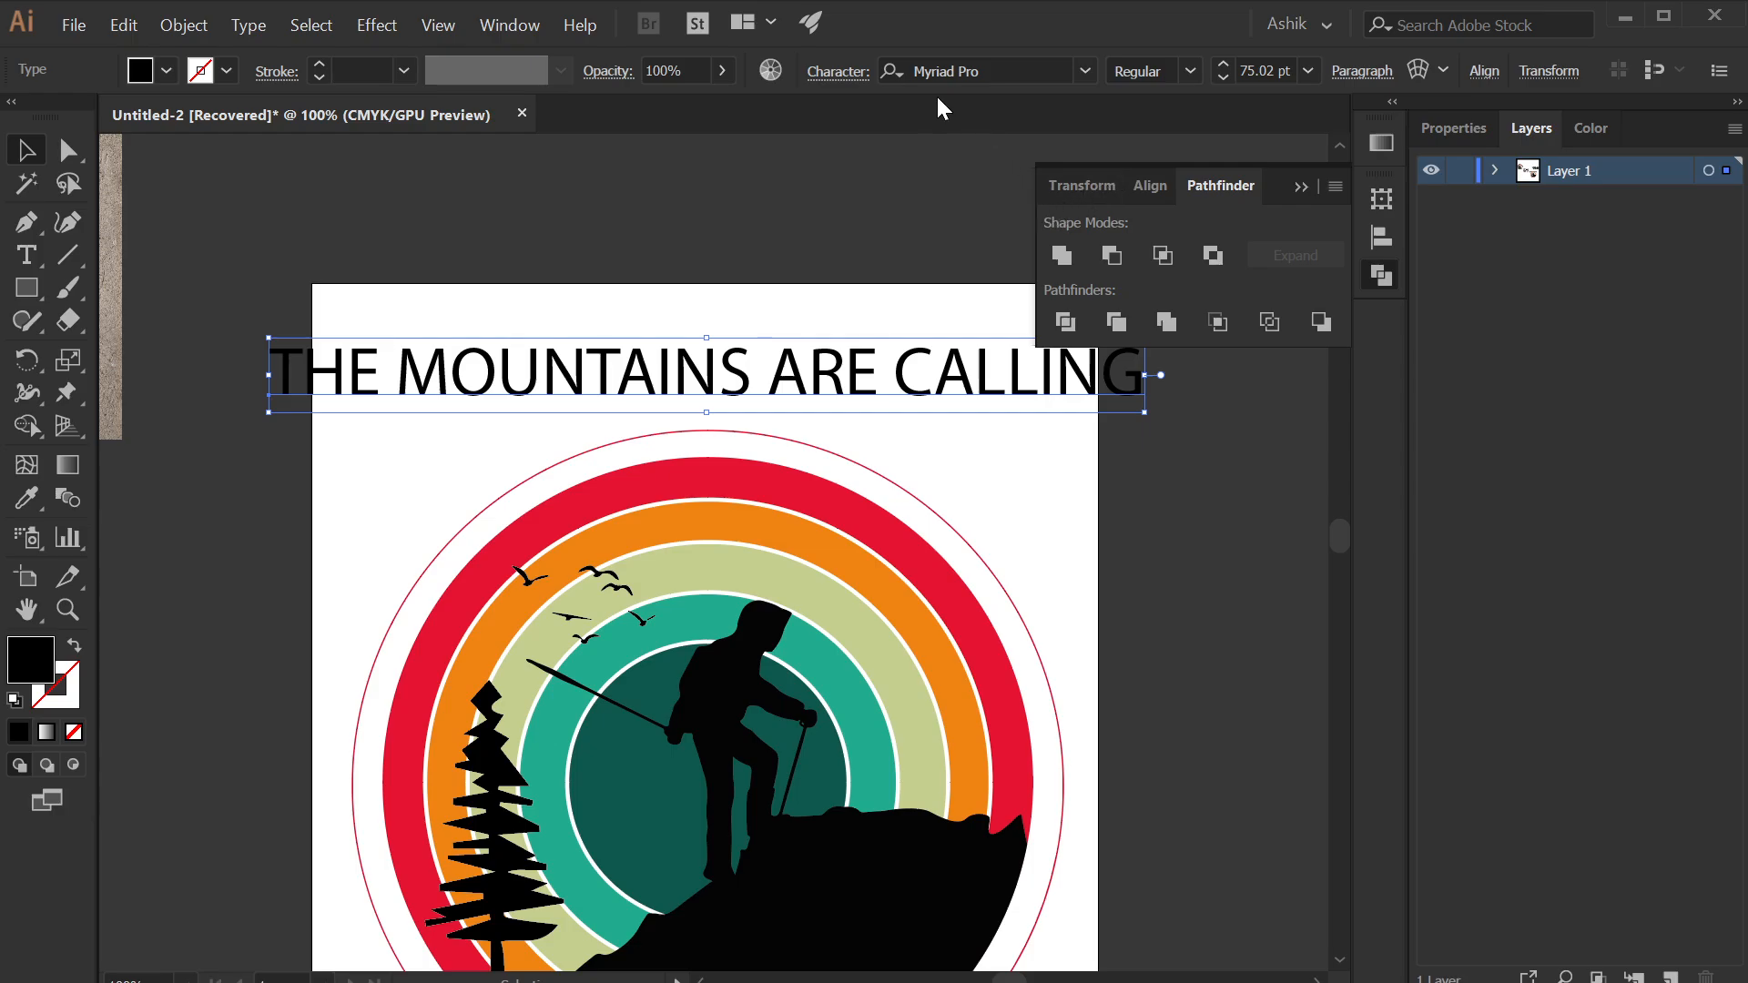
- Set the font of the text line to Algerian
{"action": "left_click", "coordinate": [992, 72]}
{"action": "type", "text": "alg"}
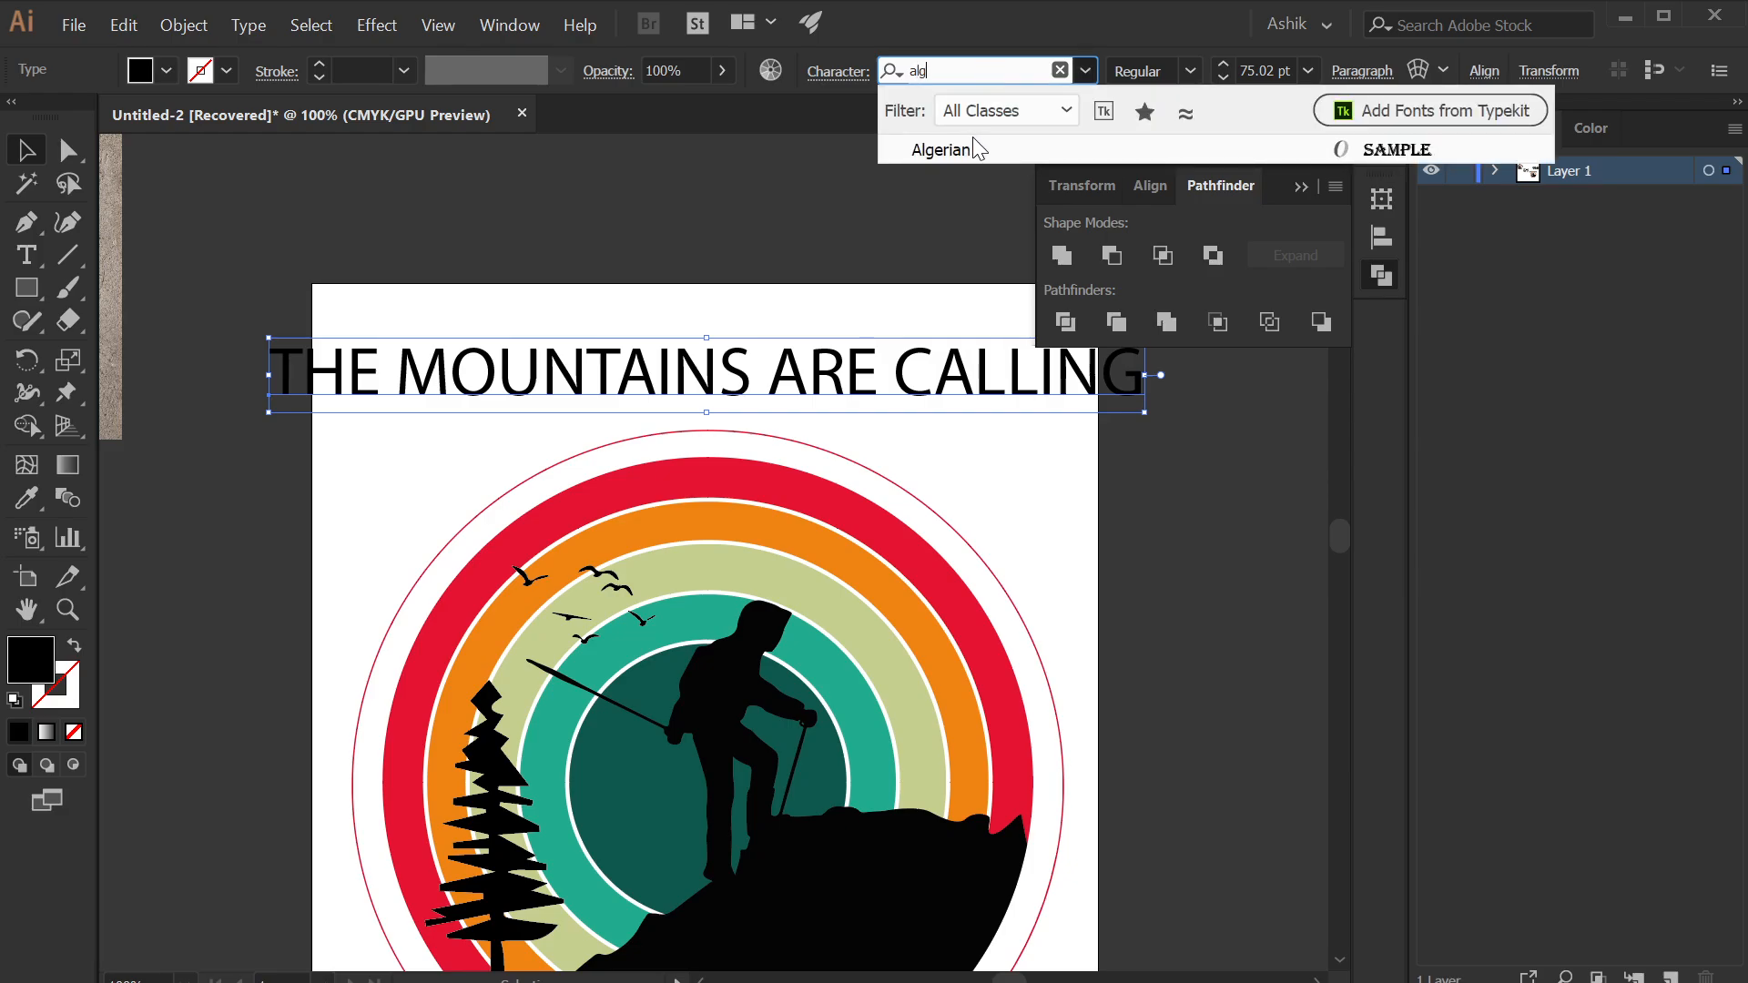
{"action": "left_click", "coordinate": [970, 144]}
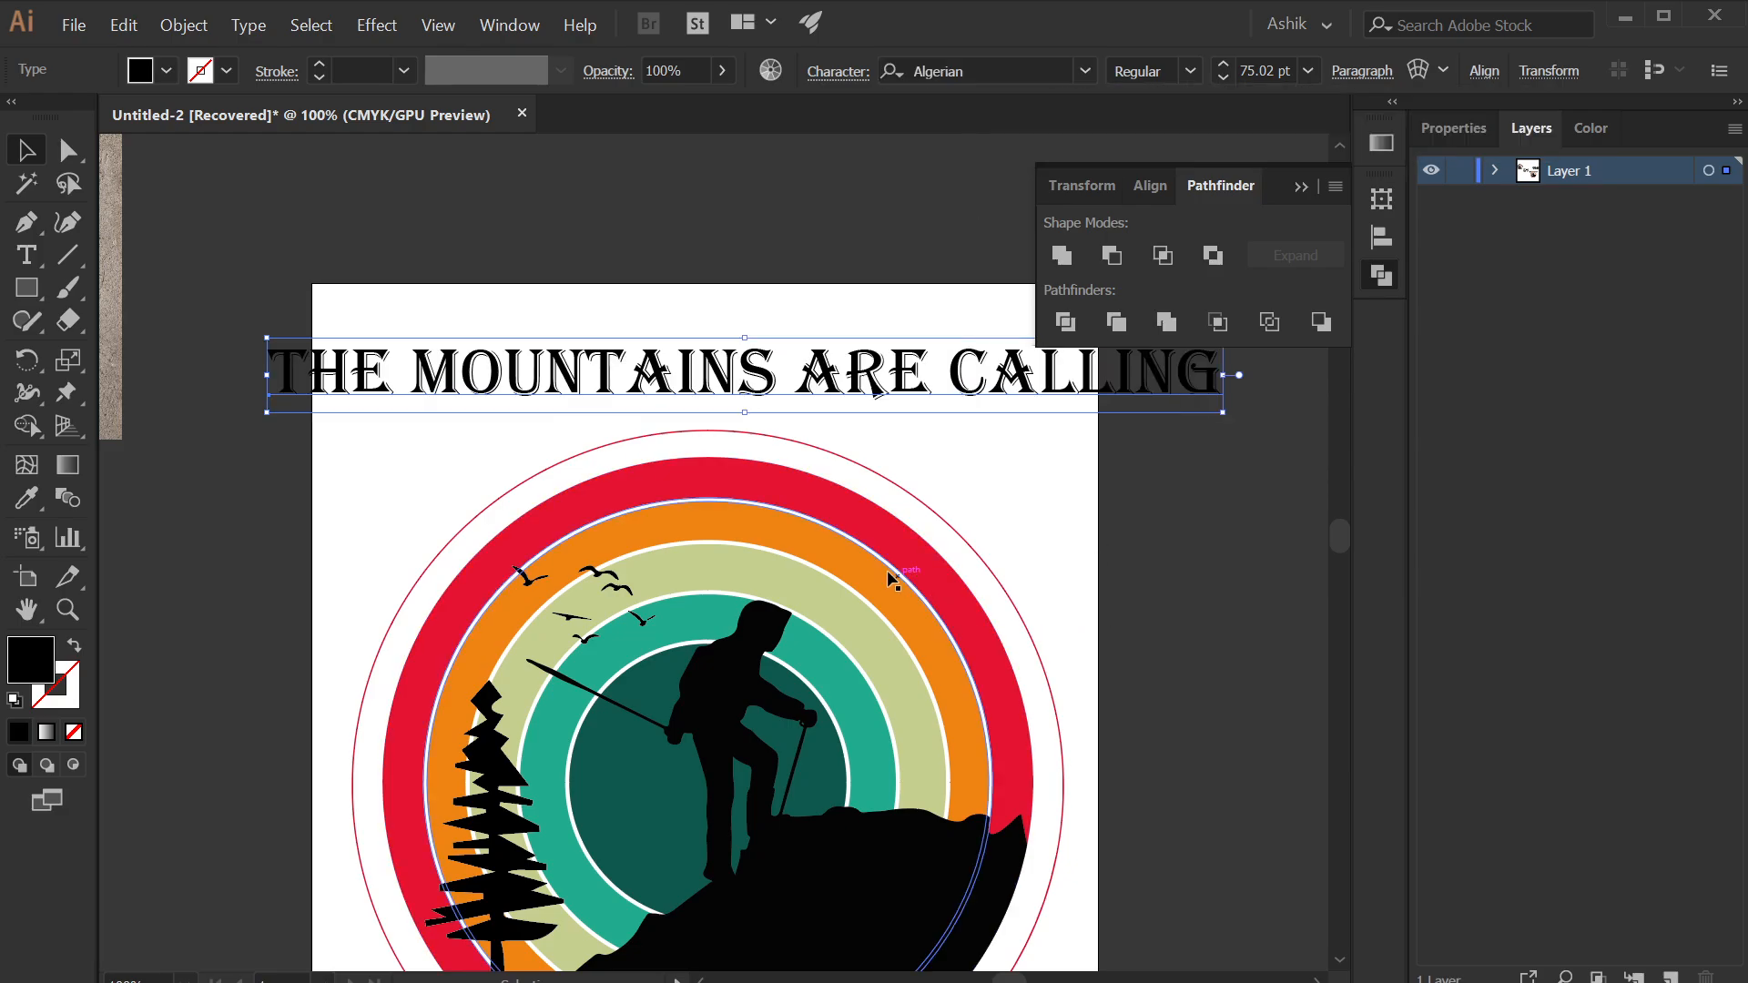
{"action": "scroll", "coordinate": [744, 405], "scroll_direction": "up", "scroll_amount": 2}
{"action": "scroll", "coordinate": [744, 405], "scroll_direction": "down", "scroll_amount": 1}
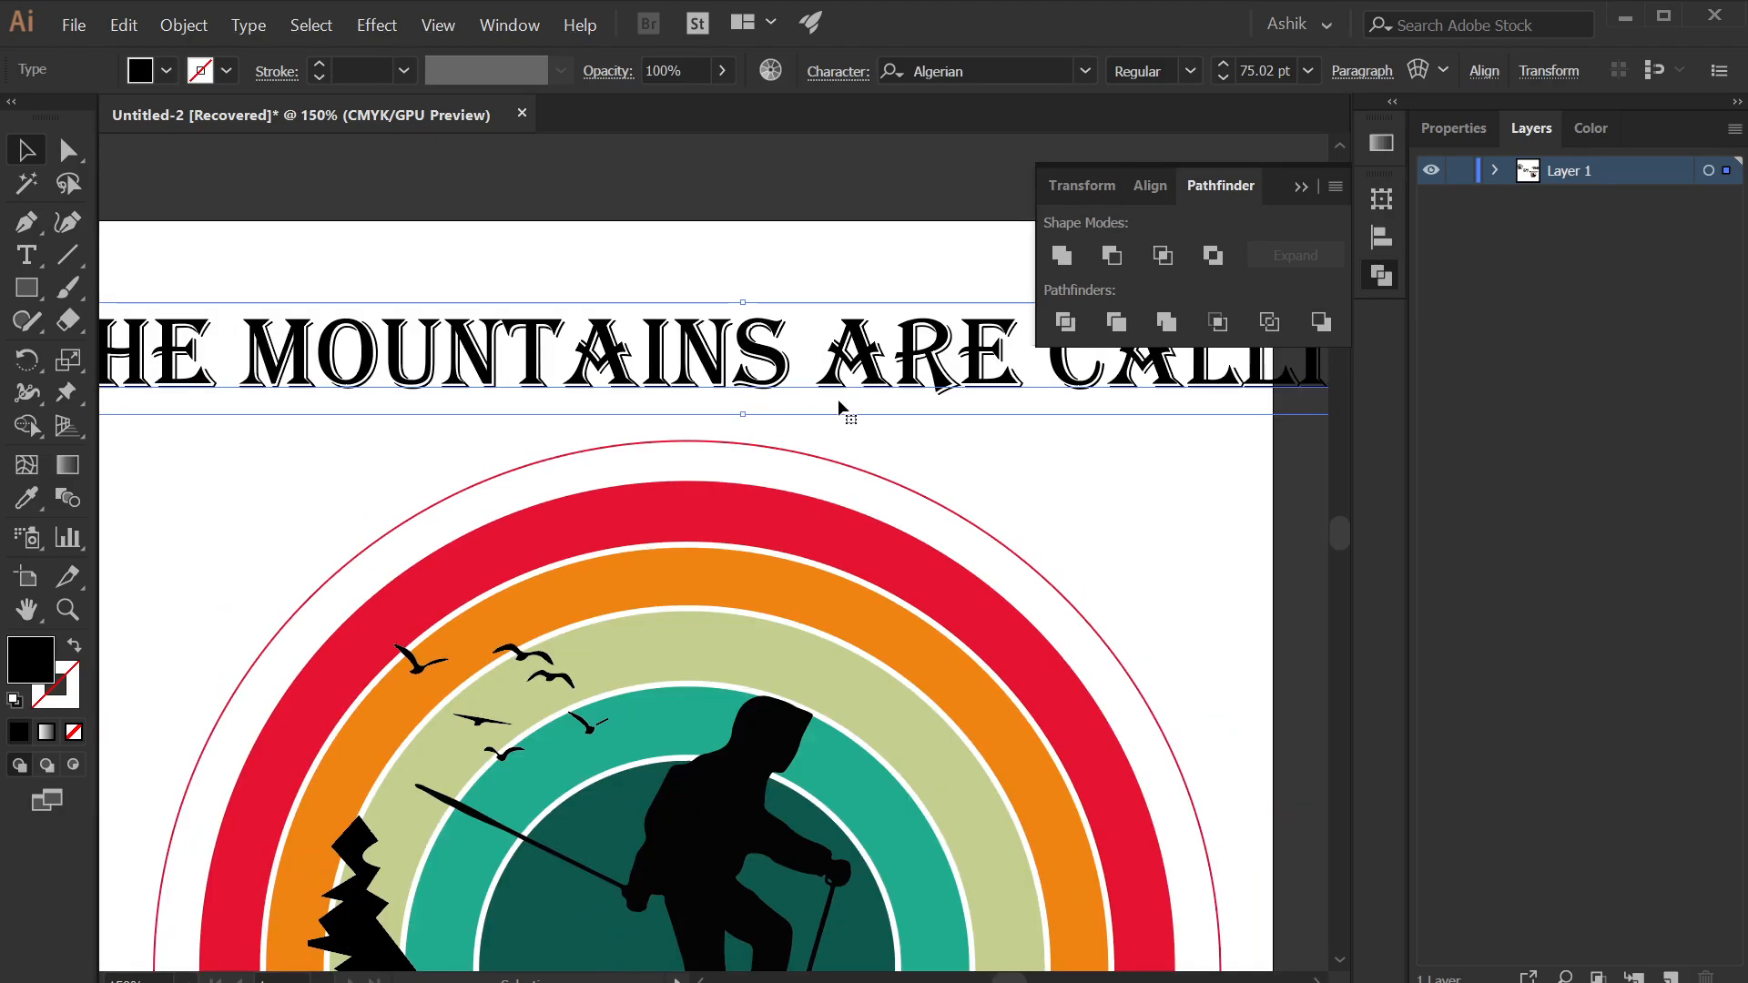
{"action": "scroll", "coordinate": [835, 401], "scroll_direction": "down", "scroll_amount": 2}
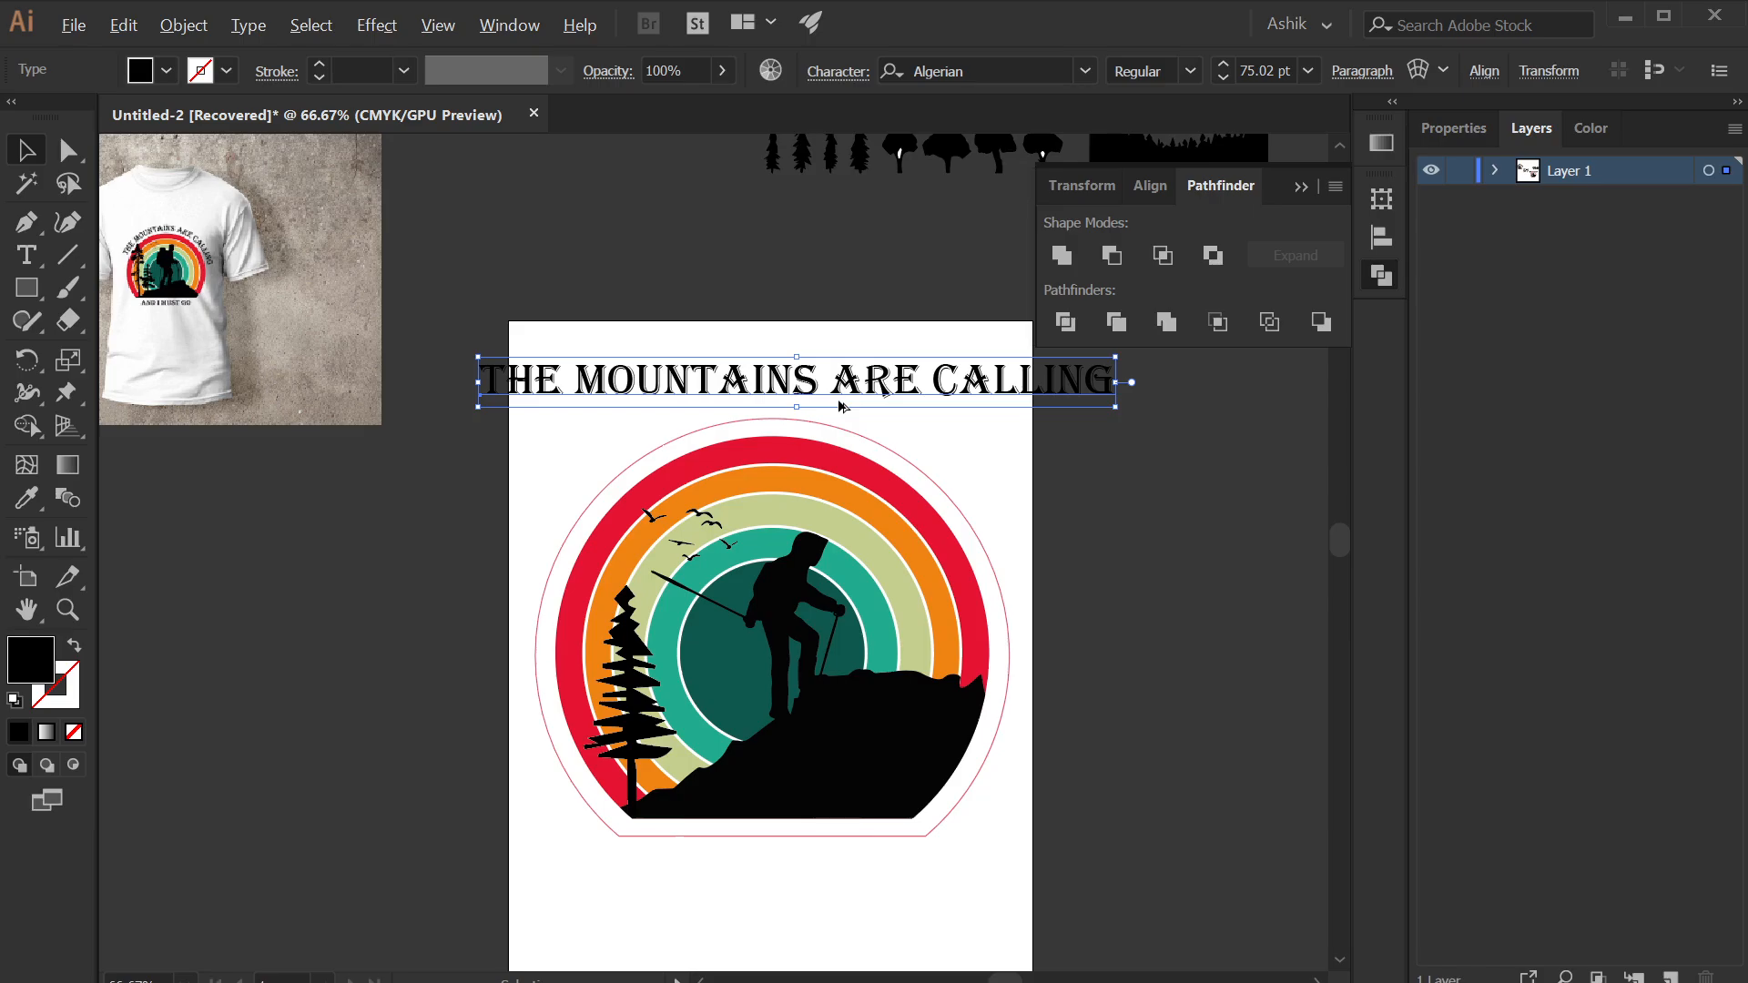
- Move the Algerian text line slightly right and down, closer to the outer circle outline
{"action": "key", "text": "t"}
{"action": "left_click", "coordinate": [956, 383]}
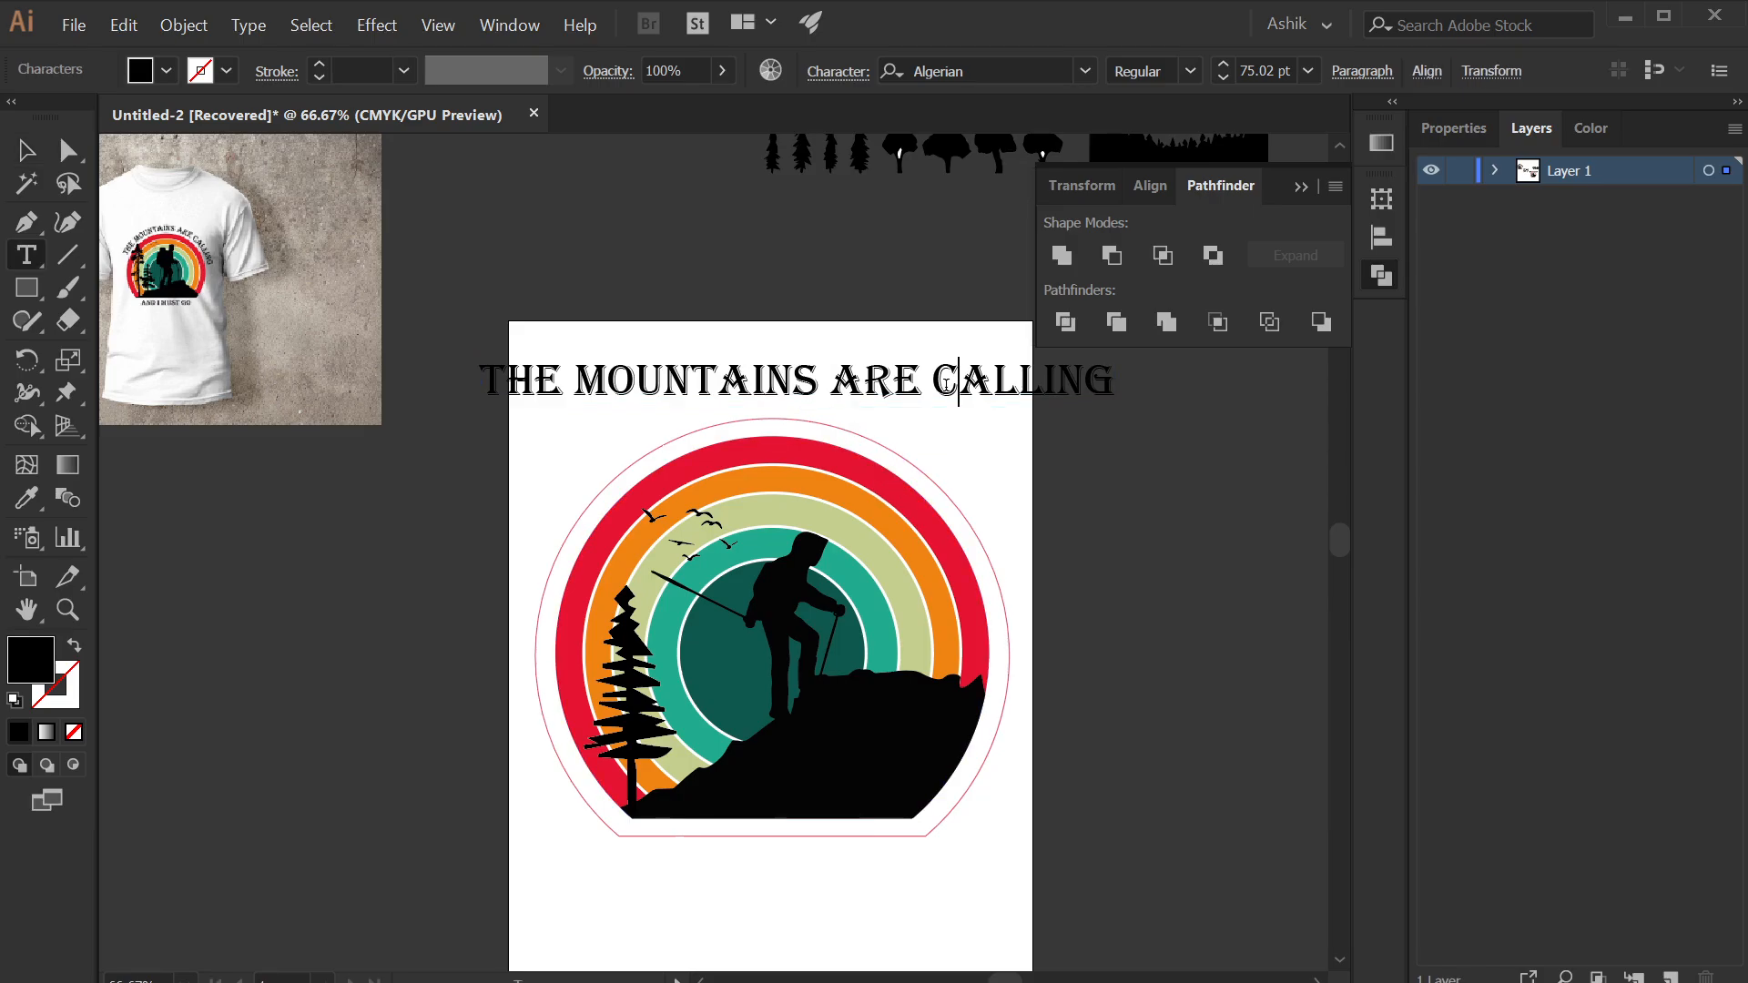
{"action": "left_click", "coordinate": [34, 176]}
{"action": "left_click", "coordinate": [26, 150]}
{"action": "left_click", "coordinate": [761, 304]}
{"action": "left_click", "coordinate": [772, 393]}
{"action": "mouse_move", "coordinate": [854, 400]}
{"action": "left_mouse_down"}
{"action": "mouse_move", "coordinate": [702, 400]}
{"action": "mouse_move", "coordinate": [812, 405]}
{"action": "mouse_move", "coordinate": [851, 388]}
{"action": "left_mouse_up"}
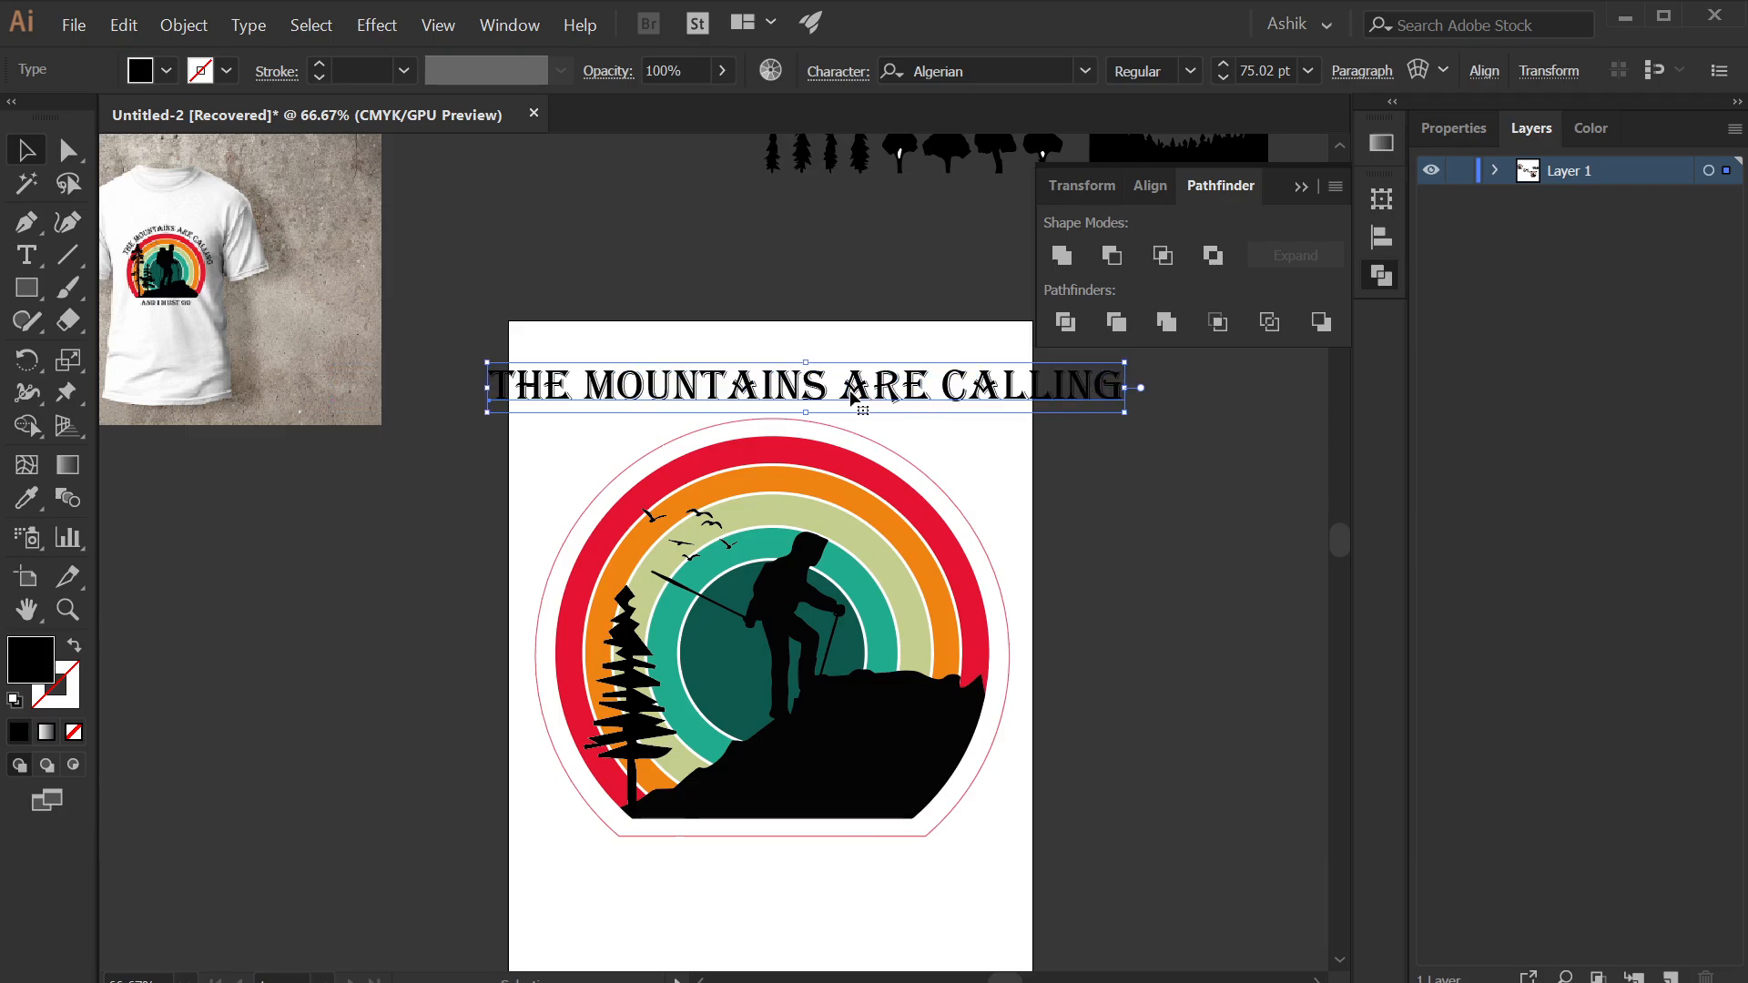
- Copy the entire "THE MOUNTAINS ARE CALLING" text and move the original straight line off the artboard
{"action": "scroll", "coordinate": [849, 393], "scroll_direction": "up", "scroll_amount": 2}
{"action": "scroll", "coordinate": [849, 394], "scroll_direction": "down", "scroll_amount": 2}
{"action": "scroll", "coordinate": [897, 387], "scroll_direction": "up", "scroll_amount": 2}
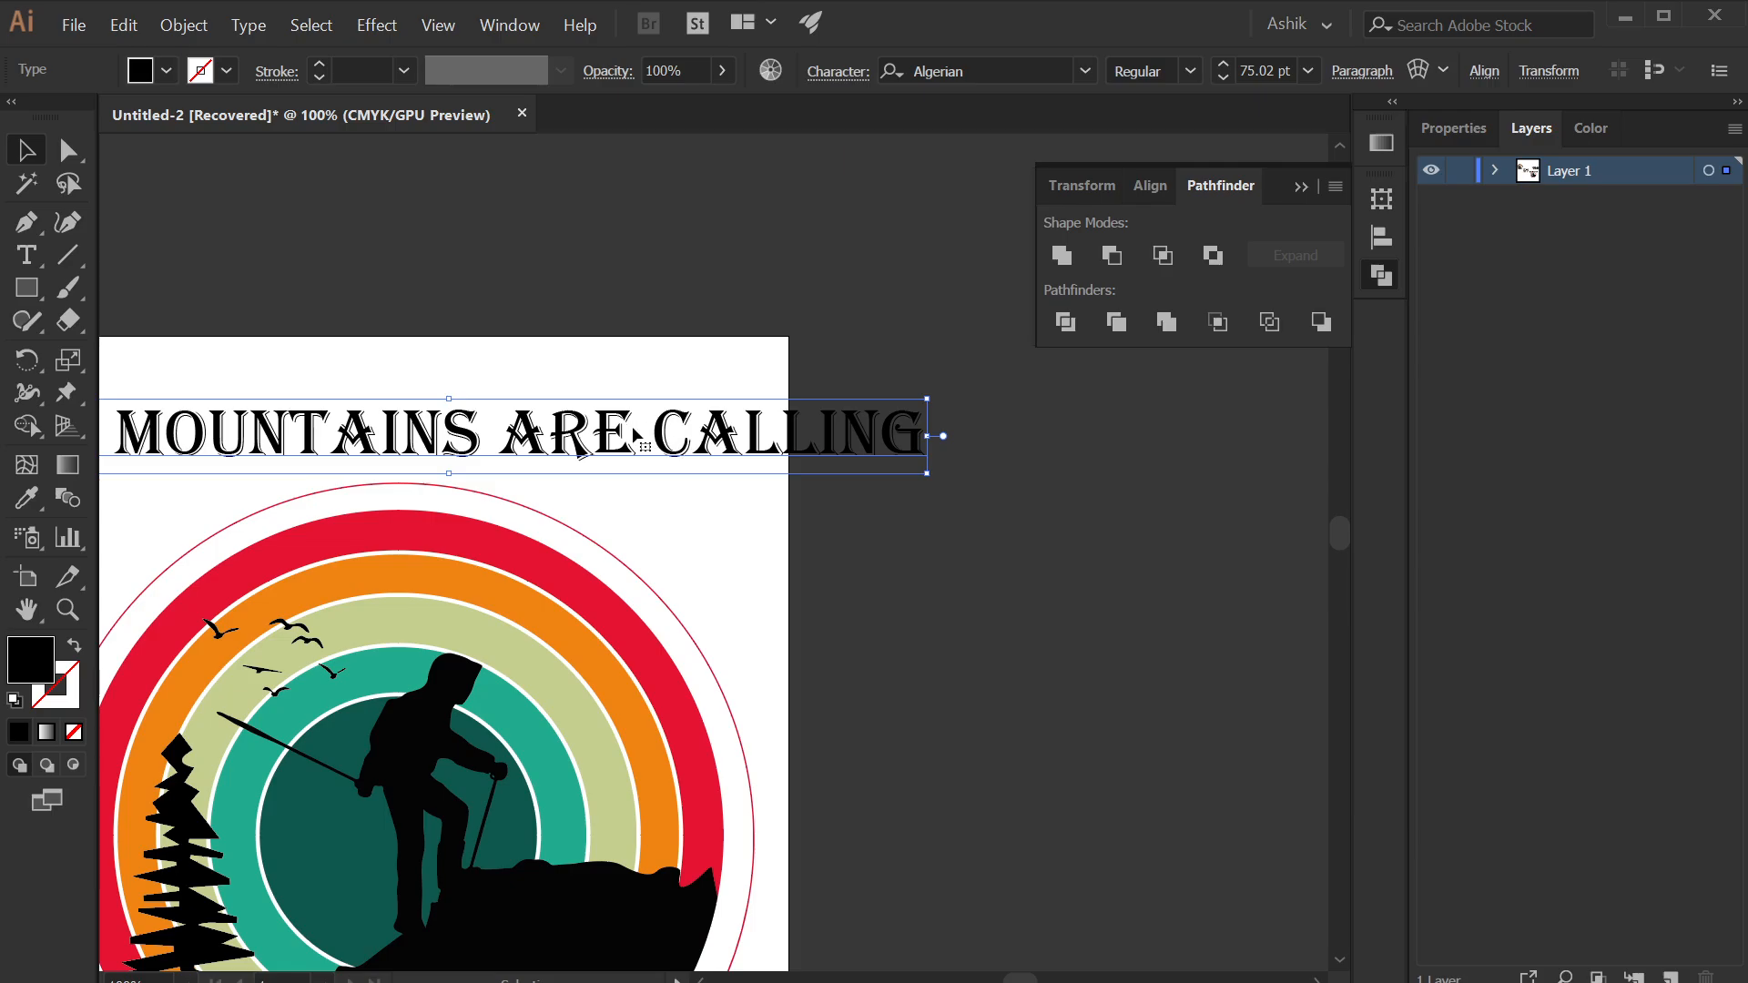
{"action": "double_click", "coordinate": [689, 449]}
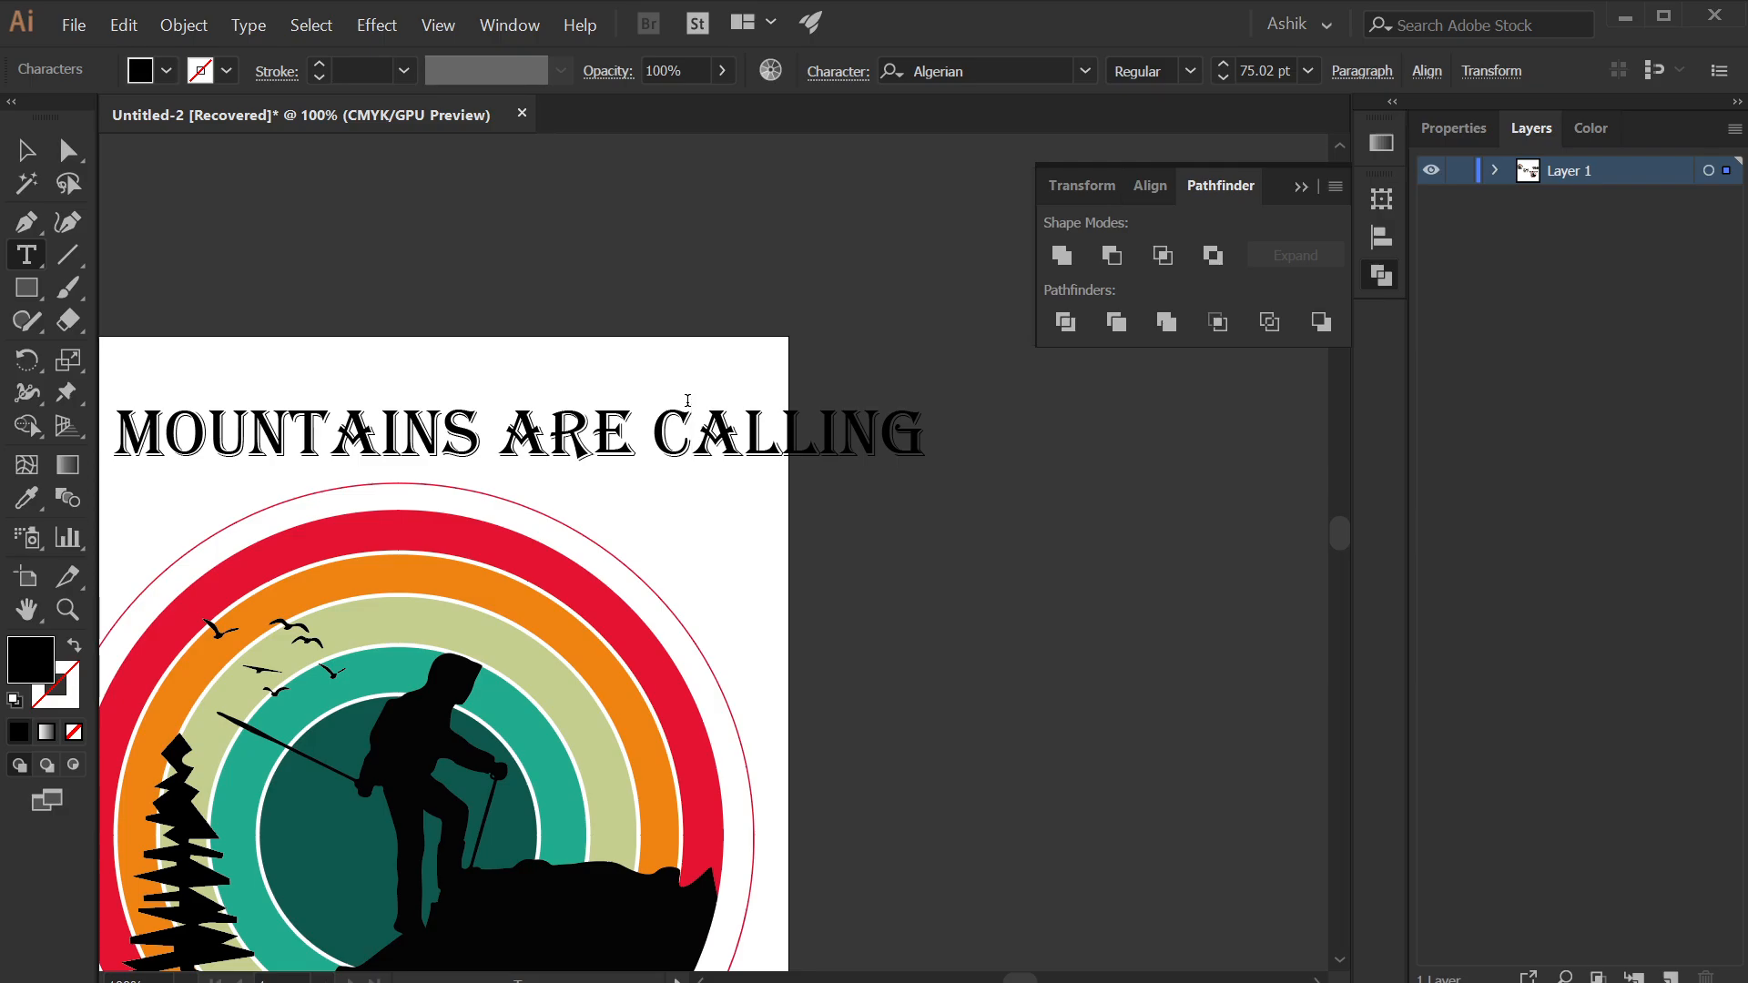
{"action": "key", "text": "ctrl+a"}
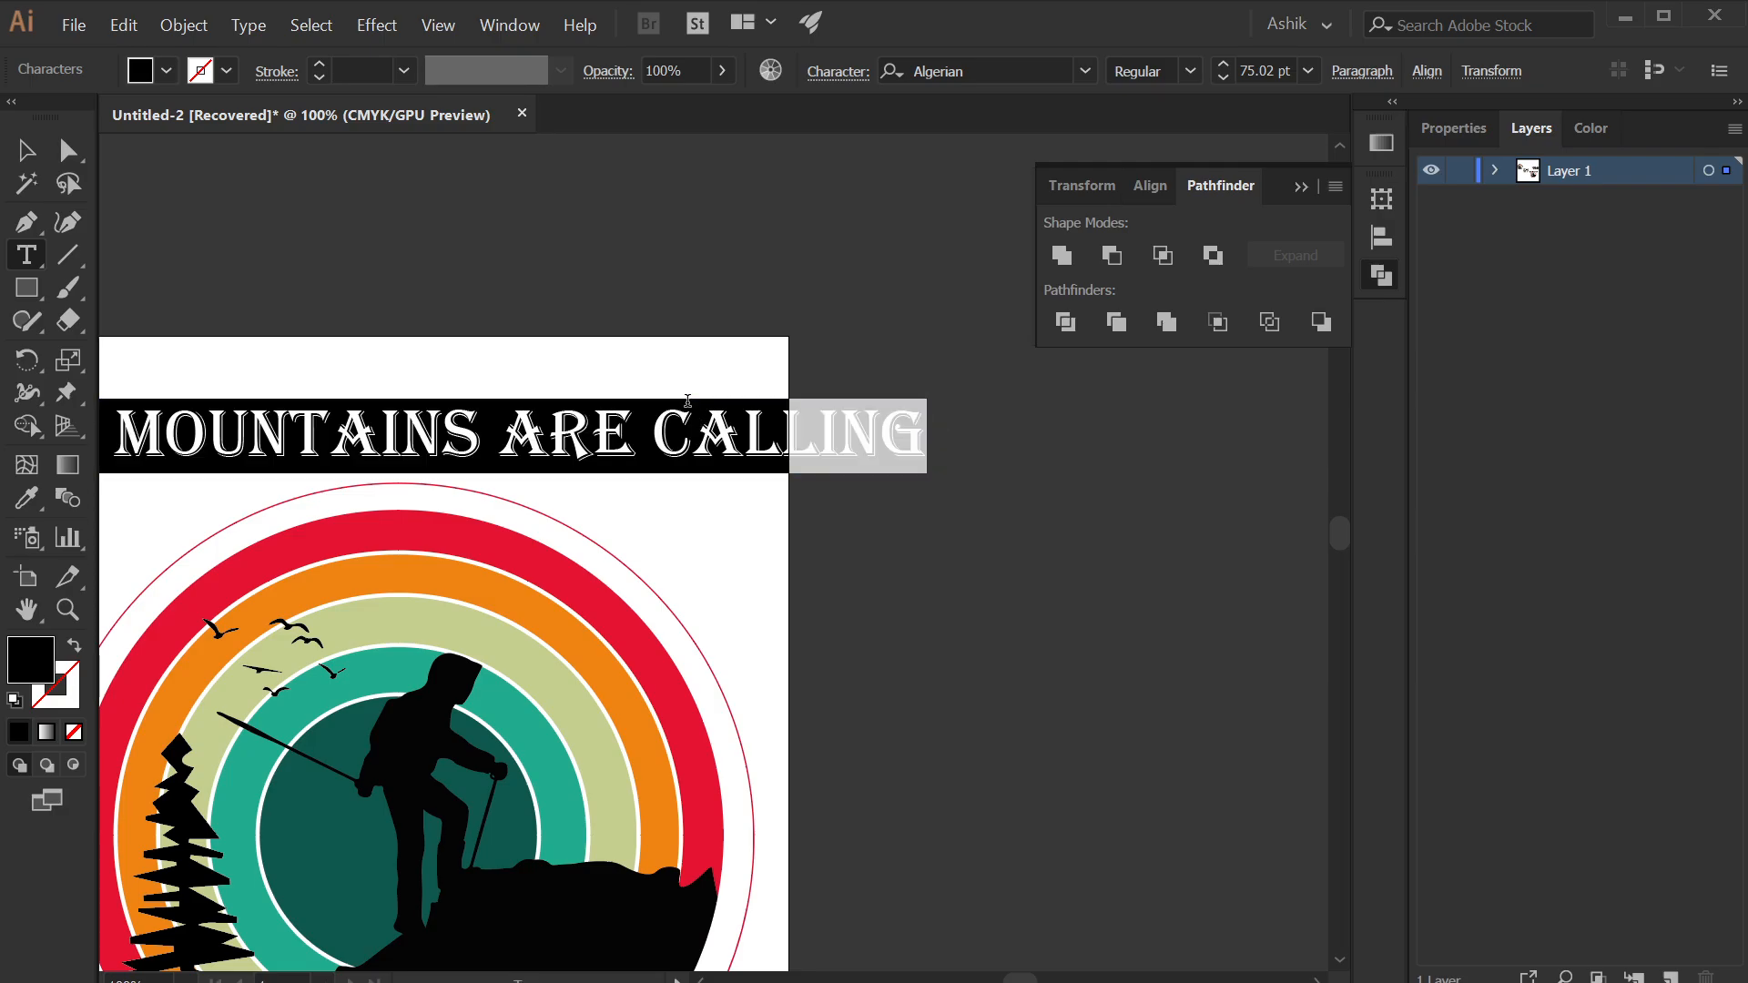
{"action": "key", "text": "ctrl"}
{"action": "left_click", "coordinate": [25, 151]}
{"action": "scroll", "coordinate": [313, 380], "scroll_direction": "down", "scroll_amount": 2}
{"action": "left_click_drag", "start_coordinate": [536, 572], "coordinate": [596, 648]}
{"action": "left_click_drag", "start_coordinate": [606, 485], "coordinate": [1238, 409]}
{"action": "left_click_drag", "start_coordinate": [665, 639], "coordinate": [883, 587]}
{"action": "scroll", "coordinate": [635, 511], "scroll_direction": "up", "scroll_amount": 2}
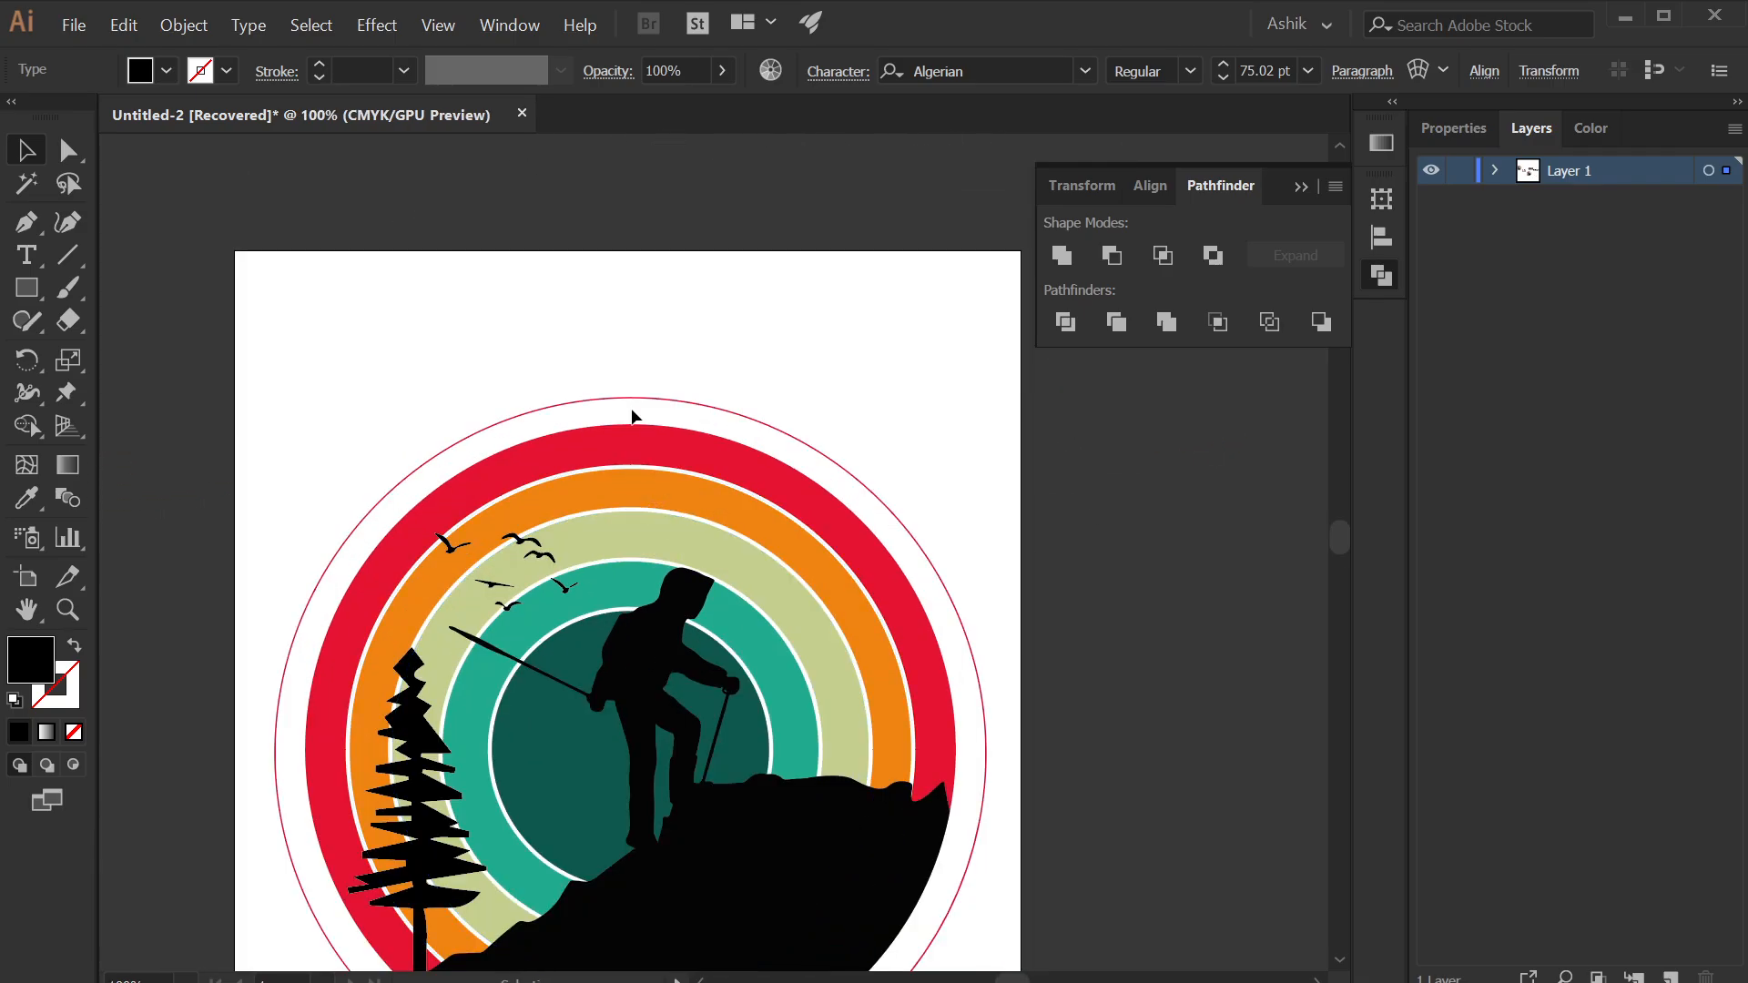
- Turn the outer circle outline into a type path and paste "THE MOUNTAINS ARE CALLING" onto it, starting near its top
{"action": "left_click", "coordinate": [634, 399]}
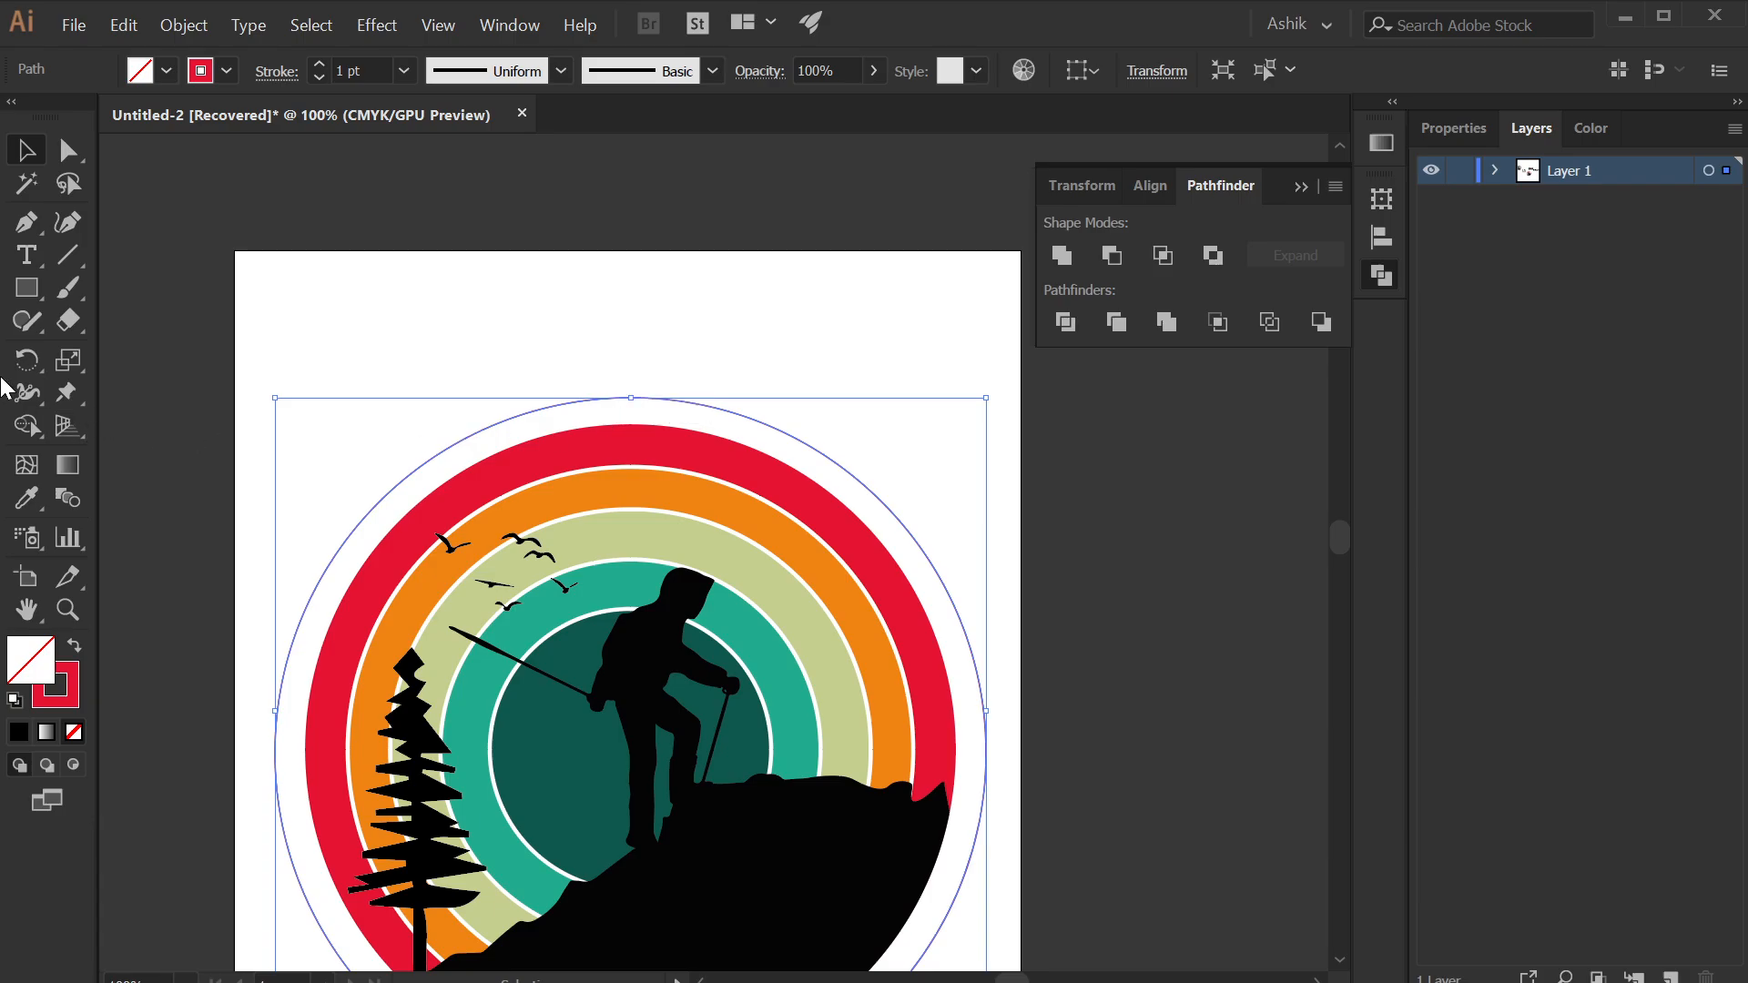
{"action": "left_click", "coordinate": [26, 260]}
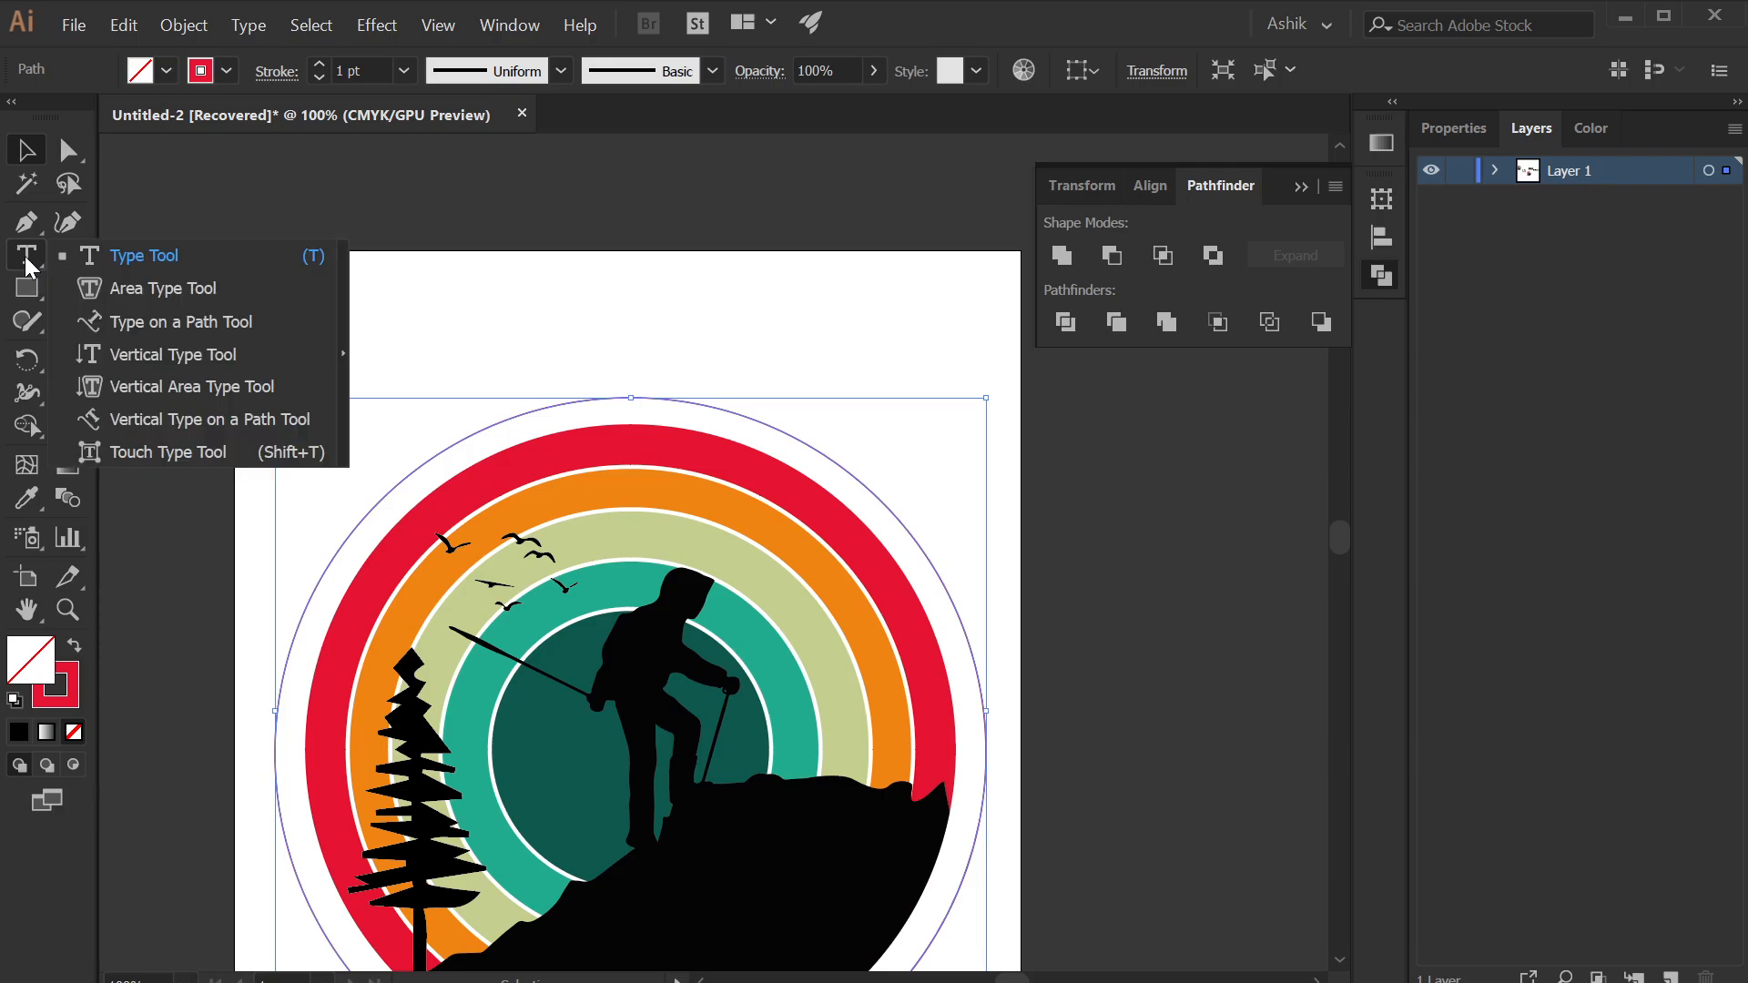
{"action": "left_click", "coordinate": [140, 324]}
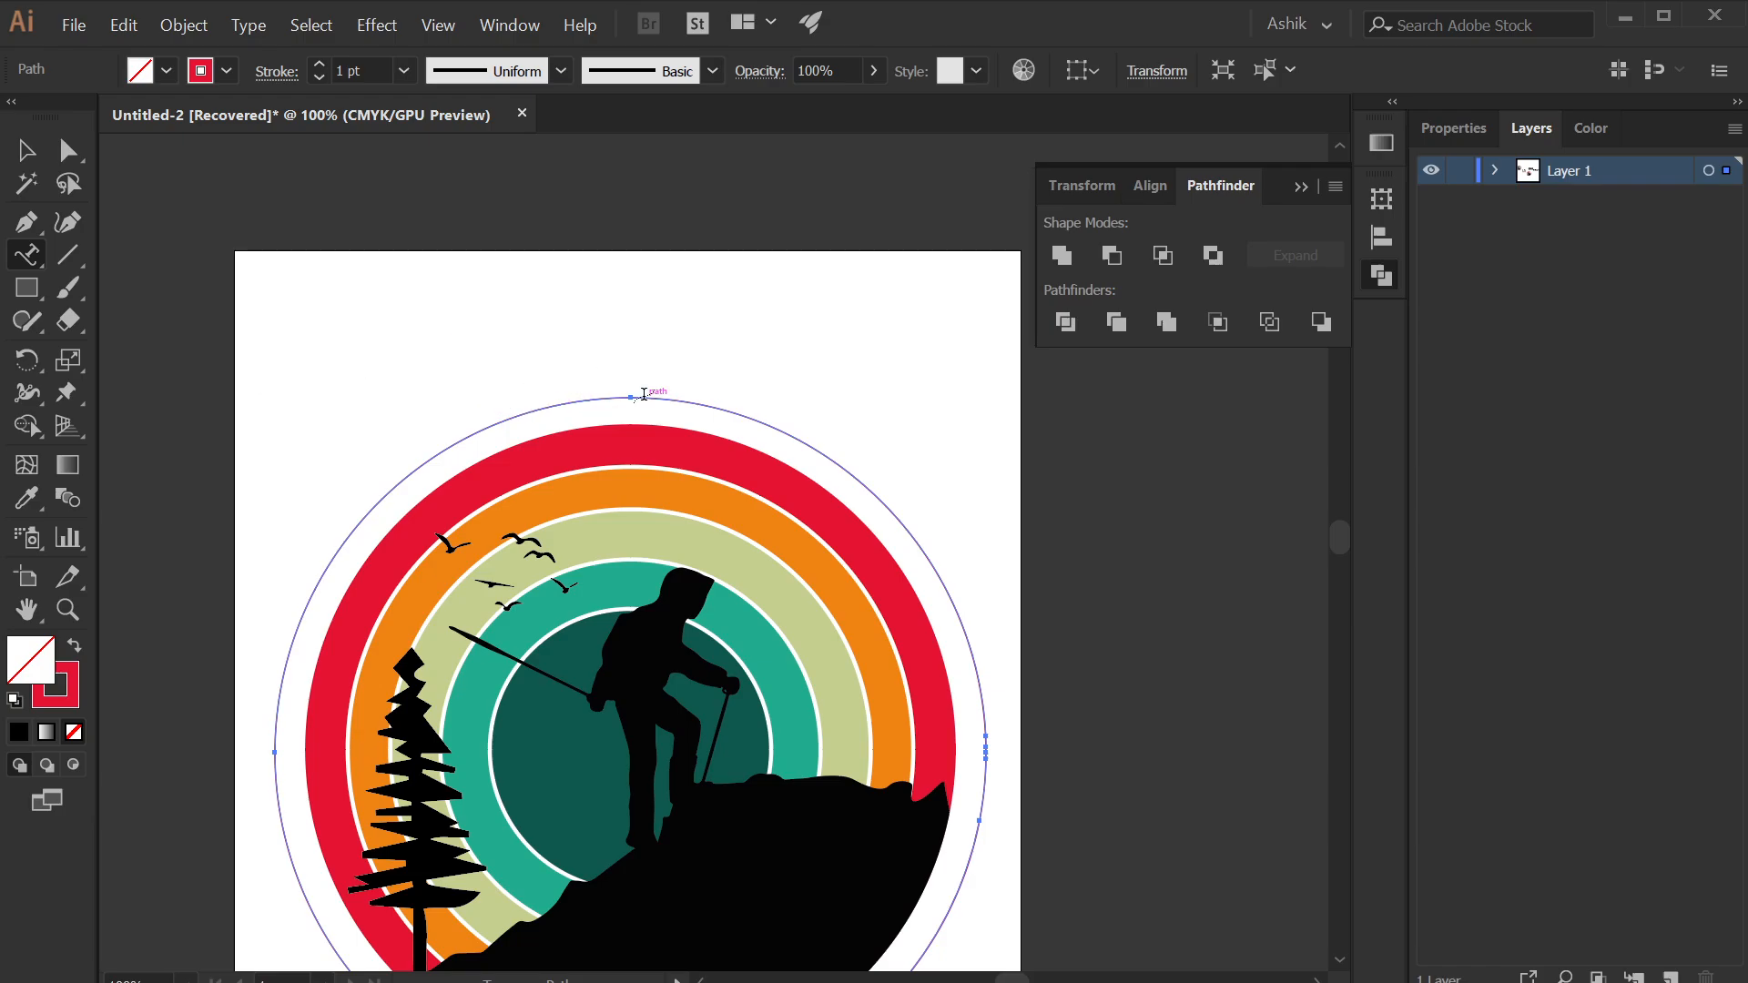
{"action": "left_click", "coordinate": [606, 398]}
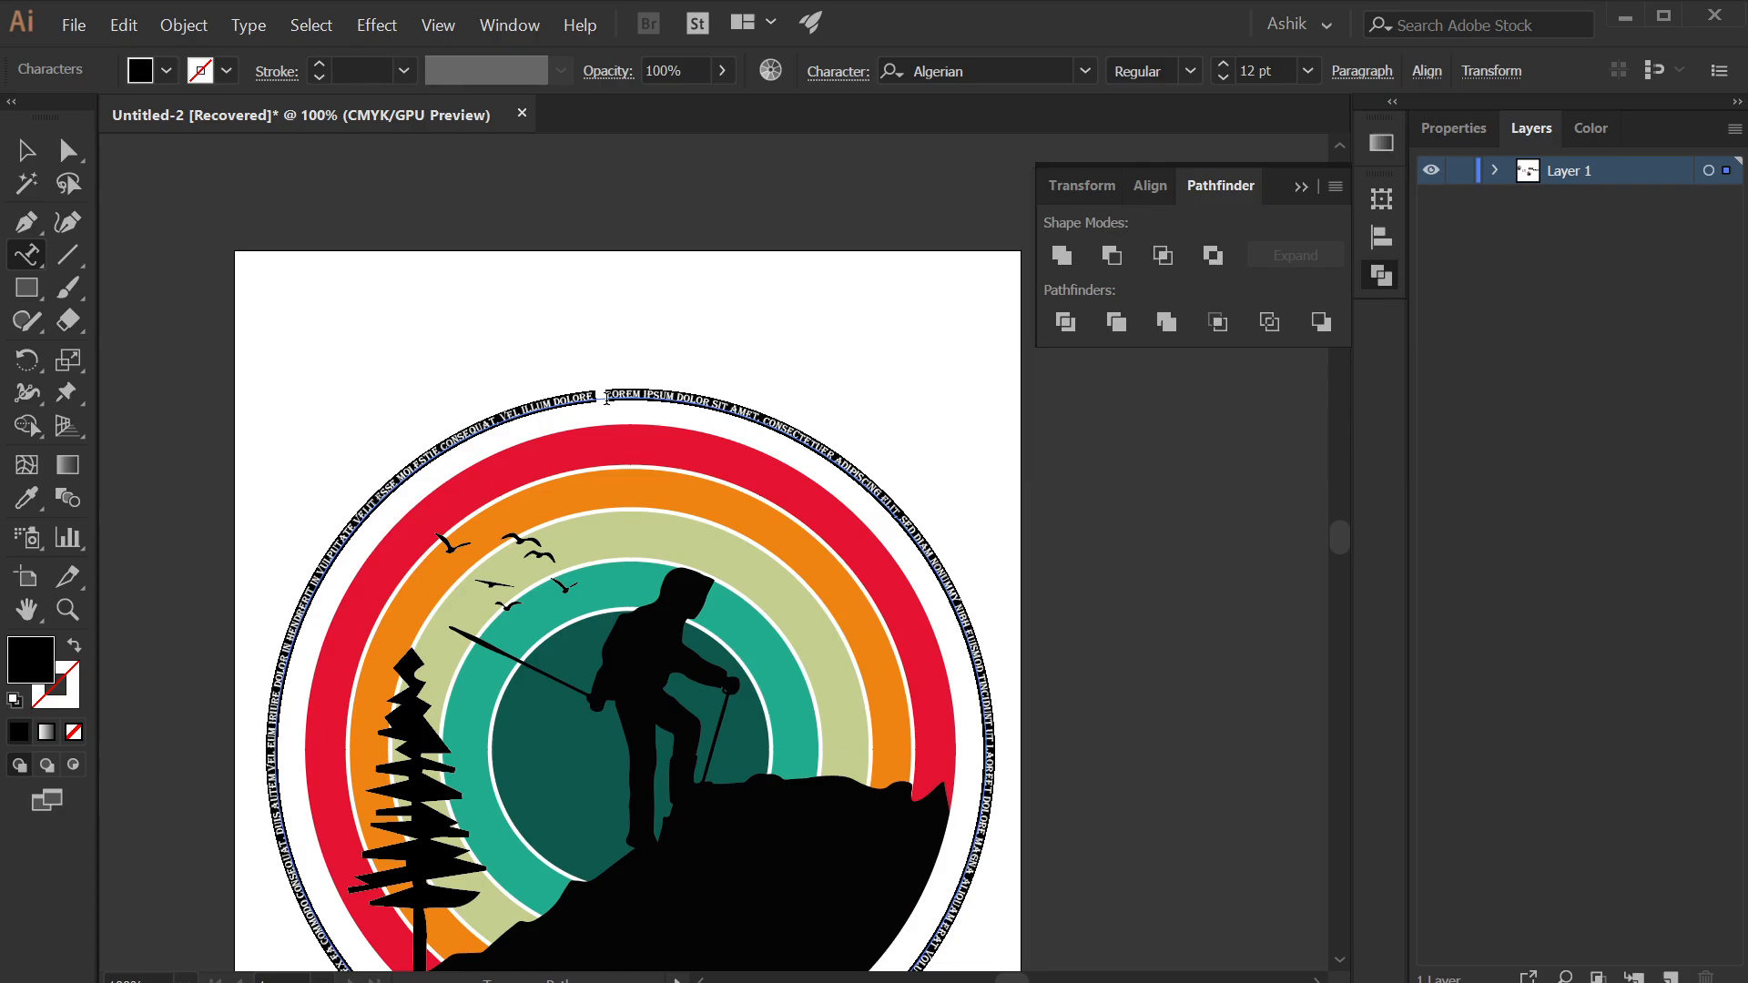
{"action": "key", "text": "Escape"}
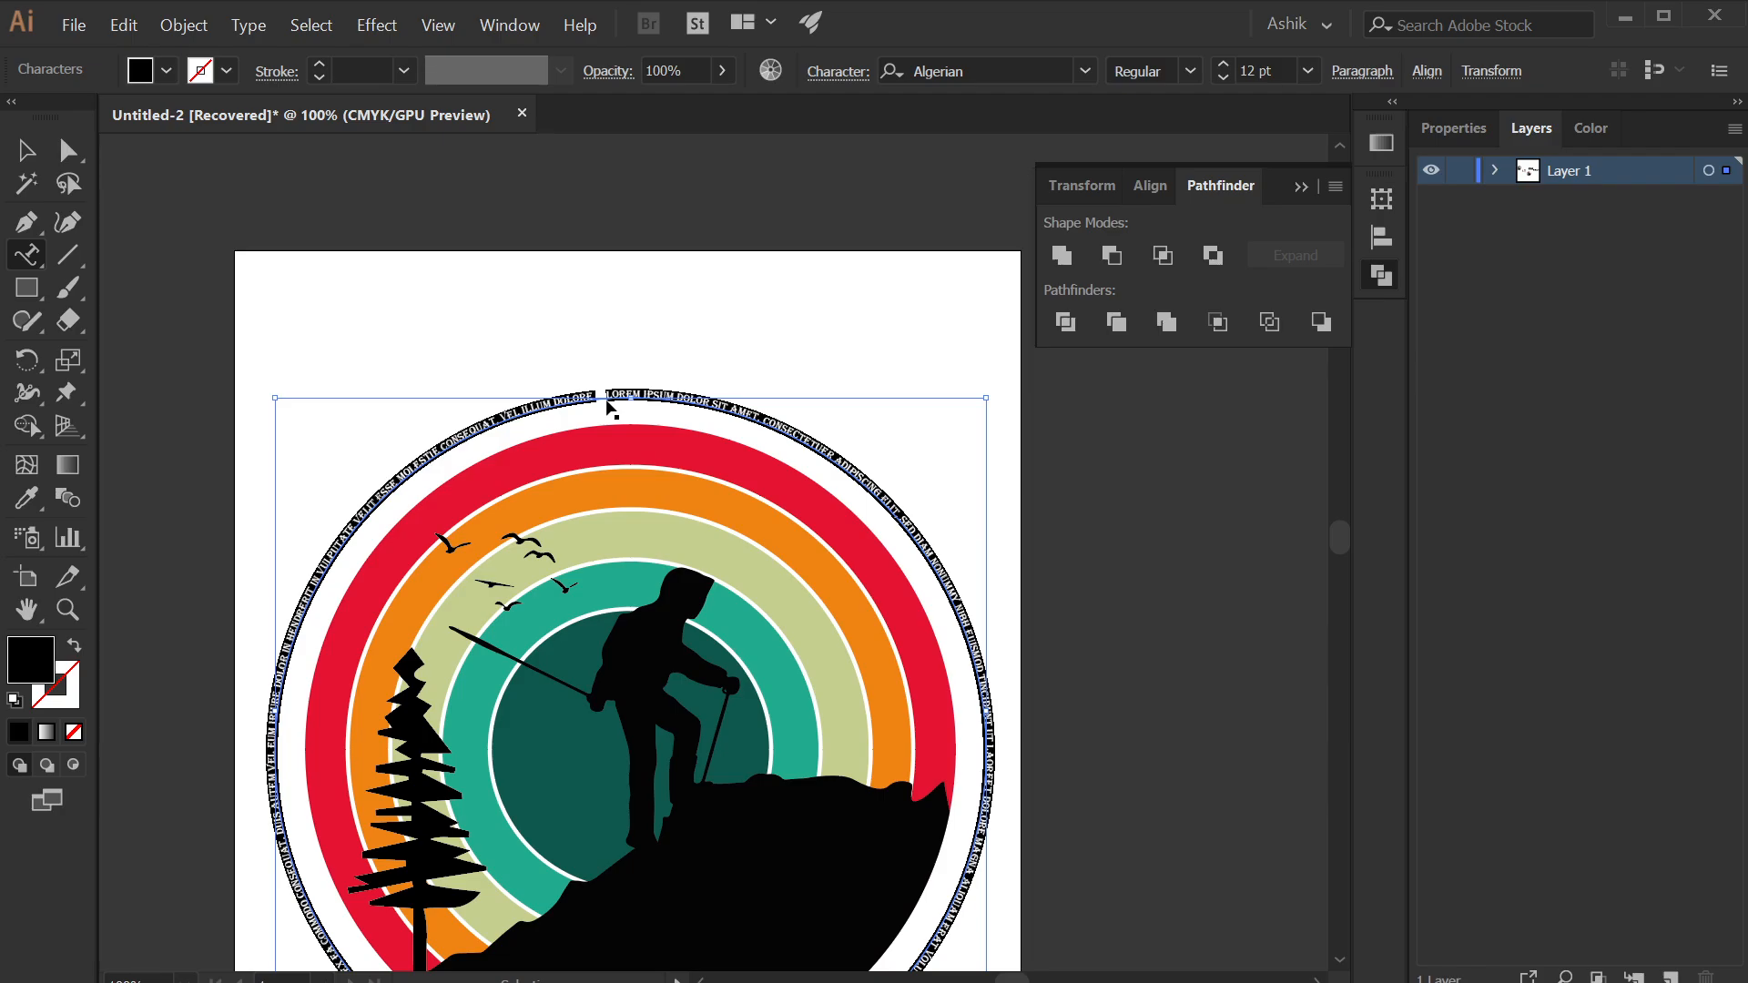
{"action": "key", "text": "ctrl+v"}
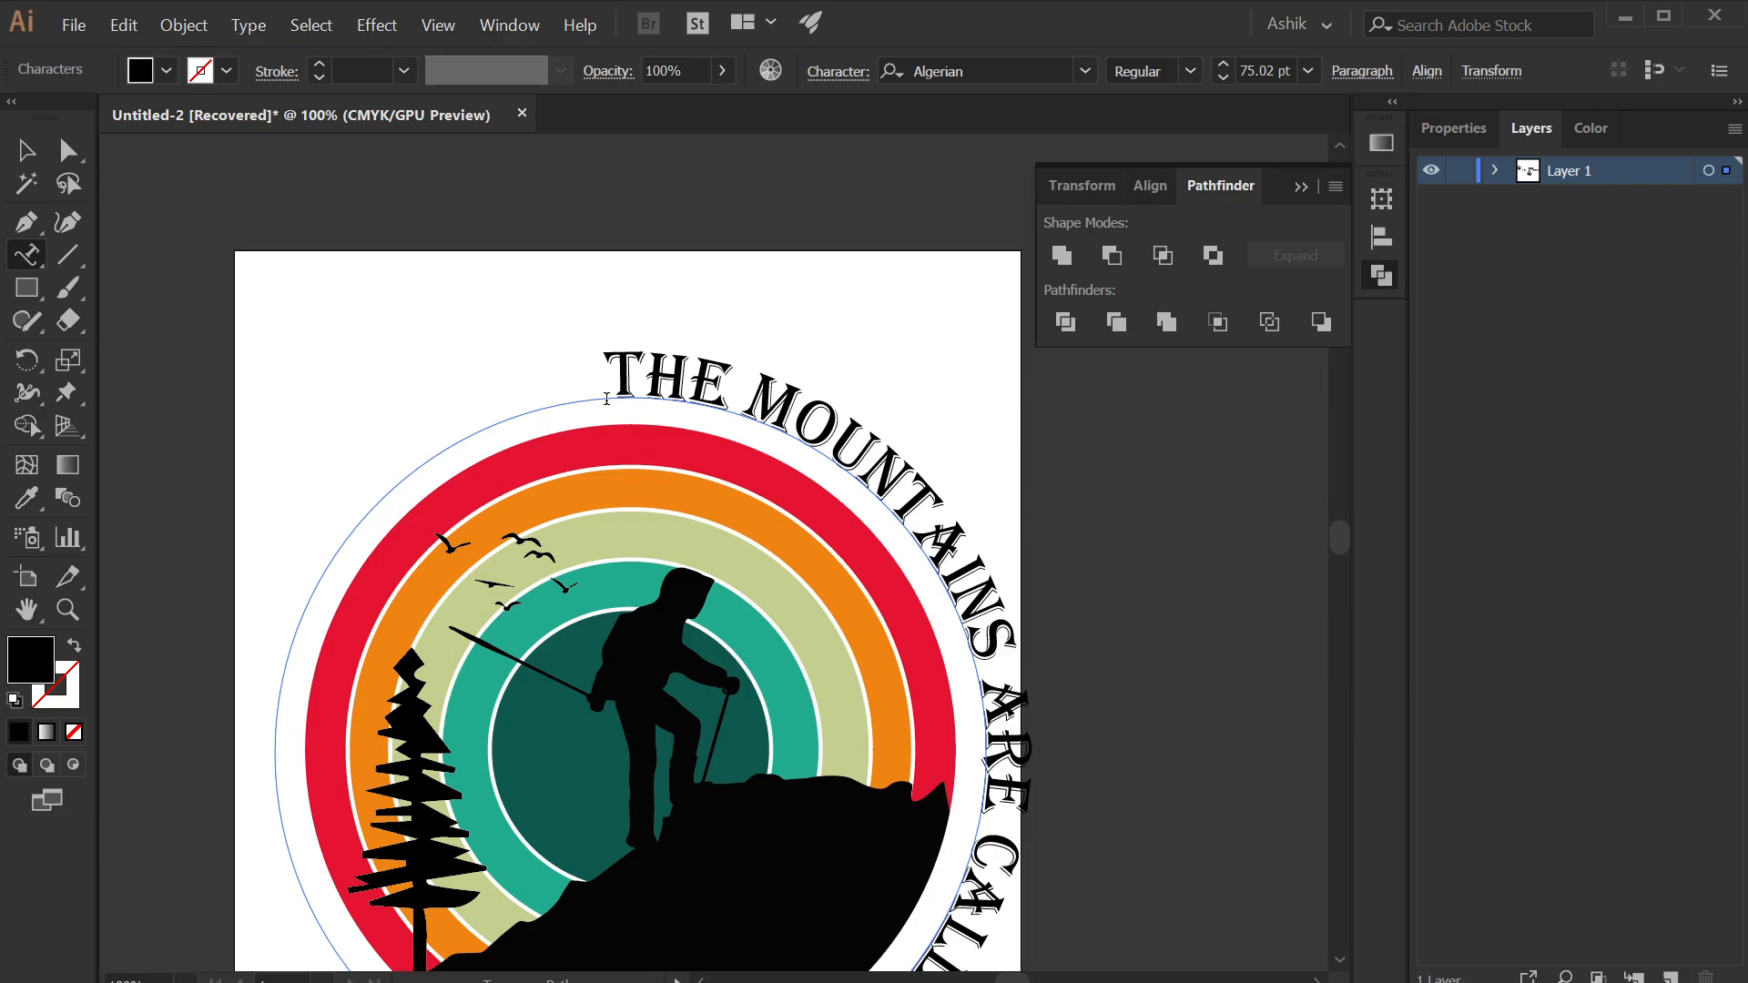
- Slide the start of the curved text counterclockwise along the path so the lettering arches evenly over the sunset circle
{"action": "left_click", "coordinate": [26, 150]}
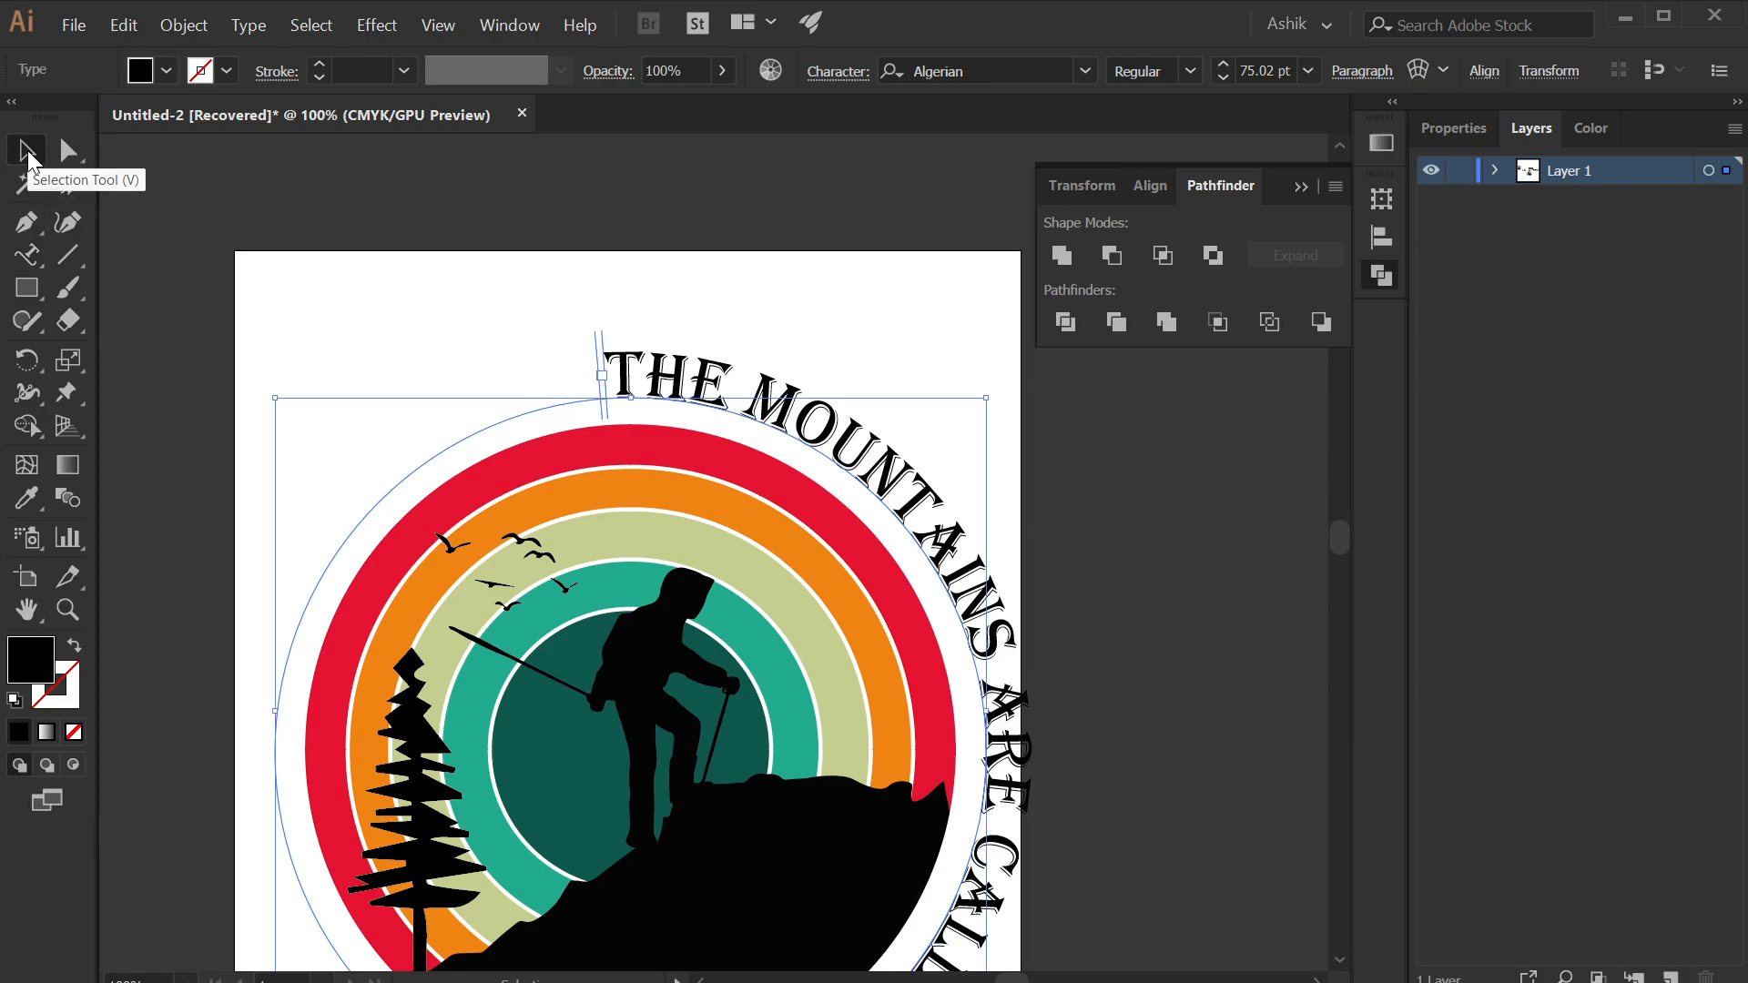
{"action": "left_click", "coordinate": [596, 367]}
{"action": "left_click", "coordinate": [638, 380]}
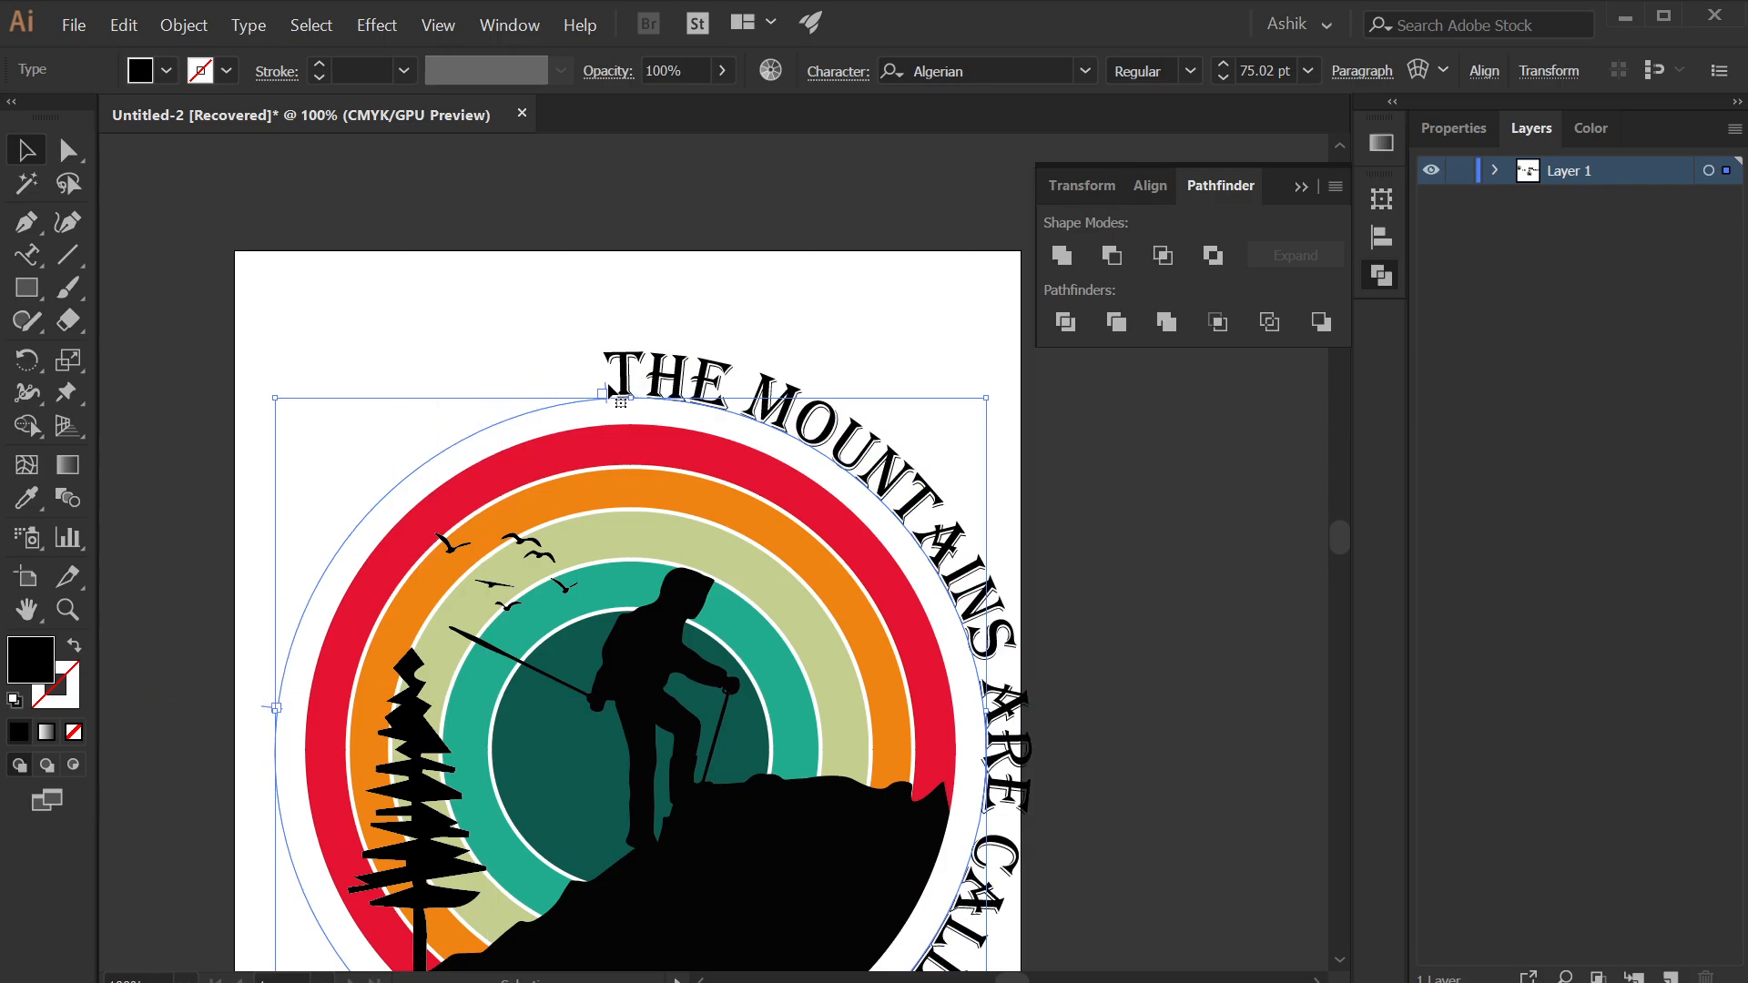
{"action": "left_click_drag", "start_coordinate": [605, 391], "coordinate": [282, 641]}
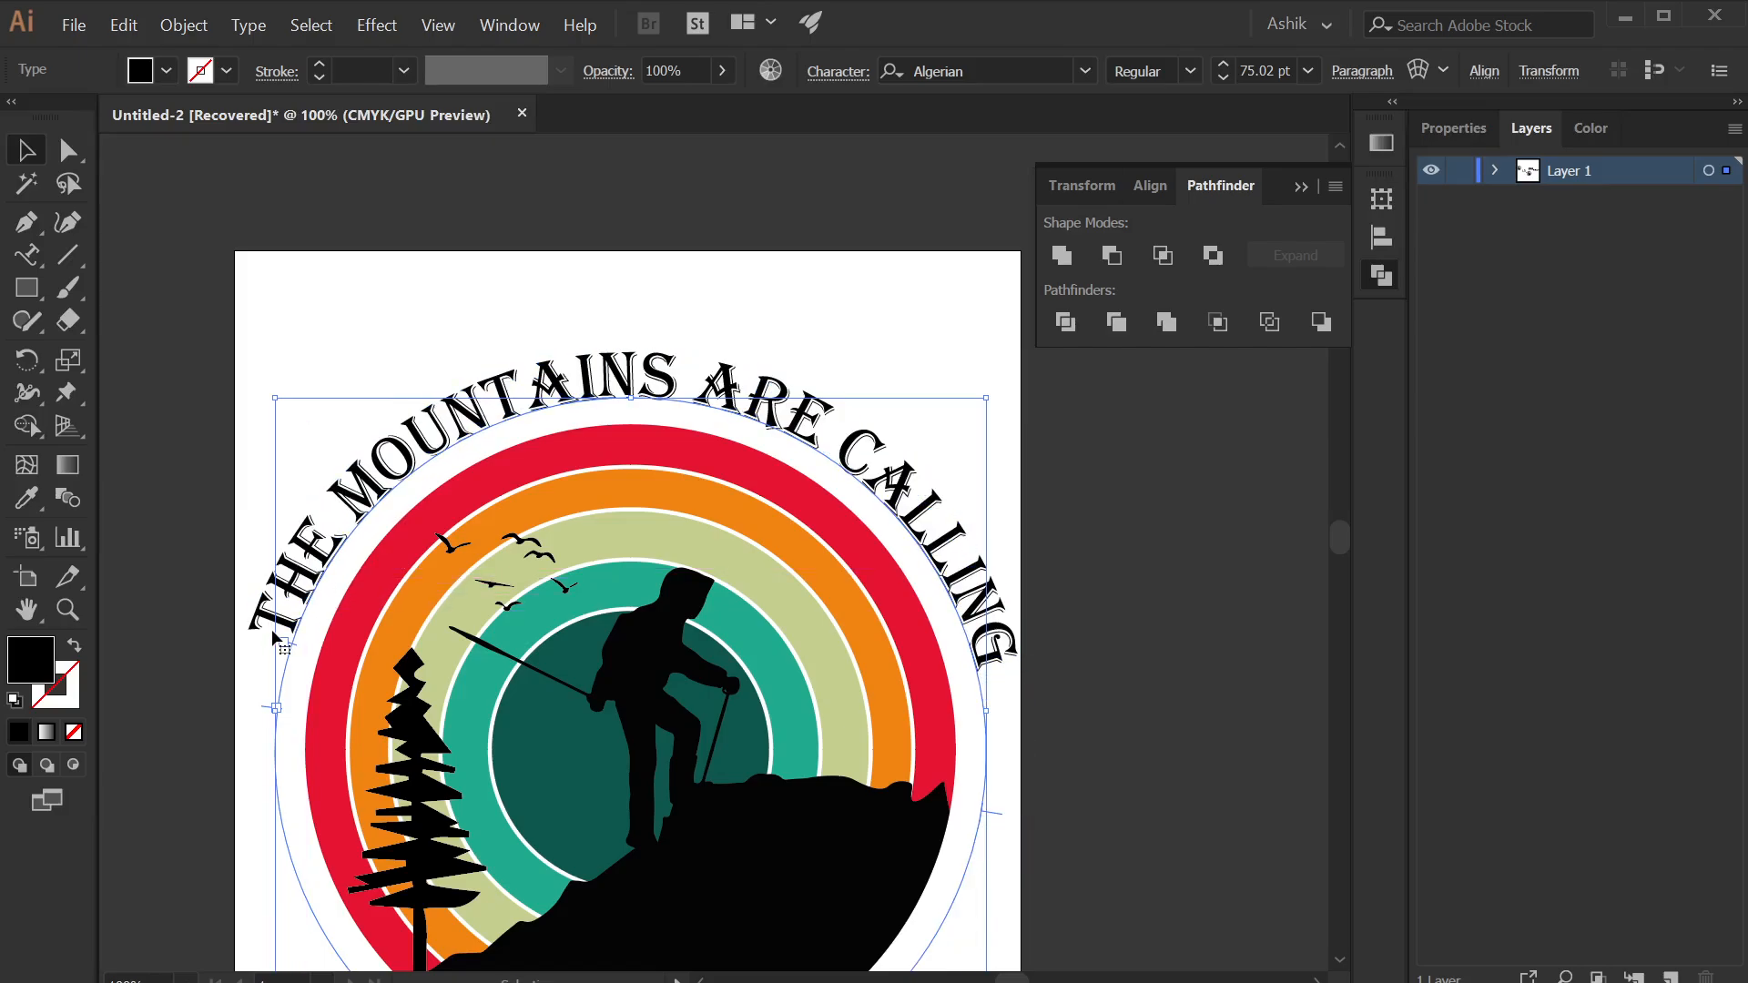
- Scale the circular type path down slightly so the curved lettering sits closer to the red ring
{"action": "left_click_drag", "start_coordinate": [1096, 834], "coordinate": [1040, 720]}
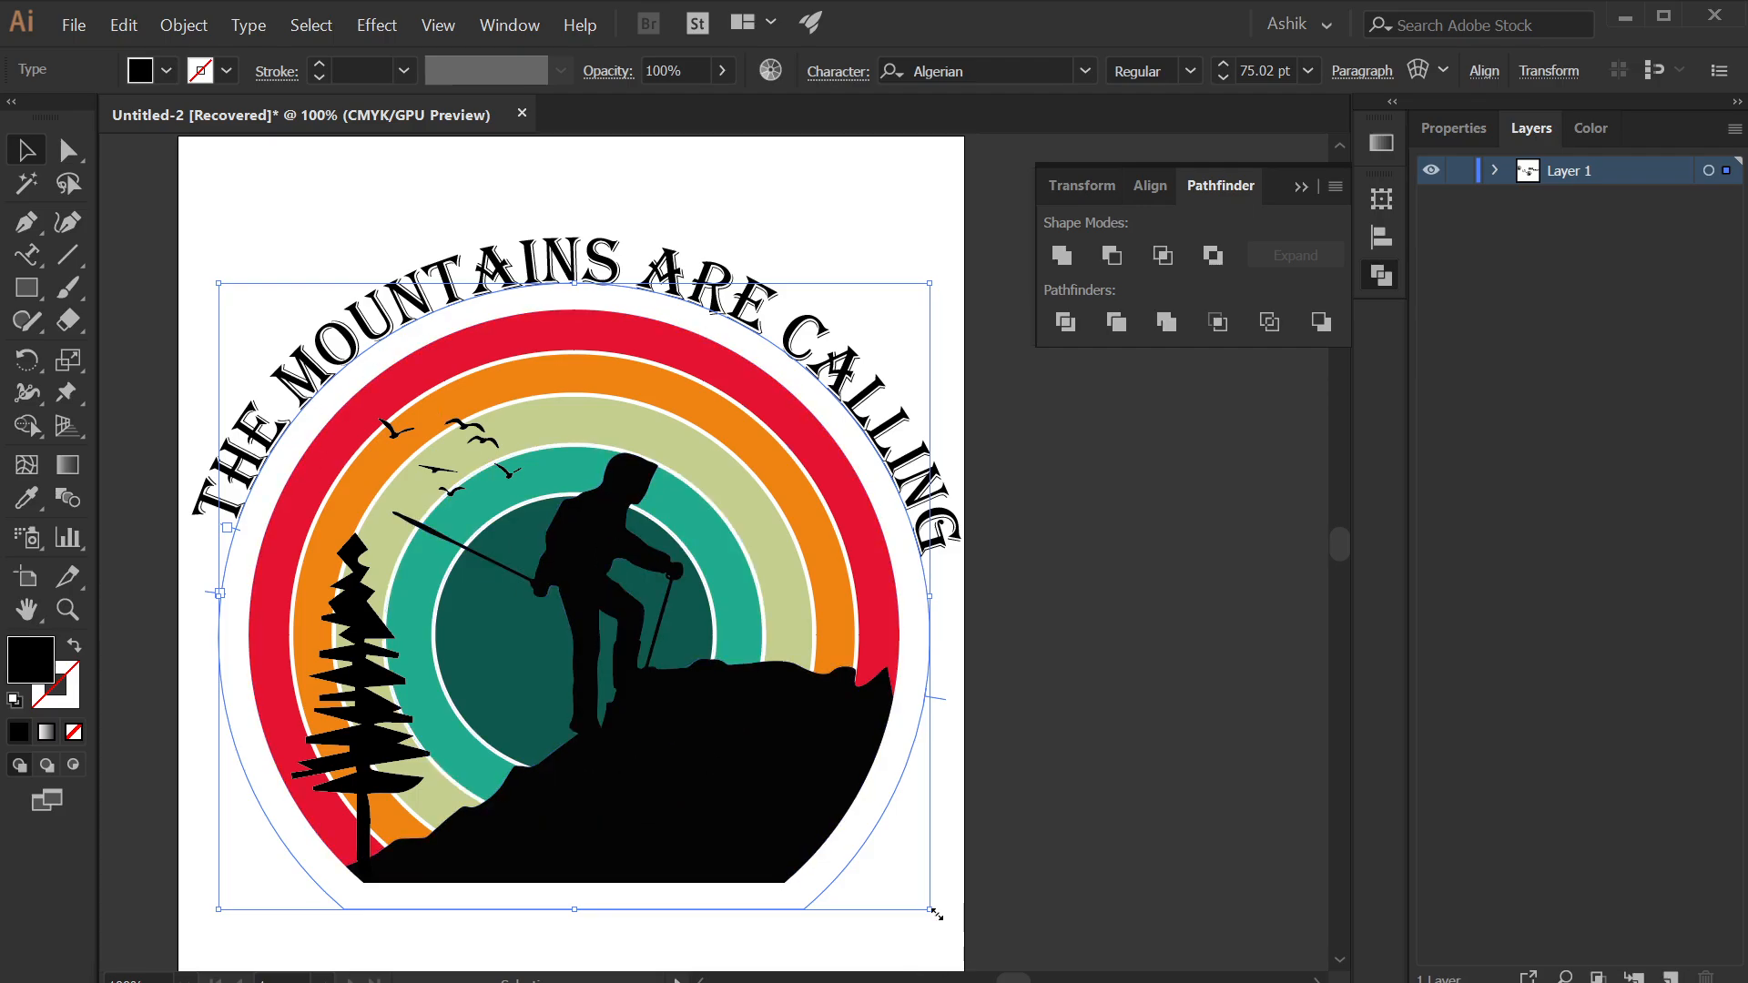
{"action": "left_click_drag", "start_coordinate": [933, 913], "coordinate": [908, 898]}
{"action": "left_click", "coordinate": [1160, 691]}
{"action": "left_click_drag", "start_coordinate": [1091, 710], "coordinate": [1184, 693]}
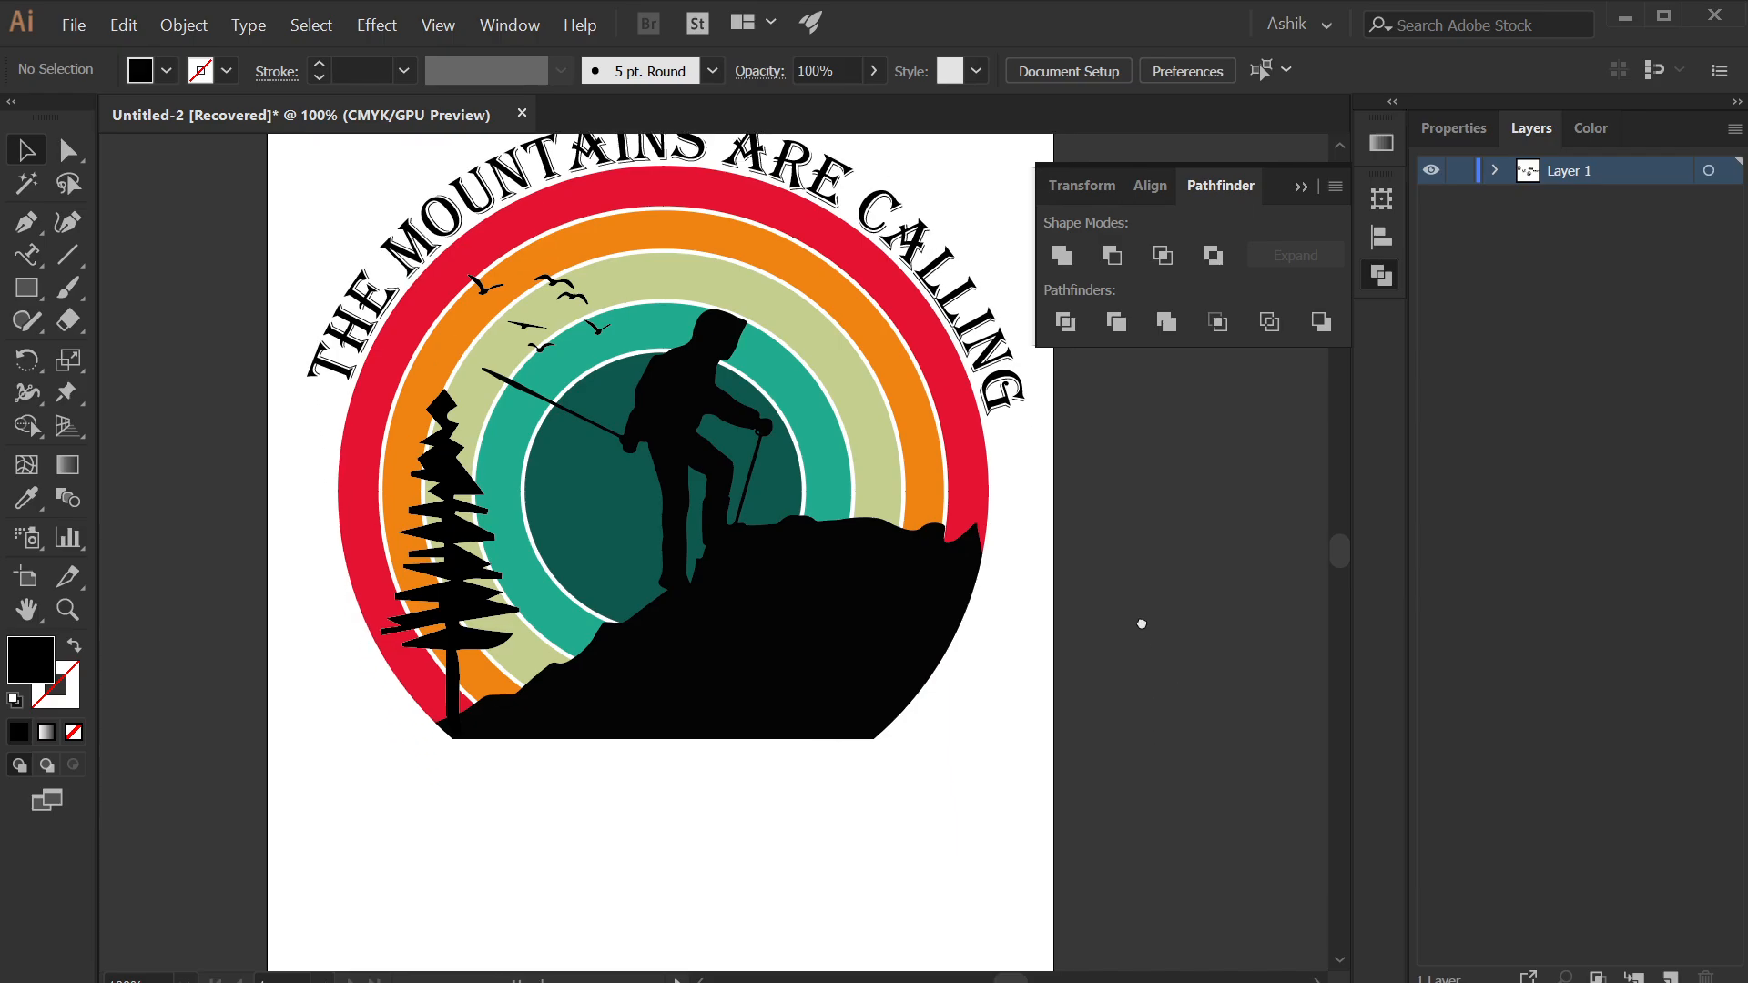
- Add a new text line reading "AND I MUST GO" in Algerian below the mountain, following the reference design
{"action": "scroll", "coordinate": [1139, 624], "scroll_direction": "down", "scroll_amount": 3}
{"action": "scroll", "coordinate": [355, 296], "scroll_direction": "up", "scroll_amount": 2}
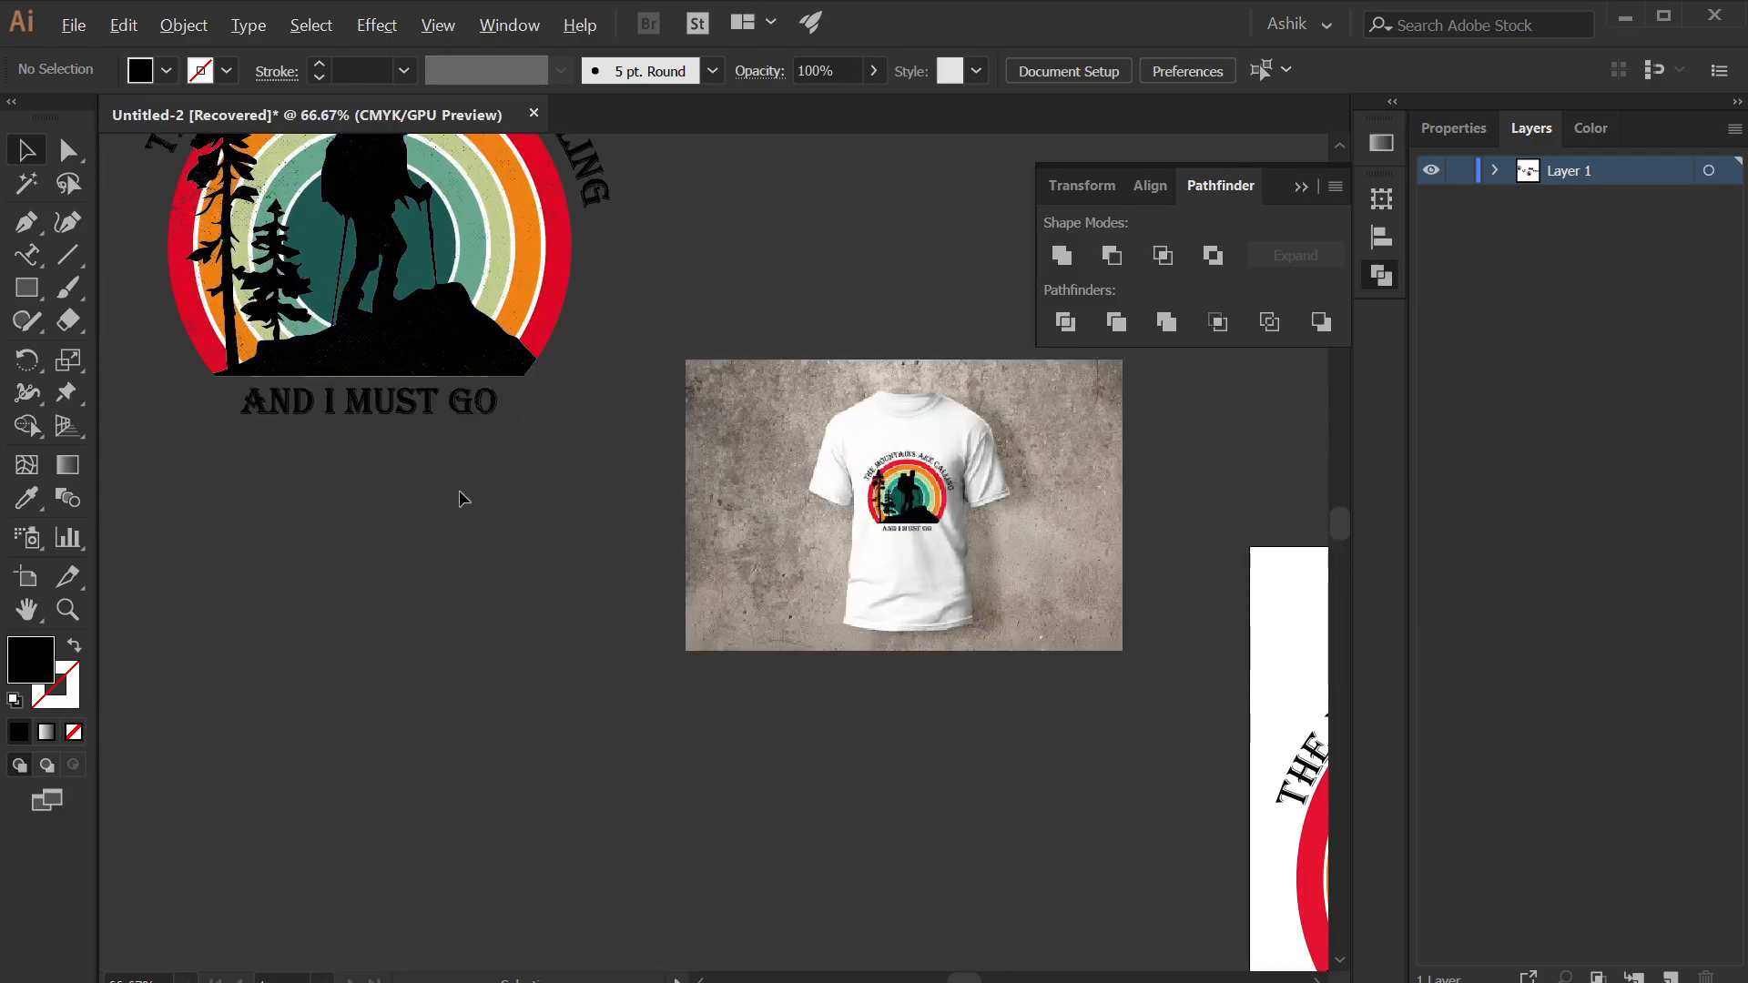
{"action": "left_click_drag", "start_coordinate": [728, 775], "coordinate": [233, 517]}
{"action": "left_click_drag", "start_coordinate": [991, 827], "coordinate": [855, 815]}
{"action": "key", "text": "t"}
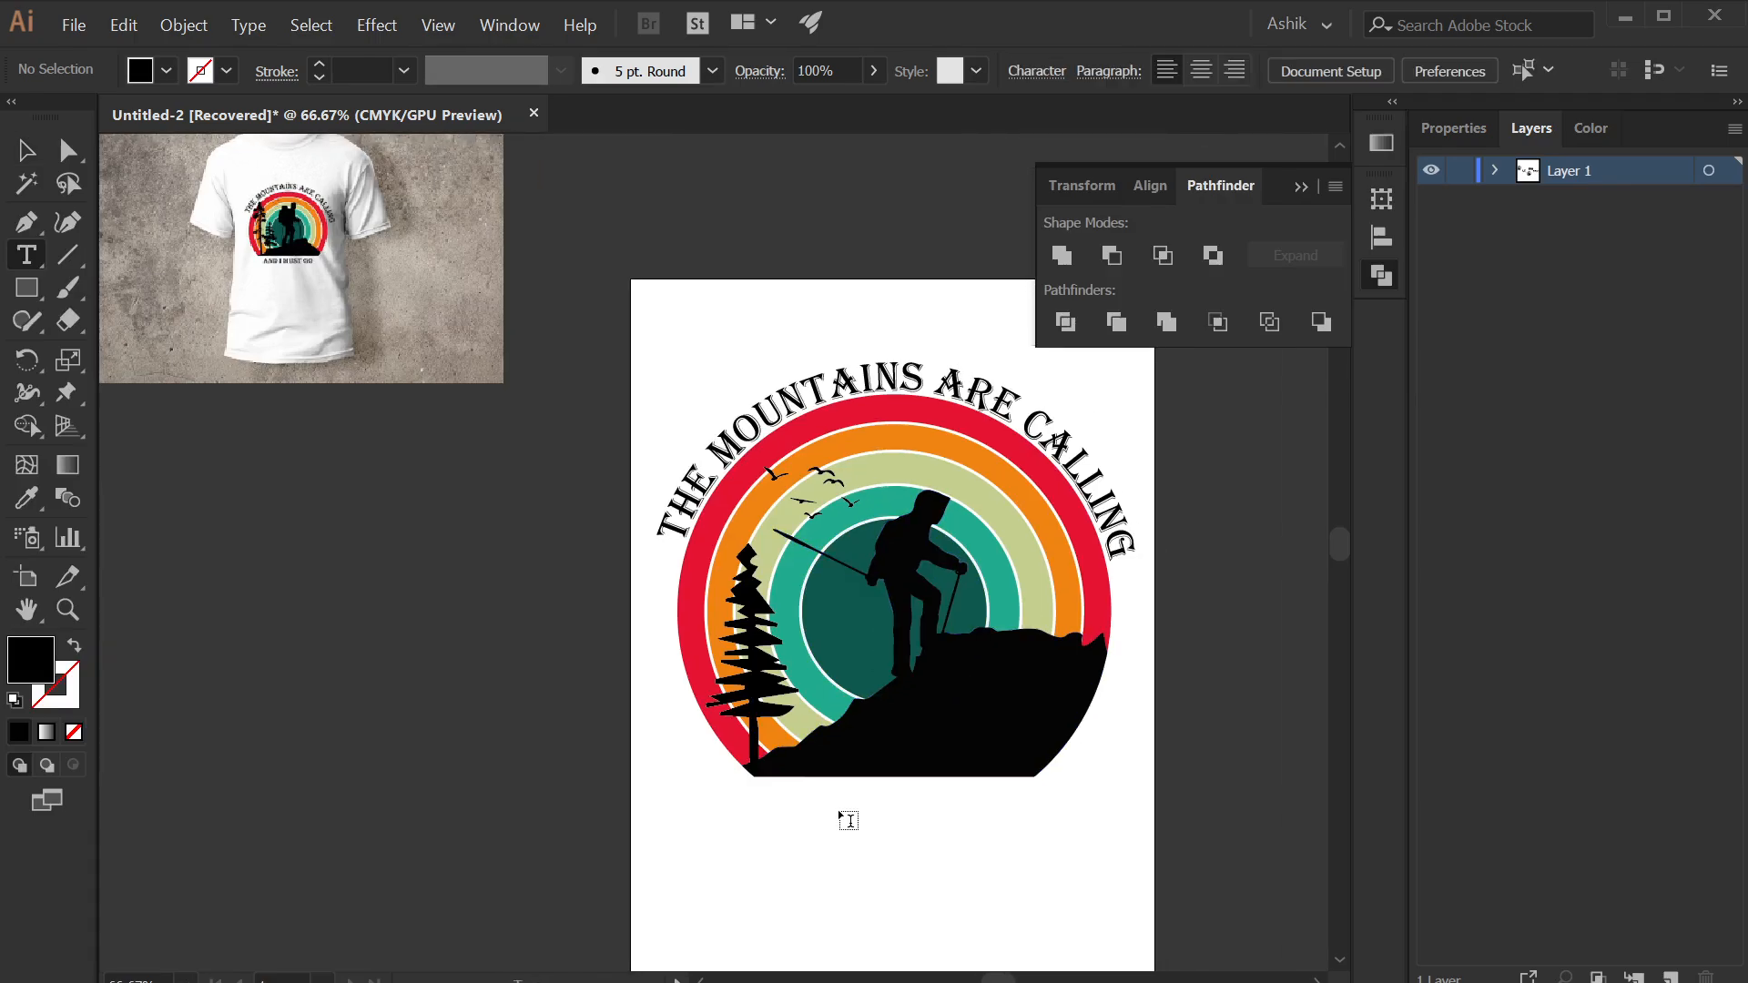
{"action": "left_click", "coordinate": [840, 810]}
{"action": "key", "text": "BackSpace"}
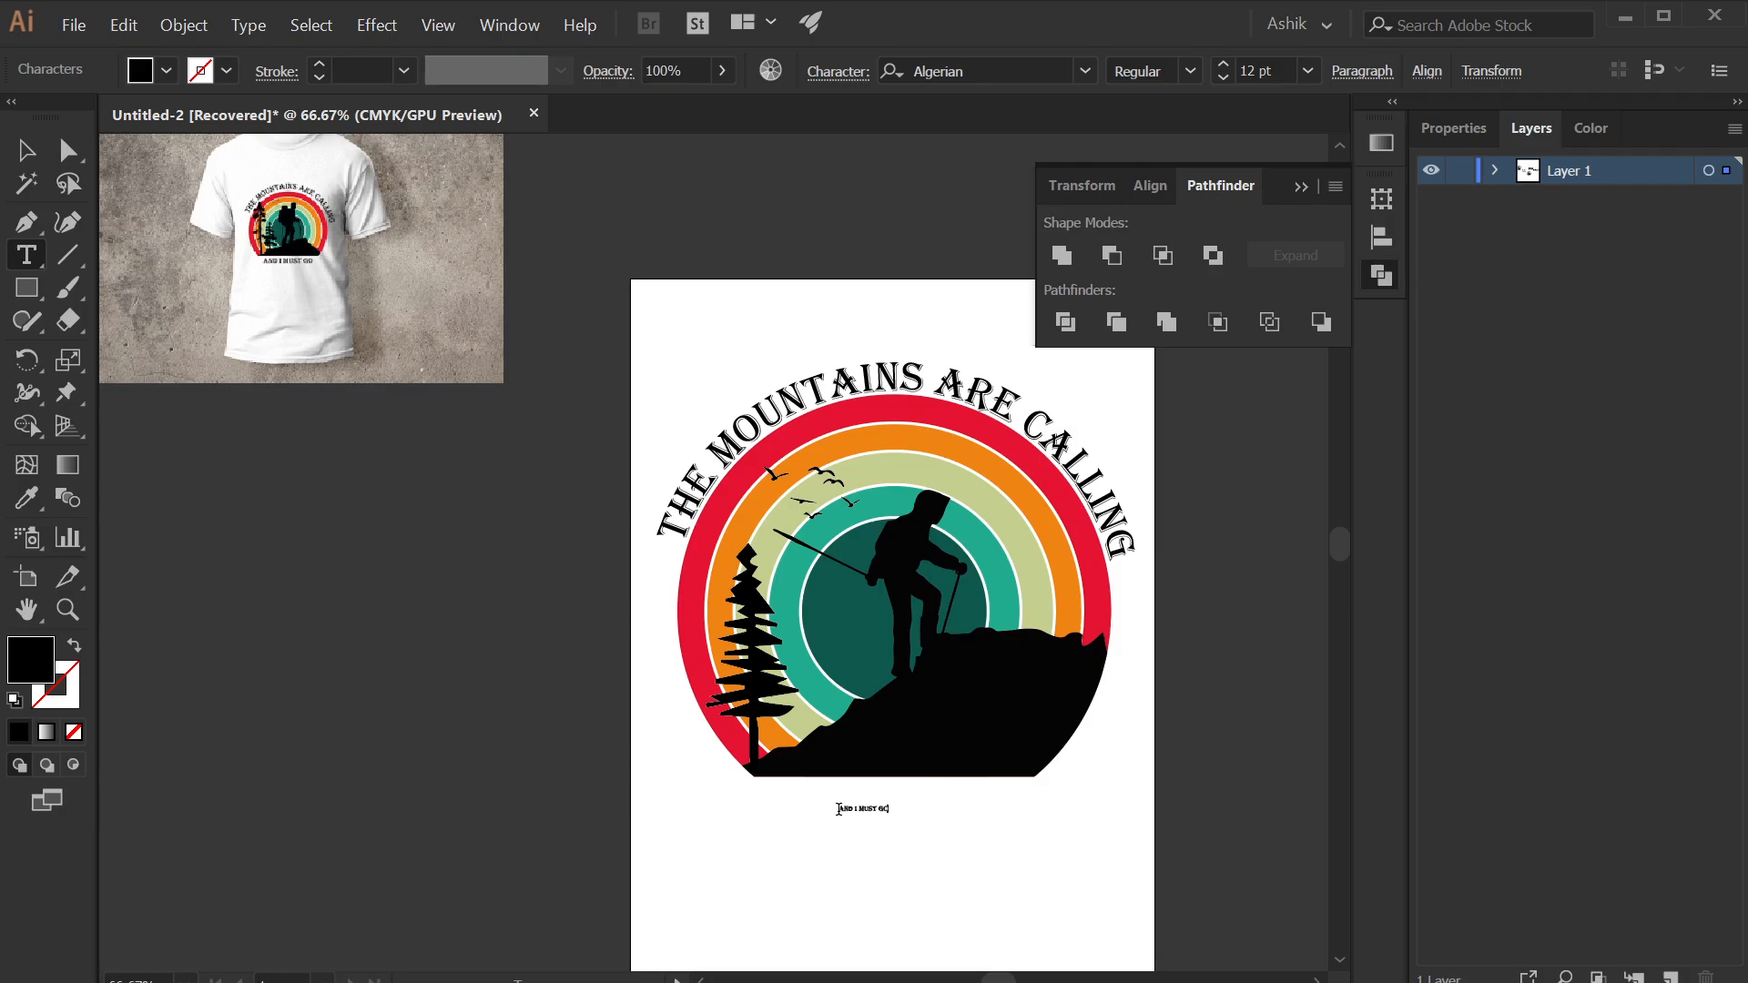
- Enlarge the "AND I MUST GO" text to about 57.58 pt and place it just beneath the mountain's flat base
{"action": "left_click", "coordinate": [25, 150]}
{"action": "scroll", "coordinate": [914, 824], "scroll_direction": "up", "scroll_amount": 4}
{"action": "left_click_drag", "start_coordinate": [927, 890], "coordinate": [863, 820]}
{"action": "left_click_drag", "start_coordinate": [760, 715], "coordinate": [1178, 936]}
{"action": "key", "text": "ctrl+0"}
{"action": "scroll", "coordinate": [759, 780], "scroll_direction": "up", "scroll_amount": 1}
{"action": "left_click_drag", "start_coordinate": [761, 788], "coordinate": [824, 827]}
{"action": "mouse_move", "coordinate": [792, 757]}
{"action": "left_mouse_down"}
{"action": "mouse_move", "coordinate": [830, 743]}
{"action": "mouse_move", "coordinate": [803, 746]}
{"action": "left_mouse_up"}
{"action": "left_click", "coordinate": [828, 788]}
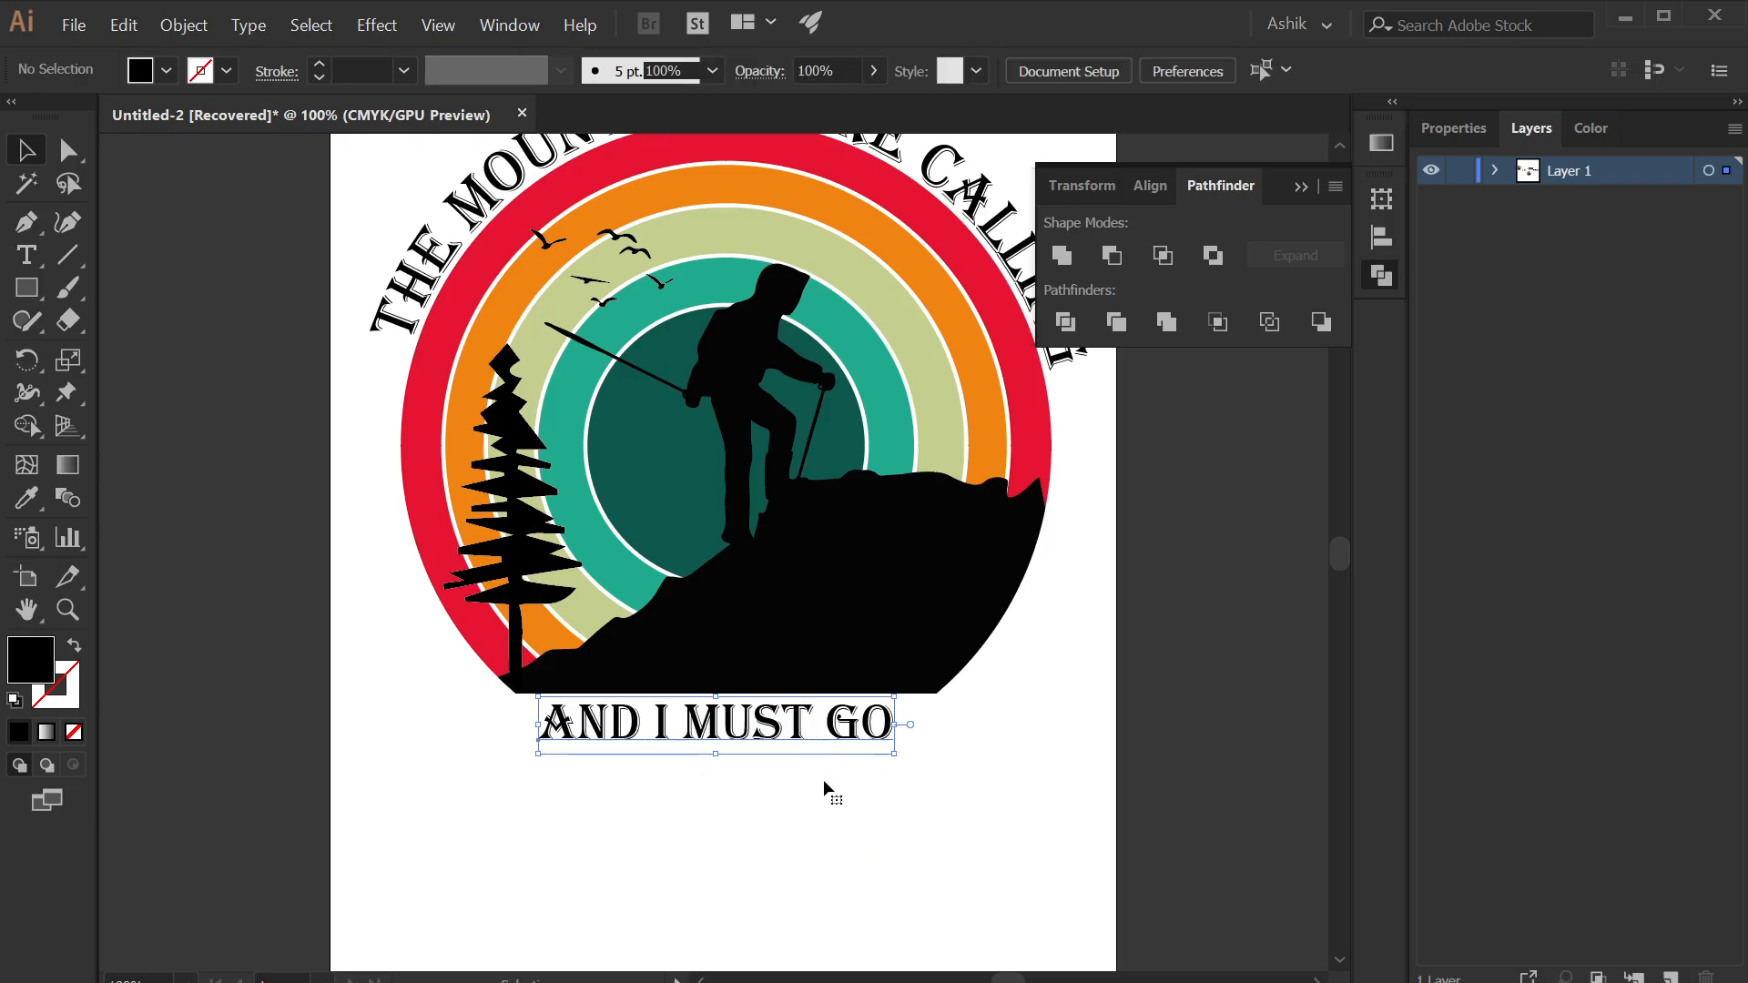
{"action": "left_click", "coordinate": [823, 780]}
{"action": "left_click_drag", "start_coordinate": [835, 803], "coordinate": [658, 926]}
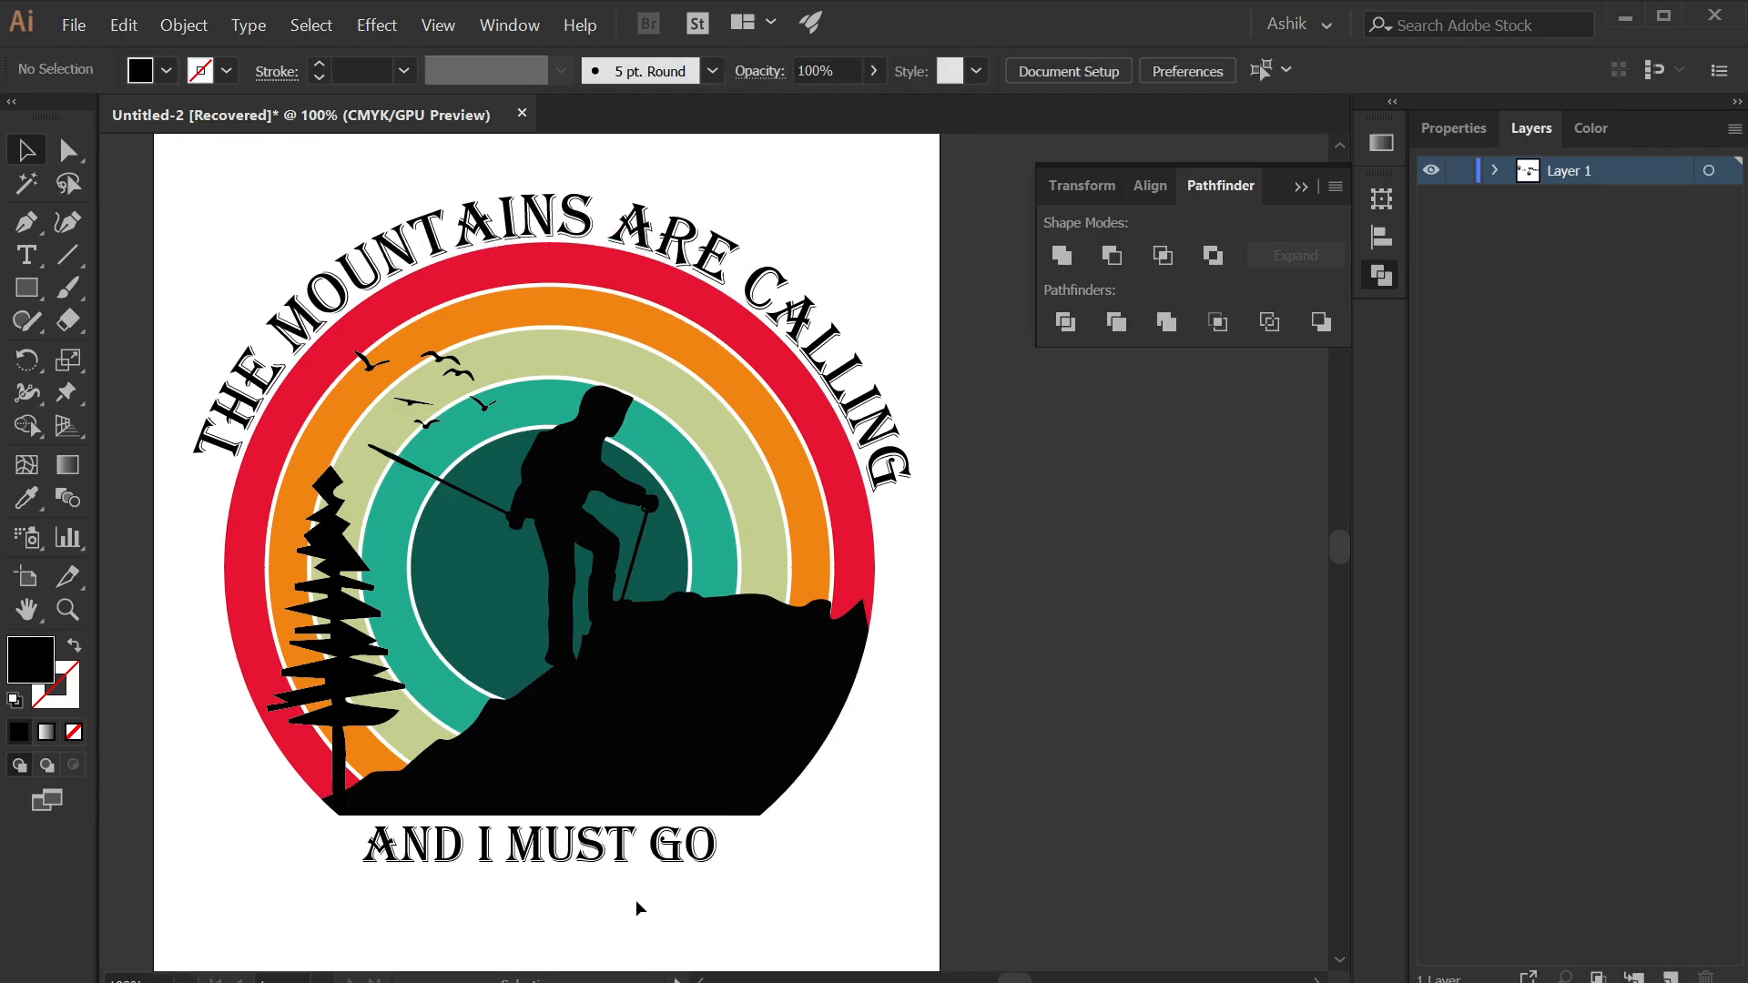
{"action": "left_click", "coordinate": [614, 850]}
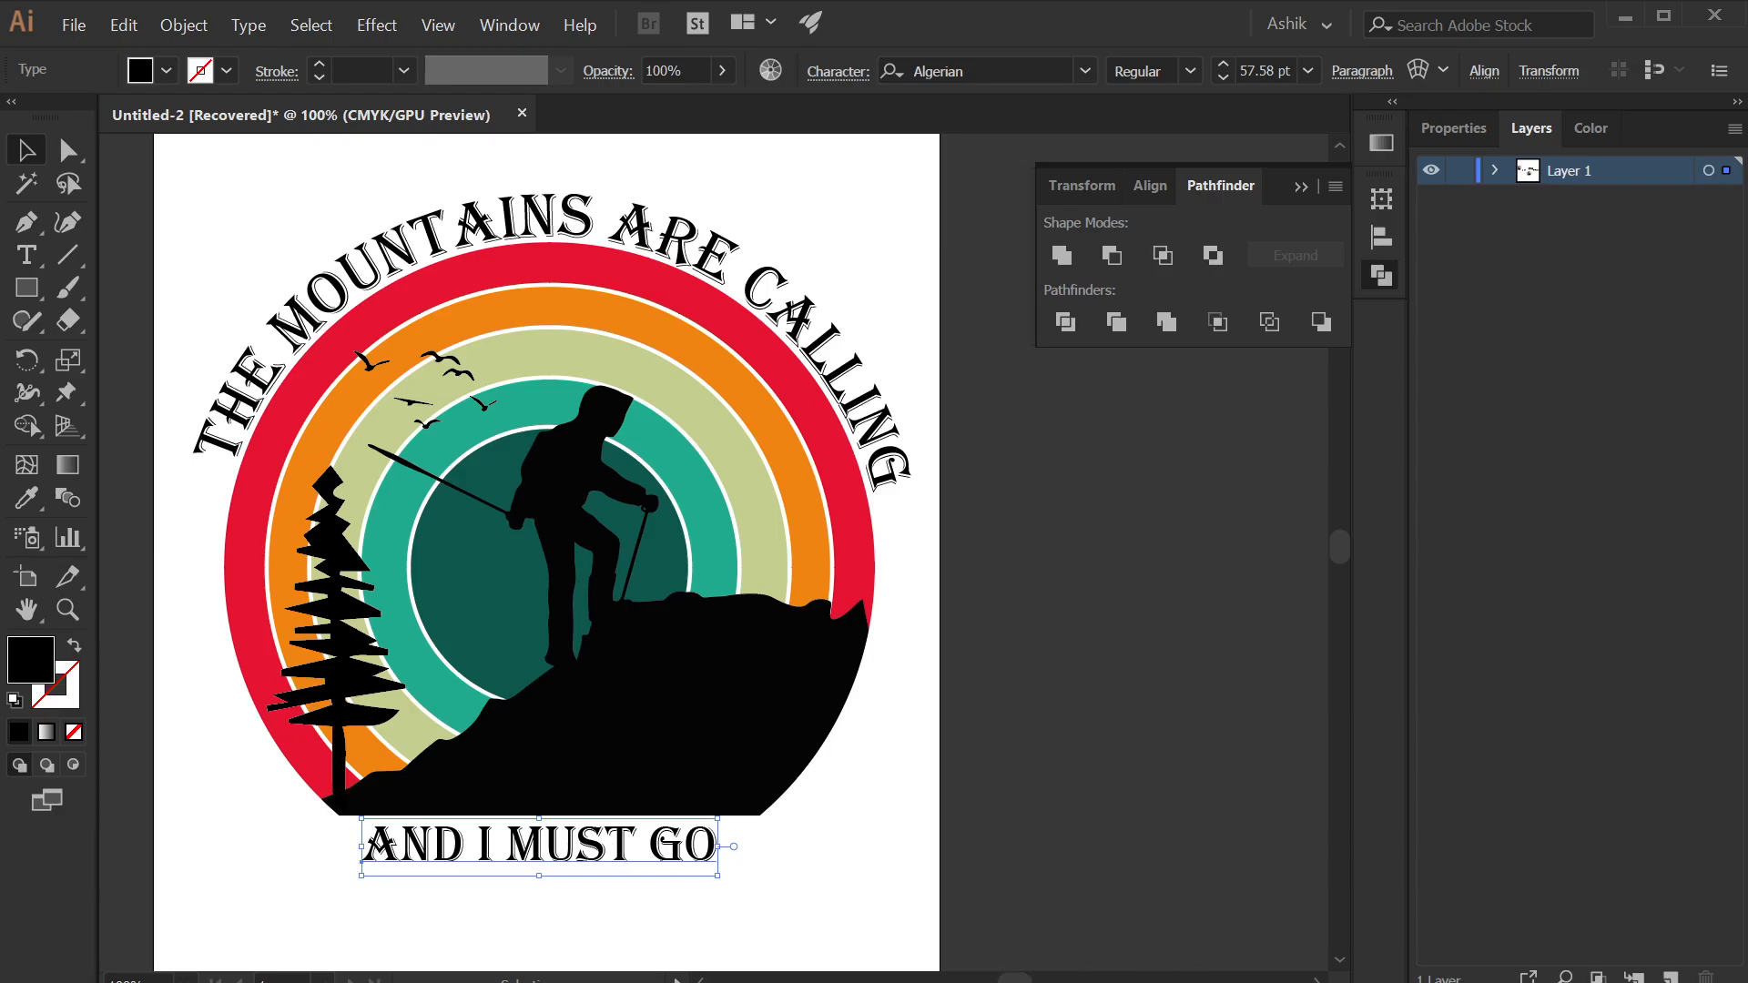
- Switch to the Edge browser, search Google Images for "grunge vector" and preview the Shutterstock speckled texture
{"action": "key", "text": "super"}
{"action": "left_click", "coordinate": [884, 957]}
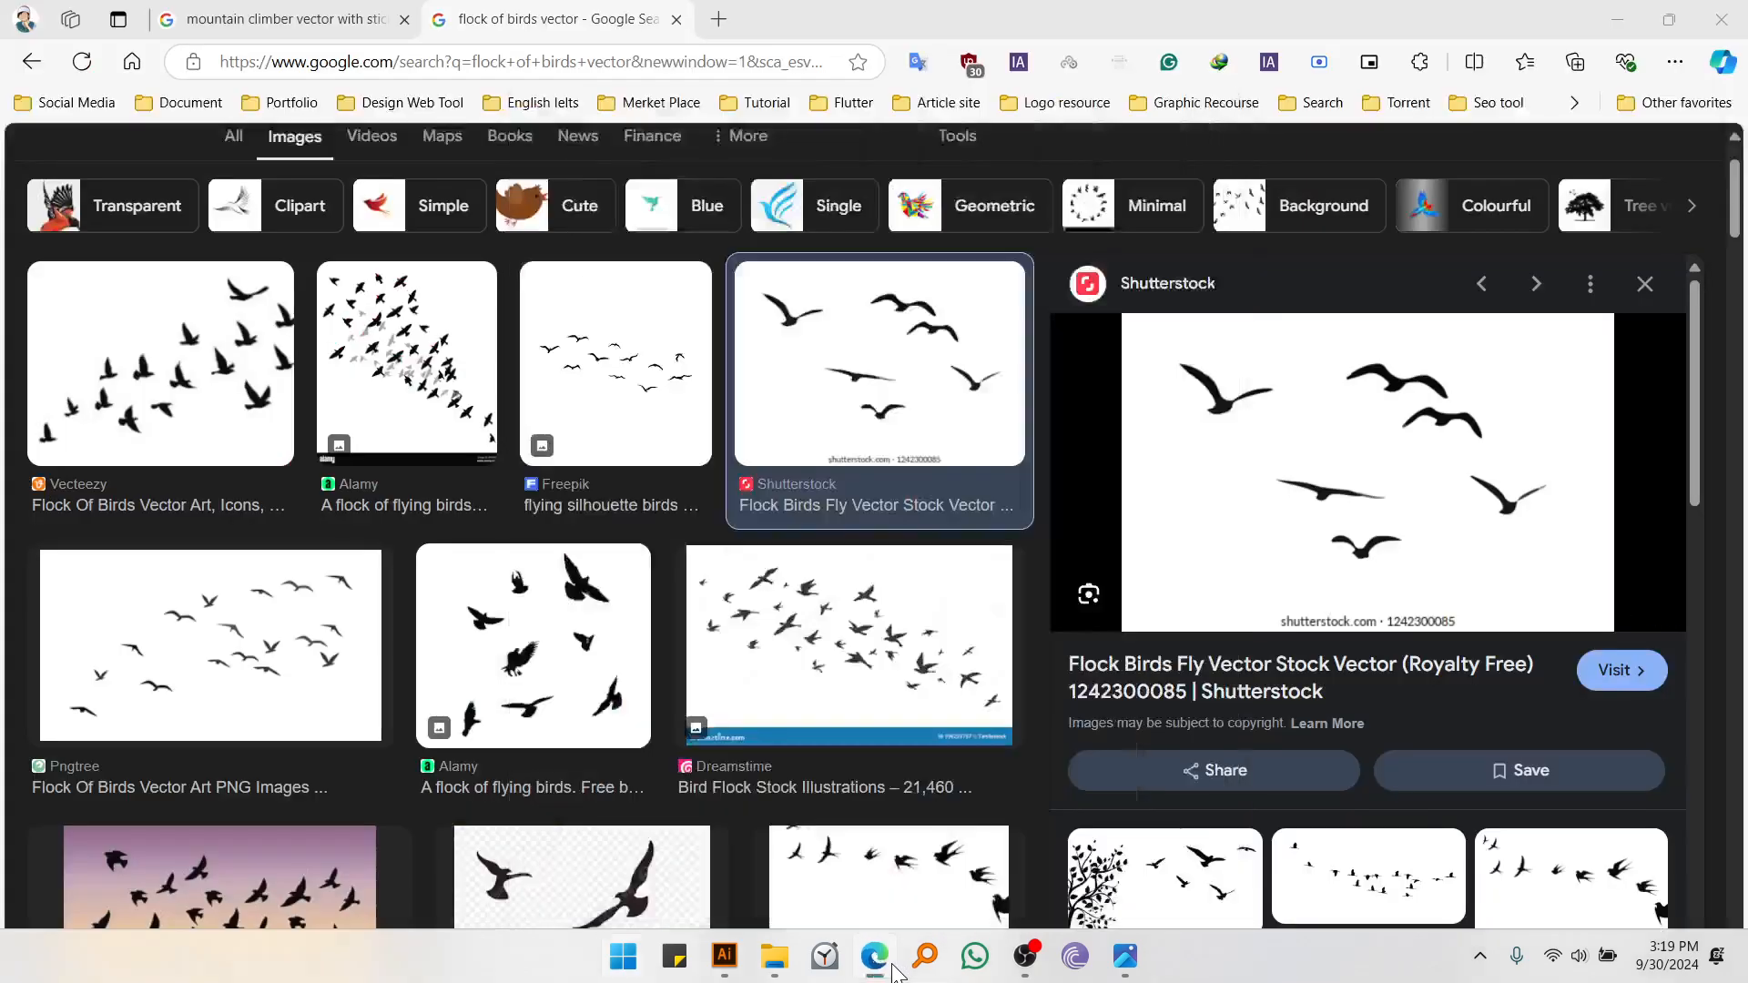
{"action": "scroll", "coordinate": [583, 246], "scroll_direction": "up", "scroll_amount": 2}
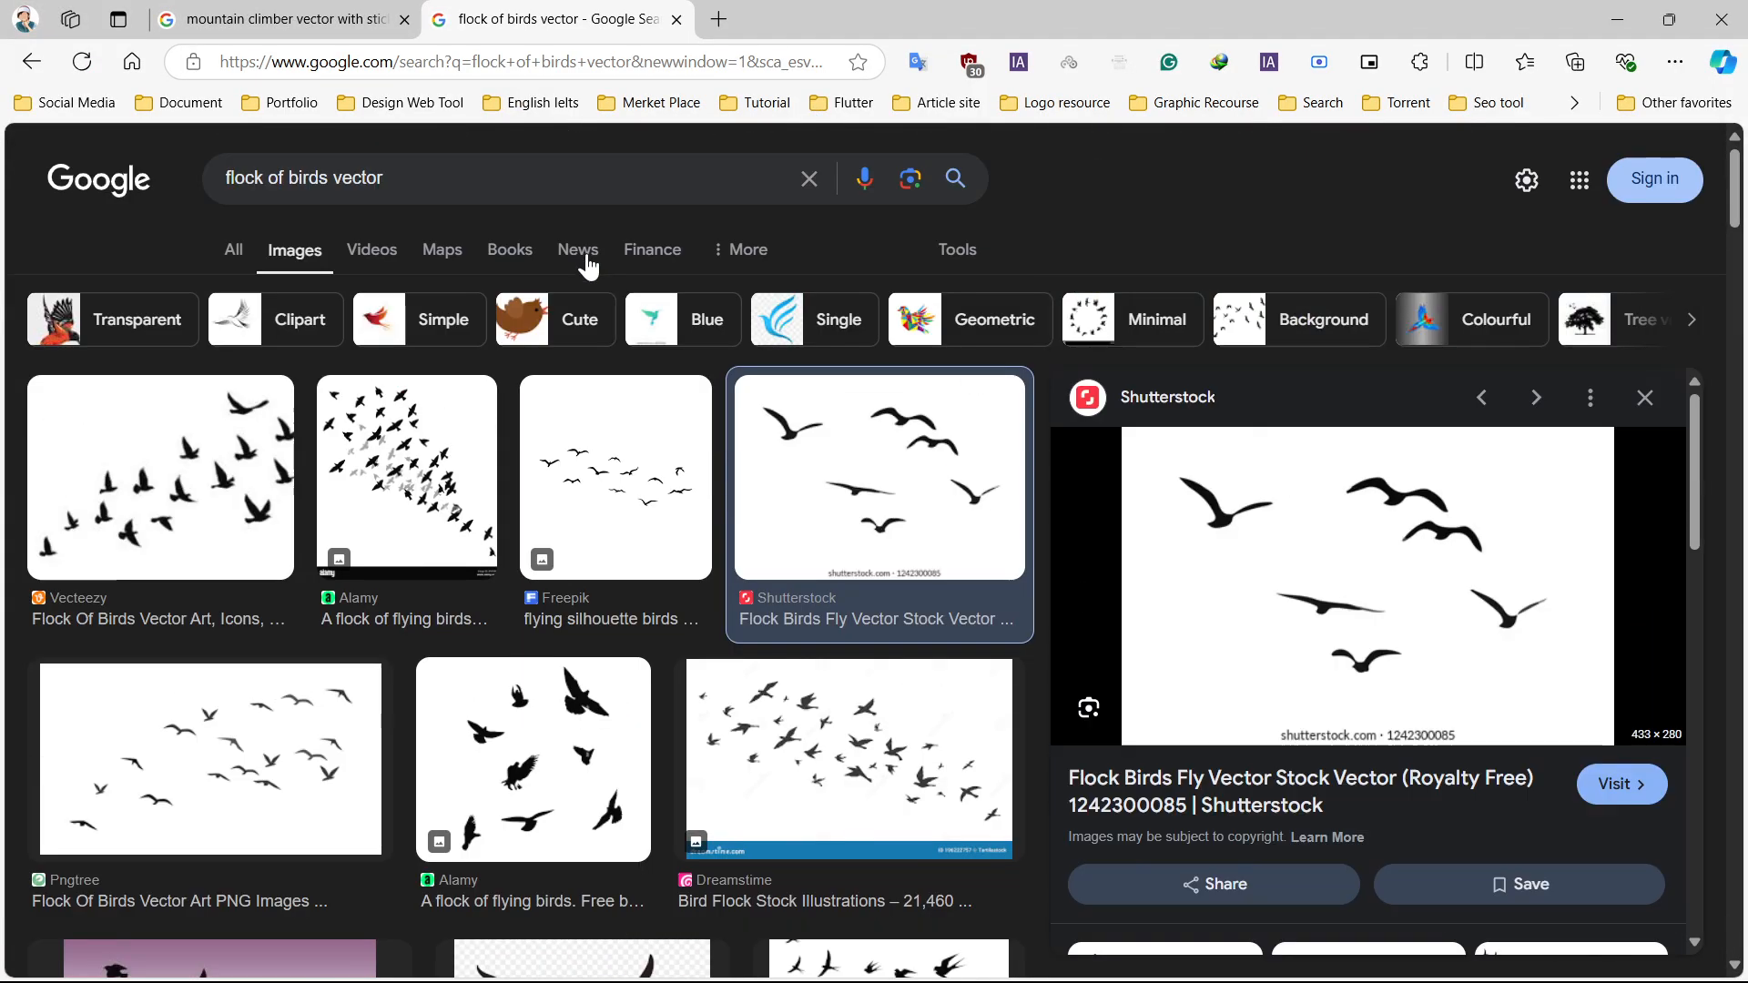
{"action": "left_click_drag", "start_coordinate": [384, 178], "coordinate": [229, 179]}
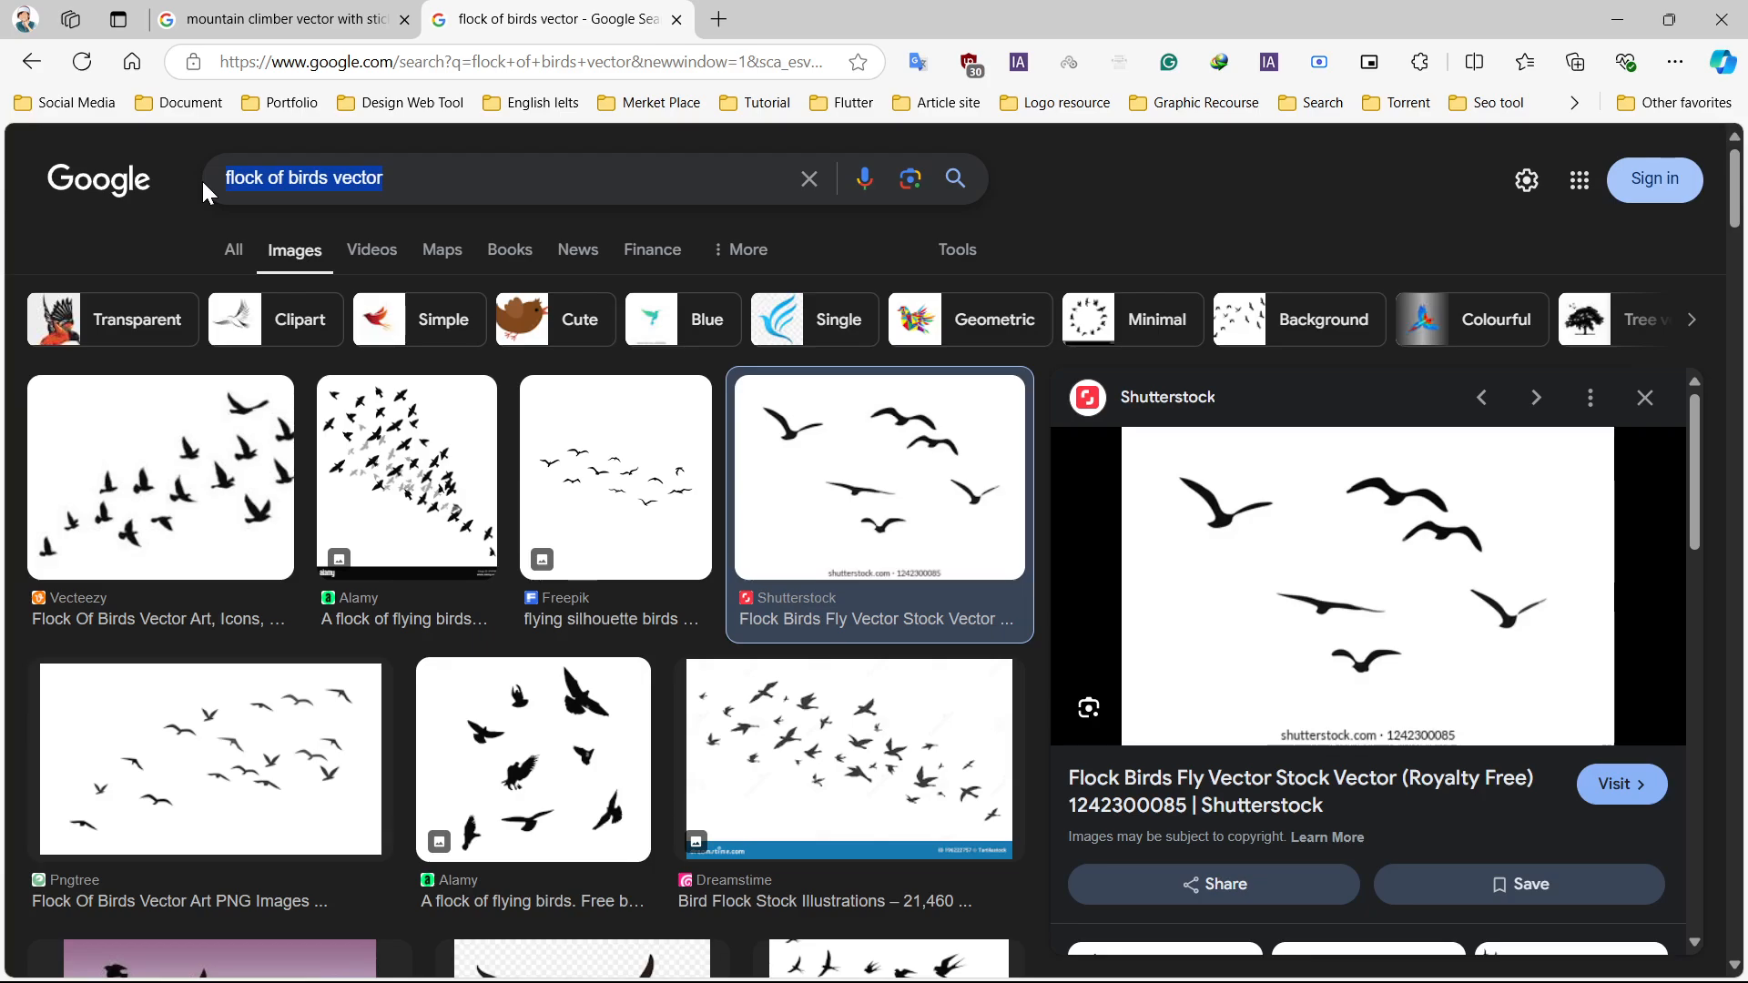
{"action": "type", "text": "grunge vector"}
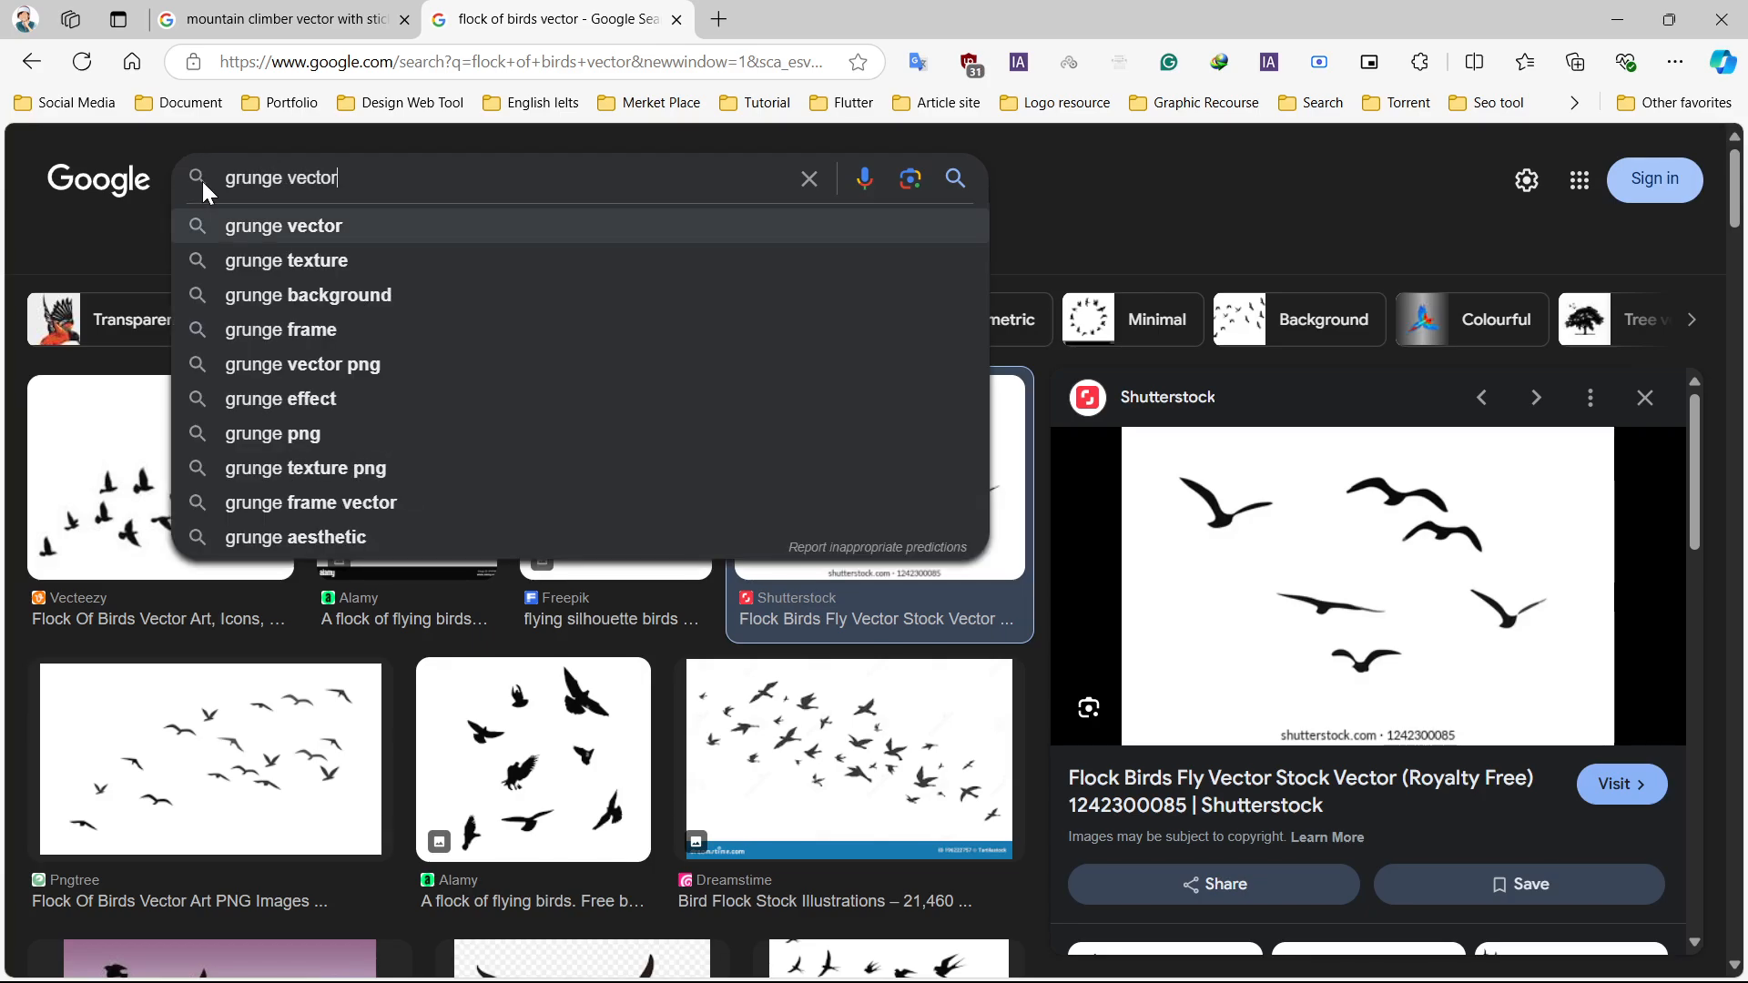
{"action": "key", "text": "Return"}
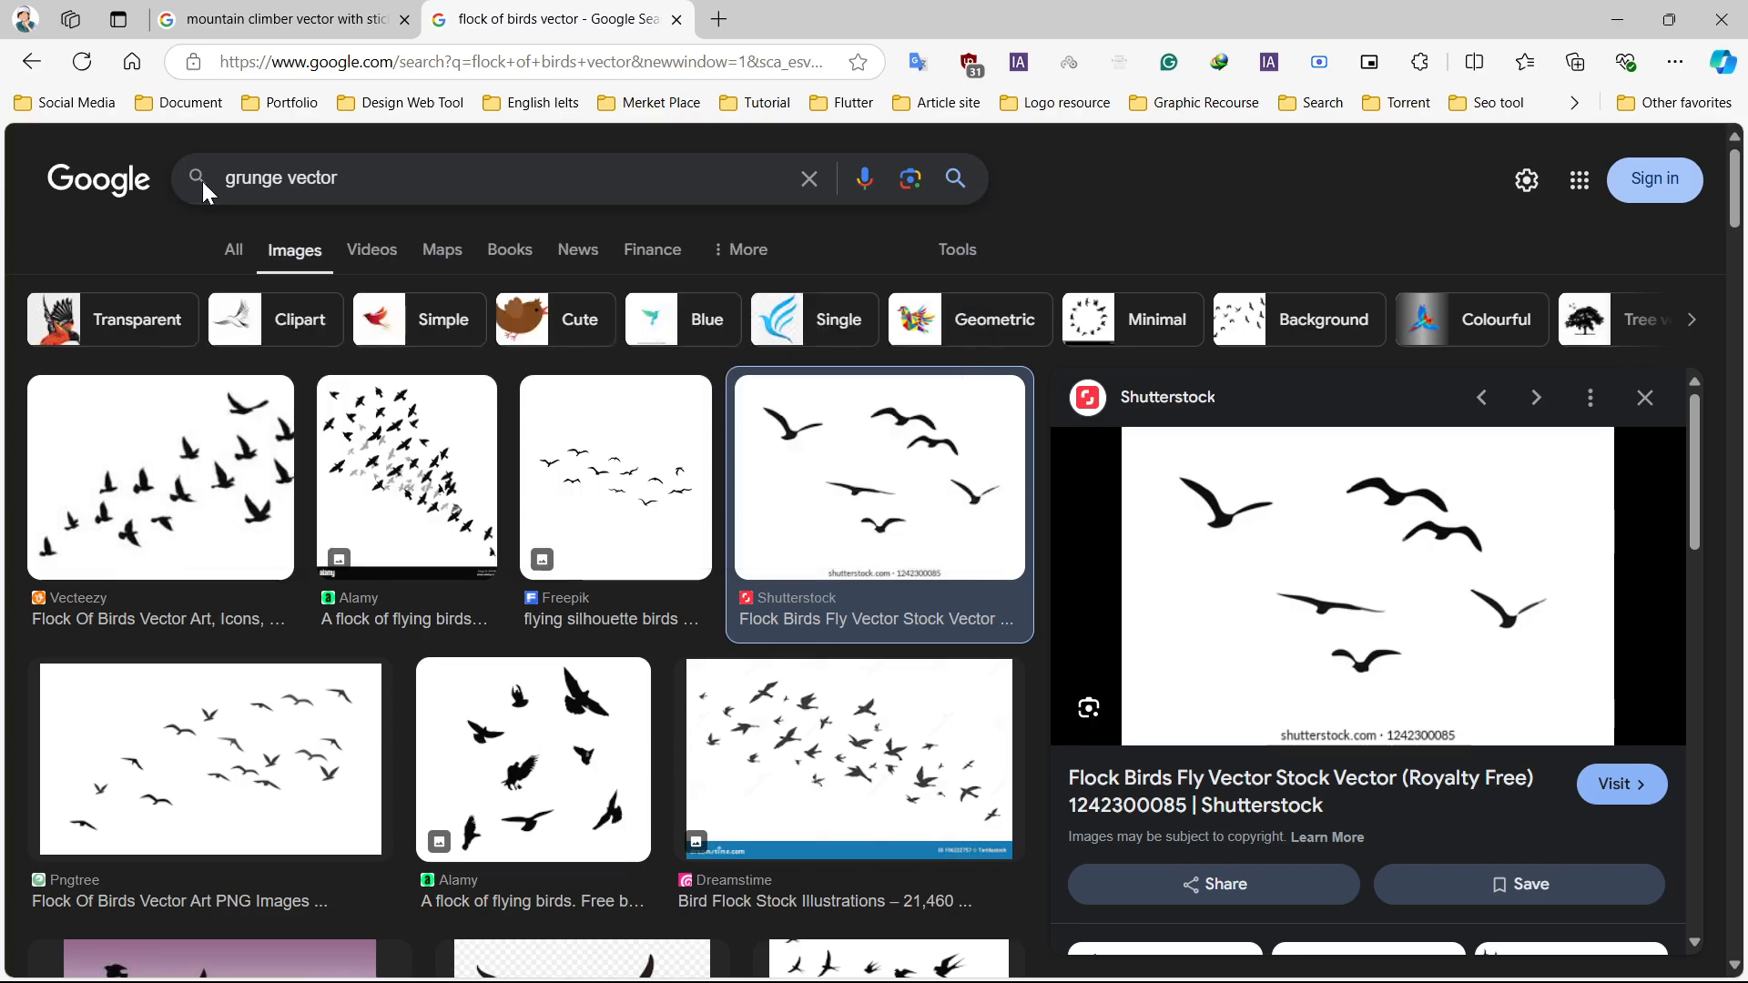
{"action": "scroll", "coordinate": [832, 273], "scroll_direction": "down", "scroll_amount": 1}
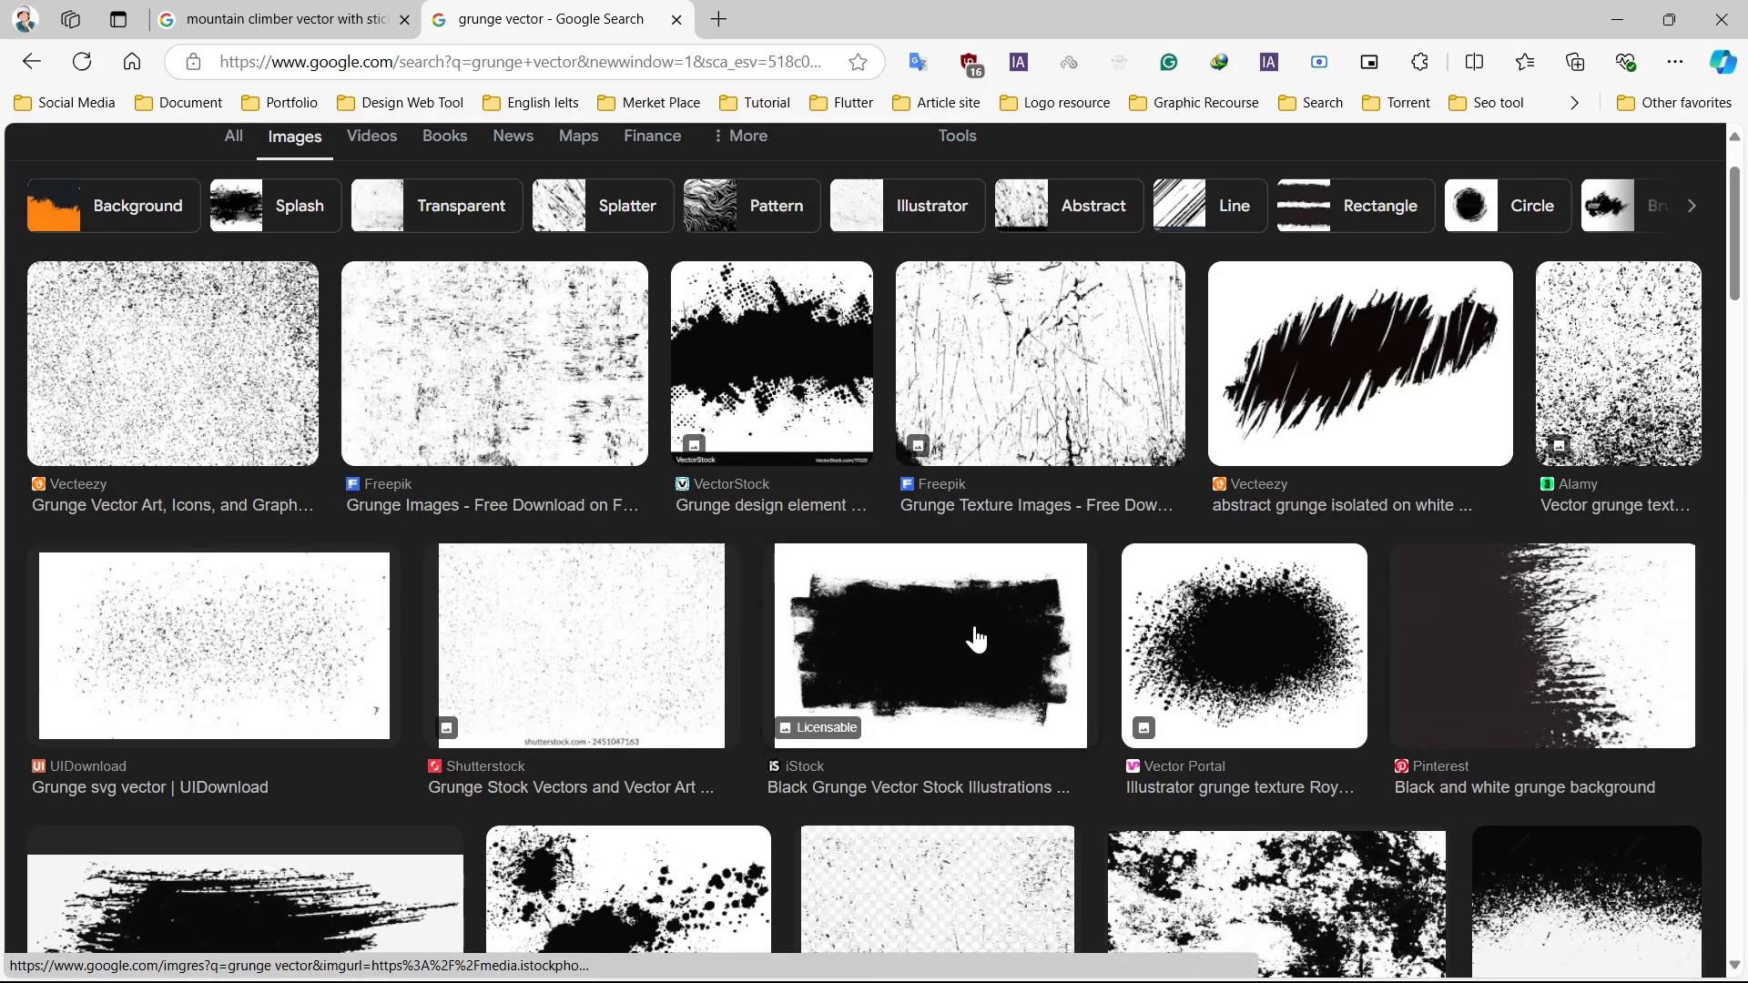
{"action": "key", "text": "Return"}
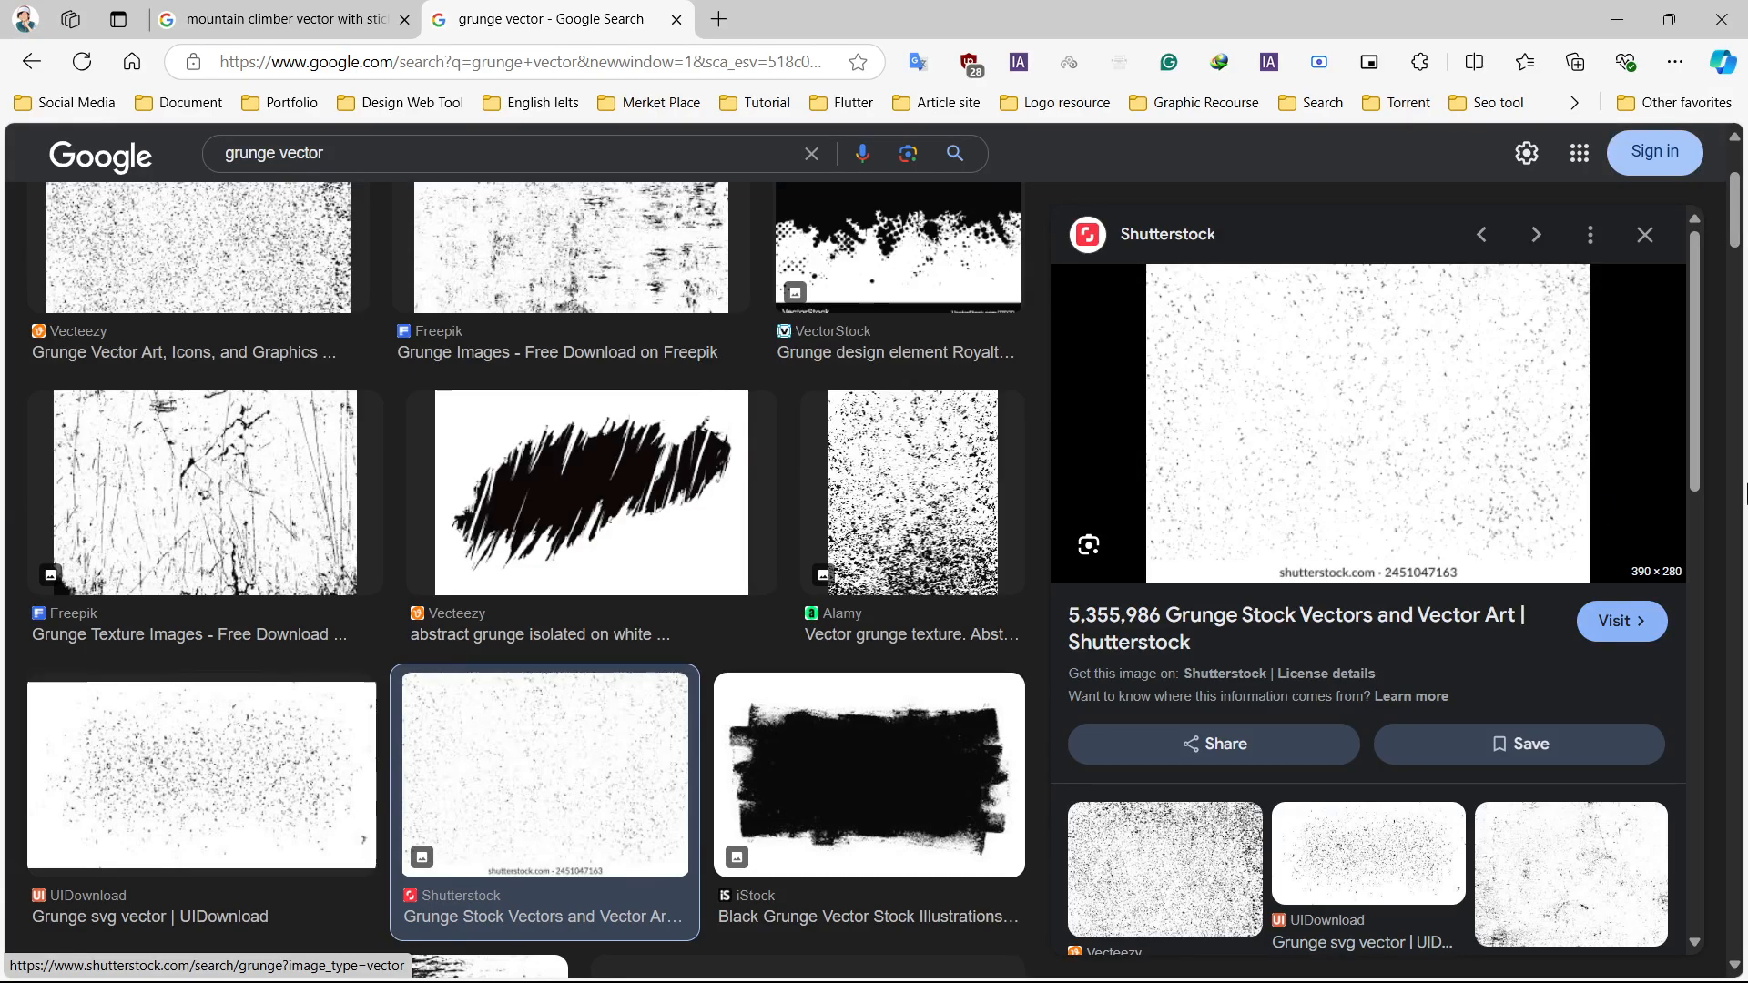
- Filter the grunge image results to Large size and preview the Shutterstock grunge splatter texture
{"action": "scroll", "coordinate": [382, 335], "scroll_direction": "up", "scroll_amount": 3}
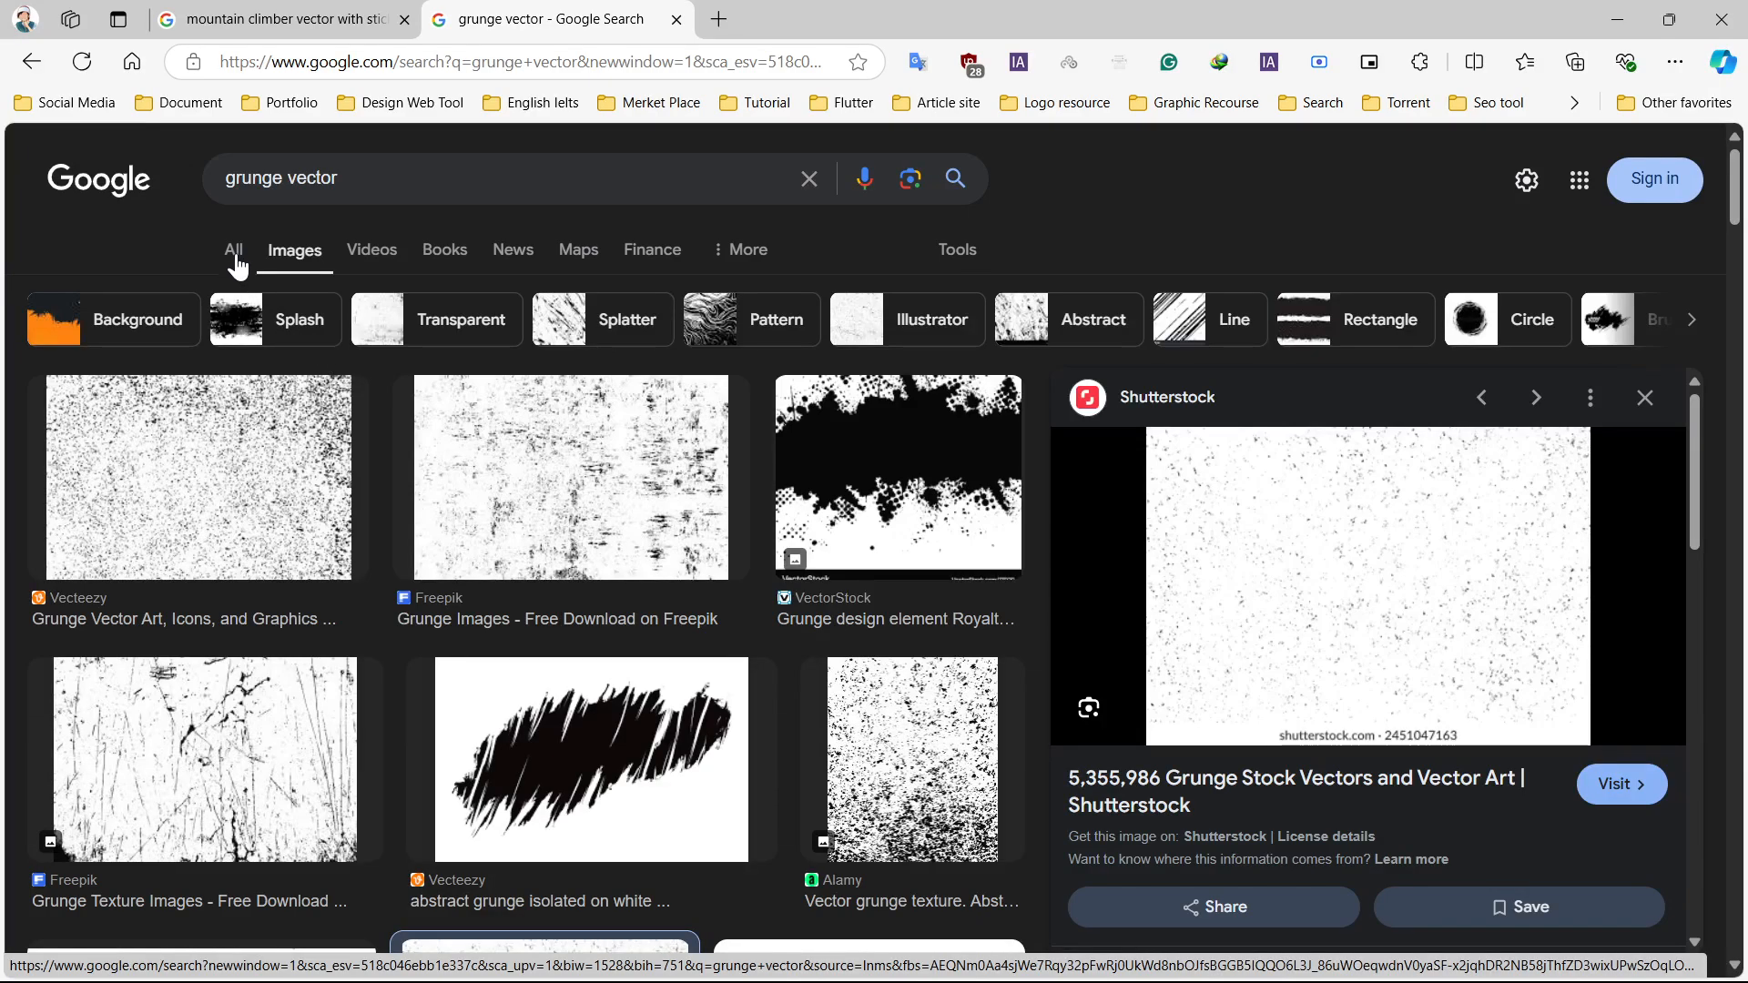
{"action": "left_click", "coordinate": [986, 265]}
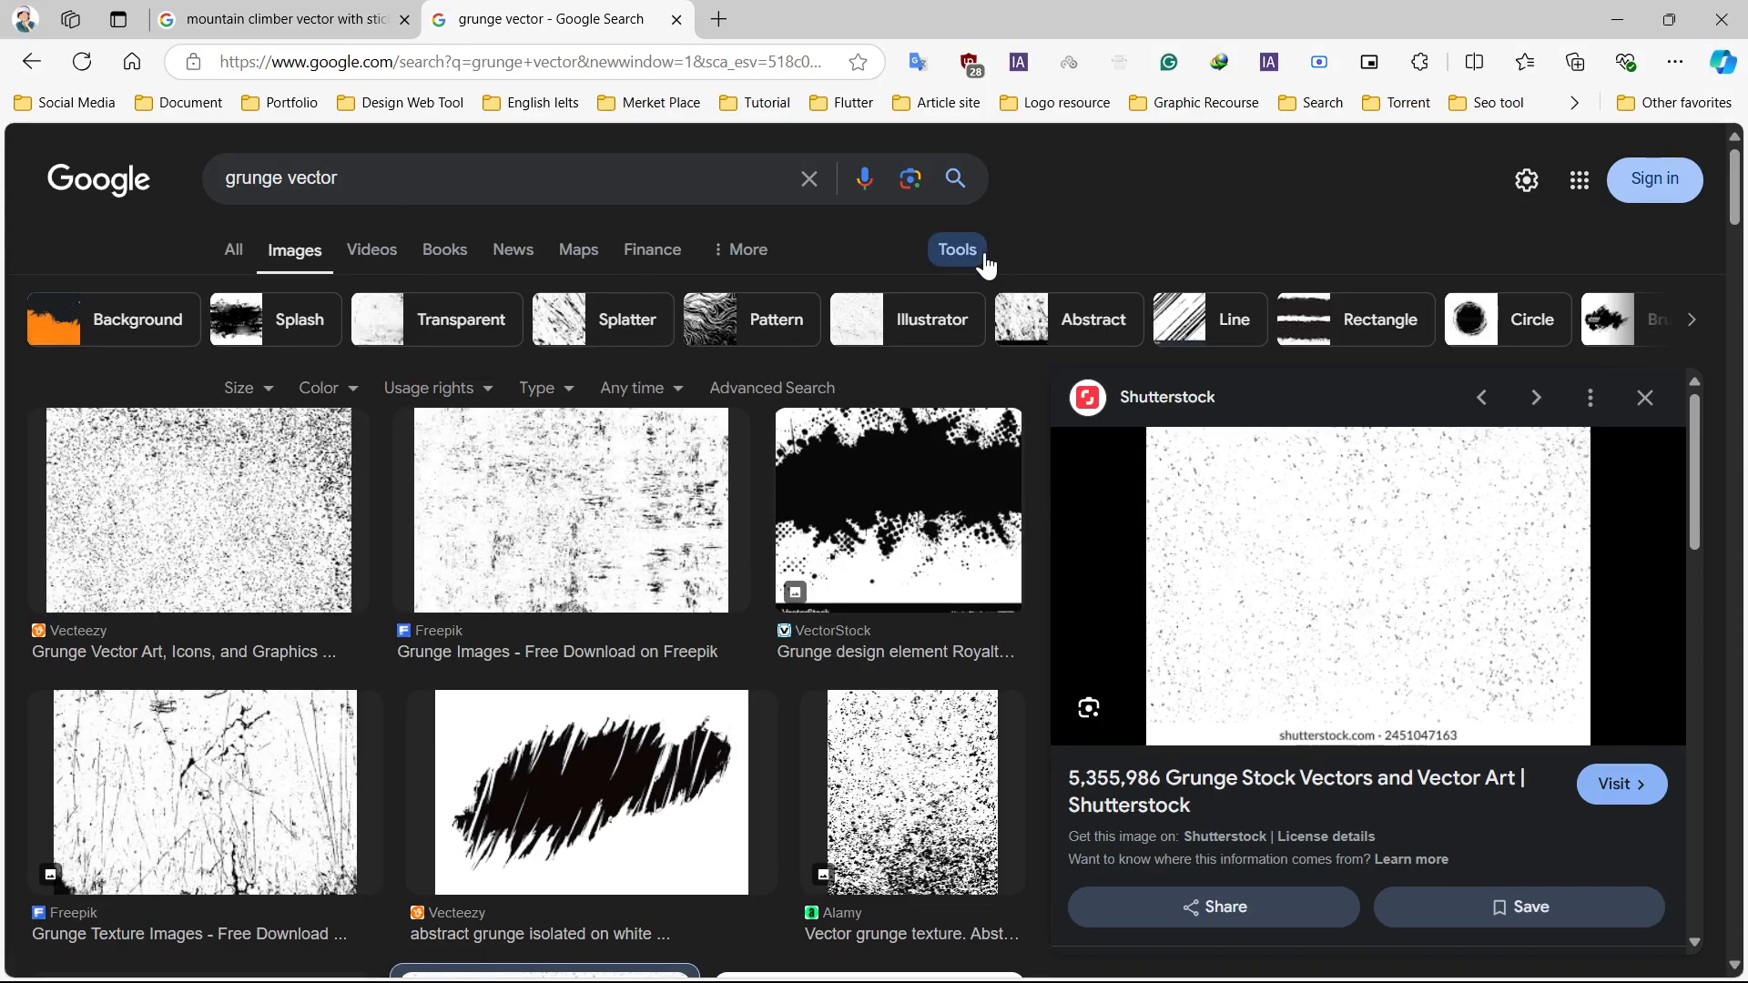
{"action": "left_click", "coordinate": [967, 266]}
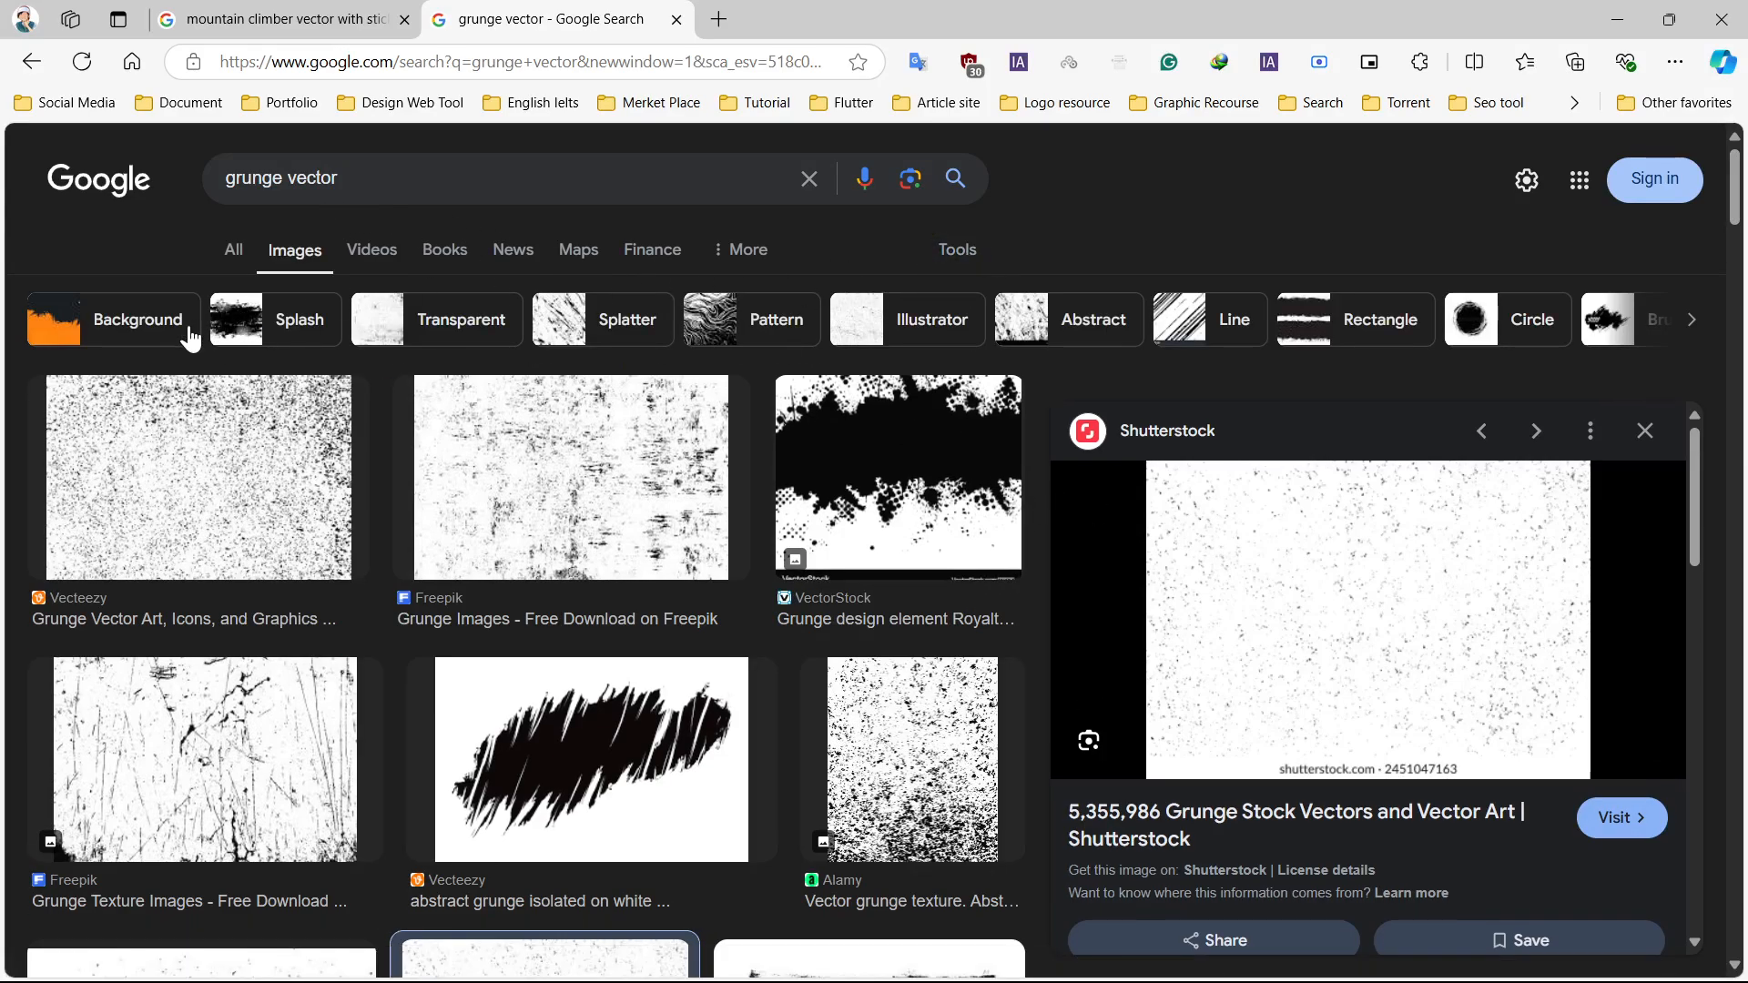
{"action": "left_click", "coordinate": [957, 249]}
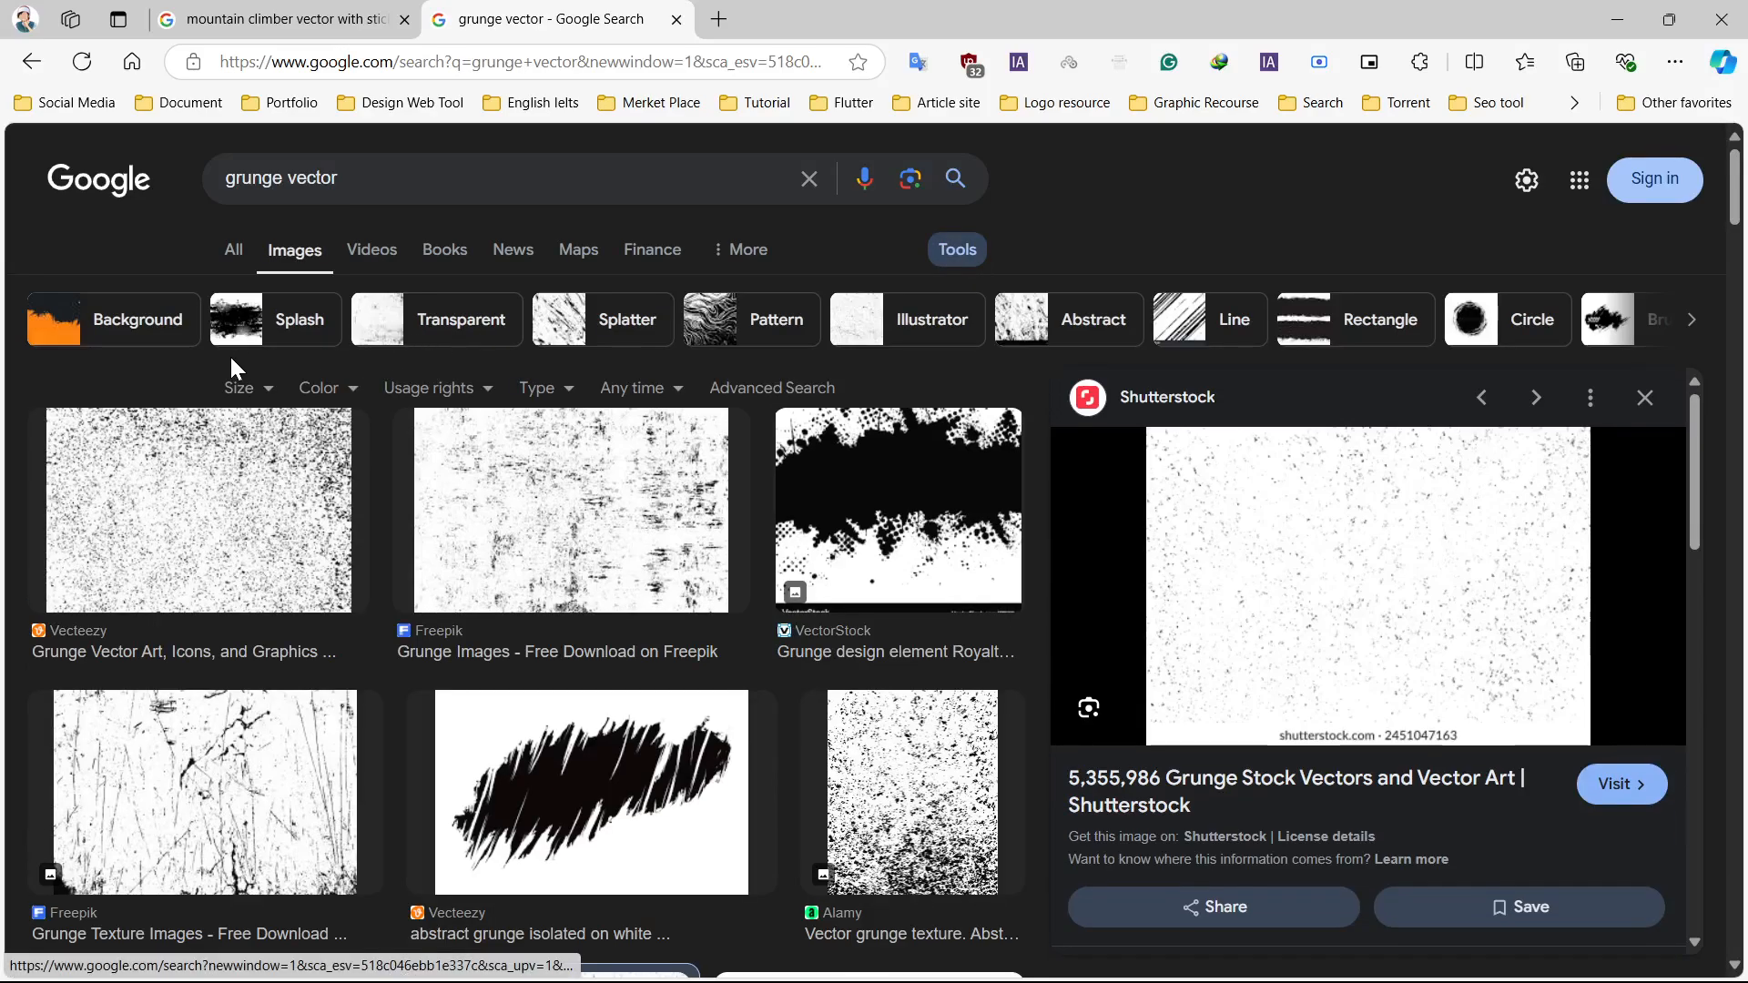
{"action": "left_click", "coordinate": [240, 388]}
{"action": "left_click", "coordinate": [280, 460]}
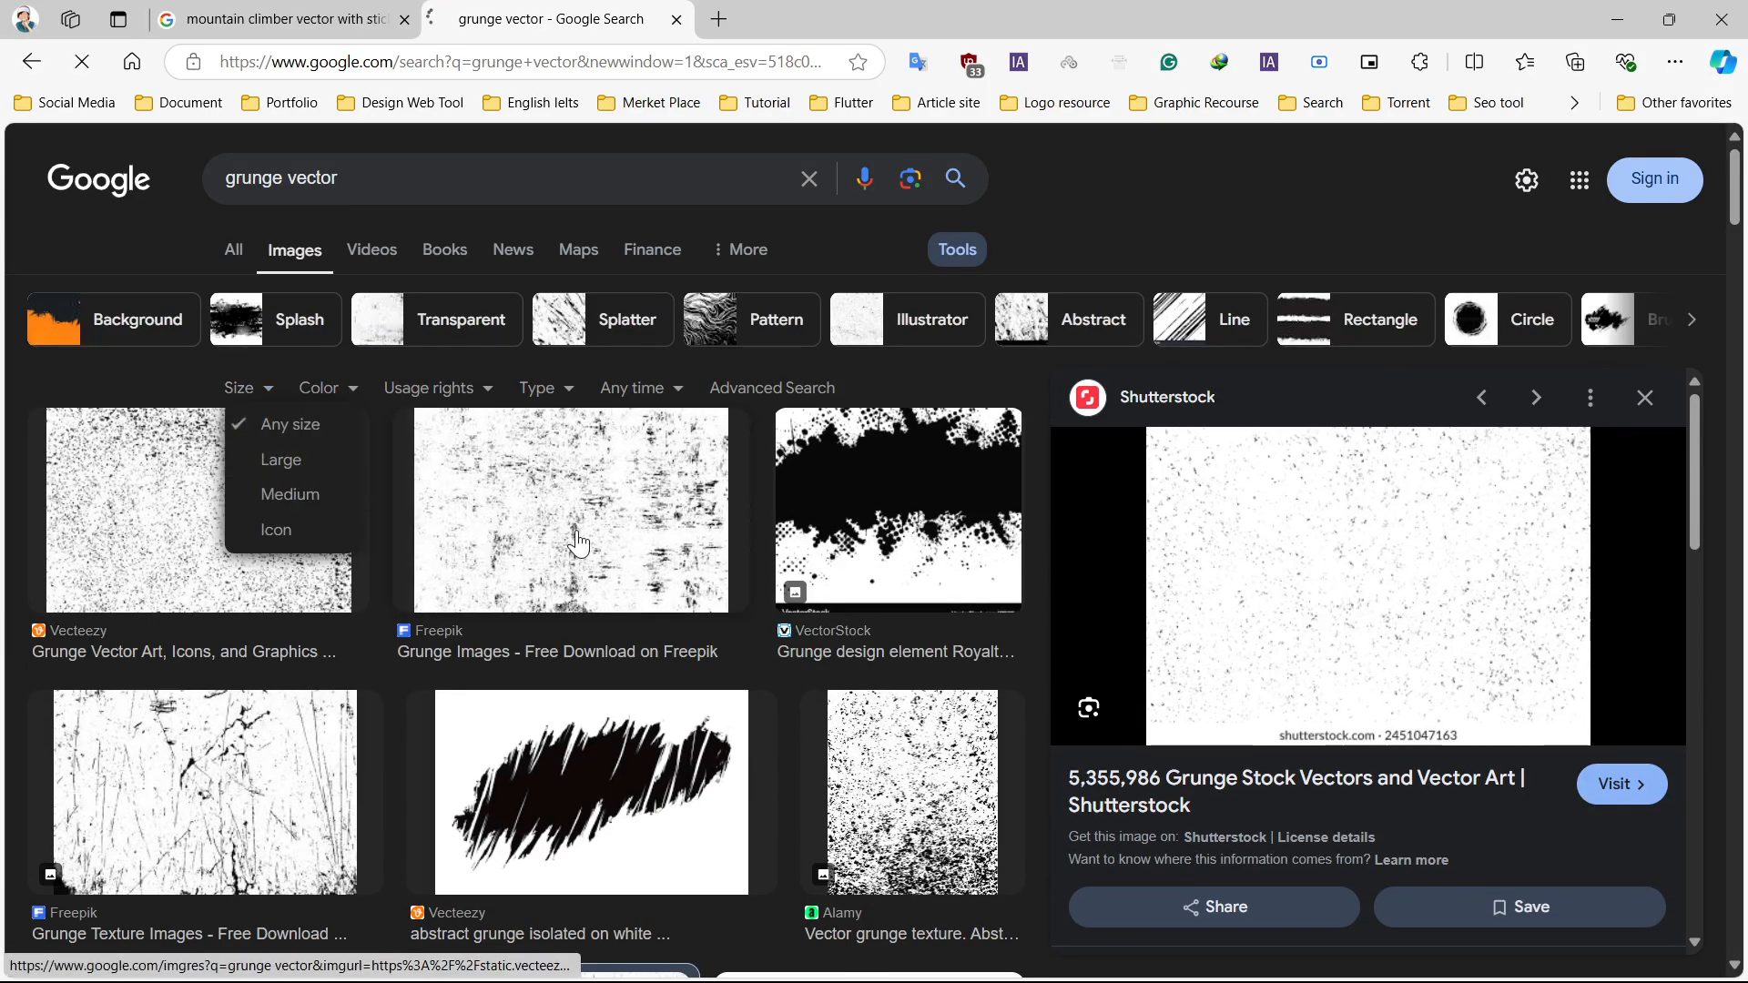
{"action": "scroll", "coordinate": [732, 539], "scroll_direction": "down", "scroll_amount": 1}
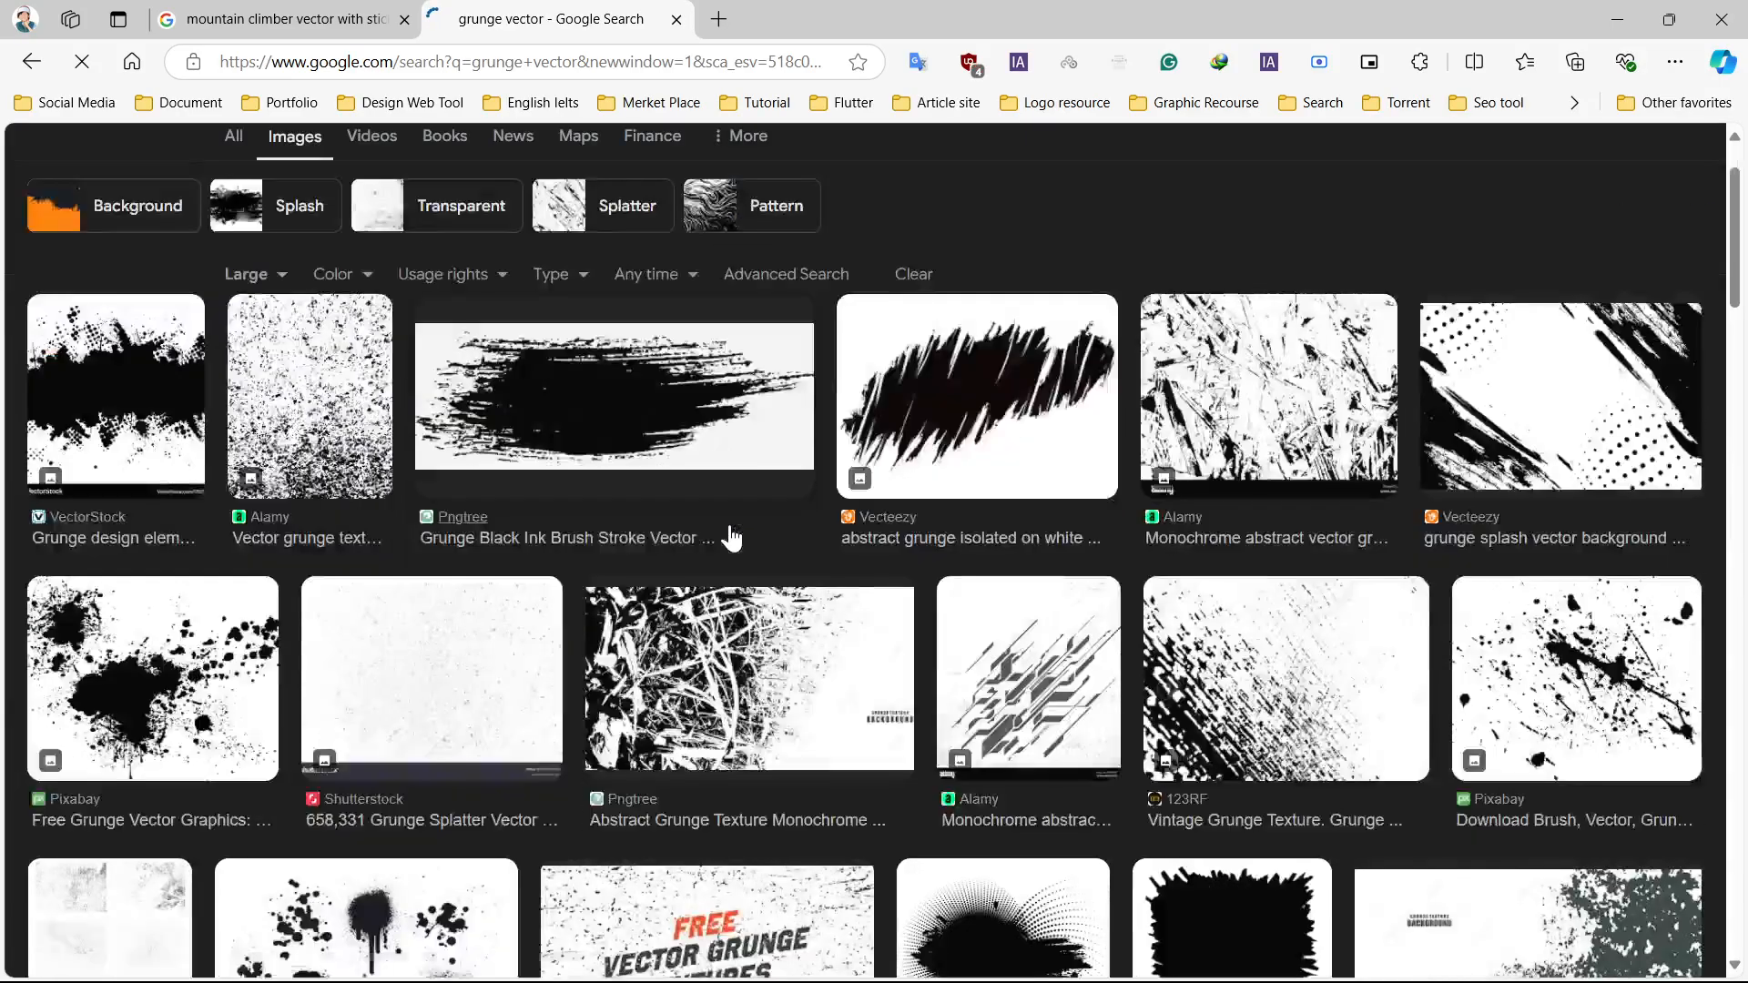
{"action": "left_click", "coordinate": [441, 679]}
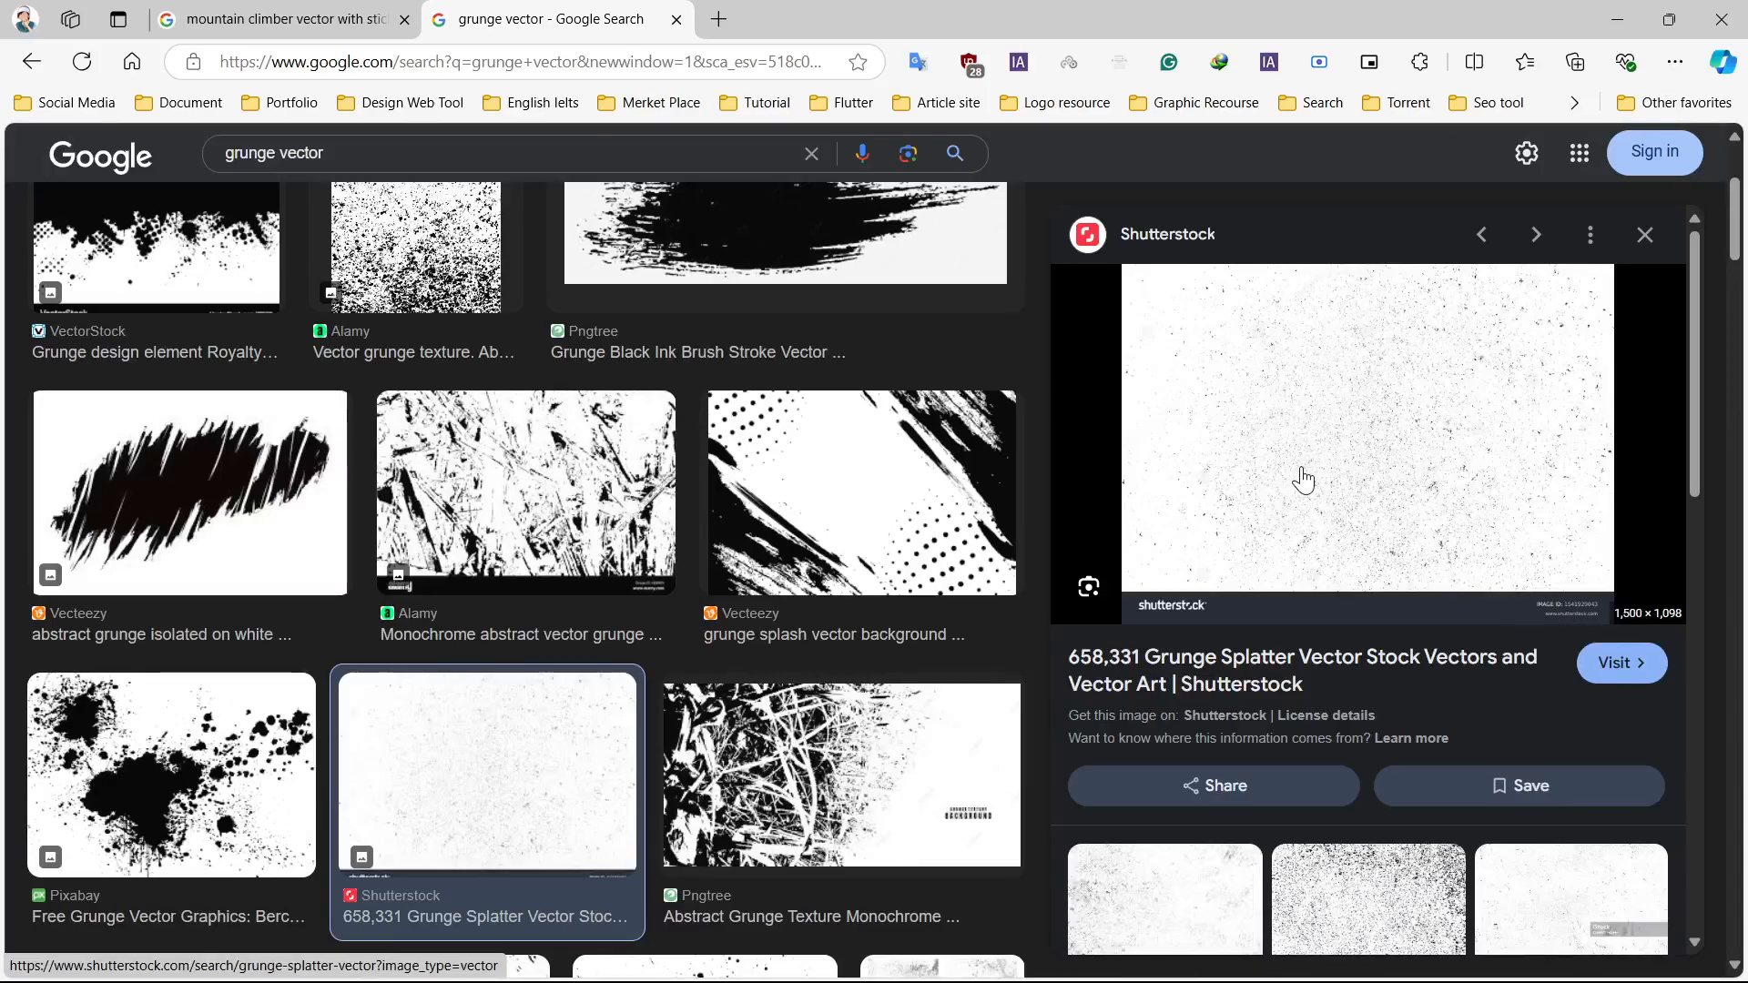
- Copy the previewed Shutterstock splatter texture, switch to Illustrator, paste it and move it toward the empty canvas beside the artboard
{"action": "right_click", "coordinate": [1305, 417]}
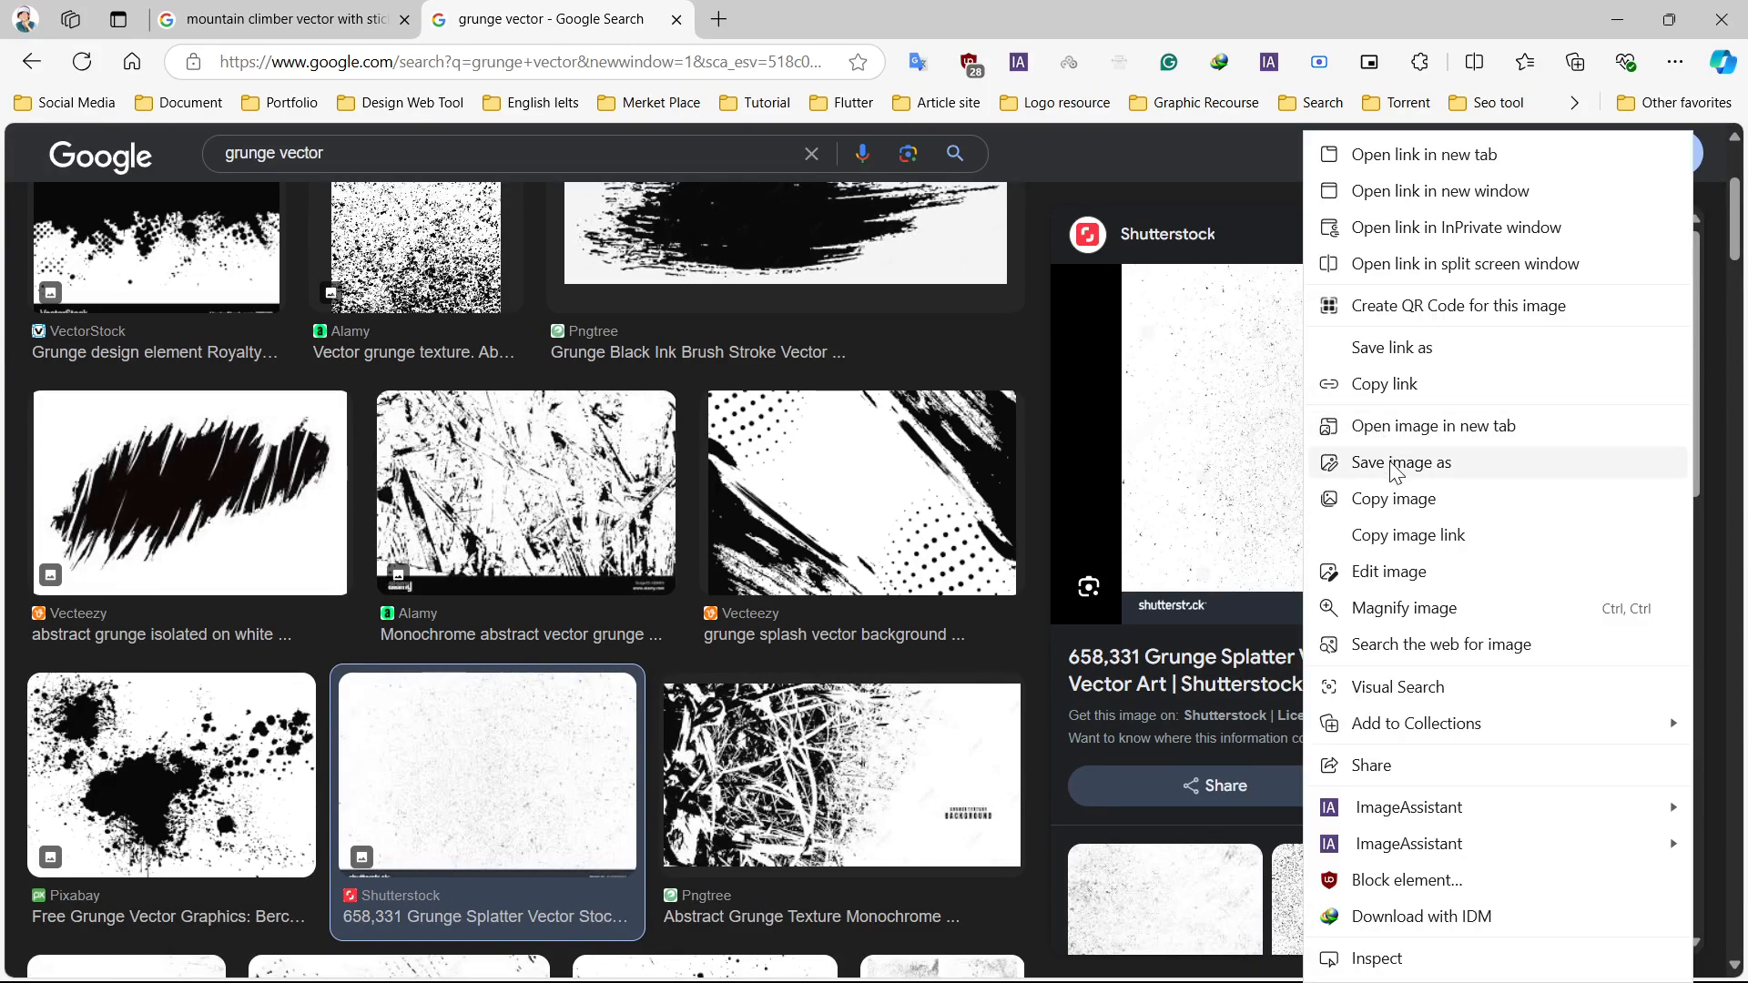
{"action": "left_click", "coordinate": [1399, 507]}
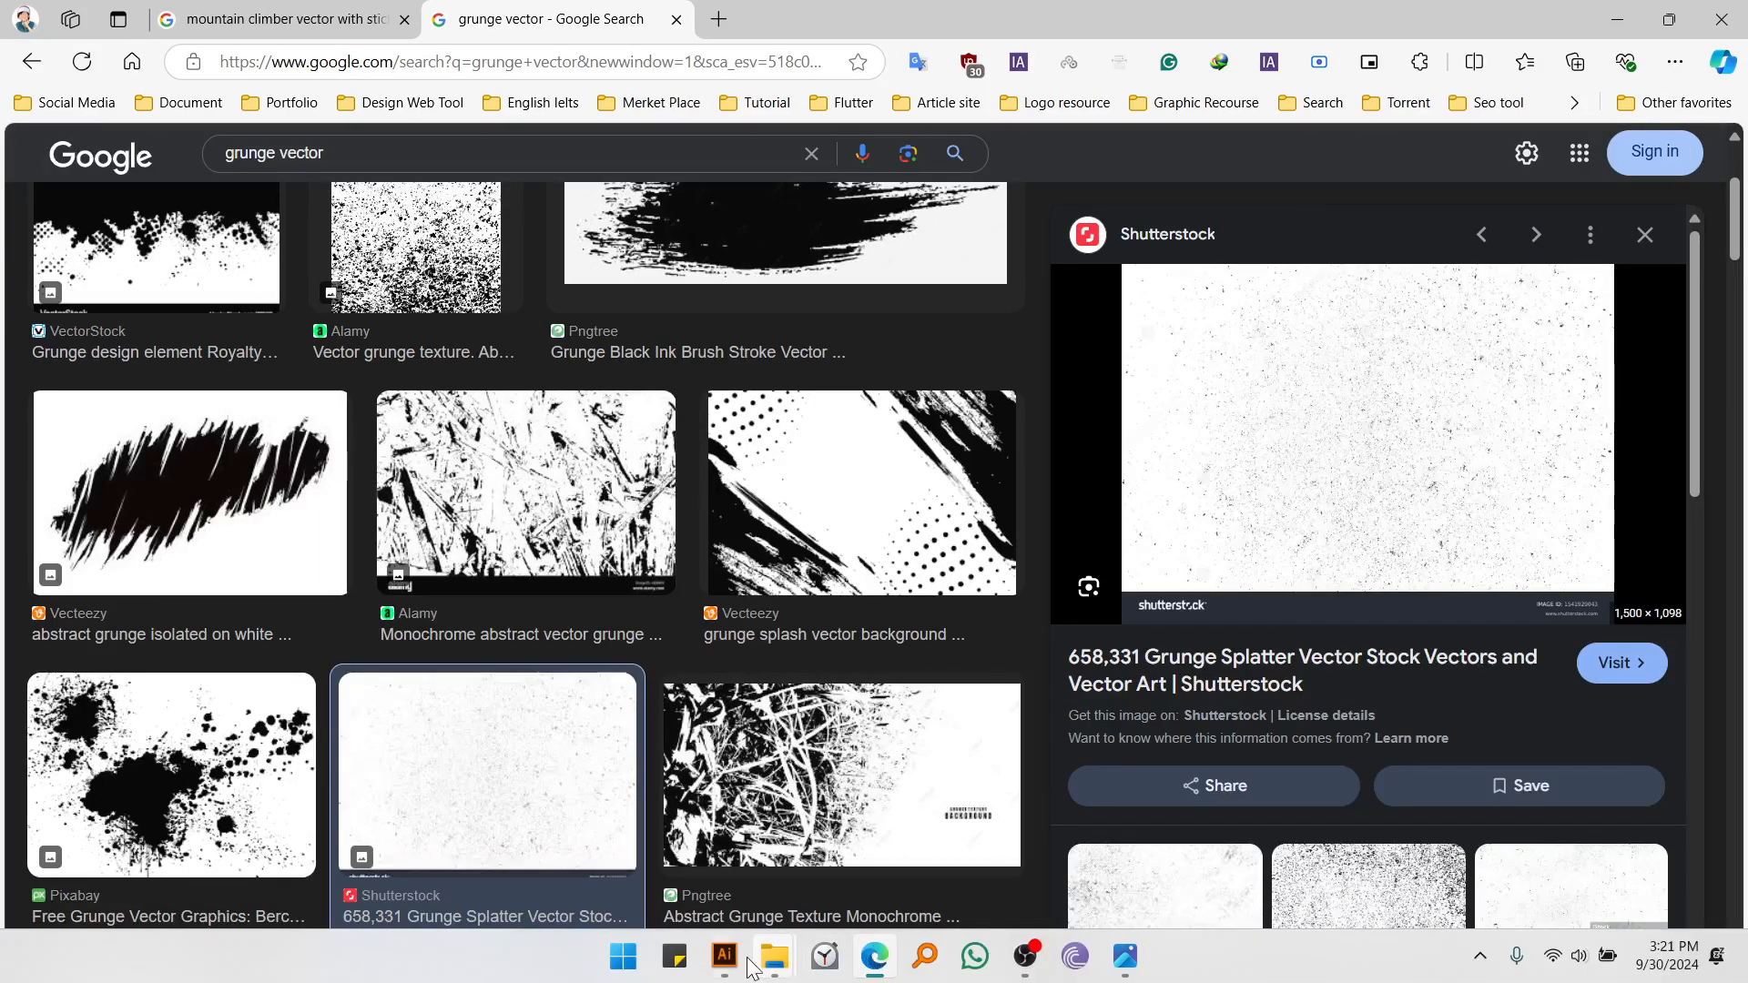
{"action": "left_click", "coordinate": [726, 962]}
{"action": "left_click", "coordinate": [1028, 722]}
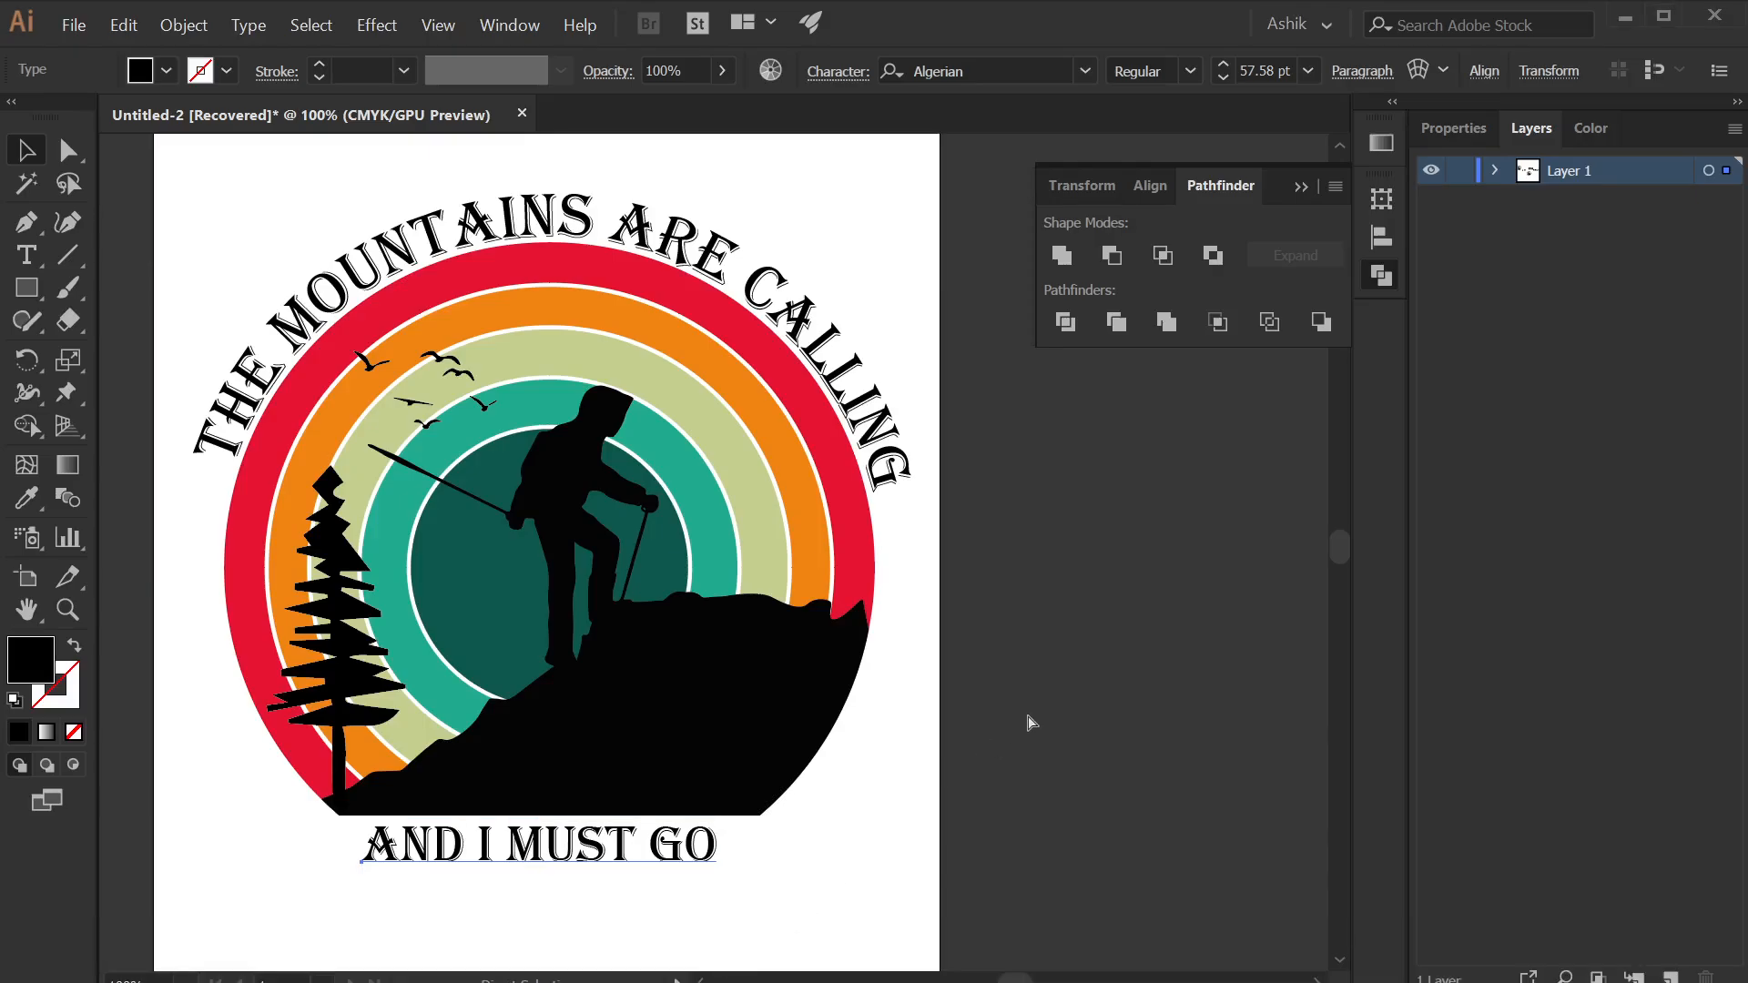
{"action": "key", "text": "ctrl+v"}
{"action": "key", "text": "ctrl+minus"}
{"action": "key", "text": "ctrl+minus"}
{"action": "key", "text": "ctrl+minus"}
{"action": "left_click_drag", "start_coordinate": [1027, 726], "coordinate": [566, 716]}
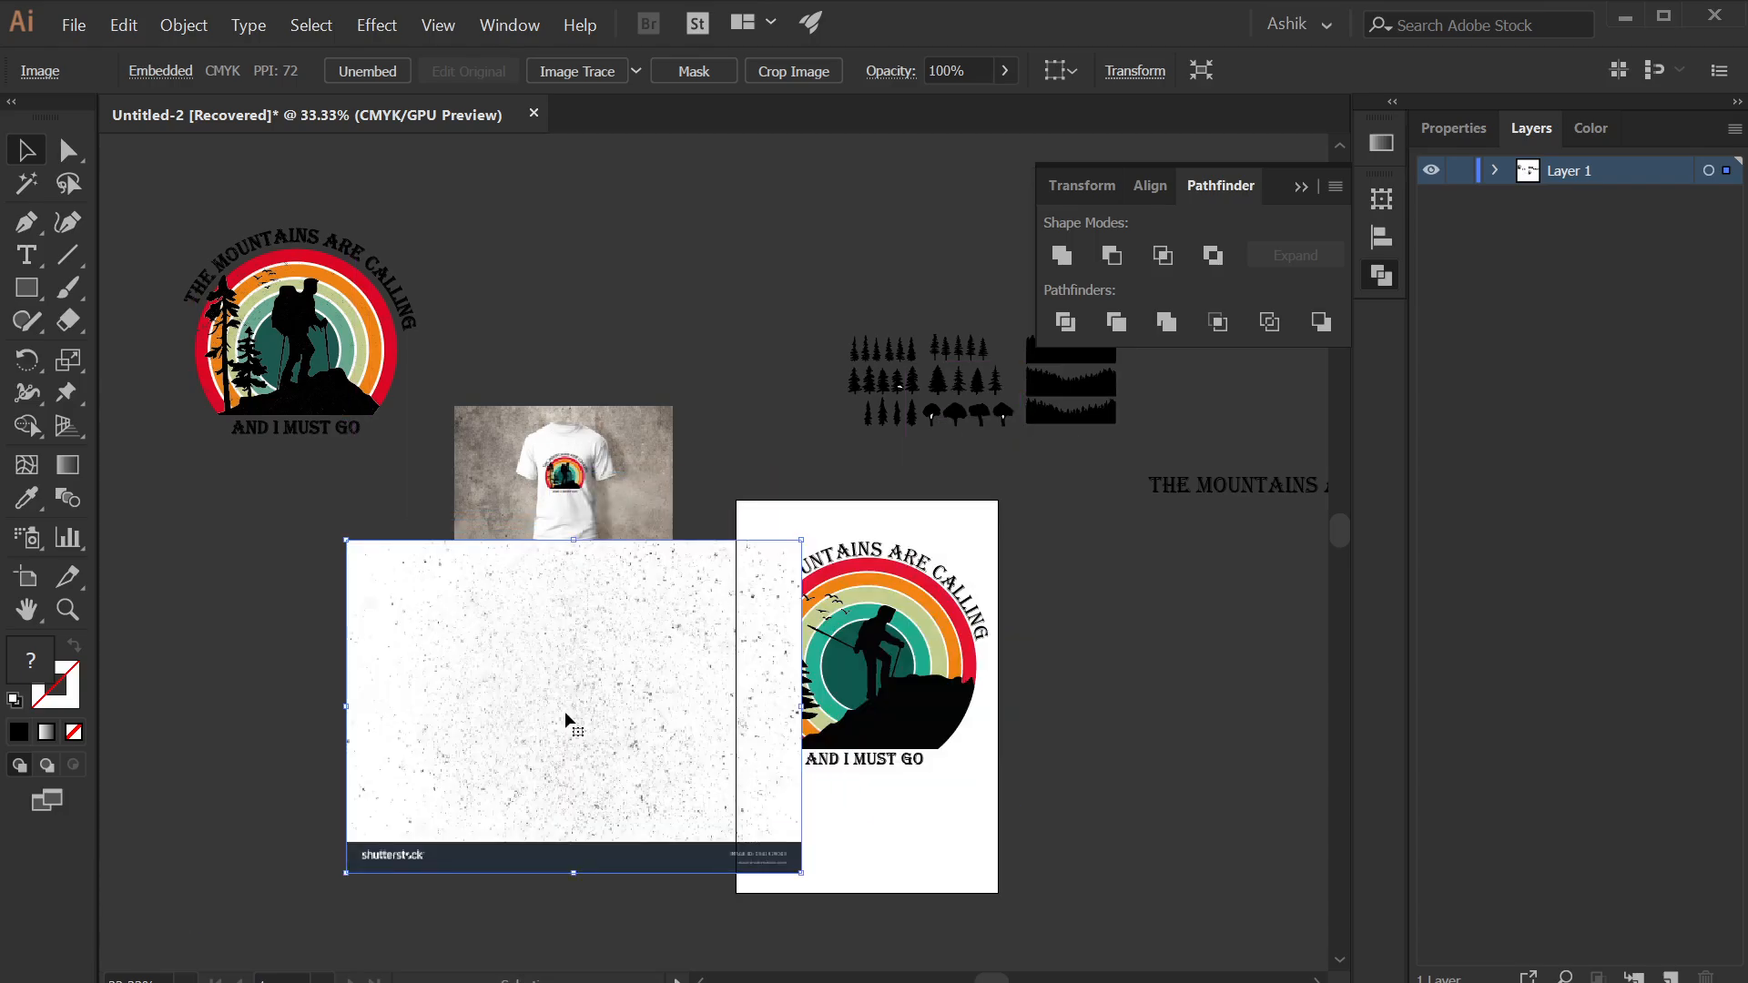
- Switch to Edge, return to the unfiltered grunge results, copy the 390 × 280 Shutterstock texture and paste it into the Illustrator document
{"action": "key", "text": "alt+Tab"}
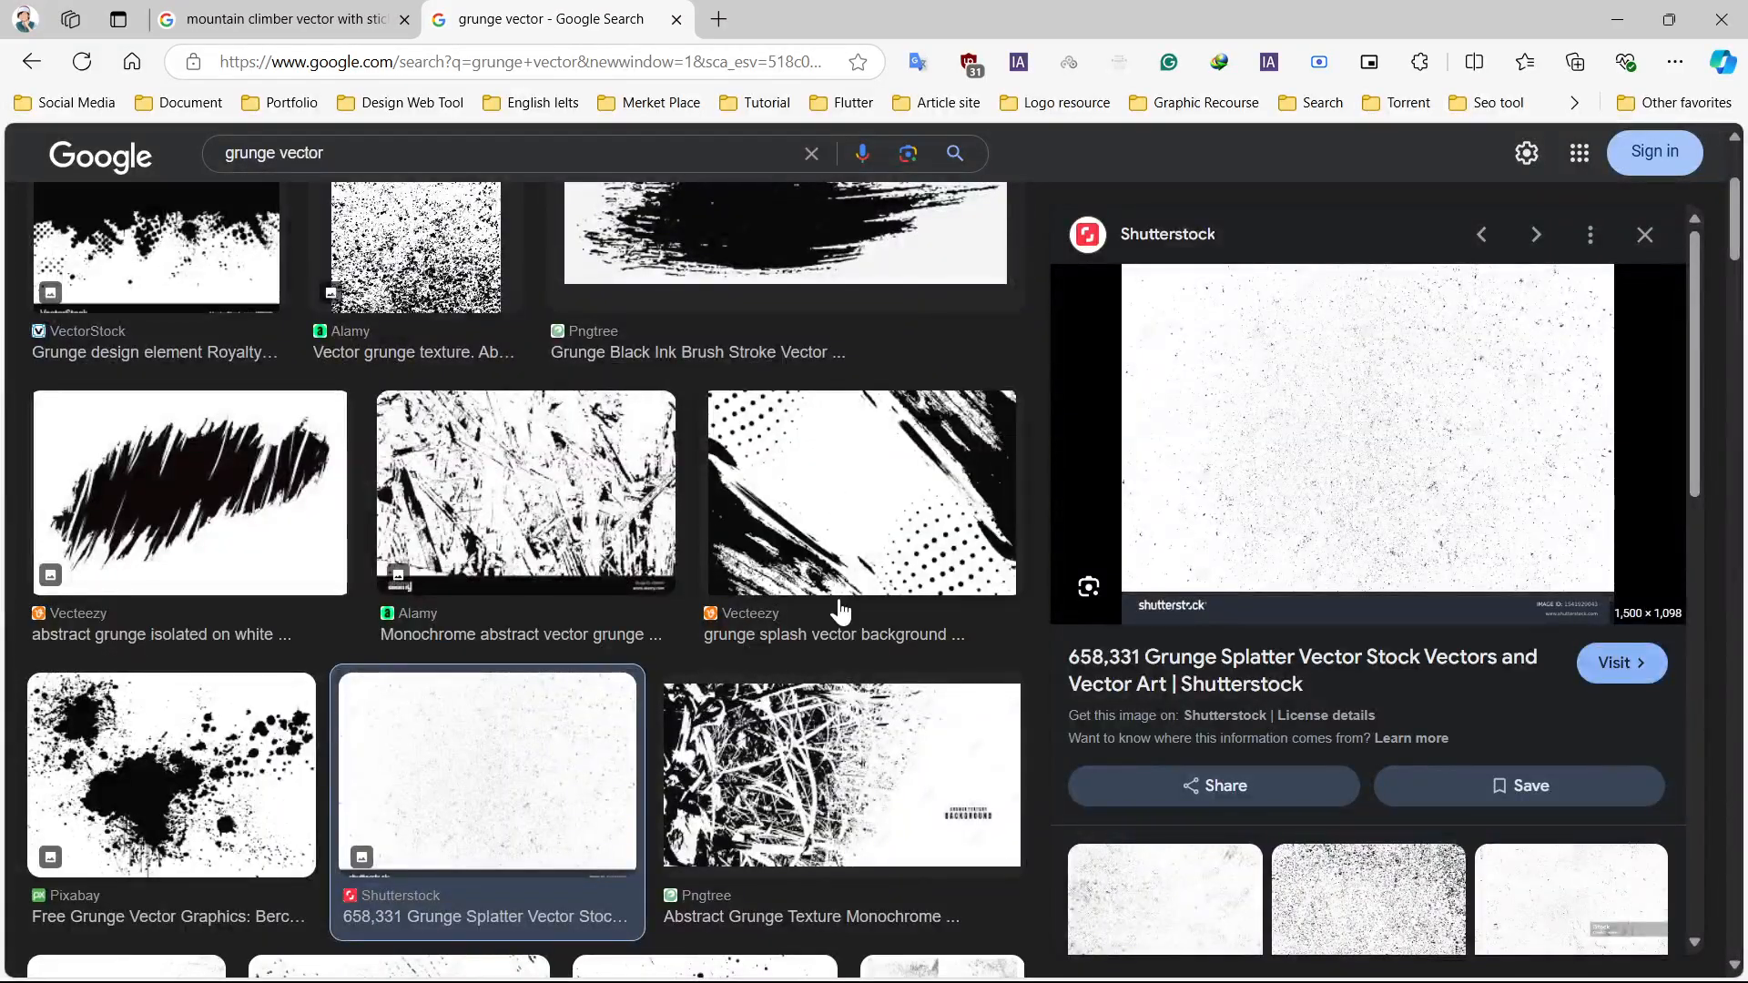
{"action": "scroll", "coordinate": [554, 553], "scroll_direction": "up", "scroll_amount": 1}
{"action": "left_click", "coordinate": [31, 61]}
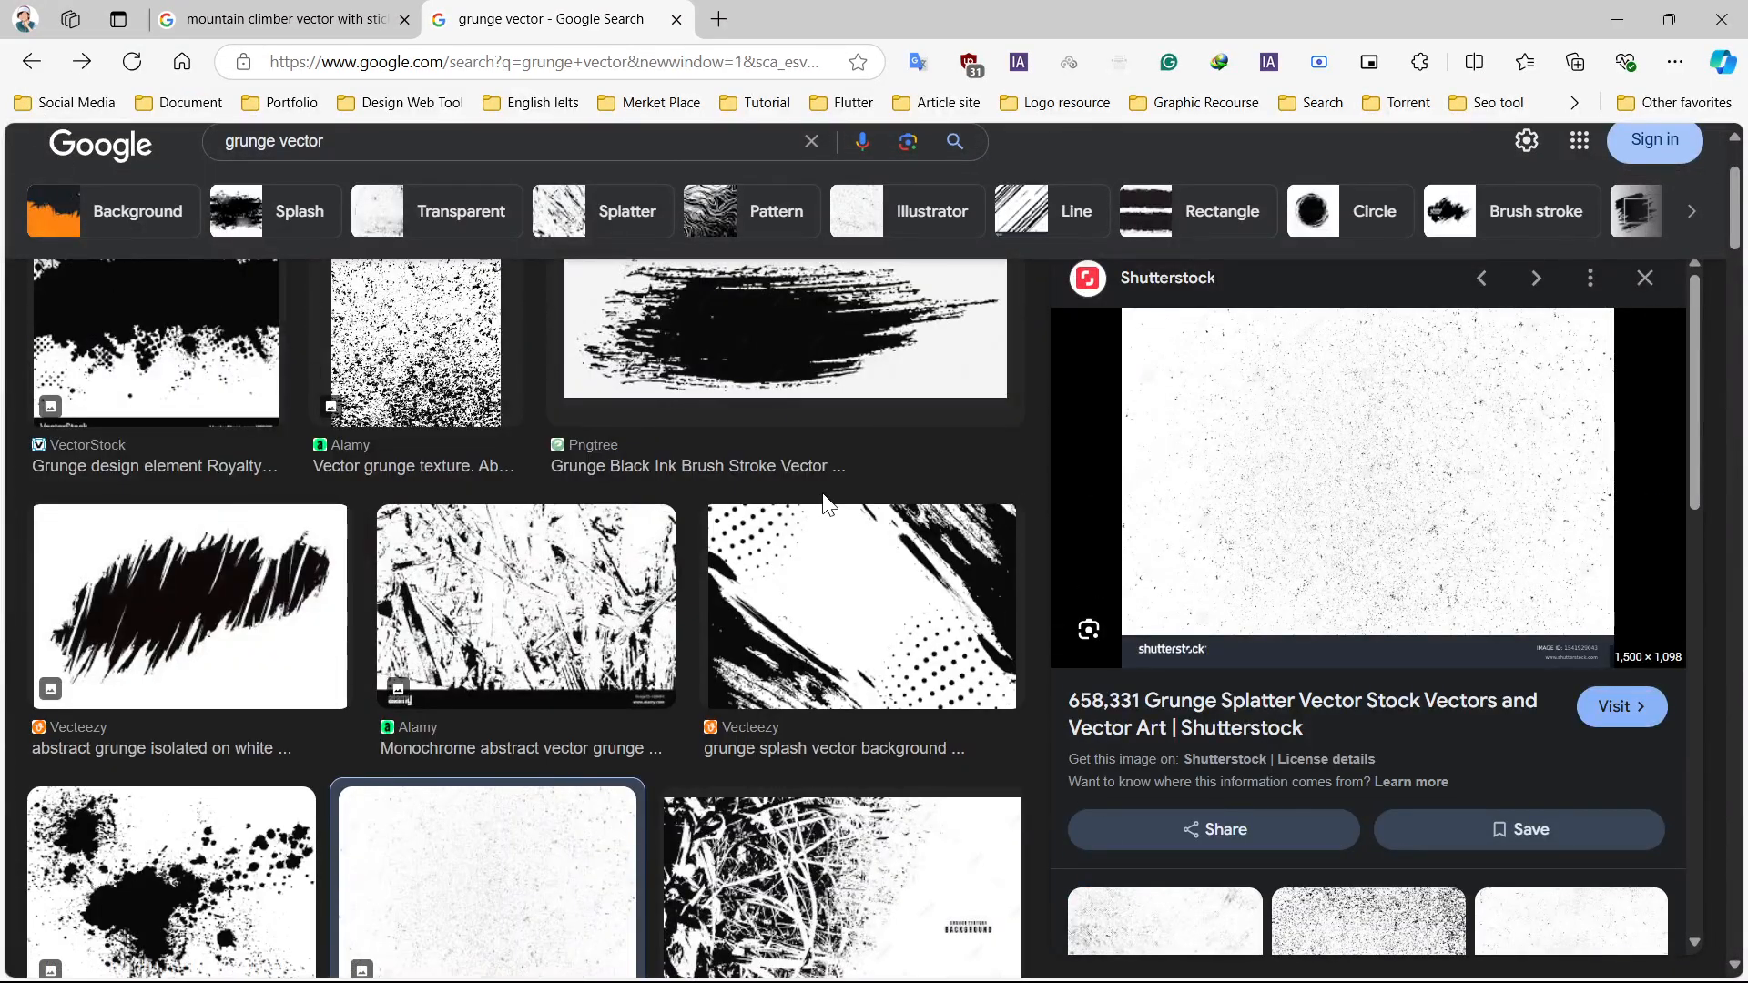
{"action": "scroll", "coordinate": [986, 674], "scroll_direction": "up", "scroll_amount": 1}
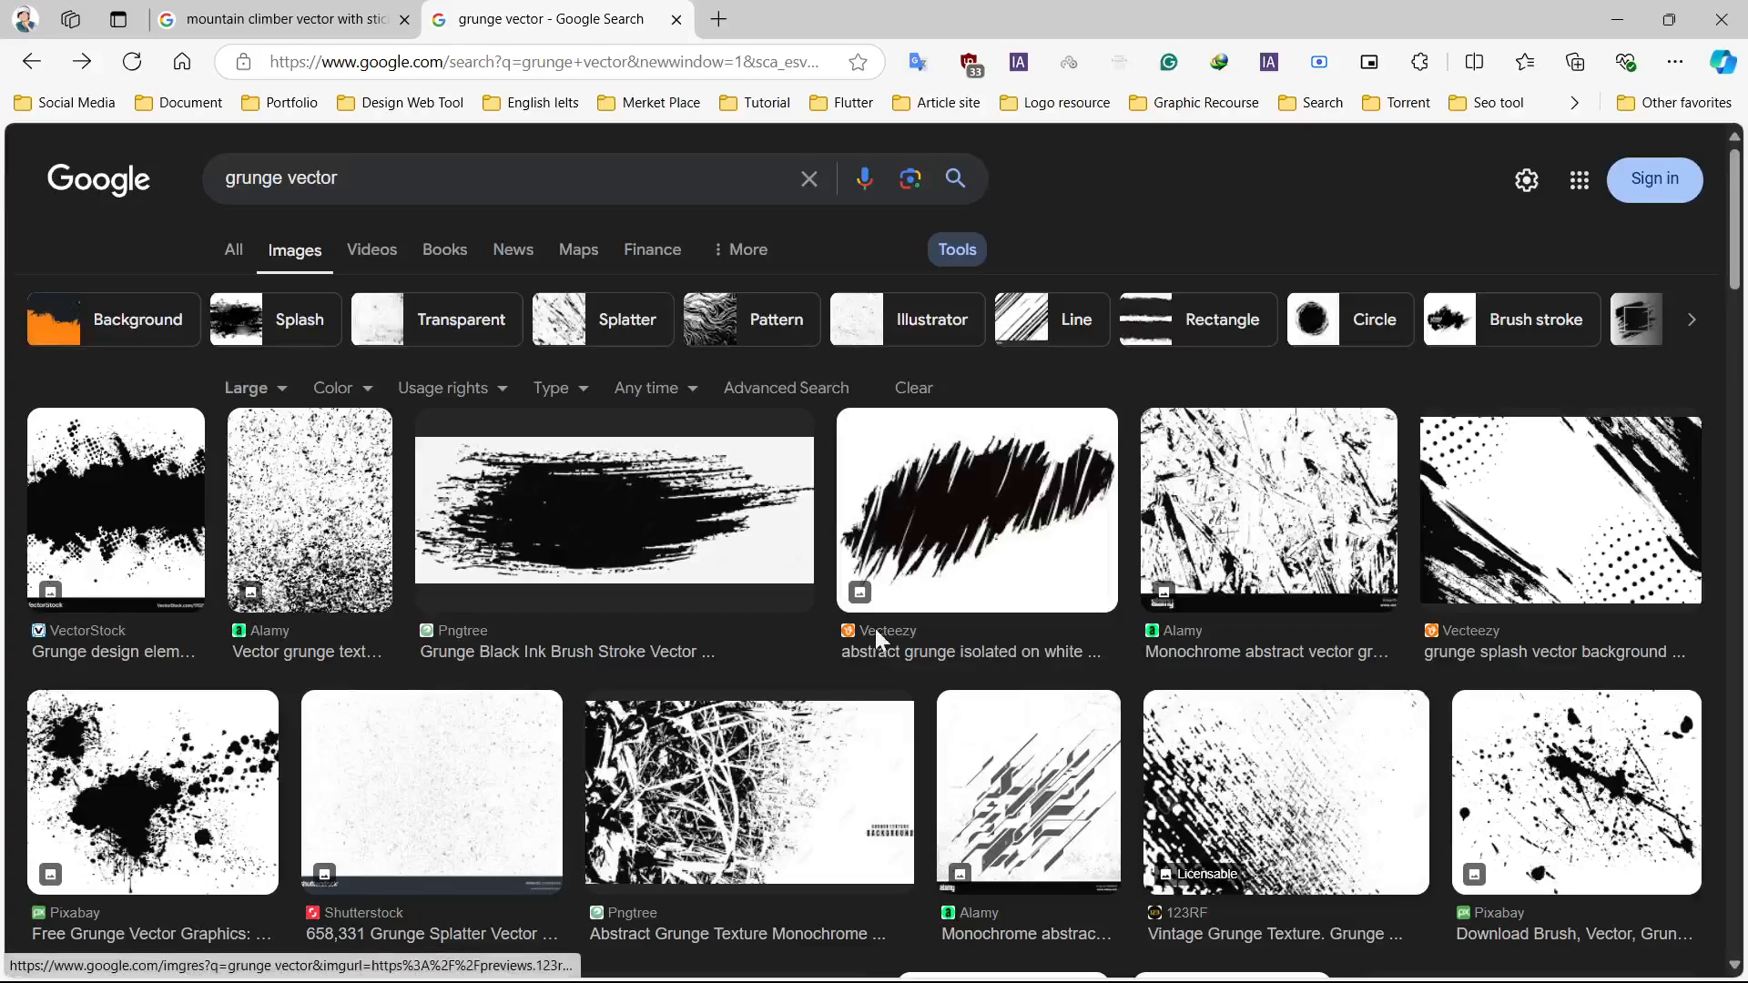
{"action": "left_click", "coordinate": [32, 61]}
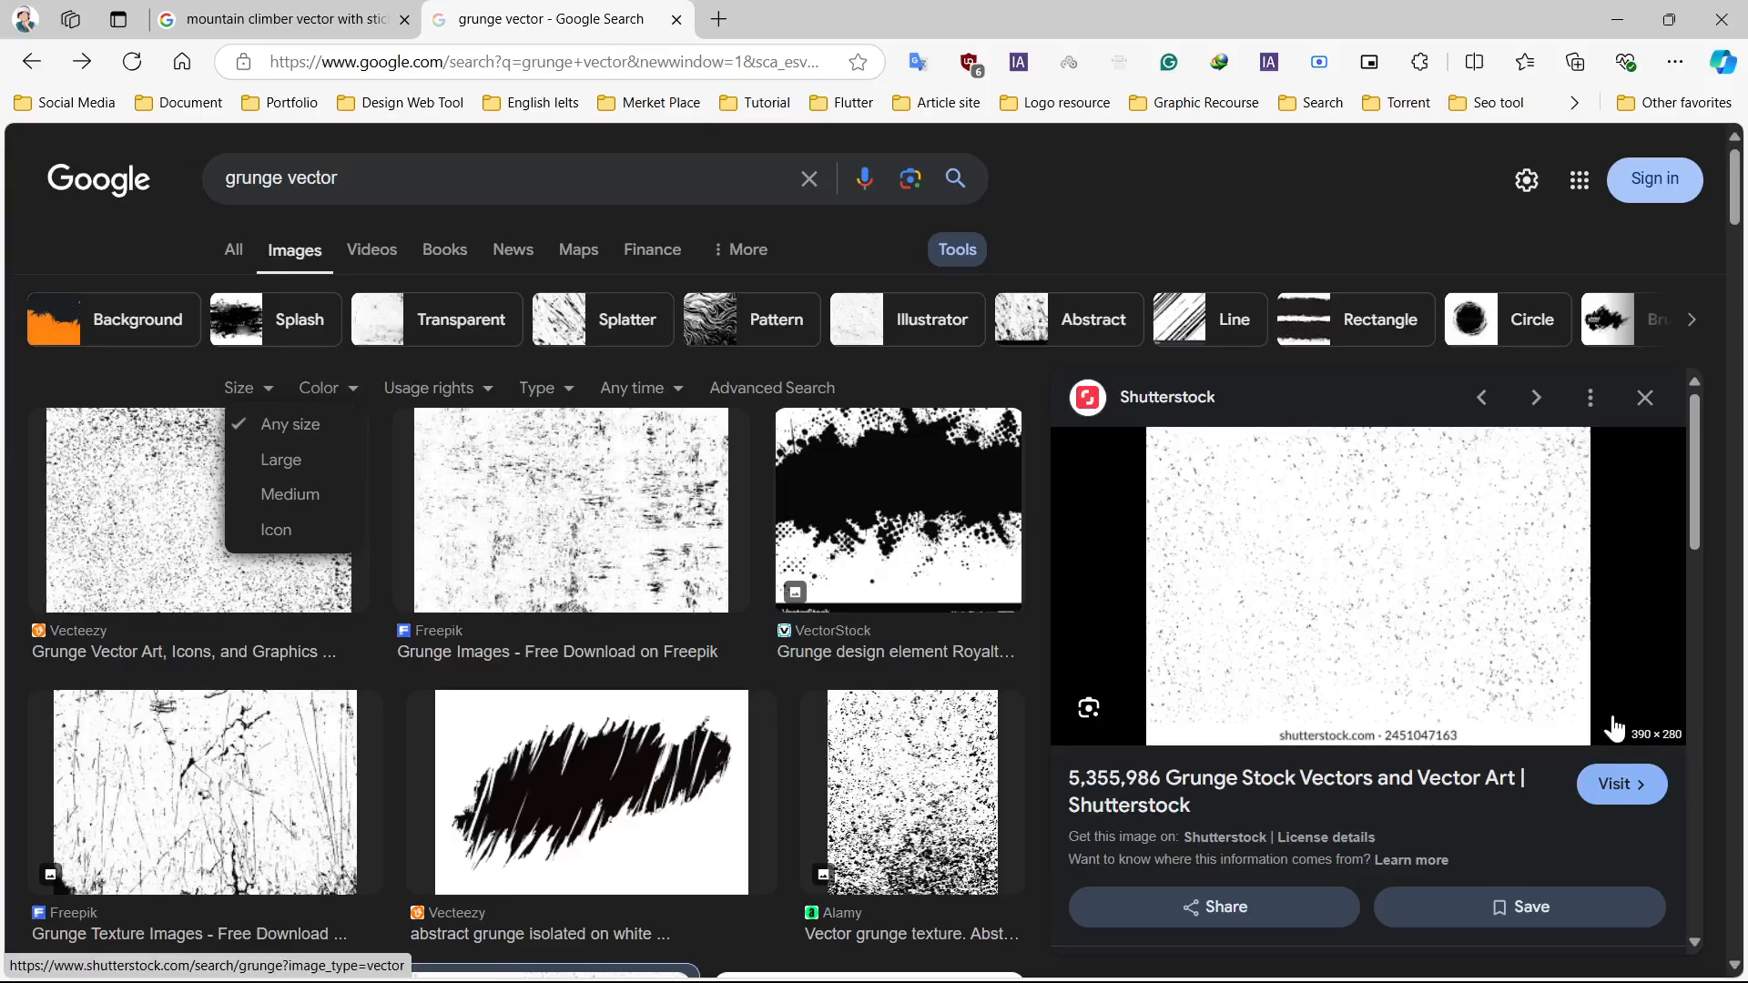
{"action": "right_click", "coordinate": [1411, 557]}
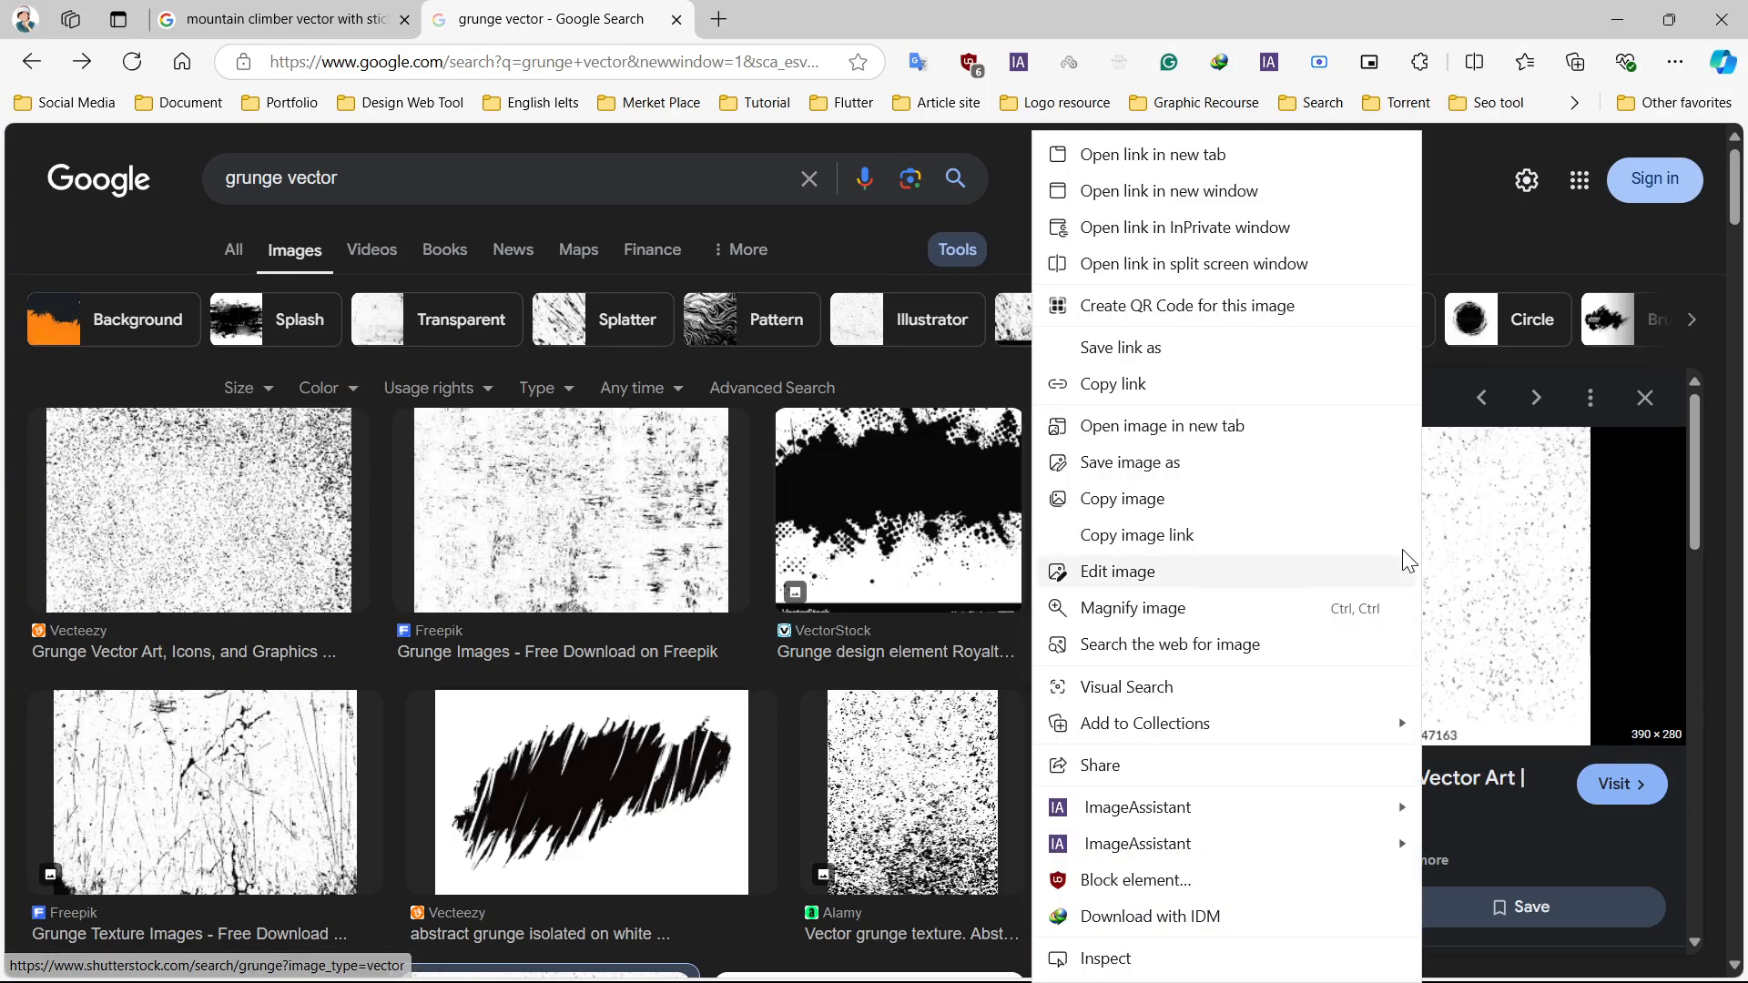
{"action": "left_click", "coordinate": [1145, 498]}
{"action": "key", "text": "alt+Tab"}
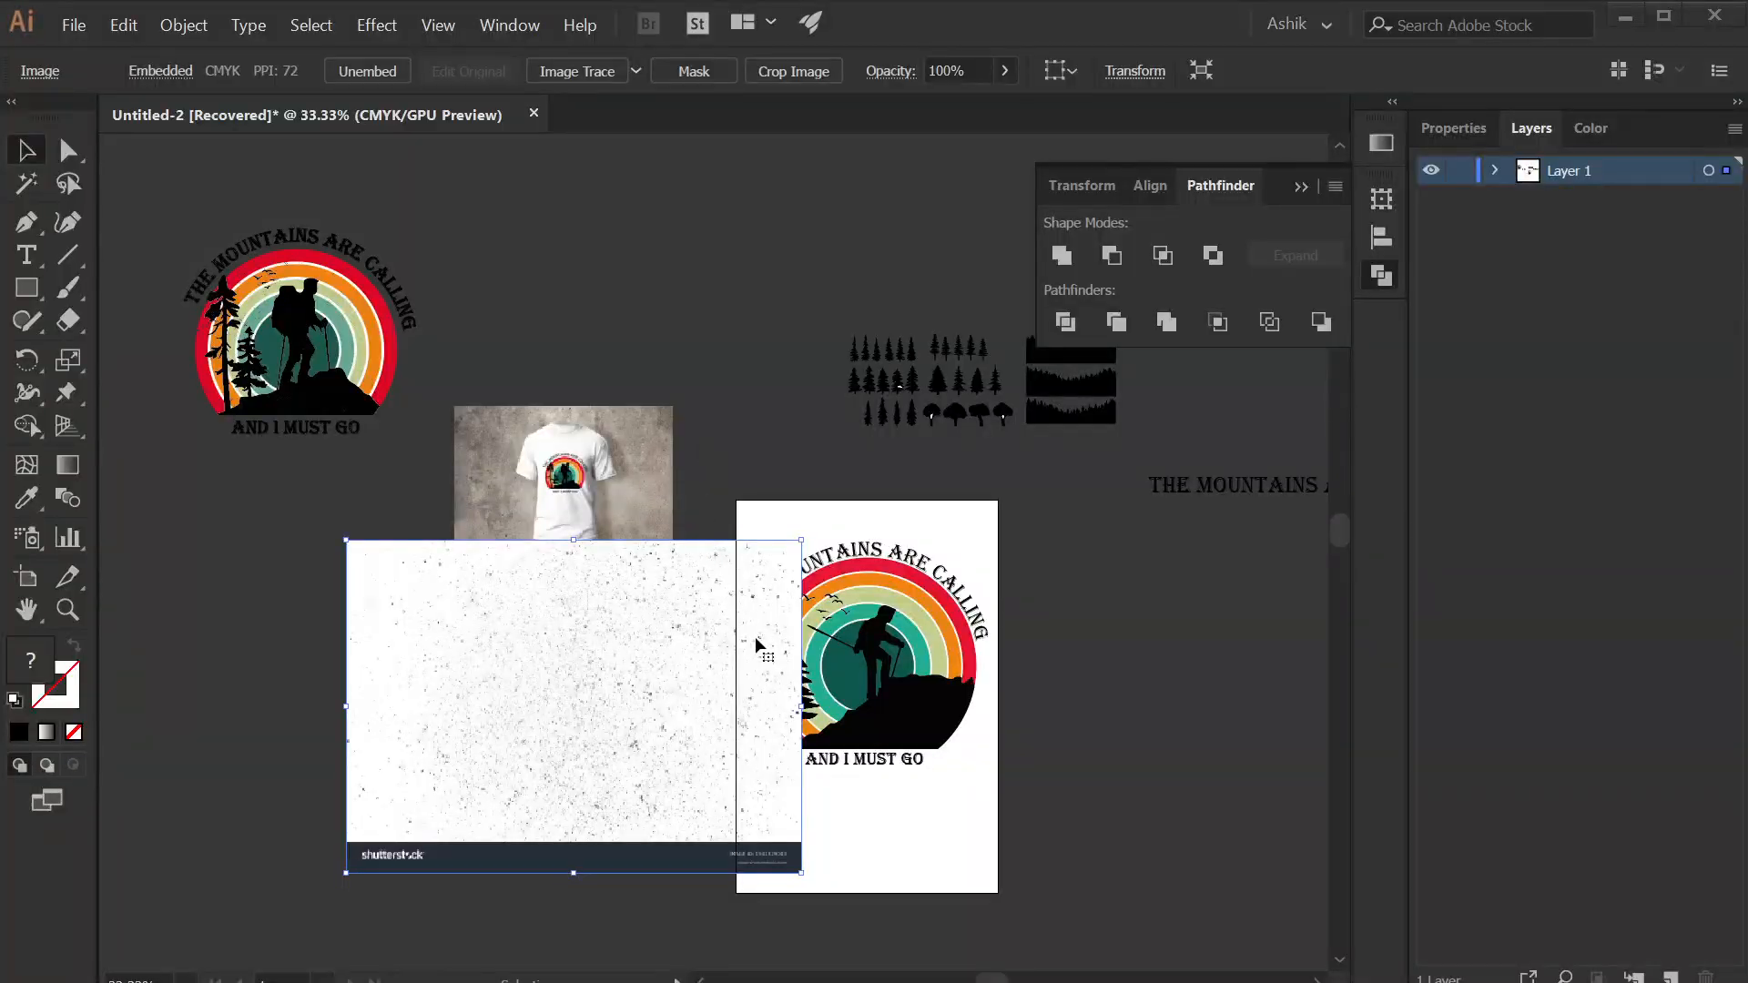
{"action": "key", "text": "ctrl+v"}
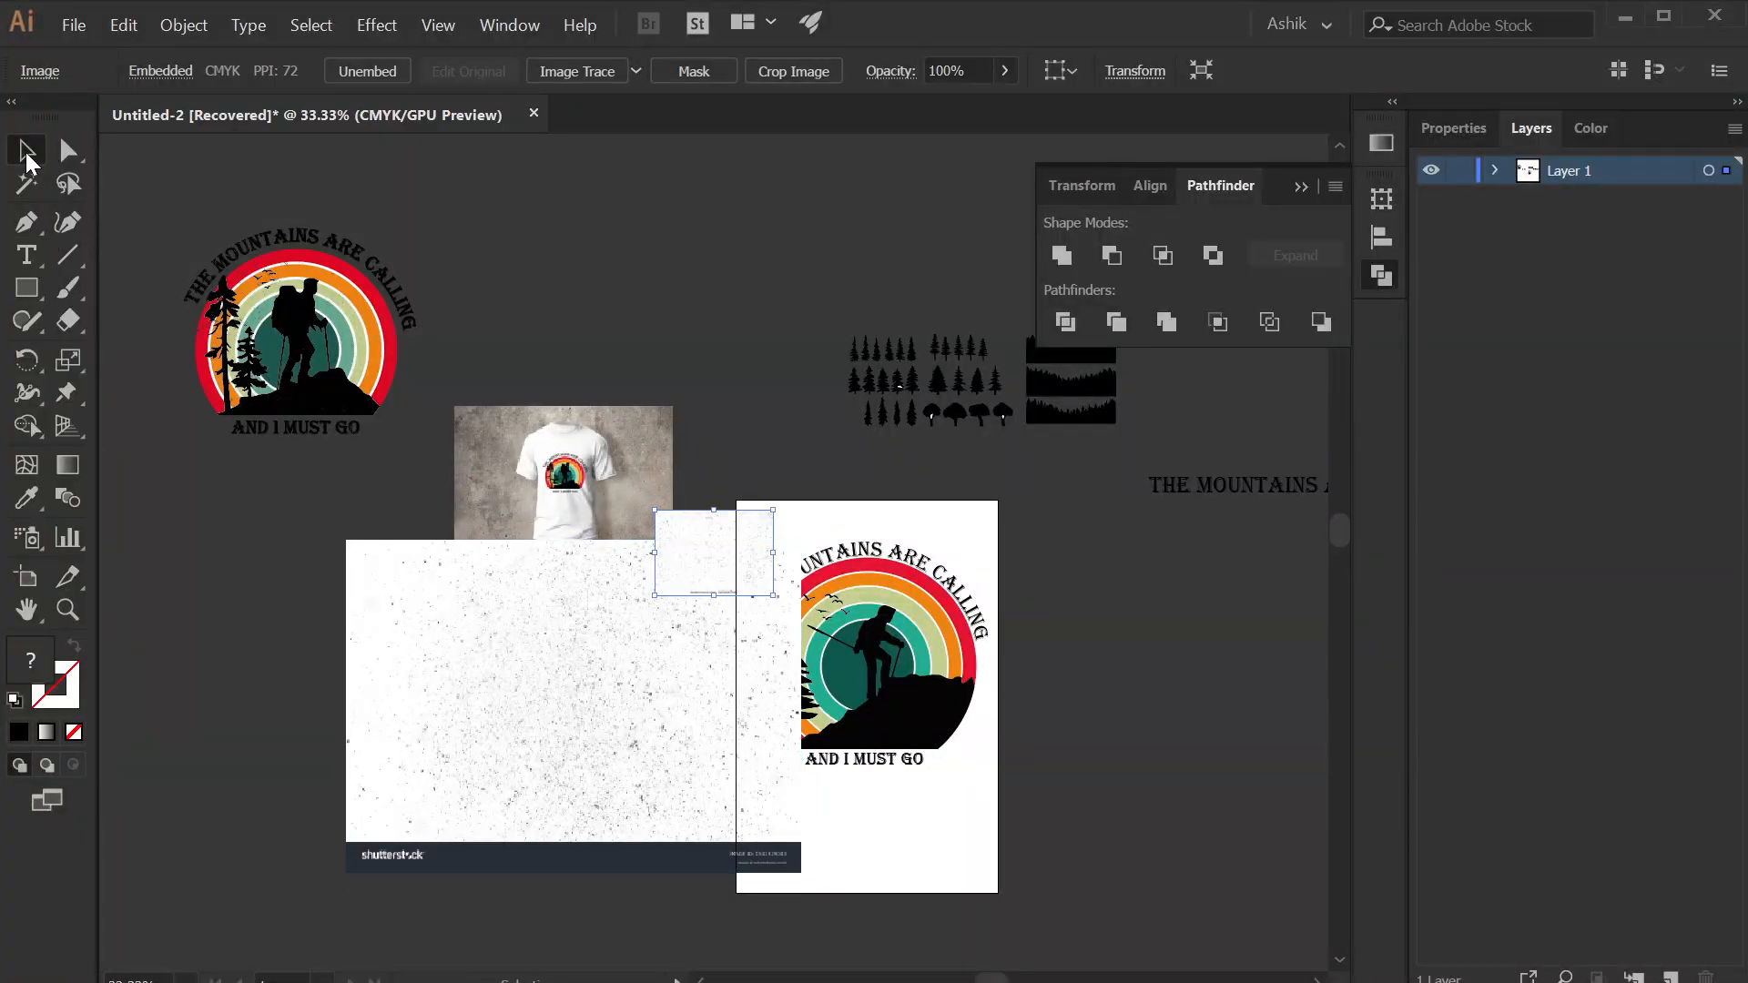
- Arrange the large and small textures one above the other beside the artboard to compare their detail
{"action": "left_click_drag", "start_coordinate": [468, 632], "coordinate": [374, 658]}
{"action": "left_click_drag", "start_coordinate": [699, 566], "coordinate": [260, 515]}
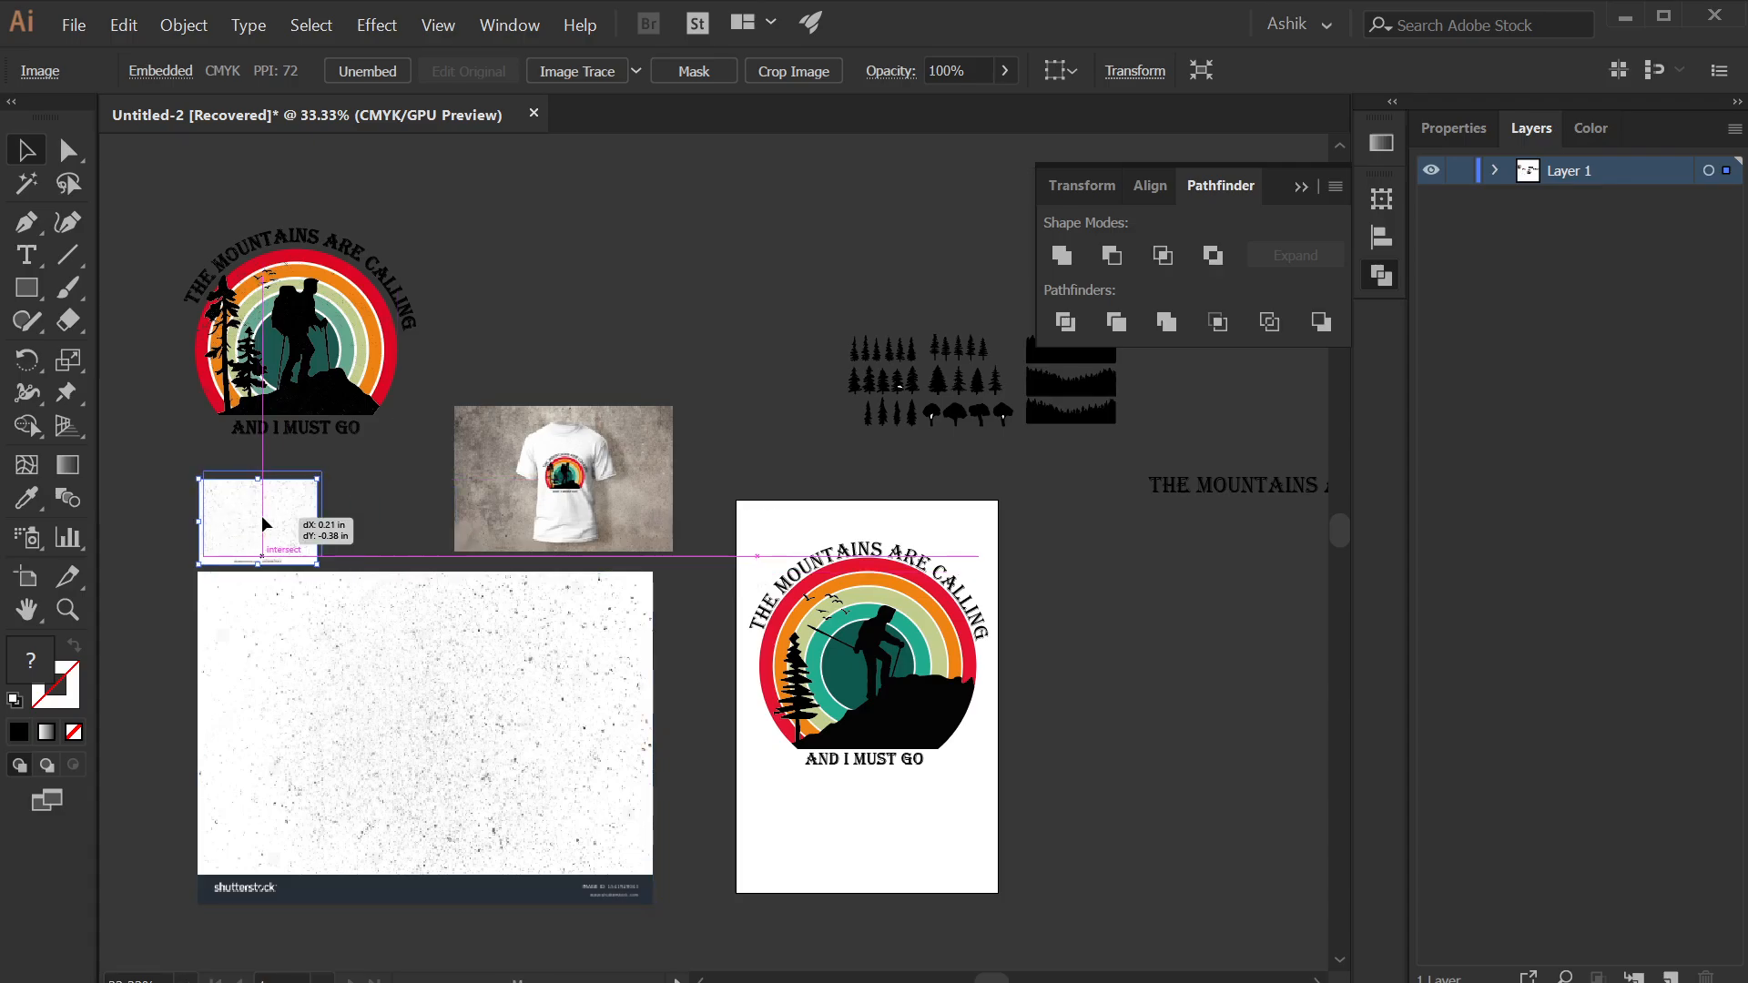
{"action": "left_click", "coordinate": [329, 669]}
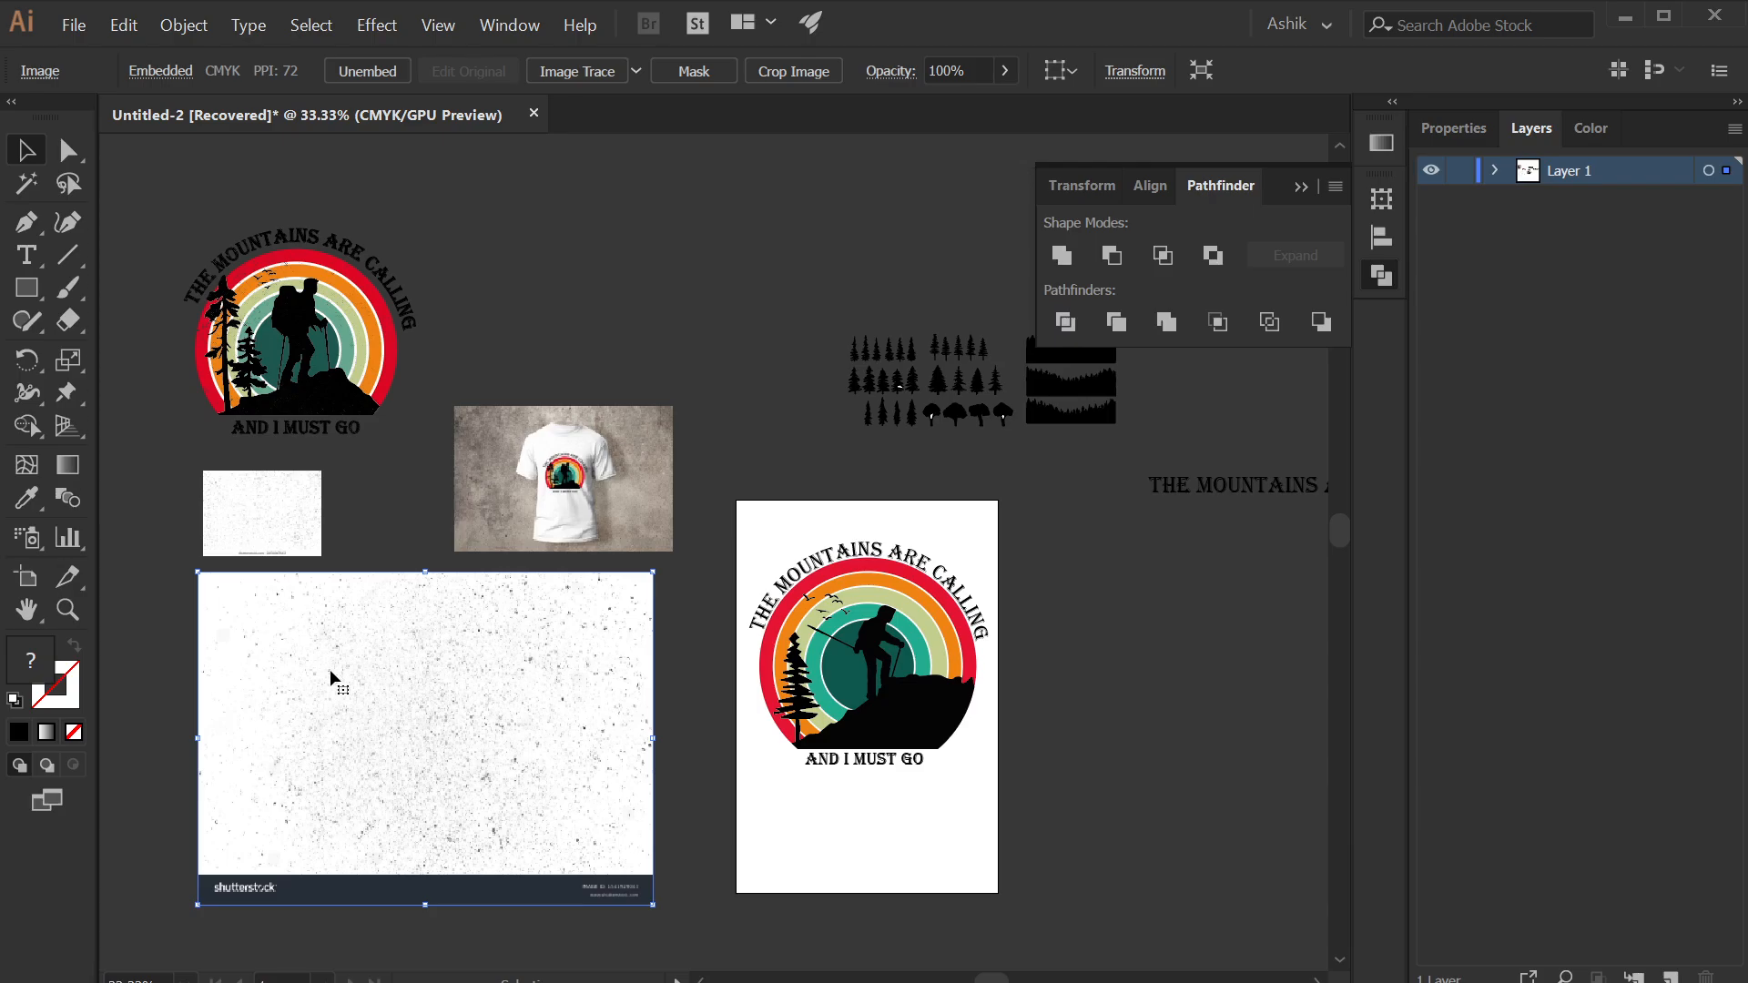
{"action": "scroll", "coordinate": [292, 567], "scroll_direction": "up", "scroll_amount": 2}
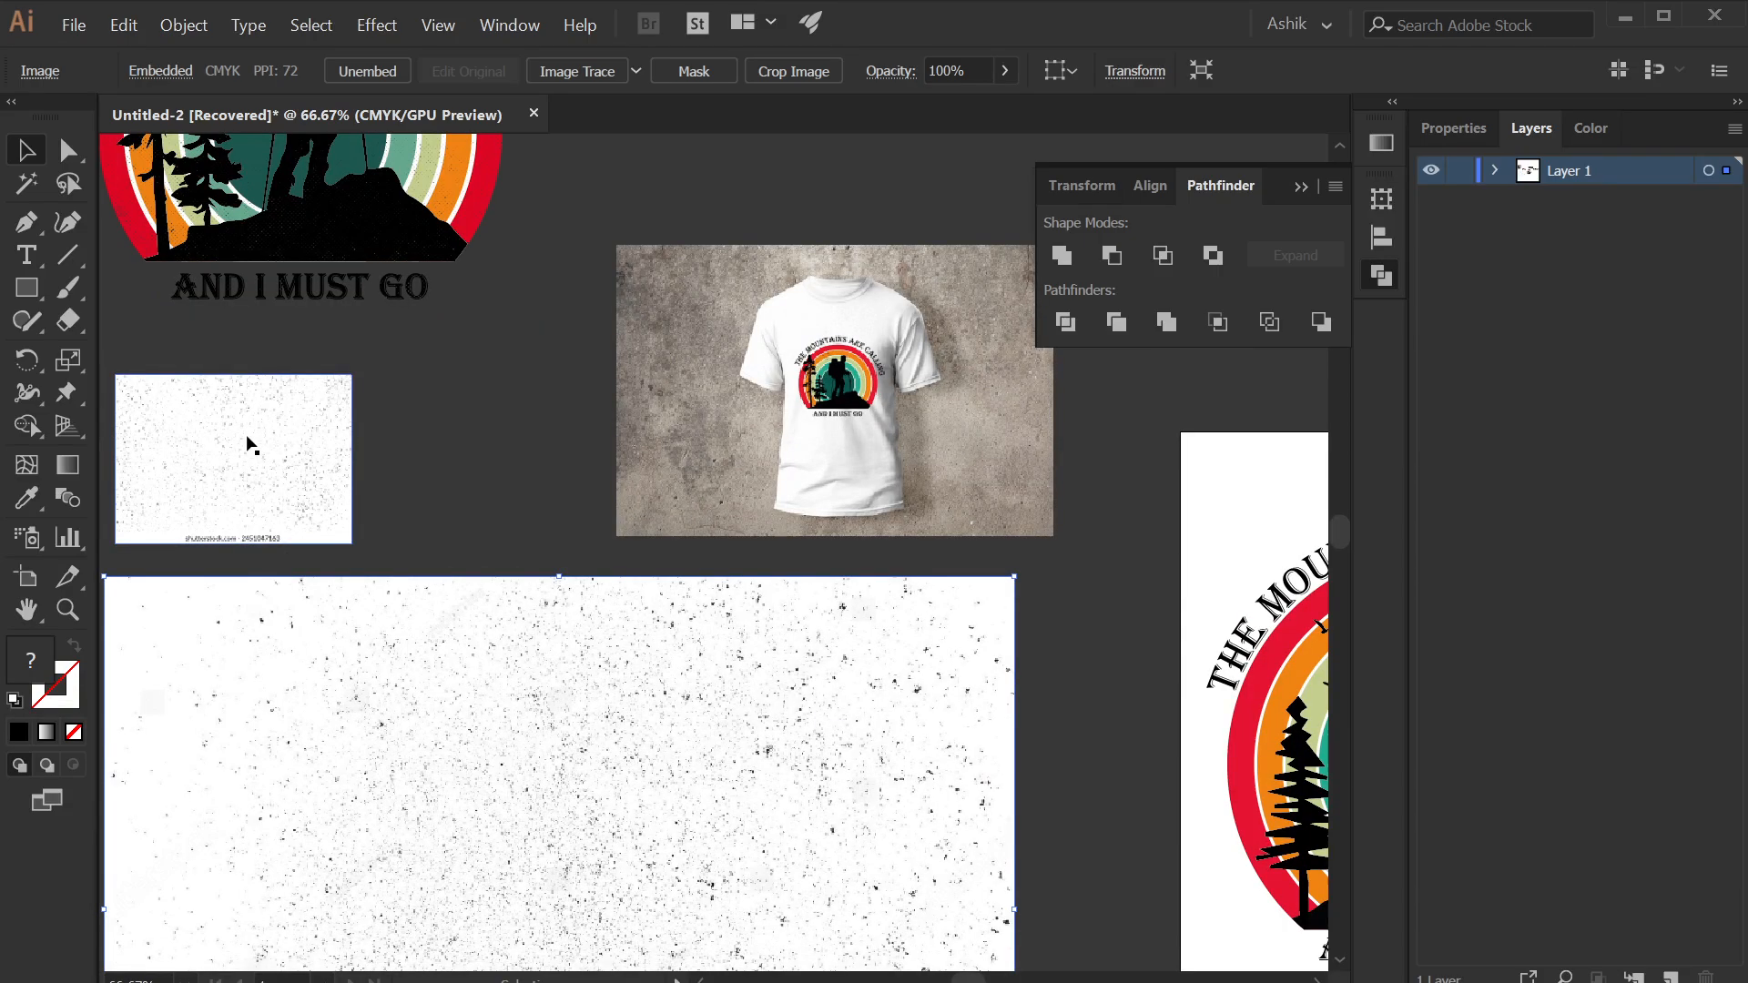
{"action": "left_click_drag", "start_coordinate": [429, 724], "coordinate": [584, 562]}
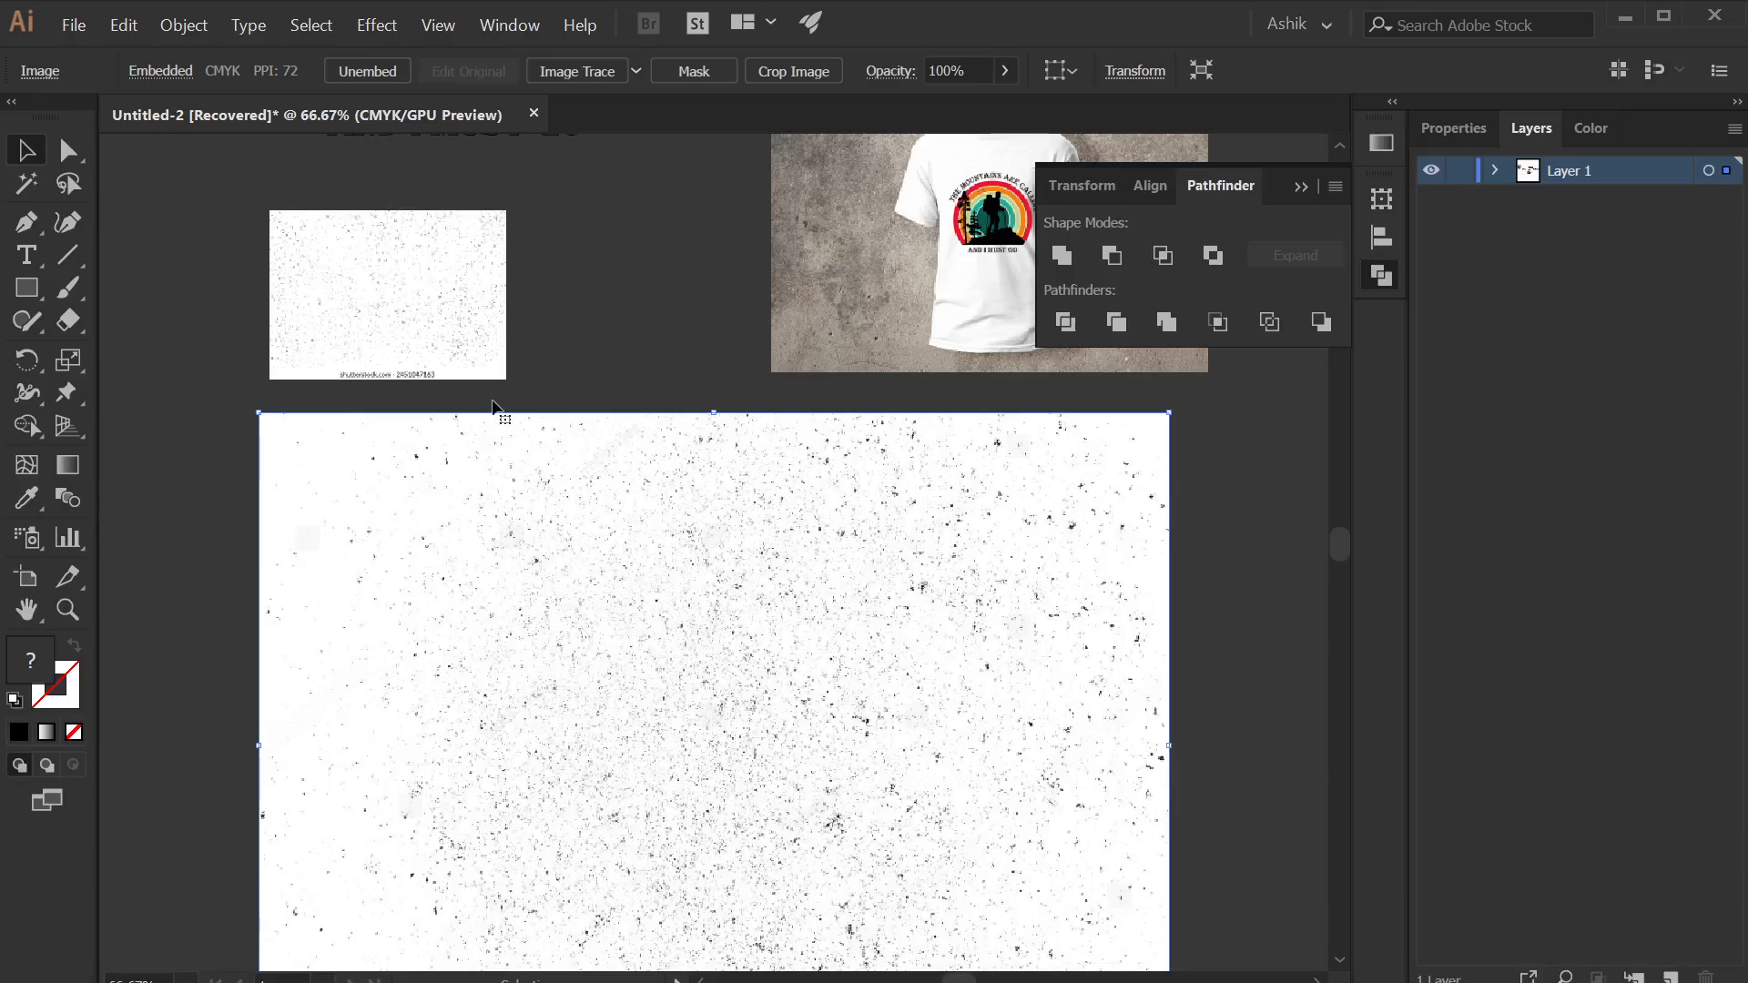
- Delete the small 390 × 280 texture image from the canvas
{"action": "left_click", "coordinate": [398, 315]}
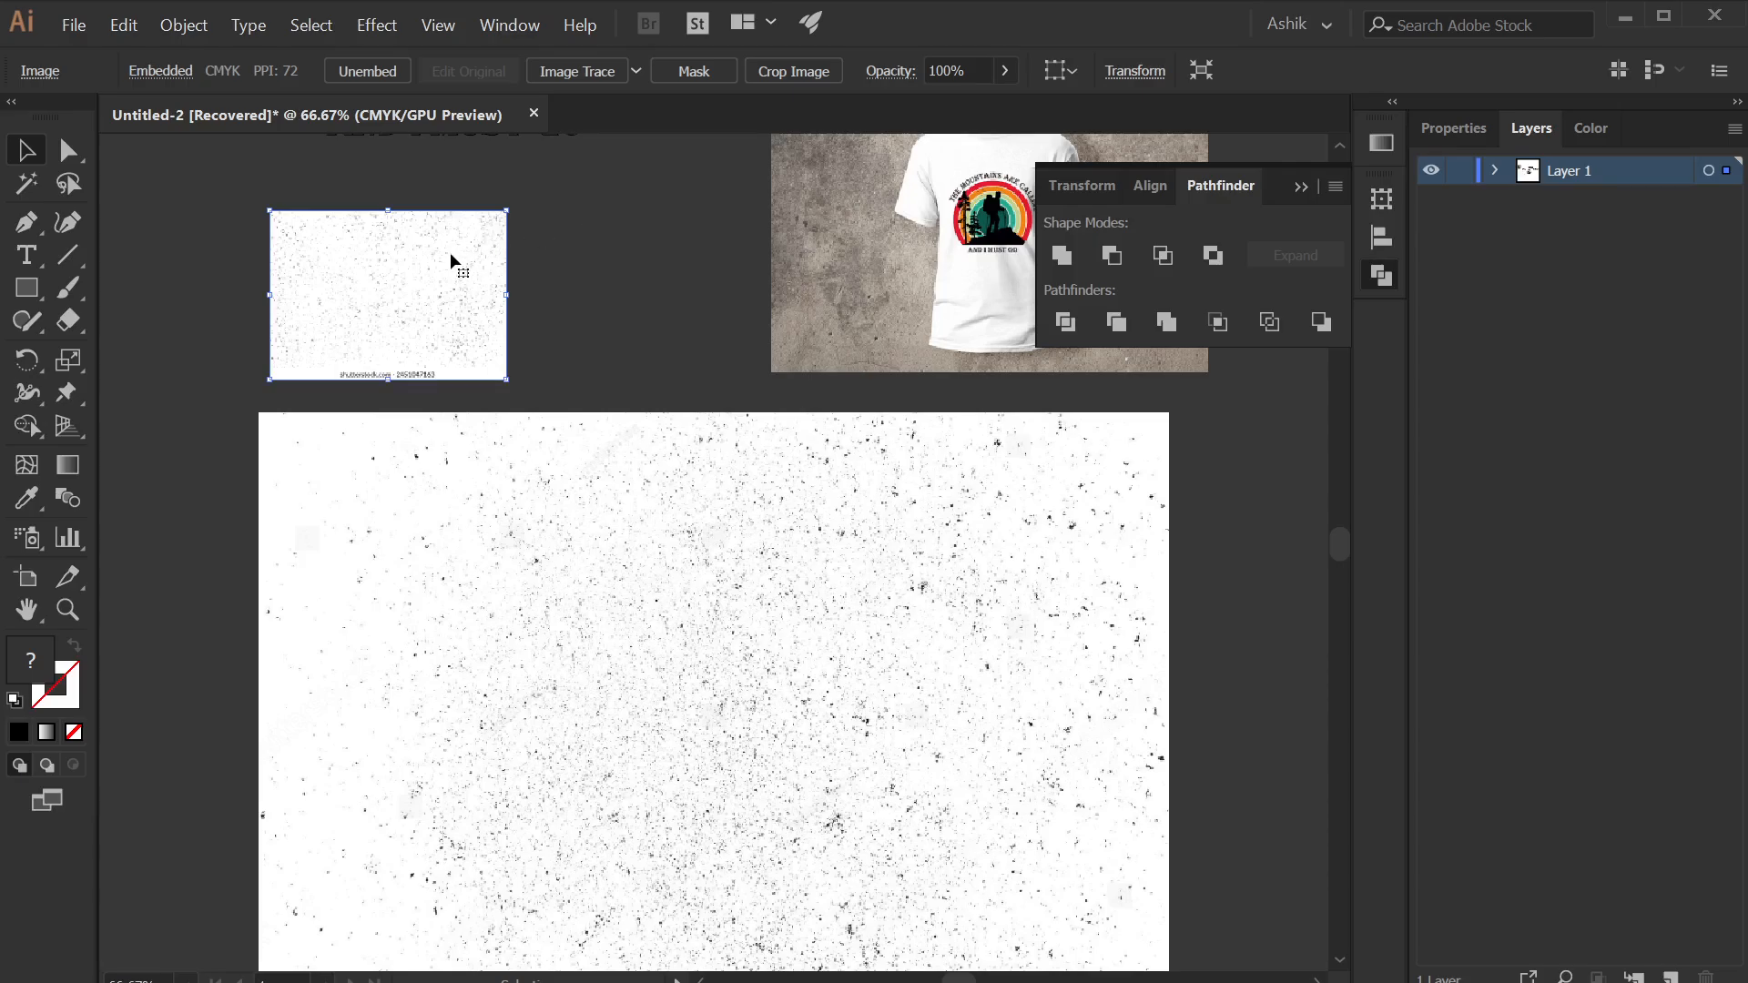
{"action": "left_click", "coordinate": [542, 390]}
{"action": "left_click", "coordinate": [446, 301]}
{"action": "key", "text": "Delete"}
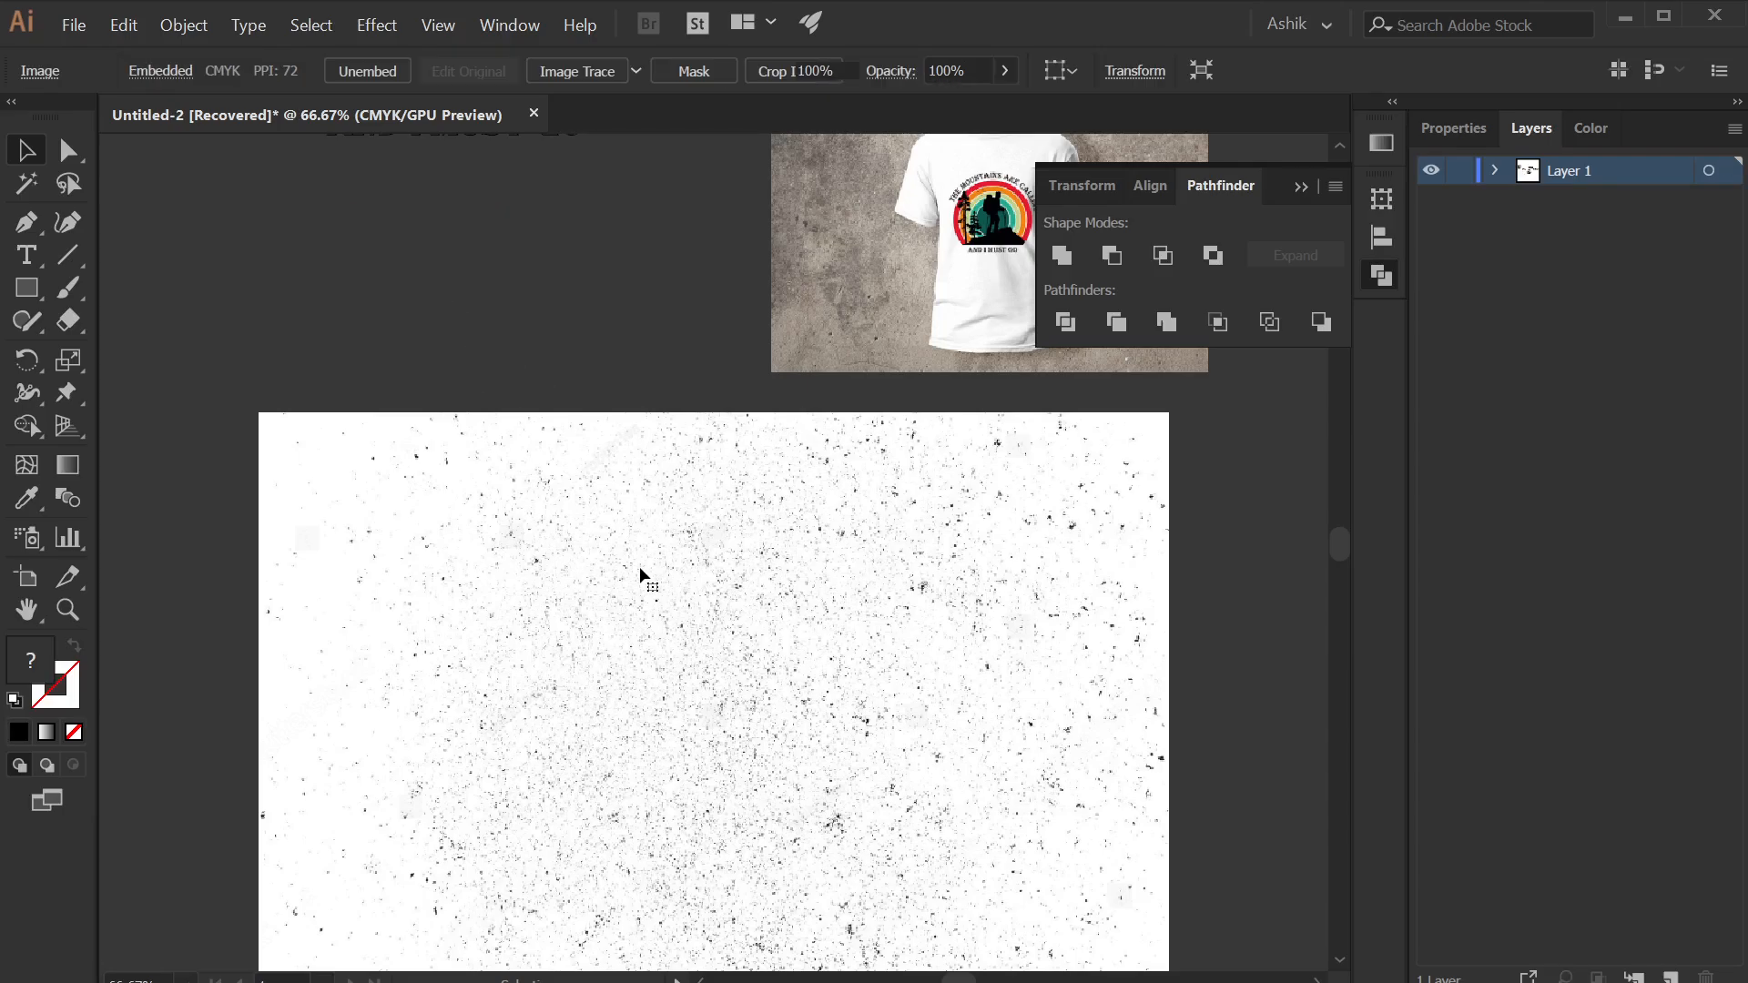
- Move the large splatter texture over the hiker artwork and scale it down proportionally so that its speckled area covers the design
{"action": "key", "text": "ctrl+minus"}
{"action": "key", "text": "ctrl+minus"}
{"action": "key", "text": "ctrl+minus"}
{"action": "left_click_drag", "start_coordinate": [424, 628], "coordinate": [737, 577]}
{"action": "key", "text": "ctrl+plus"}
{"action": "key", "text": "ctrl+plus"}
{"action": "left_click_drag", "start_coordinate": [986, 779], "coordinate": [865, 691]}
{"action": "left_click_drag", "start_coordinate": [648, 578], "coordinate": [659, 538]}
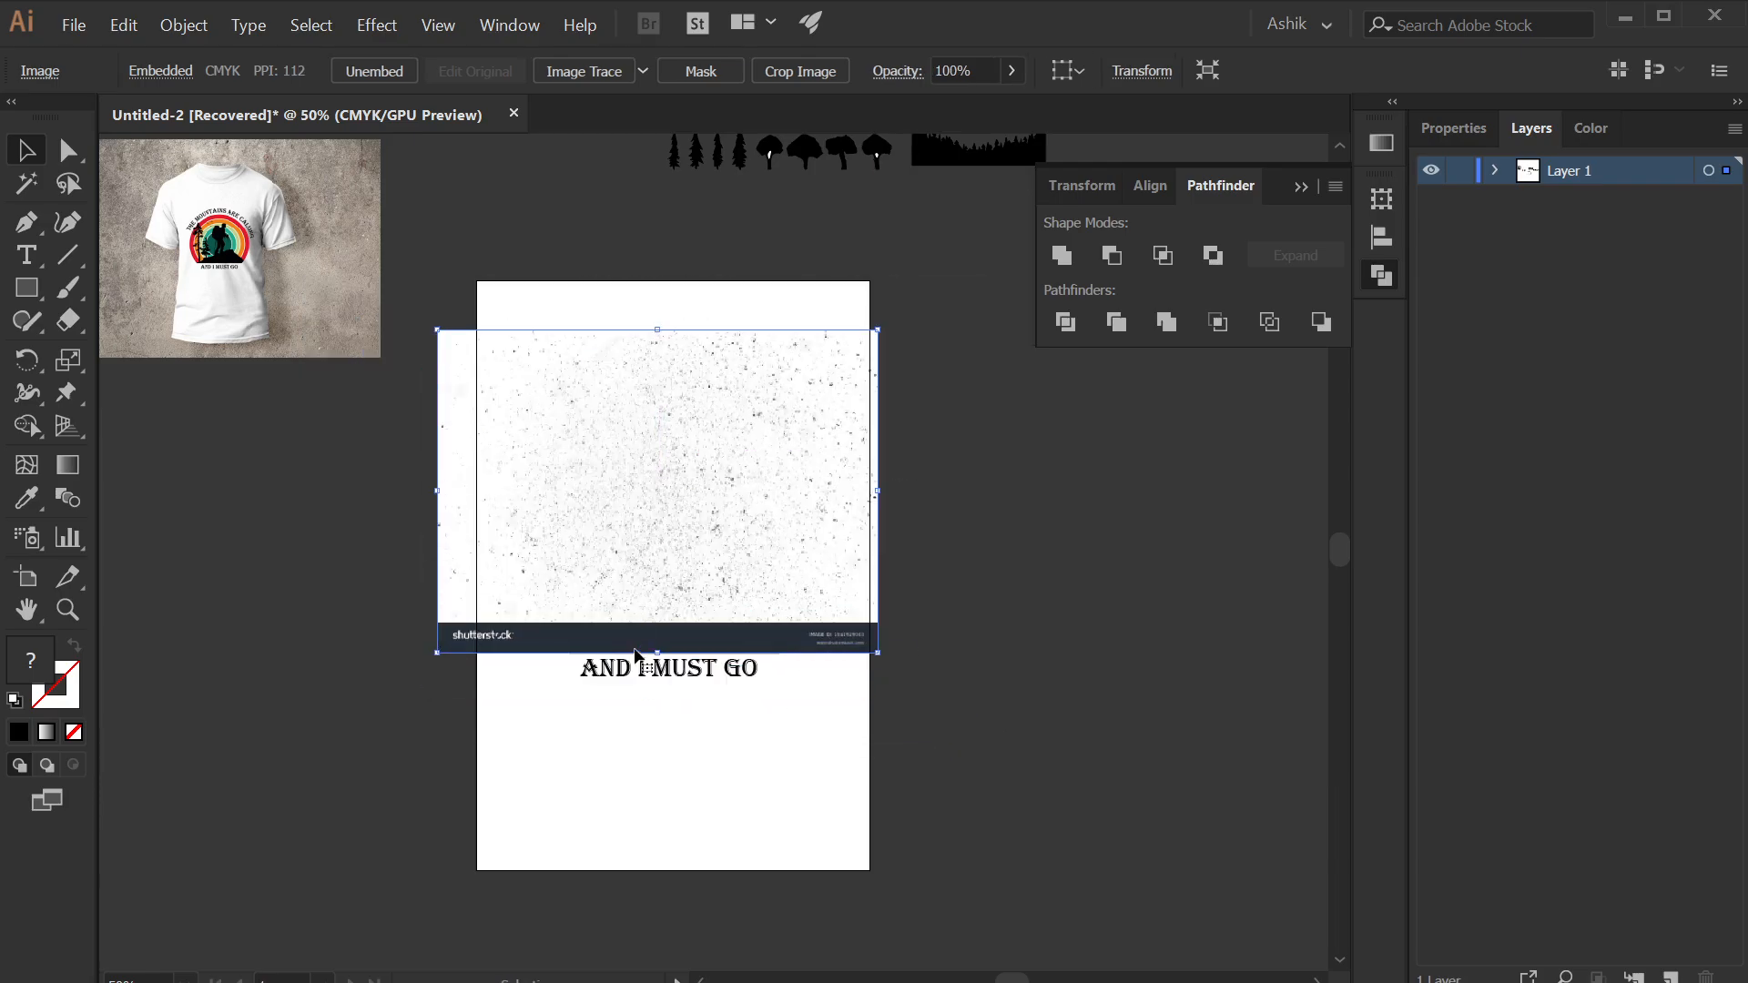
{"action": "left_click_drag", "start_coordinate": [659, 654], "coordinate": [659, 703]}
{"action": "scroll", "coordinate": [657, 519], "scroll_direction": "up", "scroll_amount": 1}
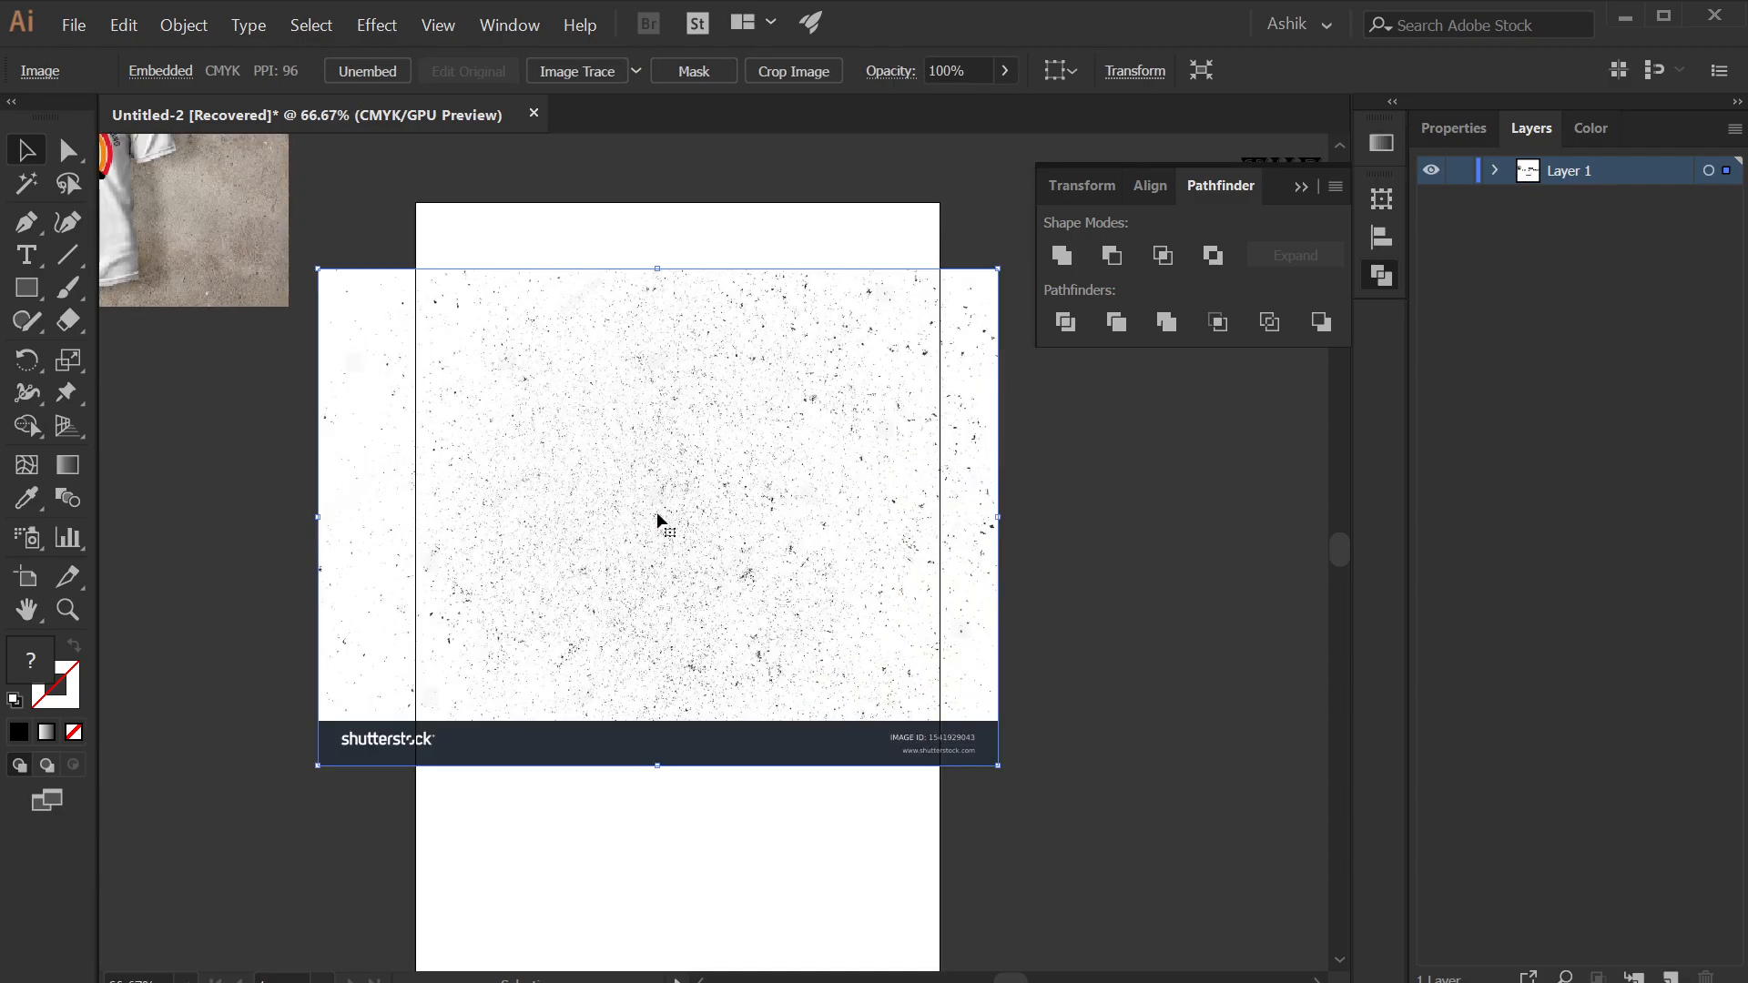
- Cut the resized splatter texture from the artboard so it can be pasted into a mask
{"action": "left_click", "coordinate": [1089, 471]}
{"action": "left_click", "coordinate": [795, 489]}
{"action": "key", "text": "Delete"}
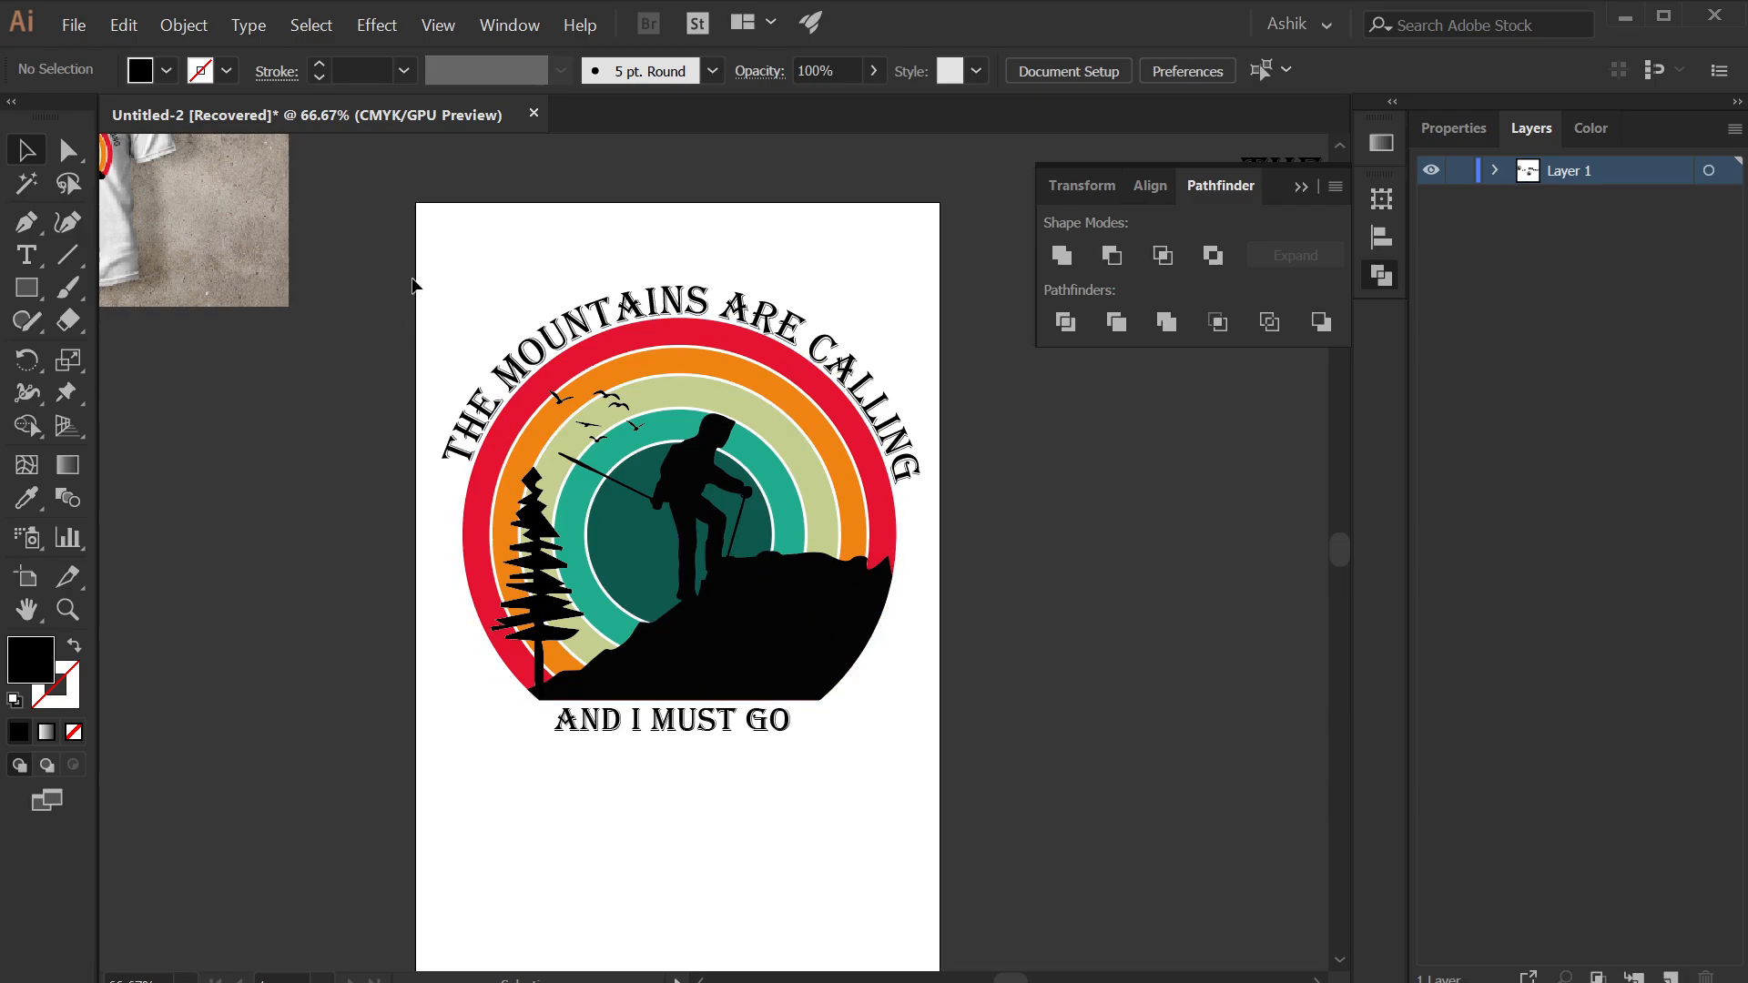
- Convert the curved "THE MOUNTAINS ARE CALLING" text and the "AND I MUST GO" text to outlines
{"action": "left_click", "coordinate": [796, 338]}
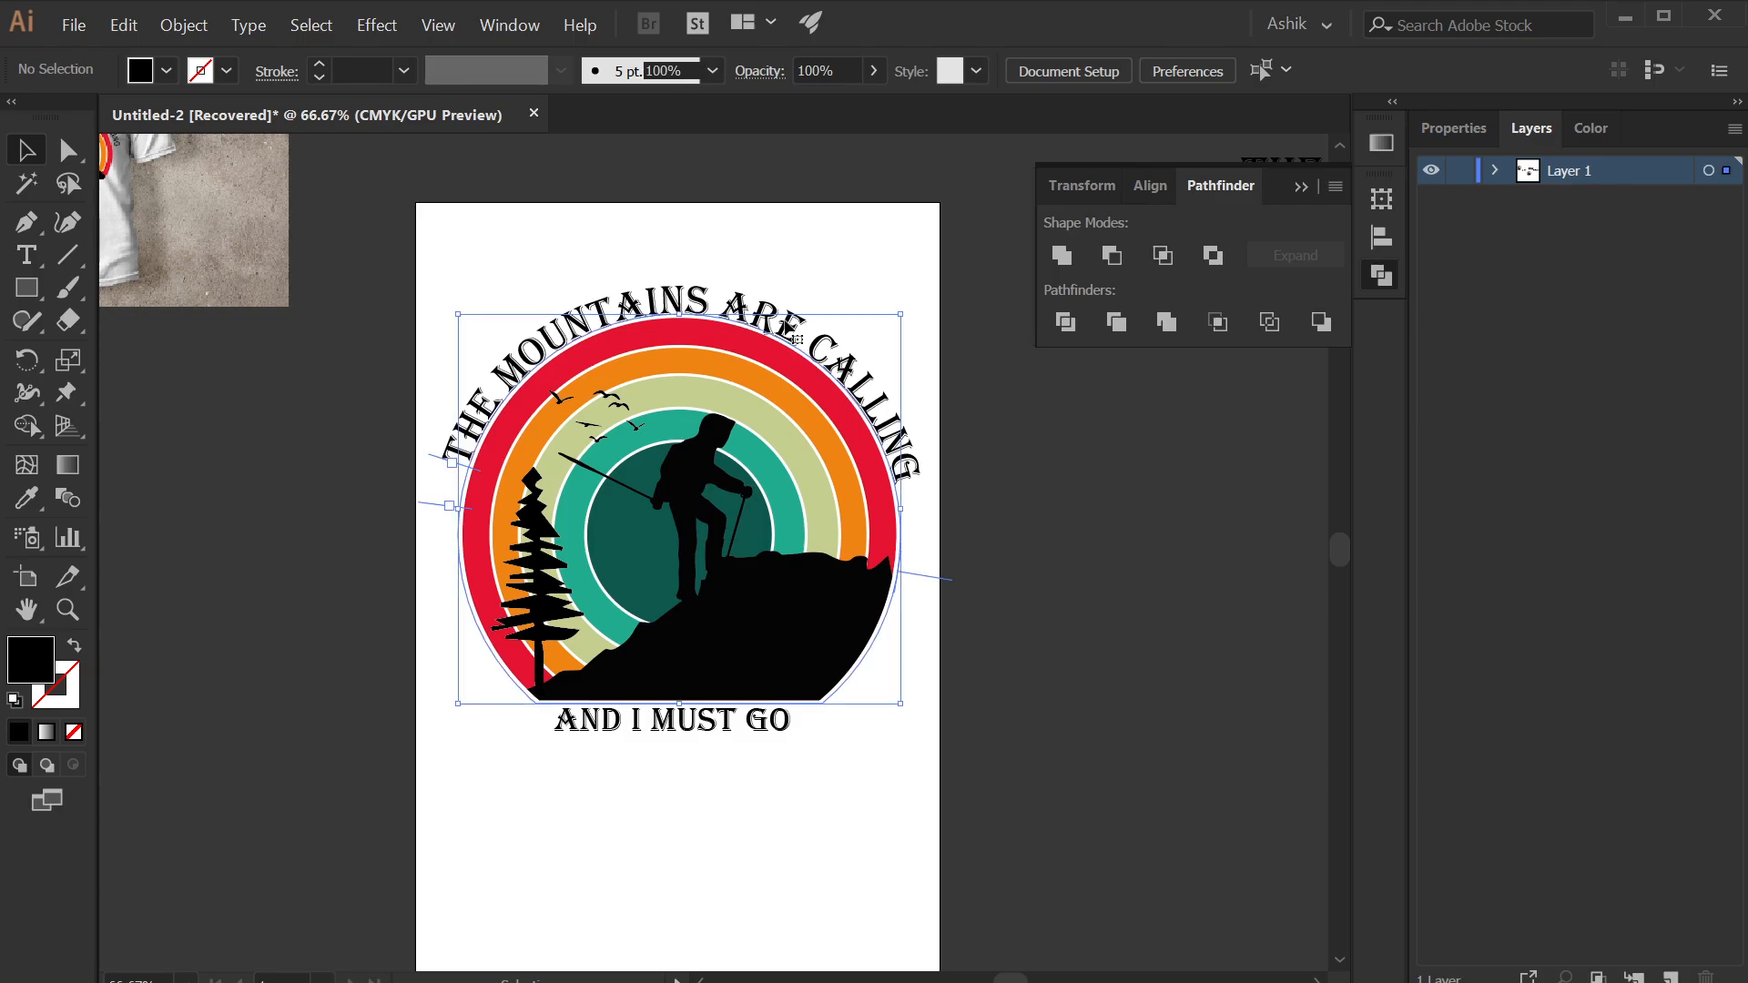
{"action": "right_click", "coordinate": [786, 322]}
{"action": "left_click", "coordinate": [818, 470]}
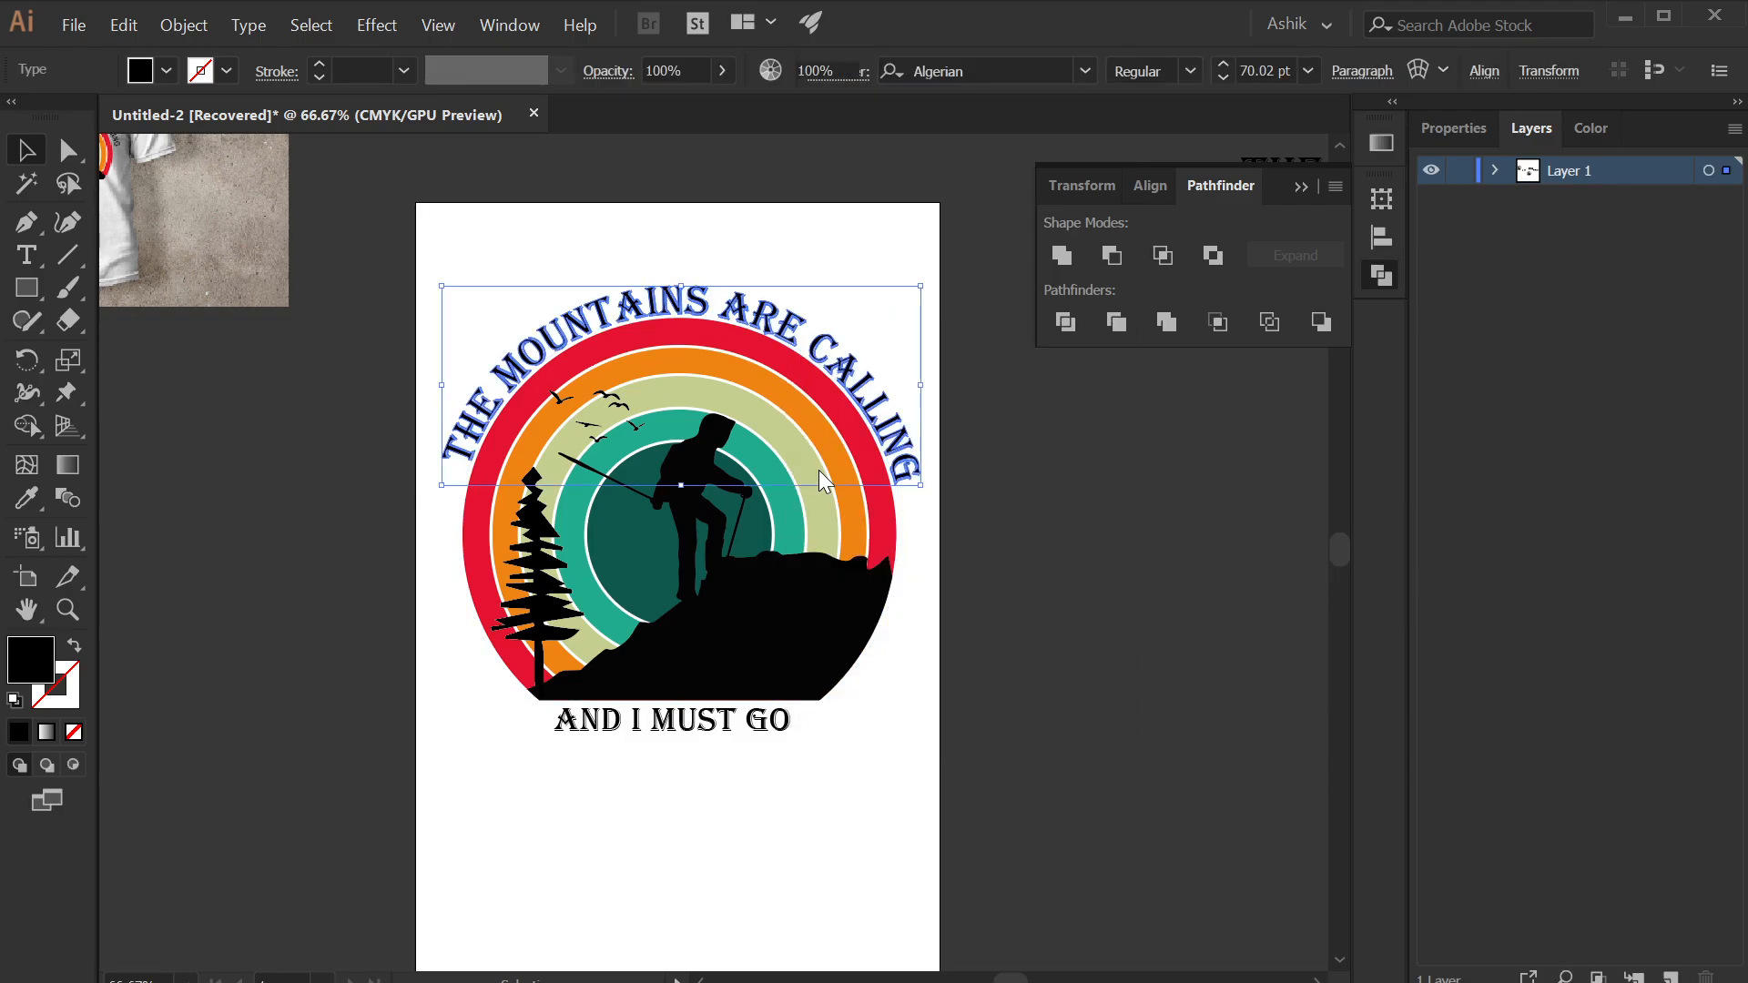
{"action": "left_click", "coordinate": [928, 601]}
{"action": "left_click", "coordinate": [729, 734]}
{"action": "right_click", "coordinate": [730, 732]}
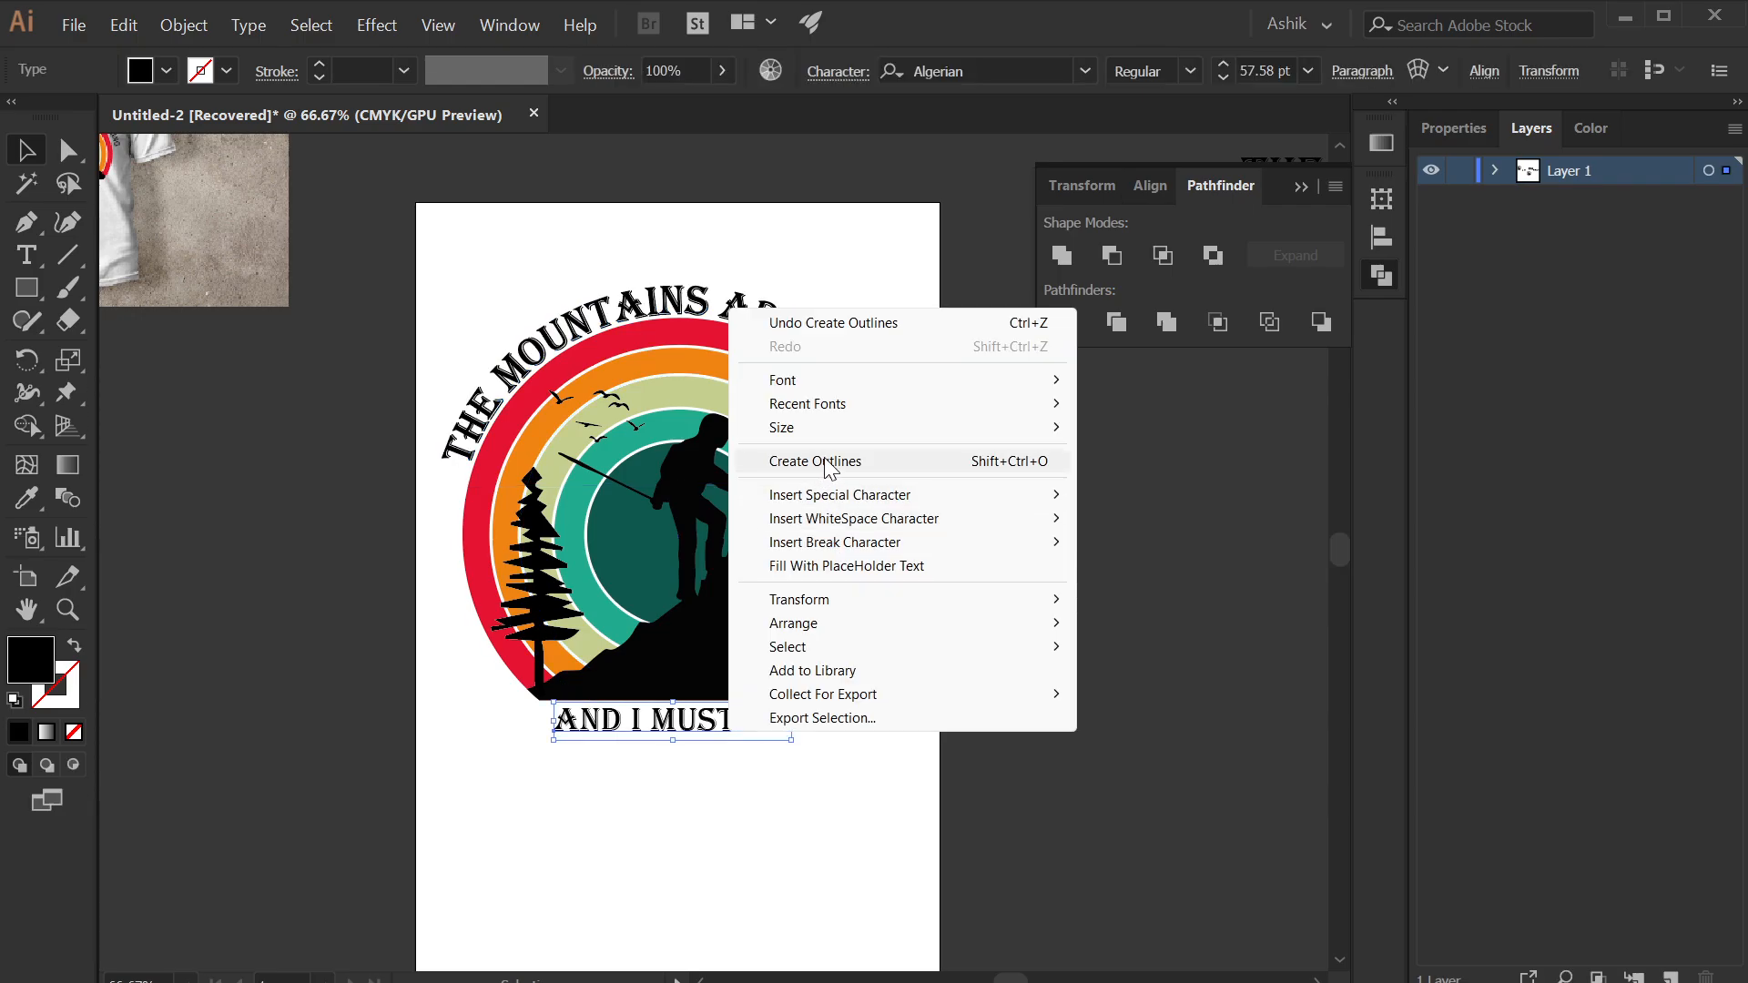
{"action": "left_click", "coordinate": [824, 461]}
- Select the whole hiker artwork, show the Transparency settings, make an opacity mask and turn off its Clip option
{"action": "left_click_drag", "start_coordinate": [366, 199], "coordinate": [952, 846]}
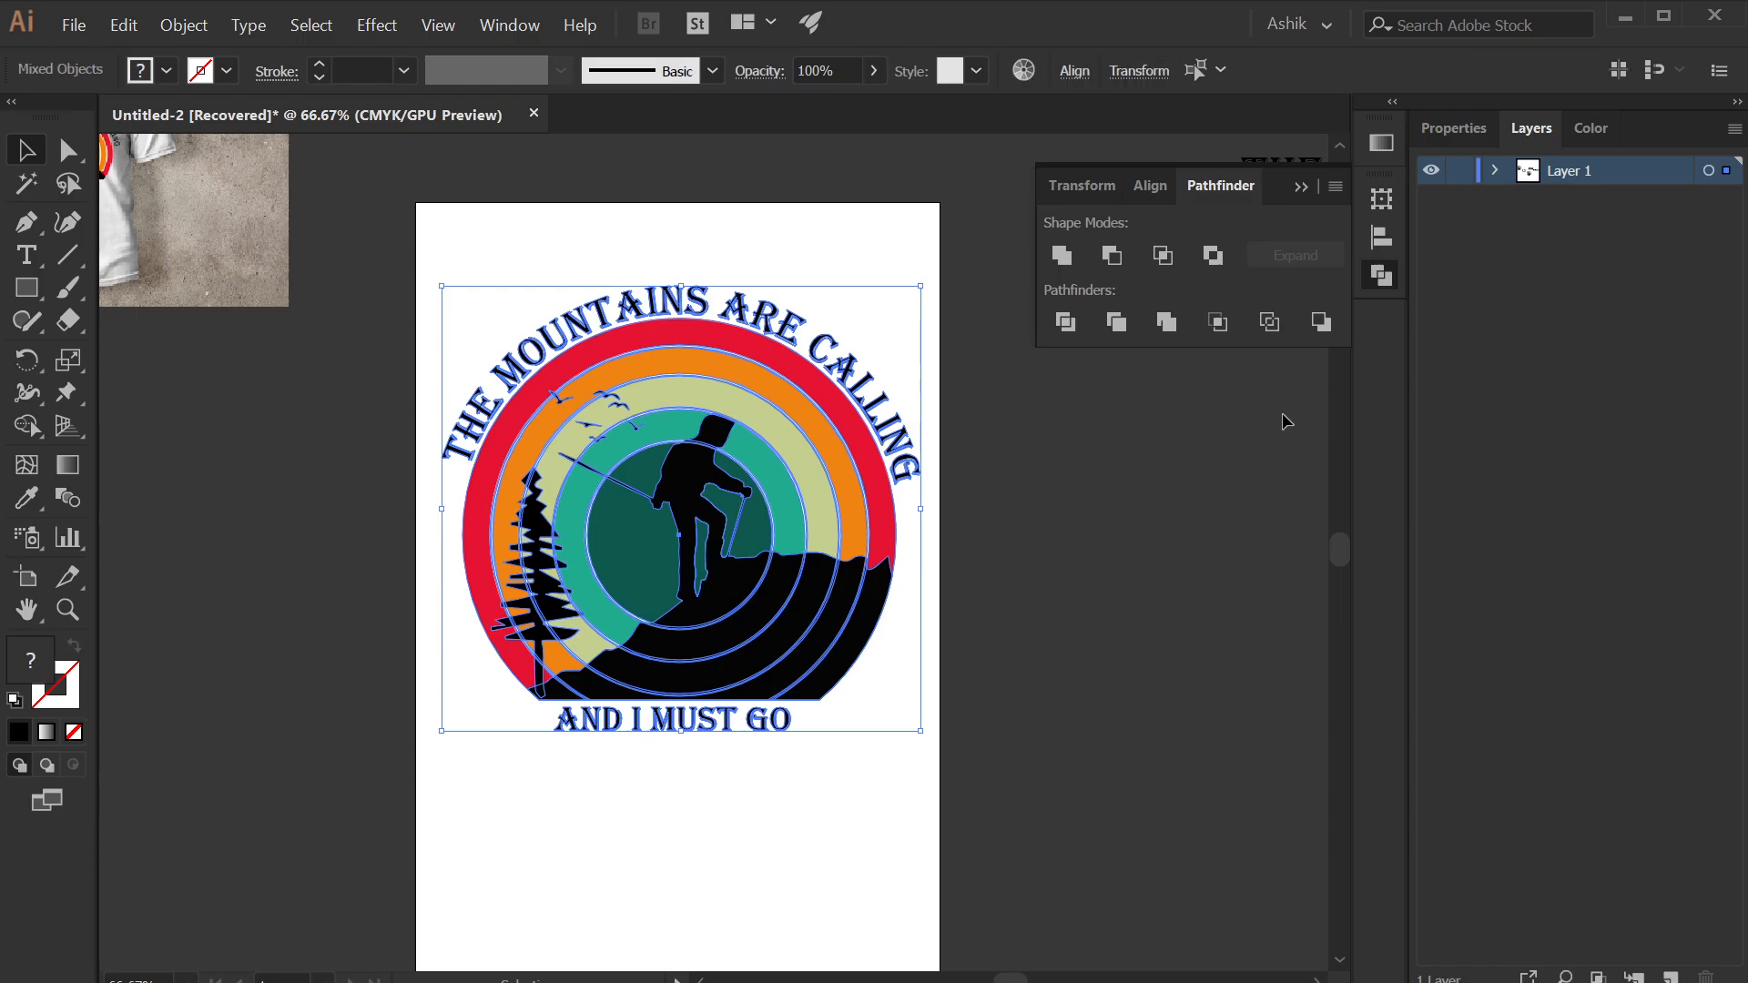
{"action": "left_click", "coordinate": [506, 24]}
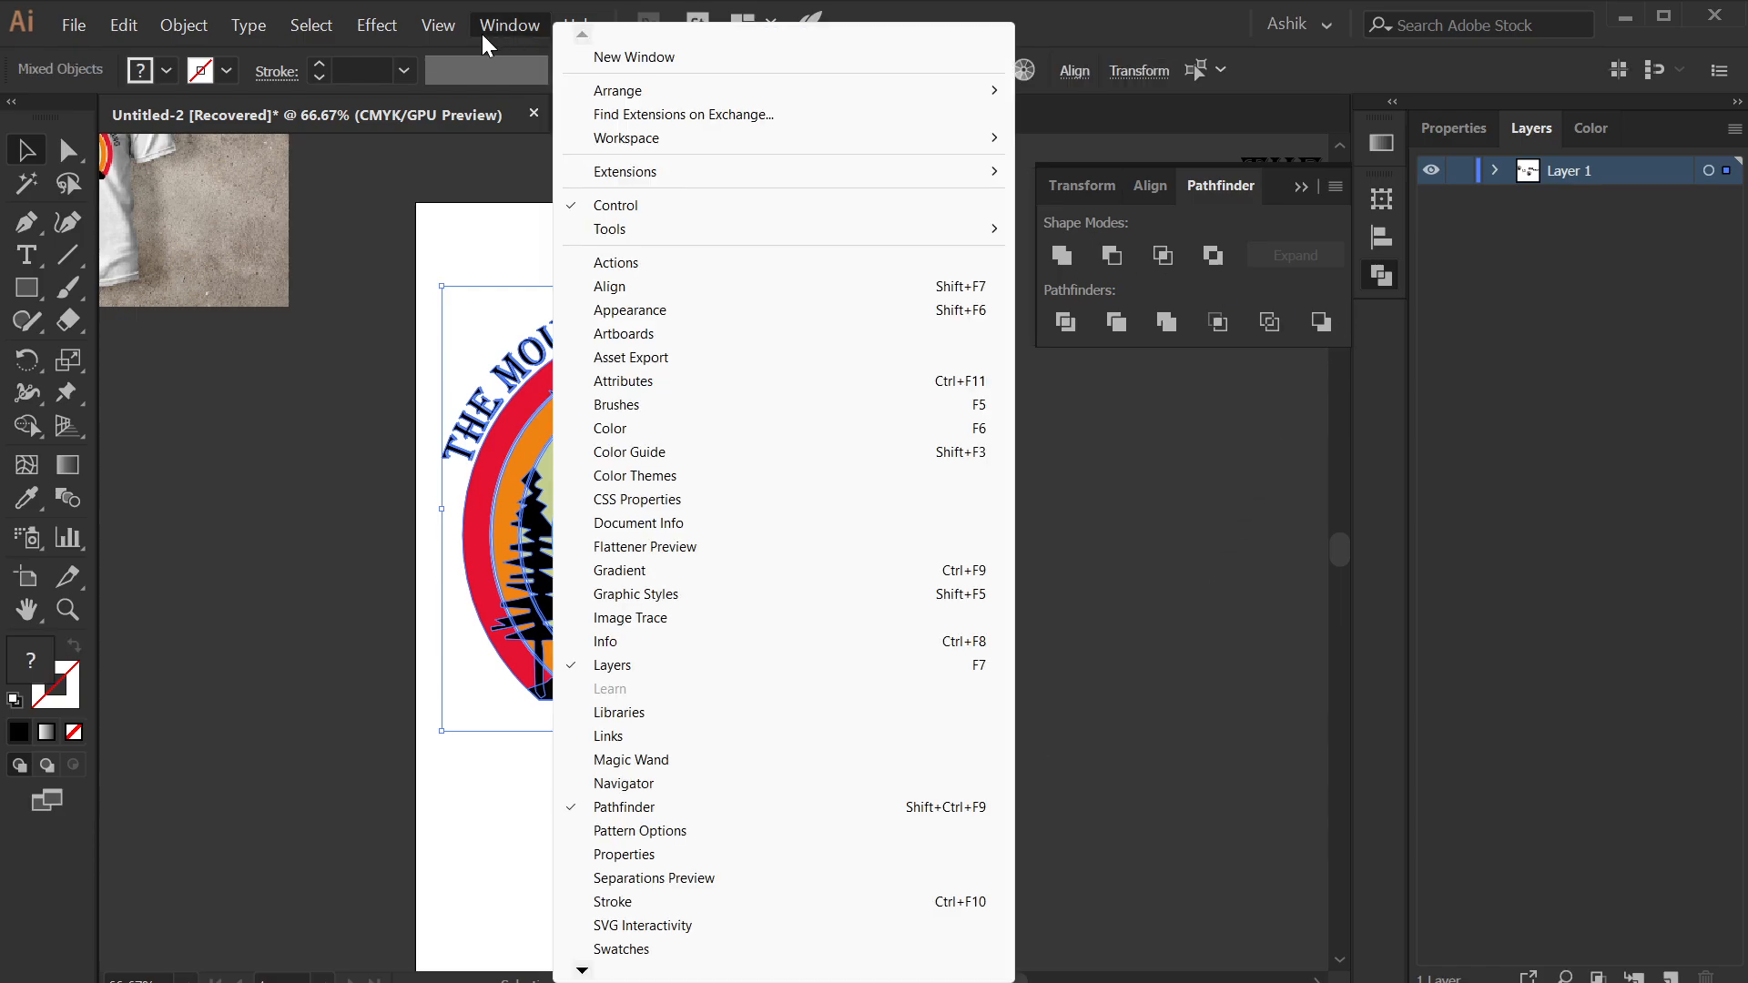
{"action": "mouse_move", "coordinate": [581, 970]}
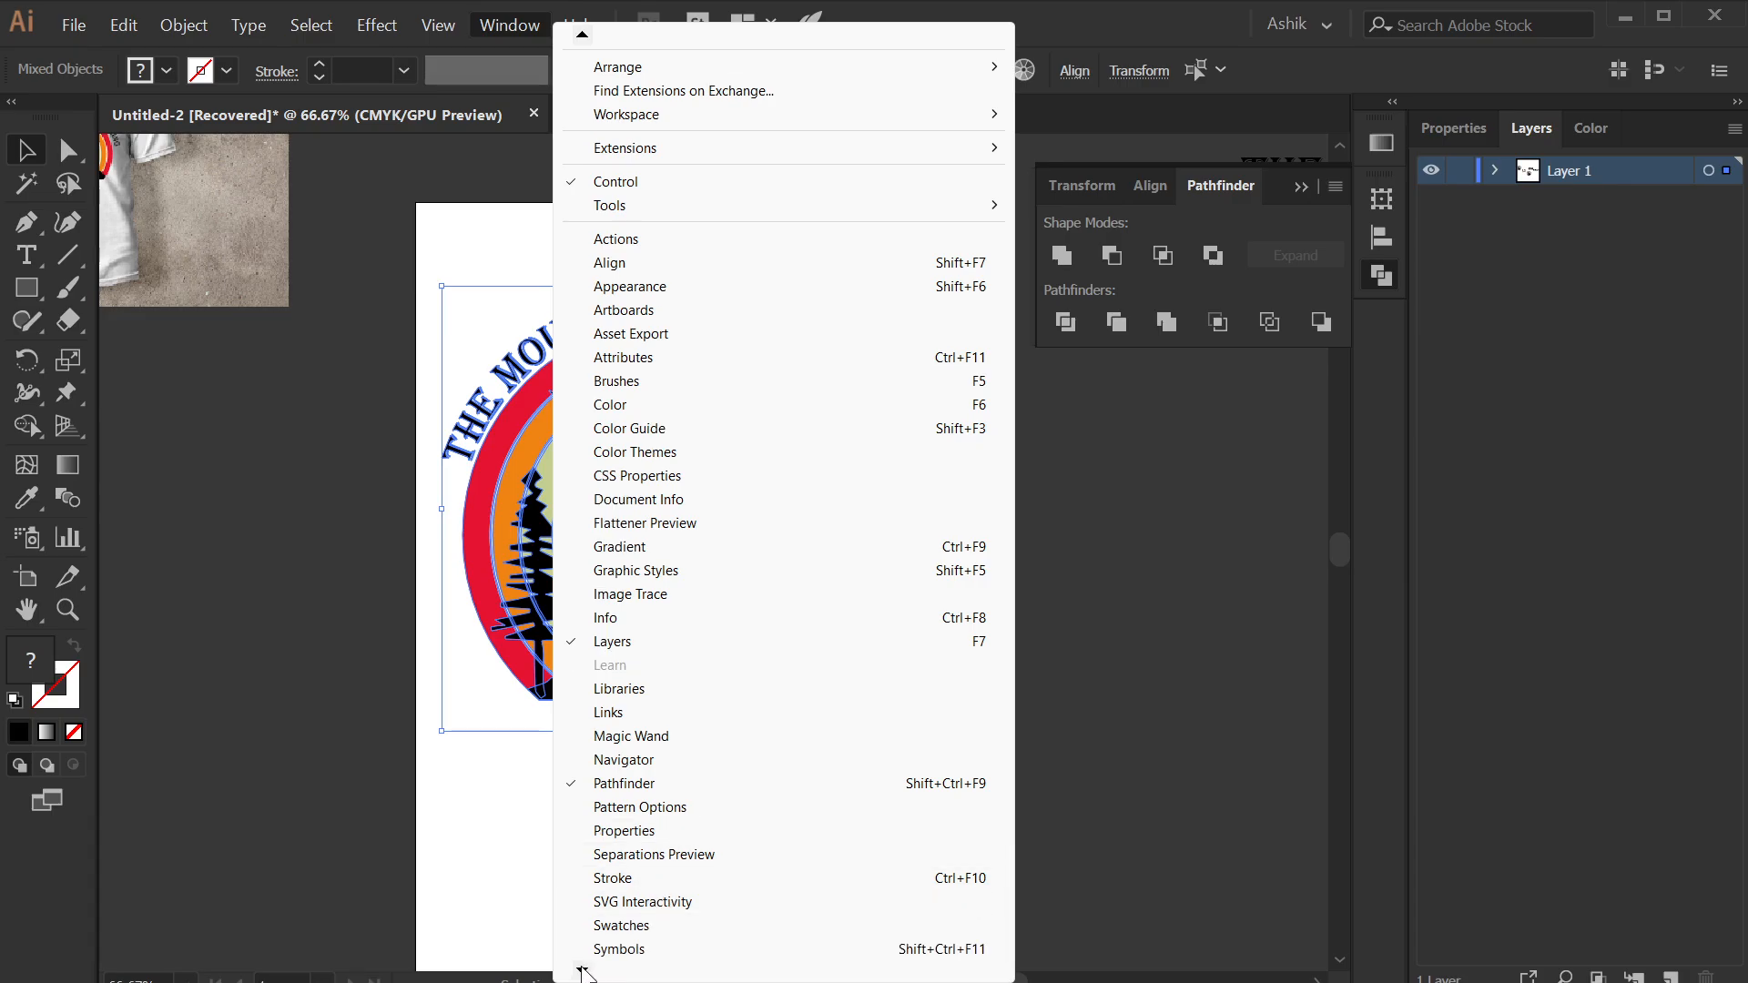
{"action": "mouse_move", "coordinate": [637, 895]}
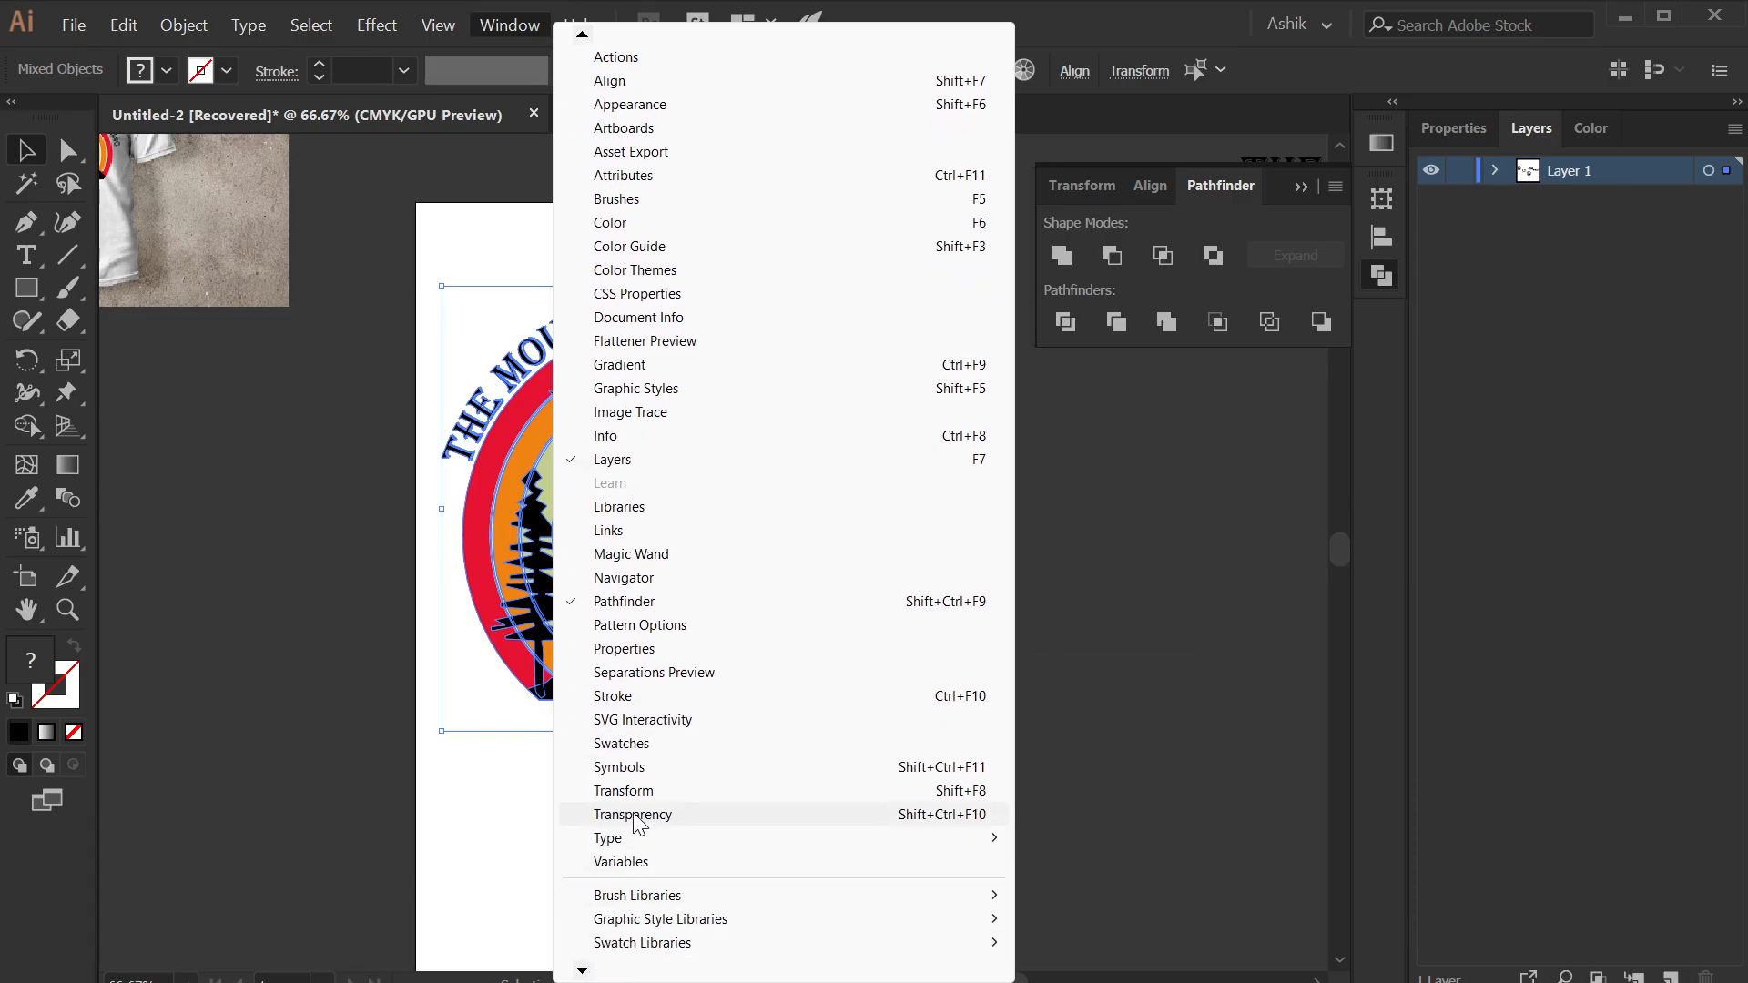
{"action": "left_click", "coordinate": [637, 814]}
{"action": "mouse_move", "coordinate": [957, 172]}
{"action": "left_mouse_down"}
{"action": "mouse_move", "coordinate": [1204, 446]}
{"action": "mouse_move", "coordinate": [1264, 467]}
{"action": "left_mouse_up"}
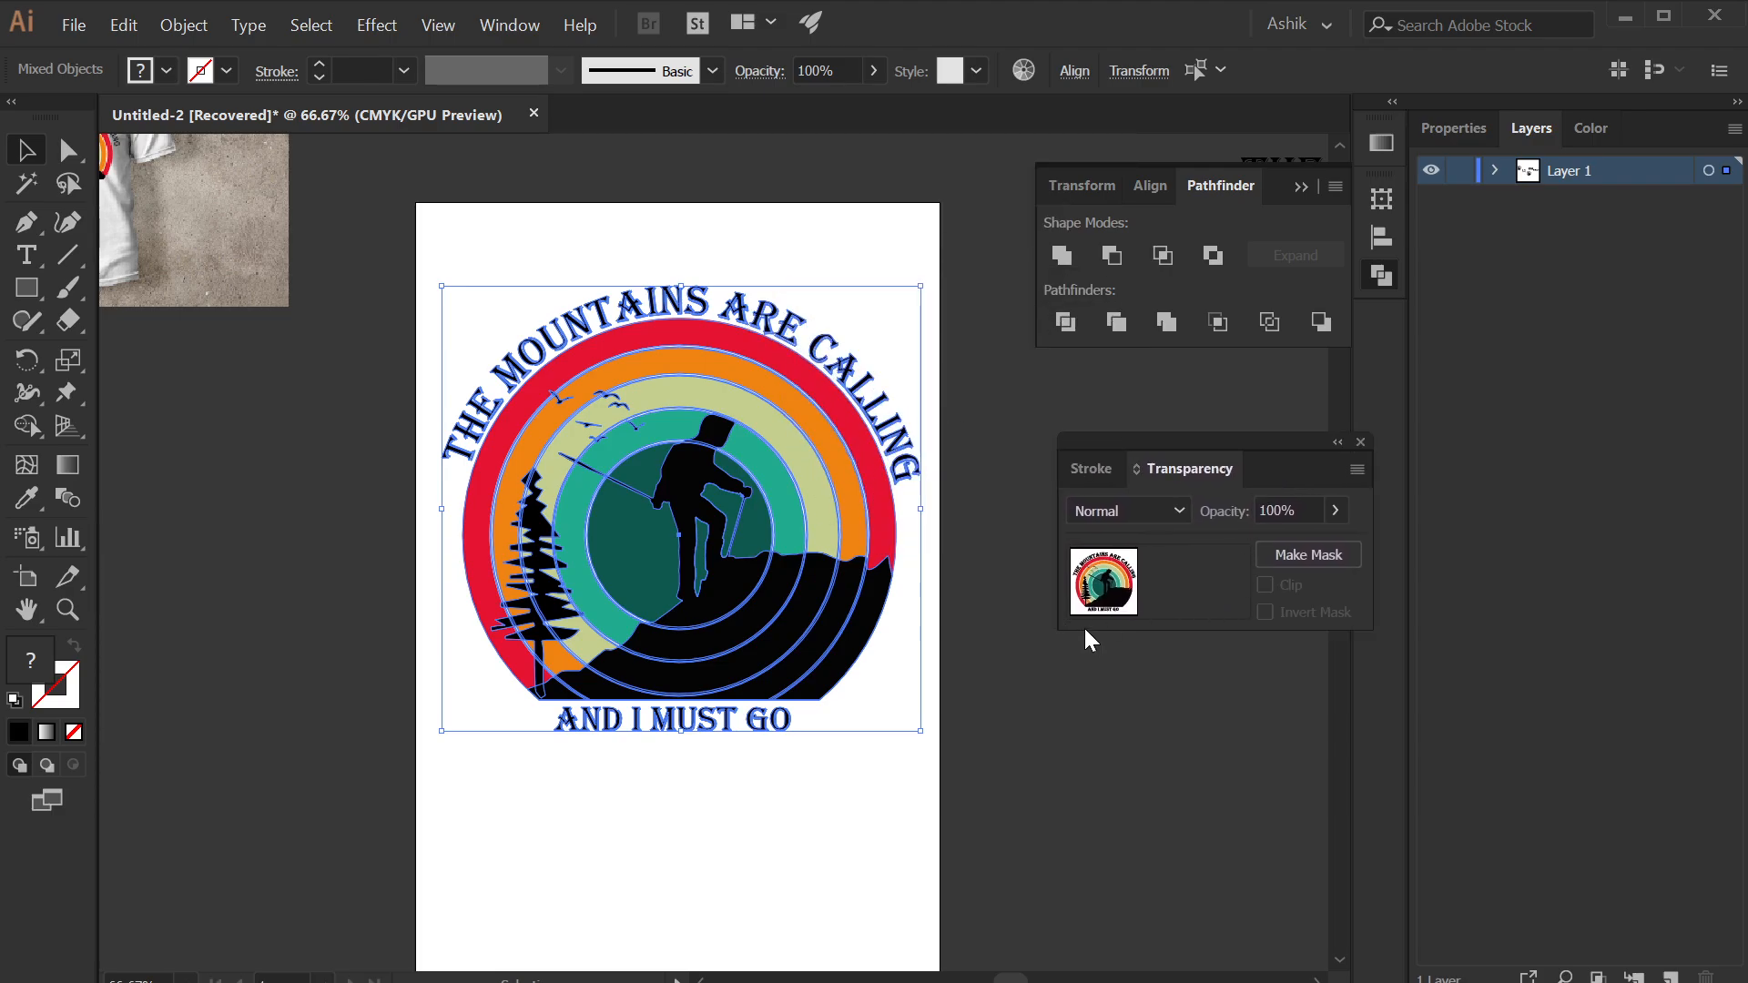
{"action": "left_click", "coordinate": [1298, 558]}
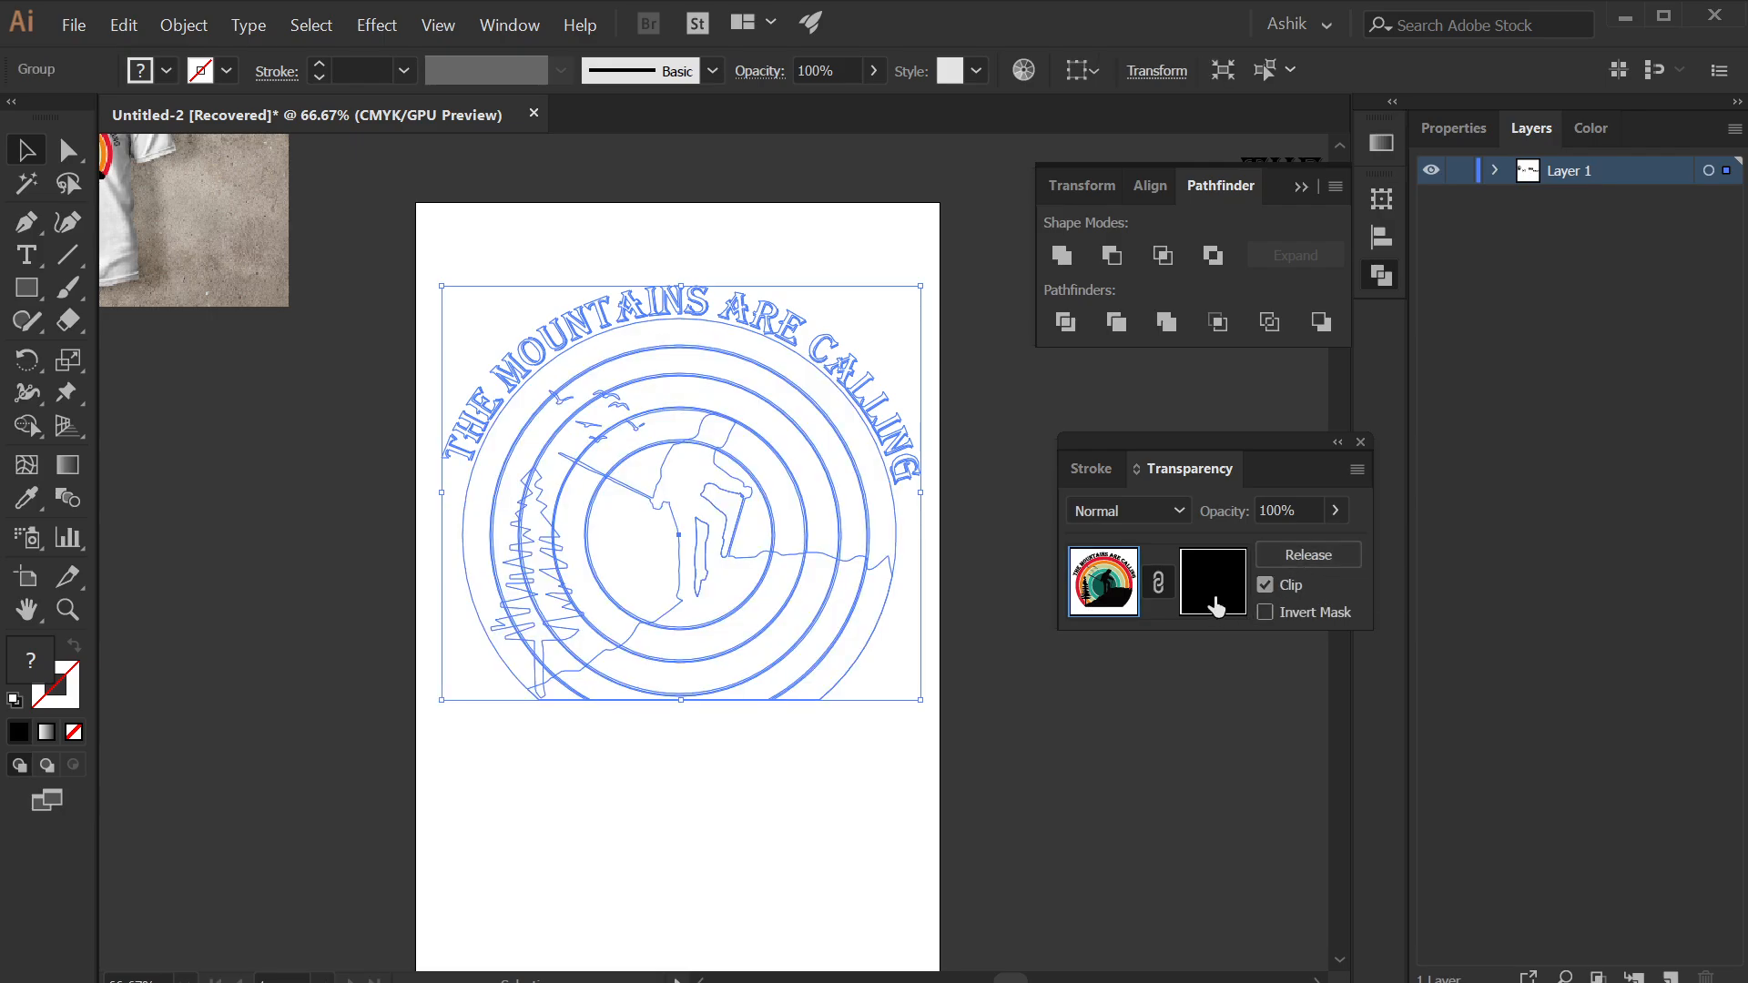
{"action": "left_click", "coordinate": [1266, 585]}
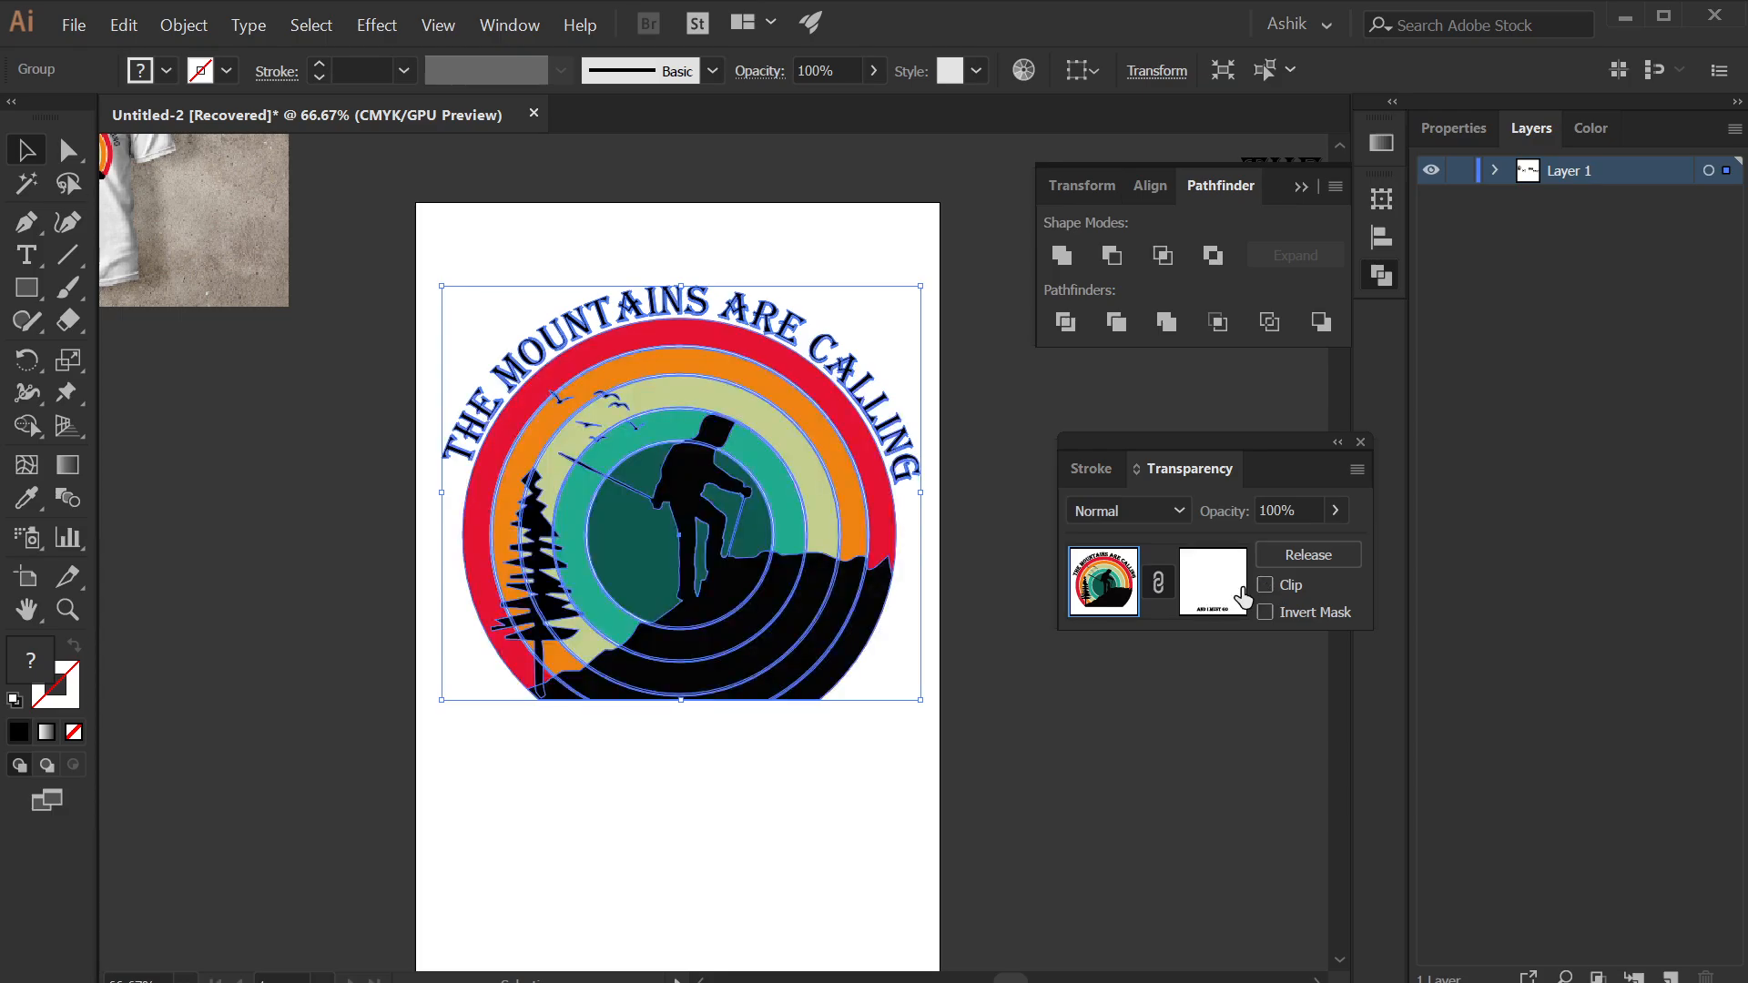
- Paste the splatter texture into the opacity mask, scale it down slightly and shift it sideways over the design
{"action": "left_click", "coordinate": [1228, 595]}
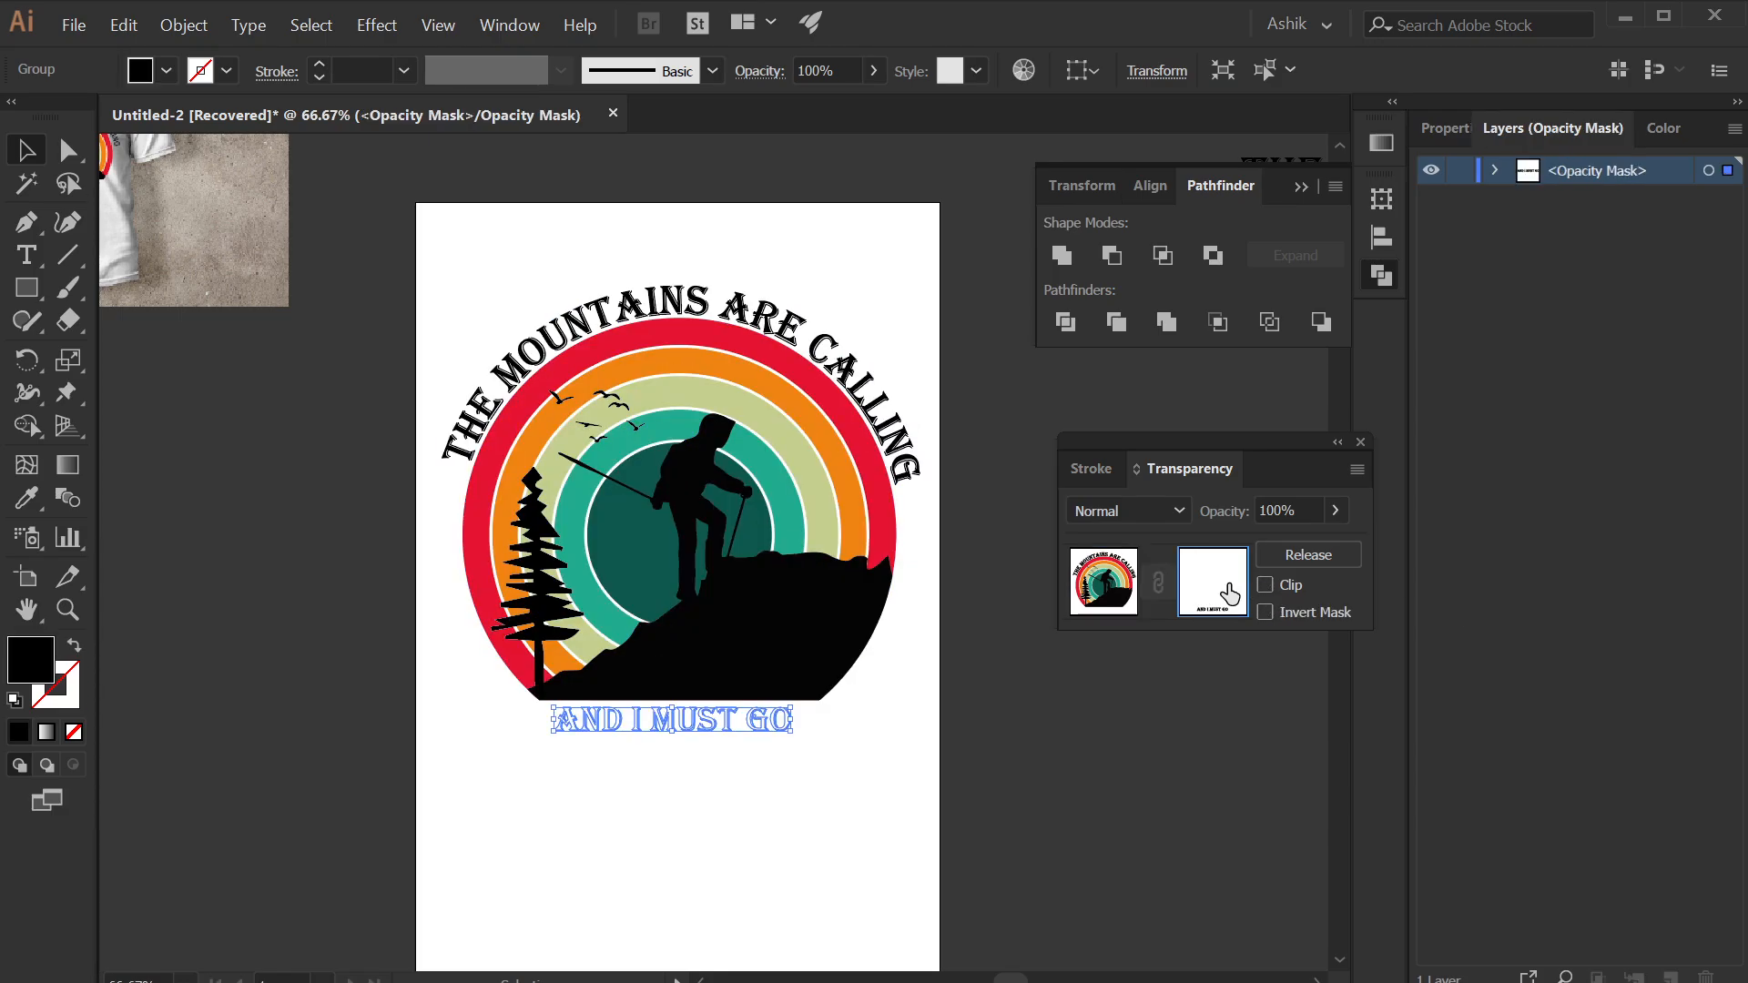
{"action": "key", "text": "ctrl+v"}
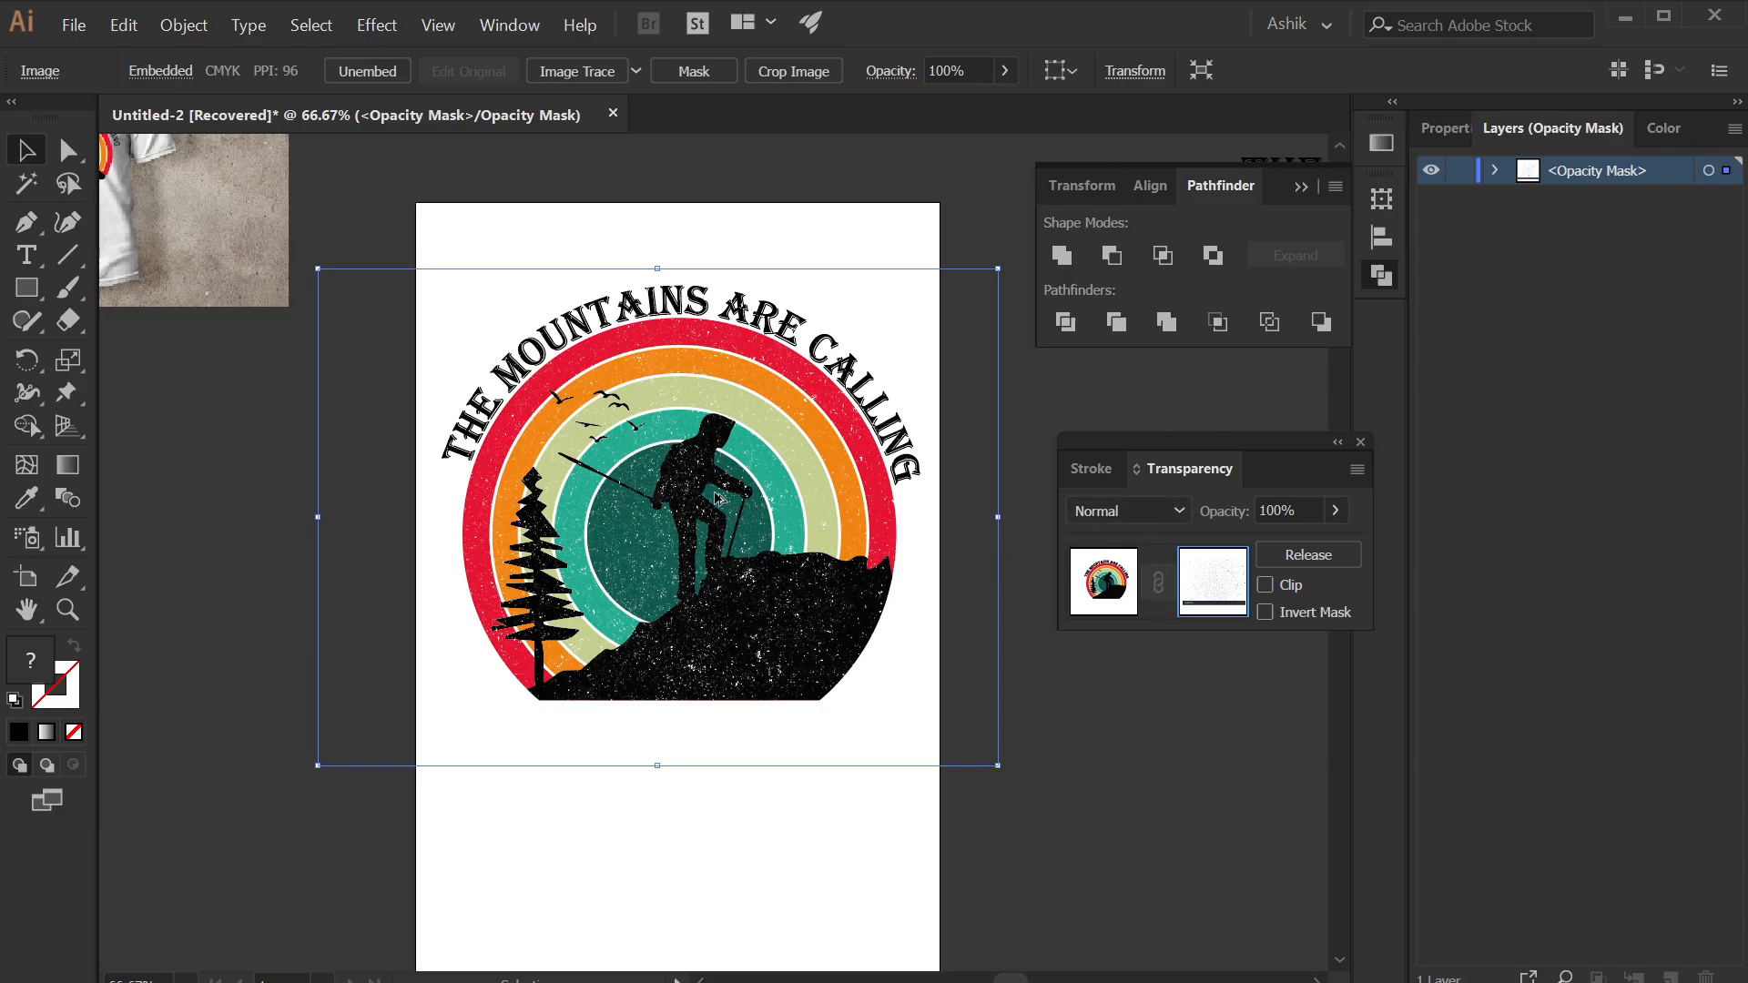
{"action": "scroll", "coordinate": [716, 498], "scroll_direction": "up", "scroll_amount": 3}
{"action": "scroll", "coordinate": [715, 519], "scroll_direction": "down", "scroll_amount": 2}
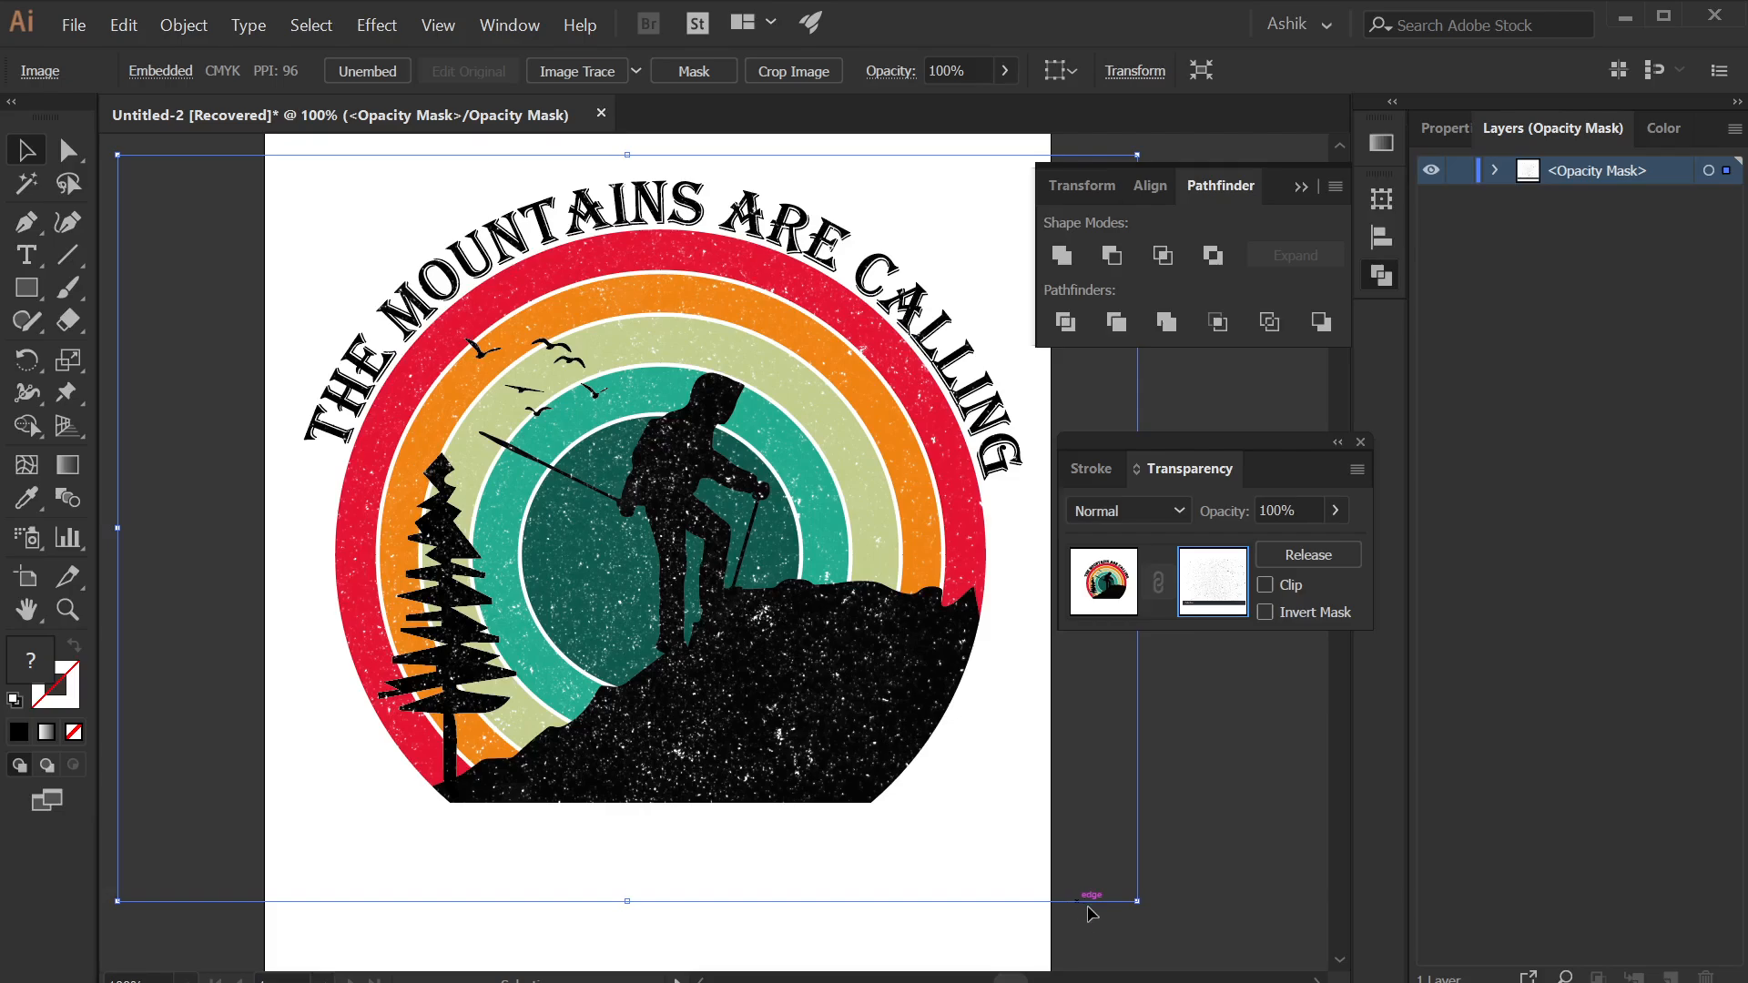
{"action": "left_click_drag", "start_coordinate": [1137, 903], "coordinate": [1088, 867]}
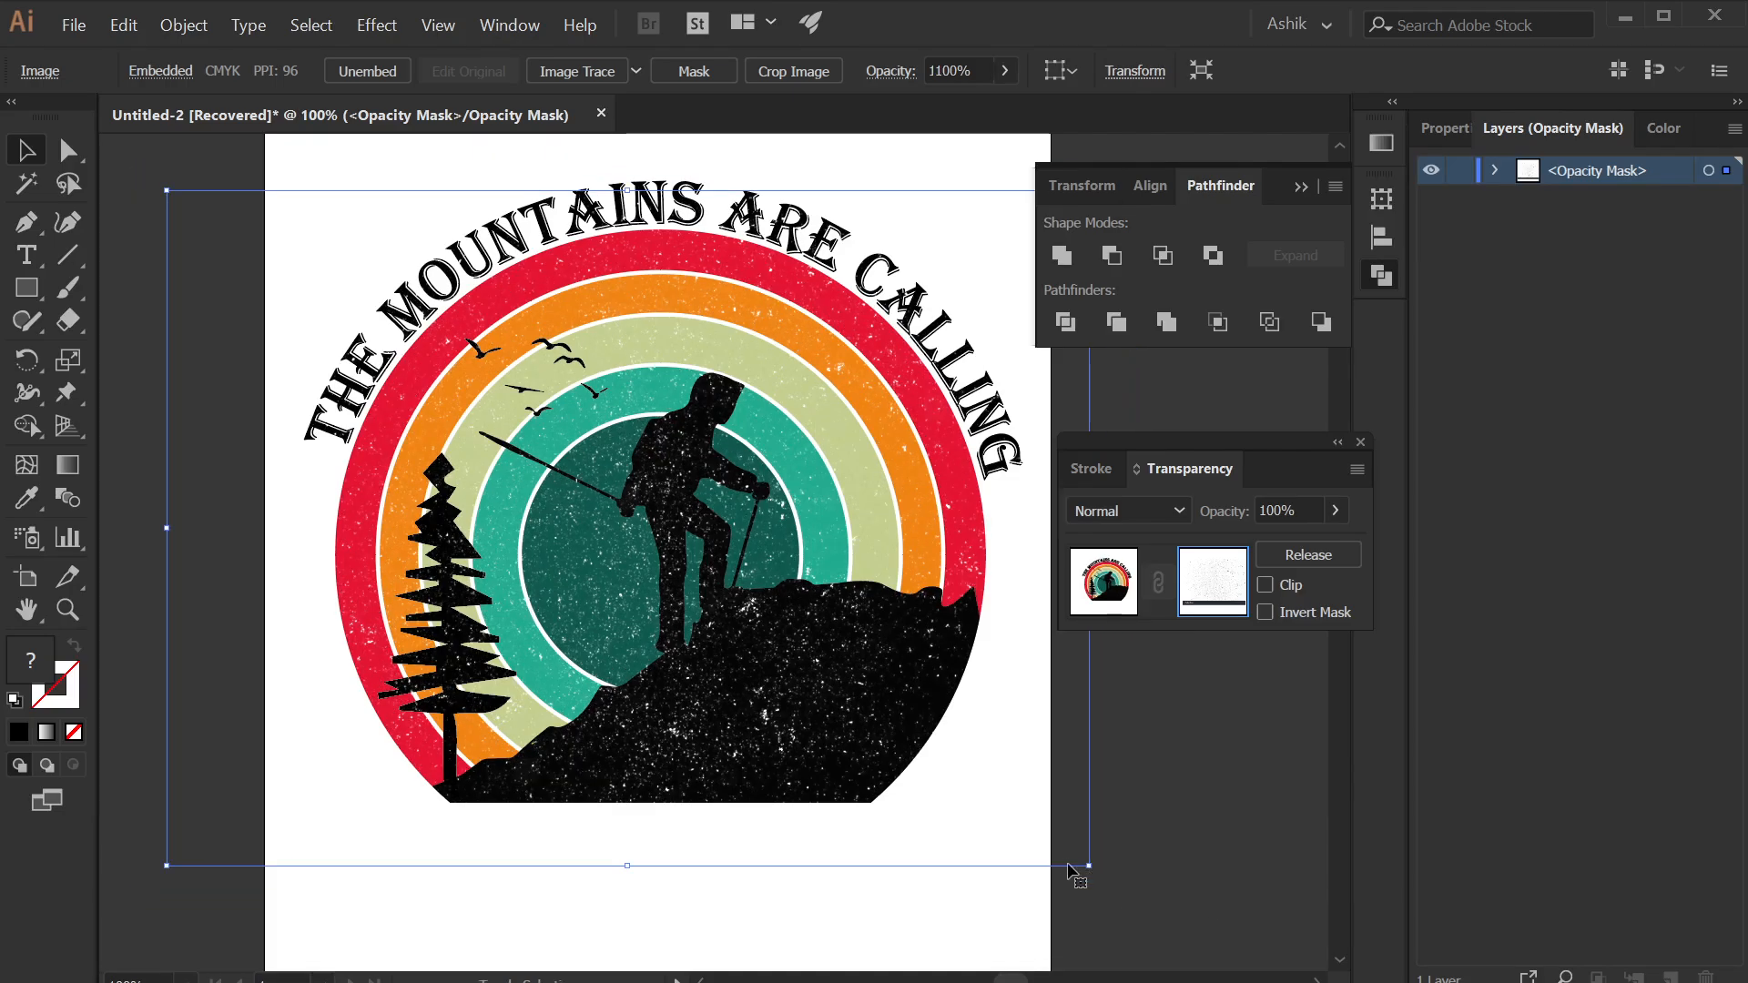
{"action": "left_click_drag", "start_coordinate": [905, 794], "coordinate": [690, 769]}
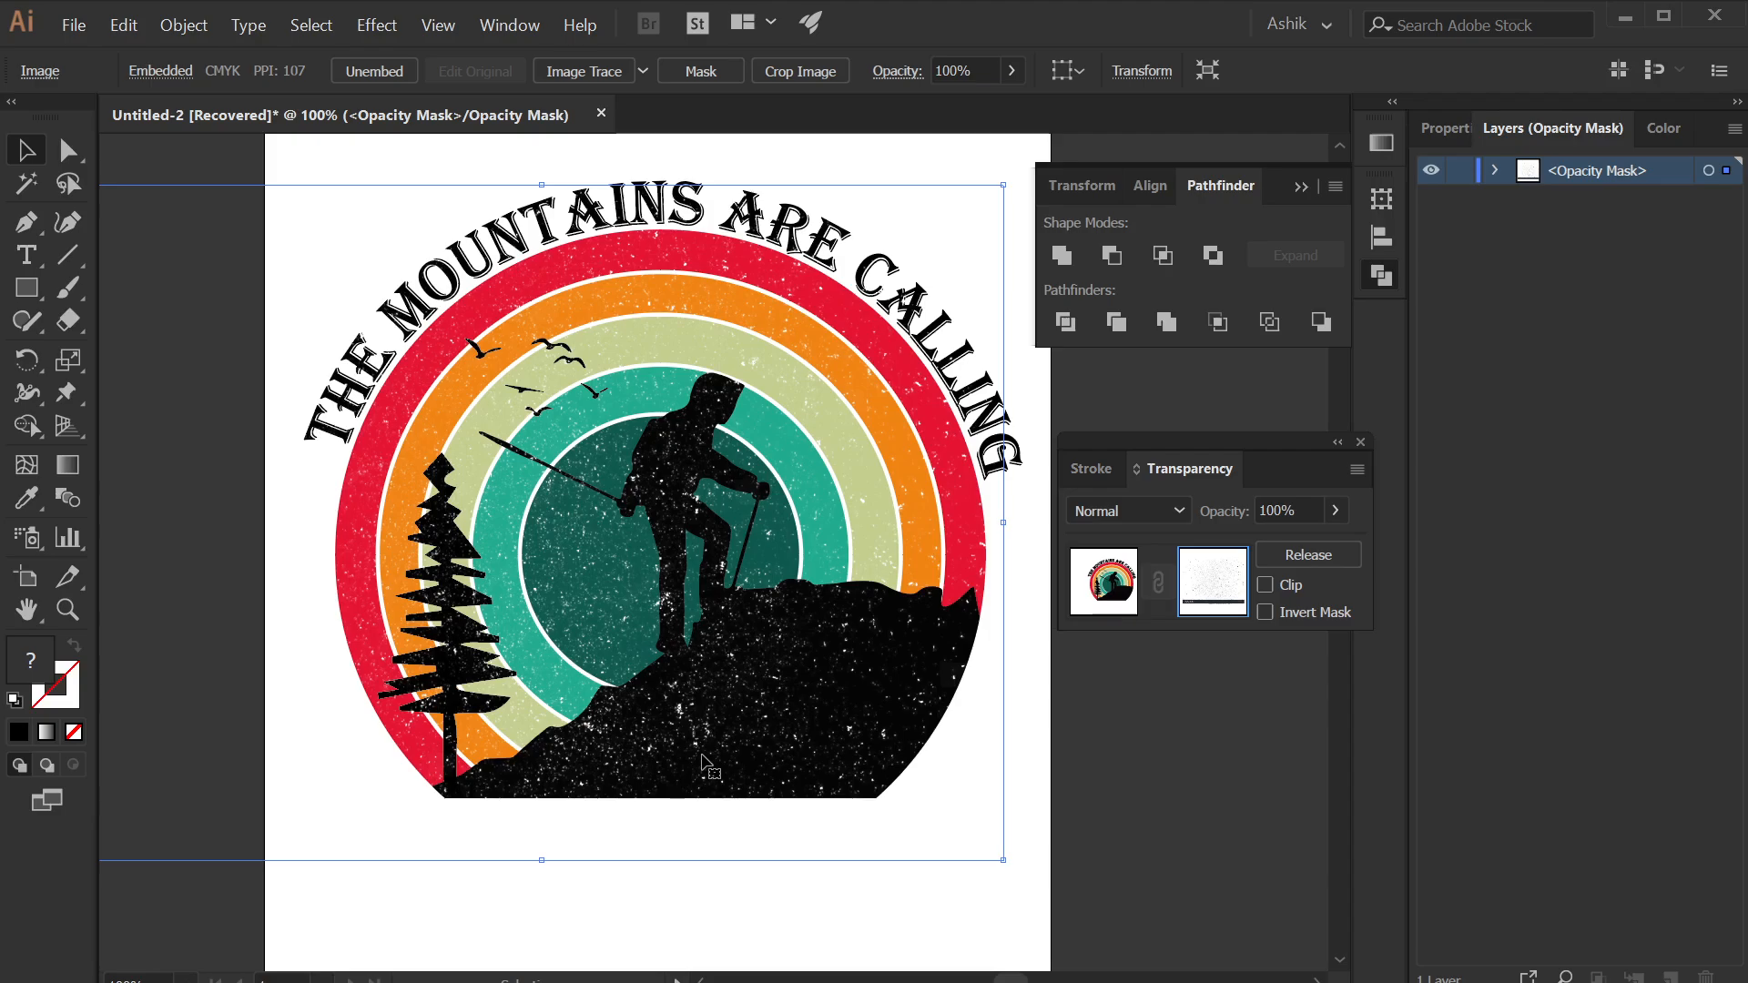
- Deselect the mask texture, collapse the Pathfinder and Transparency settings, and move the collapsed Transparency group clear of the artwork
{"action": "left_click", "coordinate": [1134, 790]}
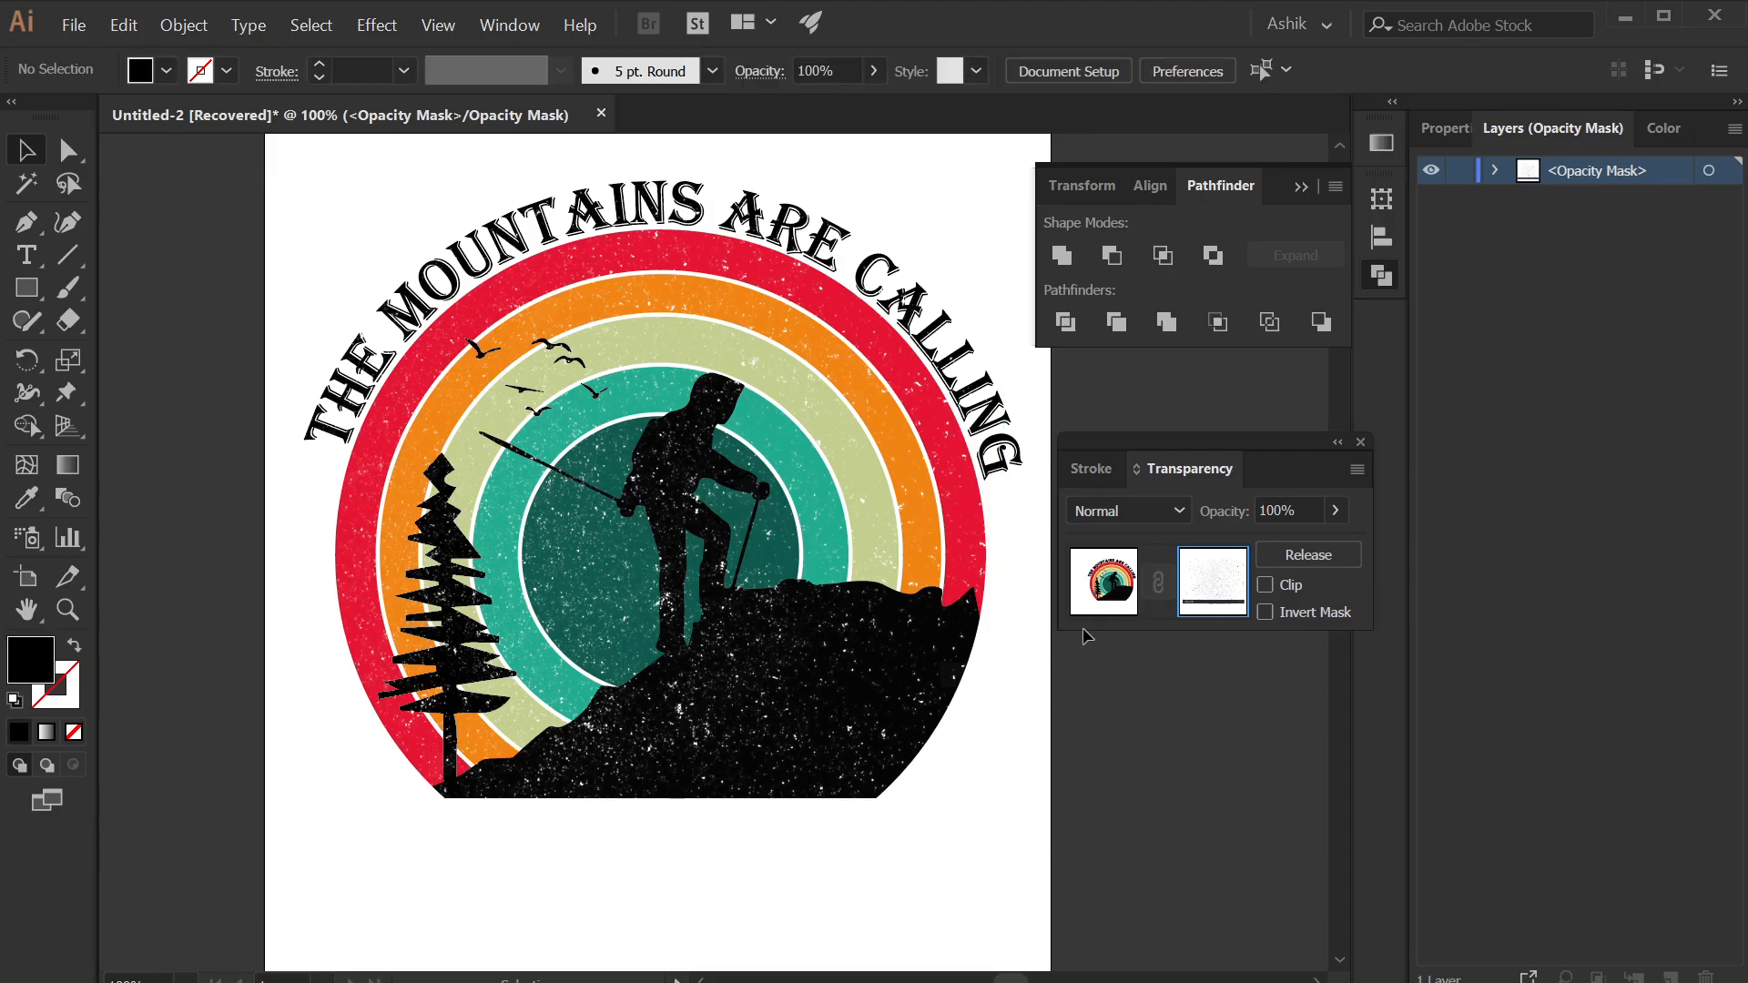
{"action": "left_click", "coordinate": [1301, 186]}
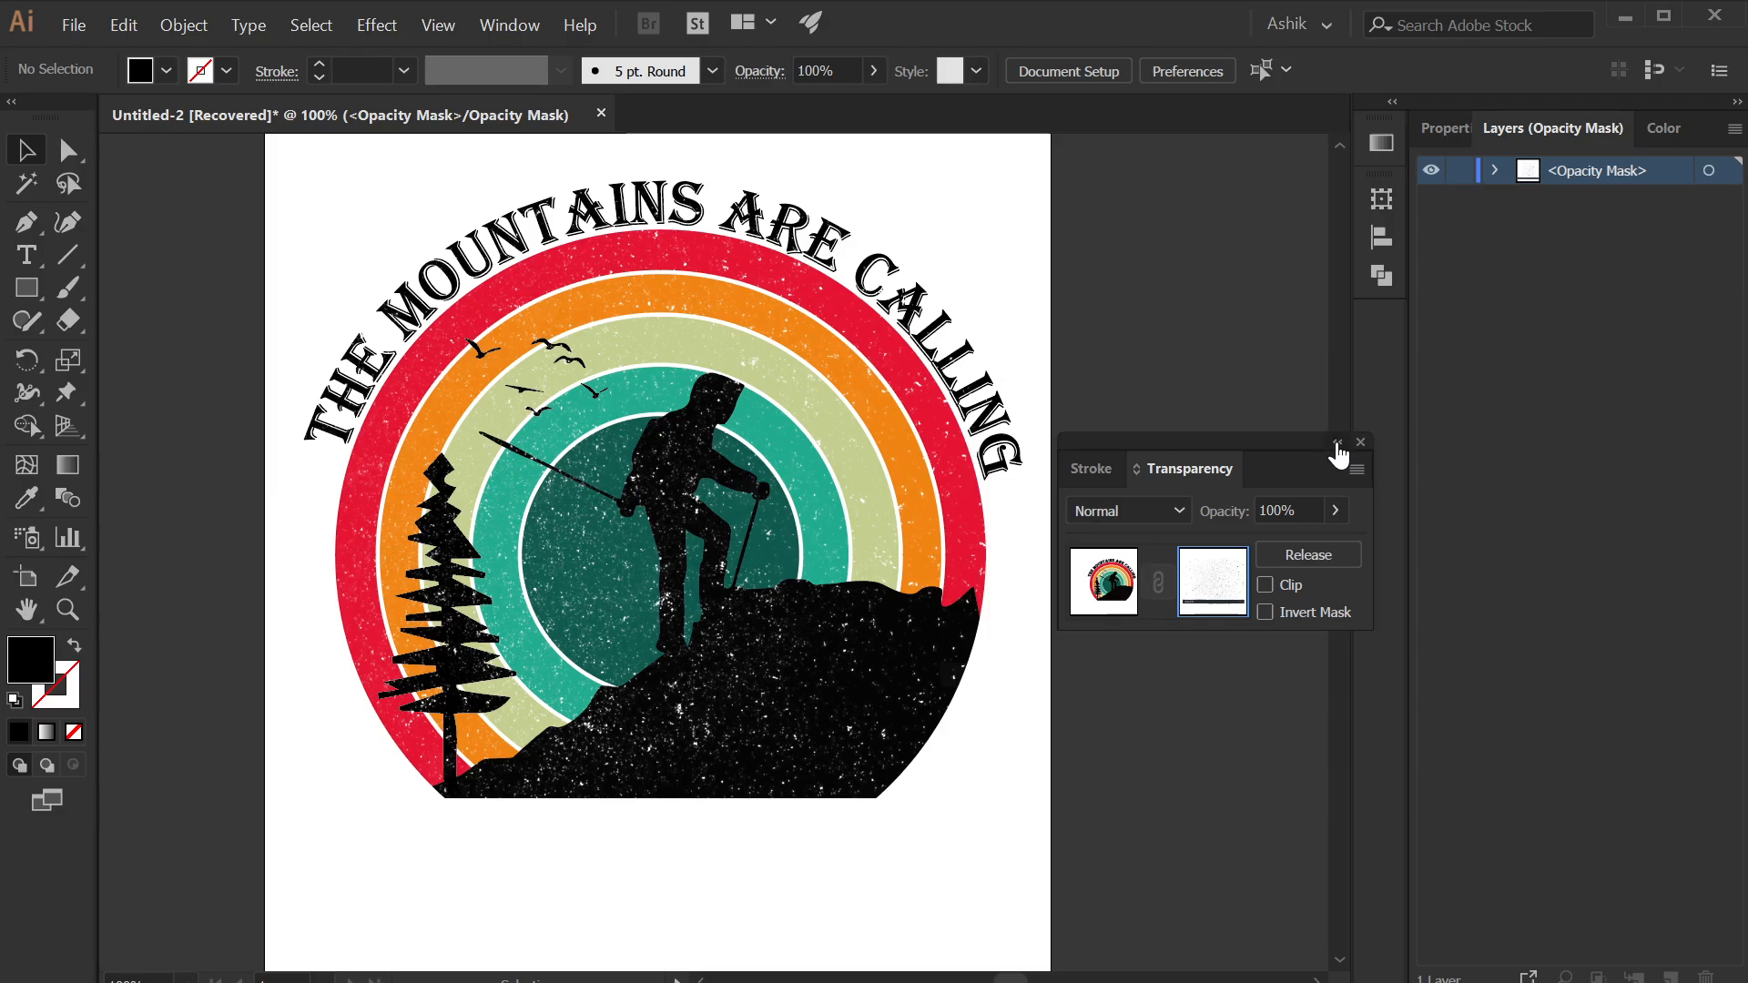
{"action": "left_click", "coordinate": [1336, 443]}
{"action": "key", "text": "ctrl+minus"}
{"action": "key", "text": "ctrl+minus"}
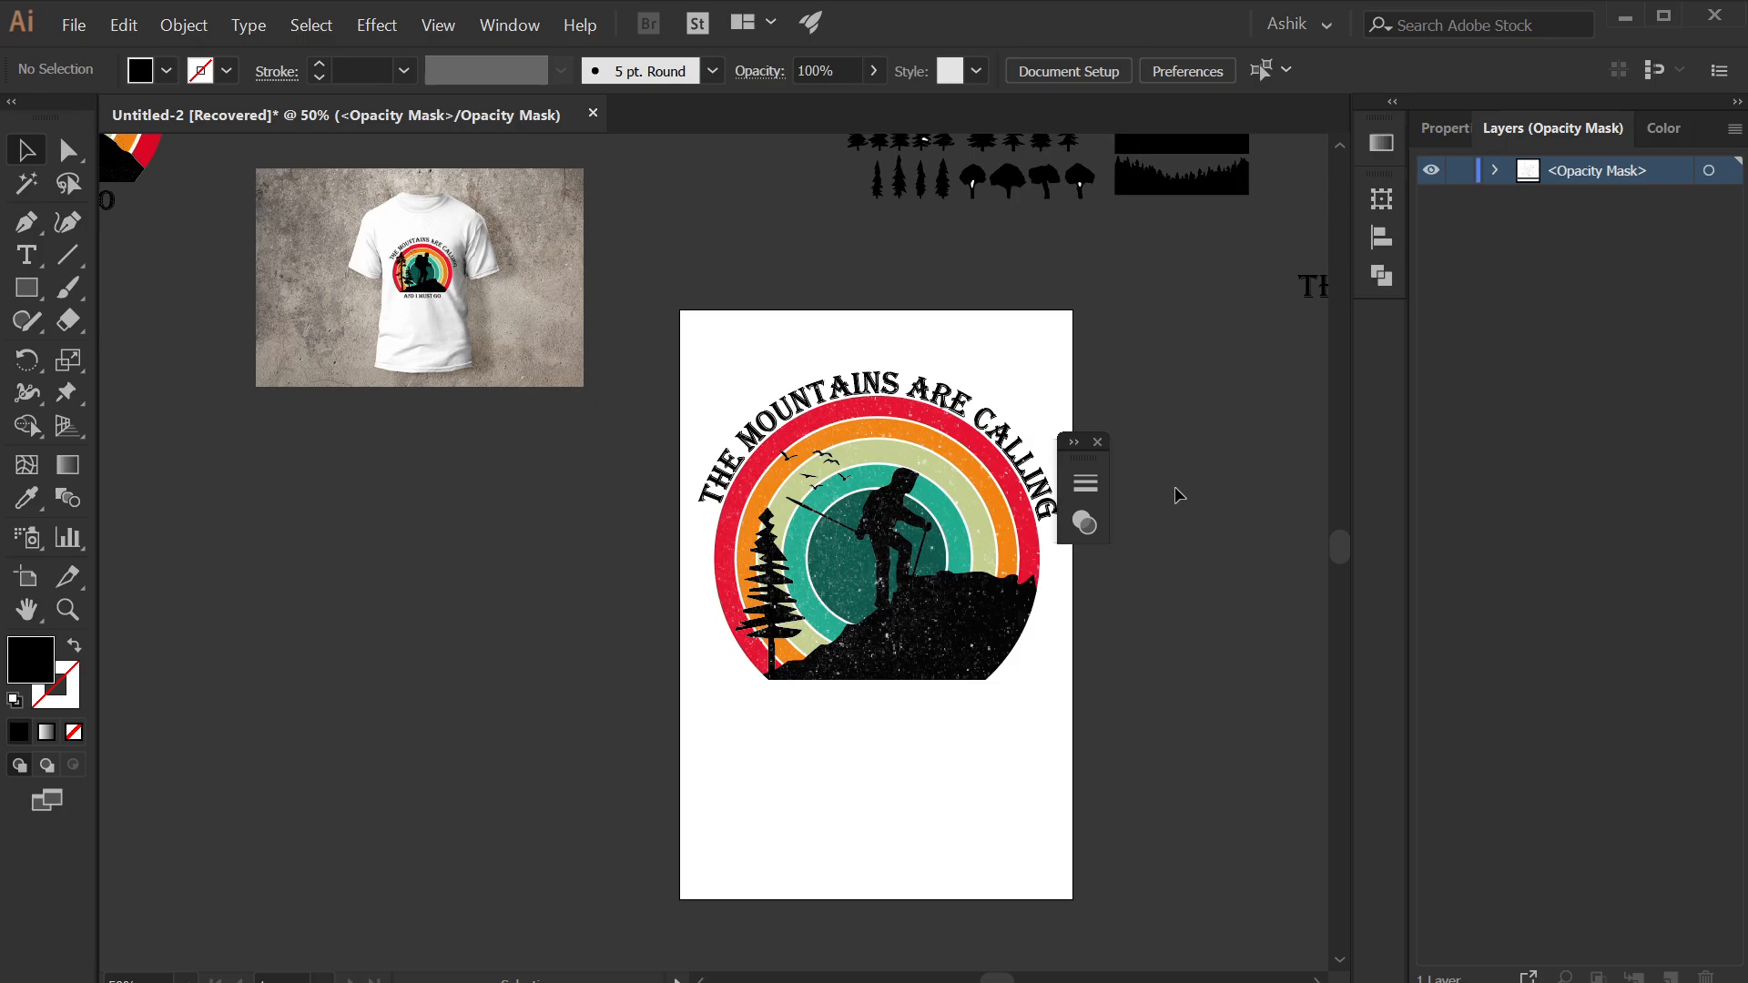
{"action": "left_click_drag", "start_coordinate": [1087, 461], "coordinate": [1248, 441]}
{"action": "key", "text": "alt"}
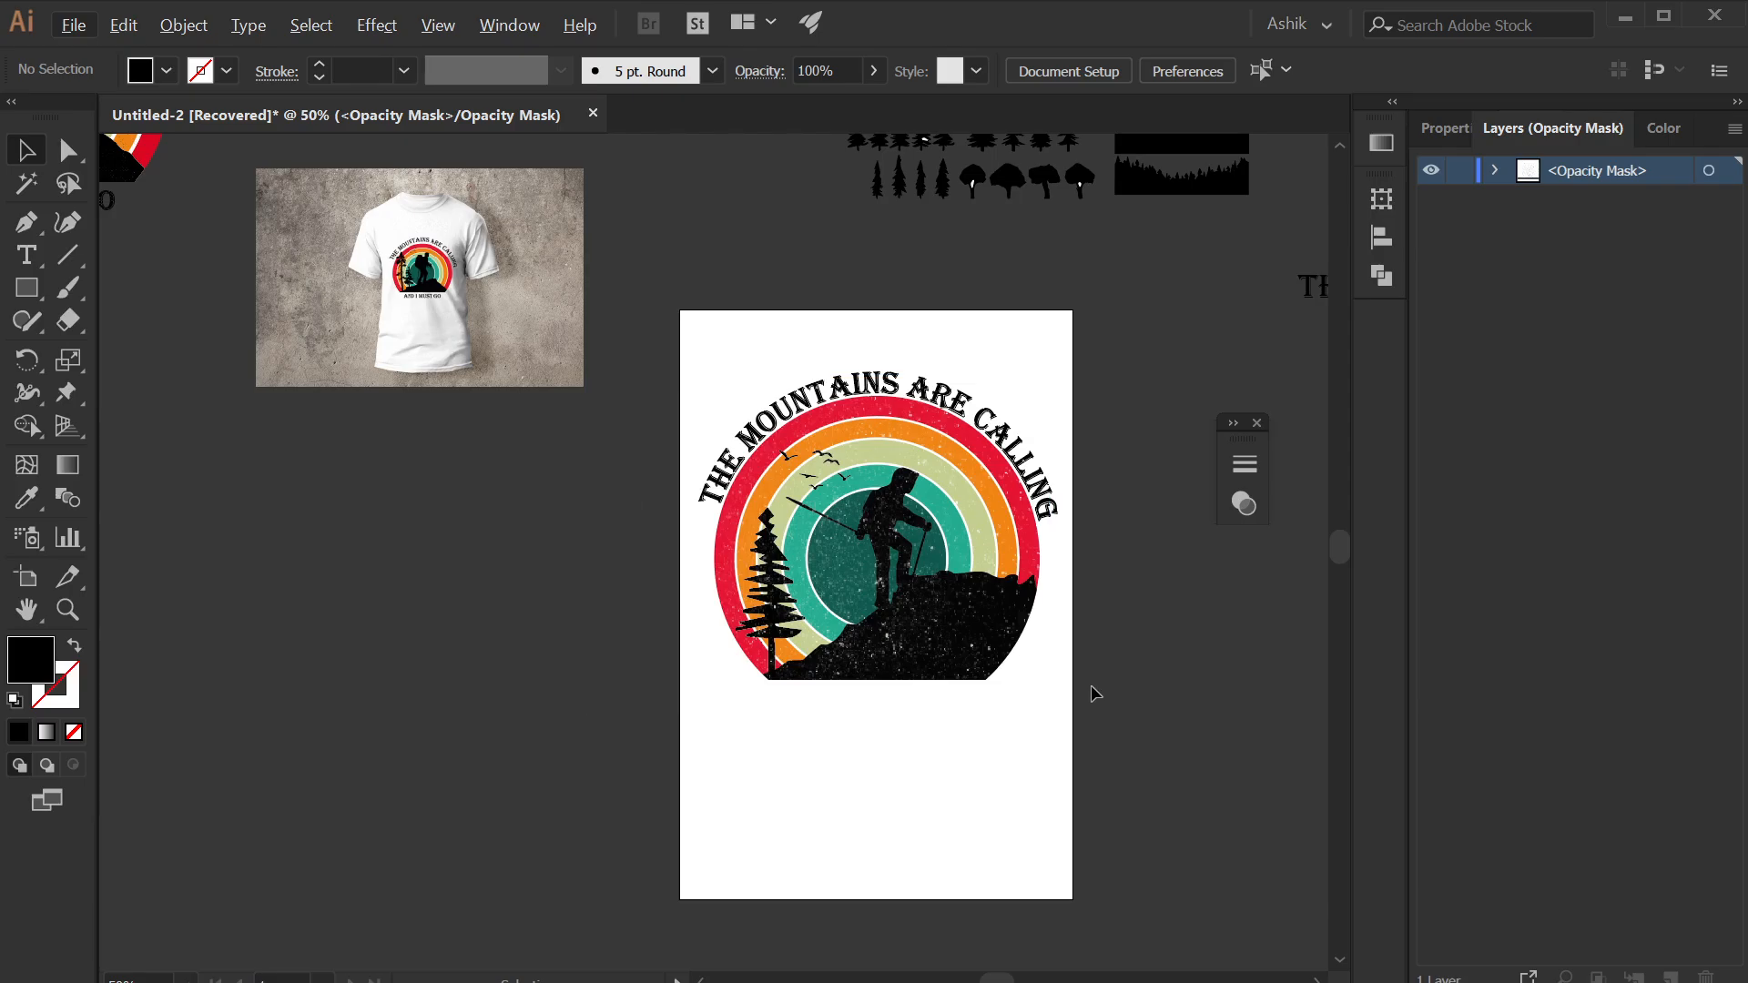
- Try to reposition and enlarge the splatter texture inside the opacity mask so it covers the whole design
{"action": "left_click_drag", "start_coordinate": [861, 492], "coordinate": [864, 691]}
{"action": "key", "text": "ctrl+z"}
{"action": "left_click", "coordinate": [1241, 694]}
{"action": "left_click_drag", "start_coordinate": [556, 276], "coordinate": [724, 542]}
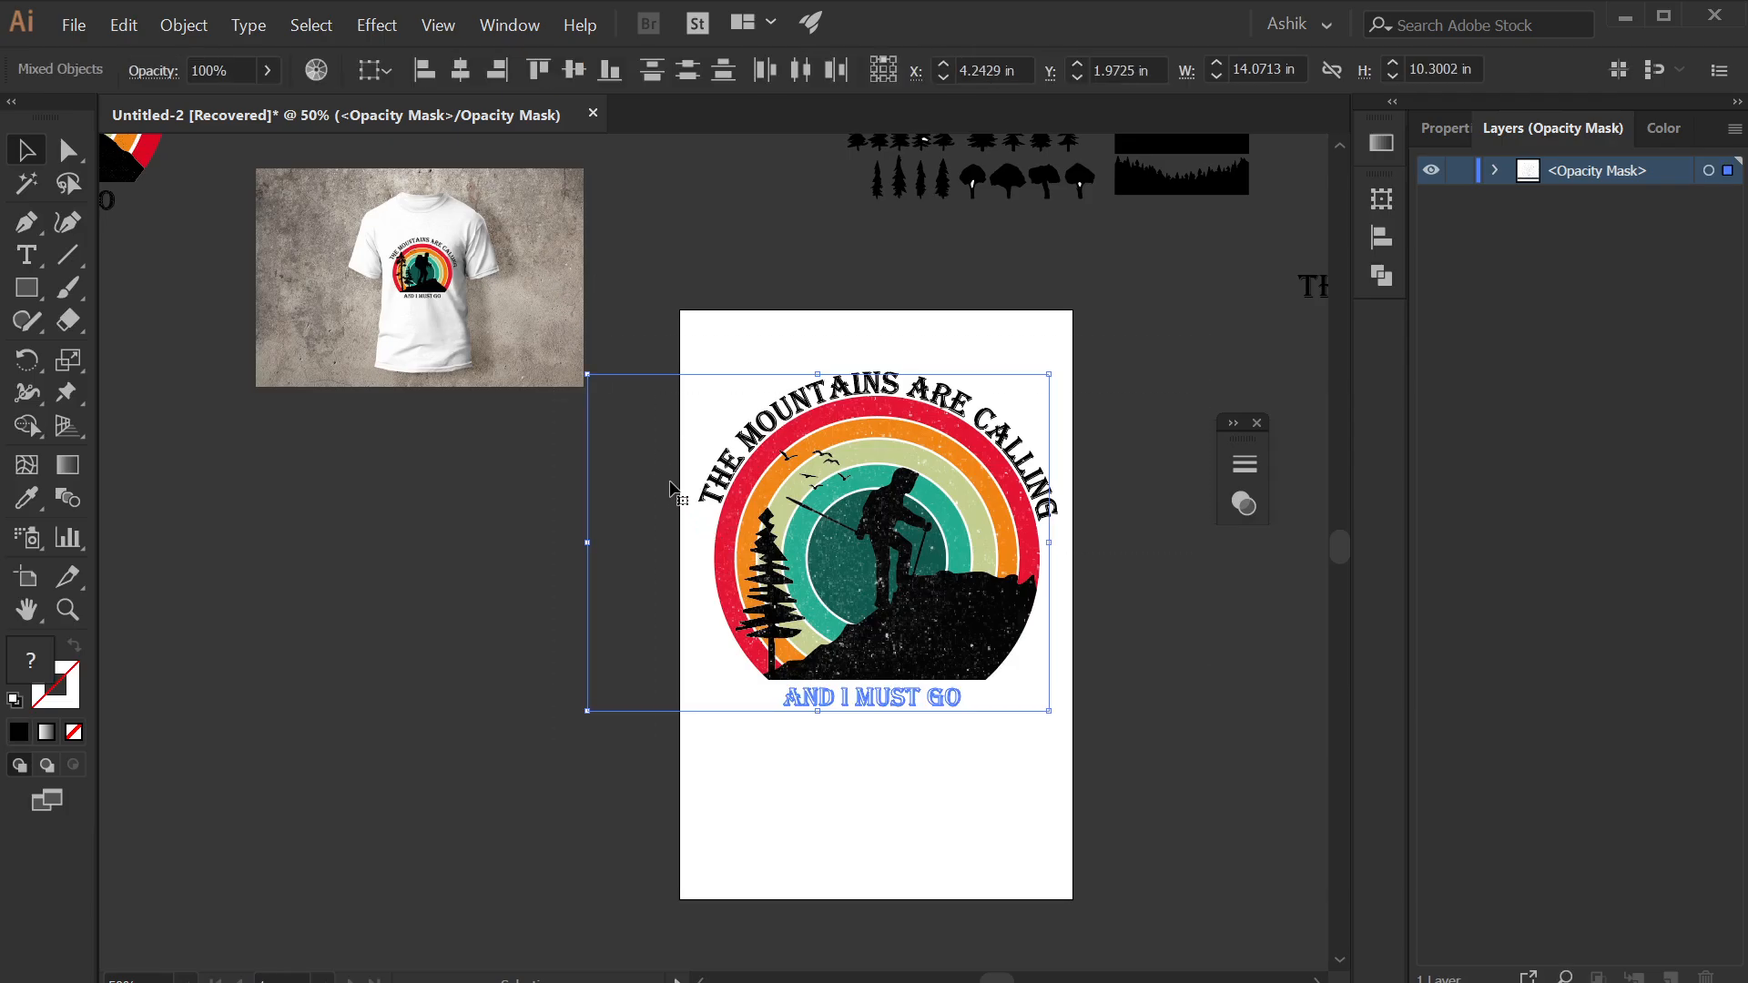
{"action": "left_click", "coordinate": [689, 726]}
{"action": "left_click_drag", "start_coordinate": [739, 505], "coordinate": [704, 486]}
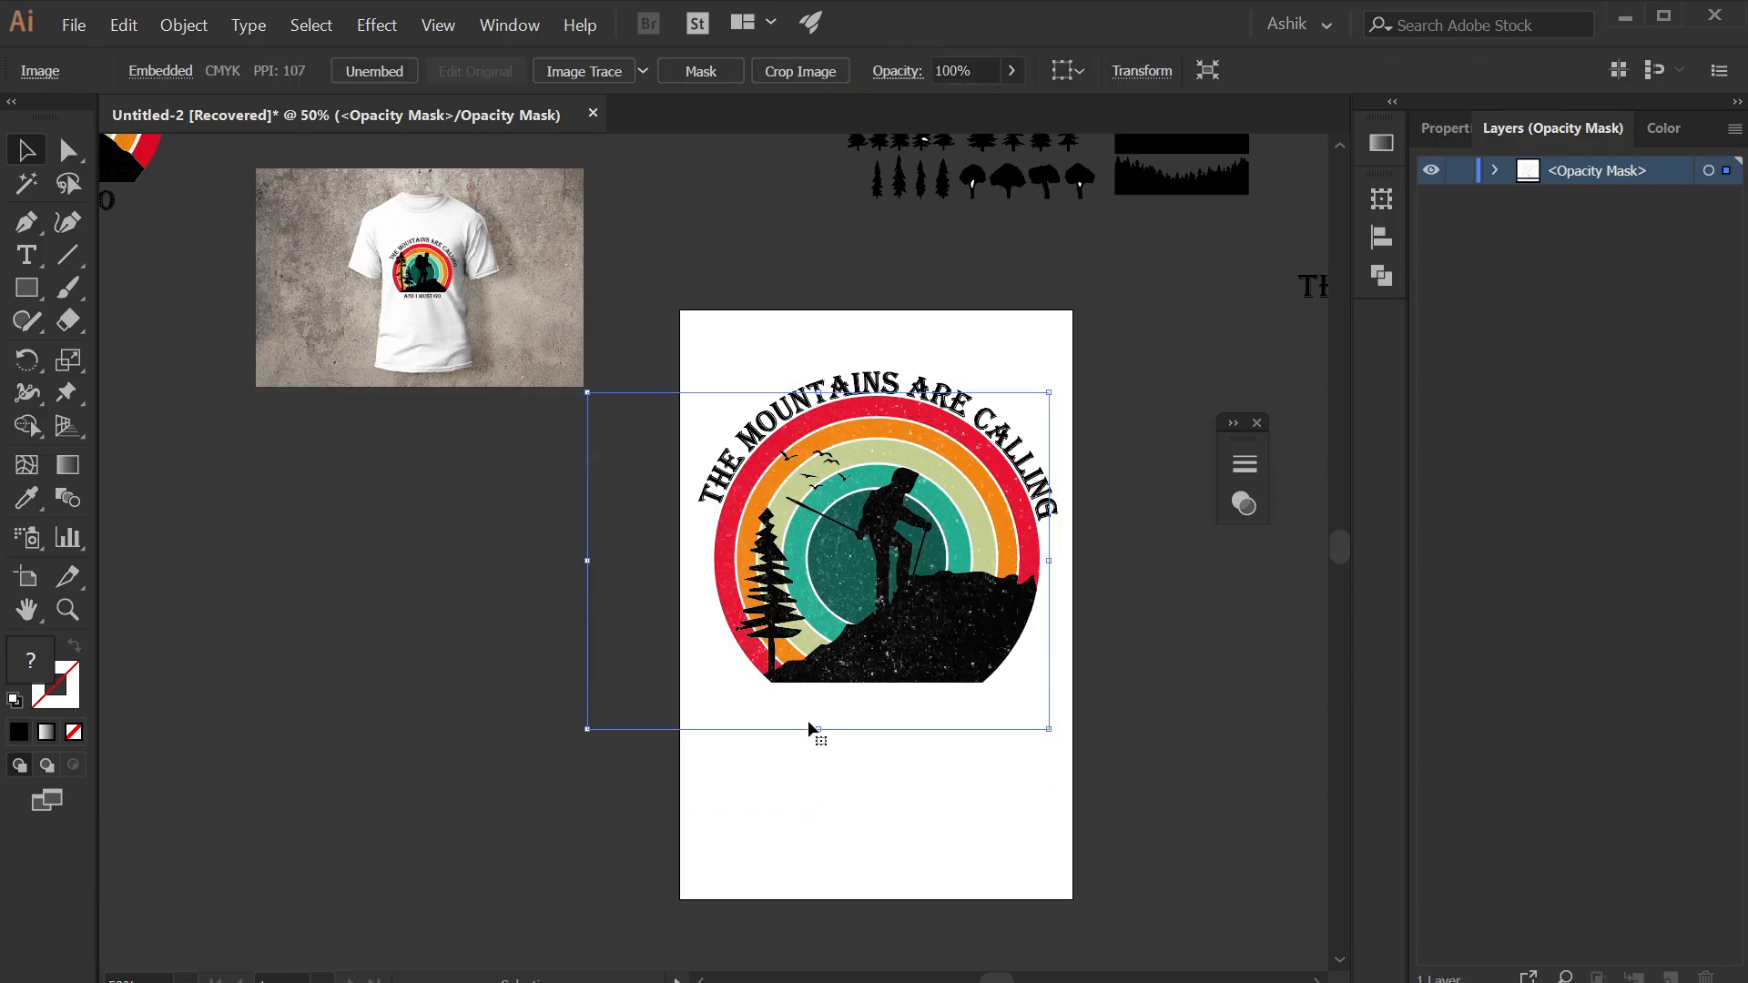
{"action": "left_click_drag", "start_coordinate": [817, 728], "coordinate": [827, 810]}
{"action": "scroll", "coordinate": [1168, 664], "scroll_direction": "up", "scroll_amount": 3}
{"action": "scroll", "coordinate": [1165, 661], "scroll_direction": "down", "scroll_amount": 3}
{"action": "left_click_drag", "start_coordinate": [1104, 662], "coordinate": [1153, 672]}
{"action": "left_click_drag", "start_coordinate": [747, 522], "coordinate": [924, 509]}
- Switch from the opacity mask back to the artwork and move the masked hiker design slightly lower on the artboard
{"action": "left_click", "coordinate": [1243, 503]}
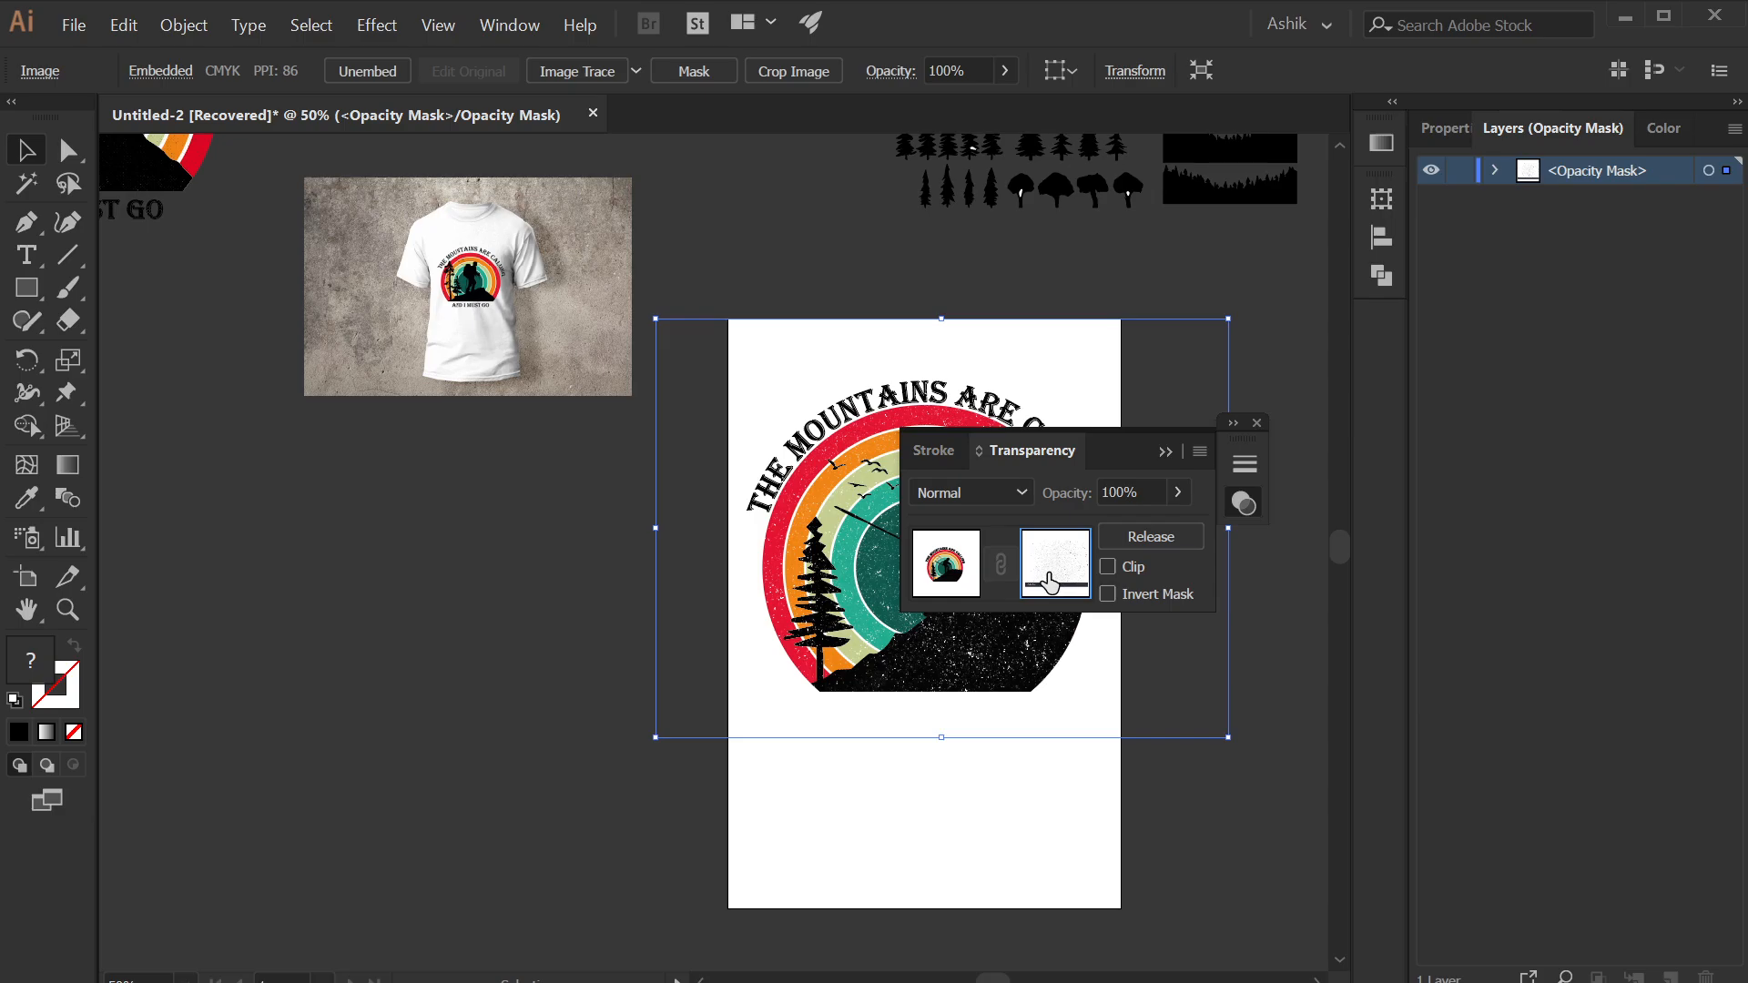
{"action": "left_click", "coordinate": [936, 566]}
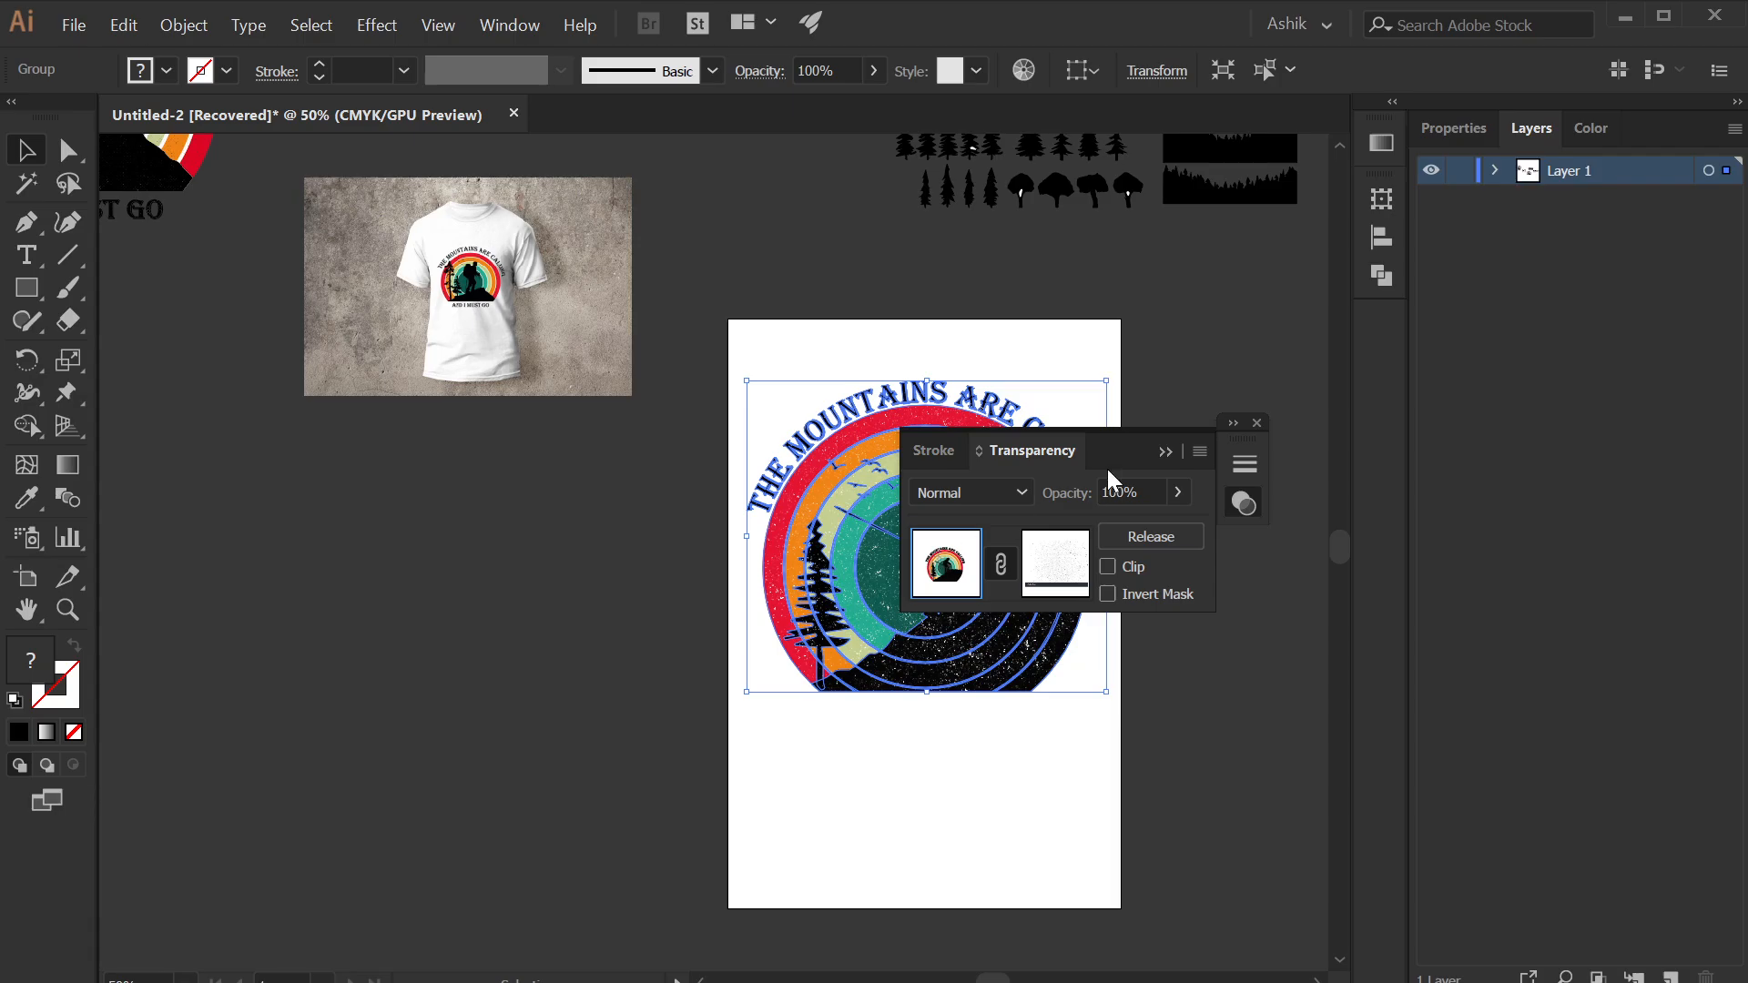
{"action": "left_click", "coordinate": [1150, 410]}
{"action": "left_click", "coordinate": [1165, 451]}
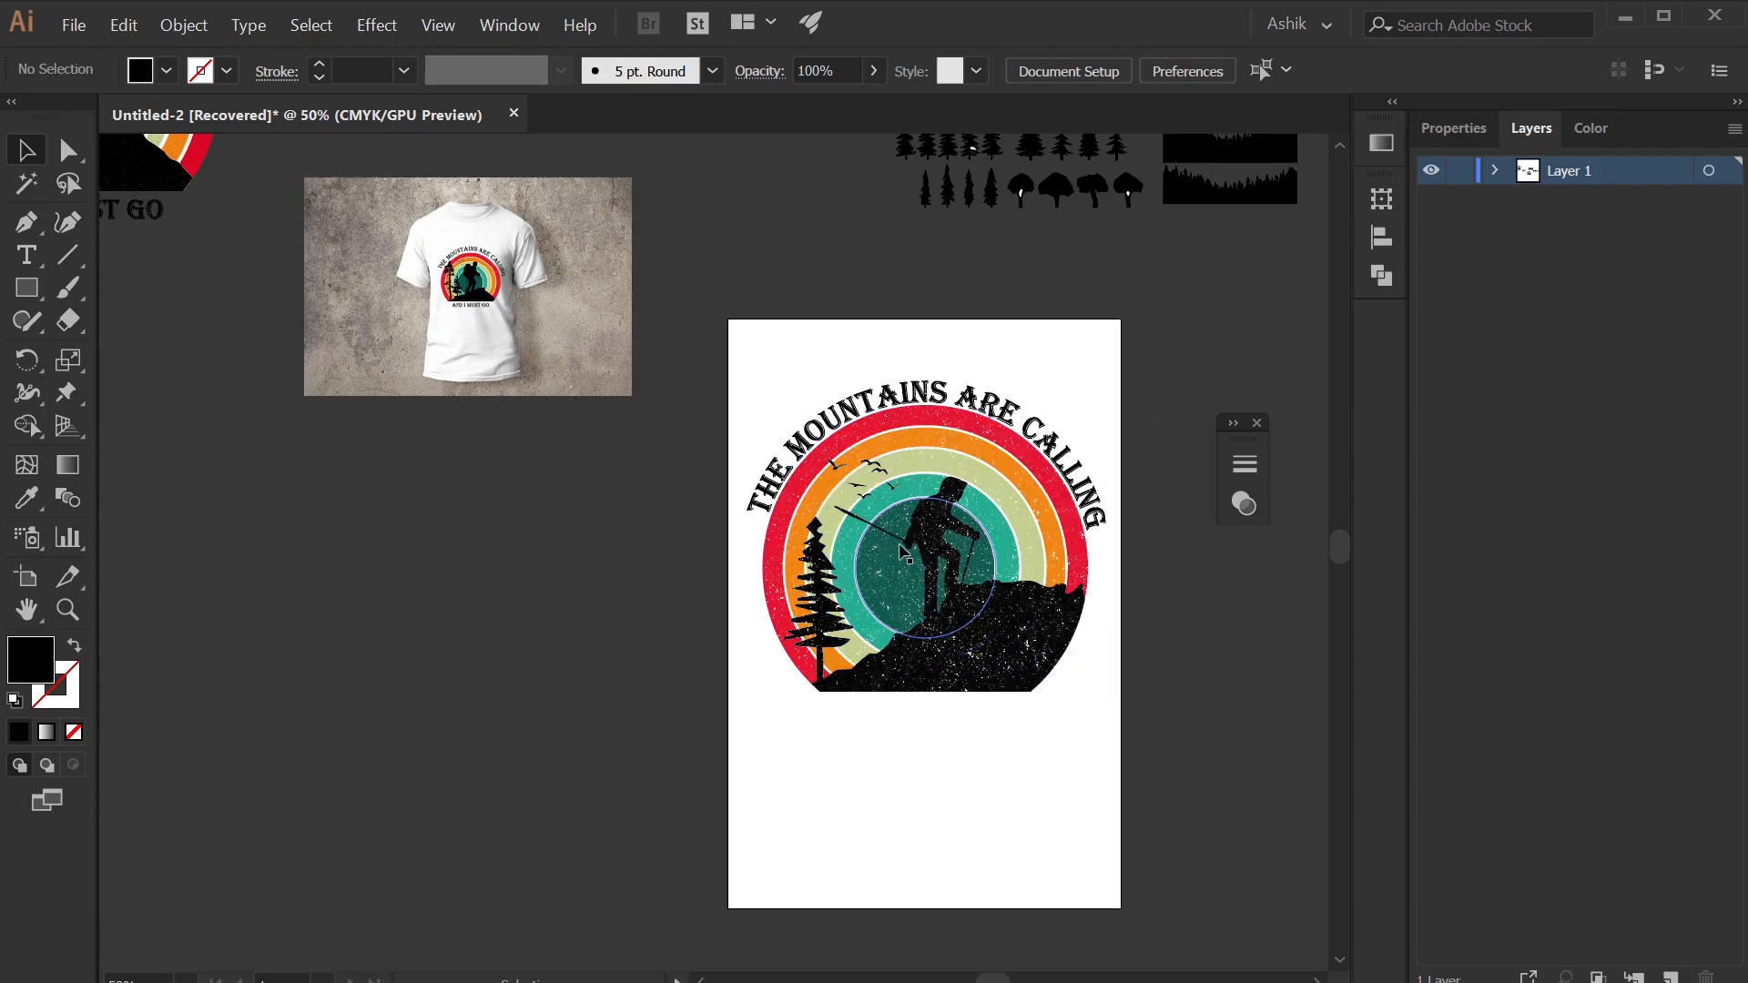
{"action": "left_click", "coordinate": [883, 580]}
{"action": "left_click_drag", "start_coordinate": [883, 580], "coordinate": [951, 628]}
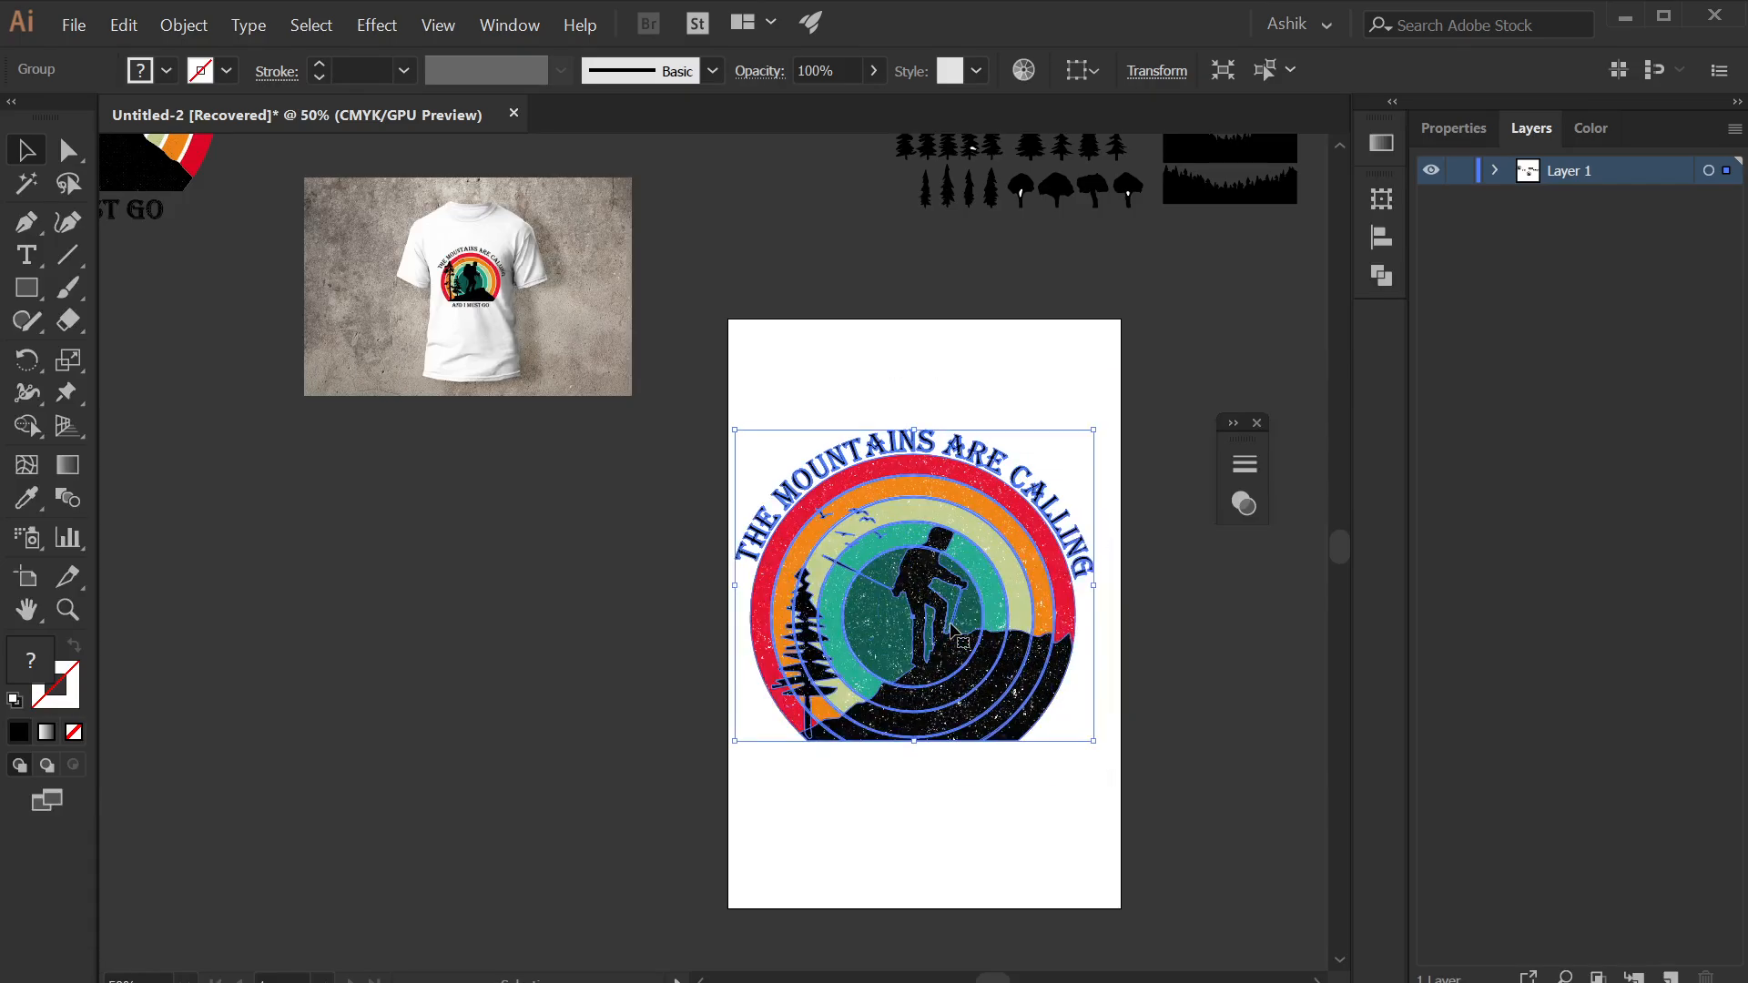
{"action": "left_click", "coordinate": [1083, 589]}
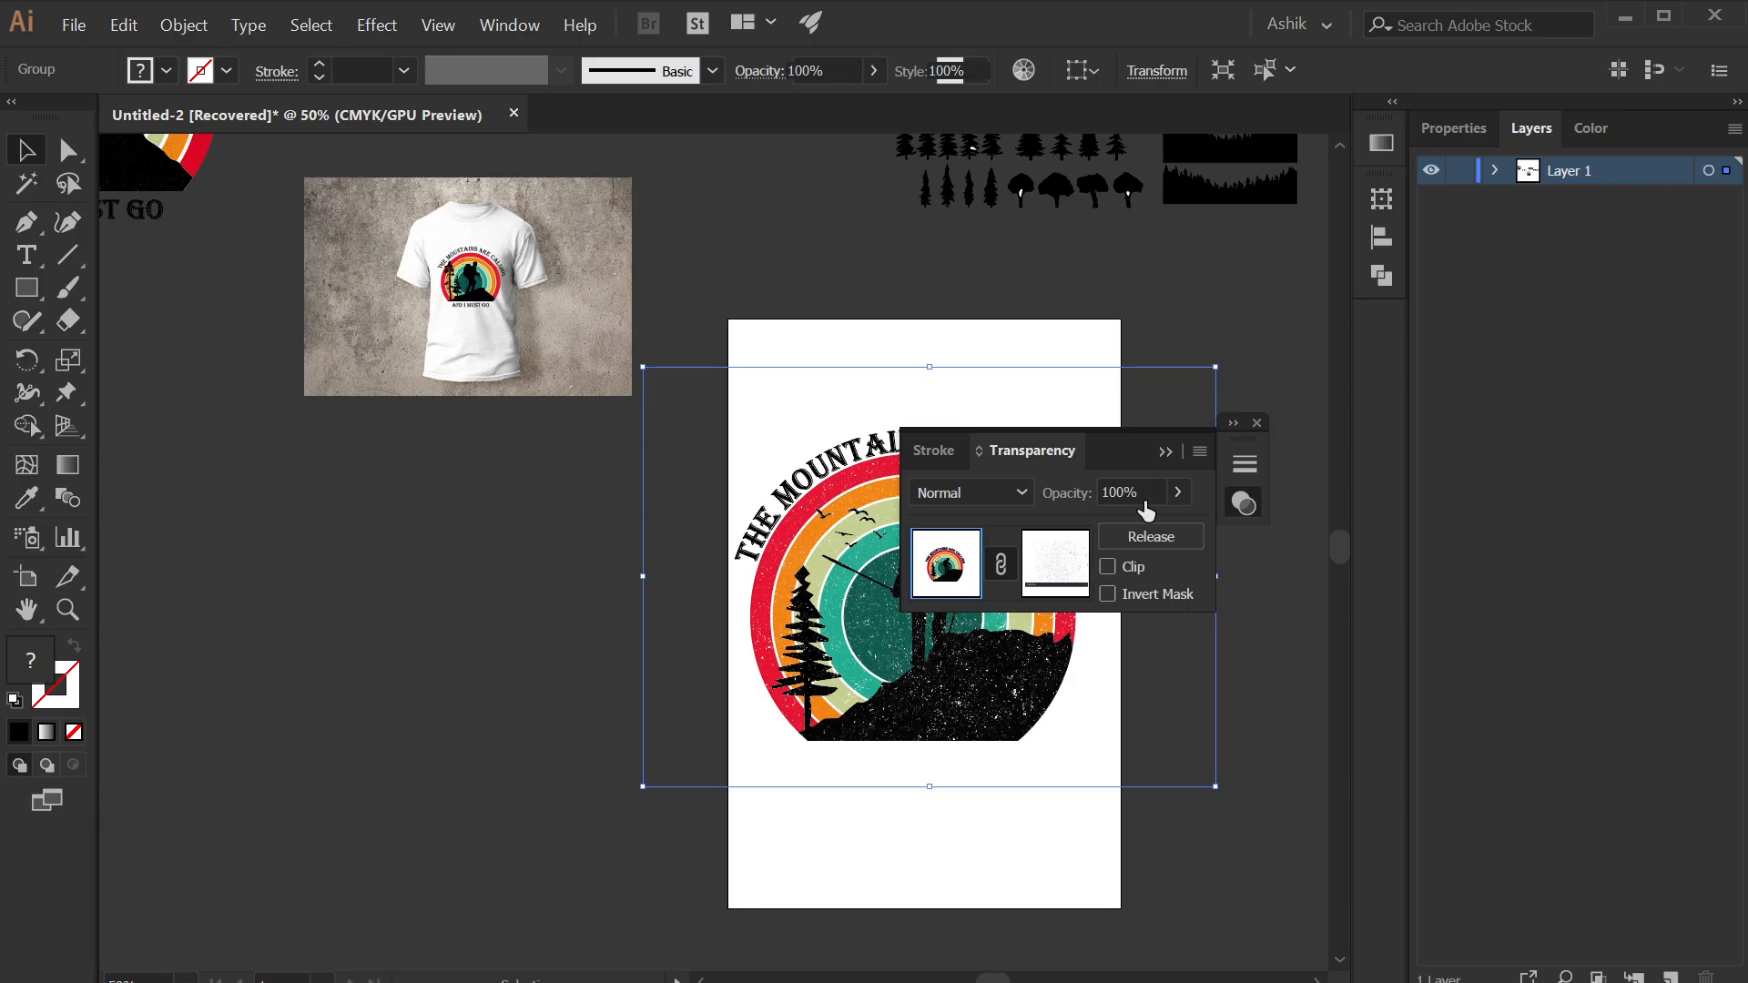
{"action": "left_click", "coordinate": [1167, 449]}
{"action": "left_click", "coordinate": [74, 25]}
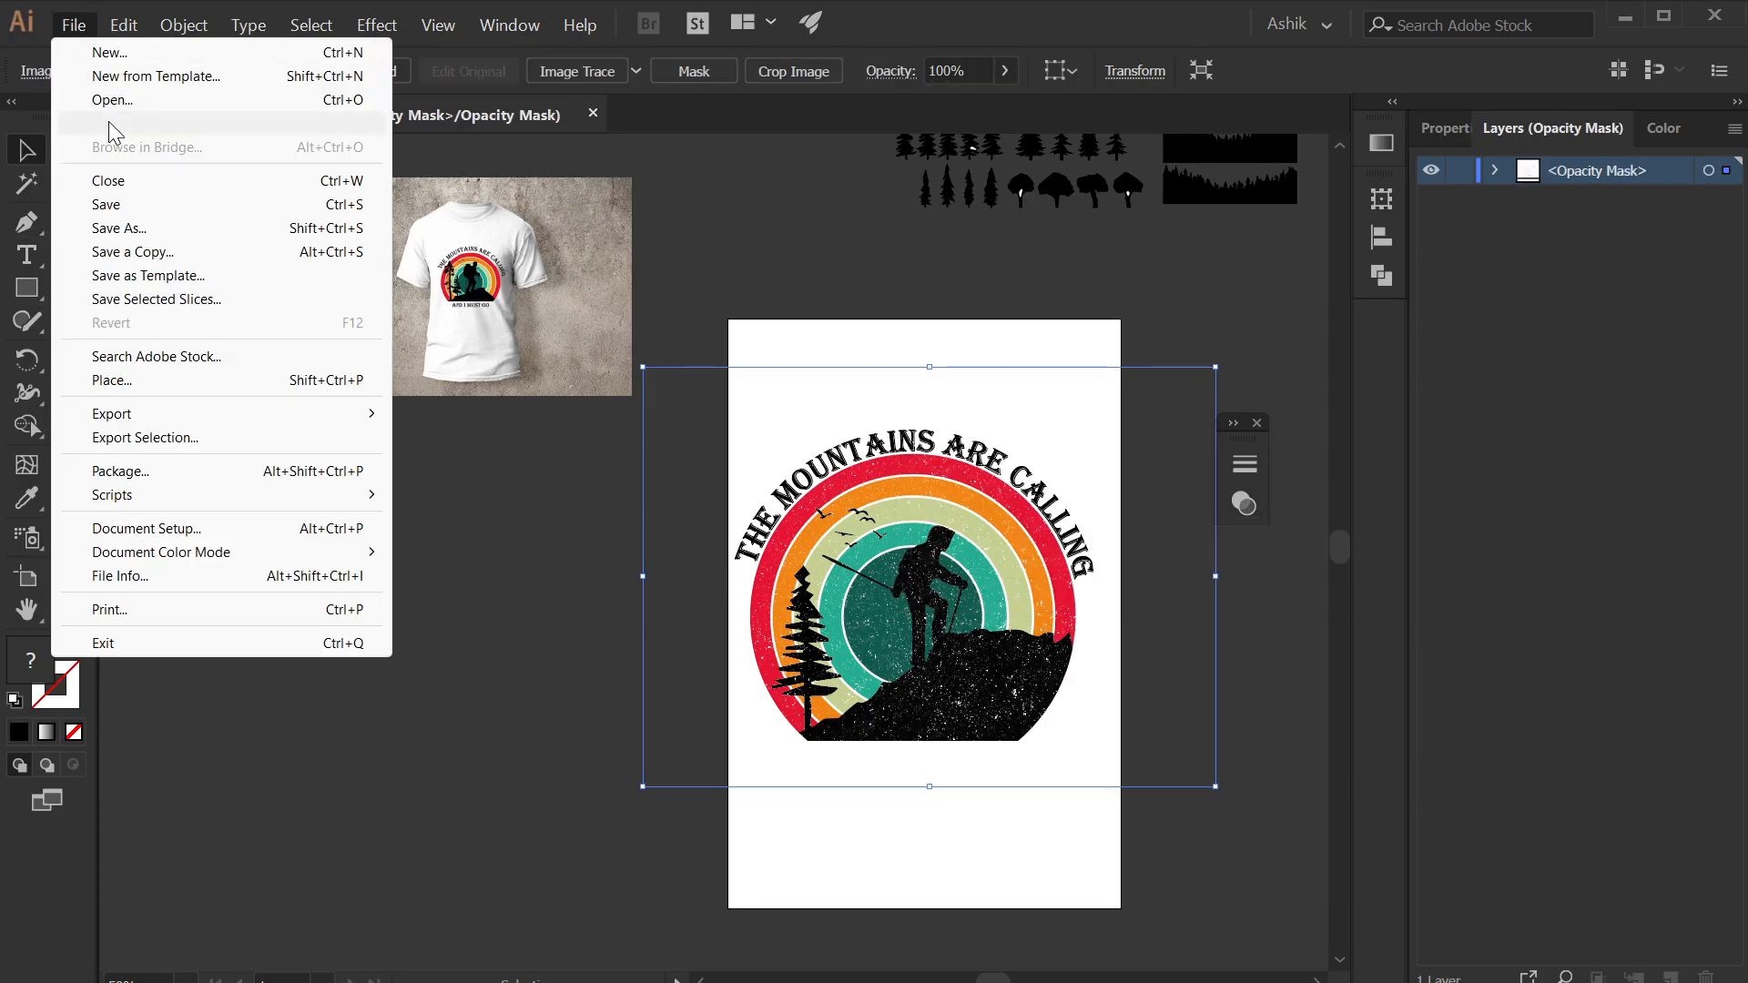
{"action": "mouse_move", "coordinate": [129, 421]}
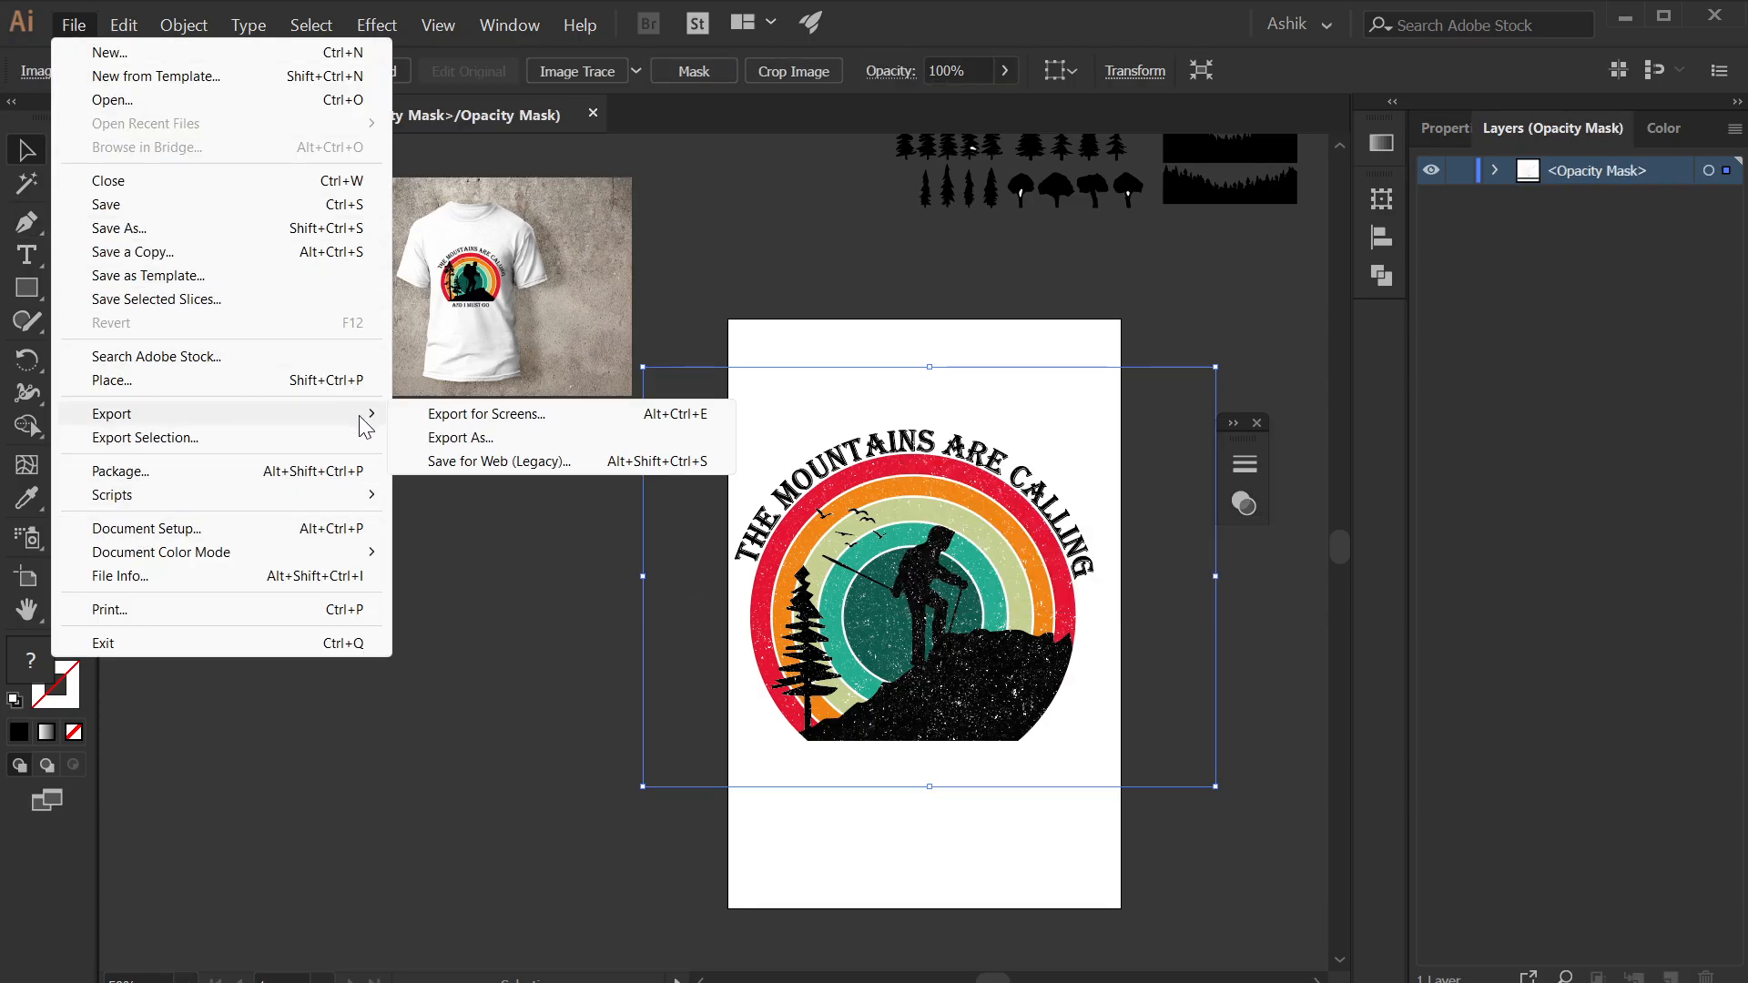
{"action": "left_click", "coordinate": [472, 461]}
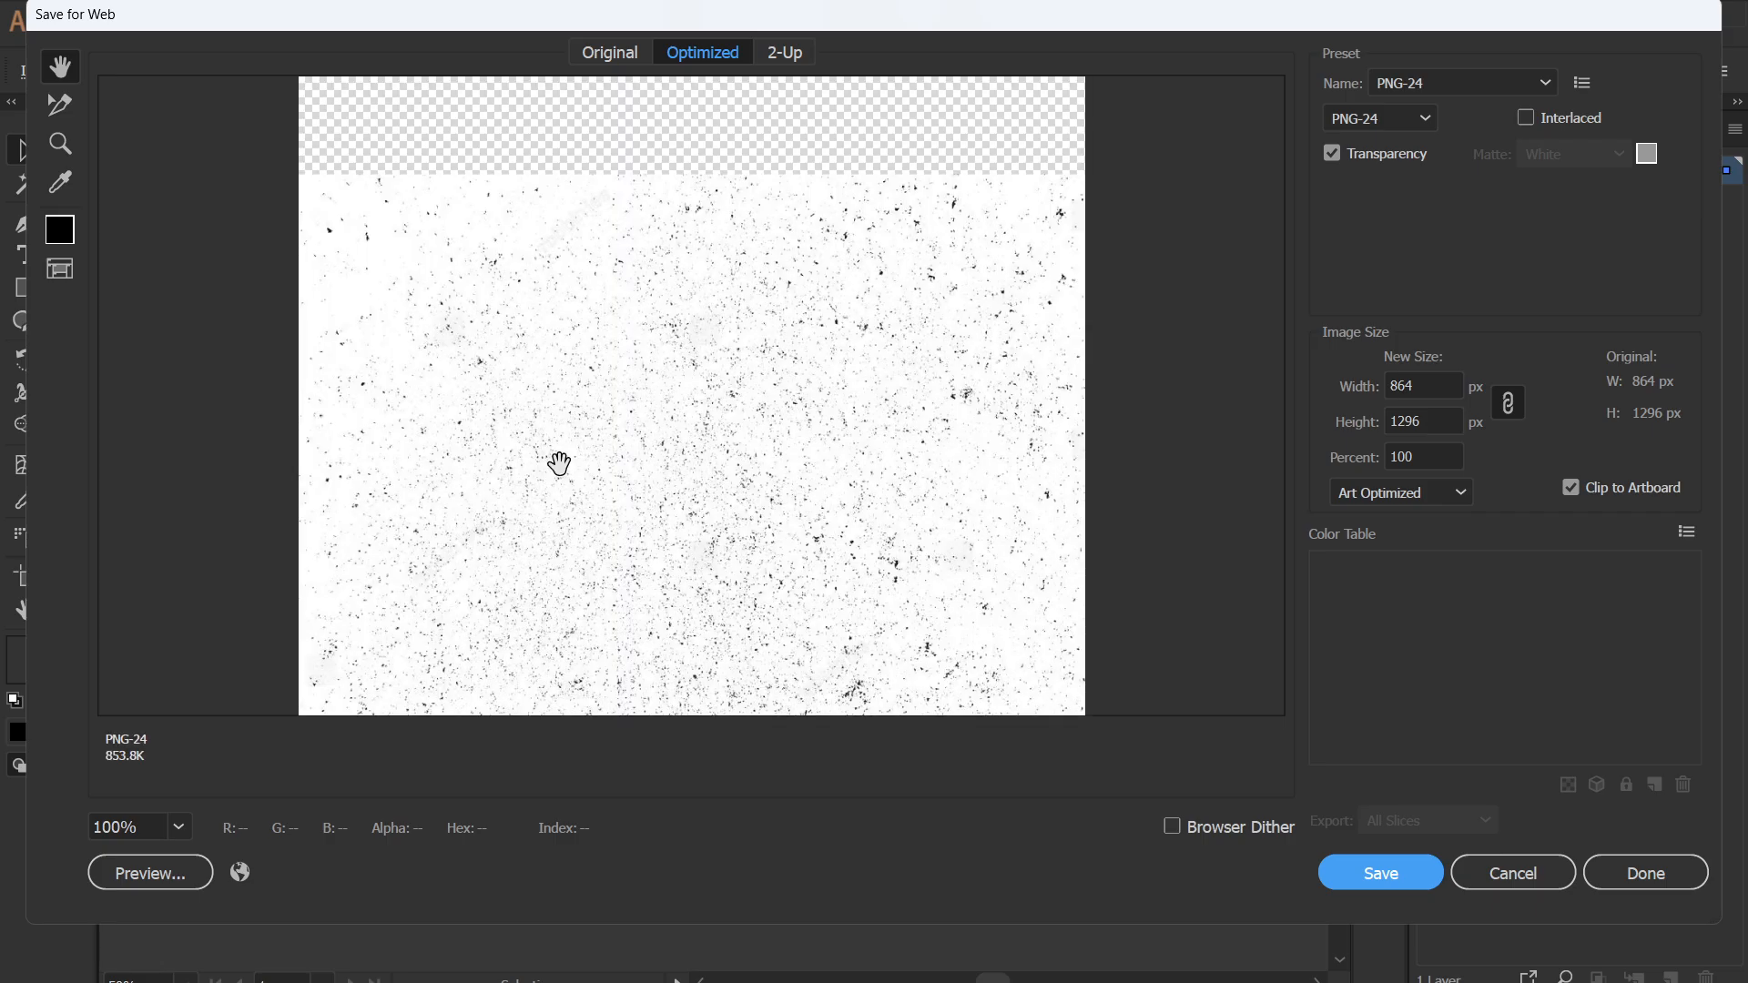
{"action": "left_click", "coordinate": [1398, 107]}
{"action": "left_click", "coordinate": [1393, 238]}
{"action": "key", "text": "ctrl+0"}
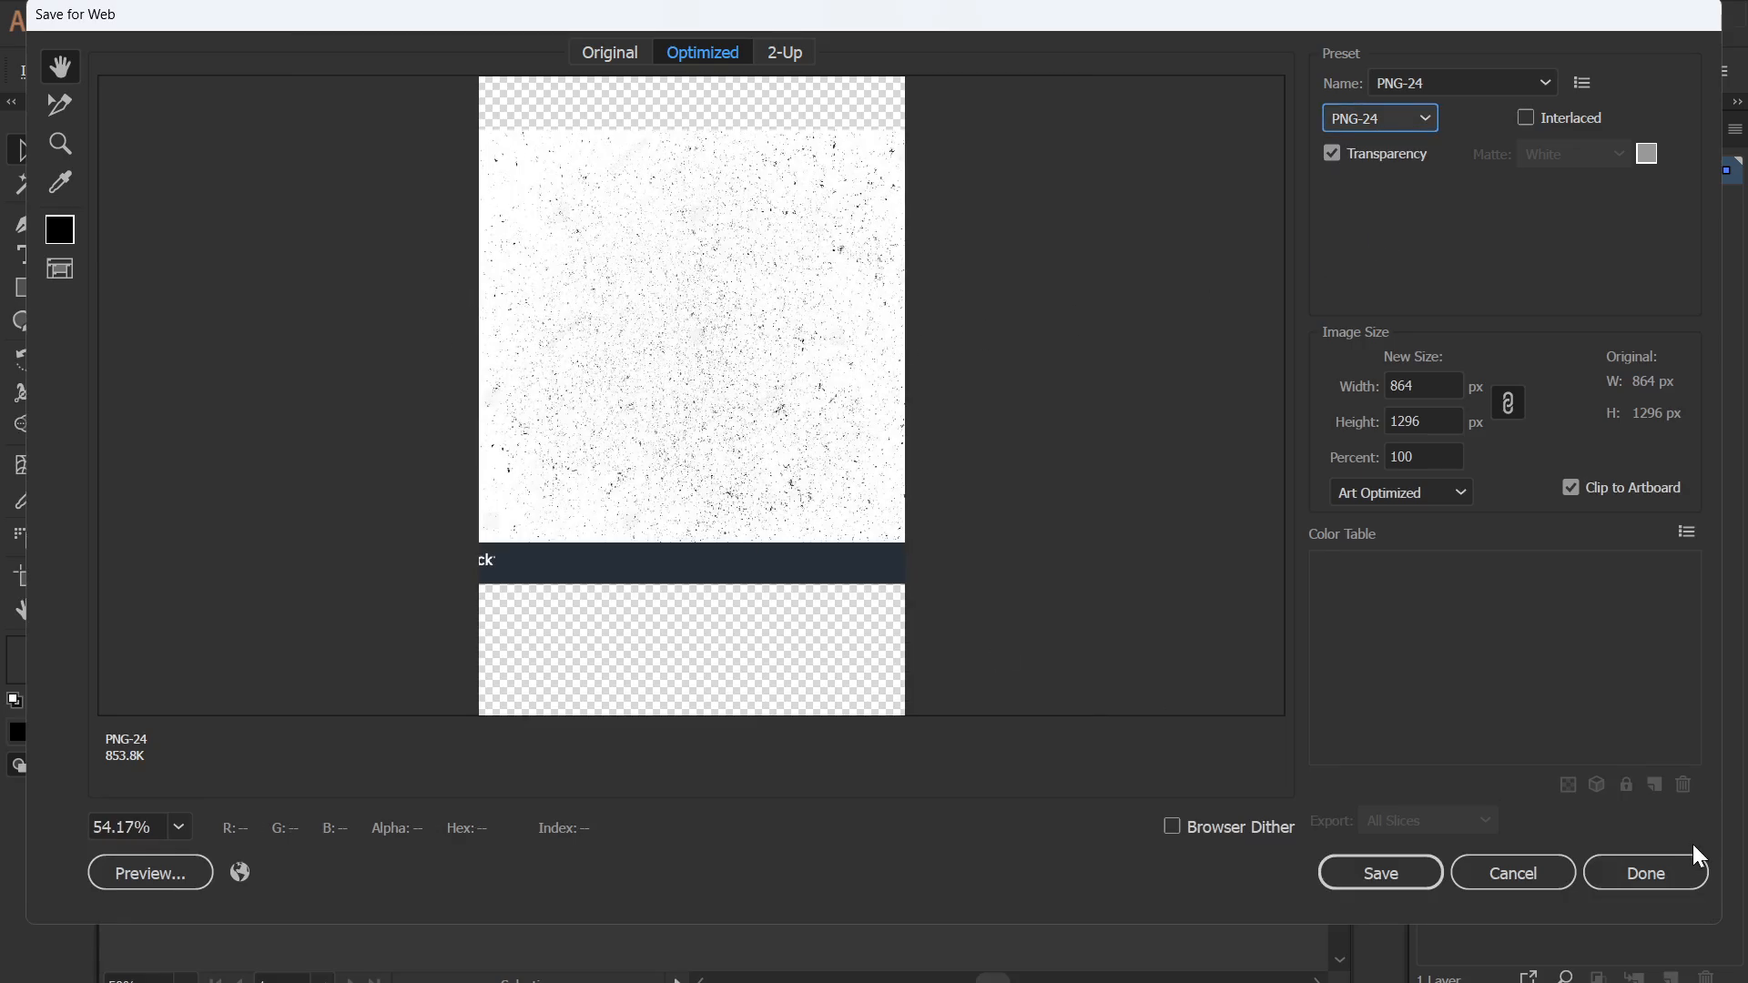
{"action": "left_click", "coordinate": [1543, 877]}
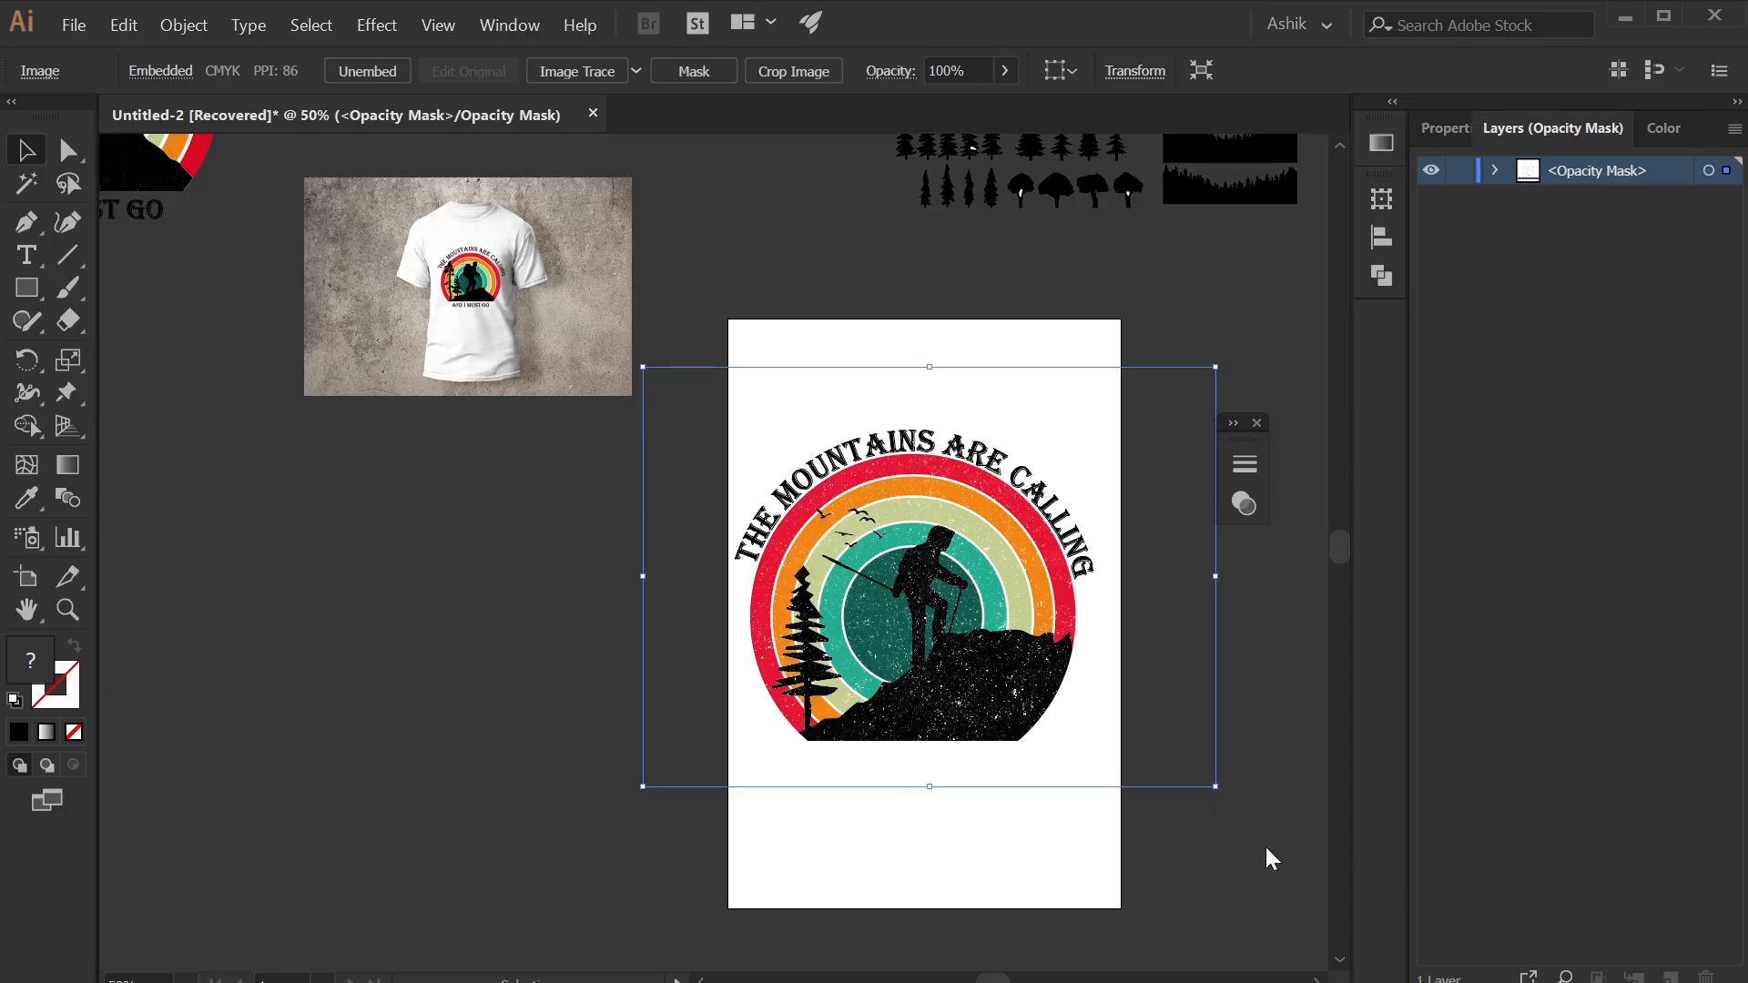
- Leave opacity mask editing, deselect the hiker artwork and collapse the Transparency settings
{"action": "left_click", "coordinate": [1244, 503]}
{"action": "left_click", "coordinate": [947, 562]}
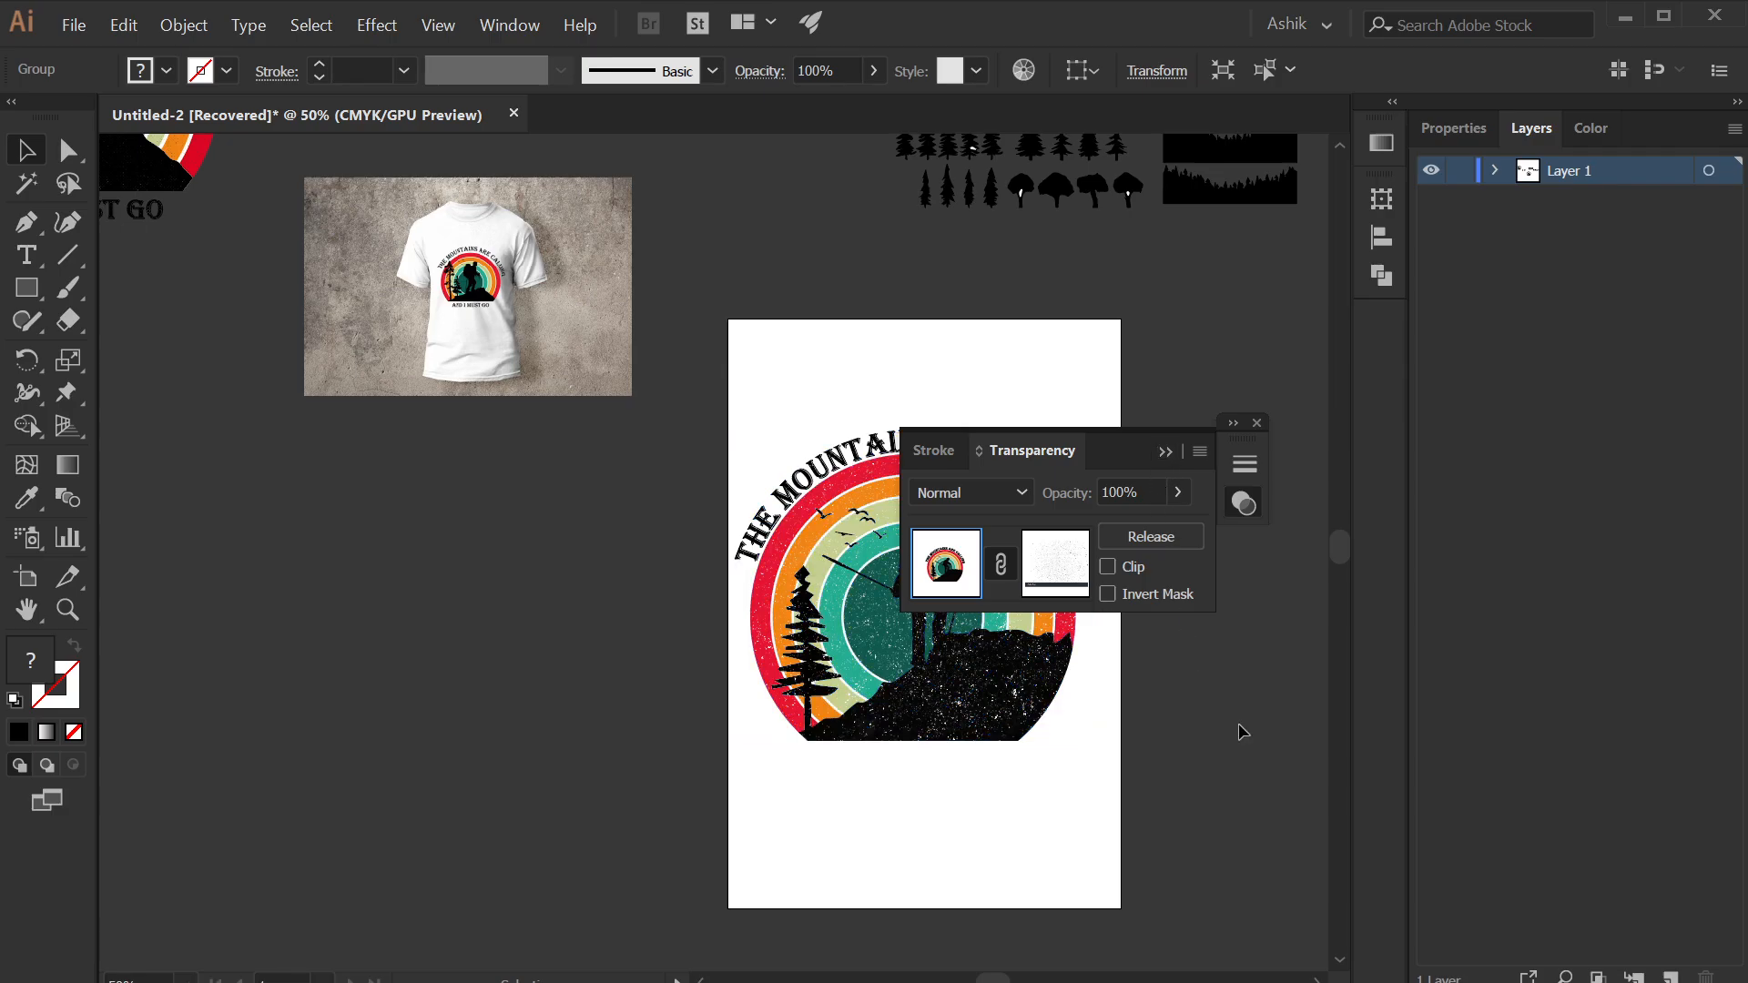
{"action": "left_click", "coordinate": [920, 778]}
{"action": "left_click", "coordinate": [1165, 452]}
{"action": "scroll", "coordinate": [918, 725], "scroll_direction": "up", "scroll_amount": 2}
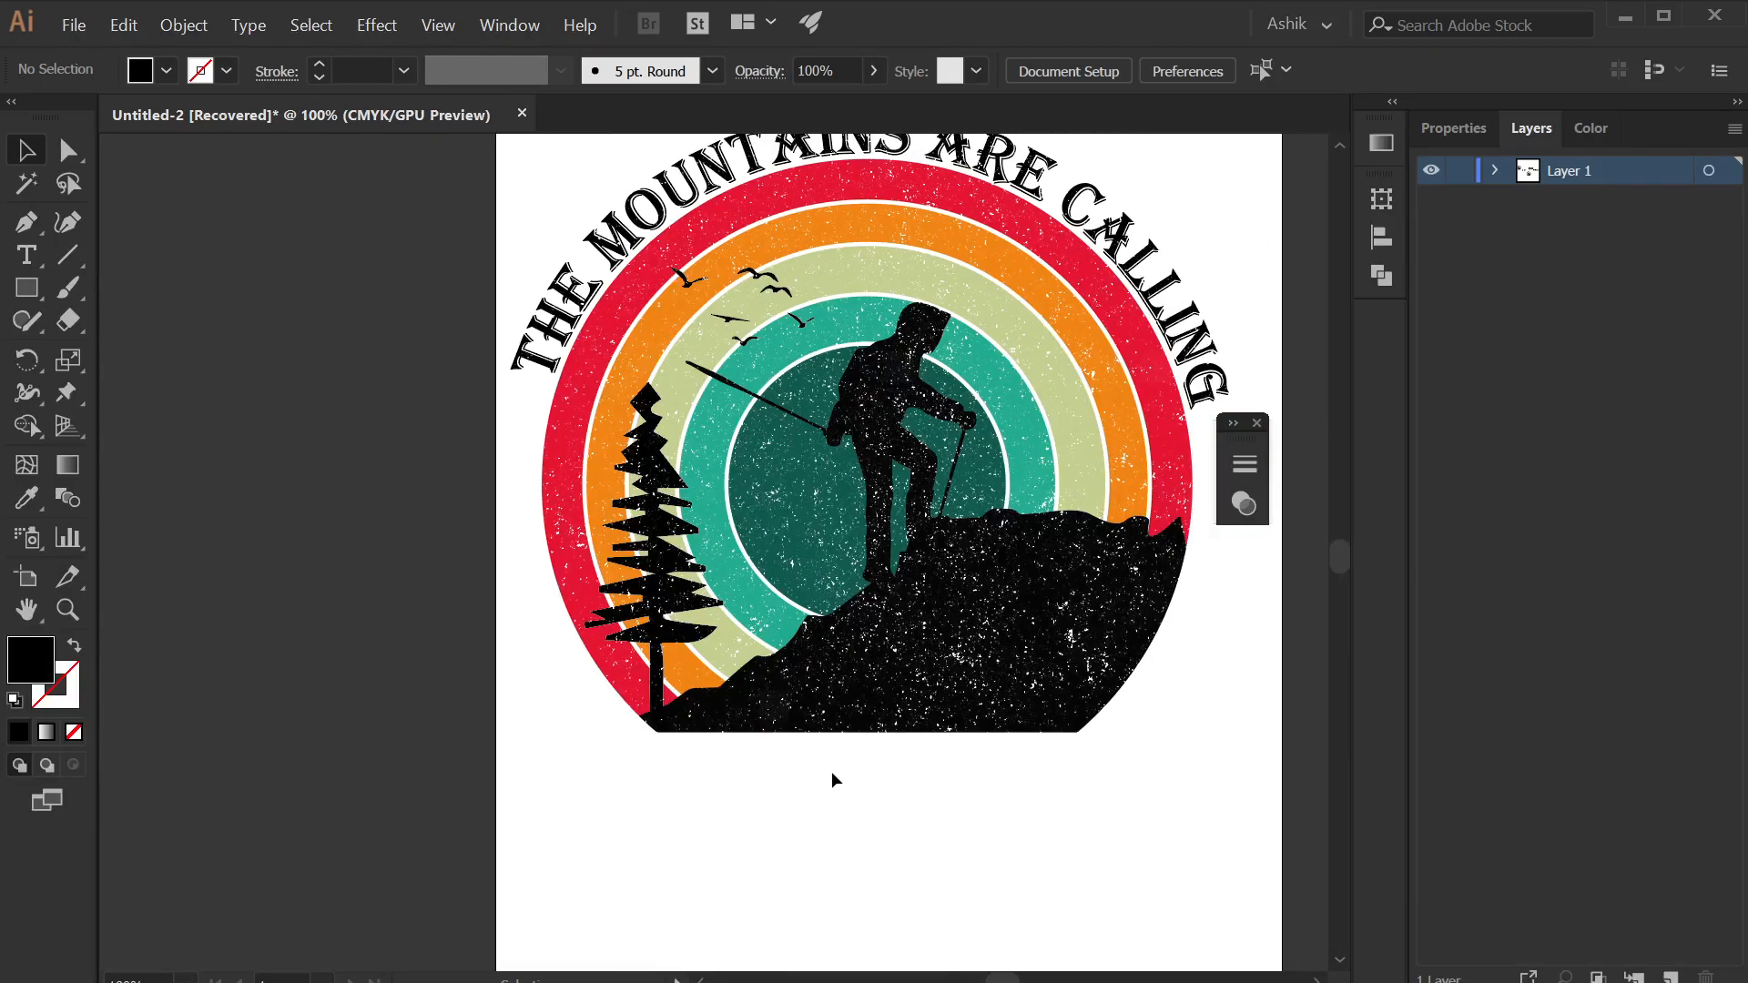
- Undo the texture and opacity mask edits back to the unmasked hiker artwork with its "AND I MUST GO" text
{"action": "key", "text": "ctrl+z"}
{"action": "key", "text": "ctrl+z"}
{"action": "key", "text": "ctrl+z"}
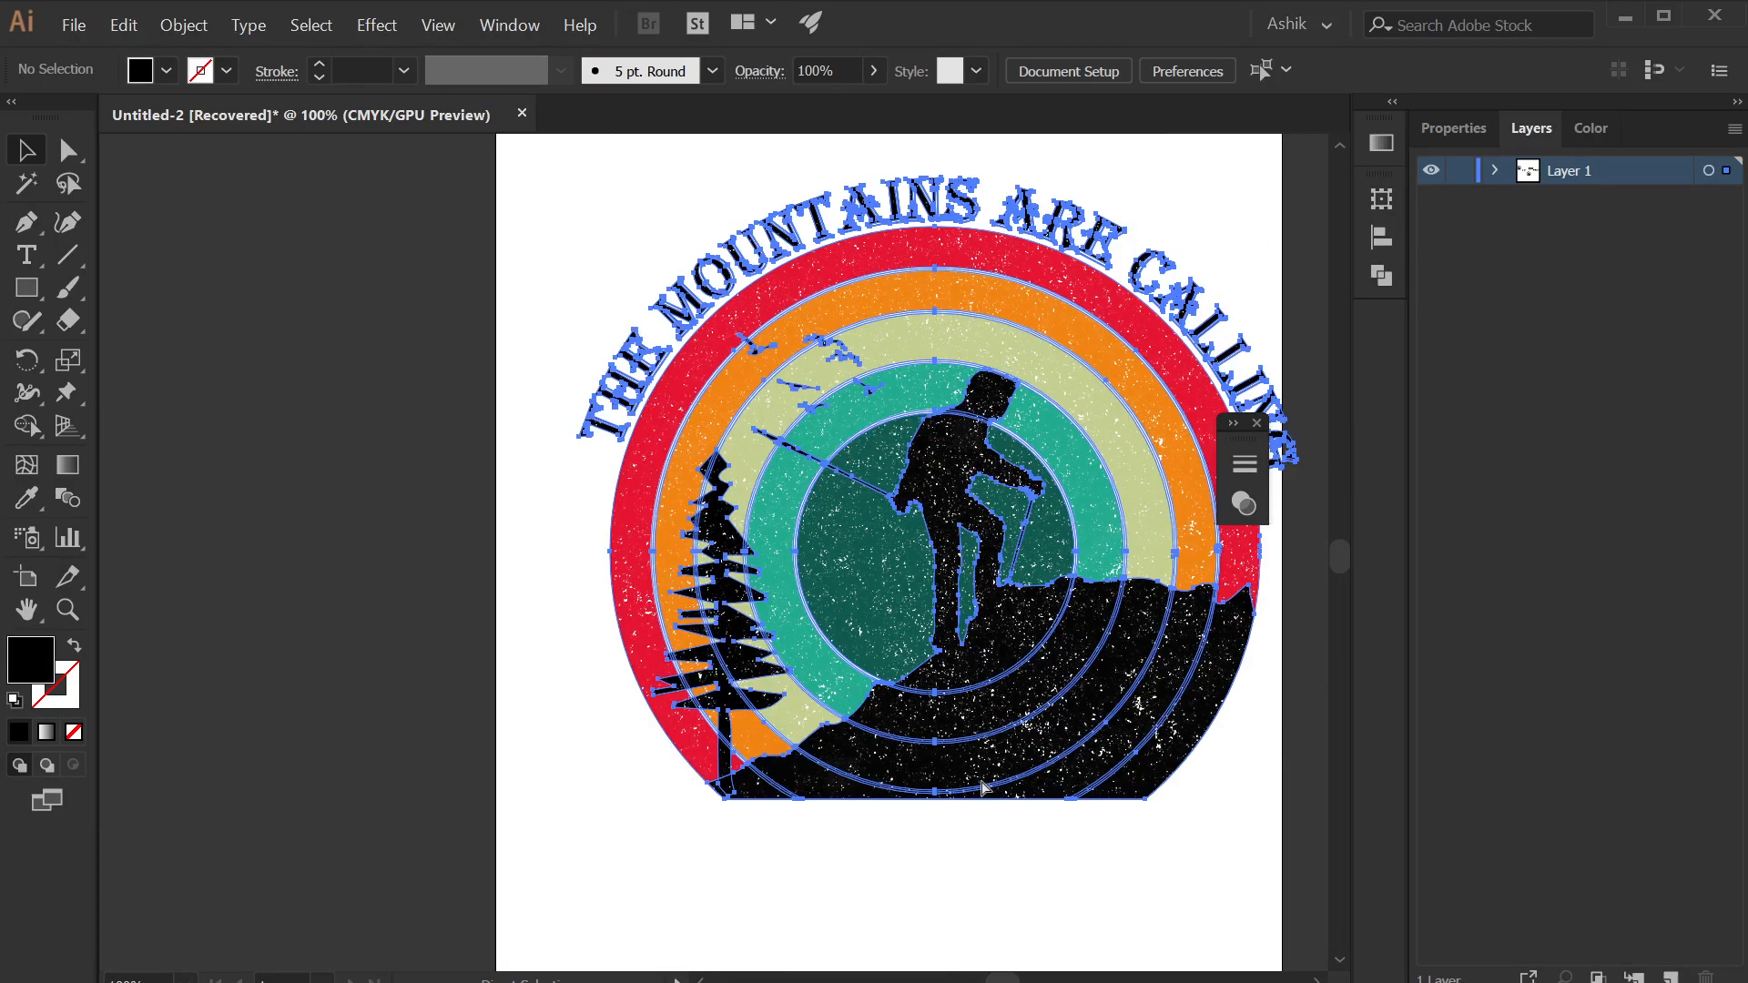
{"action": "key", "text": "ctrl+z"}
{"action": "key", "text": "ctrl+z"}
{"action": "key", "text": "ctrl+z"}
{"action": "key", "text": "ctrl+z"}
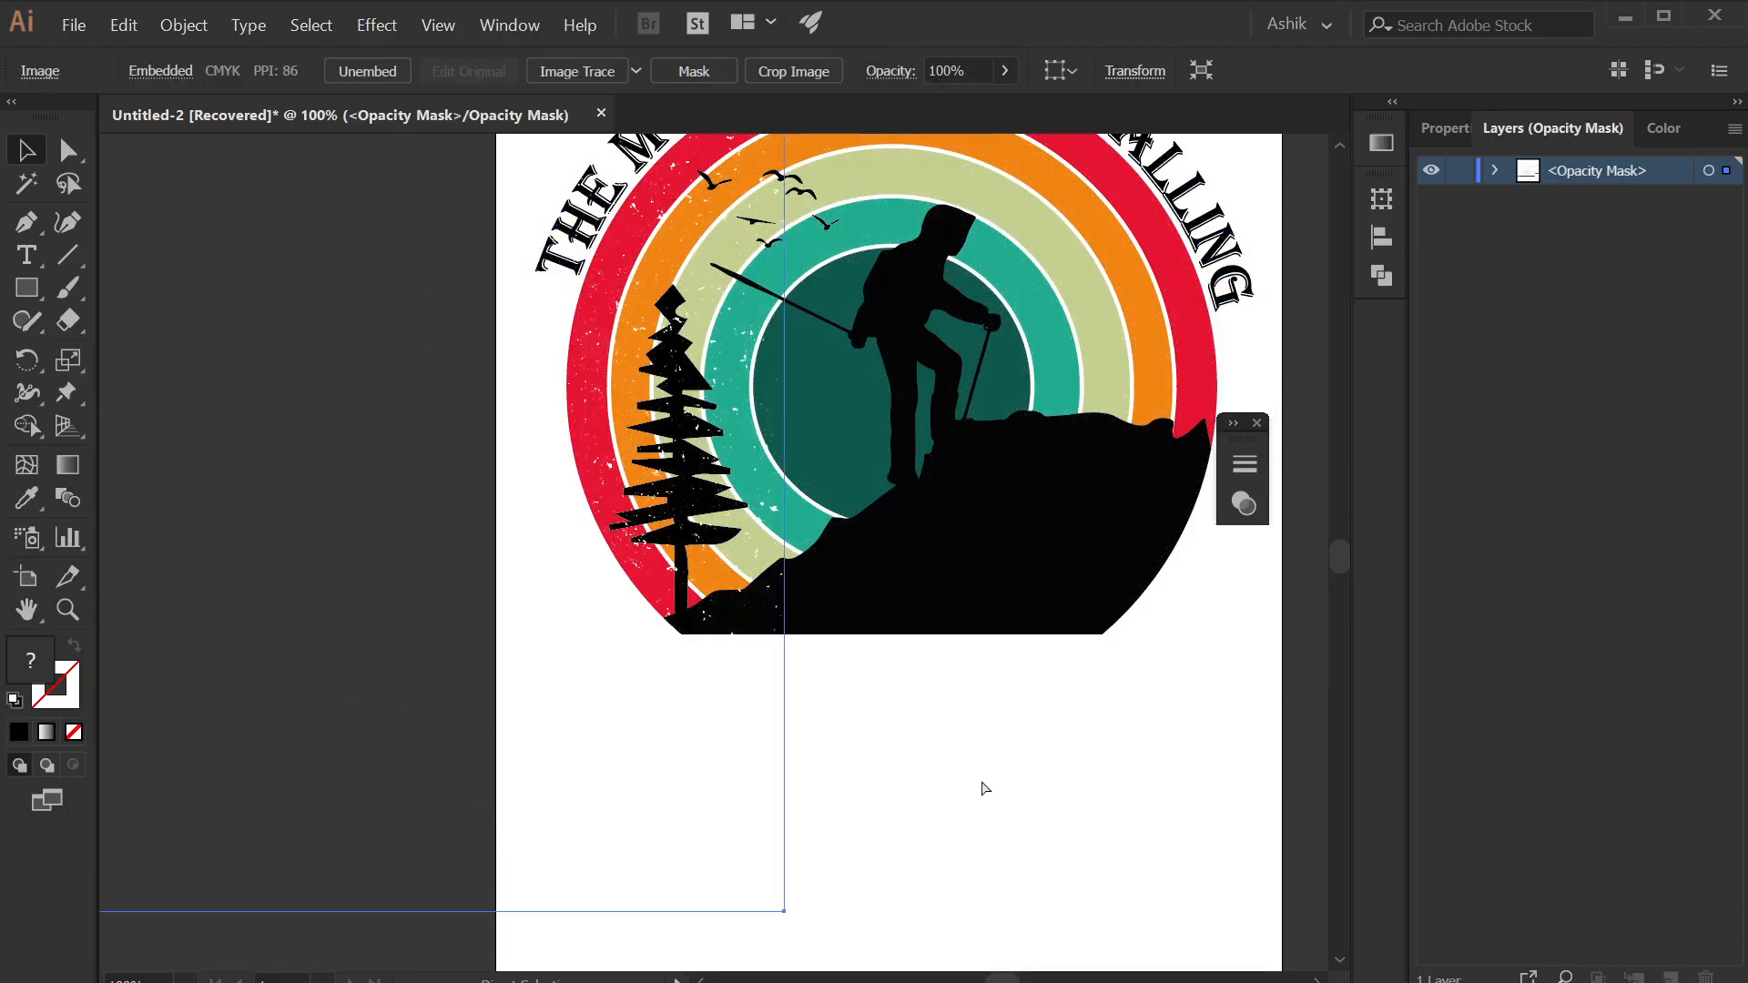
{"action": "key", "text": "ctrl+z"}
{"action": "key", "text": "ctrl+z"}
{"action": "key", "text": "ctrl+z"}
{"action": "key", "text": "ctrl+z"}
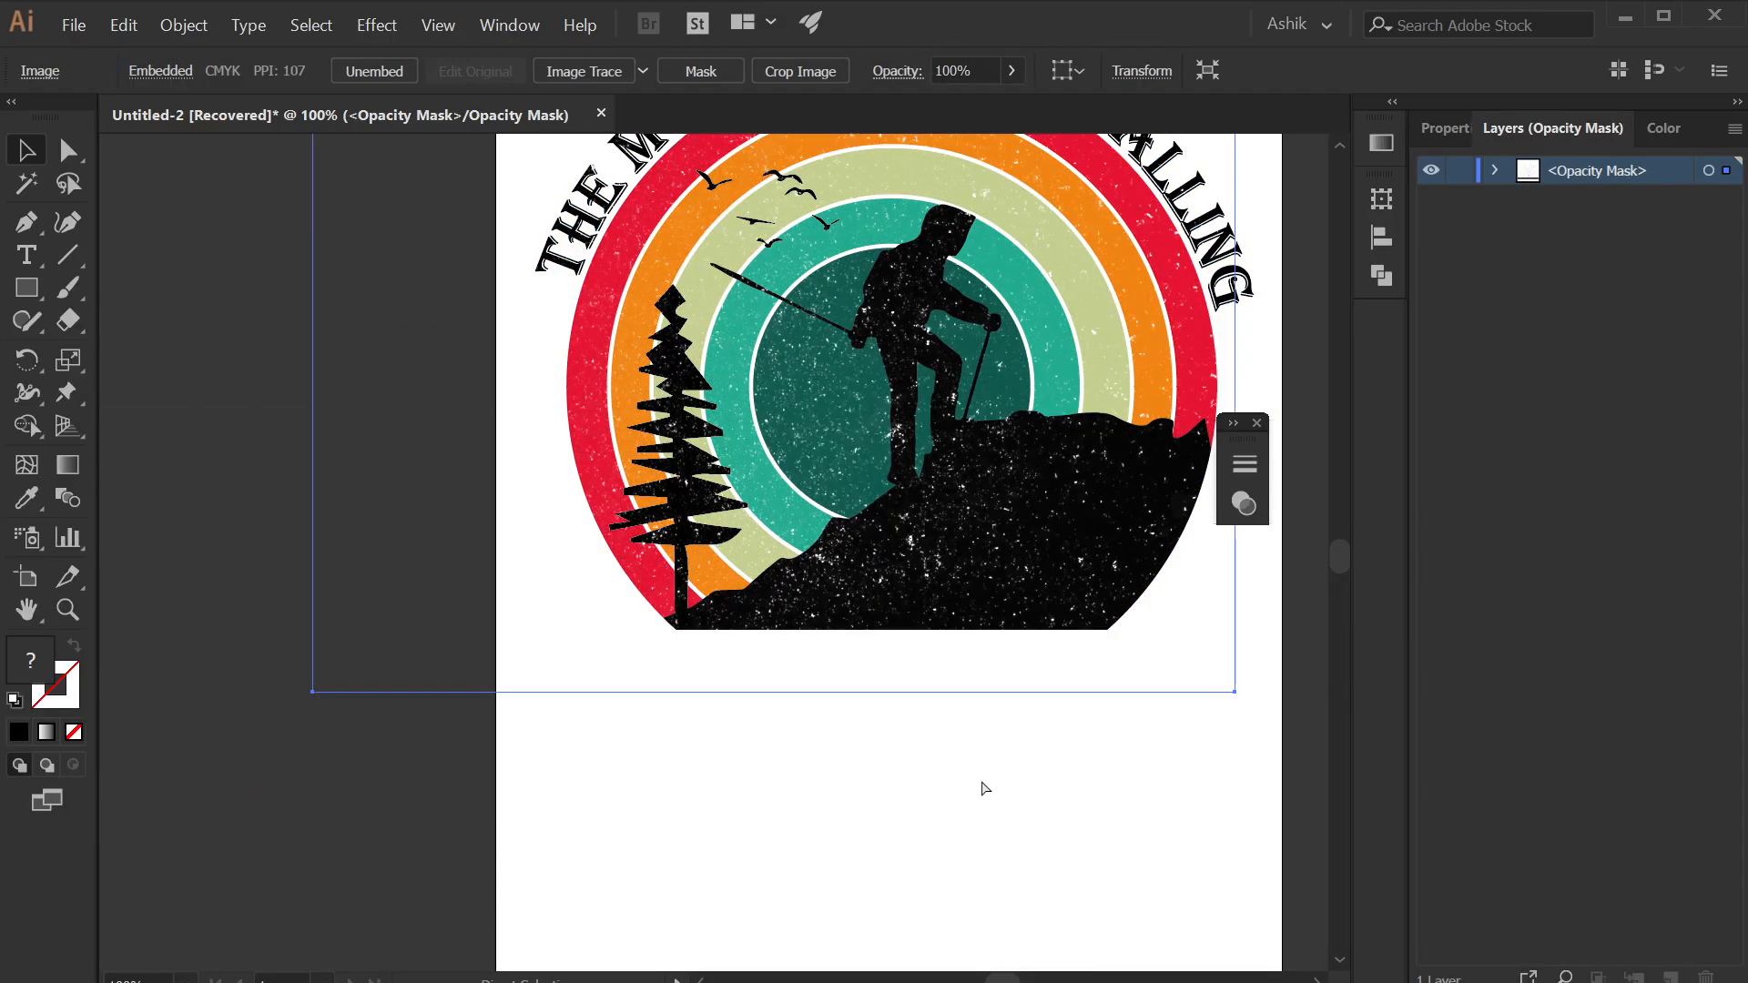
{"action": "key", "text": "ctrl+z"}
{"action": "key", "text": "ctrl+z"}
{"action": "key", "text": "ctrl+z"}
{"action": "key", "text": "ctrl+z"}
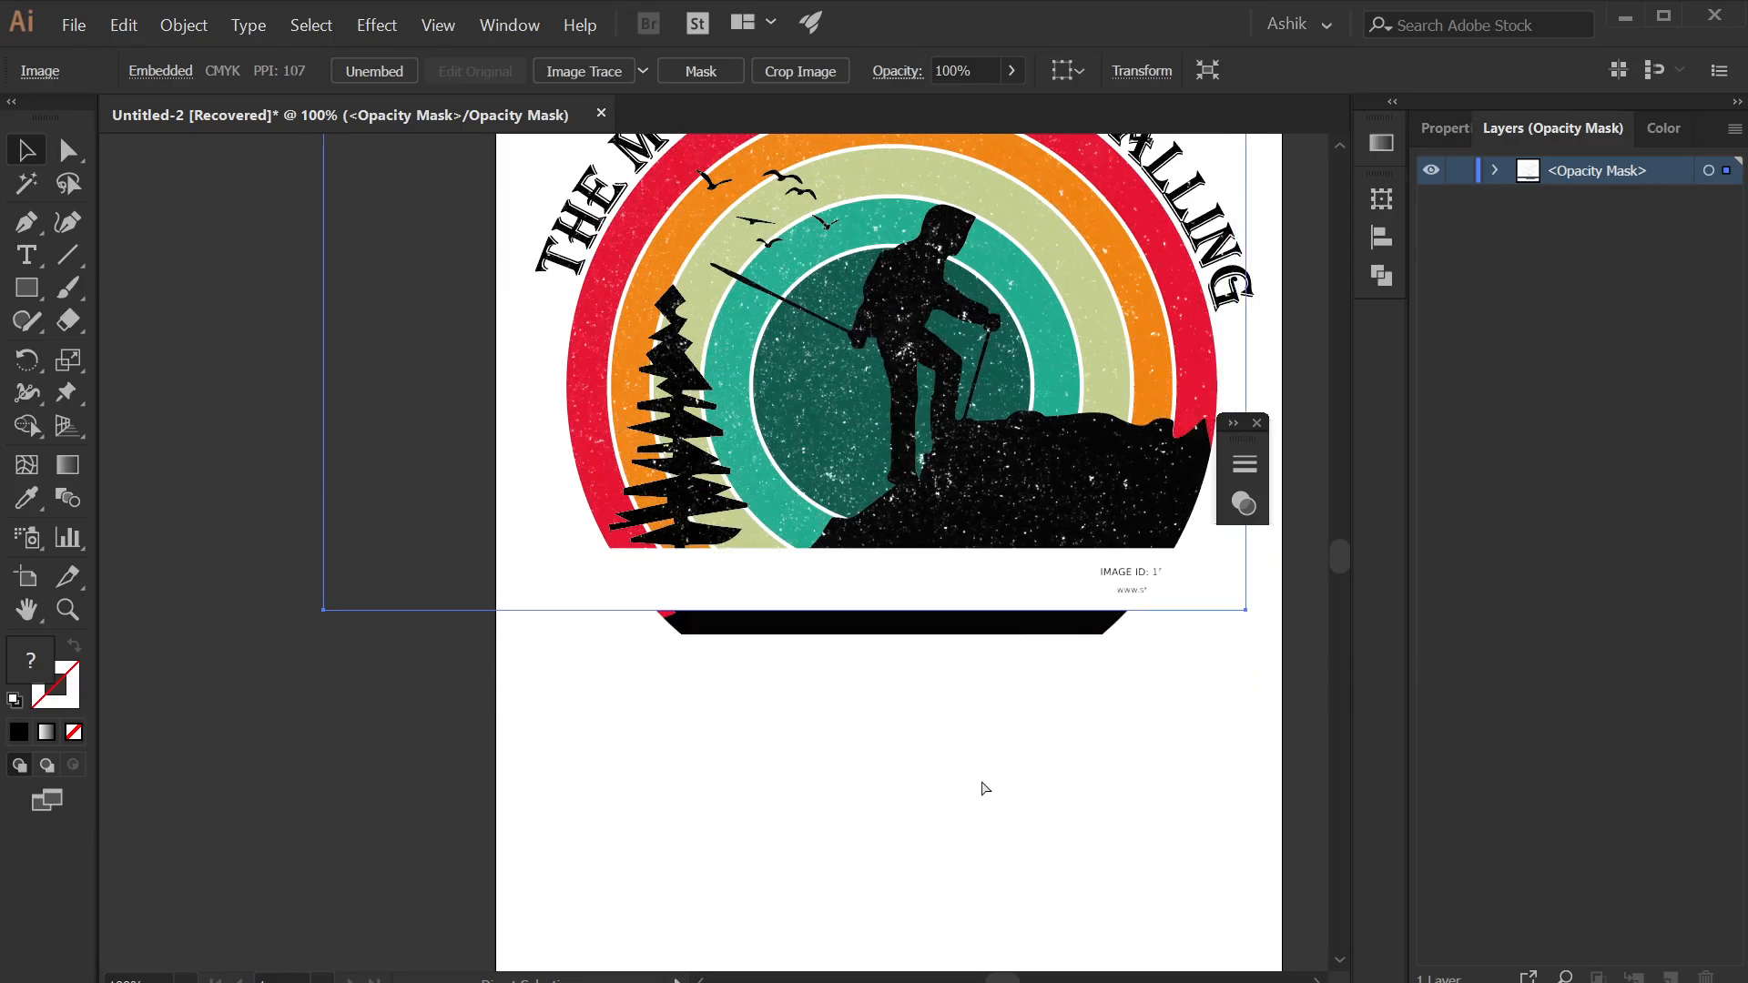
{"action": "key", "text": "ctrl+z"}
{"action": "key", "text": "ctrl+z"}
{"action": "key", "text": "ctrl+z"}
{"action": "key", "text": "ctrl+z"}
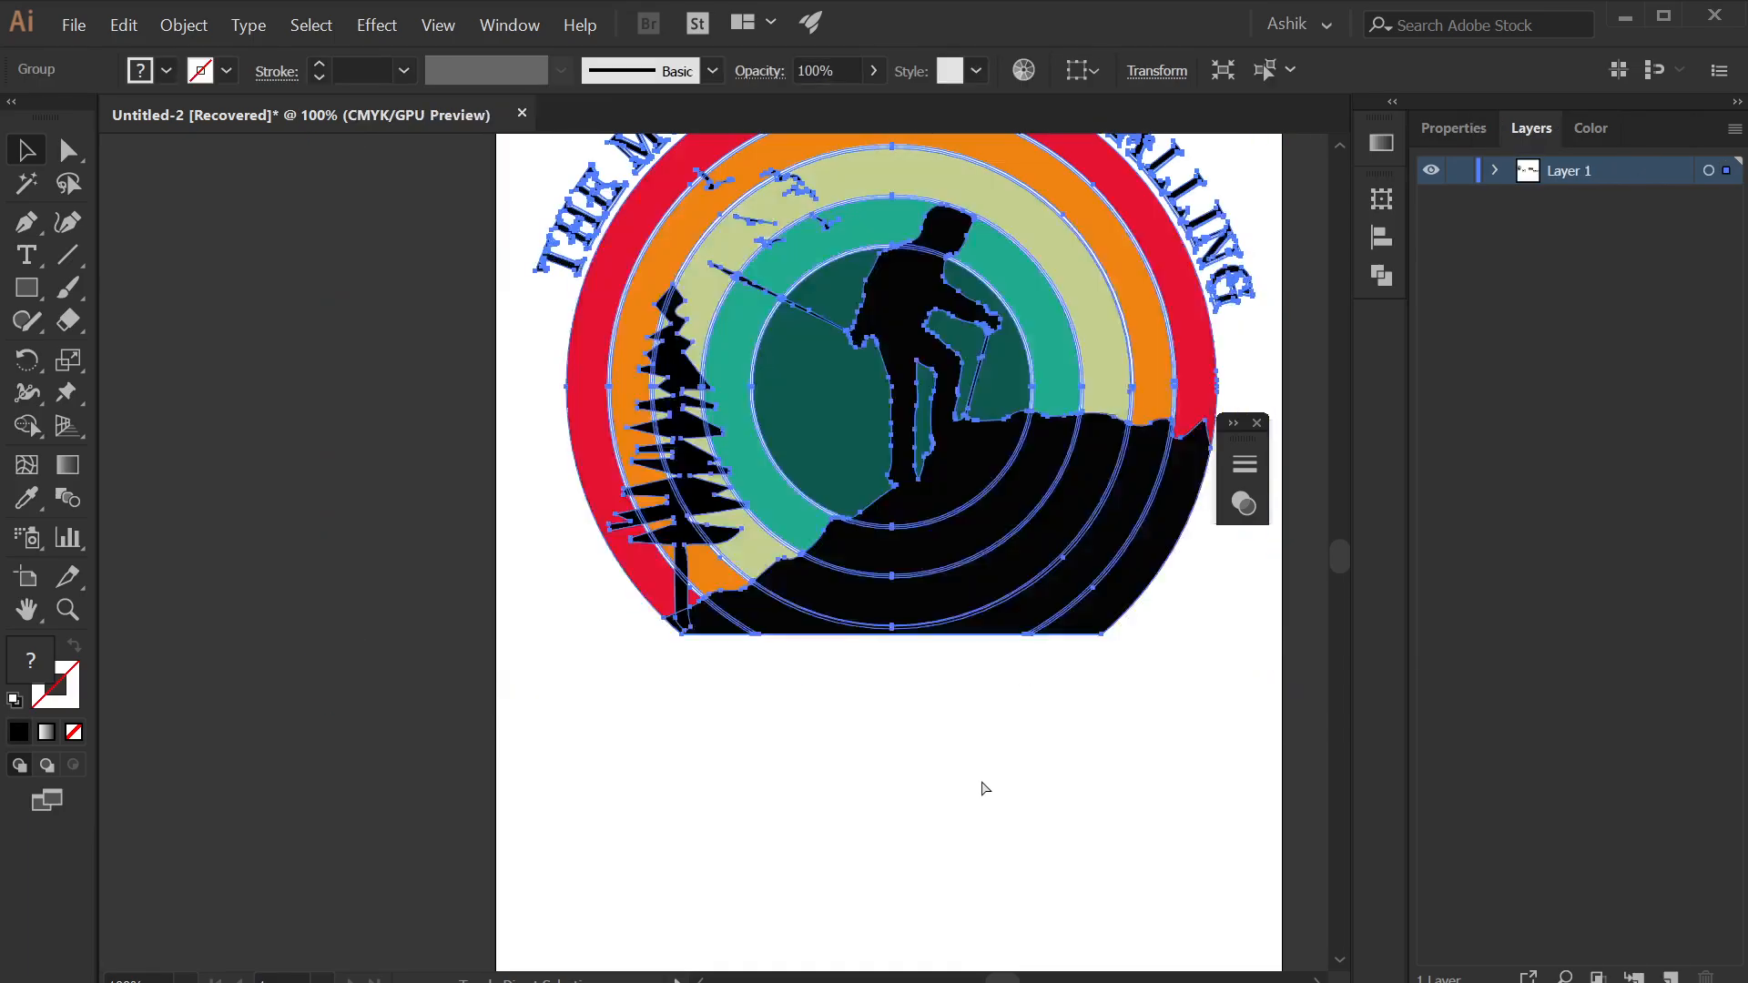
{"action": "key", "text": "ctrl+z"}
{"action": "key", "text": "ctrl+z"}
{"action": "key", "text": "ctrl+z"}
{"action": "key", "text": "ctrl+z"}
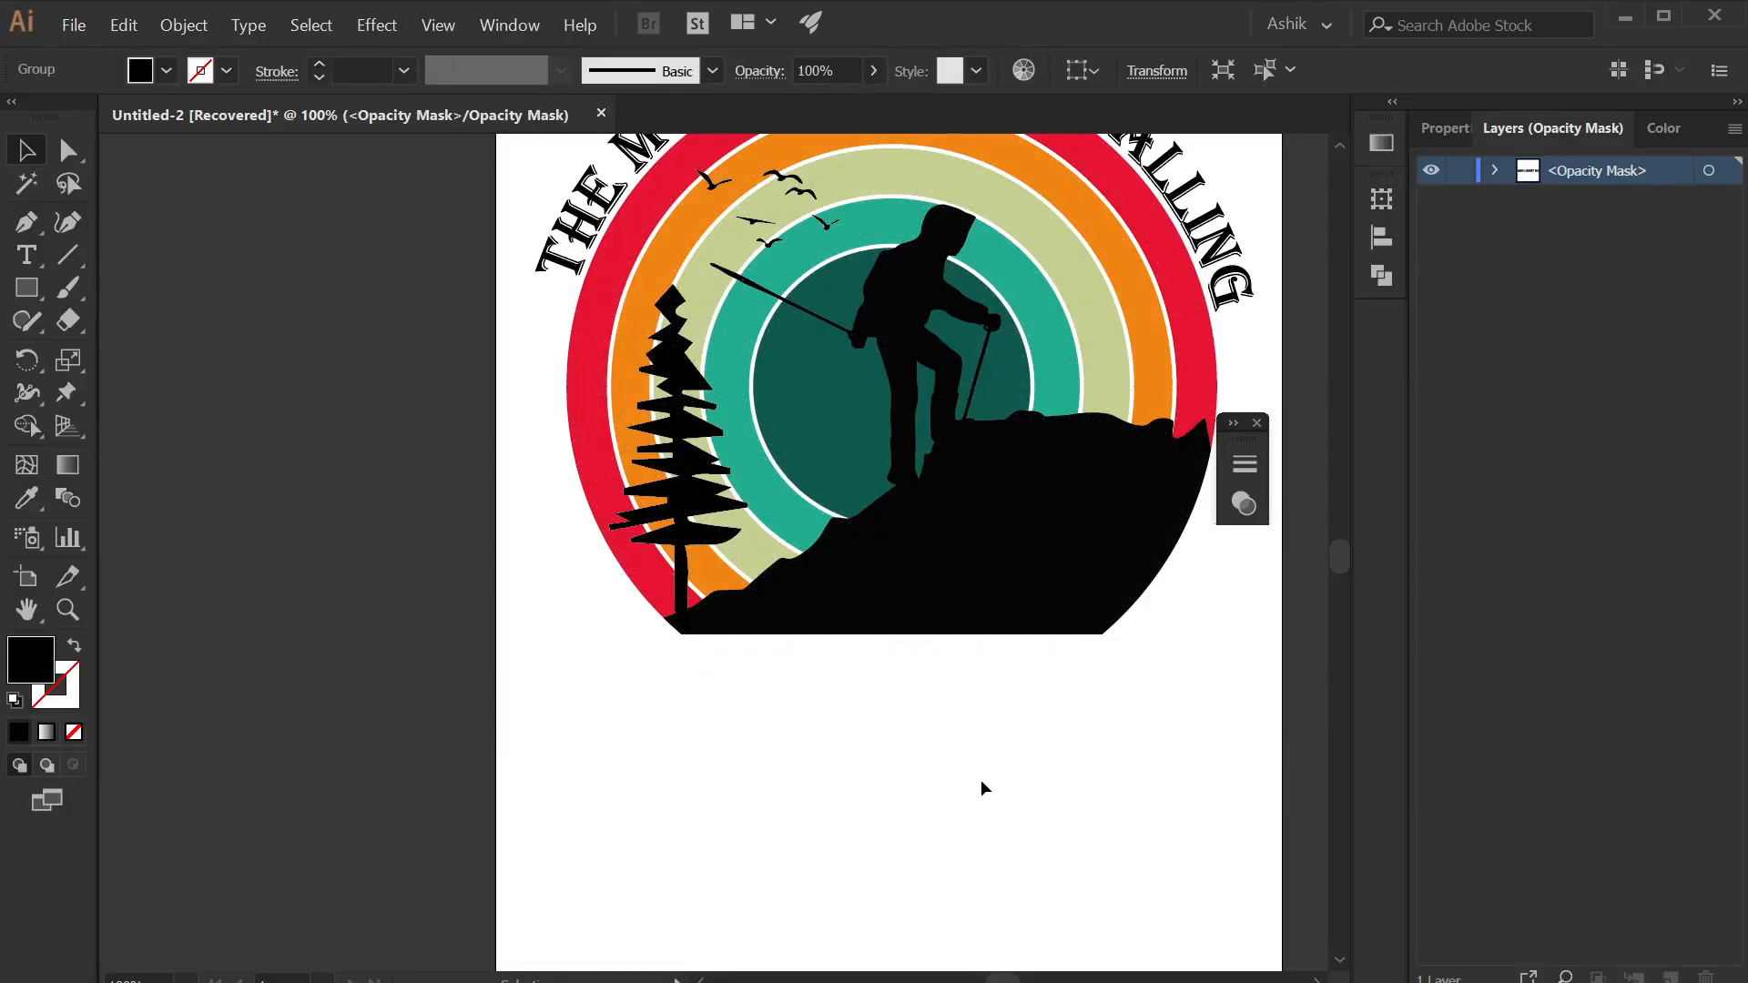
{"action": "key", "text": "ctrl+z"}
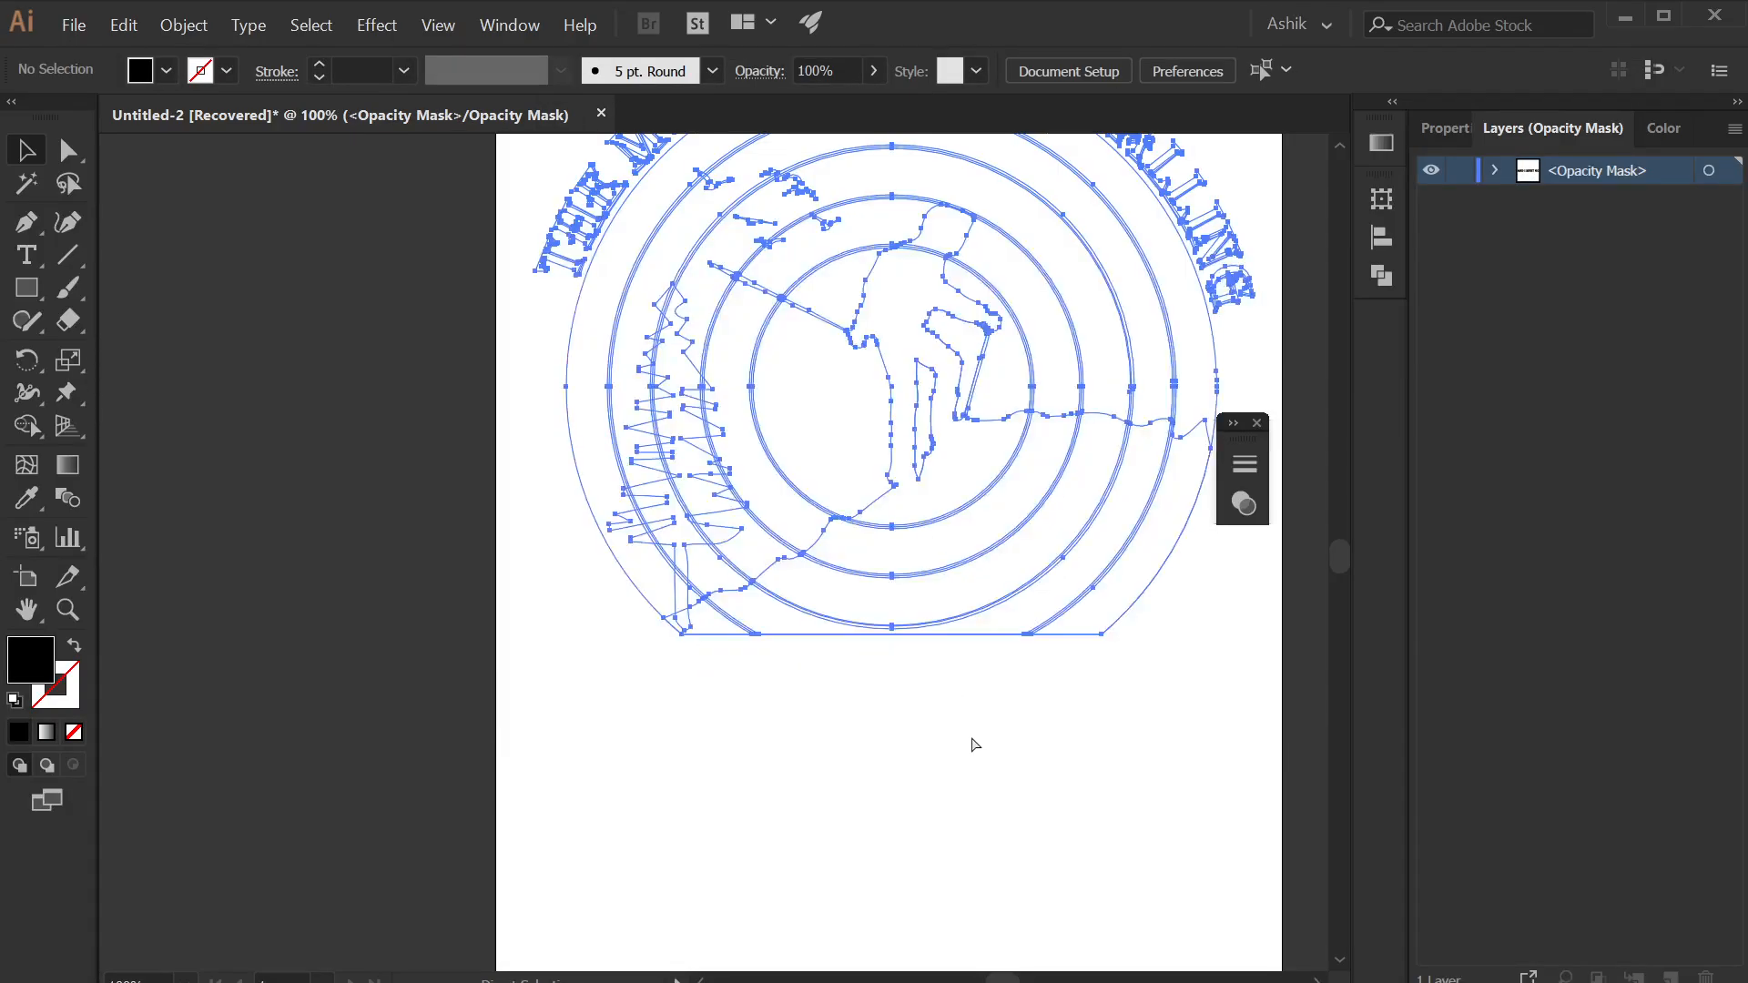
{"action": "key", "text": "ctrl+z"}
{"action": "key", "text": "ctrl+z"}
{"action": "key", "text": "ctrl+z"}
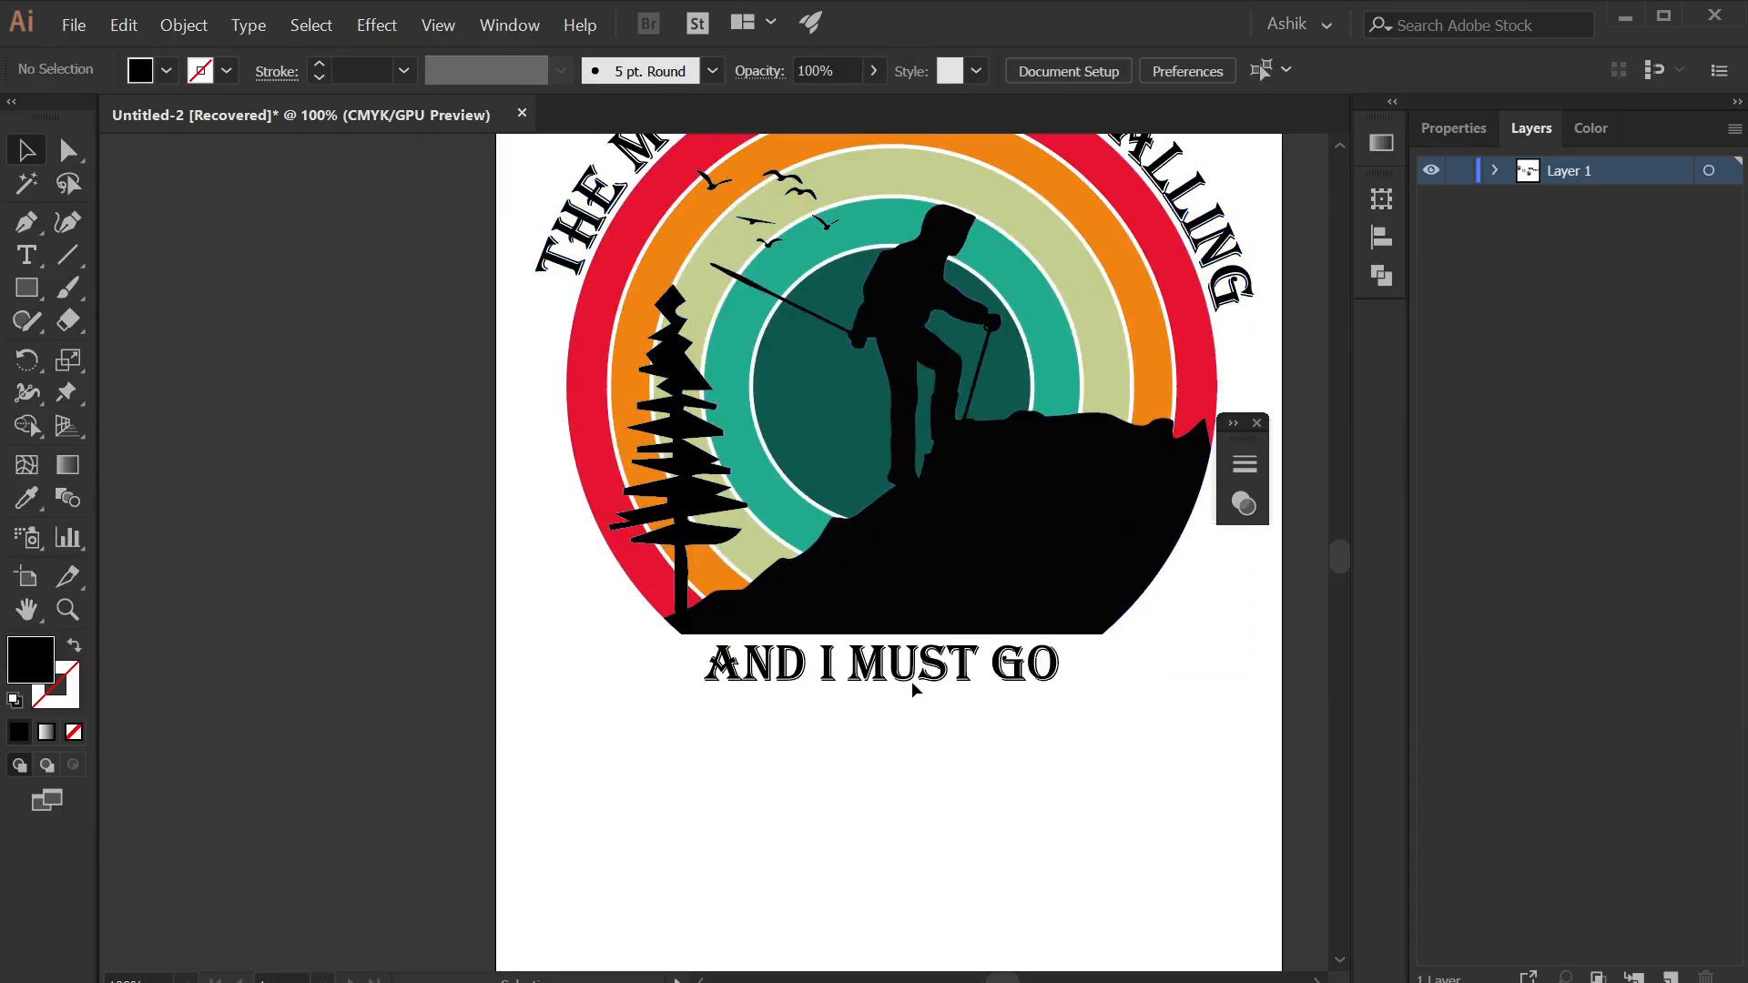
- Select the whole hiker design together with the "AND I MUST GO" text and group everything
{"action": "left_click", "coordinate": [915, 676]}
{"action": "scroll", "coordinate": [944, 702], "scroll_direction": "down", "scroll_amount": 1}
{"action": "left_click_drag", "start_coordinate": [995, 745], "coordinate": [871, 766]}
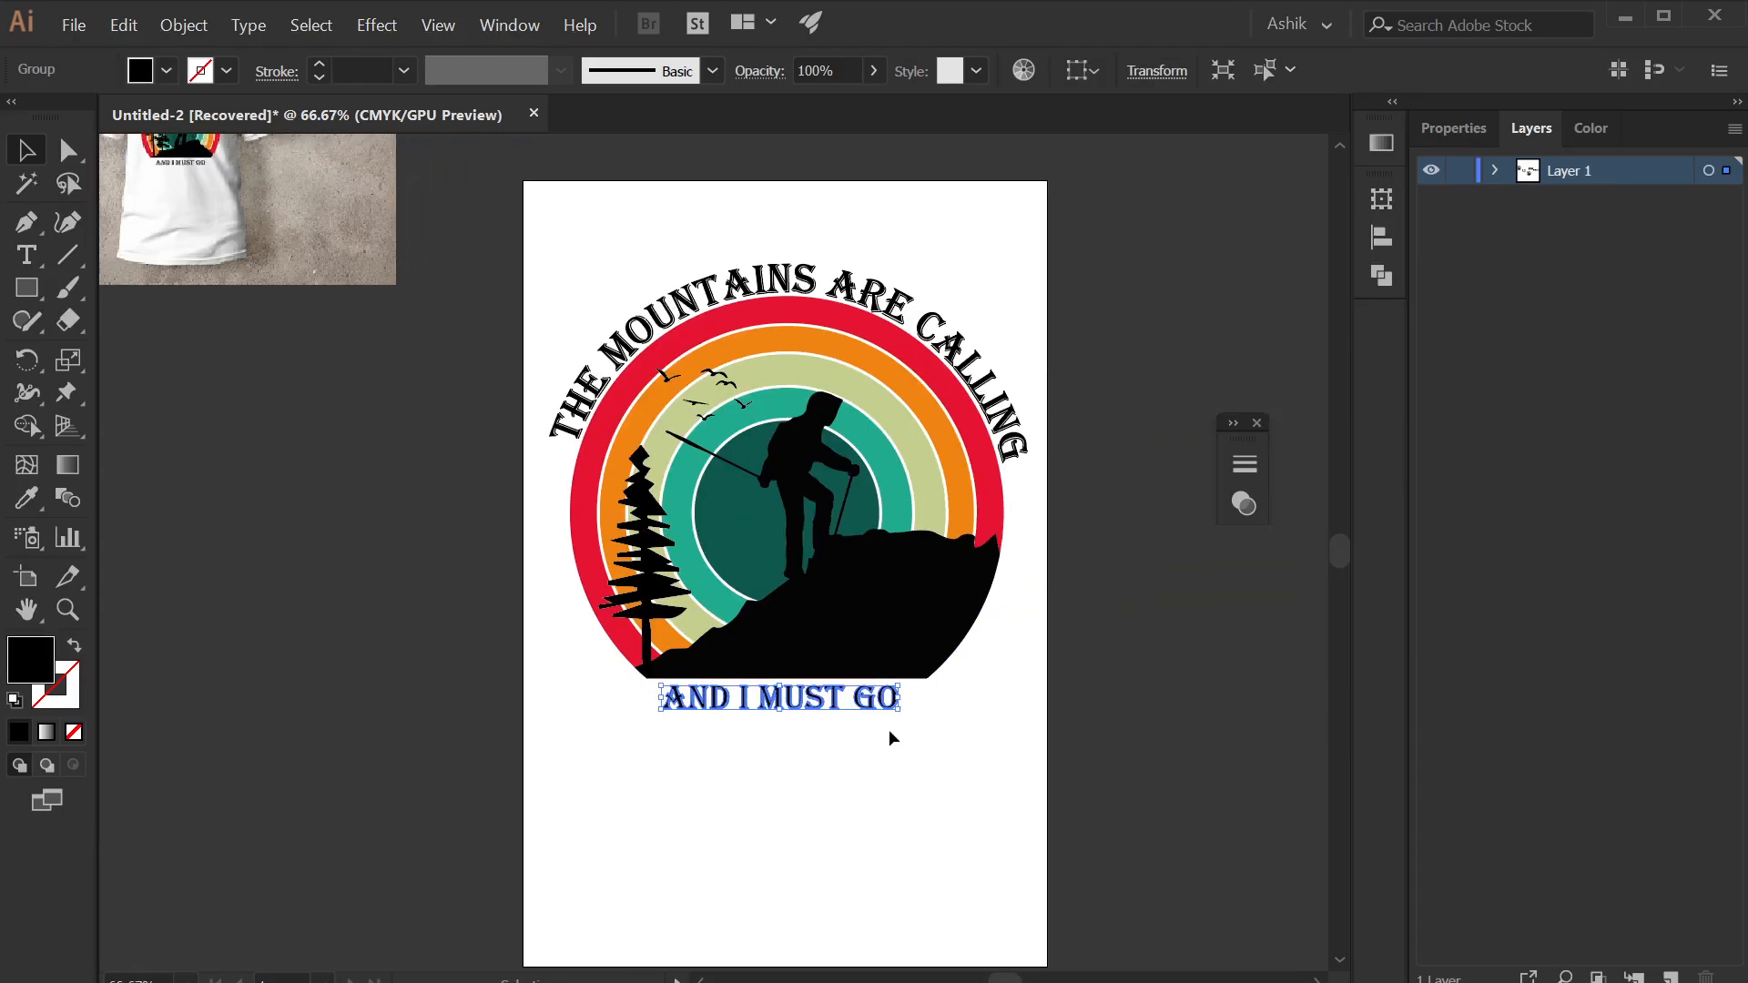
{"action": "left_click_drag", "start_coordinate": [521, 238], "coordinate": [1058, 853]}
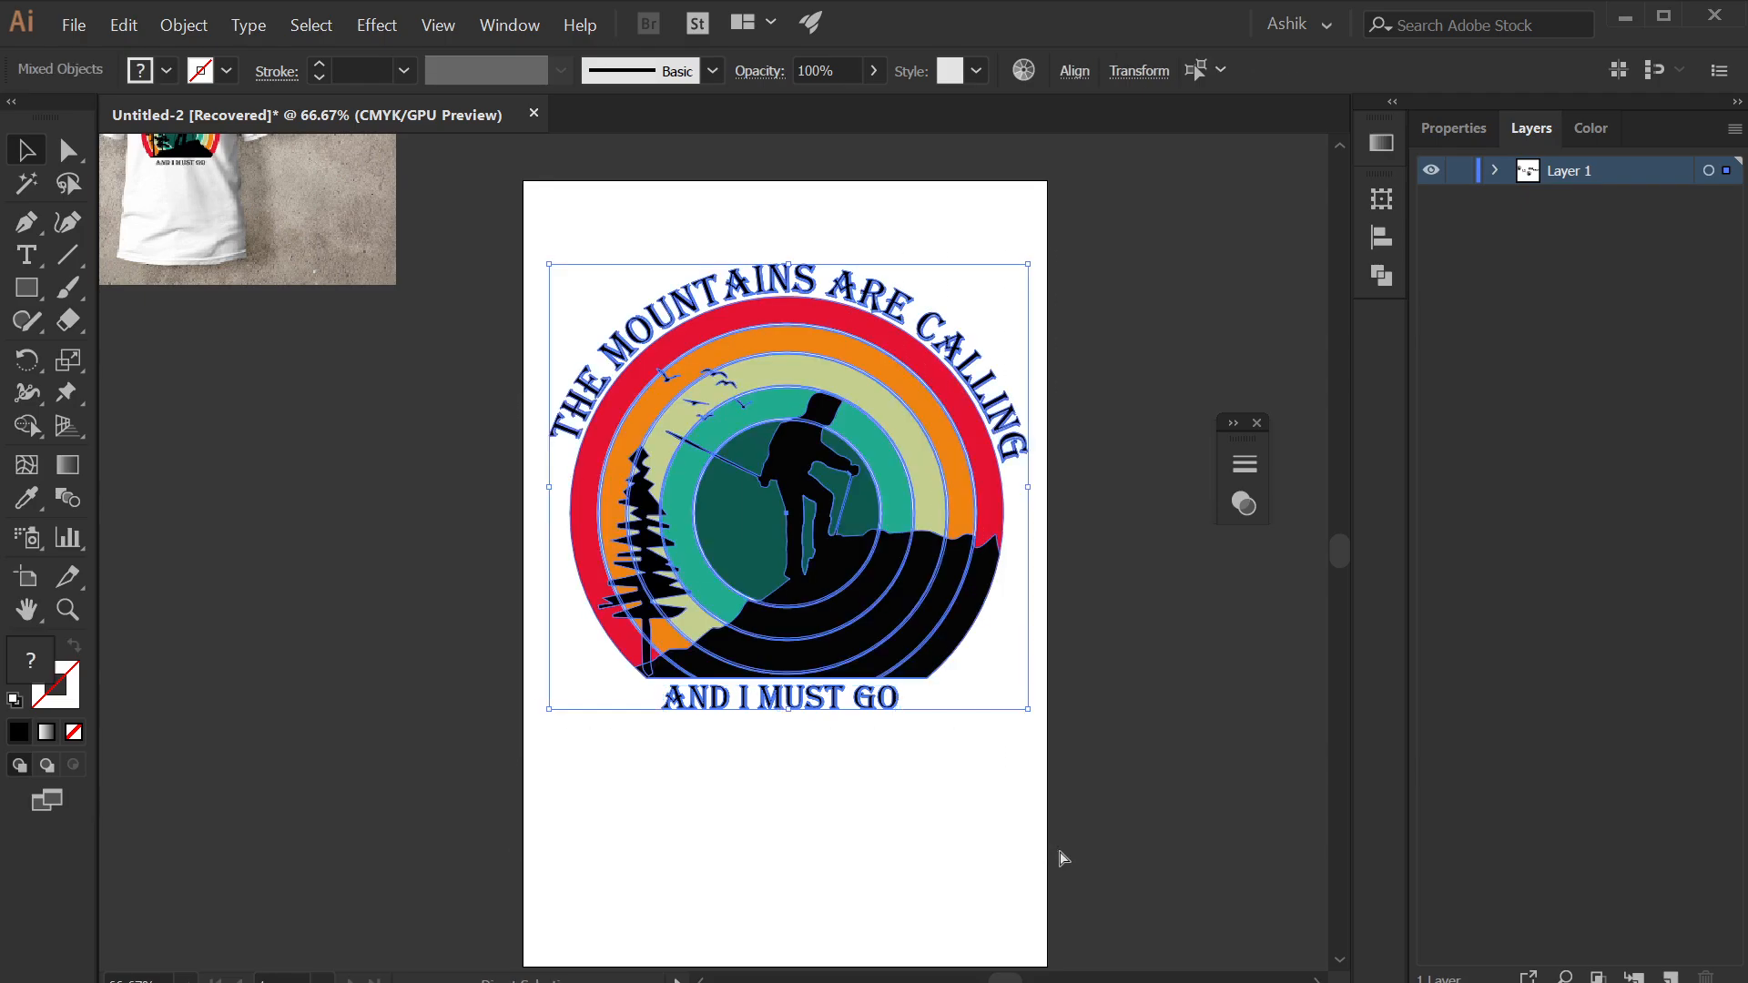
{"action": "key", "text": "ctrl+g"}
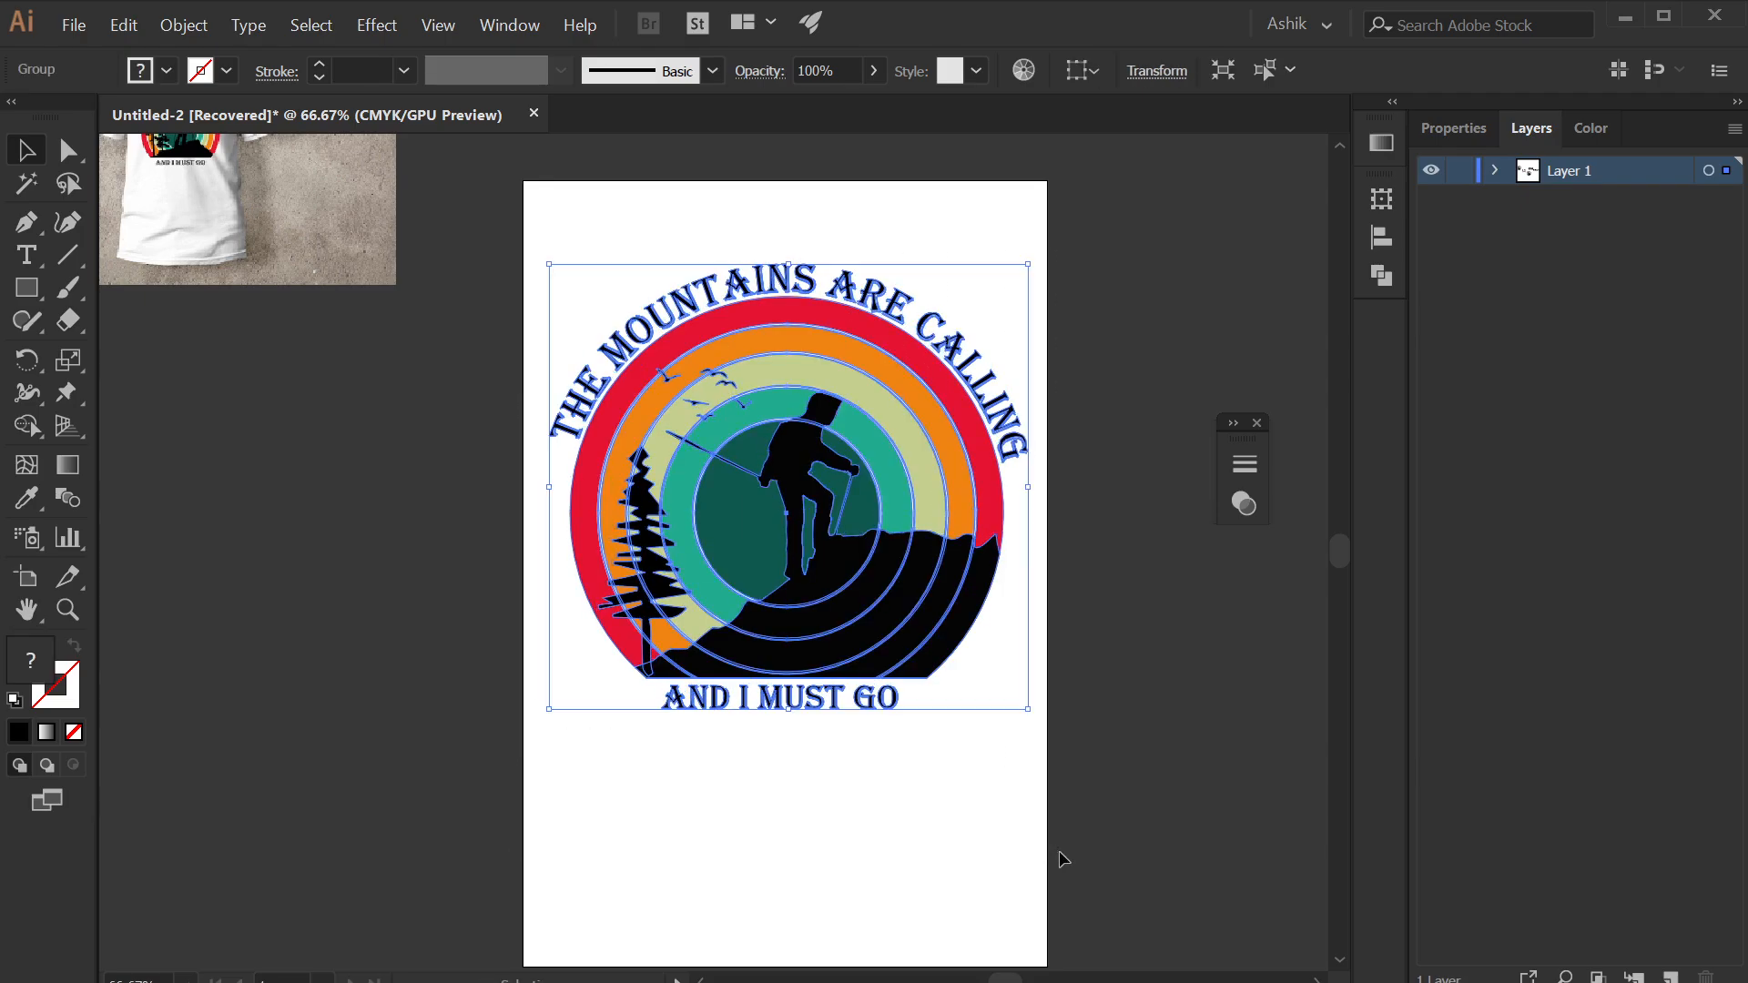
- Make an opacity mask on the grouped design and turn off its Clip option
{"action": "left_click", "coordinate": [1247, 499]}
{"action": "left_click", "coordinate": [1142, 533]}
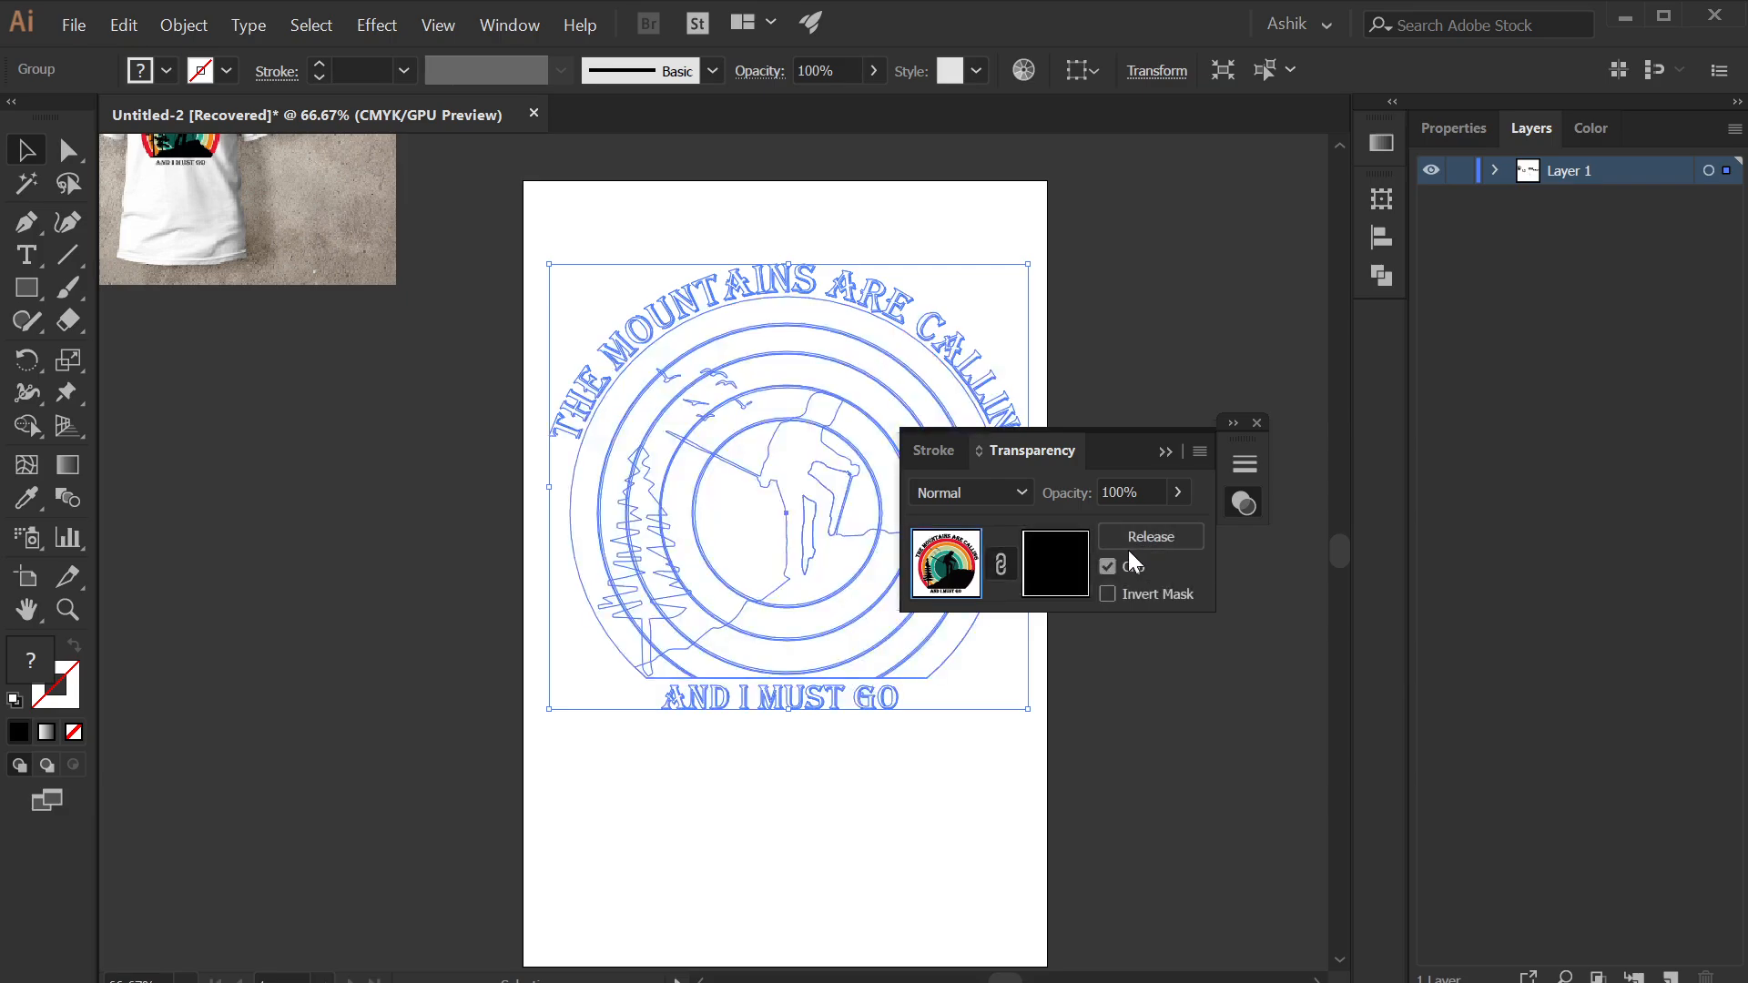
{"action": "left_click", "coordinate": [1108, 566]}
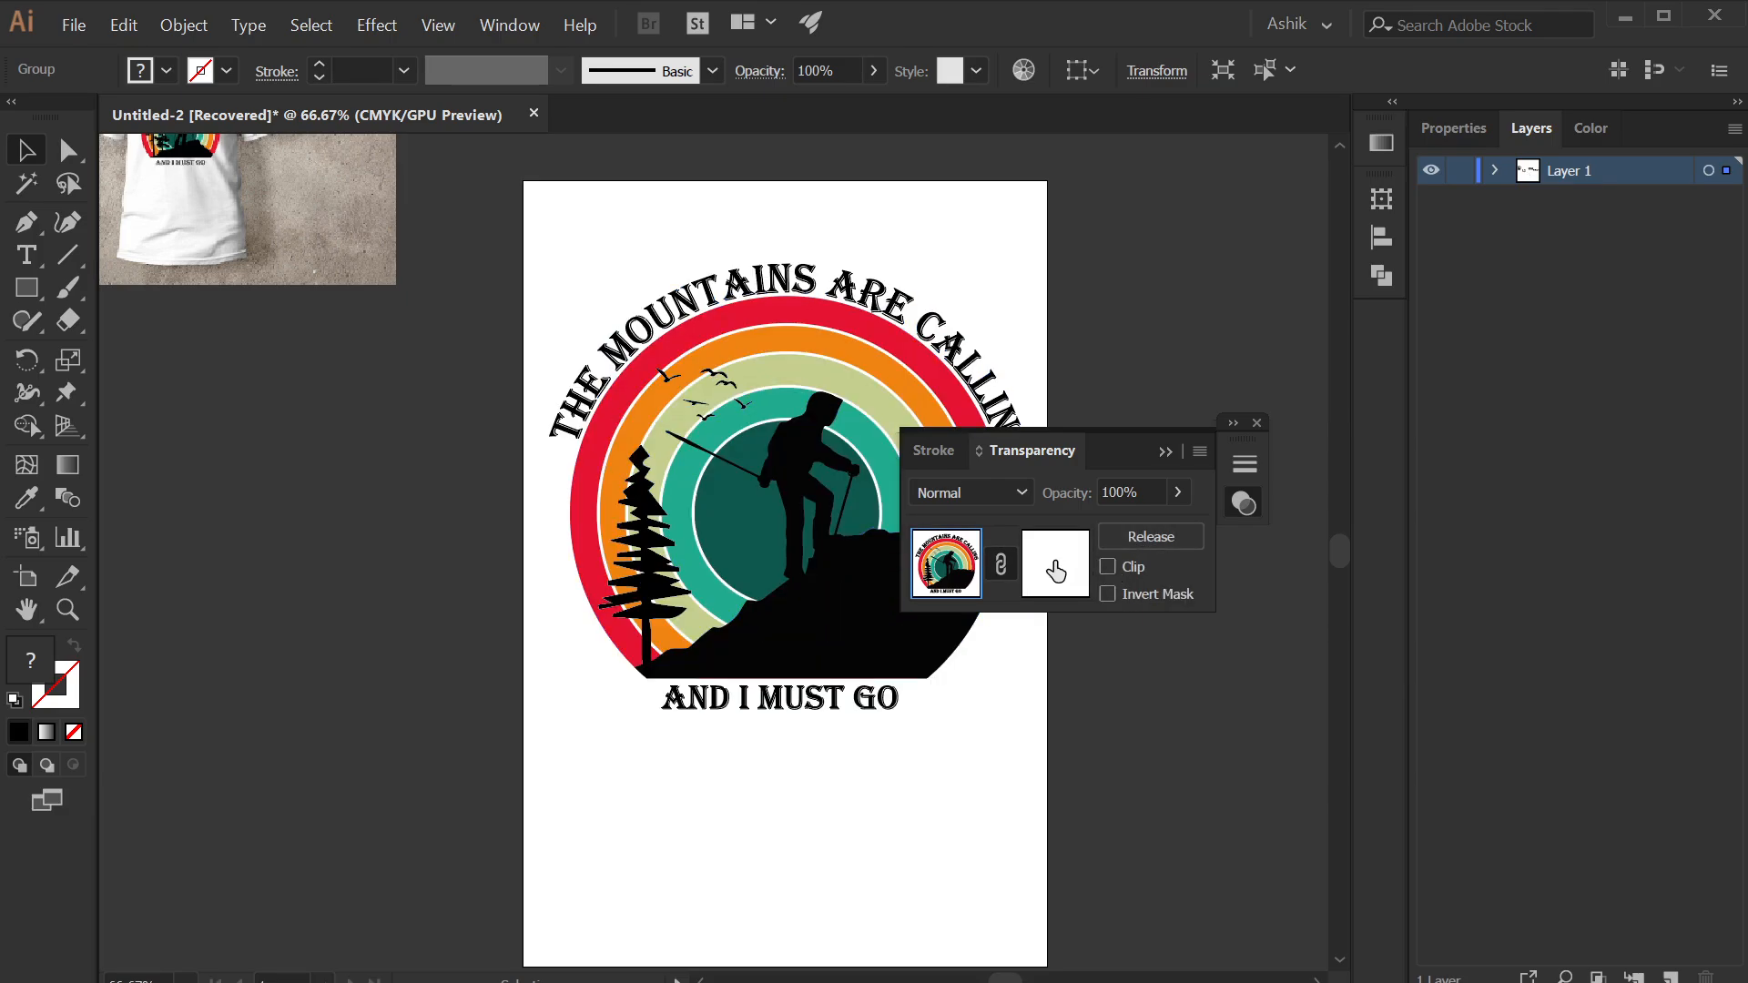
- Paste the splatter texture into the opacity mask, enlarge it to cover the "AND I MUST GO" text, and switch back to the artwork
{"action": "left_click", "coordinate": [1056, 571]}
{"action": "key", "text": "ctrl+v"}
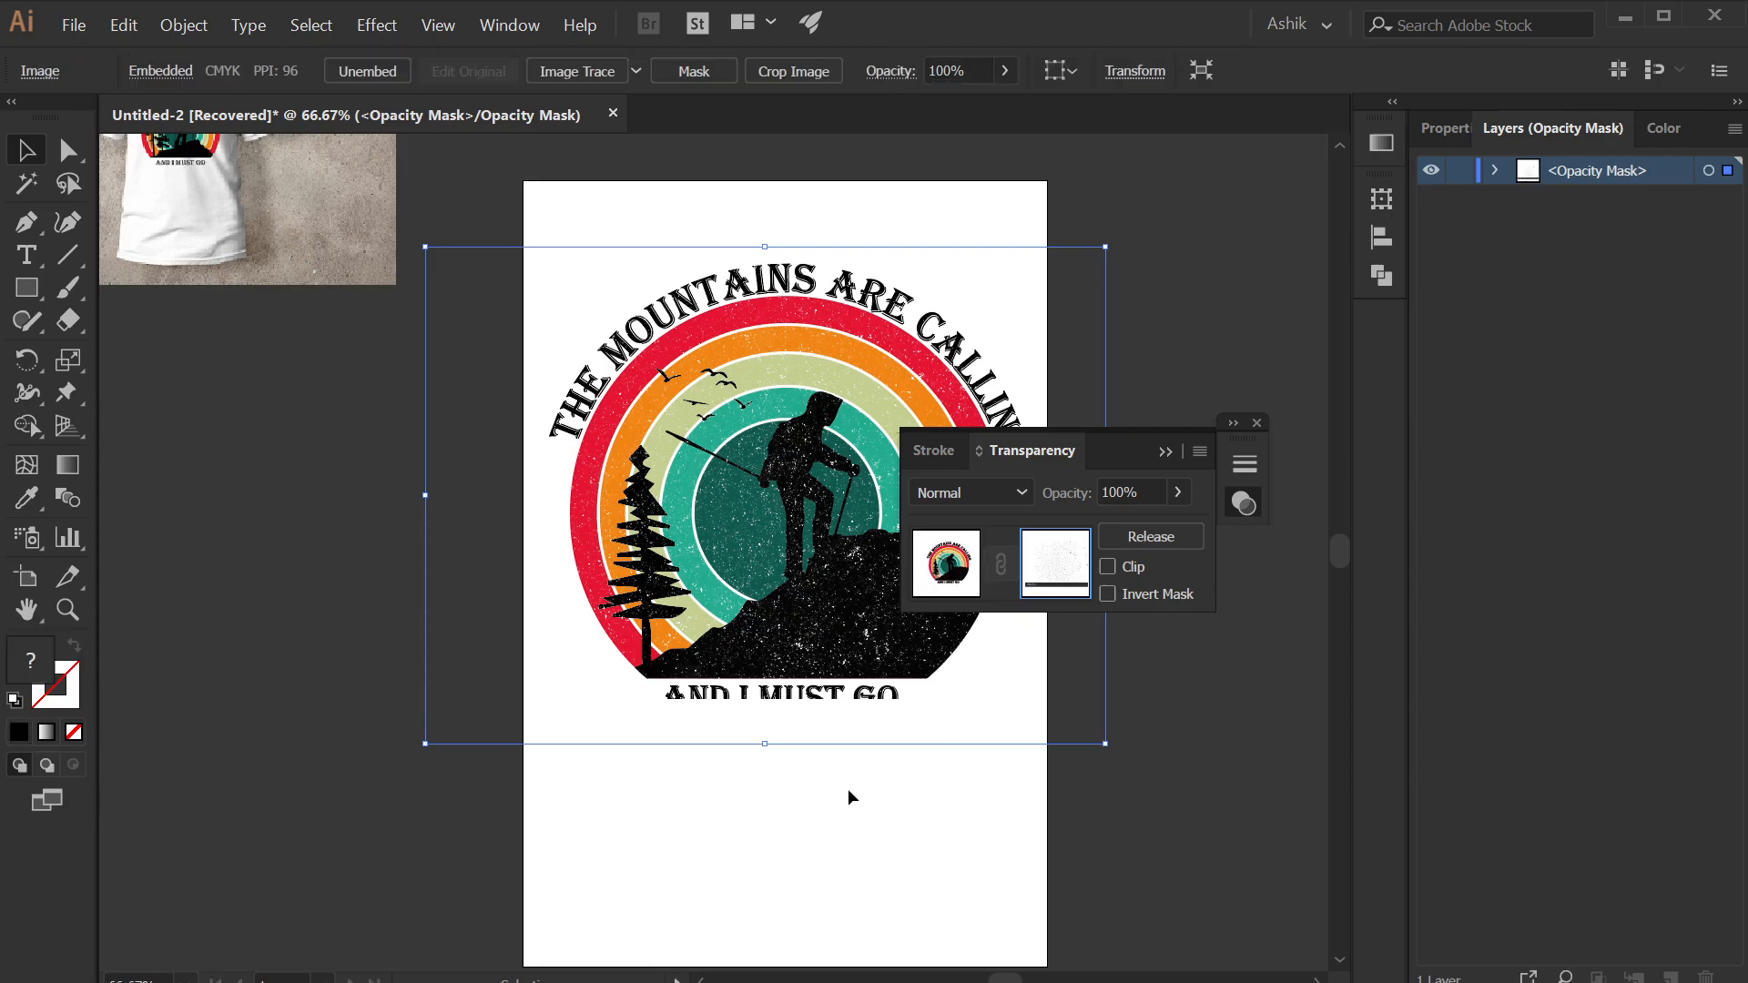
{"action": "left_click_drag", "start_coordinate": [765, 744], "coordinate": [765, 788]}
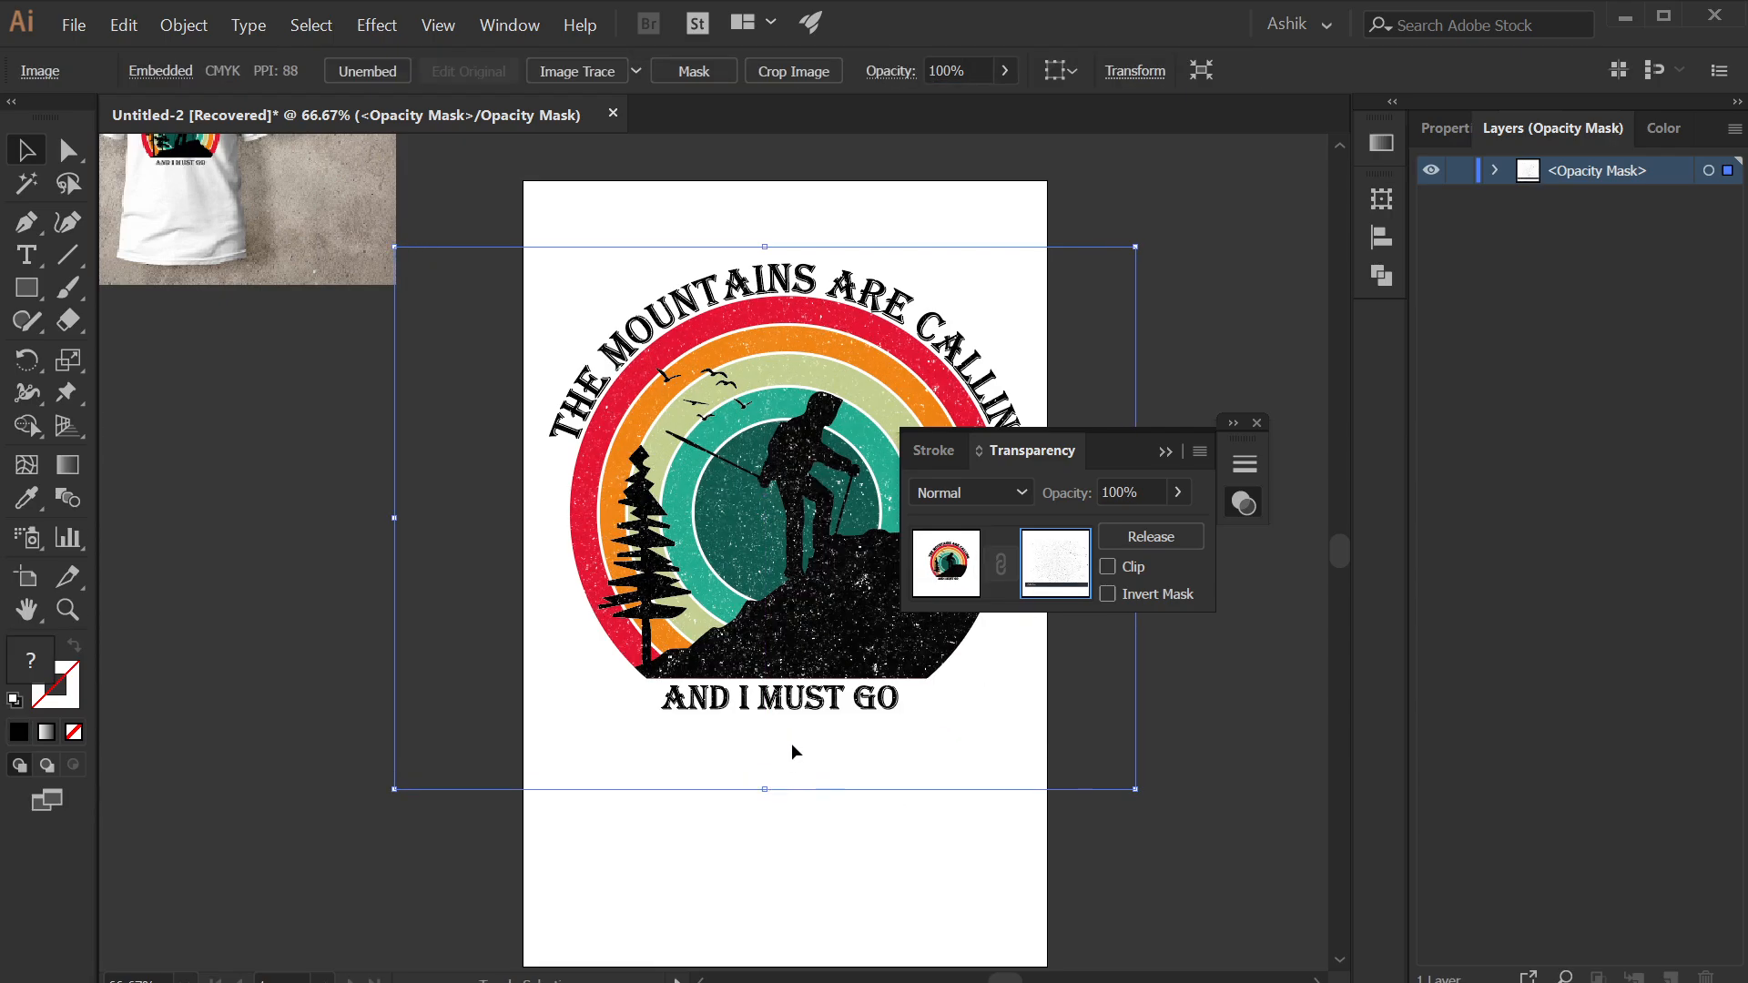
{"action": "left_click", "coordinate": [1165, 451]}
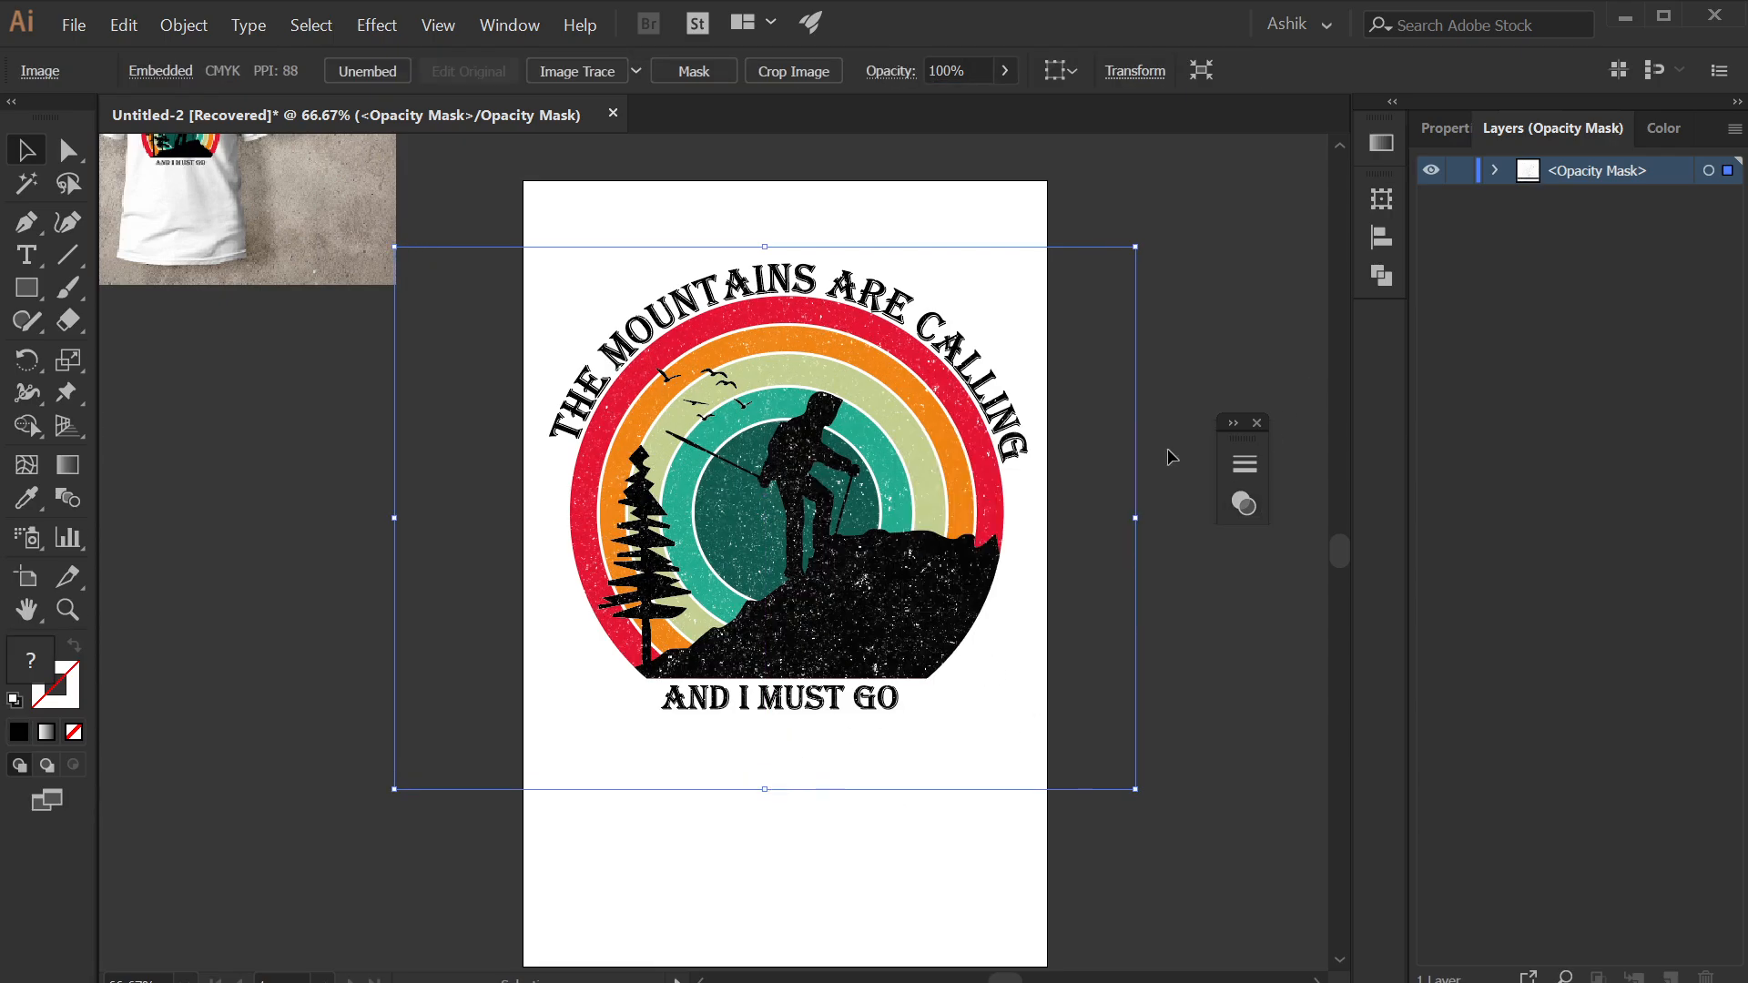
{"action": "left_click", "coordinate": [1242, 504]}
{"action": "left_click", "coordinate": [947, 563]}
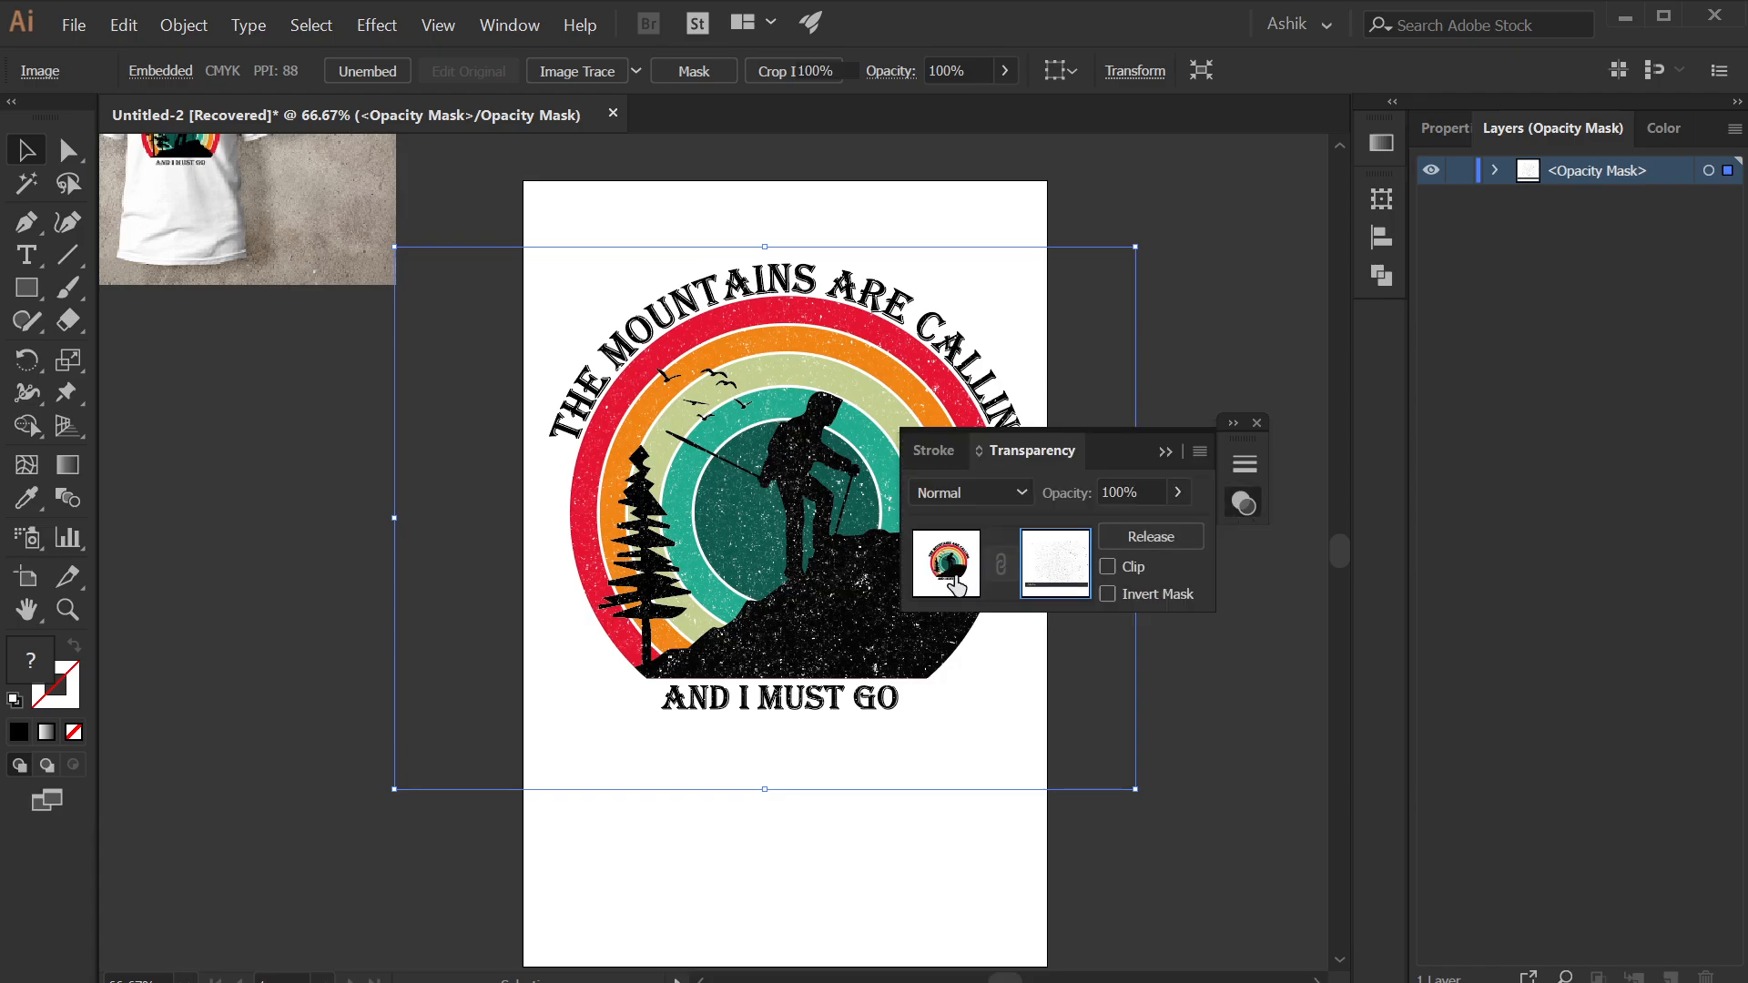
- Close the transparency settings, leave opacity mask editing and deselect the hiker artwork
{"action": "left_click", "coordinate": [1166, 452]}
{"action": "left_click", "coordinate": [1093, 552]}
{"action": "scroll", "coordinate": [744, 649], "scroll_direction": "up", "scroll_amount": 1}
{"action": "left_click_drag", "start_coordinate": [836, 680], "coordinate": [784, 727]}
{"action": "scroll", "coordinate": [785, 727], "scroll_direction": "down", "scroll_amount": 1}
{"action": "left_click_drag", "start_coordinate": [1011, 780], "coordinate": [951, 735]}
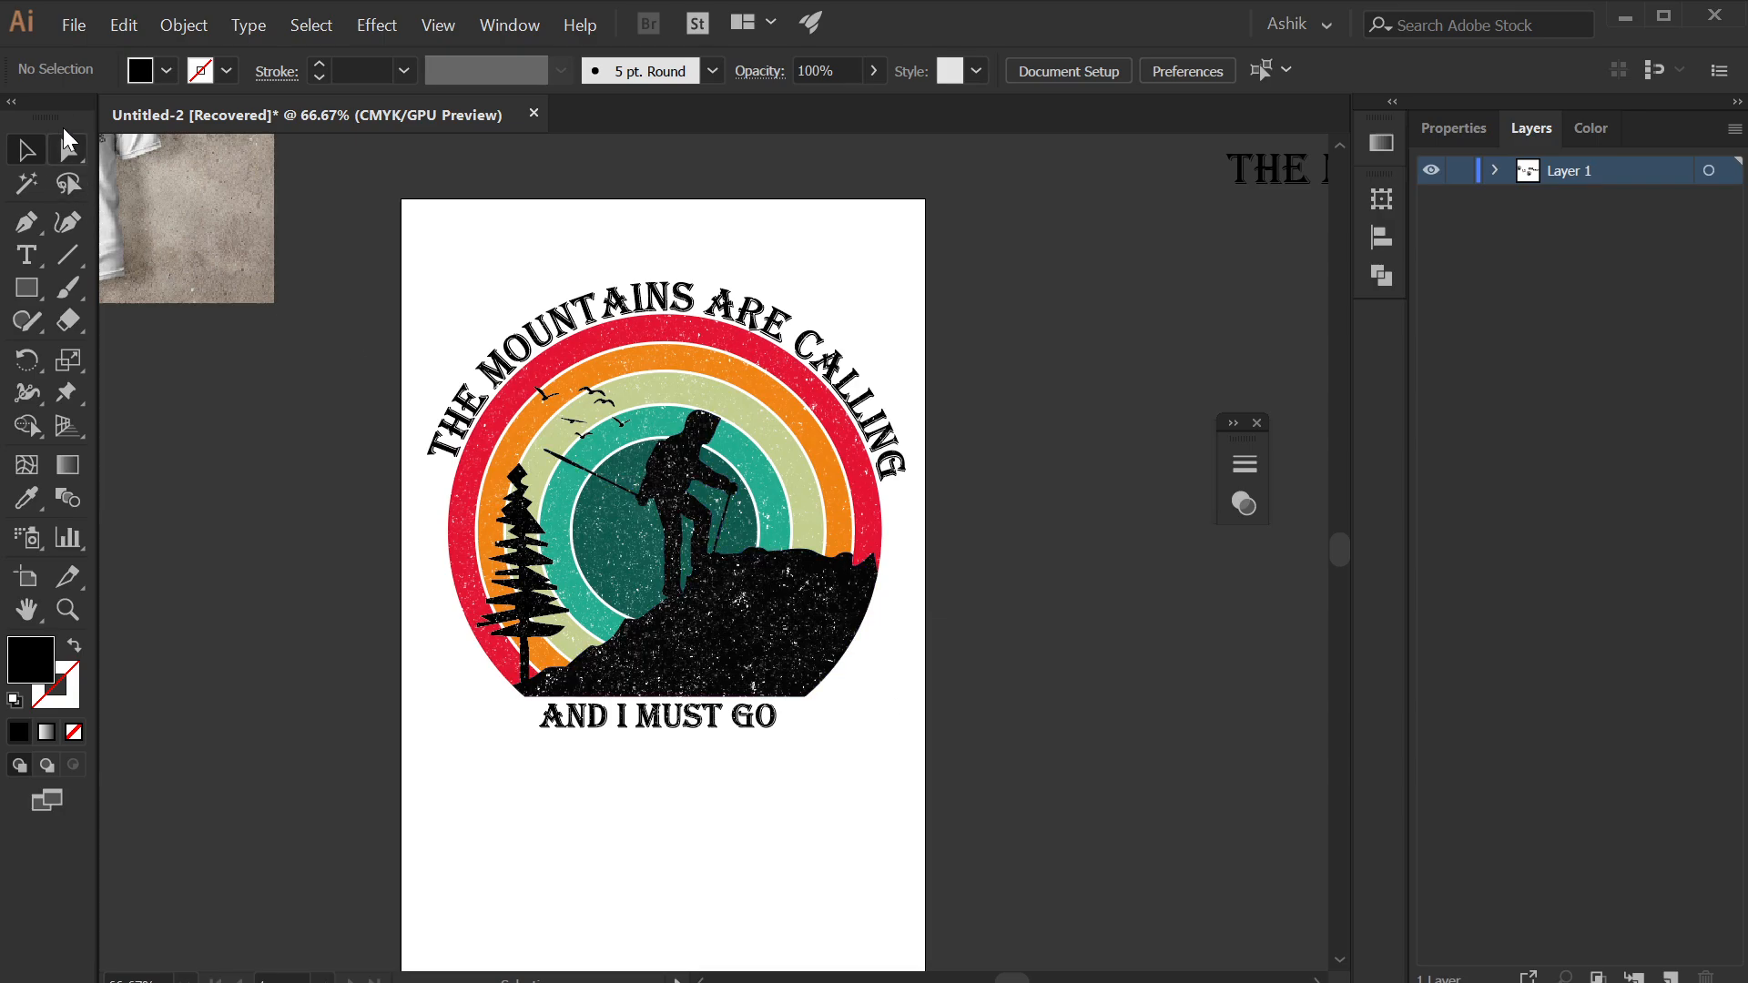
- Set up a Save for Web export of the artboard in PNG-24 format and fit the whole design in the preview
{"action": "left_click", "coordinate": [78, 39]}
{"action": "mouse_move", "coordinate": [114, 420]}
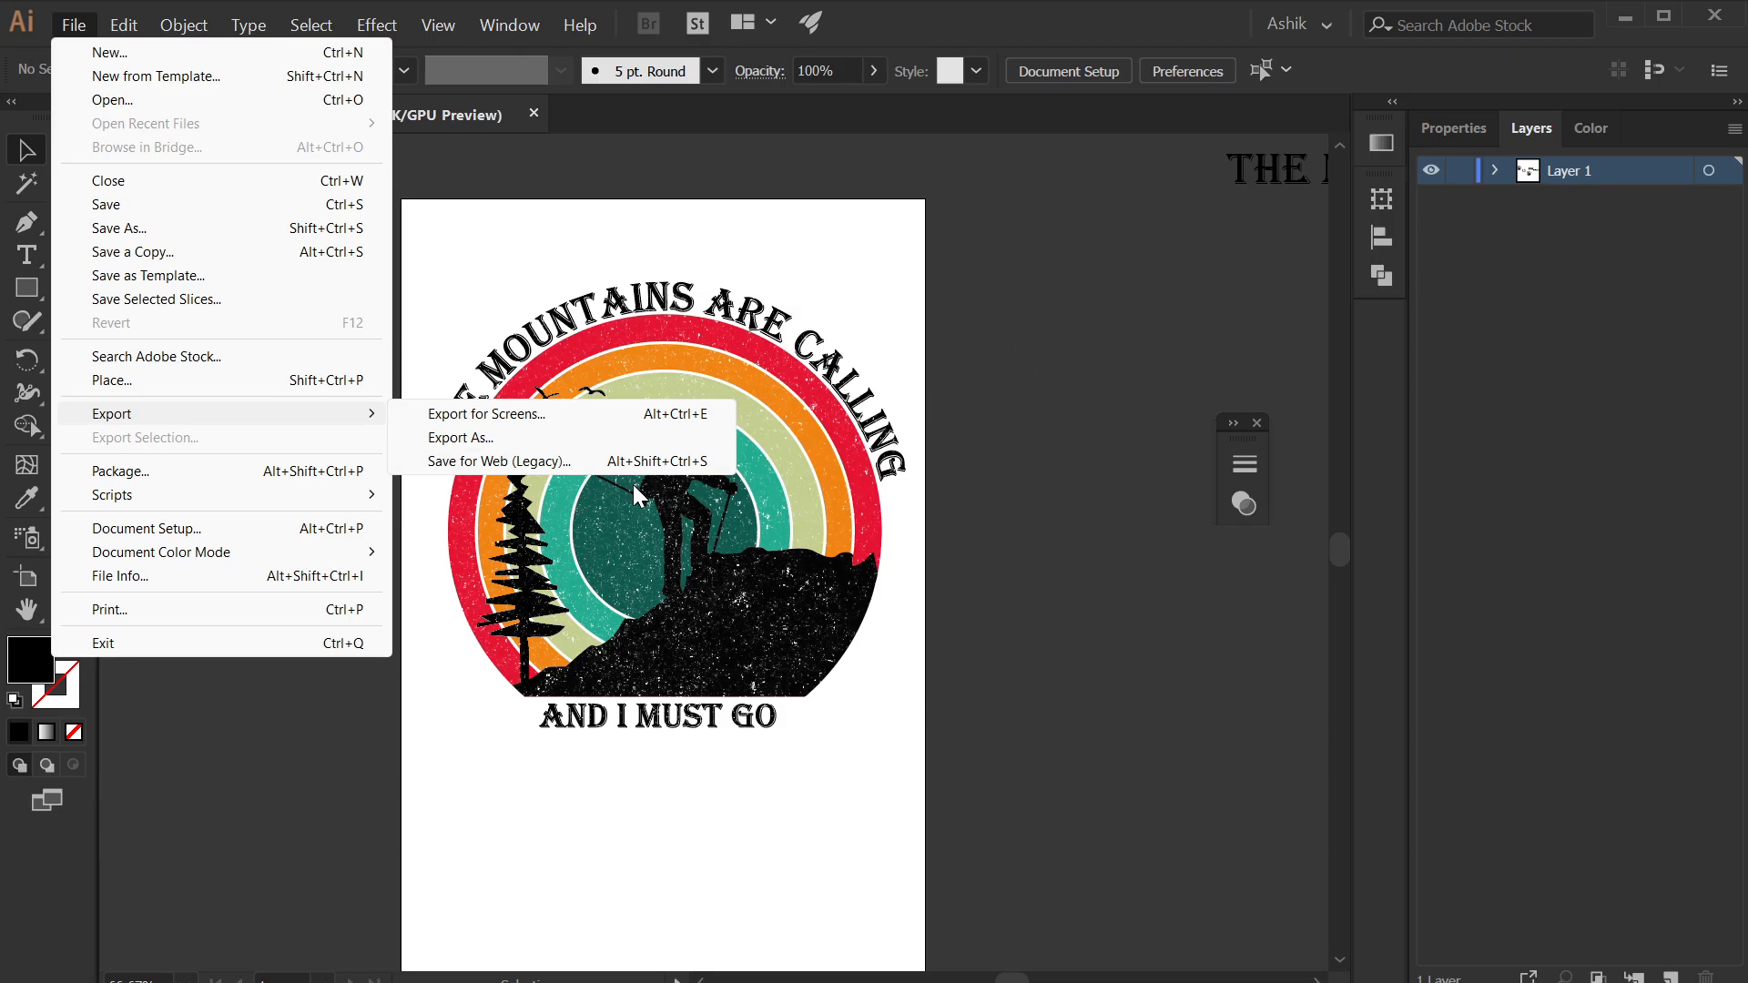
{"action": "left_click", "coordinate": [1096, 345]}
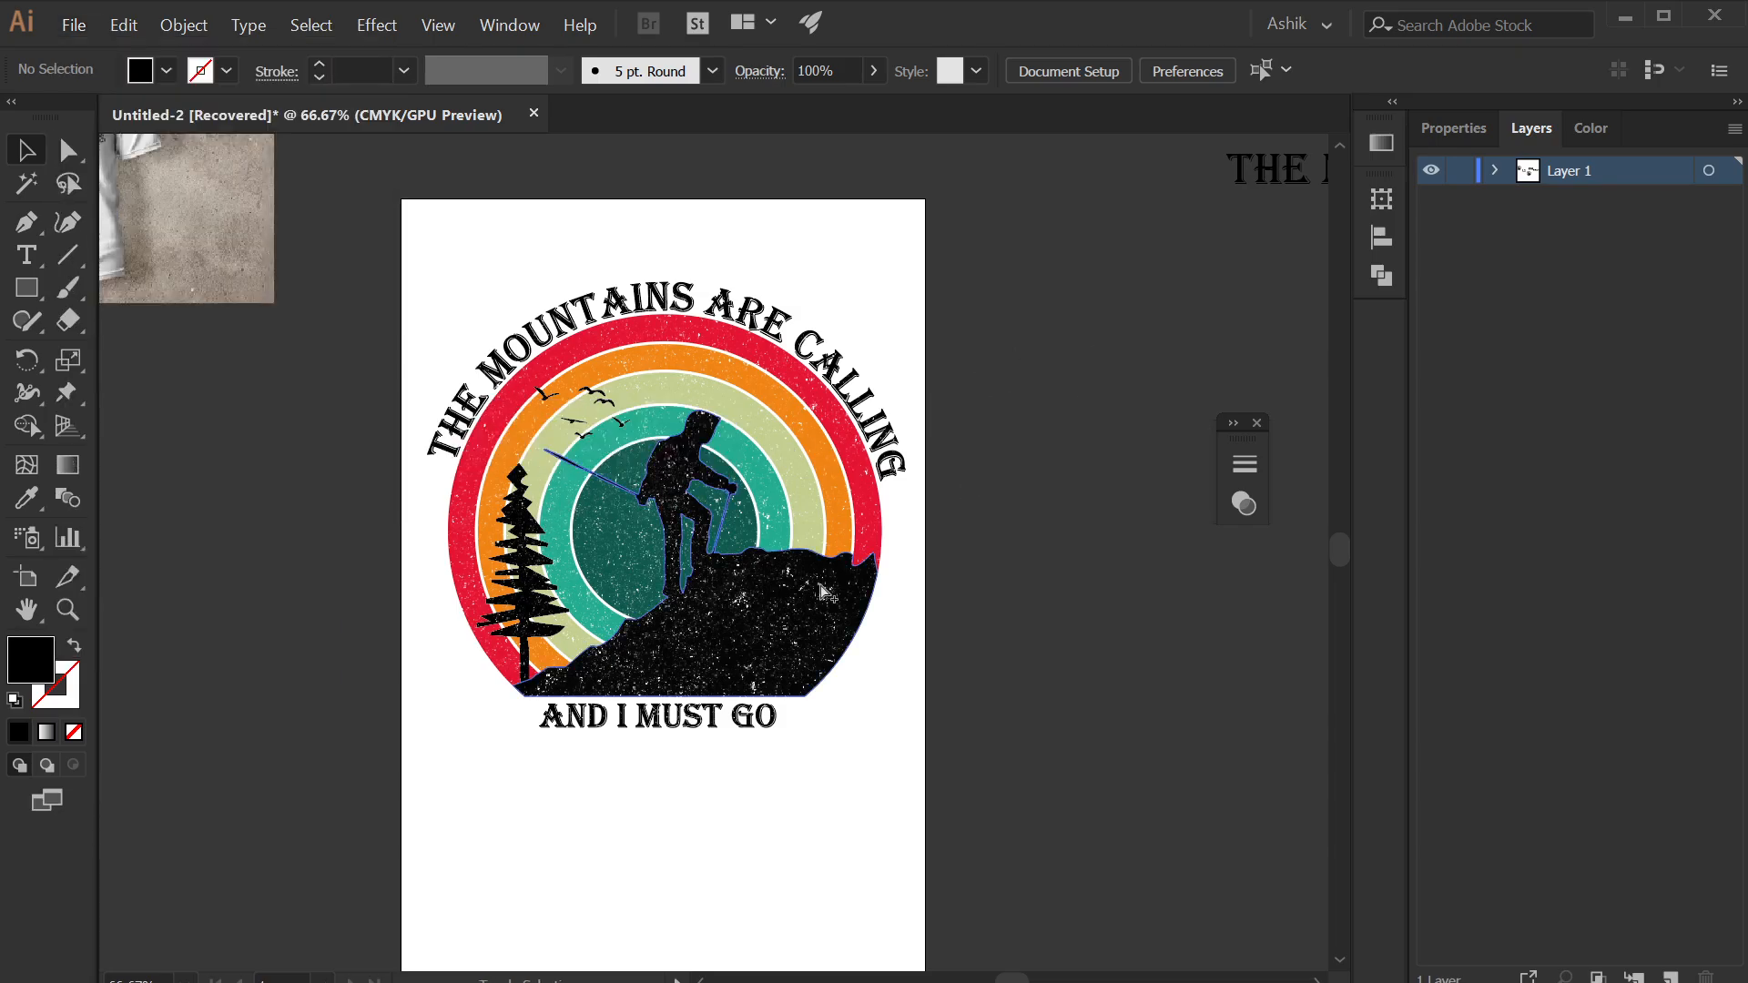
{"action": "key", "text": "ctrl+alt+shift+s"}
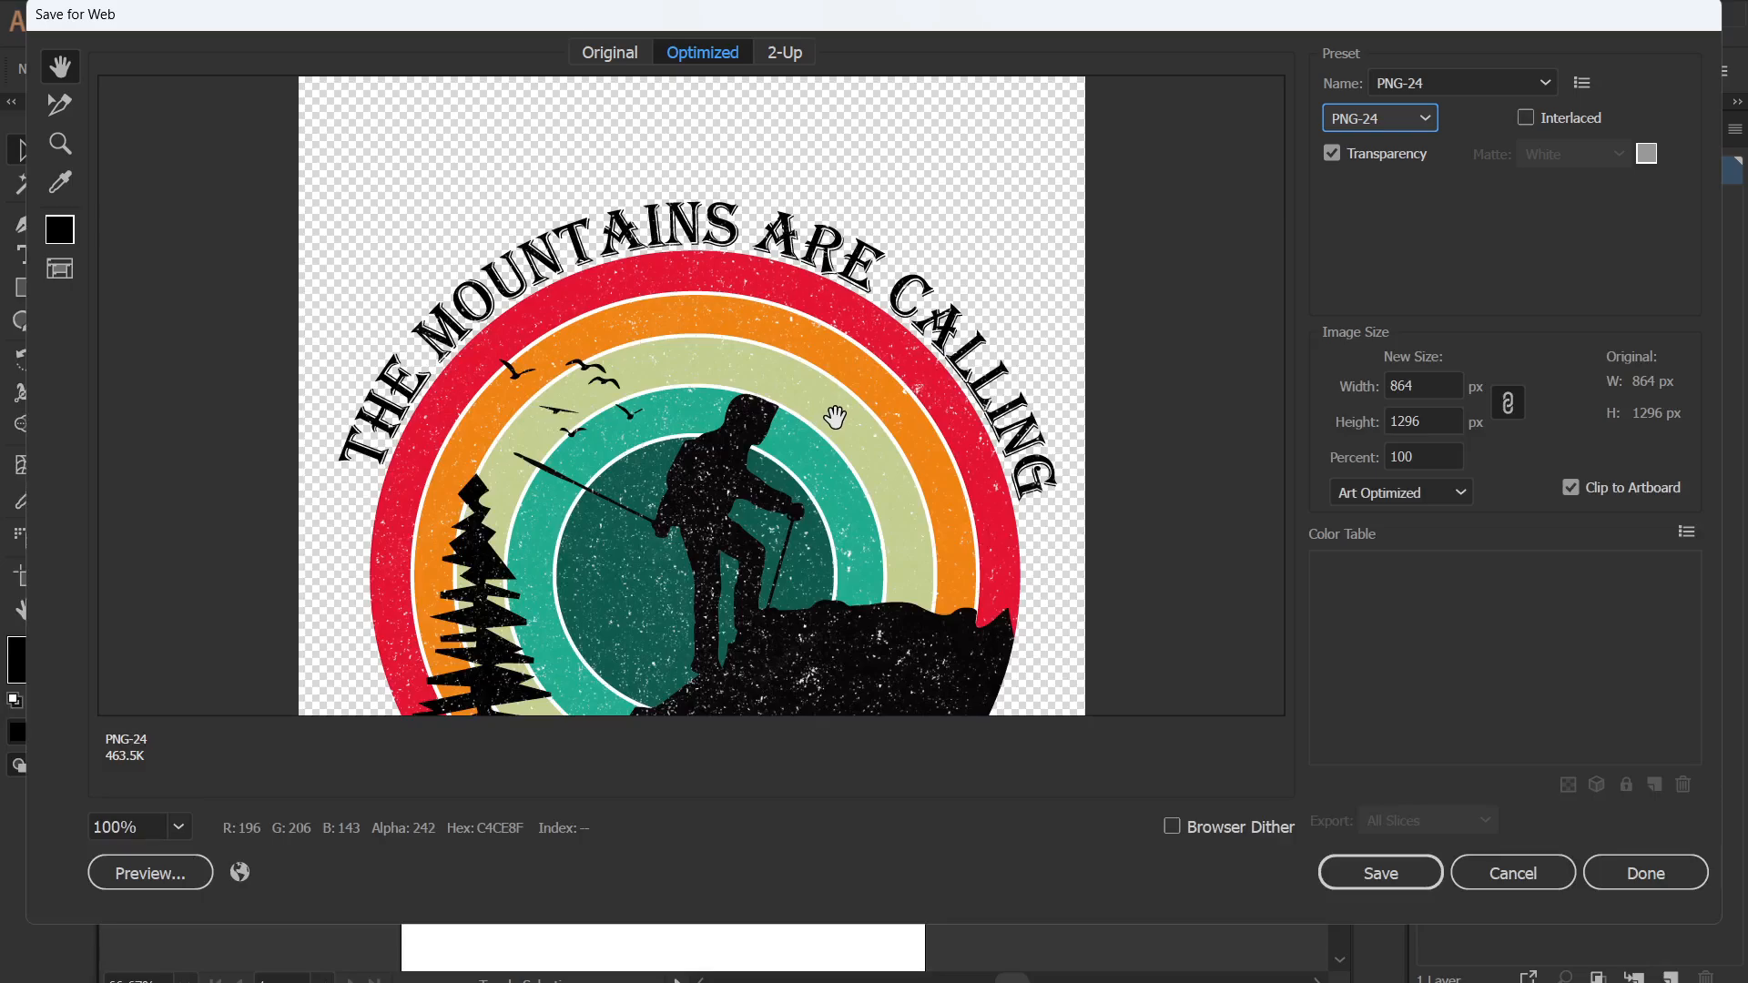
{"action": "left_click", "coordinate": [1389, 125]}
{"action": "left_click", "coordinate": [1368, 239]}
{"action": "key", "text": "ctrl+0"}
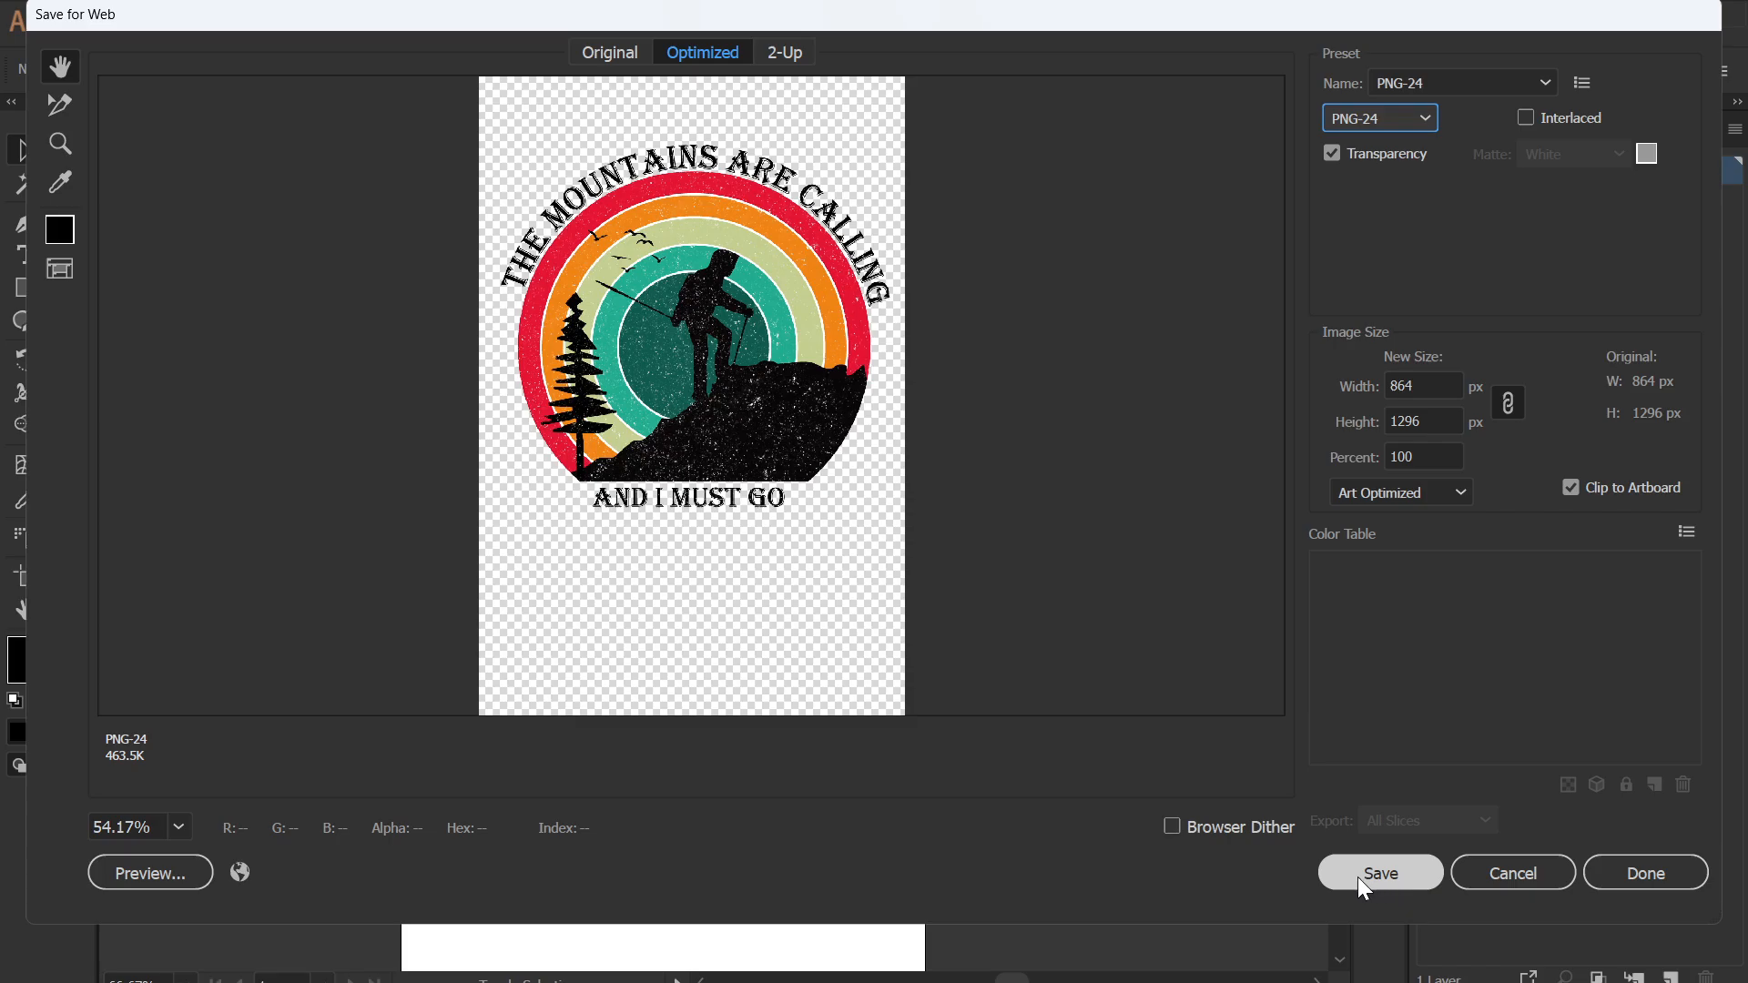
- Save the exported PNG to the Desktop under the name "tshirt 2"
{"action": "left_click", "coordinate": [1395, 873]}
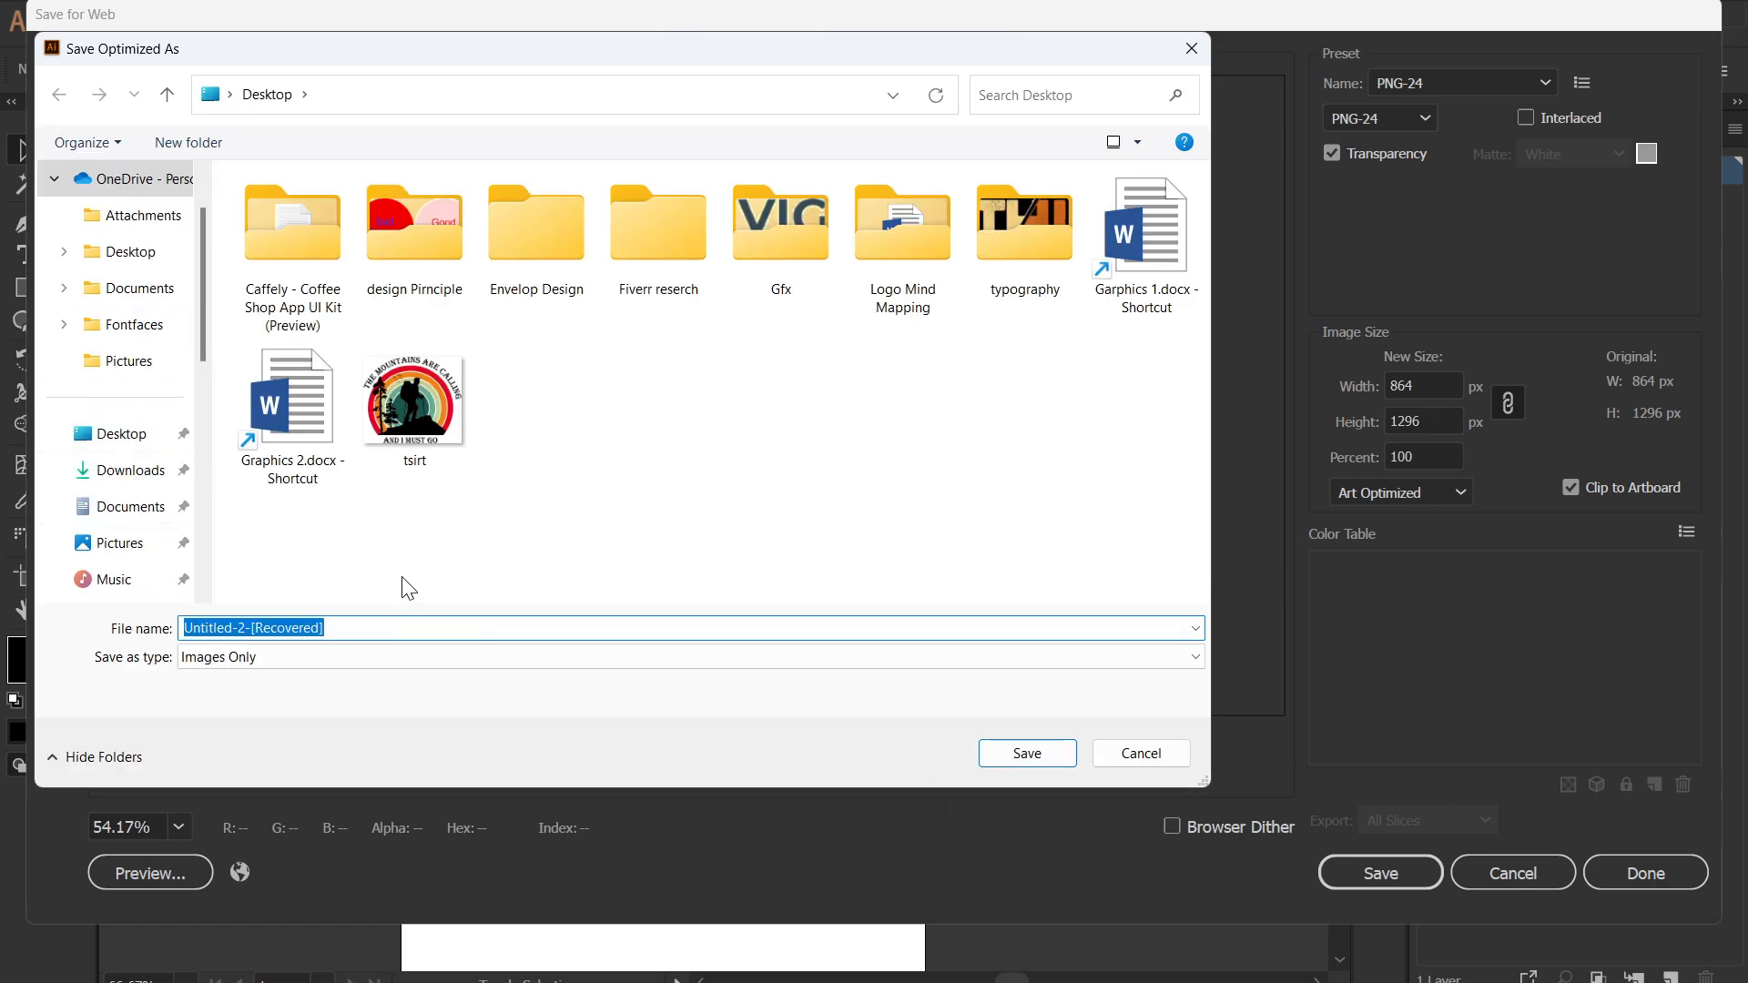
{"action": "left_click", "coordinate": [368, 628]}
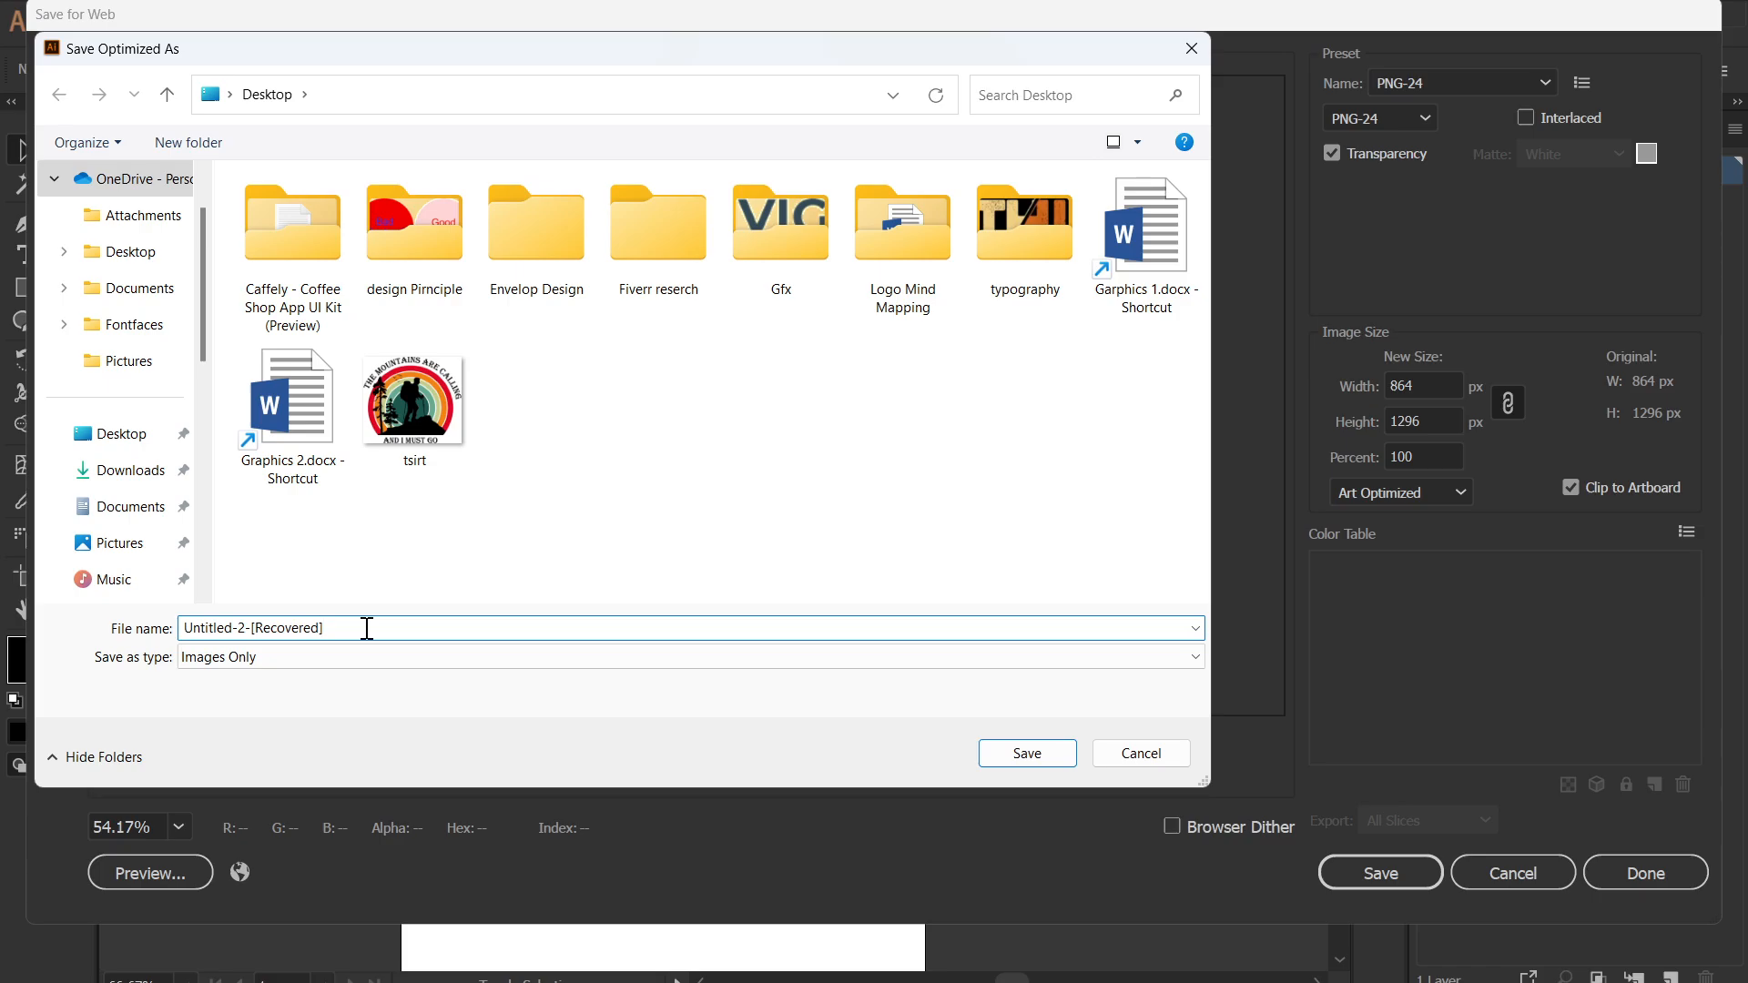
{"action": "left_click_drag", "start_coordinate": [369, 628], "coordinate": [85, 629]}
{"action": "type", "text": "tshirt 2"}
{"action": "key", "text": "Return"}
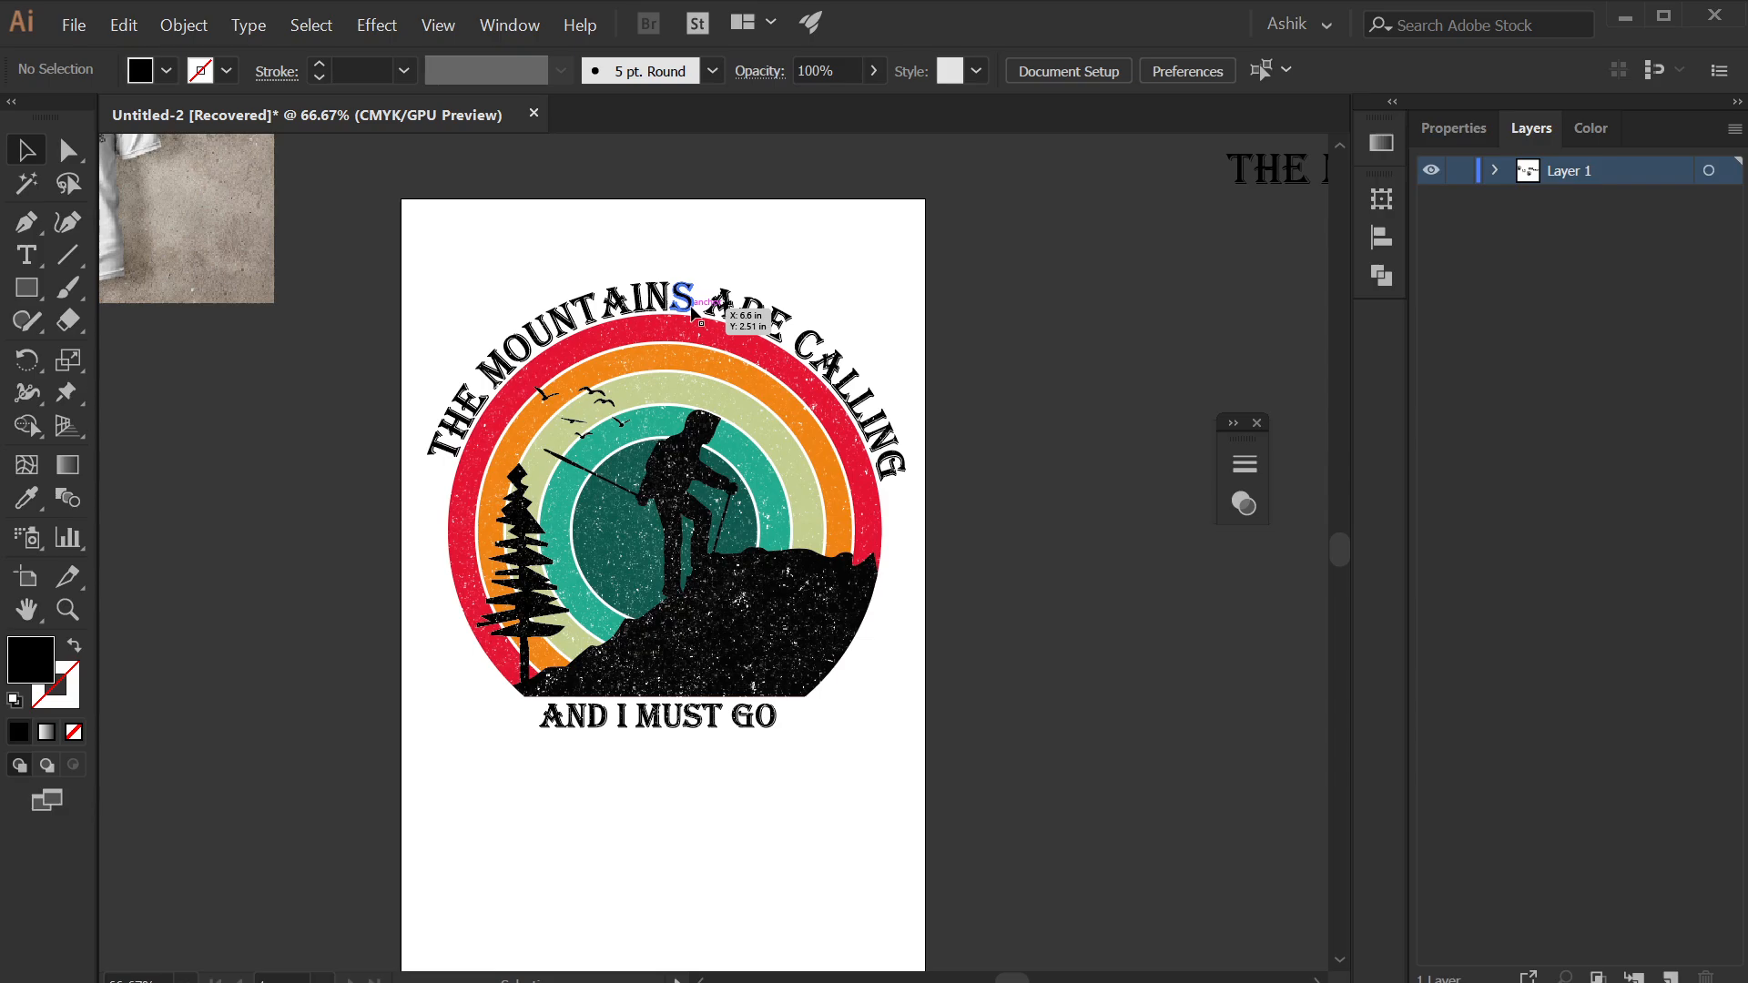
- Examine the finished design on the artboard and the printed graphic on the T-shirt mockup image up close
{"action": "left_click", "coordinate": [692, 312]}
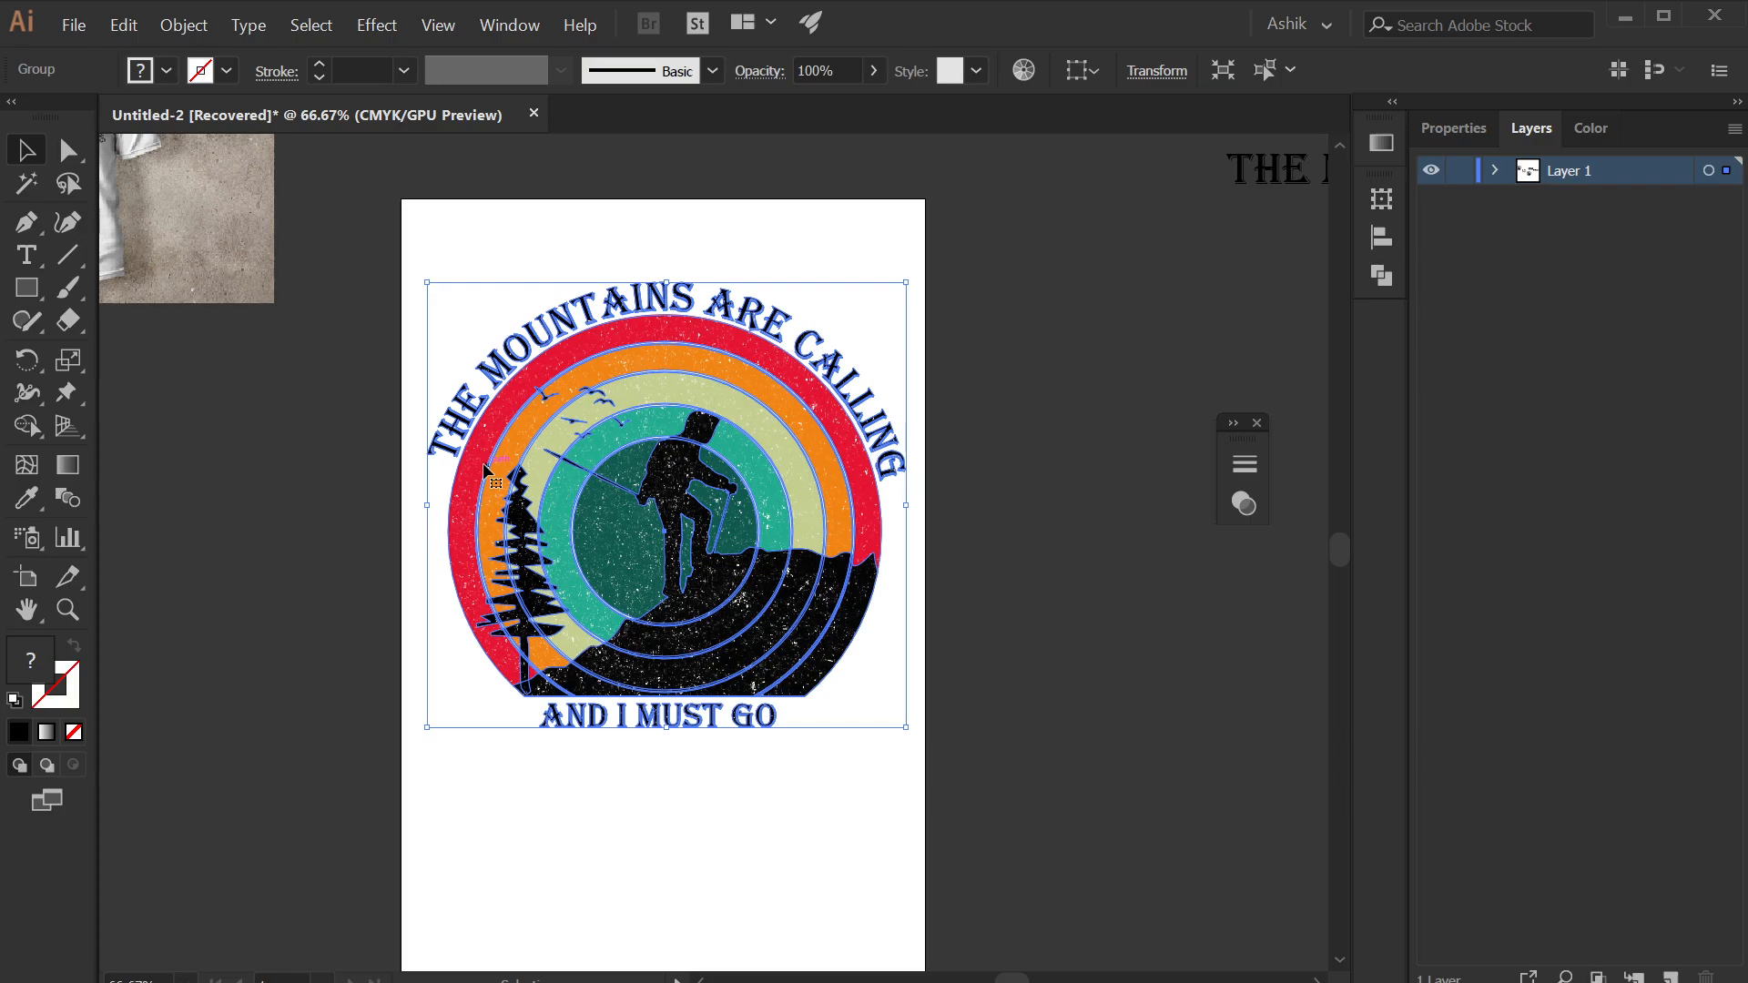
{"action": "scroll", "coordinate": [326, 441], "scroll_direction": "down", "scroll_amount": 3}
{"action": "left_click_drag", "start_coordinate": [203, 298], "coordinate": [373, 421]}
{"action": "key", "text": "ctrl+shift+a"}
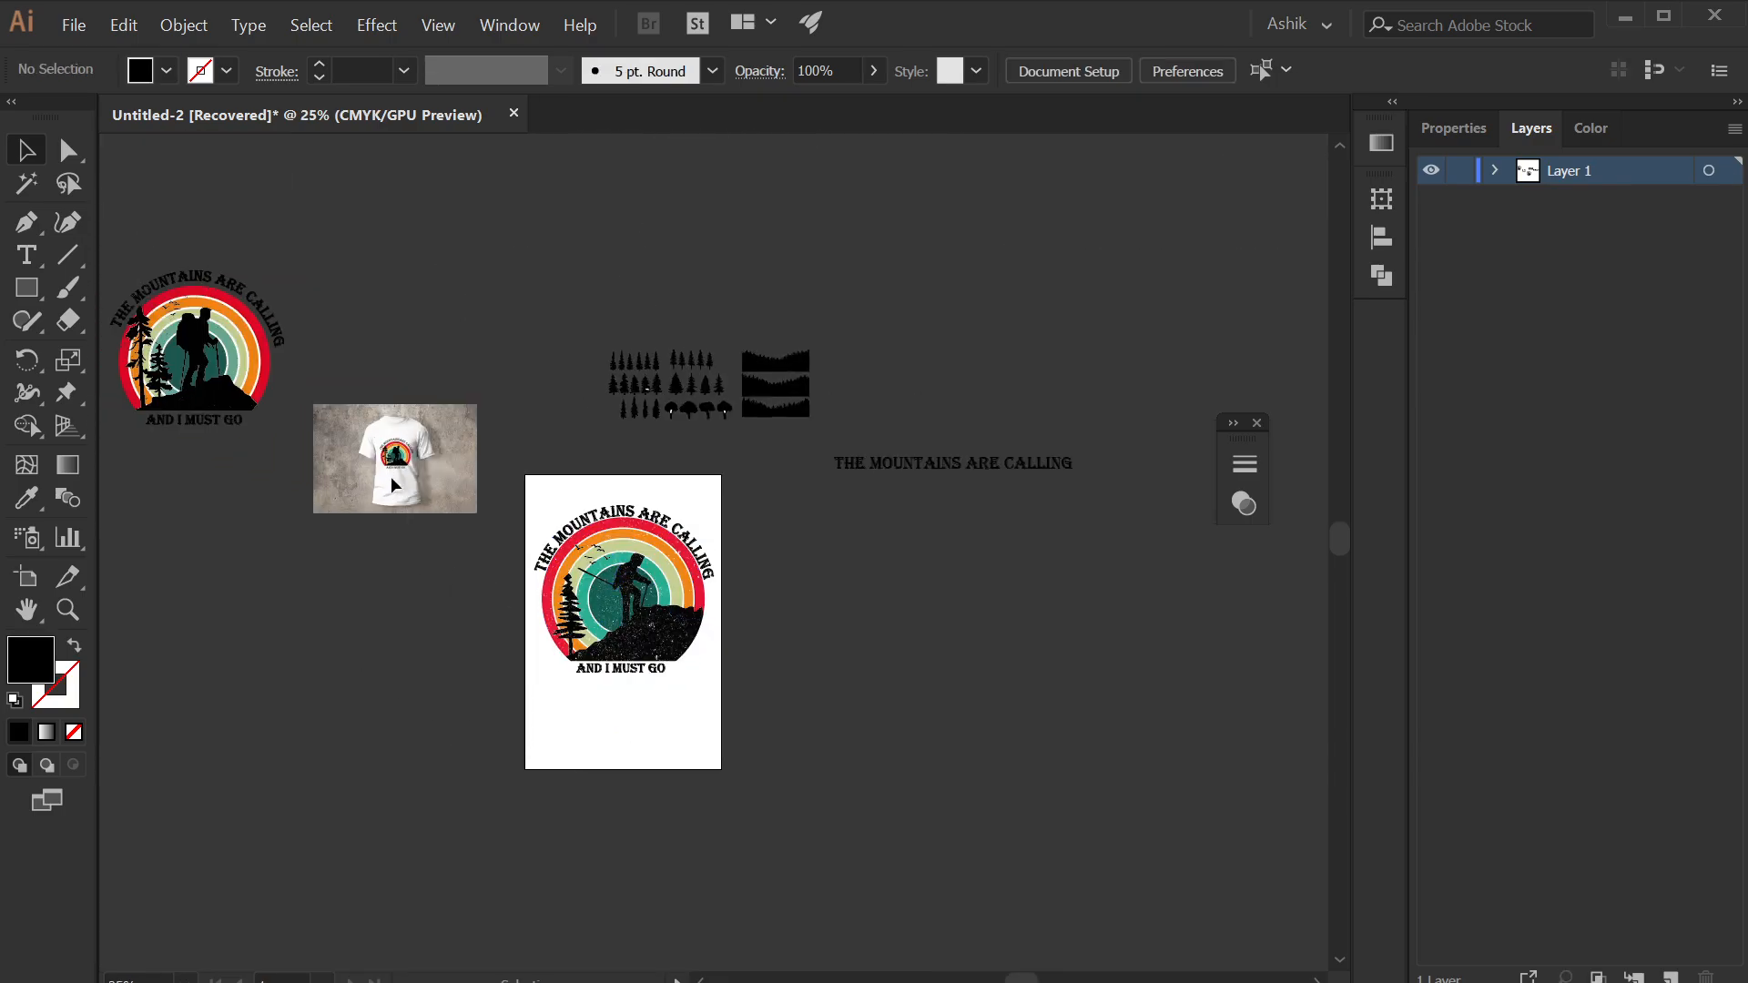
{"action": "scroll", "coordinate": [394, 476], "scroll_direction": "up", "scroll_amount": 4}
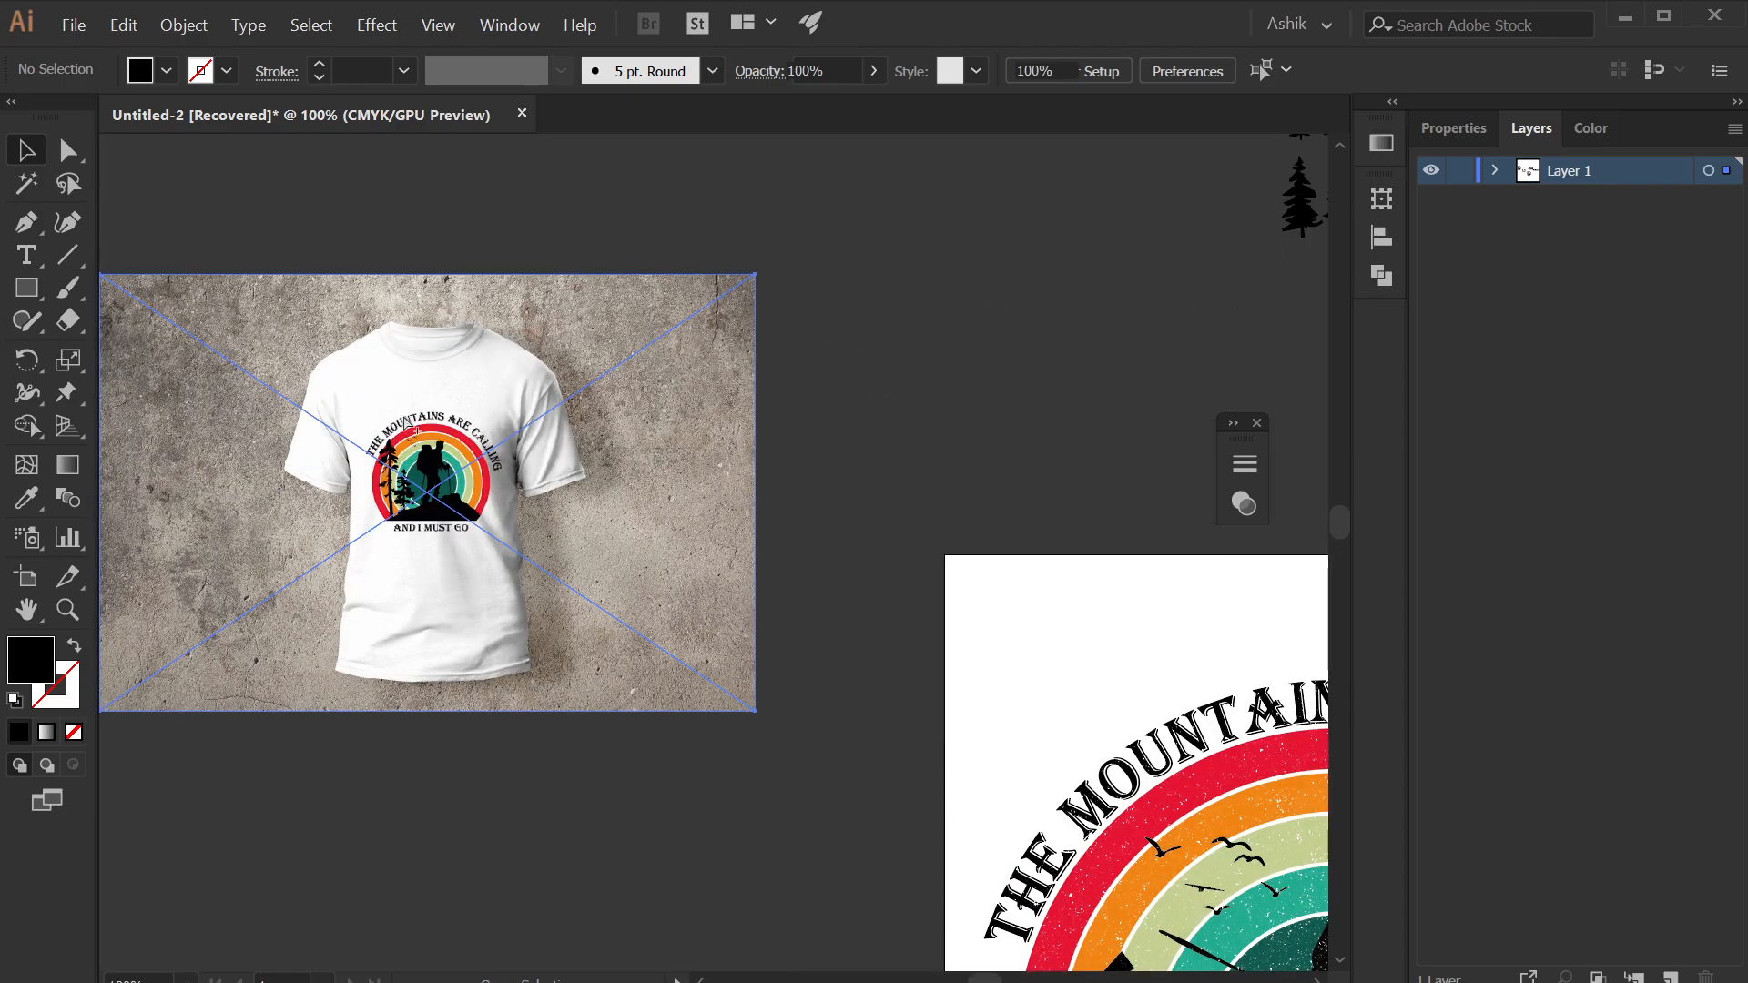
{"action": "left_click_drag", "start_coordinate": [387, 465], "coordinate": [417, 679]}
{"action": "scroll", "coordinate": [504, 587], "scroll_direction": "up", "scroll_amount": 4}
{"action": "scroll", "coordinate": [504, 587], "scroll_direction": "up", "scroll_amount": 5}
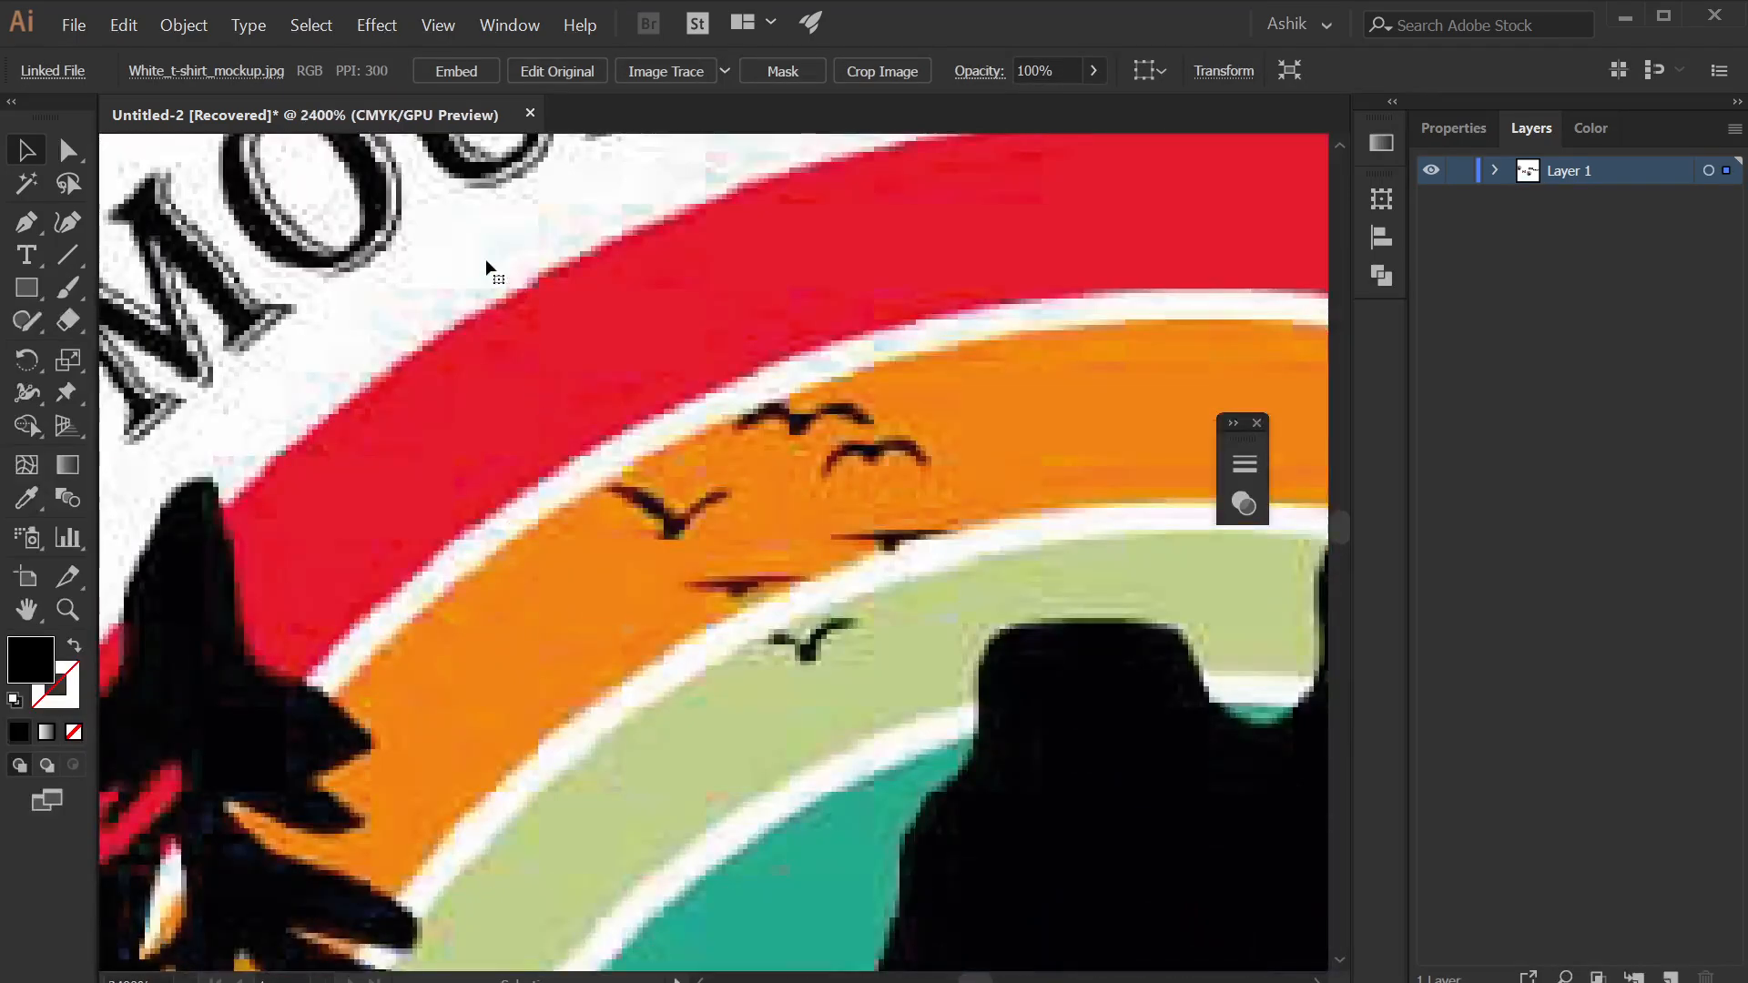
- Isolate the T-shirt mockup image, make it pixel perfect and exit isolation mode
{"action": "double_click", "coordinate": [464, 187]}
{"action": "scroll", "coordinate": [467, 196], "scroll_direction": "down", "scroll_amount": 7}
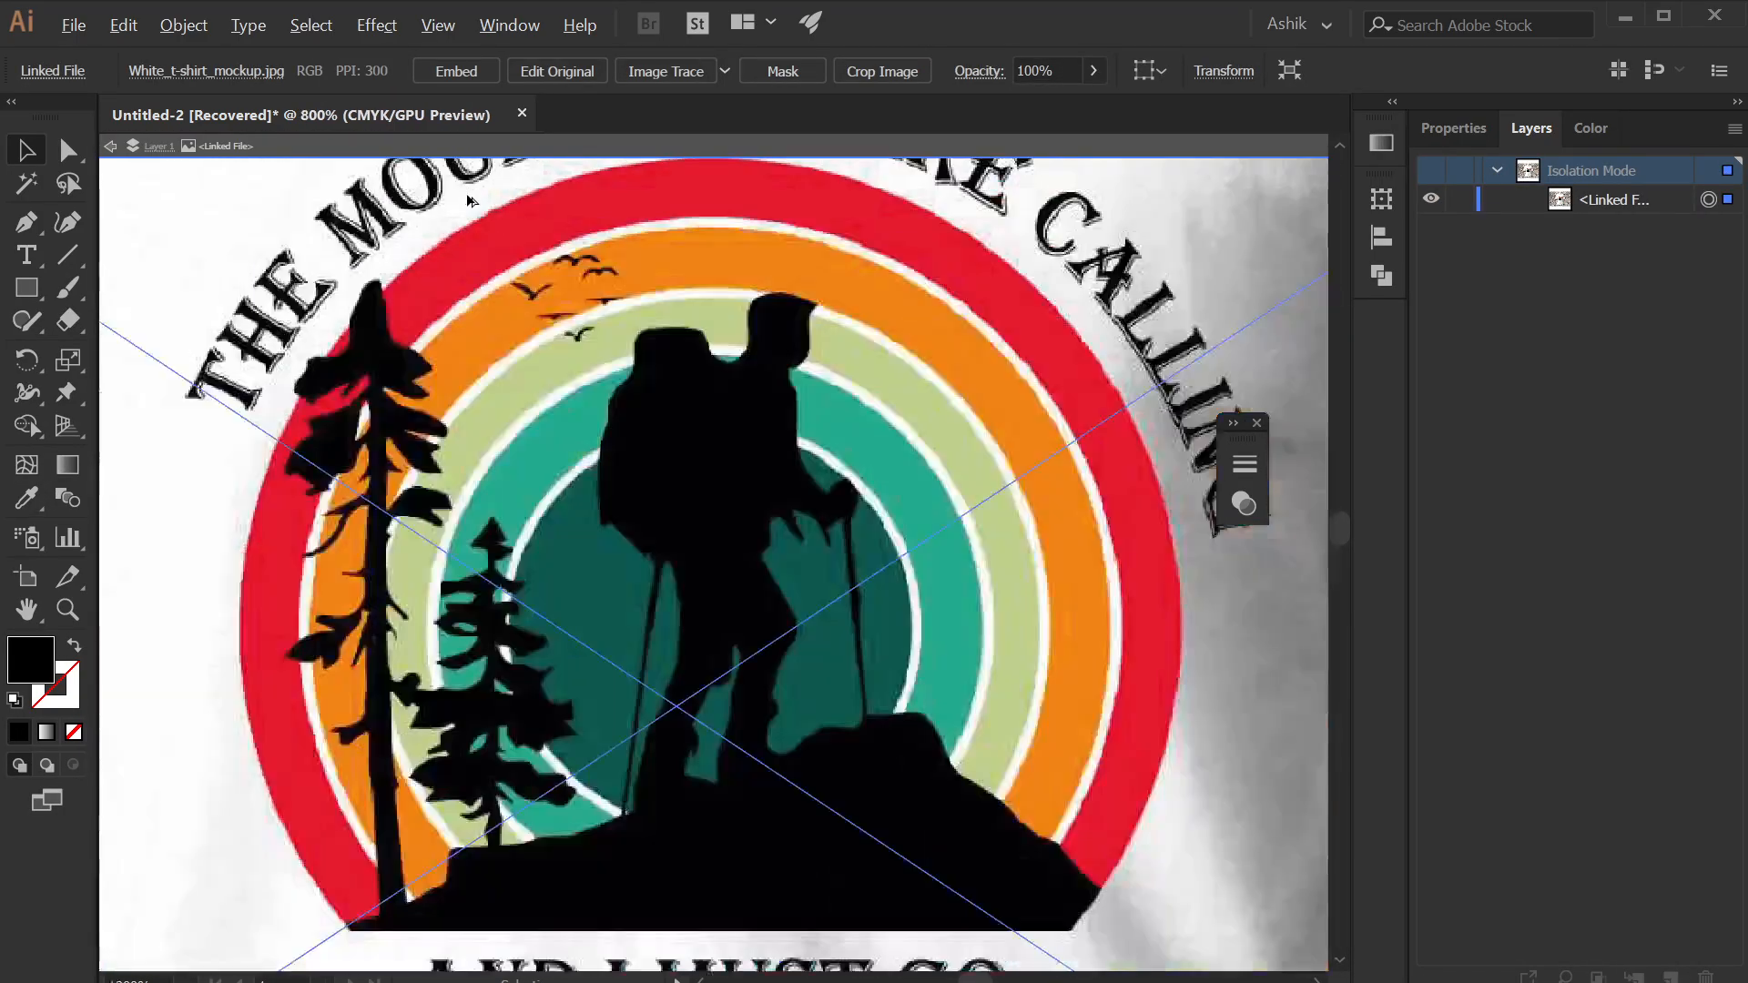
{"action": "right_click", "coordinate": [502, 250]}
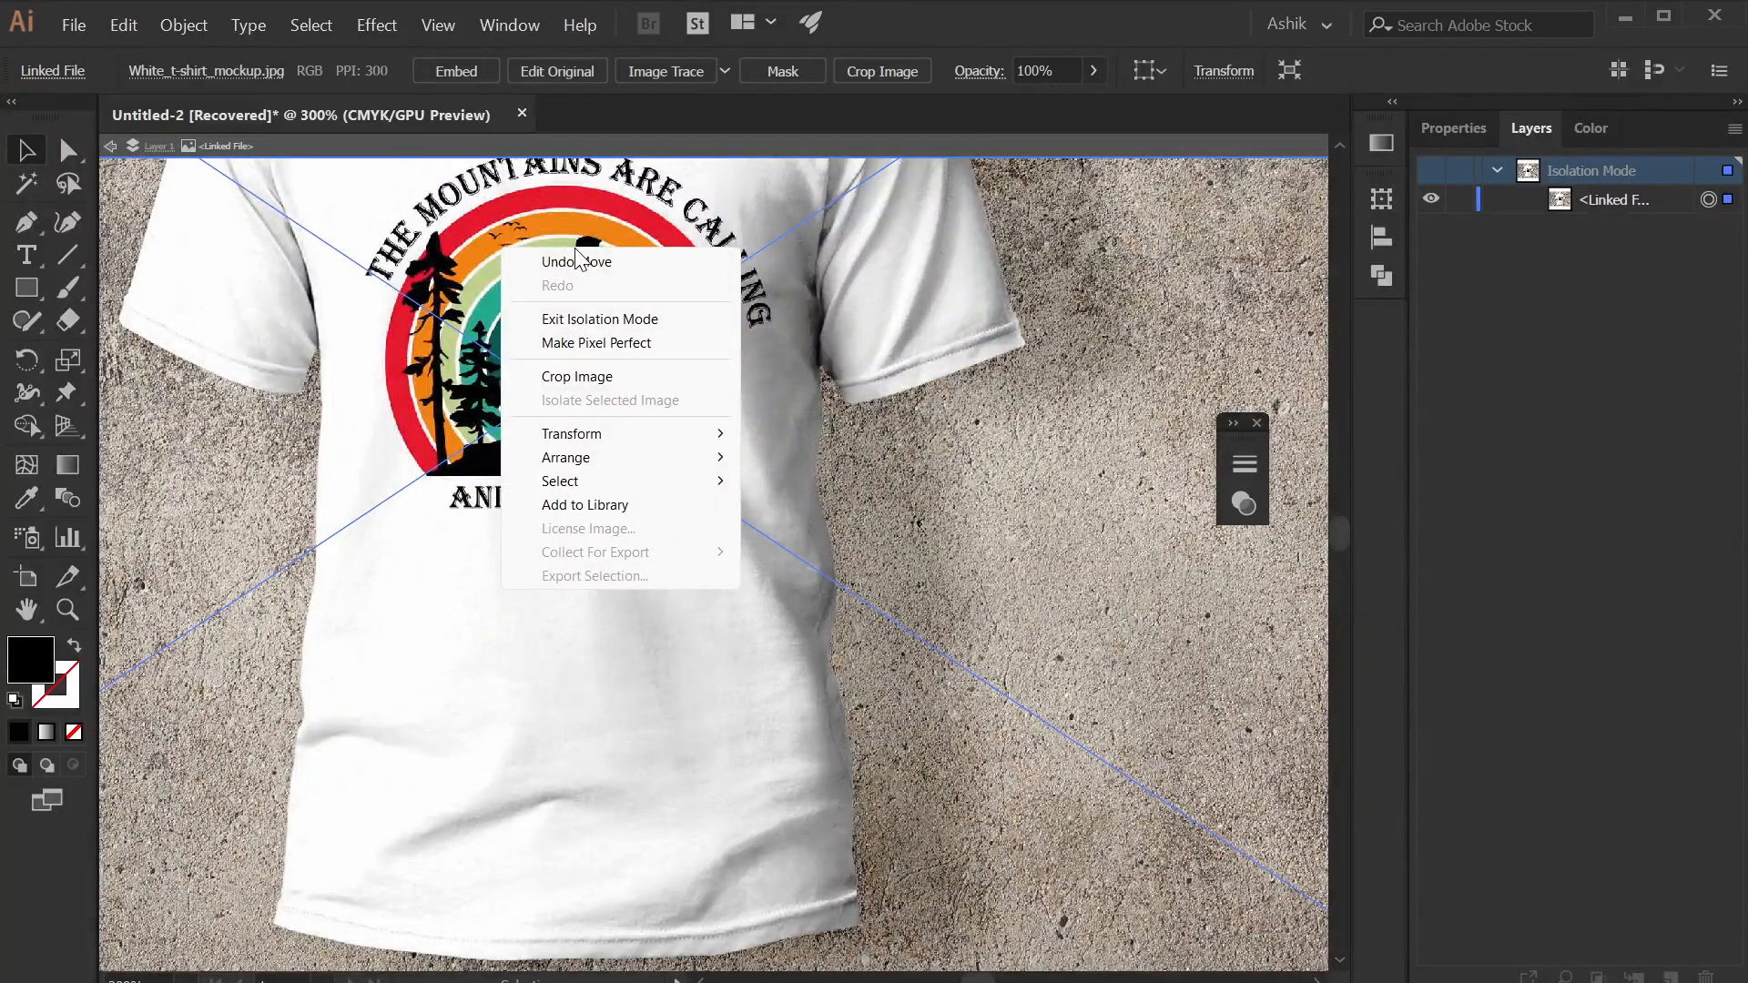
{"action": "left_click", "coordinate": [587, 343]}
{"action": "right_click", "coordinate": [566, 299]}
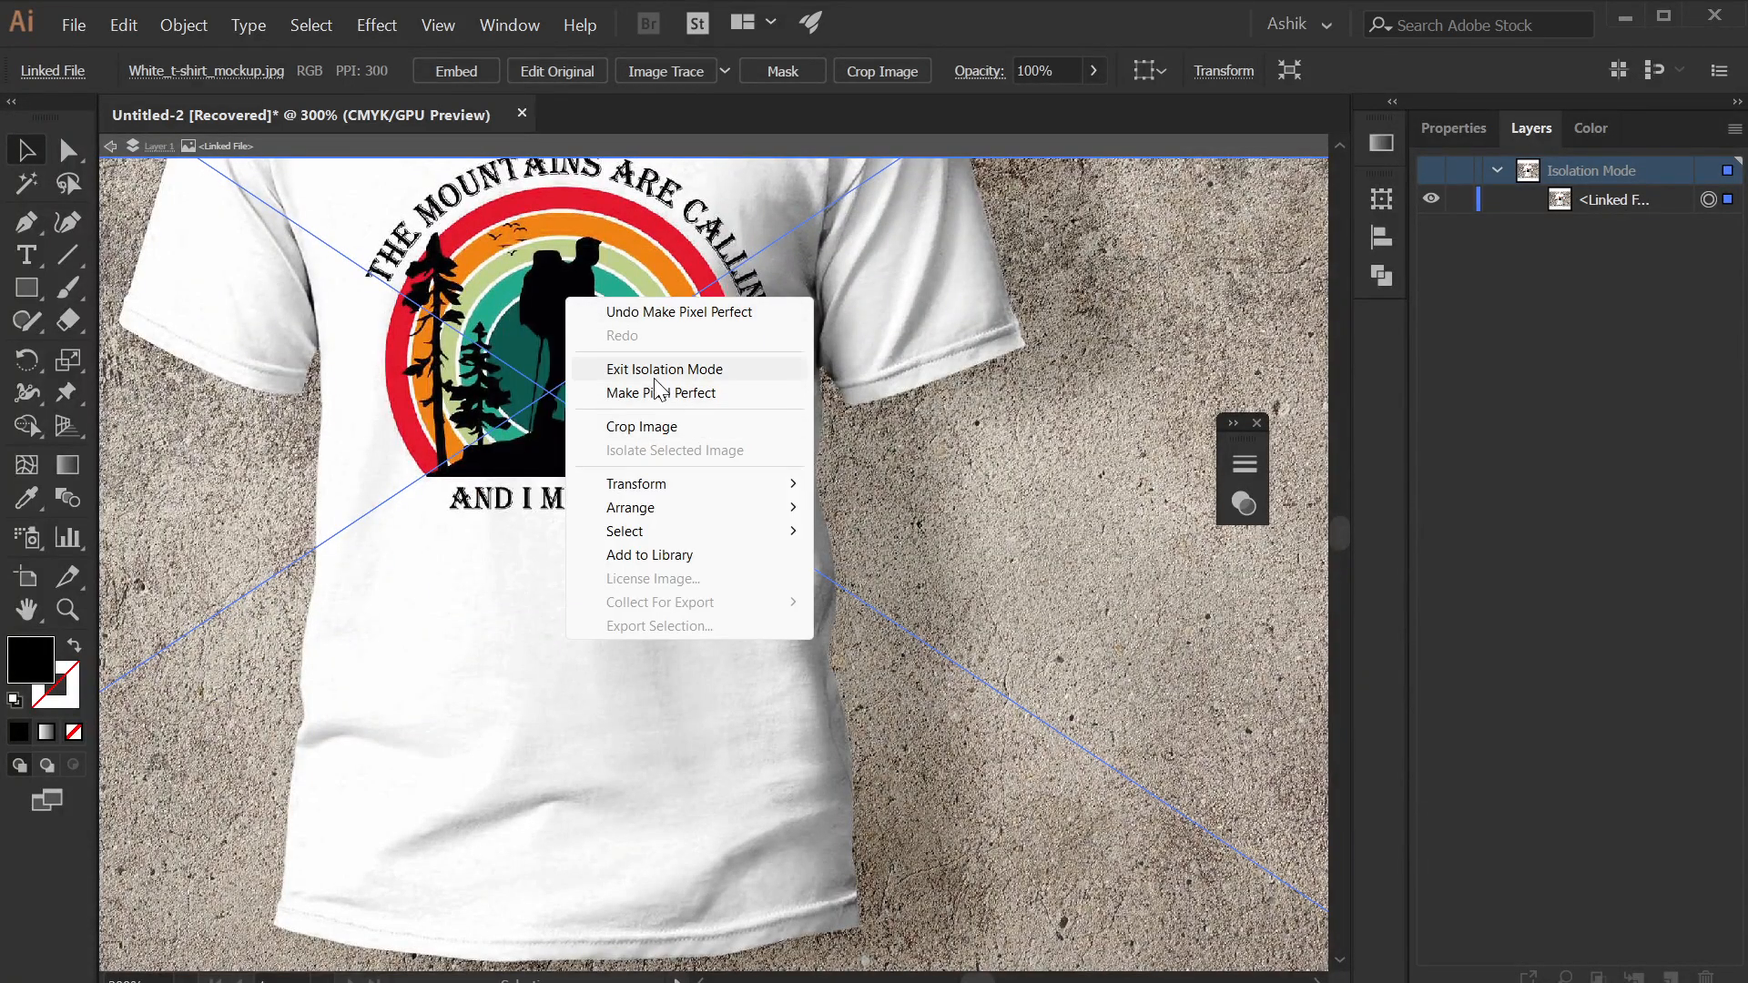
{"action": "left_click", "coordinate": [664, 368]}
{"action": "scroll", "coordinate": [668, 577], "scroll_direction": "down", "scroll_amount": 5}
{"action": "scroll", "coordinate": [668, 577], "scroll_direction": "right", "scroll_amount": 5}
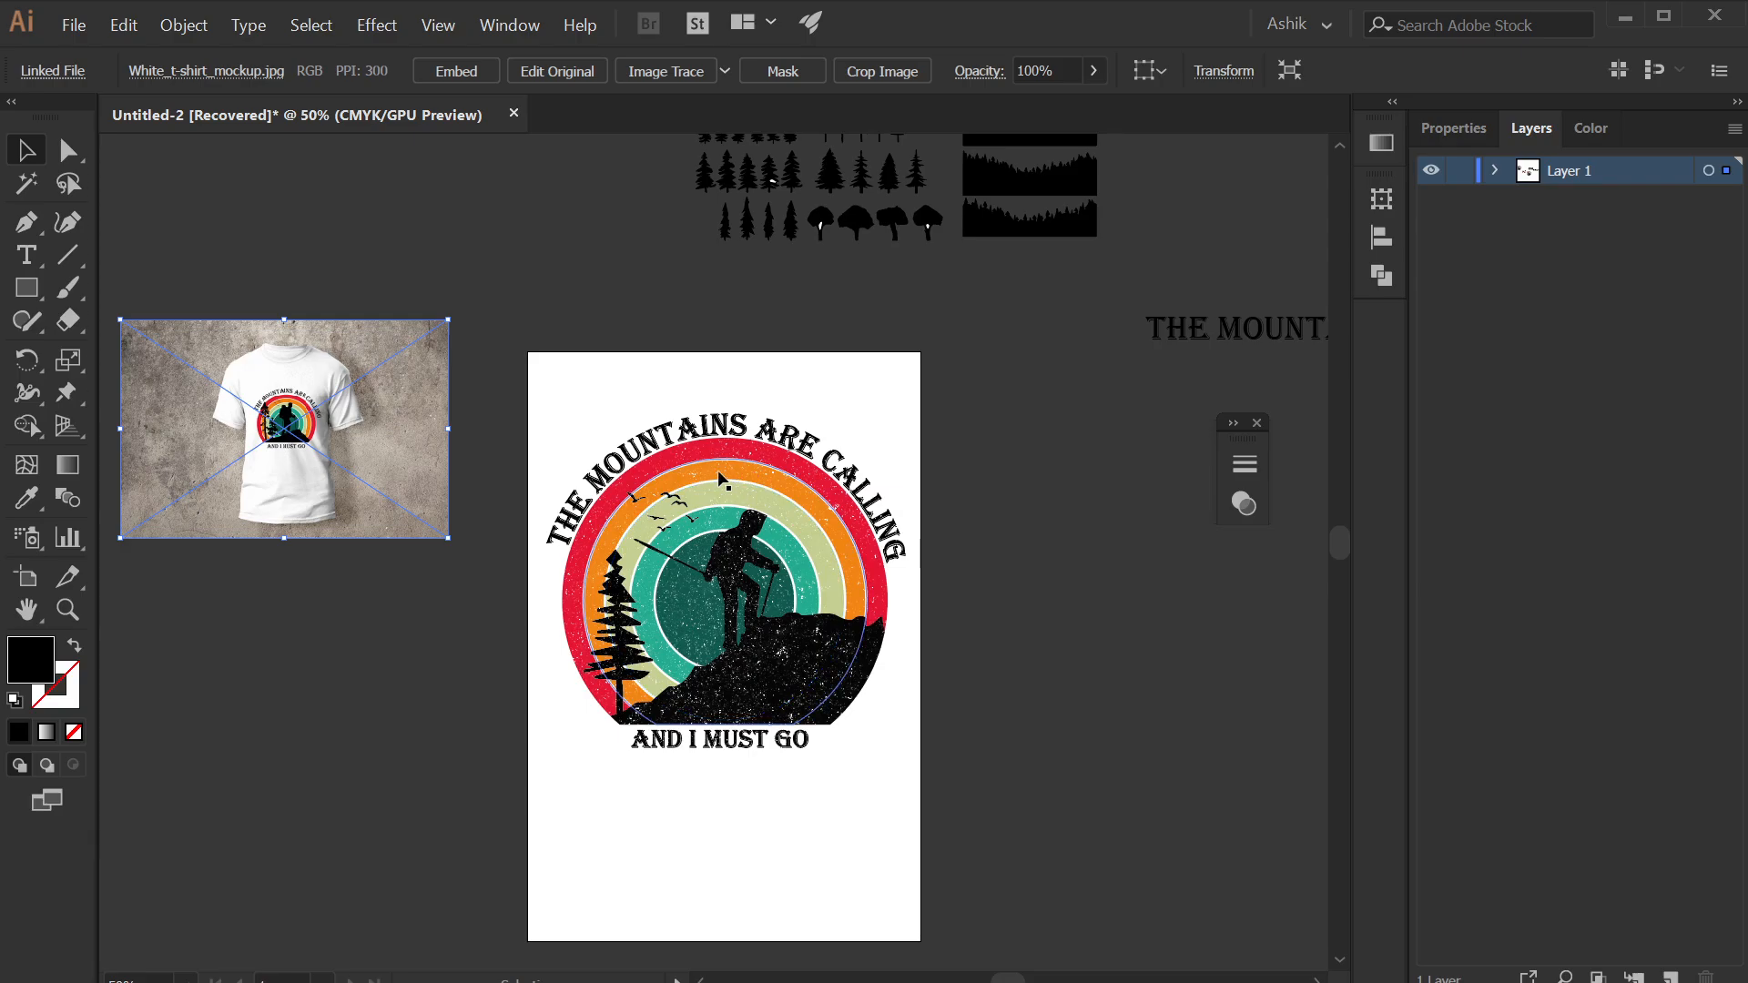
- Delete the T-shirt mockup image beside the artboard
{"action": "left_click", "coordinate": [558, 324]}
{"action": "left_click_drag", "start_coordinate": [390, 383], "coordinate": [381, 323]}
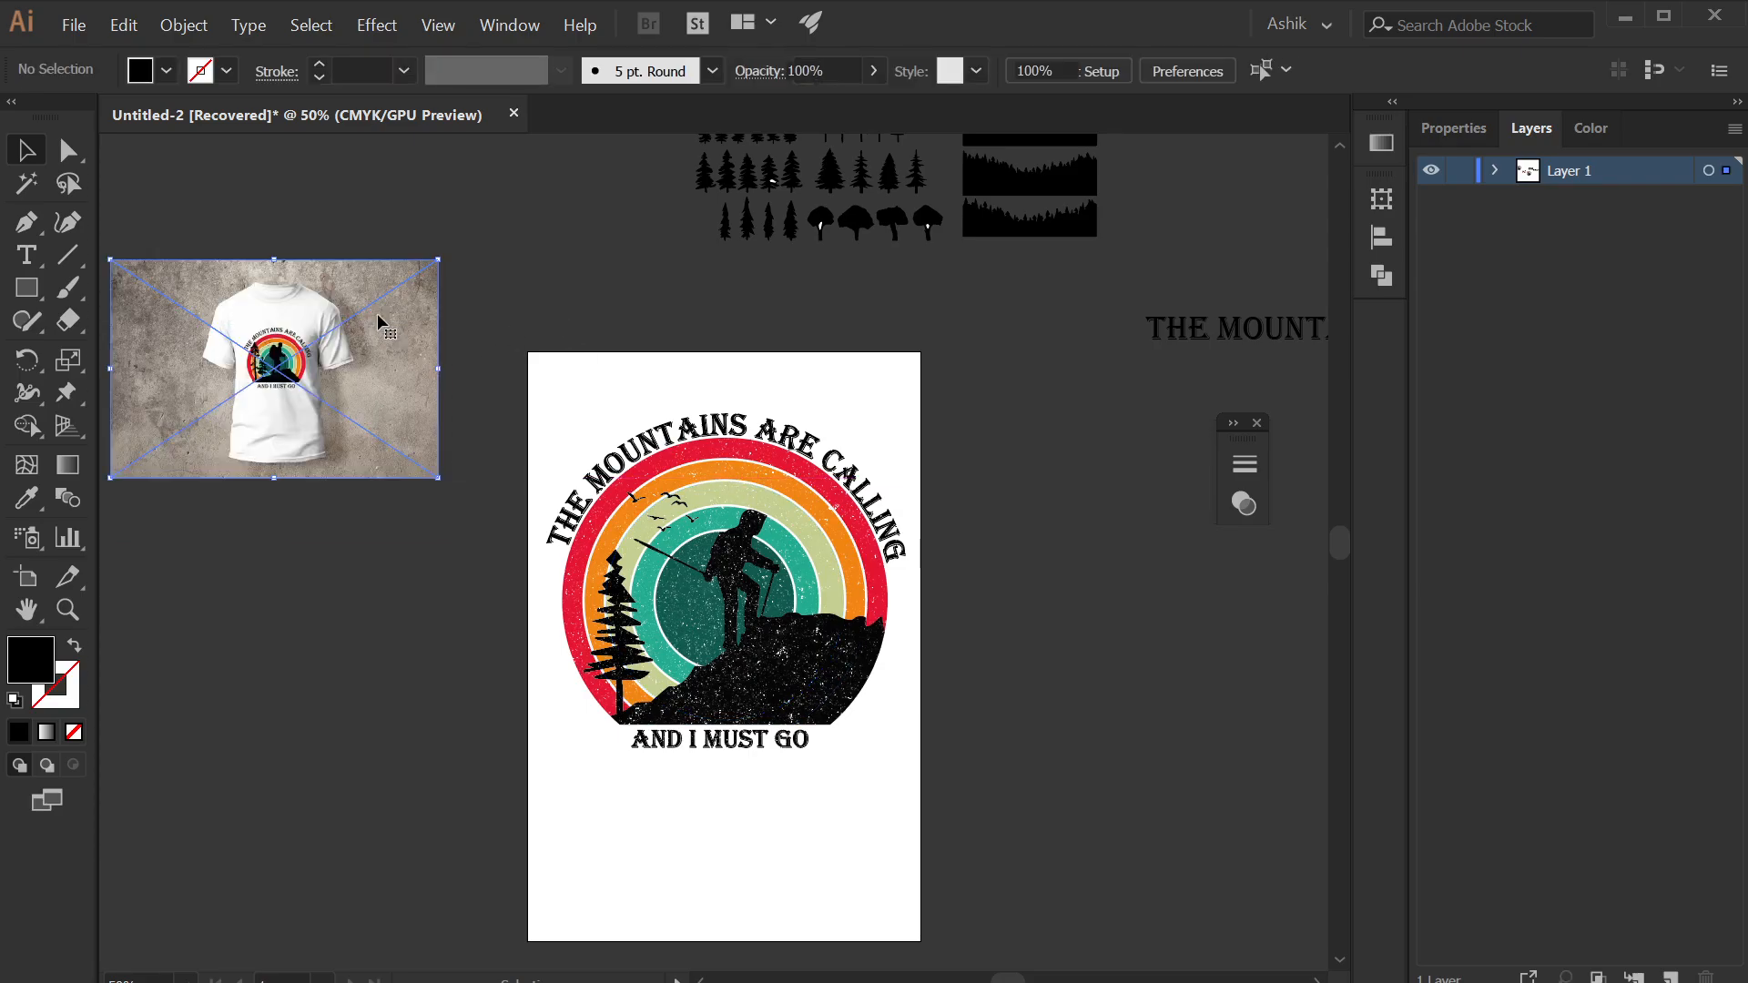
{"action": "key", "text": "Delete"}
- Save the document to the Desktop as an Adobe Illustrator file named "tshirt for client" with the Illustrator CC version options
{"action": "left_click", "coordinate": [74, 27]}
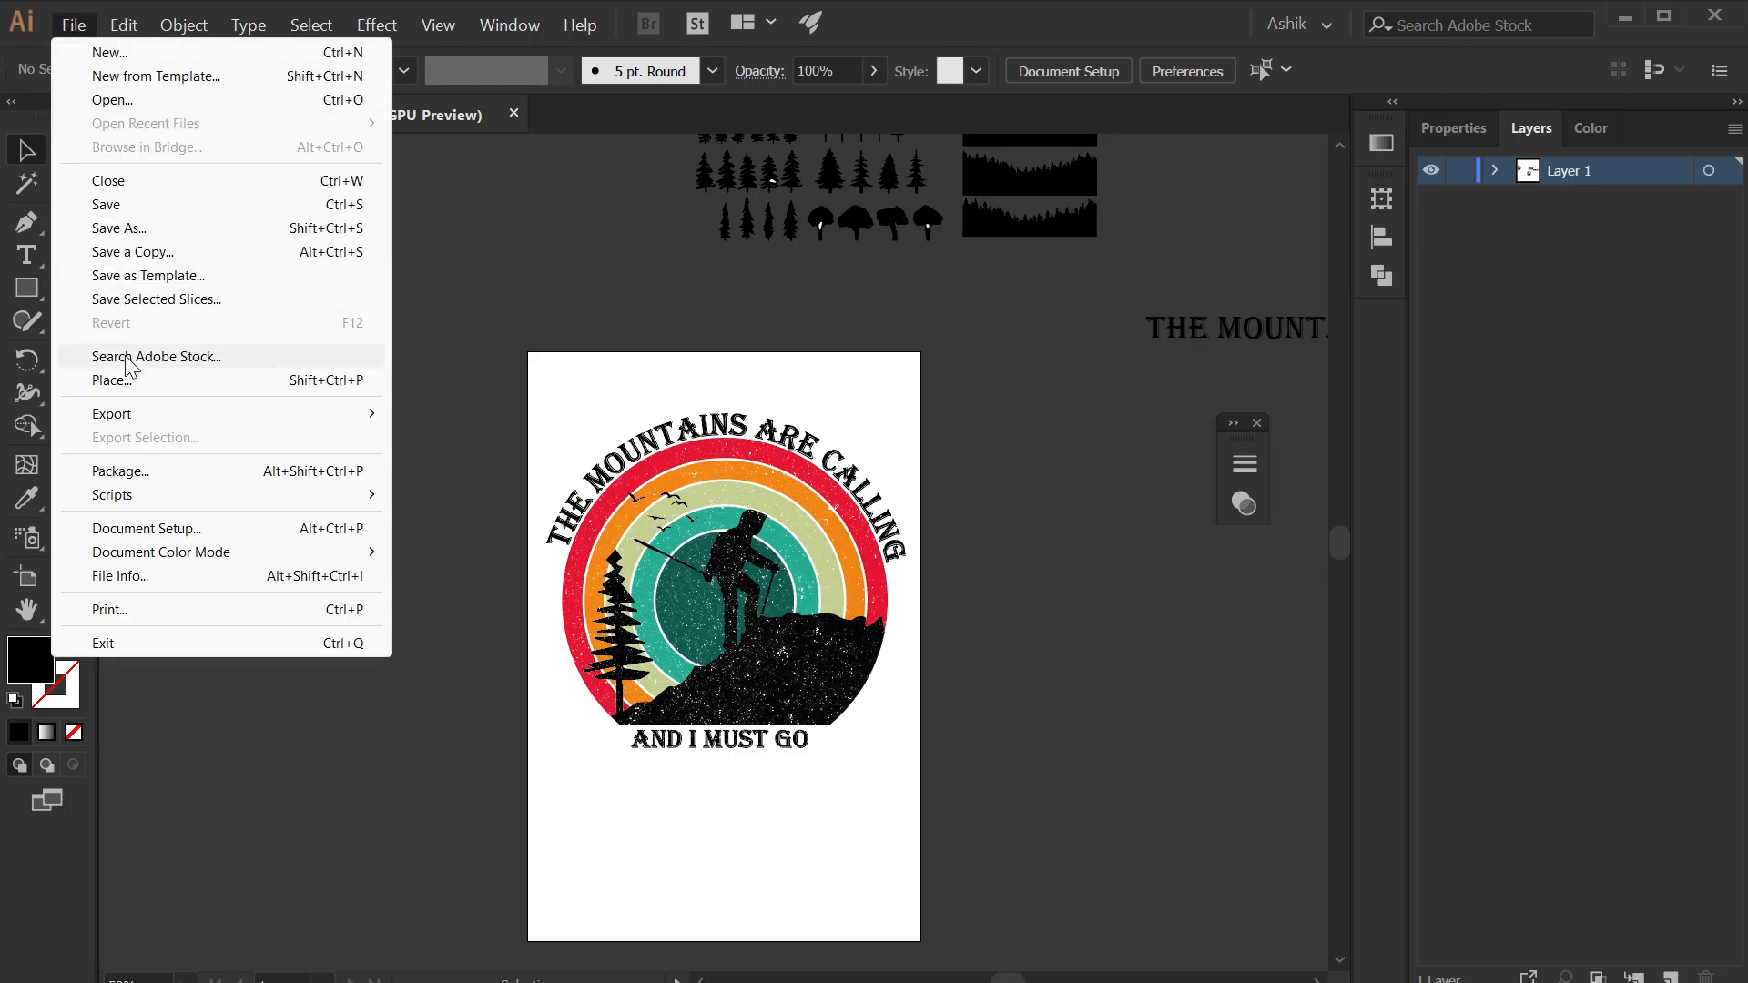
{"action": "left_click", "coordinate": [124, 227]}
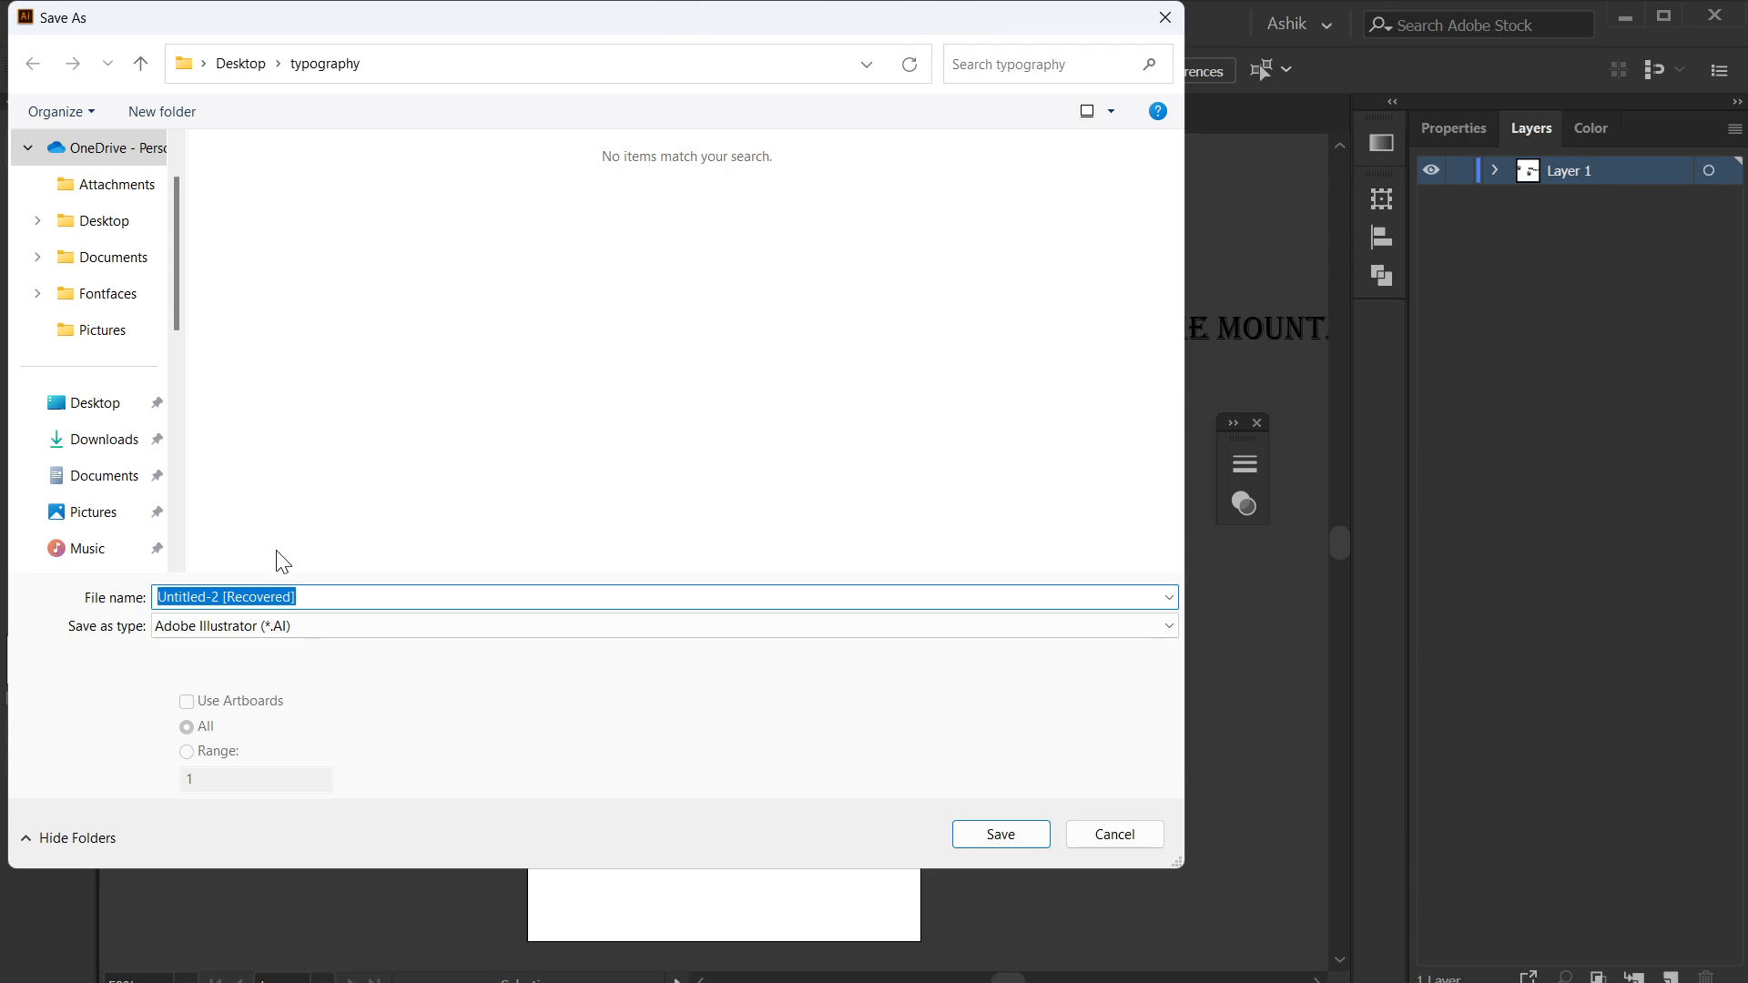
{"action": "type", "text": "tshi"}
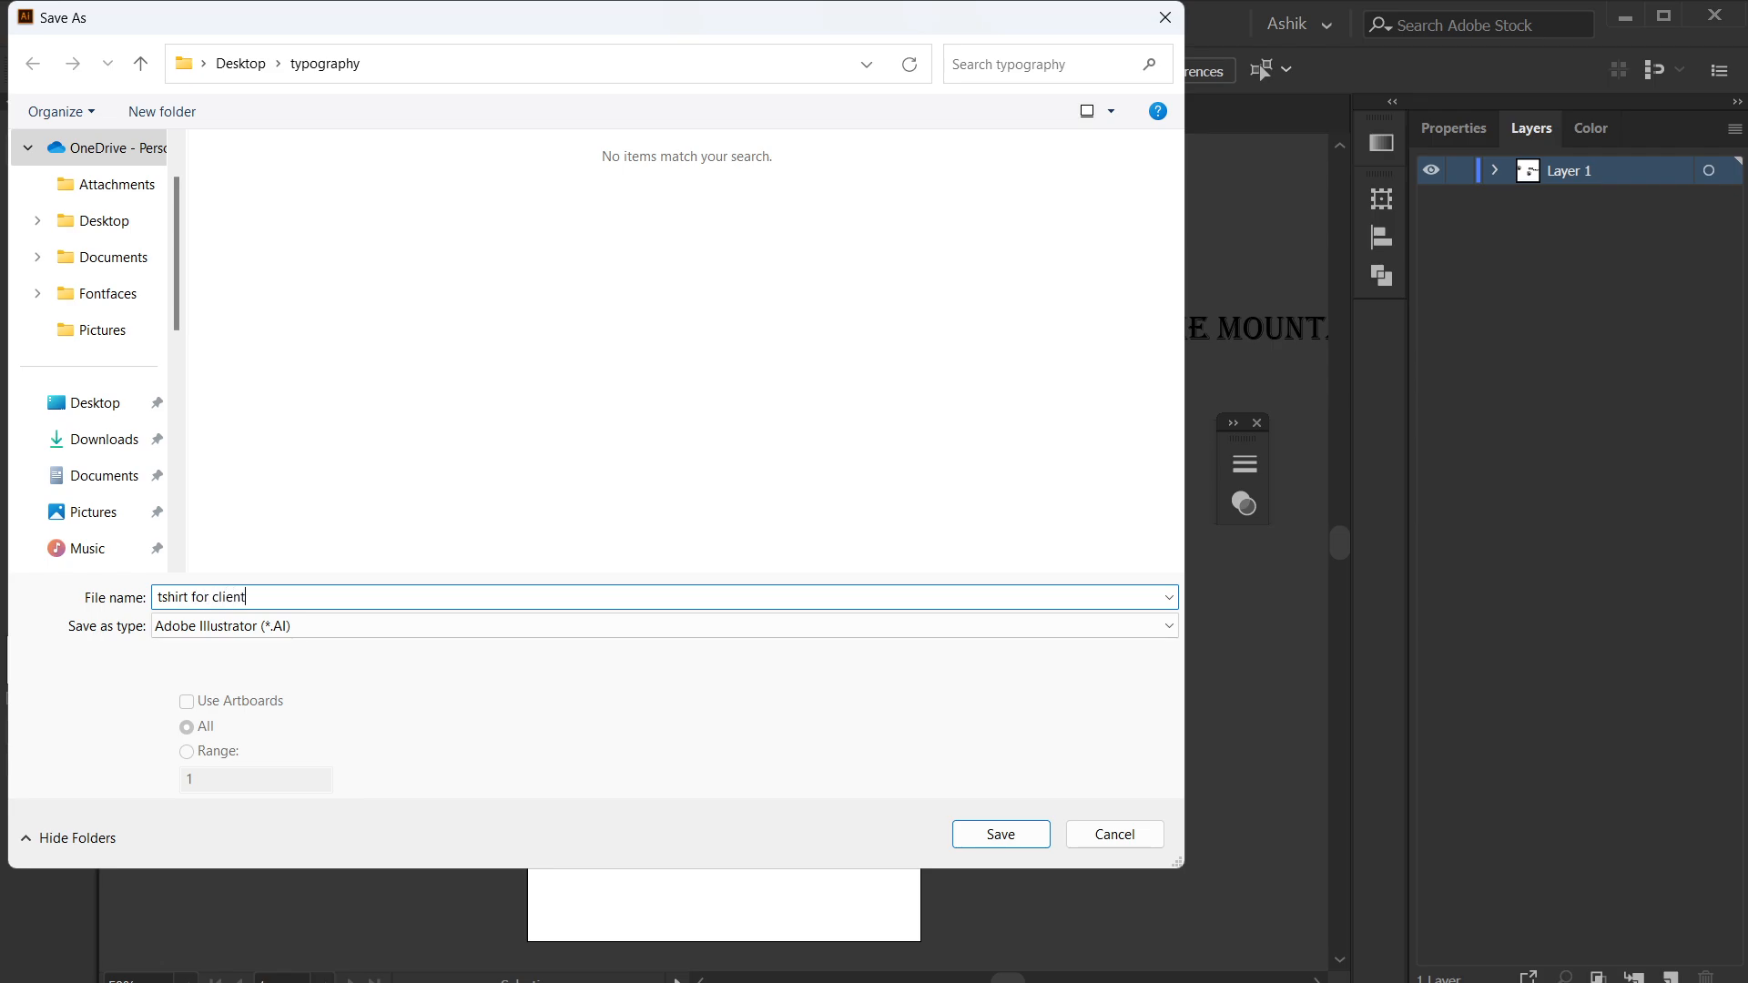
{"action": "type", "text": "rt for client"}
{"action": "left_click", "coordinate": [58, 410]}
{"action": "left_click", "coordinate": [1000, 835]}
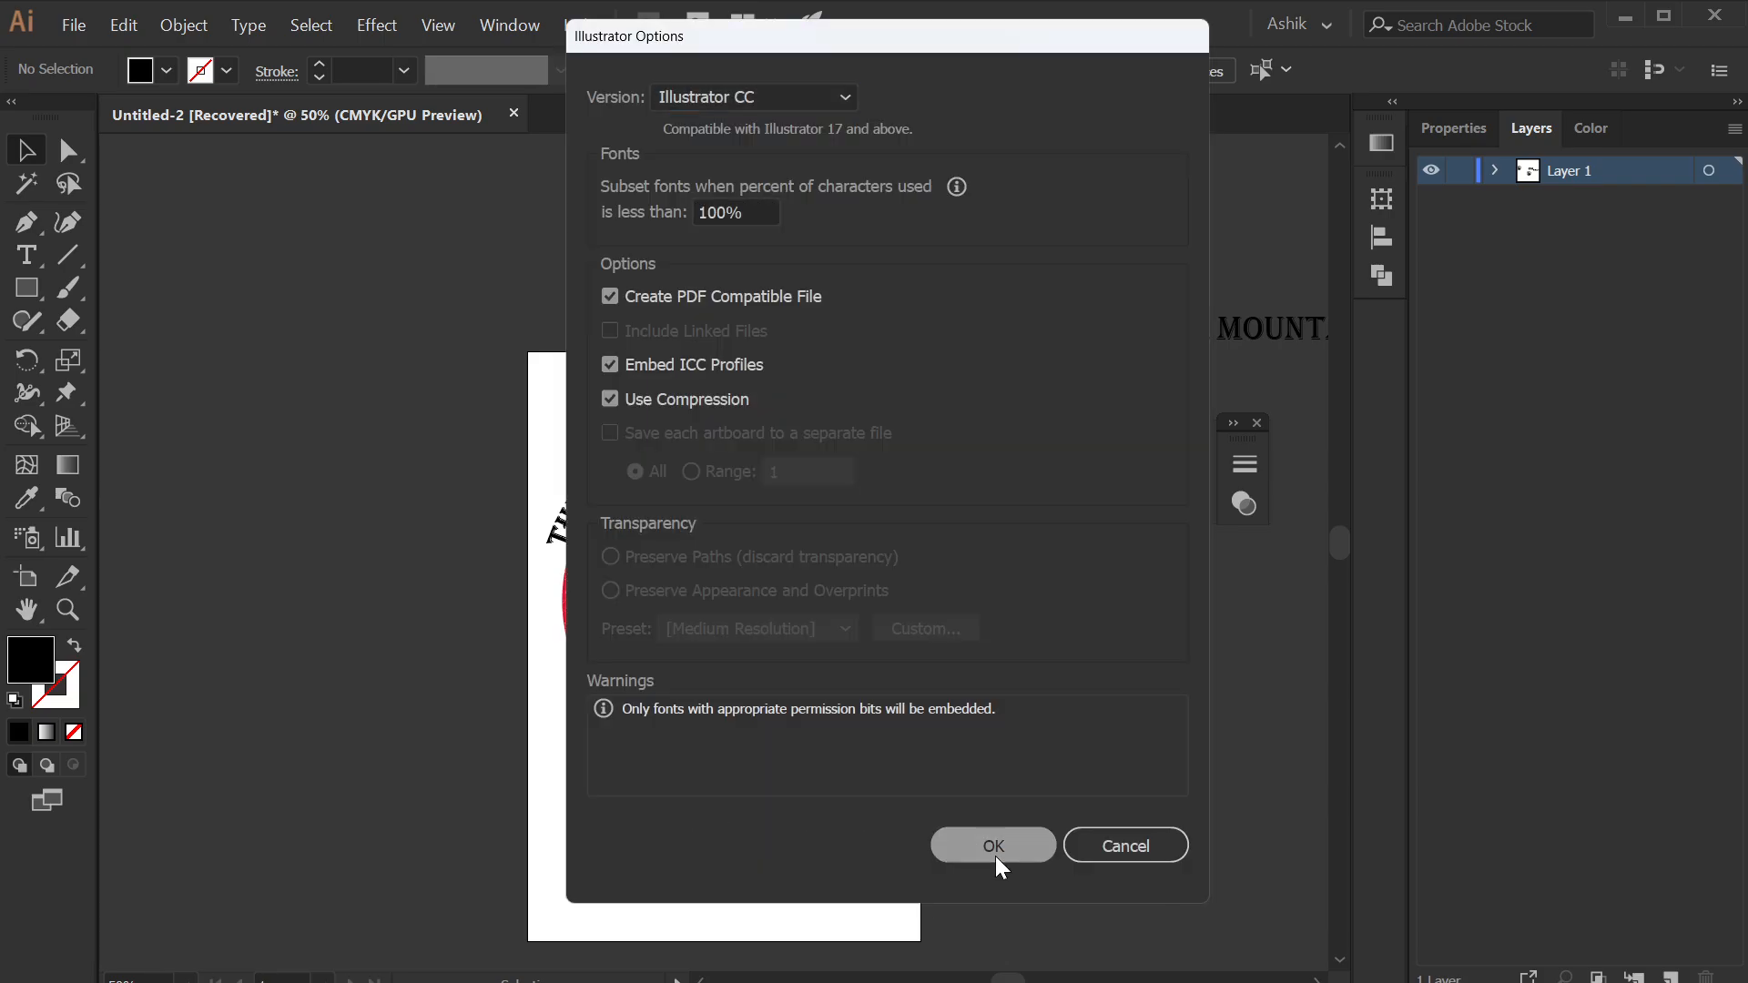
{"action": "left_click", "coordinate": [993, 846]}
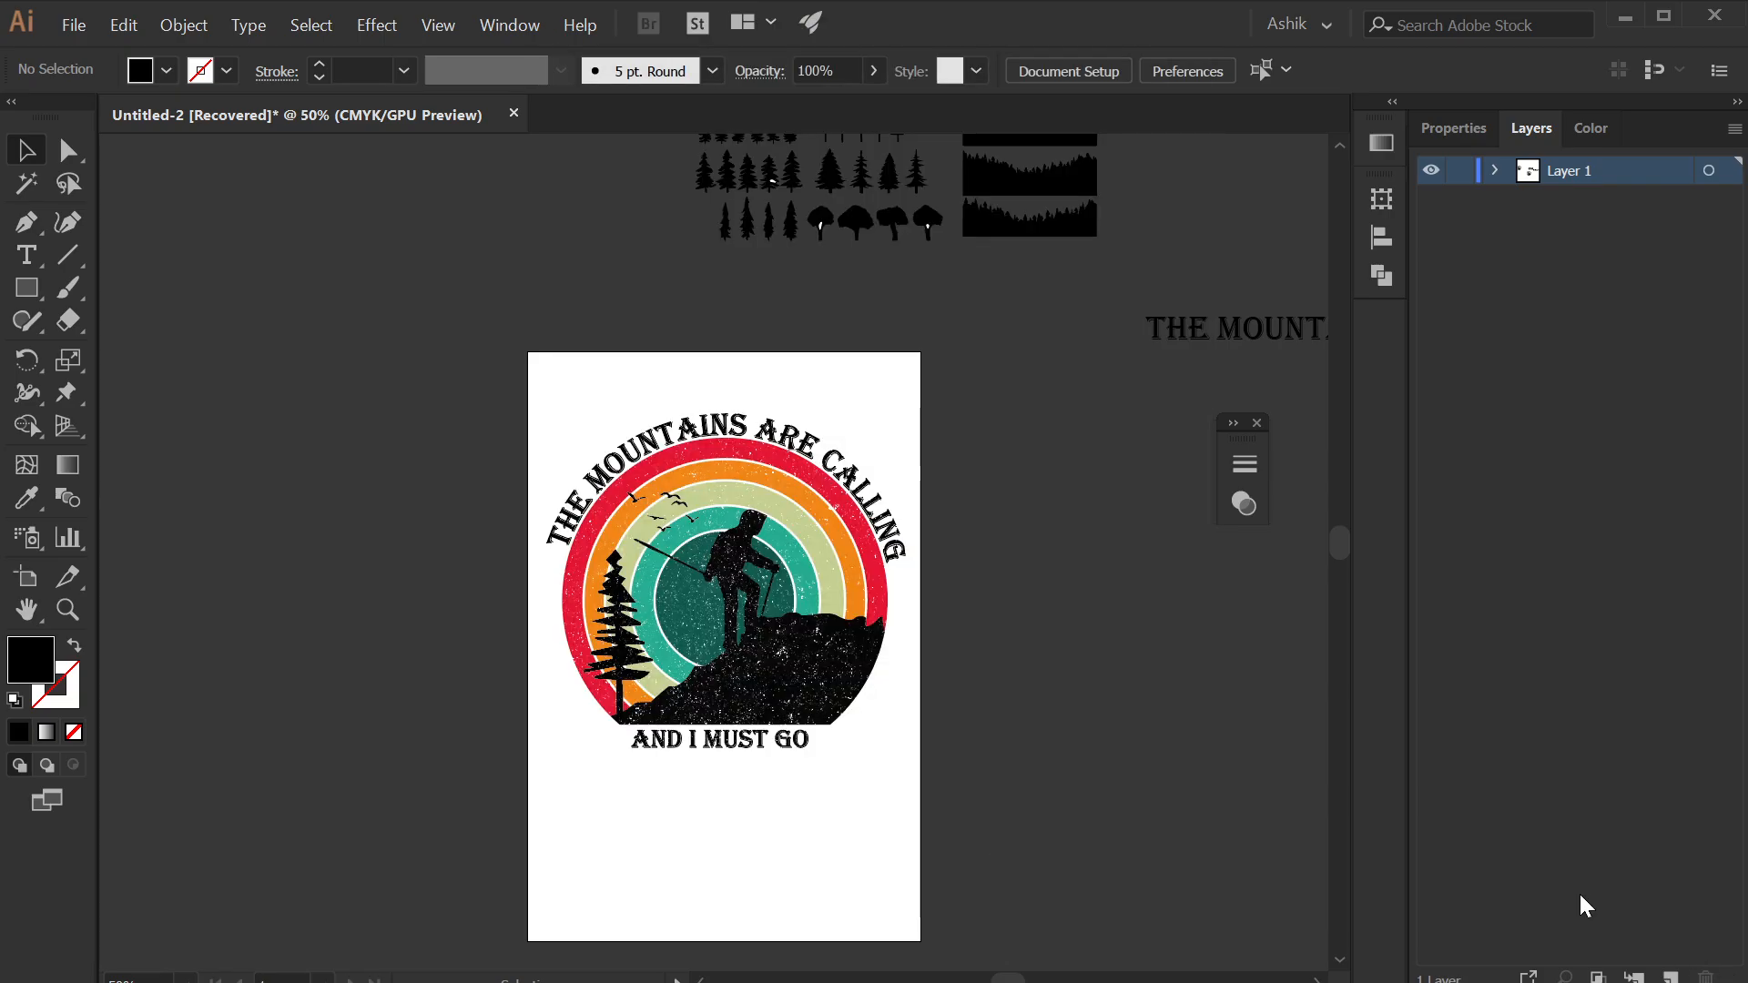
- Switch to the Windows desktop and check the exported tshirt-2 image in the photo viewer
{"action": "left_click", "coordinate": [1624, 18]}
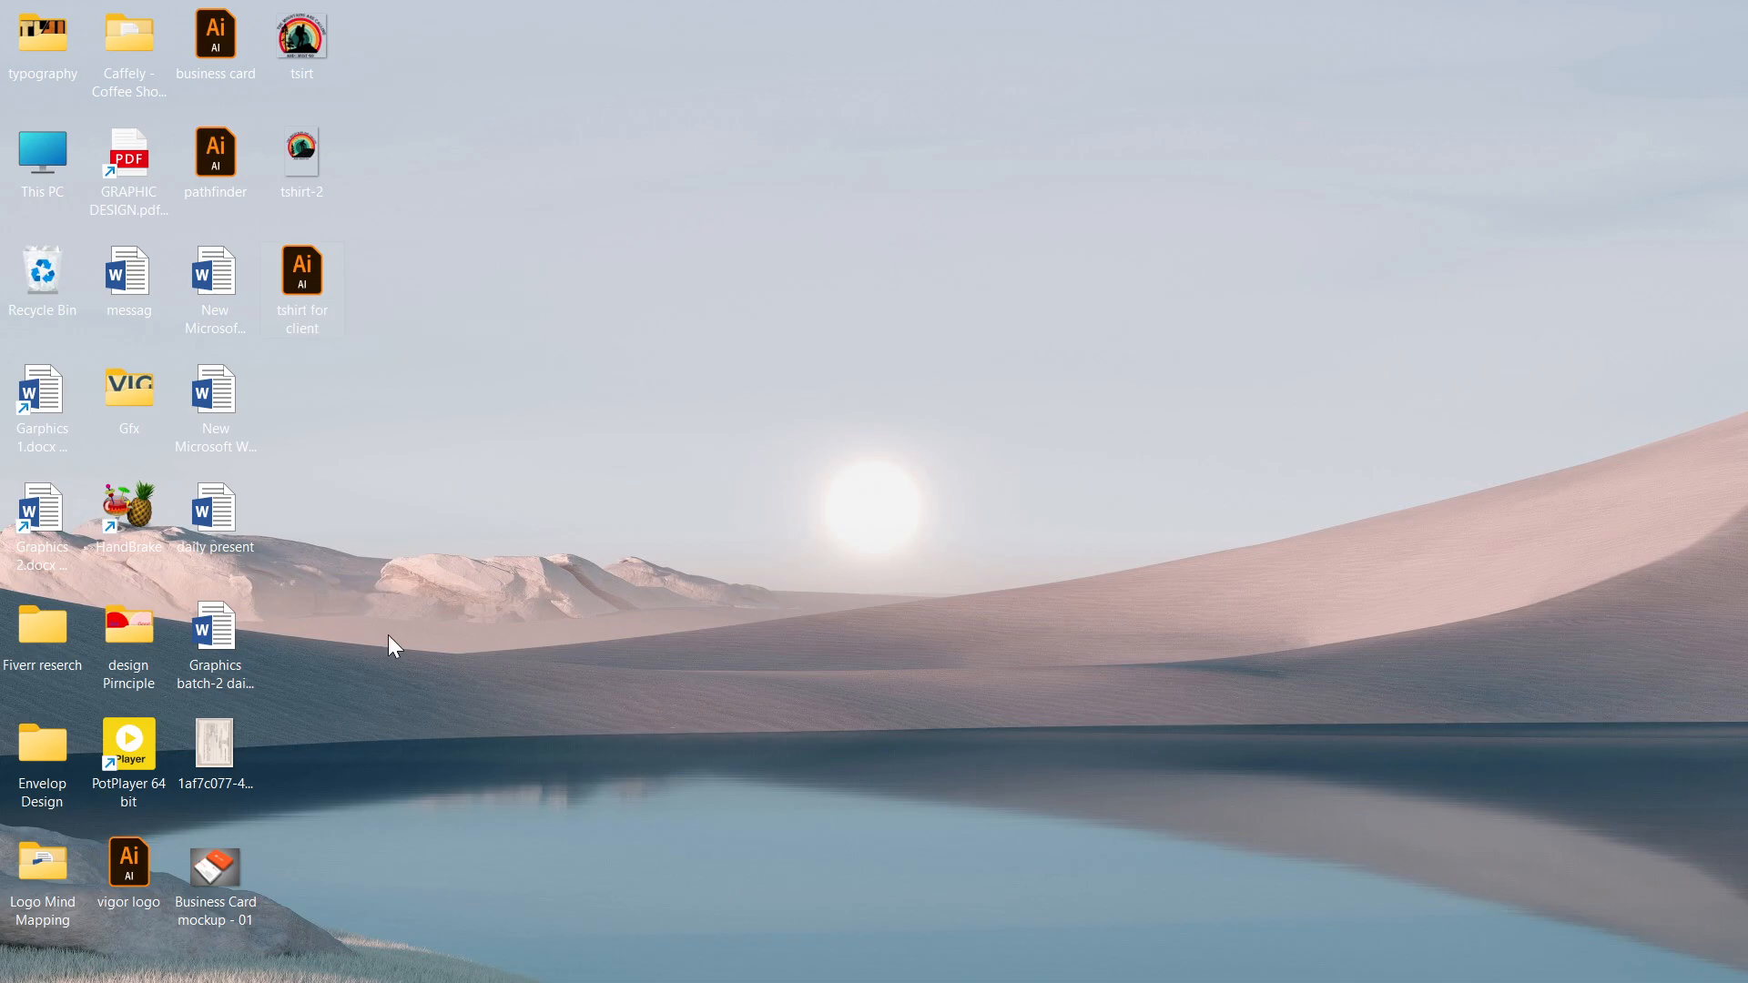
{"action": "double_click", "coordinate": [317, 157]}
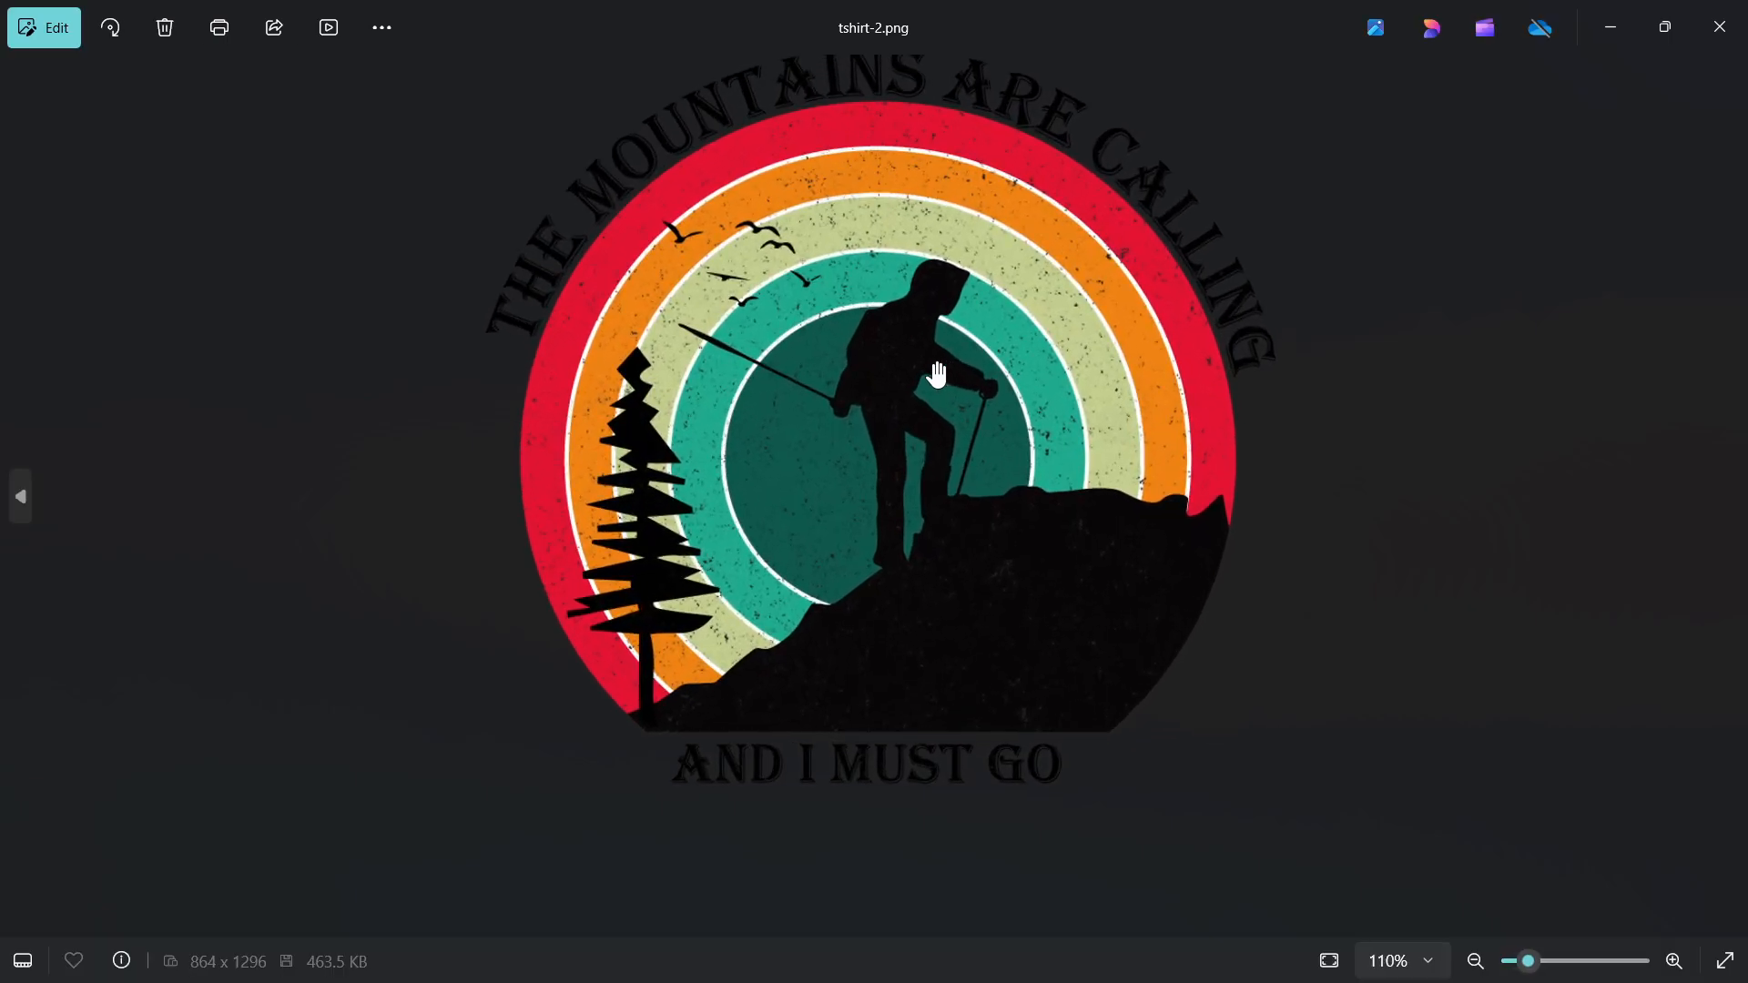
{"action": "left_click", "coordinate": [1594, 29]}
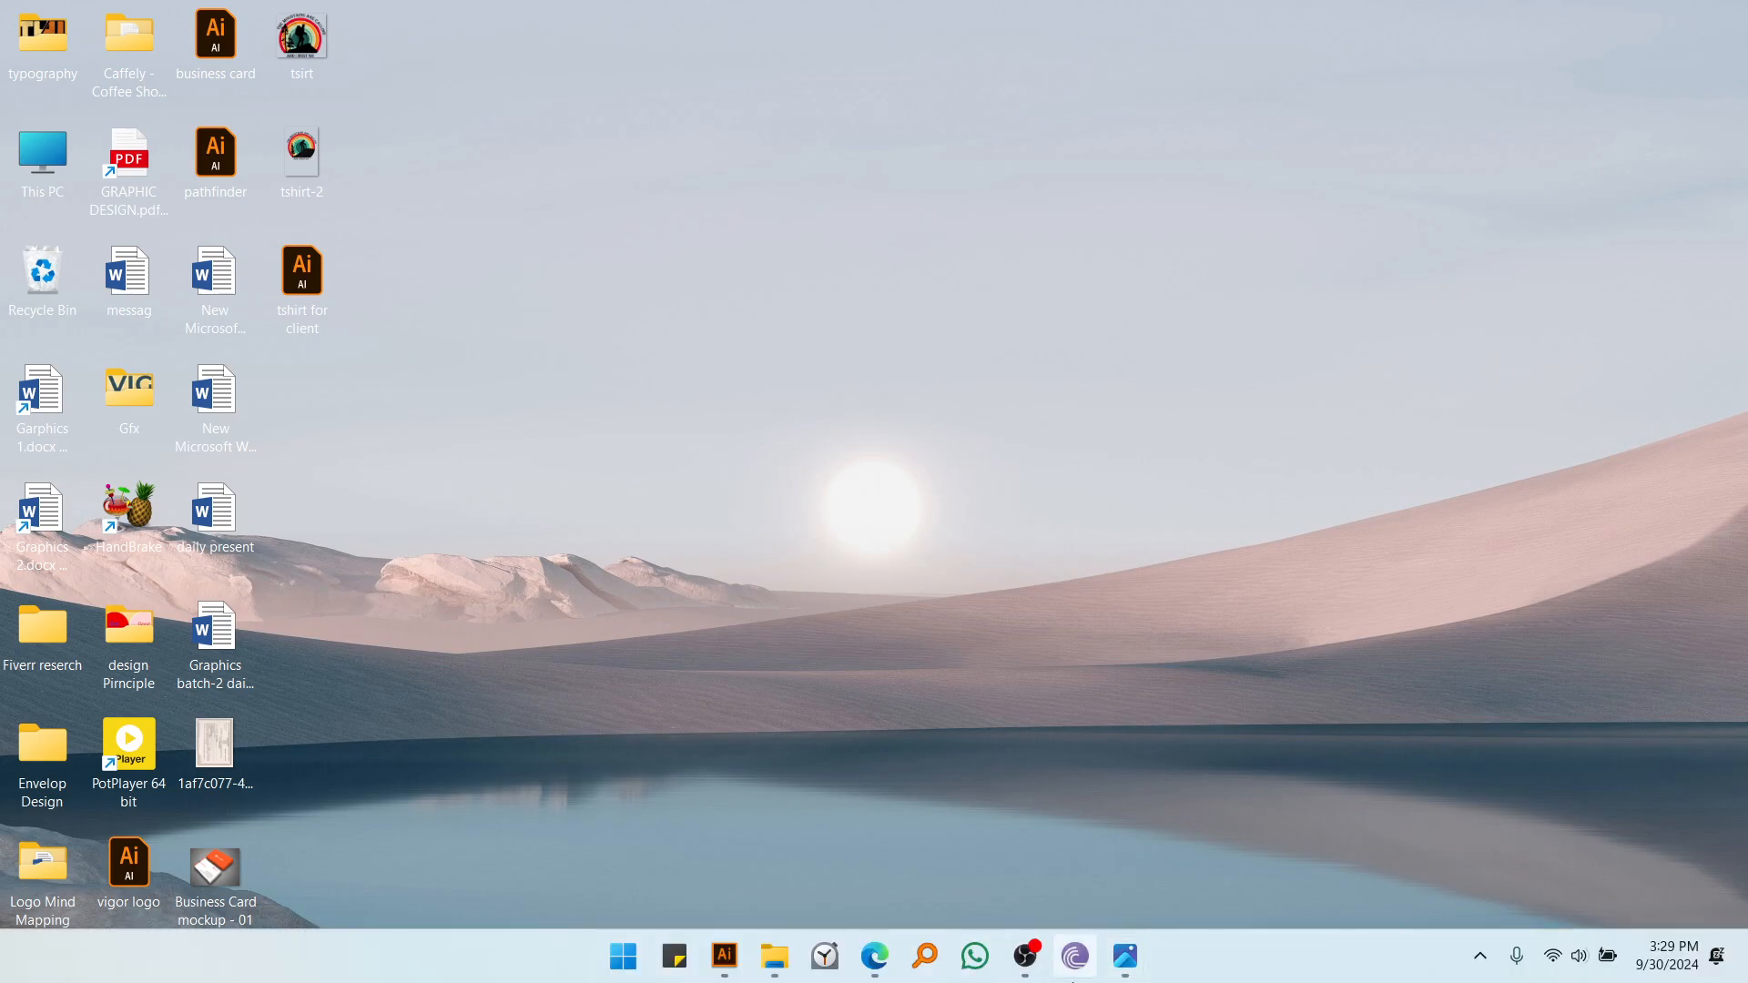
- Switch to the web browser and open psdsuckers.com in a new tab
{"action": "mouse_move", "coordinate": [799, 960]}
{"action": "left_click", "coordinate": [850, 862]}
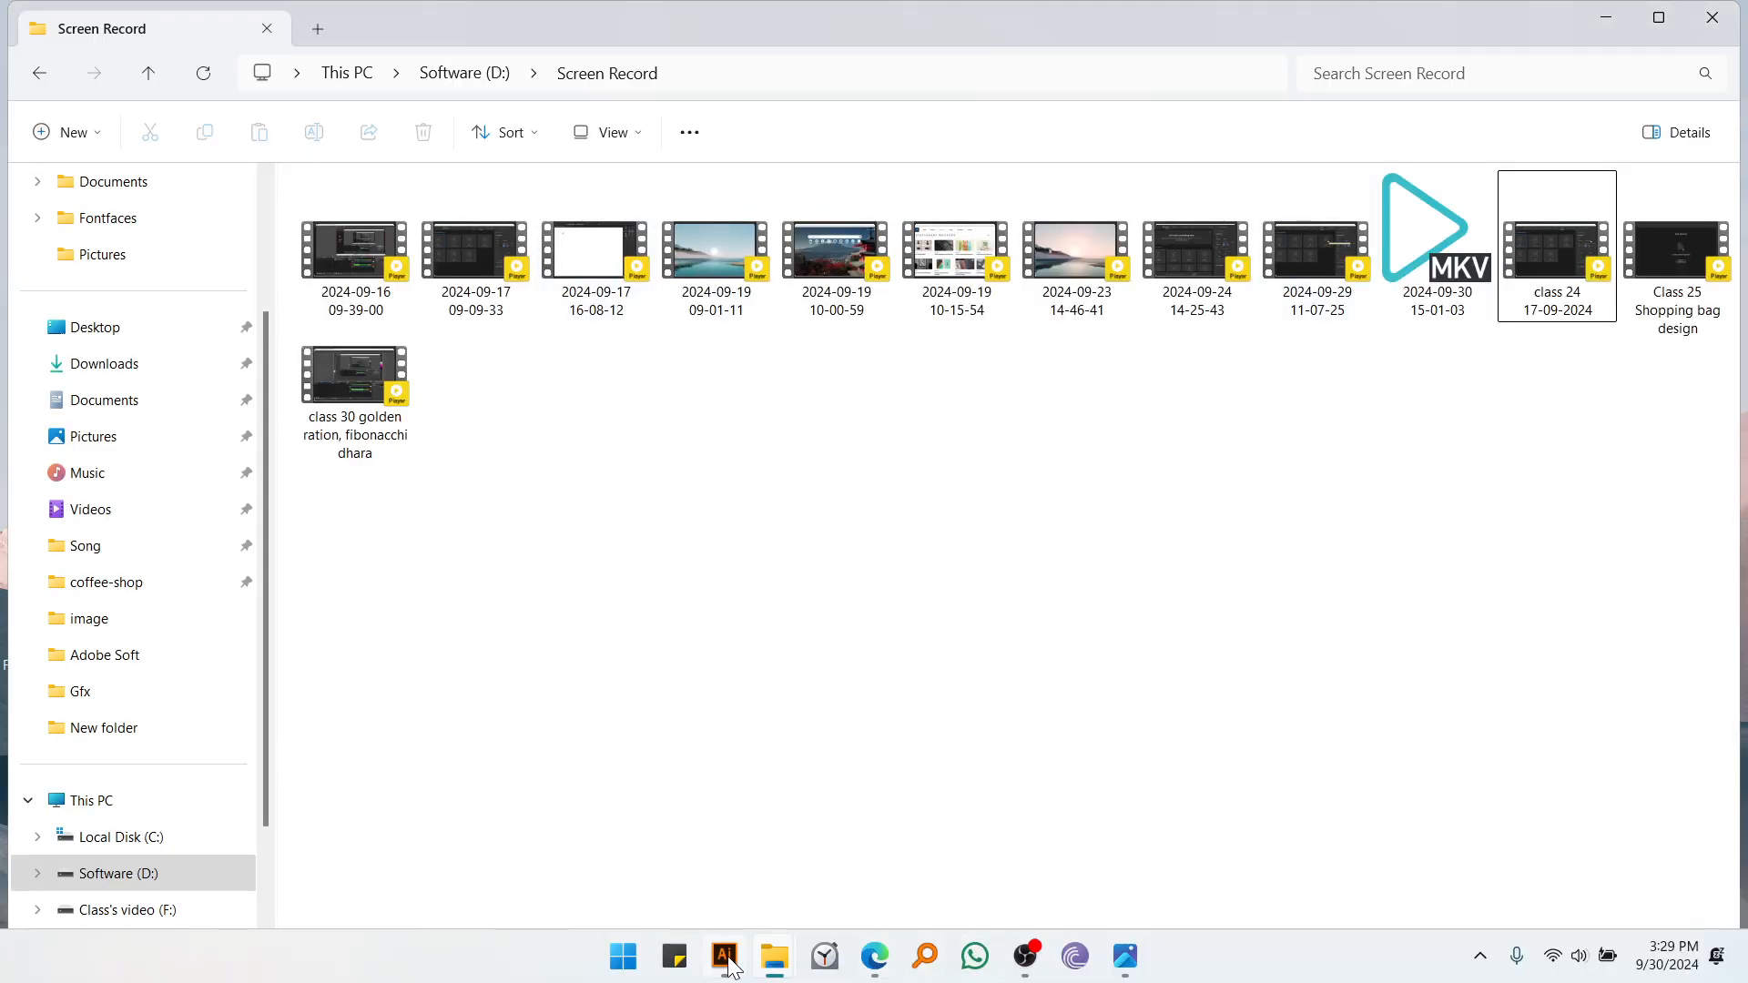
{"action": "left_click", "coordinate": [873, 956]}
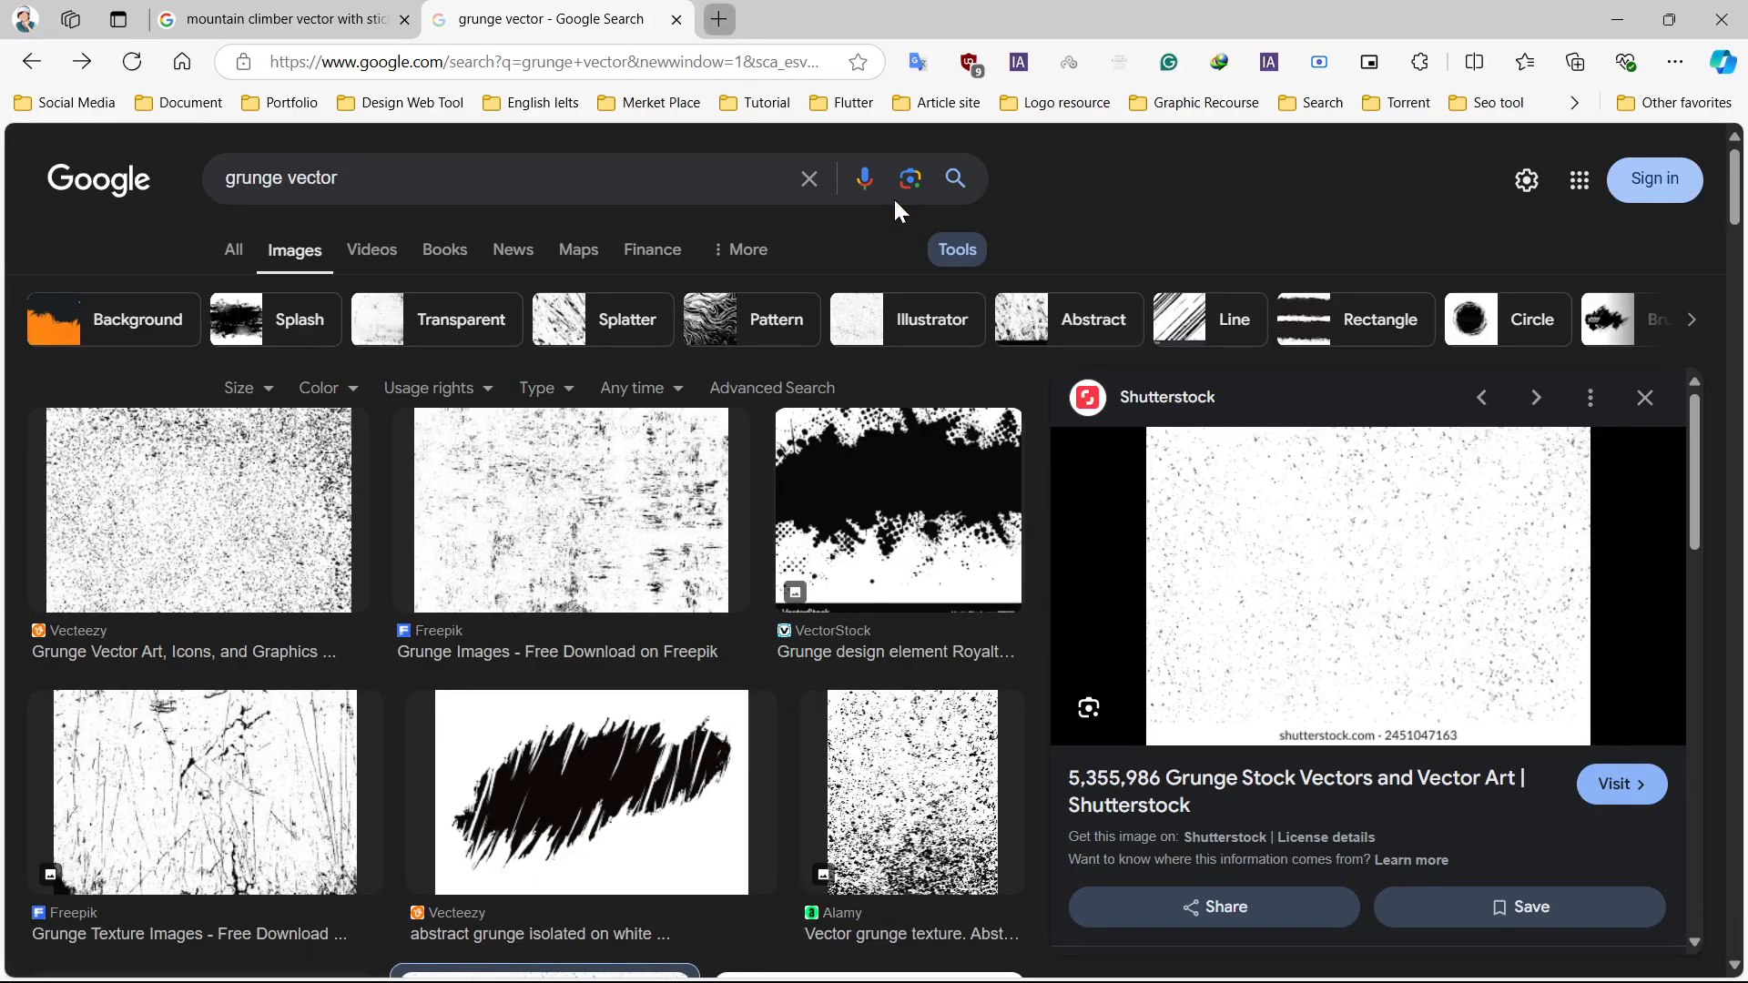
{"action": "key", "text": "ctrl+t"}
{"action": "type", "text": "free"}
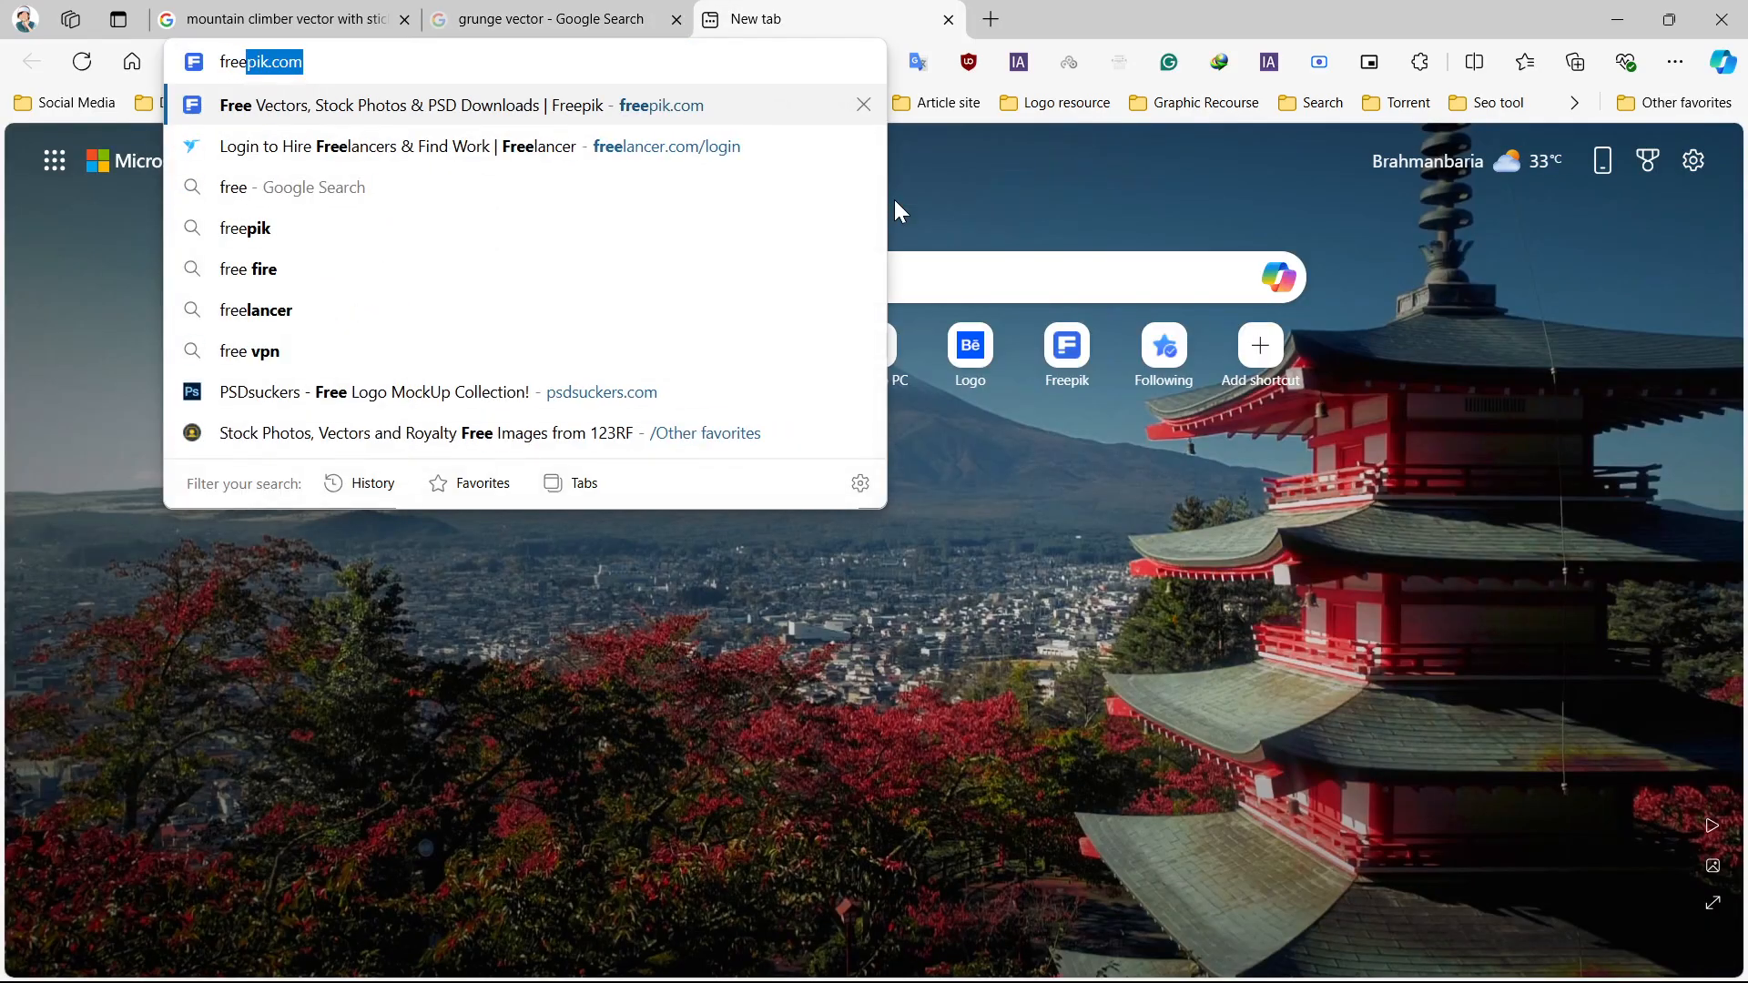
{"action": "key", "text": "BackSpace"}
{"action": "key", "text": "BackSpace"}
{"action": "key", "text": "BackSpace"}
{"action": "key", "text": "BackSpace"}
{"action": "key", "text": "BackSpace"}
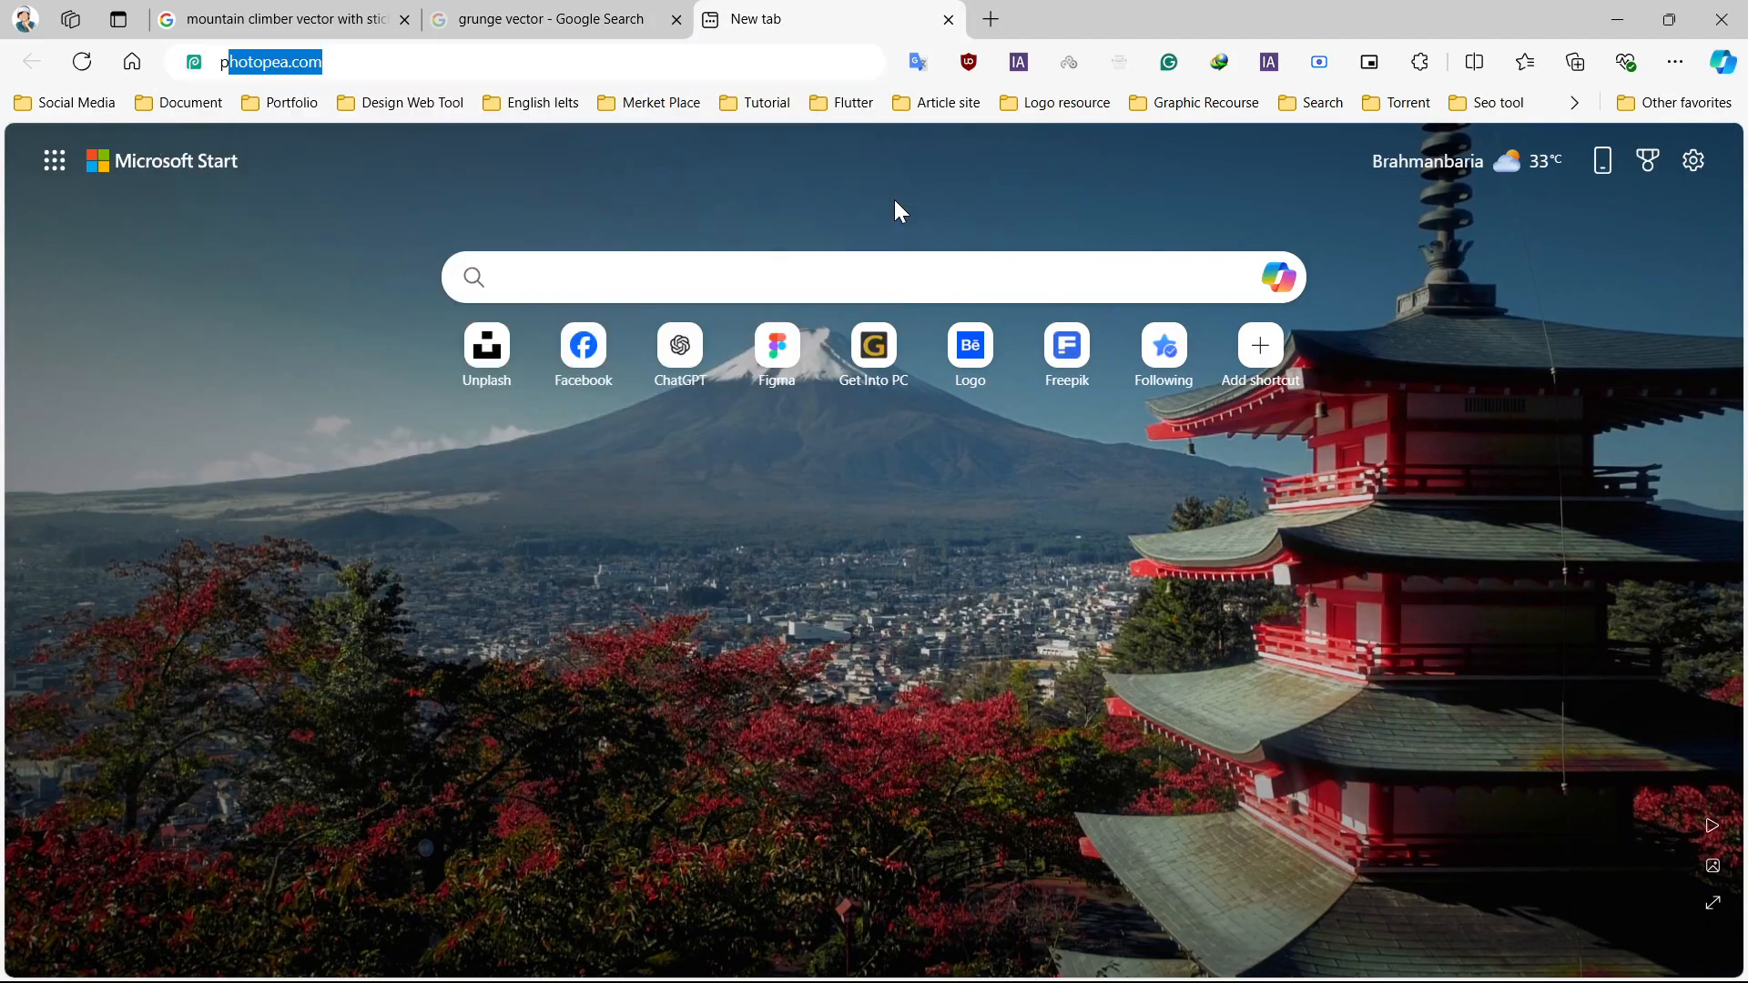
{"action": "type", "text": "psdsuckers.com"}
{"action": "key", "text": "Return"}
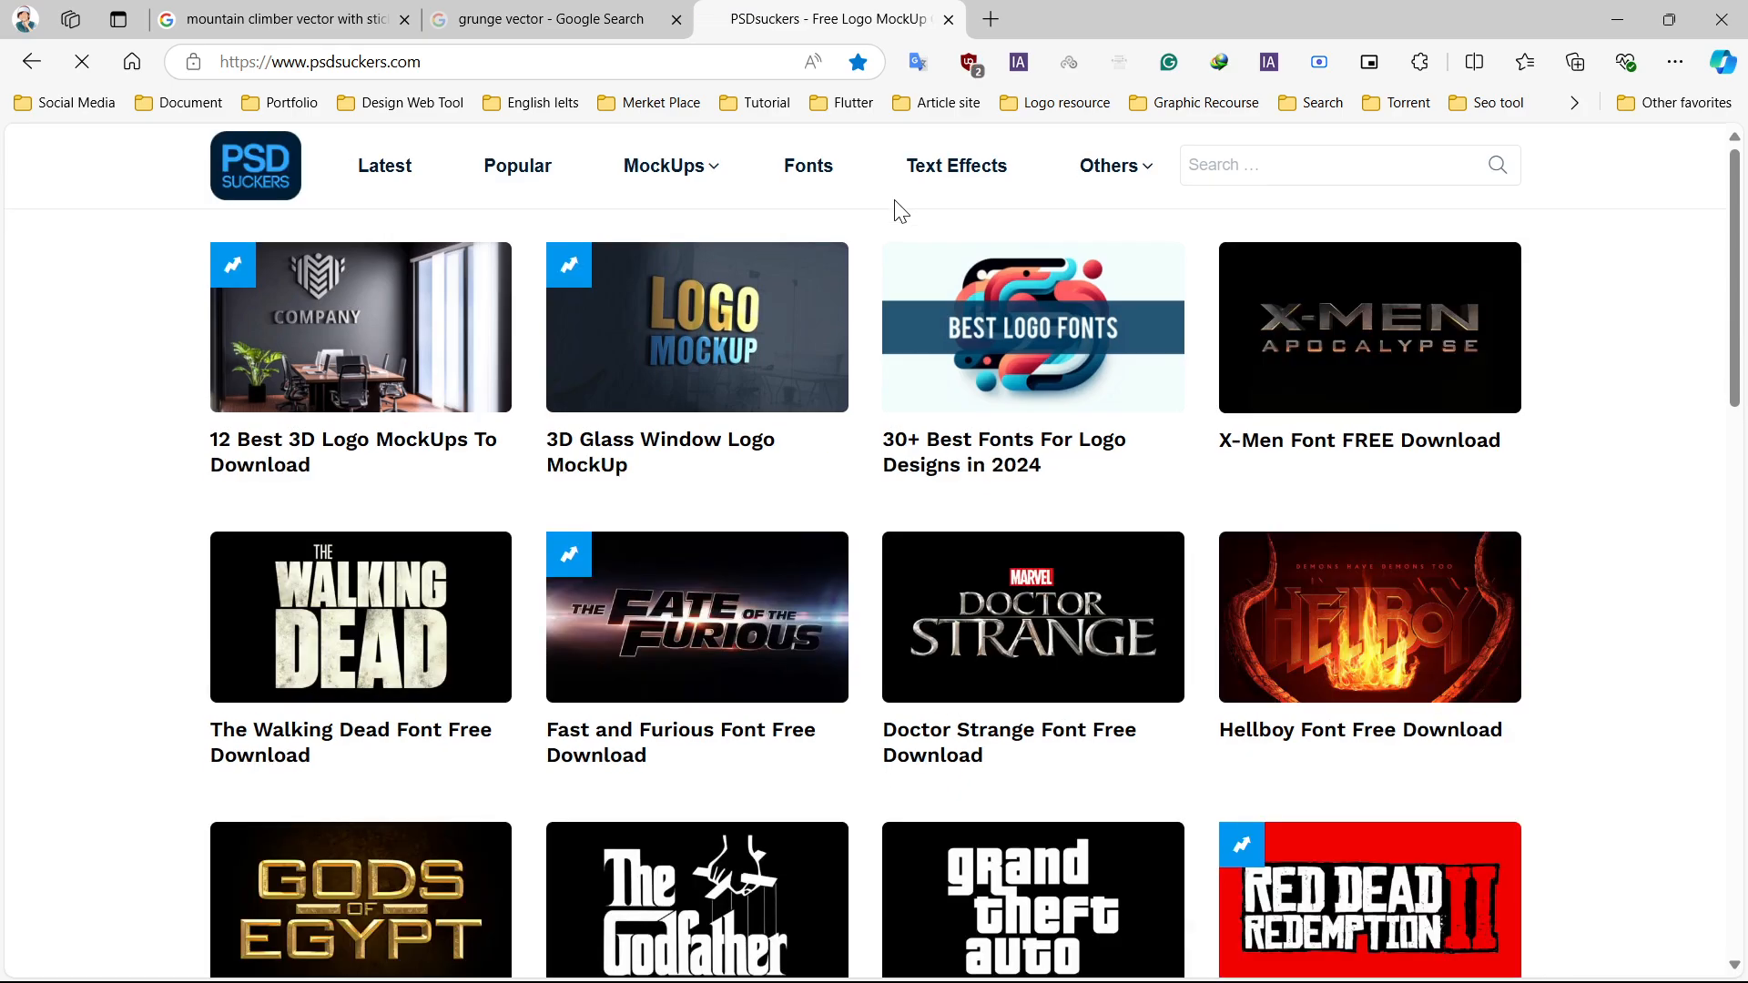
- Search the site for "tshirt mock", open the Man Oversize T-shirt MockUp result and look through its page
{"action": "left_click", "coordinate": [1198, 163]}
{"action": "type", "text": "tshi"}
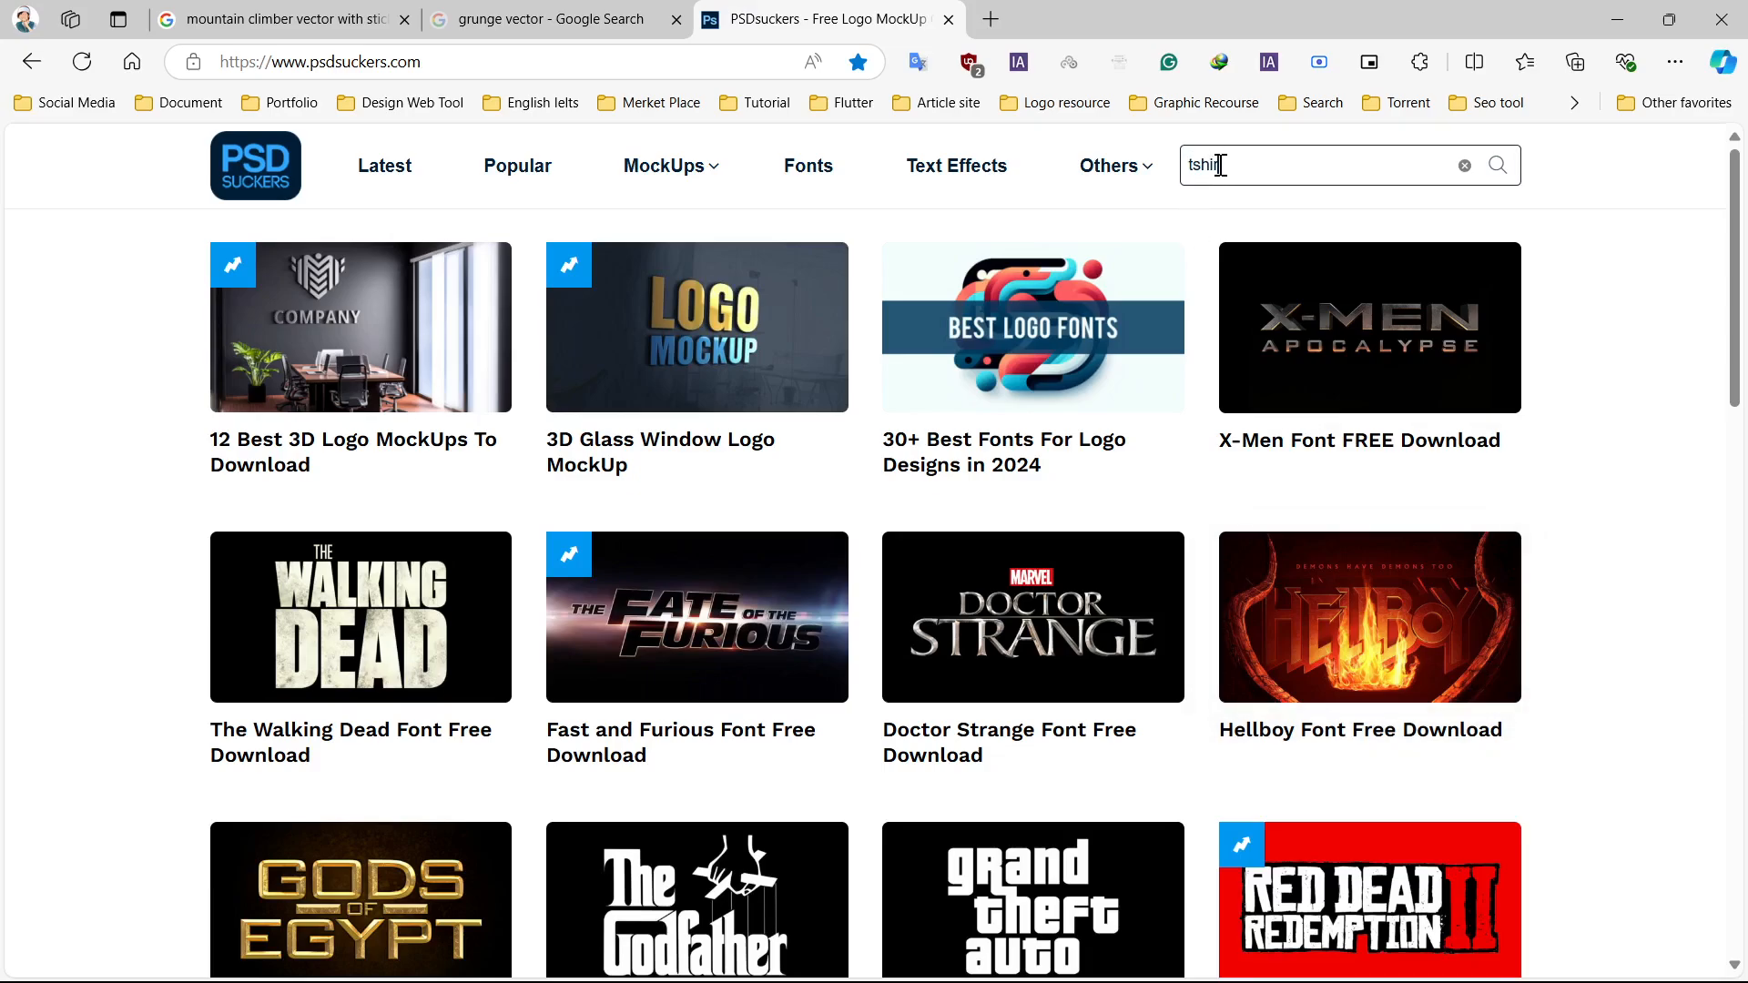
{"action": "type", "text": "rt mock"}
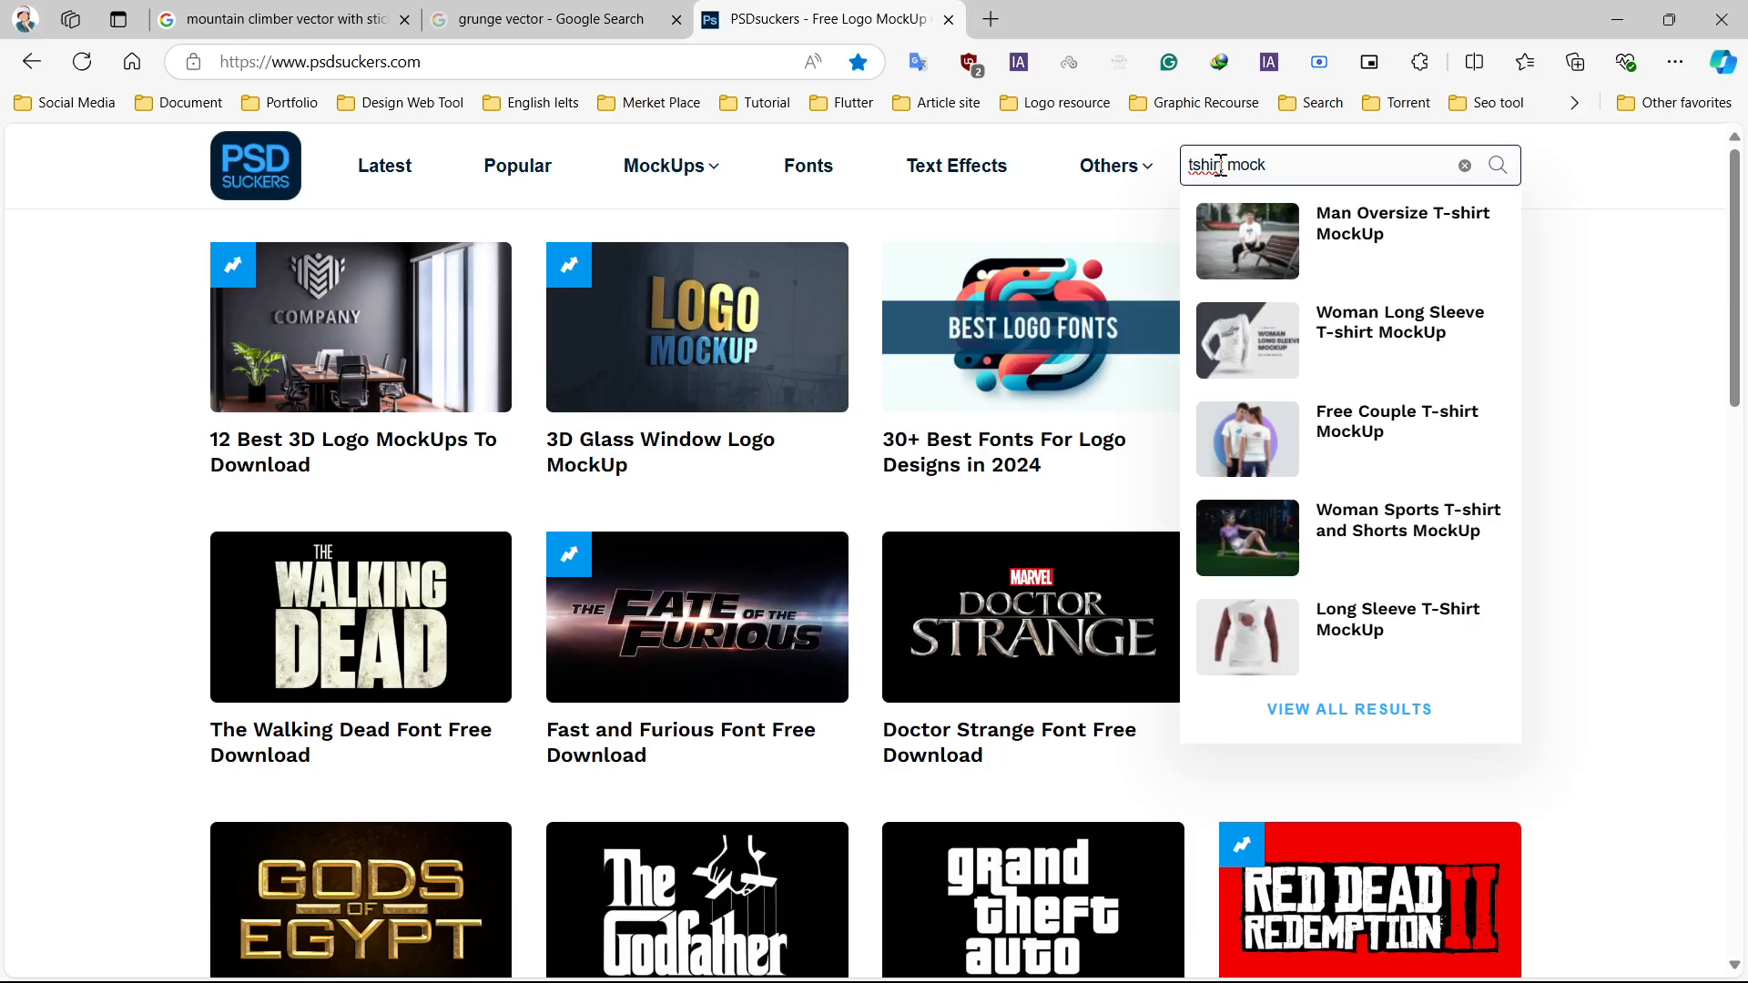
{"action": "left_click", "coordinate": [1247, 255]}
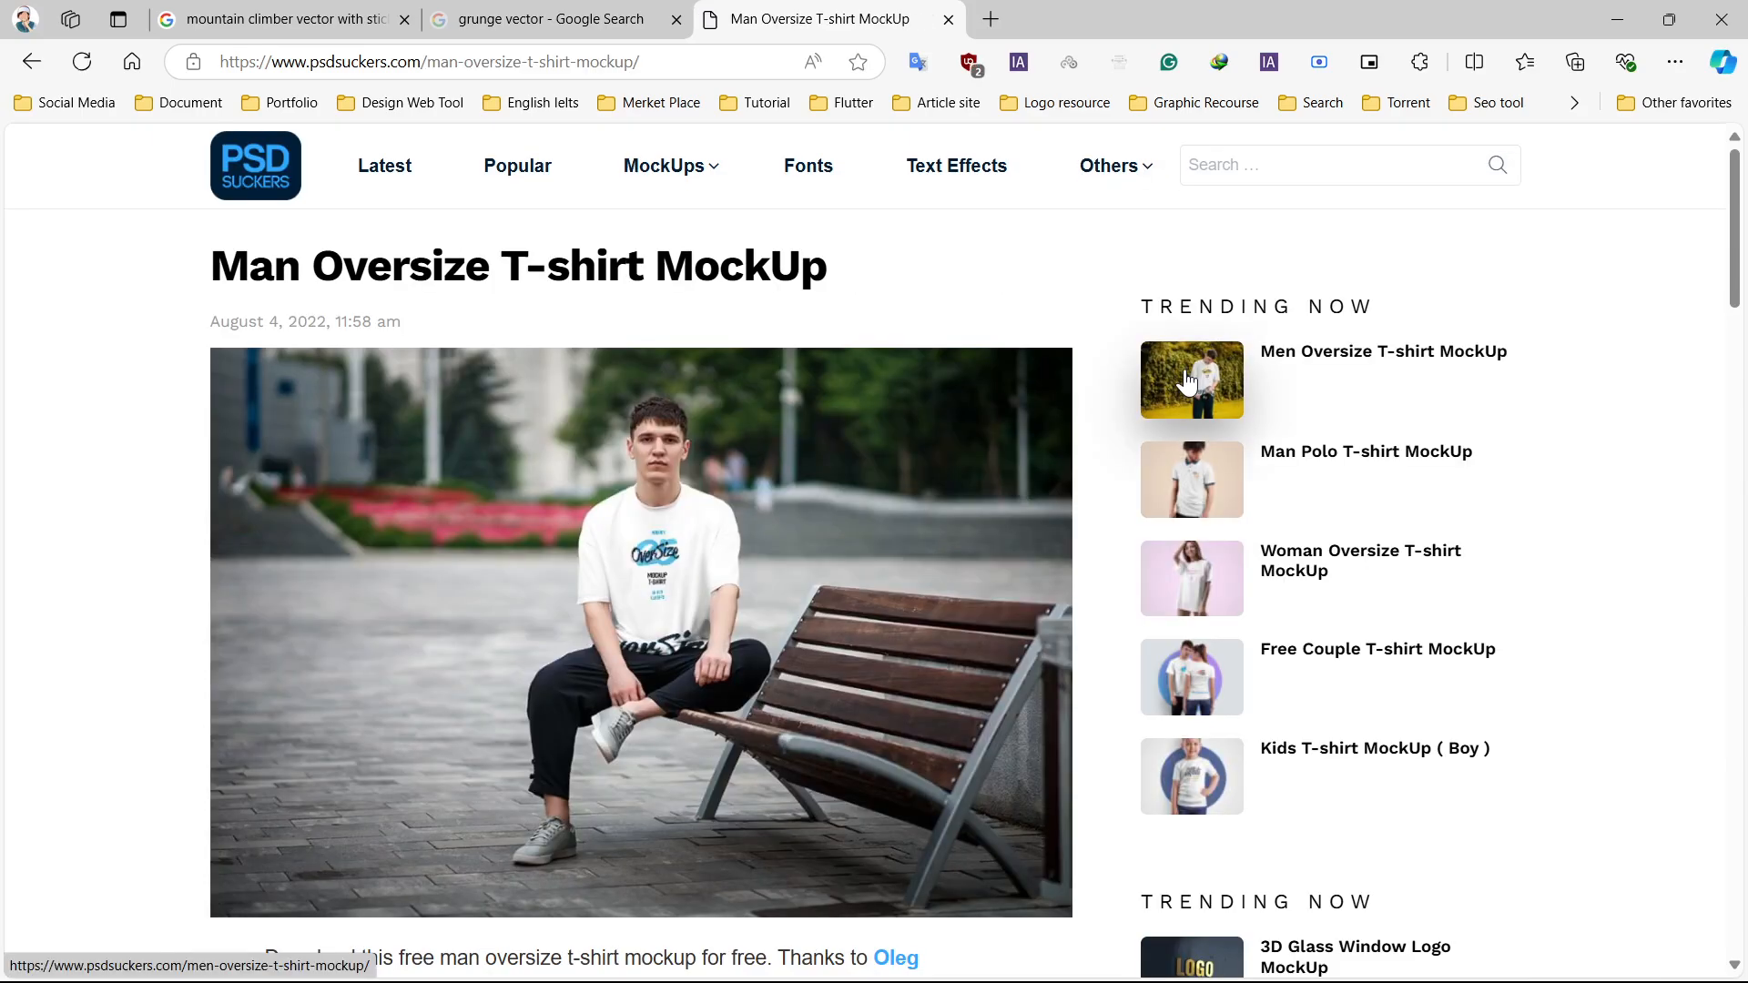
{"action": "scroll", "coordinate": [1080, 419], "scroll_direction": "down", "scroll_amount": 1}
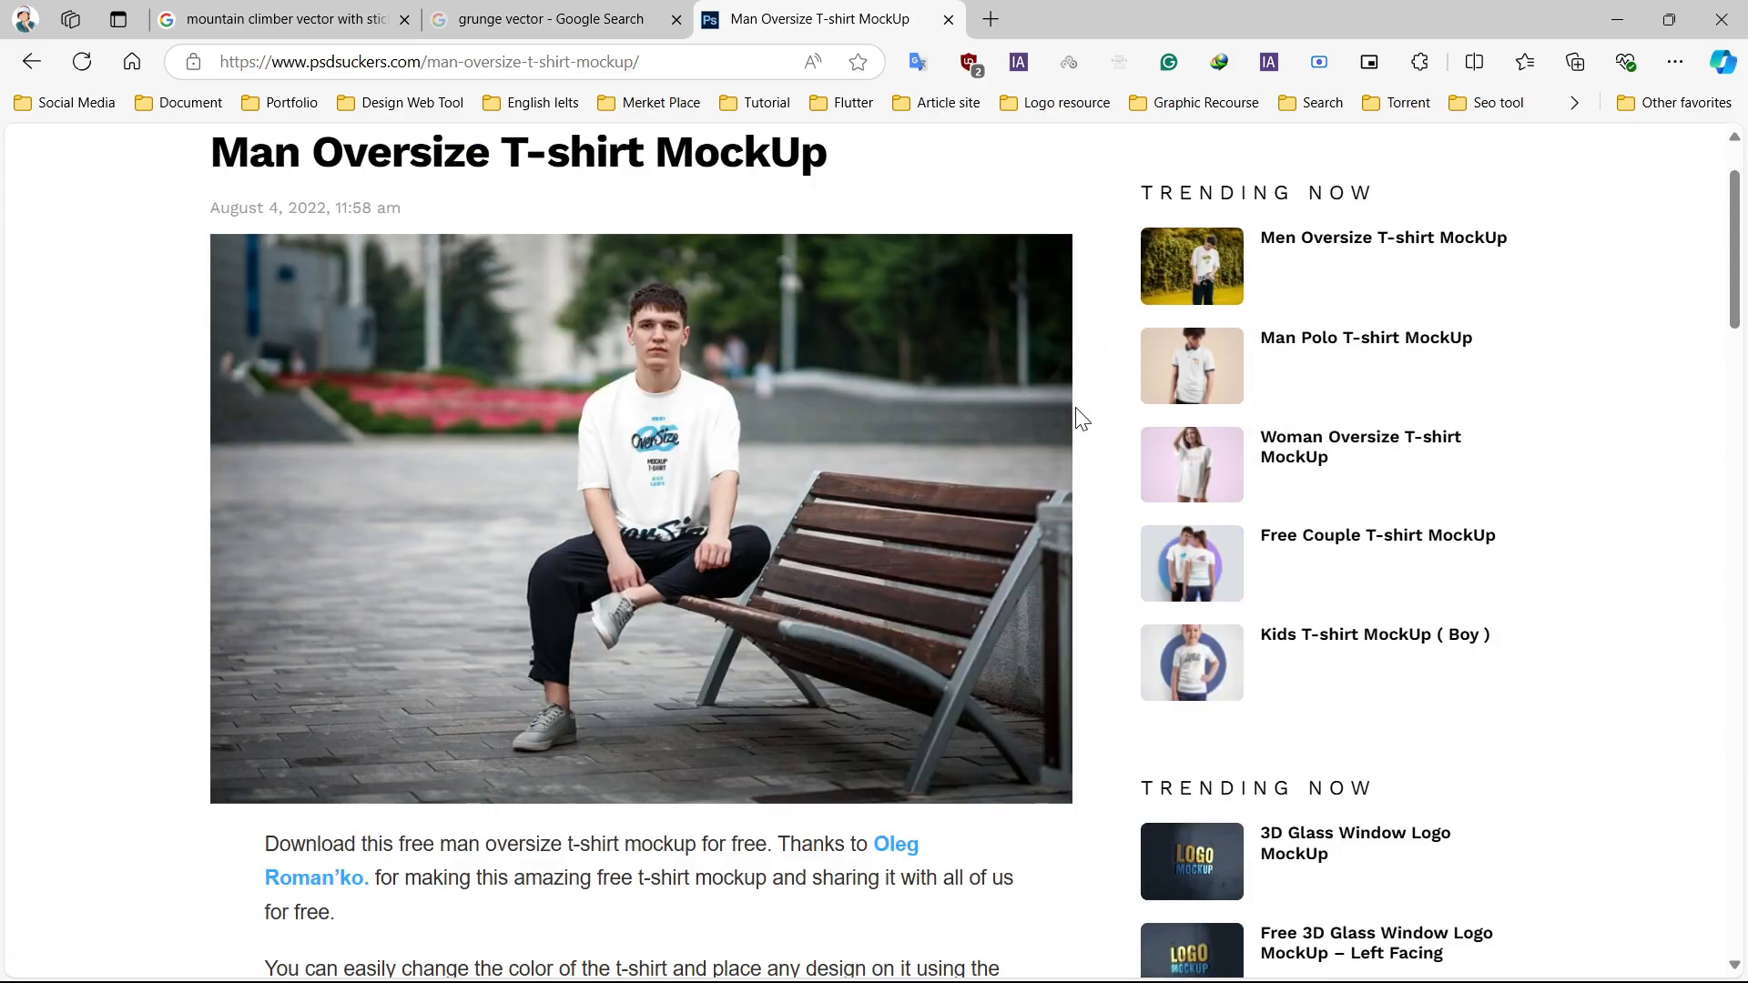
{"action": "scroll", "coordinate": [796, 528], "scroll_direction": "down", "scroll_amount": 1}
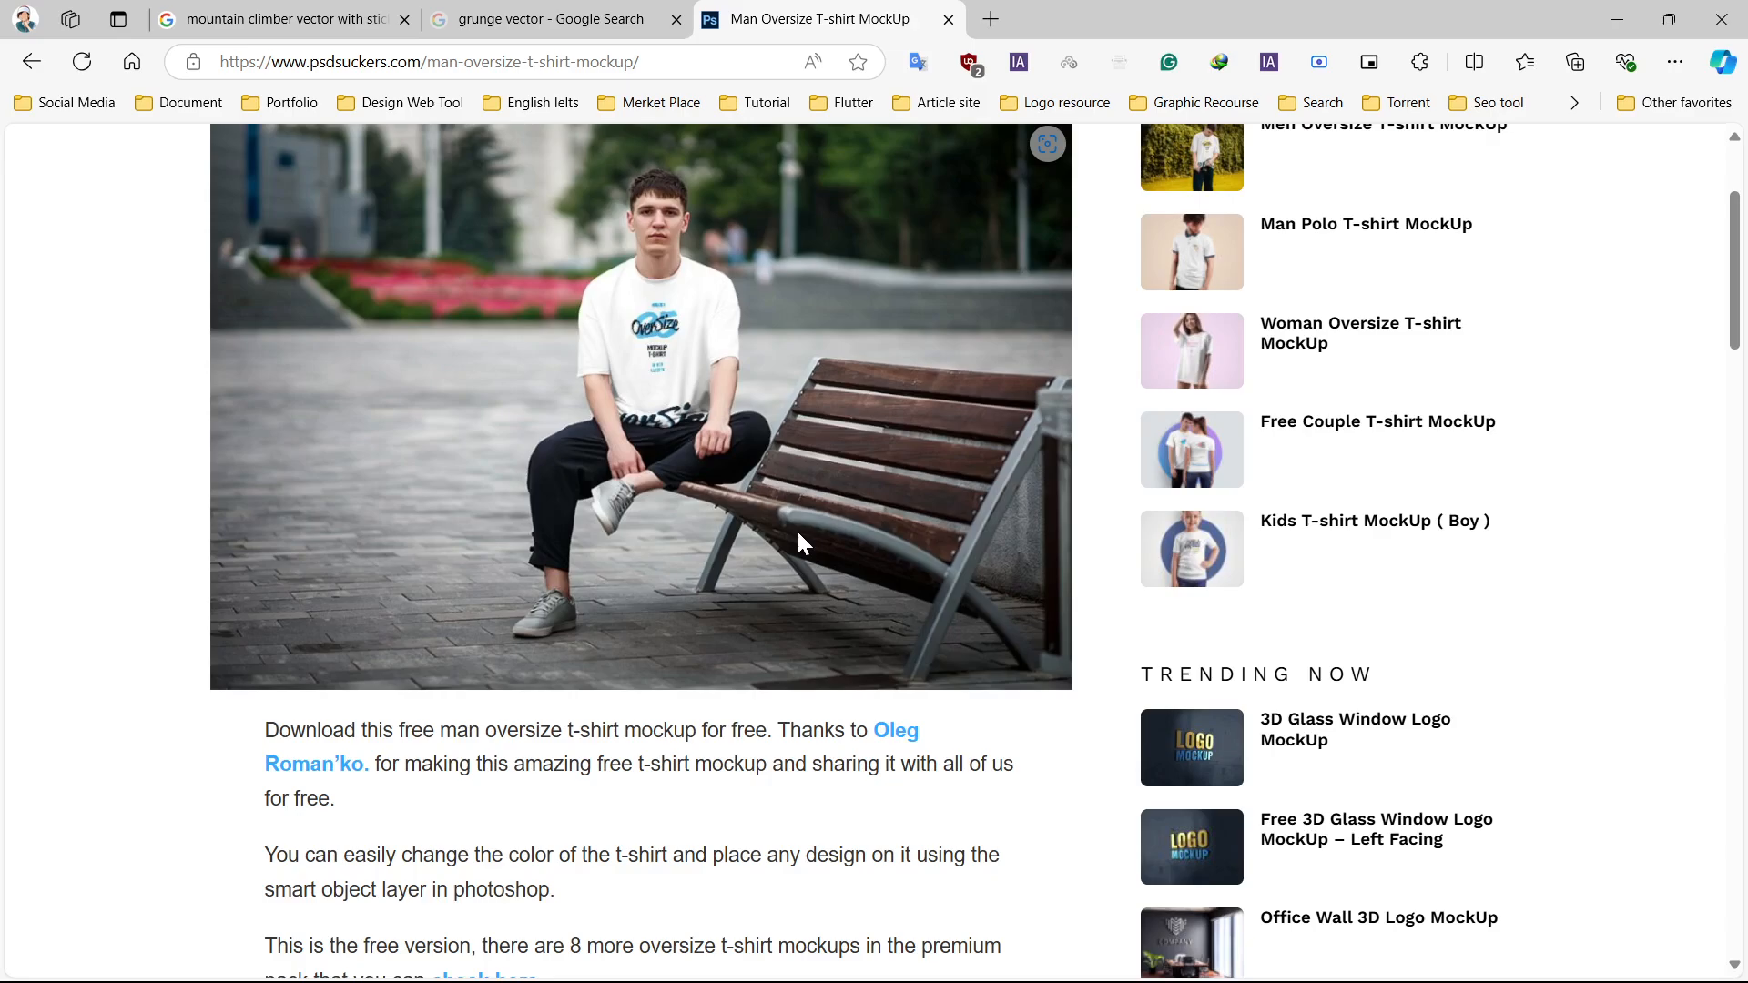
- Review the preview image, description and download section on the Man Oversize T-shirt MockUp page
{"action": "scroll", "coordinate": [795, 528], "scroll_direction": "up", "scroll_amount": 1}
{"action": "scroll", "coordinate": [797, 532], "scroll_direction": "down", "scroll_amount": 4}
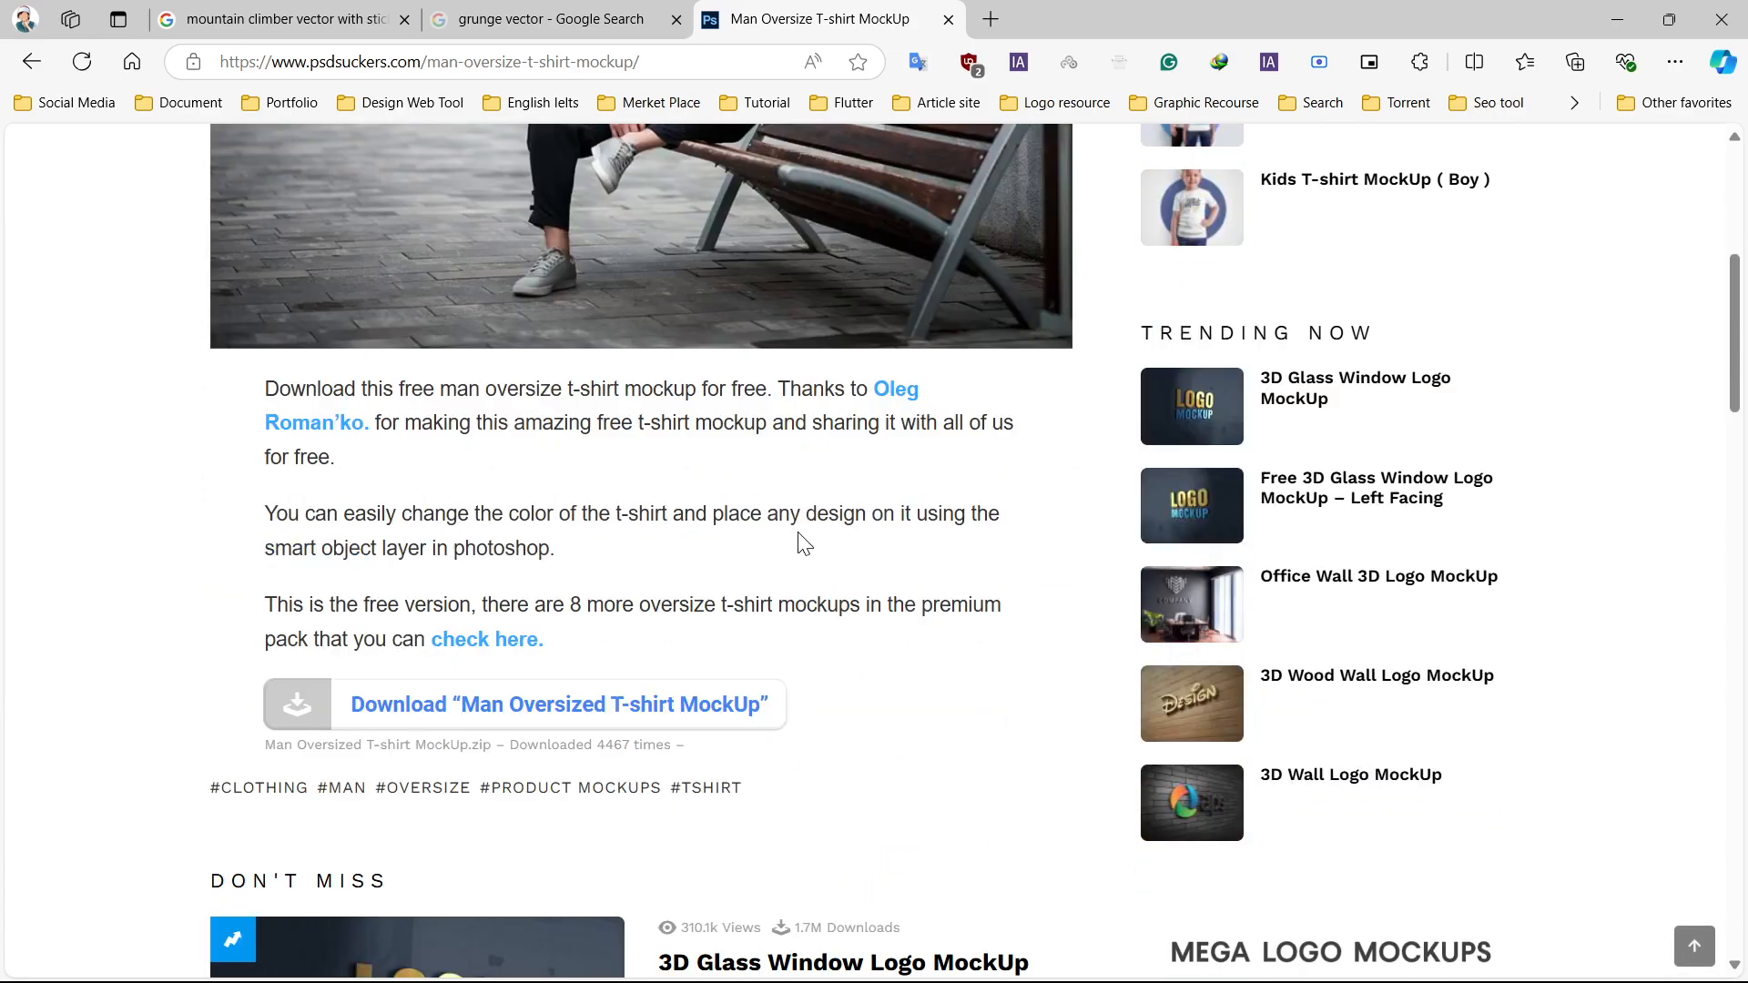
{"action": "scroll", "coordinate": [496, 724], "scroll_direction": "down", "scroll_amount": 1}
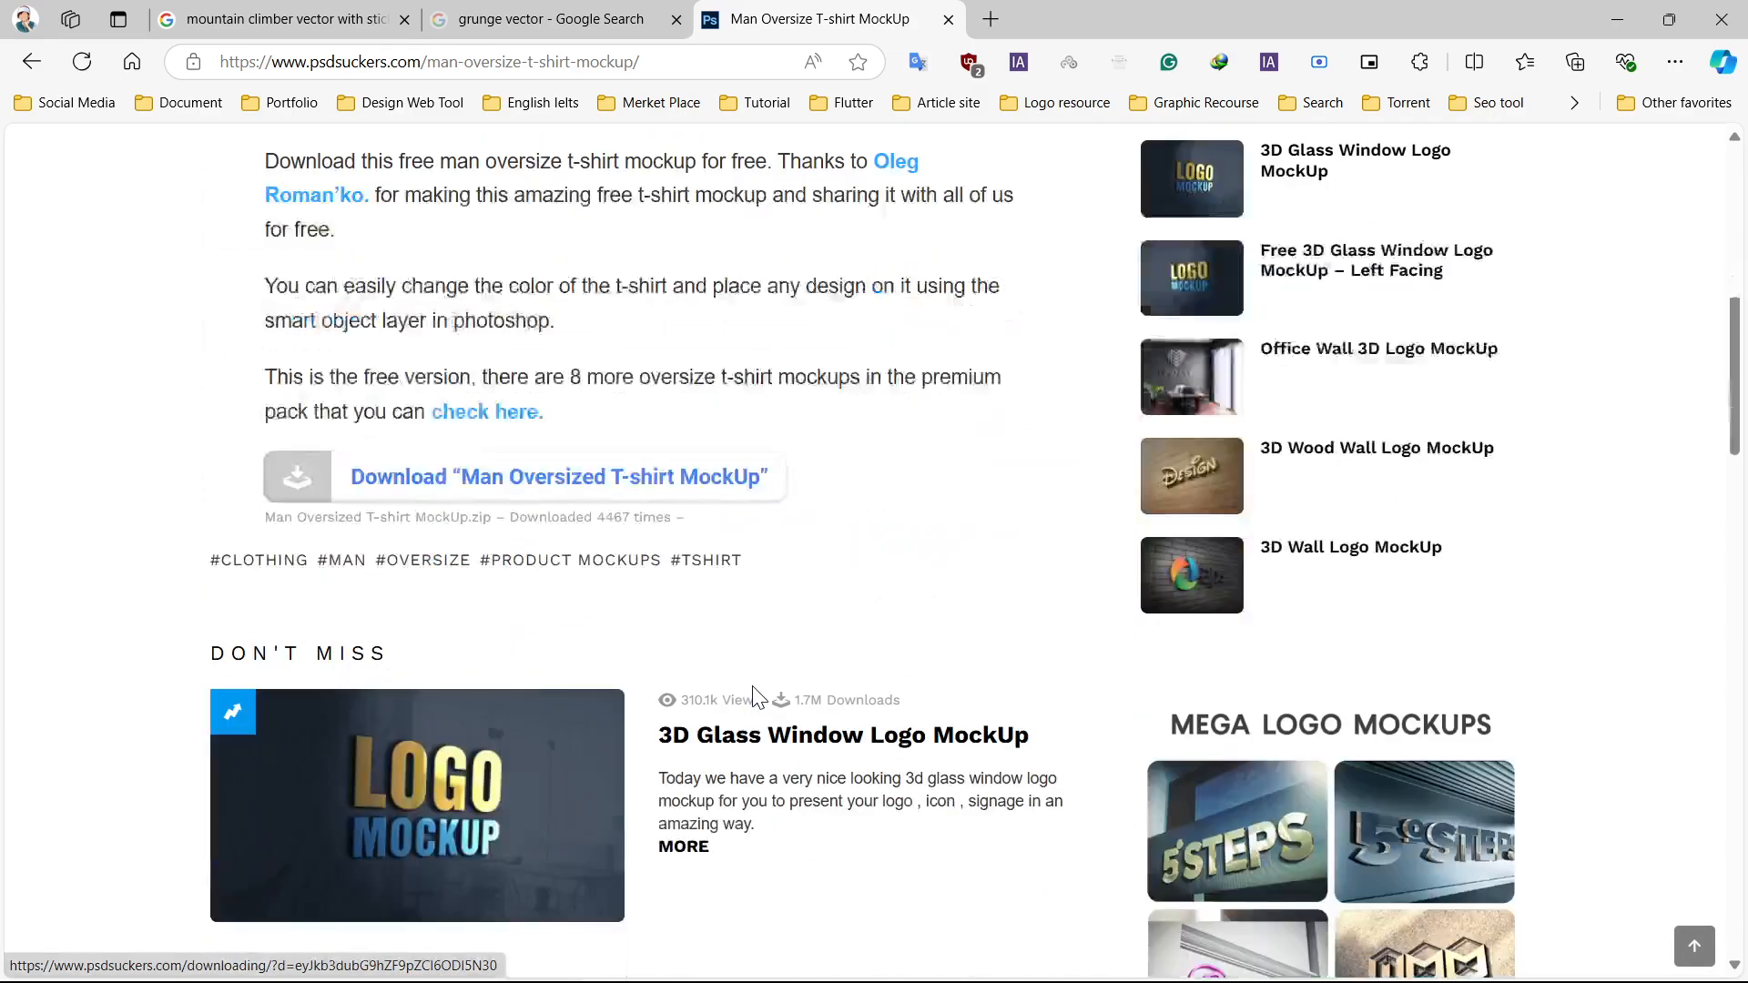
{"action": "scroll", "coordinate": [691, 675], "scroll_direction": "up", "scroll_amount": 4}
{"action": "scroll", "coordinate": [692, 674], "scroll_direction": "down", "scroll_amount": 1}
{"action": "scroll", "coordinate": [691, 673], "scroll_direction": "up", "scroll_amount": 2}
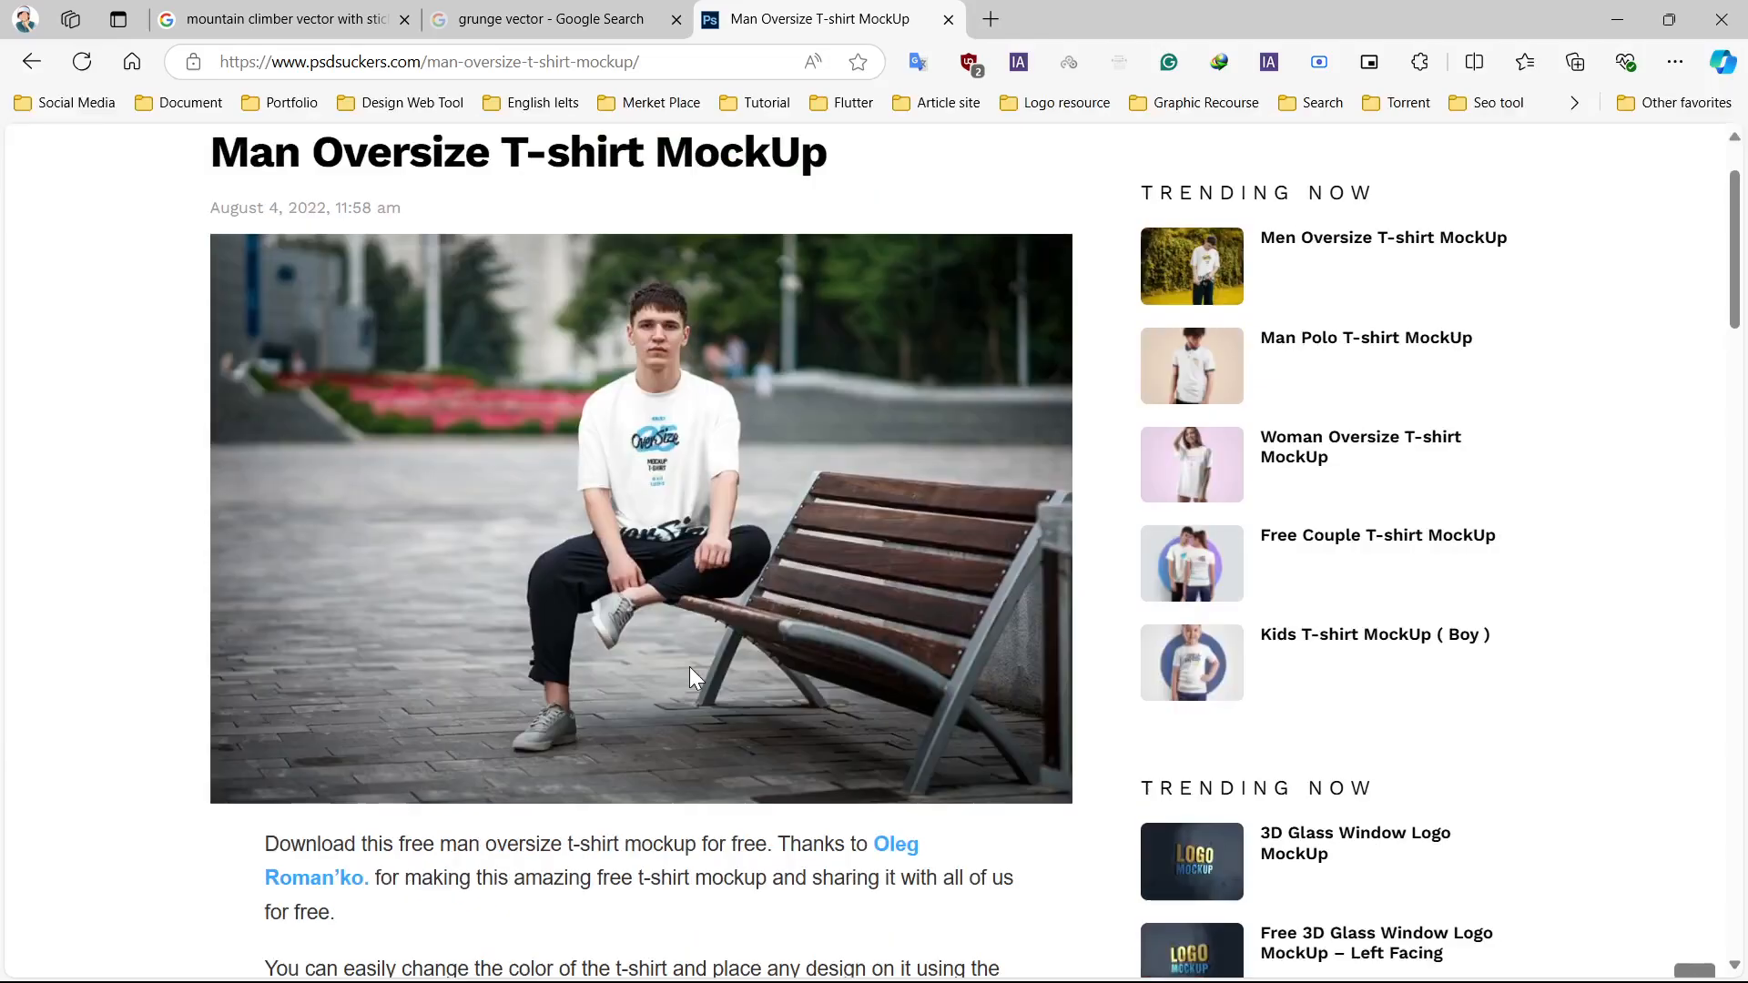
{"action": "scroll", "coordinate": [1023, 493], "scroll_direction": "up", "scroll_amount": 1}
{"action": "scroll", "coordinate": [782, 603], "scroll_direction": "down", "scroll_amount": 3}
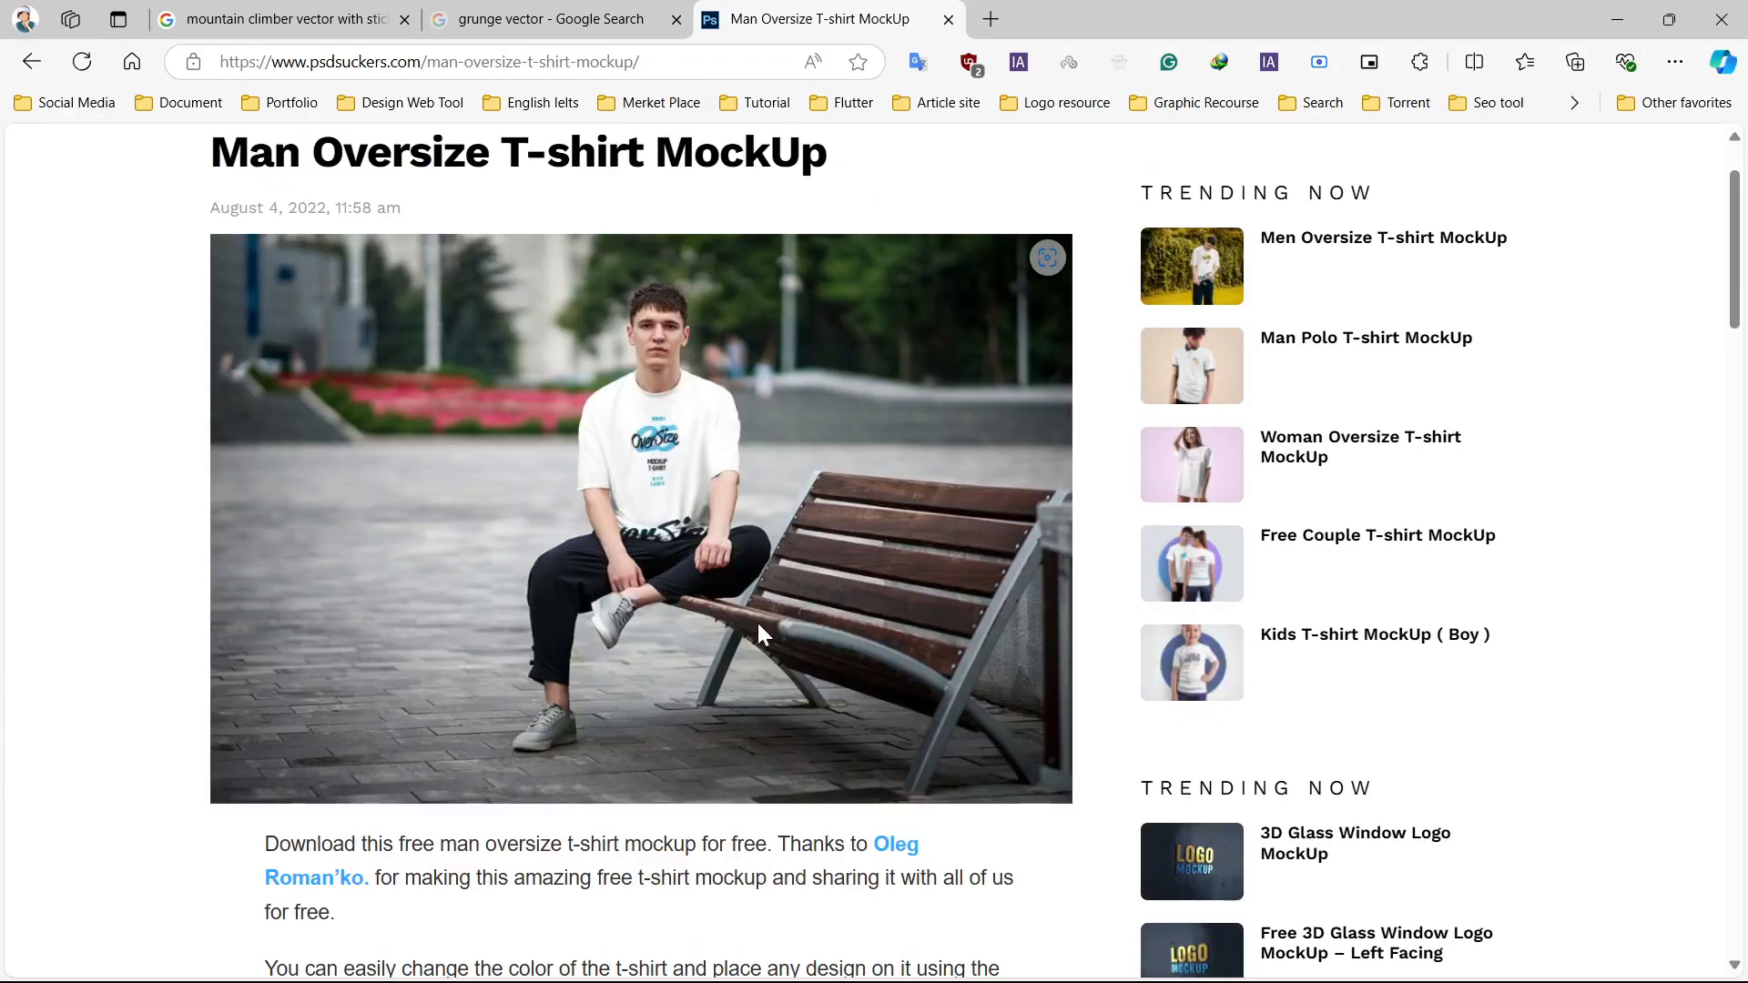
{"action": "scroll", "coordinate": [552, 805], "scroll_direction": "down", "scroll_amount": 3}
- Download Man Oversized T-shirt MockUp.zip into the Compressed downloads folder and minimize the progress window
{"action": "left_click", "coordinate": [530, 601]}
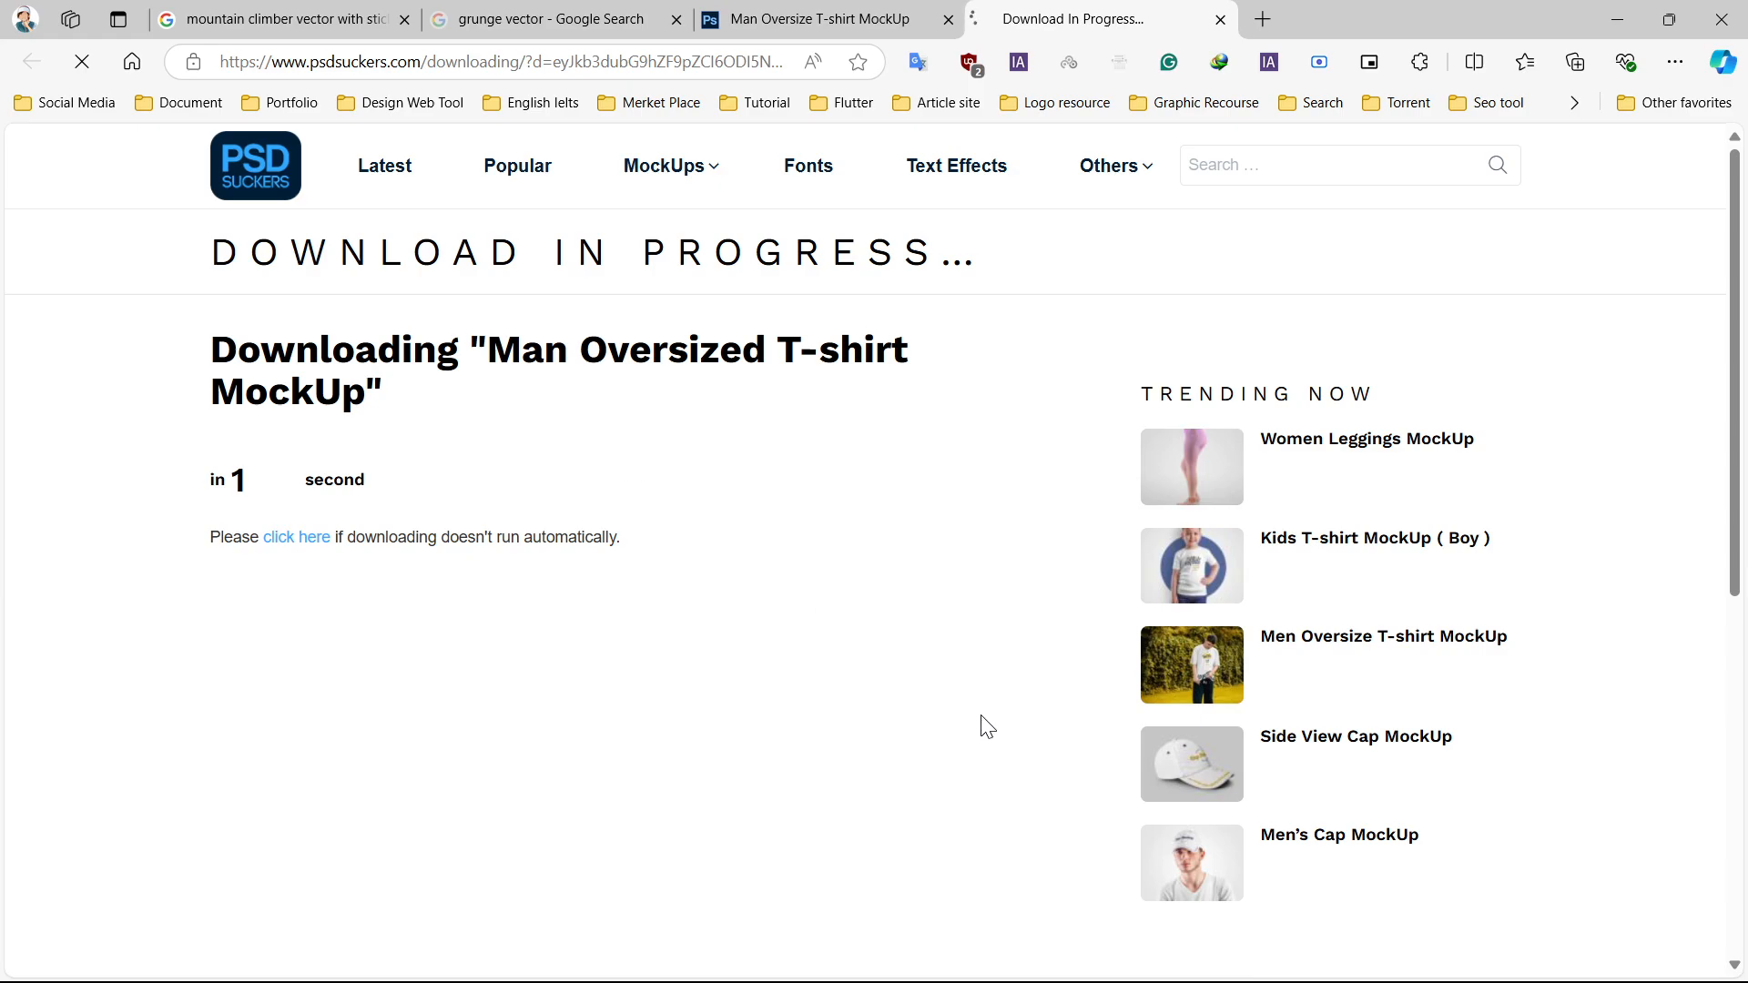
{"action": "scroll", "coordinate": [736, 521], "scroll_direction": "down", "scroll_amount": 1}
{"action": "scroll", "coordinate": [751, 519], "scroll_direction": "down", "scroll_amount": 5}
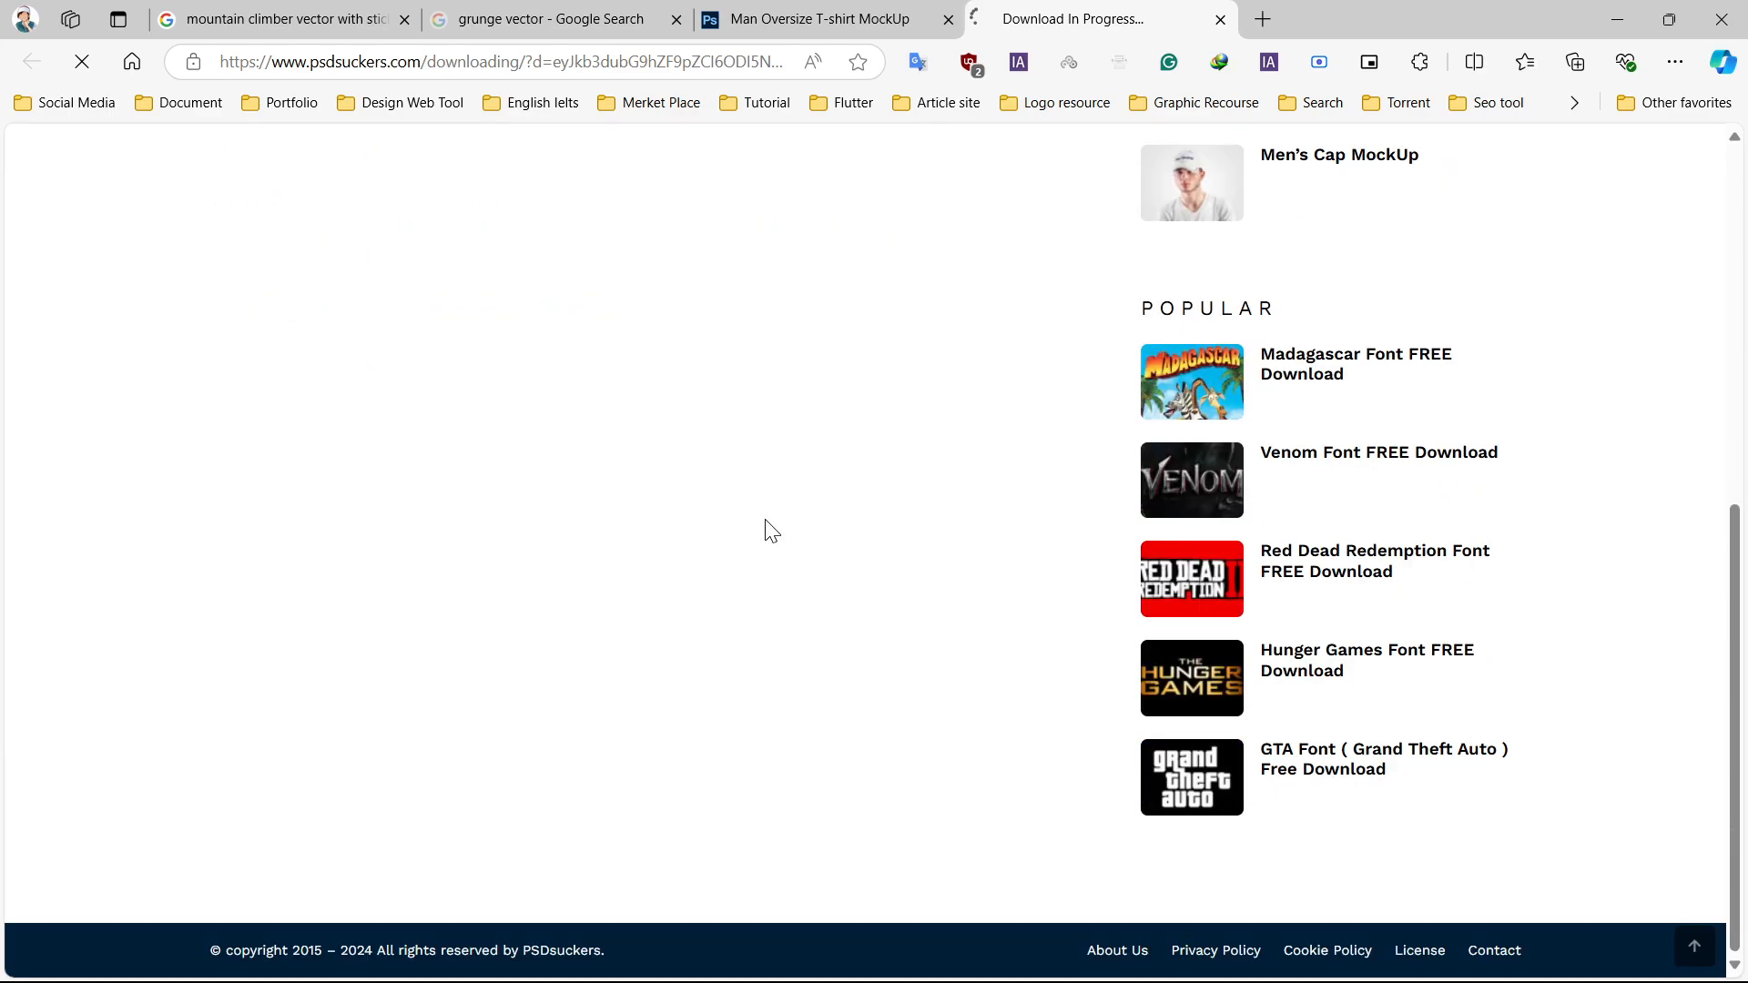
{"action": "scroll", "coordinate": [768, 519], "scroll_direction": "up", "scroll_amount": 6}
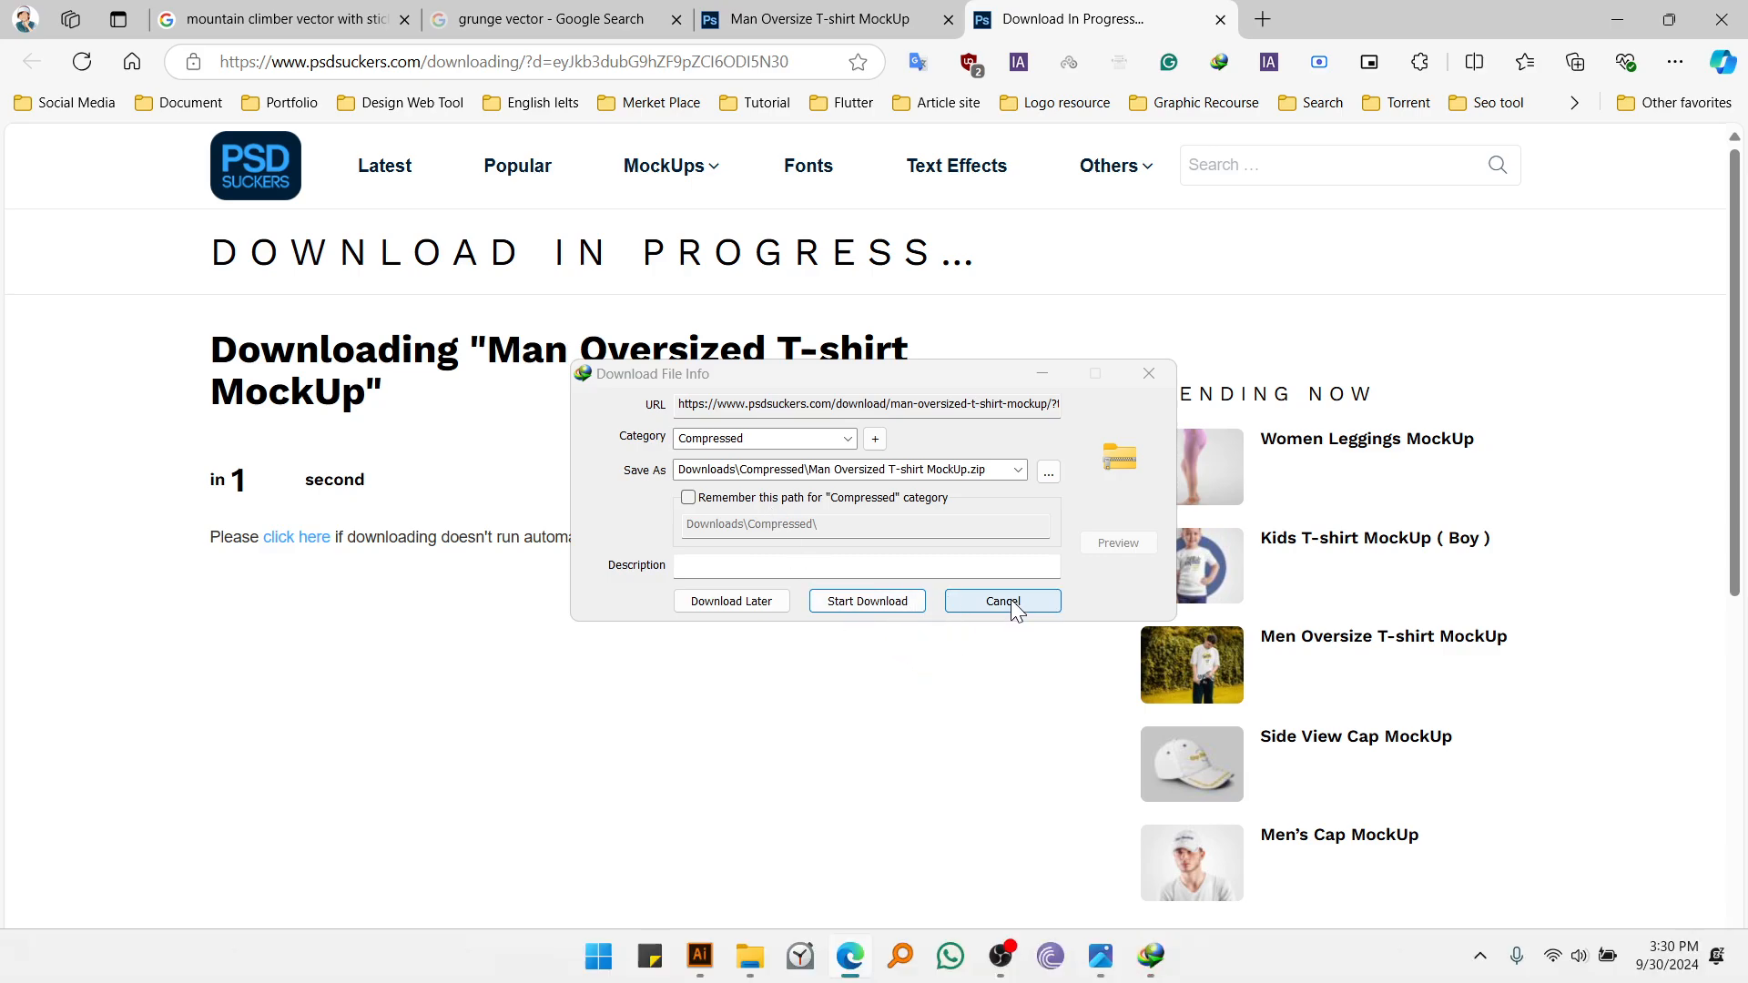
{"action": "left_click", "coordinate": [861, 602]}
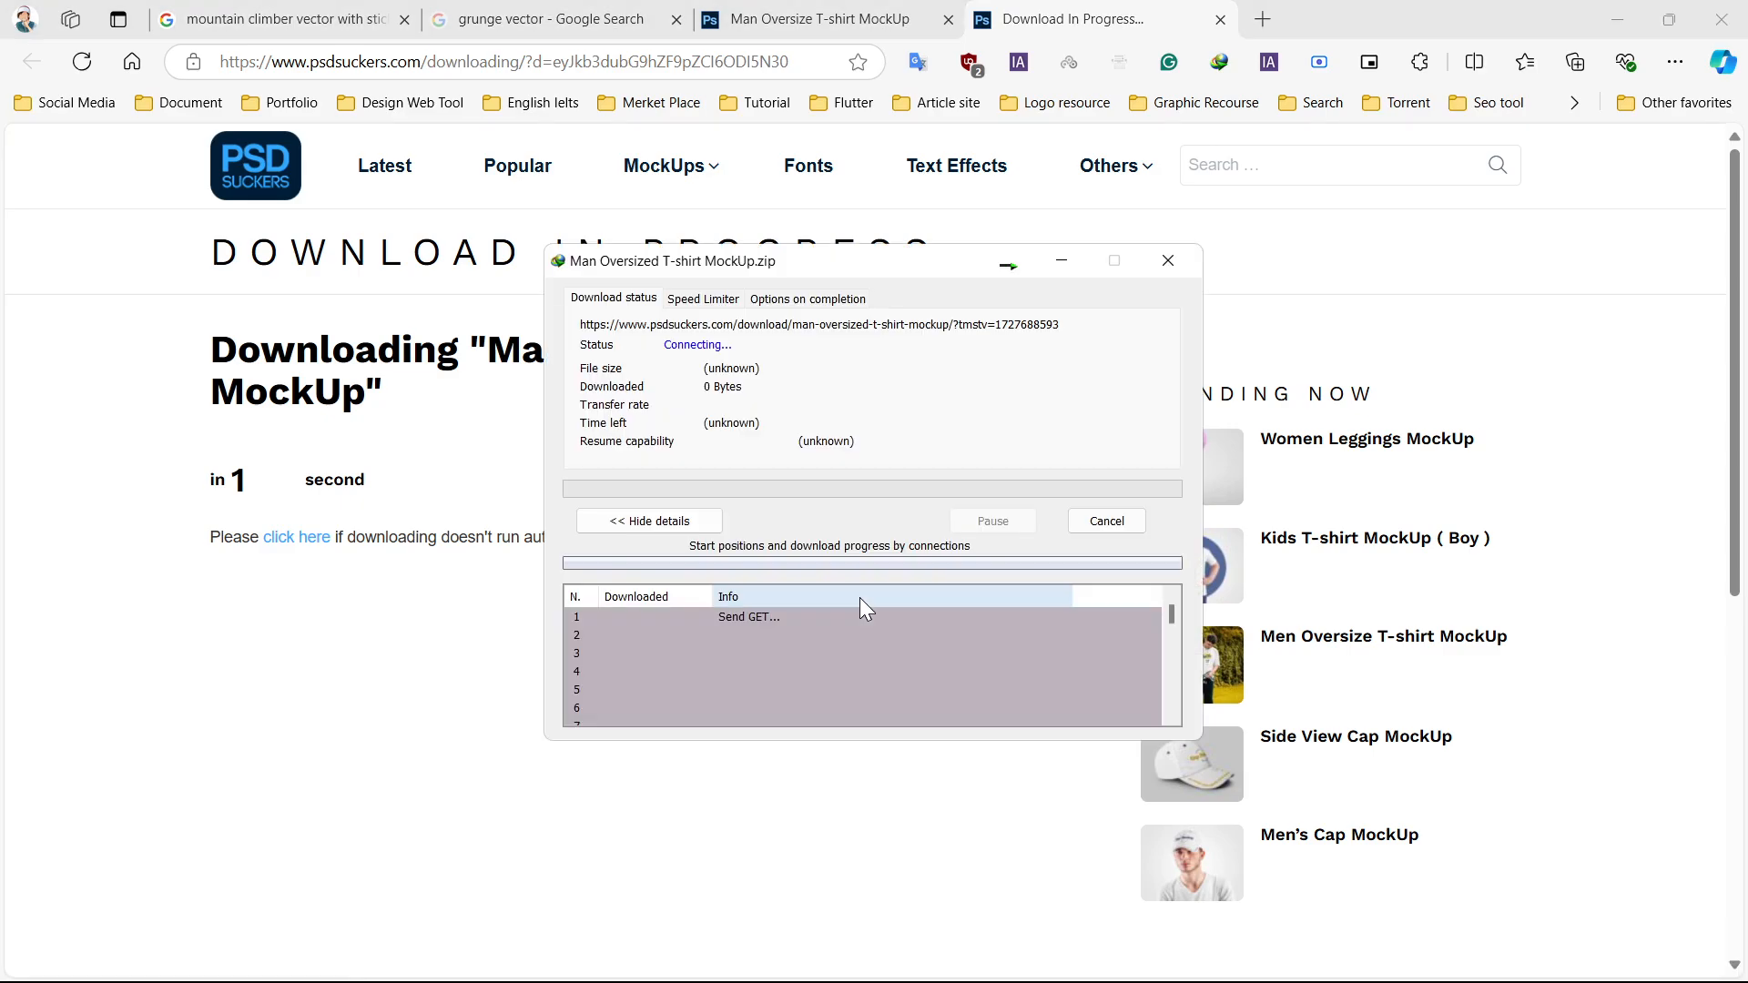
{"action": "left_click", "coordinate": [1063, 270]}
- Open the Graphics > Mockup > Tshirt Mockup folder on the Flutter & GFX (G:) drive and show its files as large thumbnails
{"action": "key", "text": "super"}
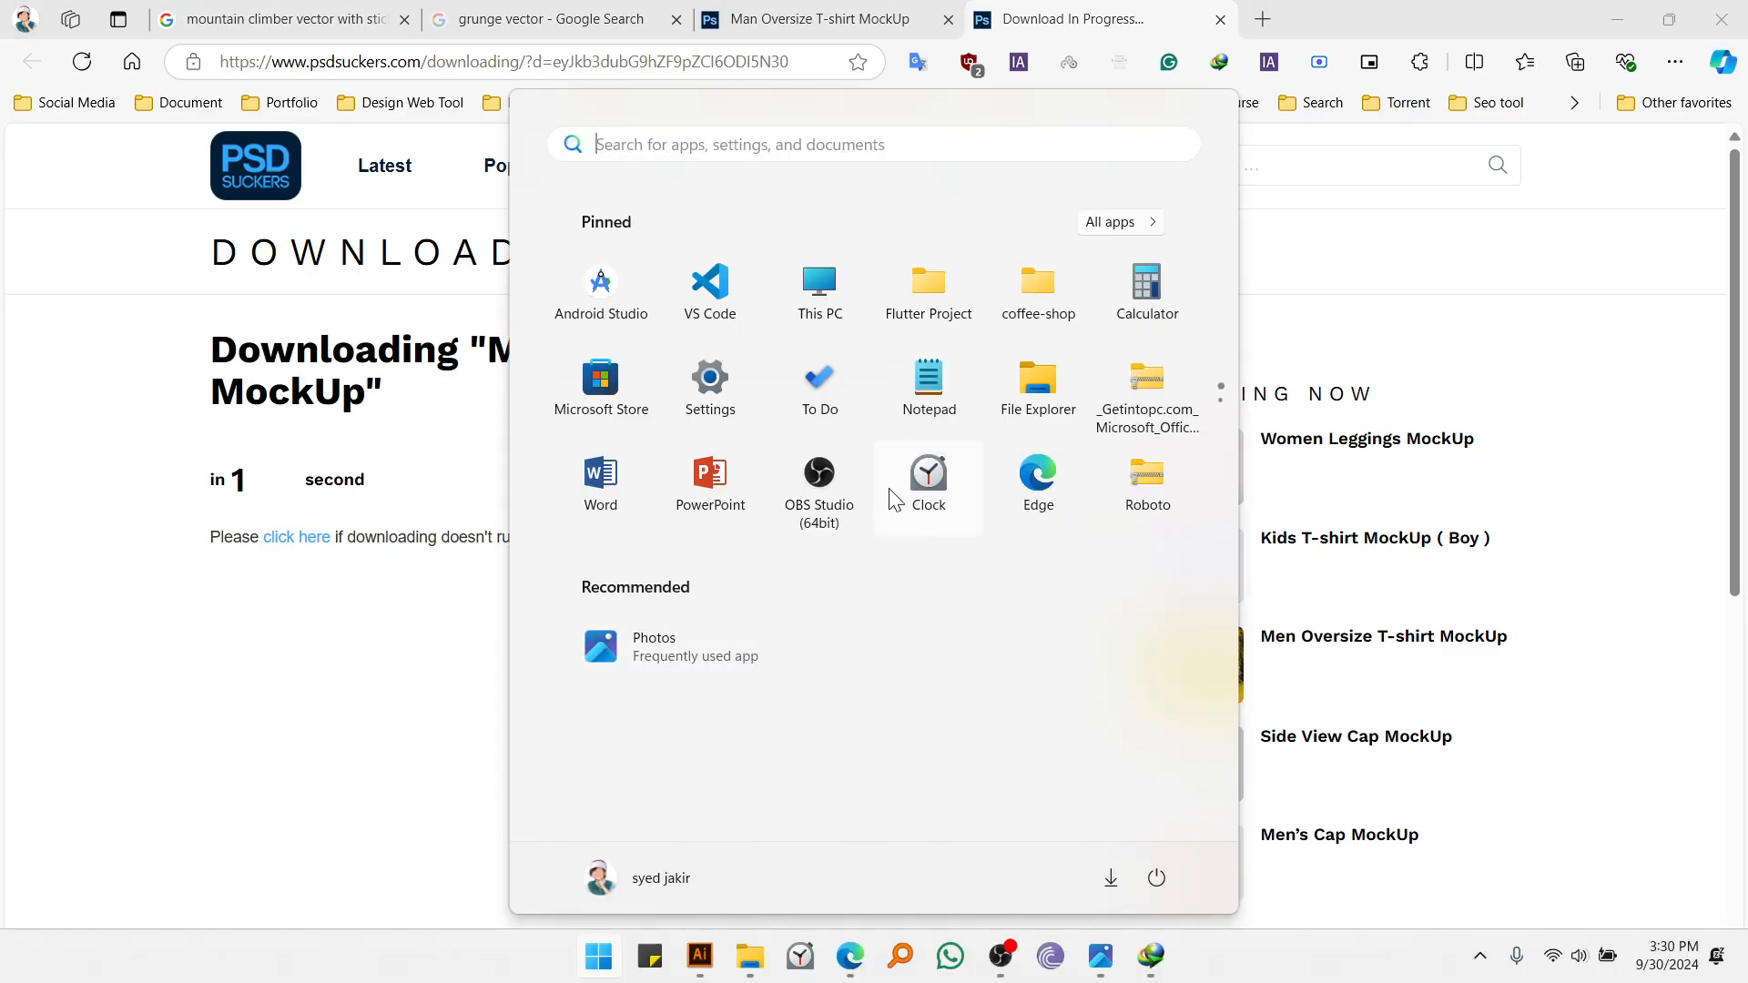
{"action": "left_click", "coordinate": [818, 289]}
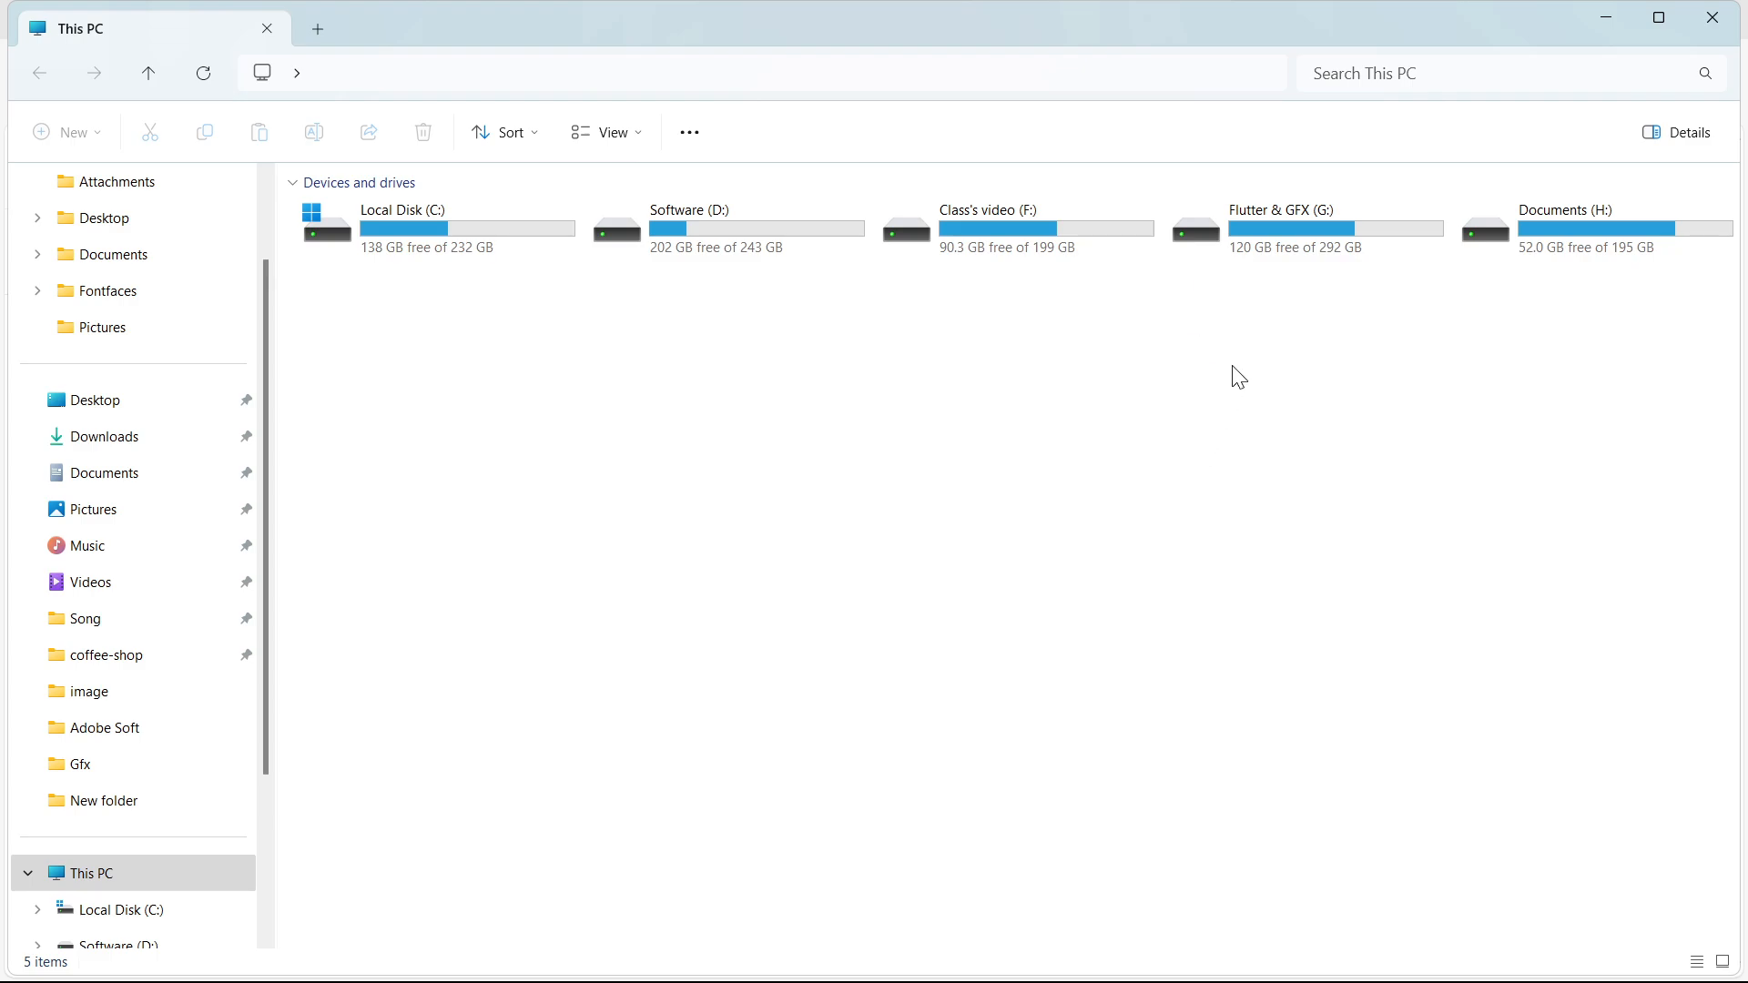
{"action": "left_click", "coordinate": [1317, 222]}
{"action": "double_click", "coordinate": [1316, 222]}
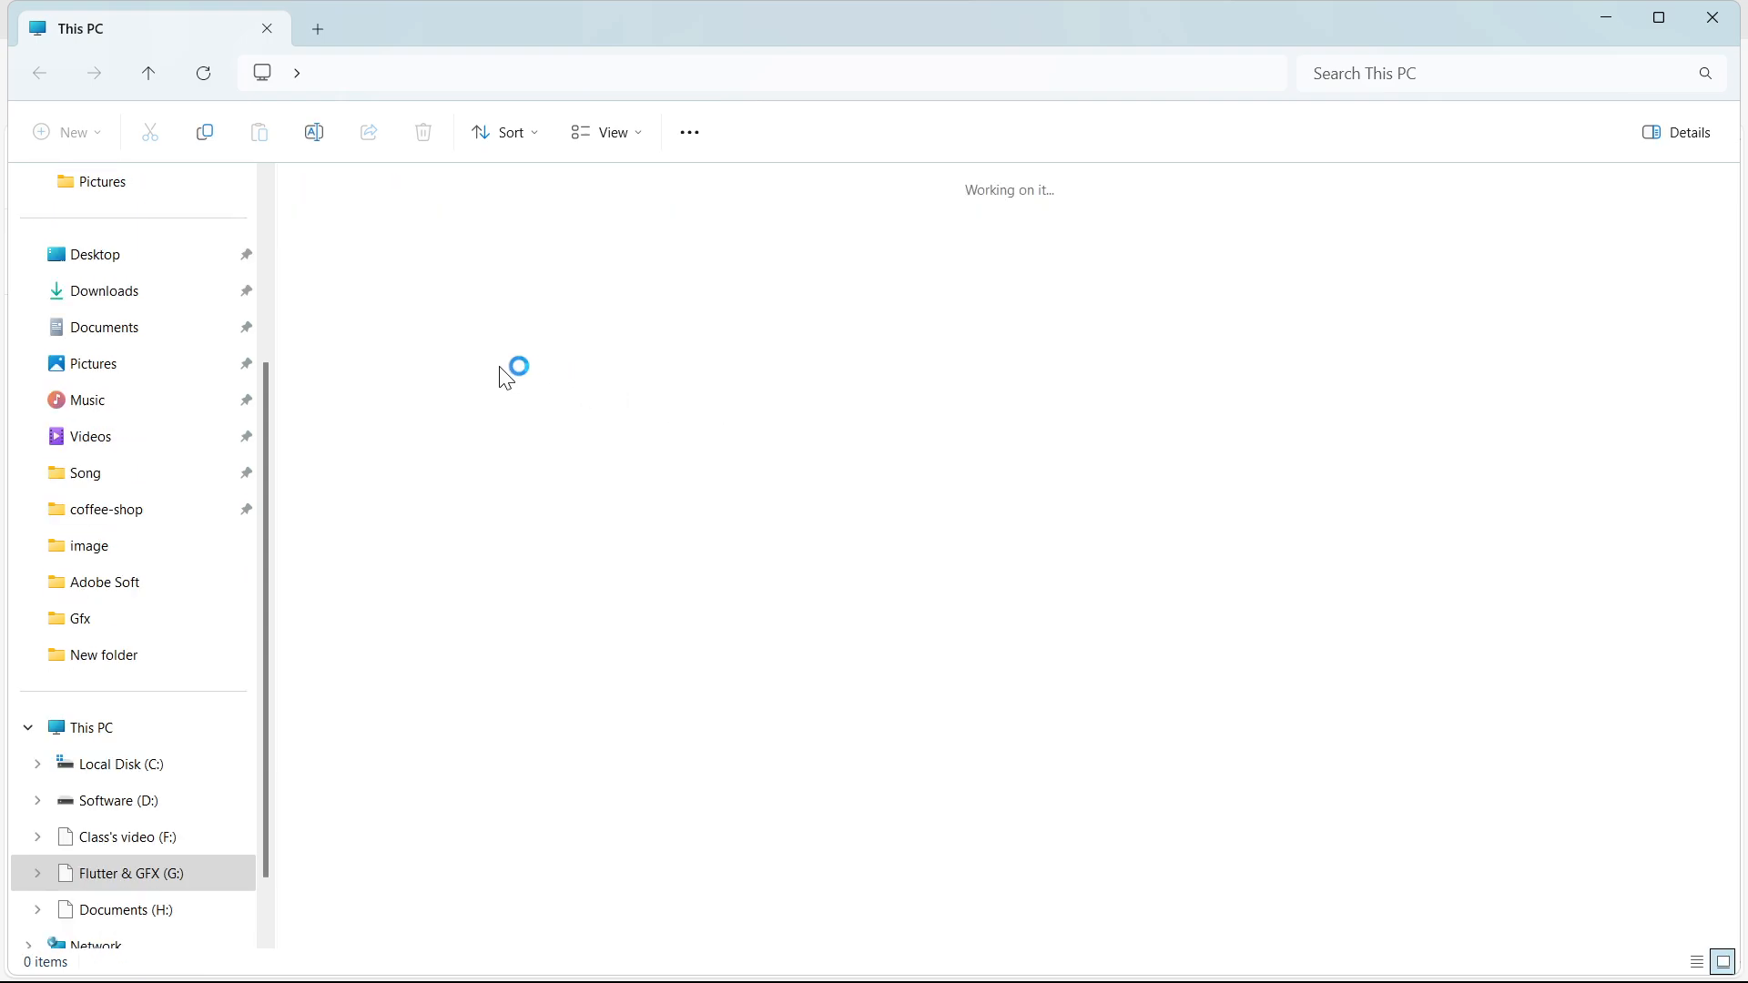
{"action": "double_click", "coordinate": [609, 262]}
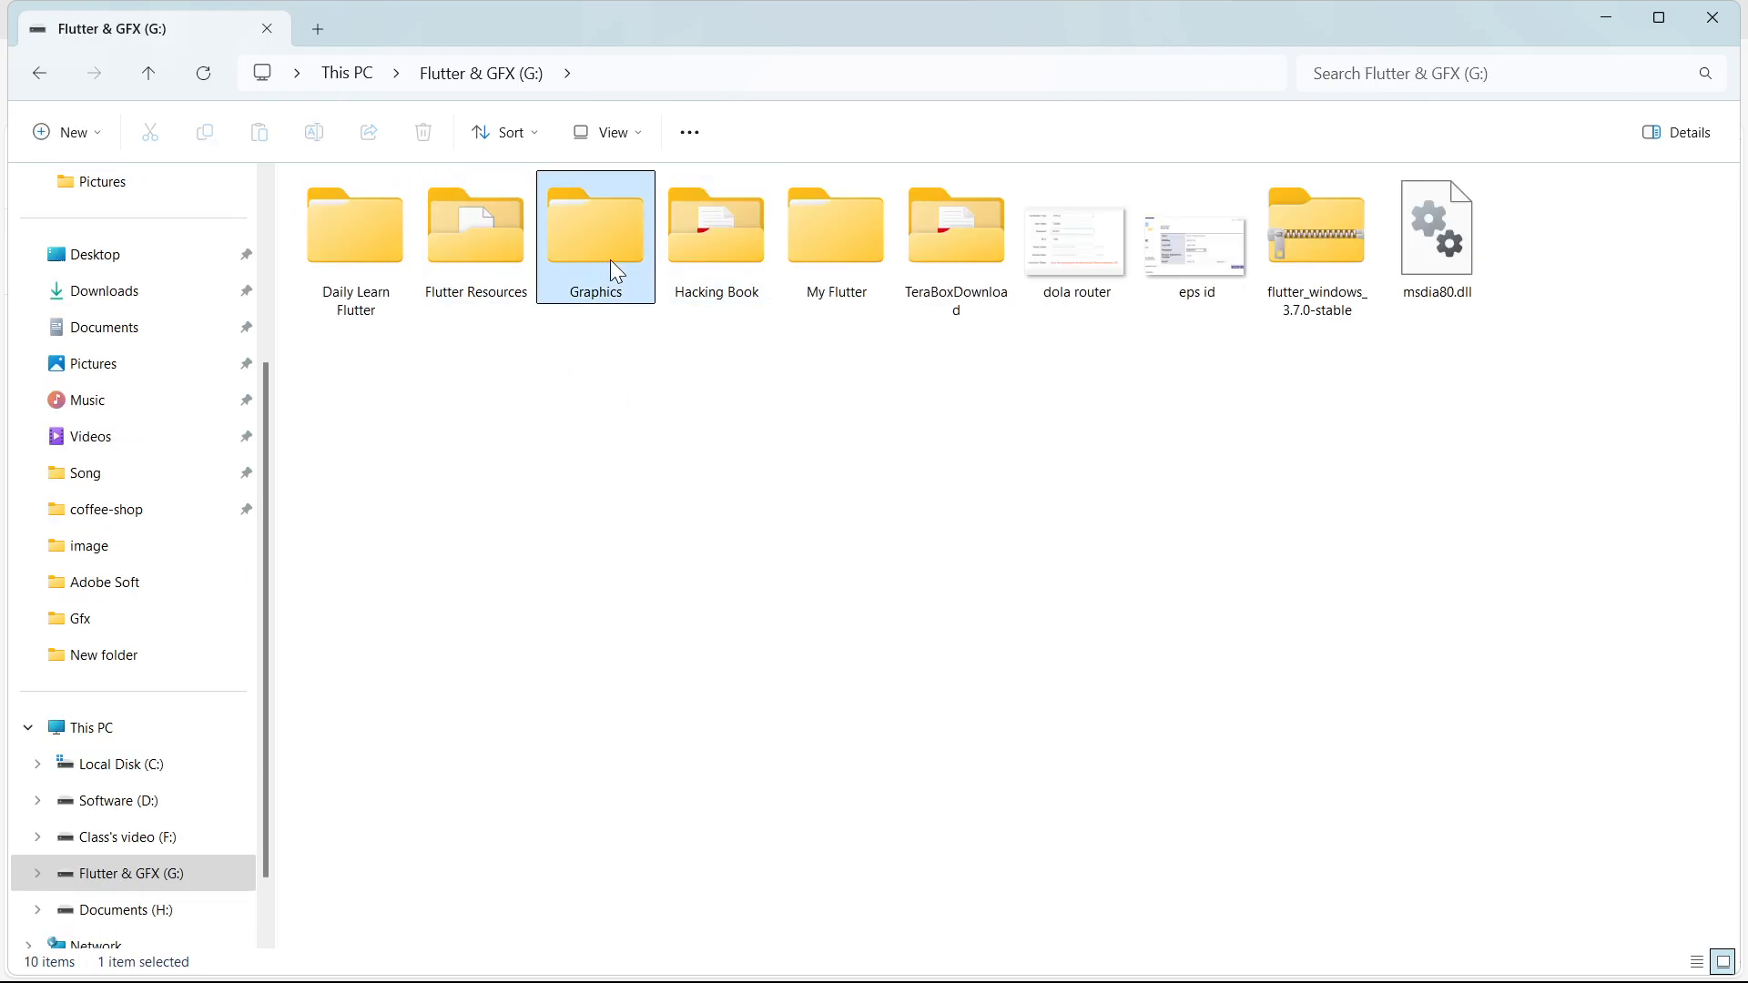
{"action": "double_click", "coordinate": [362, 397]}
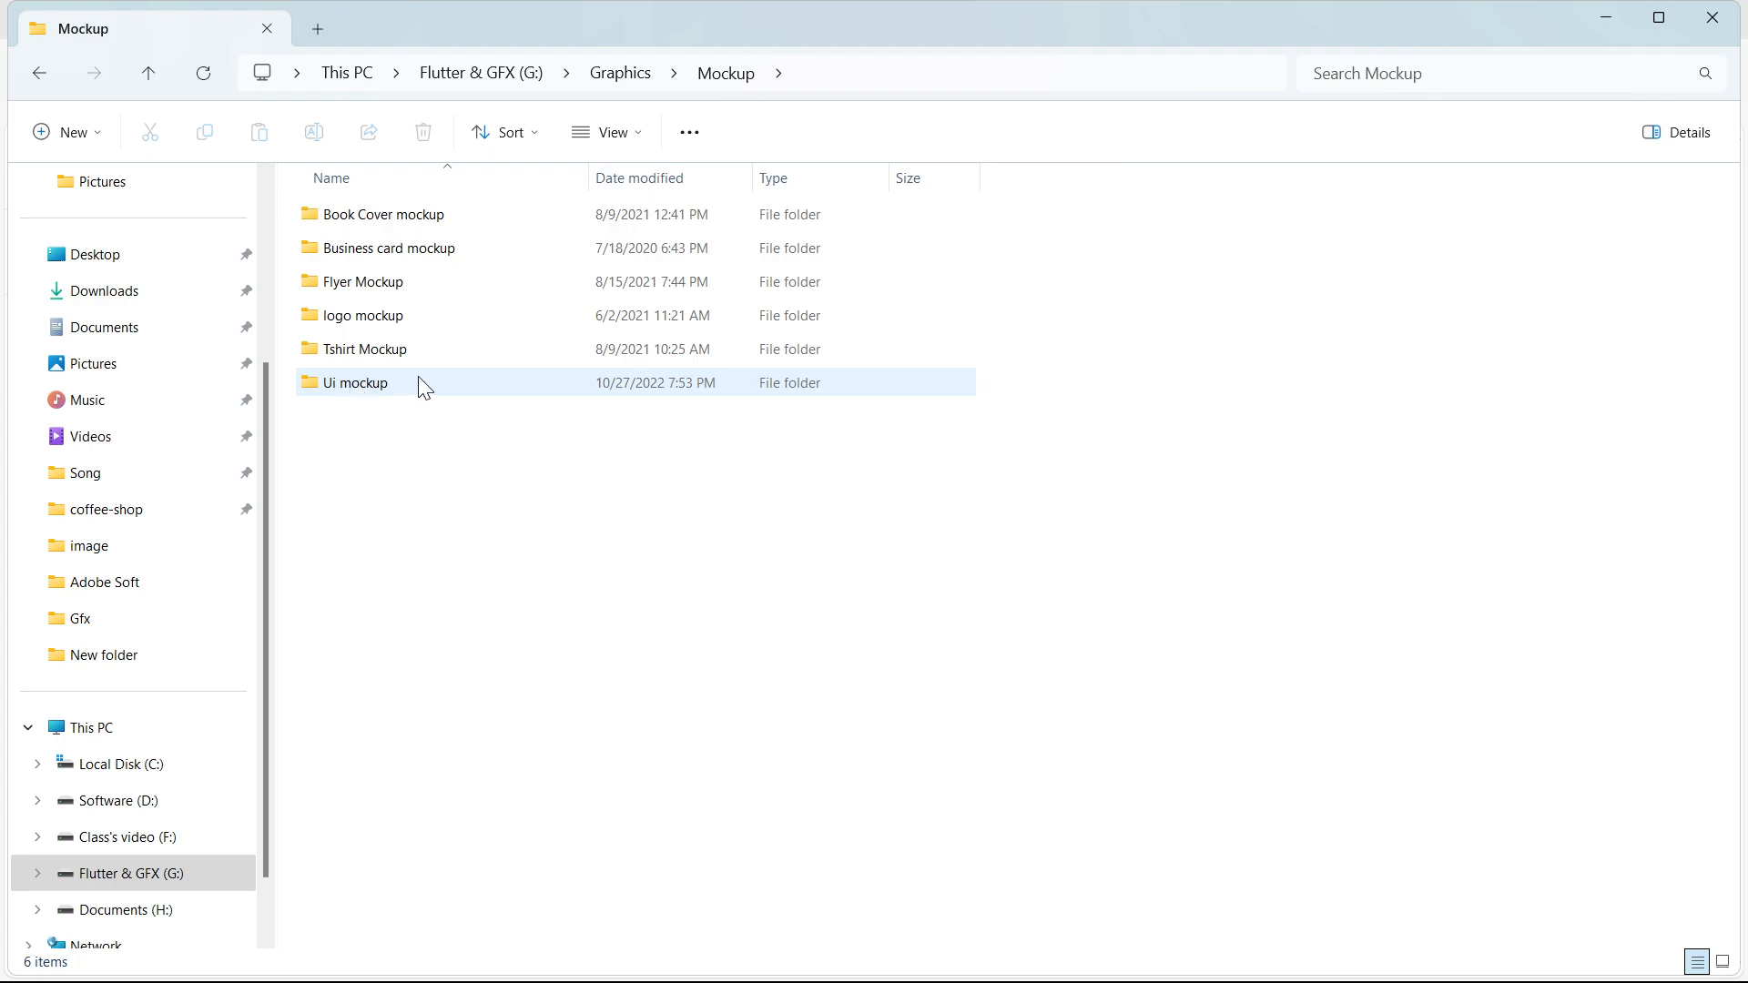
{"action": "double_click", "coordinate": [379, 350]}
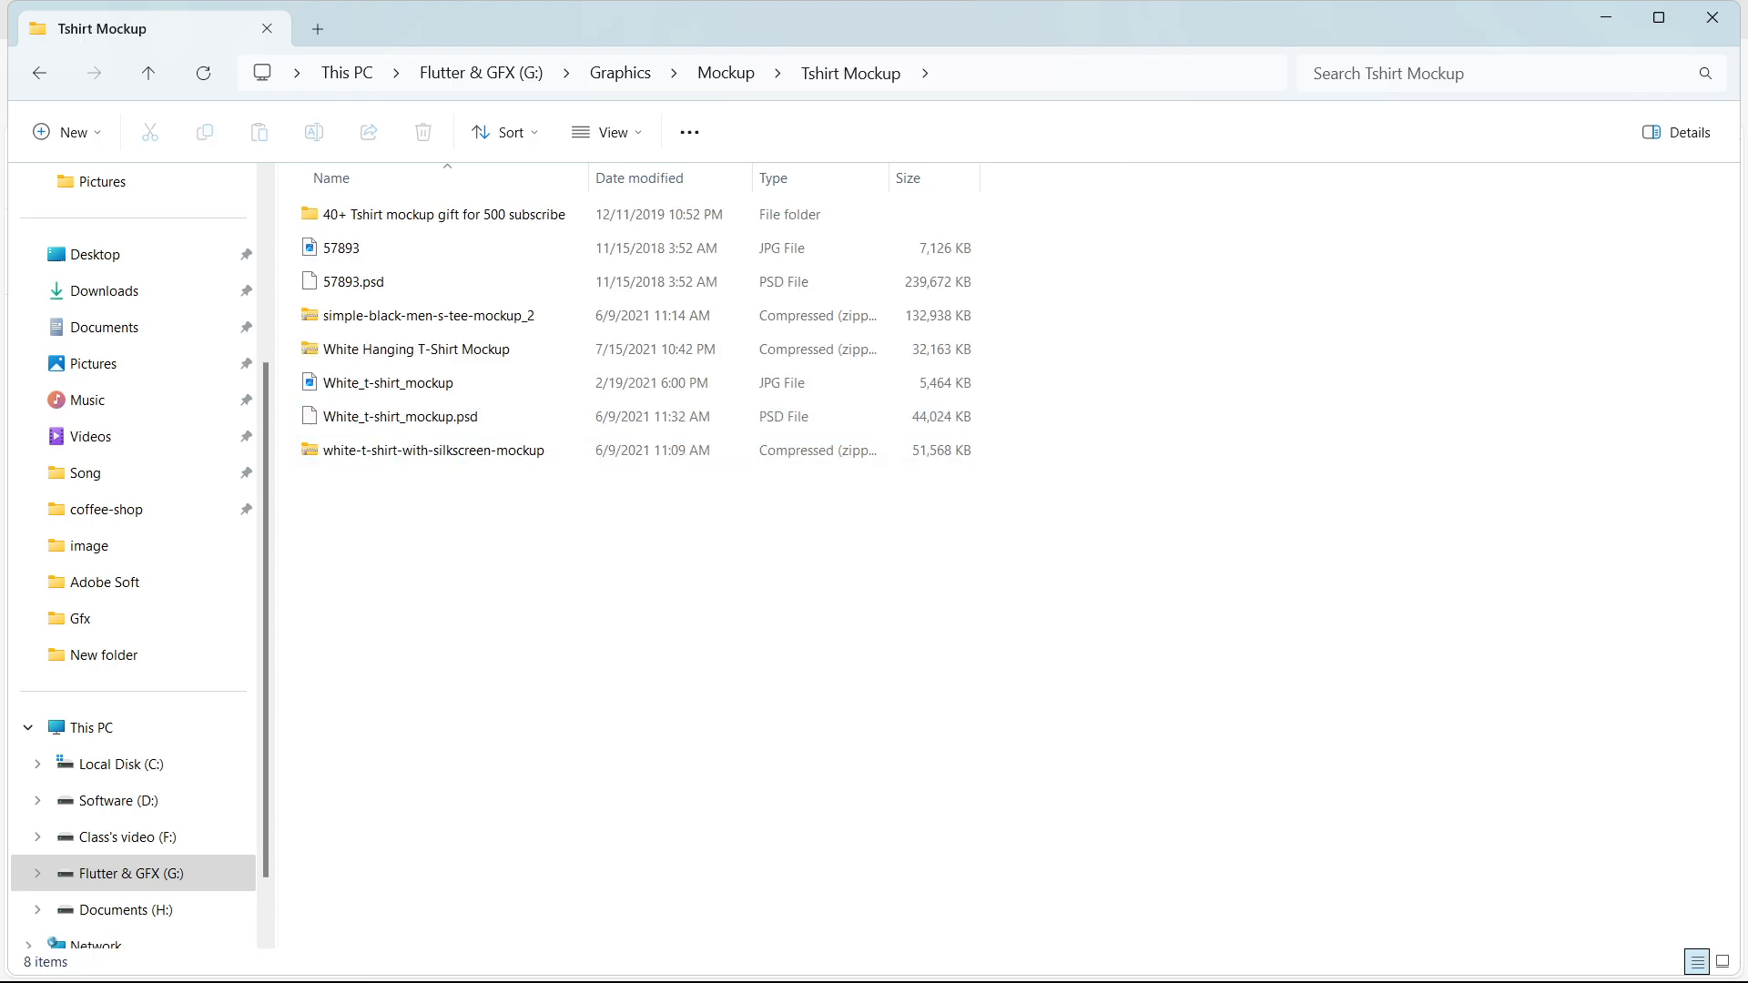
{"action": "left_click", "coordinate": [1724, 963]}
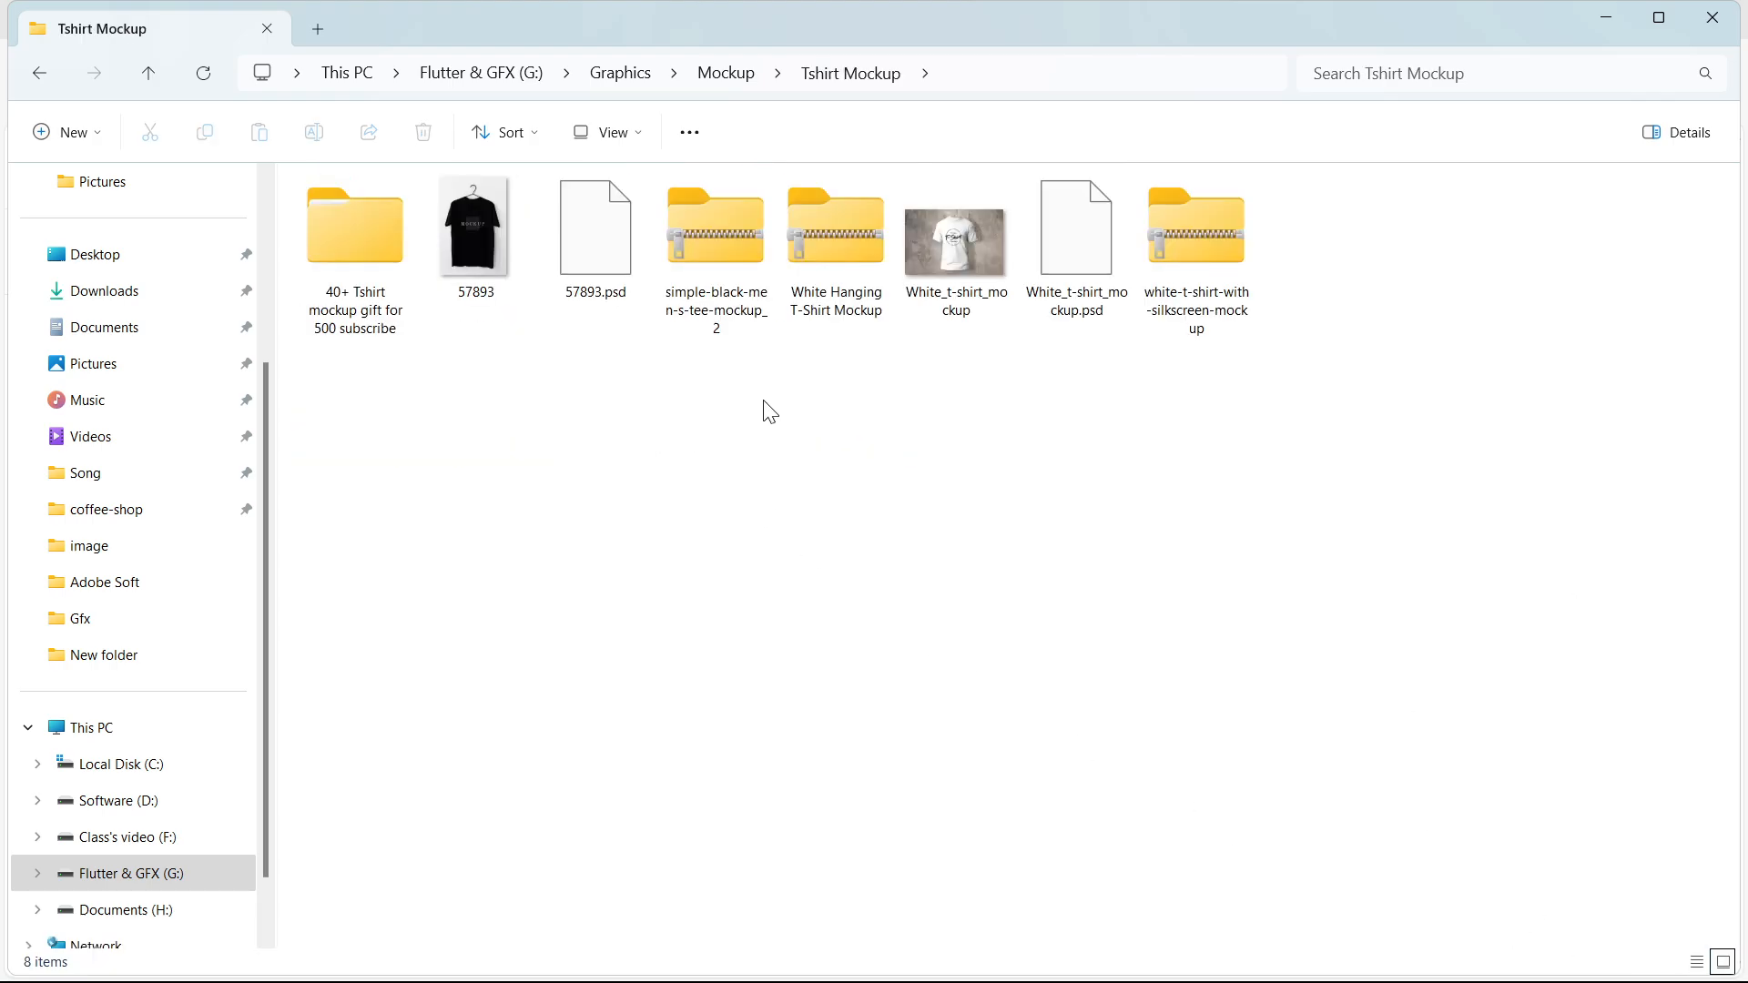
- Preview the 57893 black T-shirt and White_t-shirt_mockup images up close in the photo viewer
{"action": "double_click", "coordinate": [523, 258]}
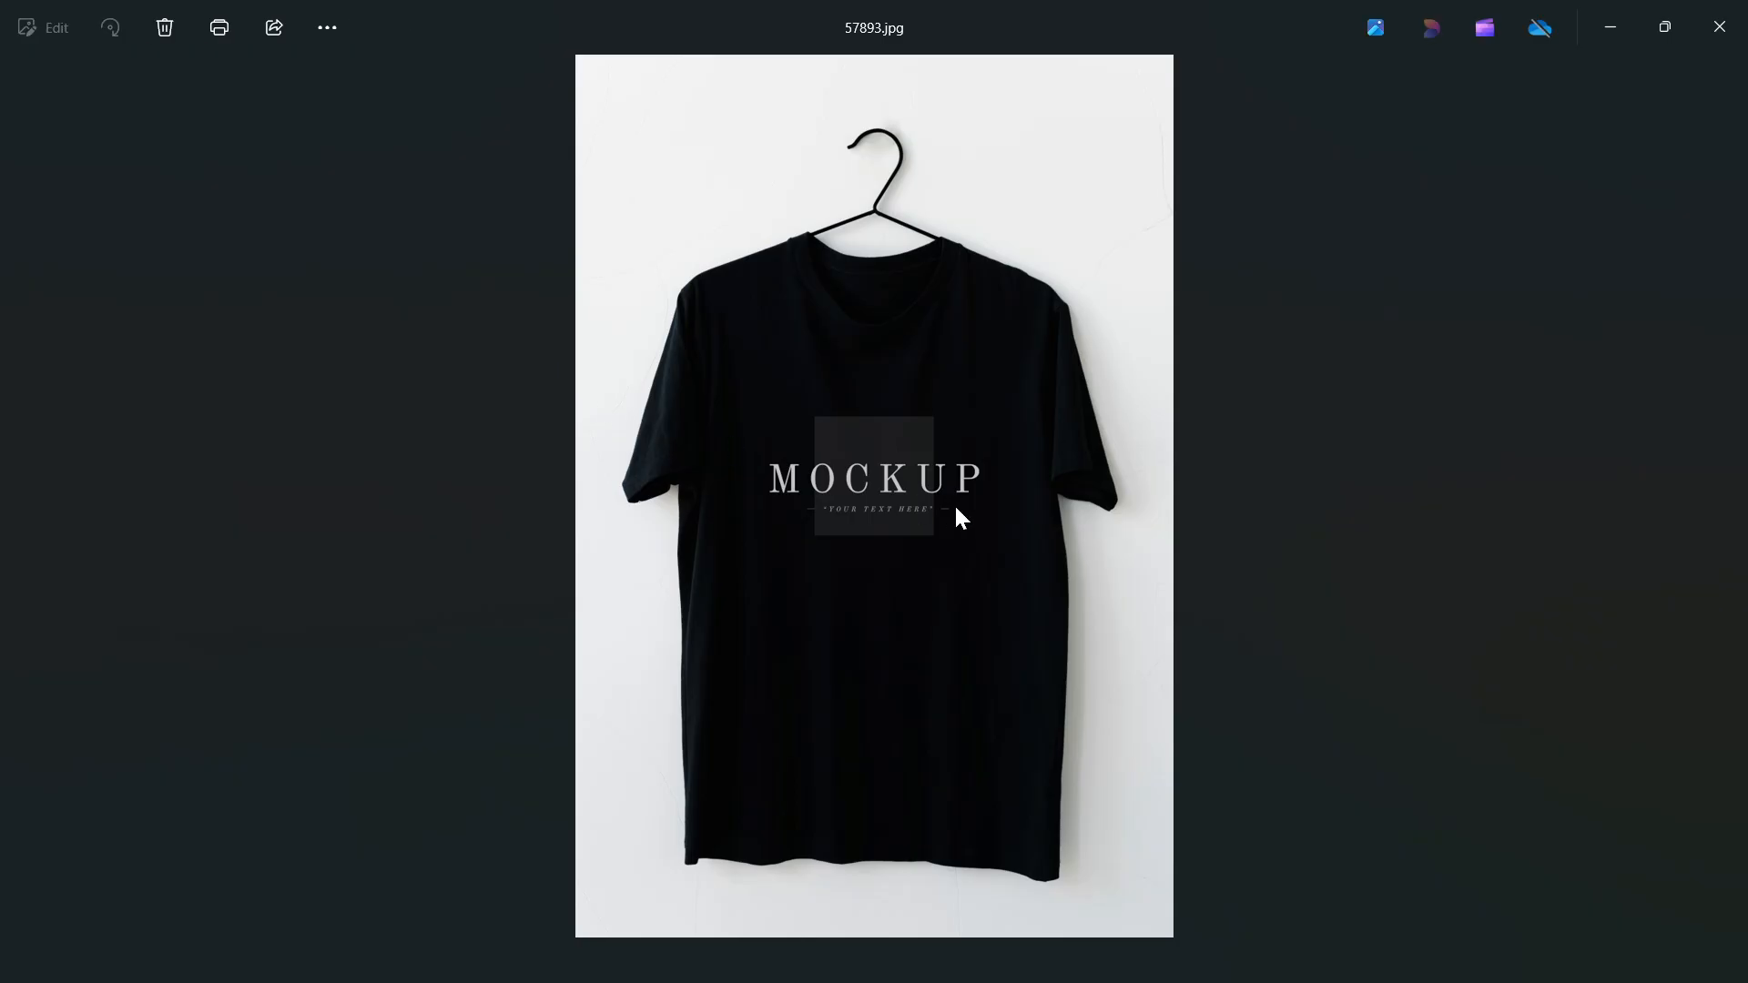
{"action": "scroll", "coordinate": [946, 510], "scroll_direction": "up", "scroll_amount": 3}
{"action": "scroll", "coordinate": [944, 507], "scroll_direction": "down", "scroll_amount": 3}
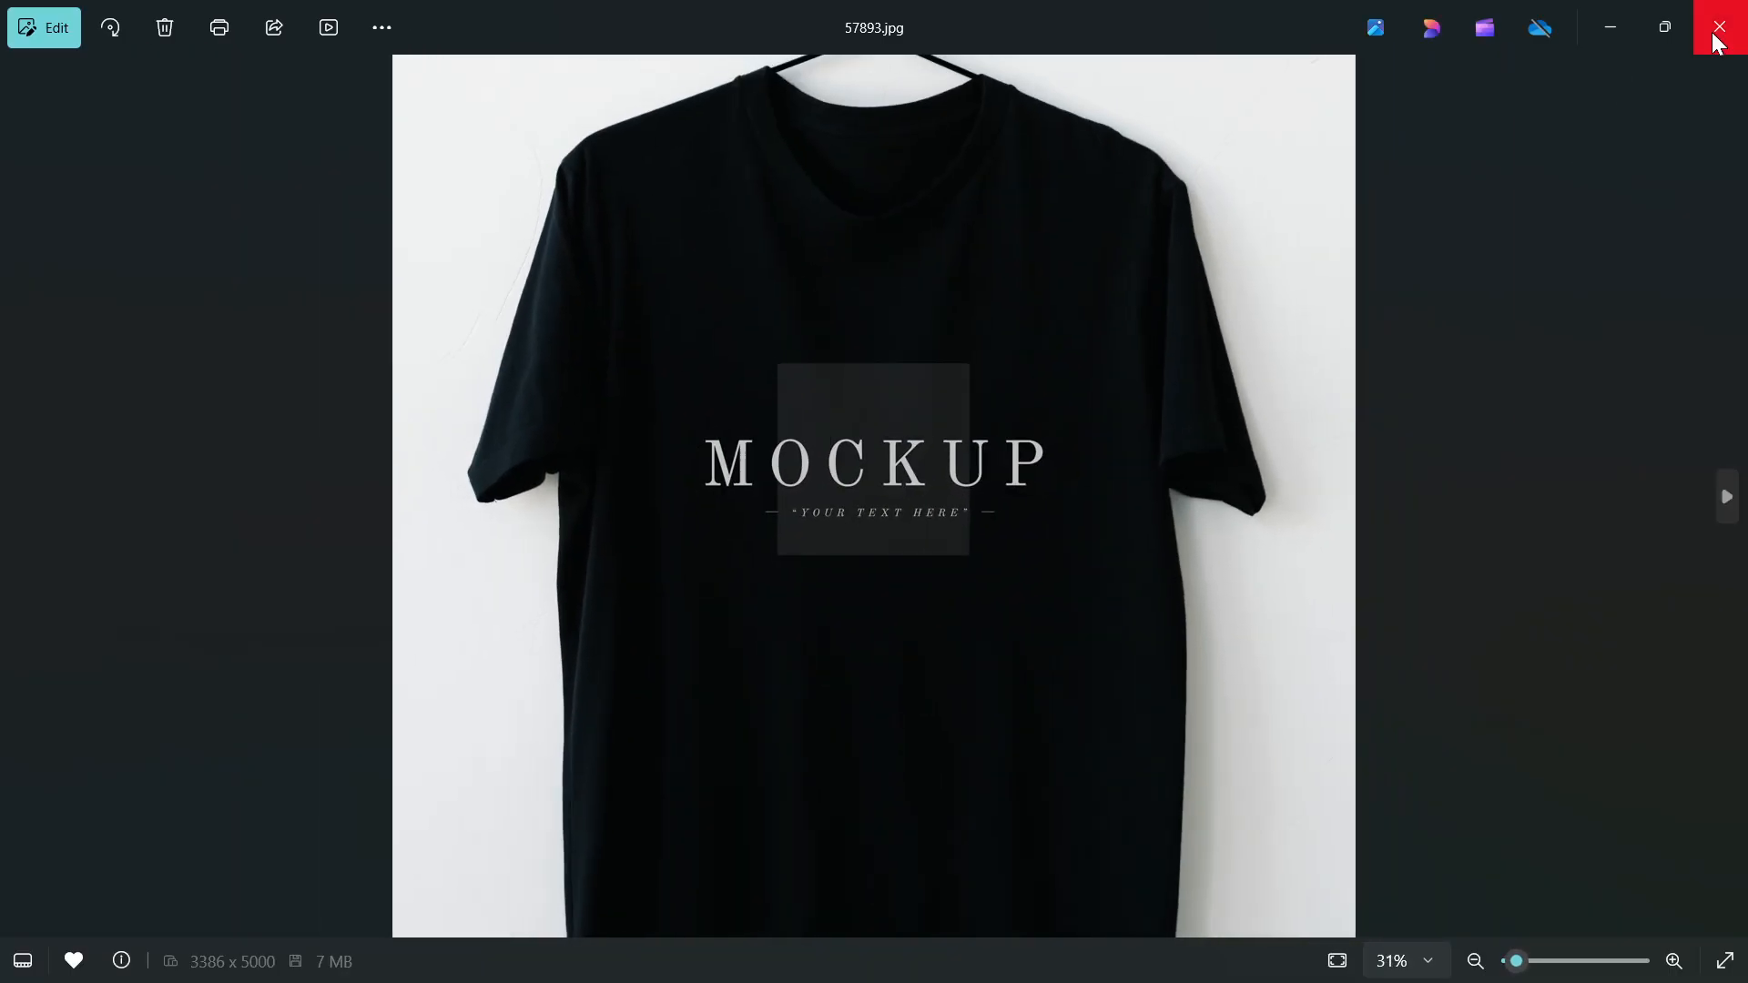
{"action": "left_click", "coordinate": [1716, 28]}
{"action": "double_click", "coordinate": [924, 287]}
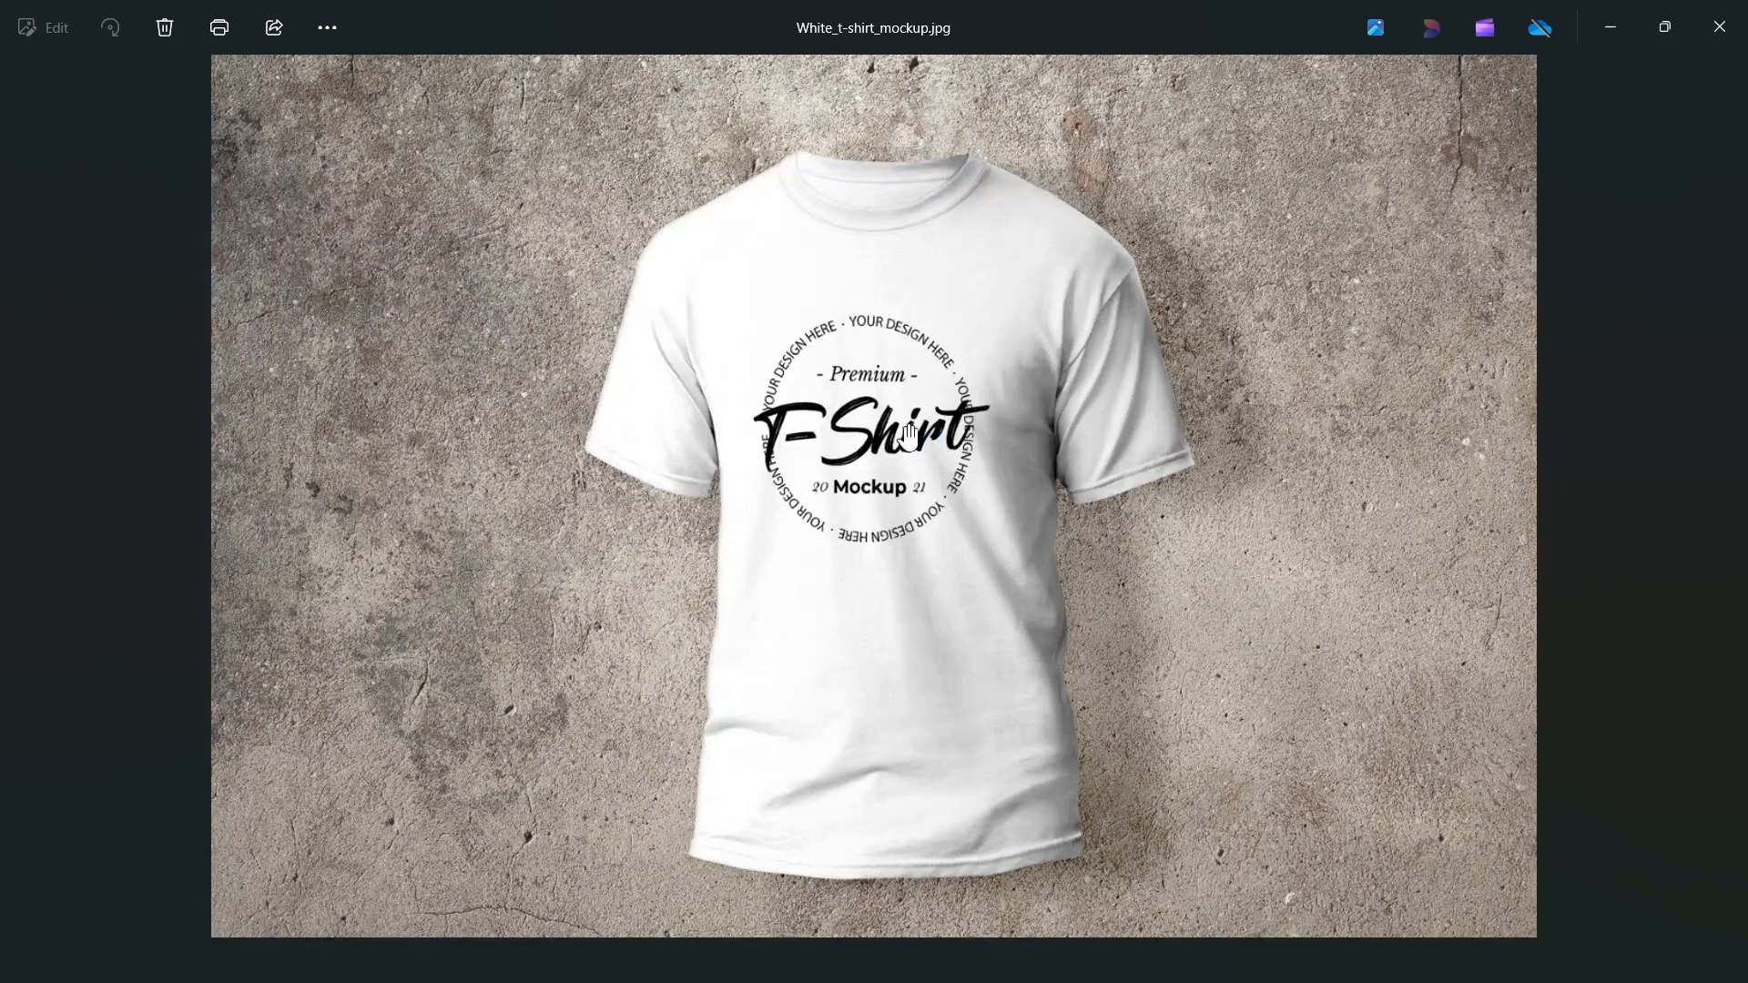
{"action": "scroll", "coordinate": [911, 441], "scroll_direction": "up", "scroll_amount": 5}
{"action": "scroll", "coordinate": [907, 437], "scroll_direction": "down", "scroll_amount": 5}
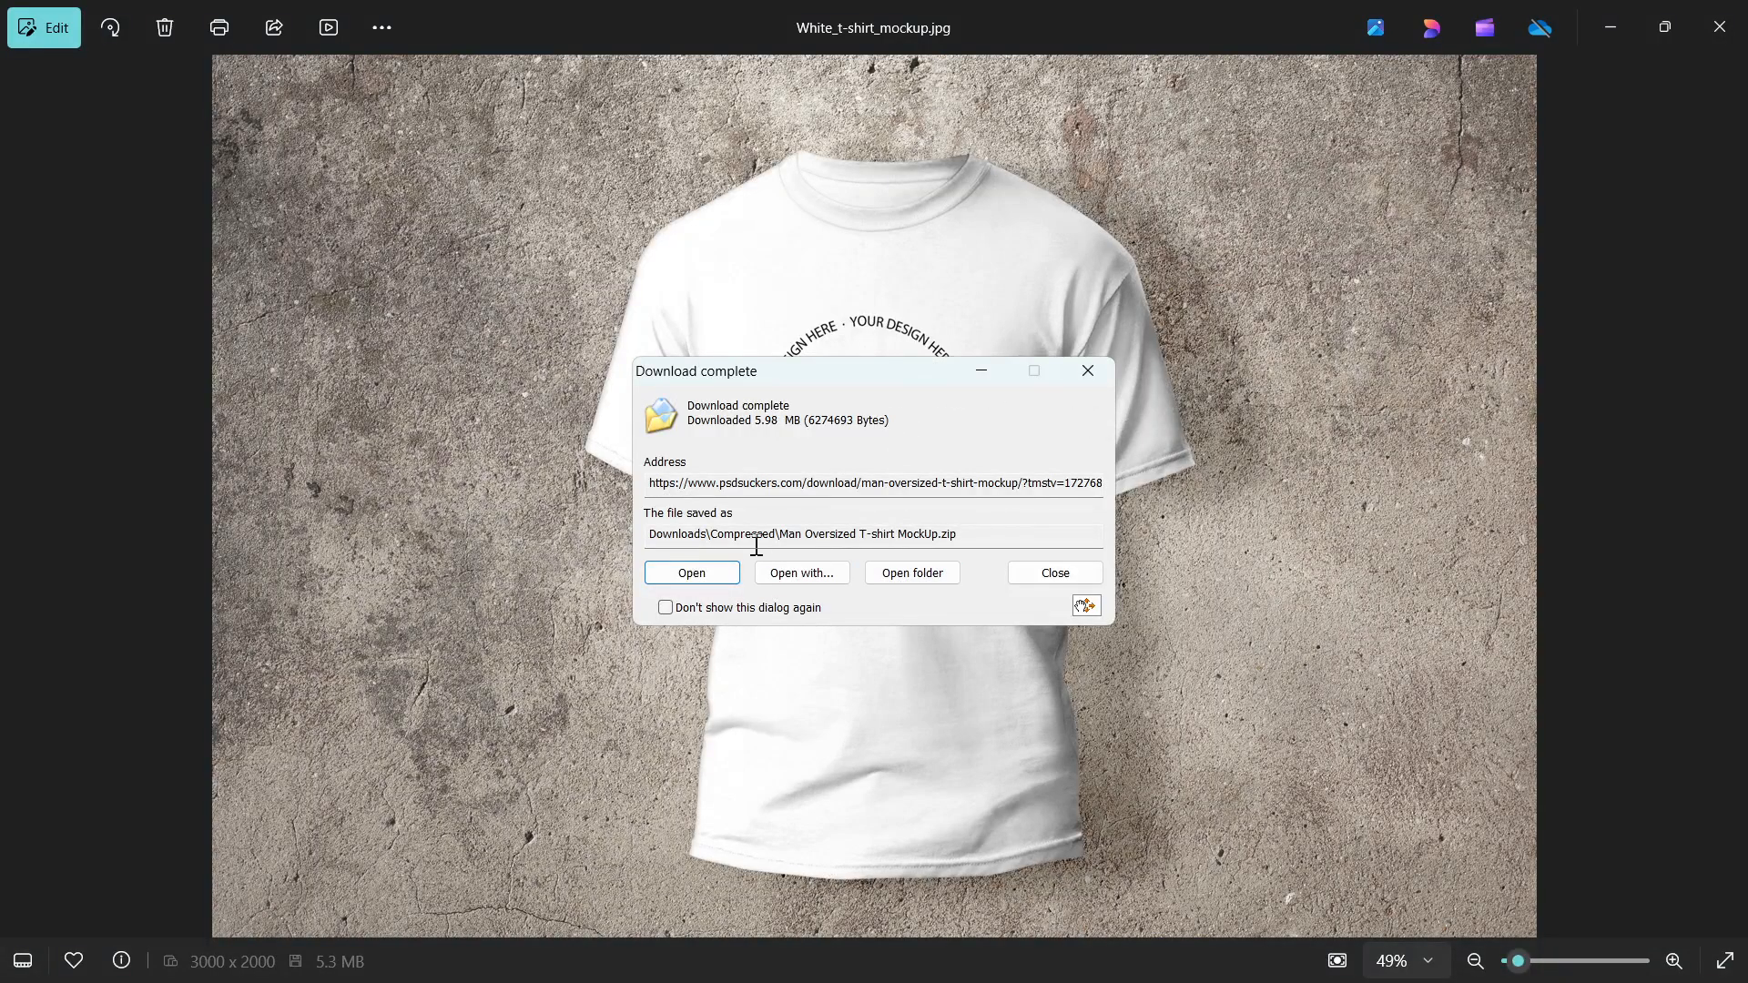
- Show the downloaded mockup zip in its folder and extract it to a "Man Oversized T-shirt MockUp" folder
{"action": "left_click", "coordinate": [913, 573]}
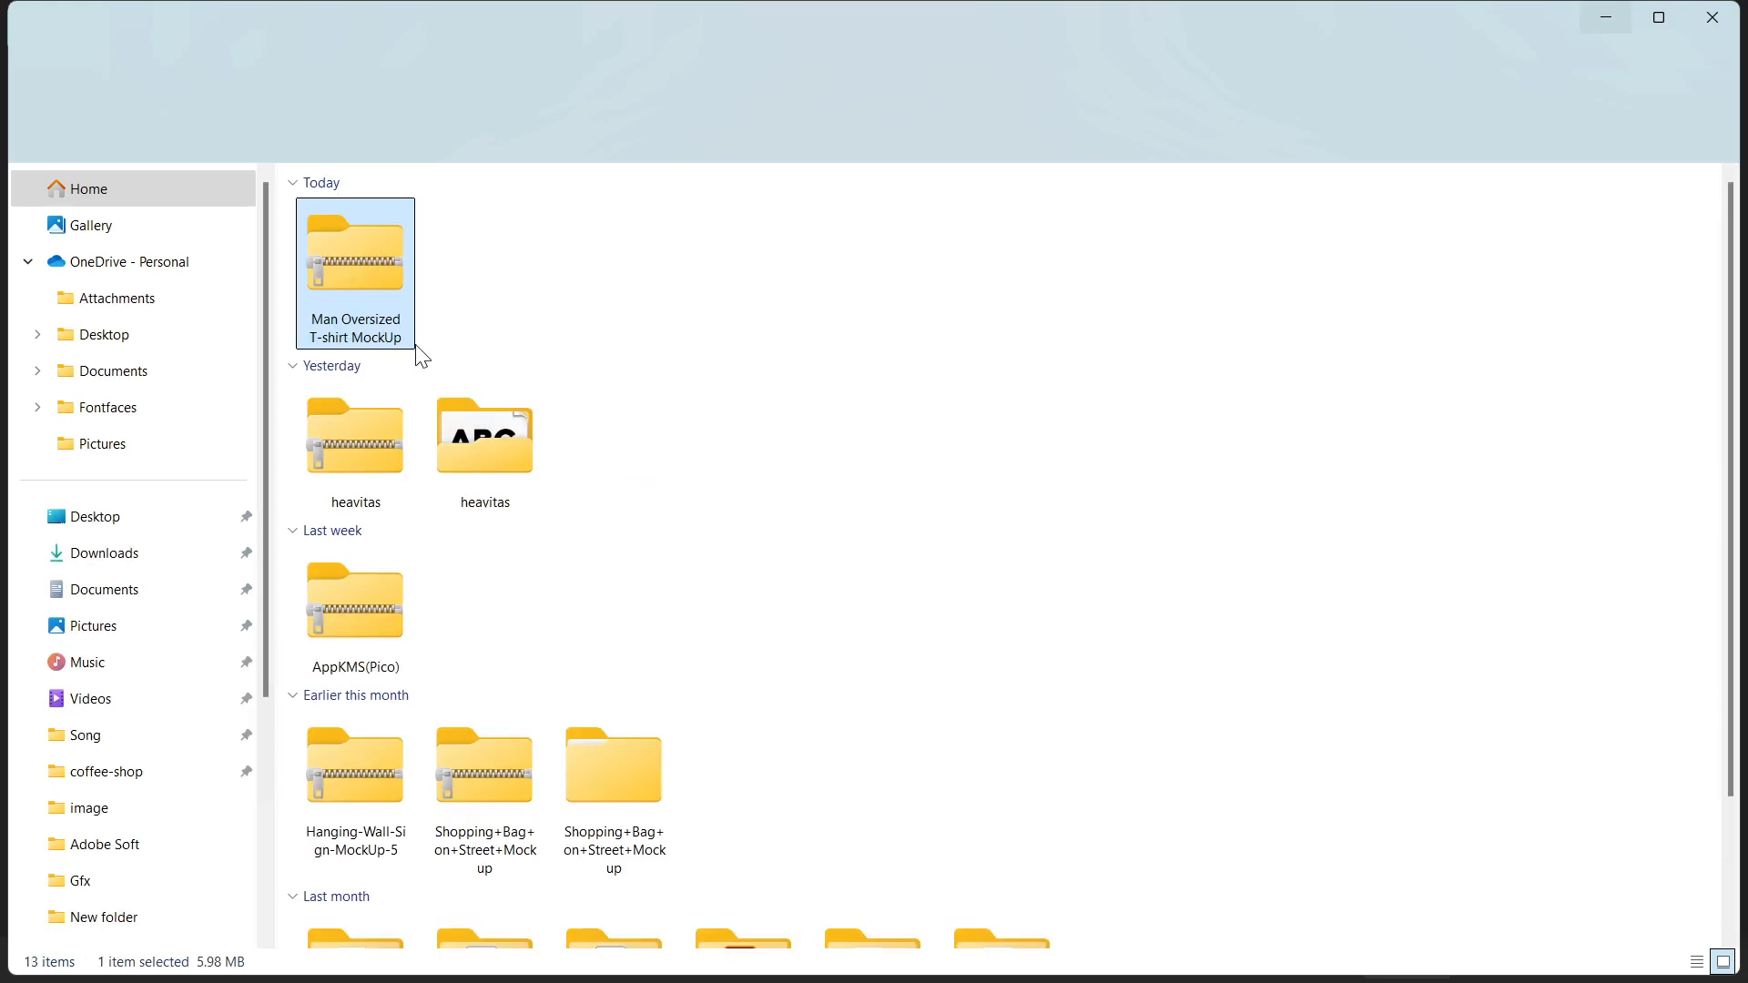
{"action": "right_click", "coordinate": [328, 264]}
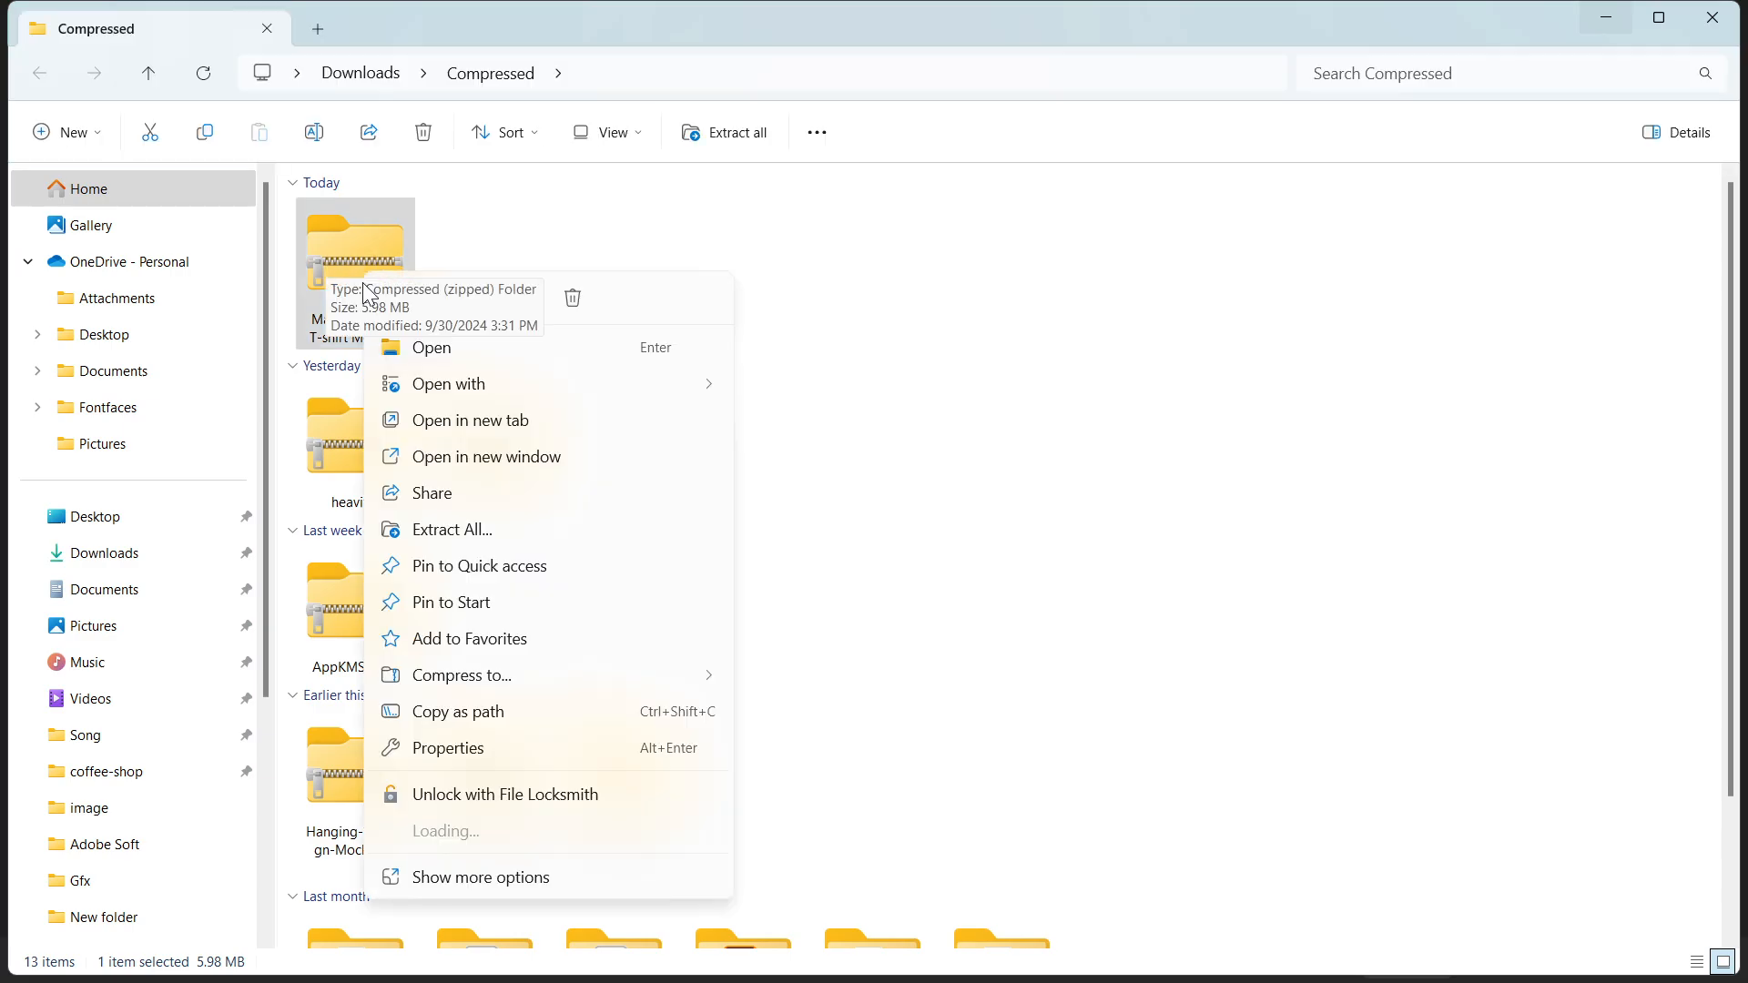
{"action": "left_click", "coordinate": [471, 876]}
{"action": "mouse_move", "coordinate": [564, 450]}
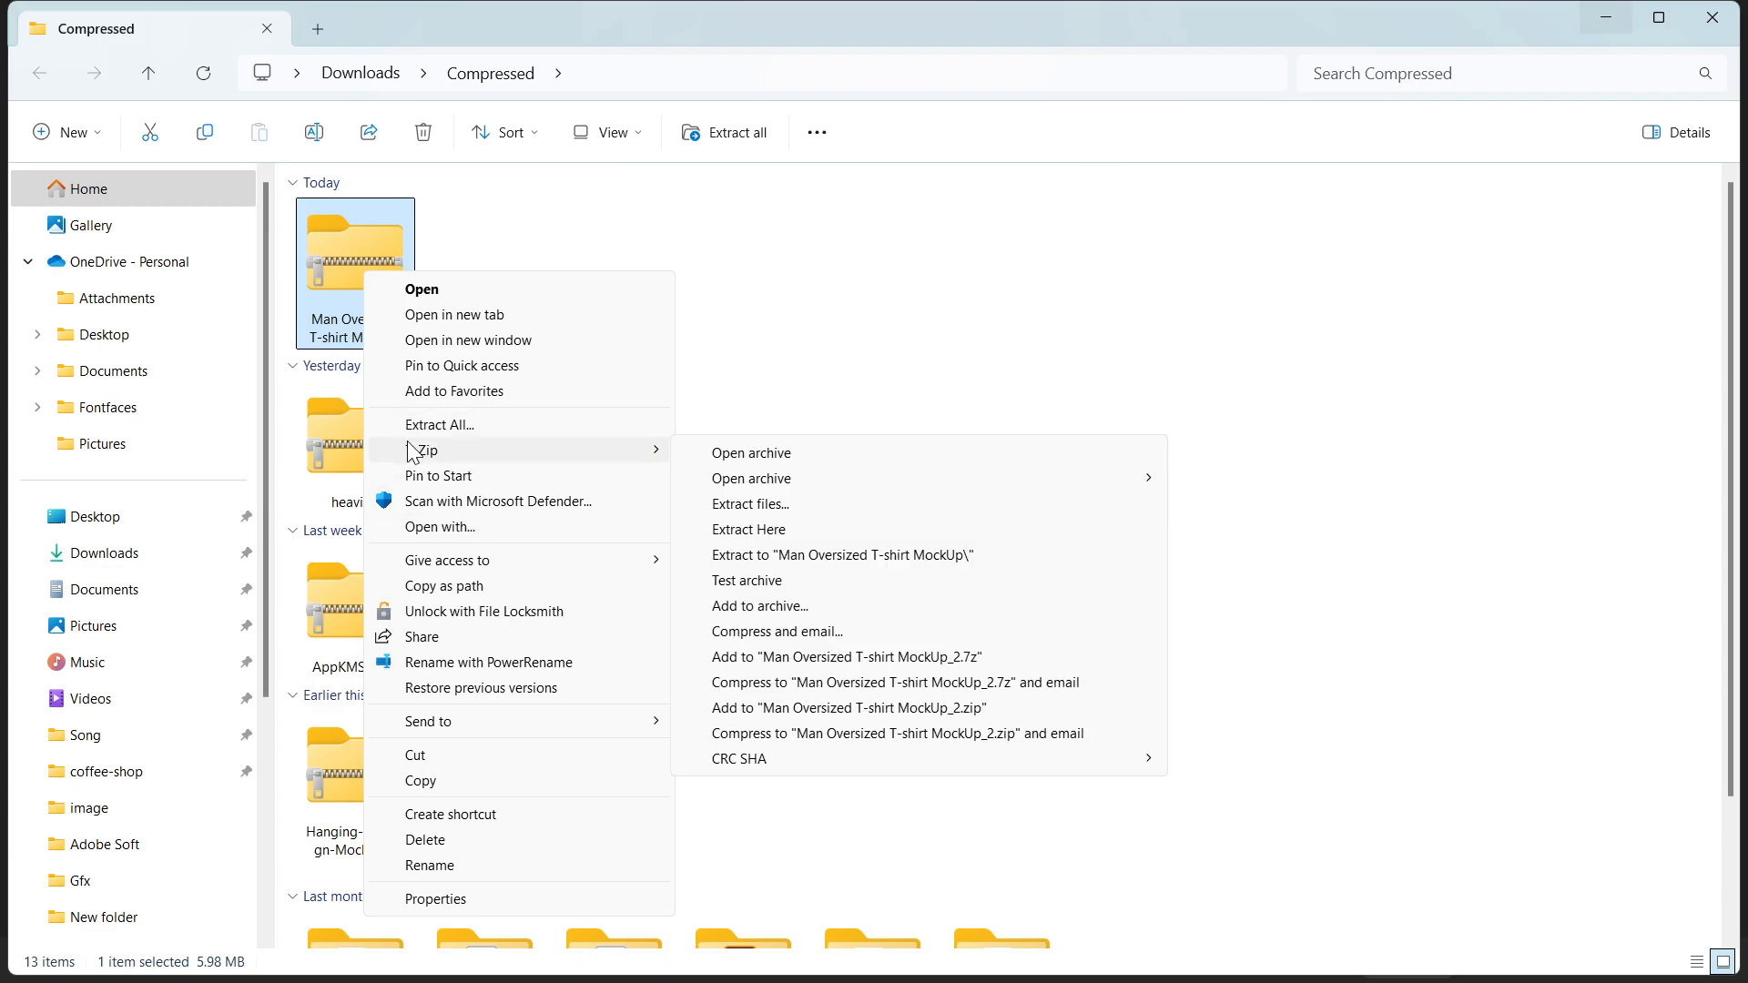
{"action": "left_click", "coordinate": [847, 554]}
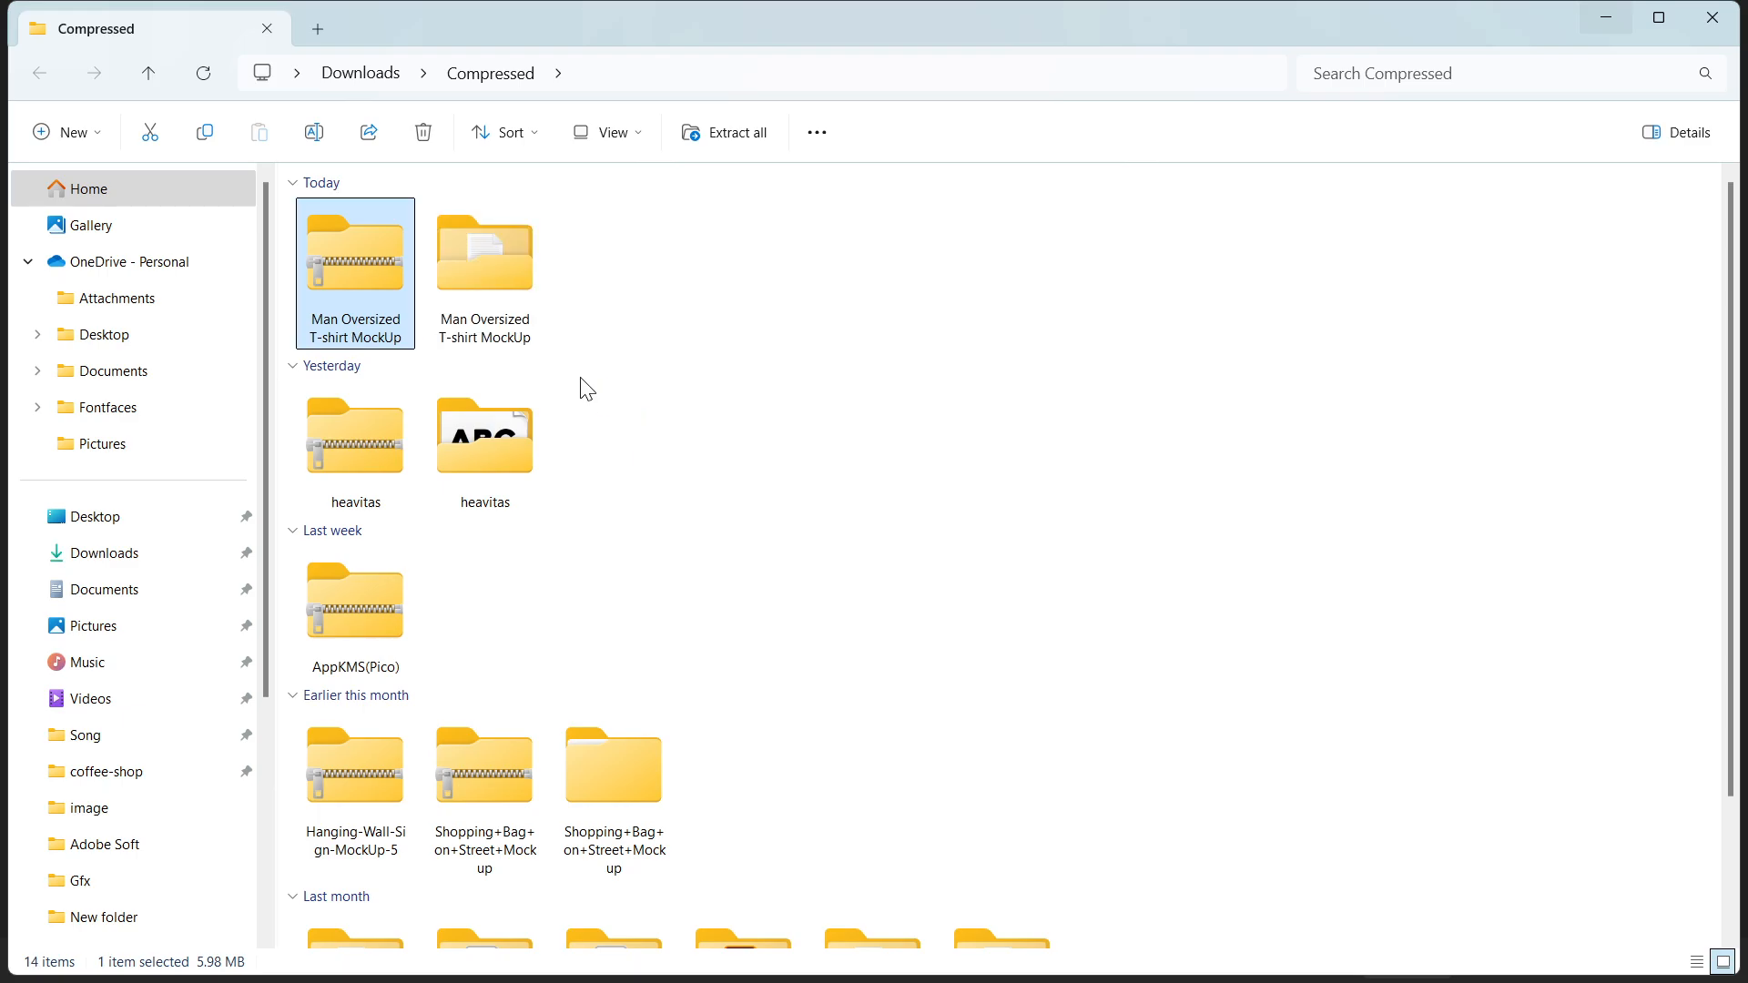
- Open the extracted Man Oversized T-shirt MockUp folder and select the Street_07.psd file
{"action": "left_click", "coordinate": [469, 251]}
{"action": "double_click", "coordinate": [488, 324]}
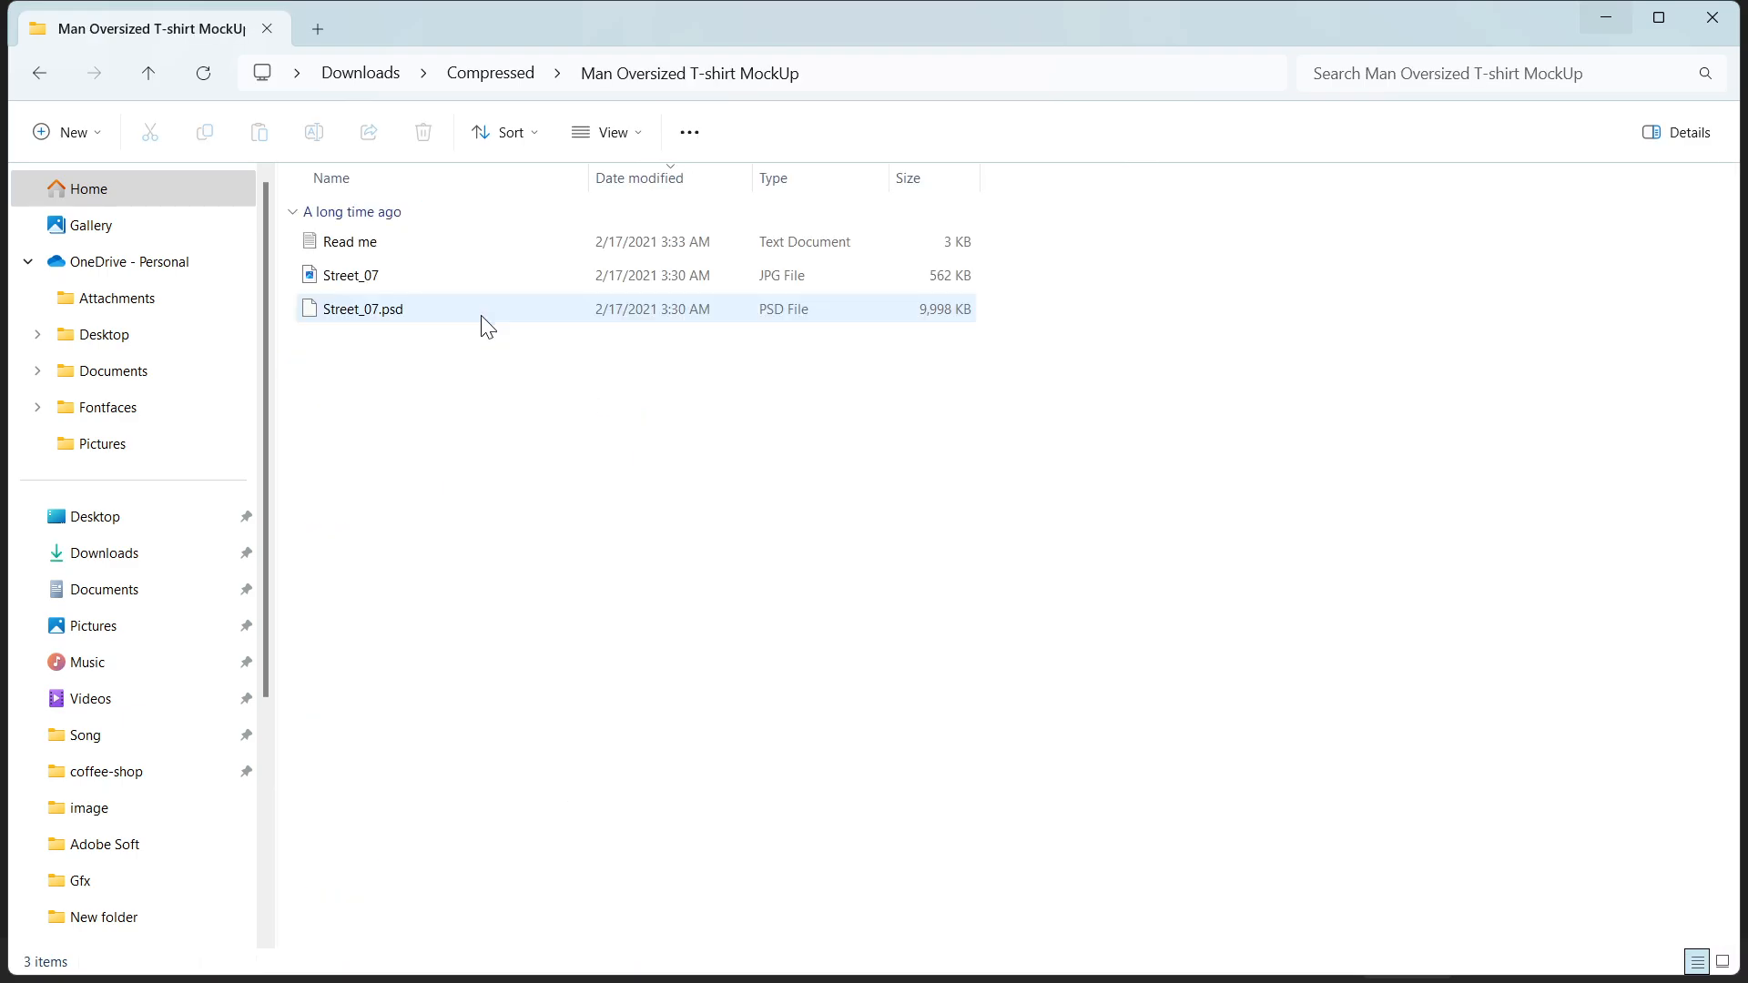
{"action": "left_click", "coordinate": [359, 312]}
- Switch to the web browser and open photopea.com in a new tab
{"action": "mouse_move", "coordinate": [805, 980]}
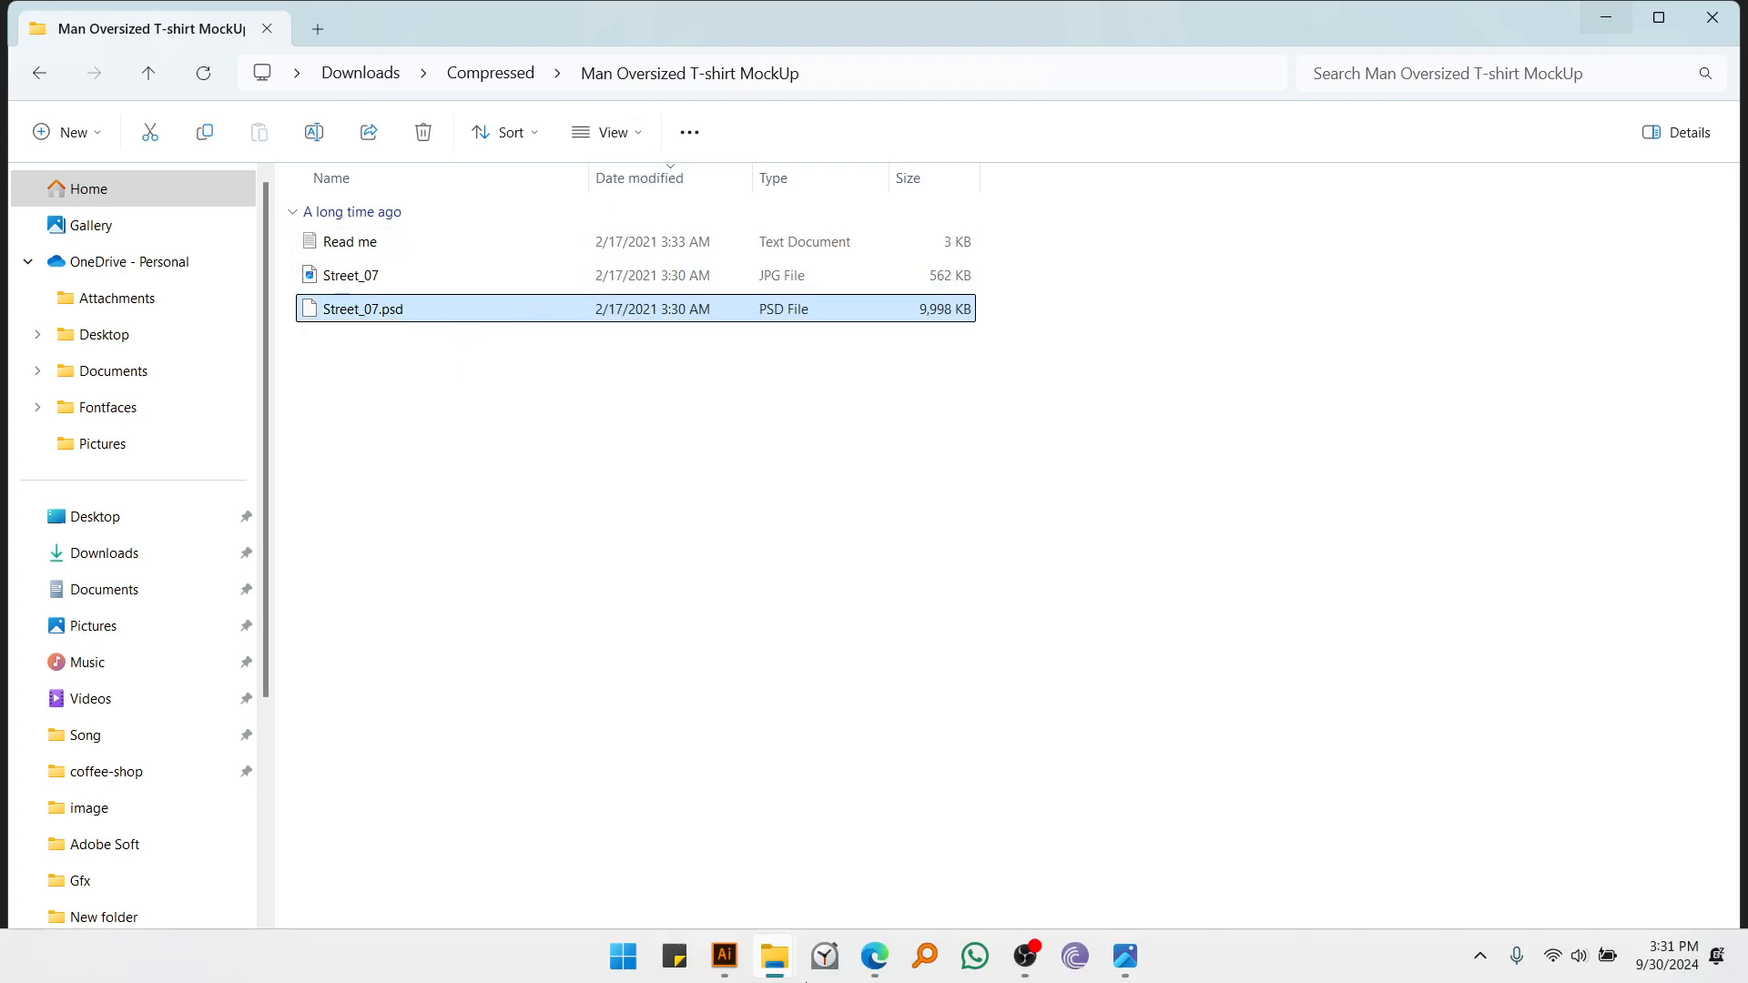
{"action": "left_click", "coordinate": [872, 971]}
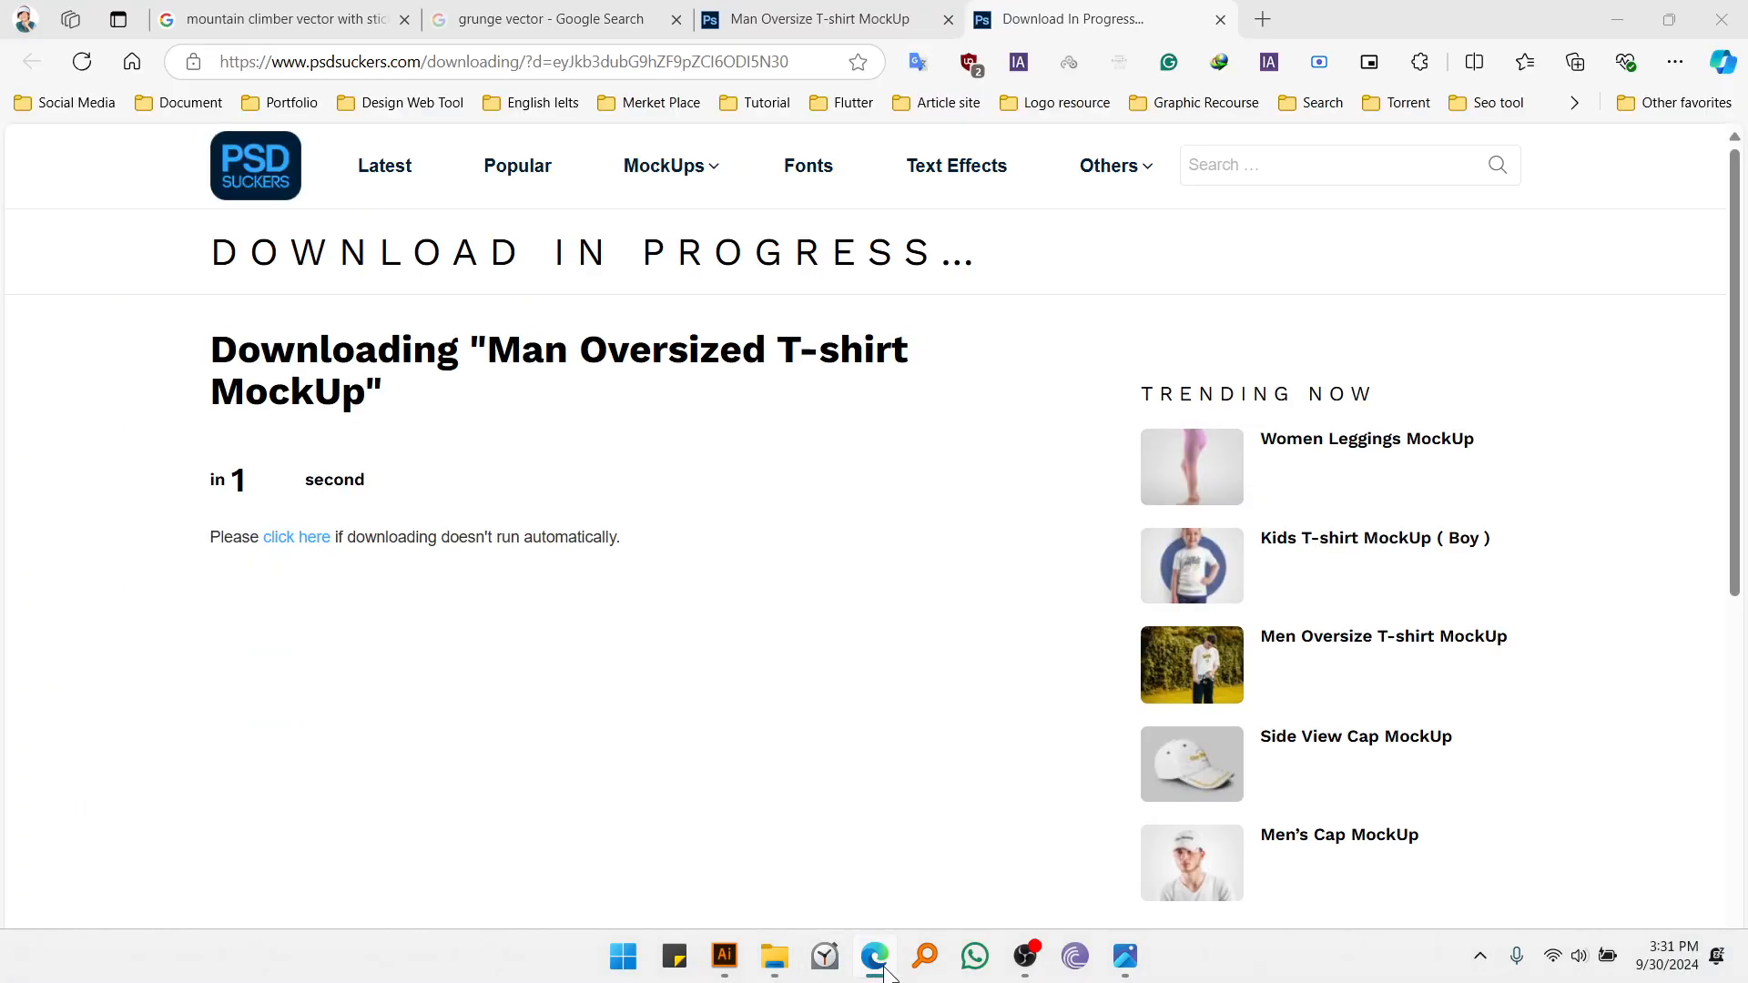
{"action": "left_click", "coordinate": [1261, 18]}
{"action": "type", "text": "photopea.com"}
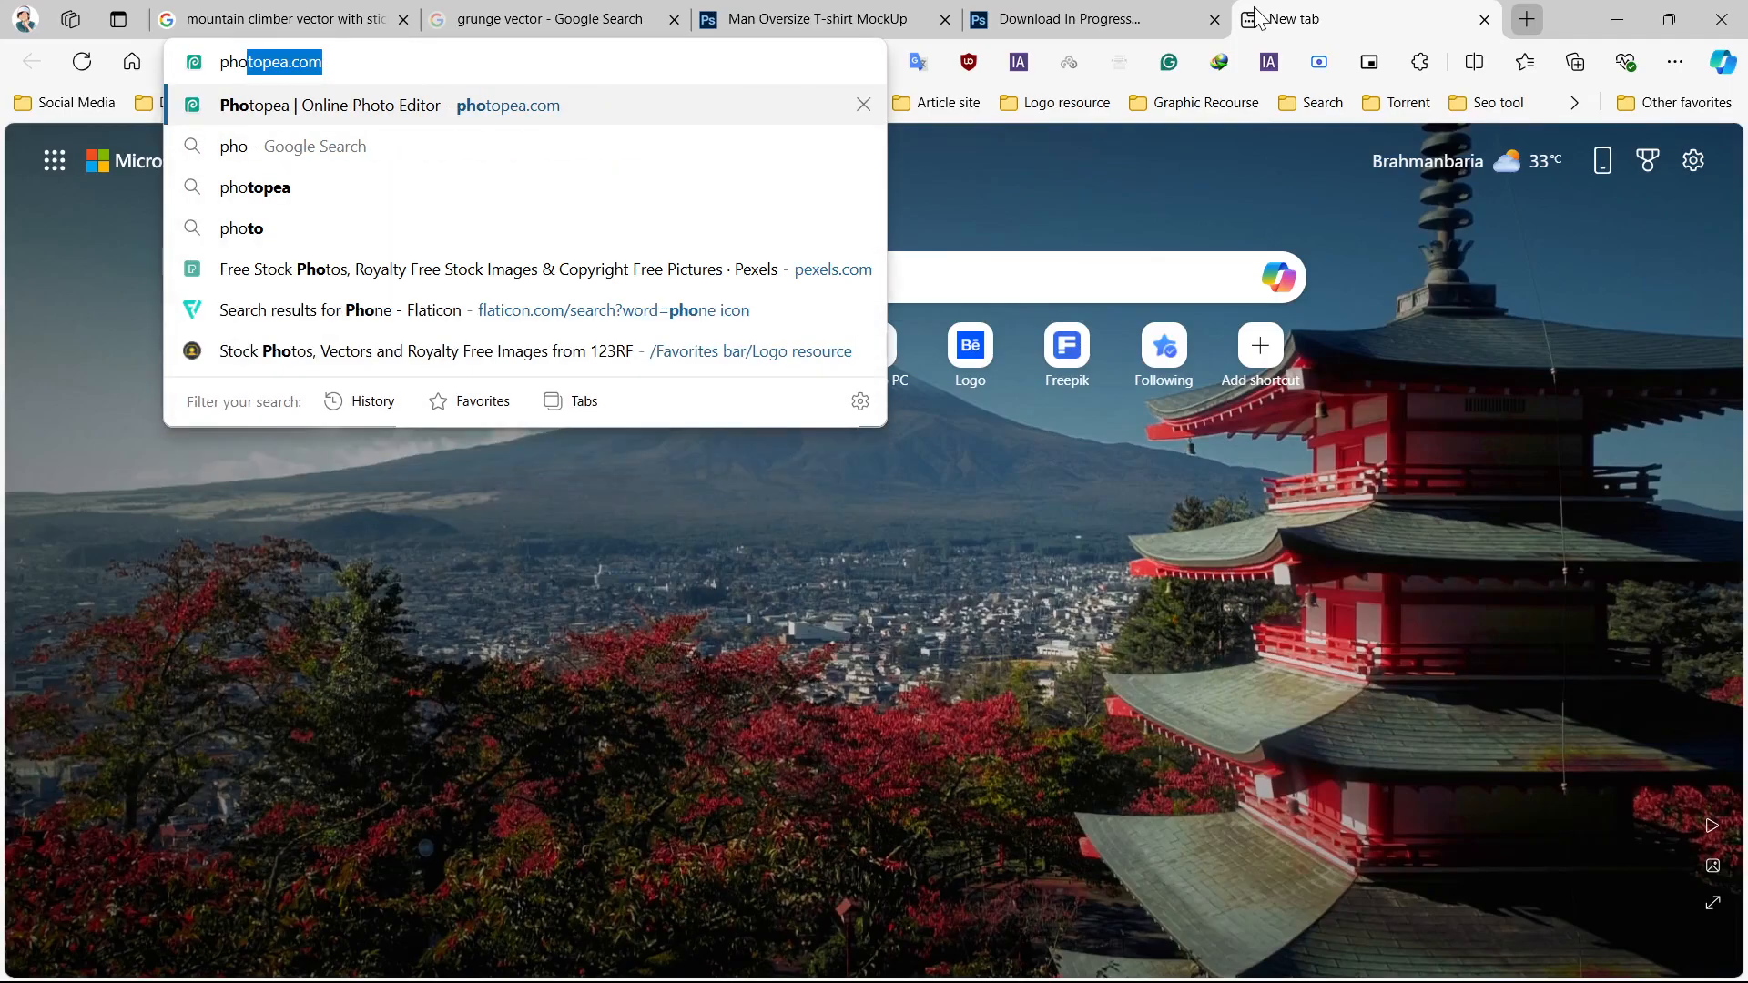
{"action": "key", "text": "Return"}
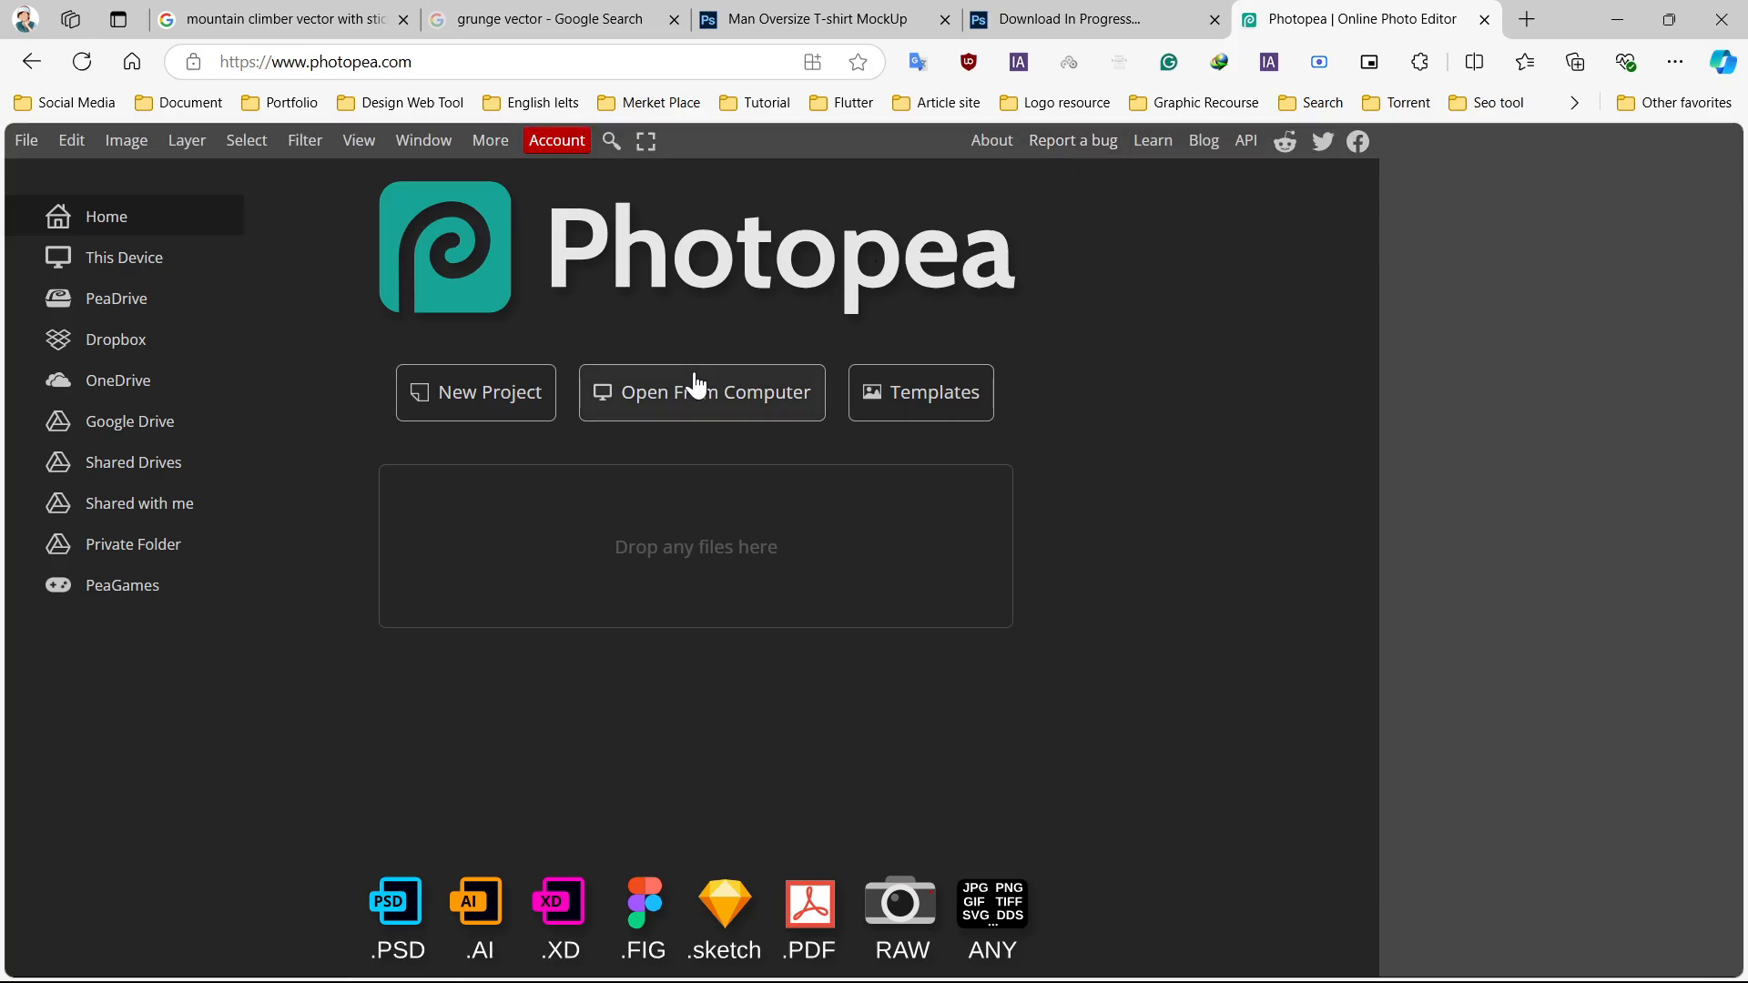
- Open Street_07.psd from Downloads > Compressed > Man Oversized T-shirt MockUp in Photopea and dismiss the ad-blocking notice
{"action": "left_click", "coordinate": [812, 399]}
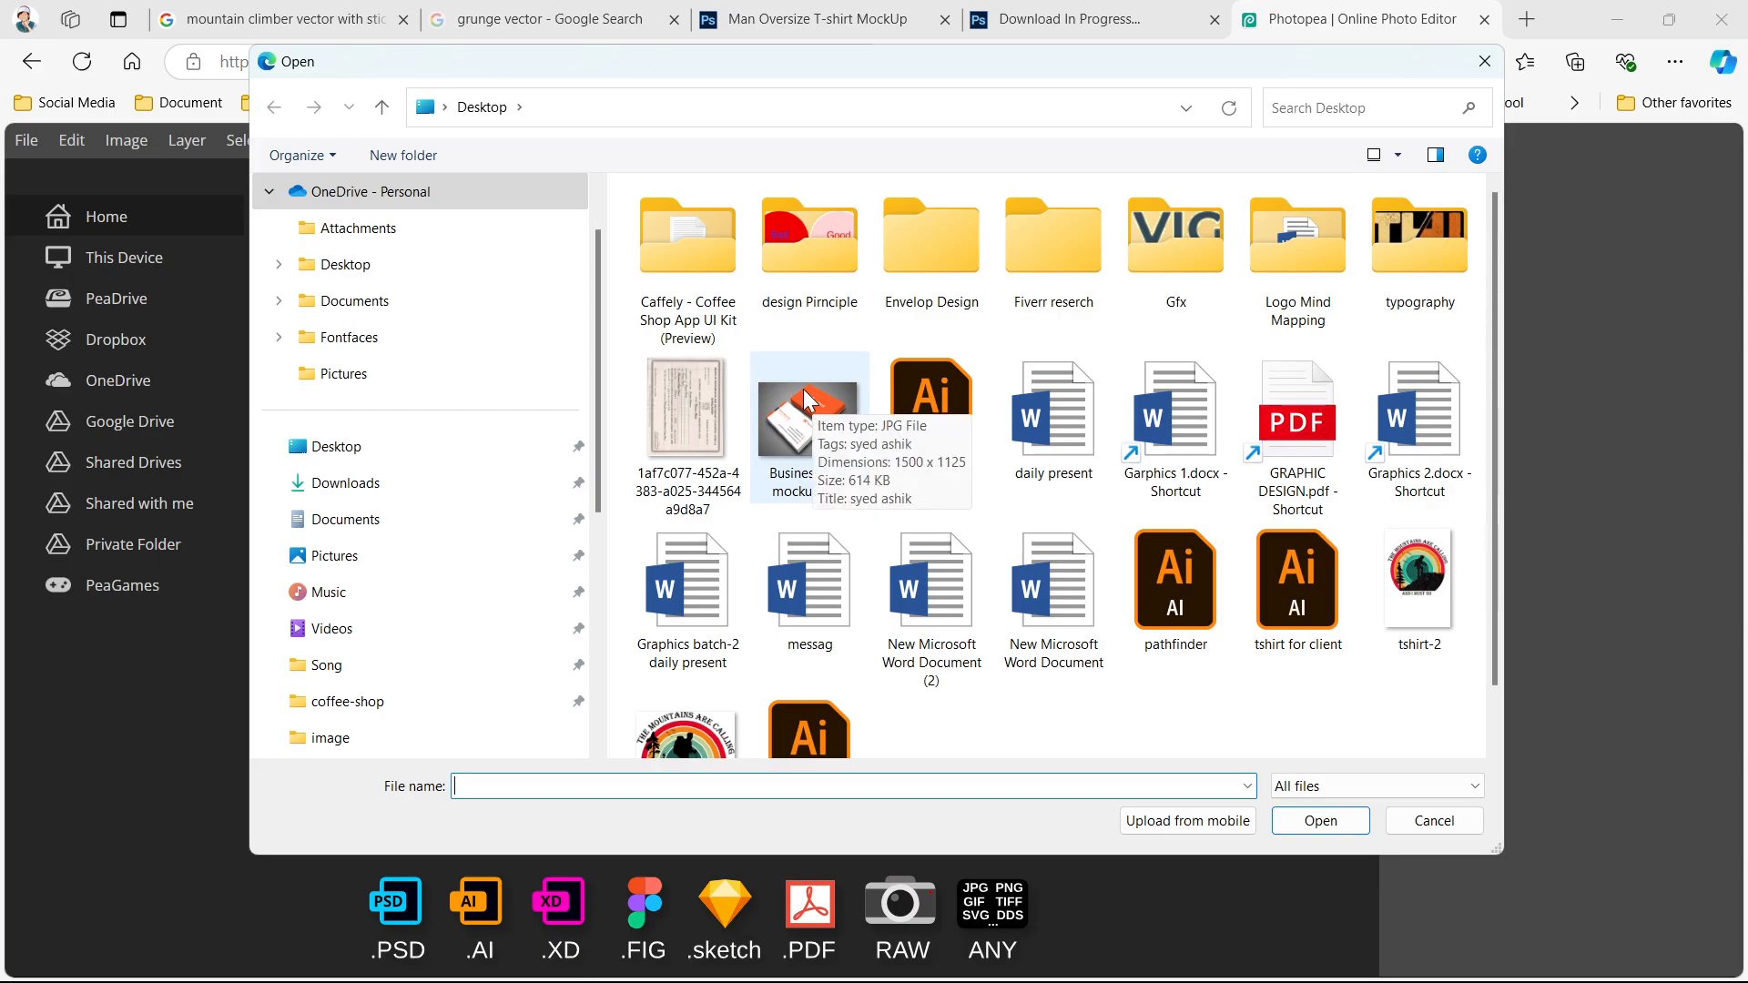
{"action": "left_click", "coordinate": [342, 483]}
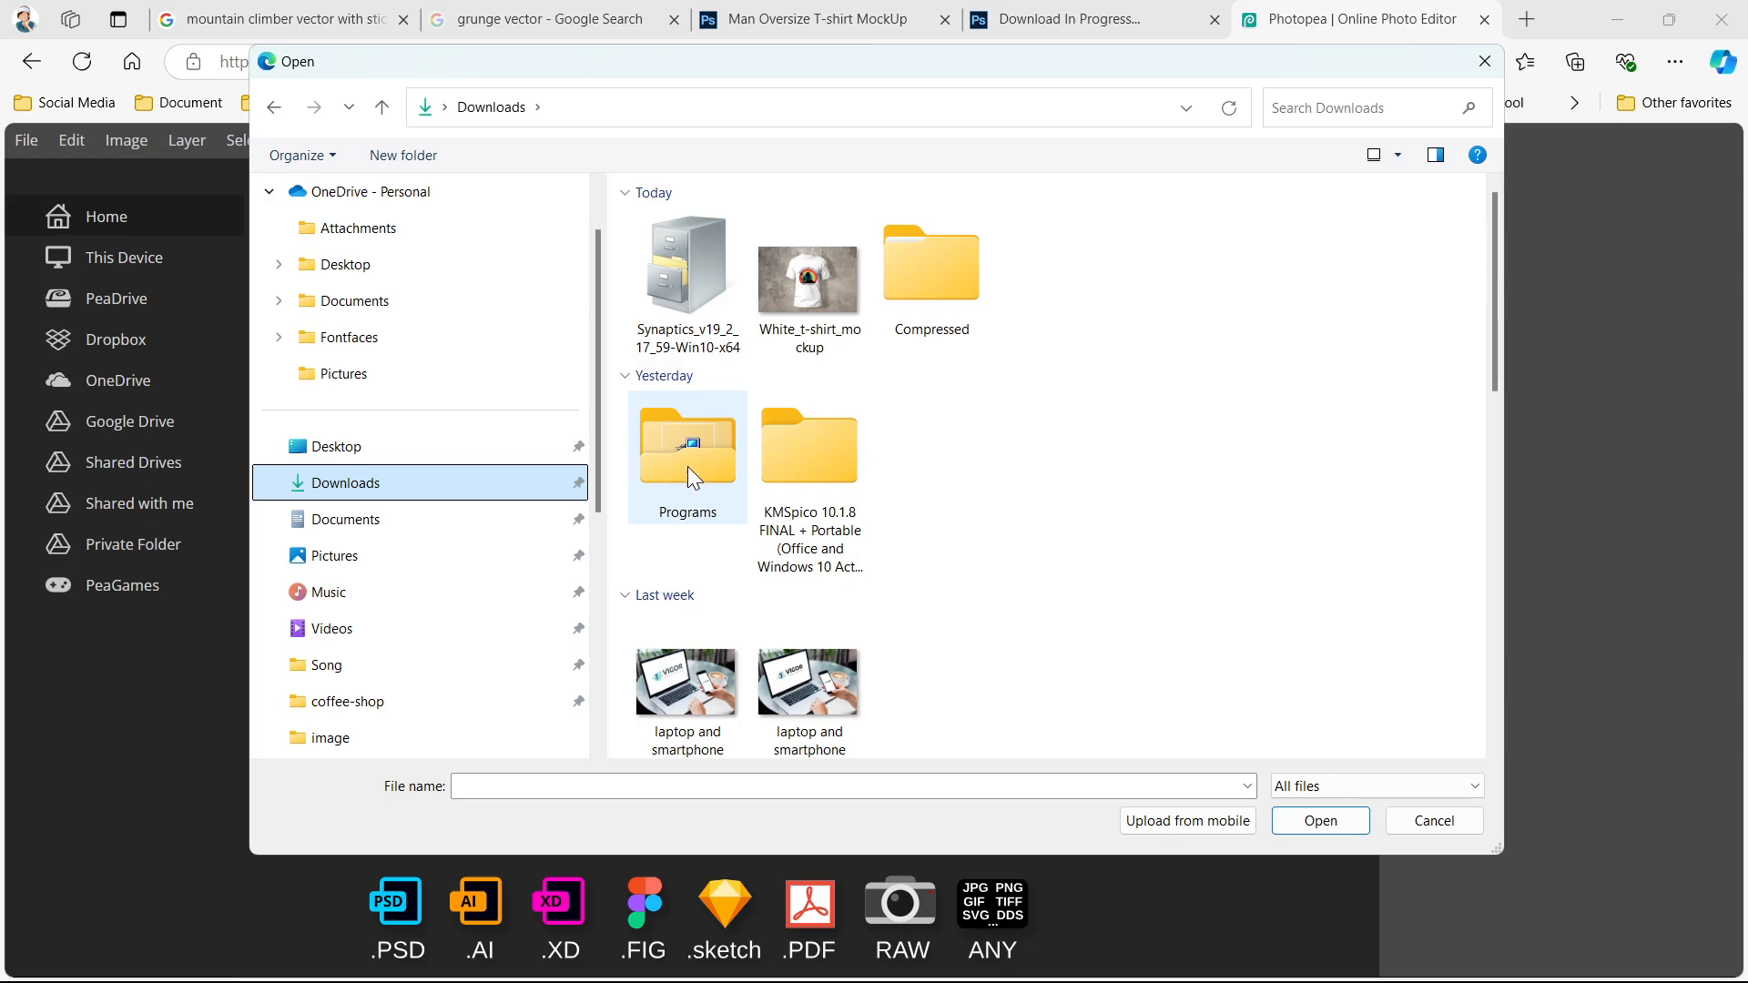
{"action": "double_click", "coordinate": [910, 266]}
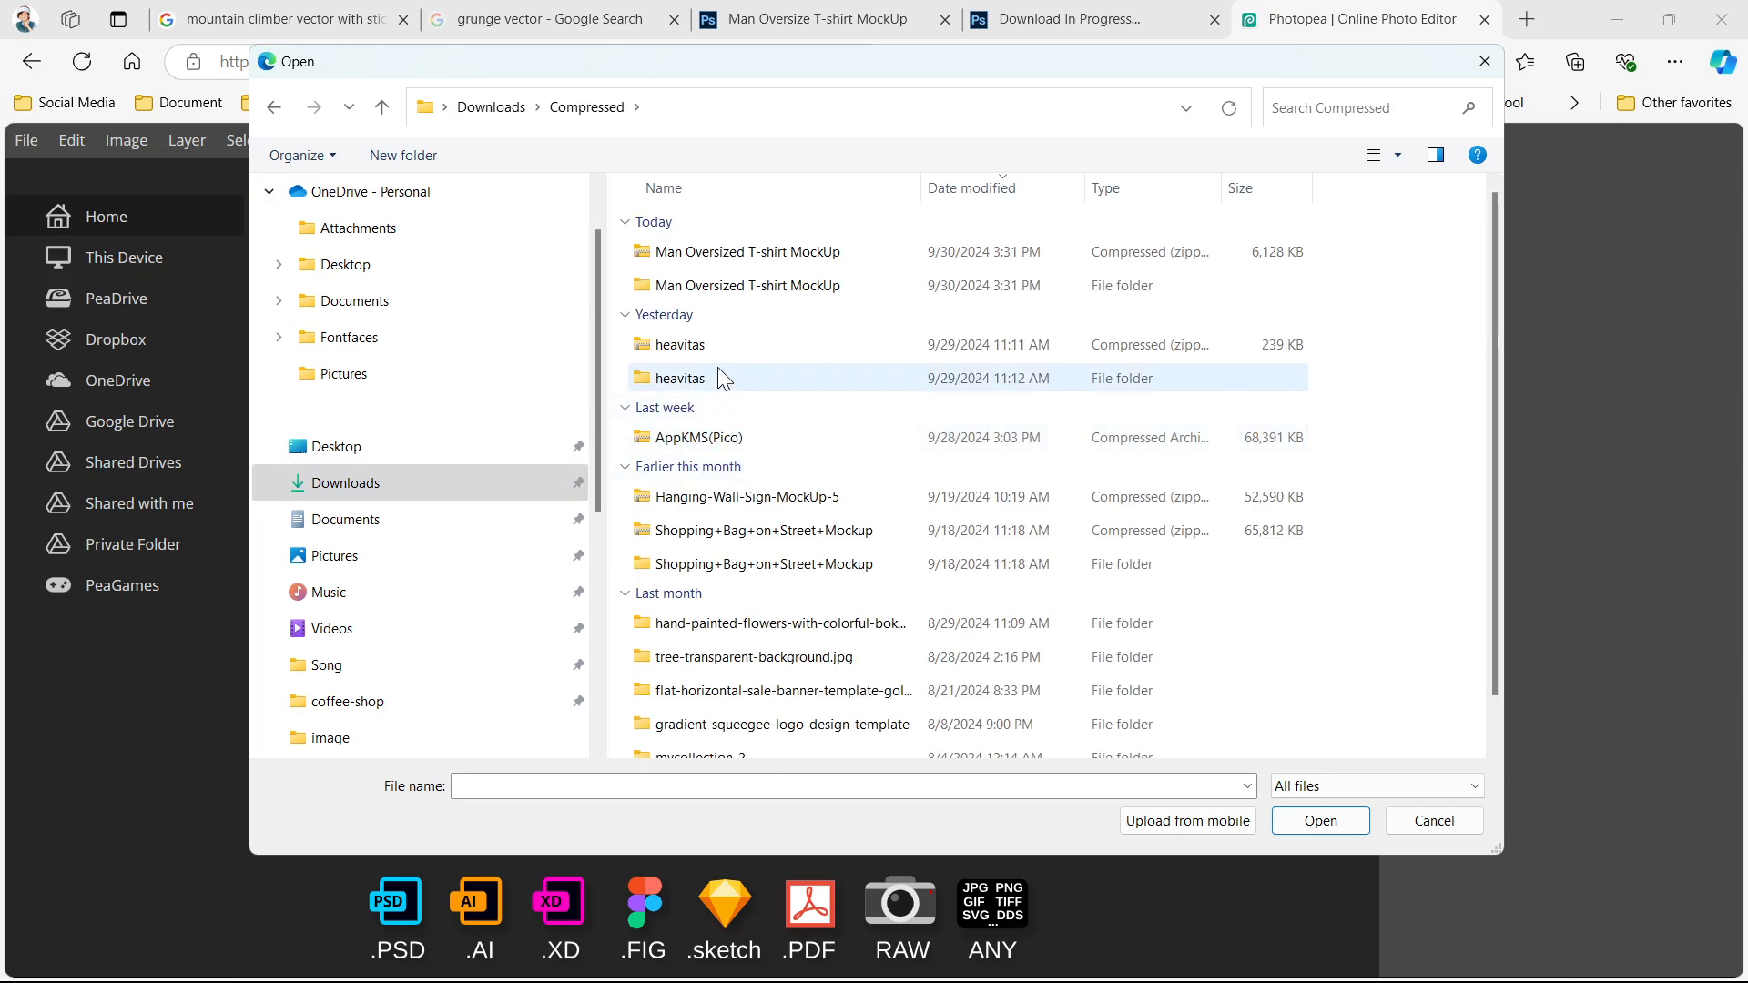
{"action": "double_click", "coordinate": [710, 287]}
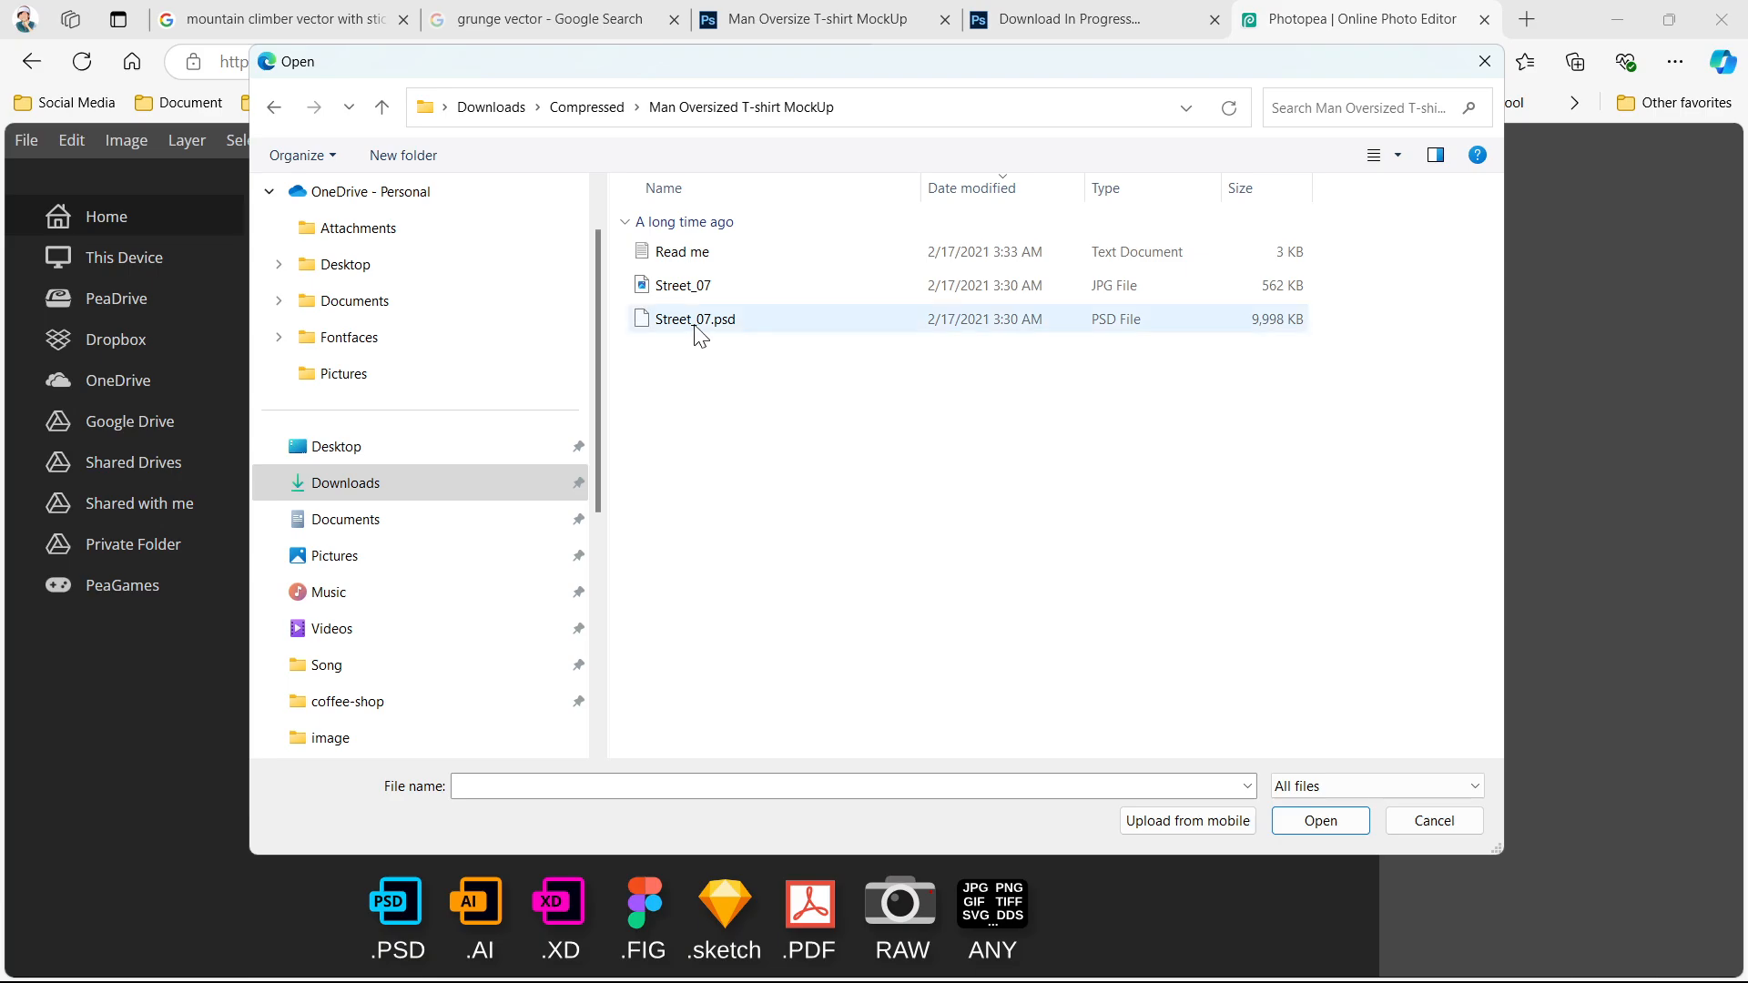
{"action": "left_click", "coordinate": [698, 321]}
{"action": "left_click", "coordinate": [1315, 822]}
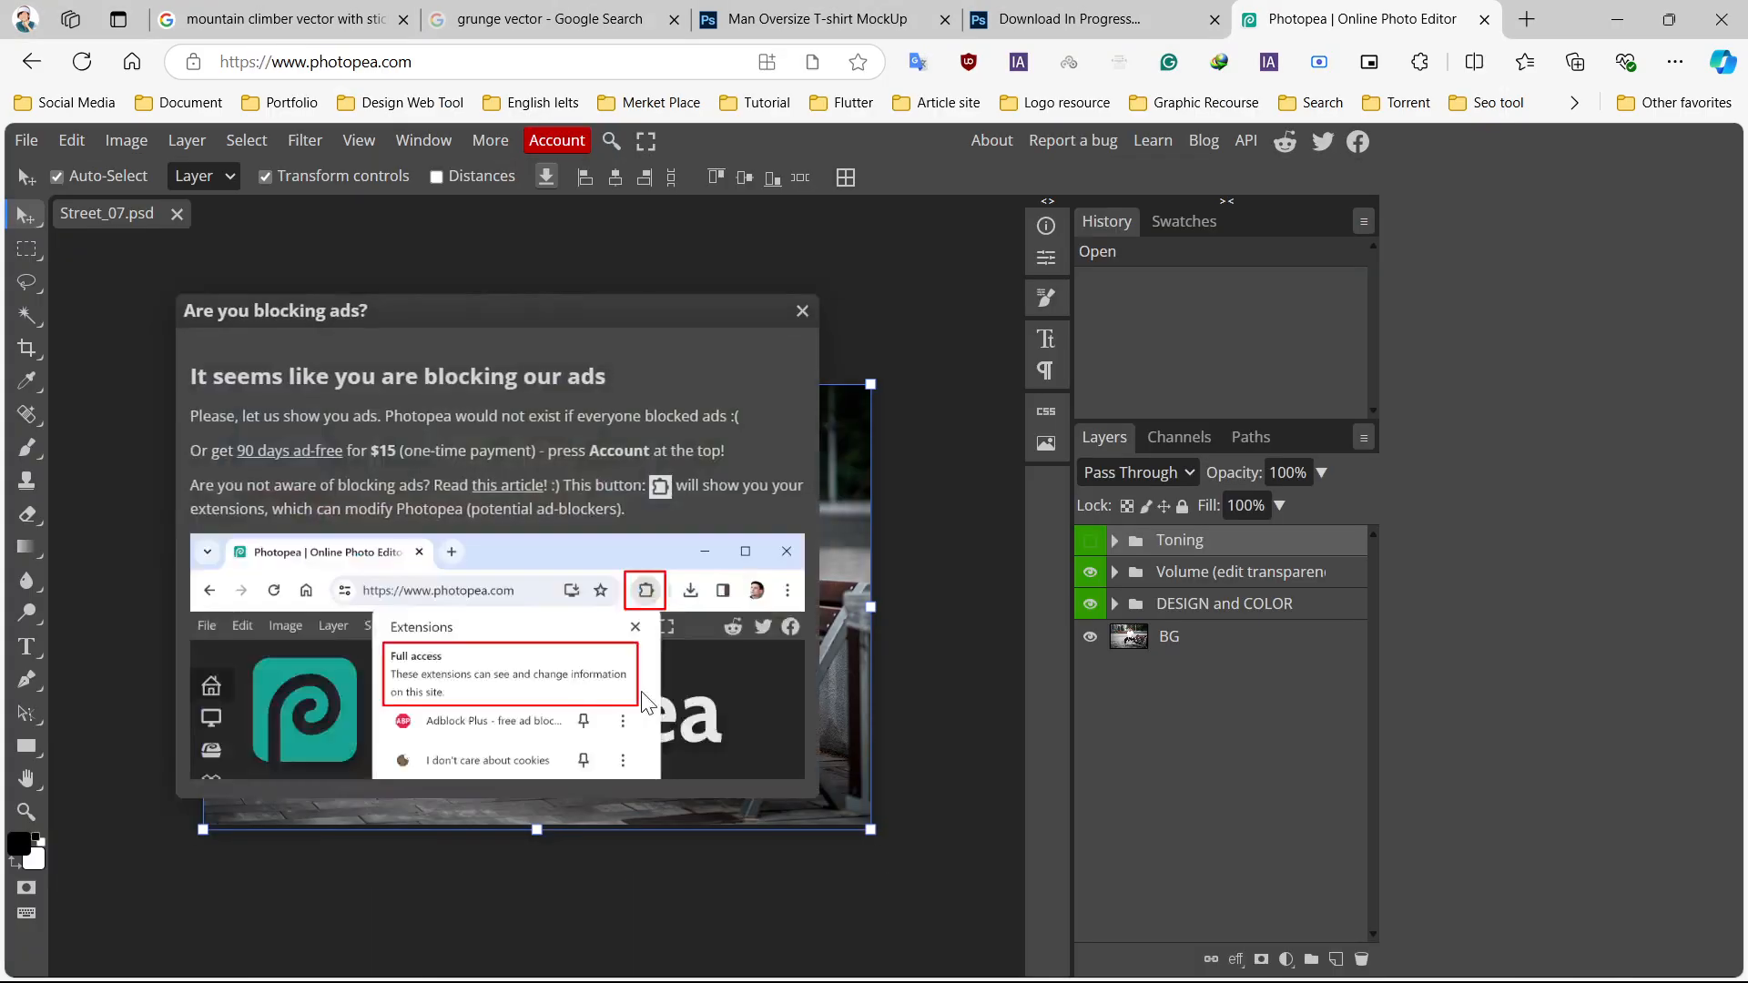
{"action": "left_click", "coordinate": [800, 314]}
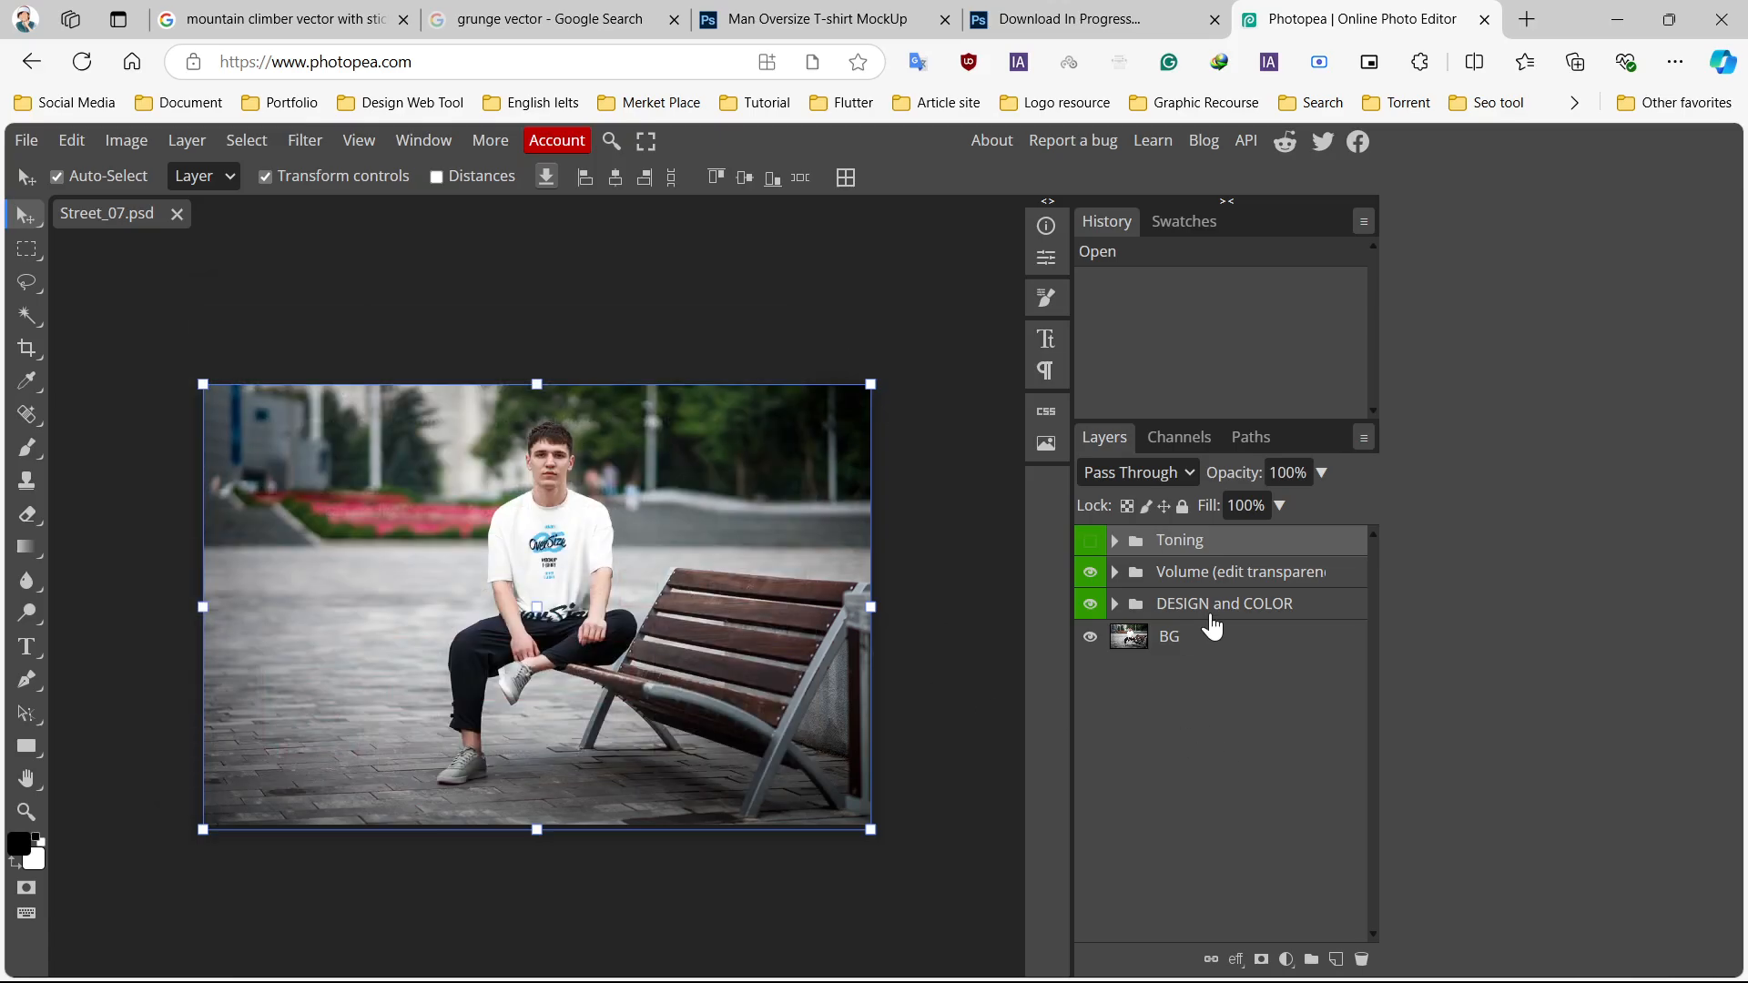
- Toggle the DESIGN and COLOR group's visibility repeatedly to check what it affects, and expand the group to show its layers
{"action": "left_click", "coordinate": [1091, 605]}
{"action": "left_click", "coordinate": [1093, 605]}
{"action": "left_click", "coordinate": [1093, 606]}
{"action": "left_click", "coordinate": [1093, 605]}
{"action": "left_click", "coordinate": [1093, 605]}
{"action": "left_click", "coordinate": [1094, 606]}
{"action": "left_click", "coordinate": [1093, 605]}
{"action": "left_click", "coordinate": [1093, 605]}
{"action": "left_click", "coordinate": [1114, 604]}
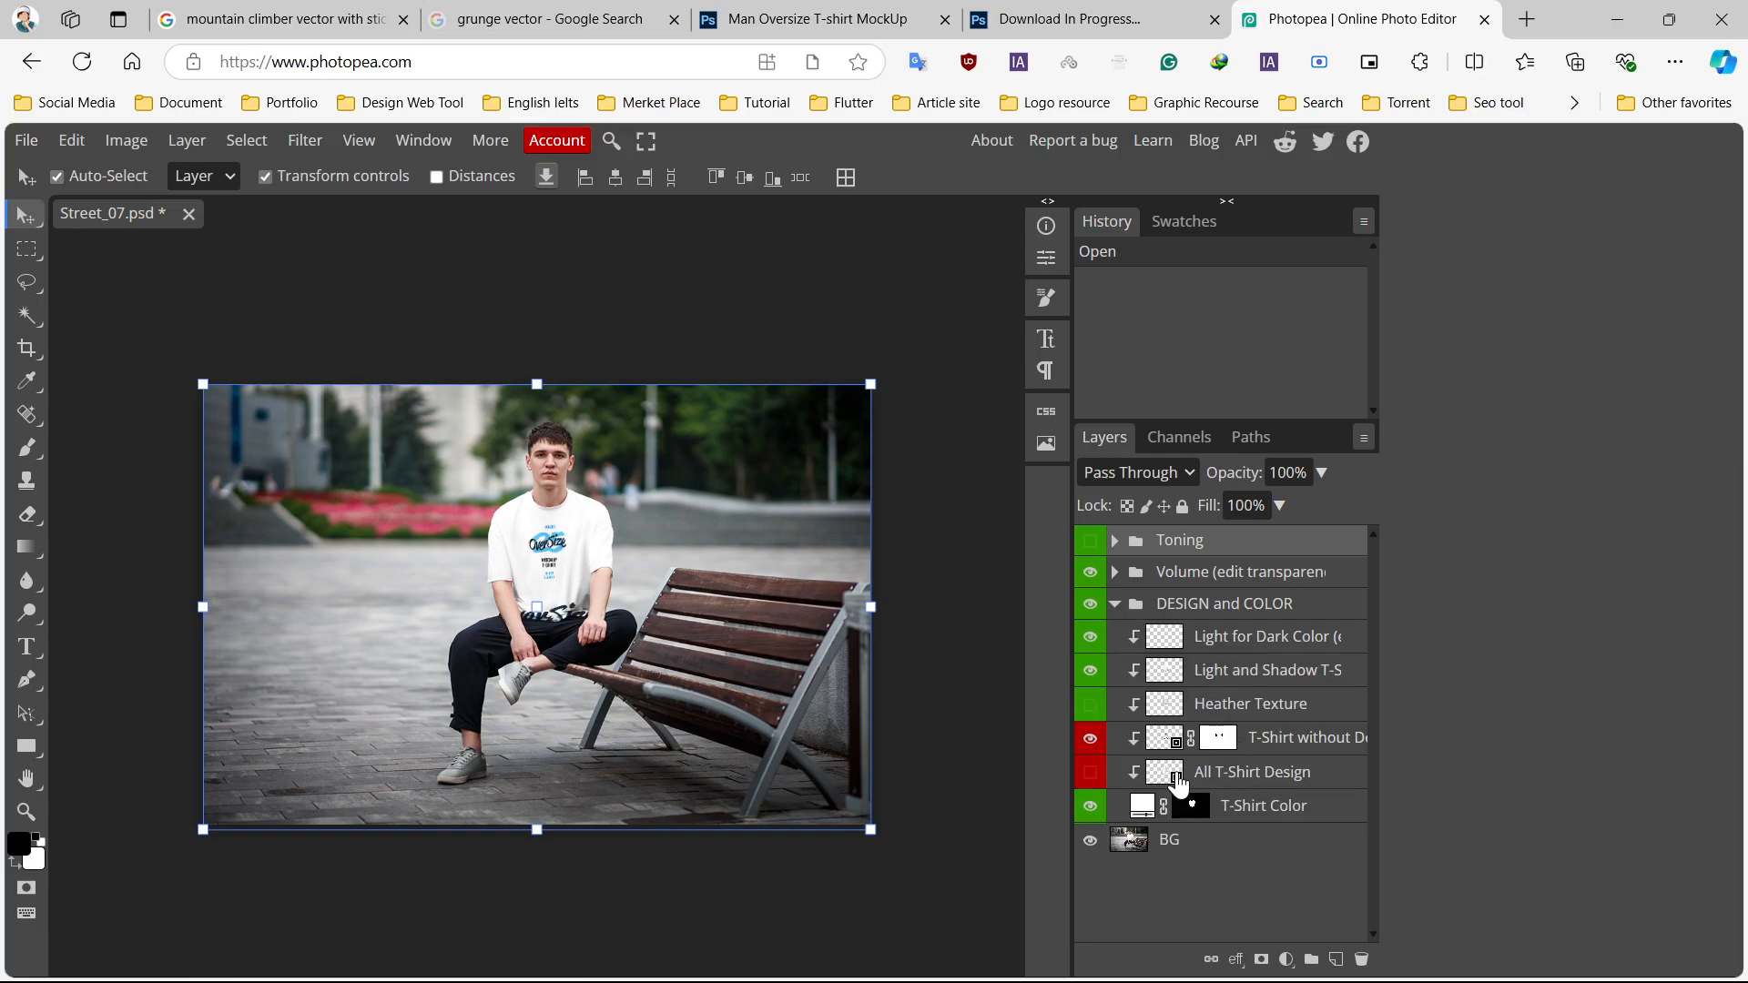
- Toggle the visibility of the All T-Shirt Design and T-Shirt without Design layers to compare them, and open the latter's smart object contents
{"action": "left_click", "coordinate": [1090, 772]}
{"action": "left_click", "coordinate": [1091, 772]}
{"action": "left_click", "coordinate": [1091, 739]}
{"action": "left_click", "coordinate": [1092, 739]}
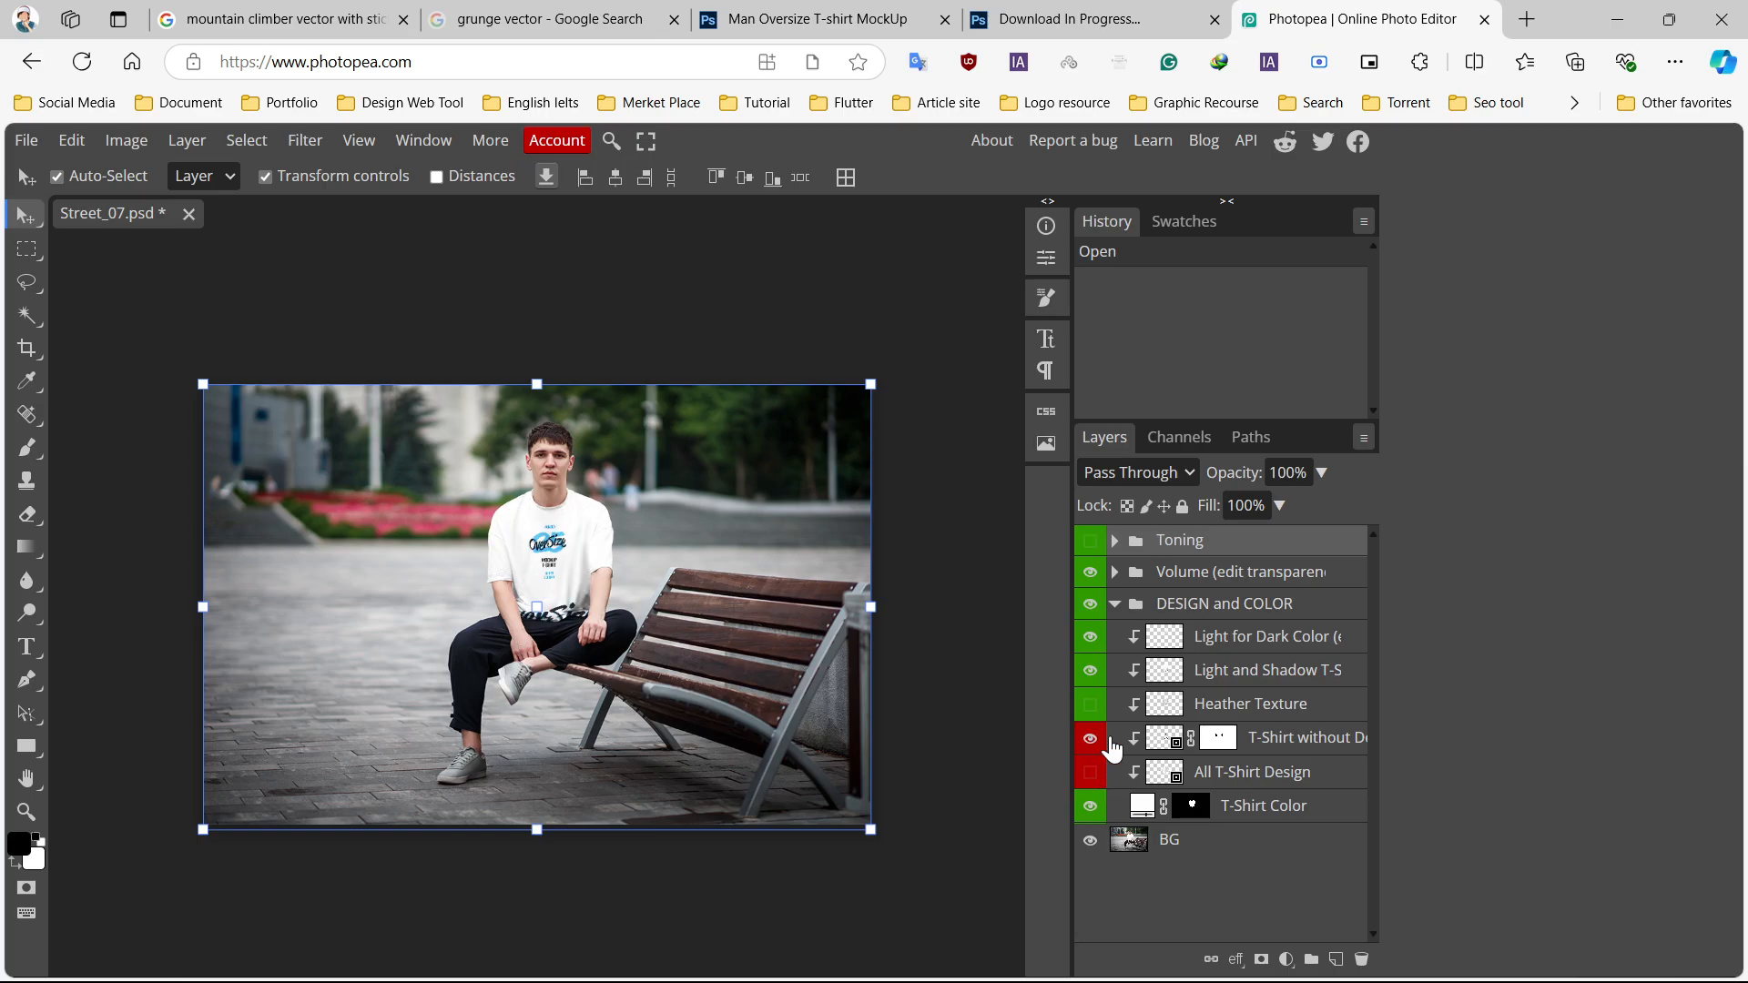
{"action": "double_click", "coordinate": [1164, 741]}
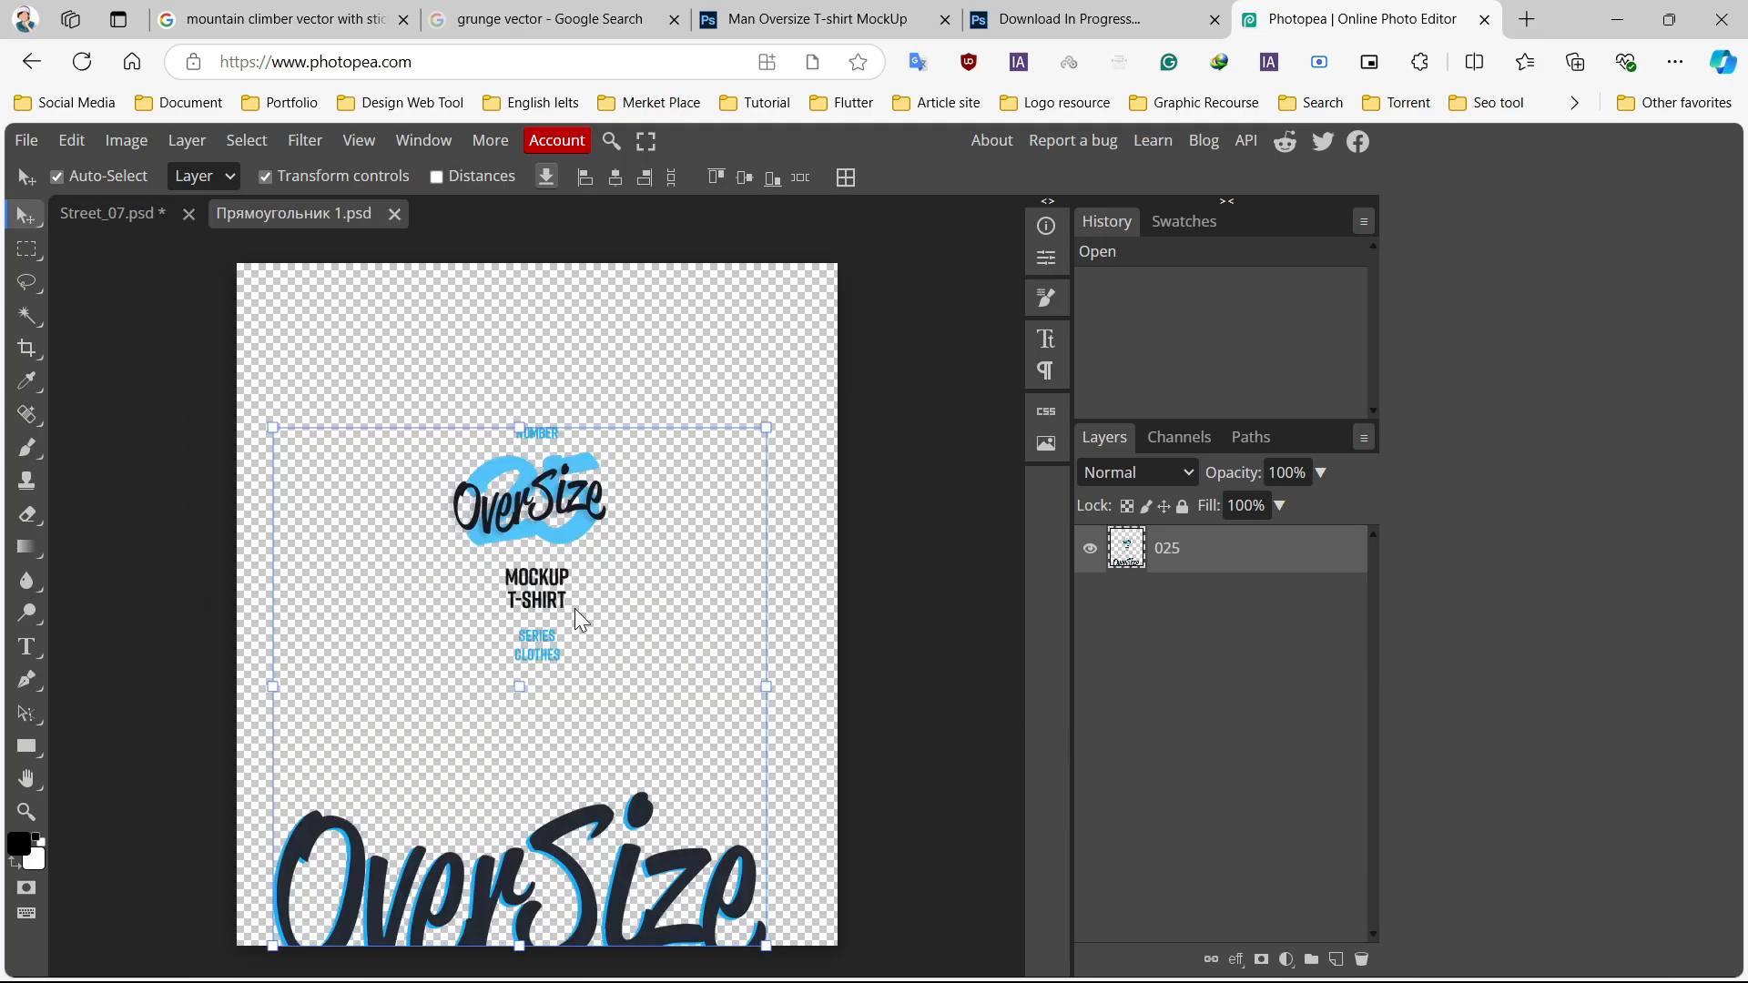
- Place the tshirt-2 image from the Desktop into the smart object document
{"action": "left_click", "coordinate": [27, 143]}
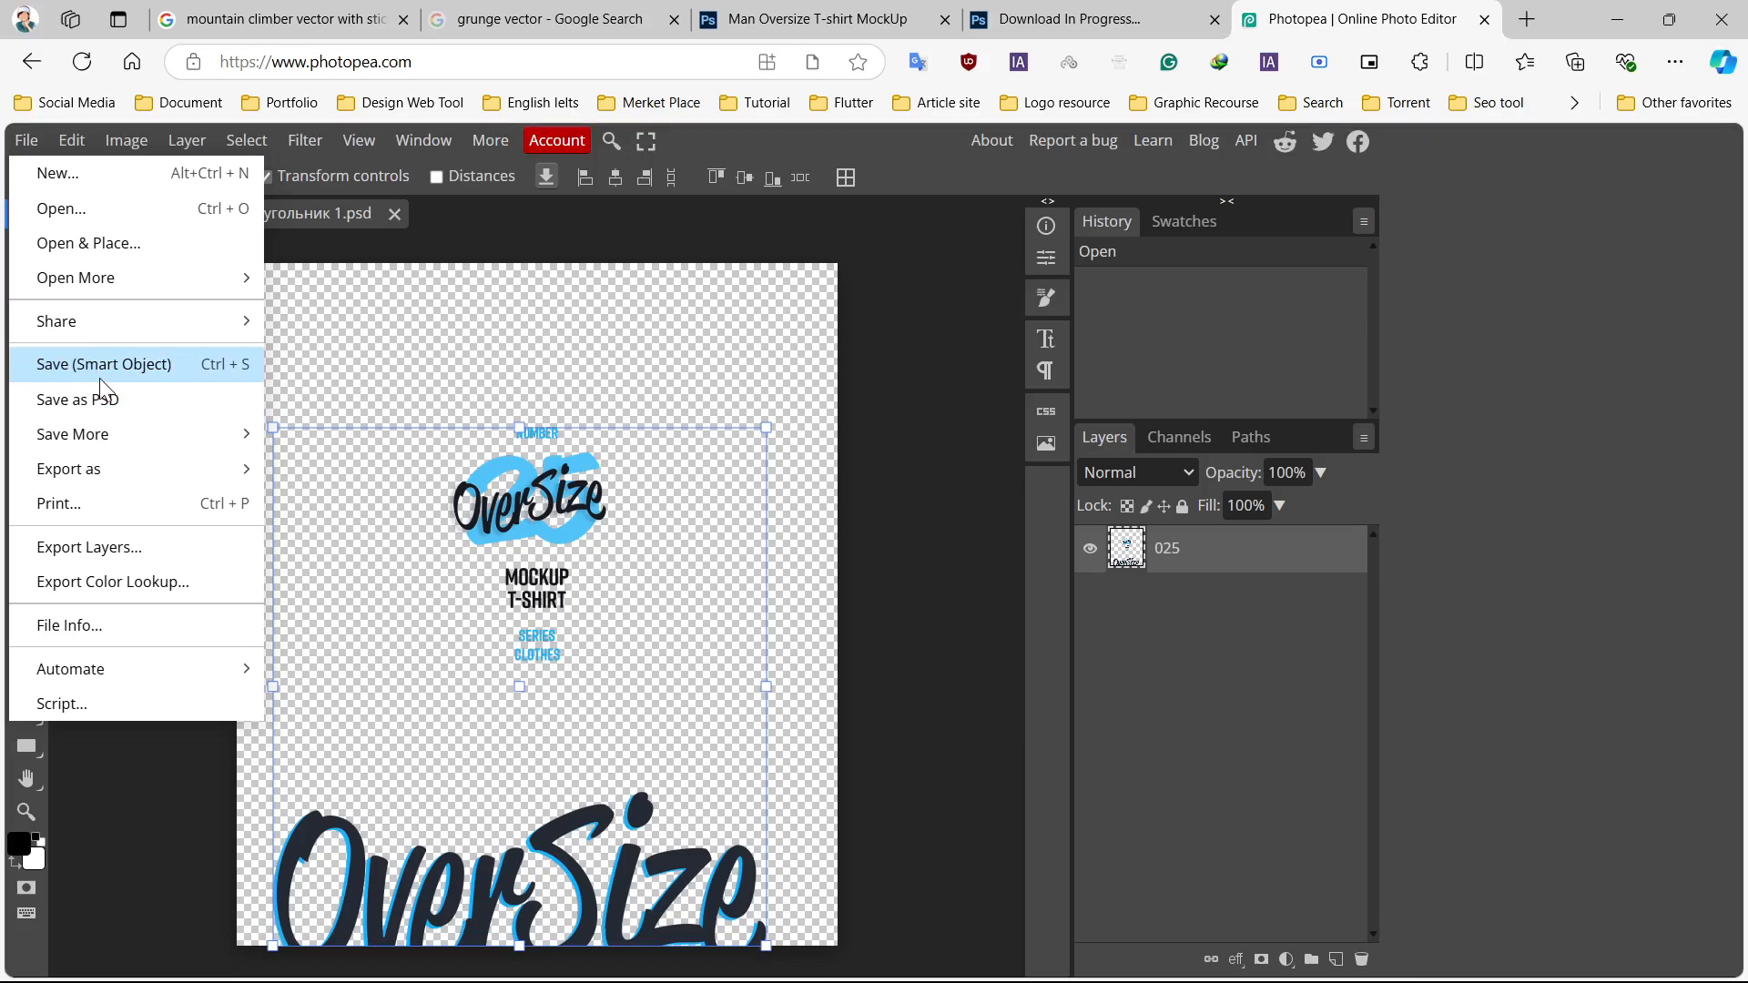
{"action": "left_click", "coordinate": [91, 243]}
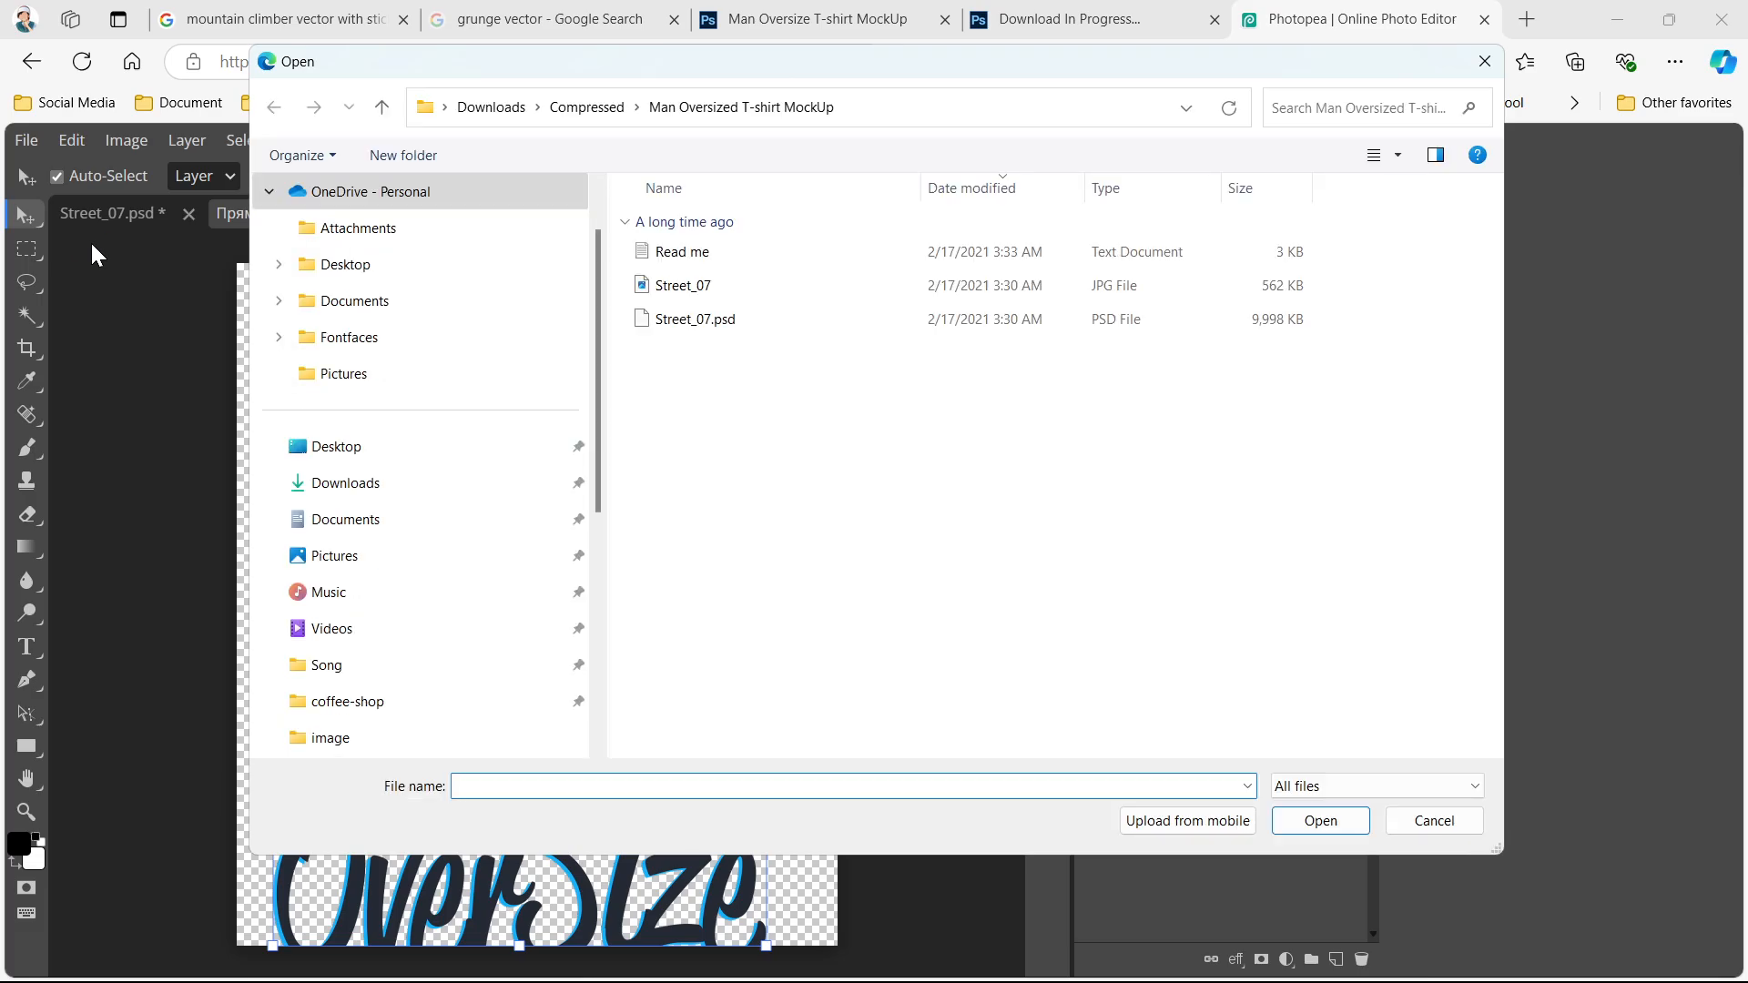
{"action": "left_click", "coordinate": [364, 450]}
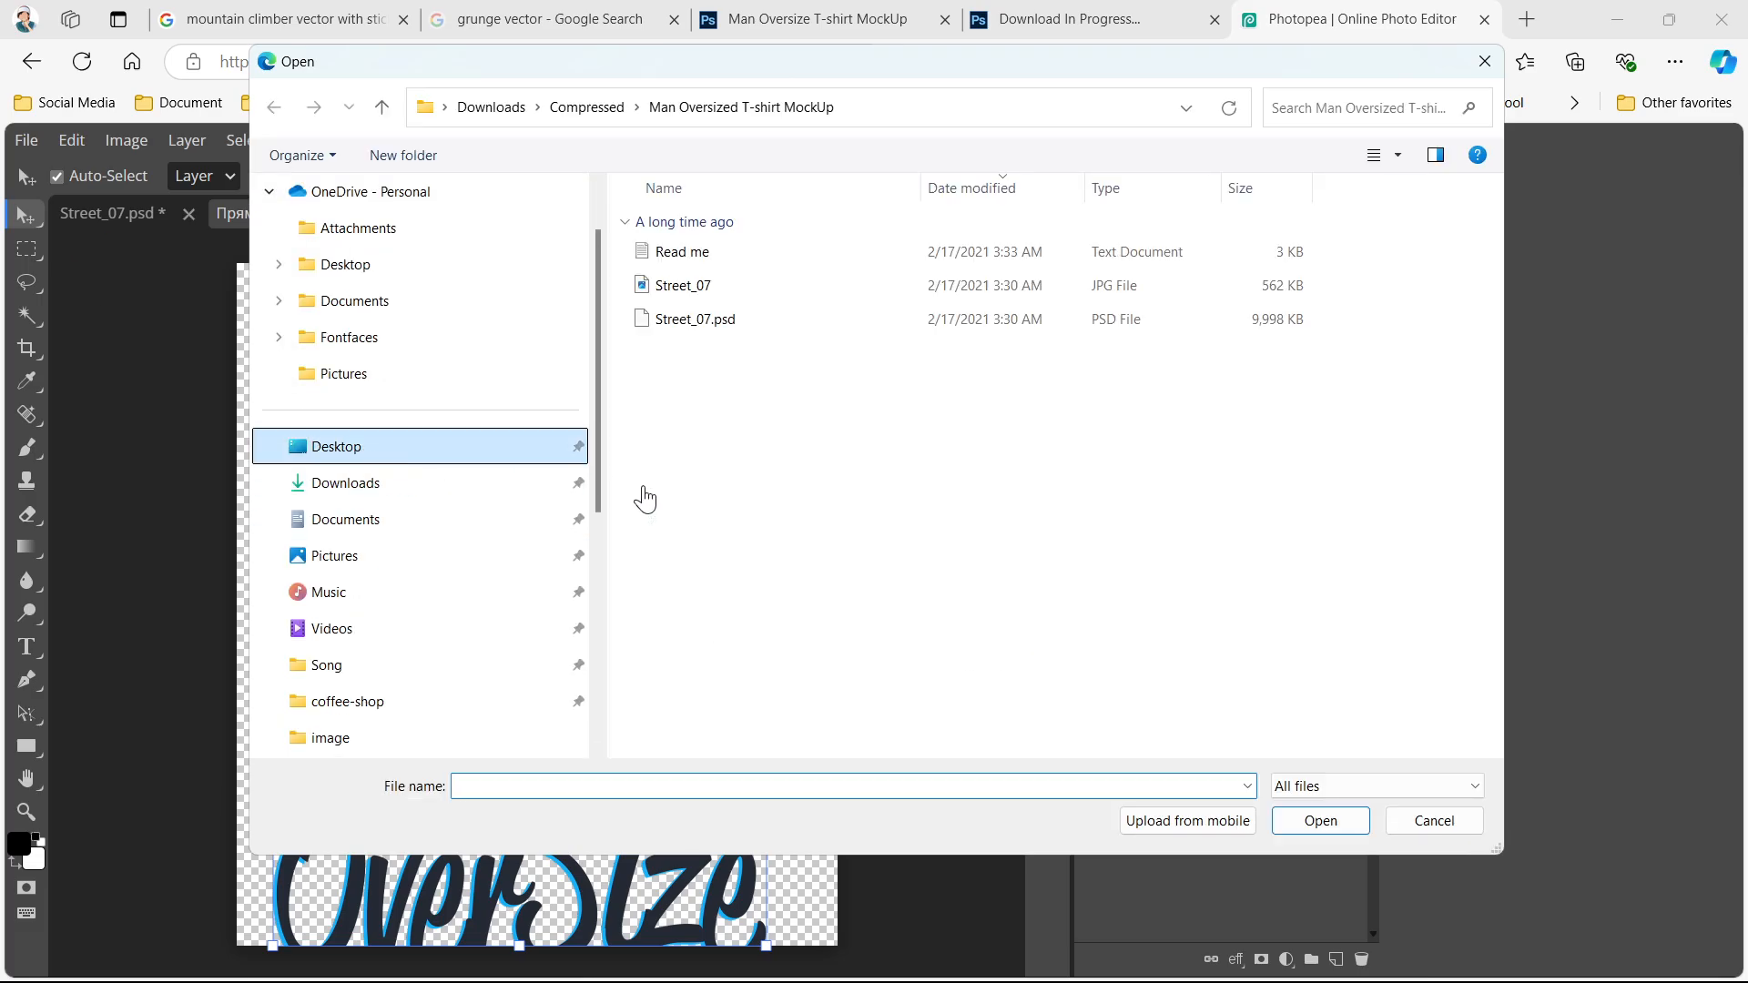
{"action": "scroll", "coordinate": [1127, 560], "scroll_direction": "down", "scroll_amount": 1}
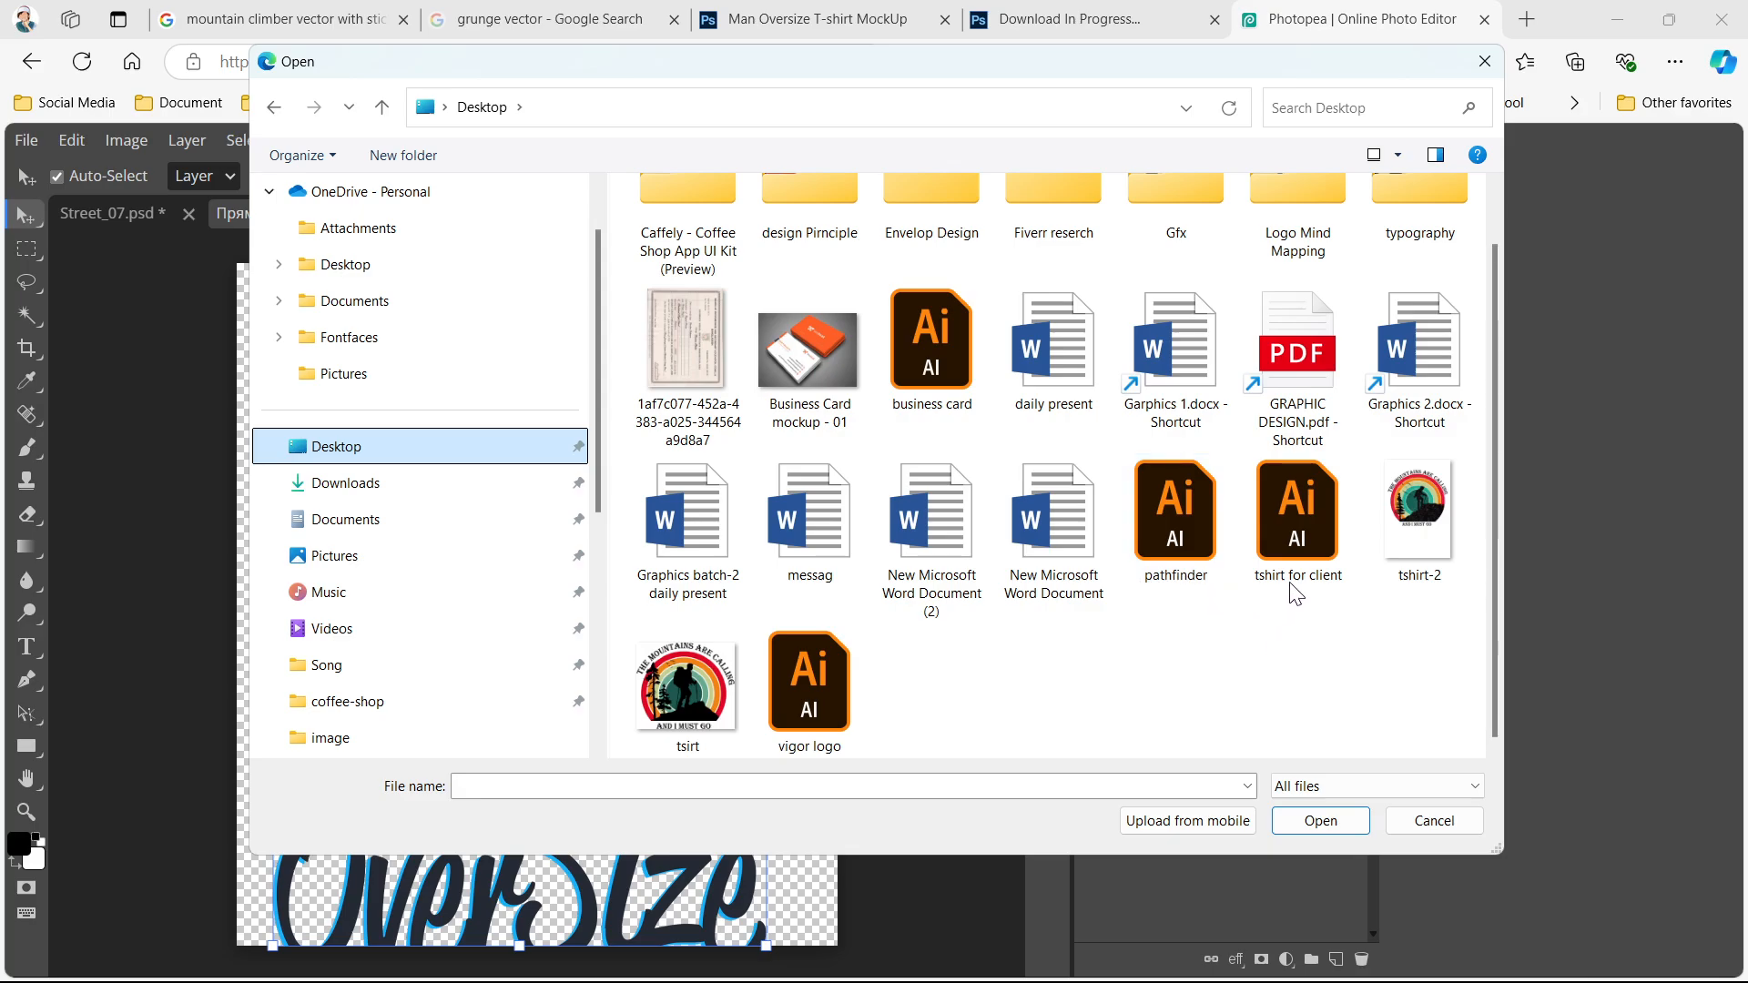
{"action": "left_click", "coordinate": [1399, 516]}
{"action": "left_click", "coordinate": [1307, 823]}
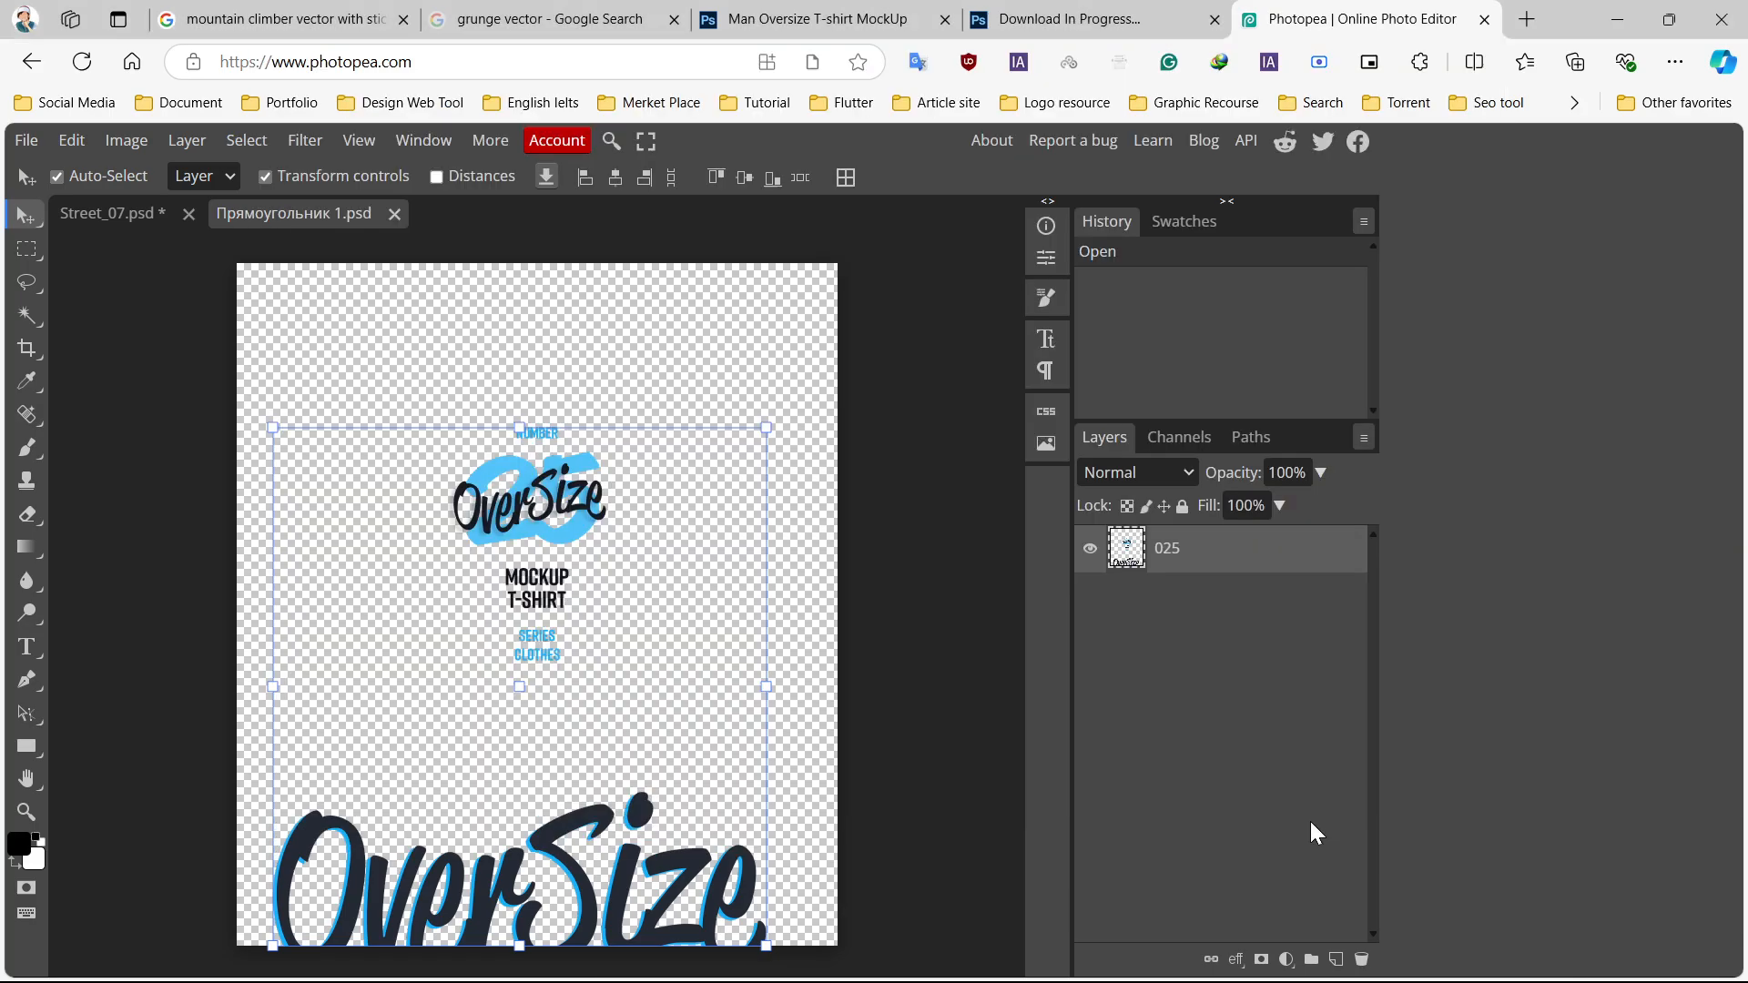
- Scale the placed tshirt-2 artwork to about 96% and position it over the small chest print above the large OverSize lettering
{"action": "left_click_drag", "start_coordinate": [571, 520], "coordinate": [553, 567]}
{"action": "left_click_drag", "start_coordinate": [747, 302], "coordinate": [711, 370]}
{"action": "mouse_move", "coordinate": [573, 590]}
{"action": "left_mouse_down"}
{"action": "mouse_move", "coordinate": [577, 556]}
{"action": "mouse_move", "coordinate": [581, 570]}
{"action": "left_mouse_up"}
{"action": "left_click", "coordinate": [825, 178]}
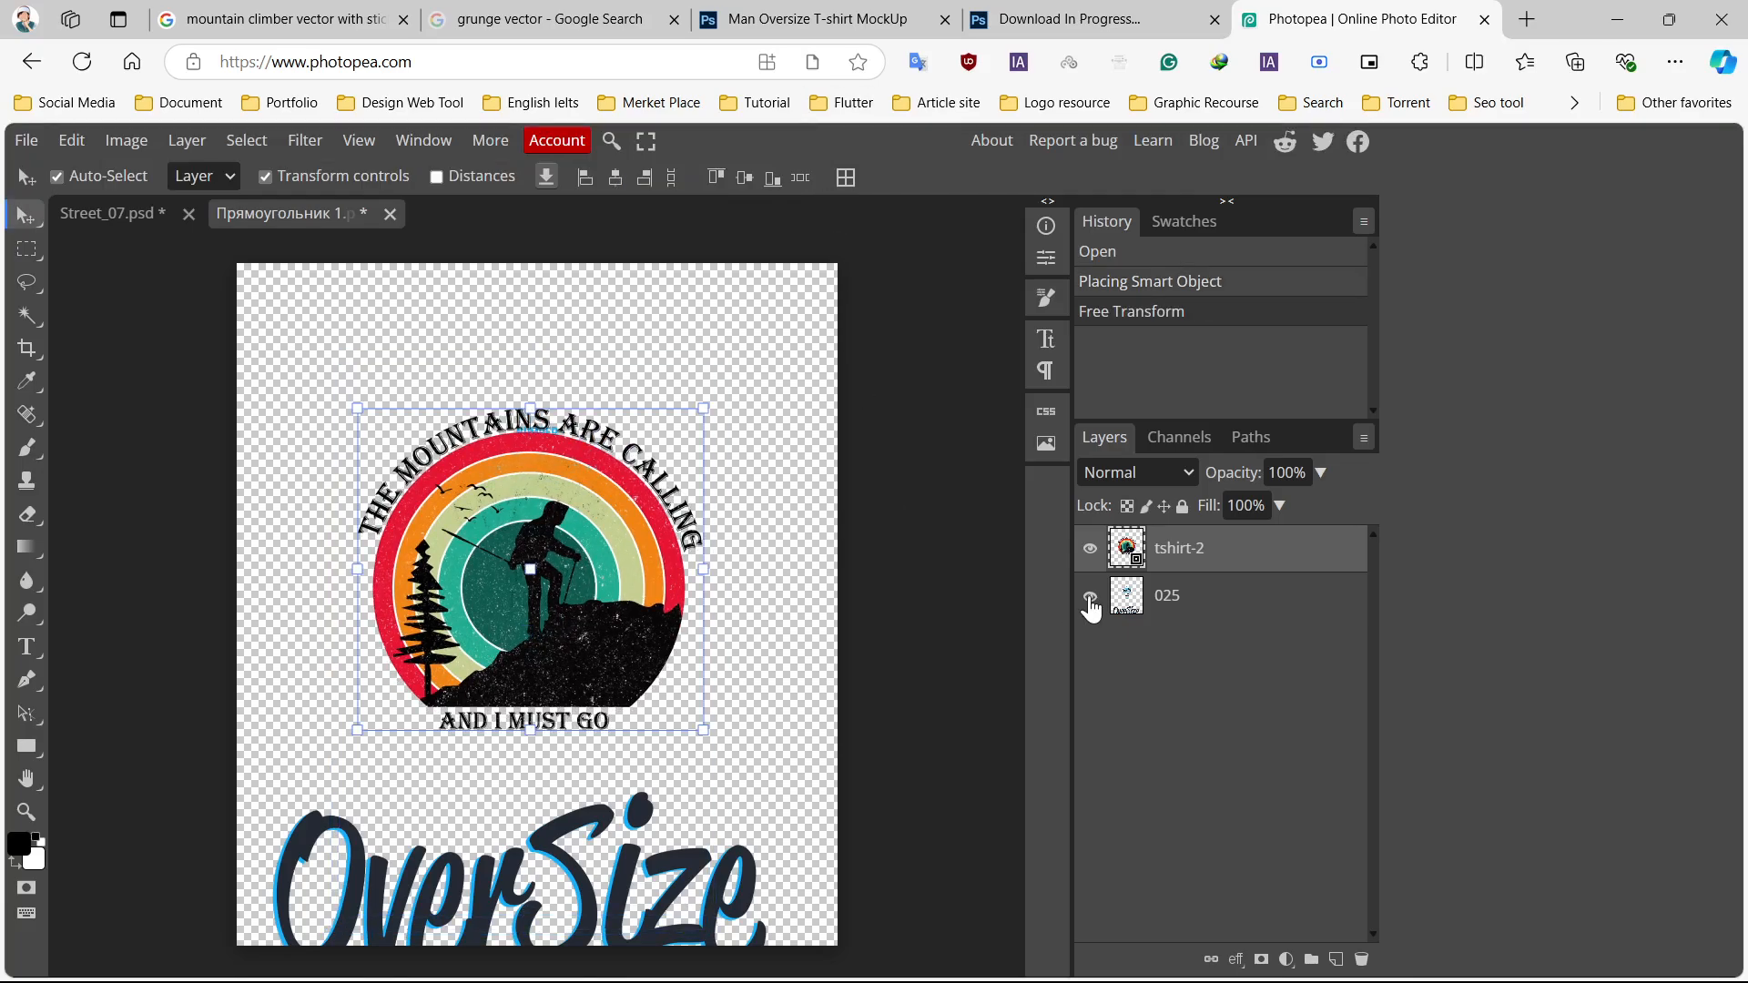
- Hide the original 025 artwork layer so only the mountain hiker design is shown
{"action": "left_click", "coordinate": [1089, 597]}
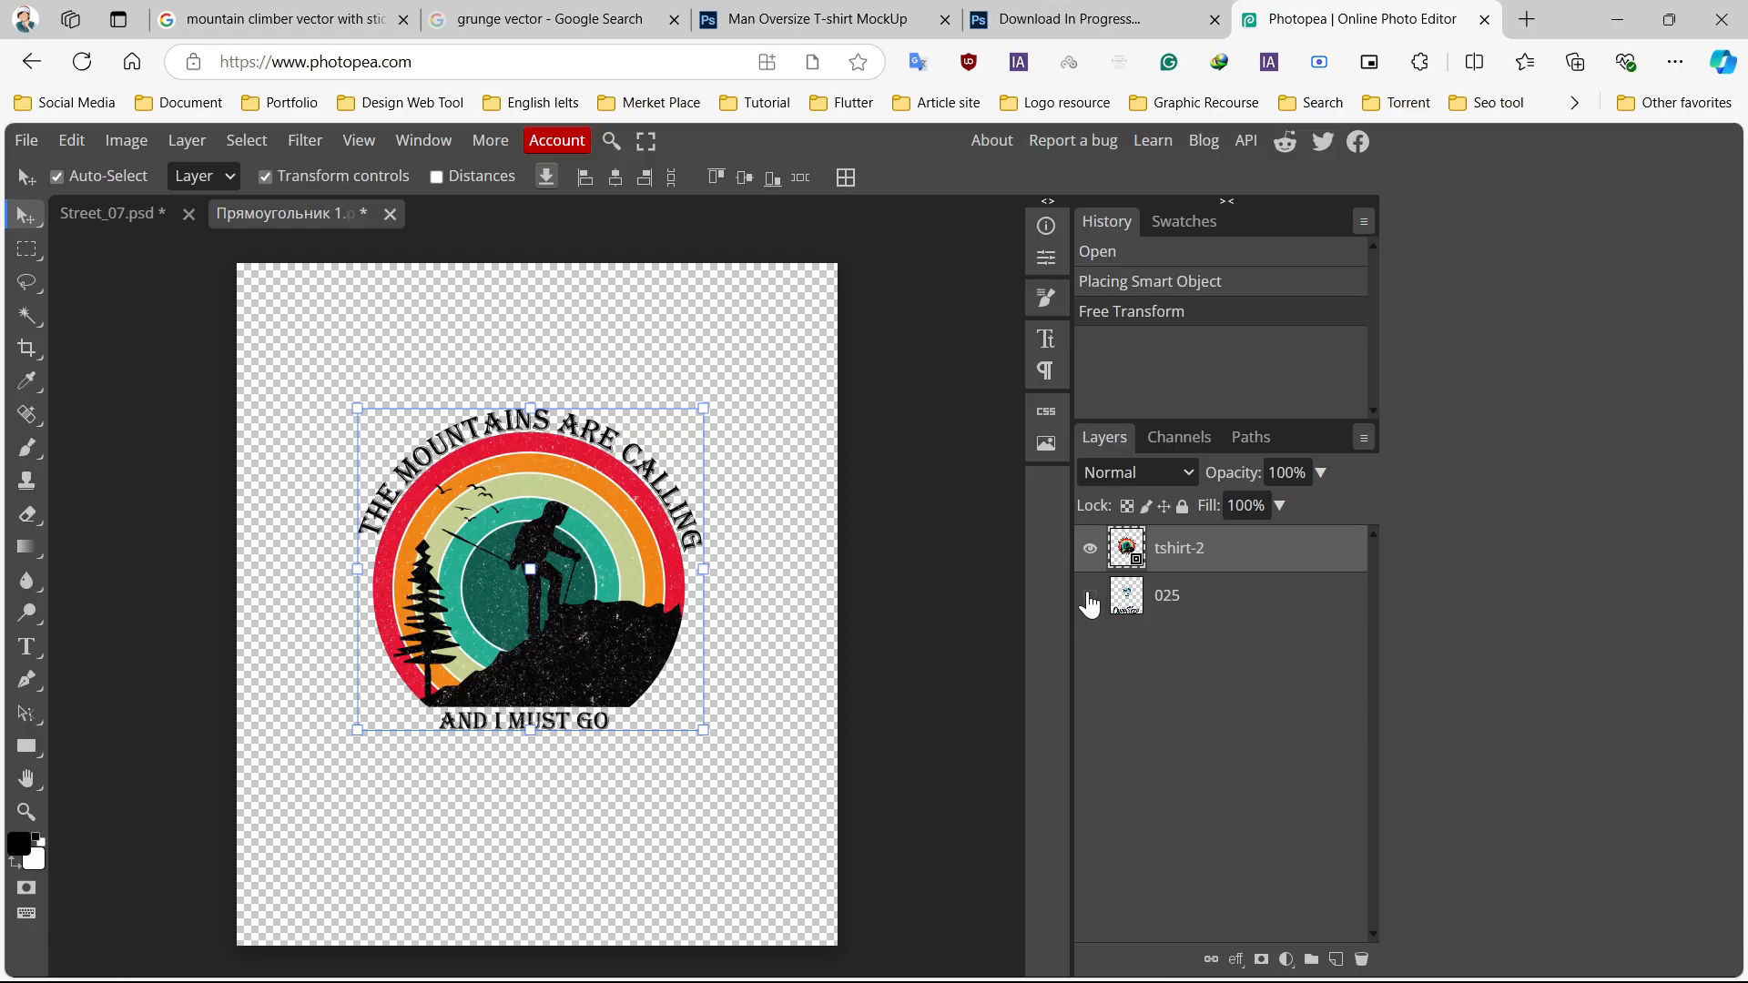
{"action": "left_click", "coordinate": [1090, 601]}
{"action": "left_click", "coordinate": [1092, 608]}
{"action": "left_click", "coordinate": [705, 405]}
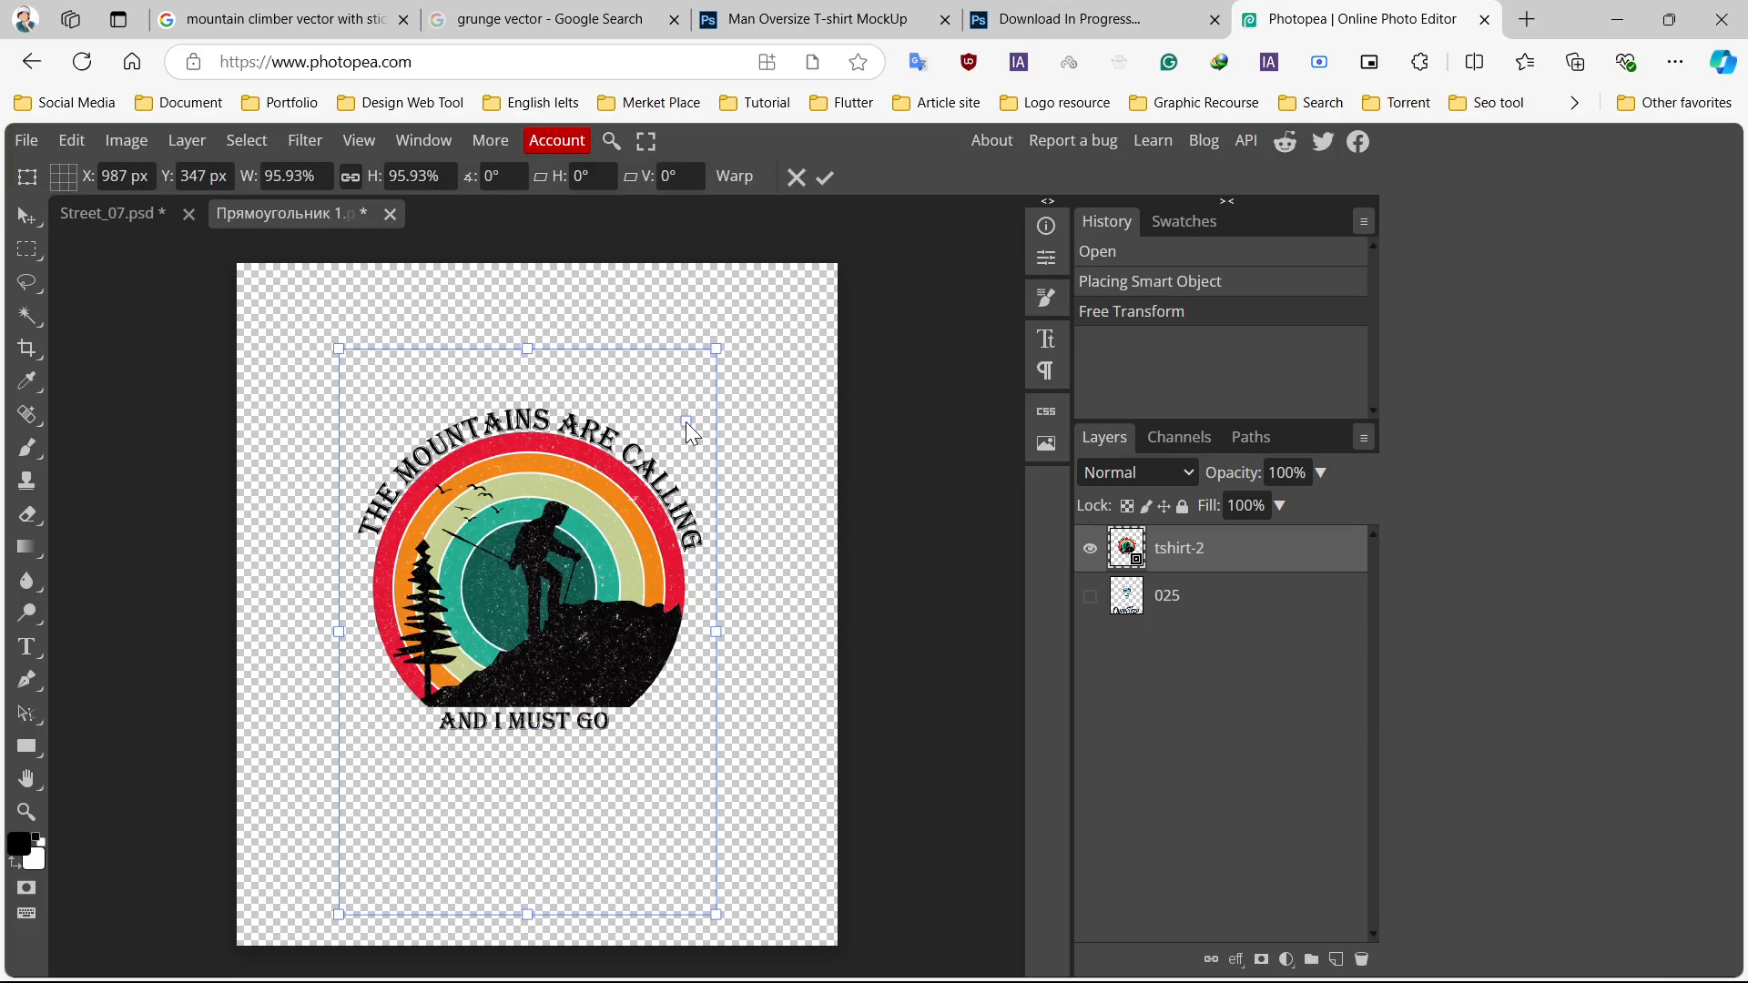
{"action": "key", "text": "Escape"}
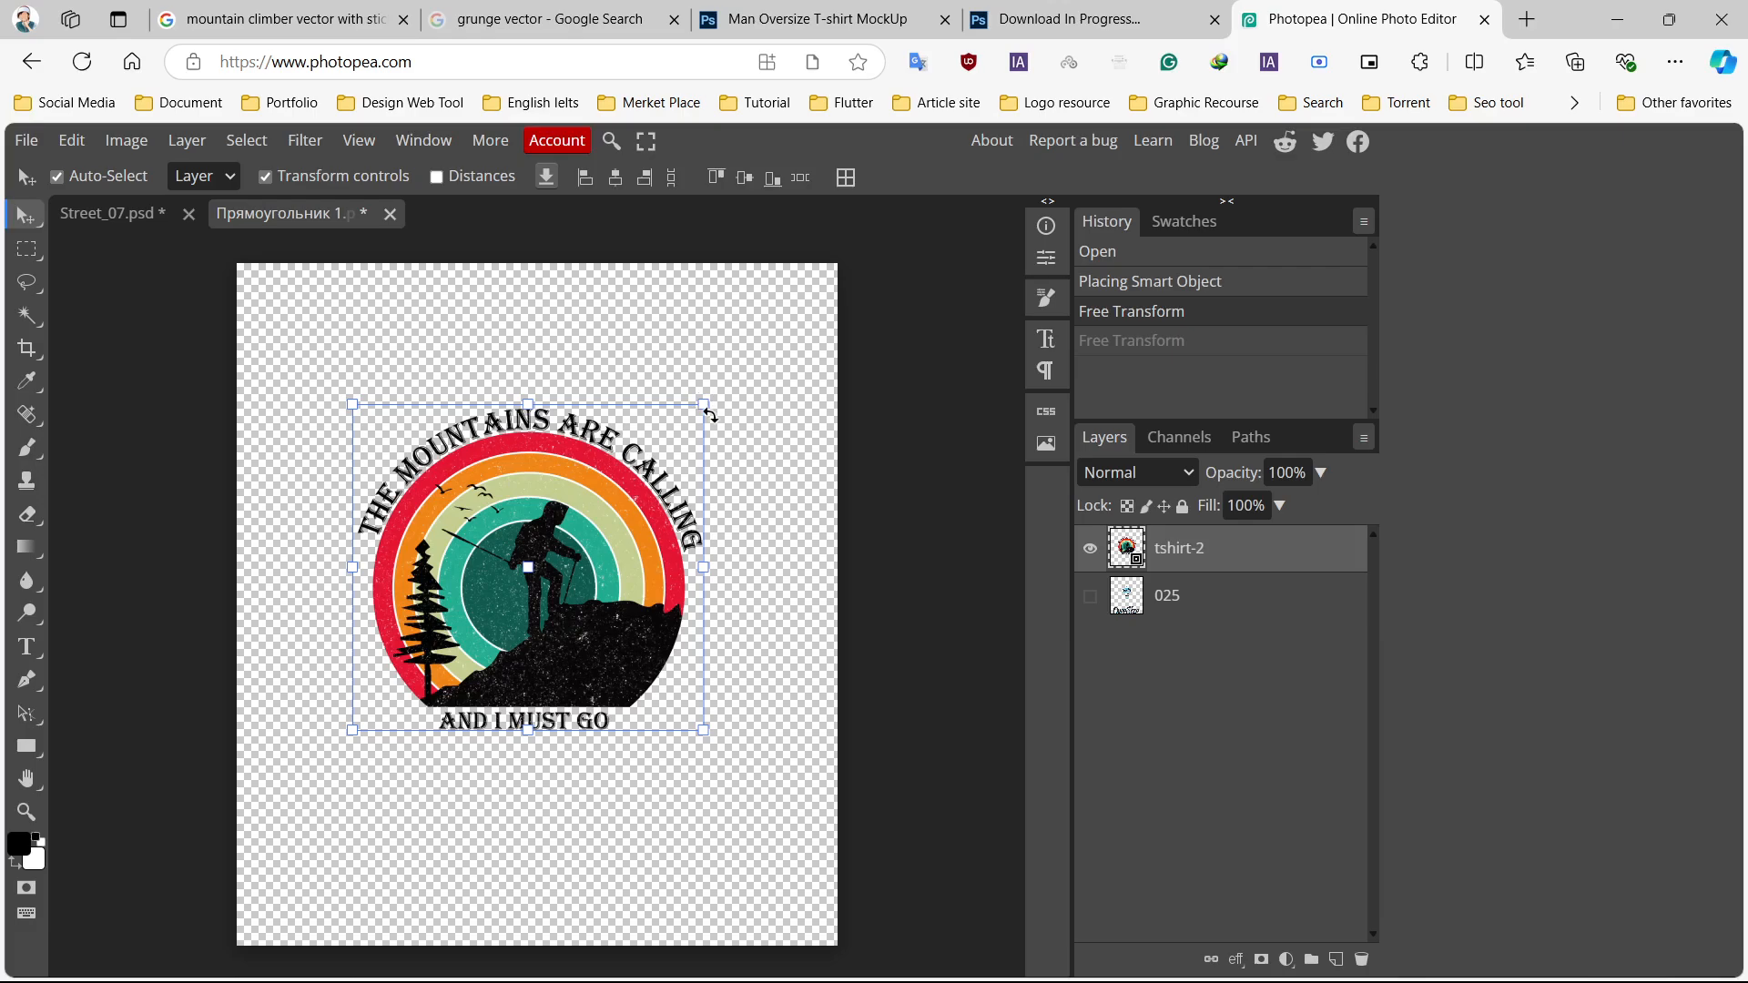
{"action": "left_click", "coordinate": [705, 405]}
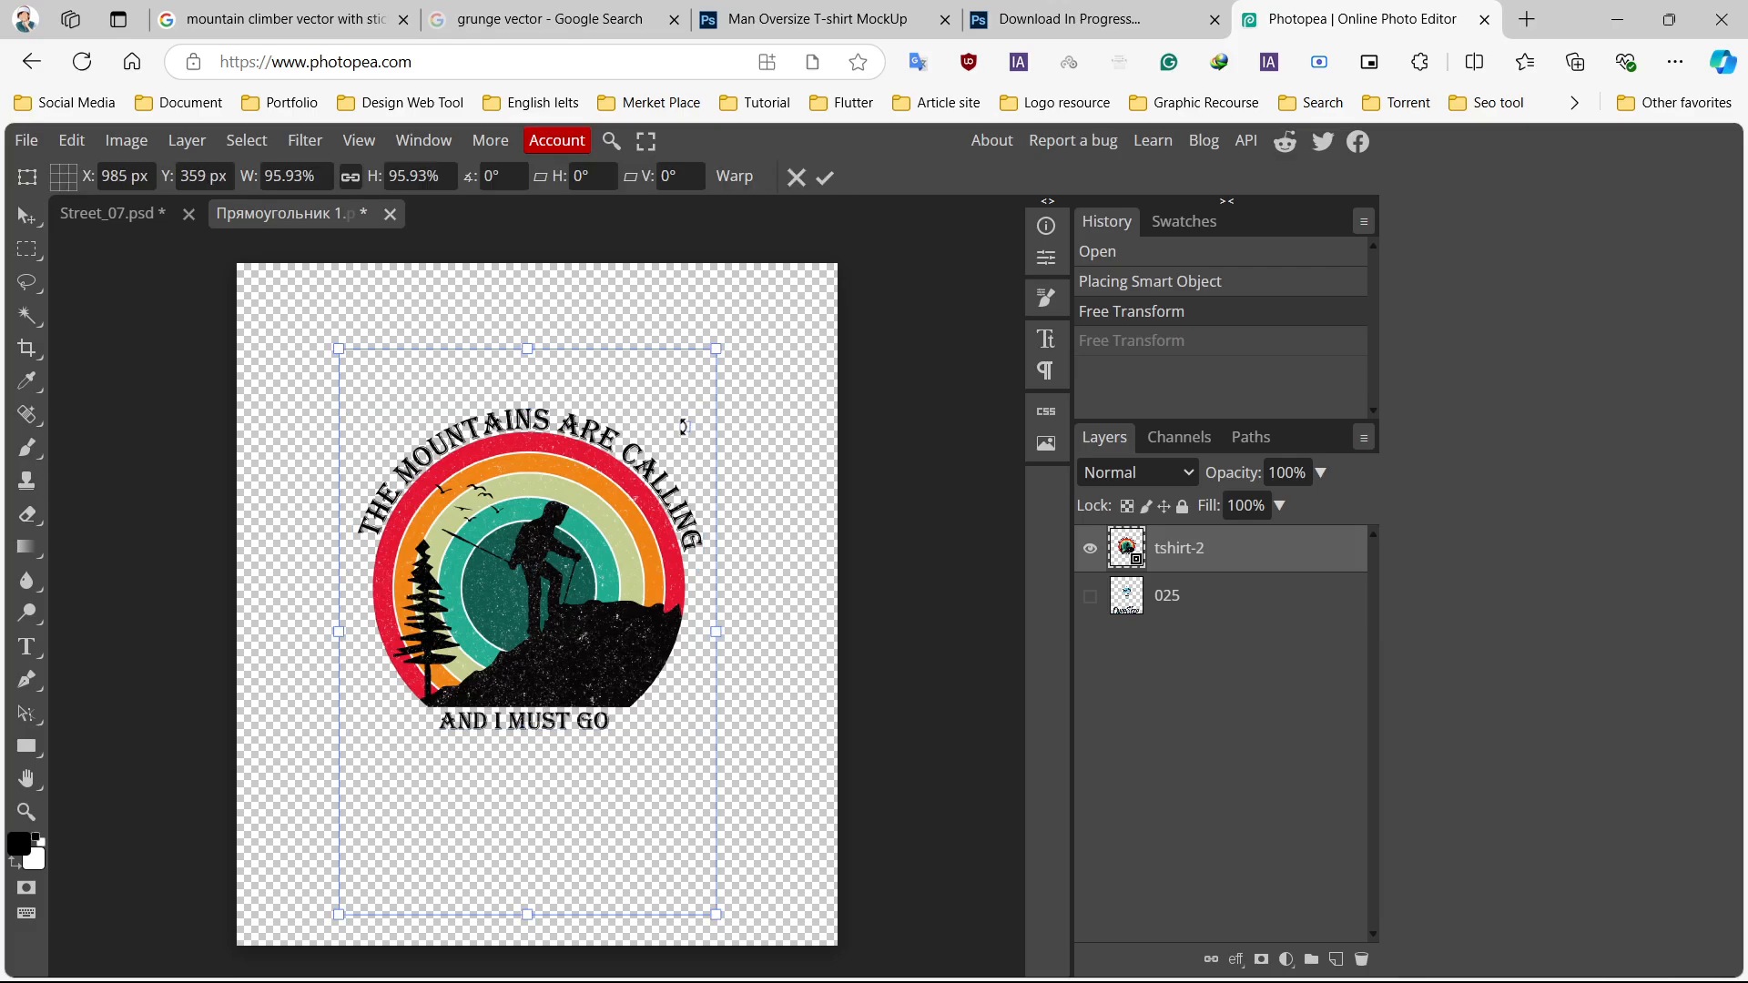
{"action": "key", "text": "Escape"}
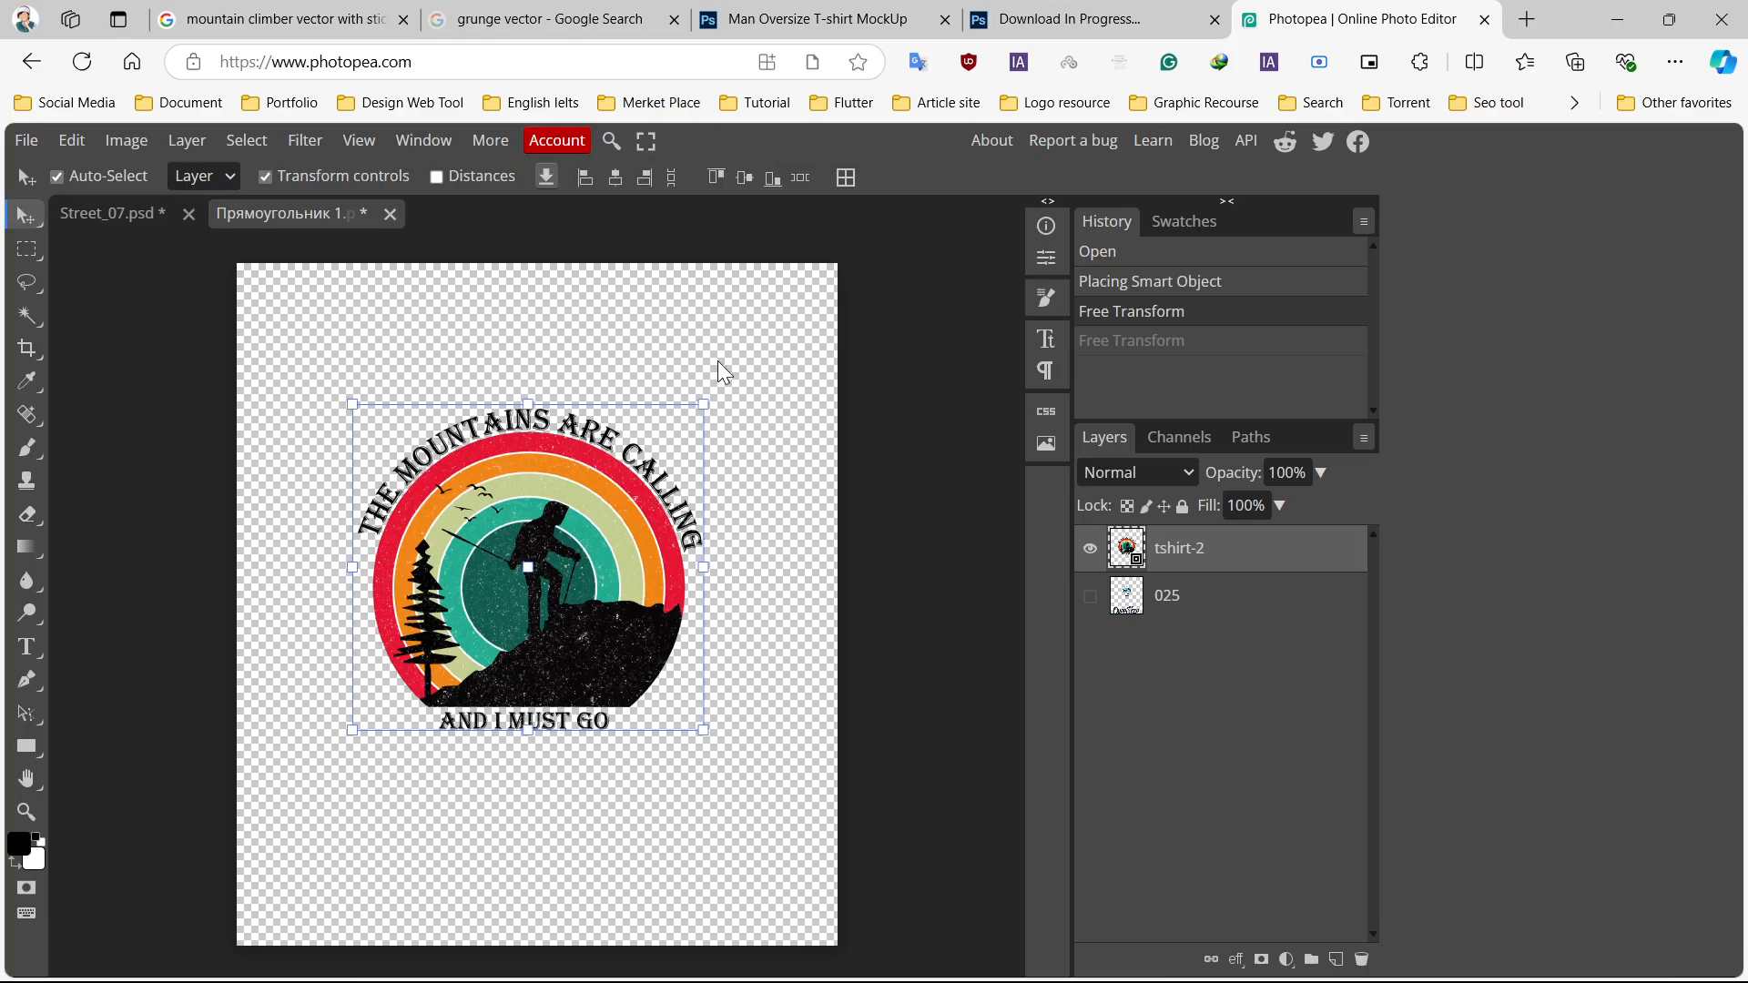
- Scale the tshirt-2 artwork down proportionally about its centre to about 86%
{"action": "left_click", "coordinate": [707, 401]}
{"action": "mouse_move", "coordinate": [708, 402]}
{"action": "left_mouse_down"}
{"action": "mouse_move", "coordinate": [707, 361]}
{"action": "mouse_move", "coordinate": [654, 405]}
{"action": "mouse_move", "coordinate": [755, 293]}
{"action": "mouse_move", "coordinate": [702, 369]}
{"action": "left_mouse_up"}
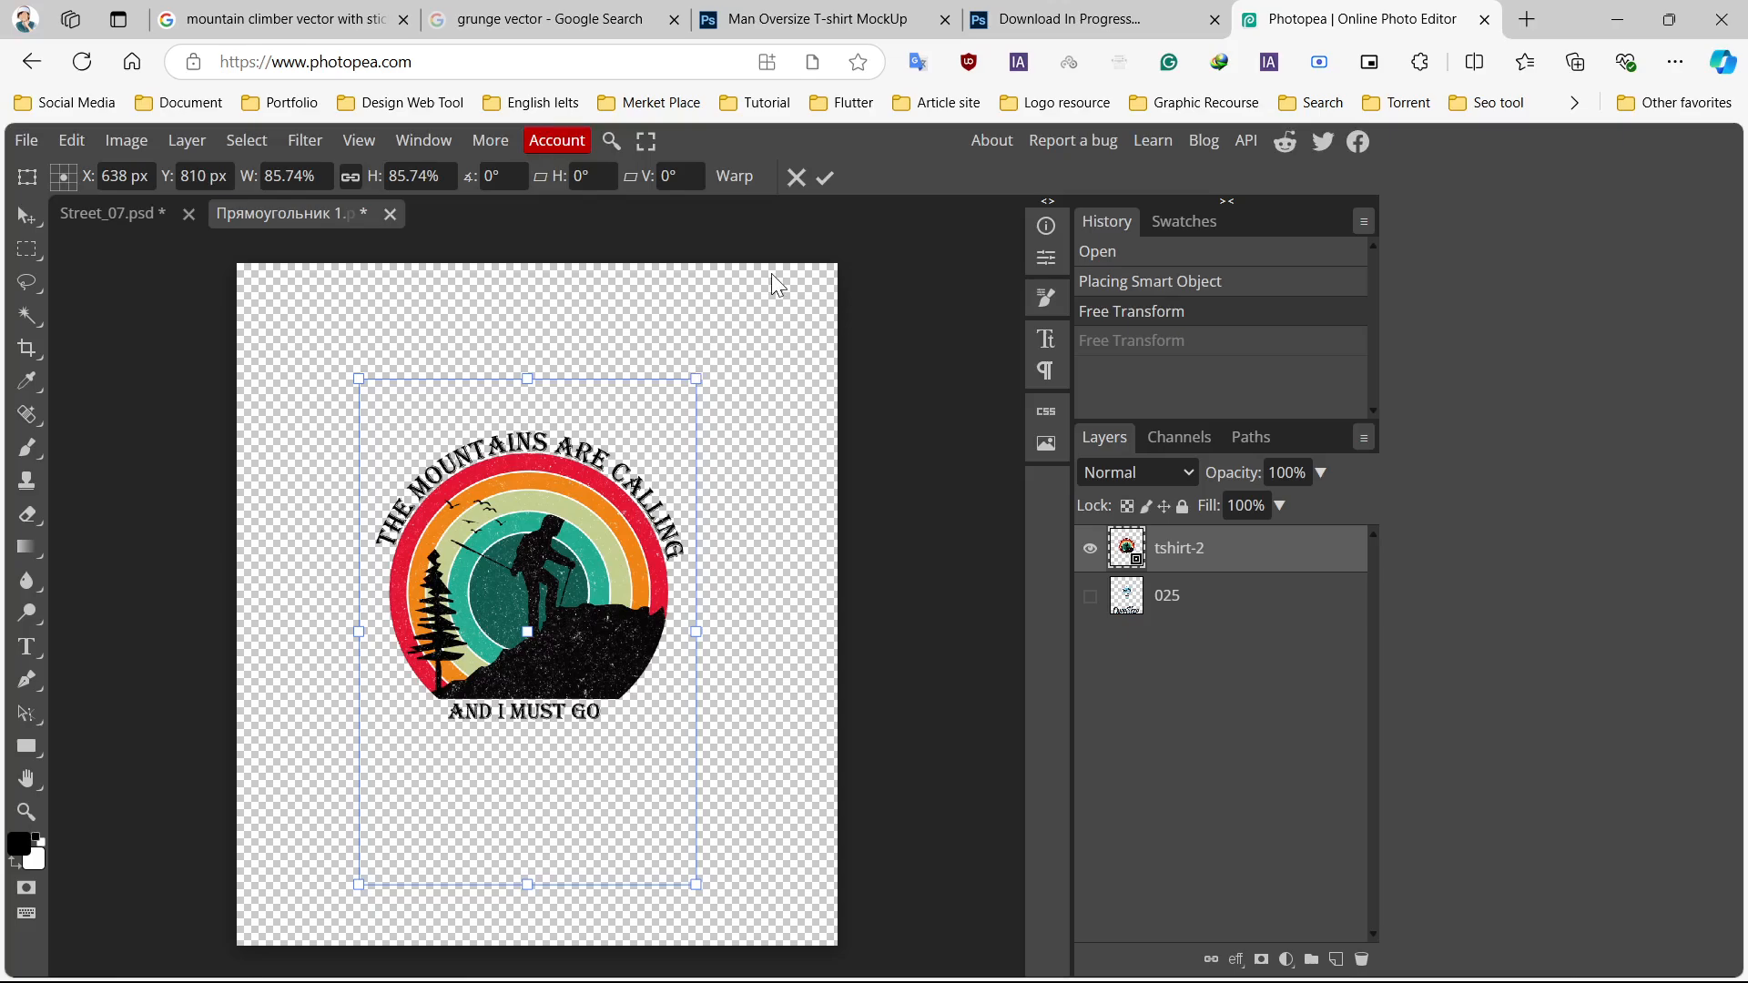
{"action": "left_click", "coordinate": [822, 180]}
- Save the smart object and return to Street_07.psd to check the hiker design on the model's shirt
{"action": "left_click", "coordinate": [25, 141]}
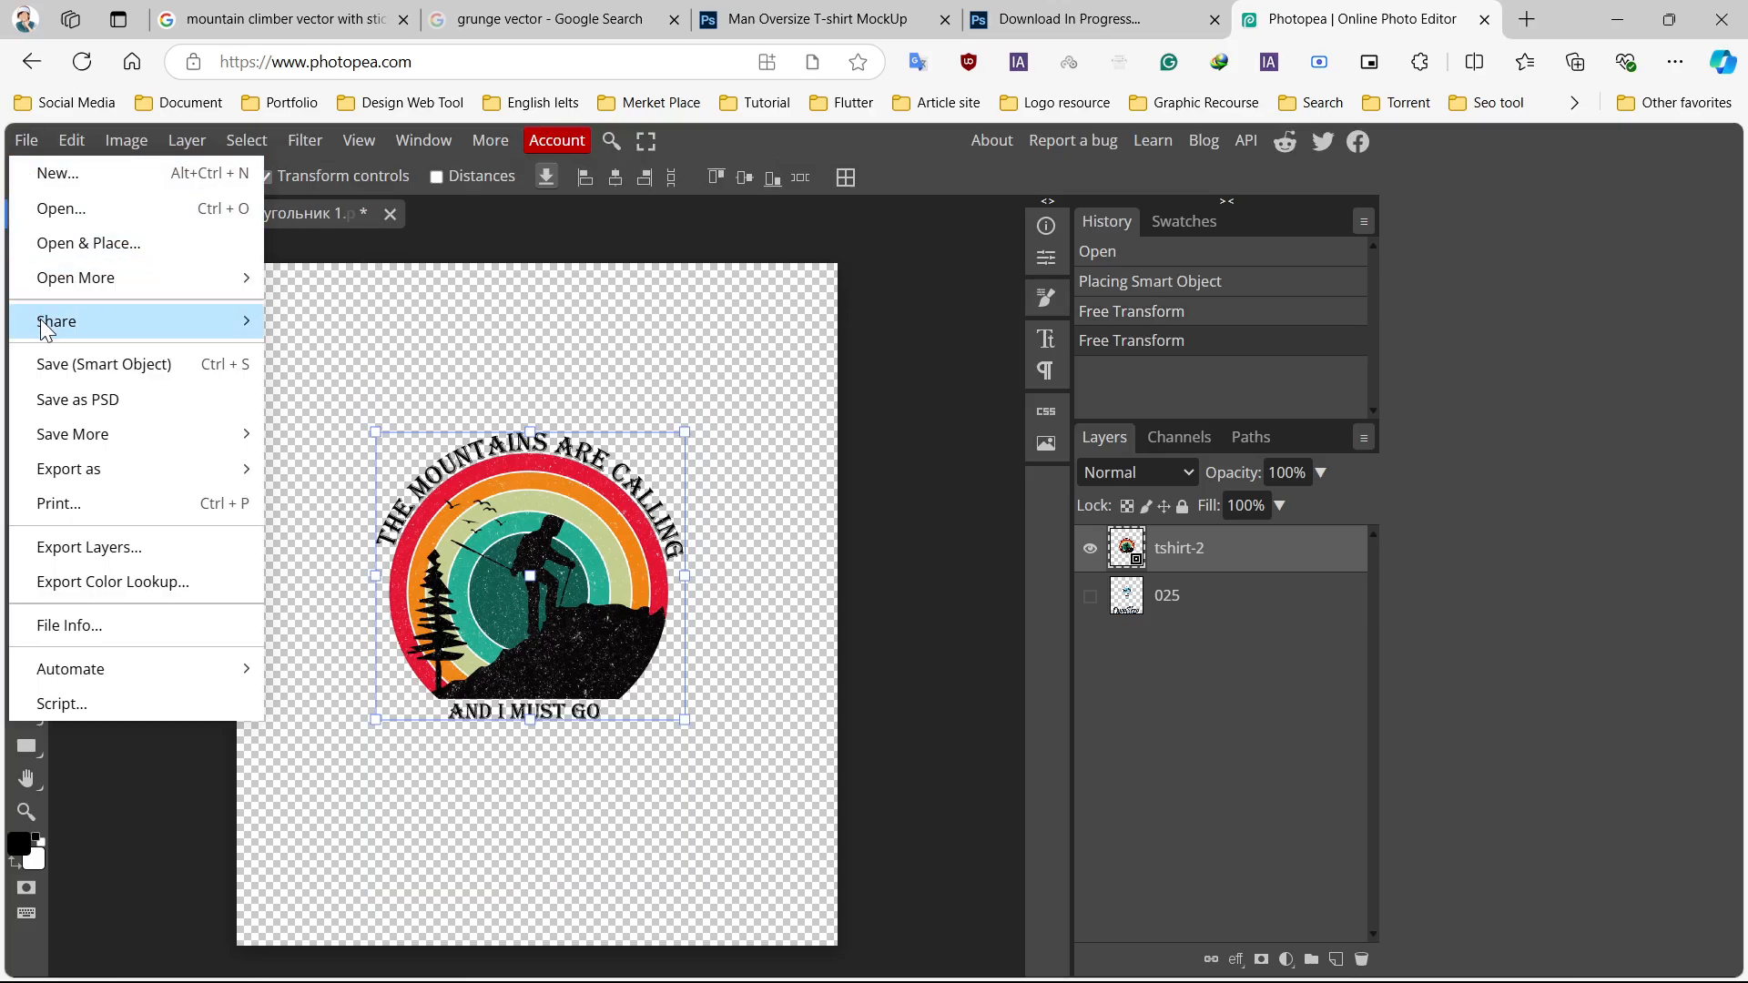
{"action": "left_click", "coordinate": [116, 368]}
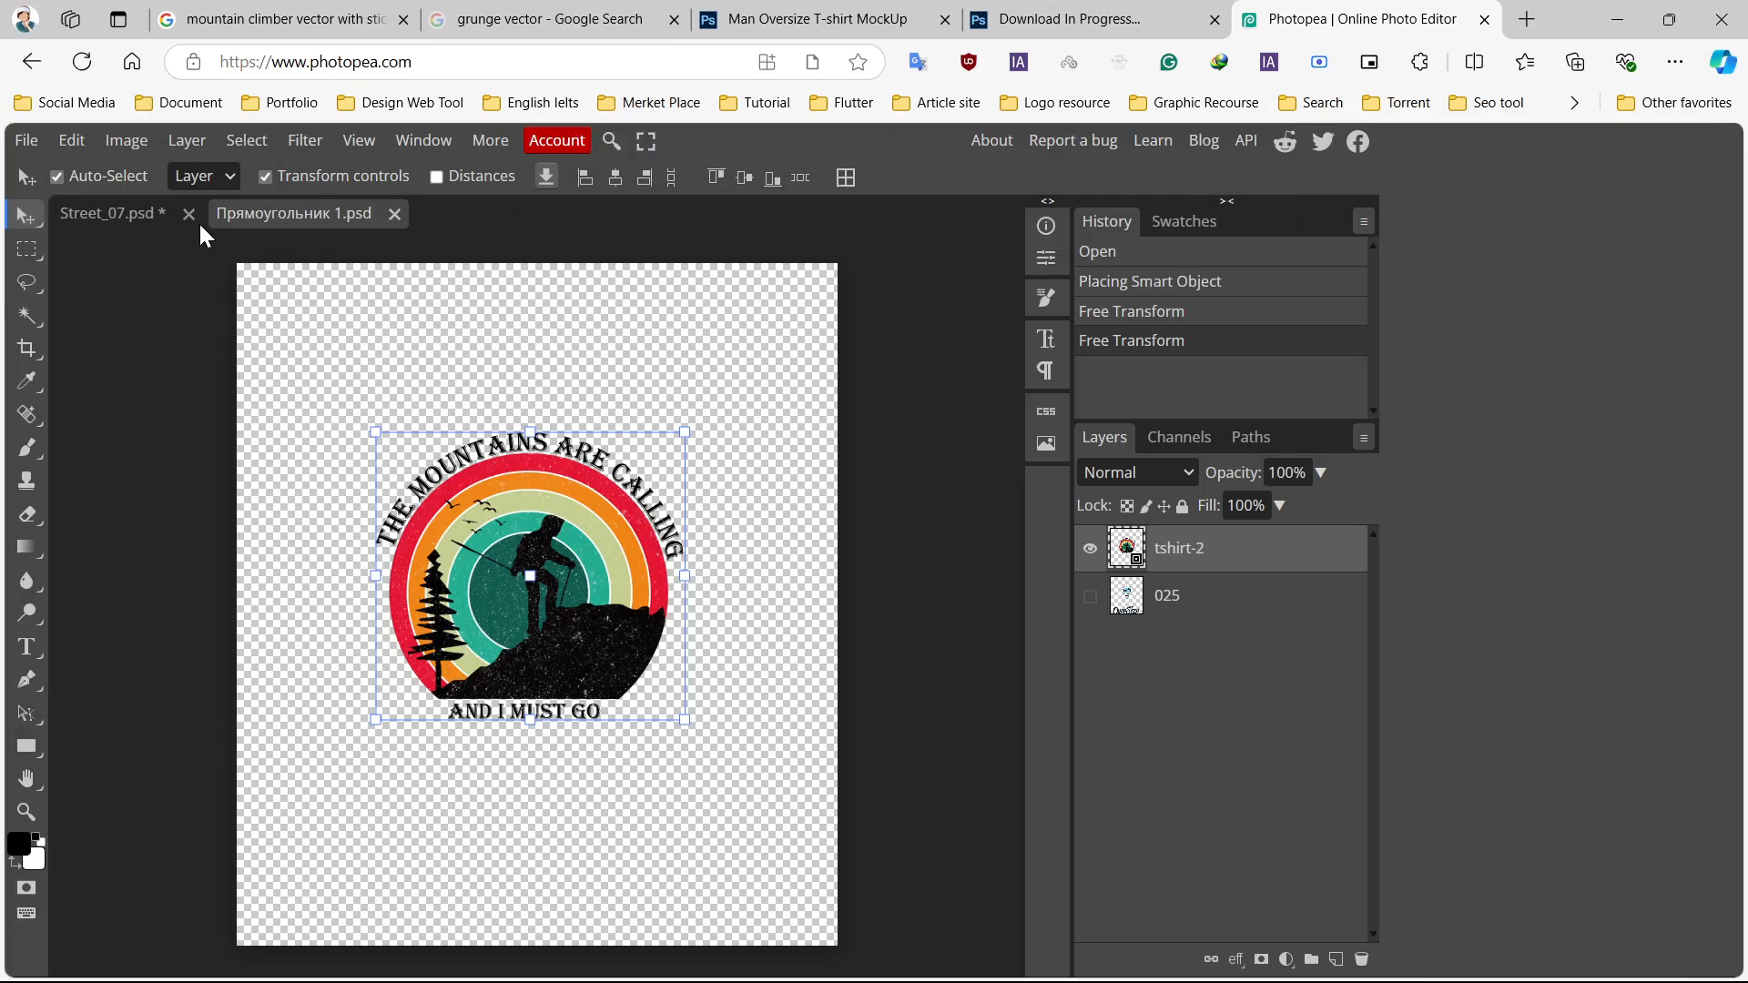
{"action": "left_click", "coordinate": [72, 209]}
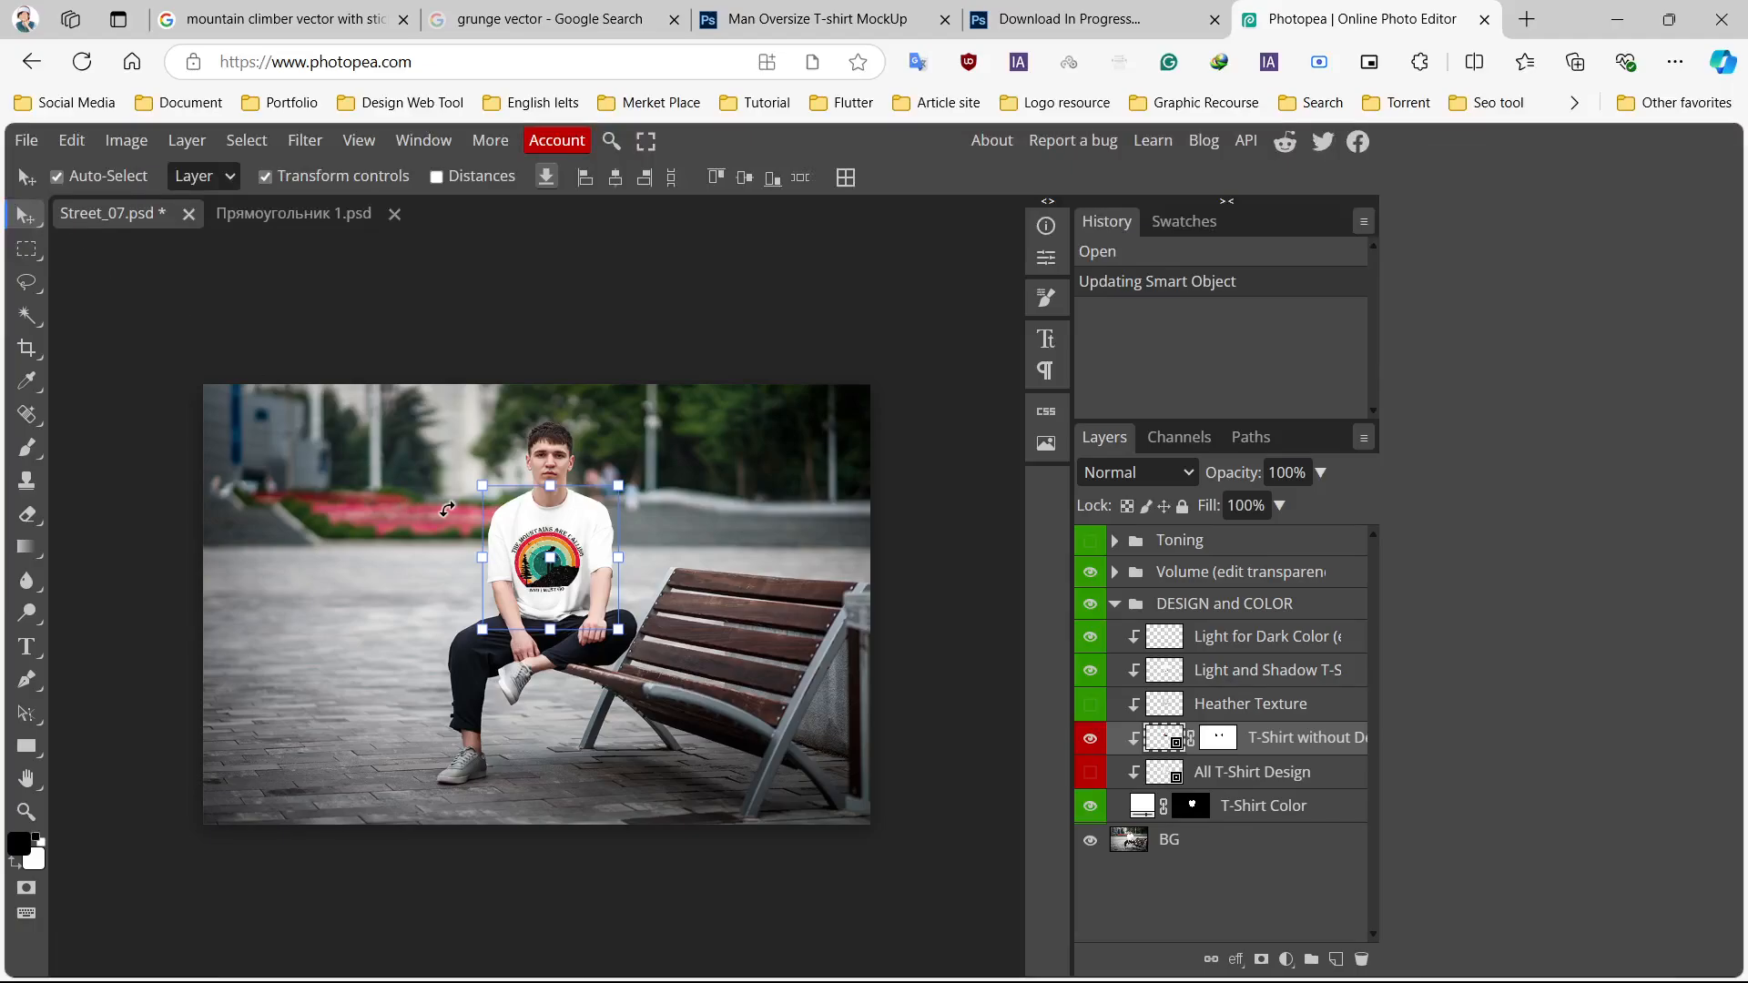
{"action": "scroll", "coordinate": [565, 550], "scroll_direction": "up", "scroll_amount": 5}
{"action": "scroll", "coordinate": [565, 550], "scroll_direction": "up", "scroll_amount": 2}
{"action": "scroll", "coordinate": [565, 550], "scroll_direction": "down", "scroll_amount": 6}
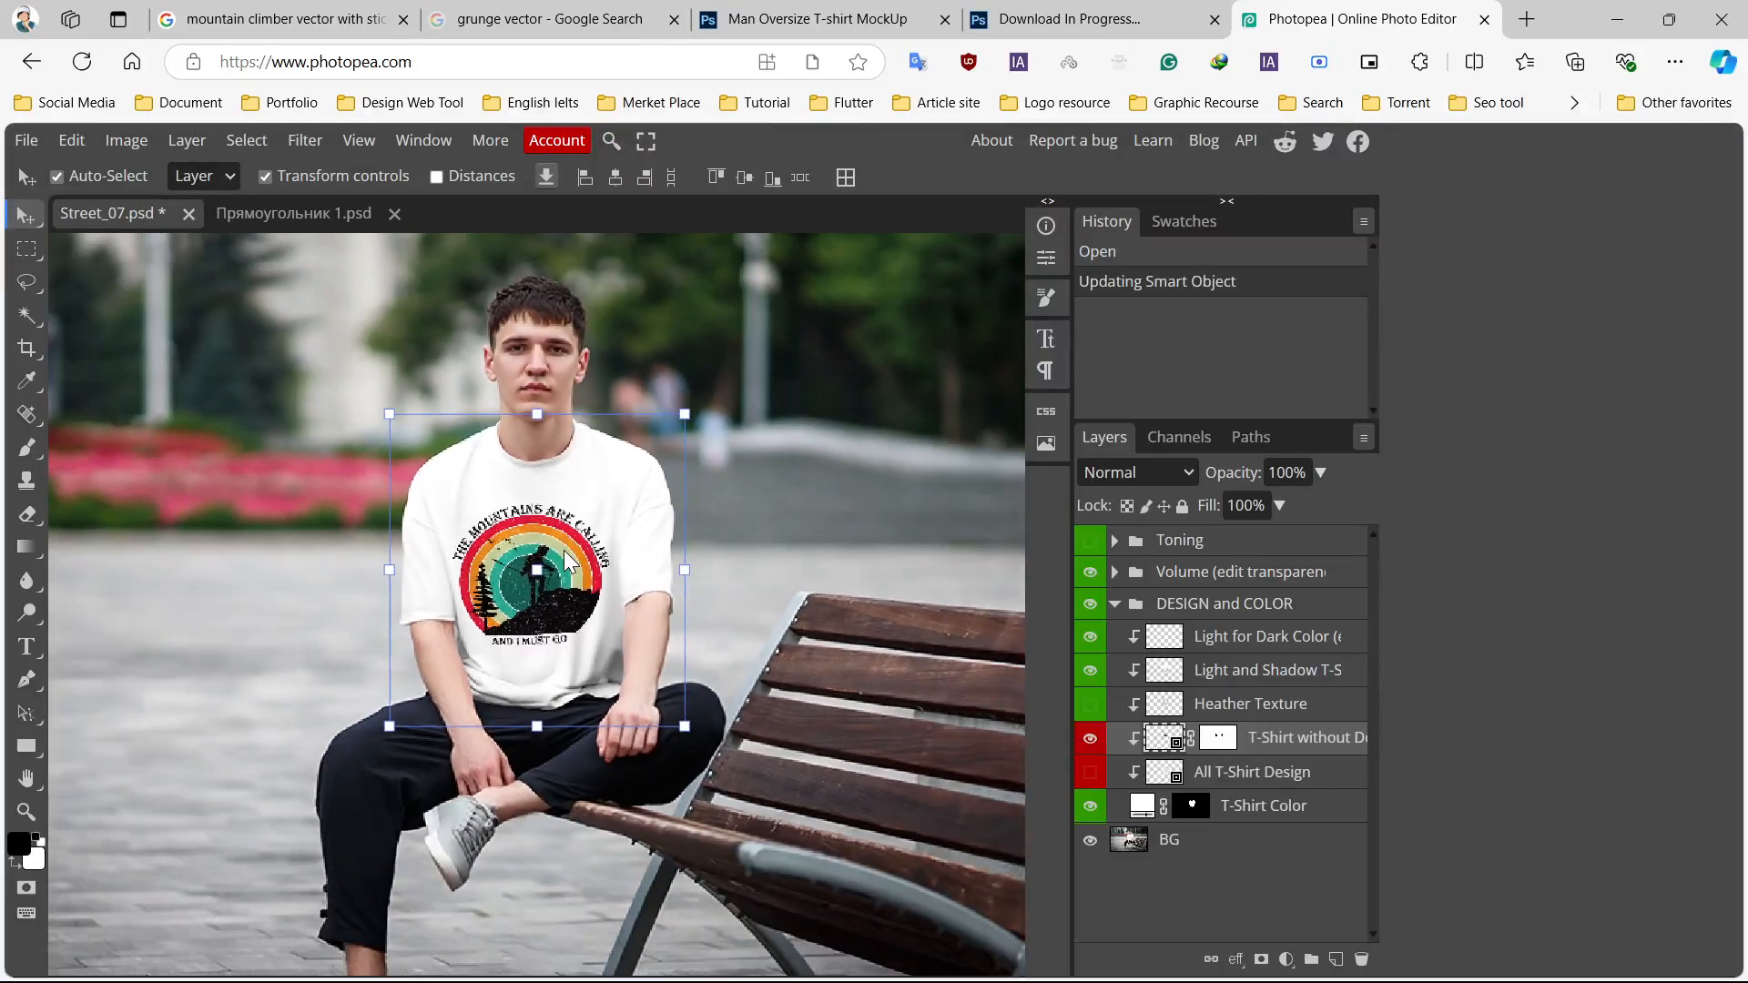
{"action": "scroll", "coordinate": [568, 560], "scroll_direction": "down", "scroll_amount": 3}
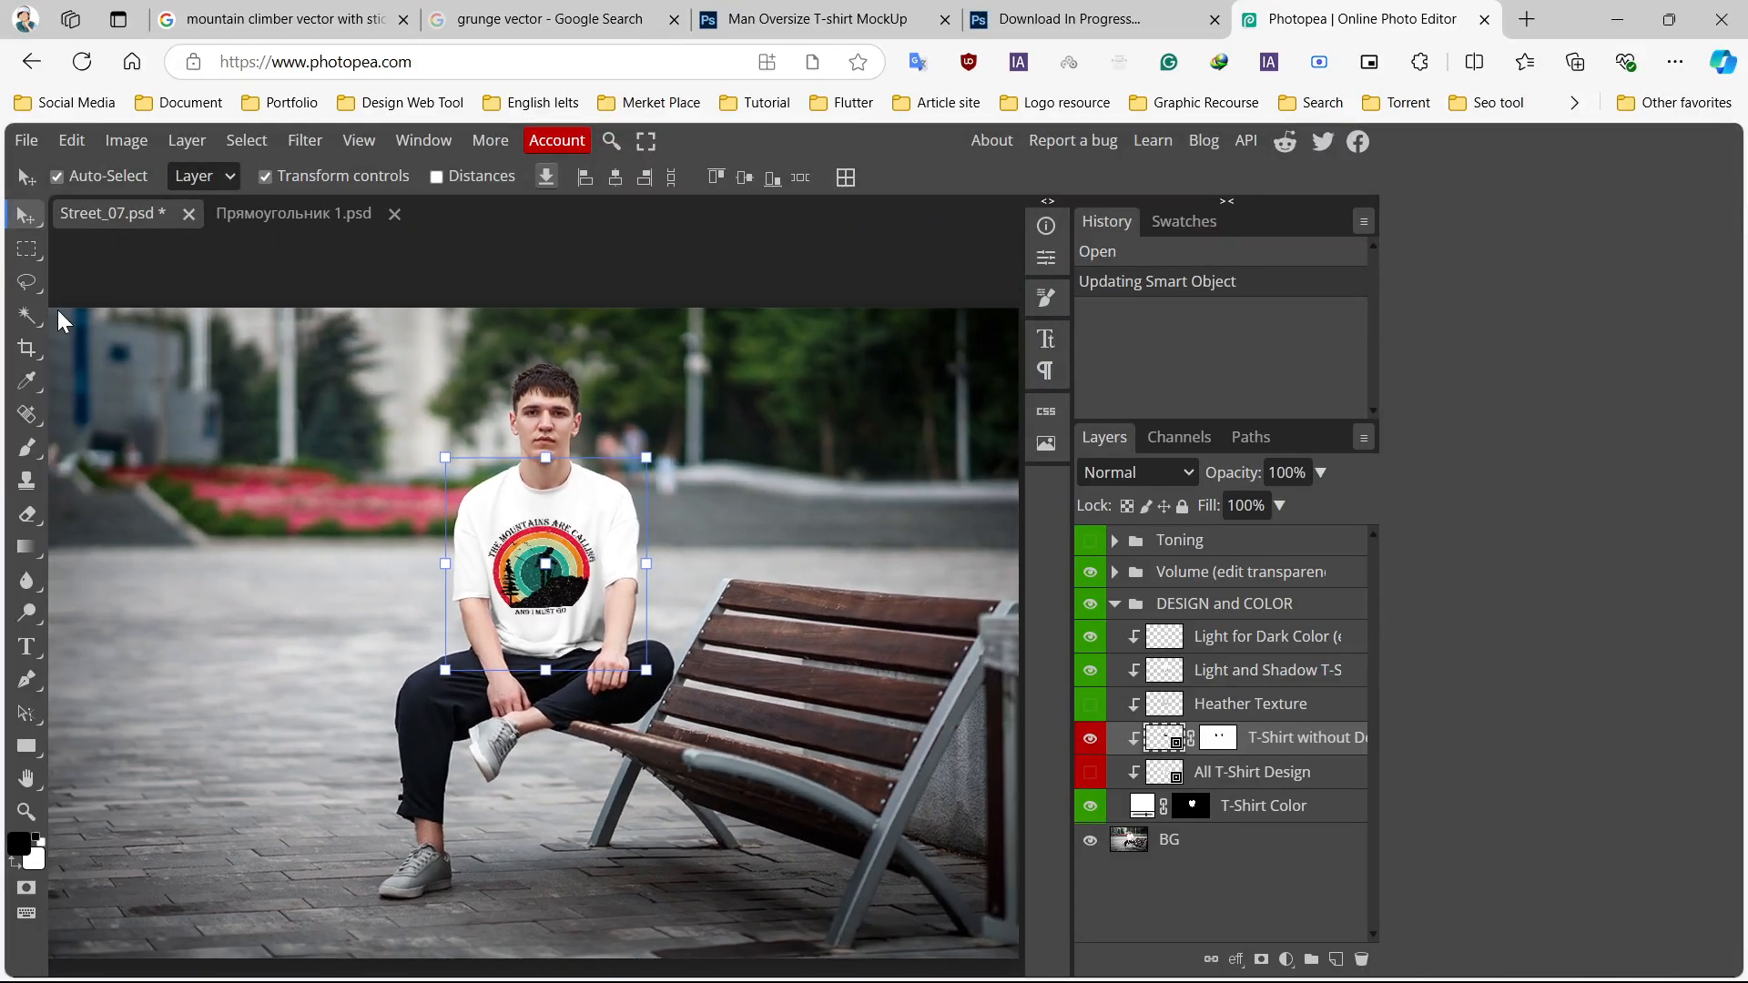
- Export the mockup as a JPG named Street_07 at 1100 x 726 px and 45% quality
{"action": "left_click", "coordinate": [28, 140]}
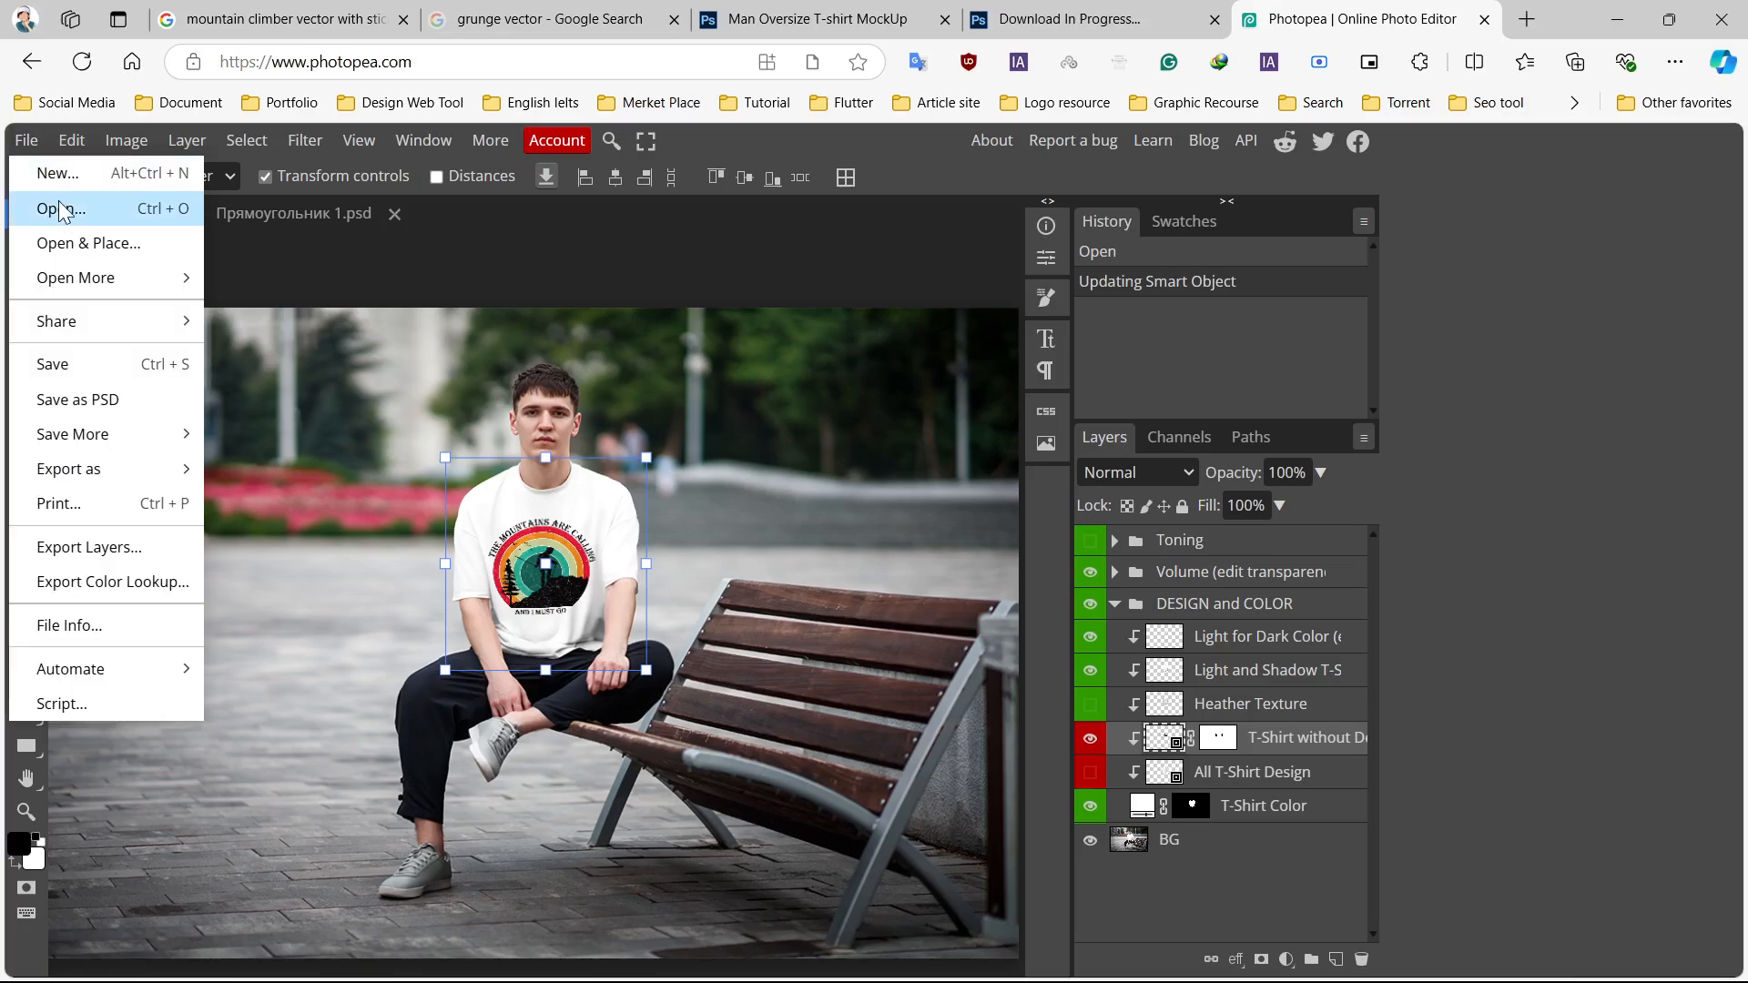
{"action": "mouse_move", "coordinate": [94, 464]}
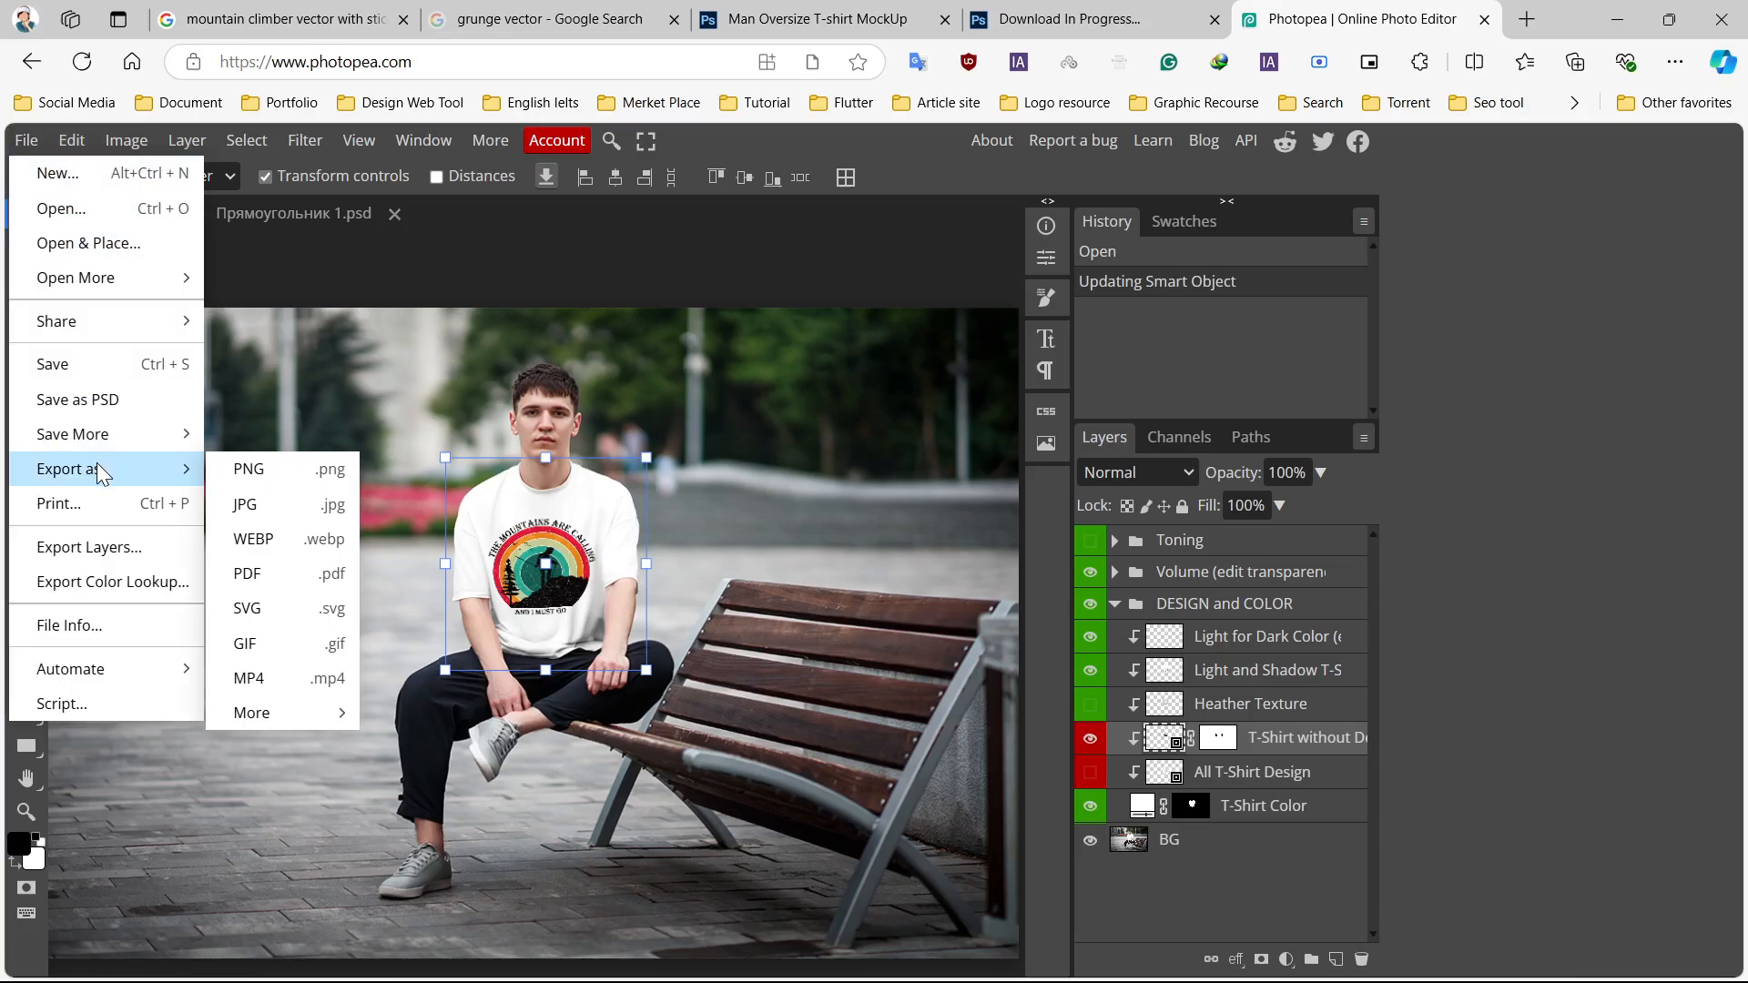
{"action": "left_click", "coordinate": [292, 503]}
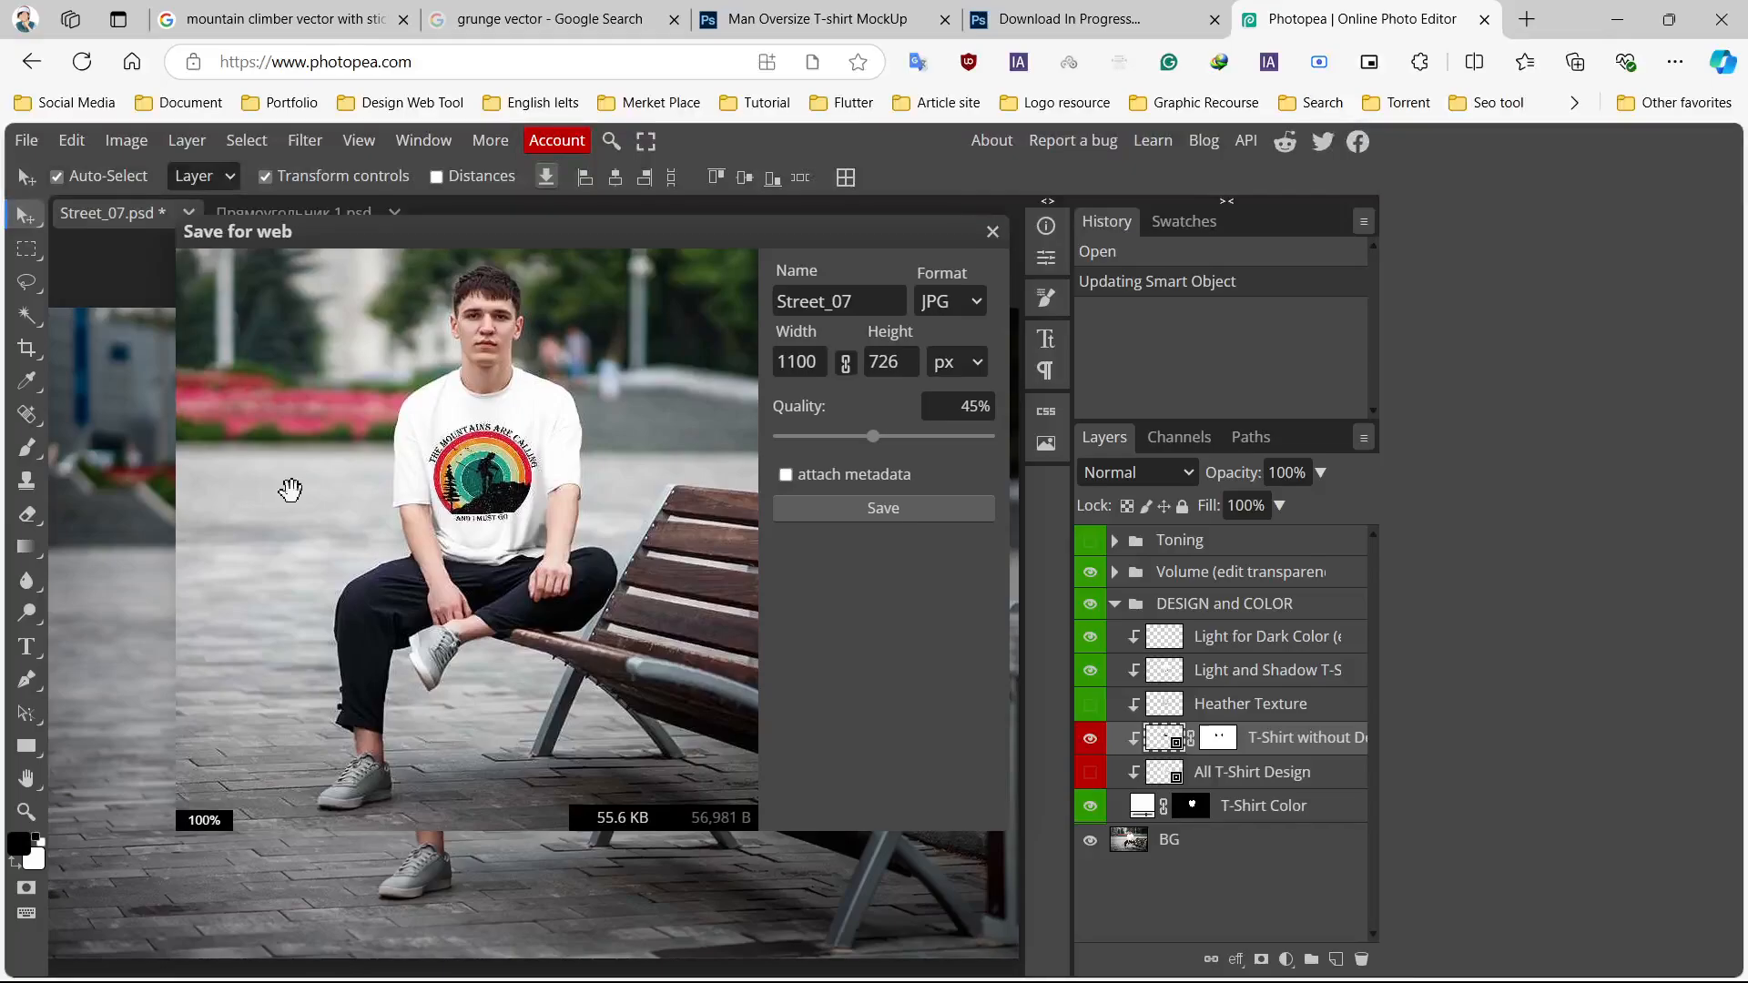
{"action": "left_click", "coordinate": [879, 510]}
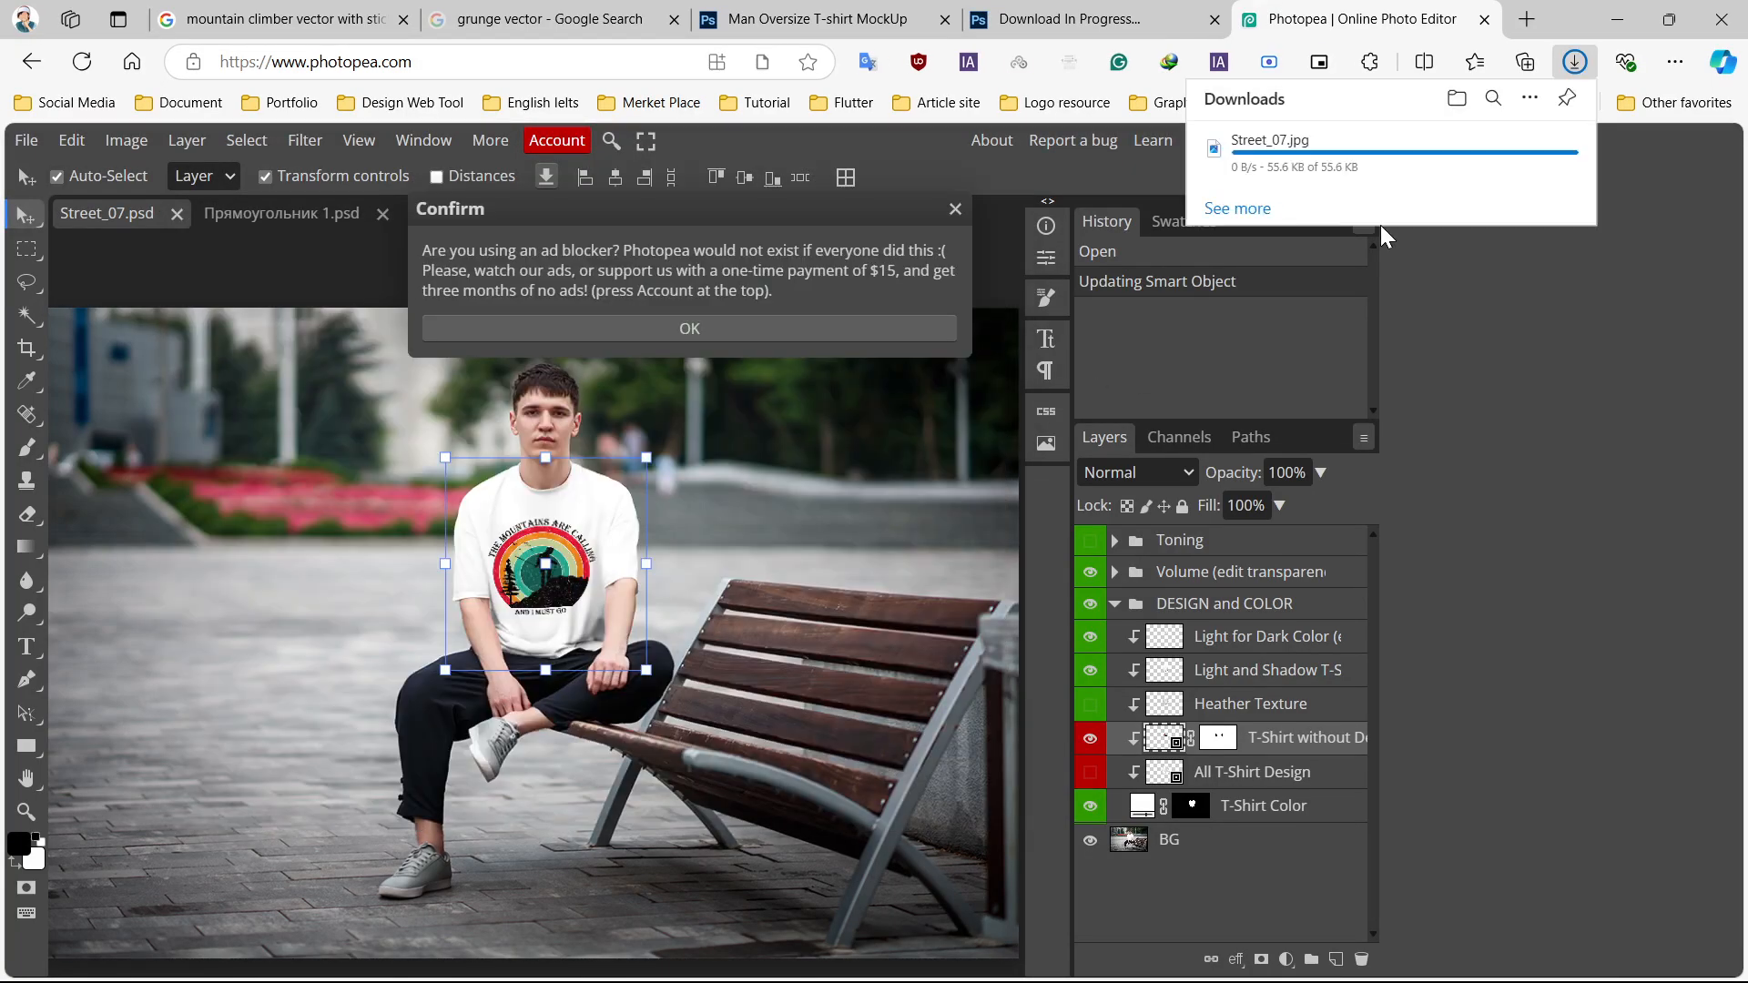
- Open the exported Street_07.jpg from its Downloads folder and examine the printed shirt design up close and in full view
{"action": "left_click", "coordinate": [1497, 149]}
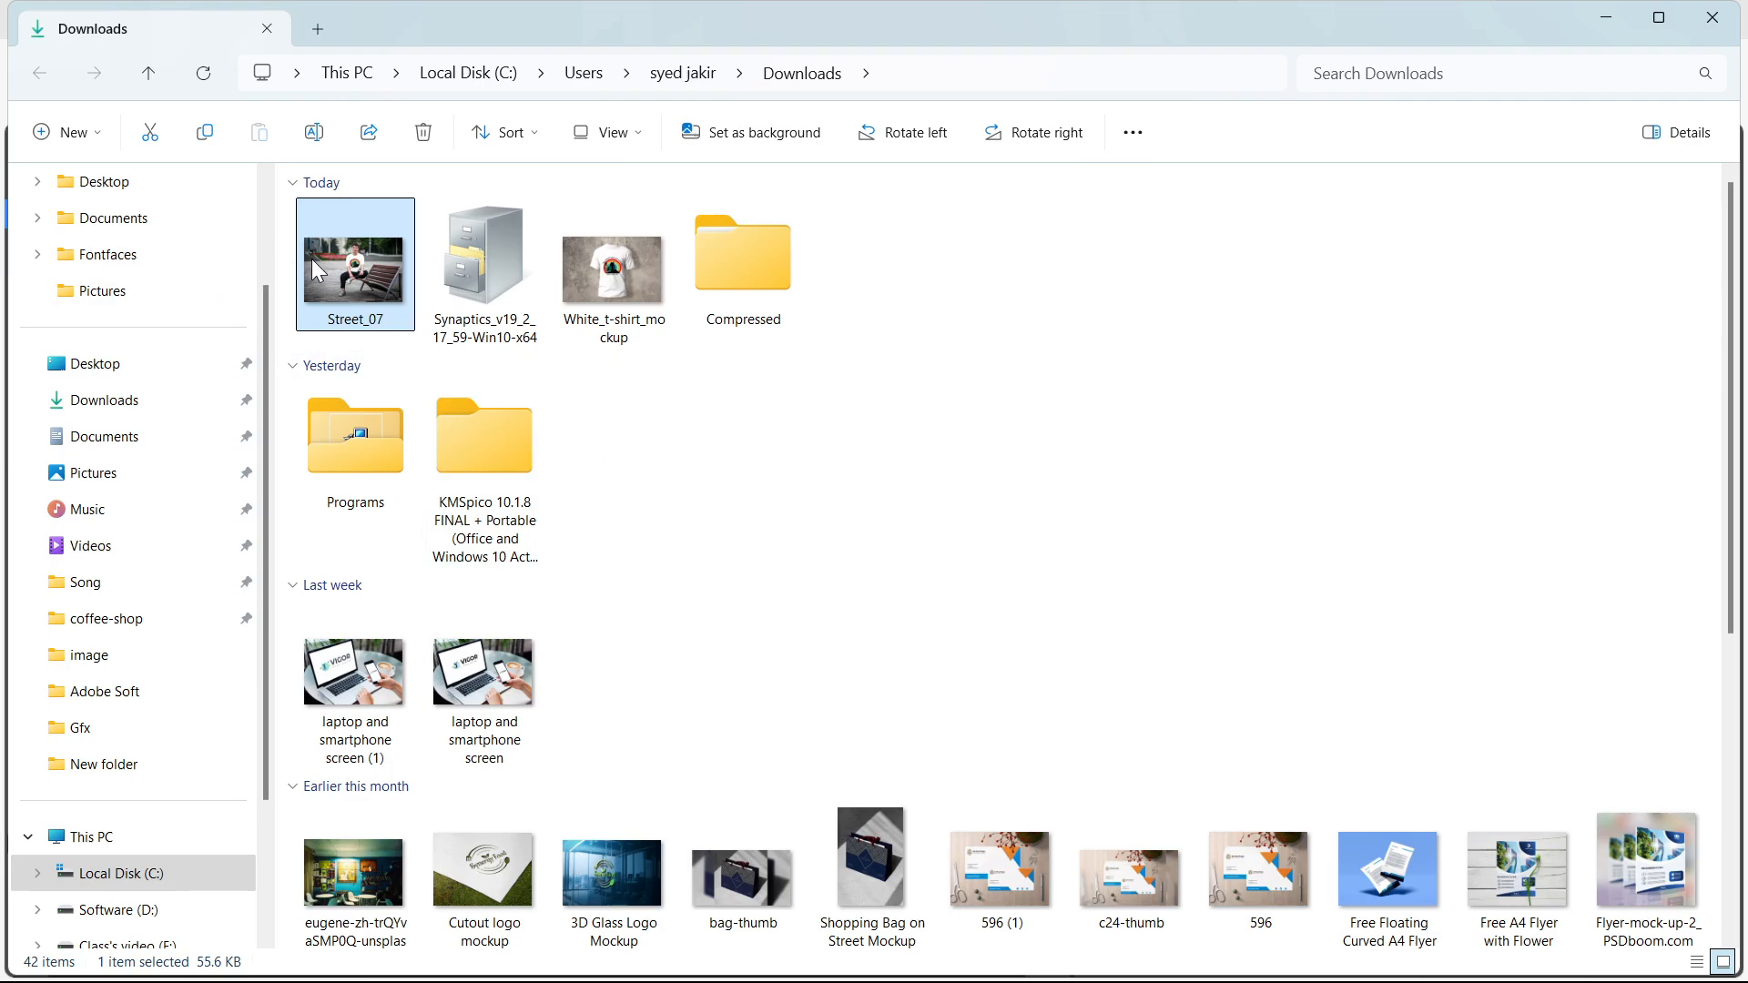
{"action": "key", "text": "Return"}
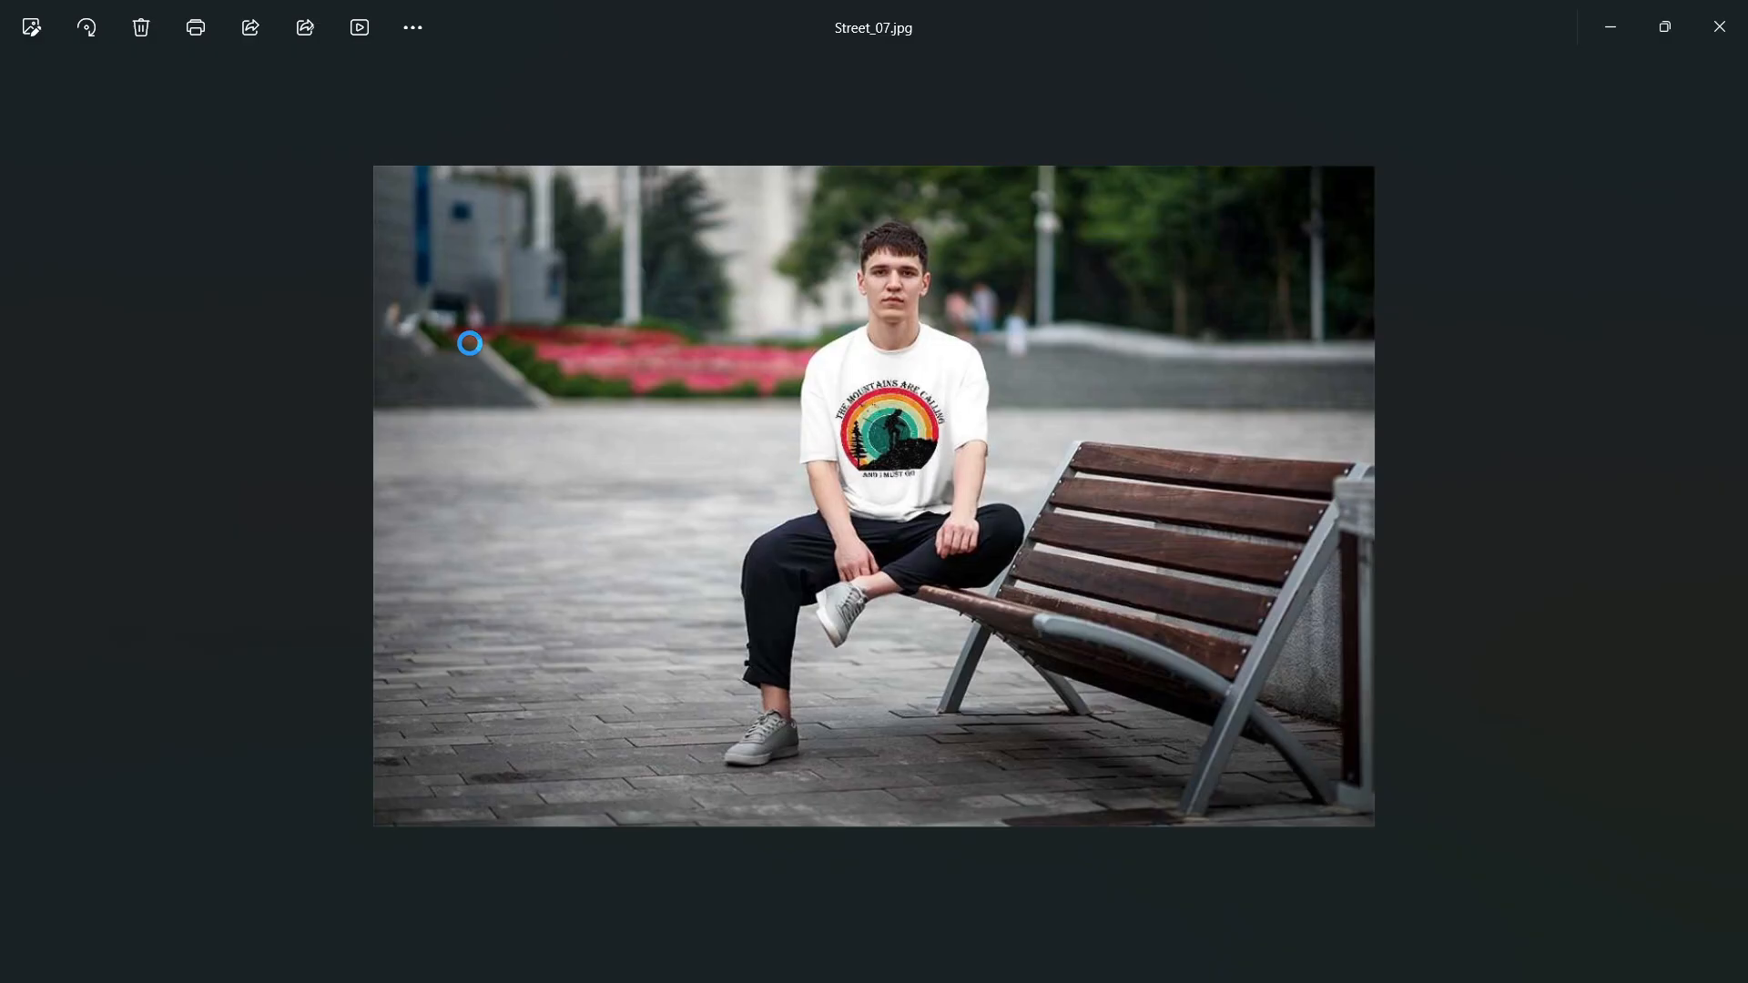
{"action": "scroll", "coordinate": [924, 392], "scroll_direction": "up", "scroll_amount": 5}
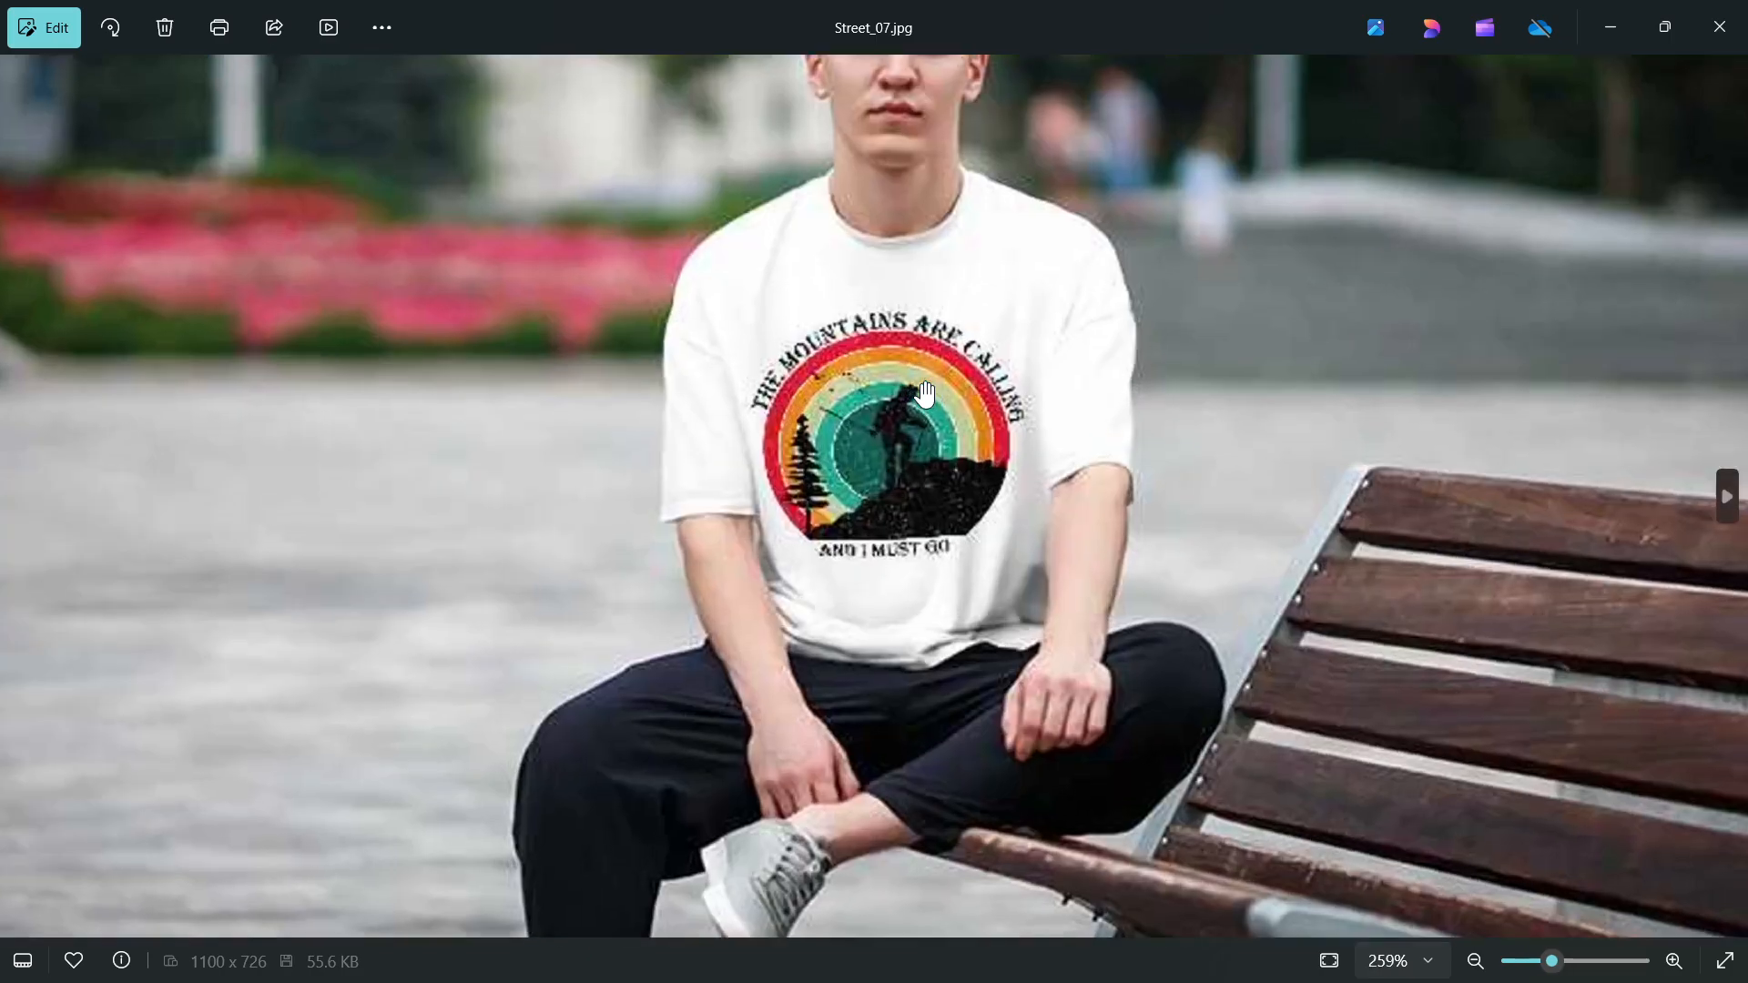
{"action": "scroll", "coordinate": [924, 391], "scroll_direction": "down", "scroll_amount": 5}
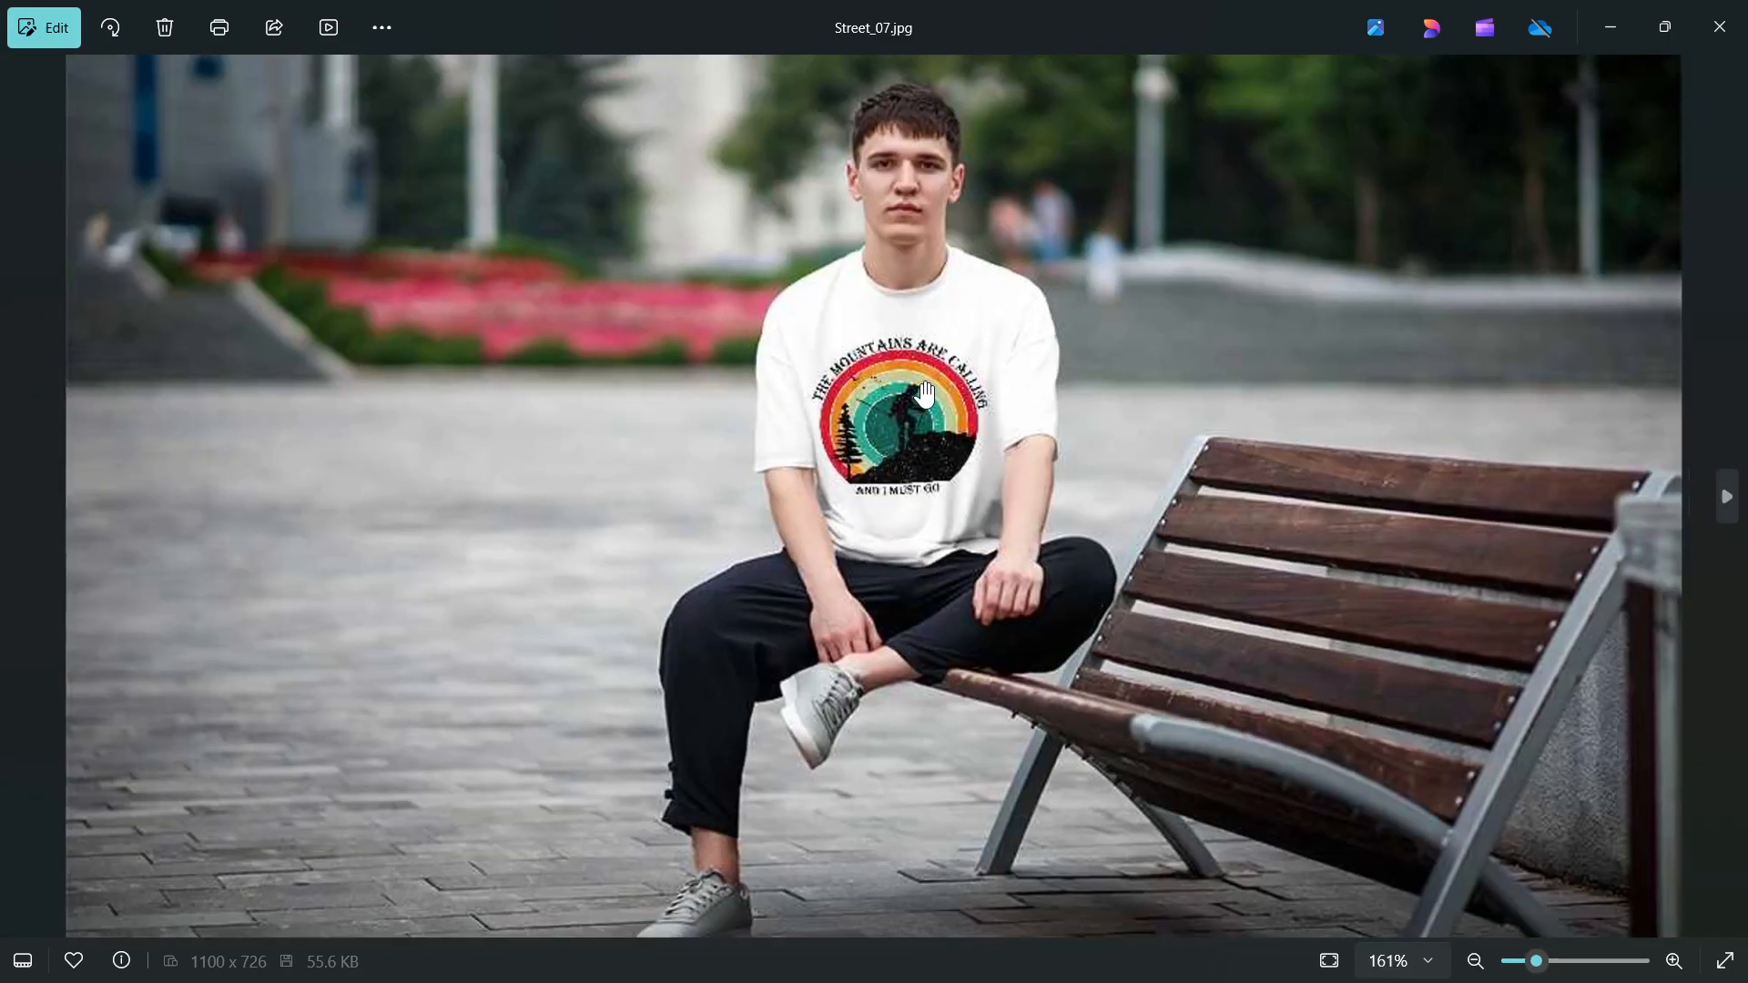
{"action": "scroll", "coordinate": [924, 391], "scroll_direction": "down", "scroll_amount": 1}
{"action": "scroll", "coordinate": [923, 392], "scroll_direction": "up", "scroll_amount": 5}
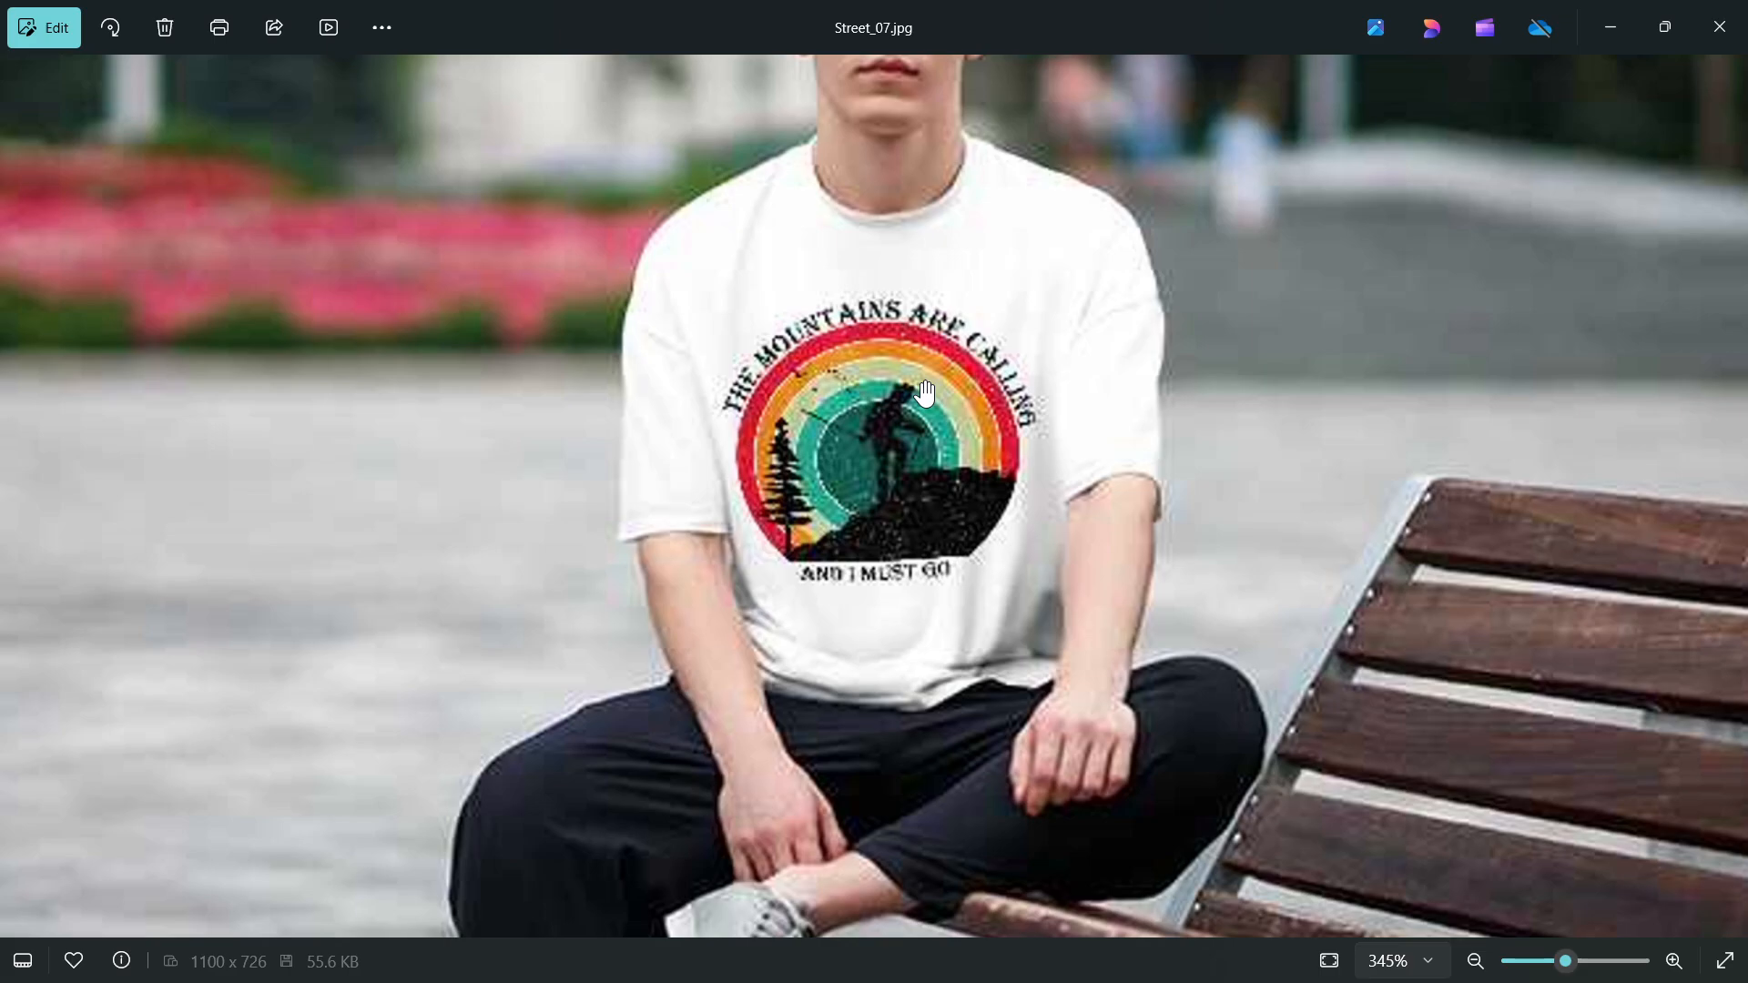
{"action": "scroll", "coordinate": [924, 391], "scroll_direction": "down", "scroll_amount": 5}
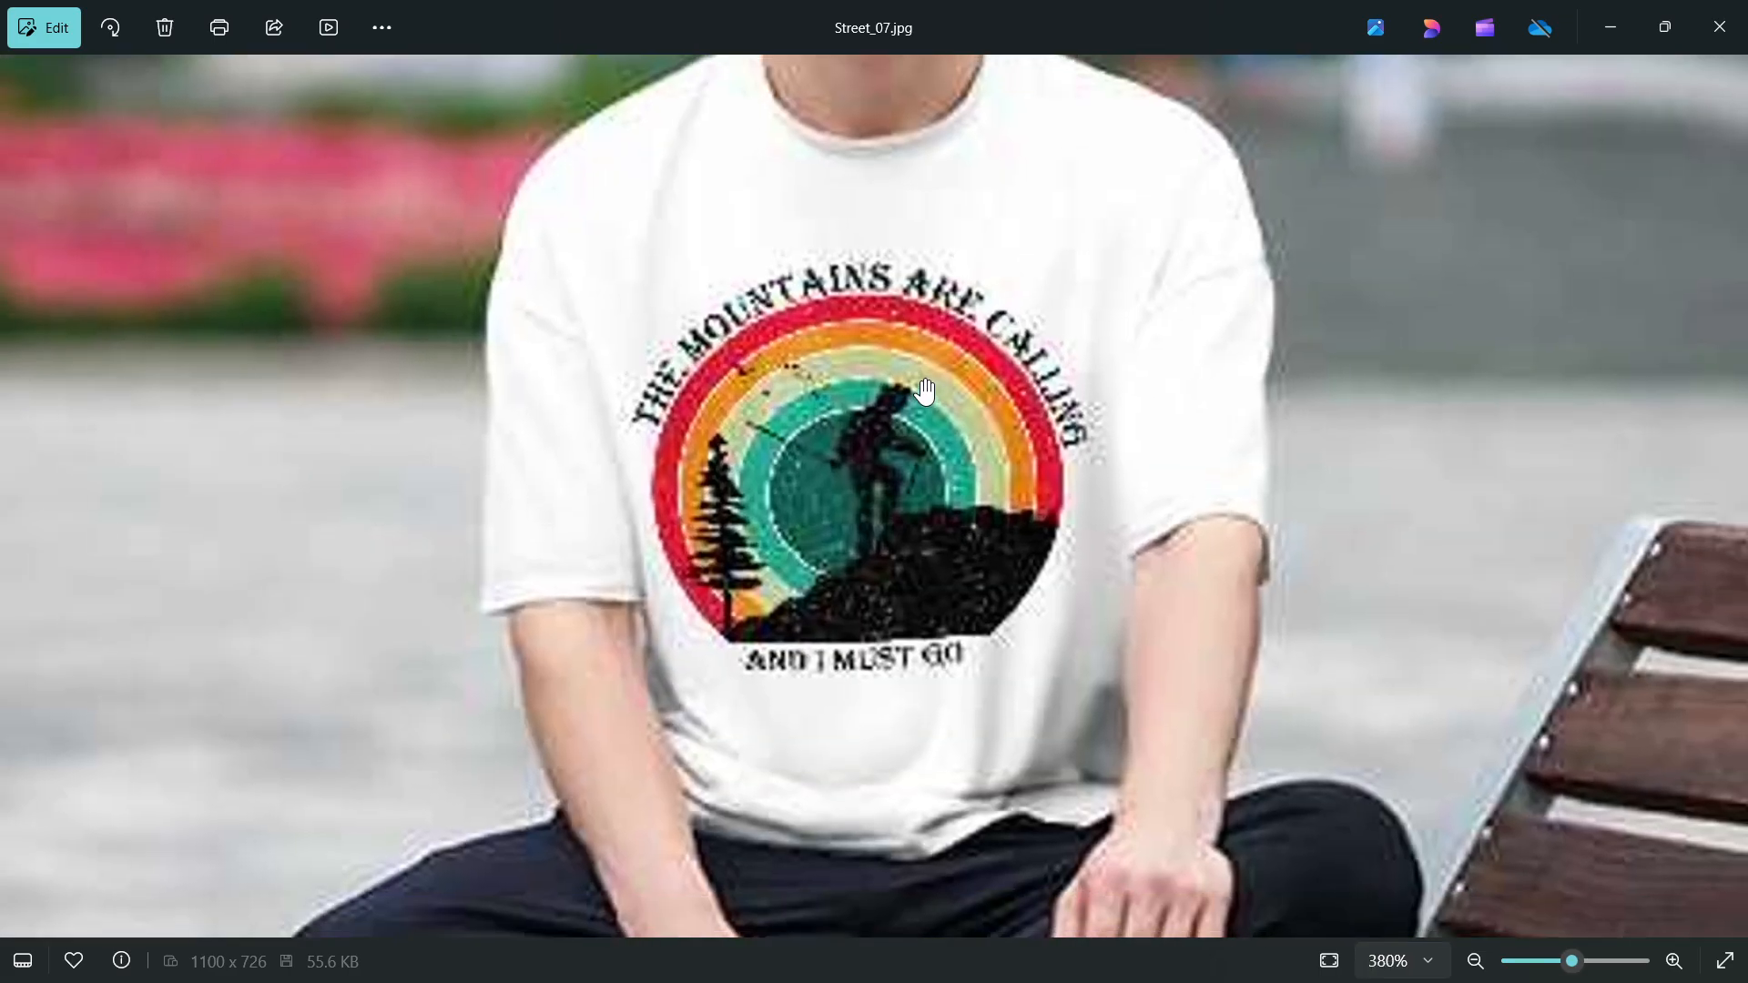
{"action": "scroll", "coordinate": [922, 394], "scroll_direction": "down", "scroll_amount": 2}
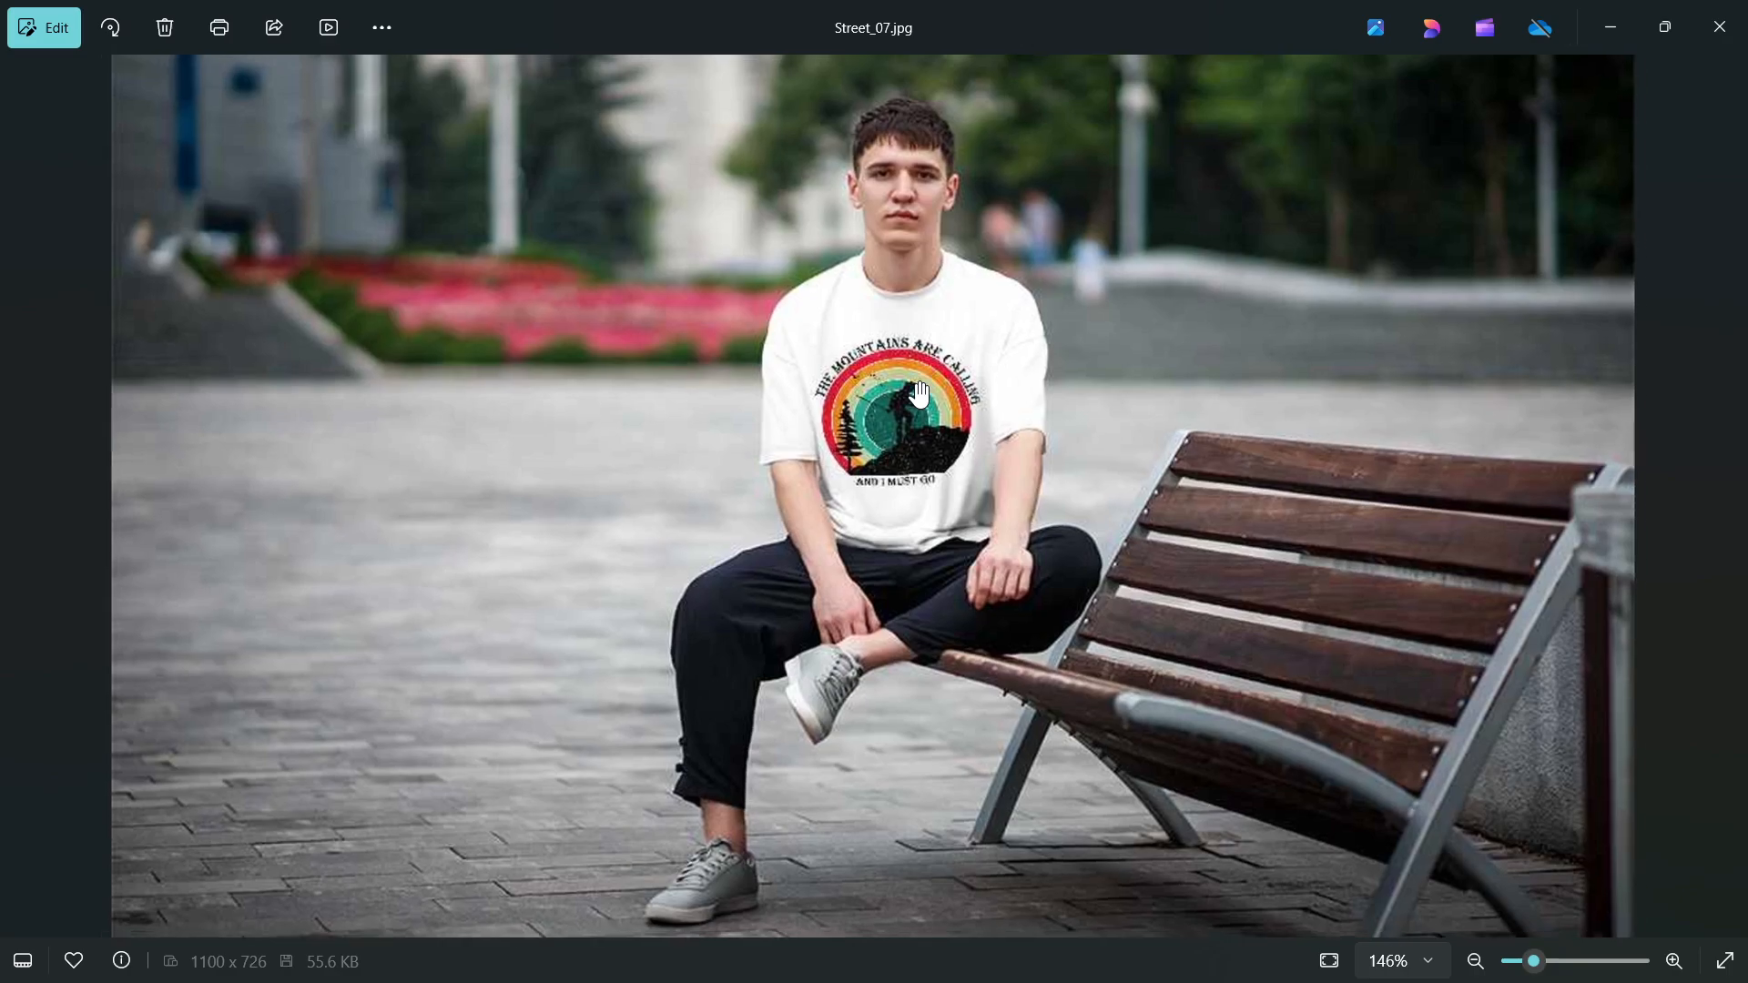
{"action": "scroll", "coordinate": [526, 487], "scroll_direction": "down", "scroll_amount": 1}
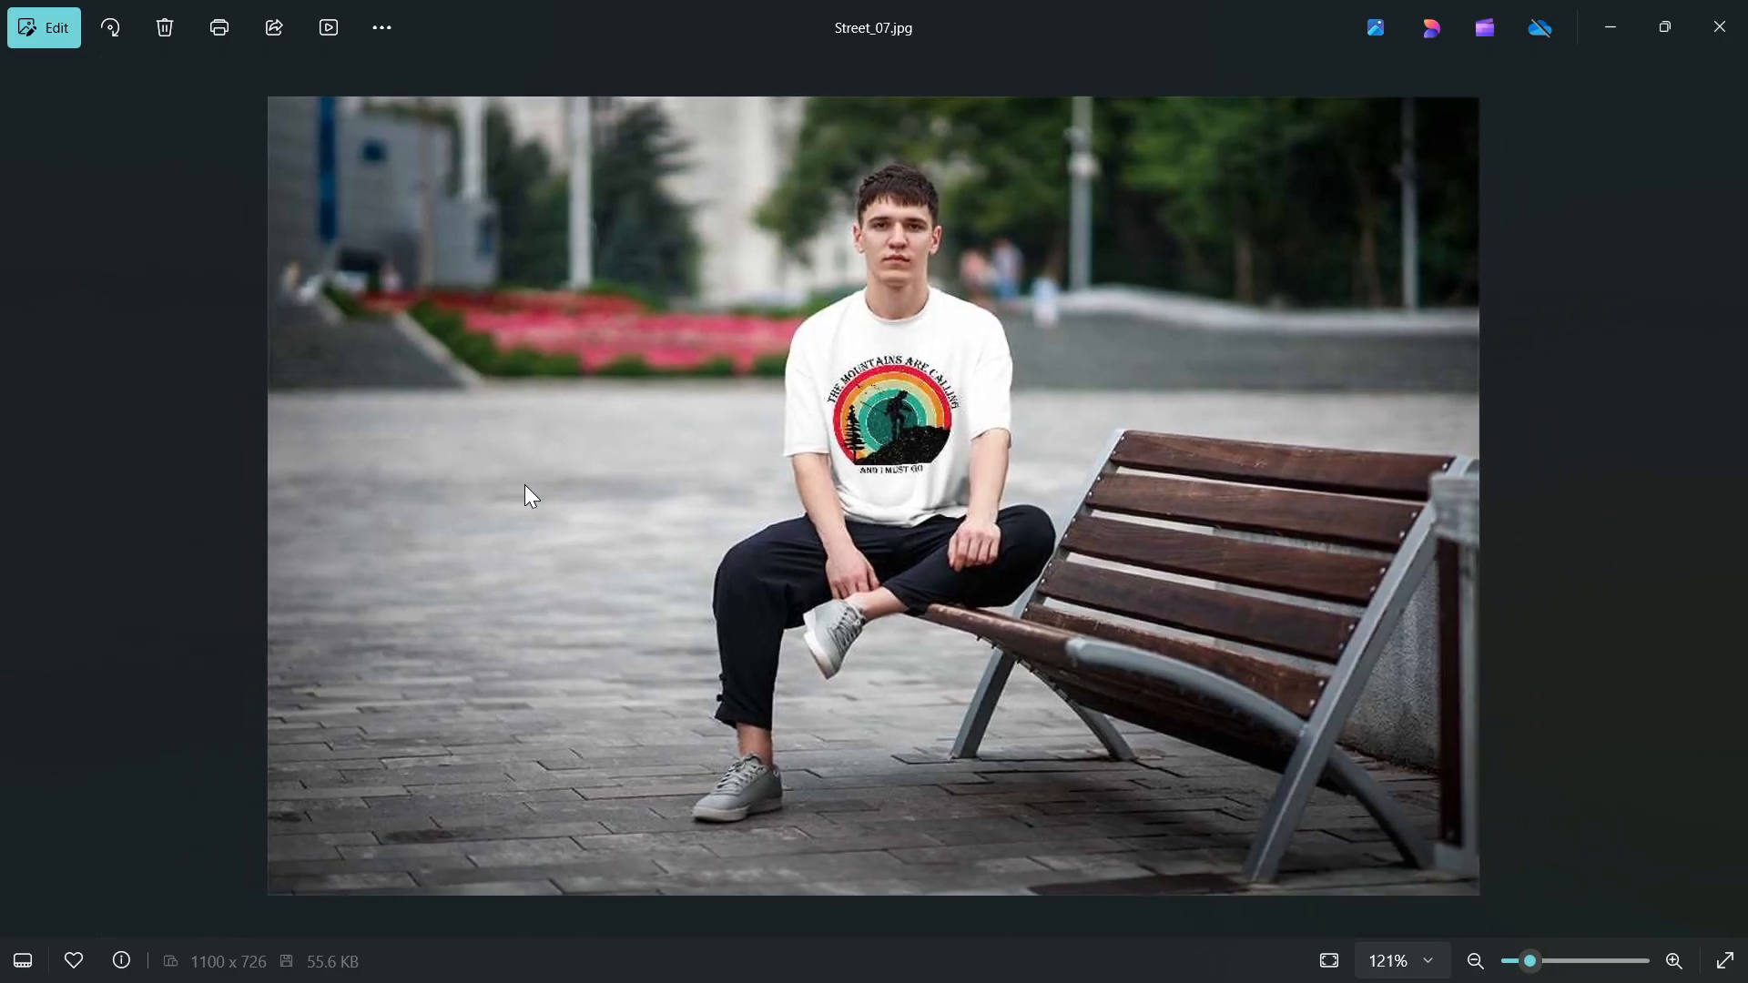
{"action": "scroll", "coordinate": [524, 484], "scroll_direction": "down", "scroll_amount": 1}
{"action": "scroll", "coordinate": [579, 460], "scroll_direction": "up", "scroll_amount": 2}
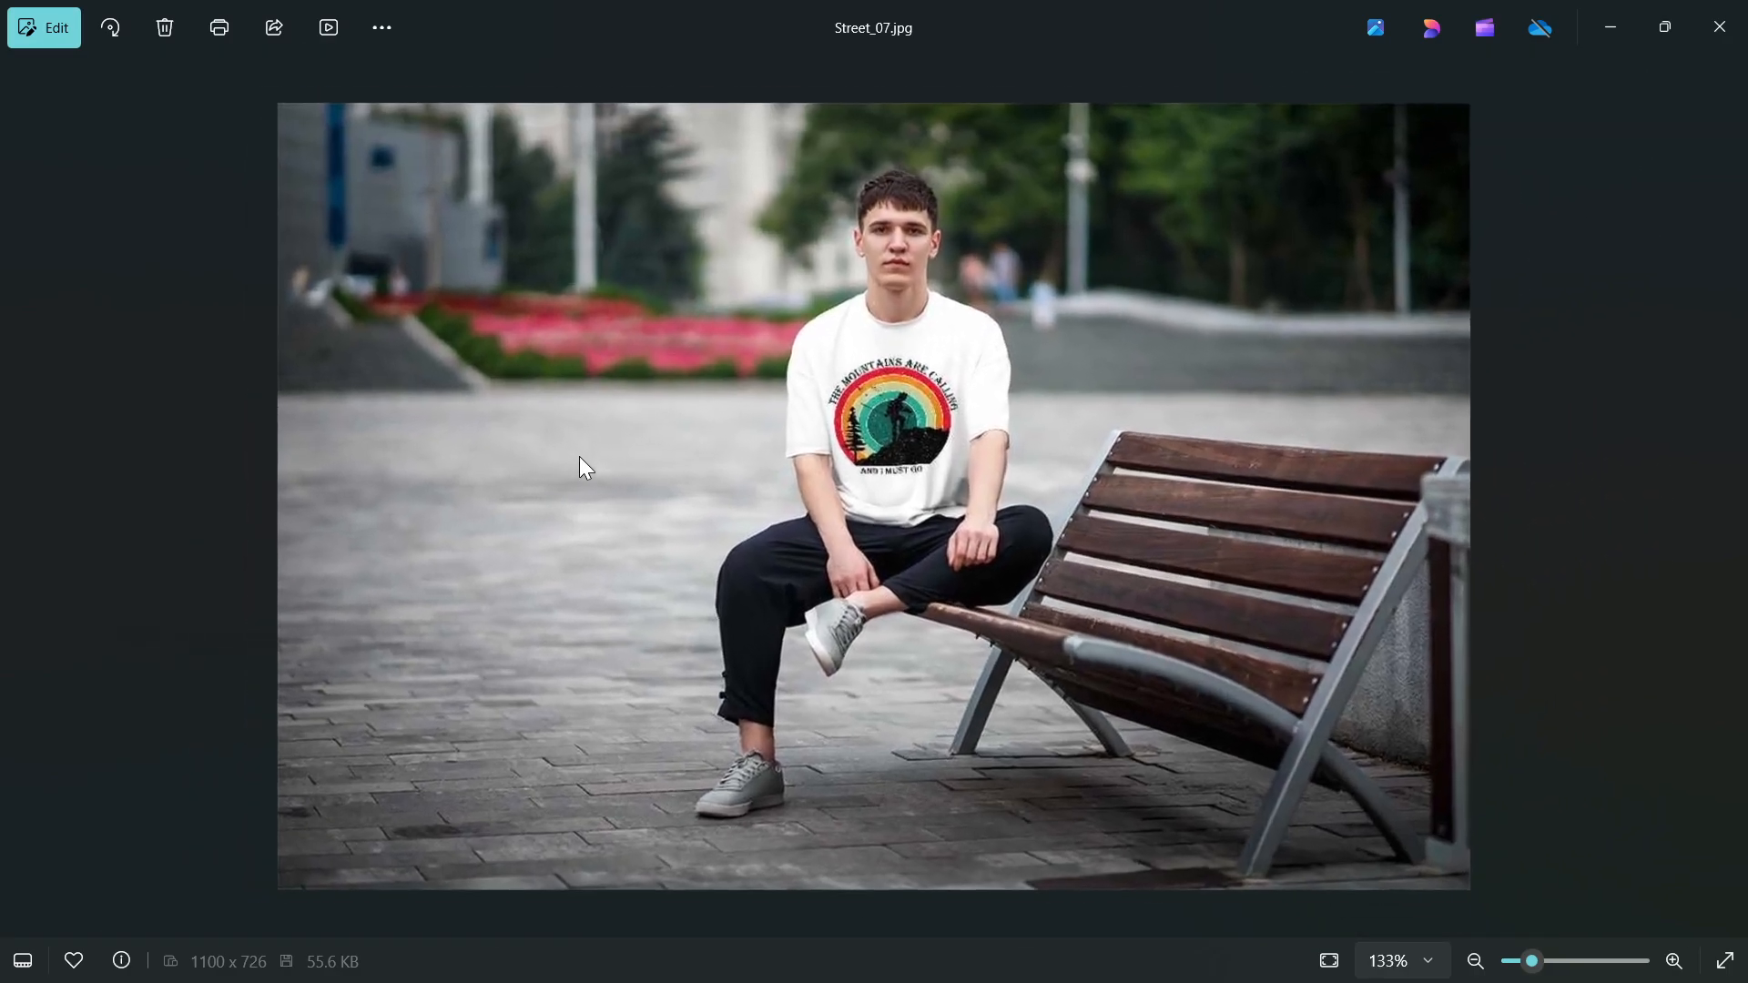
{"action": "scroll", "coordinate": [565, 573], "scroll_direction": "up", "scroll_amount": 1}
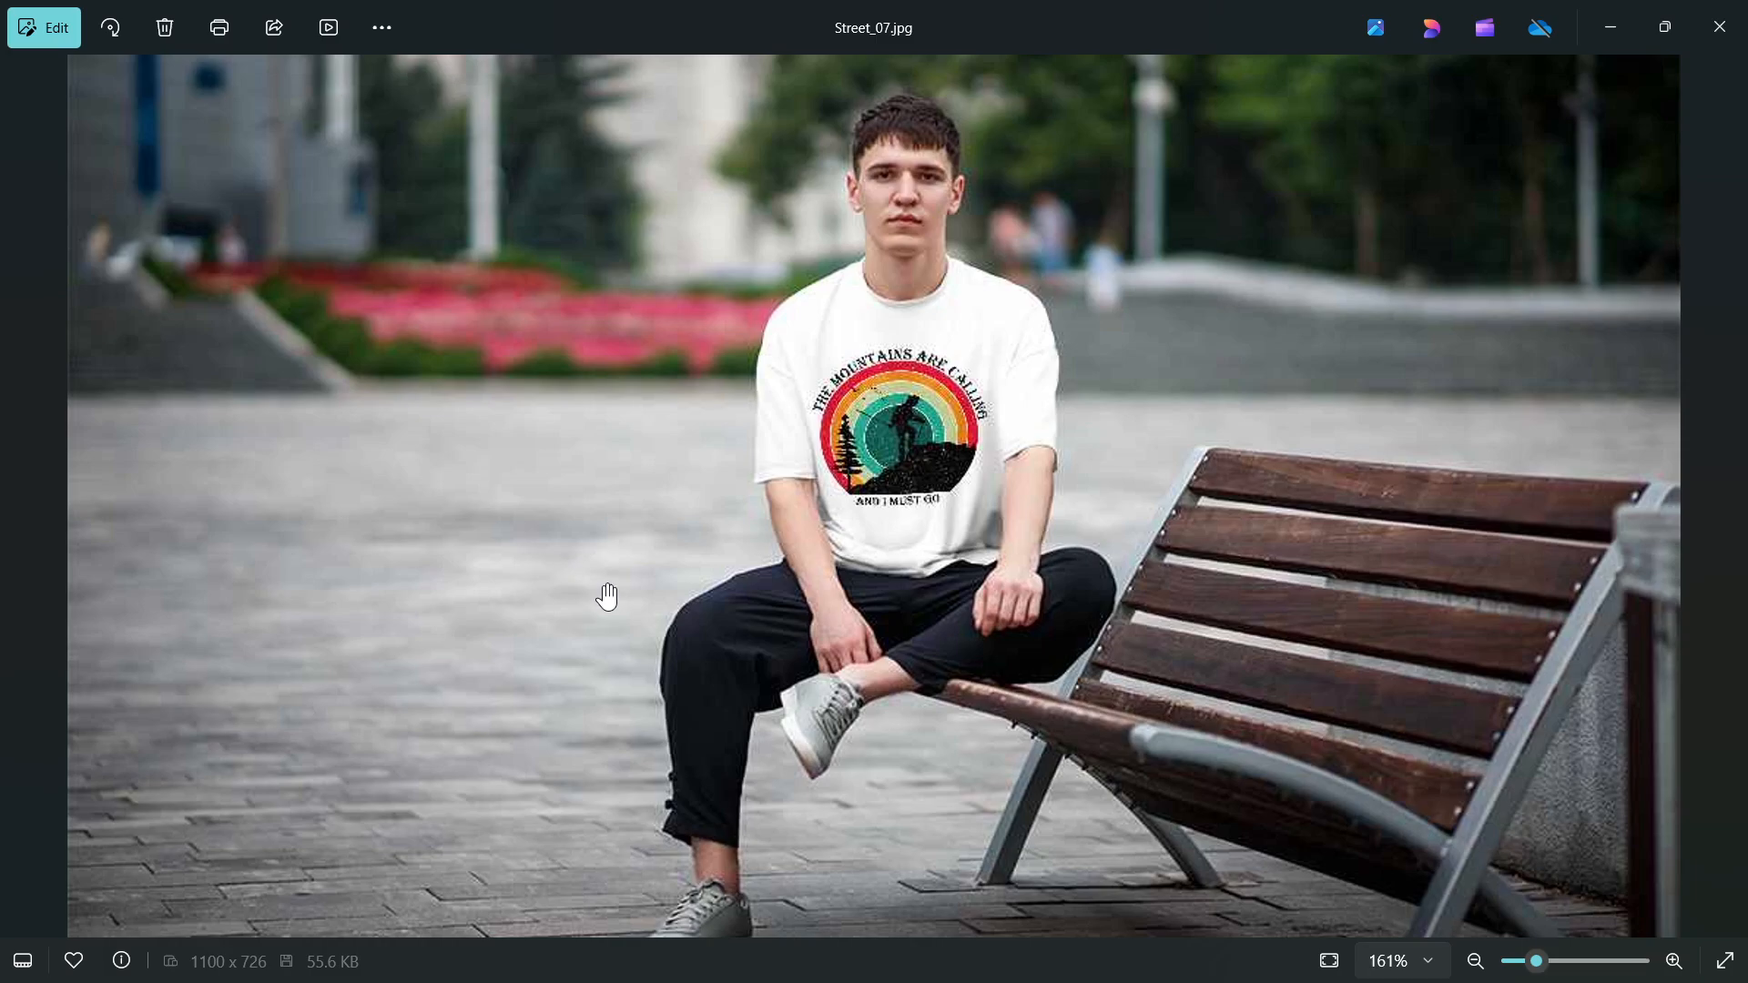
{"action": "scroll", "coordinate": [604, 593], "scroll_direction": "up", "scroll_amount": 2}
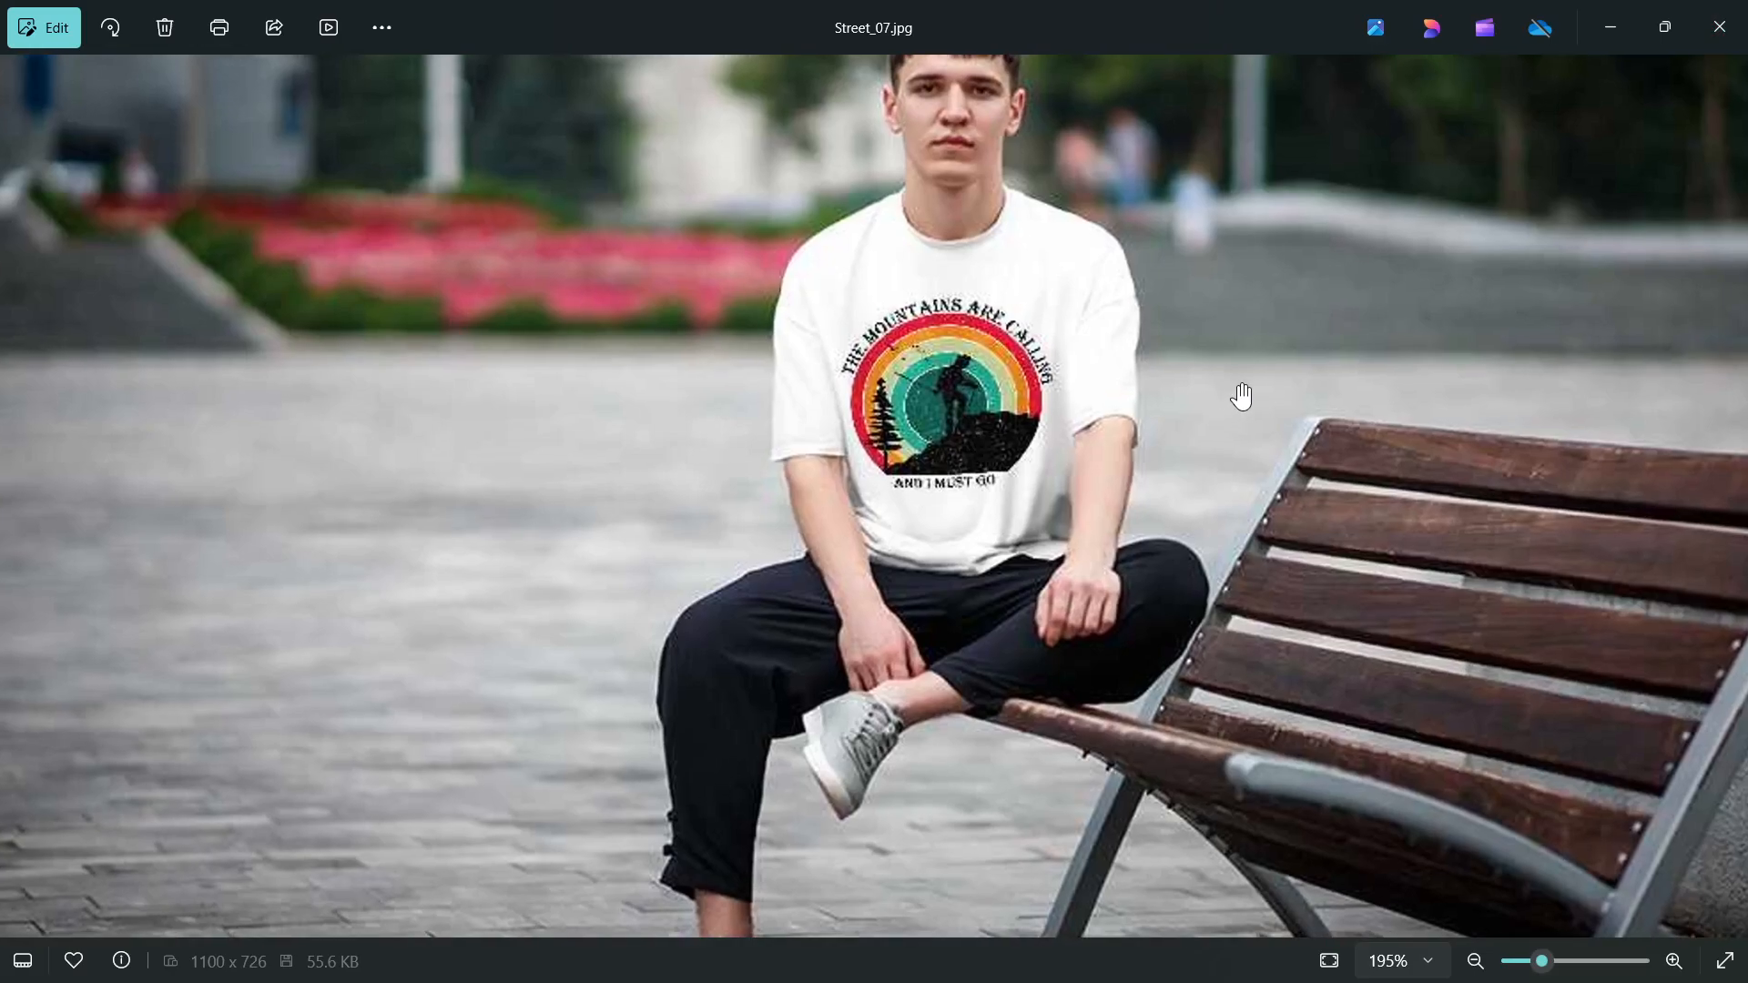
{"action": "left_click", "coordinate": [1609, 32]}
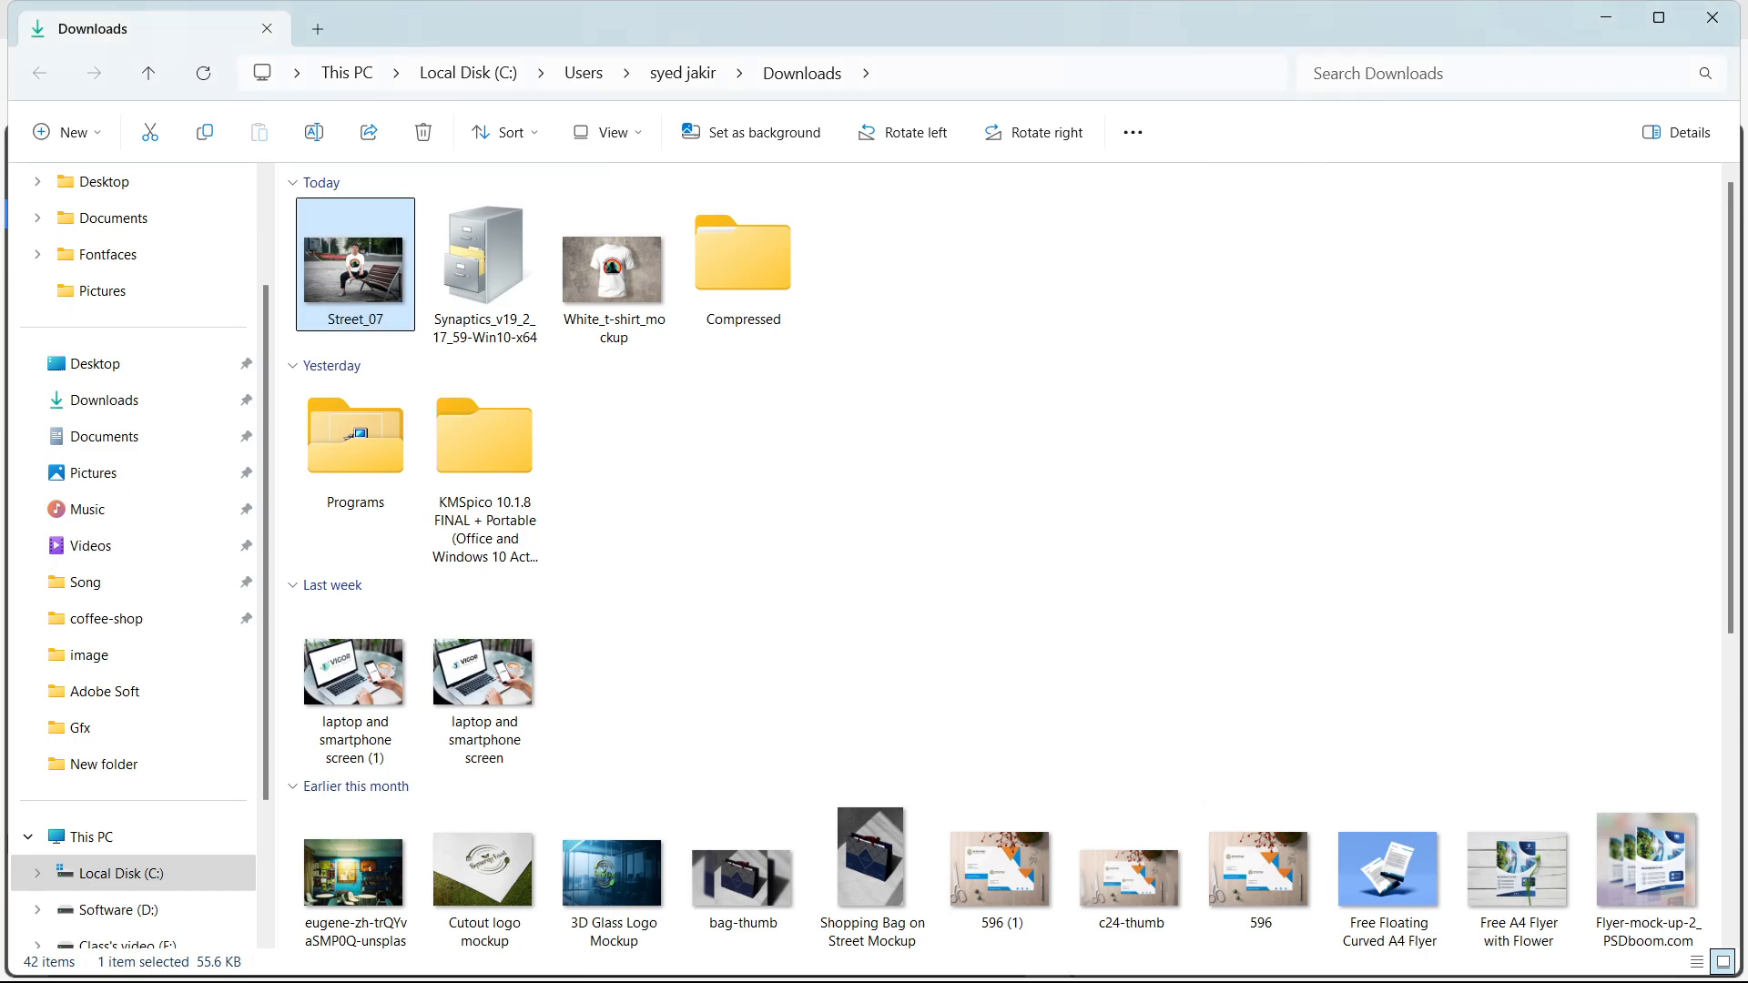